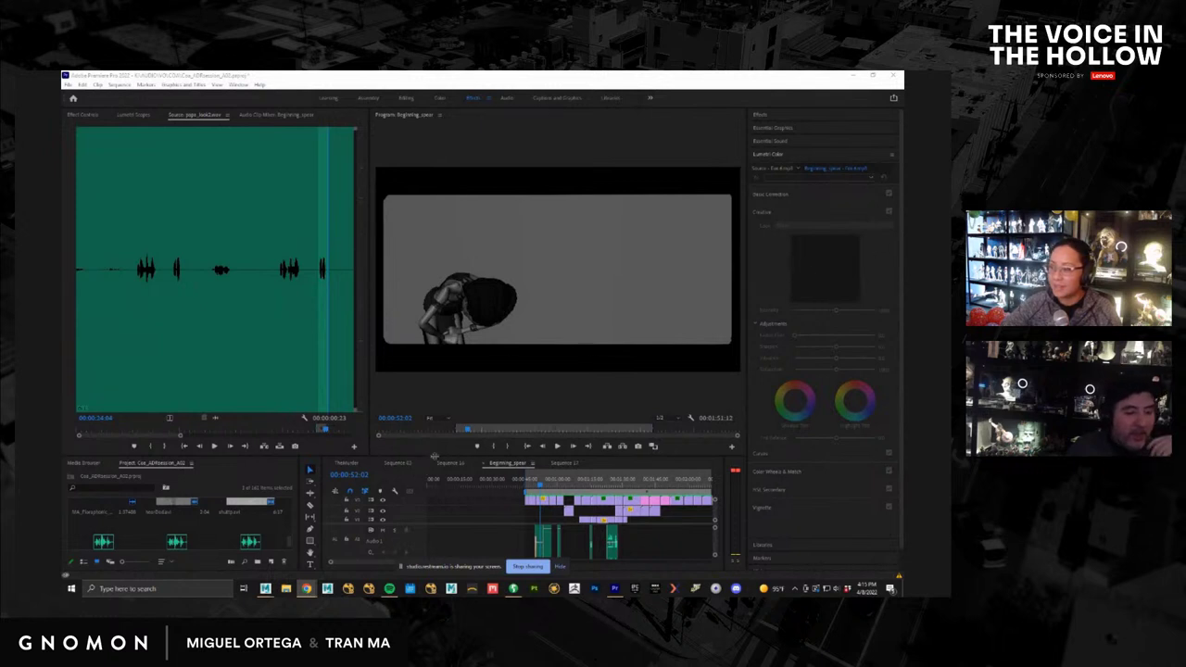
Step: Resize the workspace panels for a taller timeline and a wider Program monitor, and cue an earlier shot of the woman
left_click_drag(433, 456, 434, 442)
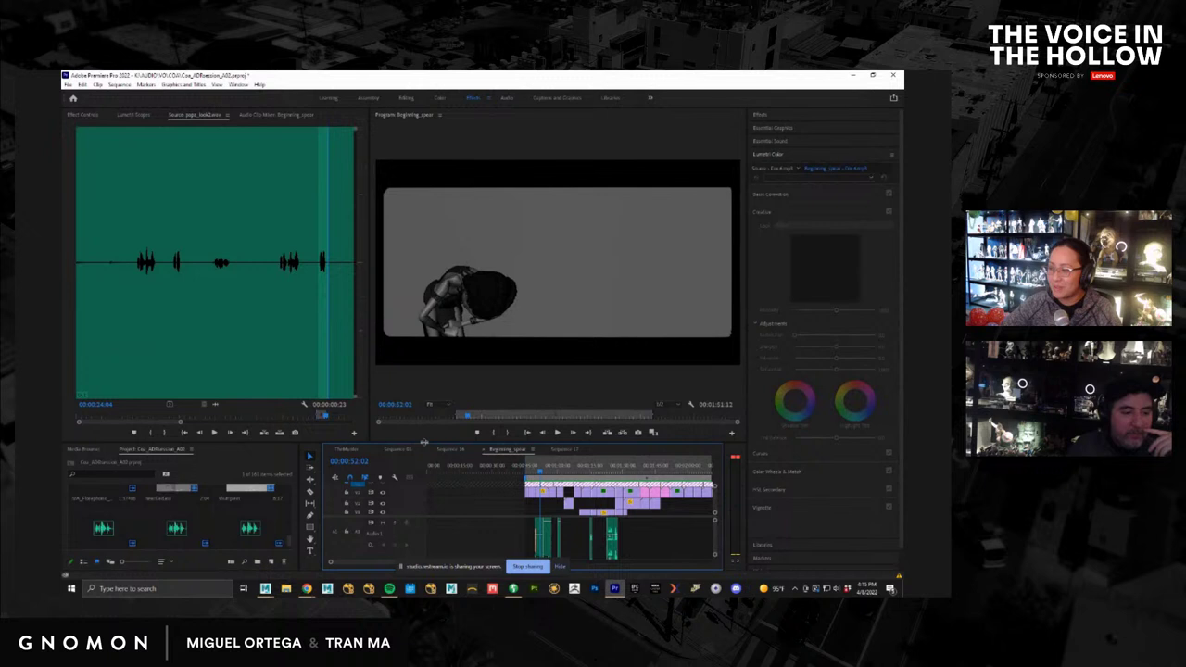
left_click_drag(425, 442, 442, 363)
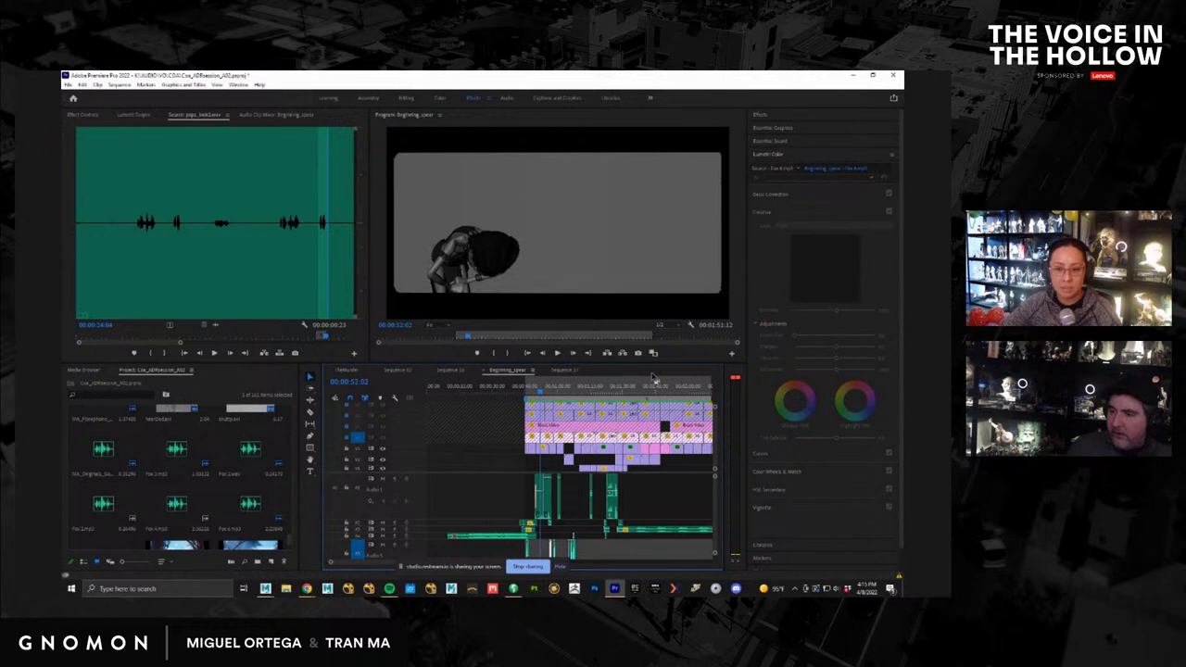
key("alt+Tab")
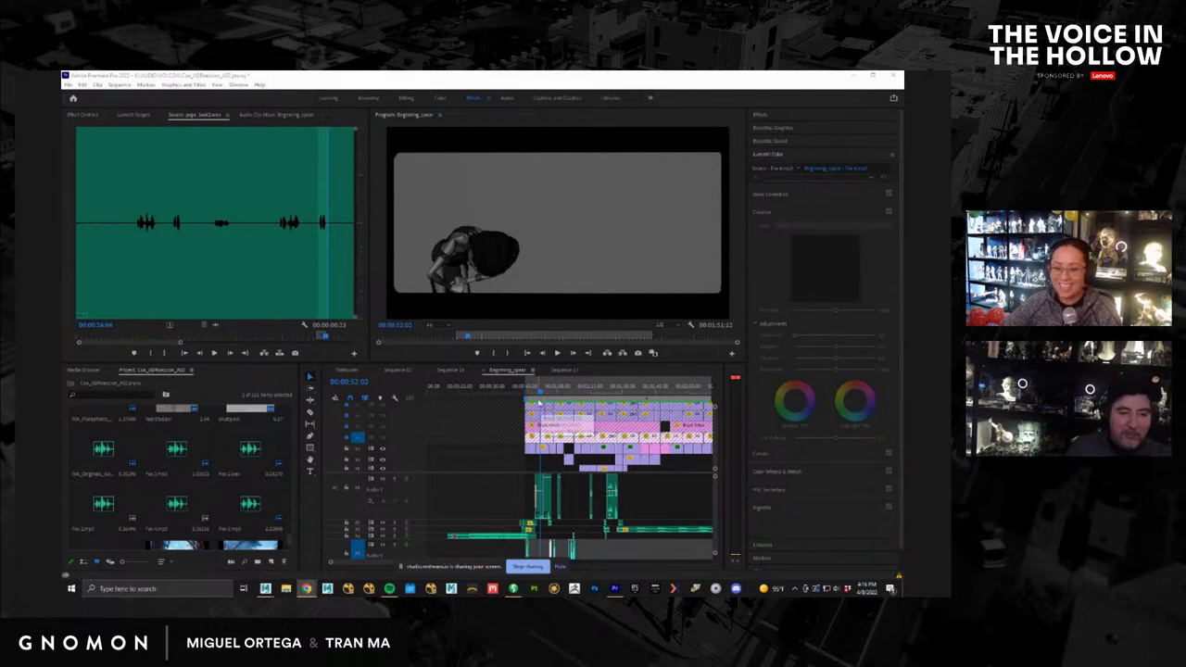
left_click_drag(540, 396, 531, 398)
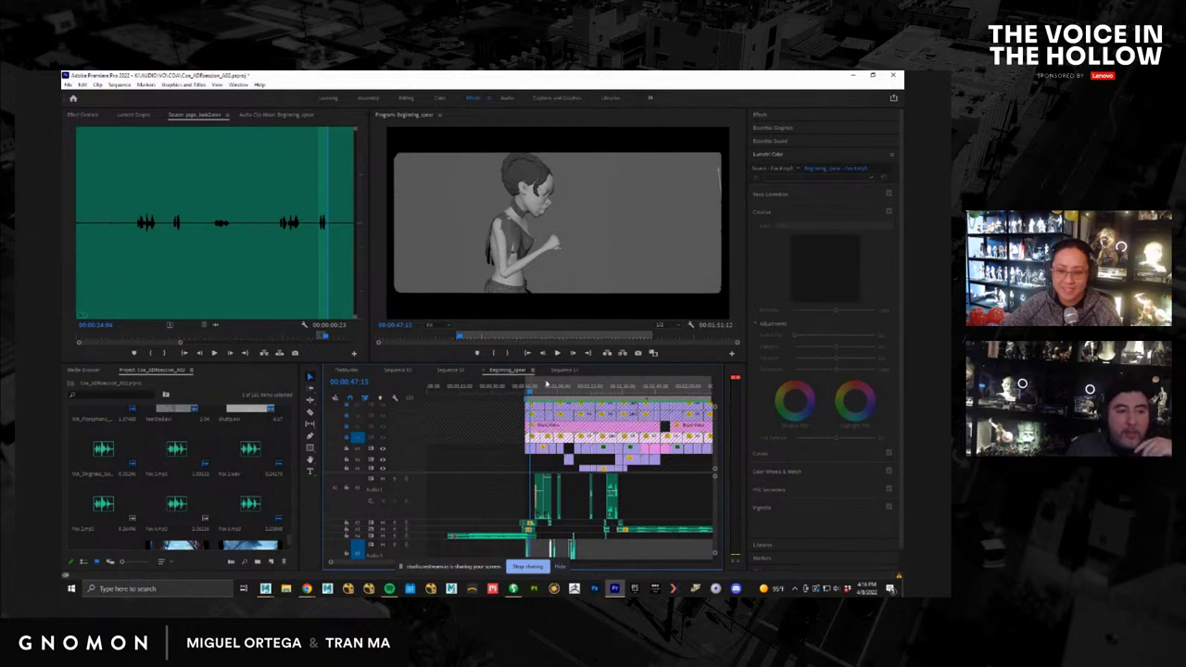
left_click_drag(541, 362, 543, 381)
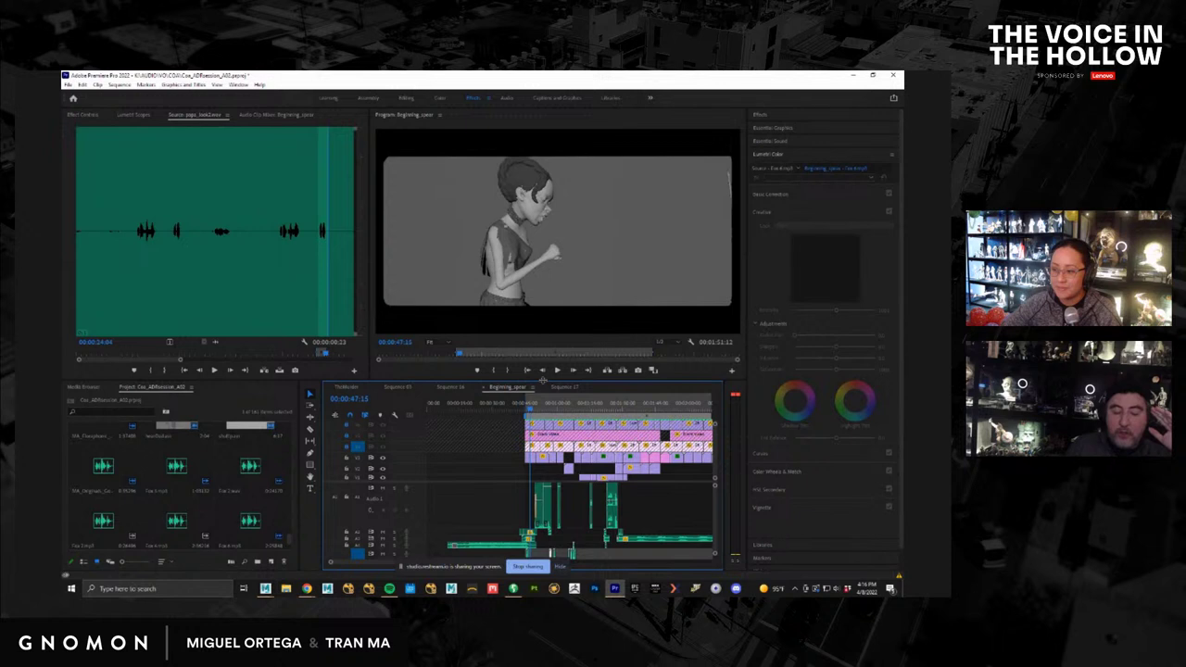
left_click_drag(543, 381, 546, 391)
left_click_drag(368, 323, 281, 317)
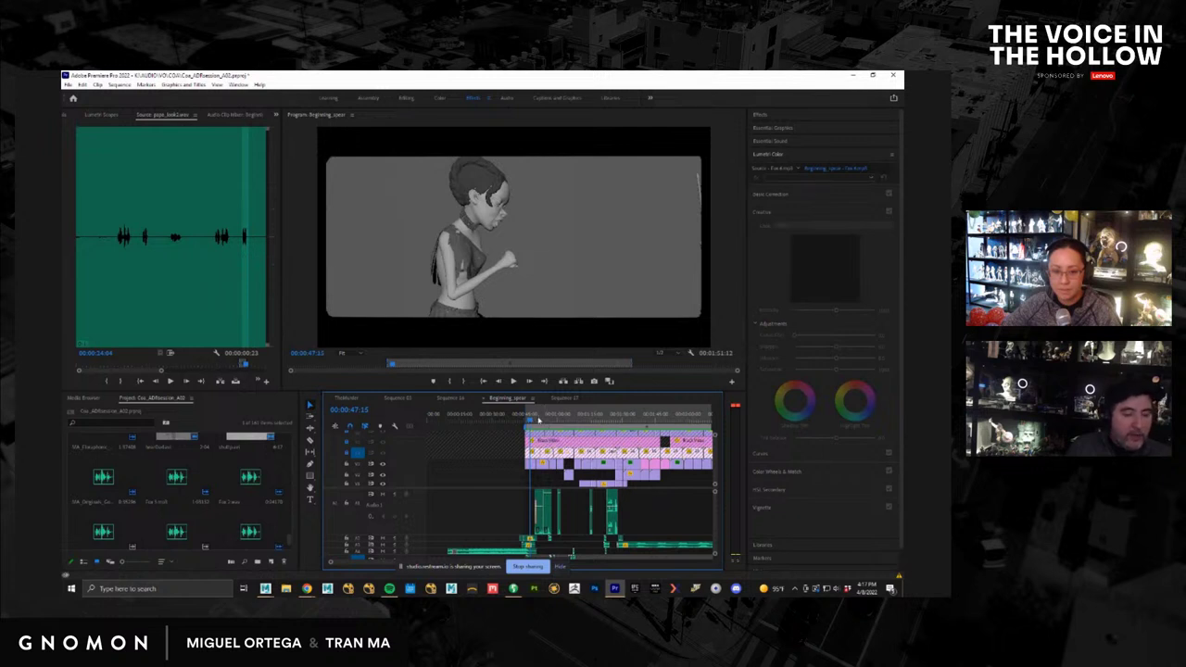
Step: Hide the screen-sharing notice, cue the Beginning_spear sequence just before its first shot, and show its playback full screen
left_click(559, 567)
left_click_drag(485, 564, 527, 564)
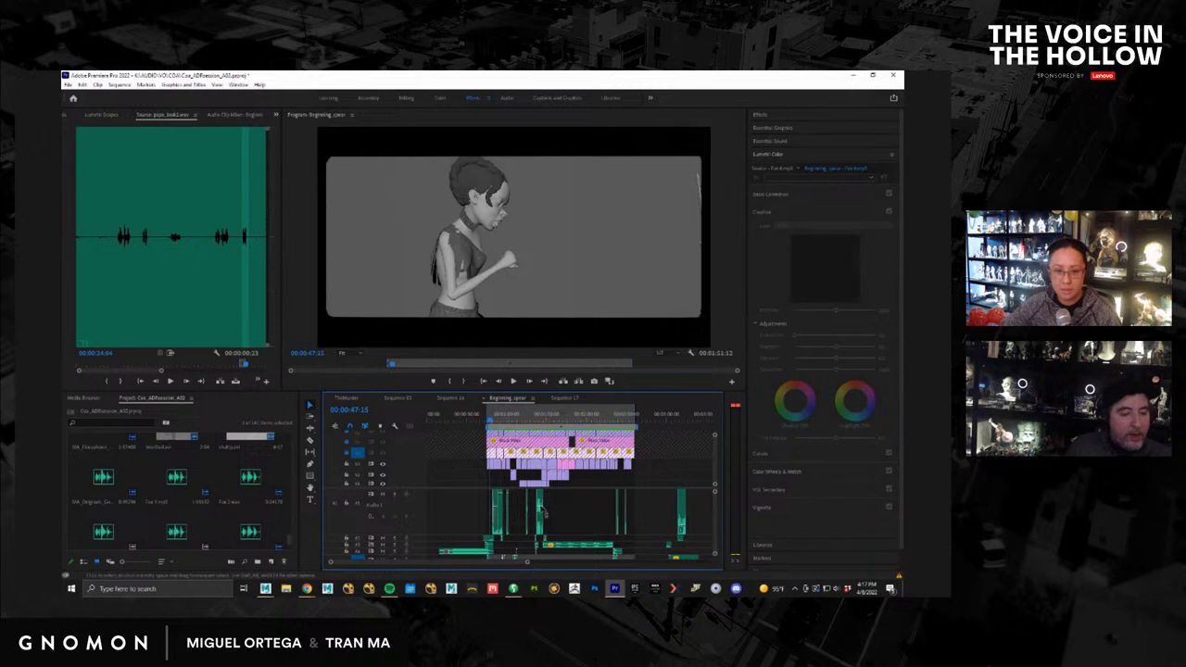
left_click_drag(497, 420, 490, 423)
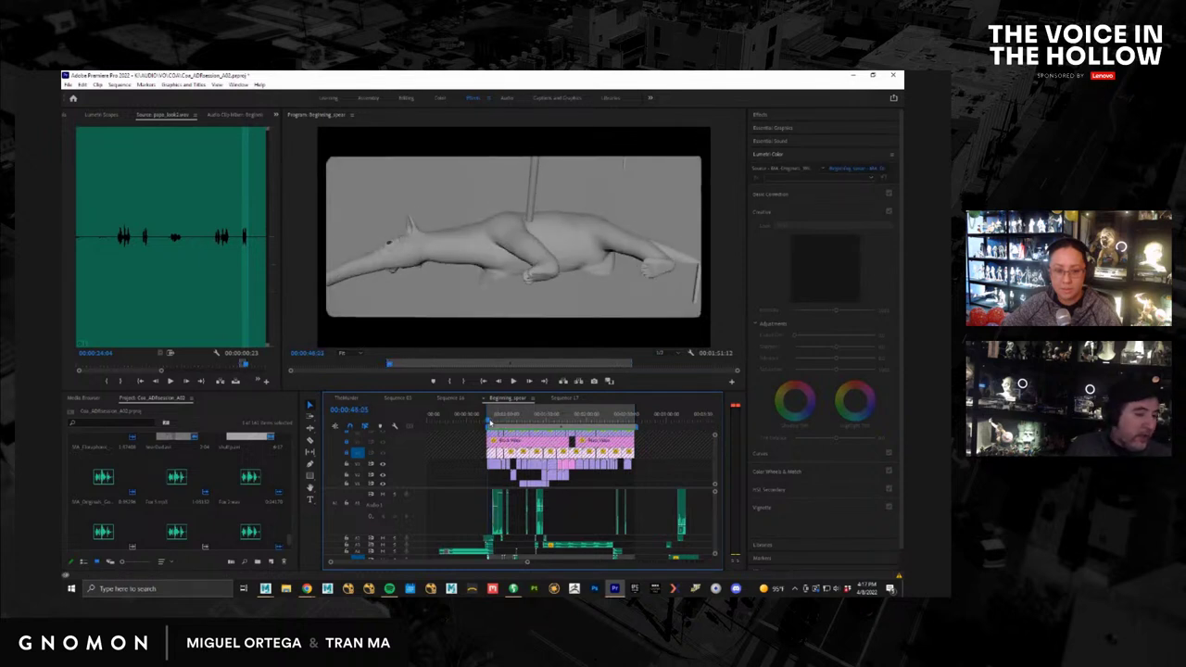
key("ctrl+grave")
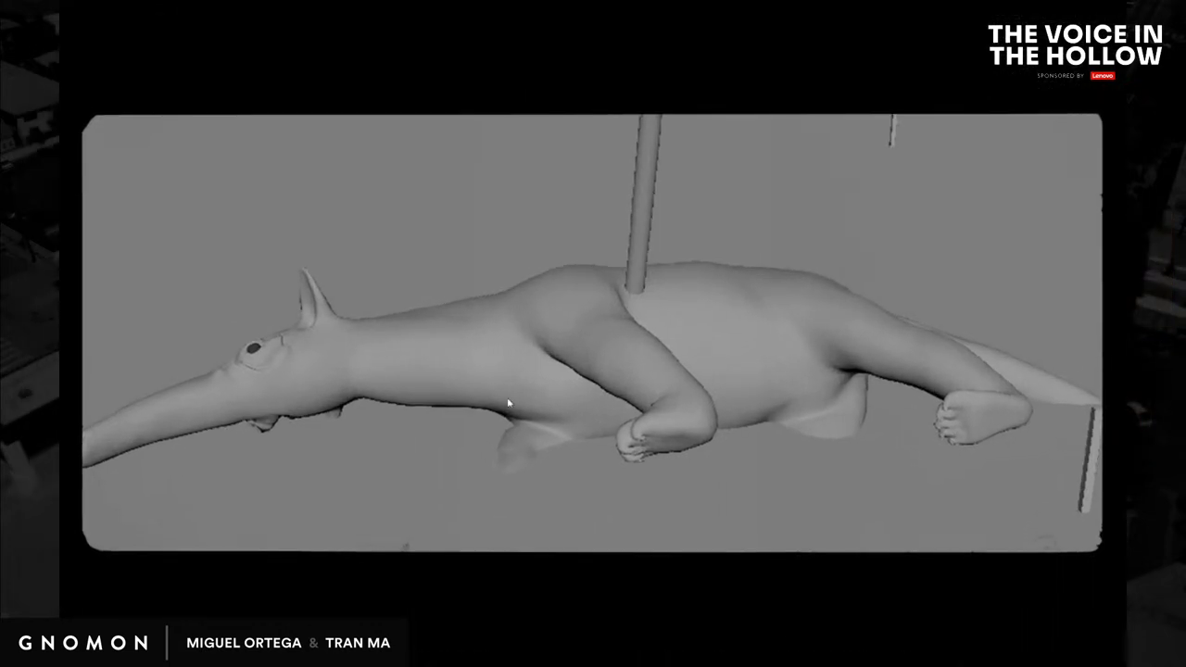
key("ctrl+grave")
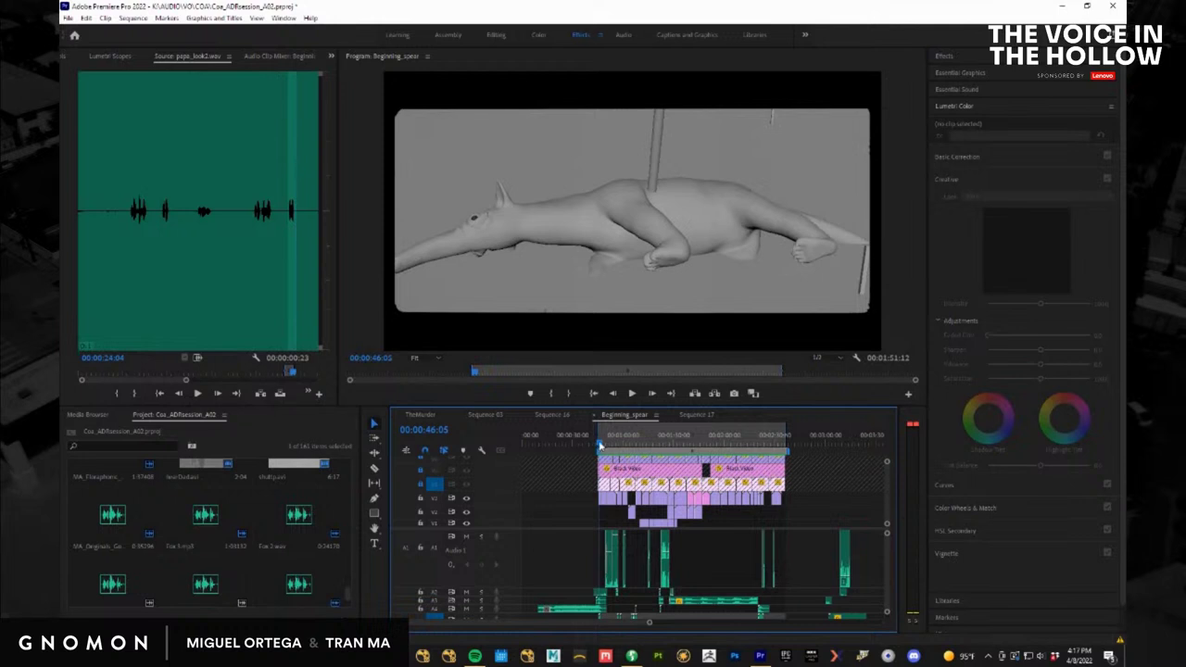
left_click(593, 445)
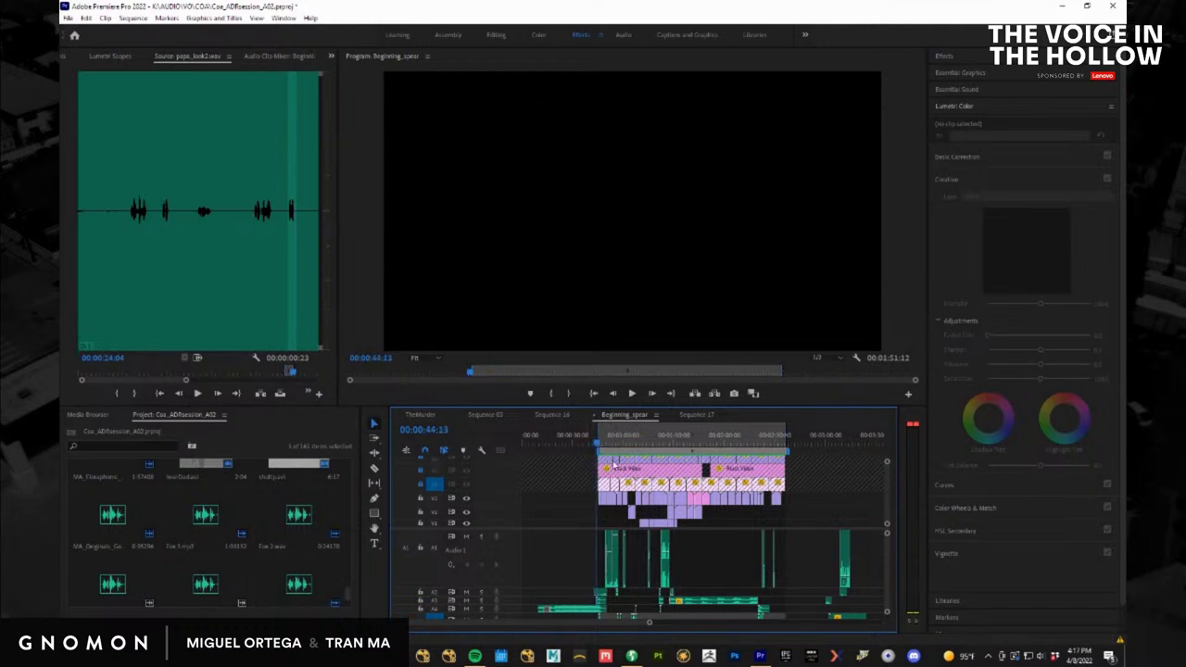
key("ctrl+grave")
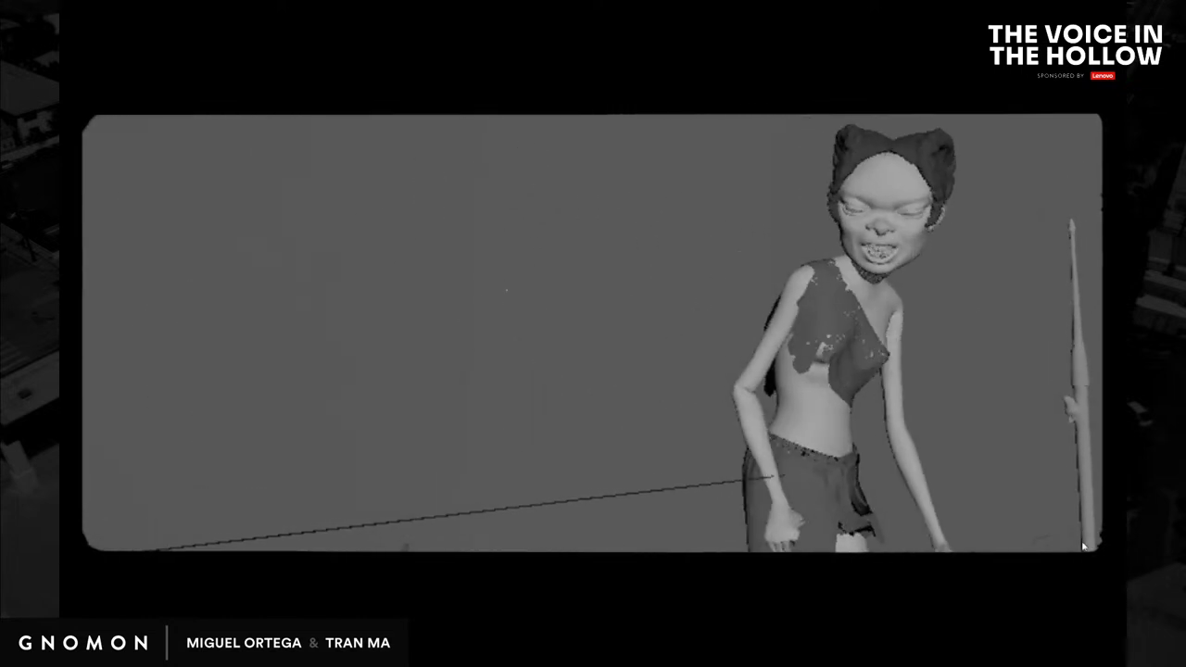
Step: Set the system speaker volume to 36
key("XF86AudioLowerVolume")
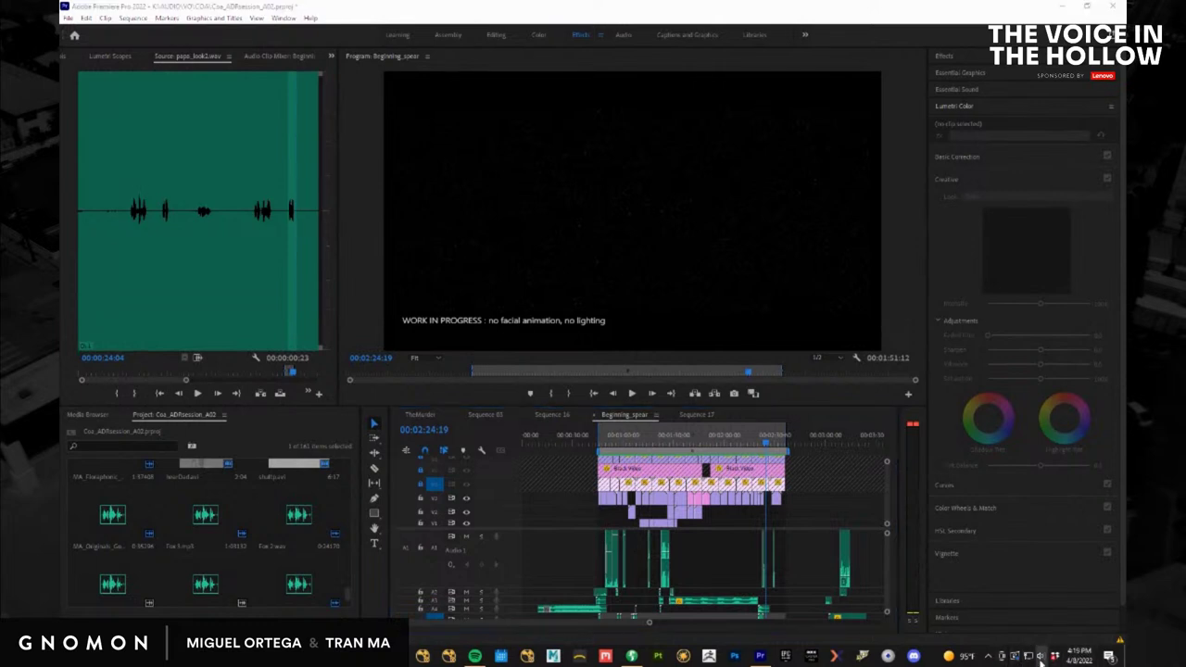
left_click(1041, 656)
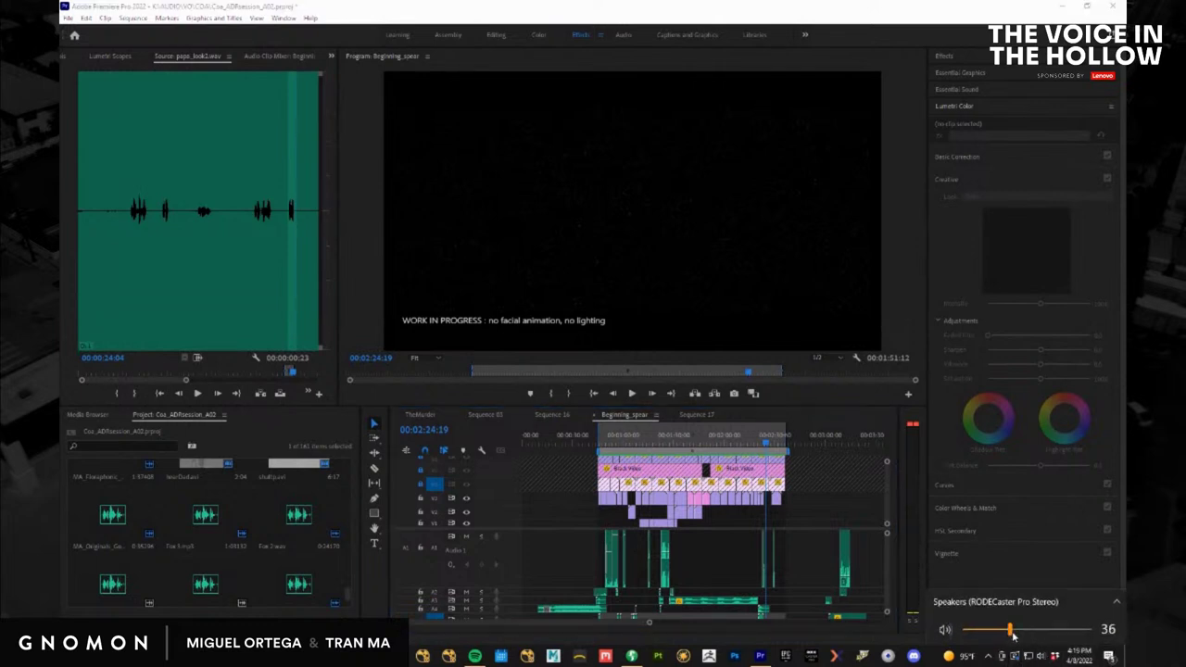
left_click(886, 586)
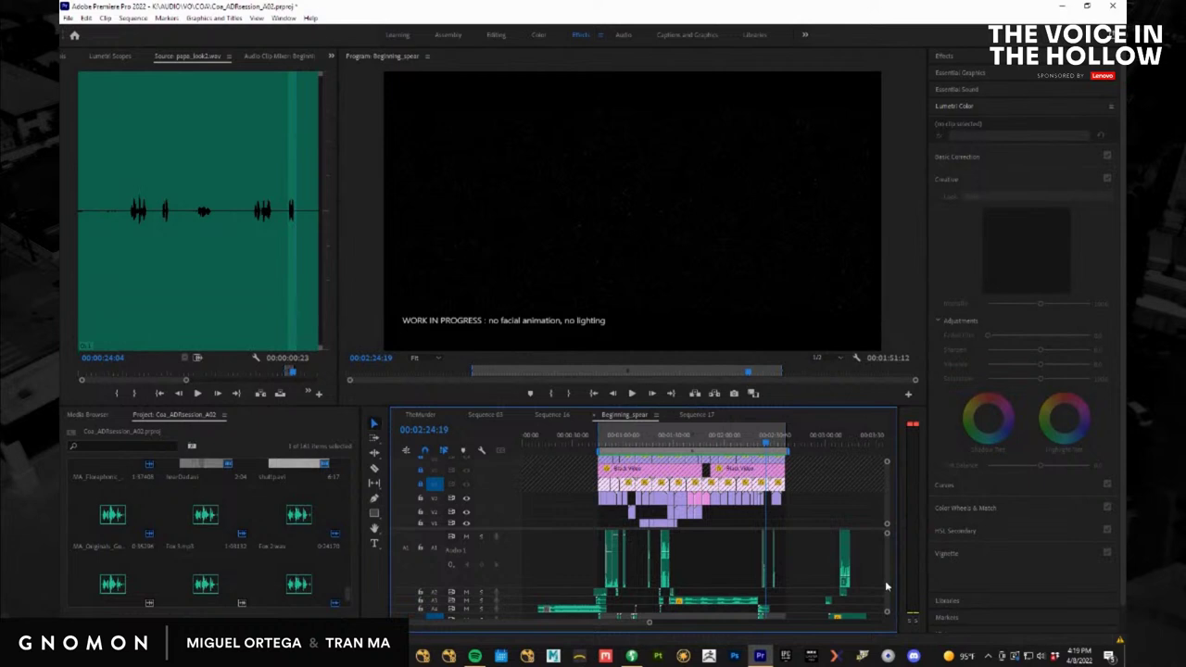
Step: Replay the Beginning_spear sequence full screen from near its first shot, leaving full screen at the tangled-branches shot
left_click(603, 448)
key("ctrl+grave")
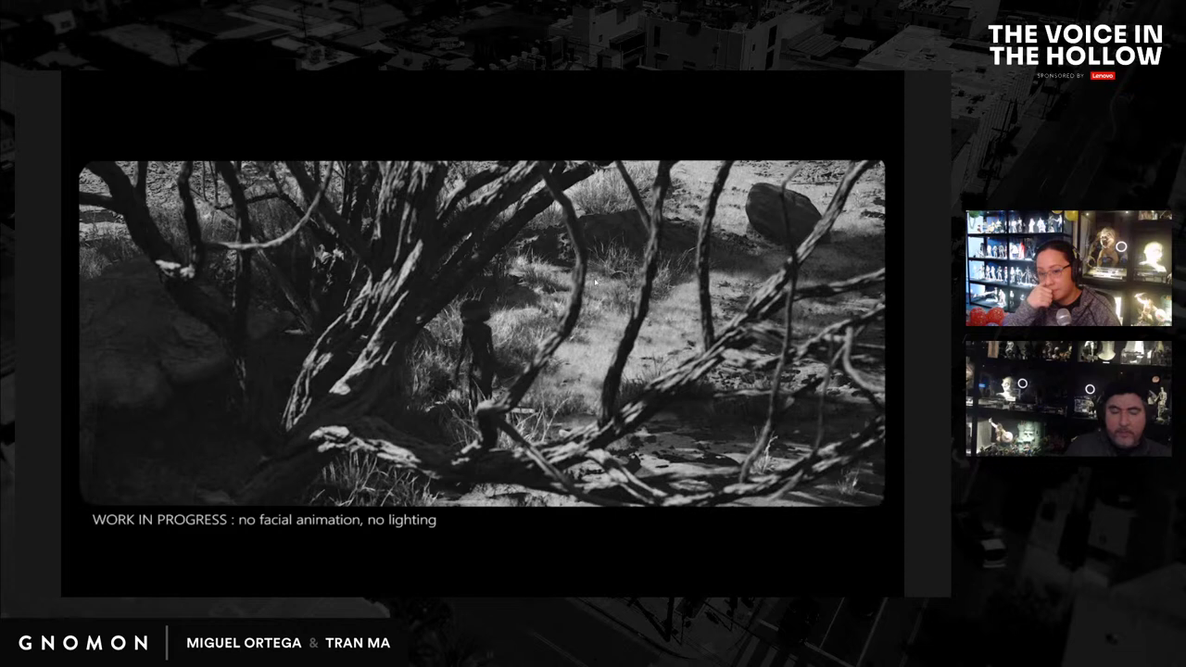
key("Escape")
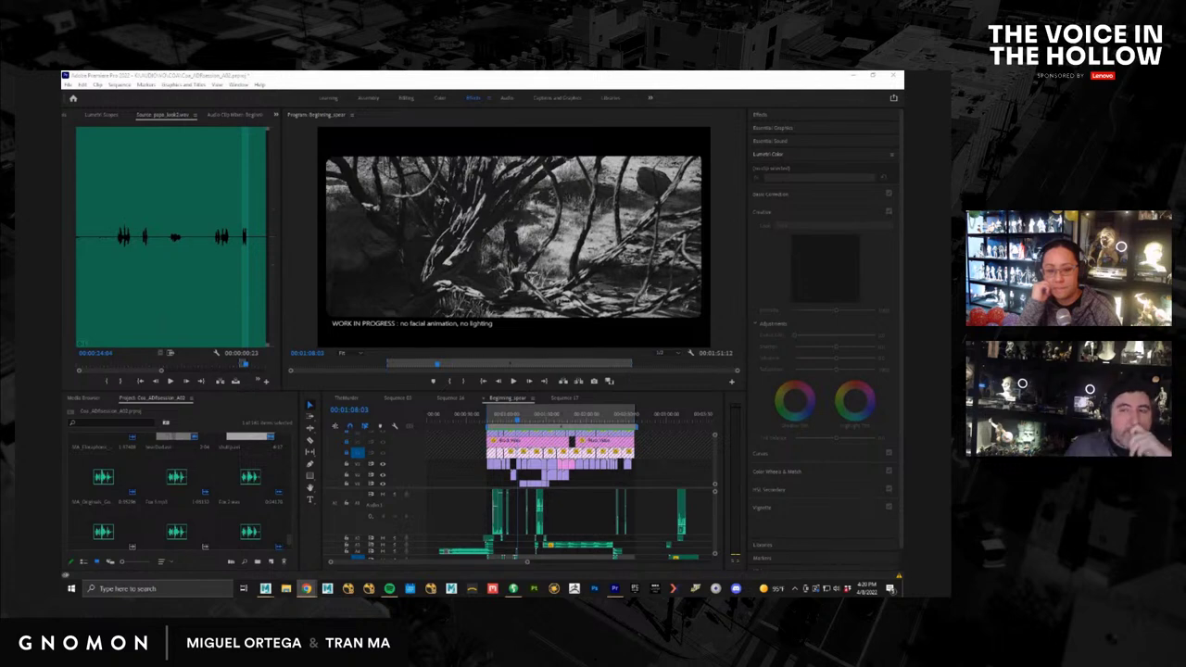
Step: Show the MocapX website in a maximized browser window, and minimize it after viewing
left_click_drag(903, 213, 397, 142)
double_click(421, 143)
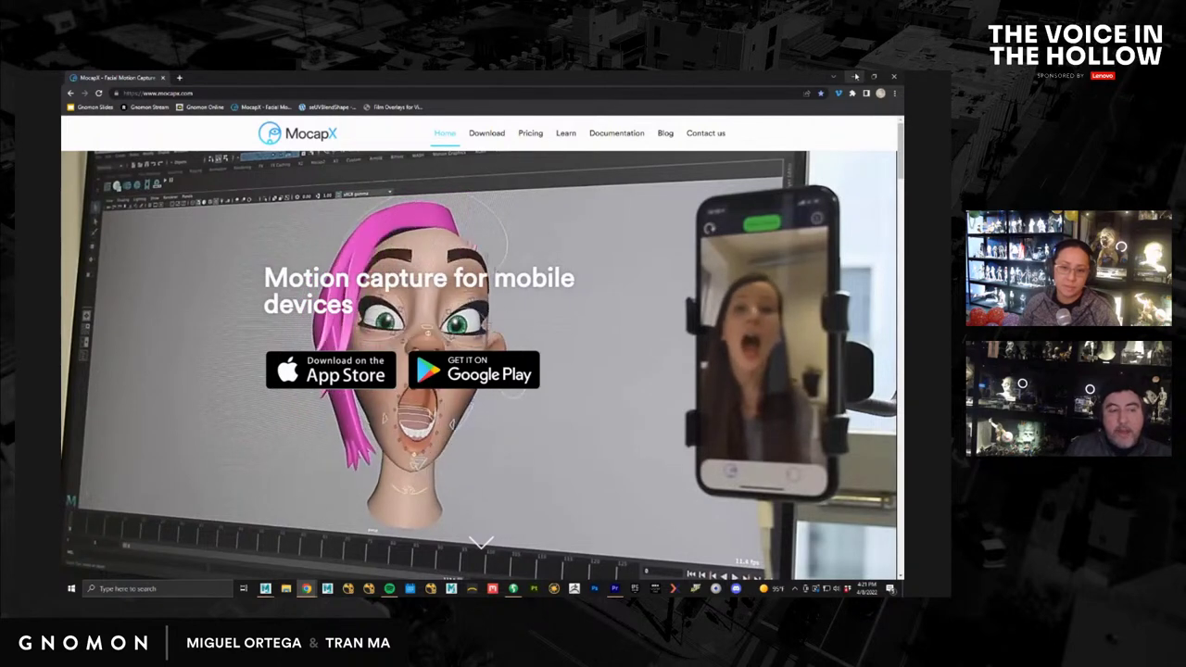
left_click(853, 77)
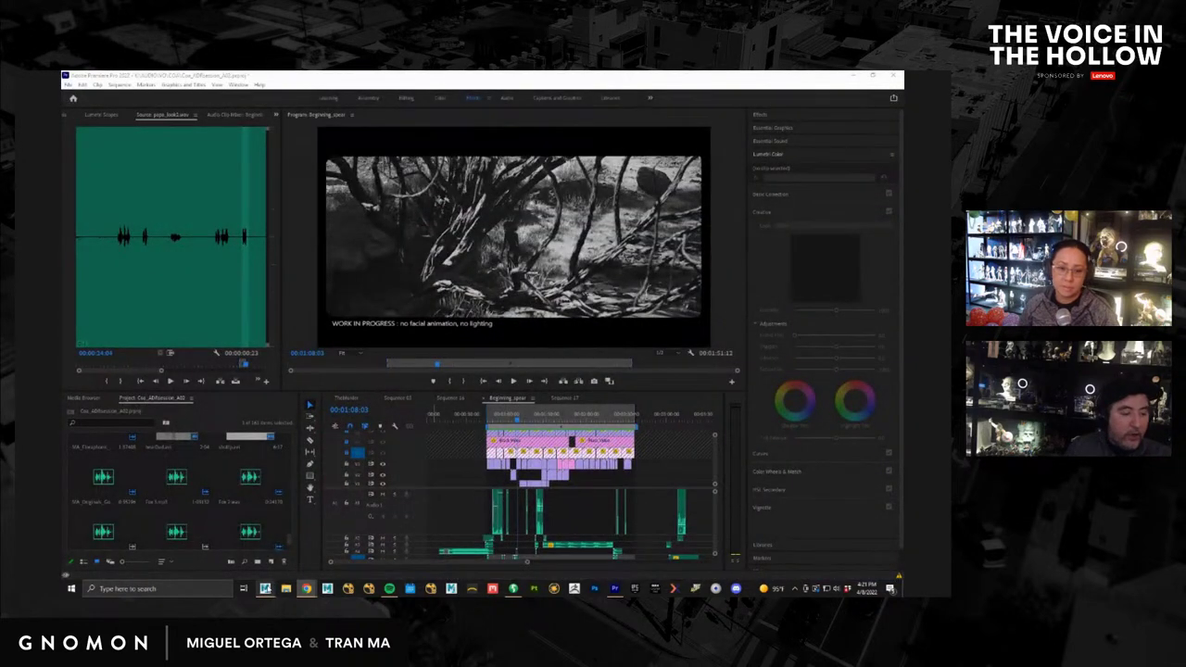
Step: Switch to Maya and examine the MocapX node and its ClipReader1 attributes, scrubbing through the character's animation
mouse_move(267, 589)
left_click(322, 538)
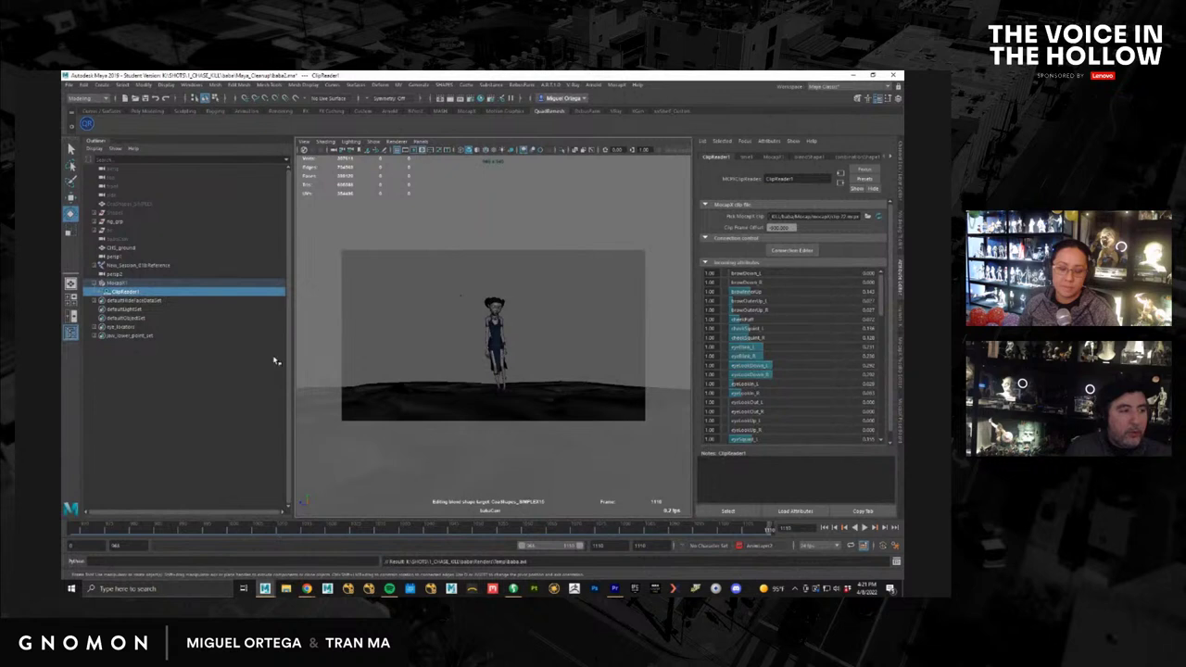
left_click(119, 283)
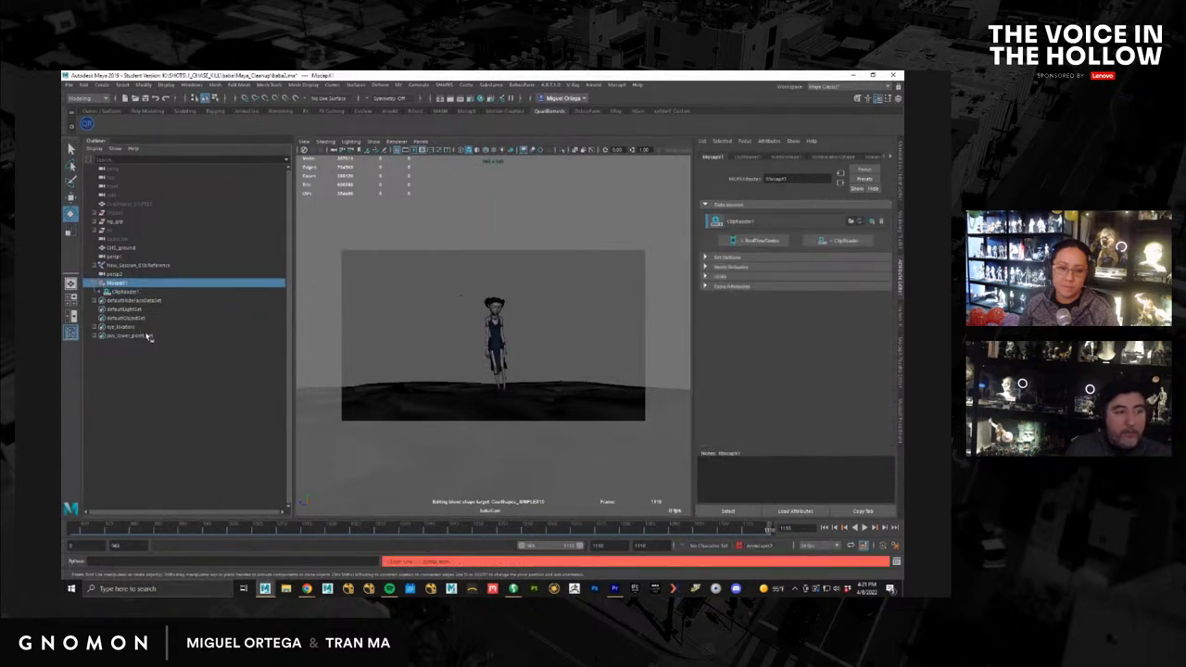
left_click(126, 292)
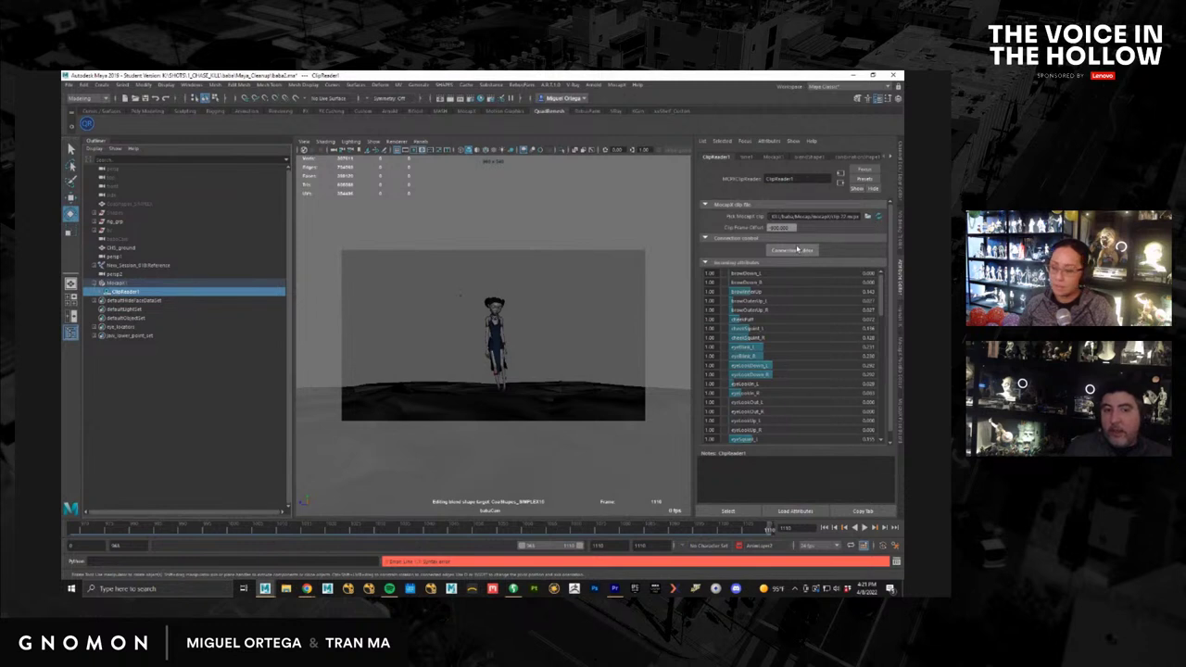
left_click_drag(330, 534, 78, 547)
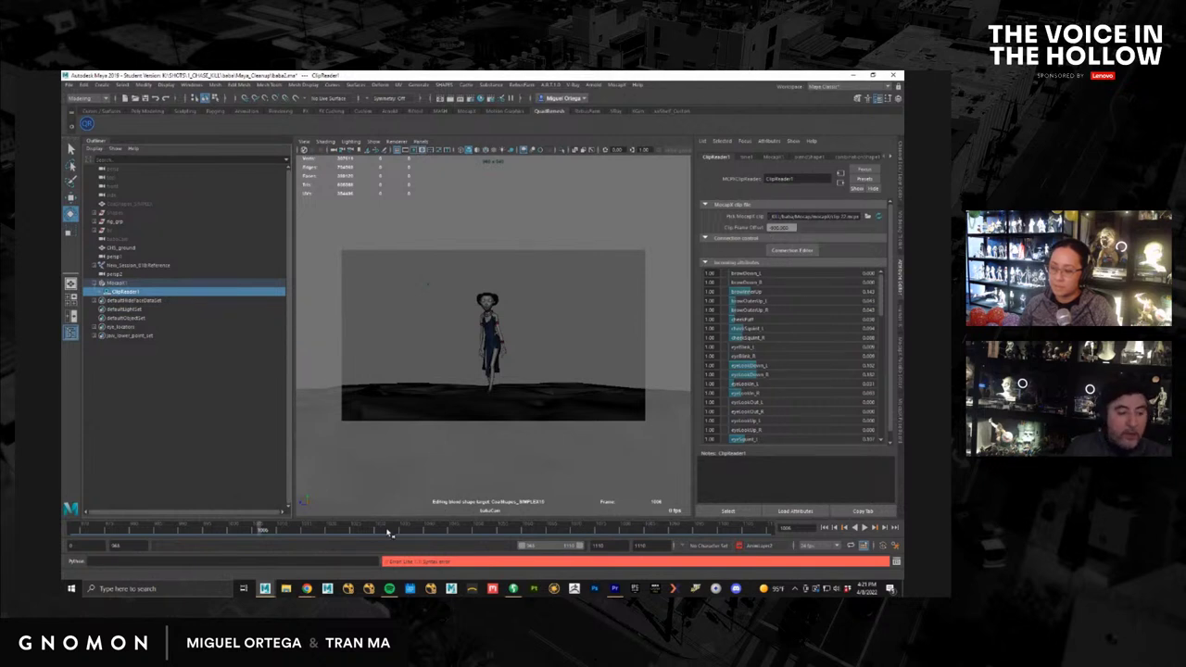
mouse_move(385, 534)
left_mouse_down()
mouse_move(106, 539)
mouse_move(342, 532)
left_mouse_up()
Step: Switch back to Premiere Pro and scrub through the Beginning_spear shots from the tangled branches to the character with the horn
left_click(615, 589)
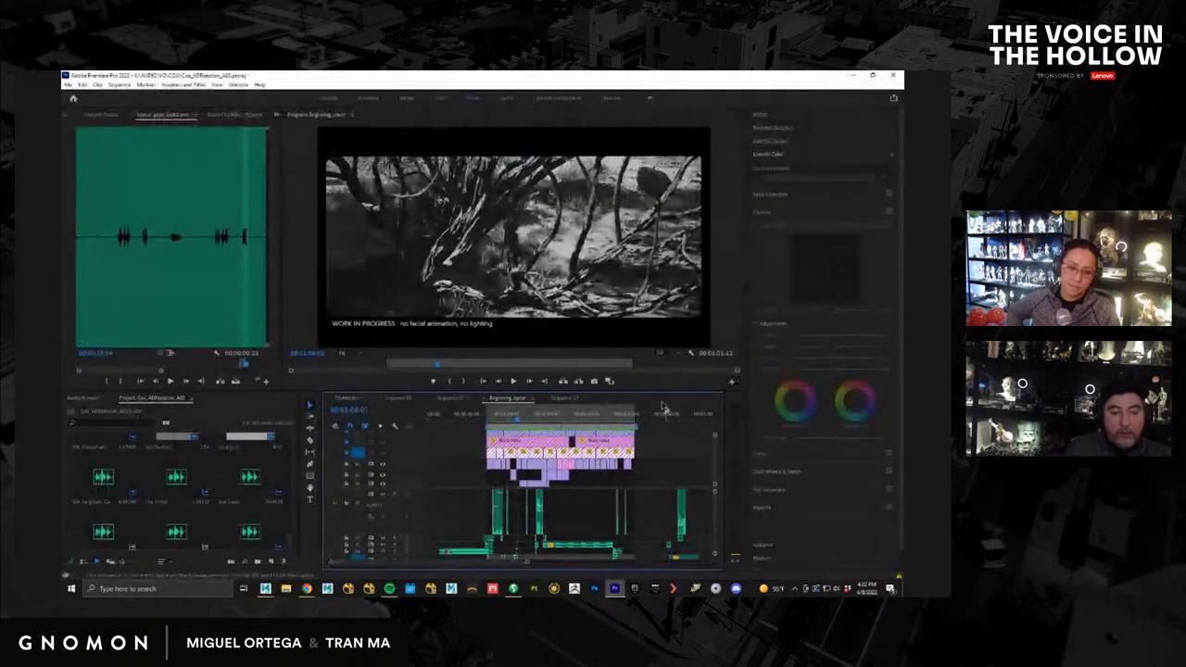
mouse_move(514, 423)
left_mouse_down()
mouse_move(495, 422)
mouse_move(530, 419)
left_mouse_up()
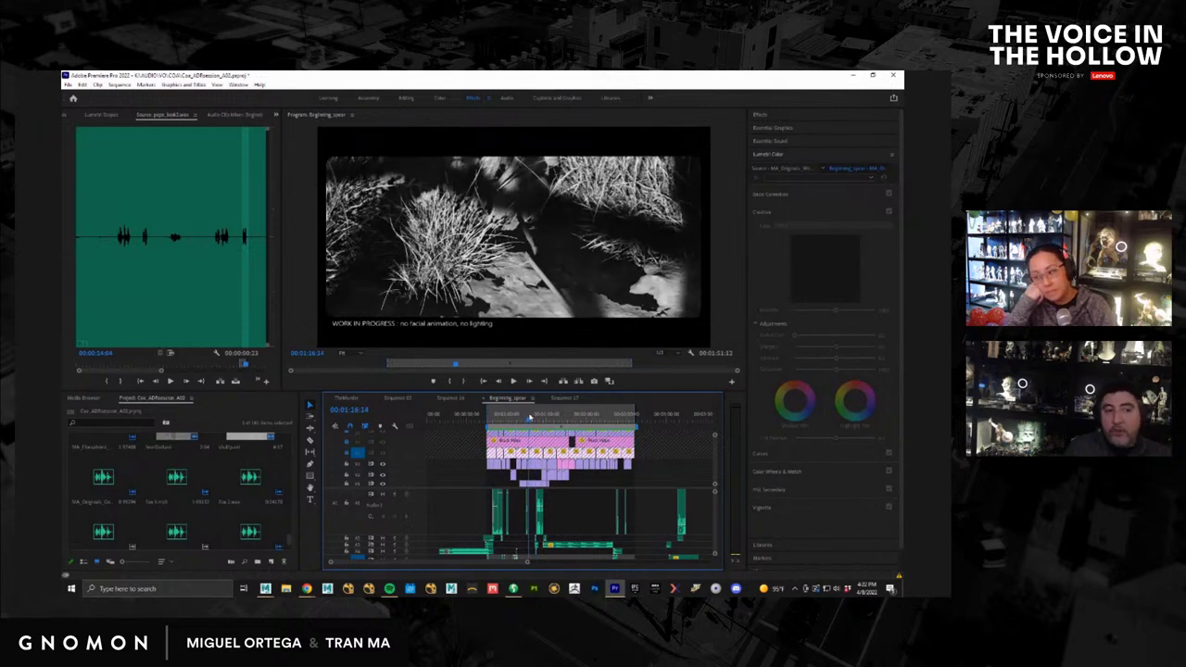
left_click_drag(529, 419, 531, 419)
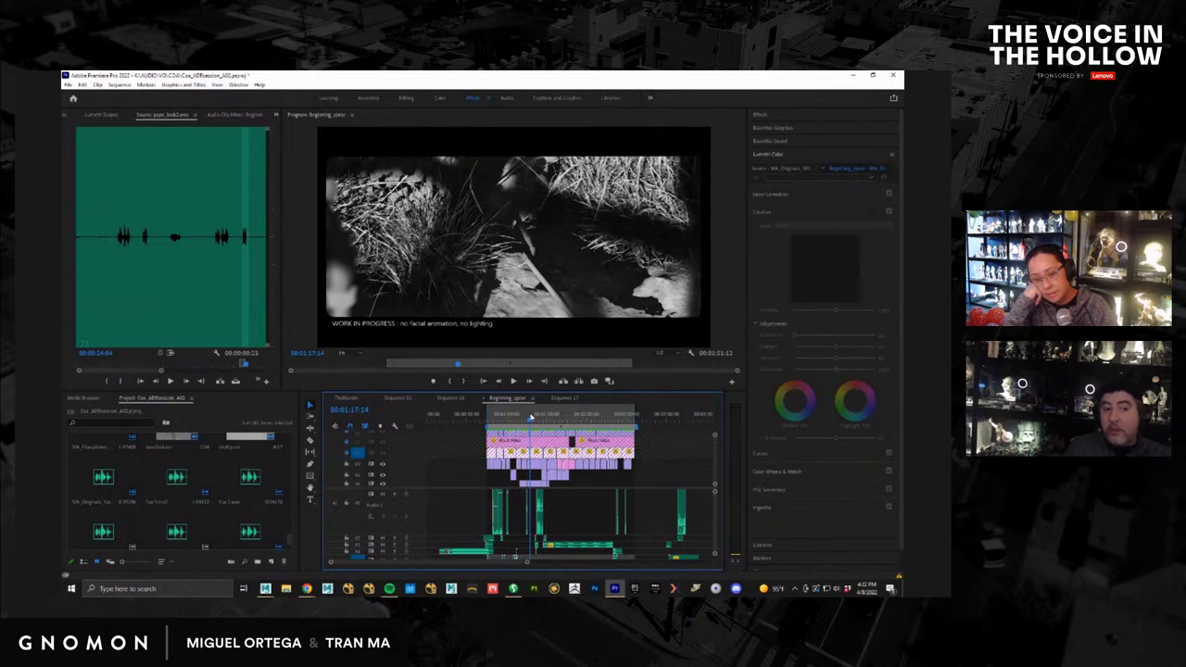
left_click_drag(531, 417, 586, 419)
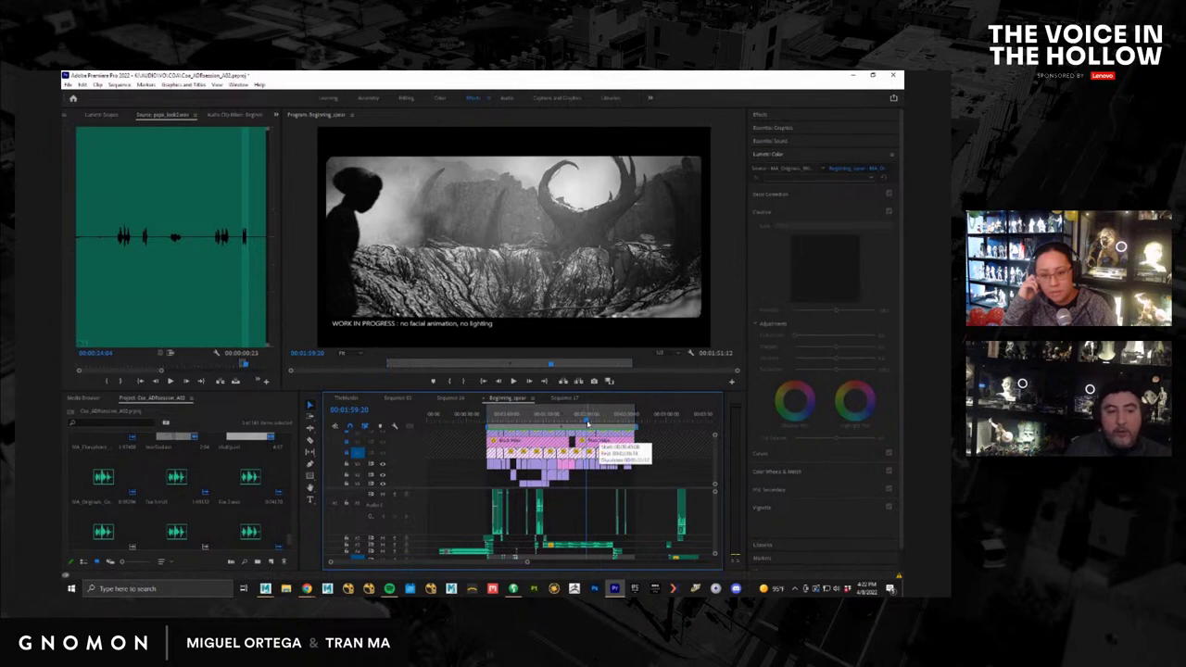
left_click_drag(586, 425, 616, 424)
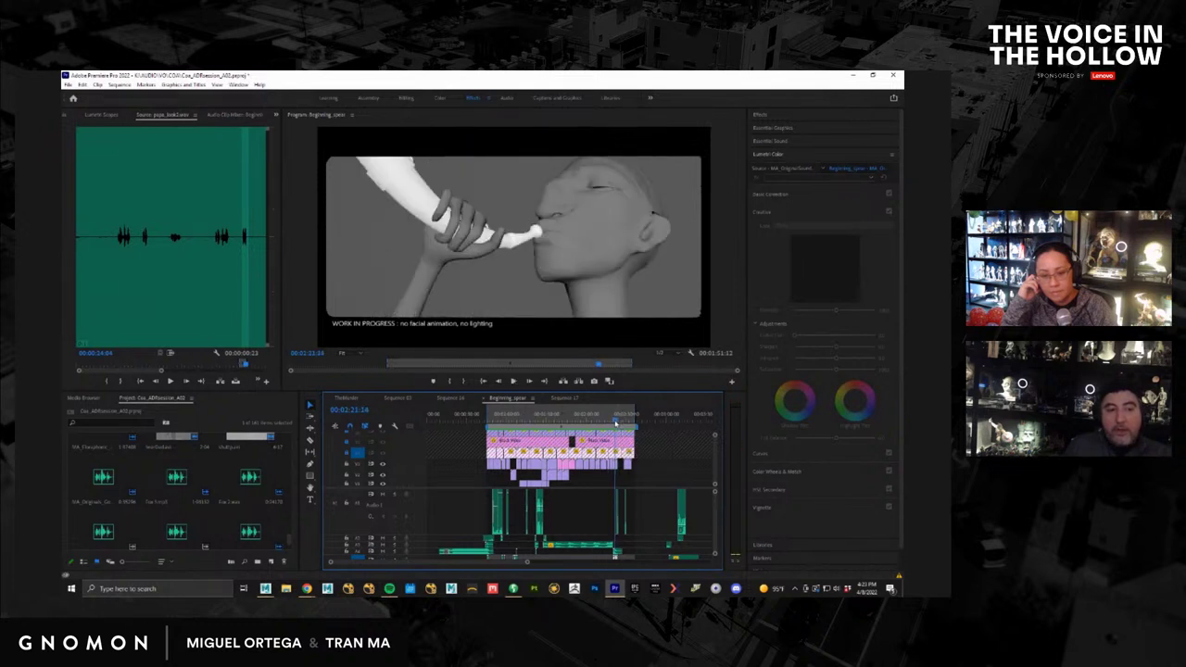
Step: Play the closing shots after the horn shot in short passages through the black section
key("space")
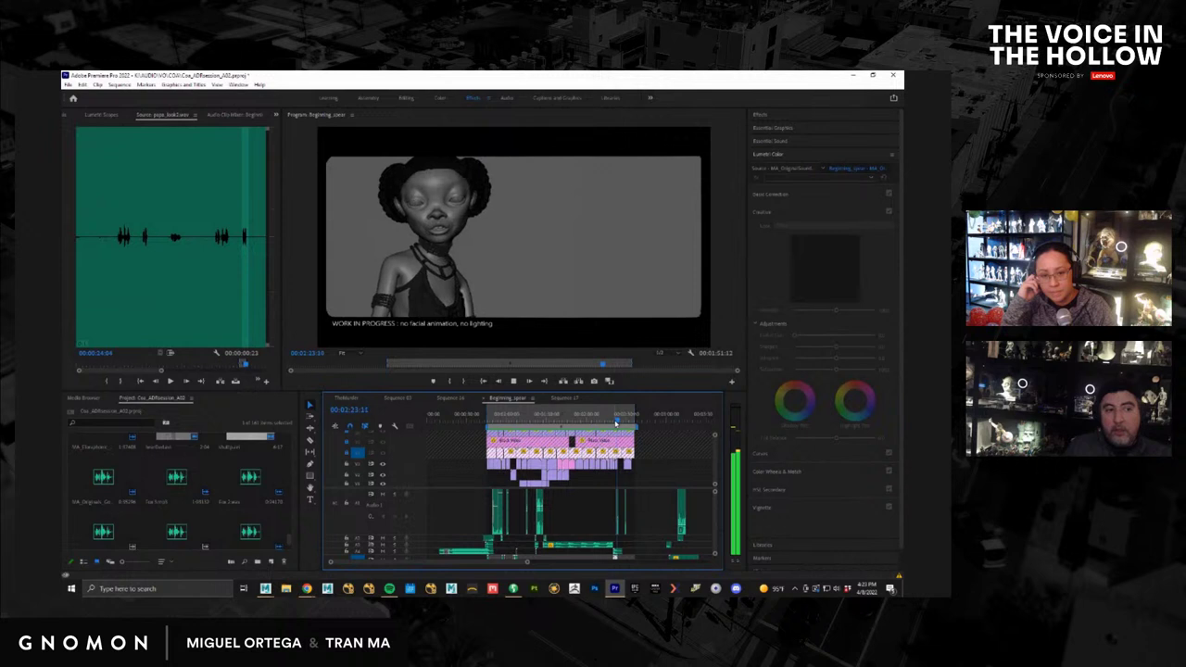
key("space")
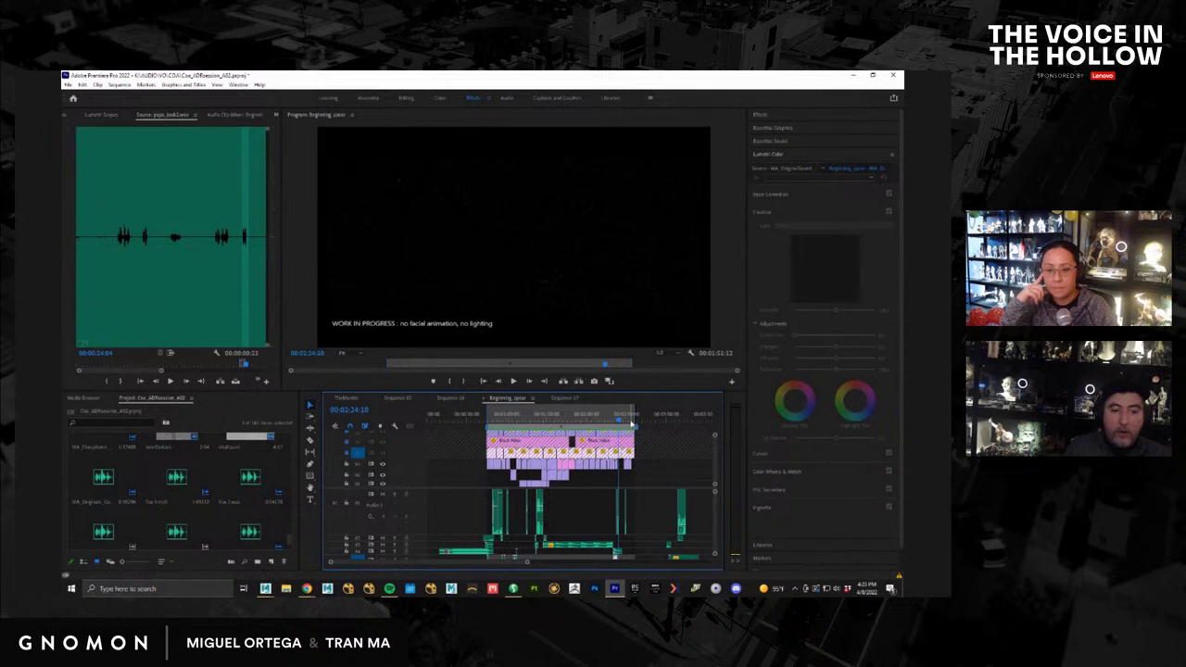
key("space")
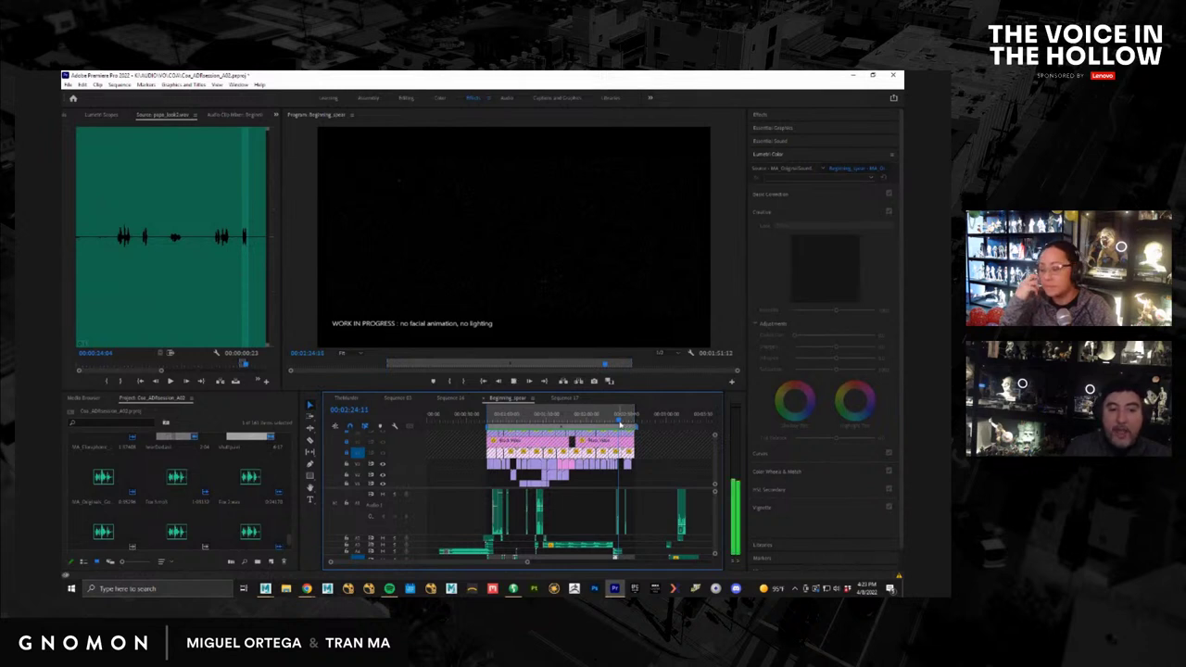
key("space")
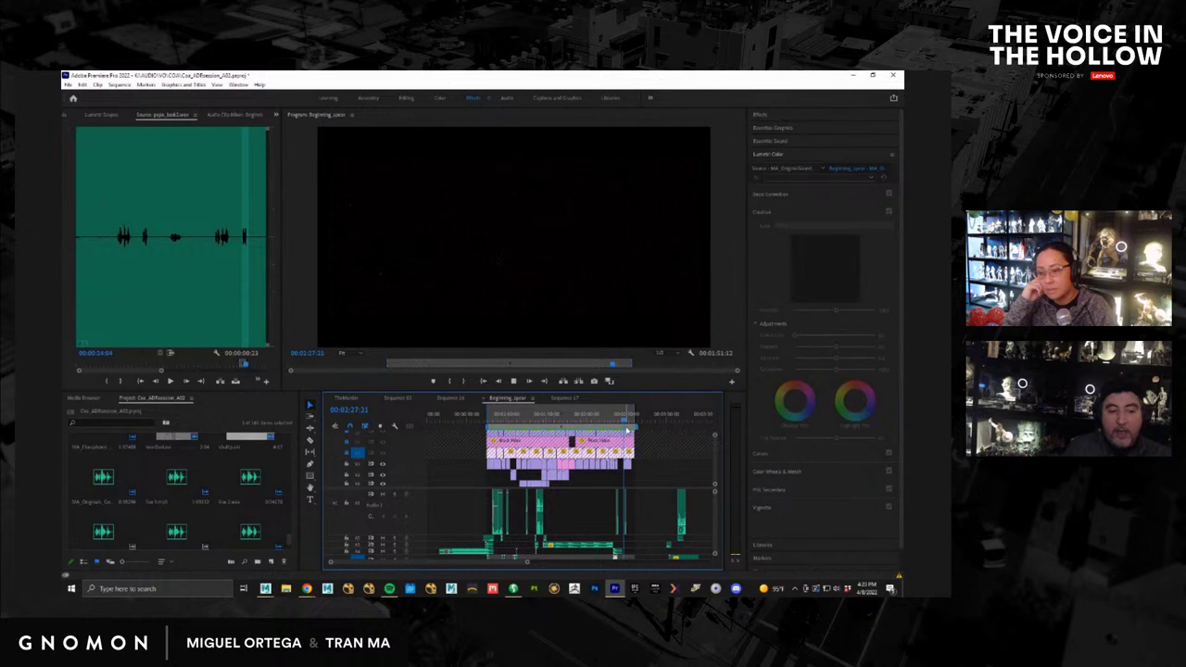
Step: Review the shot of the woman in the blue dress full screen, and scrub through it in the timeline
key("ctrl+grave")
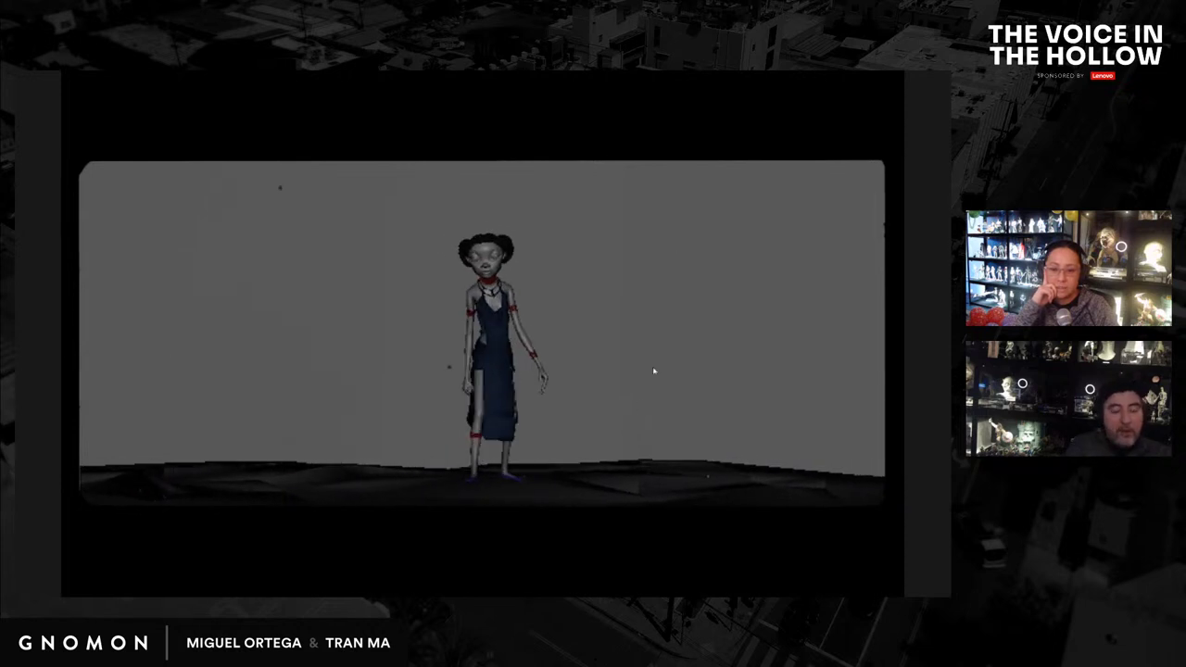
key("Escape")
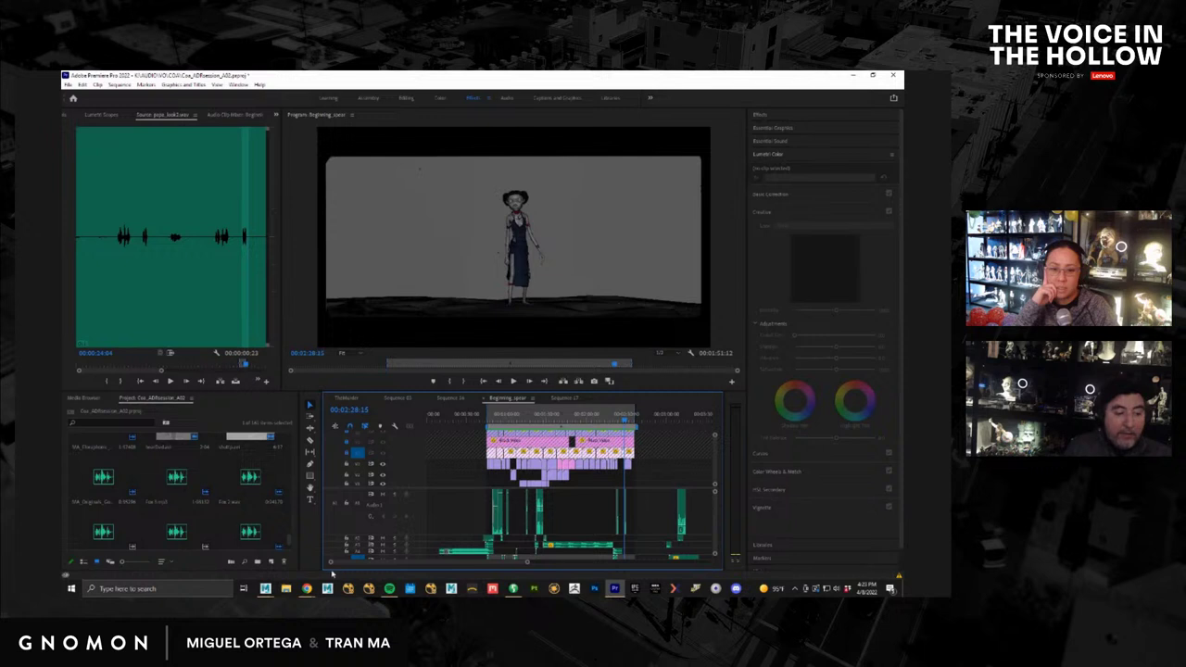
left_click_drag(331, 564, 403, 565)
left_click_drag(572, 420, 579, 426)
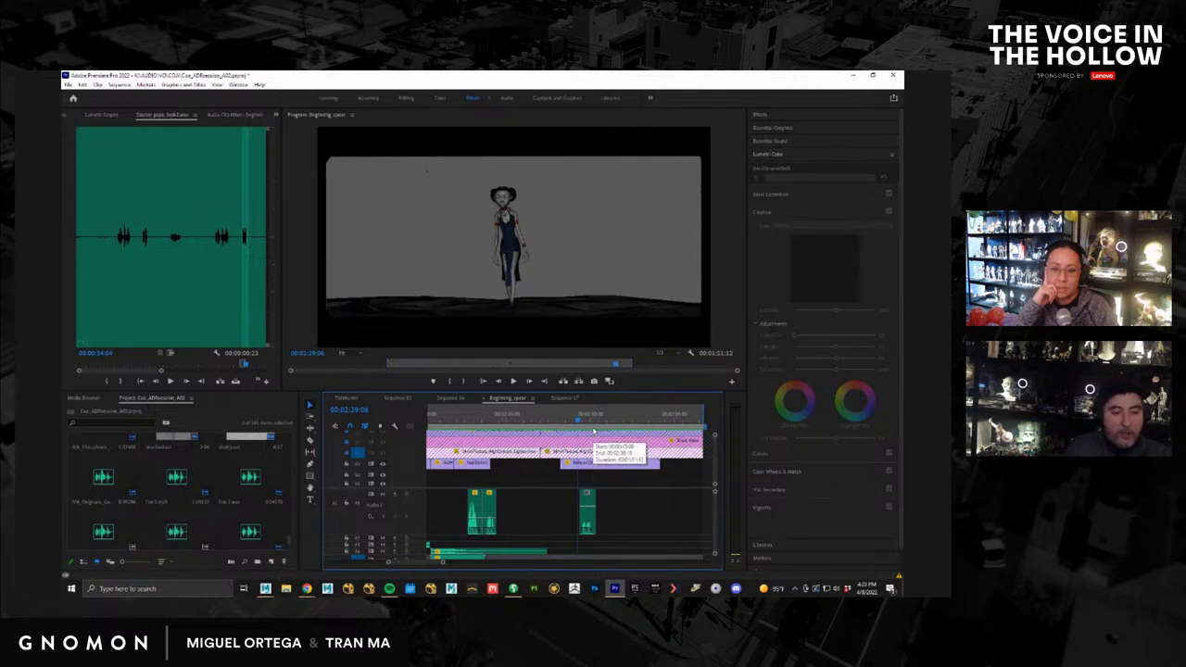
Step: Replay the walking shot of the woman in the blue dress, in the timeline and full screen, and park the playhead mid-walk
key("space")
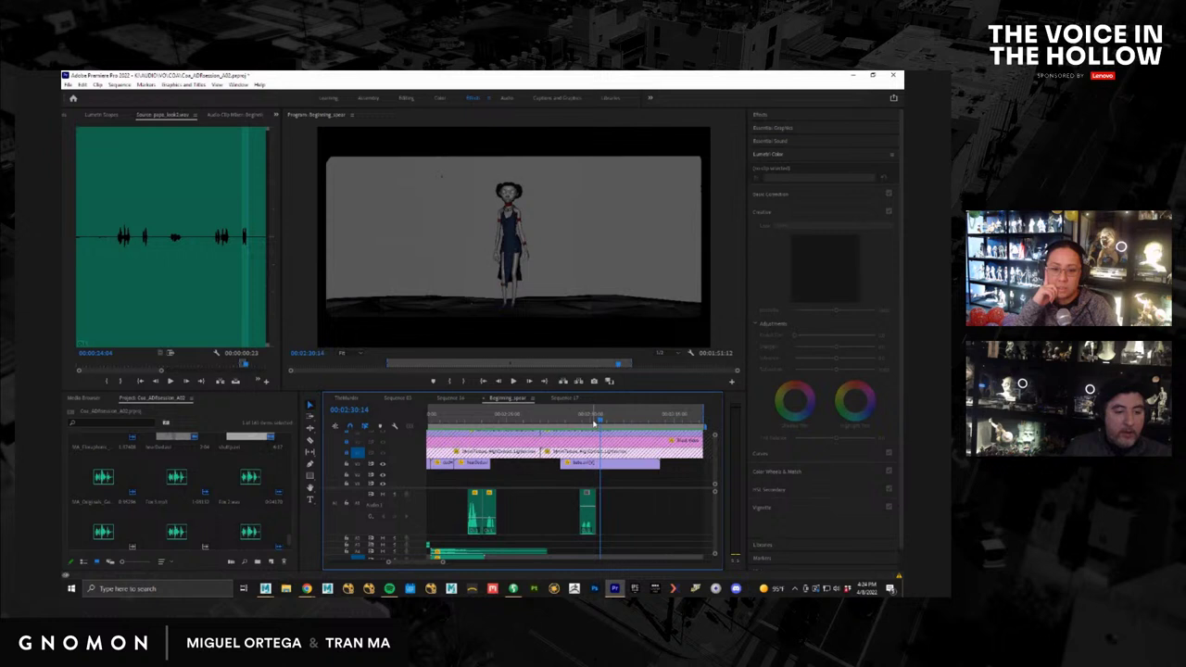
left_click_drag(597, 419, 580, 423)
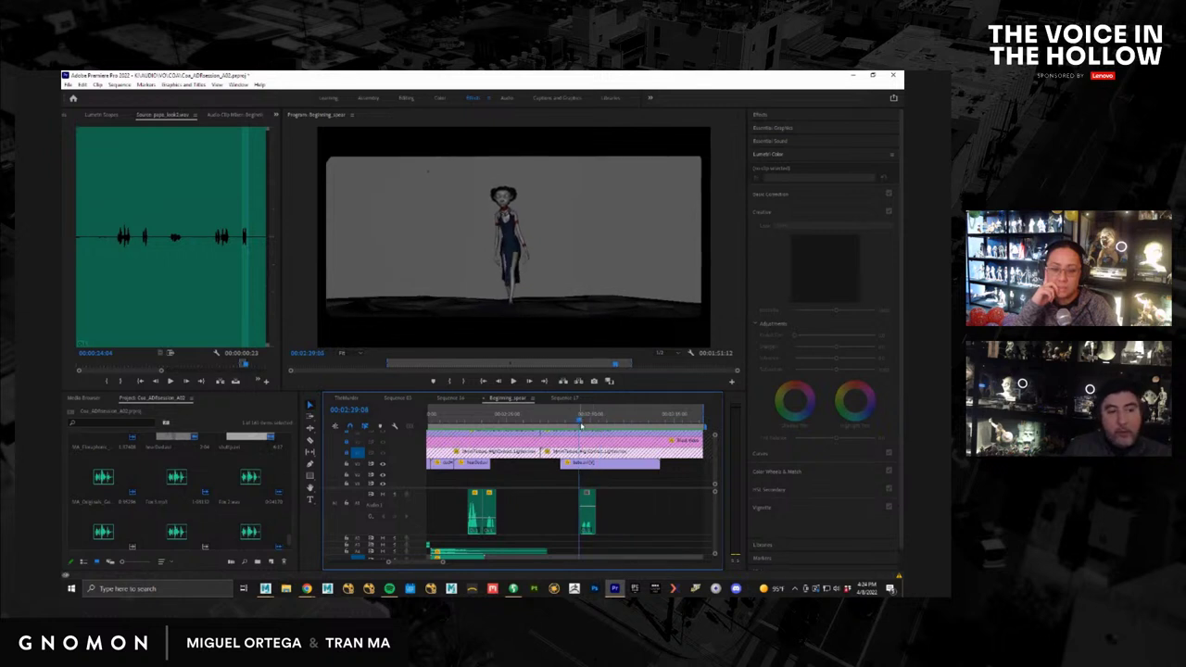
left_click_drag(581, 424, 562, 424)
key("ctrl+grave")
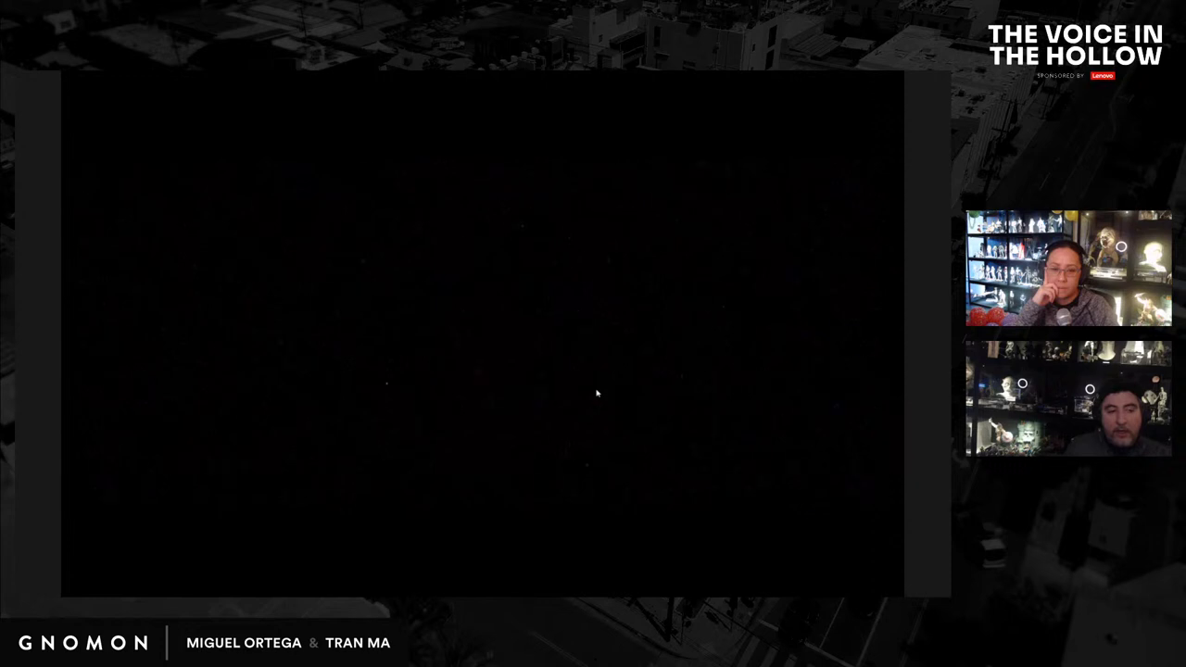
key("Escape")
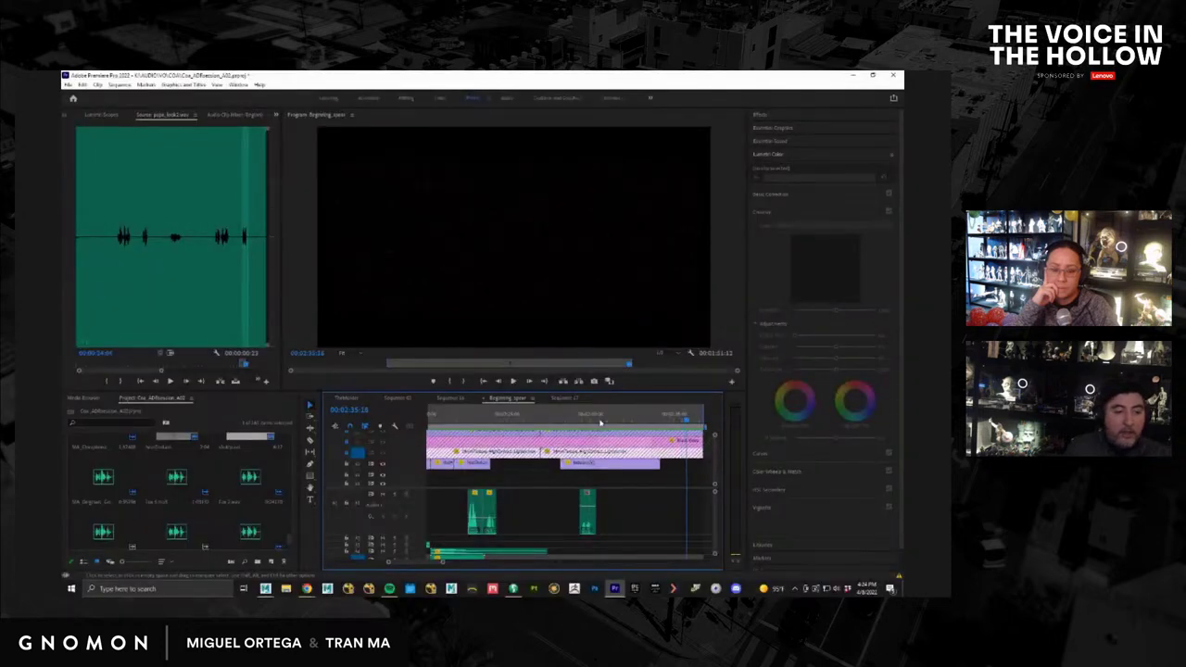
left_click_drag(600, 422, 581, 428)
left_click(581, 420)
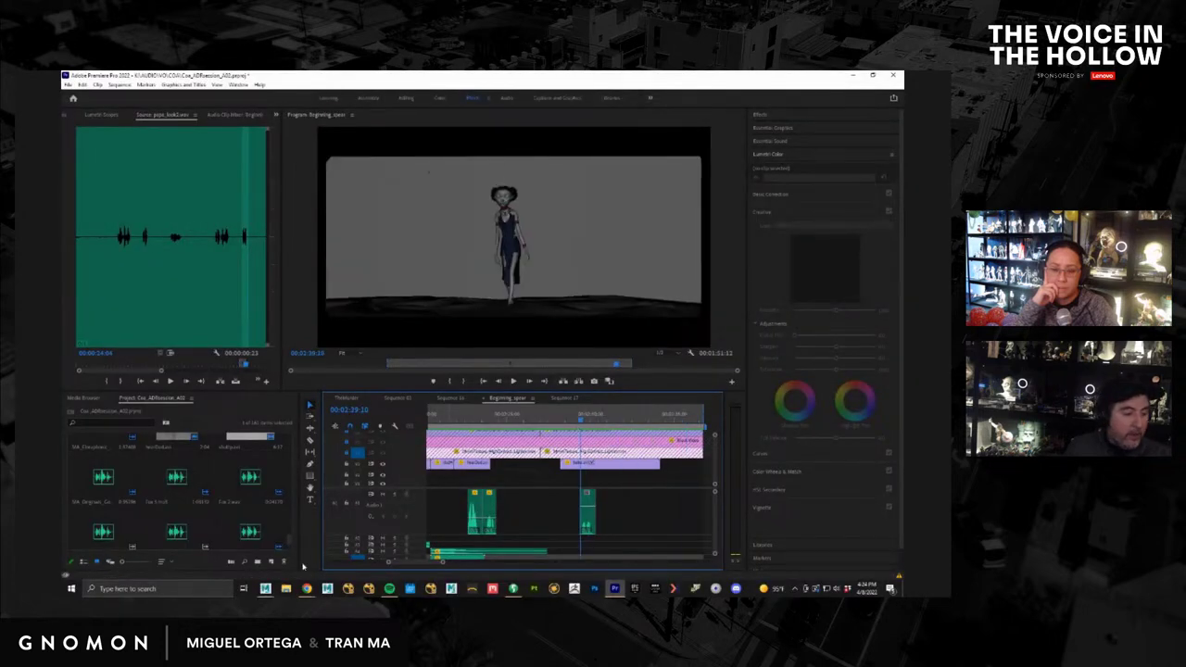
Step: Switch to Maya, save the baba2.ma shot scene as a student version file, and start a new empty scene
left_click(266, 590)
left_click(312, 547)
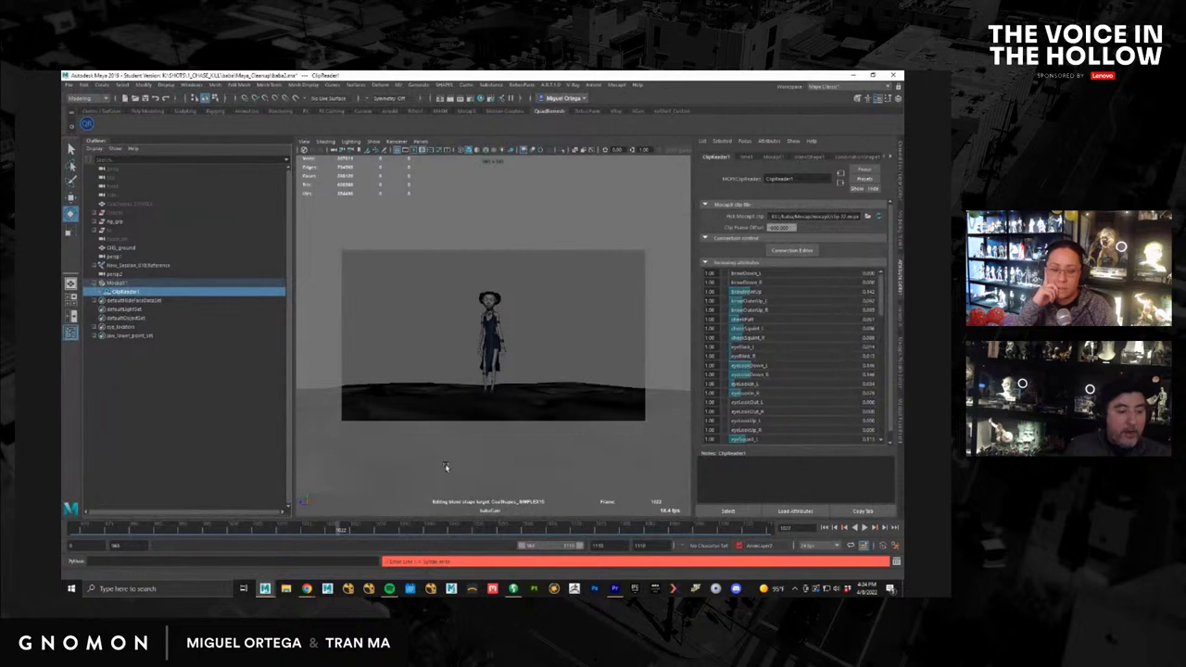
mouse_move(273, 527)
left_mouse_down()
mouse_move(68, 539)
mouse_move(323, 528)
mouse_move(563, 538)
mouse_move(437, 548)
mouse_move(271, 533)
left_mouse_up()
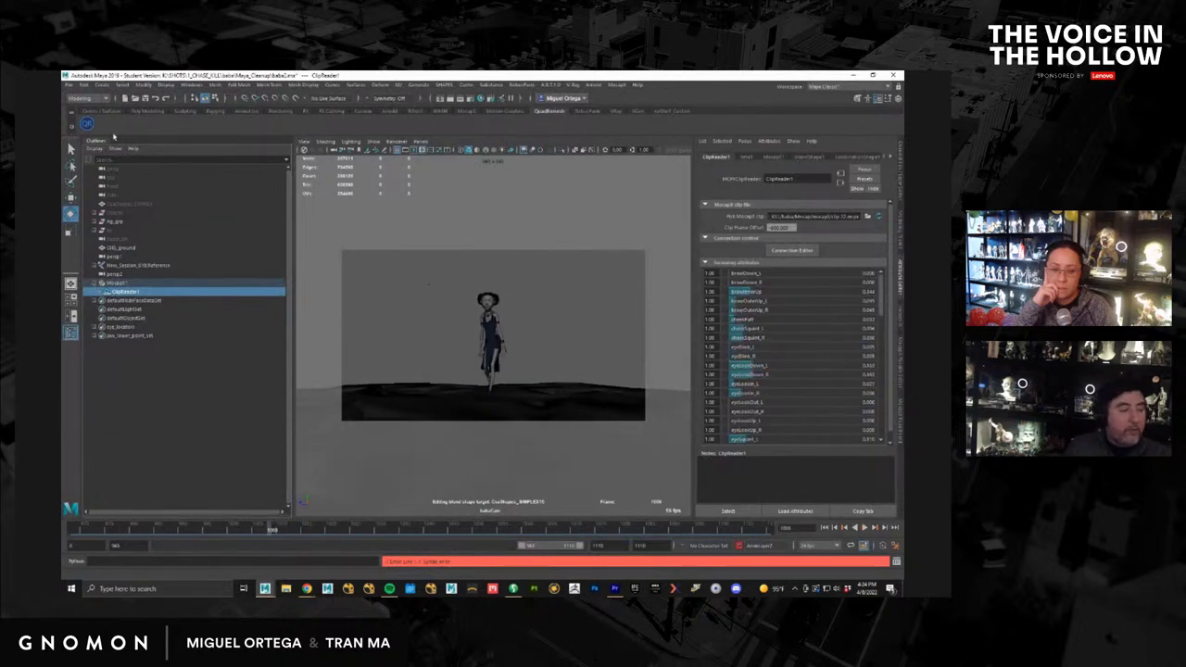
left_click(76, 85)
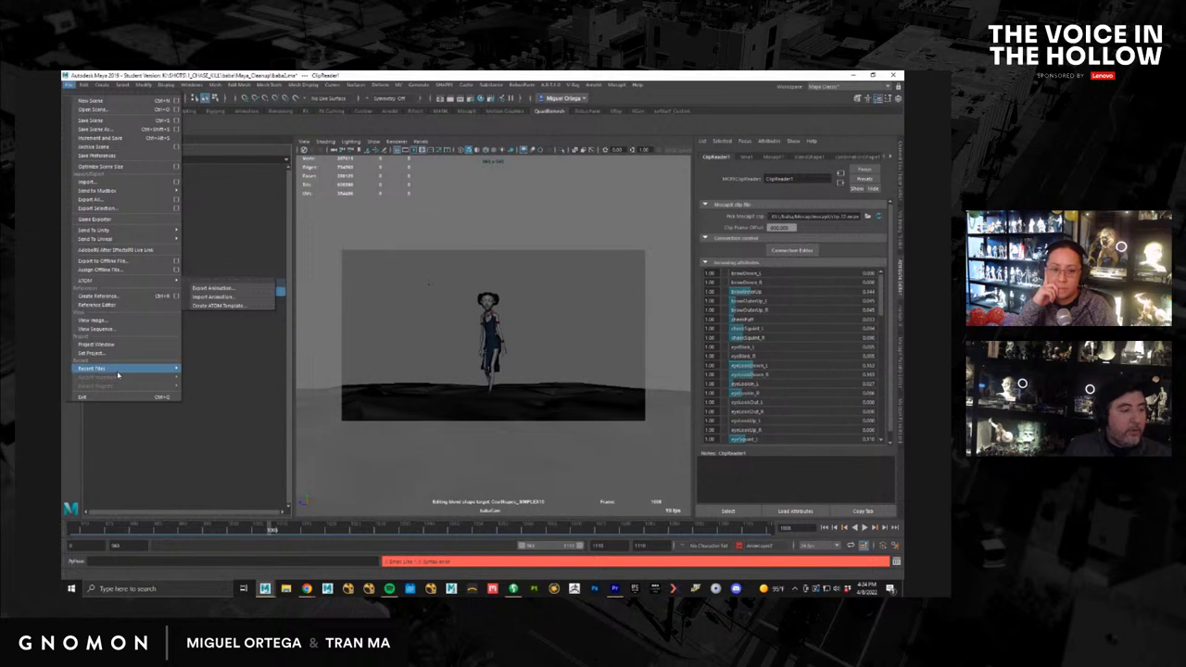
left_click(91, 120)
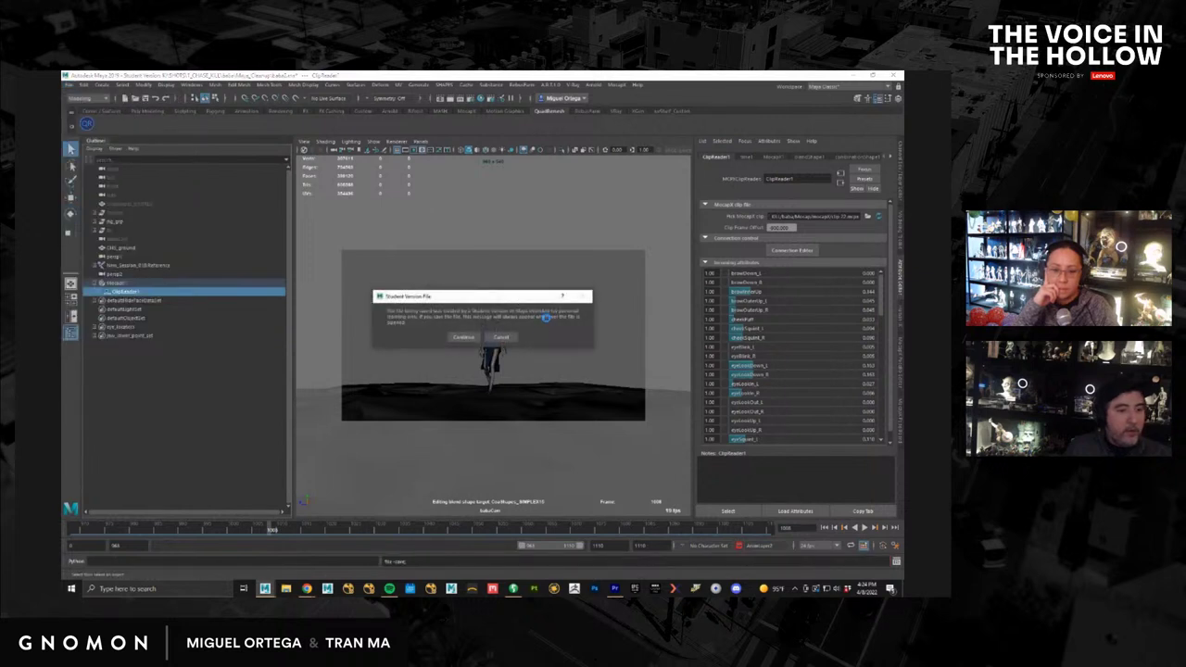
left_click(462, 336)
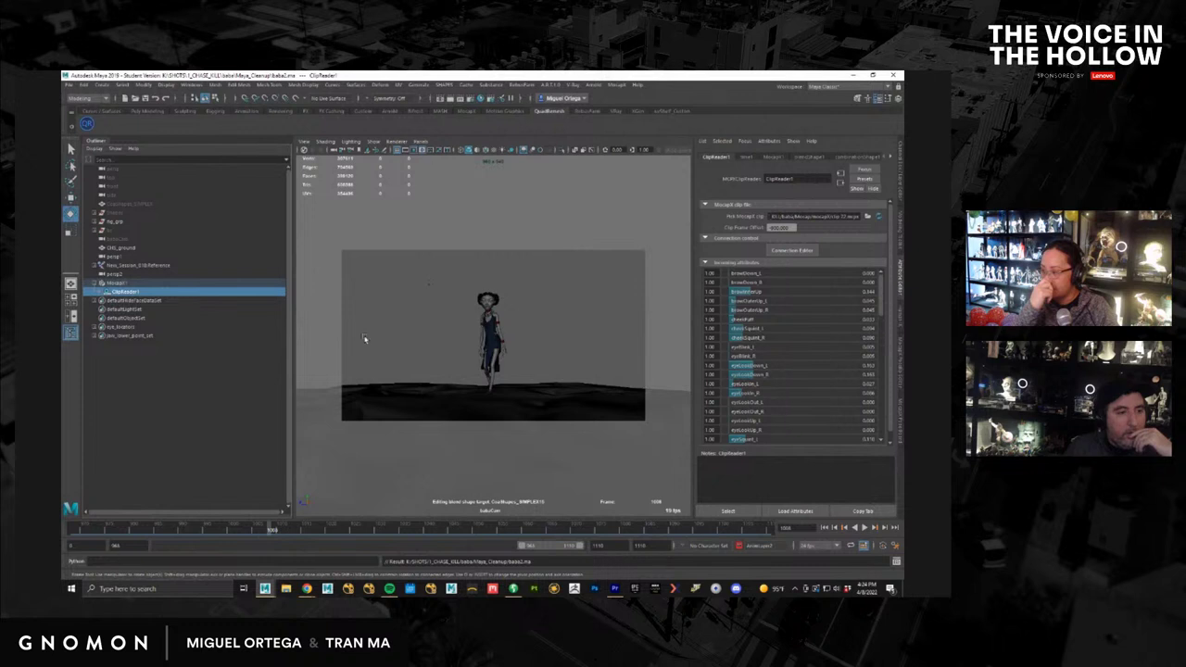
left_click(67, 89)
left_click(96, 104)
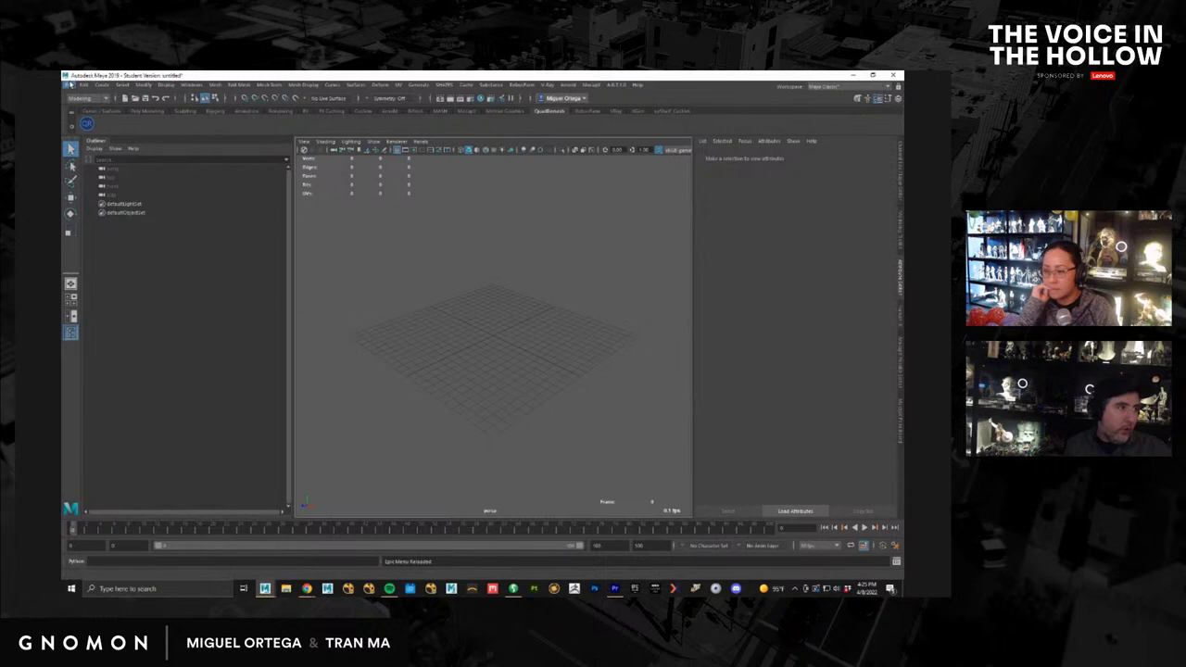
Step: Open CoaWiredRig_33.ma from the RIGS/COA folder on the K drive without saving the untitled scene, and dismiss the read-error notice
left_click(69, 85)
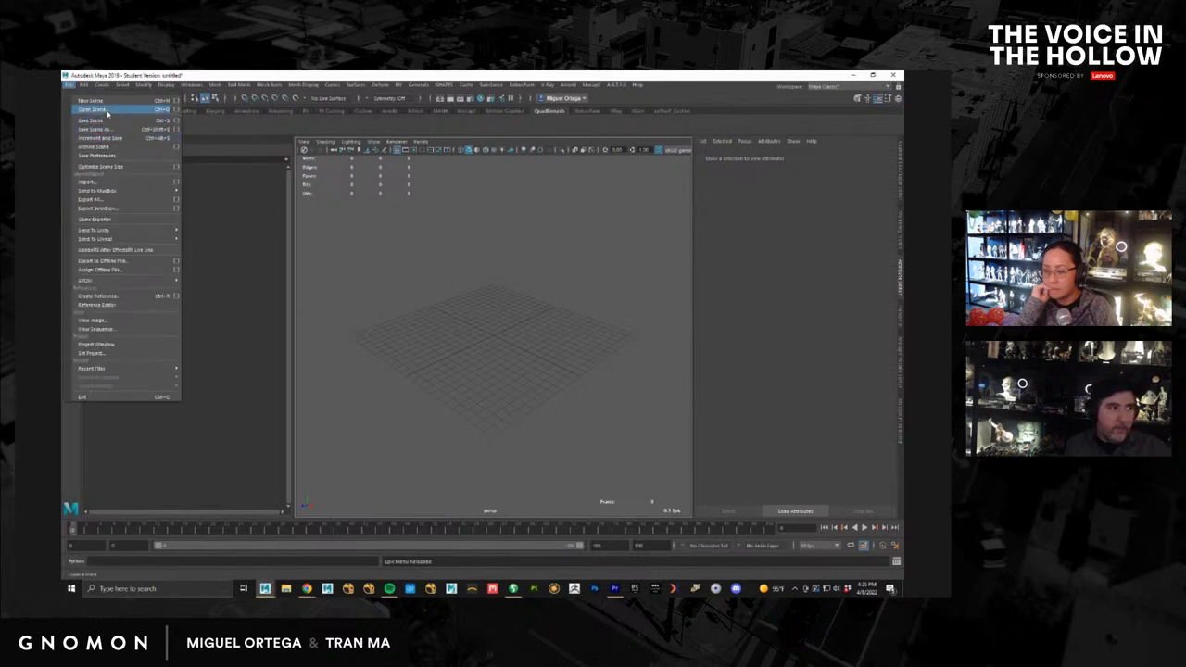
mouse_move(149, 370)
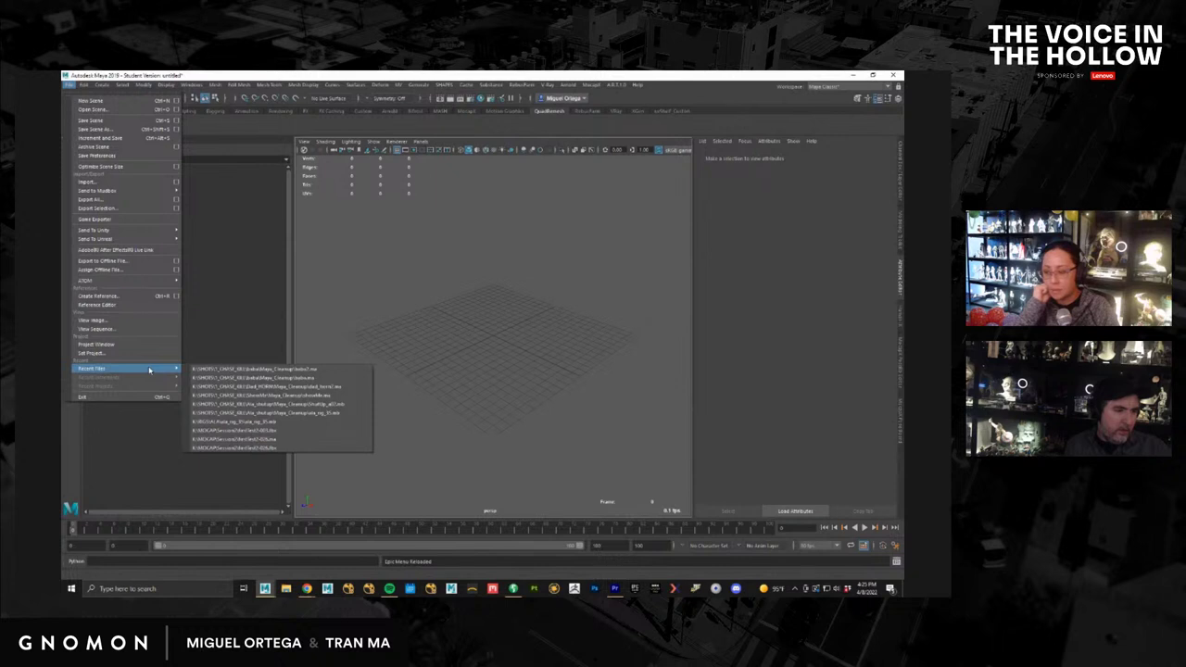
left_click(118, 110)
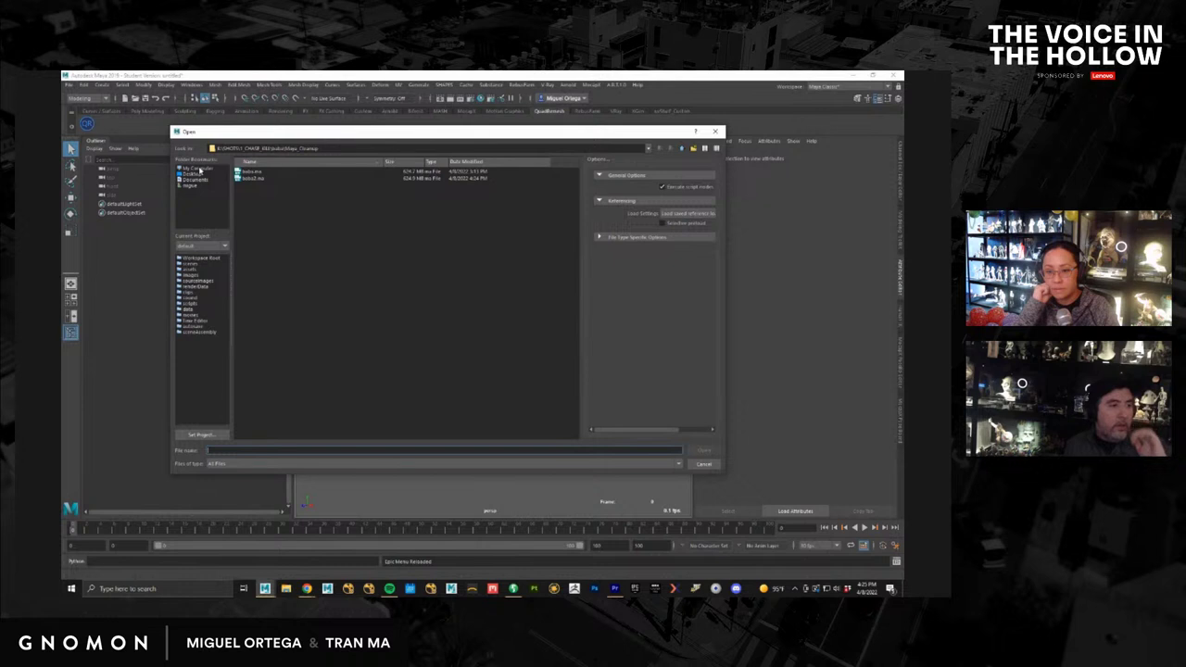
left_click(196, 168)
double_click(275, 178)
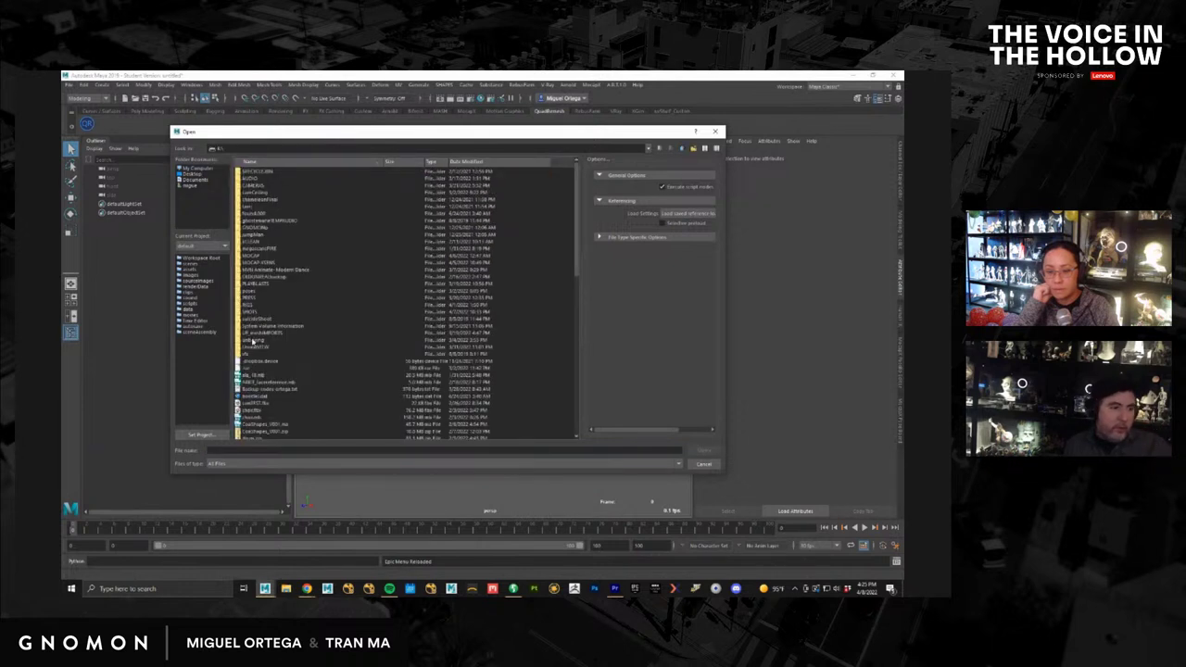
double_click(246, 307)
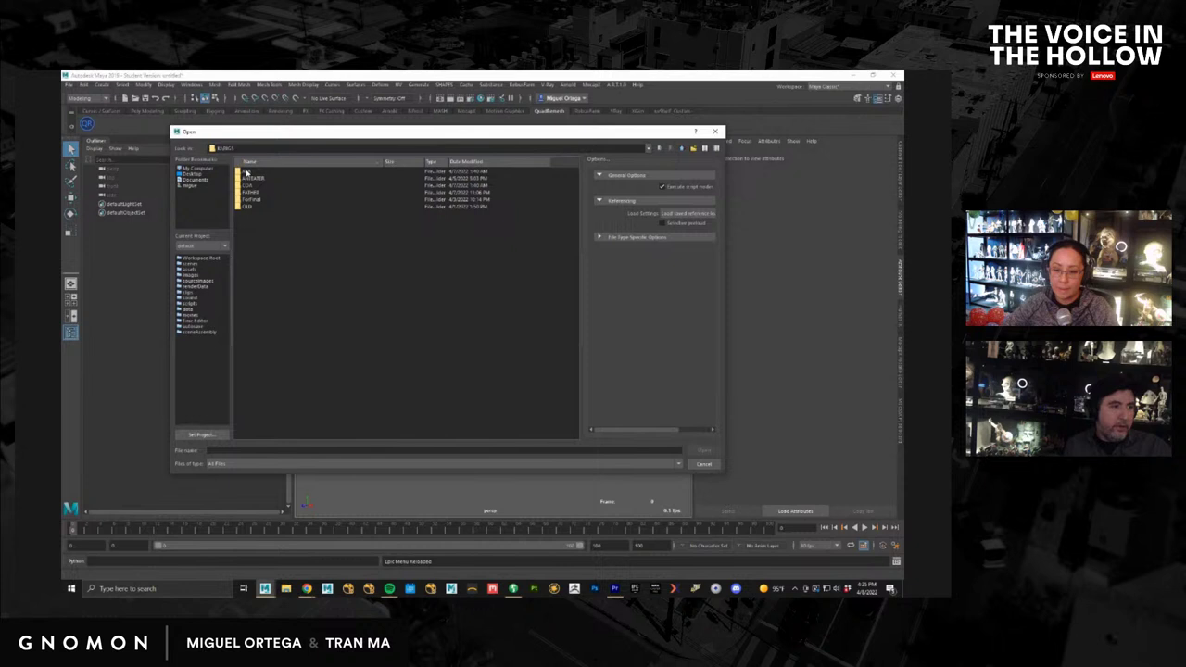
double_click(249, 189)
double_click(250, 190)
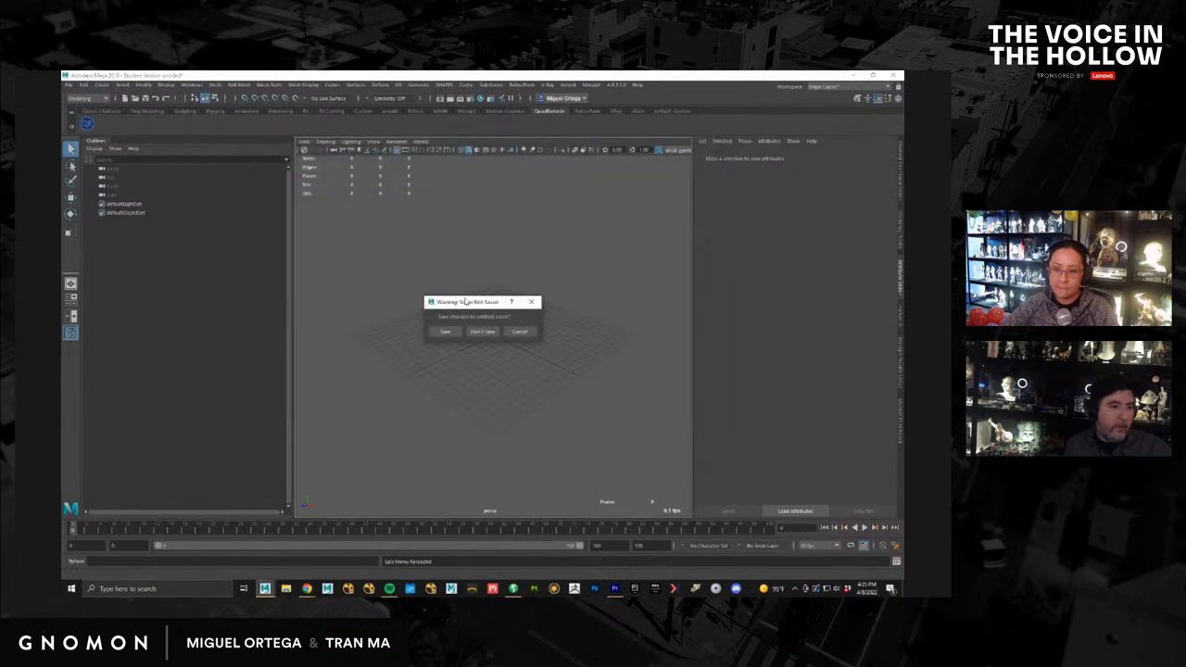
left_click(488, 335)
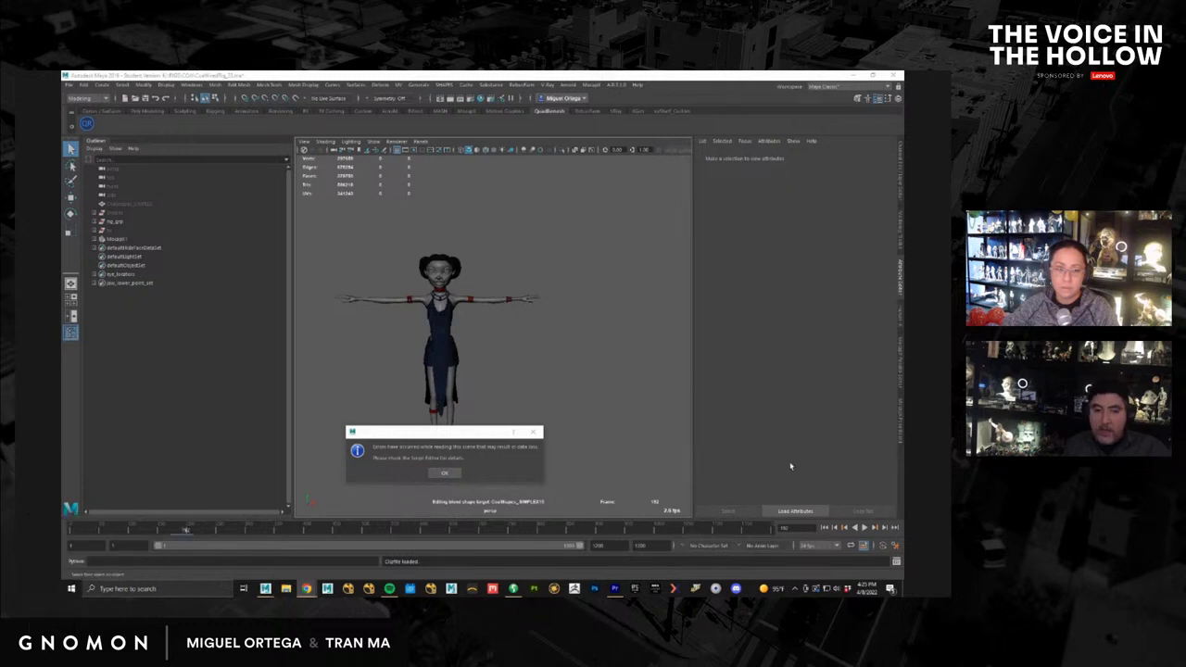
left_click(445, 474)
Step: Show NURBS curves in the perspective view and inspect the character's rig controls
middle_click_drag(490, 406, 507, 393, "alt")
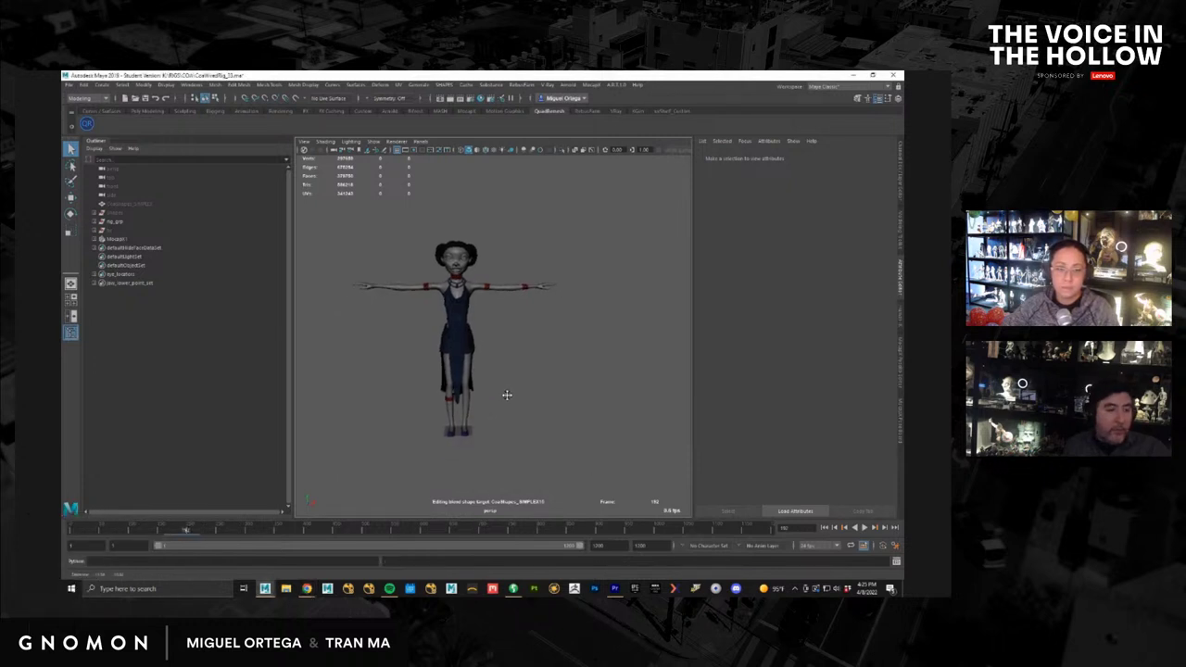
left_click(373, 142)
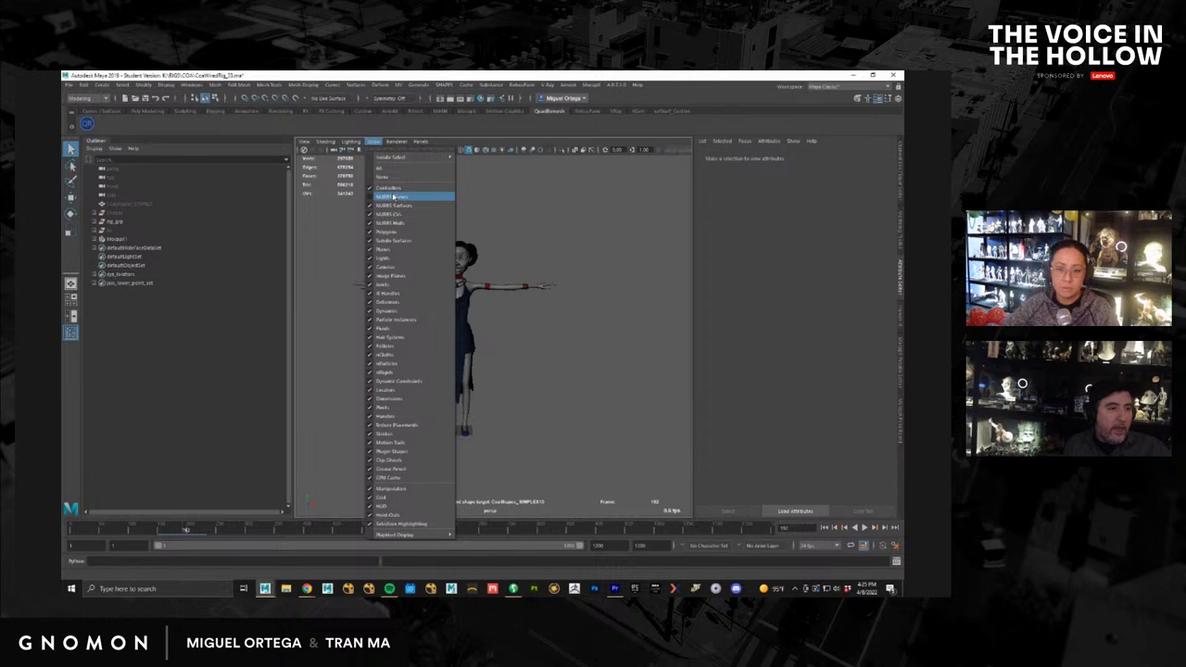
left_click(408, 195)
middle_click_drag(546, 312, 567, 286, "alt")
scroll(532, 276, "up", 5)
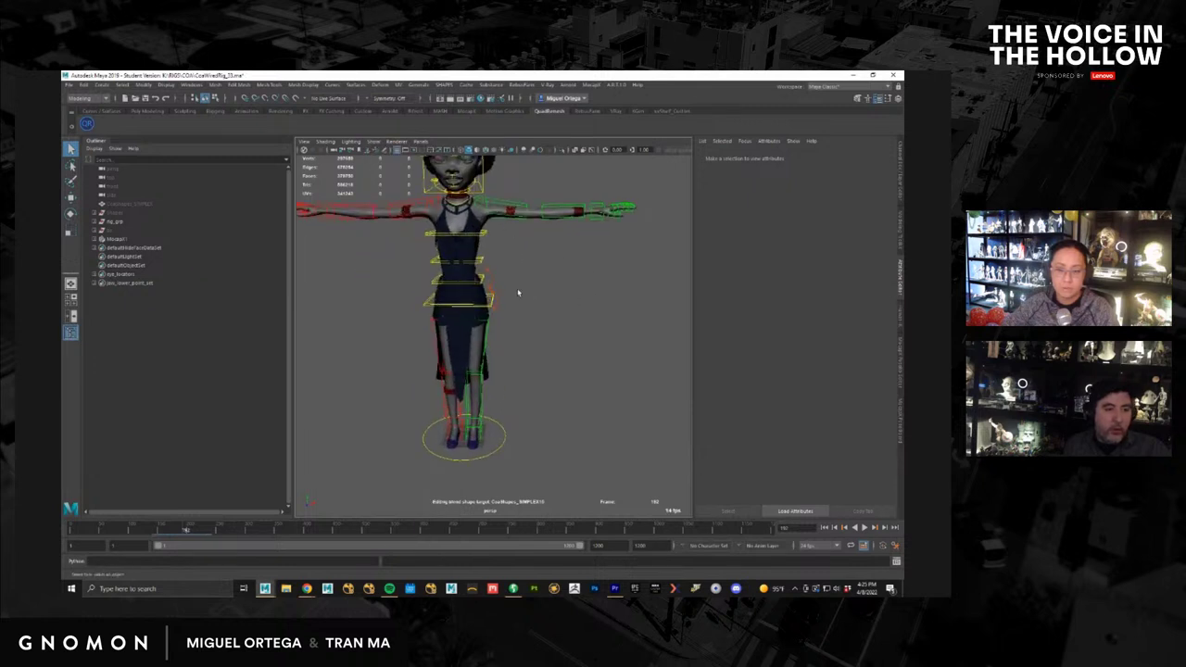
scroll(519, 294, "down", 5)
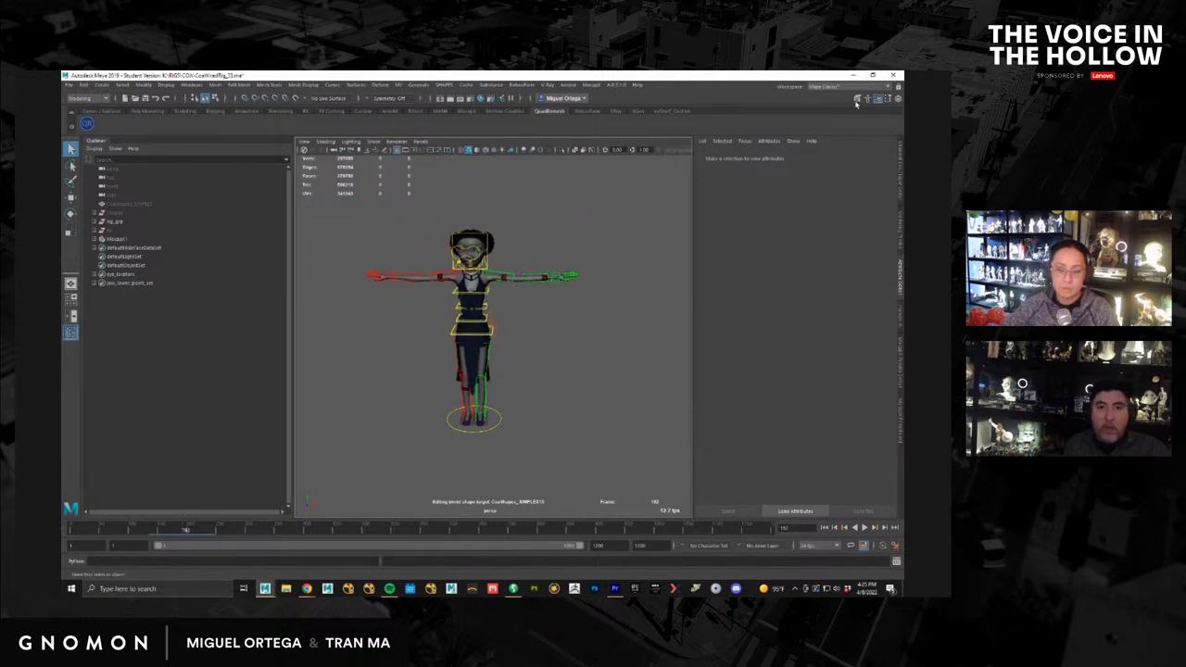
Step: Display the HumanIK character controls and frame the full rig in the view
left_click(866, 101)
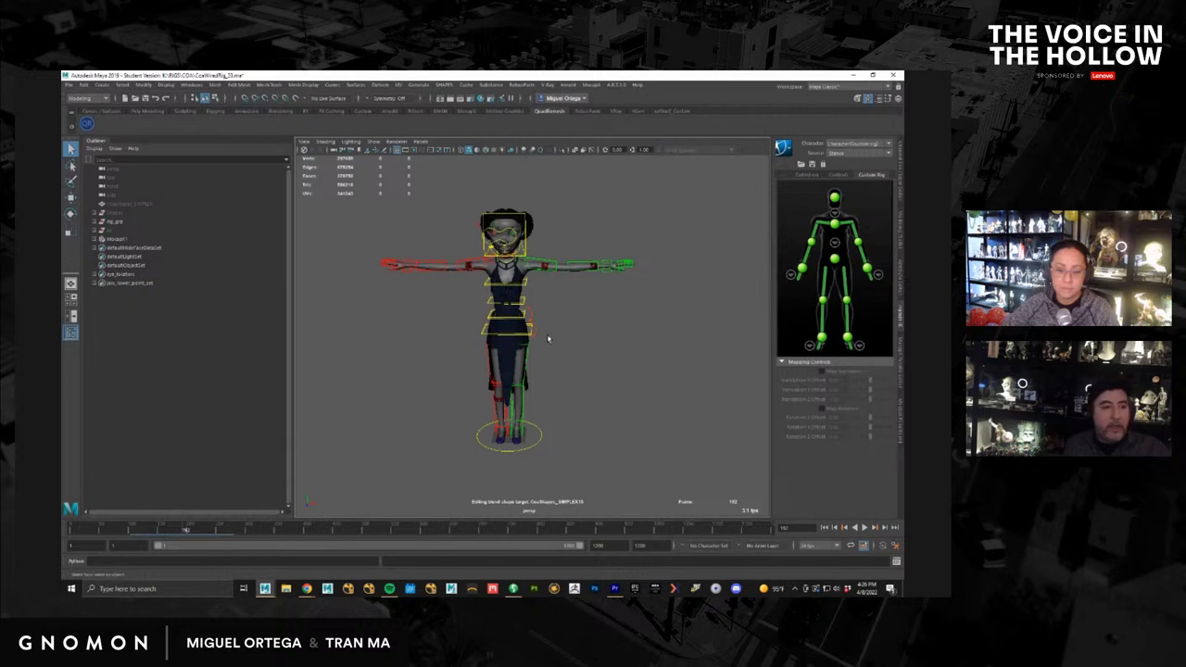
scroll(547, 339, "down", 2)
left_click_drag(548, 339, 549, 354, "alt")
scroll(549, 354, "up", 2)
middle_click_drag(549, 353, 569, 334, "alt")
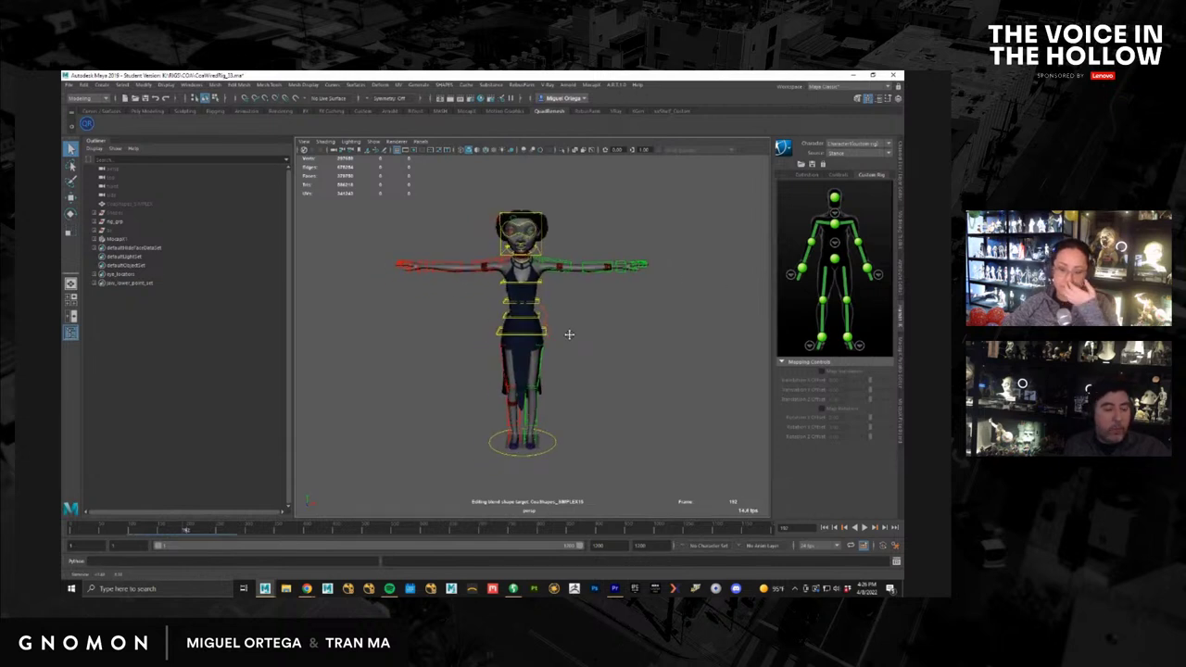
Step: Start opening a scene and browse the K drive's MOCAP/Session1 data to the COA take folders
left_click(69, 85)
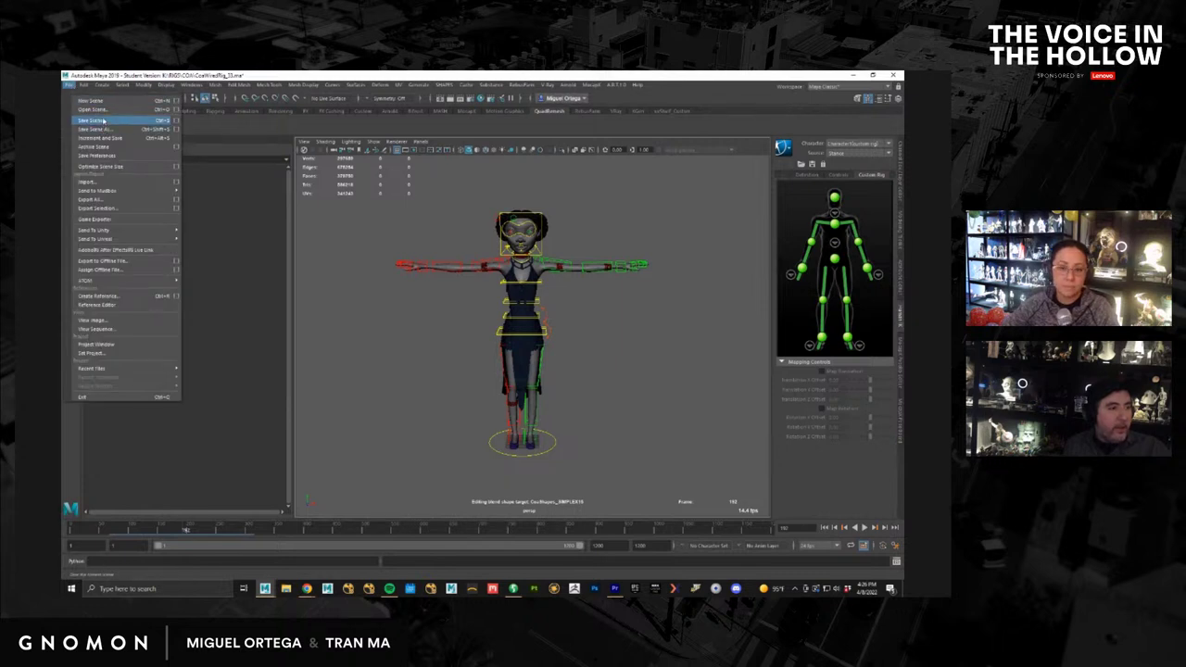
left_click(93, 110)
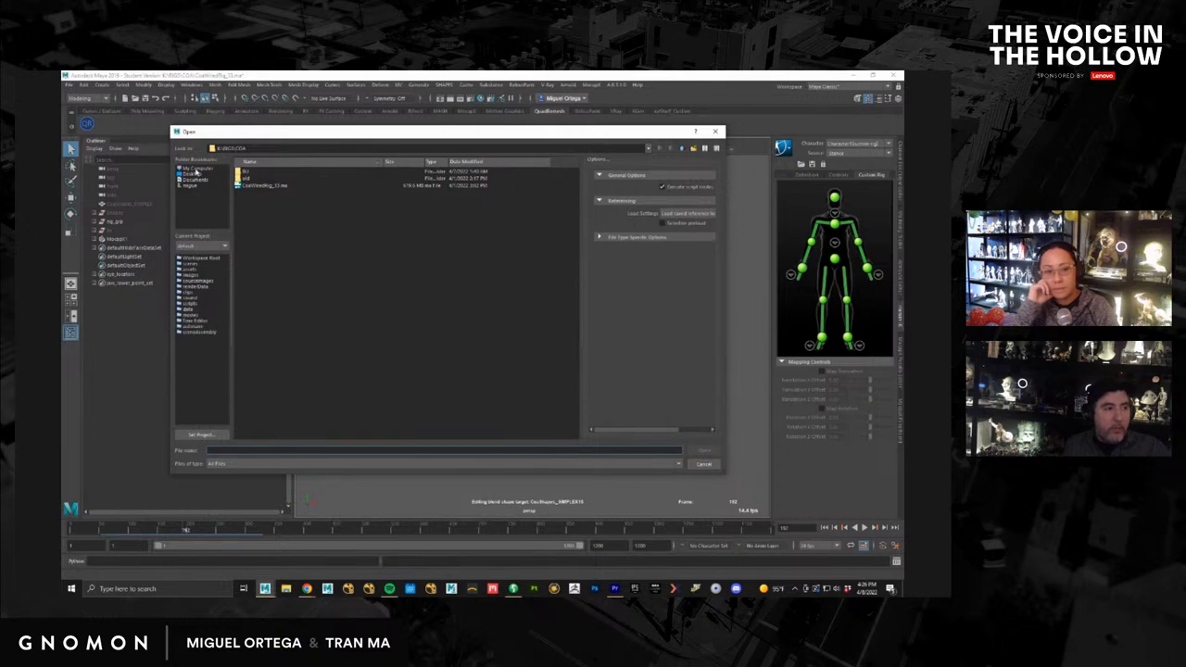
left_click(196, 169)
double_click(266, 182)
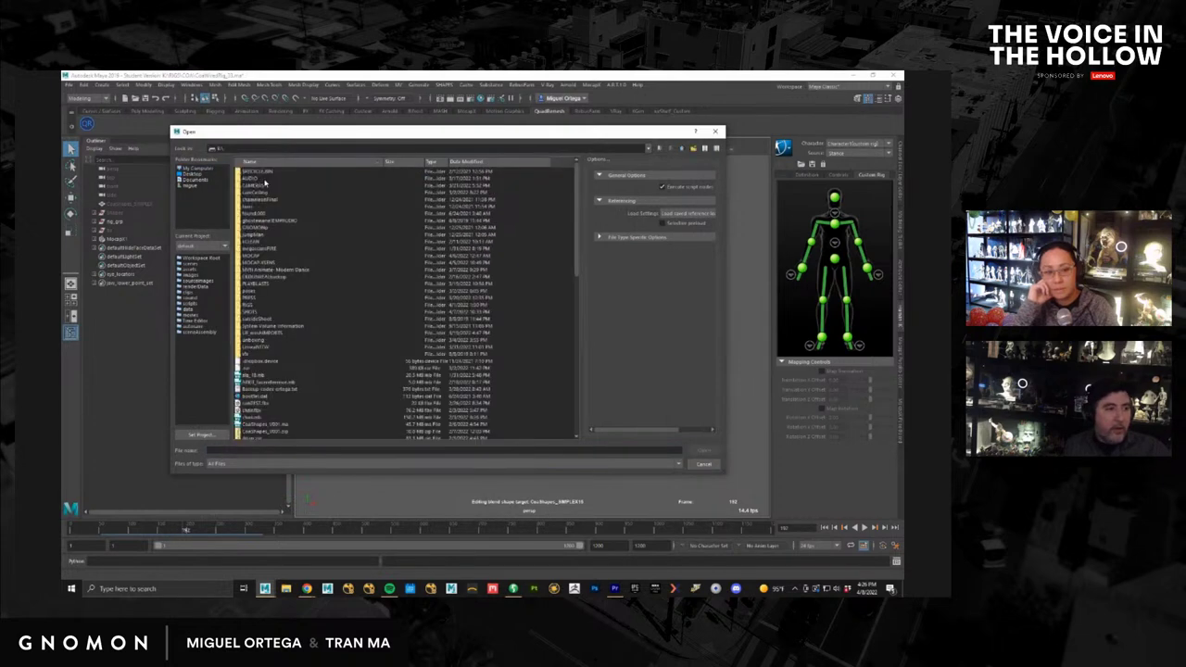
double_click(252, 256)
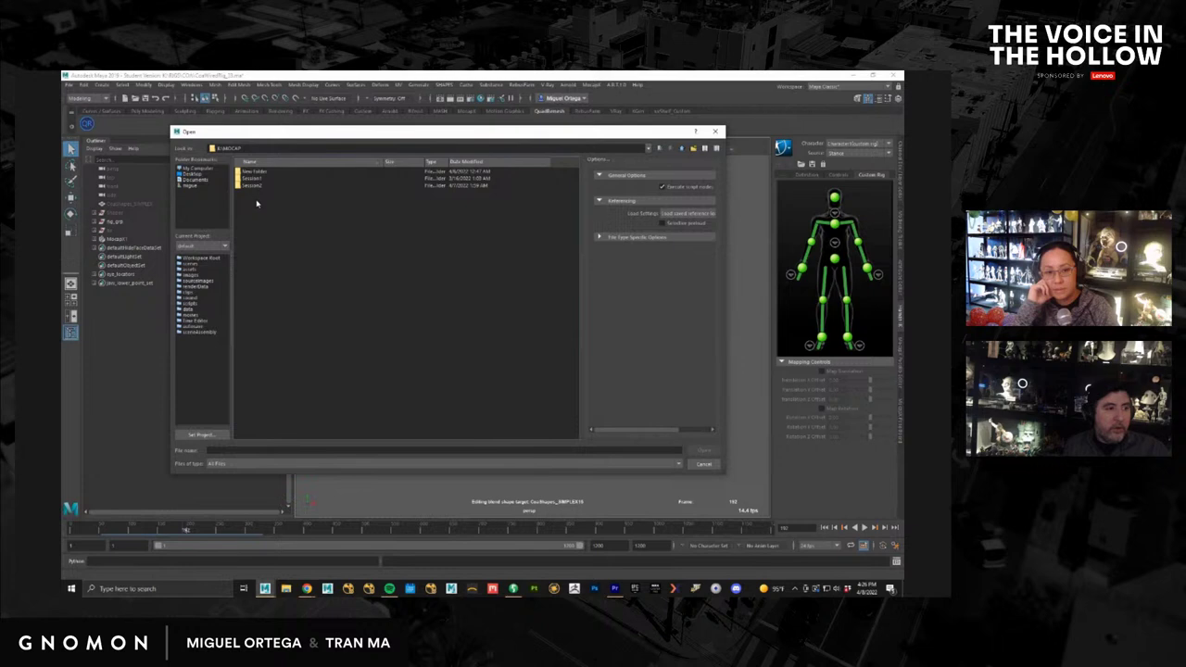
double_click(252, 180)
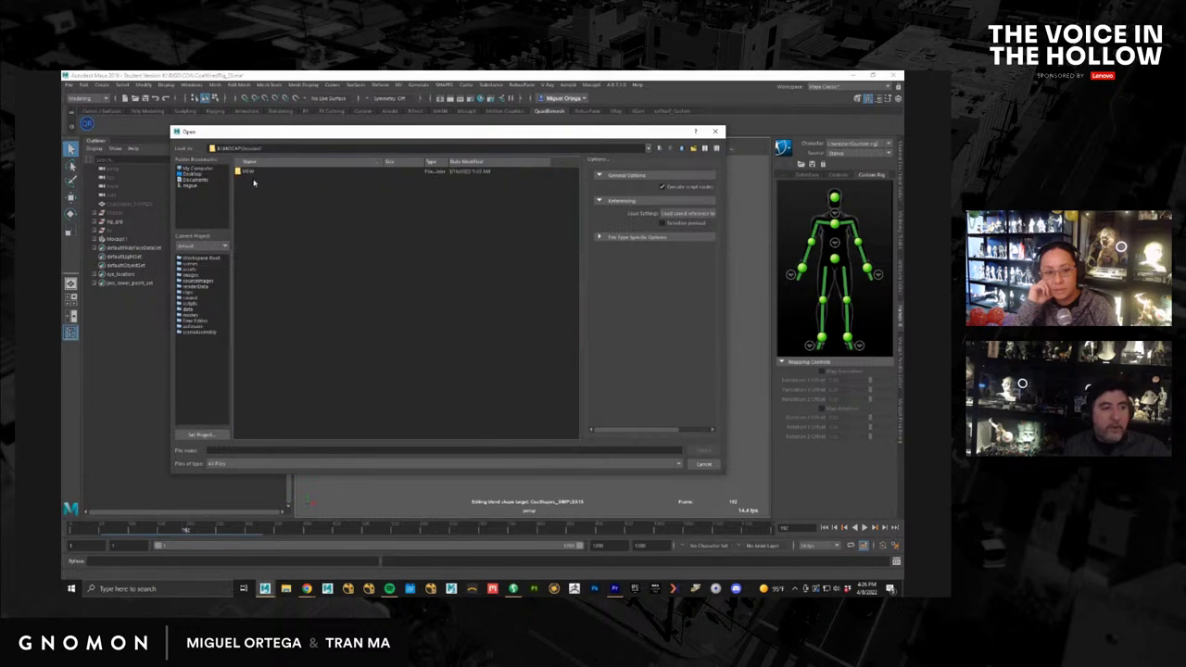
double_click(245, 172)
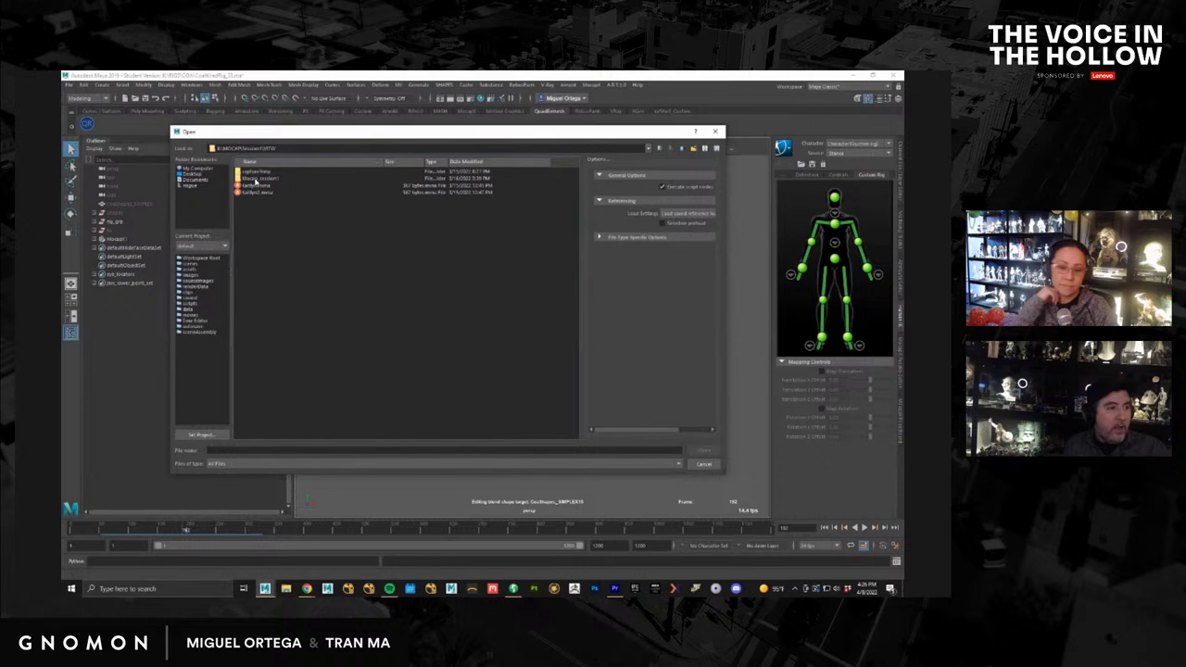
double_click(250, 178)
double_click(251, 178)
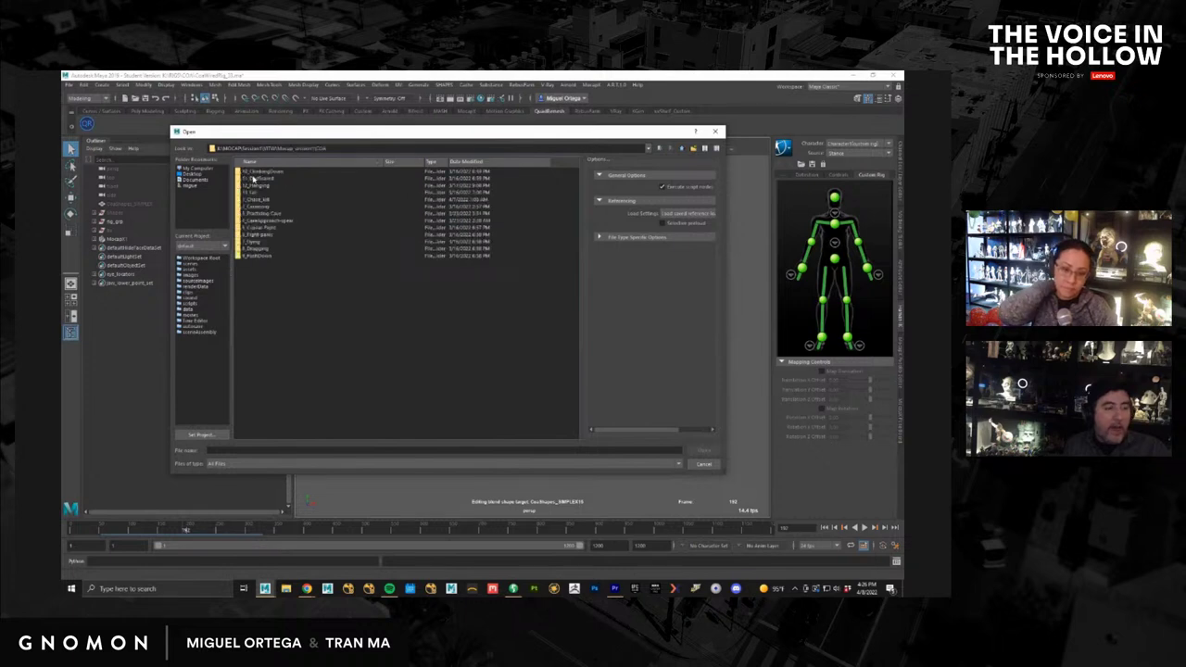
Step: Open New Session-018.fbx from the subfolder of the Chase_kill takes without saving changes to the rig scene
double_click(252, 195)
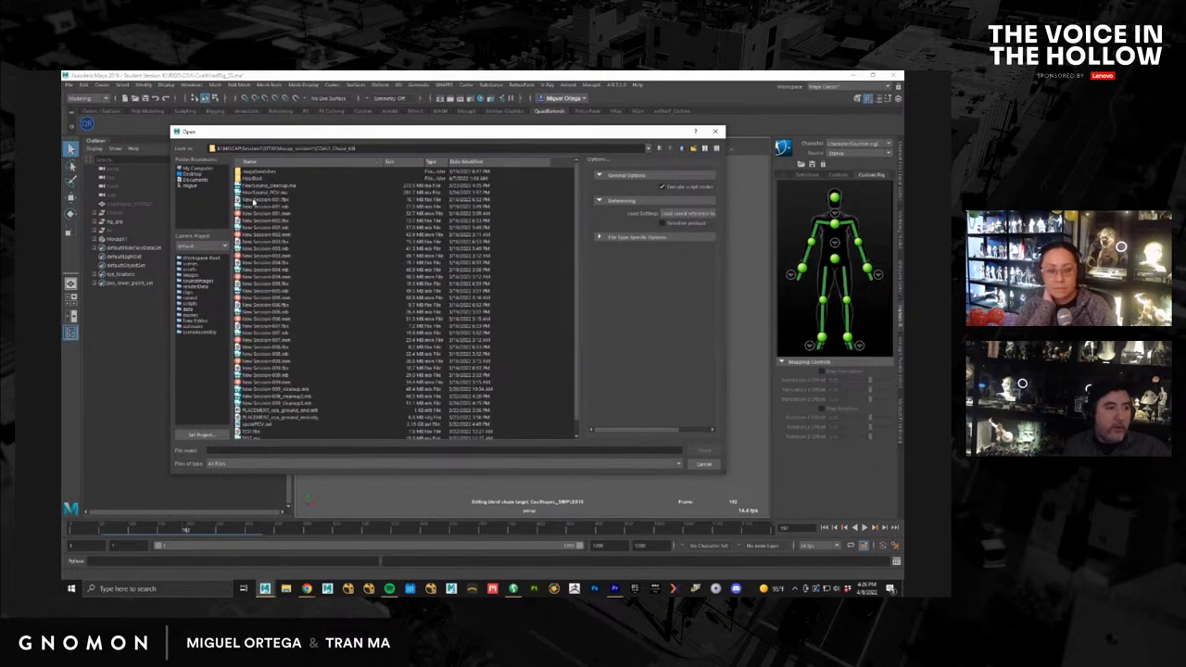
double_click(250, 179)
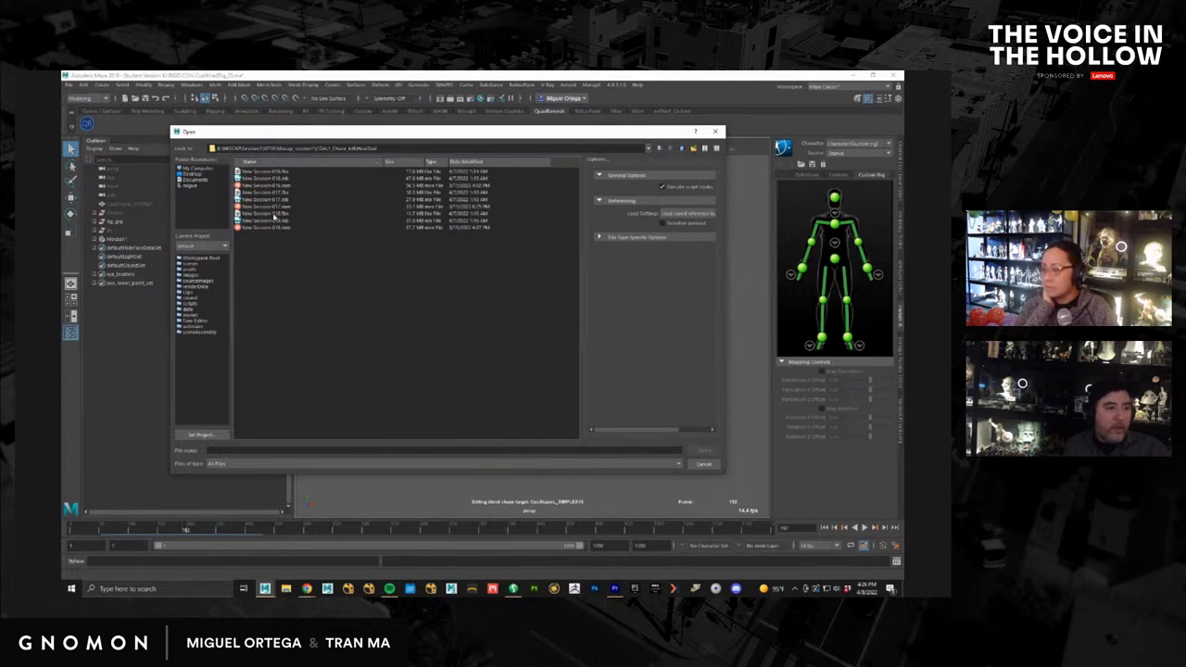
left_click(273, 214)
left_click(705, 450)
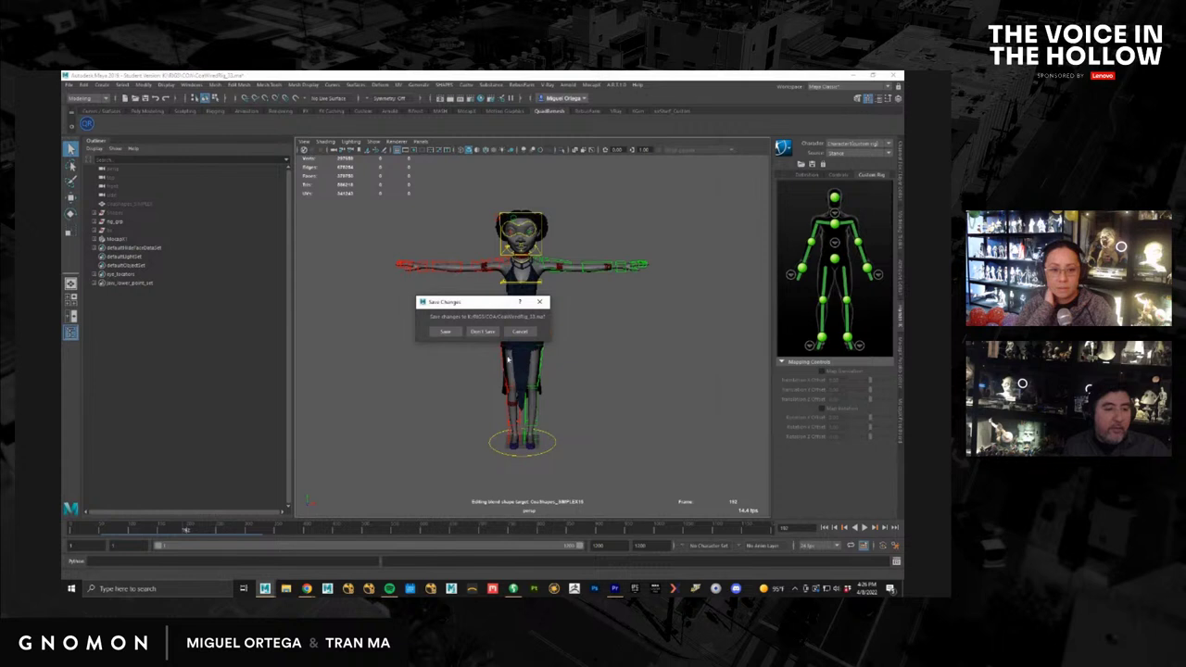
left_click(486, 331)
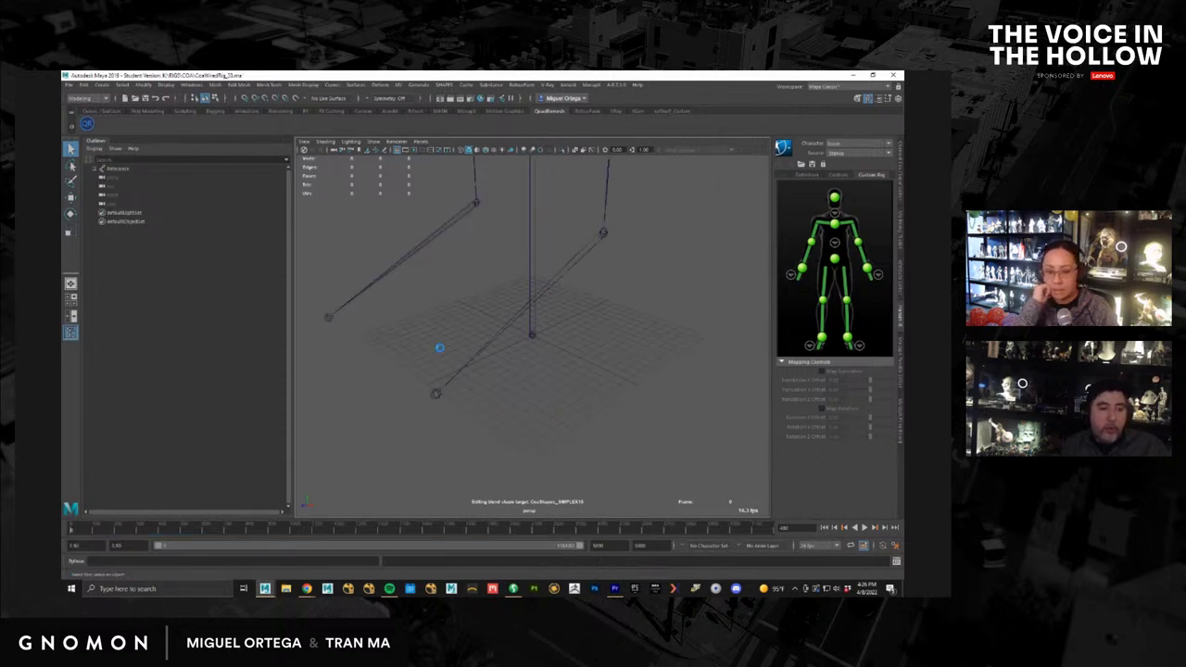
Step: Frame the motion-capture skeleton and scrub through the take to review its movement away from the origin
key("a")
left_click_drag(545, 384, 593, 391, "alt")
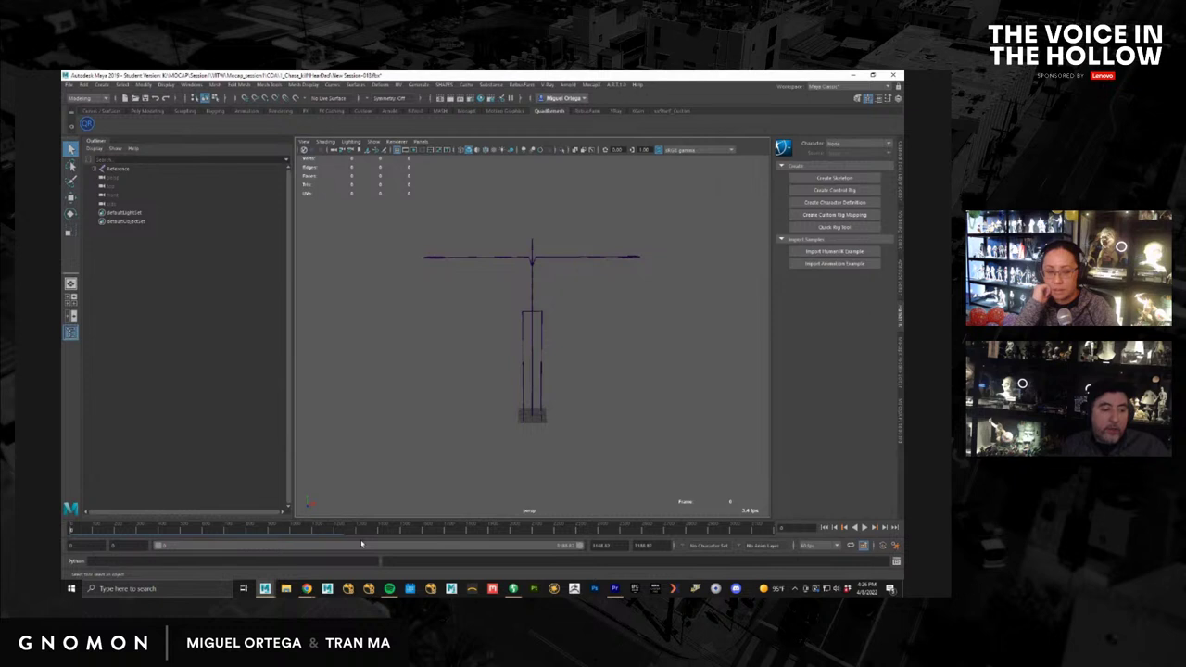
left_click_drag(95, 535, 687, 532)
scroll(593, 451, "down", 3)
left_click_drag(607, 405, 594, 442, "alt")
scroll(600, 429, "down", 5)
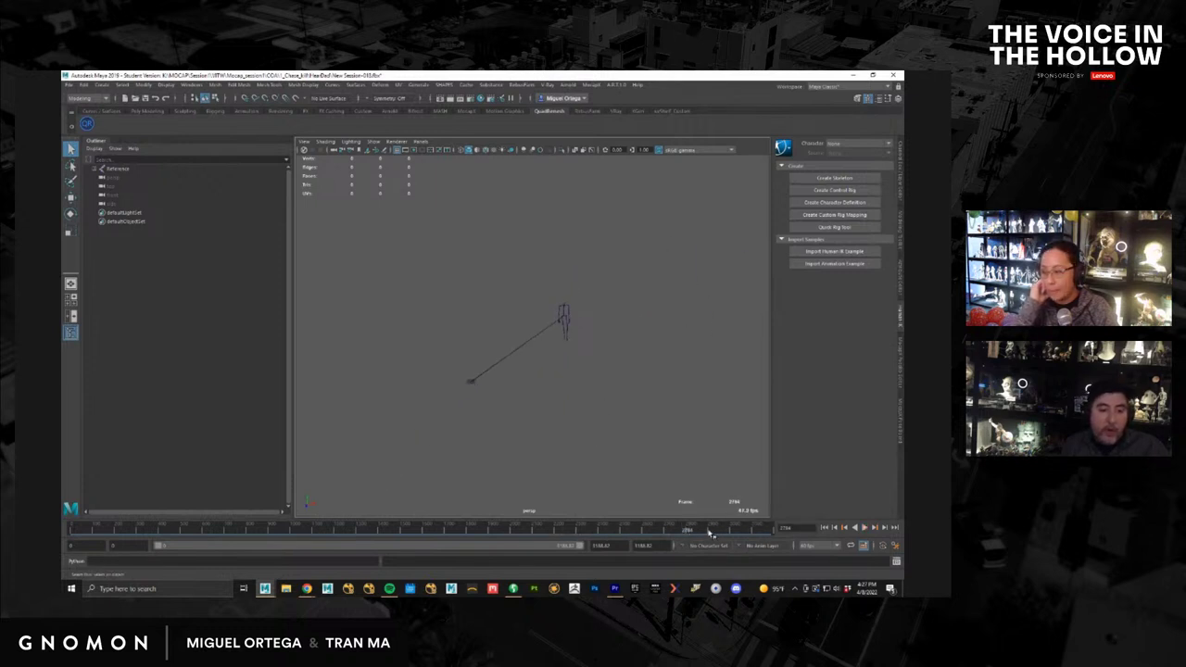
mouse_move(710, 533)
left_mouse_down()
mouse_move(757, 534)
mouse_move(387, 545)
mouse_move(671, 546)
mouse_move(710, 545)
mouse_move(63, 547)
mouse_move(678, 554)
mouse_move(762, 537)
mouse_move(641, 539)
mouse_move(652, 538)
left_mouse_up()
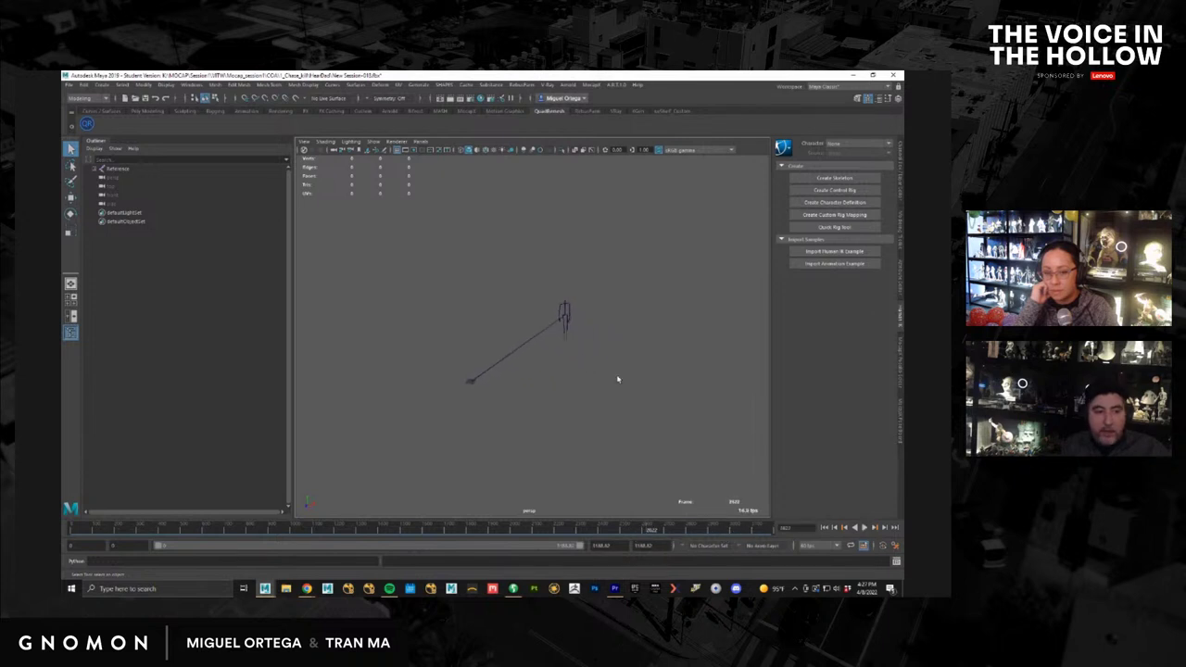
Step: Inspect the captured skeleton up close and together with the line connecting it to the origin
right_click_drag(537, 278, 636, 342, "alt")
middle_click_drag(636, 342, 491, 387, "alt")
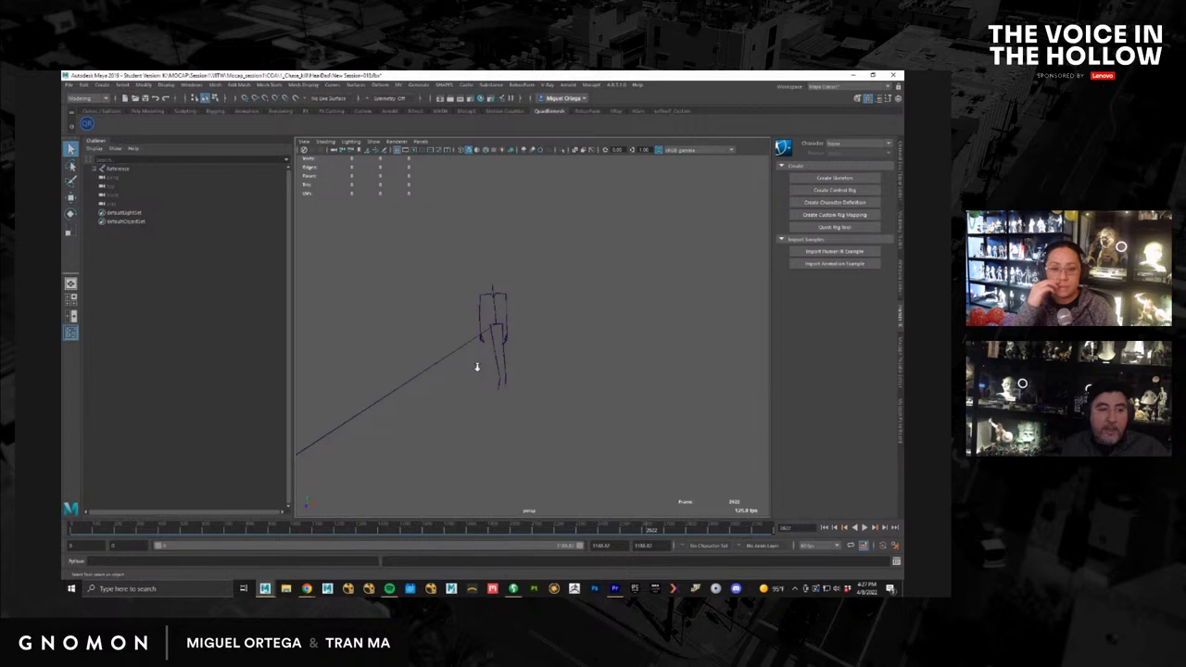
right_click_drag(477, 367, 580, 418, "alt")
middle_click_drag(569, 390, 563, 407, "alt")
right_click_drag(564, 408, 361, 413, "alt")
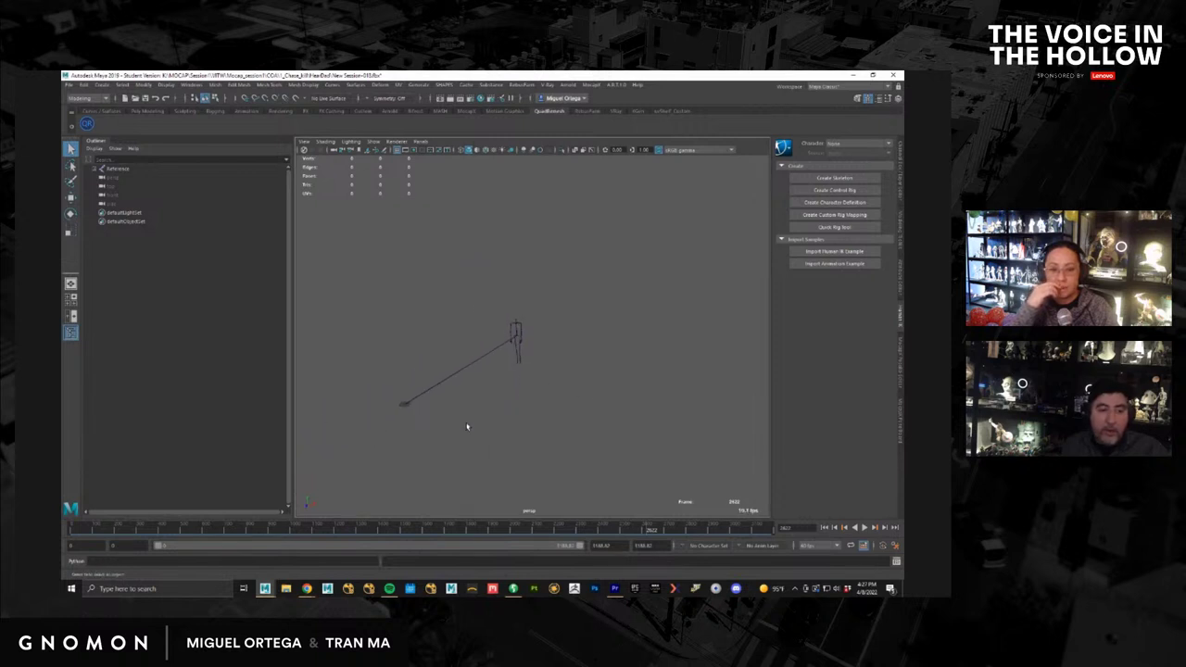
middle_click_drag(425, 460, 450, 427, "alt")
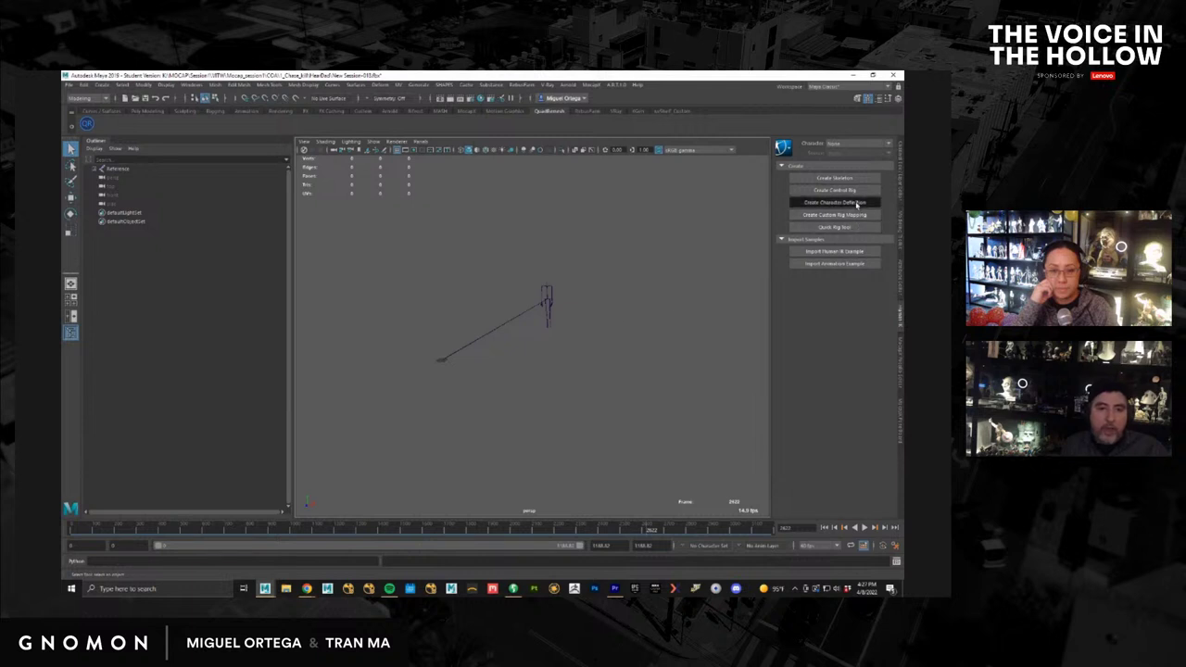
Step: Create a HumanIK character definition for the skeleton and load the HIK template, matching all bones with the prefix
left_click(802, 202)
left_click_drag(514, 266, 580, 336)
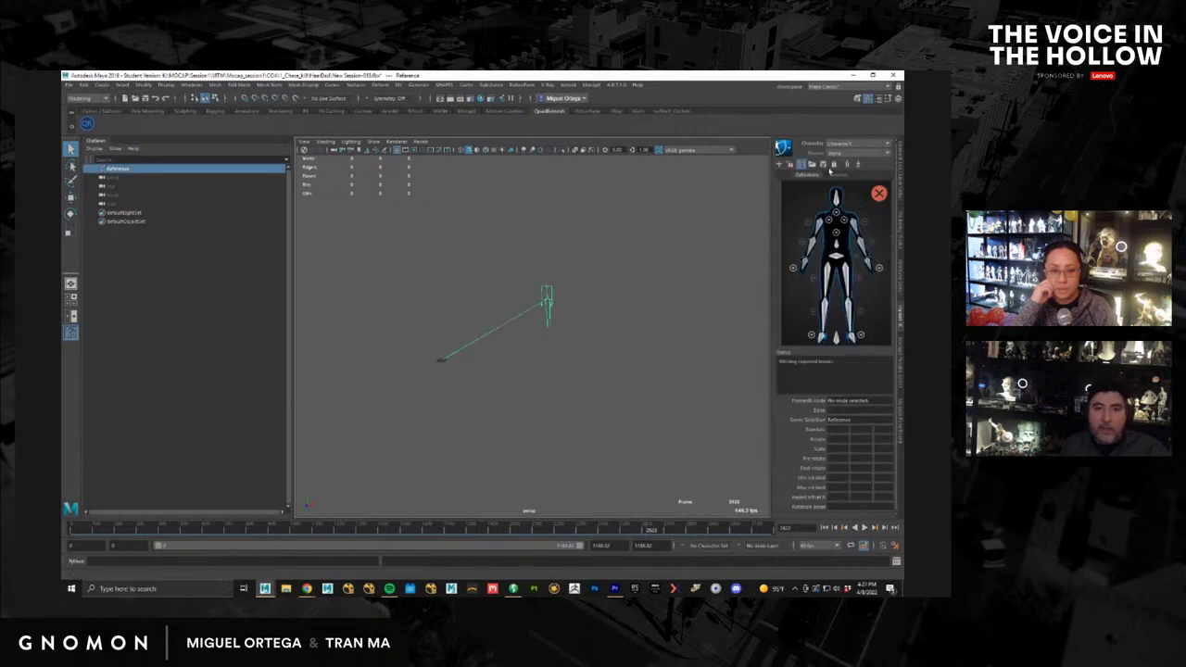
left_click(824, 167)
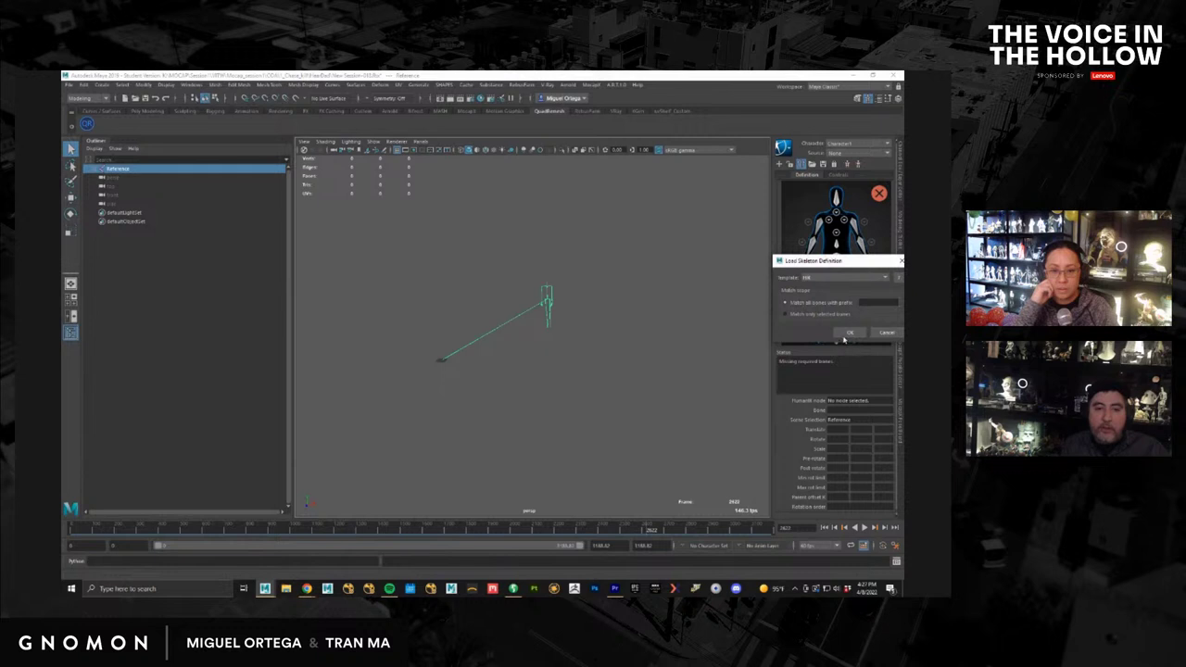
left_click(847, 334)
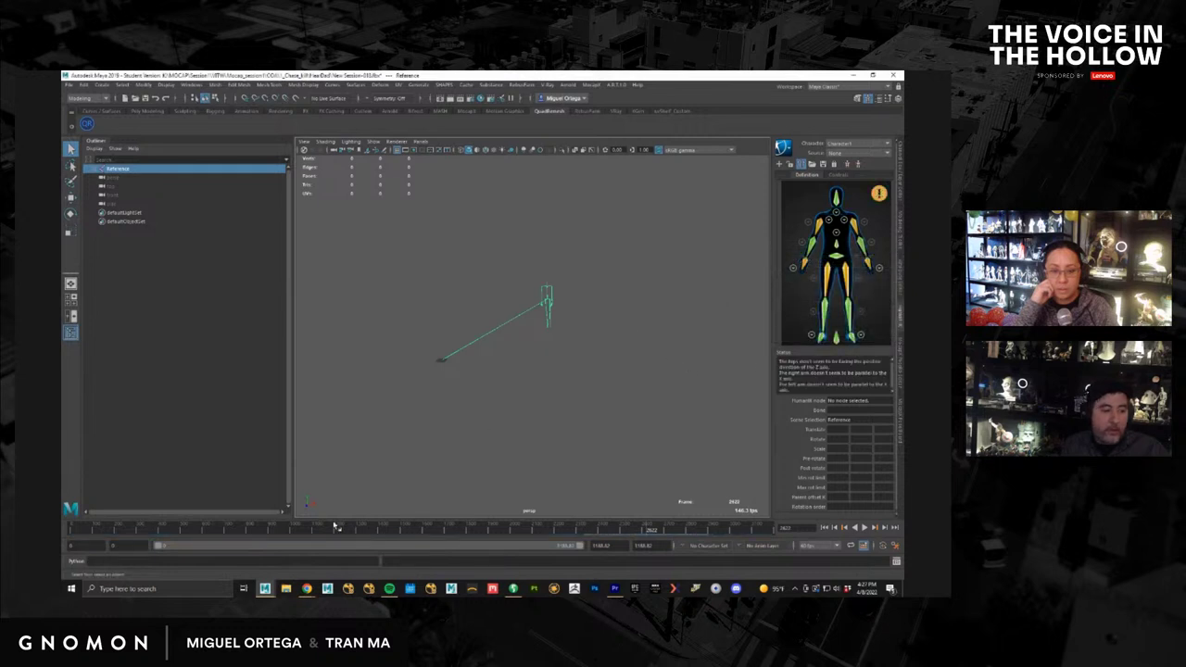
Step: Compare the definition's validation status between the T-pose at frame 0 and a moving pose in the take
left_click_drag(317, 533, 67, 536)
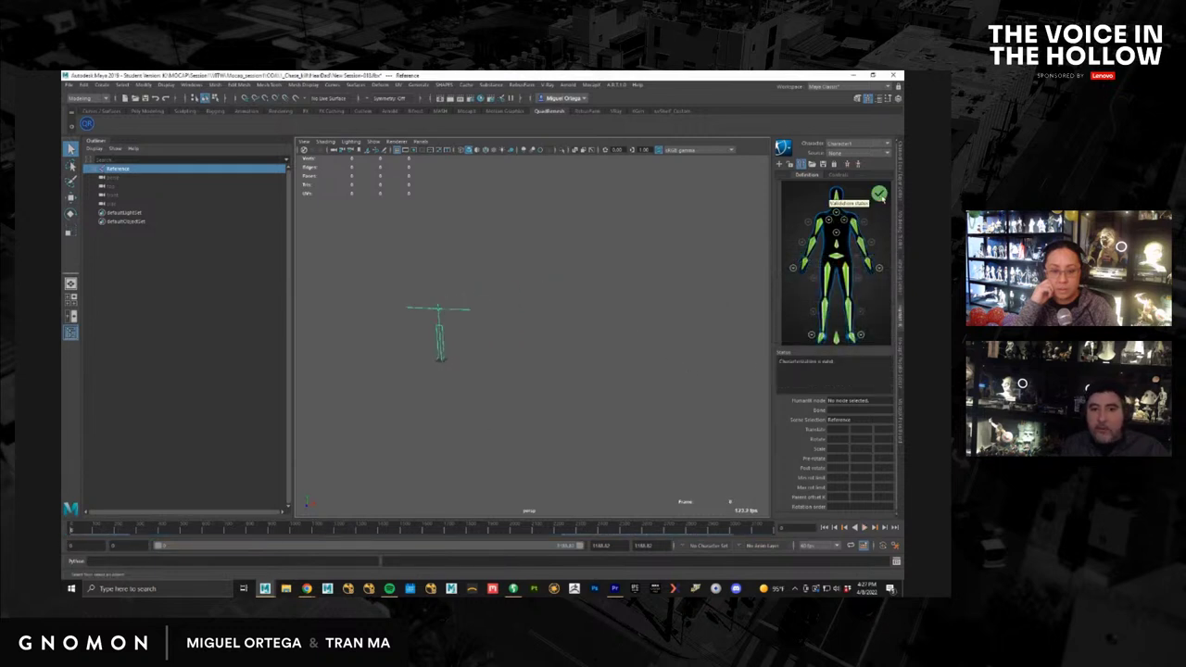
left_click(225, 530)
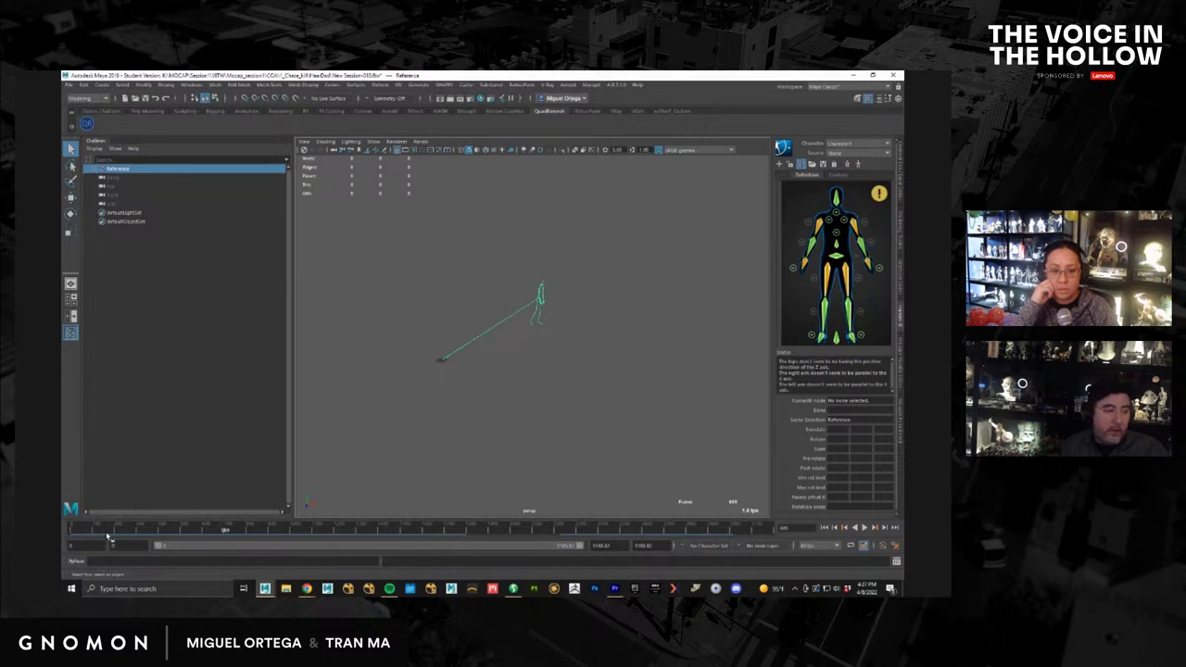
left_click_drag(89, 532, 66, 534)
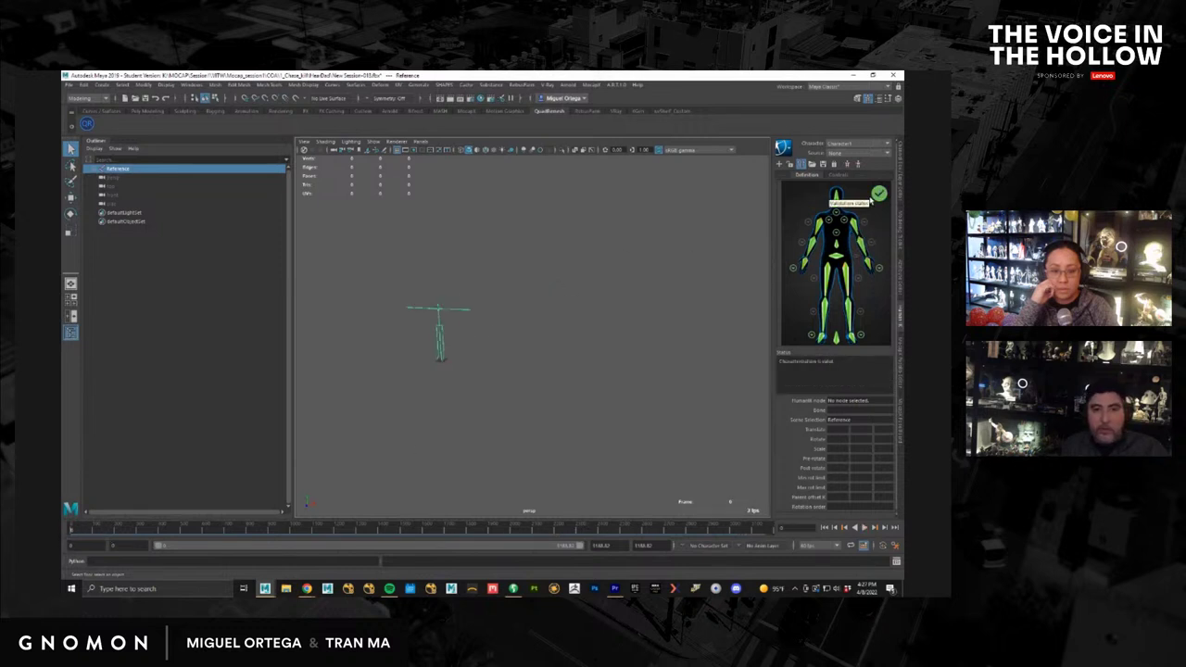
Step: Start saving the scene as Maya ASCII and browse the MOCAP session folders back to the Chase_kill takes' subfolder
left_click(68, 85)
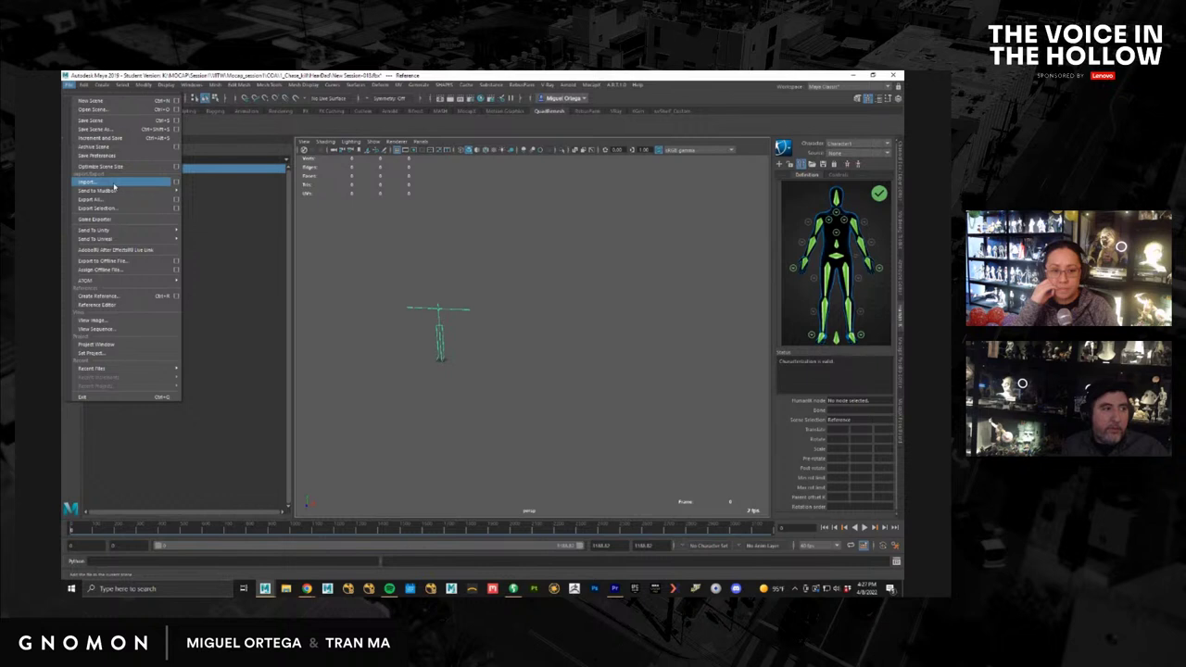
left_click(126, 132)
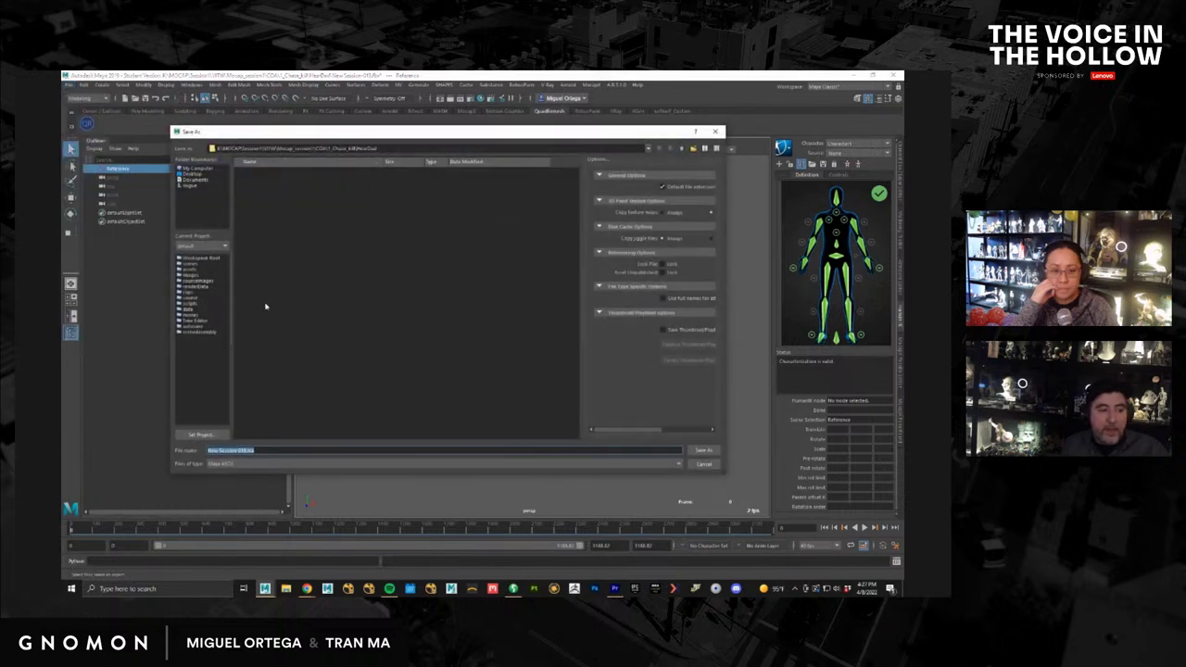
left_click(249, 466)
left_click(239, 478)
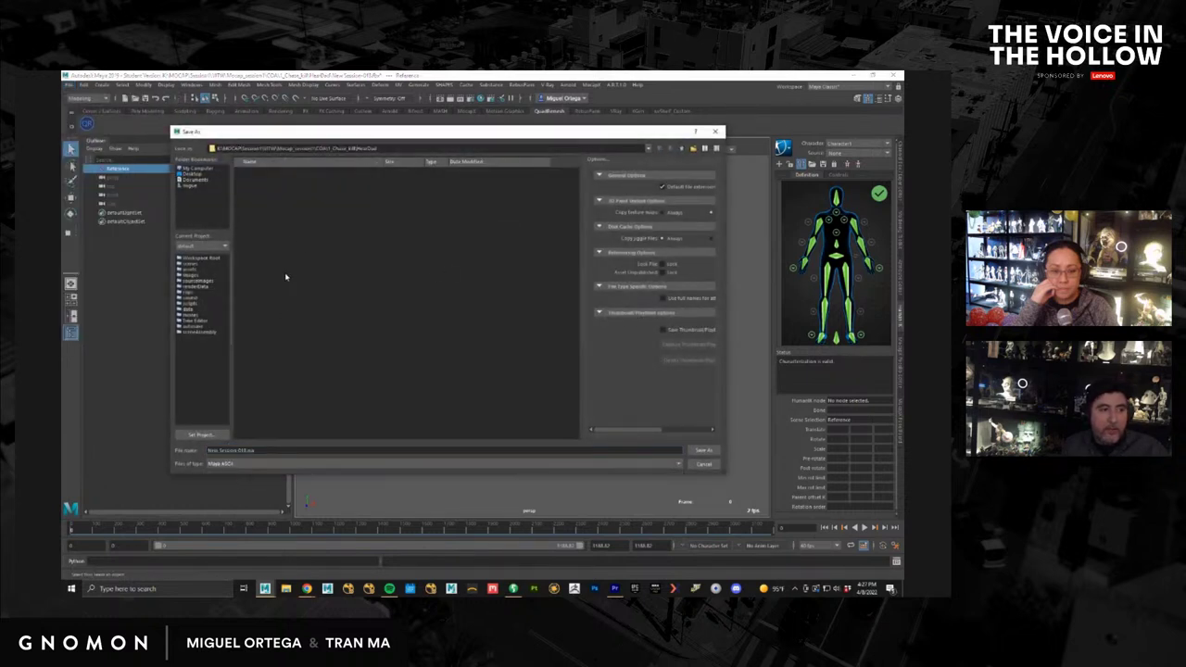
left_click(683, 149)
left_click(683, 149)
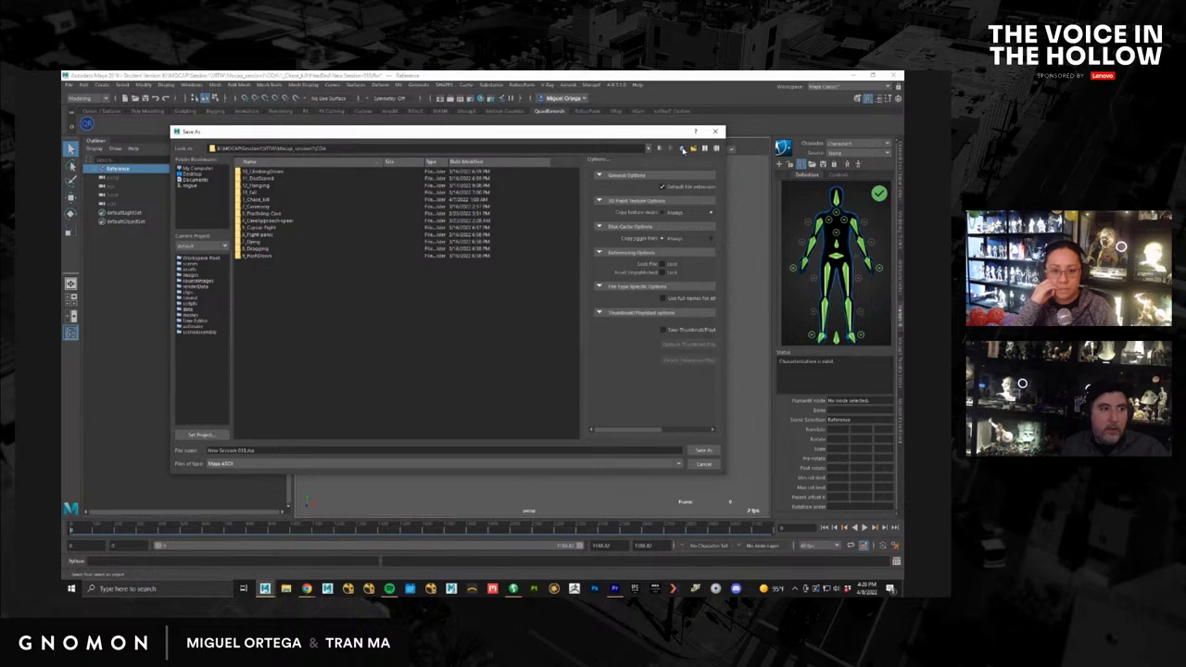
left_click(683, 150)
left_click(683, 149)
left_click(683, 150)
double_click(252, 178)
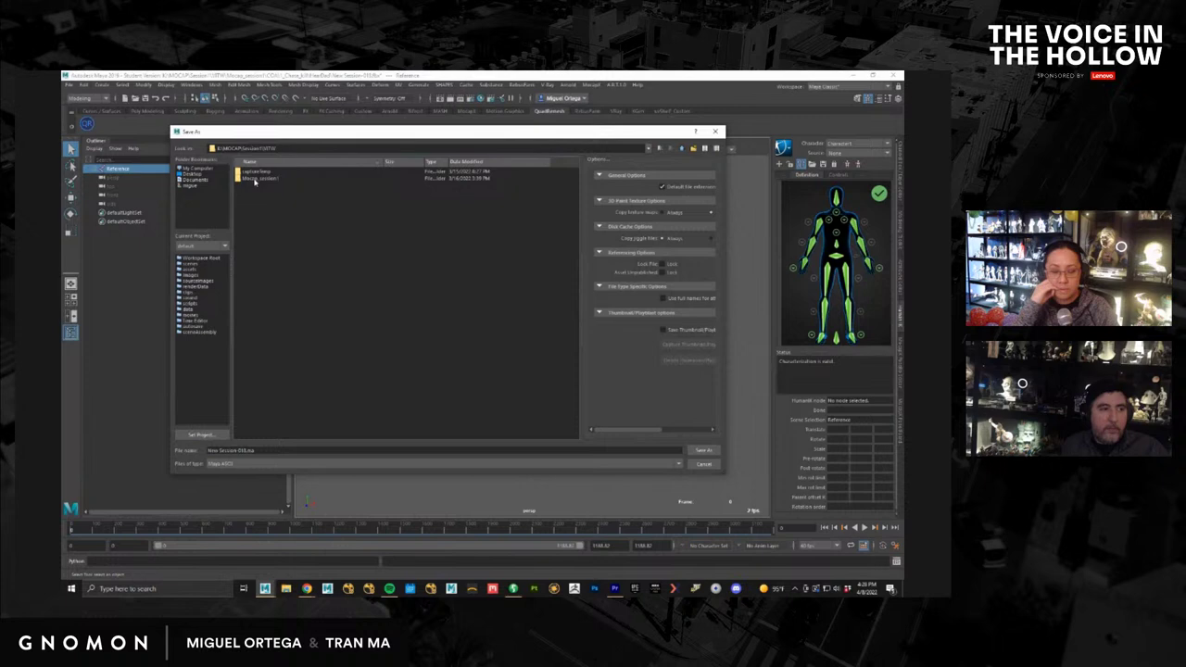
double_click(252, 178)
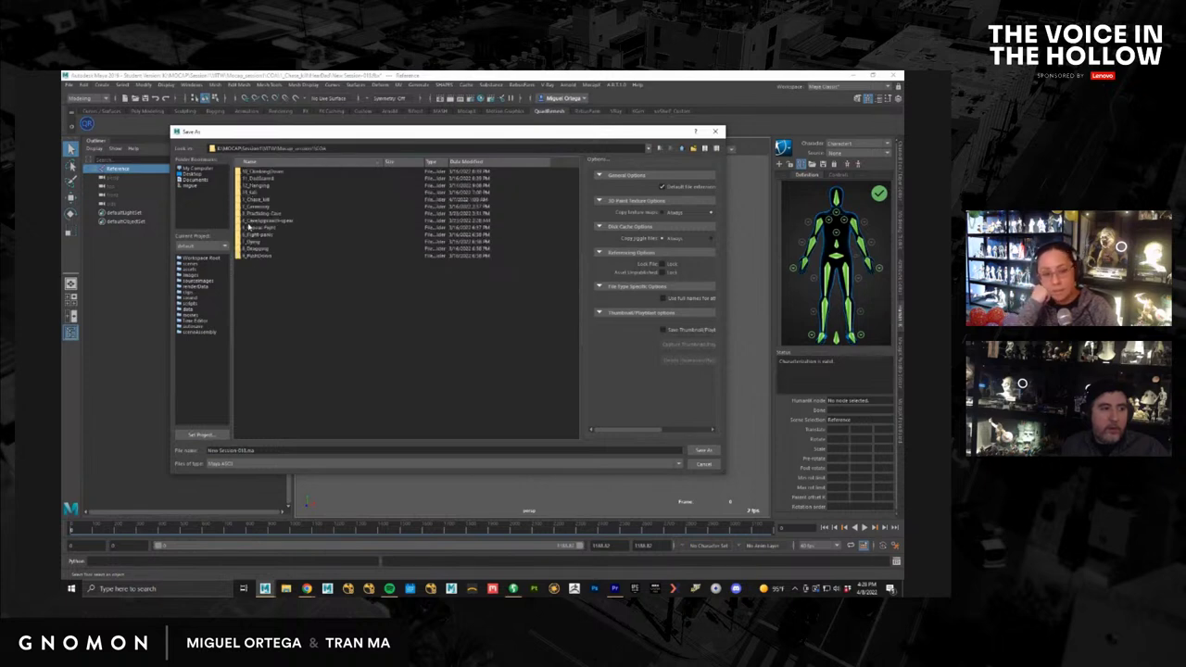
double_click(251, 199)
double_click(259, 178)
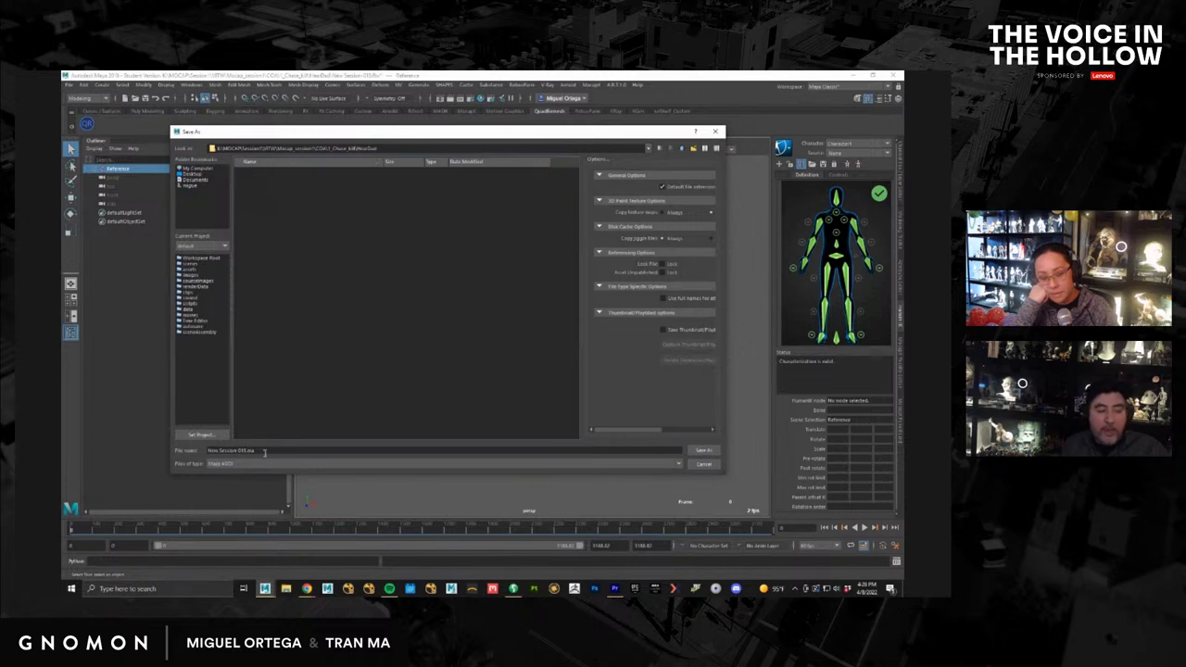
Step: Switch the save format to Maya Binary for the take and leave the save dialog
left_click(252, 467)
left_click(251, 470)
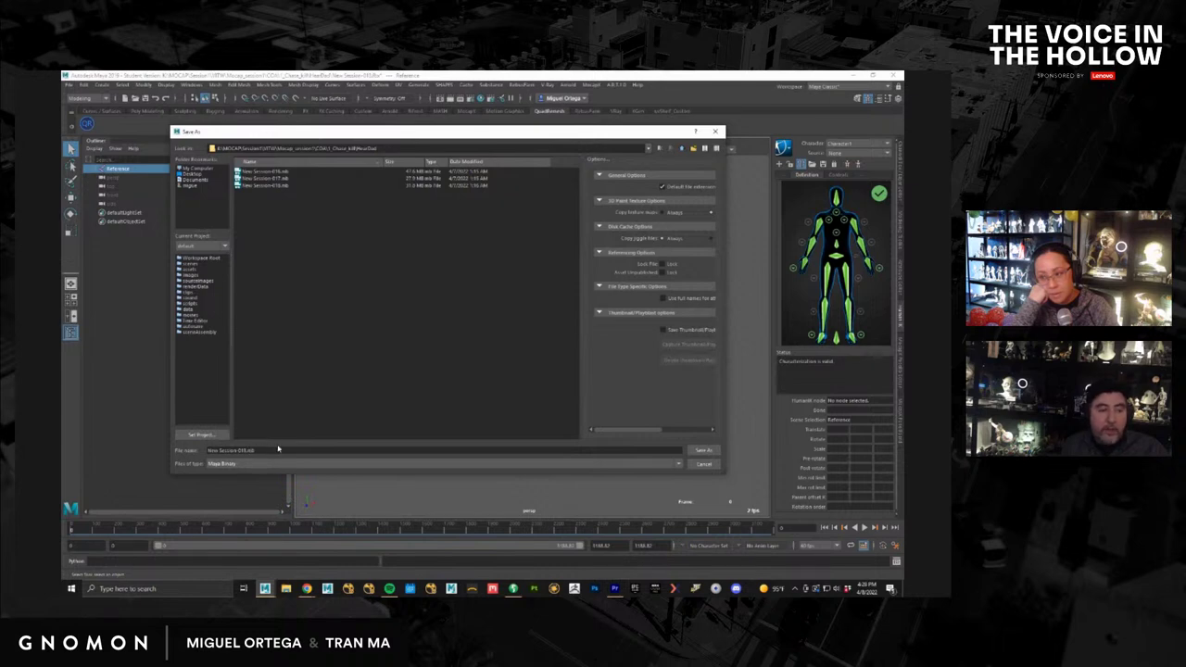
key("Return")
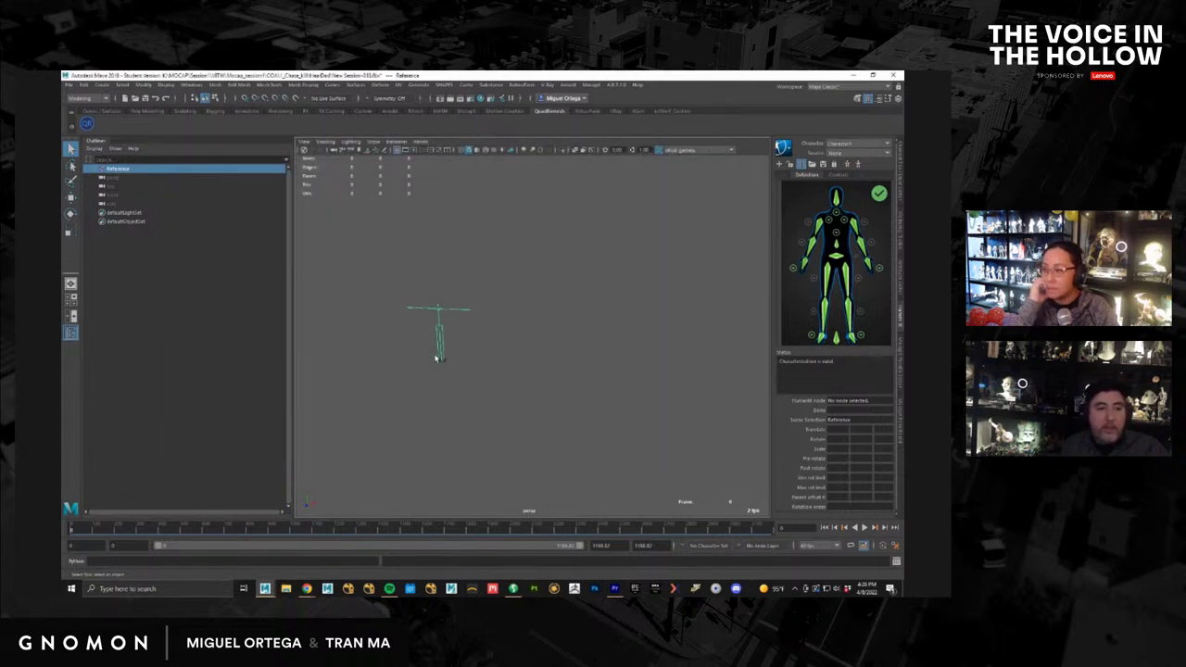
Step: Reopen the recent CoaWiredRig scene without saving the motion-capture scene, continuing past the student-version and read-error notices
left_click(69, 85)
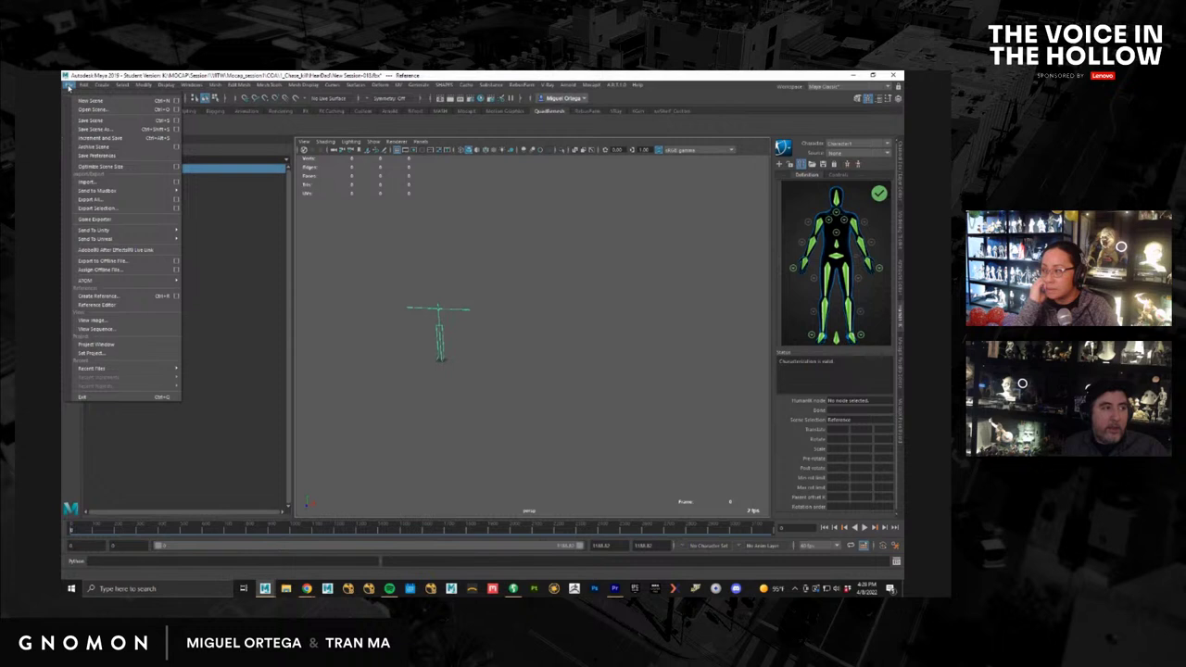
mouse_move(160, 371)
left_click(232, 379)
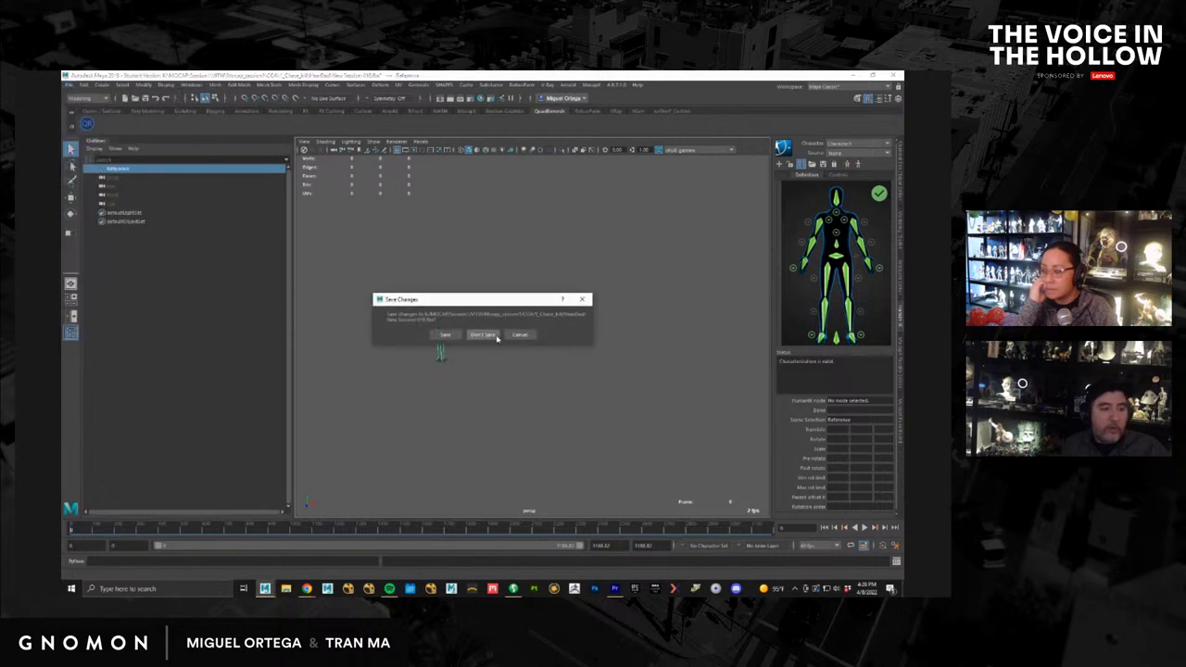
left_click(482, 335)
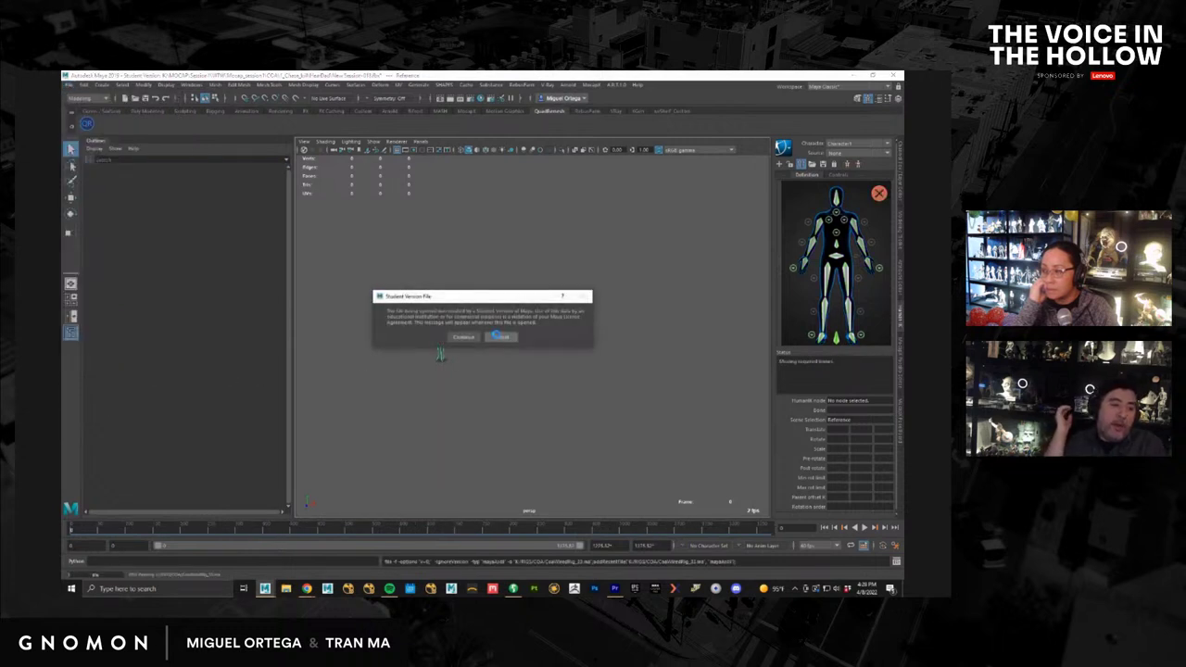
left_click(461, 335)
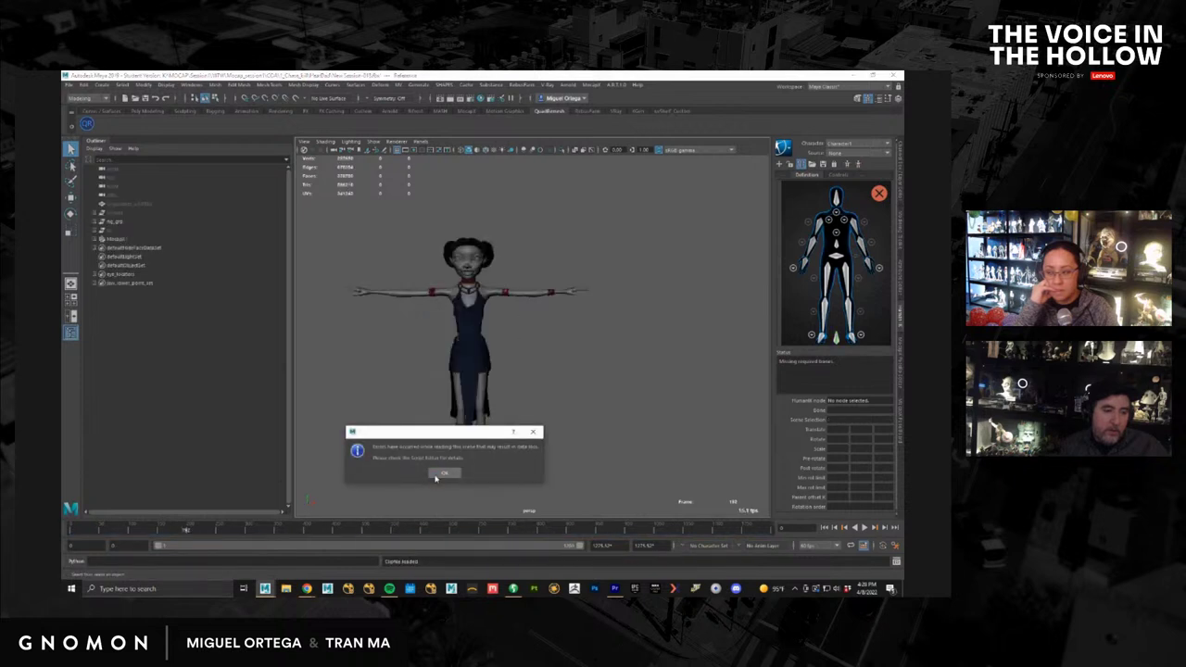
left_click(439, 474)
left_click_drag(516, 354, 532, 336, "alt")
scroll(525, 335, "up", 2)
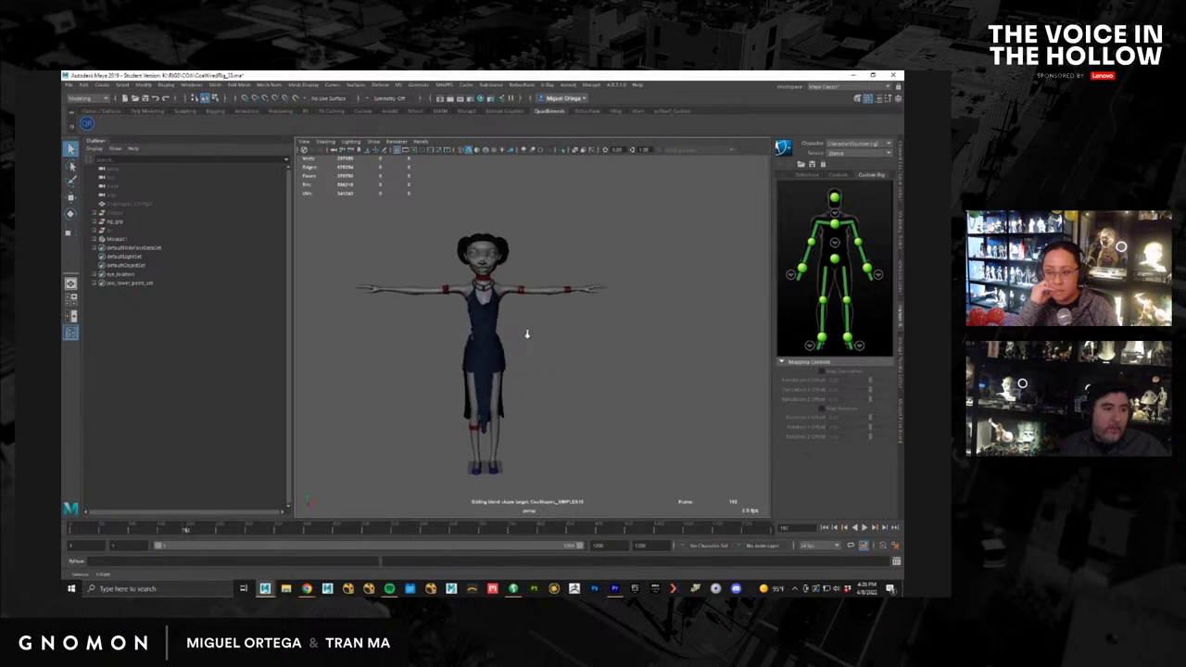
Step: Reference New Session-018.mb into the rig scene through the Reference Editor, using a namespace
left_click(69, 84)
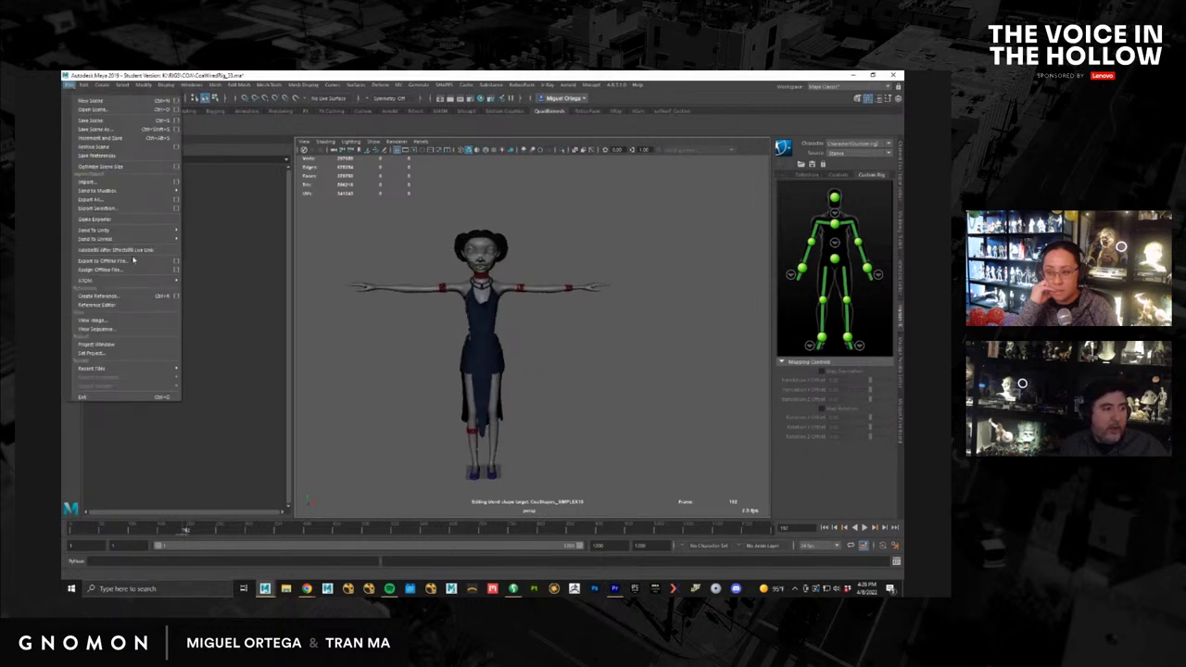
left_click(143, 305)
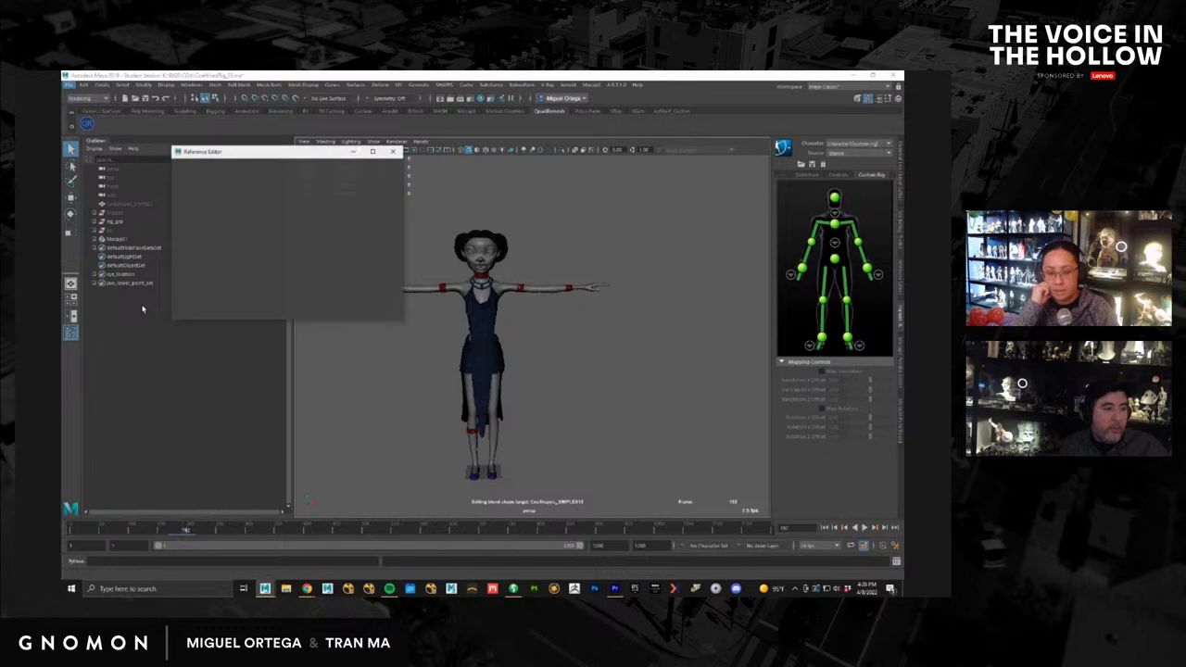
left_click(179, 163)
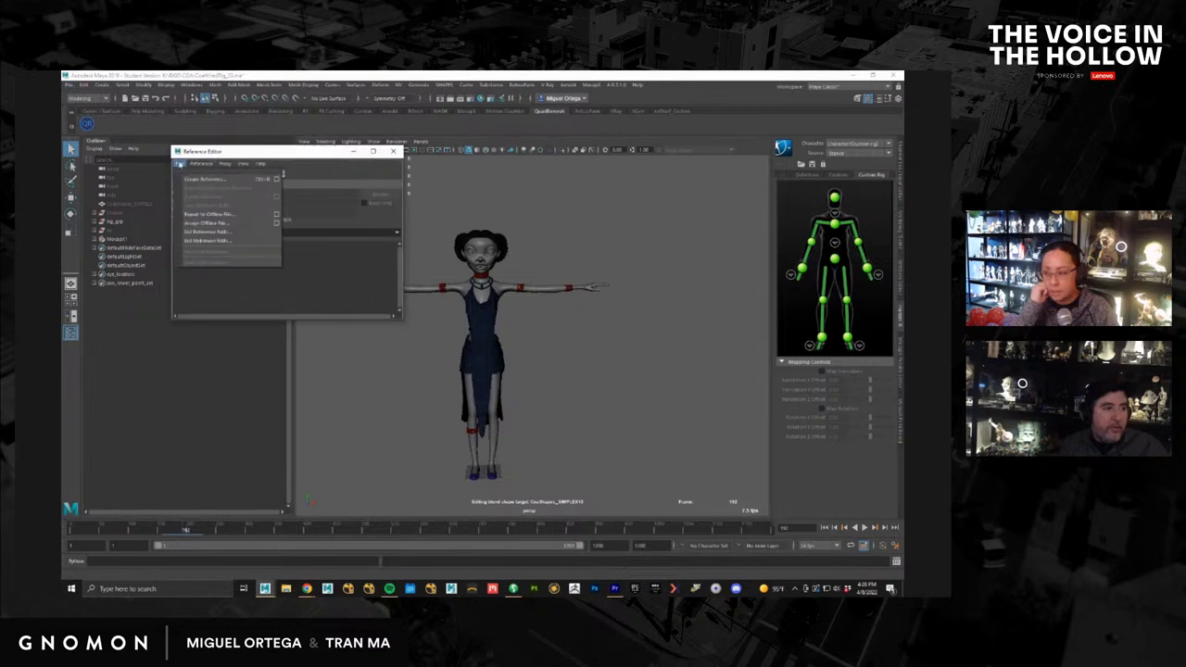
left_click(187, 179)
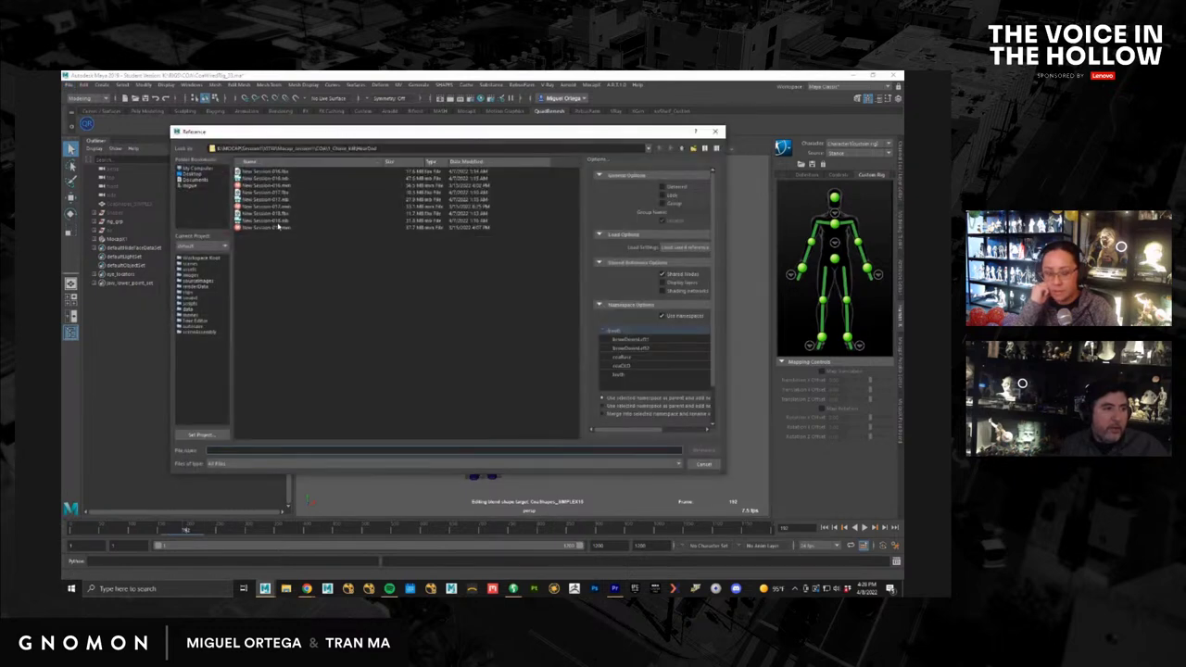
left_click(262, 222)
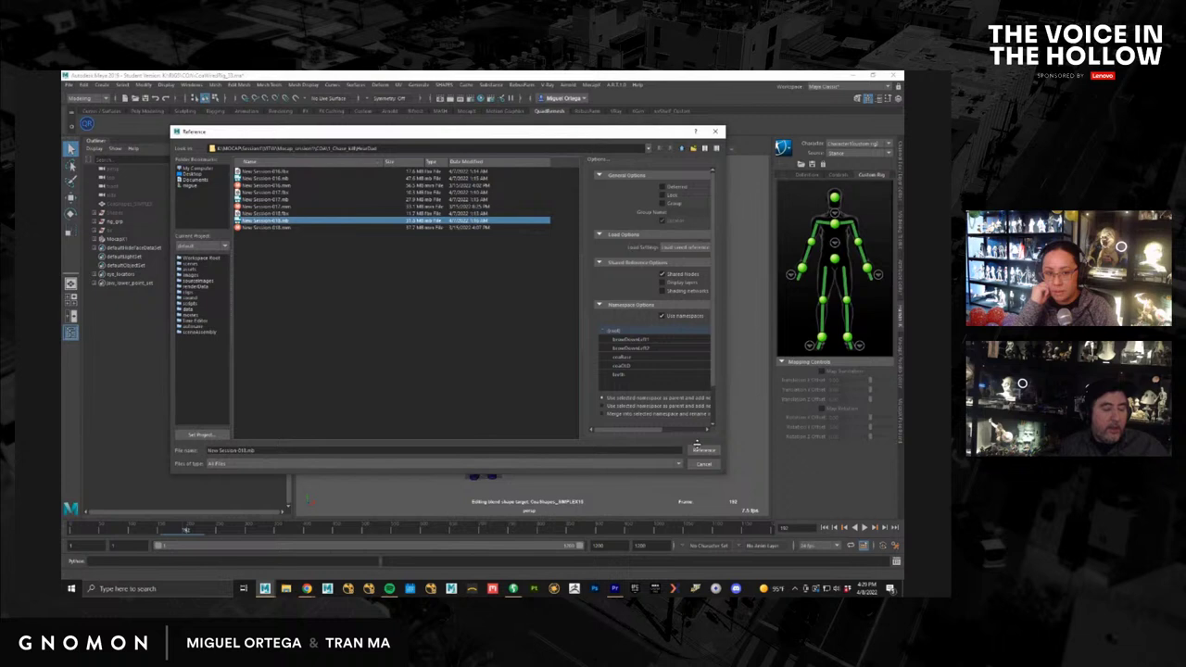
left_click(702, 451)
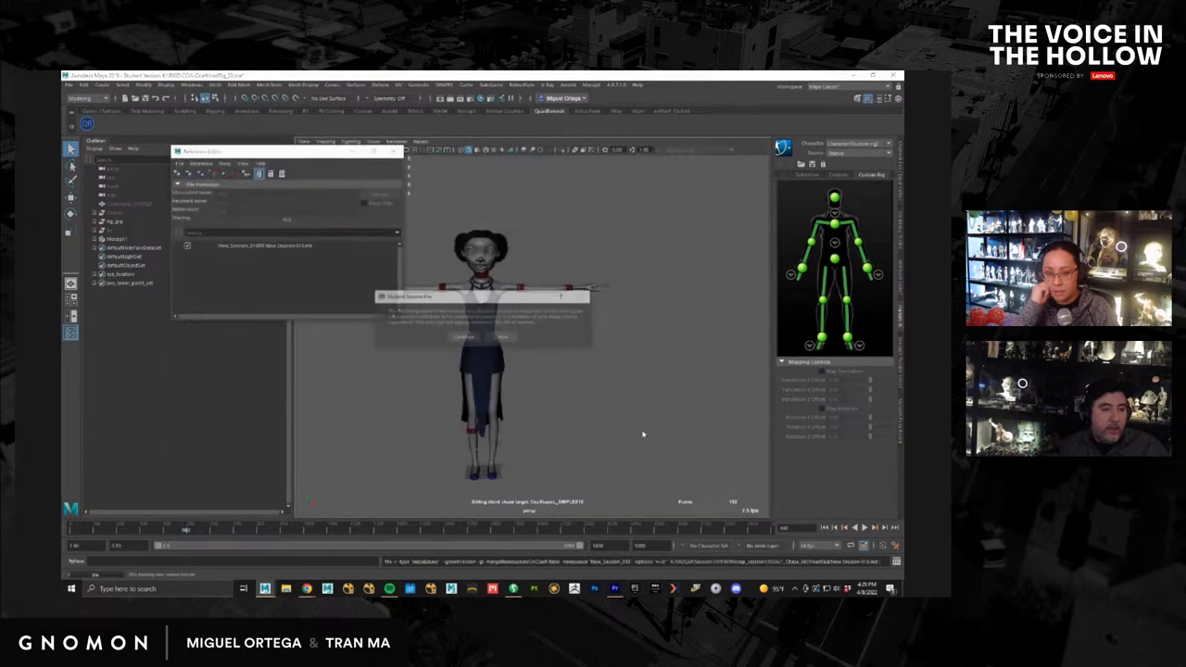
left_click(460, 338)
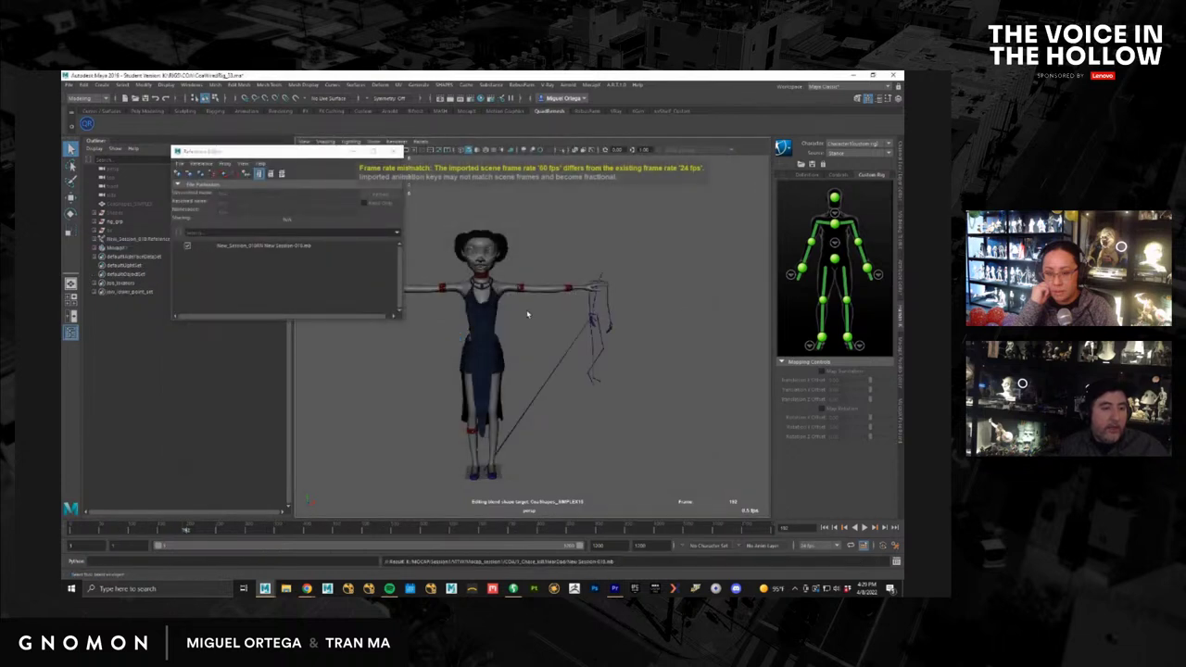
left_click(393, 151)
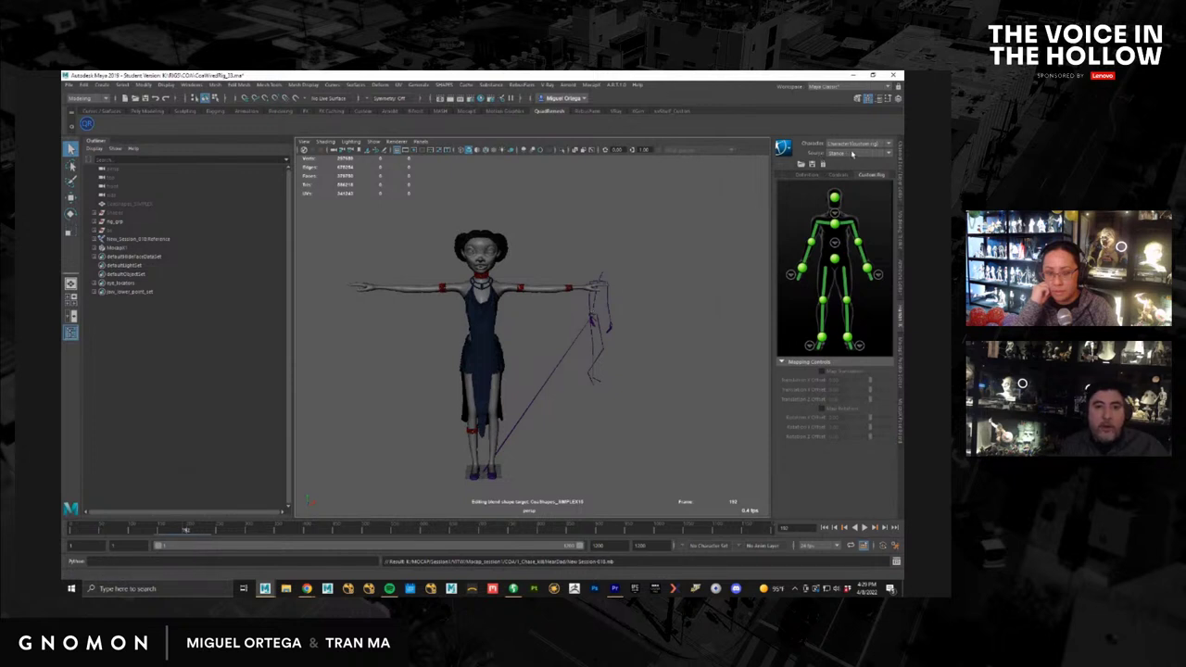
Step: Set the HumanIK source of the custom rig character to the referenced New_Session_018 character
left_click(843, 145)
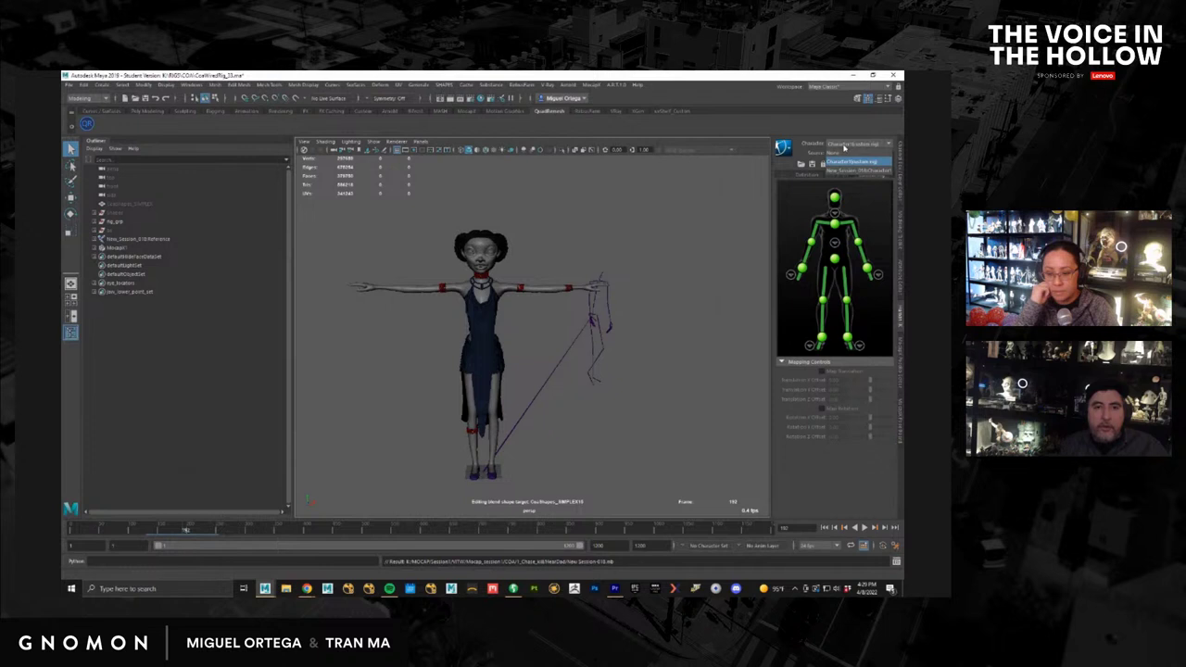
left_click(844, 148)
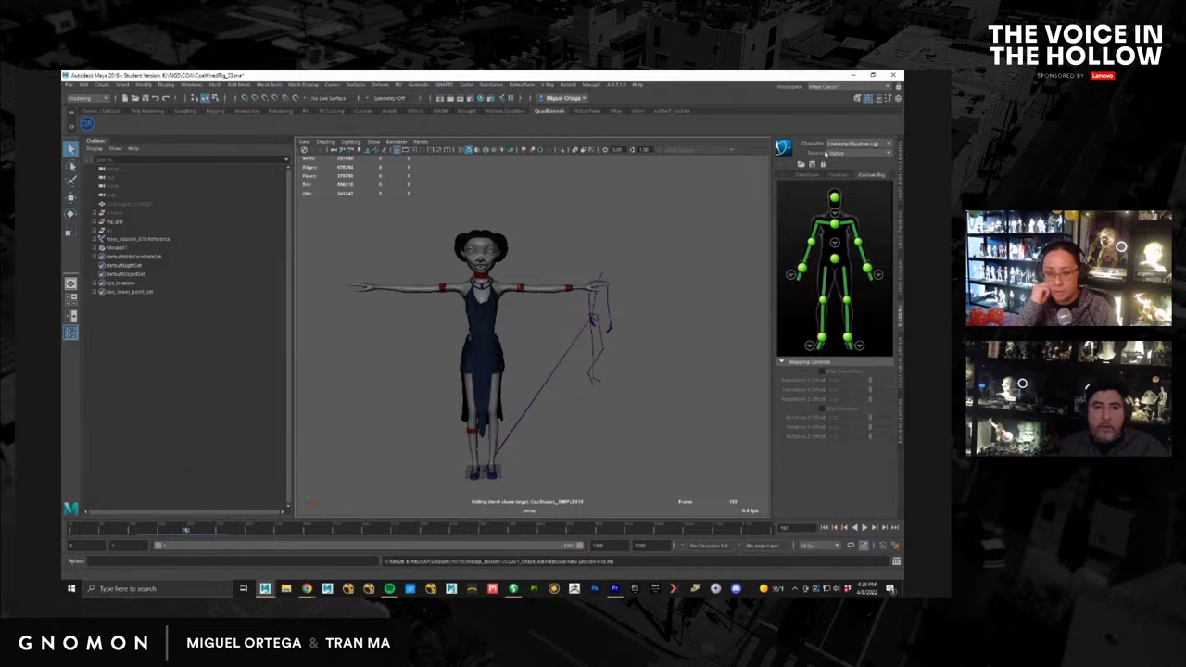
left_click(848, 154)
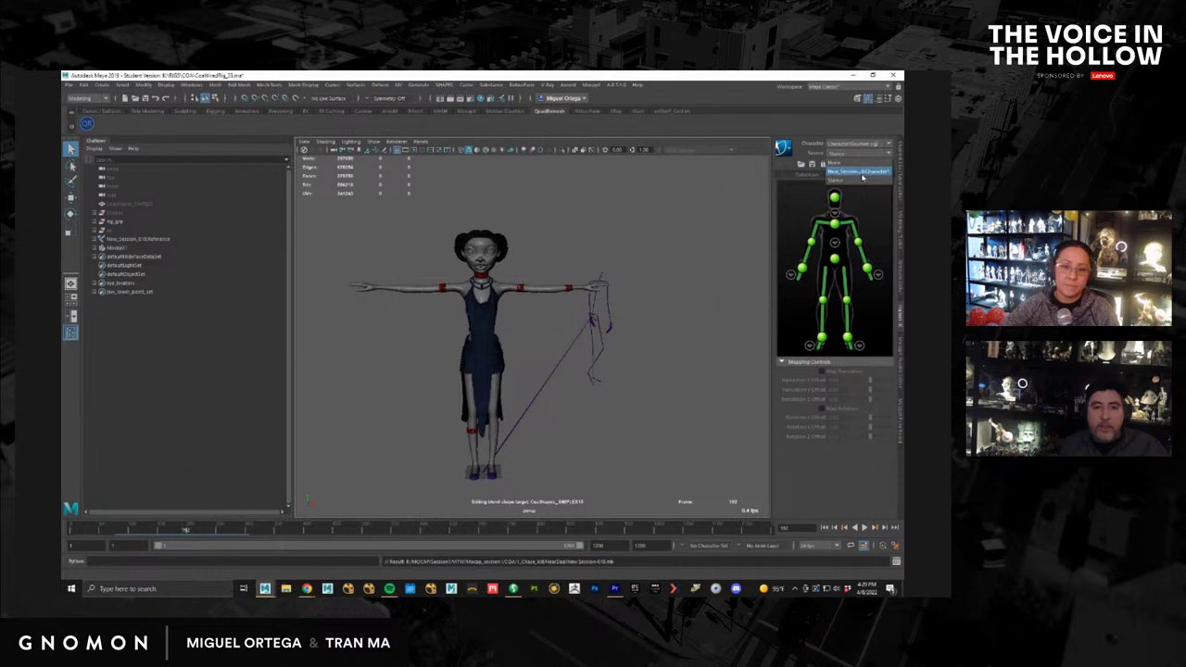
left_click(864, 172)
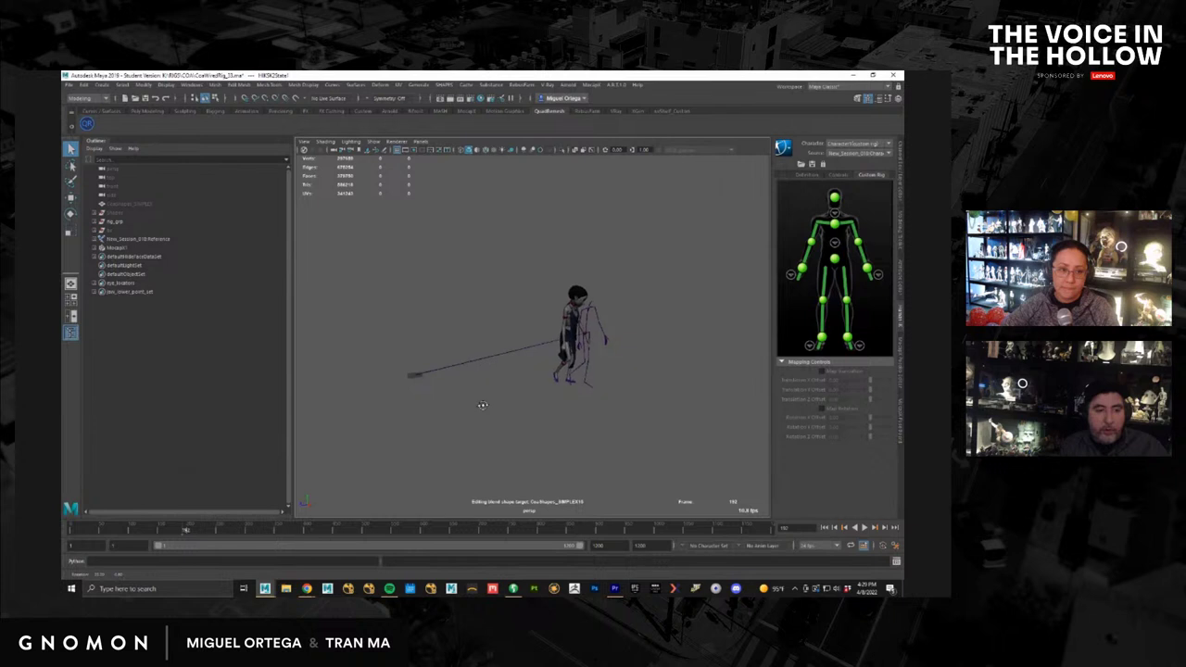
Step: Import path.FBX from the UE_meshIMPORTS landscape subfolder as the ground for the rig scene
left_click(71, 88)
left_click(113, 184)
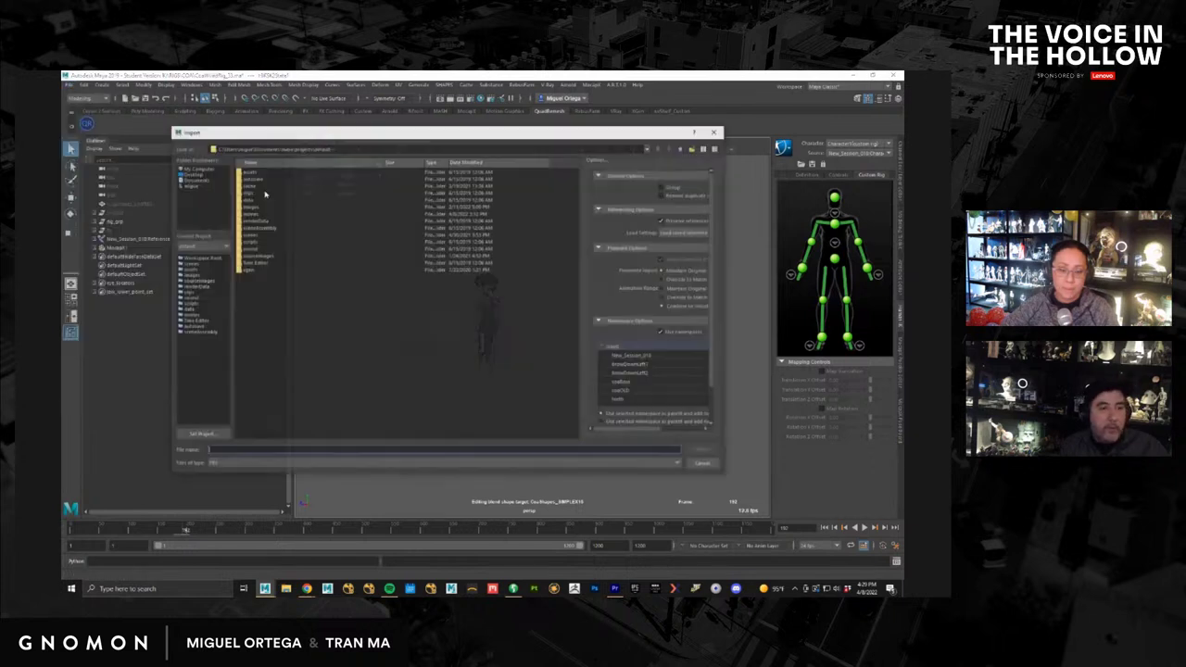
left_click(195, 170)
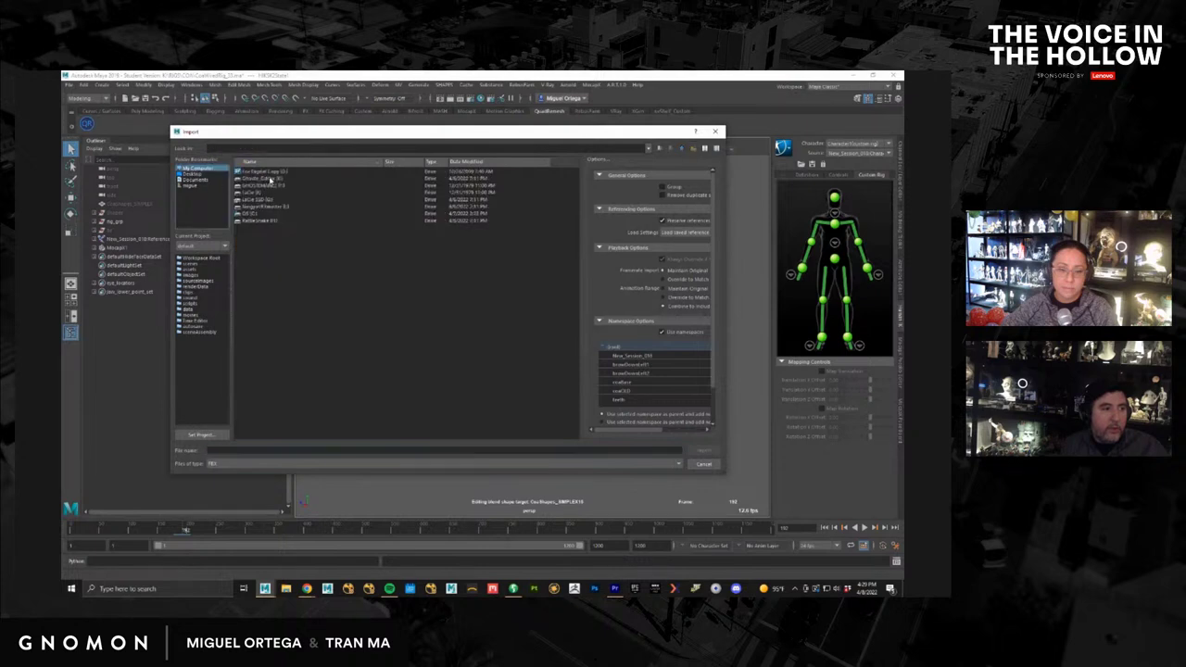
double_click(269, 178)
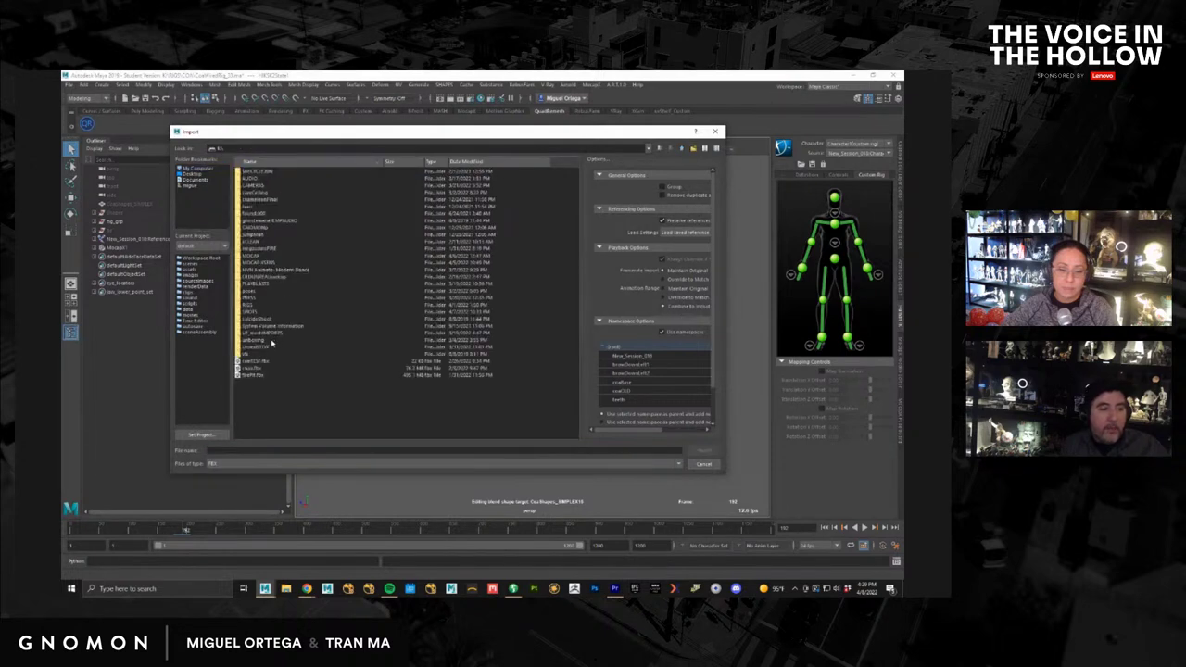
double_click(260, 335)
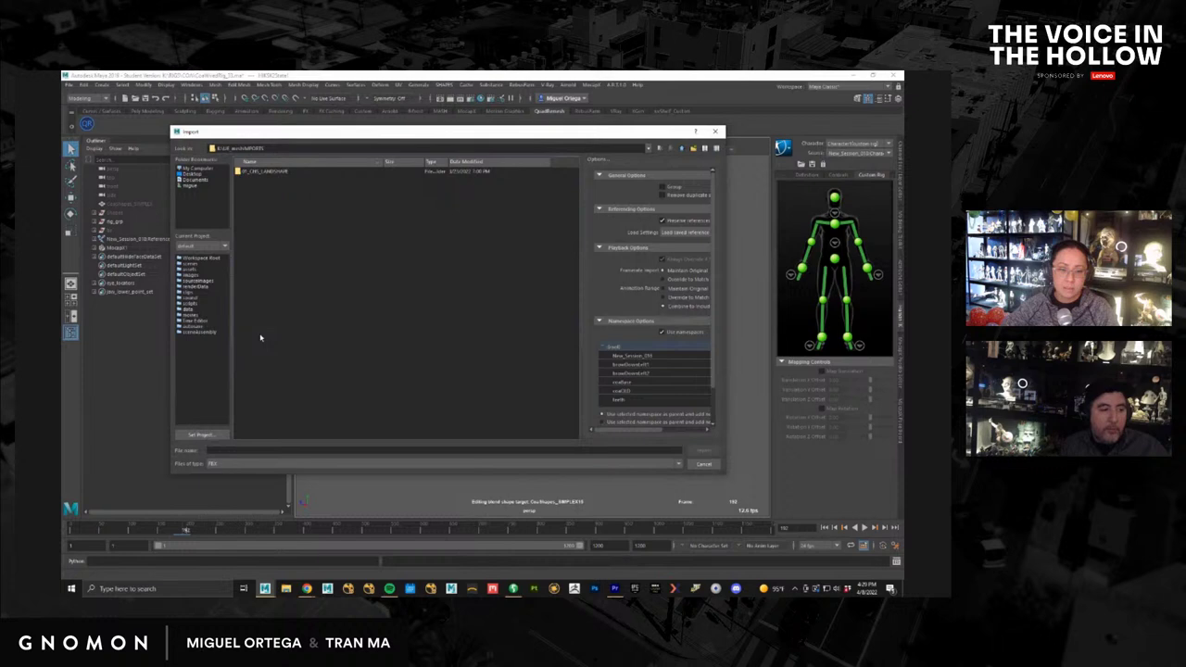
double_click(261, 173)
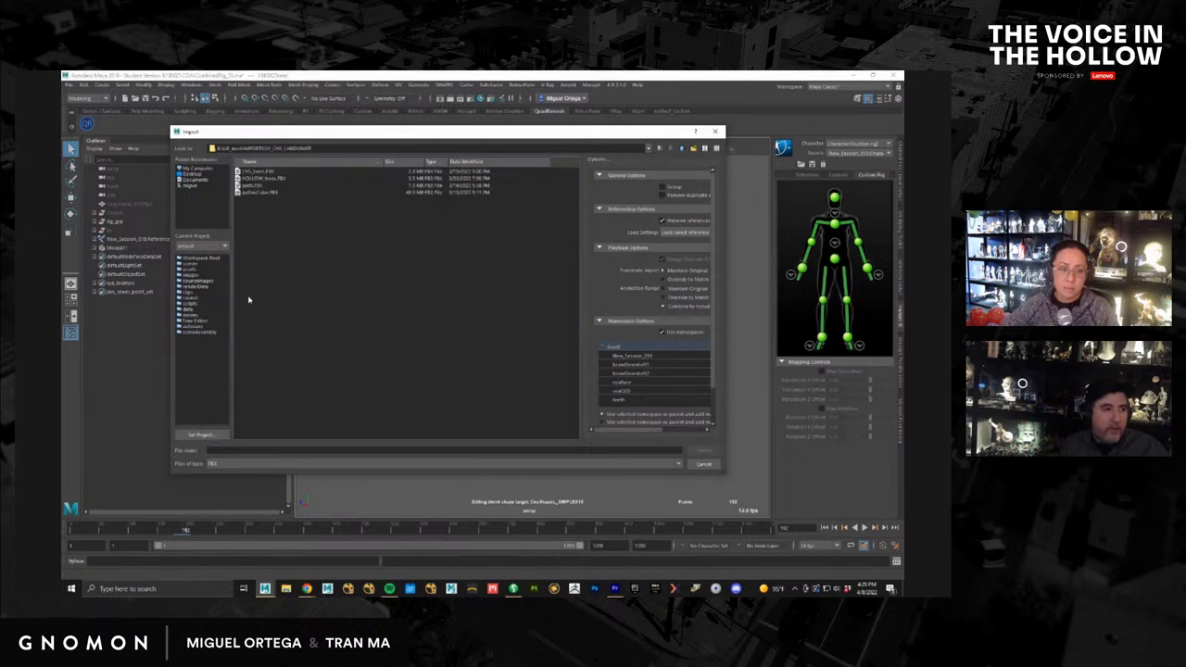
double_click(252, 185)
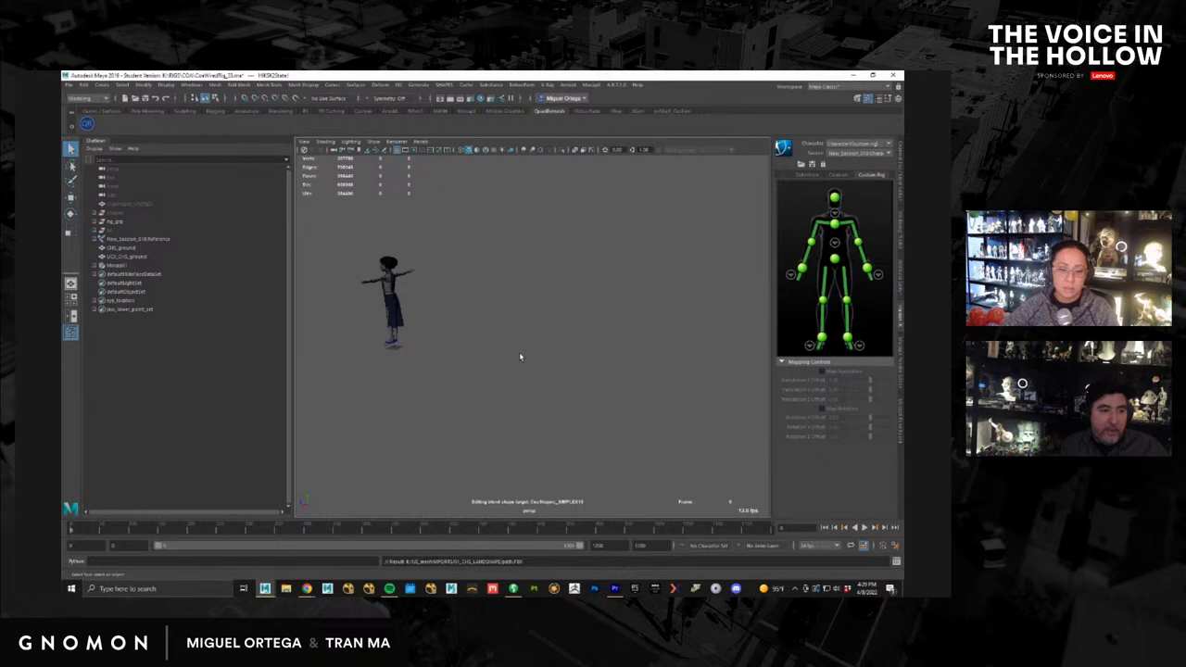
Step: Delete the imported UCX_CHS_ground collision mesh, leaving the CHS_ground terrain in the scene
left_click(579, 335)
left_click_drag(560, 362, 576, 321, "alt")
key("Delete")
scroll(553, 307, "up", 5)
middle_click_drag(454, 306, 513, 312, "alt")
mouse_move(512, 312)
left_mouse_down("alt")
mouse_move(548, 320)
mouse_move(535, 310)
left_mouse_up("alt")
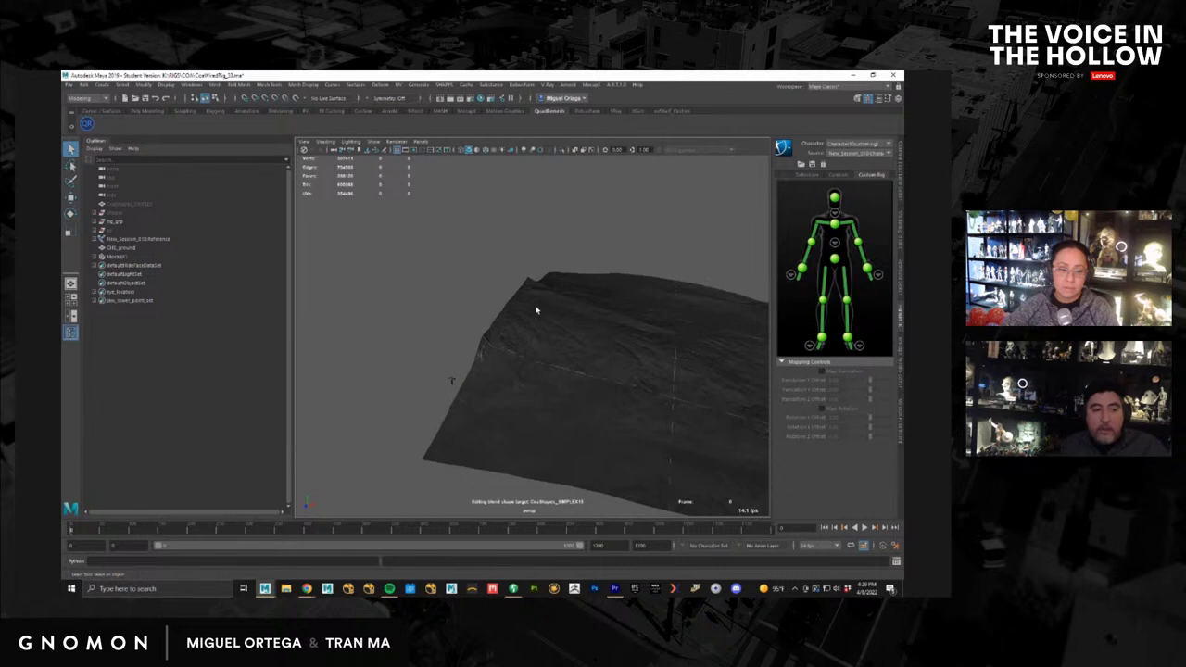
Step: Show NURBS curves in the viewport to display the rig controls, and scrub the retargeted animation forward
left_click_drag(499, 347, 540, 344, "alt")
middle_click_drag(449, 395, 498, 303, "alt")
right_click_drag(495, 352, 614, 385, "alt")
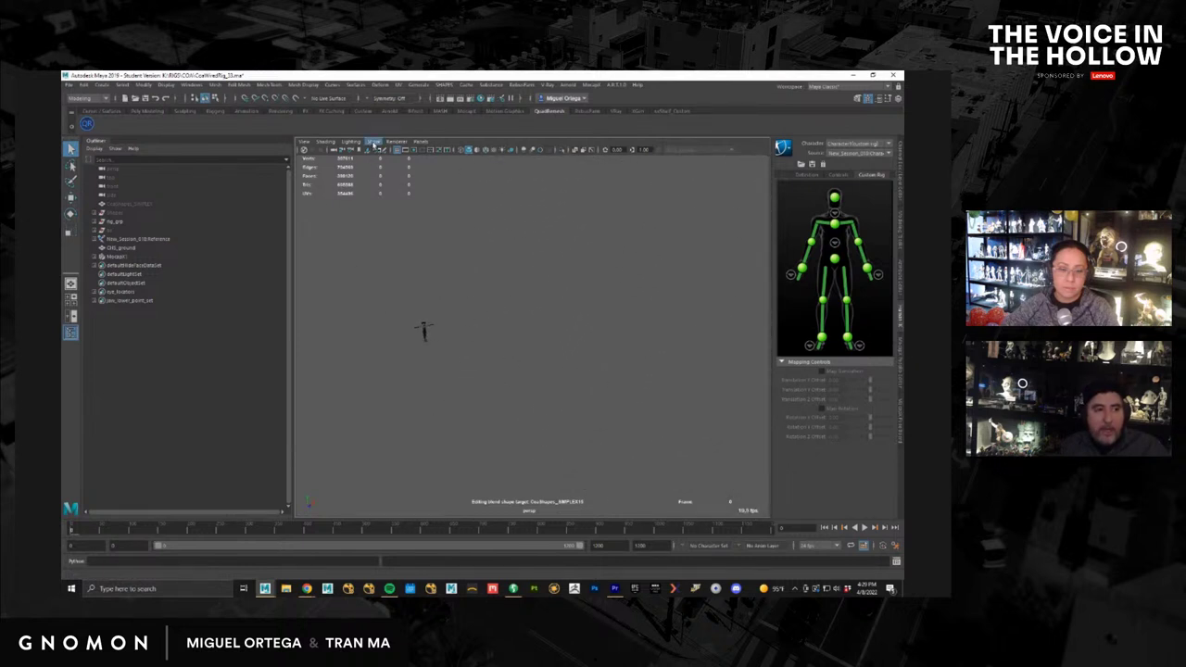
left_click(374, 143)
left_click(396, 197)
middle_click_drag(448, 341, 530, 343, "alt")
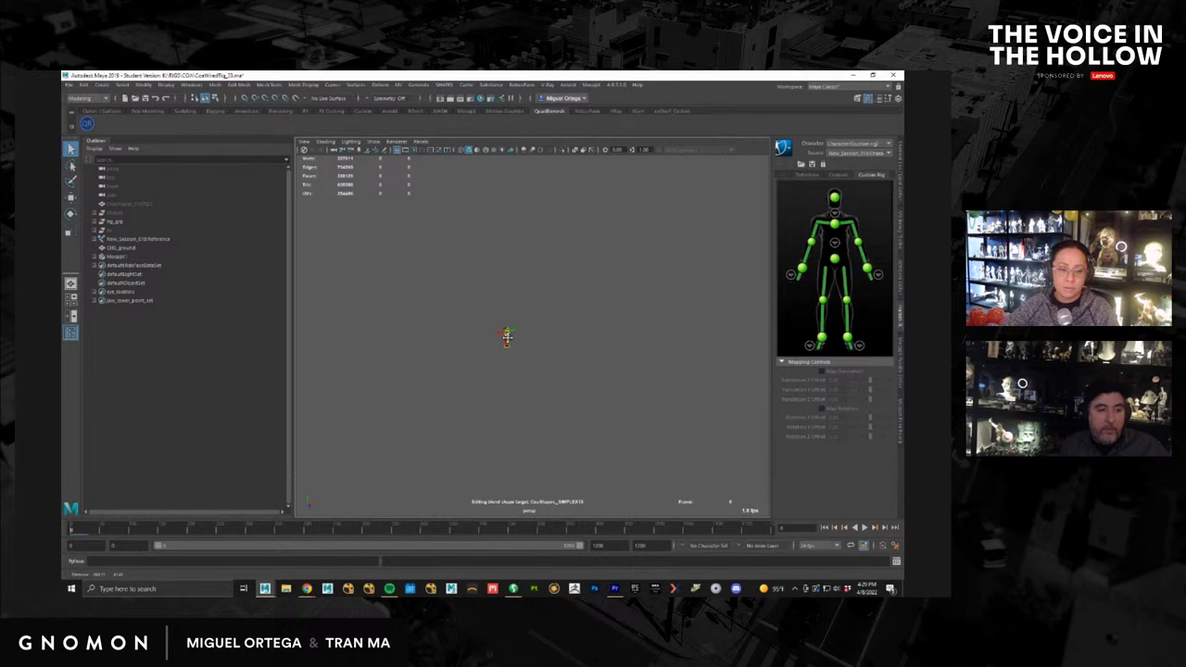
right_click_drag(531, 343, 646, 434, "alt")
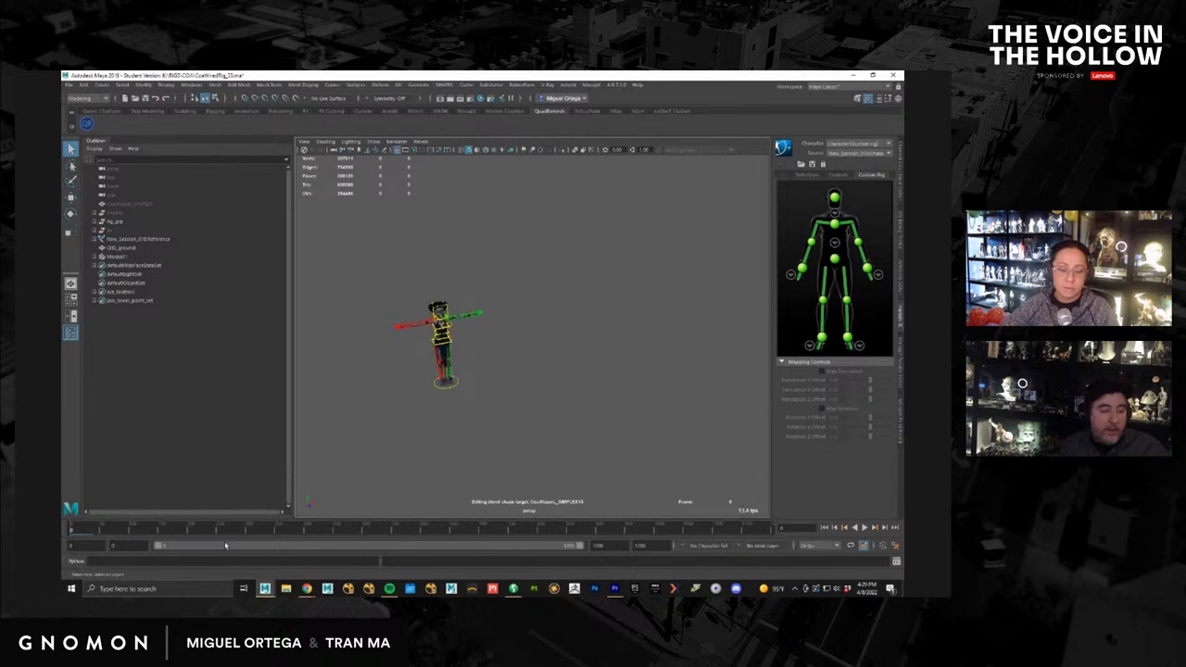
left_click_drag(247, 530, 474, 535)
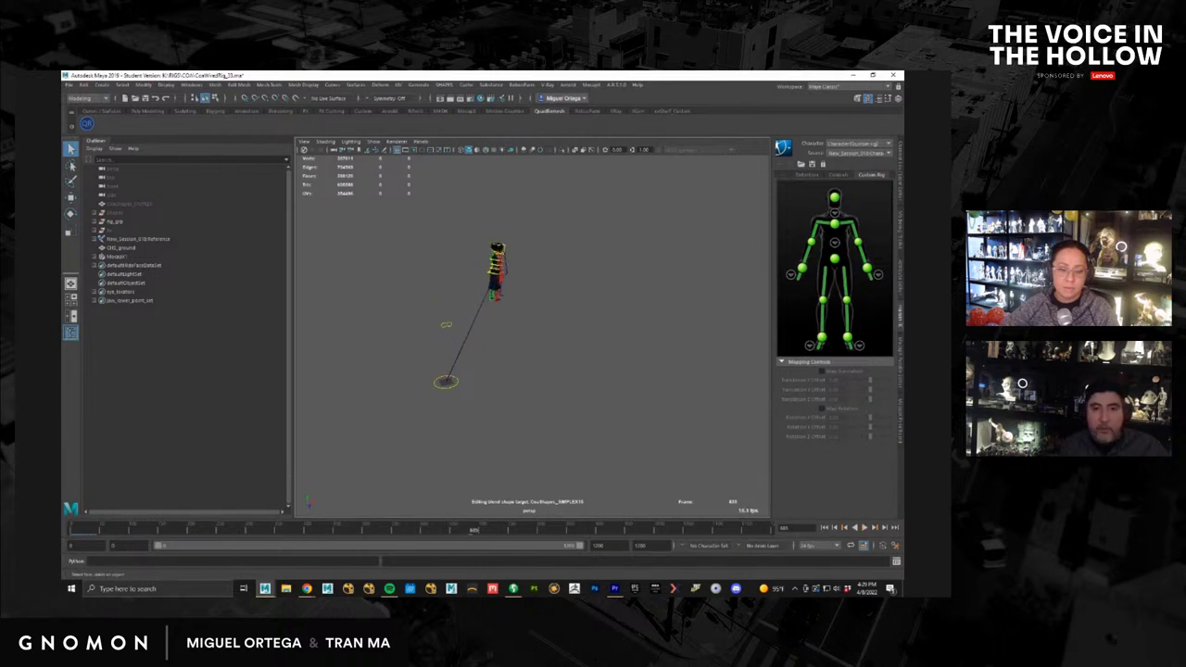
Step: Select the root control at the character's feet origin, view its channels, and return to the HumanIK controls
left_click(899, 102)
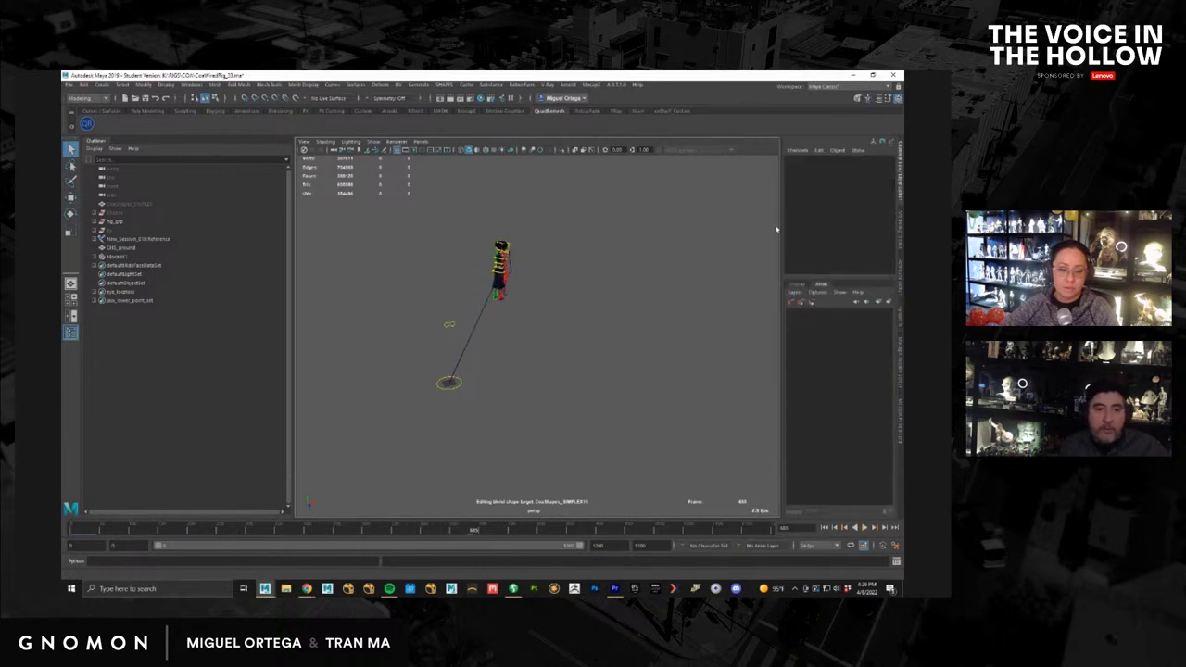
left_click(458, 383)
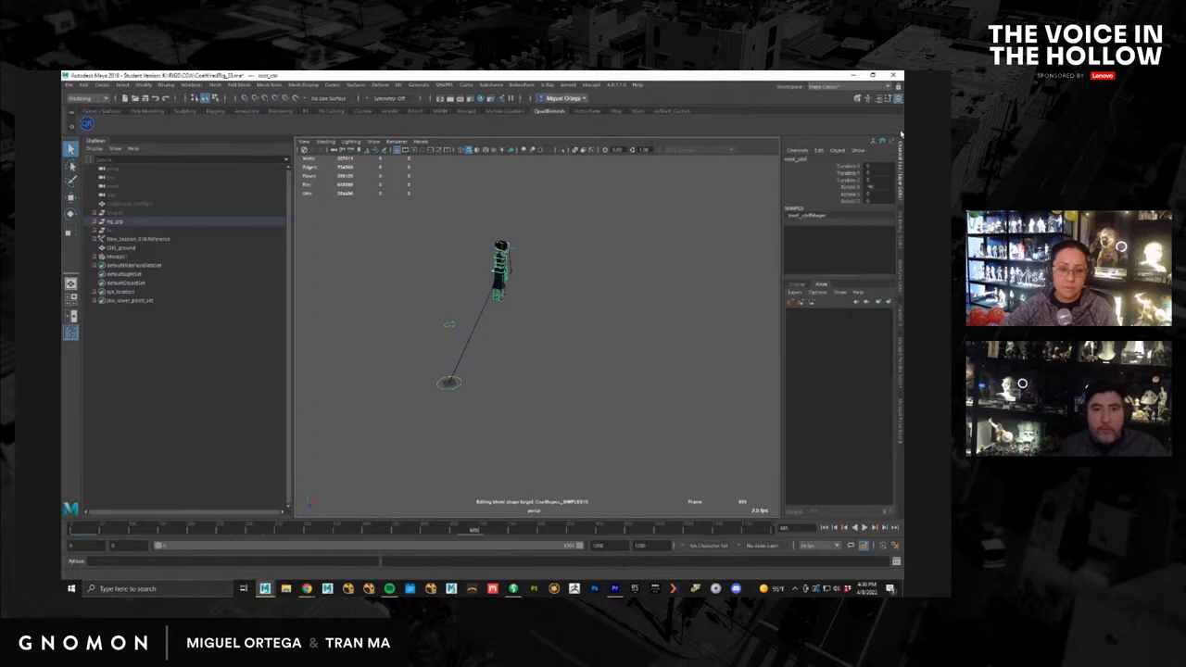
left_click(869, 99)
Step: Scrub to the later part of the take and examine the character against the motion-capture skeleton from several angles
left_click_drag(600, 330, 556, 371, "alt")
right_click_drag(556, 370, 713, 421, "alt")
middle_click_drag(565, 335, 613, 337, "alt")
left_click_drag(614, 337, 665, 413, "alt")
left_click_drag(468, 531, 669, 532)
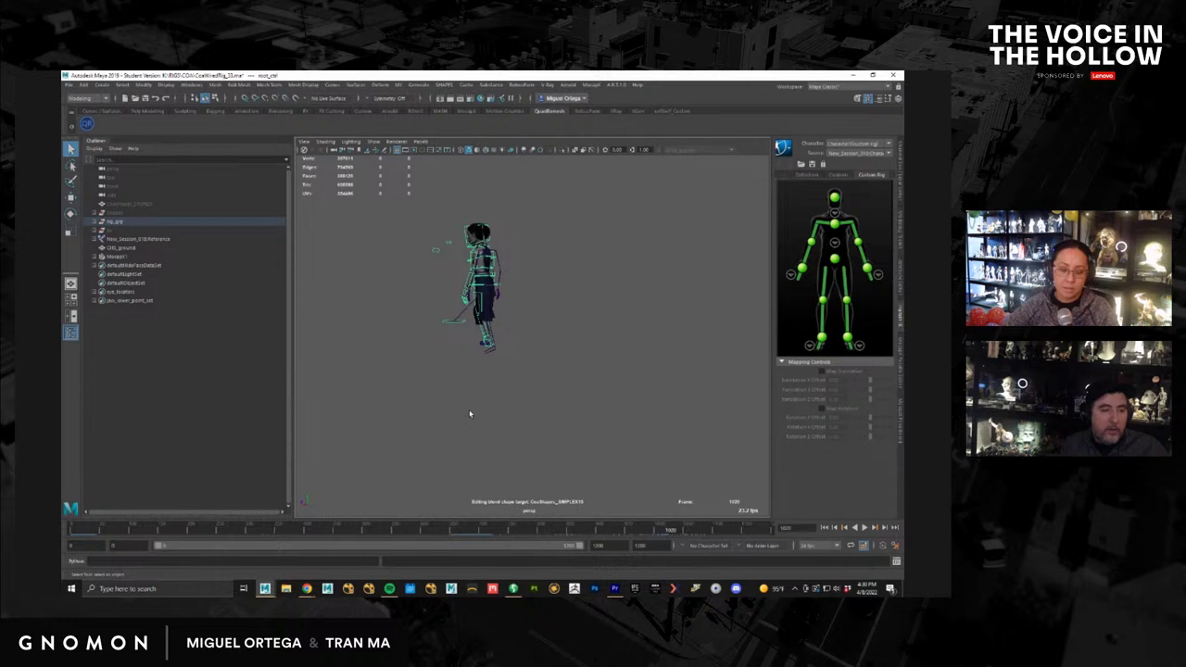
left_click_drag(470, 414, 349, 389, "alt")
middle_click_drag(350, 389, 580, 407, "alt")
middle_click_drag(463, 399, 723, 405, "alt")
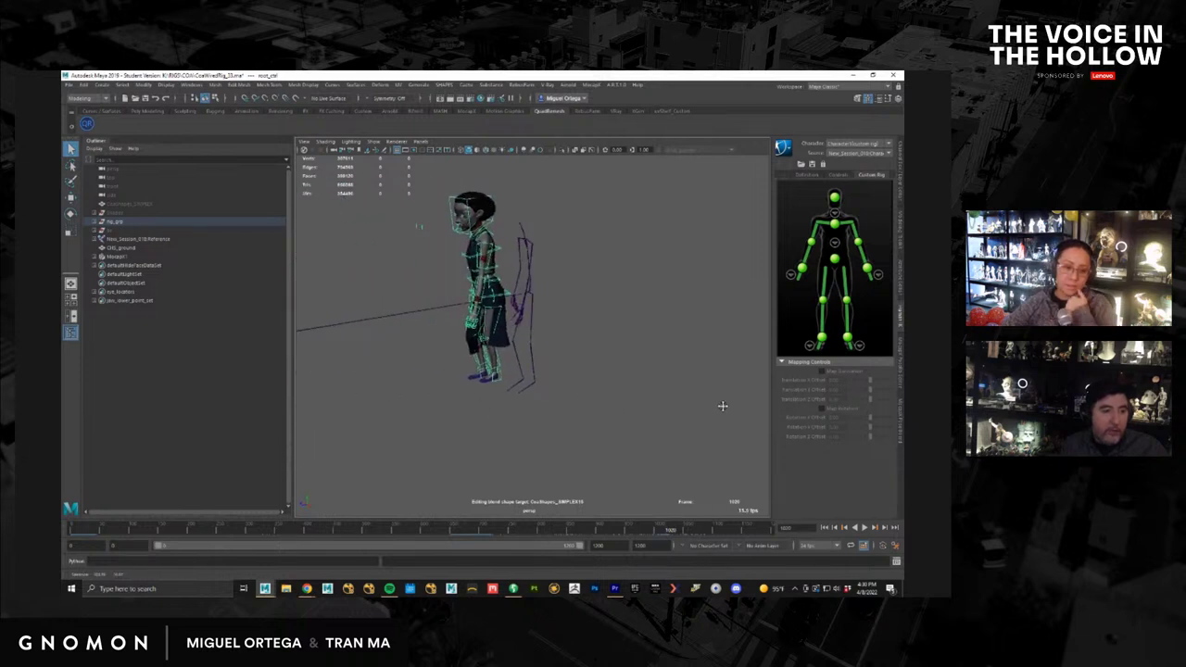
left_click_drag(463, 385, 532, 382, "alt")
middle_click_drag(531, 382, 673, 371, "alt")
right_click_drag(673, 371, 536, 371, "alt")
left_click_drag(535, 372, 543, 362, "alt")
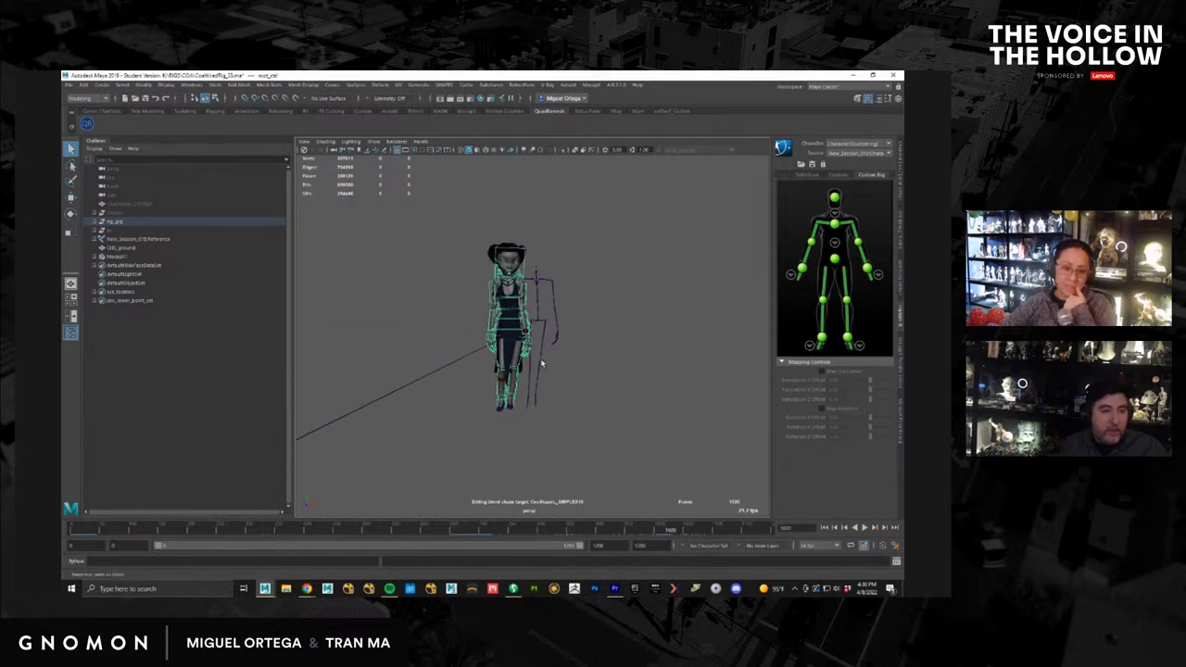
right_click_drag(543, 362, 569, 399, "alt")
Step: Go to frame 975 and make it the start frame of the playback range
left_click_drag(669, 528, 641, 533)
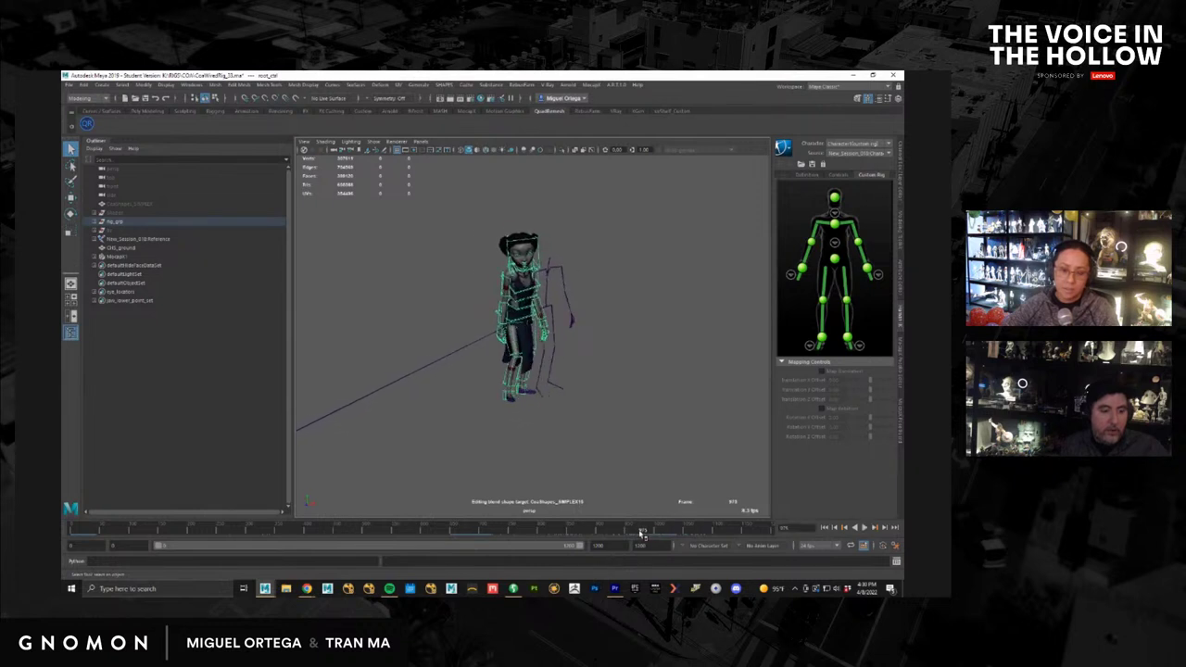
left_click_drag(144, 548, 97, 548)
type("97")
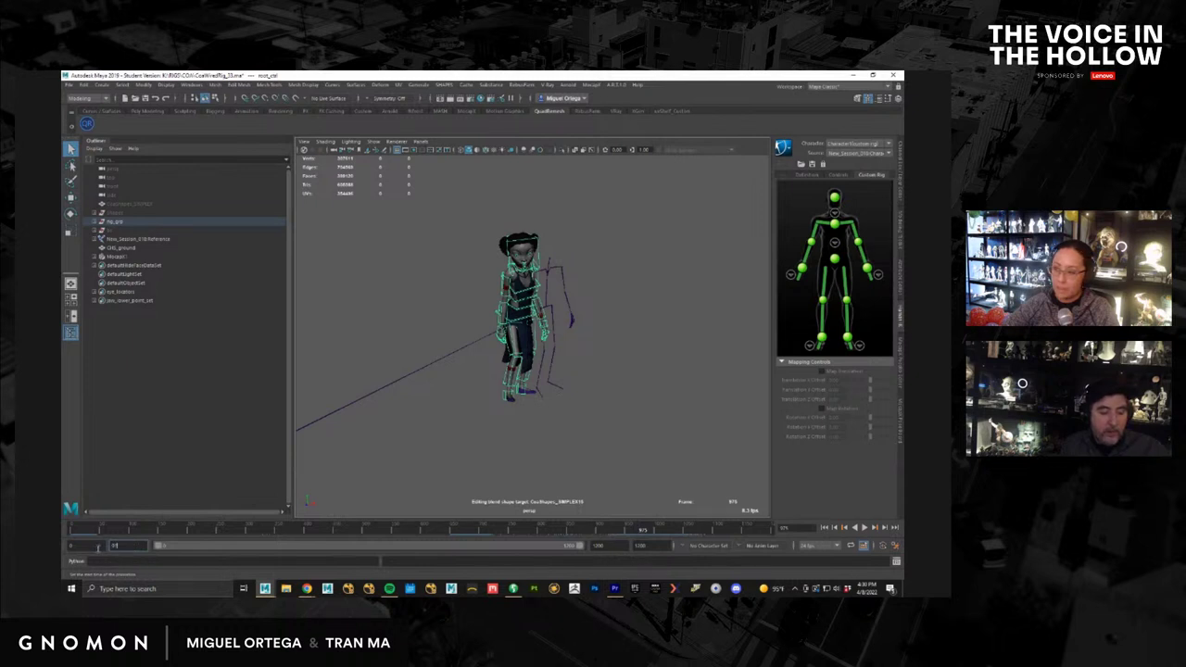
type("5")
key("Return")
Step: Preview the motion from frame 975 and shorten the playback range to end at around frame 1100
left_click_drag(81, 532, 394, 529)
key("alt+v")
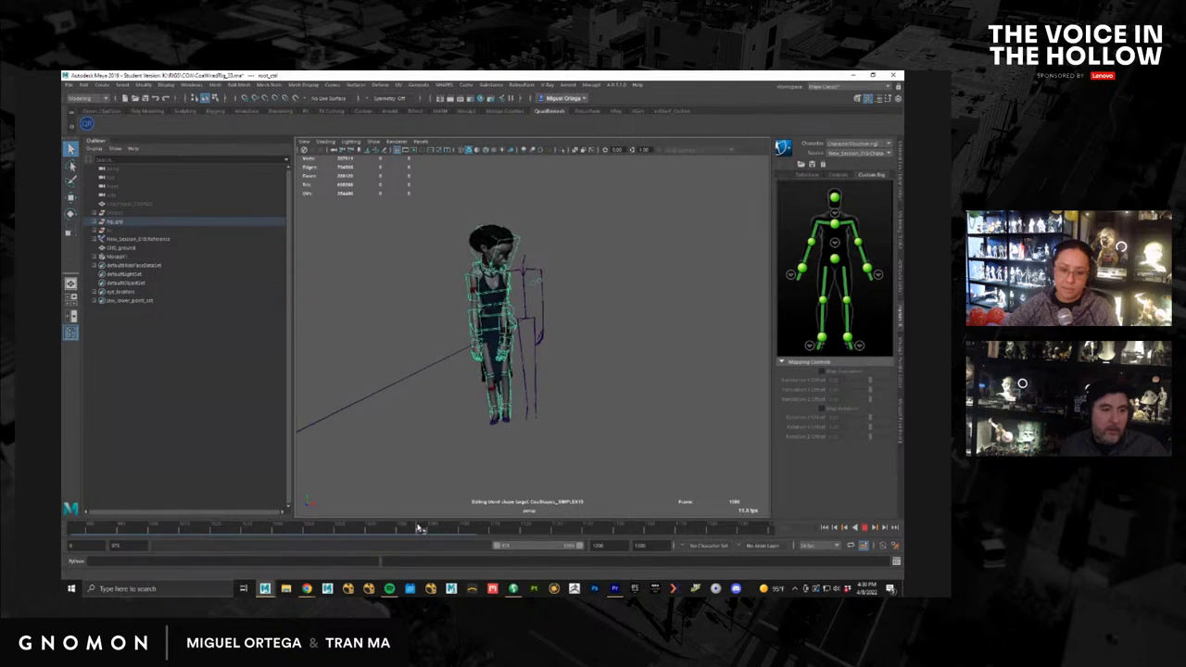
mouse_move(580, 527)
left_mouse_down()
mouse_move(605, 528)
mouse_move(469, 523)
left_mouse_up()
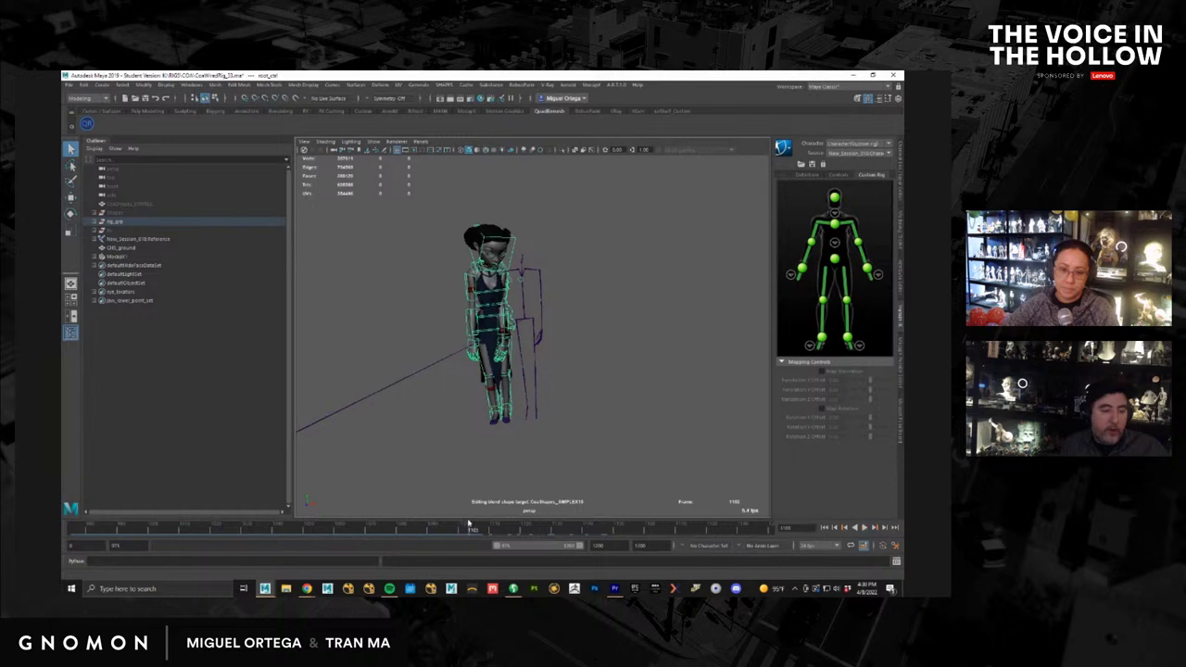
double_click(640, 545)
key("Return")
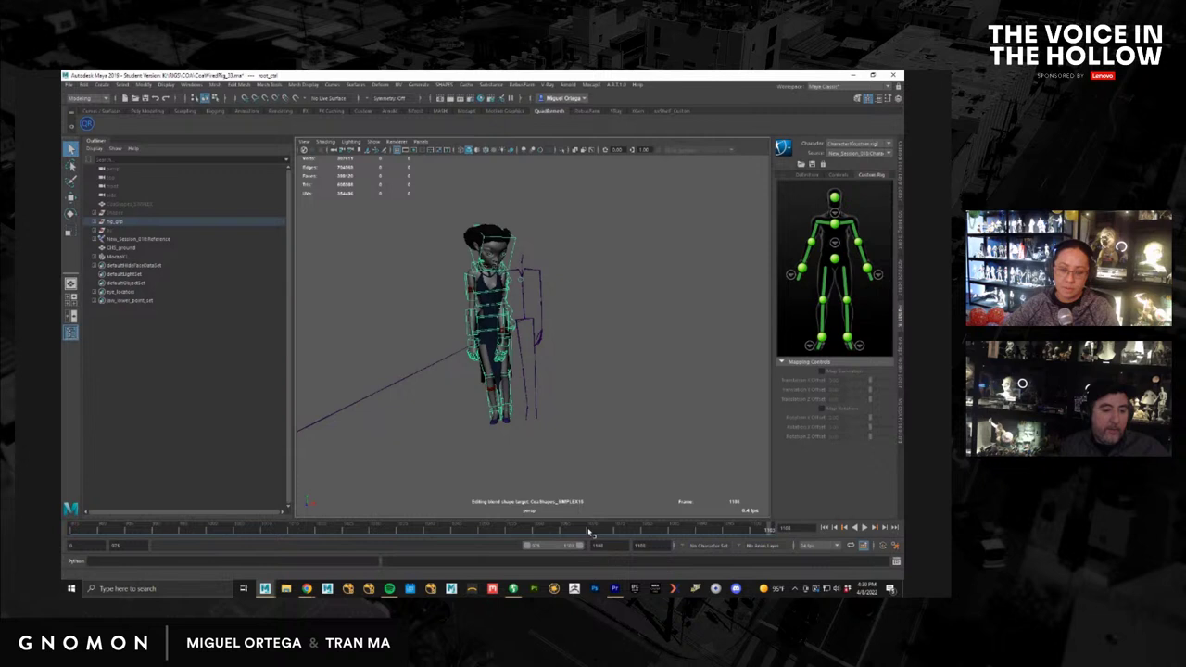
mouse_move(589, 532)
left_mouse_down()
mouse_move(261, 527)
mouse_move(397, 517)
mouse_move(811, 529)
left_mouse_up()
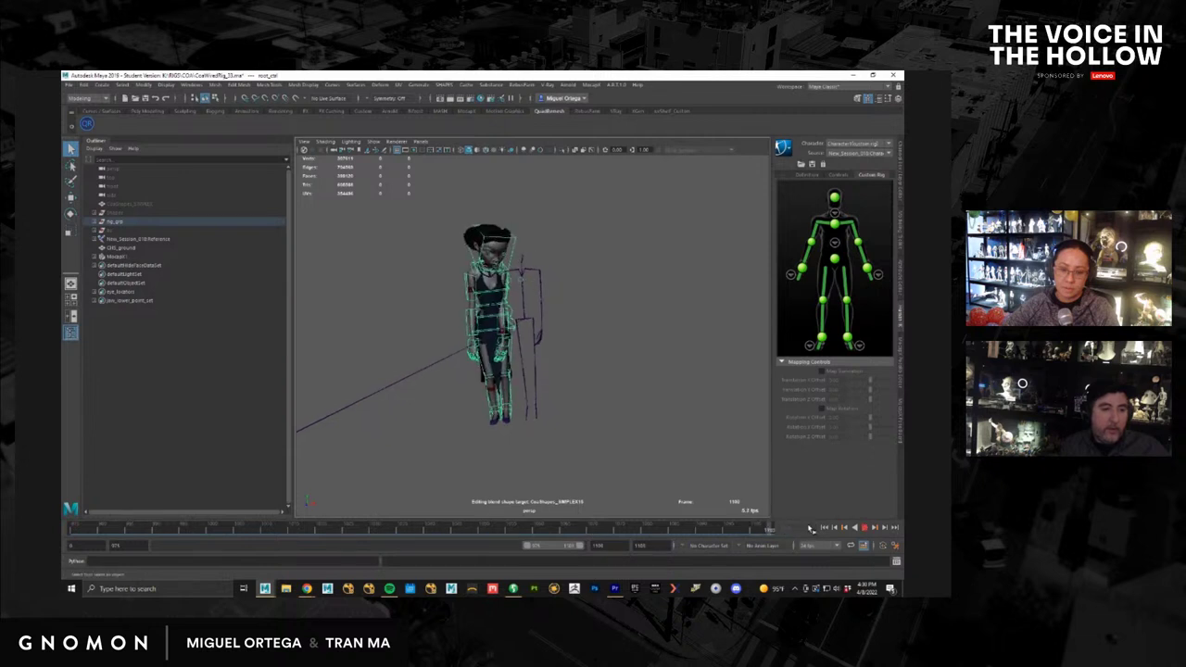
Step: Bake the HumanIK motion onto the custom rig's controls over the trimmed playback range
left_click(786, 150)
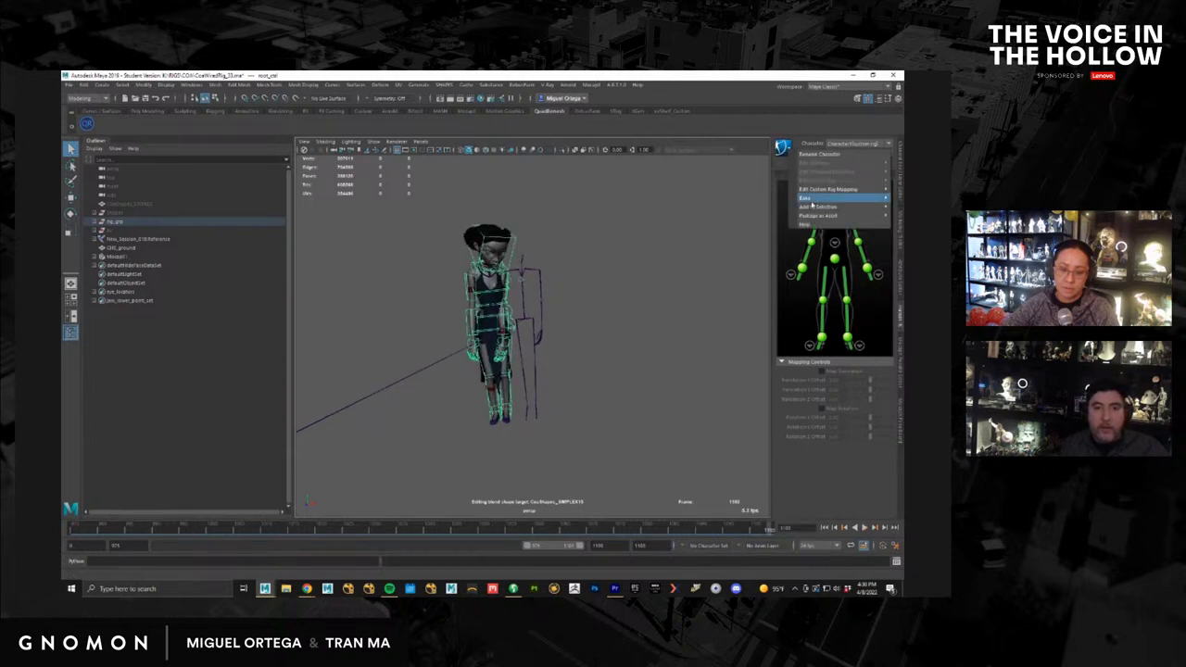
mouse_move(811, 200)
left_click(759, 209)
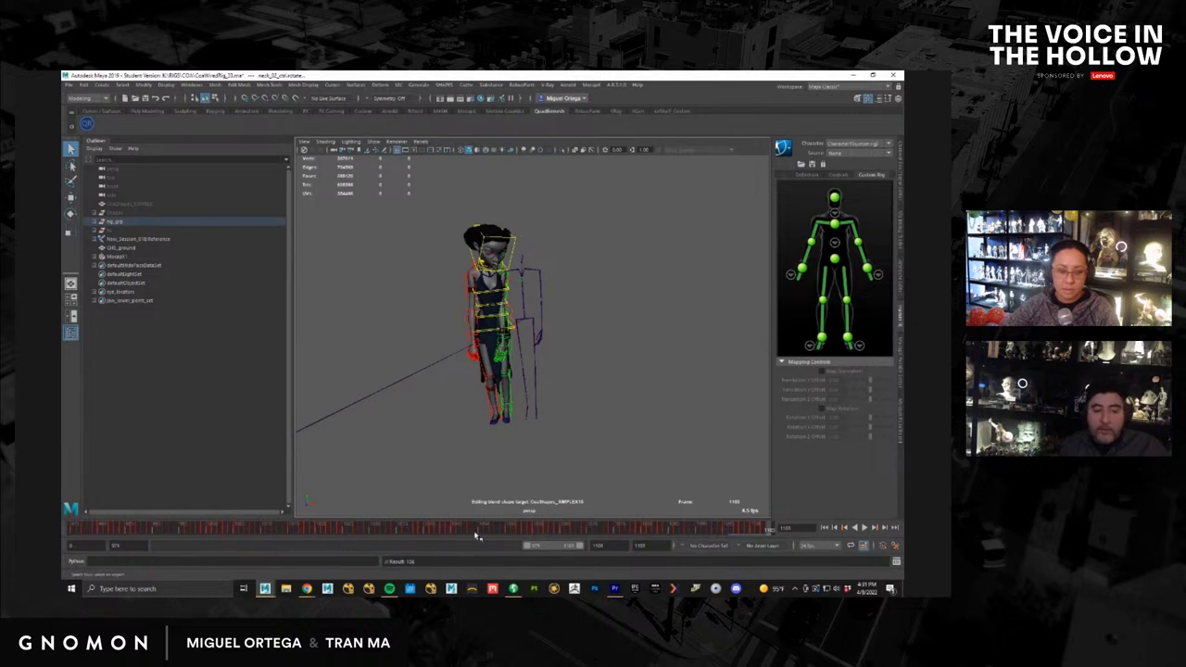
Step: Check the frames ahead of the first baked key and reset the playback start frame to 975
left_click_drag(530, 547, 479, 549)
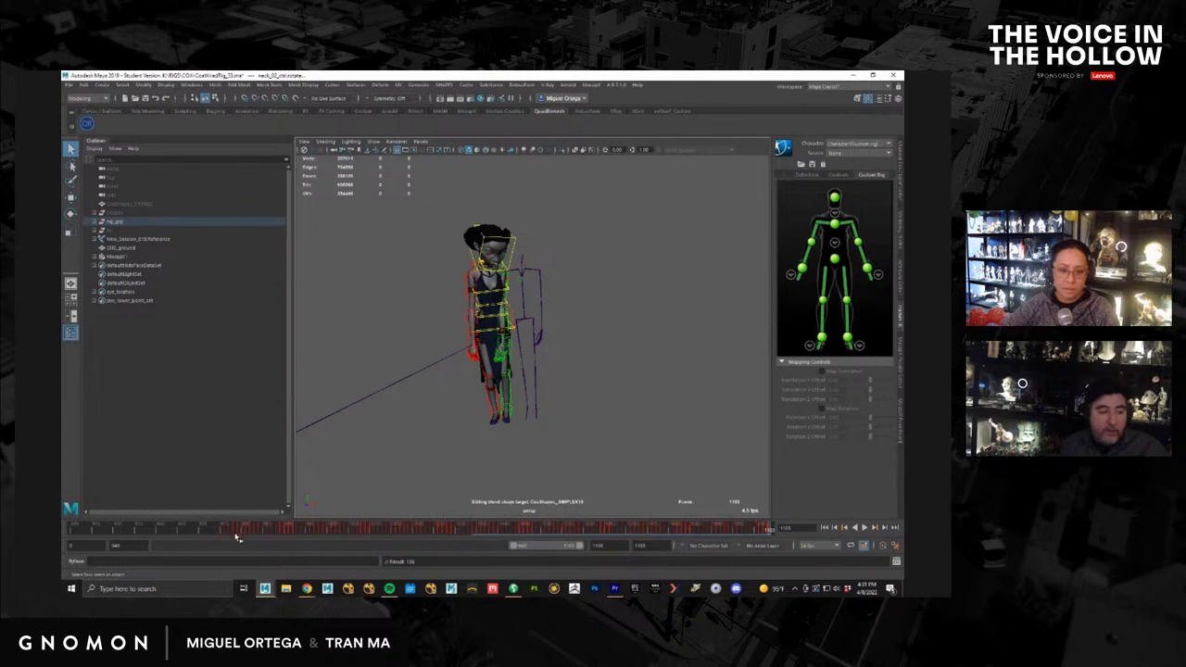
left_click(201, 533)
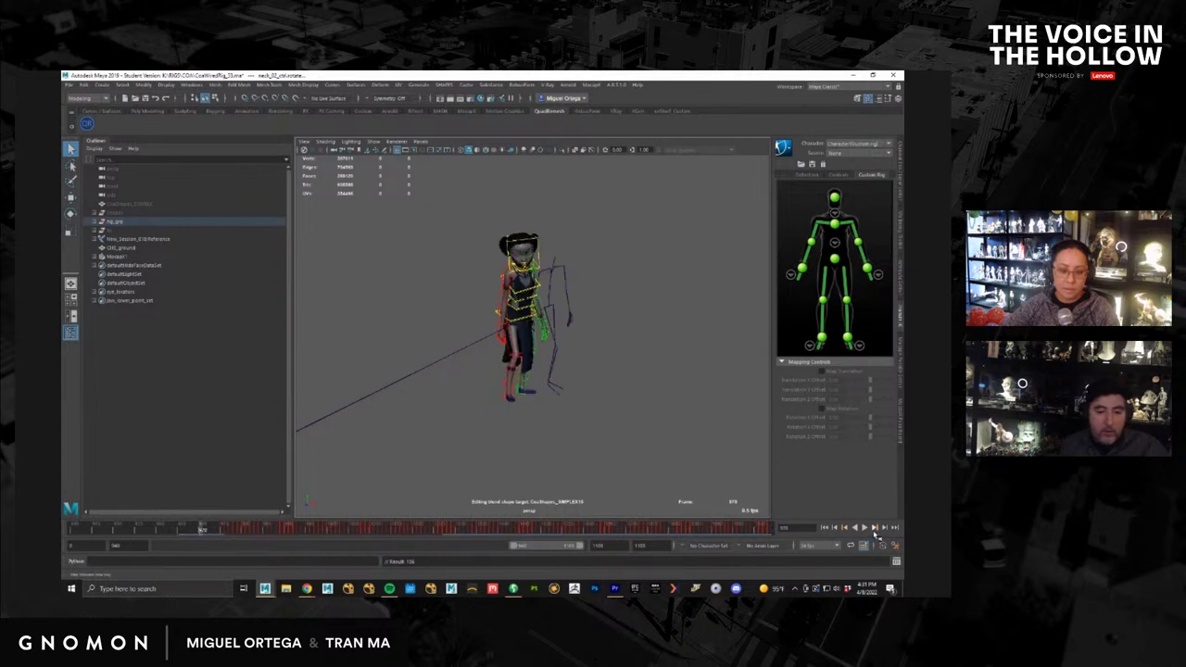
left_click(874, 529)
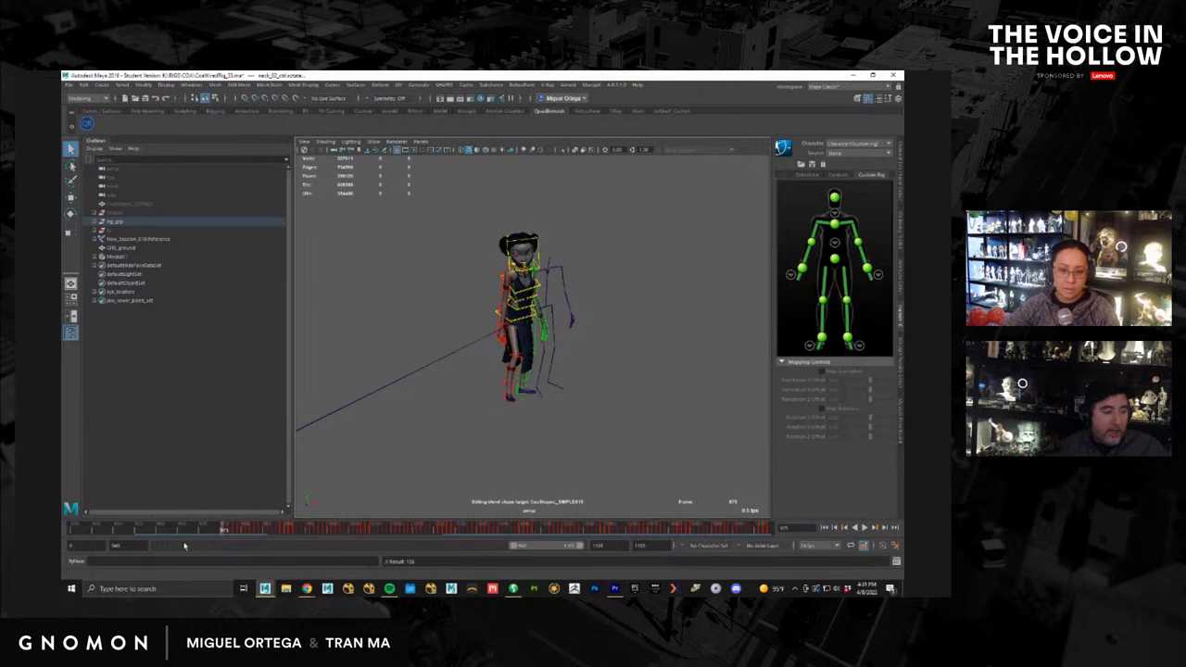
left_click_drag(135, 547, 96, 546)
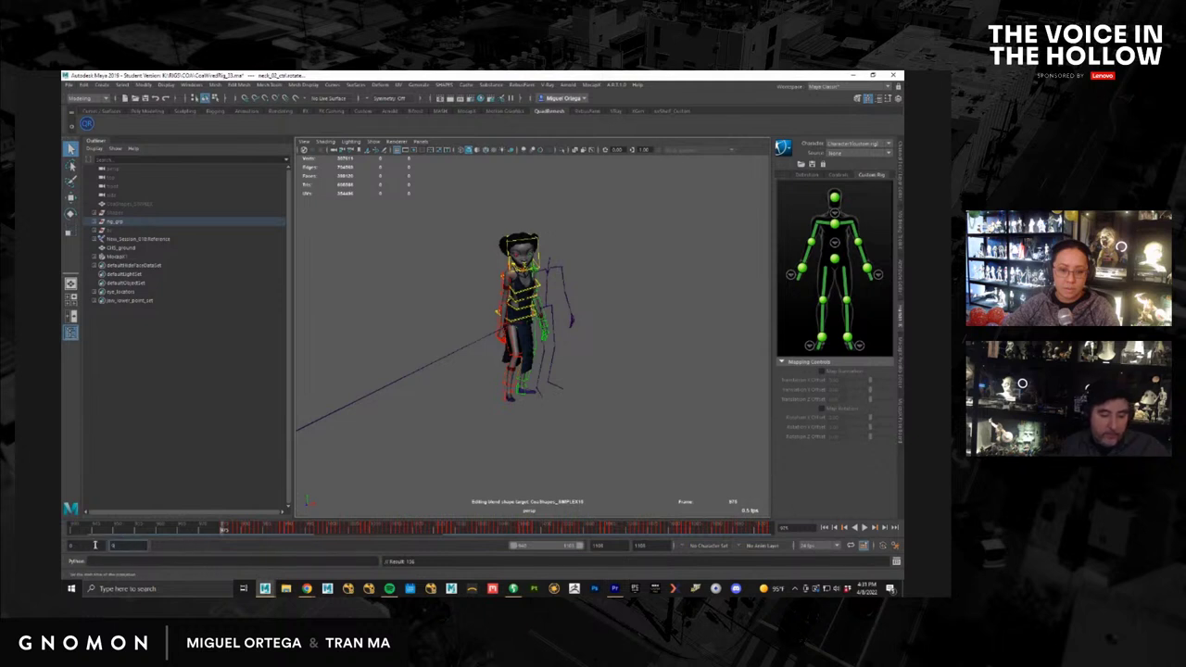
type("975")
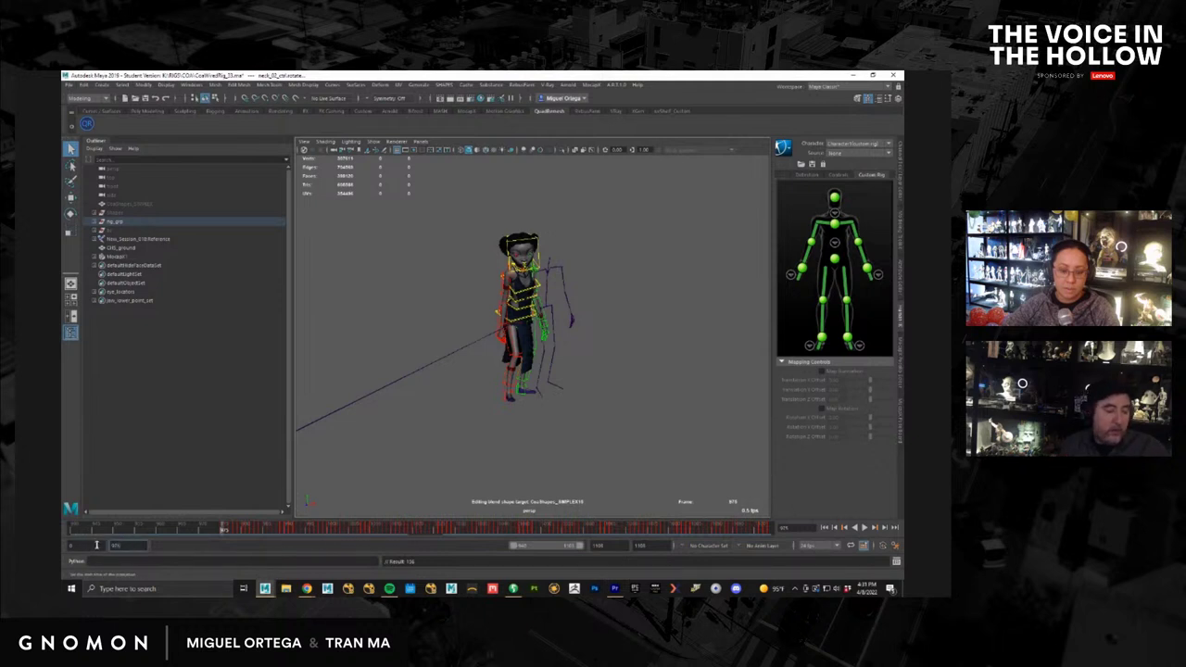
key("Return")
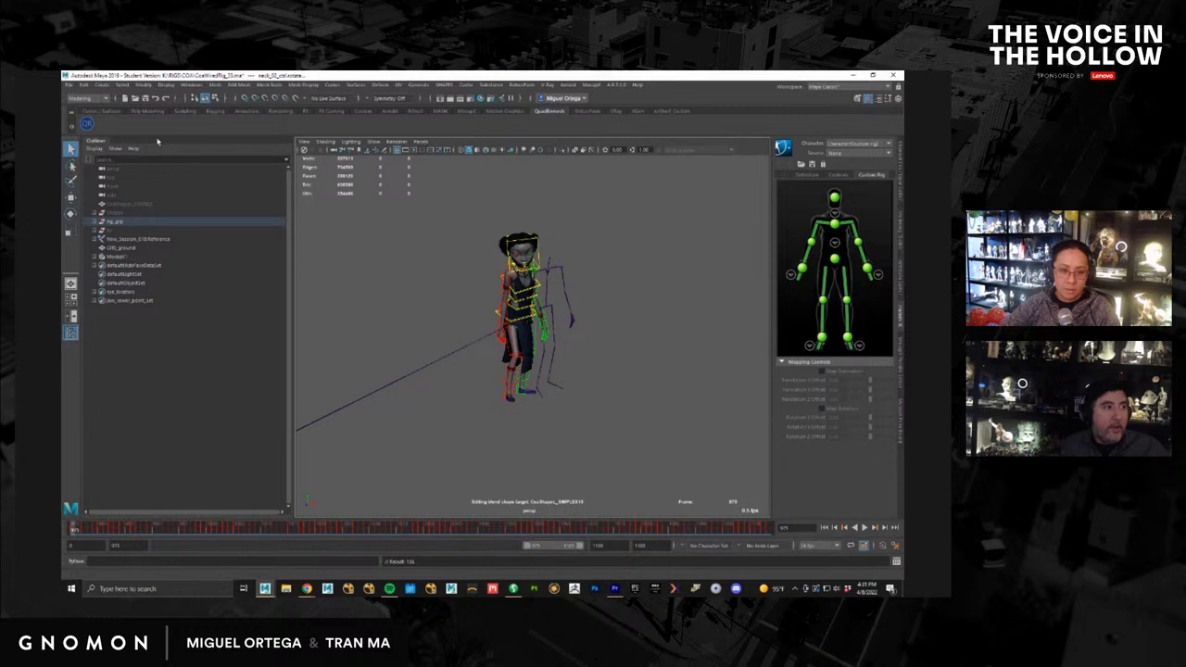
Step: Unload the New_Session motion capture reference in the Reference Editor, leaving only the baked character rig in the scene
left_click(68, 84)
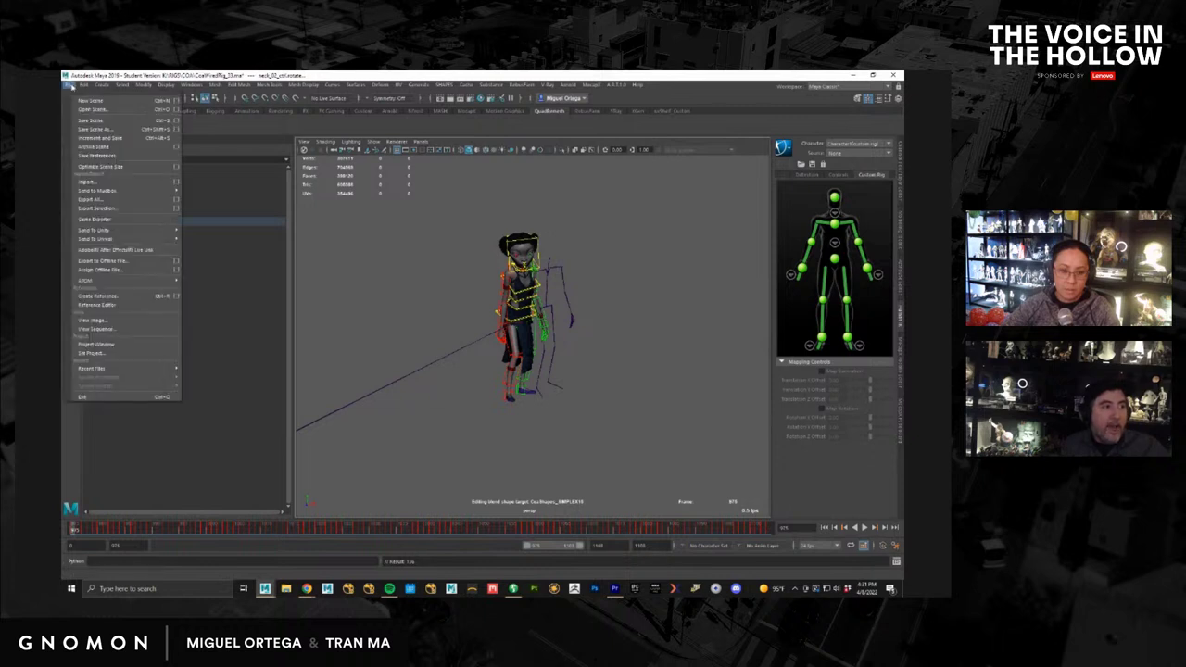
left_click(136, 305)
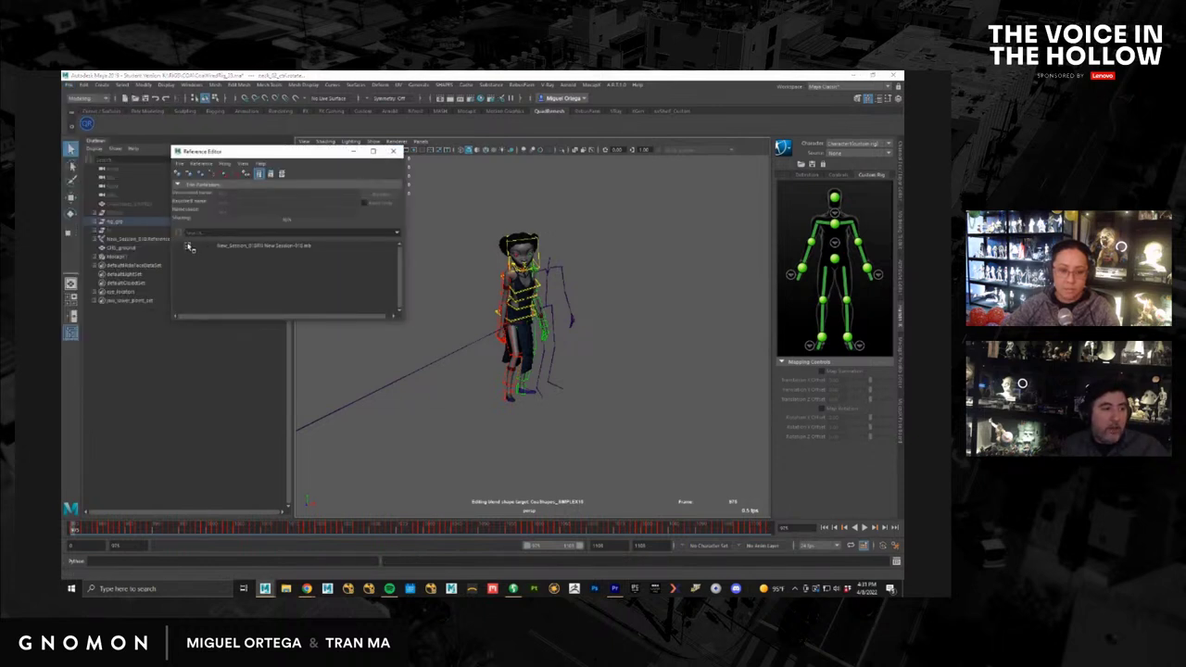
left_click(188, 248)
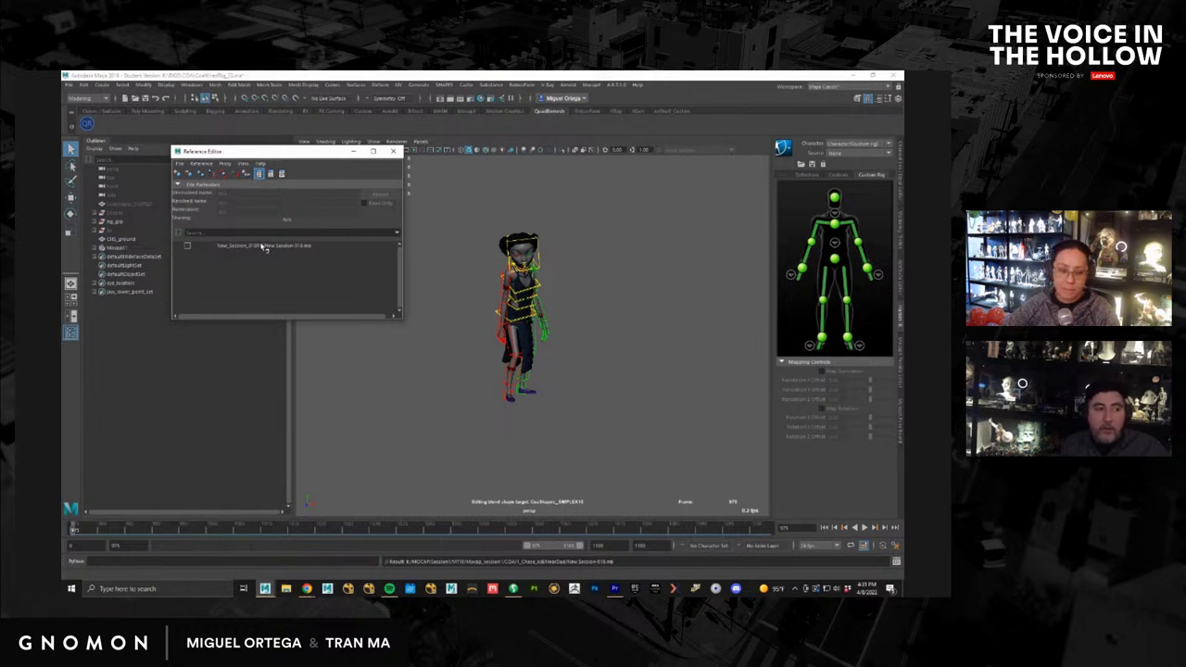
left_click(392, 151)
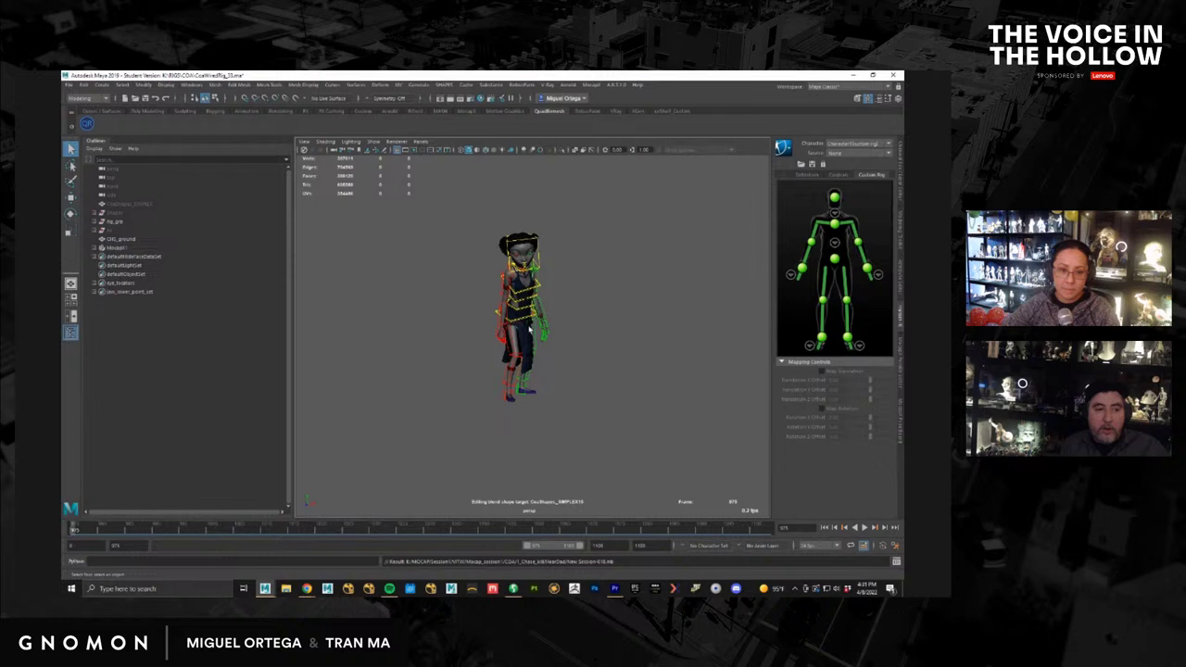
Step: Examine where the baked character and its root control stand in relation to the large ground terrain
middle_click_drag(565, 329, 542, 317, "alt")
right_click_drag(542, 317, 471, 312, "alt")
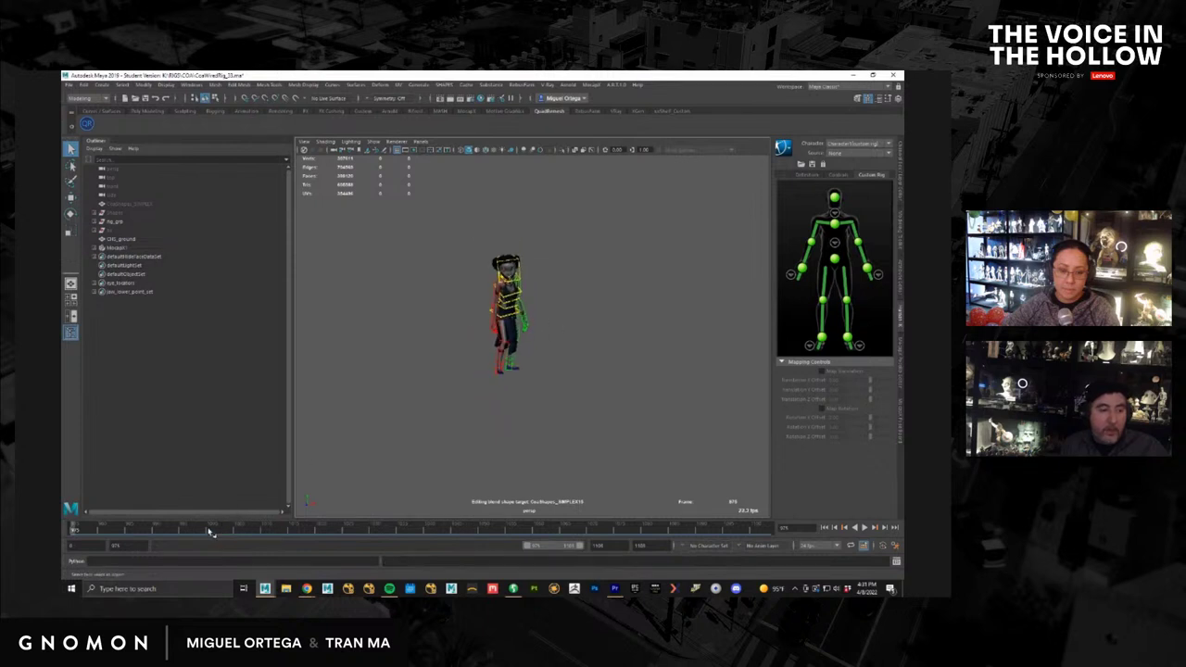
right_click_drag(539, 370, 476, 334, "alt")
middle_click_drag(609, 313, 604, 367, "alt")
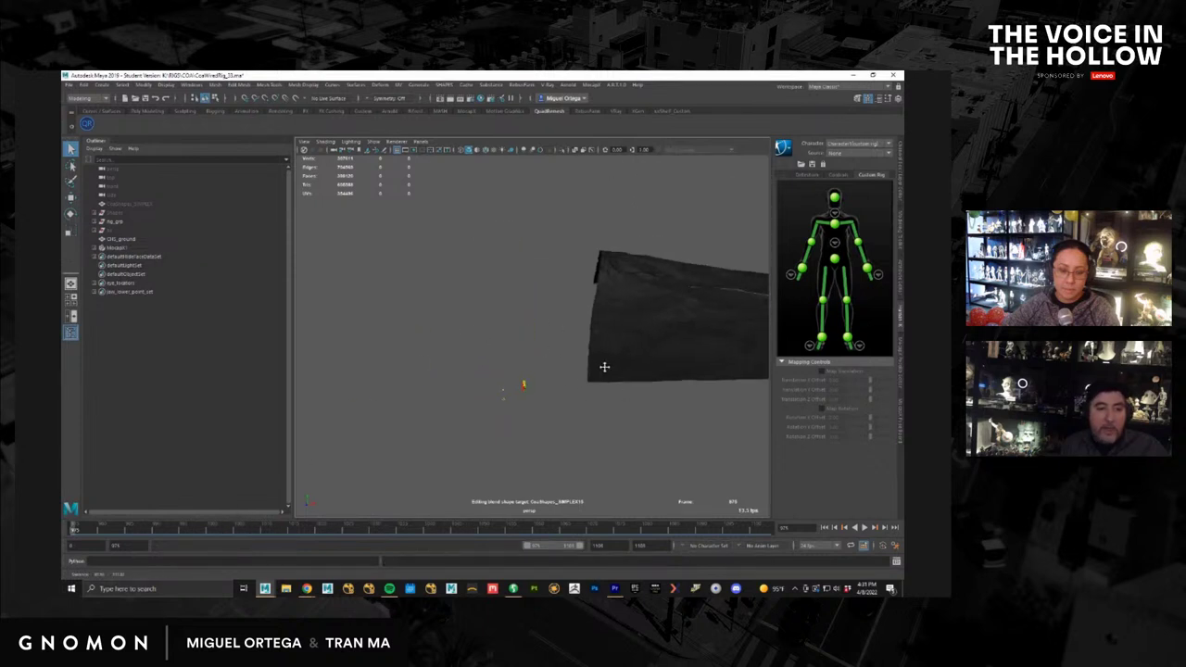
mouse_move(604, 367)
left_mouse_down("alt")
mouse_move(598, 389)
mouse_move(596, 378)
left_mouse_up("alt")
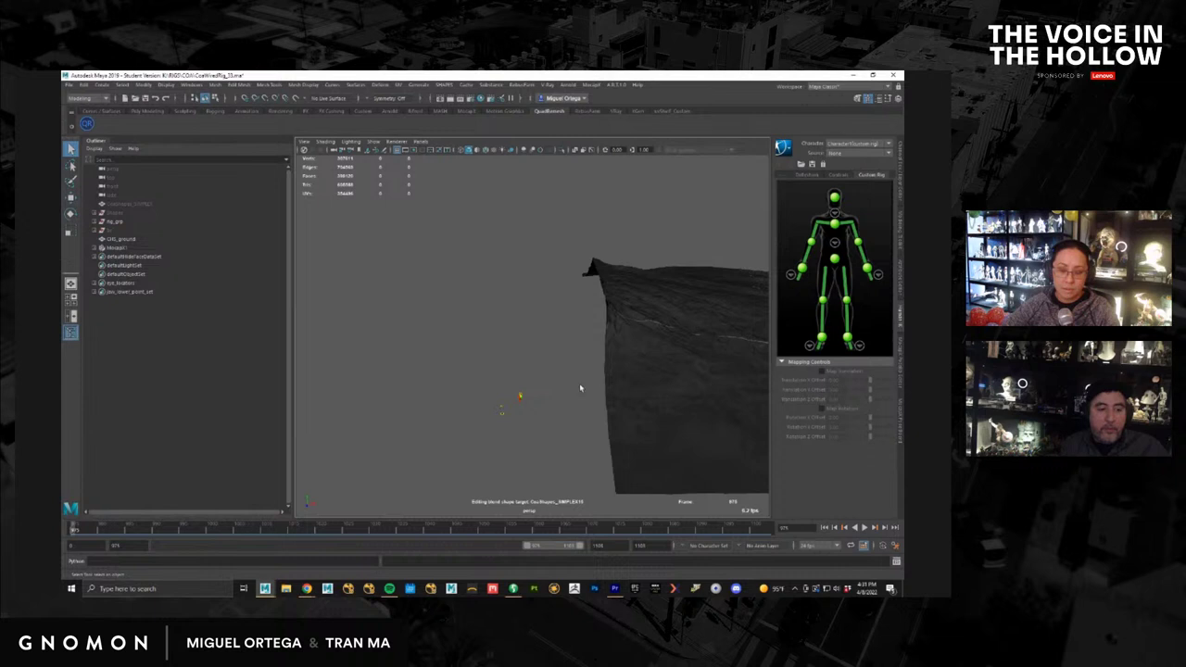
middle_click_drag(580, 387, 543, 331, "alt")
right_click_drag(543, 331, 466, 384, "alt")
middle_click_drag(466, 384, 558, 344, "alt")
right_click_drag(559, 344, 533, 384, "alt")
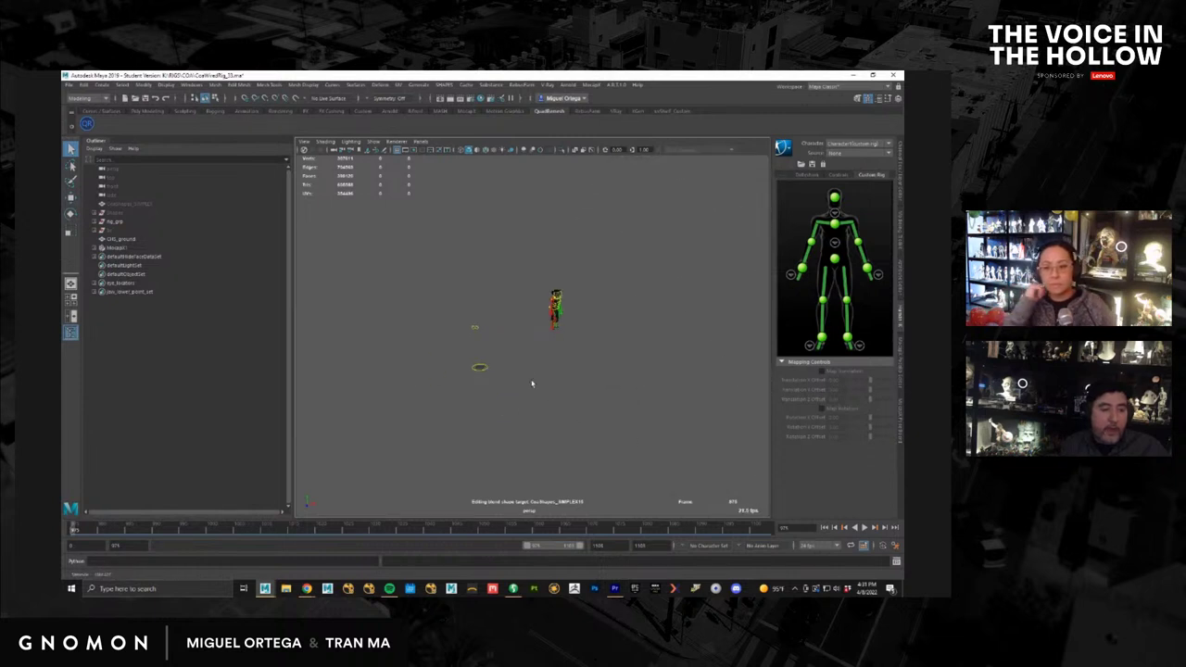
Step: Select root_ctrl and create an animation layer from the selection, with its channels and the animation layers displayed
left_click(484, 369)
key("w")
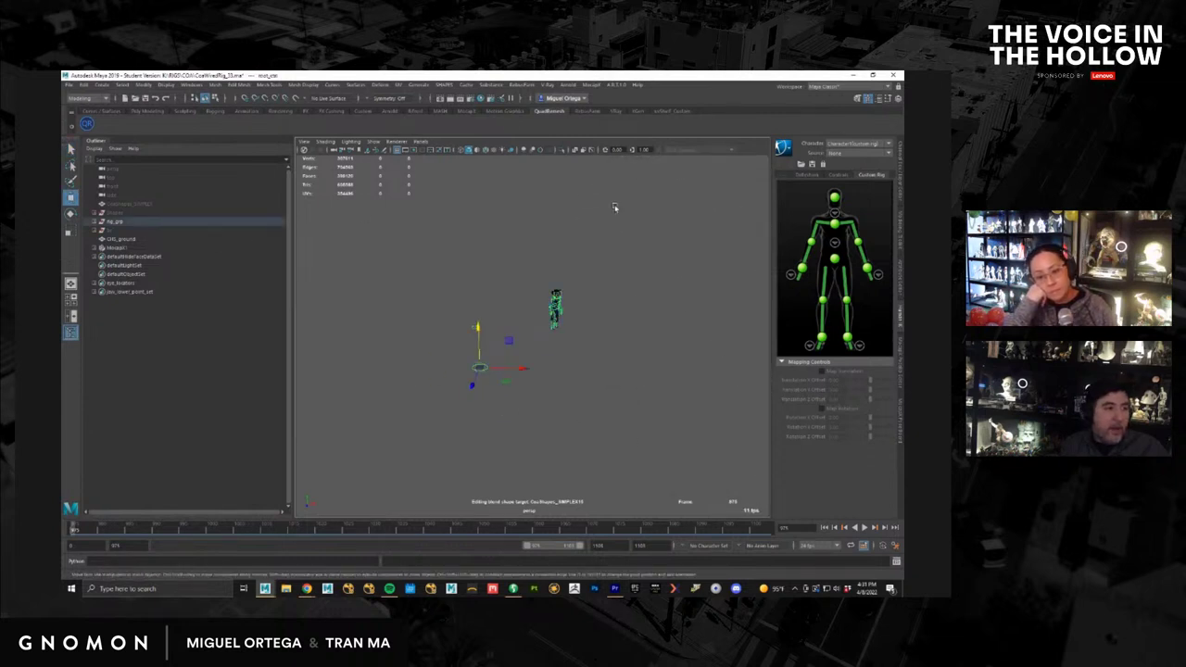
left_click(95, 222)
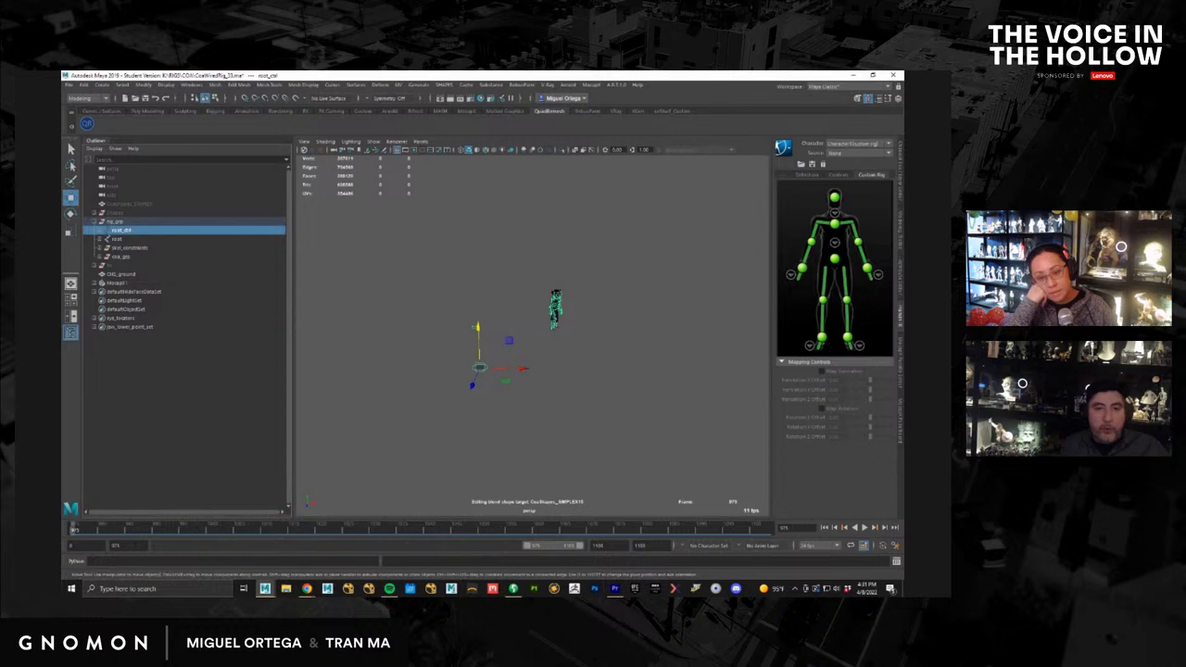
left_click(898, 99)
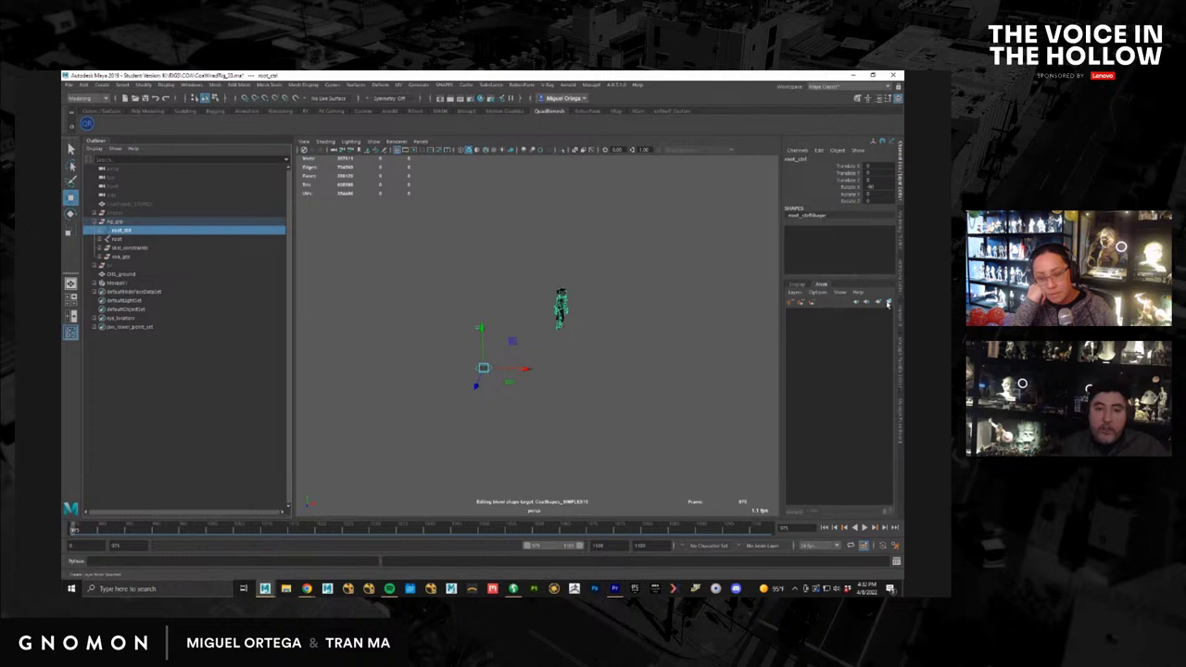
left_click(586, 388)
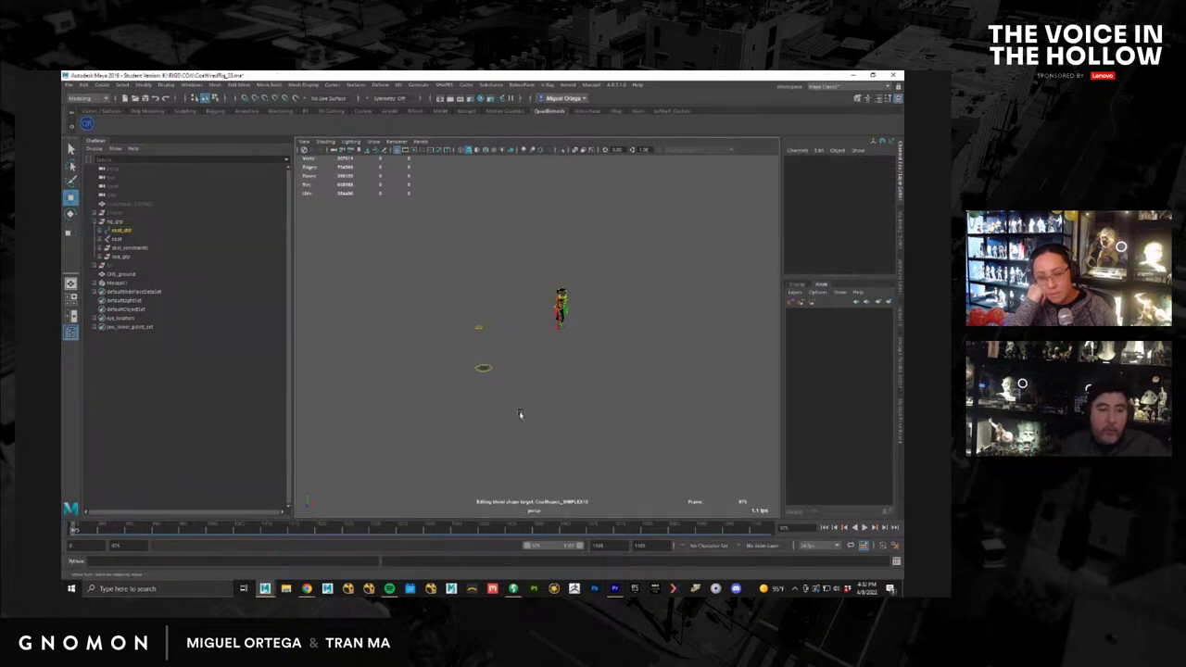
left_click(484, 368)
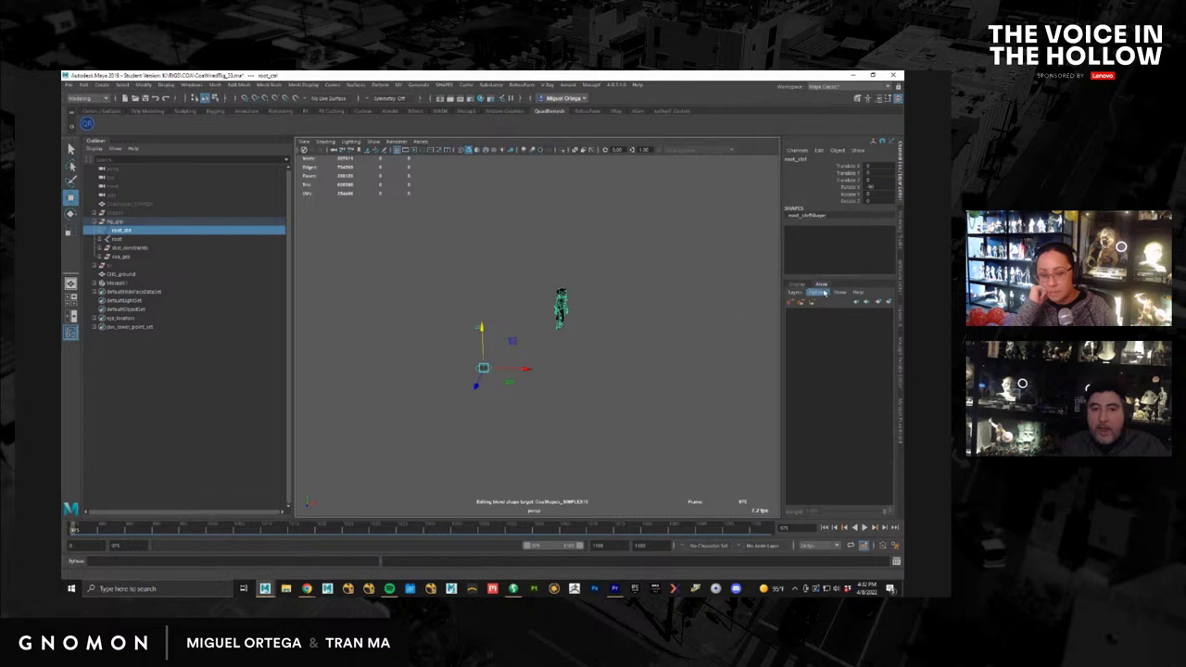
left_click(488, 378)
left_click(484, 368)
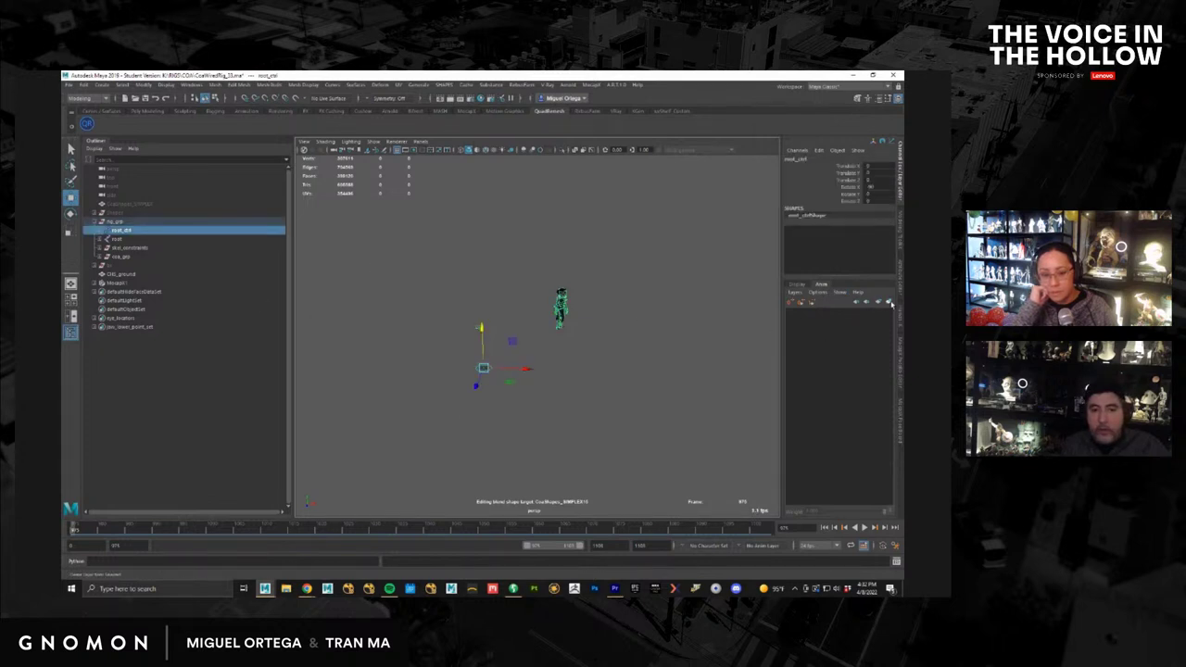
left_click(890, 302)
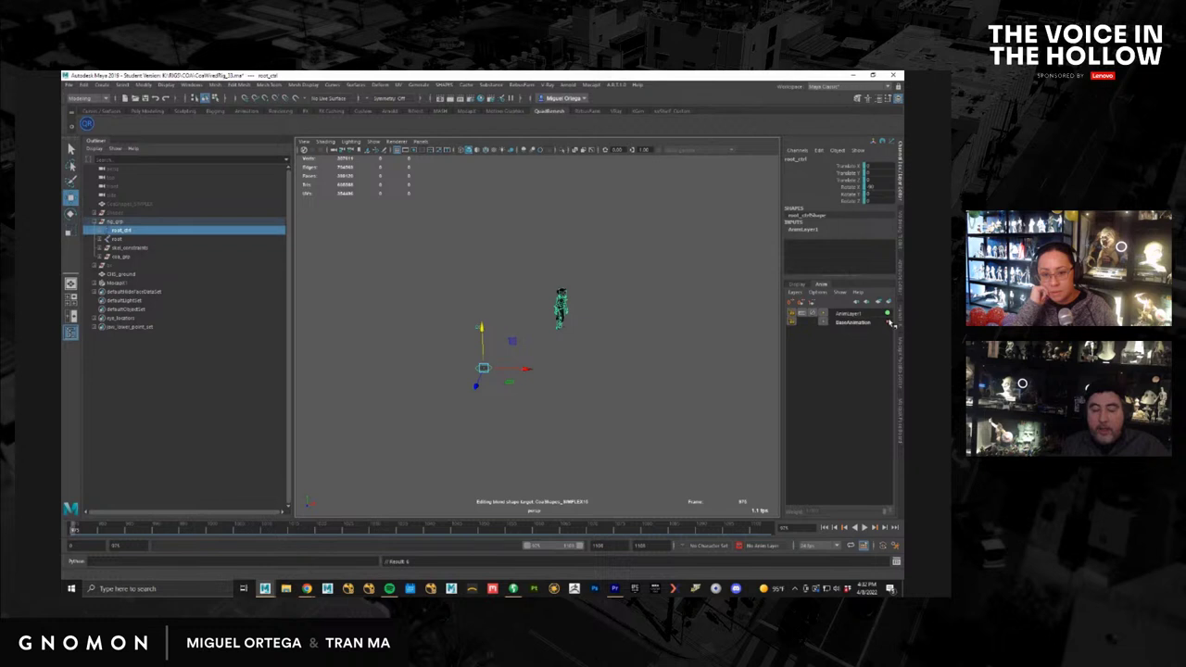
Step: Reselect root_ctrl and move it up and across so the character reaches the terrain's upper edge
left_click(483, 384)
left_click(485, 370)
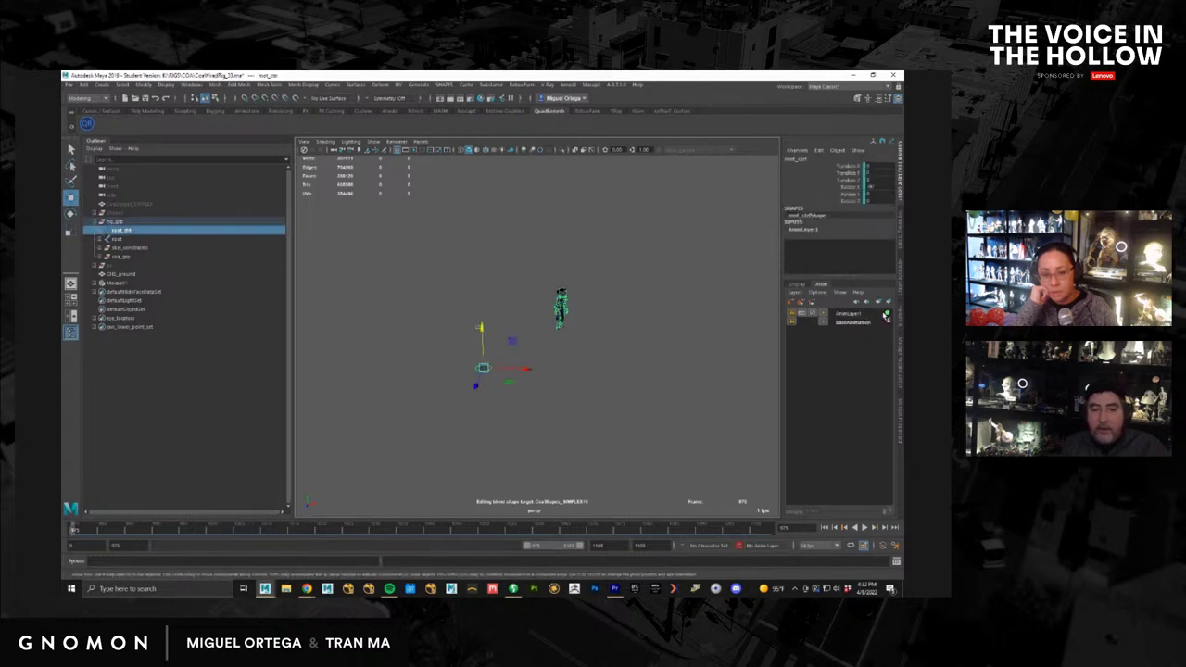
left_click(510, 381)
left_click(485, 370)
left_click_drag(524, 398, 492, 247, "alt")
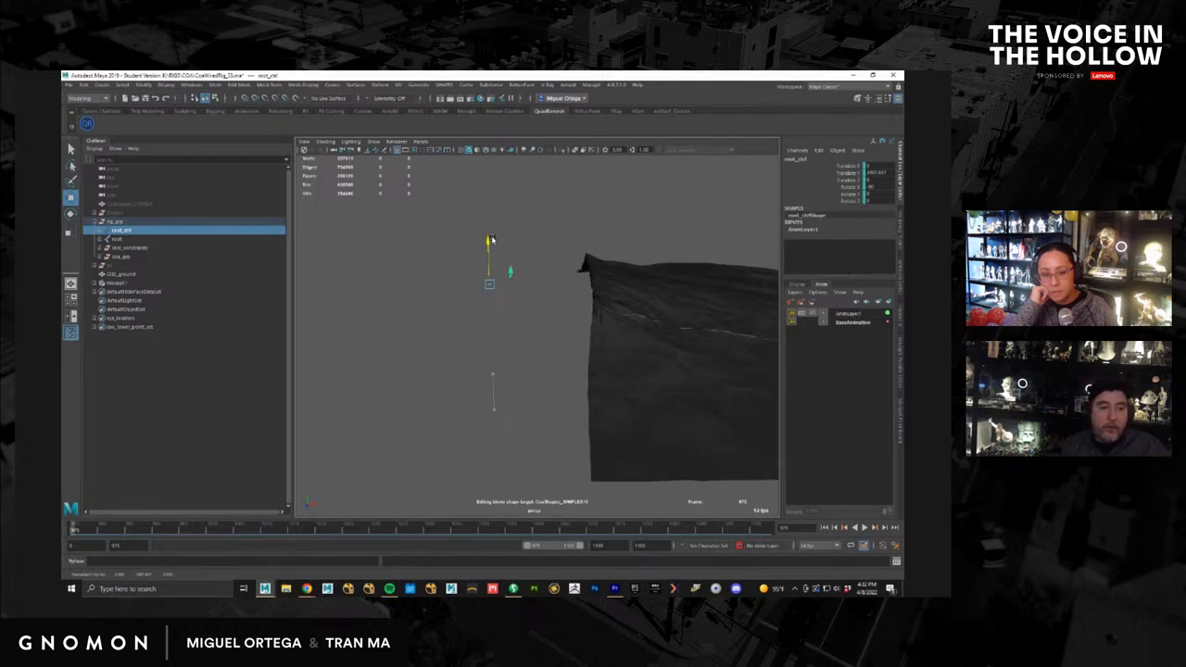
left_click_drag(534, 284, 576, 259)
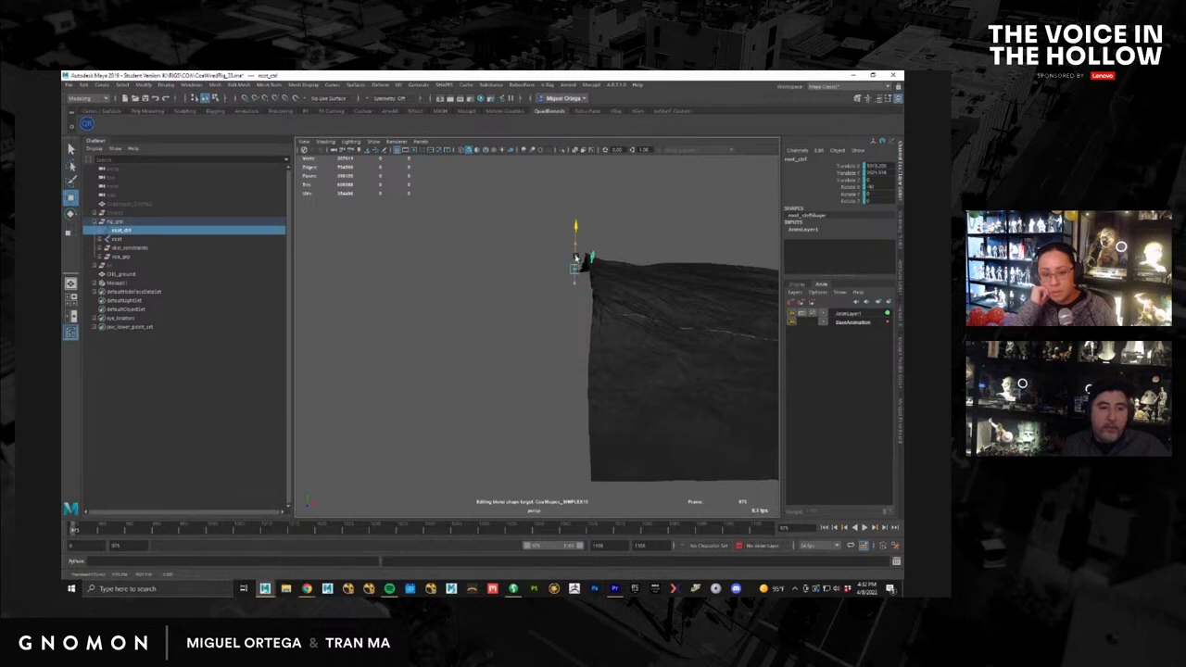
Step: Slide root_ctrl along its Z axis to place the character over the crest of the hill
left_click_drag(647, 325, 572, 358, "alt")
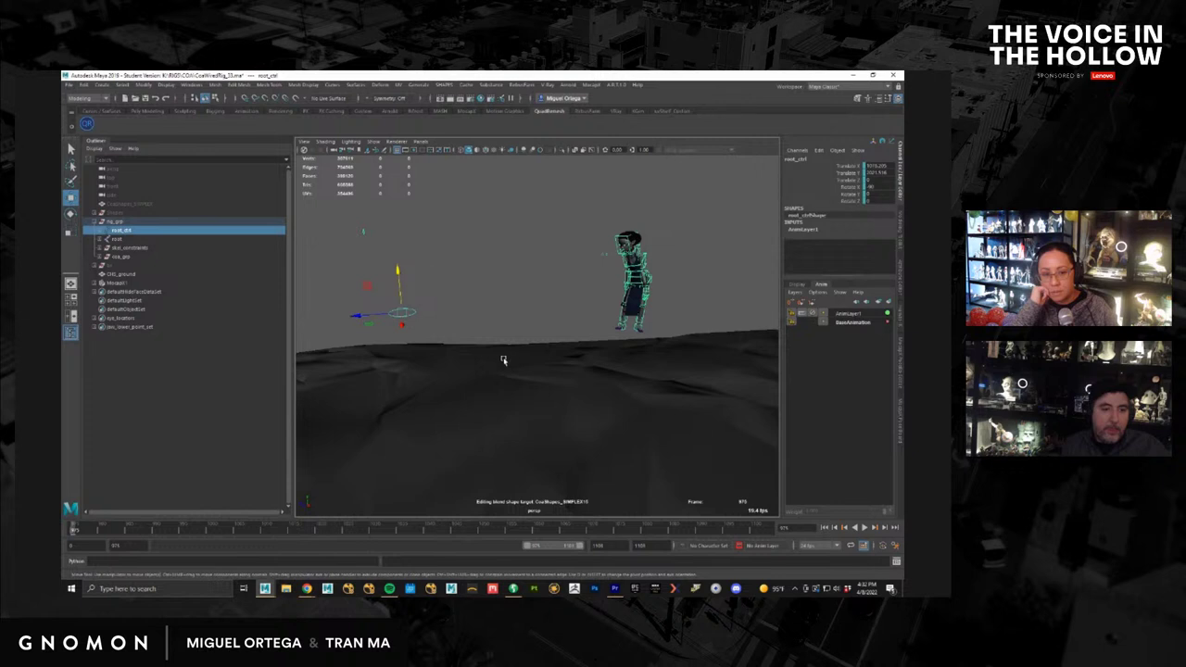
left_click_drag(381, 318, 316, 321)
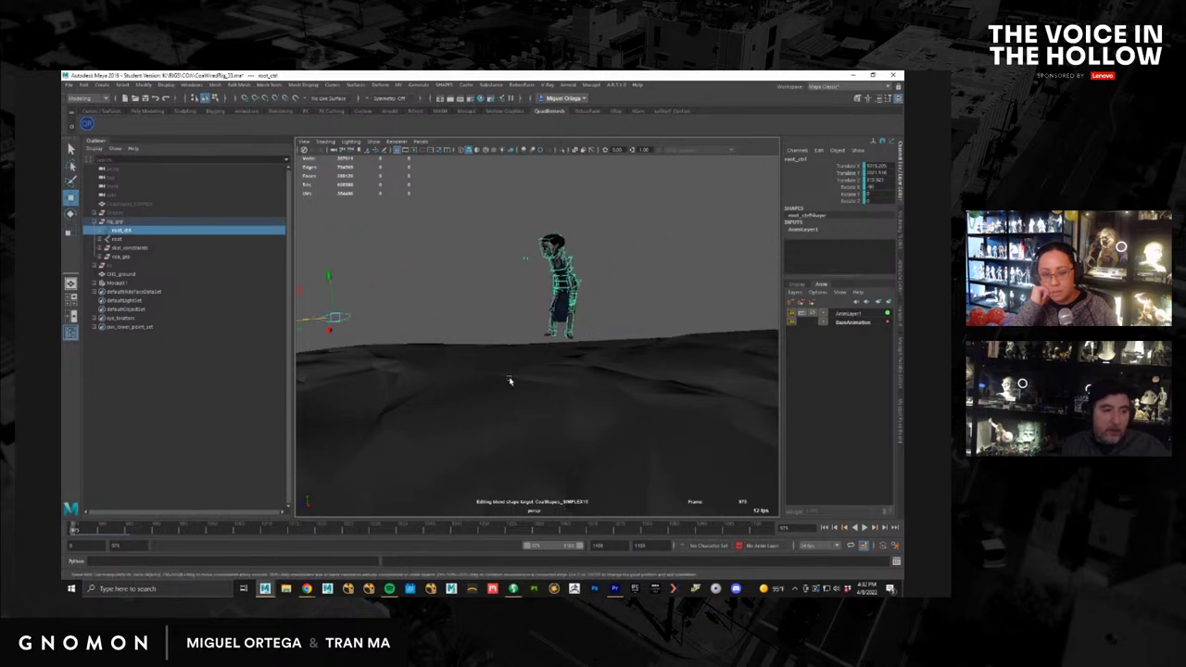
key("s")
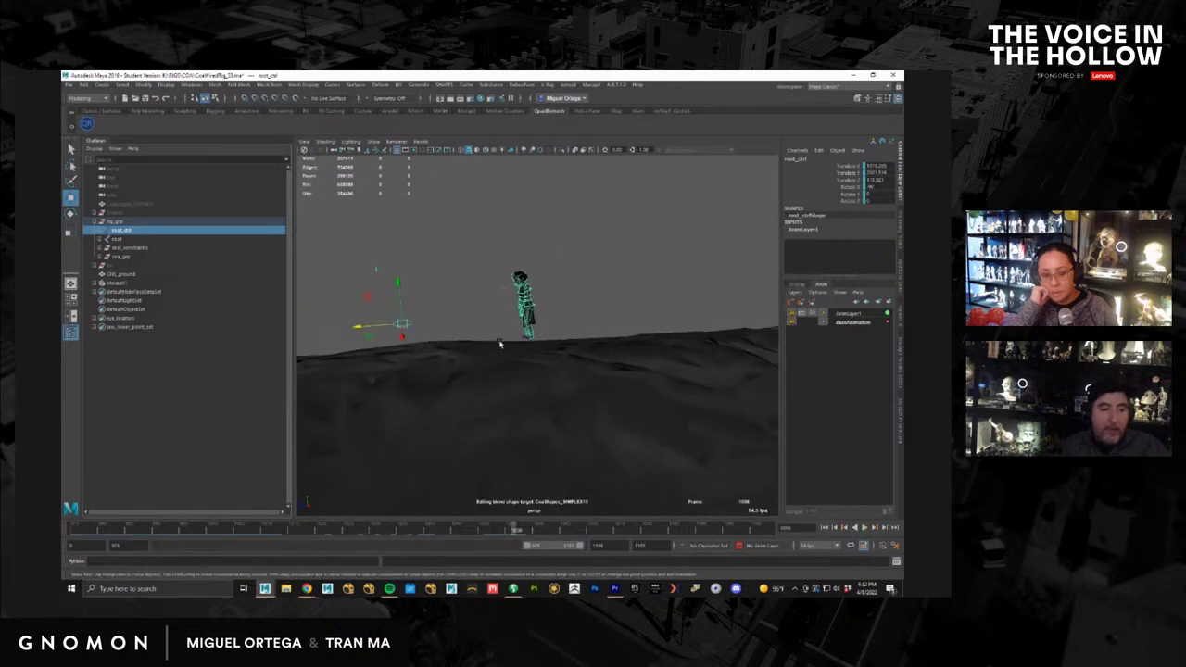
Step: Rotate root_ctrl about the vertical axis to turn the walk direction and shift it horizontally over the hill
key("e")
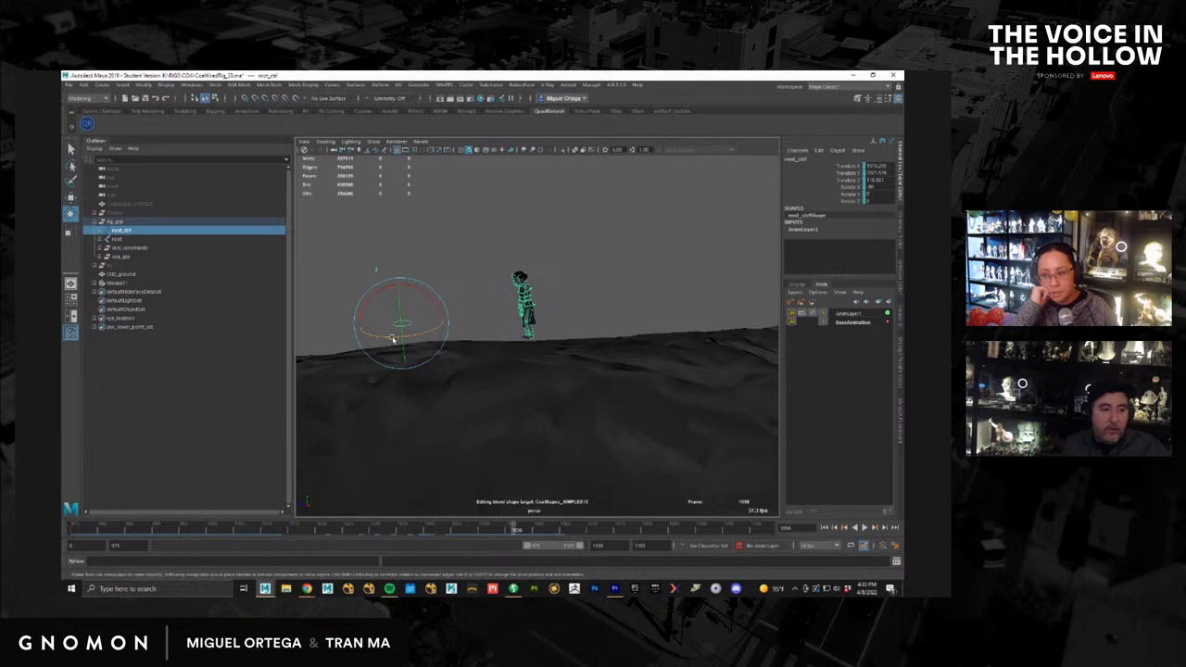
left_click_drag(394, 338, 435, 468)
key("w")
middle_click_drag(553, 412, 518, 401, "alt")
middle_click_drag(419, 323, 487, 365, "alt")
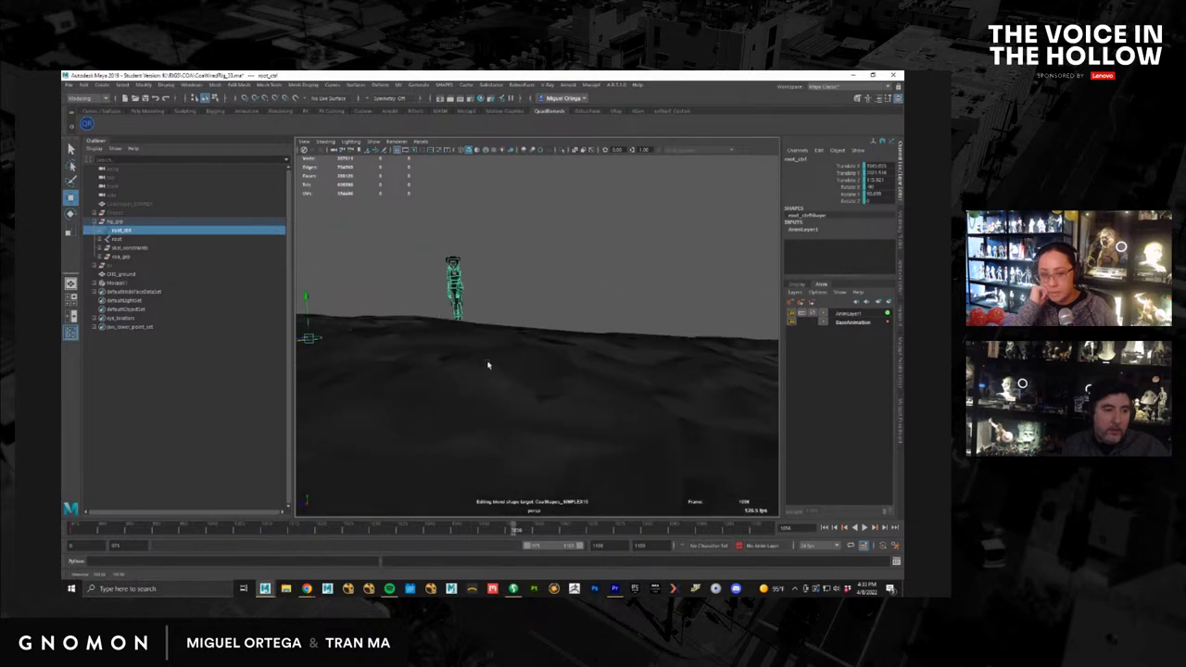
Step: Adjust the height of root_ctrl so the character's feet meet the sloping ground
right_click_drag(487, 365, 457, 327, "alt")
middle_click_drag(389, 322, 446, 332, "alt")
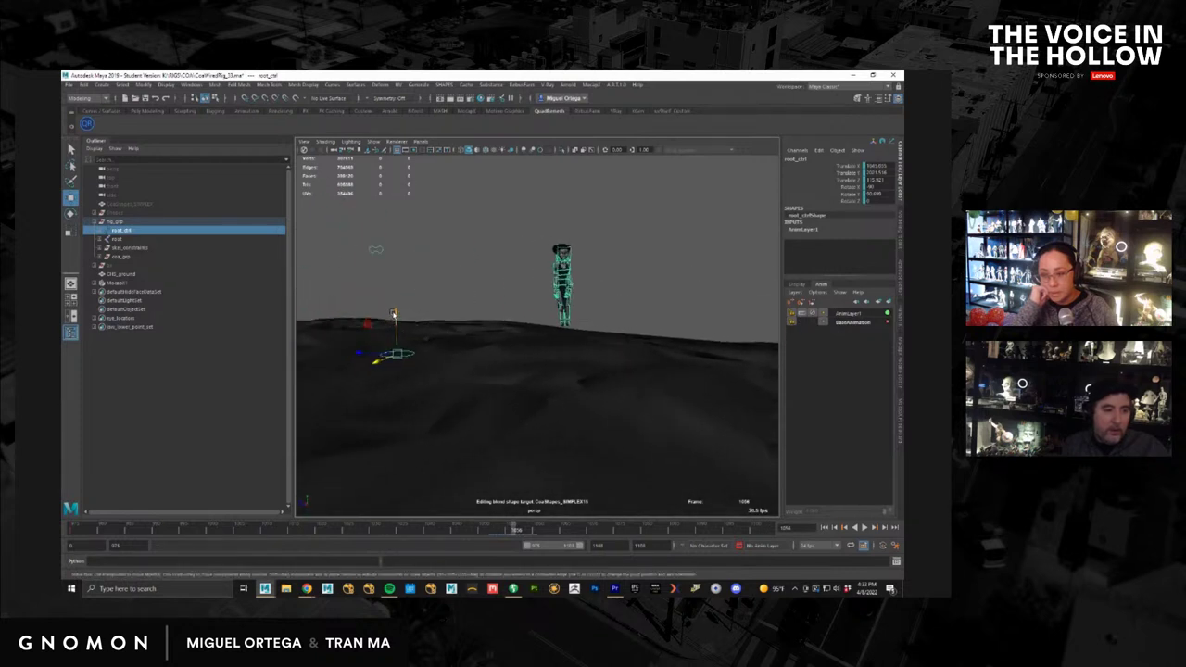
left_click_drag(394, 314, 565, 342)
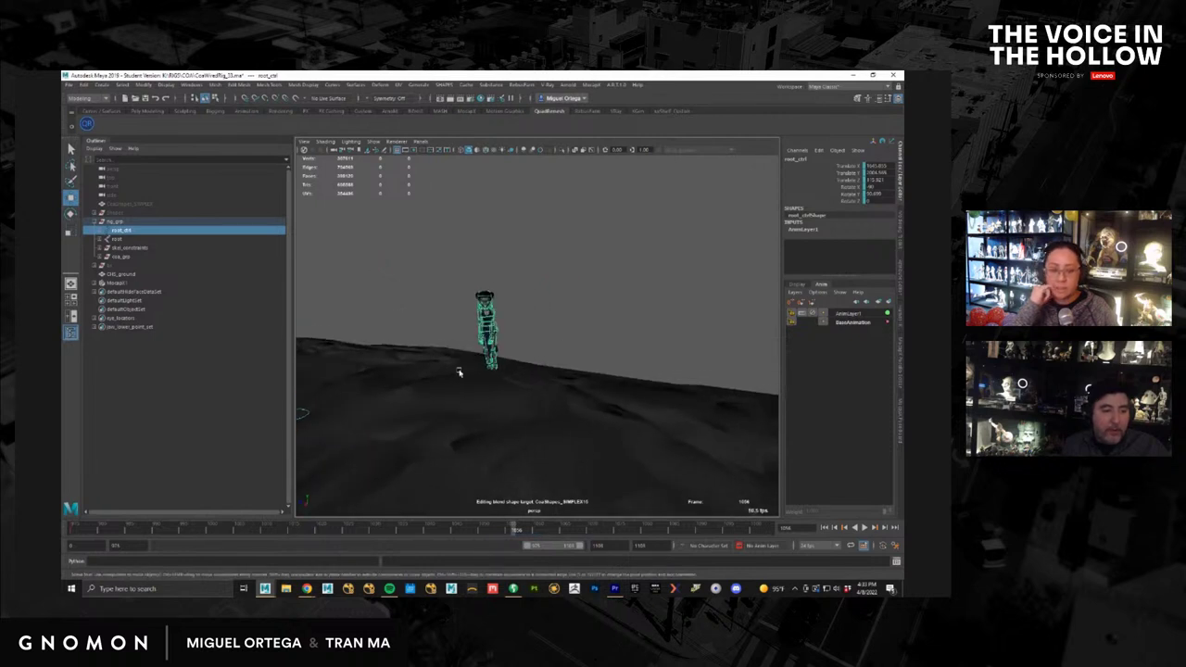
middle_click_drag(366, 390, 462, 375, "alt")
left_click_drag(409, 358, 408, 356)
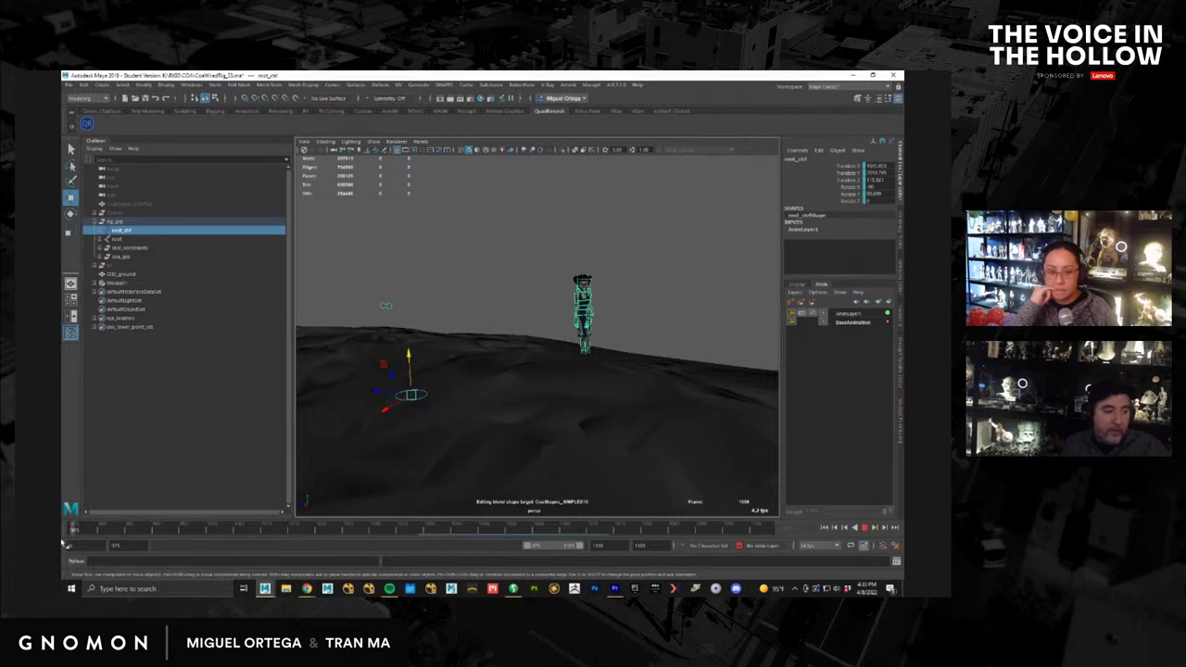
Step: Play the repositioned walk from frame 975 to check it against the terrain
left_click_drag(134, 539, 65, 541)
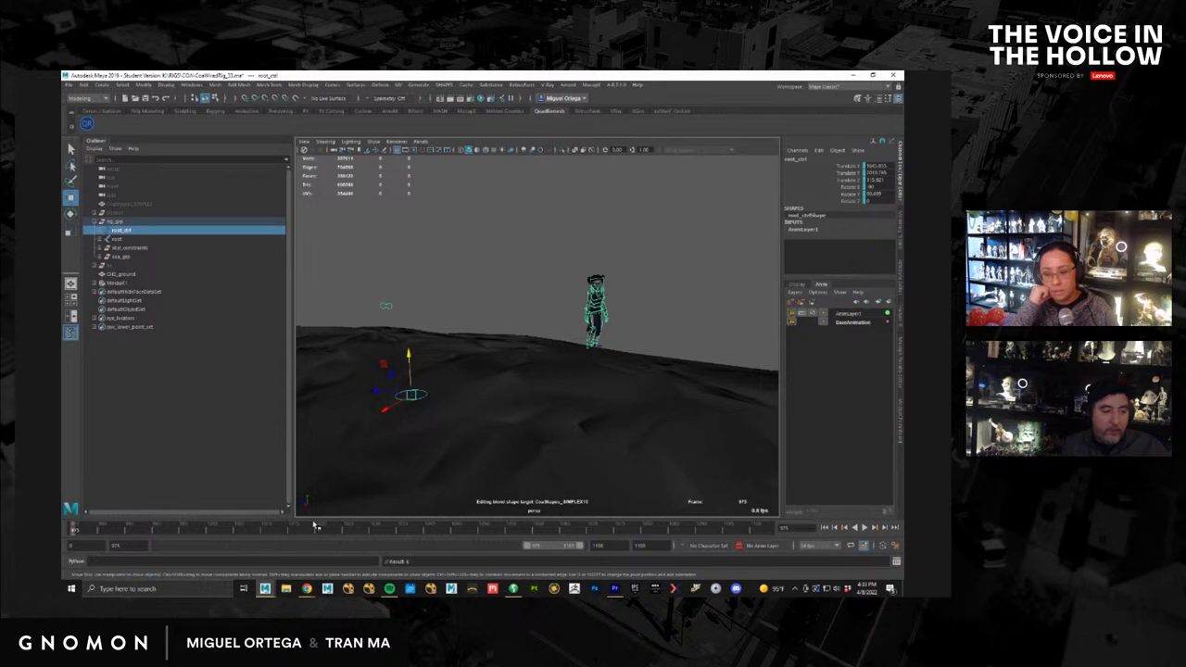
left_click_drag(291, 532, 479, 535)
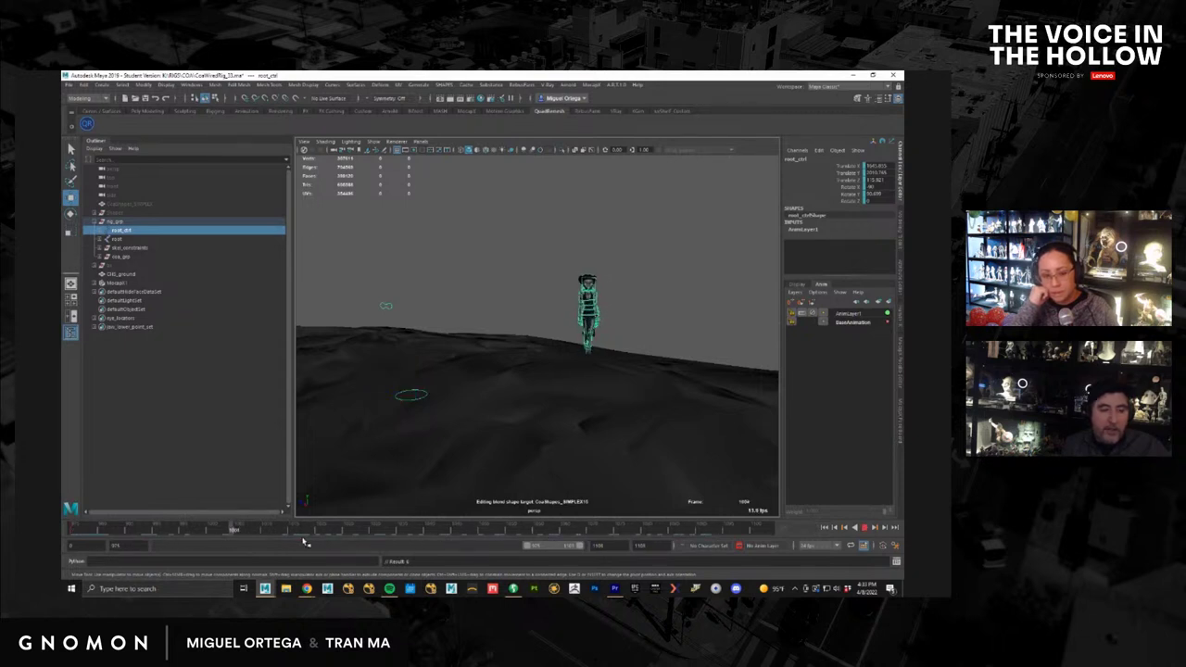
key("alt+v")
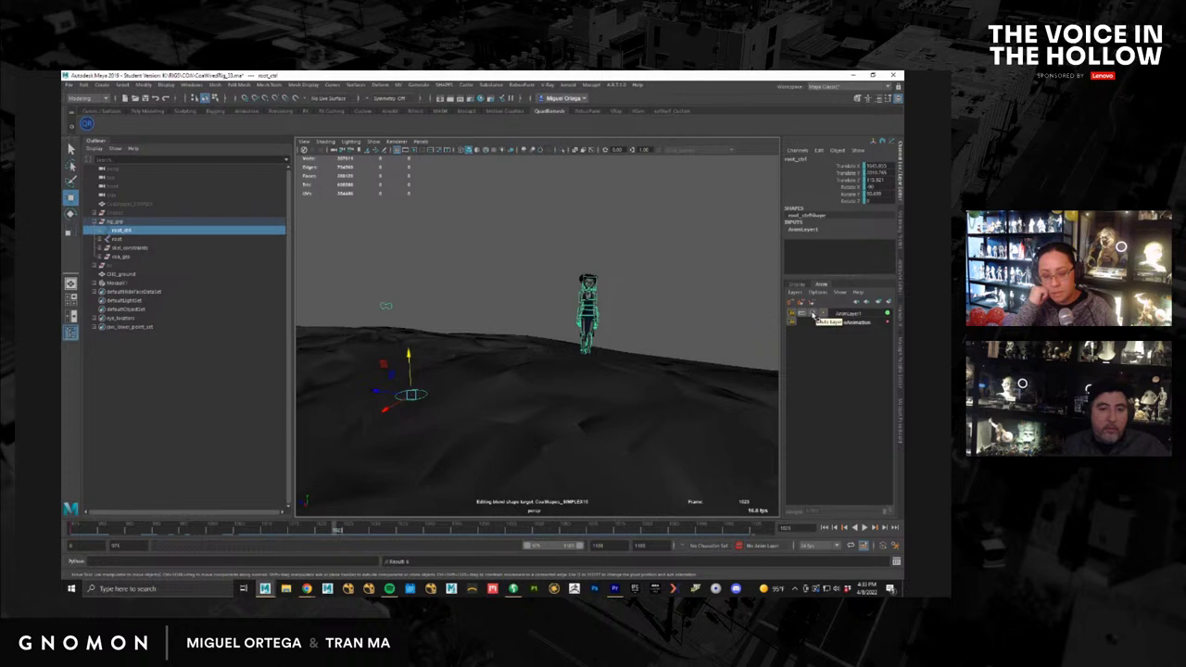
Step: Mute and unmute the root animation layer to compare the character's original and repositioned placement
left_click(813, 316)
right_click_drag(667, 417, 490, 383, "alt")
mouse_move(490, 384)
left_mouse_down("alt")
mouse_move(610, 389)
mouse_move(620, 376)
mouse_move(490, 367)
left_mouse_up("alt")
left_click(814, 315)
right_click_drag(490, 368, 646, 388, "alt")
left_click_drag(646, 388, 600, 386, "alt")
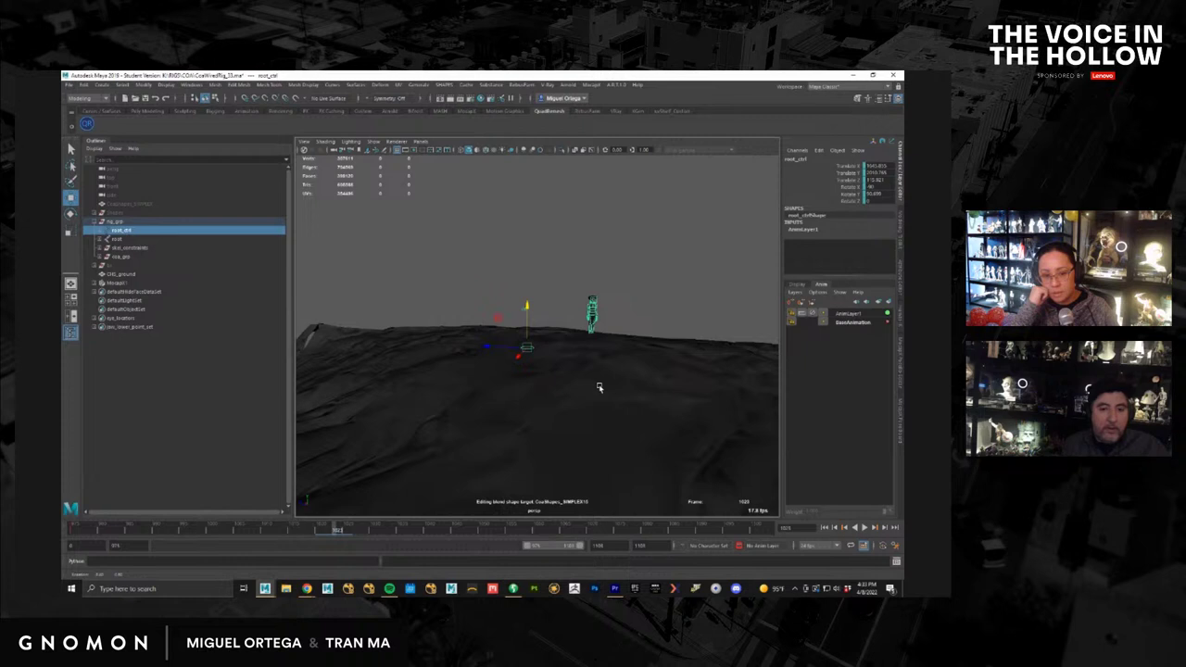
Step: Rename the root animation layer to ROOT_CNTRL and lock it
left_click(845, 316)
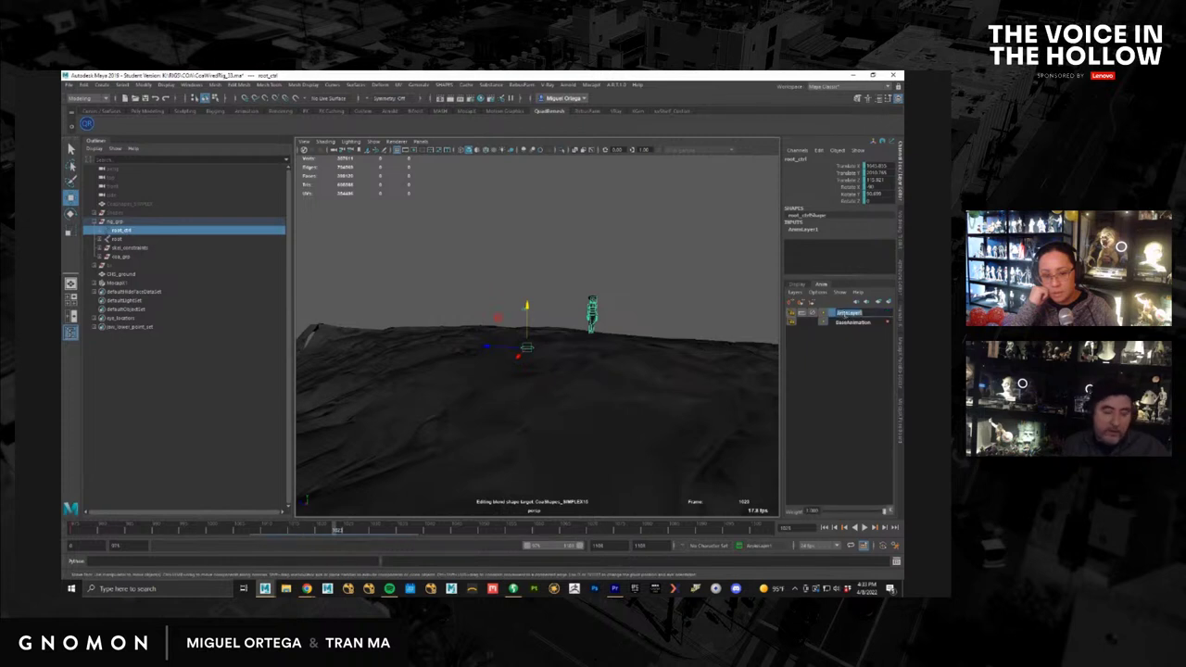
type("ROOT_LAYER")
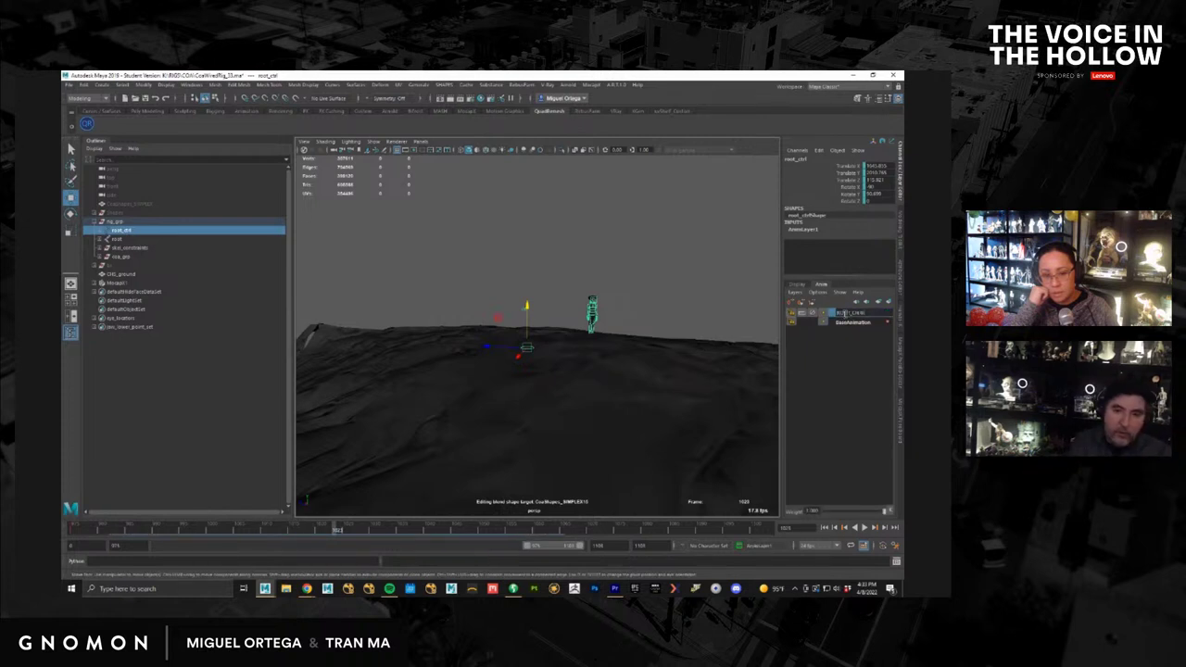
key("Return")
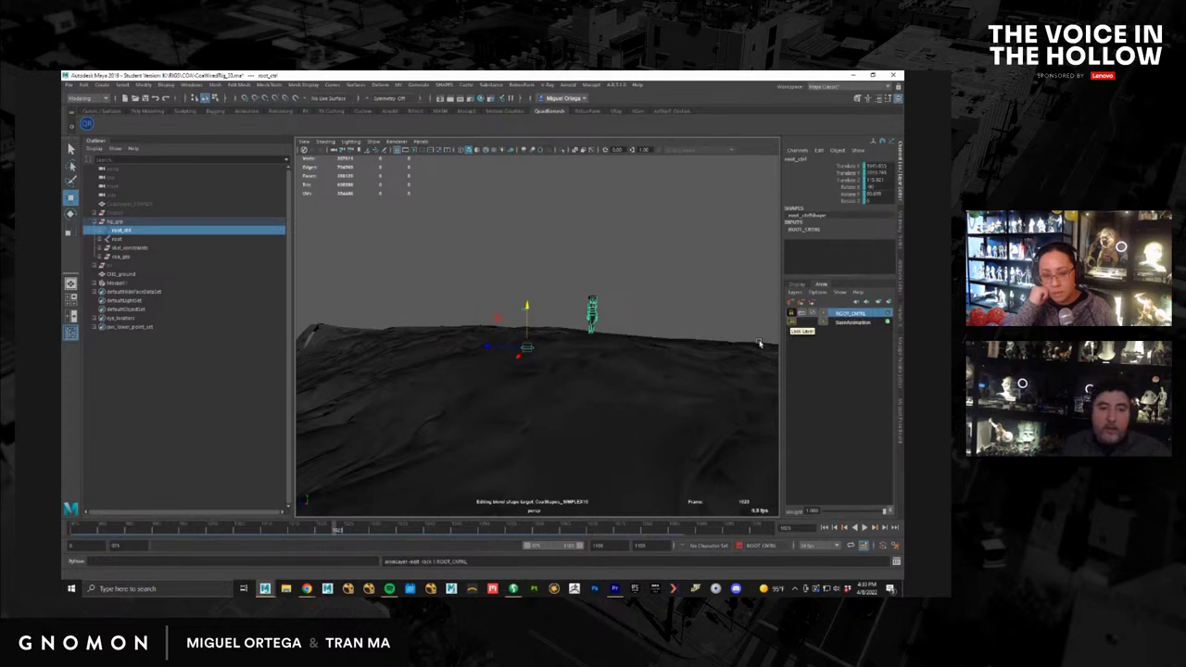
Step: Create a new camera and look through it in the viewport
left_click(488, 287)
left_click_drag(634, 311, 661, 303, "alt")
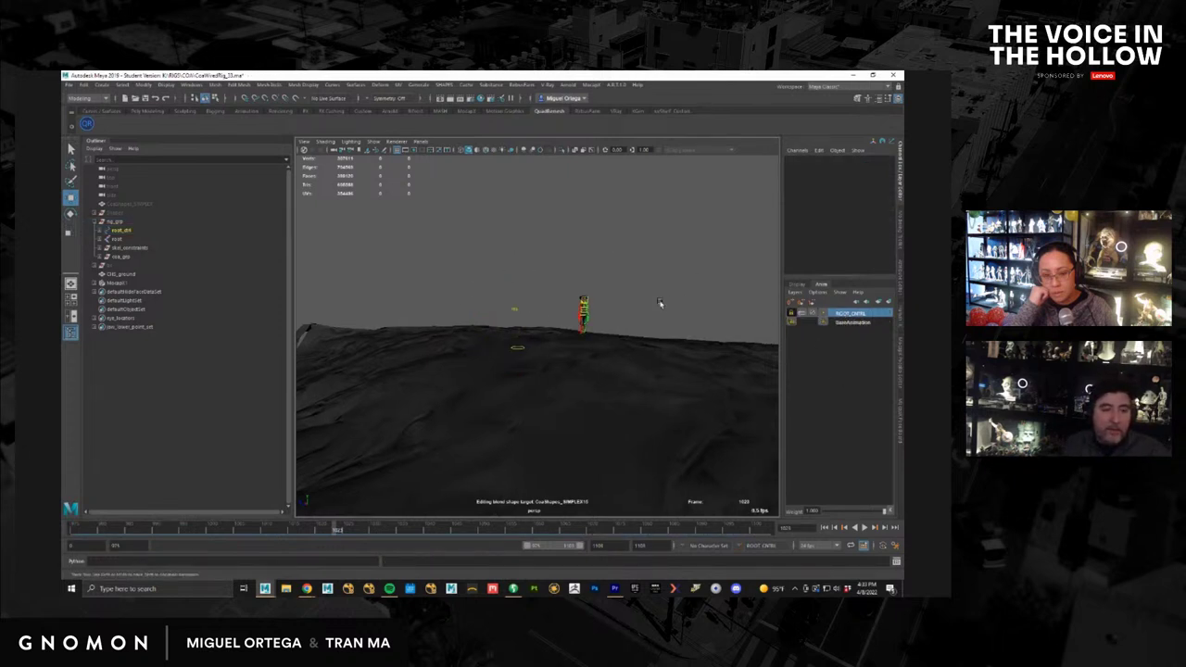
middle_click_drag(660, 303, 583, 294, "alt")
right_click_drag(583, 293, 683, 290, "alt")
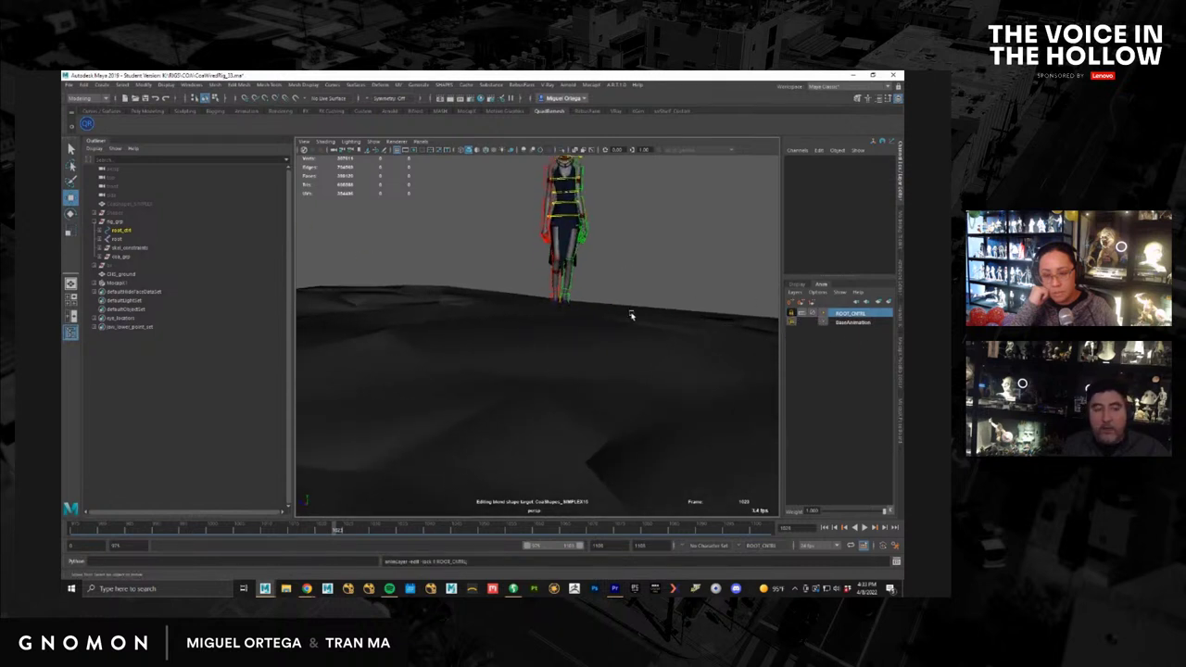
right_click_drag(632, 315, 599, 302, "alt")
middle_click_drag(599, 295, 594, 324, "alt")
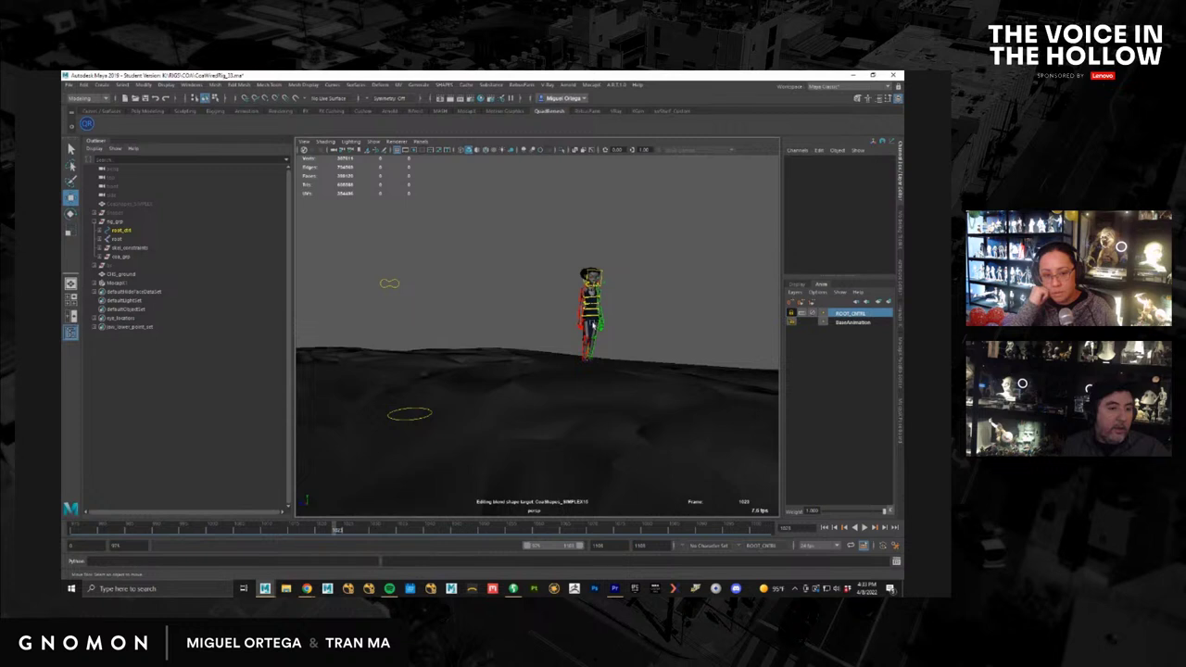
right_click_drag(594, 324, 564, 307, "alt")
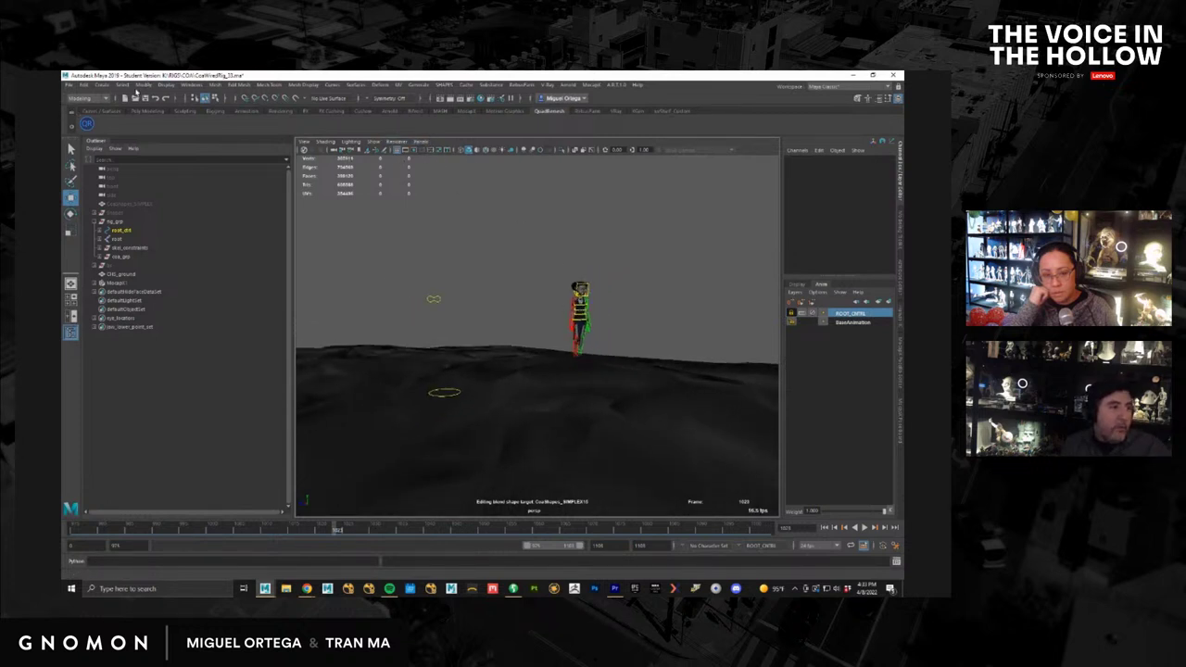
left_click(109, 87)
mouse_move(124, 86)
mouse_move(139, 142)
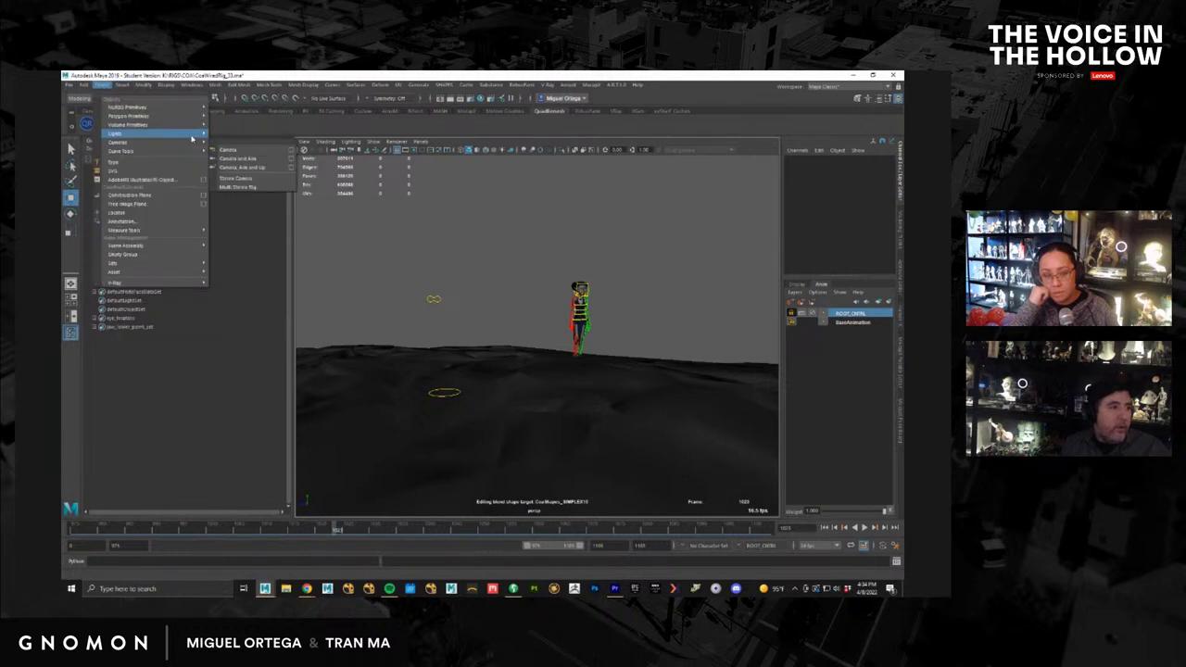
left_click(229, 150)
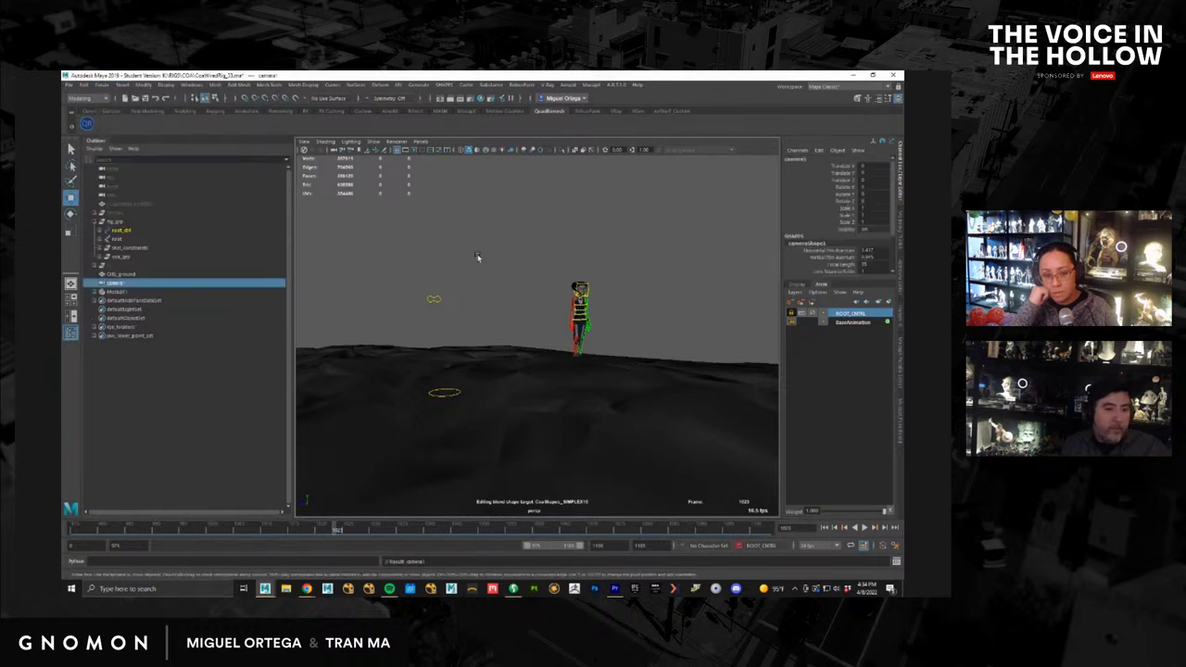
left_click(421, 142)
left_click(454, 178)
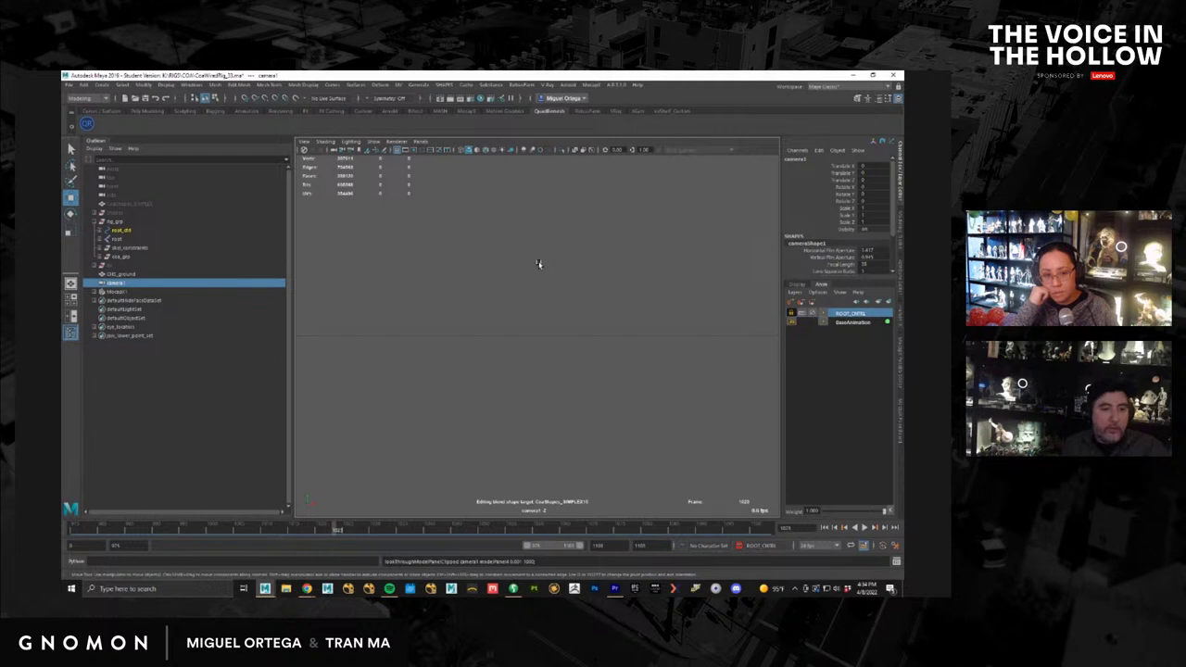
Step: Aim camera1 at the character on the terrain and turn on its resolution gate
key("a")
left_click_drag(553, 288, 484, 332, "alt")
right_click_drag(483, 332, 554, 320, "alt")
left_click_drag(555, 321, 557, 294, "alt")
middle_click_drag(524, 192, 522, 299, "alt")
right_click_drag(521, 299, 570, 295, "alt")
middle_click_drag(503, 288, 527, 348, "alt")
right_click_drag(527, 348, 675, 357, "alt")
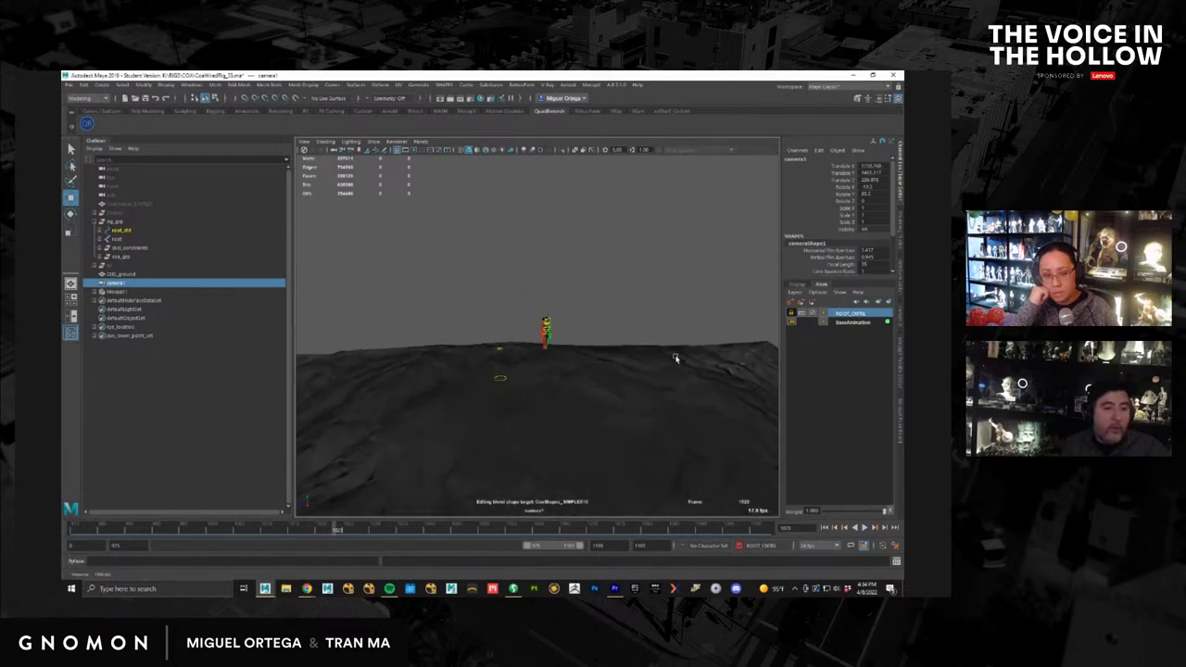
left_click(305, 142)
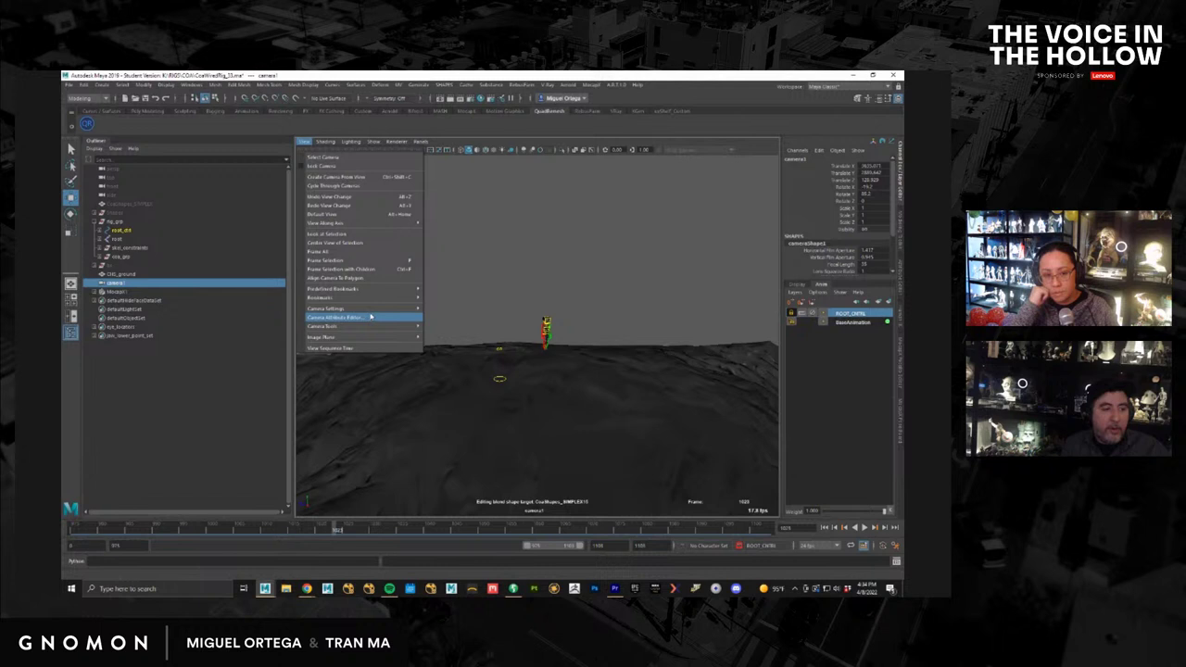
mouse_move(369, 312)
left_click(468, 363)
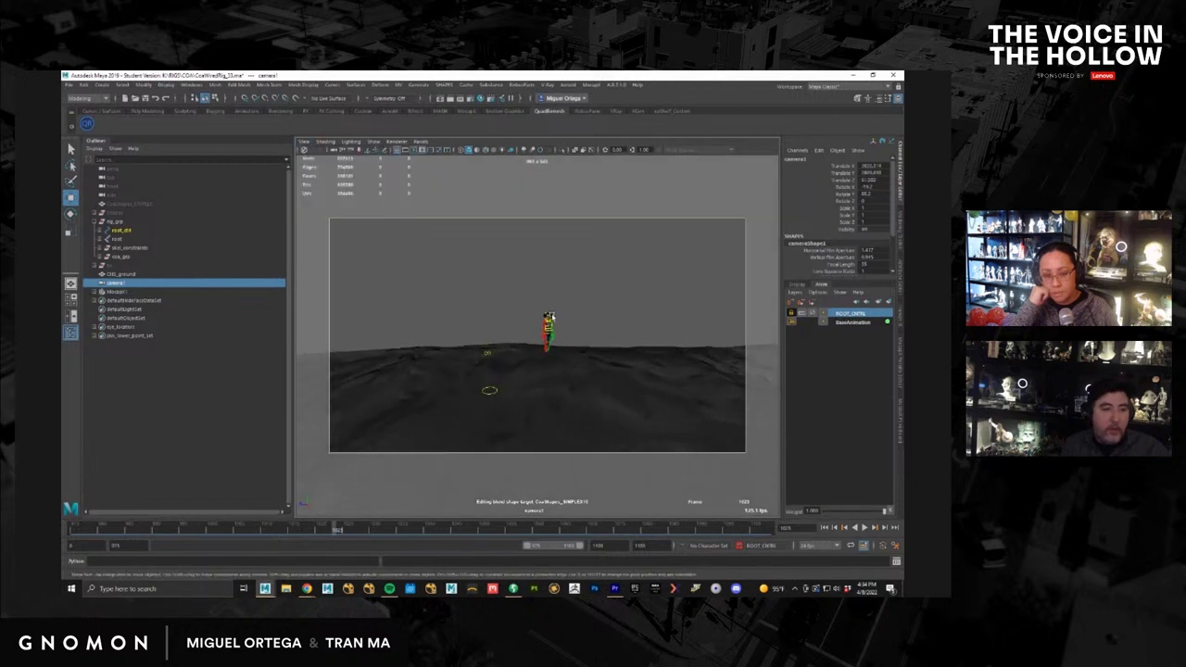
Step: Frame the full-length character closer in camera1 from a lower angle, with a strip of ground under the feet
left_click(553, 317)
key("f")
right_click_drag(574, 332, 499, 340, "alt")
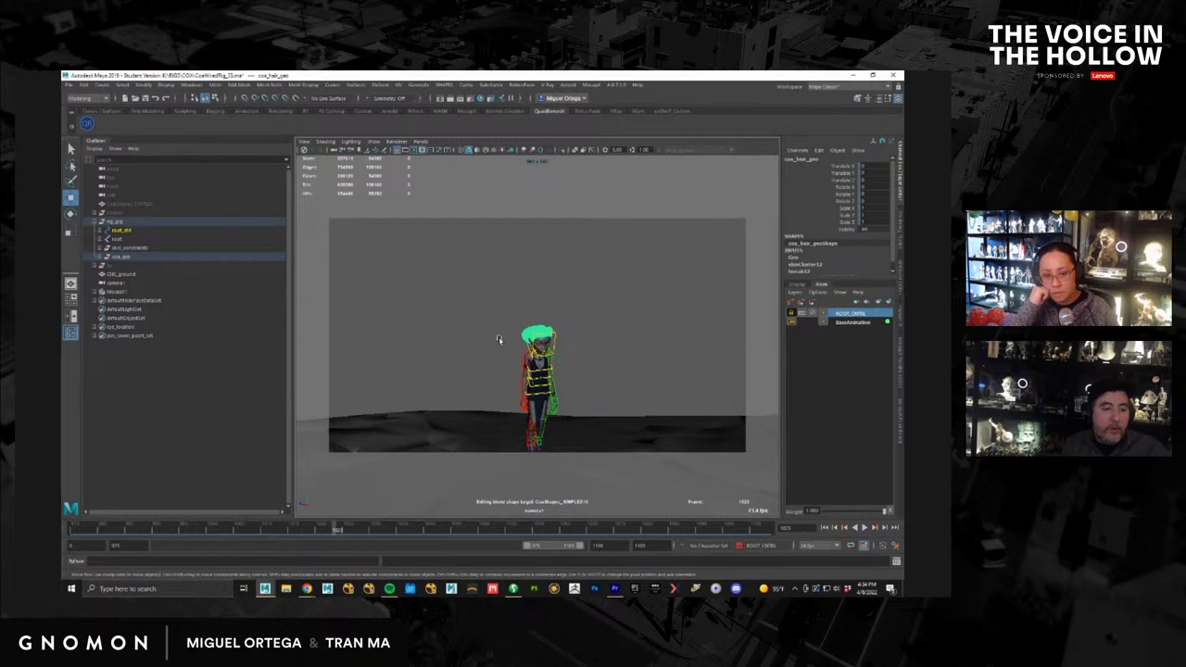
middle_click_drag(571, 361, 532, 291, "alt")
left_click_drag(525, 346, 546, 313, "alt")
middle_click_drag(548, 314, 560, 341, "alt")
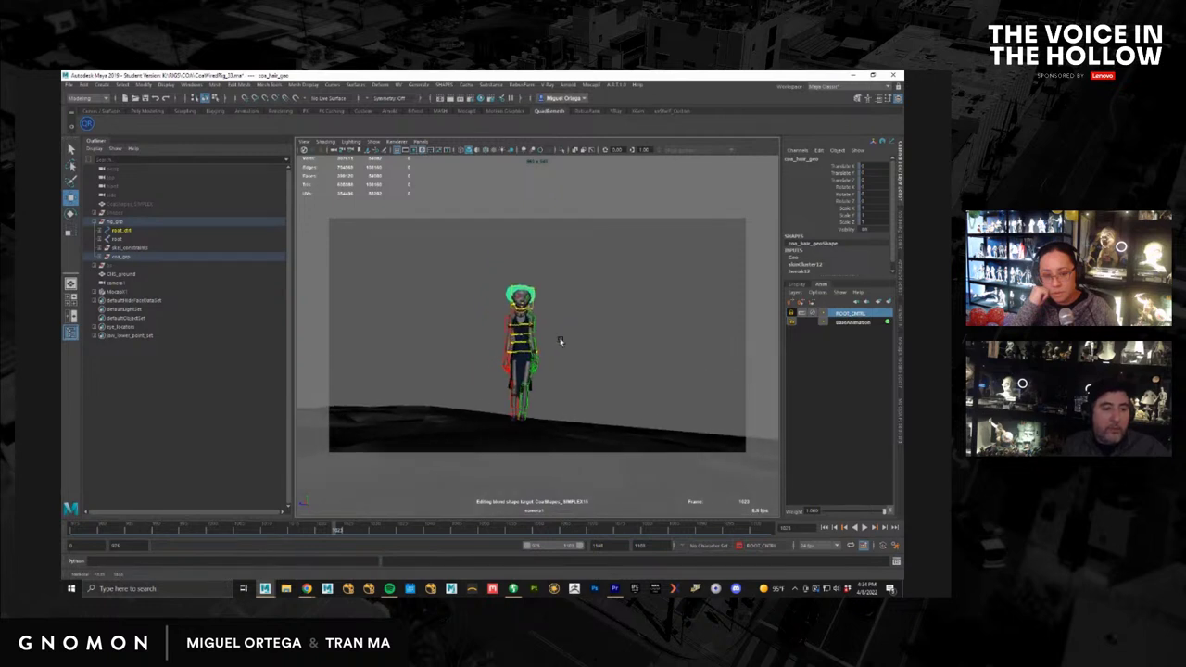
left_click_drag(559, 341, 554, 348, "alt")
left_click(577, 344)
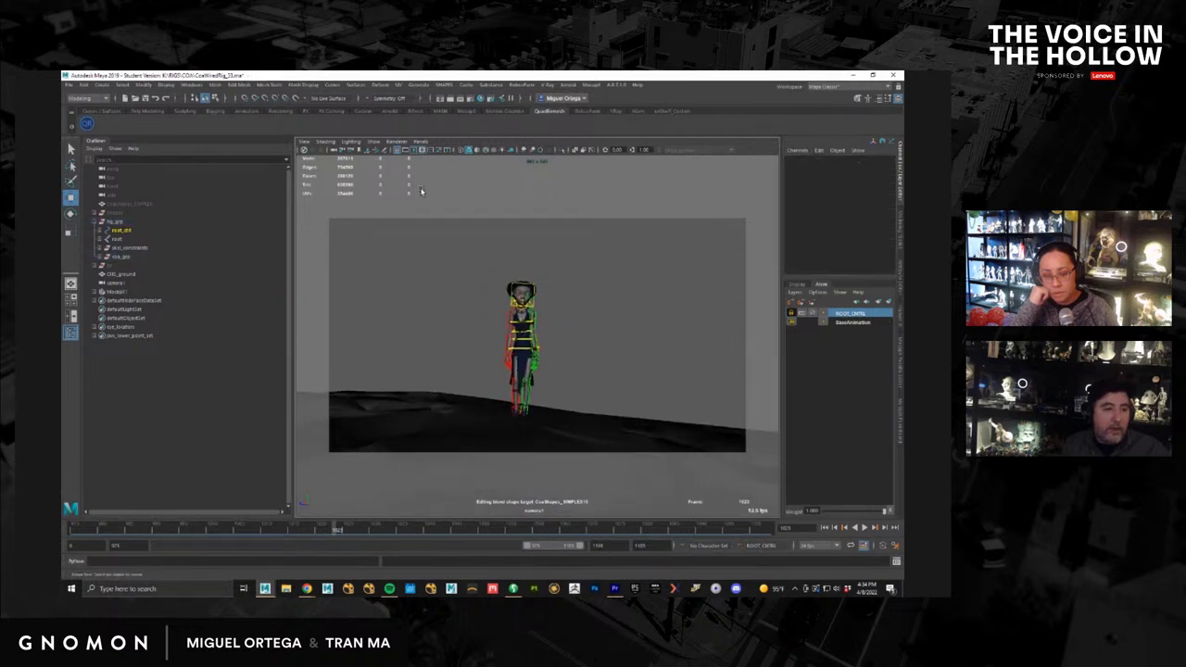
Step: Hide the NURBS curves in the viewport and refine camera1's framing of the character on the slope
left_click(374, 143)
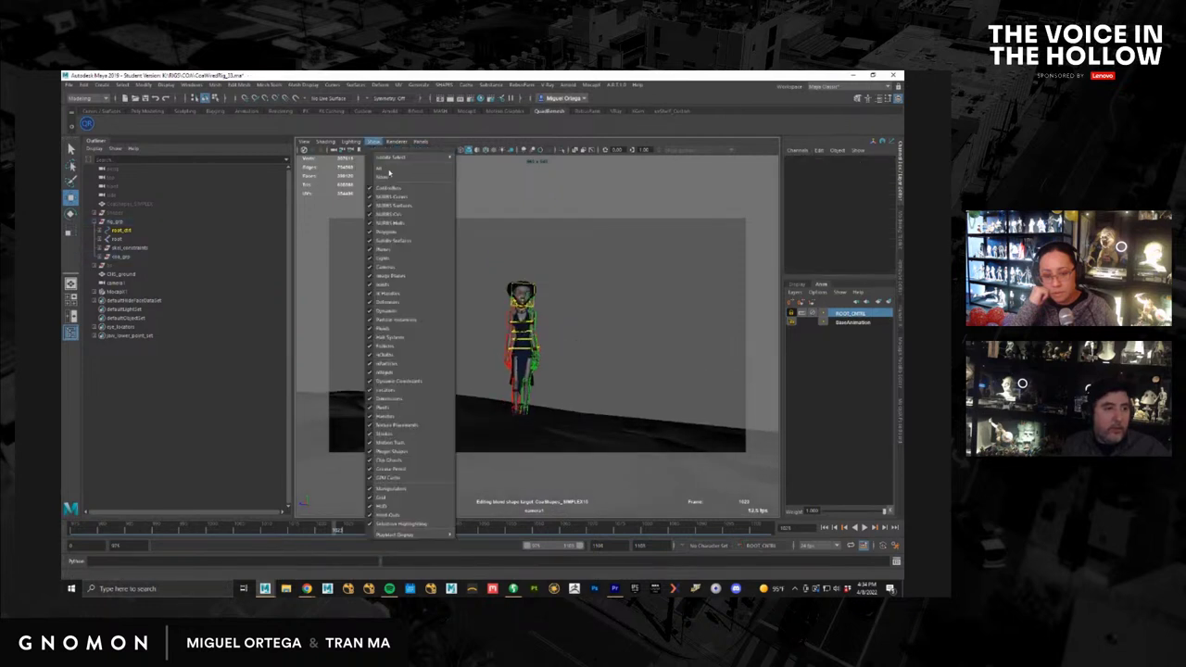
left_click(404, 197)
middle_click_drag(566, 335, 580, 318, "alt")
left_click_drag(580, 317, 569, 326, "alt")
middle_click_drag(569, 325, 574, 326, "alt")
left_click_drag(574, 327, 567, 324, "alt")
Step: Select camera1 and key its position at the start of the shot
left_click(310, 144)
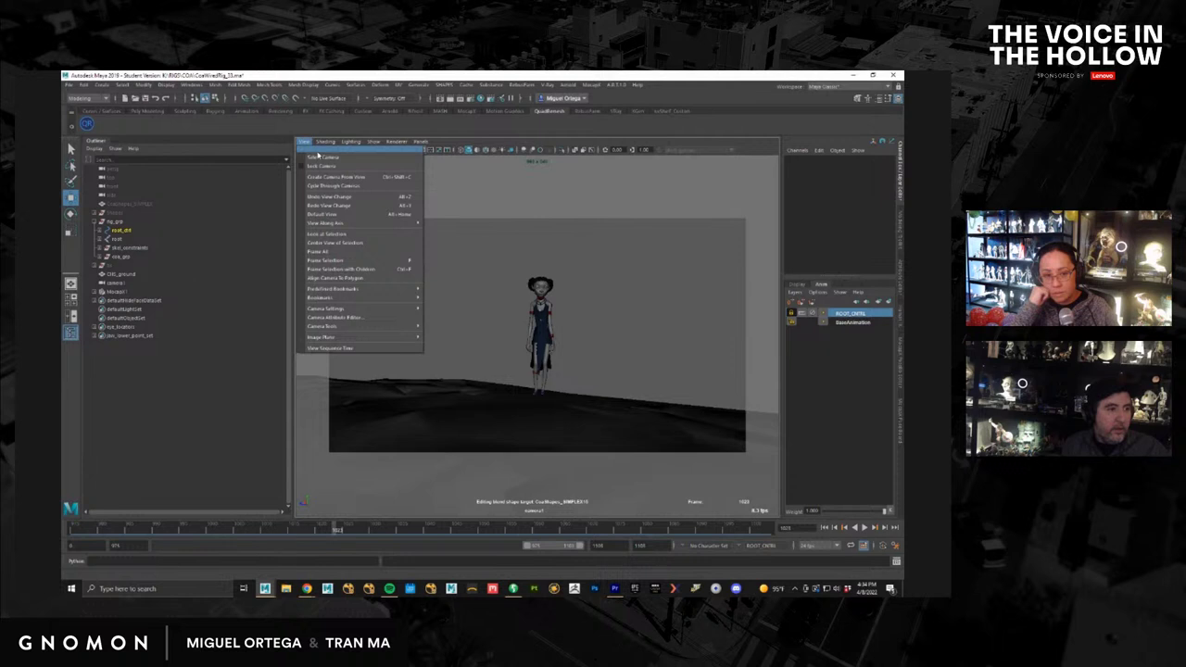
left_click(321, 153)
left_click_drag(113, 530, 205, 538)
key("s")
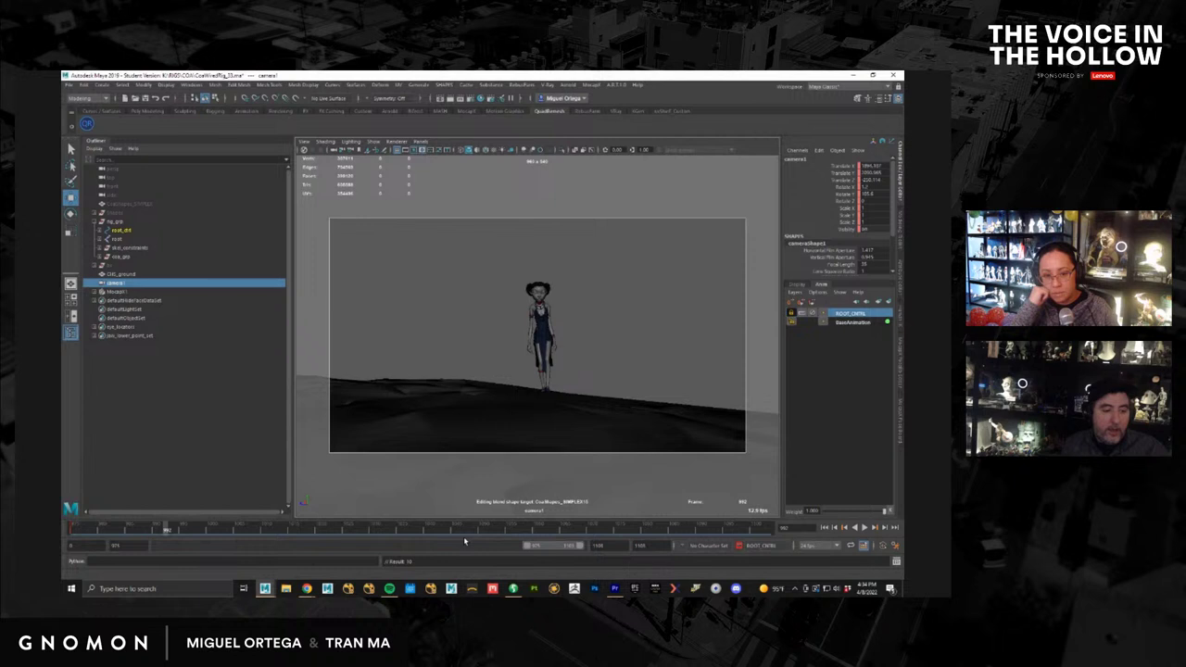
Step: At the end of the shot, move camera1 slightly back from the character and key it
left_click_drag(482, 532, 785, 532)
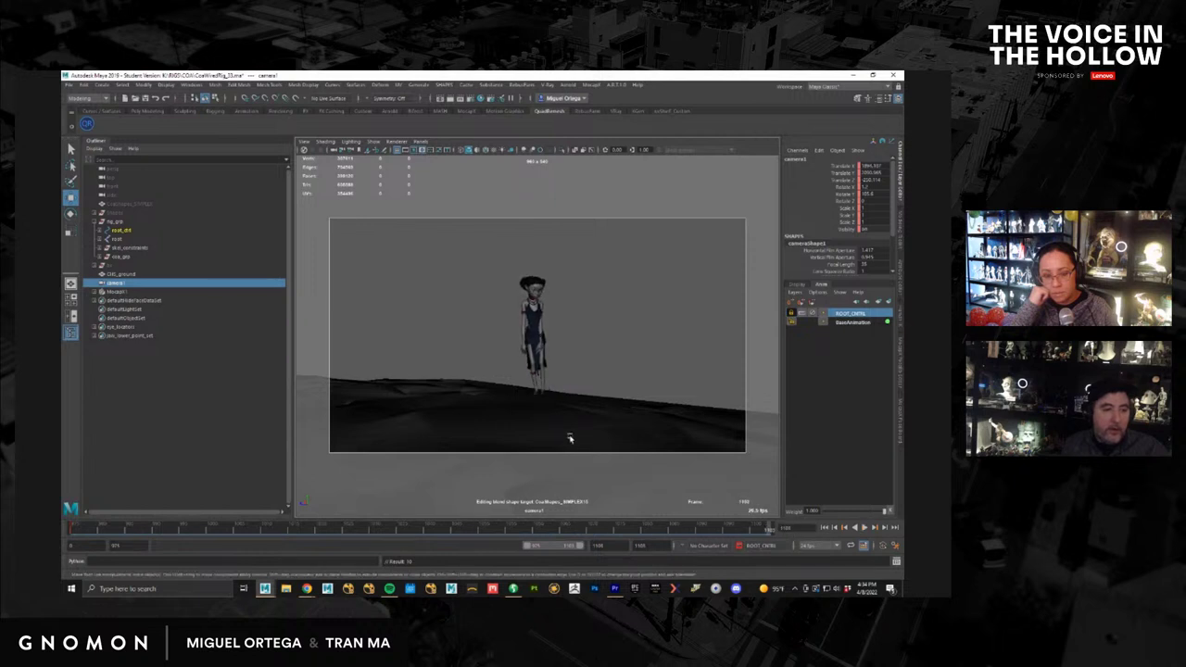
left_click_drag(569, 436, 558, 435, "alt")
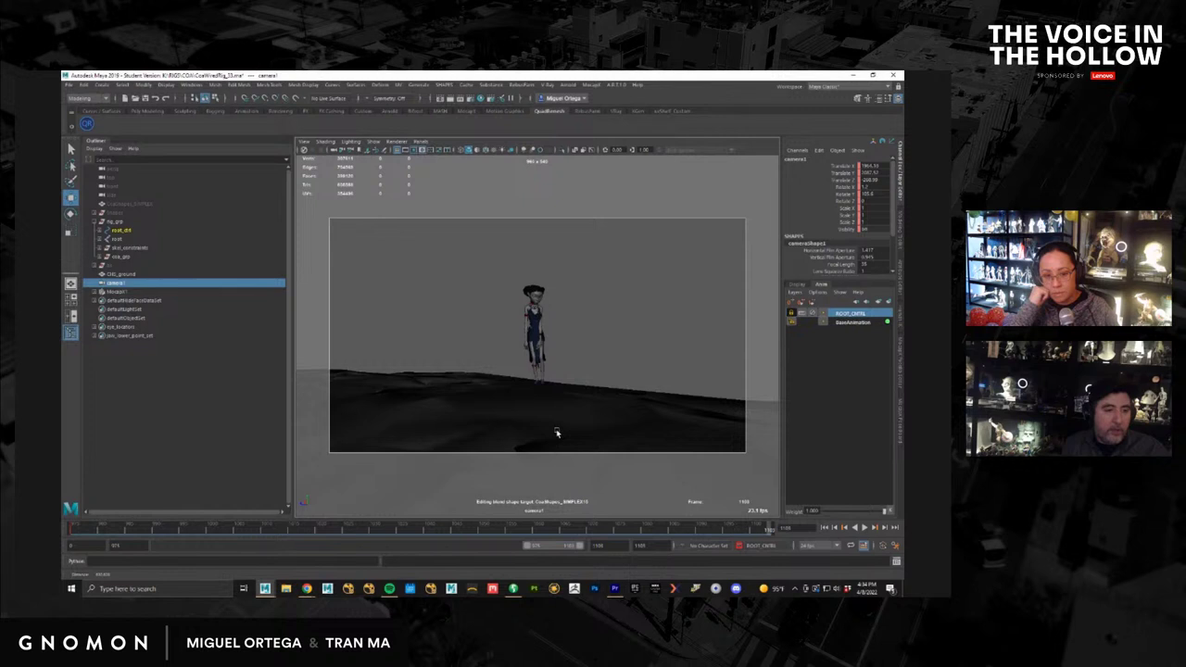
right_click_drag(557, 432, 556, 431, "alt")
key("s")
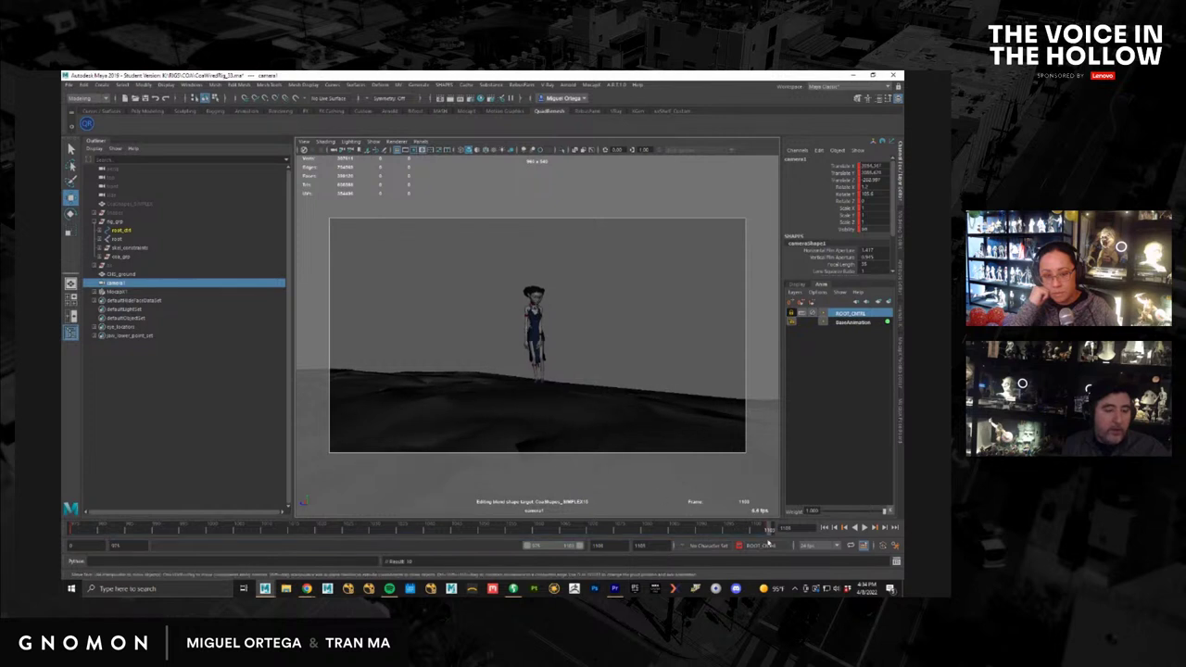
Step: Play the animated camera move from the first frame to review the shot
left_click_drag(732, 534, 643, 541)
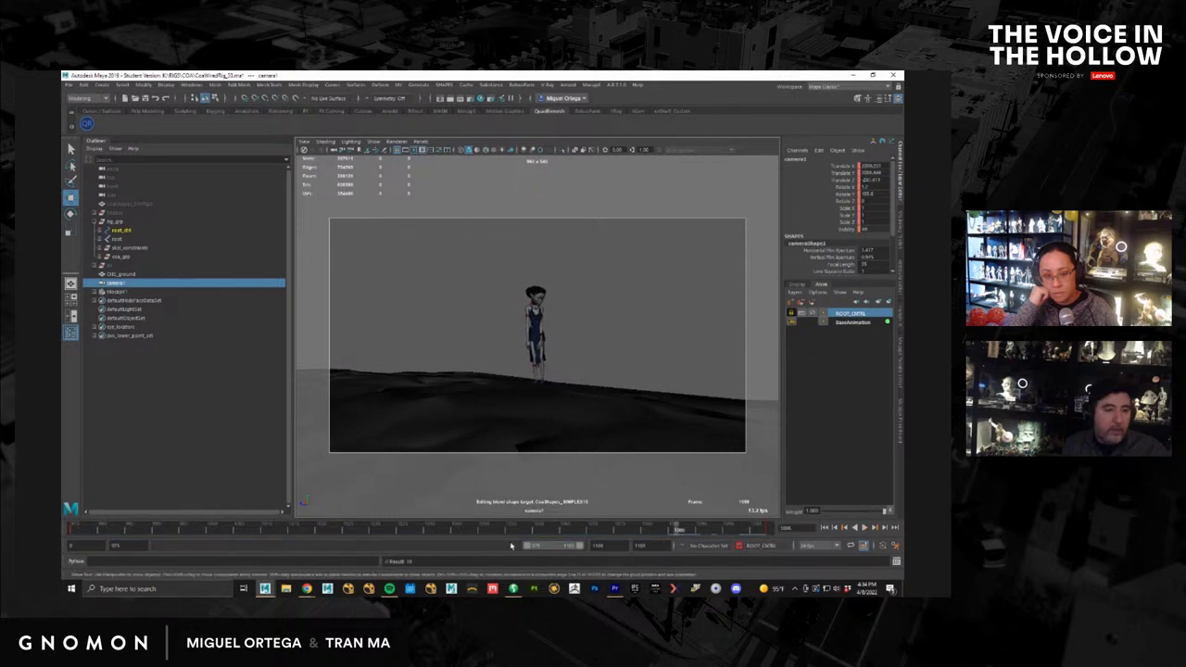
left_click_drag(507, 533, 62, 530)
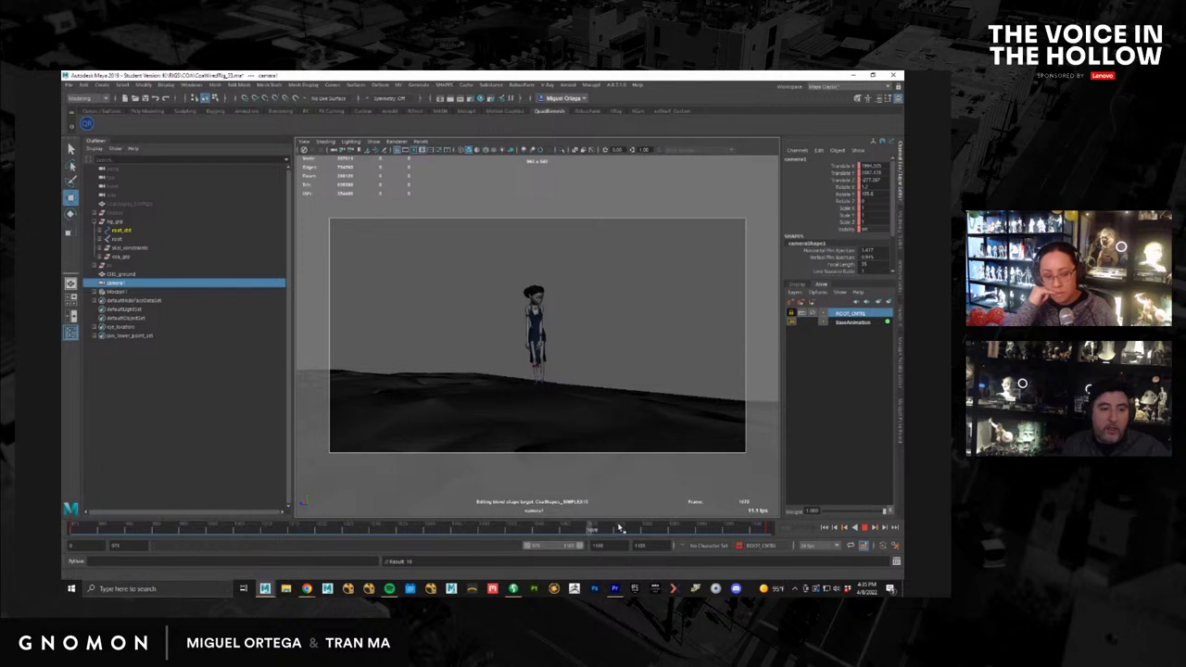
left_click_drag(791, 528, 857, 552)
Step: Open the Graph Editor for camera1 and frame its Translate X curve for inspection
left_click(191, 84)
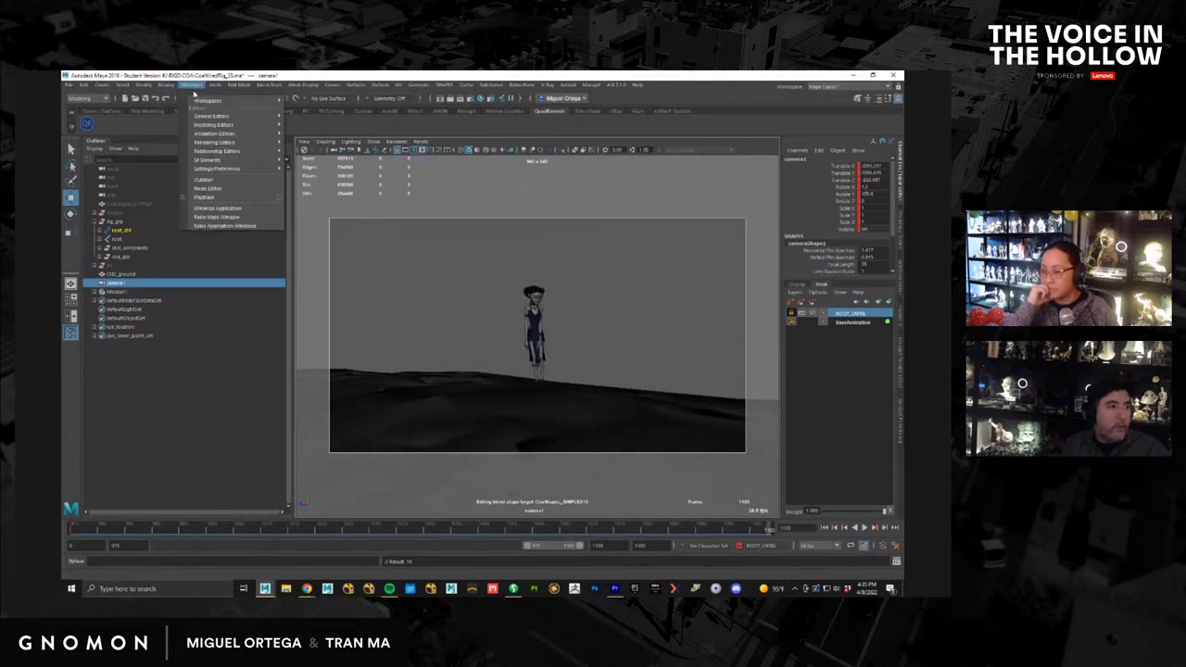
mouse_move(237, 134)
left_click(310, 141)
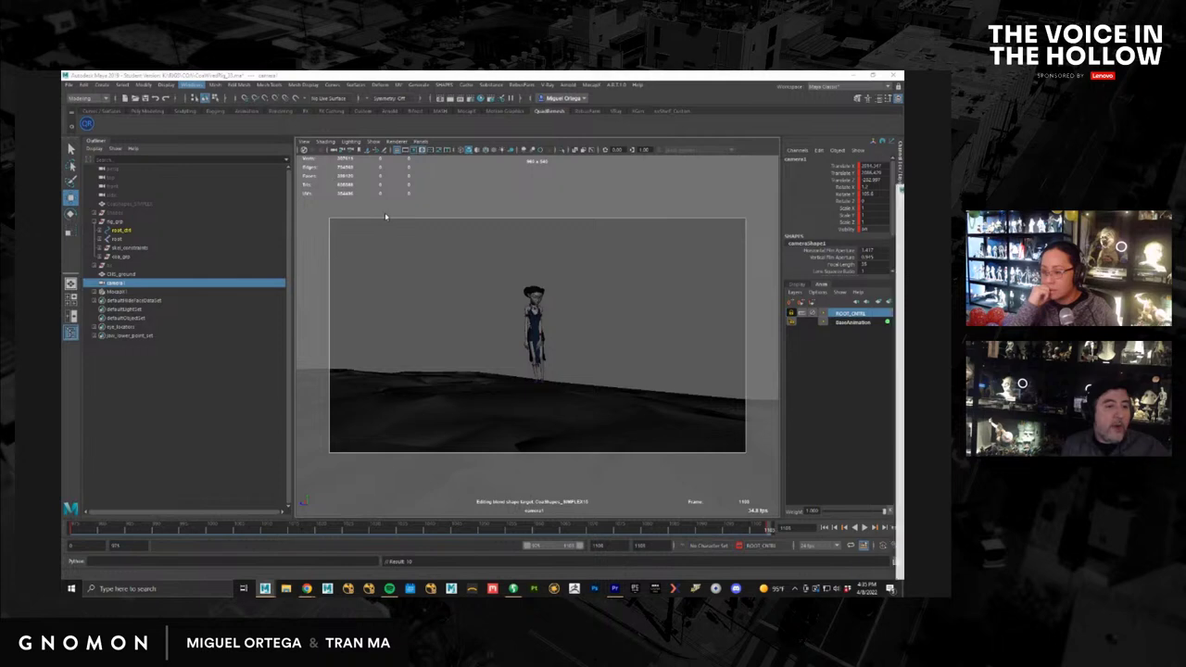
left_click_drag(900, 188, 247, 145)
scroll(373, 314, "down", 3)
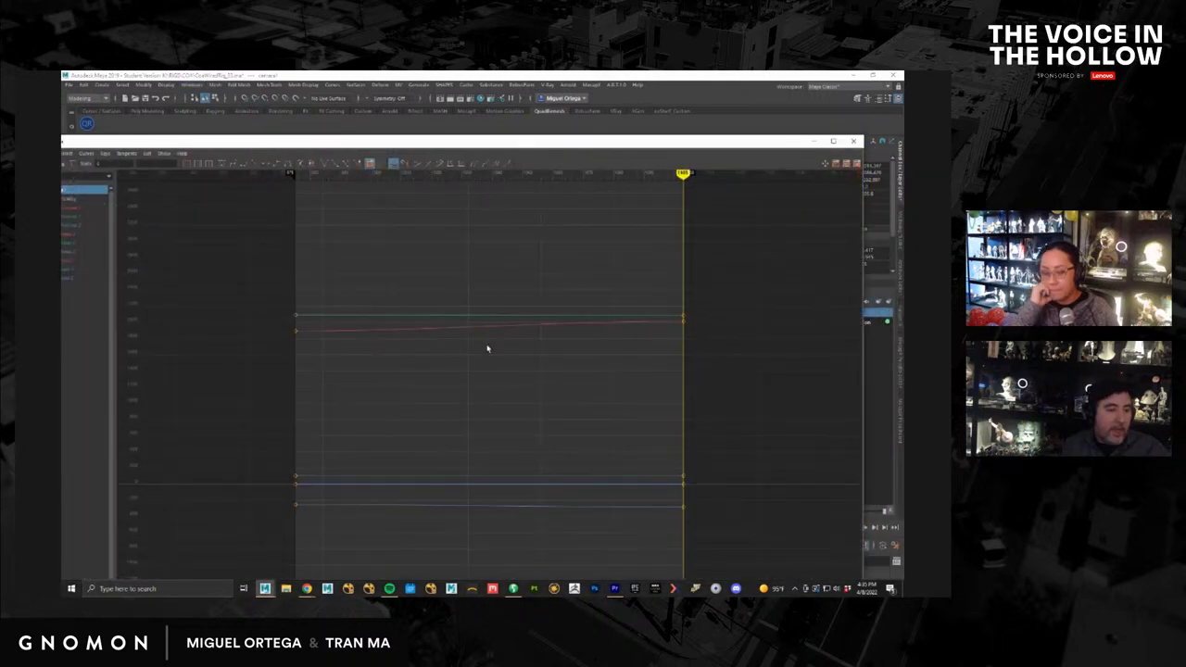
left_click(71, 211)
key("f")
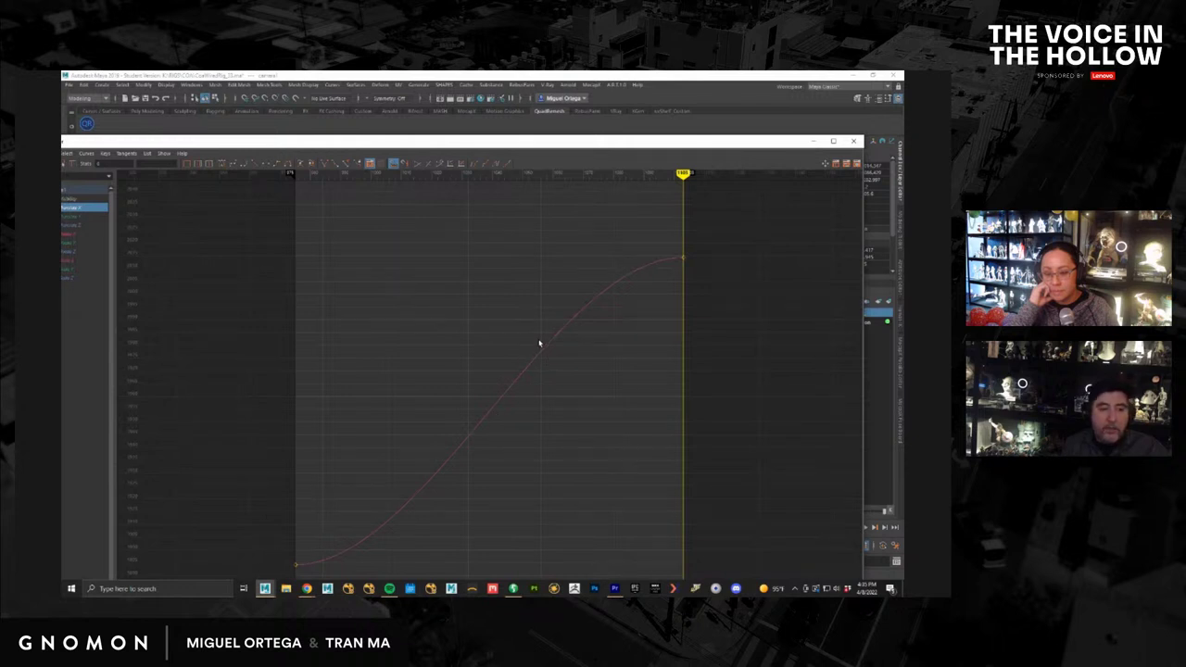
Step: Set linear tangents on all of camera1's translate, rotate and scale keys, and play the shot from the start
left_click_drag(458, 145, 497, 141)
left_click(105, 274, "shift")
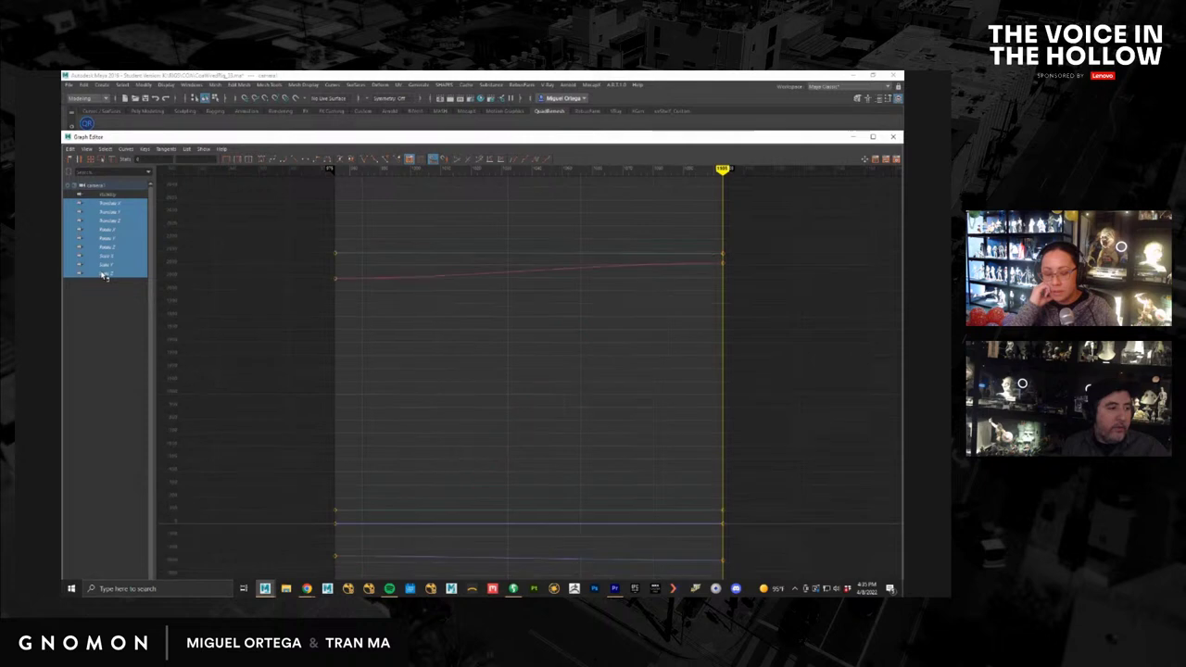
scroll(469, 421, "down", 3)
left_click_drag(342, 543, 765, 267)
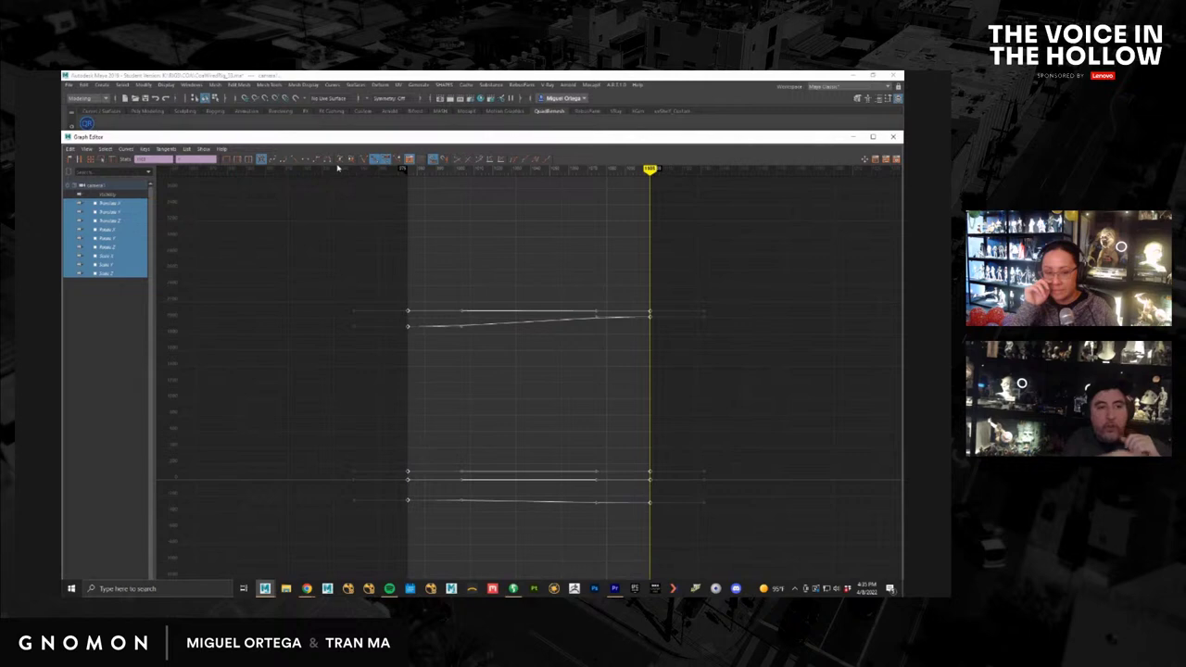
left_click(295, 160)
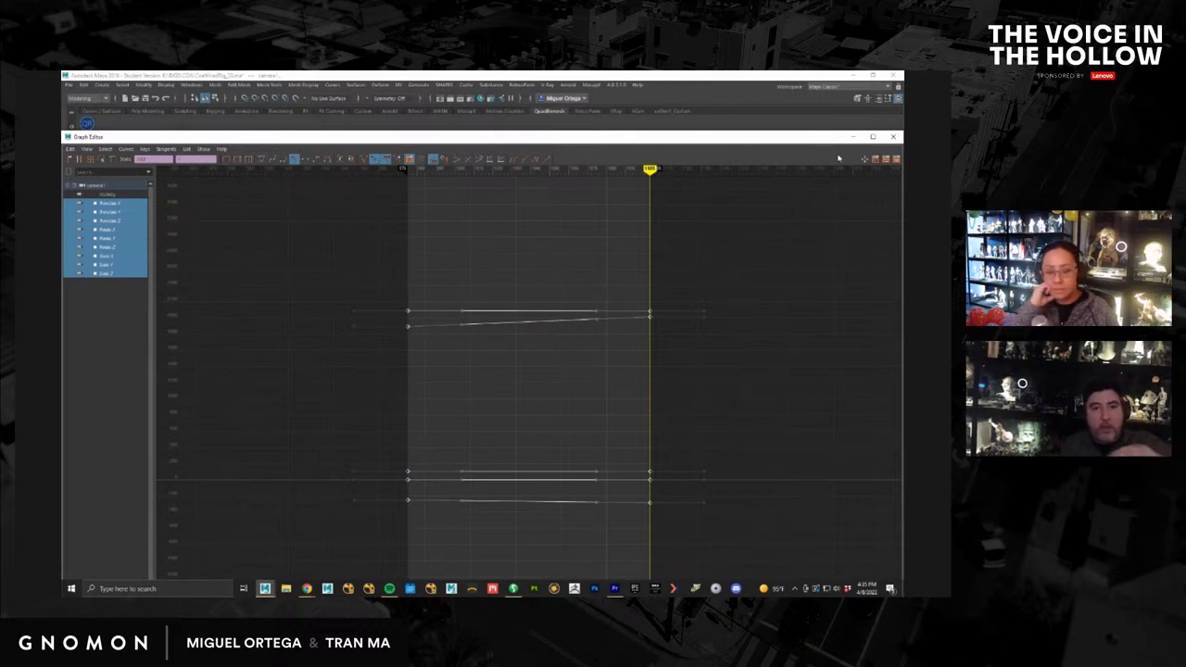
left_click(893, 137)
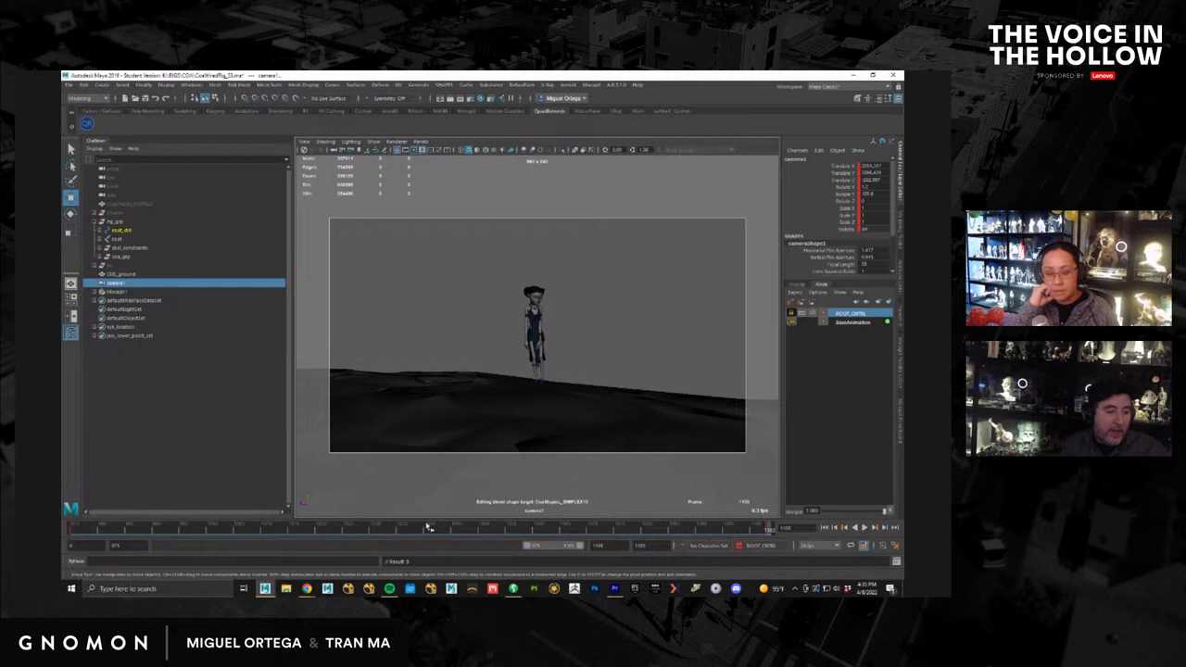
left_click_drag(427, 528, 62, 537)
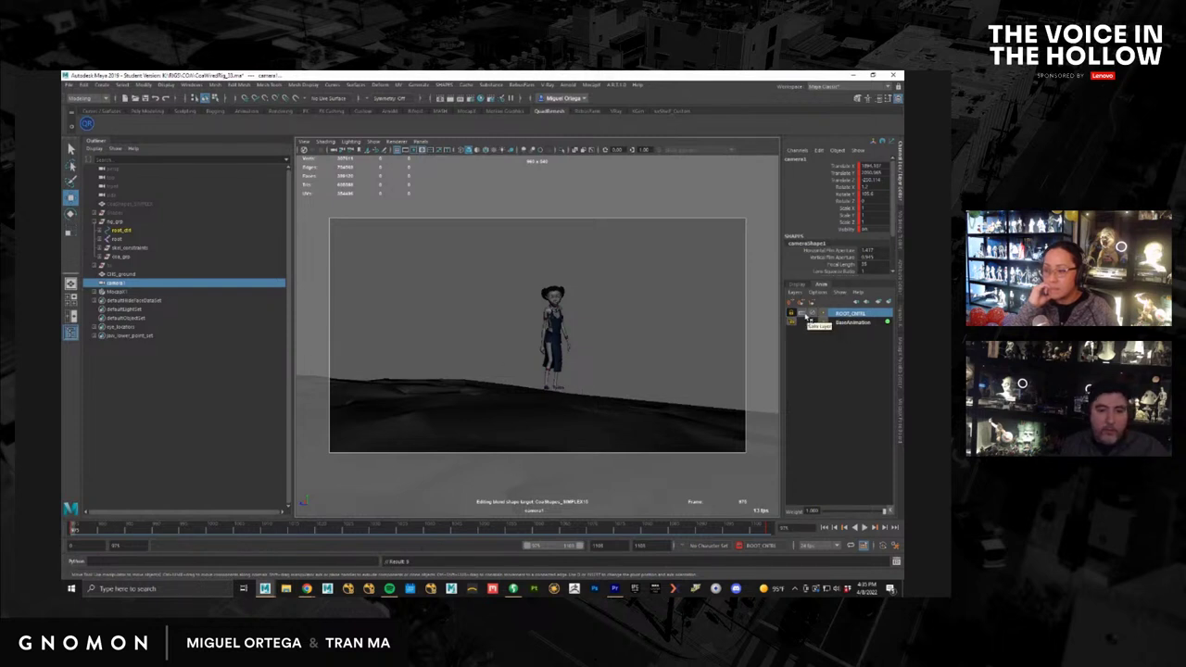
Step: Unlock the ROOT_CNTRL animation layer
right_click(848, 316)
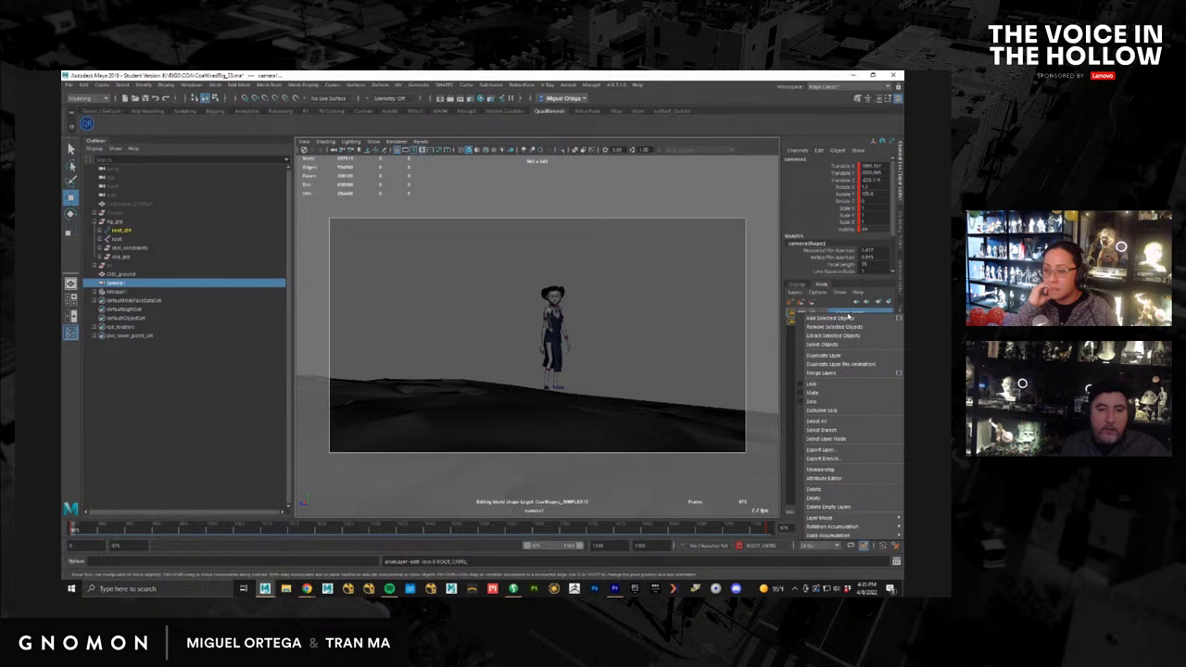
left_click(718, 368)
Step: Show the NURBS curves in the viewport again and select root_ctrl at the first frame
right_click_drag(601, 375, 488, 358, "alt")
middle_click_drag(474, 355, 522, 363, "alt")
right_click_drag(522, 362, 386, 337, "alt")
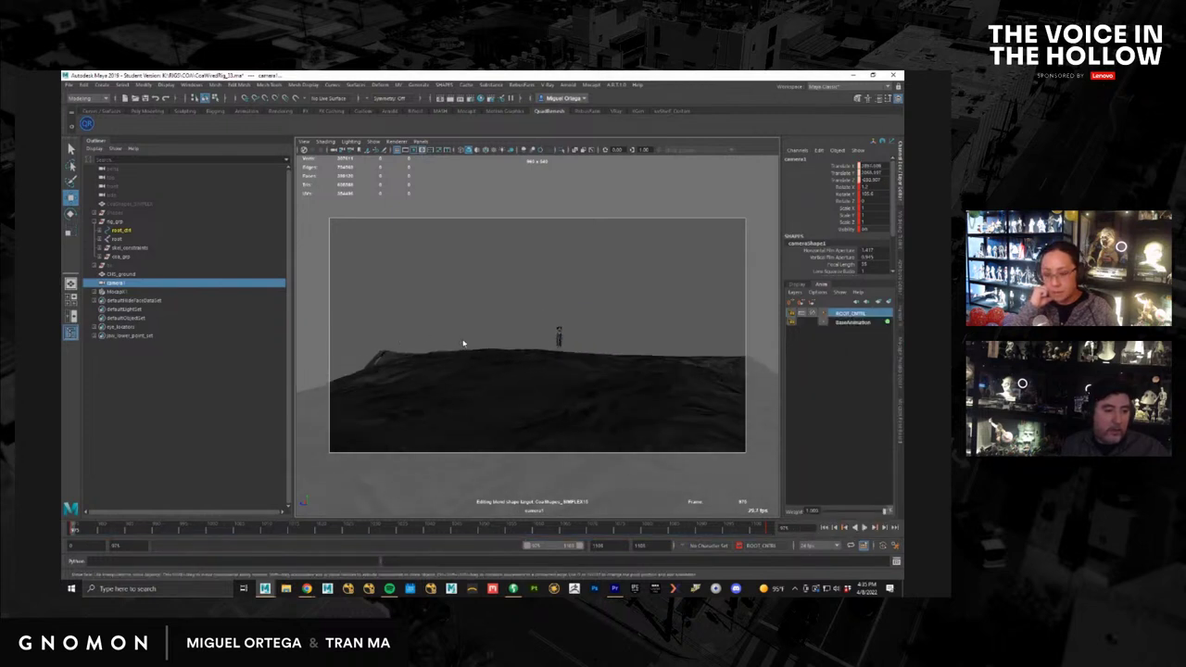
right_click_drag(463, 344, 427, 340)
mouse_move(609, 339)
left_mouse_down("alt")
mouse_move(751, 359)
mouse_move(736, 362)
left_mouse_up("alt")
mouse_move(491, 320)
left_mouse_down("alt")
mouse_move(479, 365)
mouse_move(471, 267)
left_mouse_up("alt")
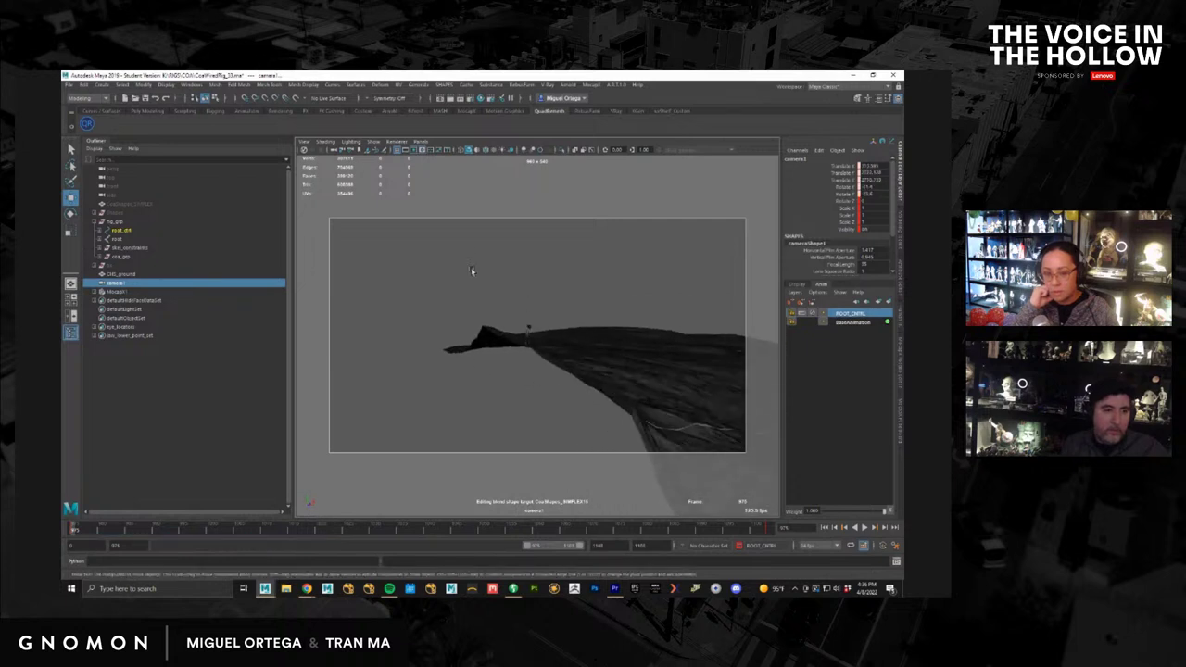
left_click(375, 142)
left_click(405, 197)
left_click_drag(630, 324, 601, 389, "alt")
left_click(534, 398)
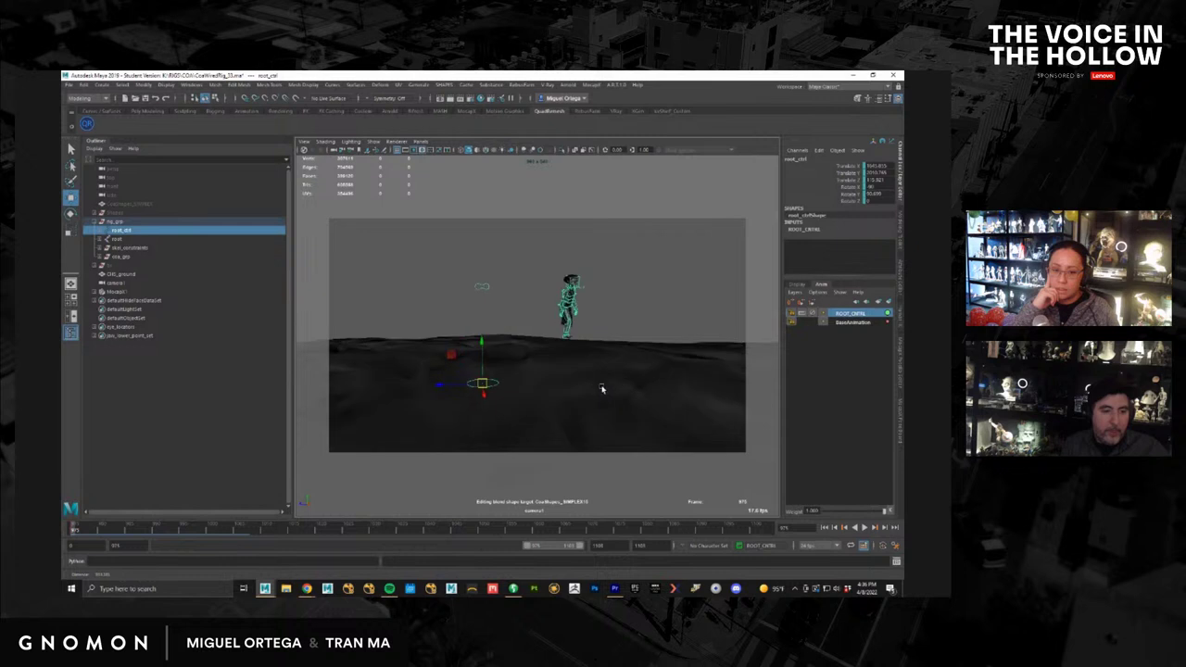
left_click_drag(516, 532, 62, 542)
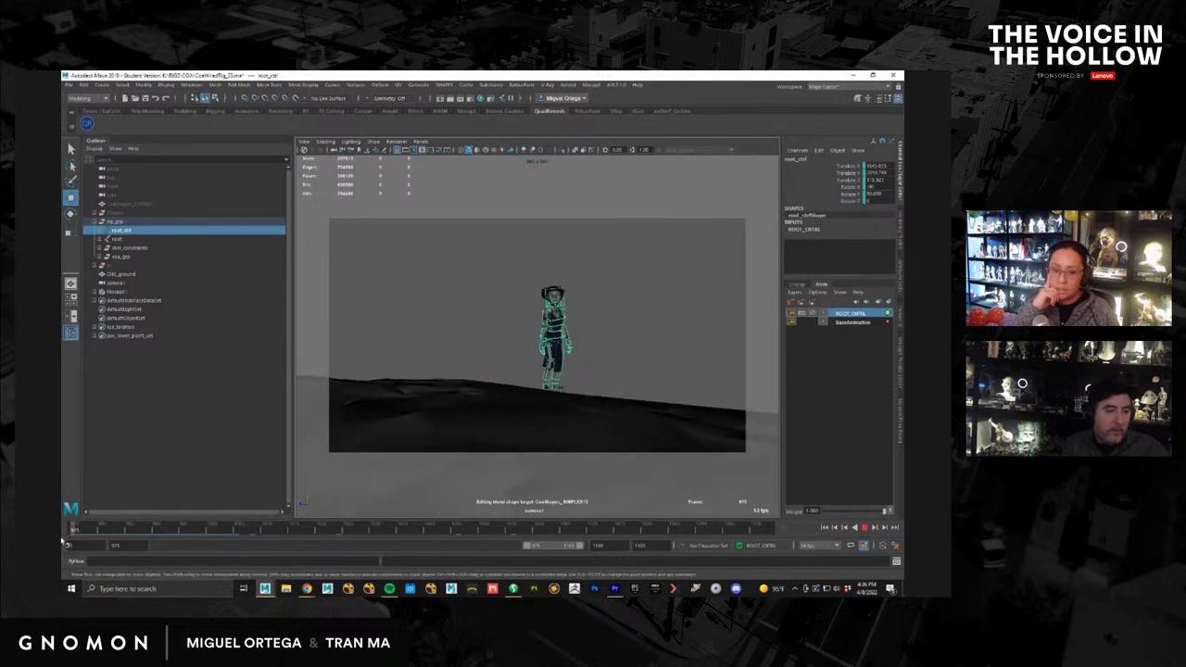
Step: Lower root_ctrl in Translate Y at the first frame until the character's feet meet the terrain, and check the contact at the last frame
left_click(855, 174)
middle_click_drag(606, 291, 551, 308)
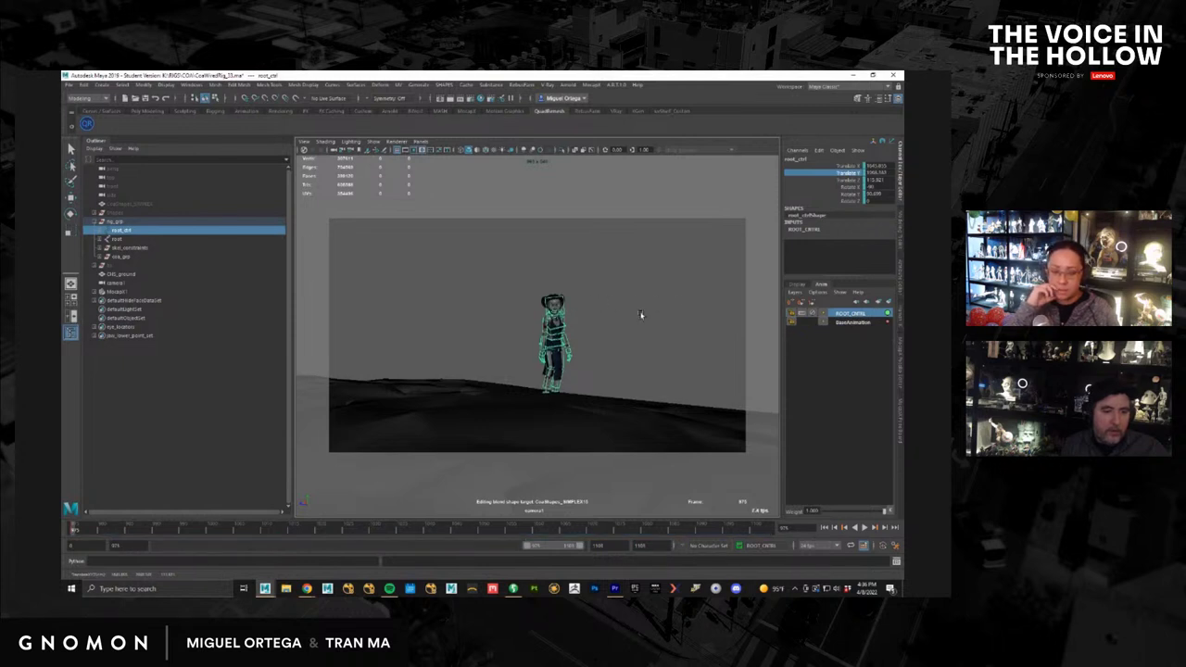
right_click_drag(637, 353, 569, 342, "alt")
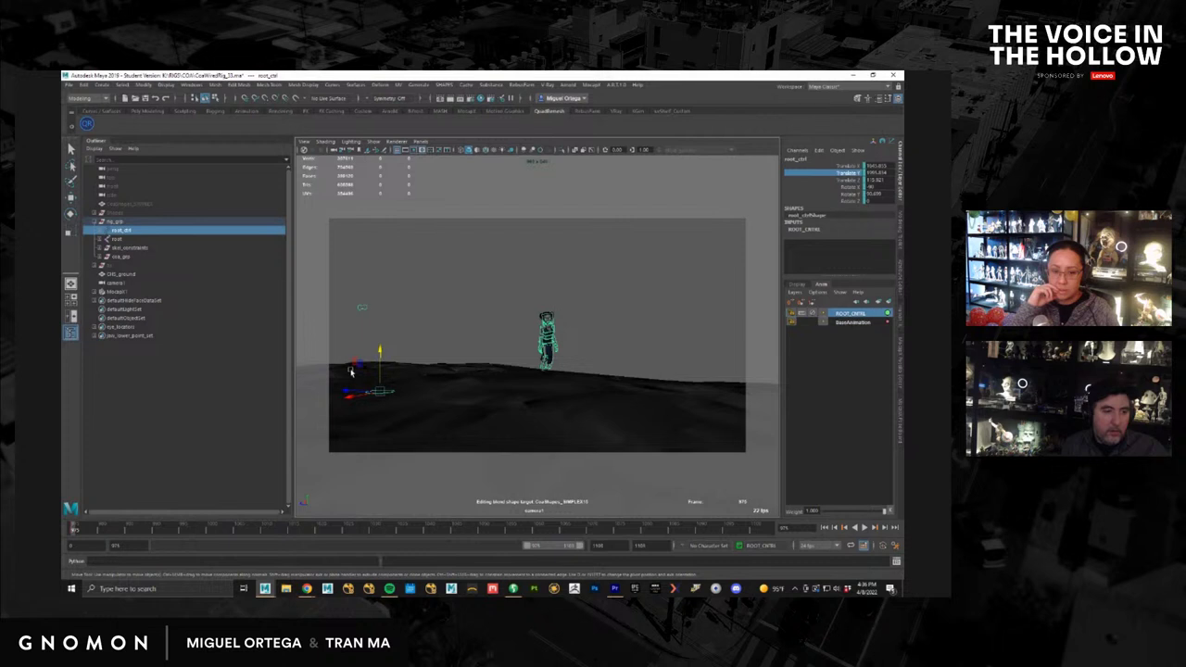
left_click_drag(379, 351, 378, 349)
key("bracketleft")
mouse_move(174, 532)
left_mouse_down()
mouse_move(414, 517)
mouse_move(782, 531)
left_mouse_up()
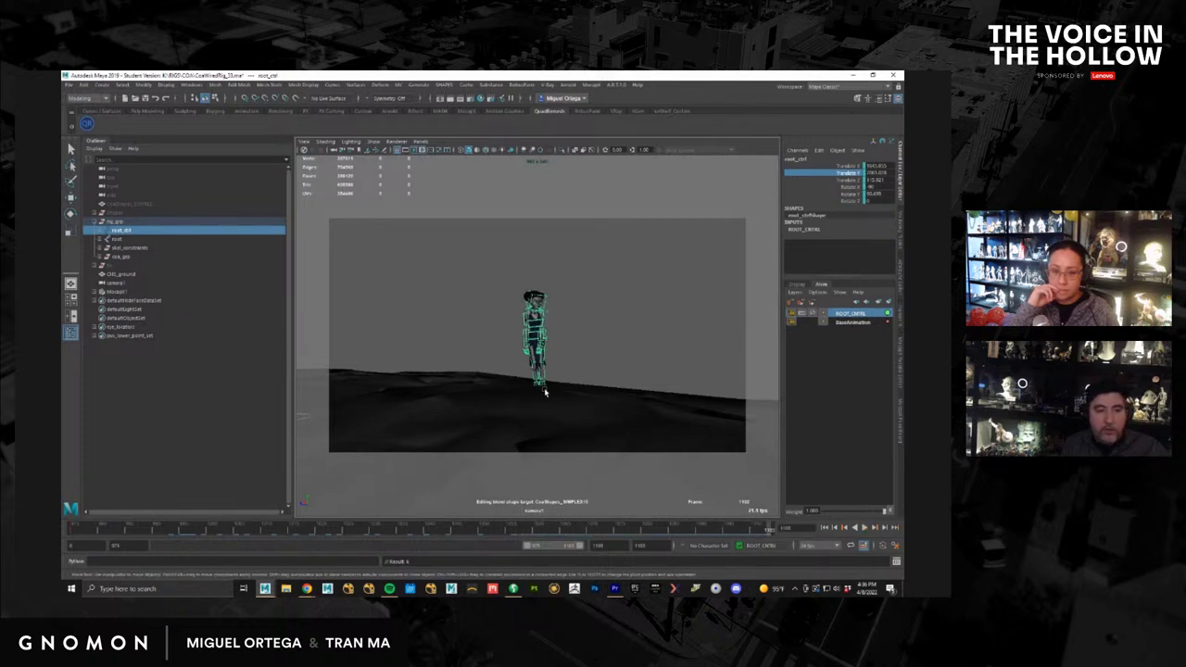
Step: Deselect the rig, hide the NURBS curves in the viewport, and play the shot from the first frame
left_click(581, 340)
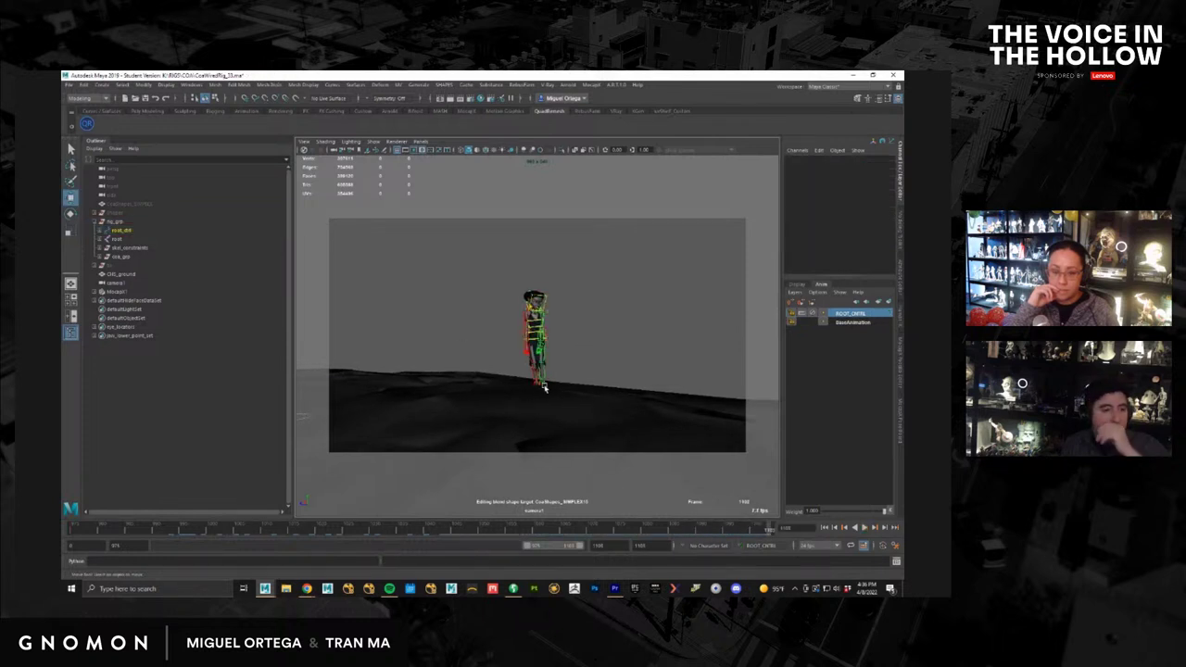
left_click(372, 141)
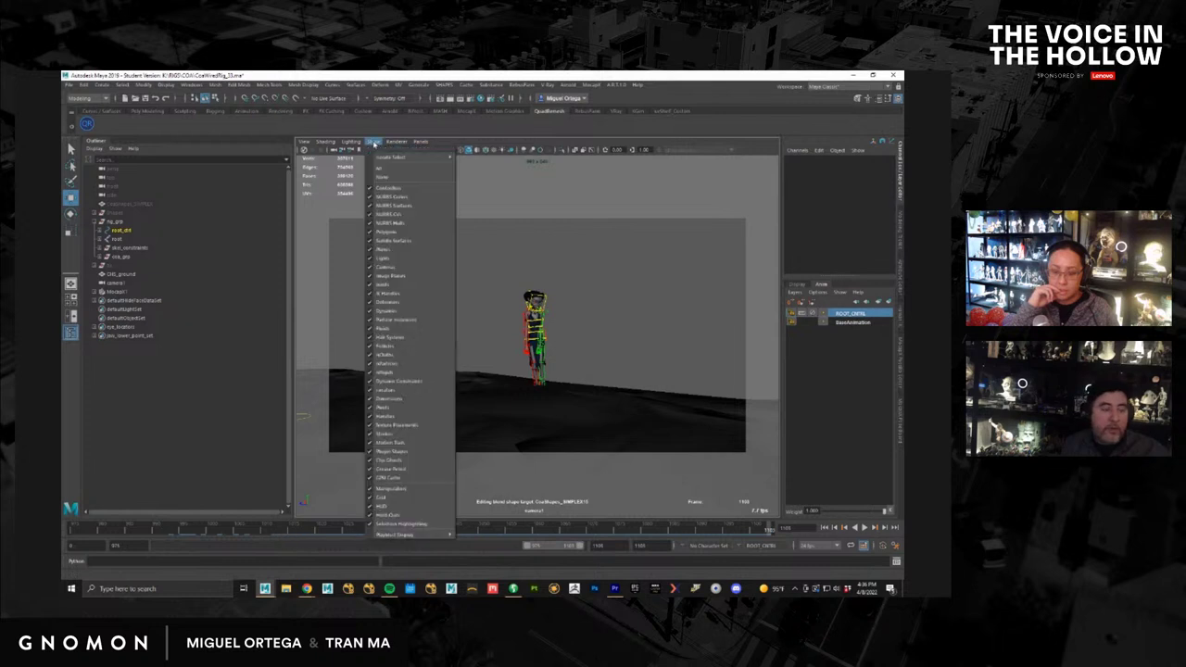
left_click(417, 196)
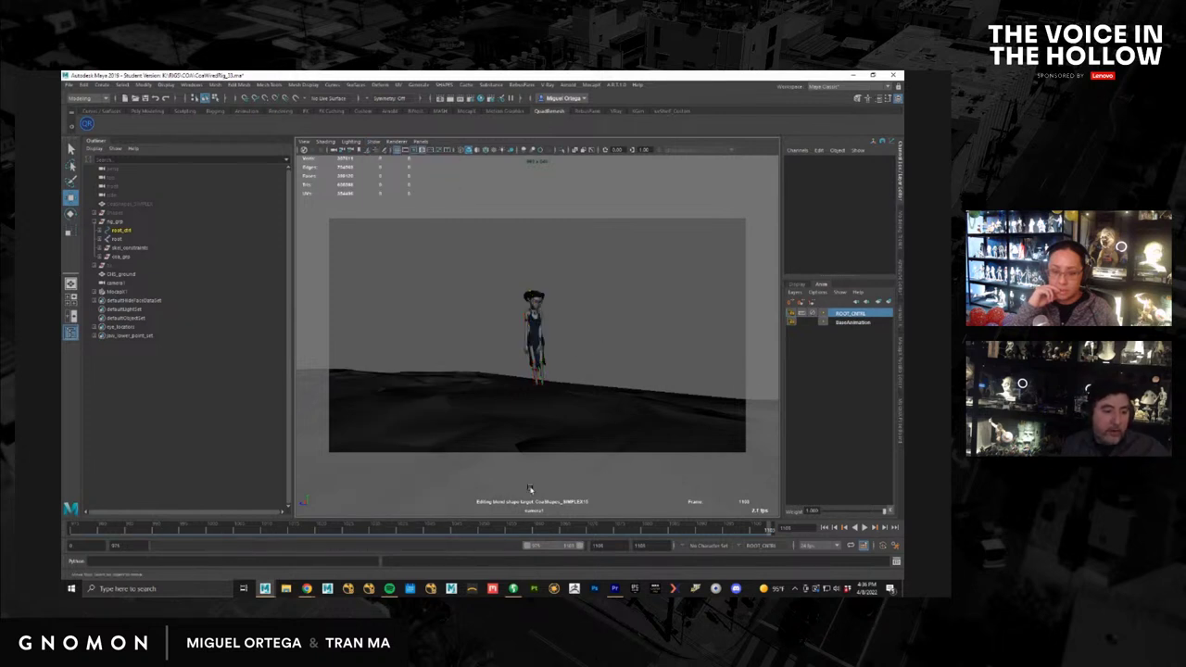
left_click_drag(511, 530, 62, 537)
key("alt+v")
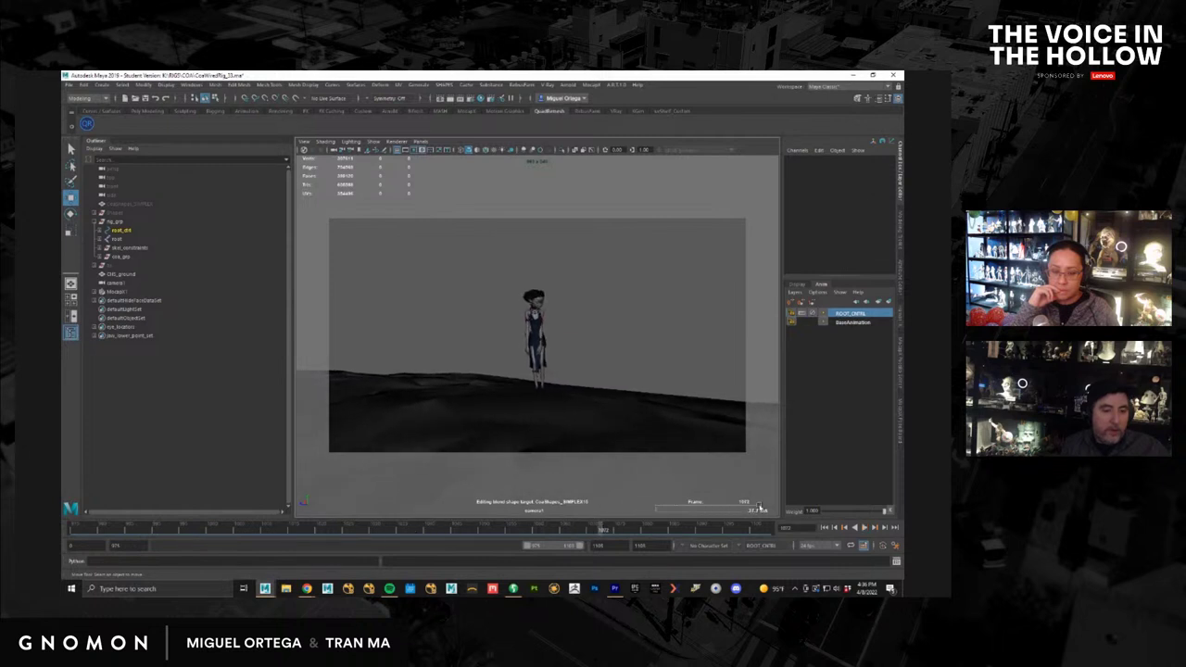
Step: Scrub and replay the shot through camera1 to review the character's placement on the terrain
left_click_drag(759, 507, 761, 507)
left_click_drag(608, 532, 771, 530)
left_click(680, 334)
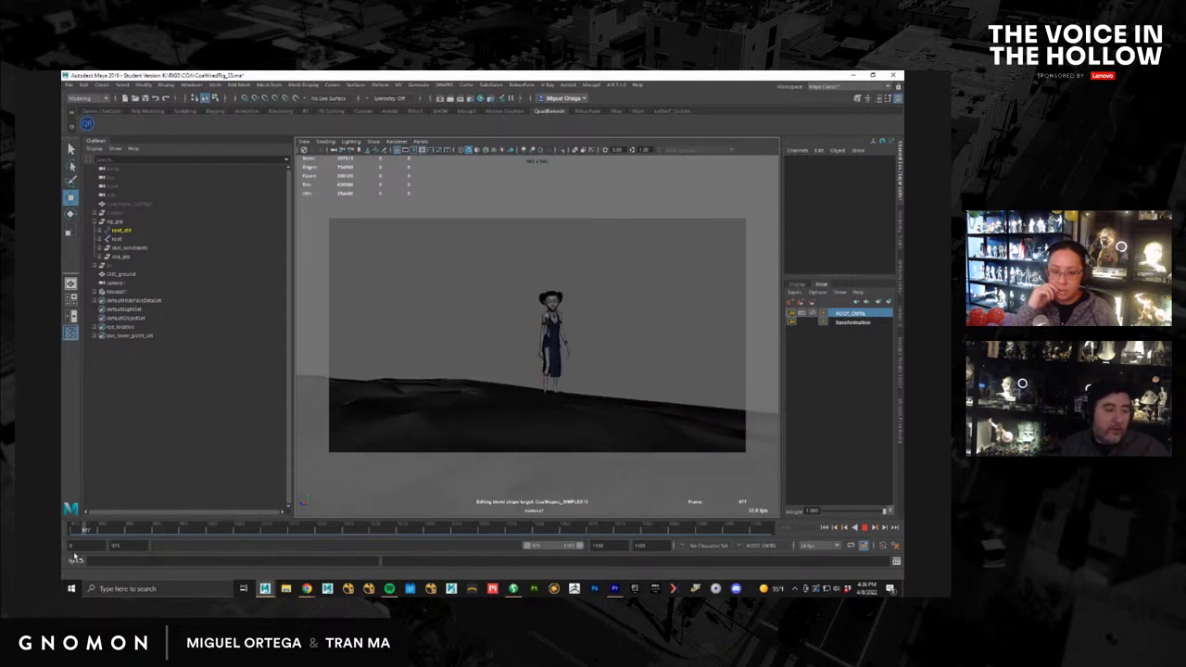
mouse_move(76, 557)
left_mouse_down()
mouse_move(420, 550)
mouse_move(60, 546)
left_mouse_up()
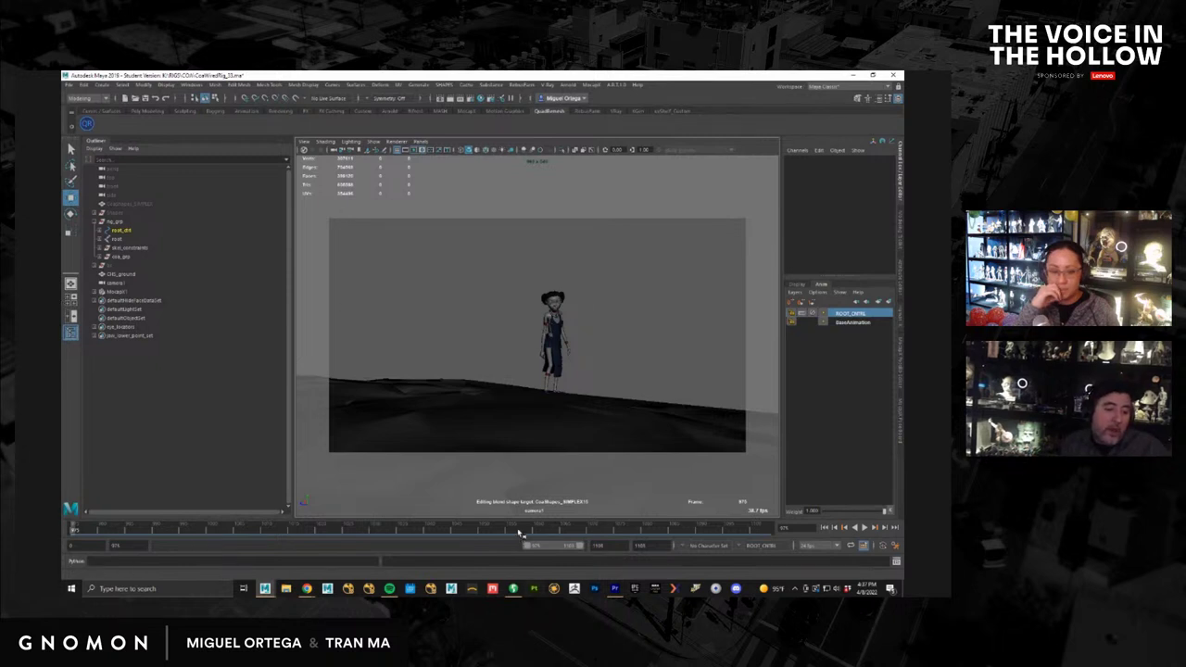
mouse_move(518, 532)
left_mouse_down()
mouse_move(251, 537)
mouse_move(512, 515)
left_mouse_up()
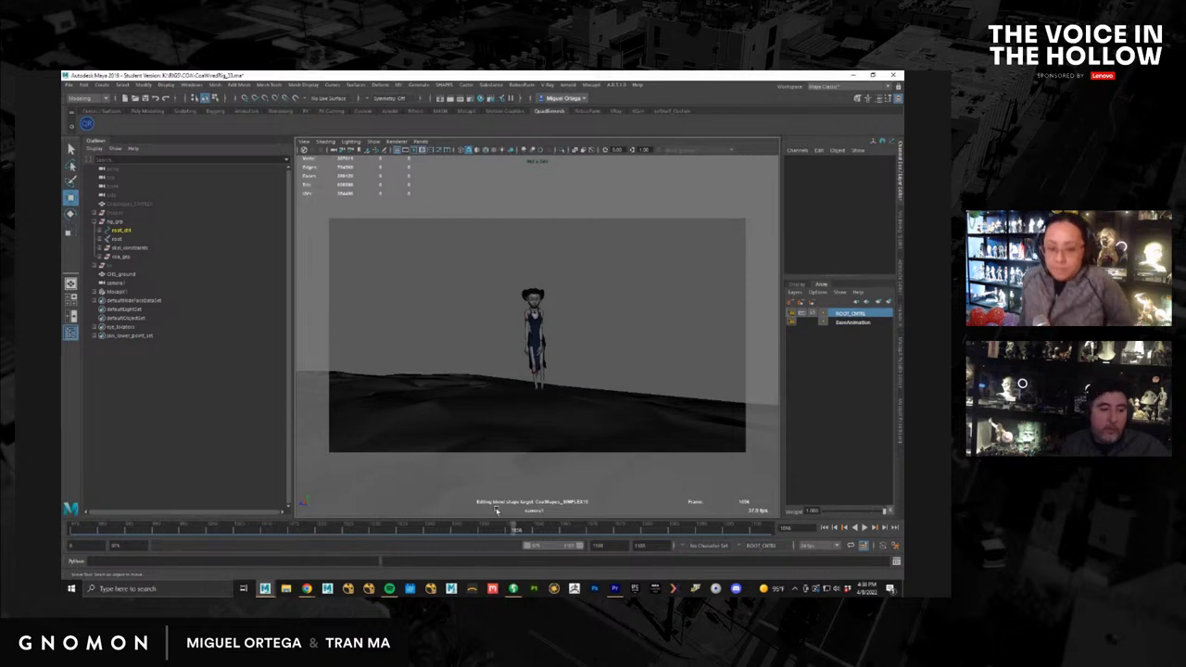
mouse_move(487, 532)
left_mouse_down()
mouse_move(83, 536)
mouse_move(255, 552)
mouse_move(718, 537)
left_mouse_up()
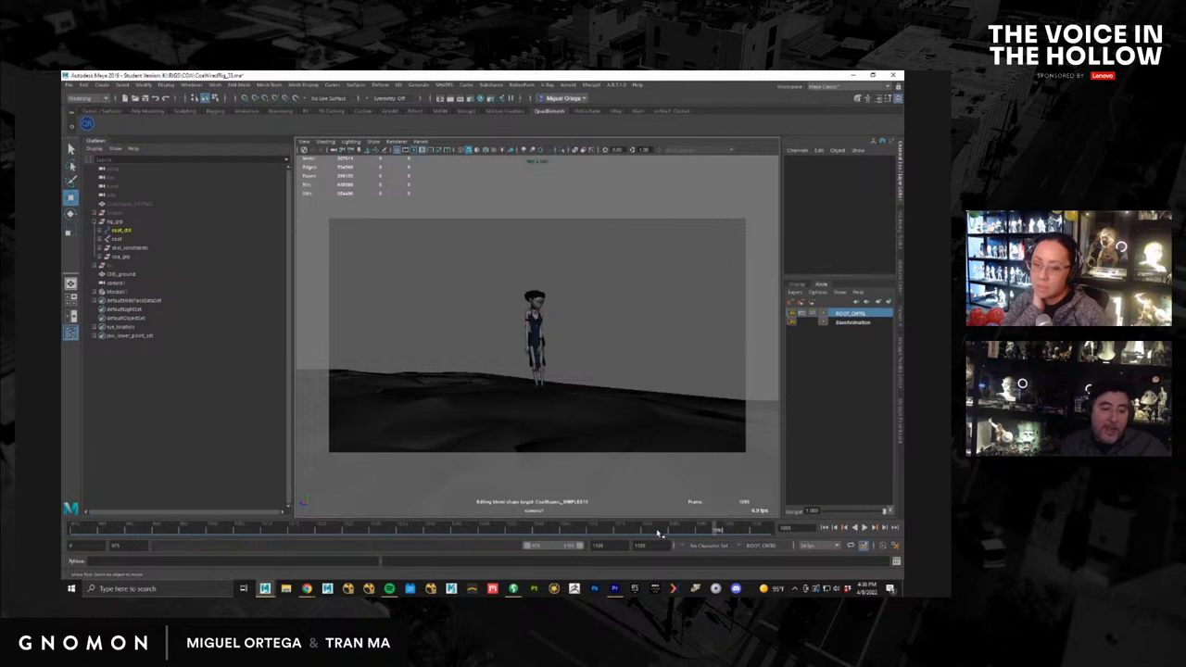
left_click_drag(658, 534, 70, 537)
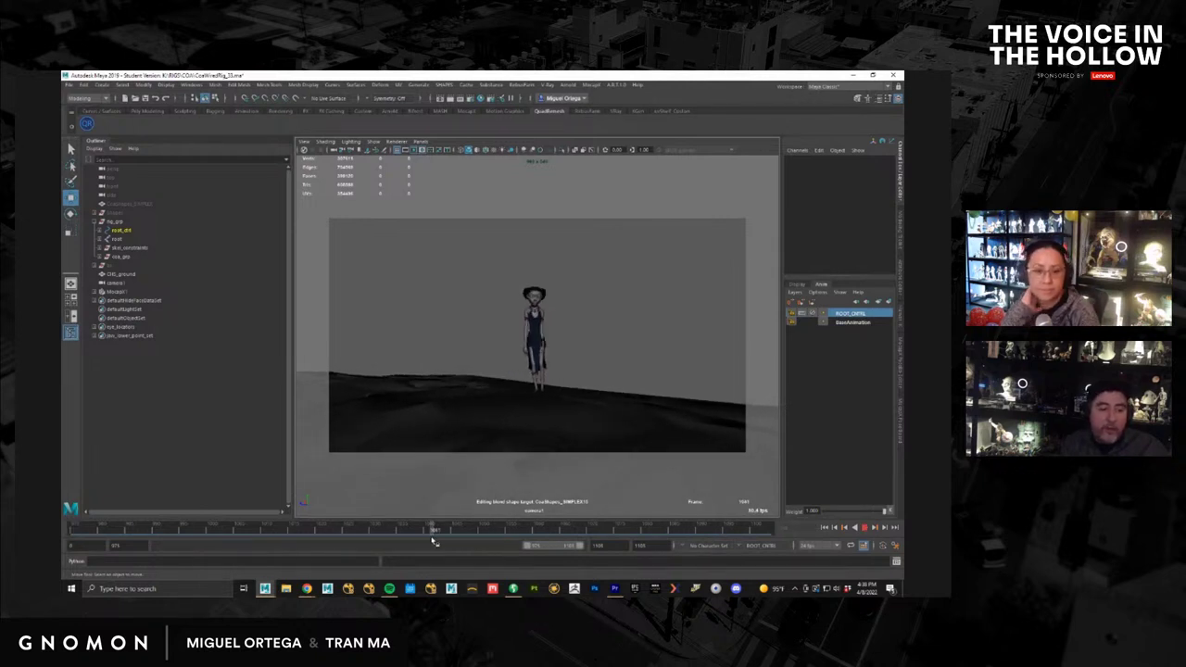
Step: Switch to Premiere Pro and play the edit full screen from about 48 seconds in
left_click(614, 588)
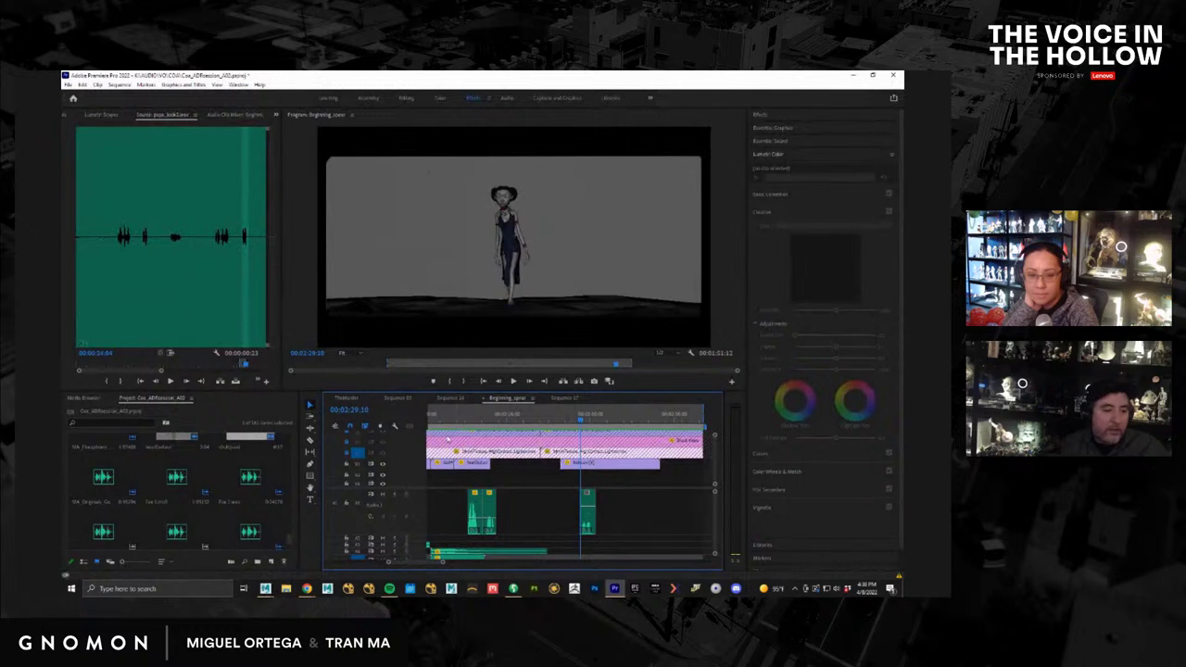
left_click_drag(430, 563, 480, 563)
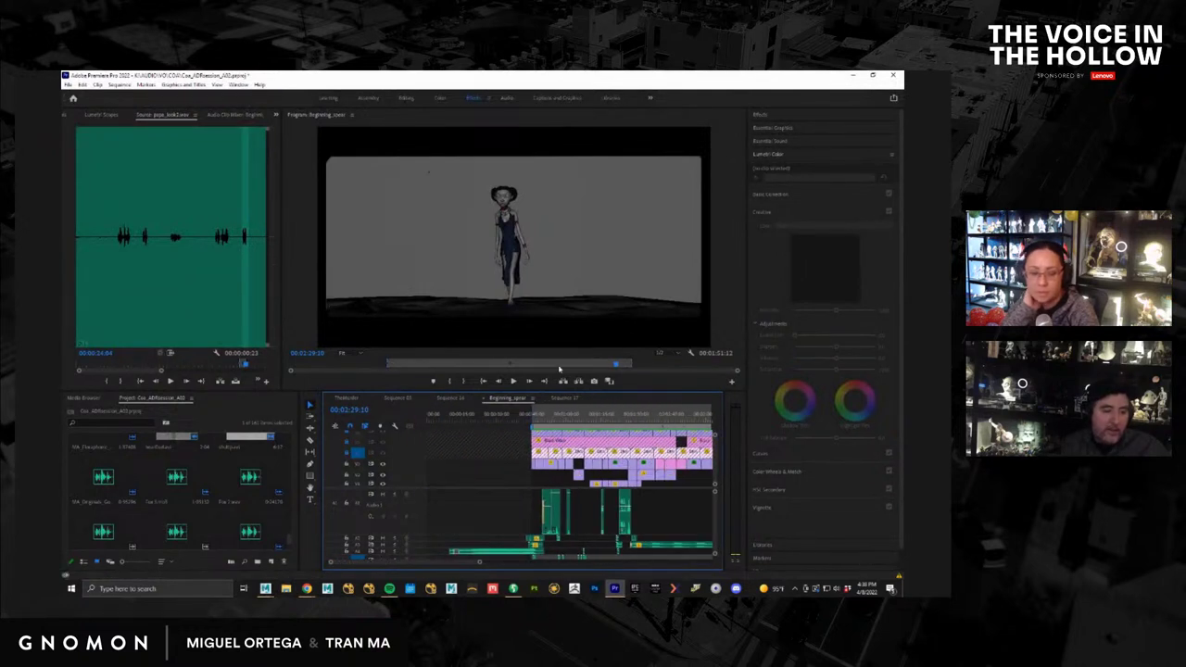
left_click_drag(544, 418, 541, 420)
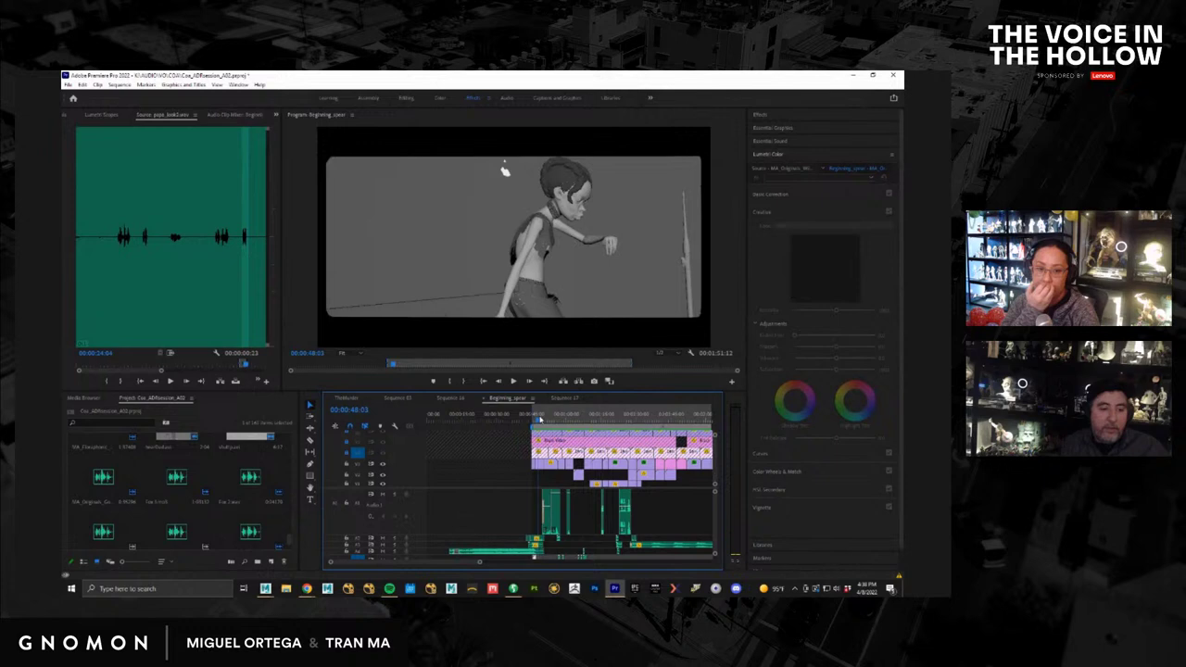
key("ctrl+grave")
key("space")
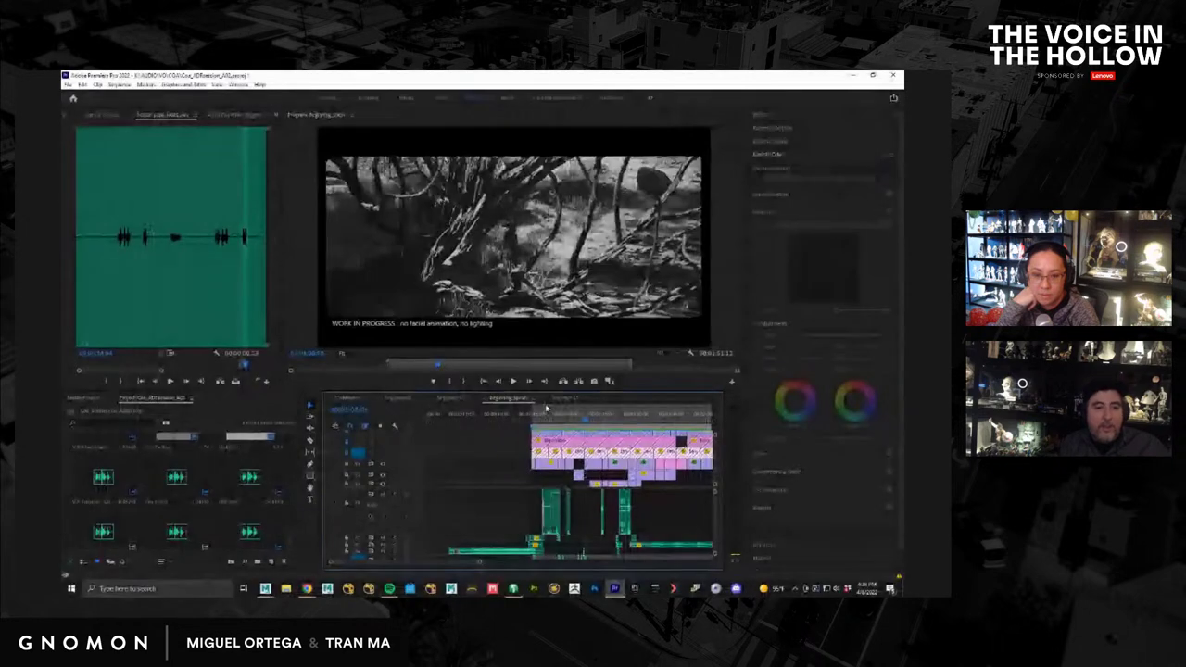
key("Escape")
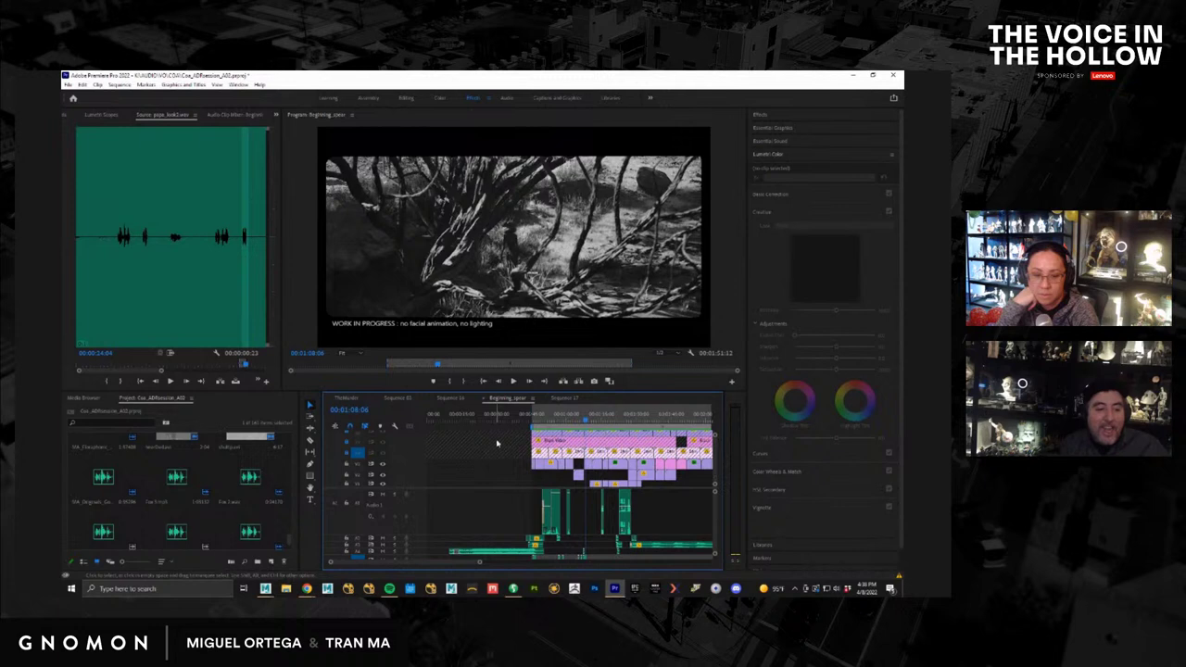
Step: Enlarge the timeline area and copy the grey preview clip at 00:01:02:03 onto a lower video track in the empty stretch before the edit
mouse_move(584, 421)
left_mouse_down()
mouse_move(563, 418)
mouse_move(590, 418)
left_mouse_up()
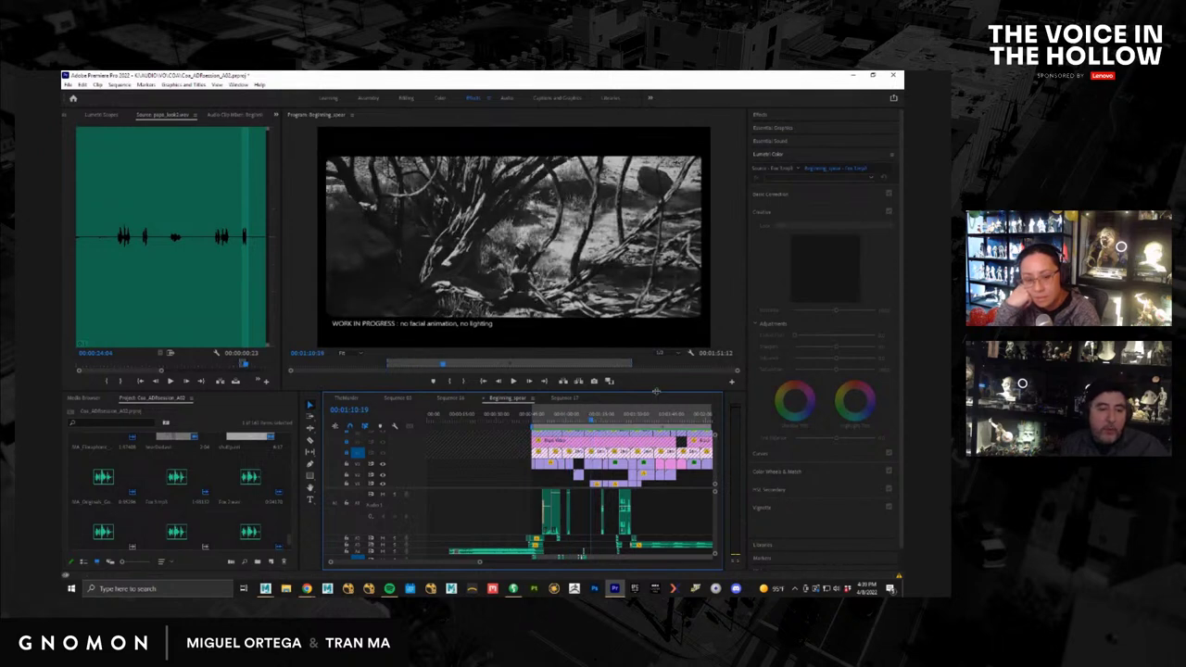
left_click_drag(656, 392, 656, 316)
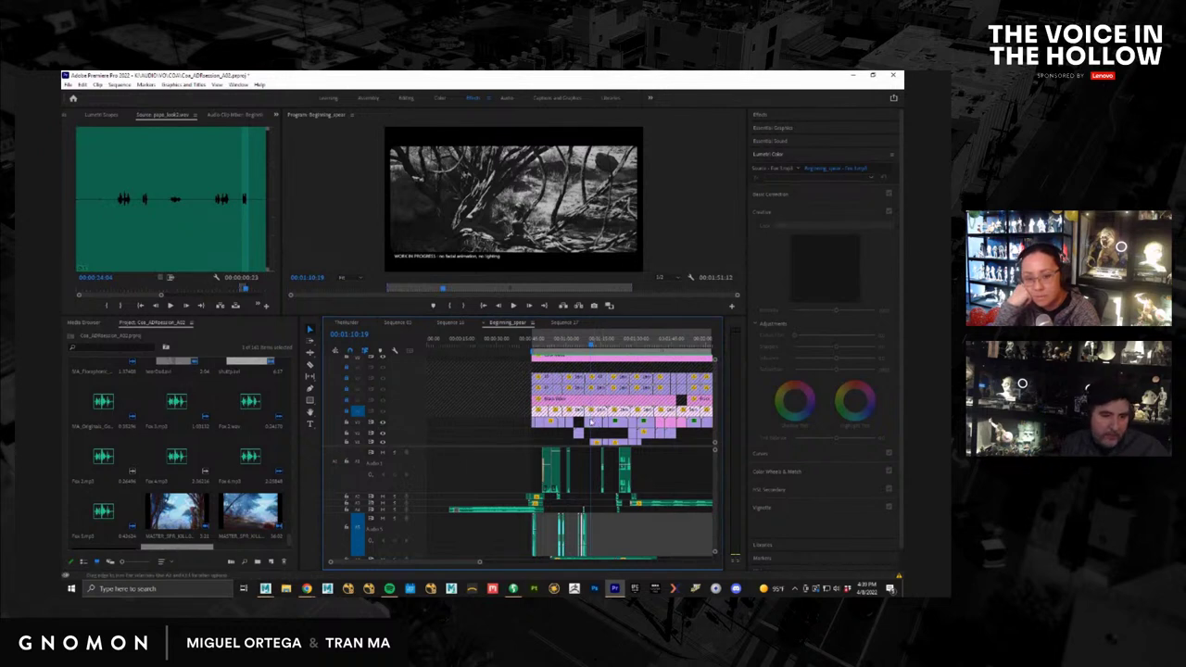
left_click_drag(590, 345, 572, 347)
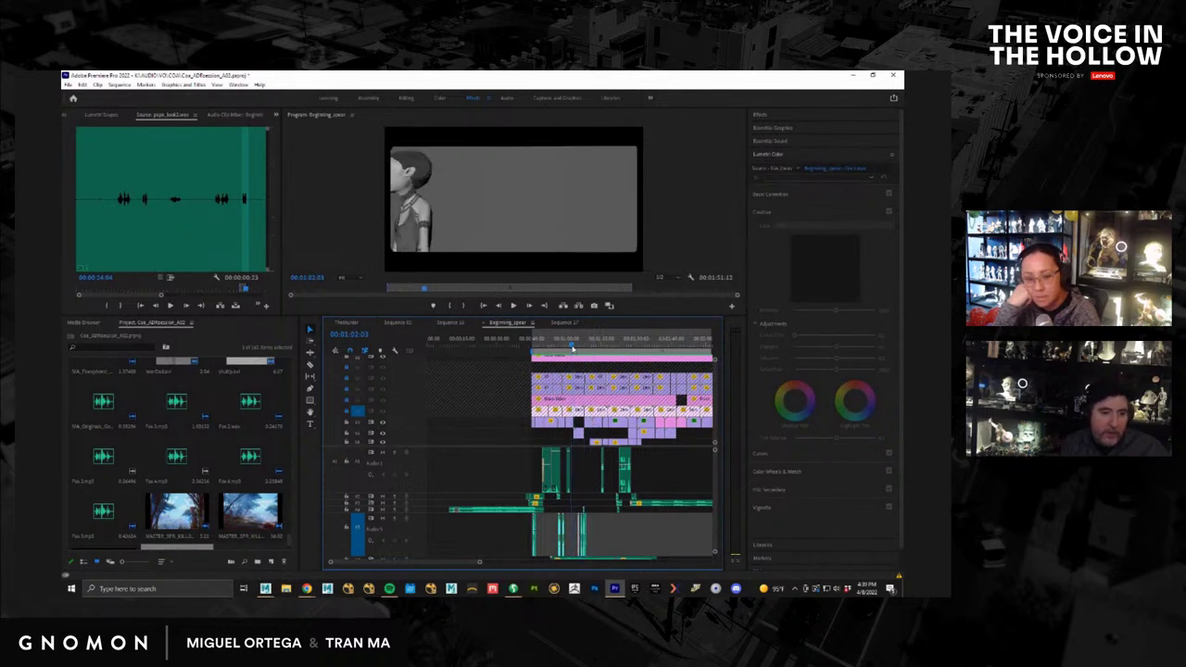
left_click(572, 425)
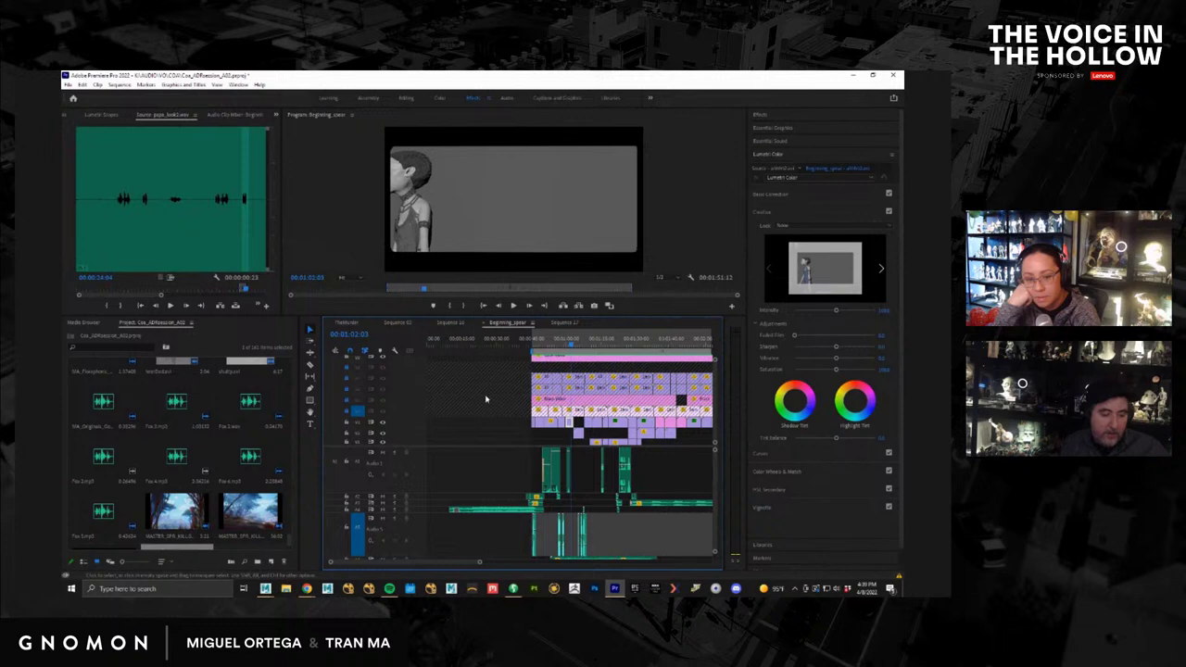
left_click(479, 342)
key("ctrl+v")
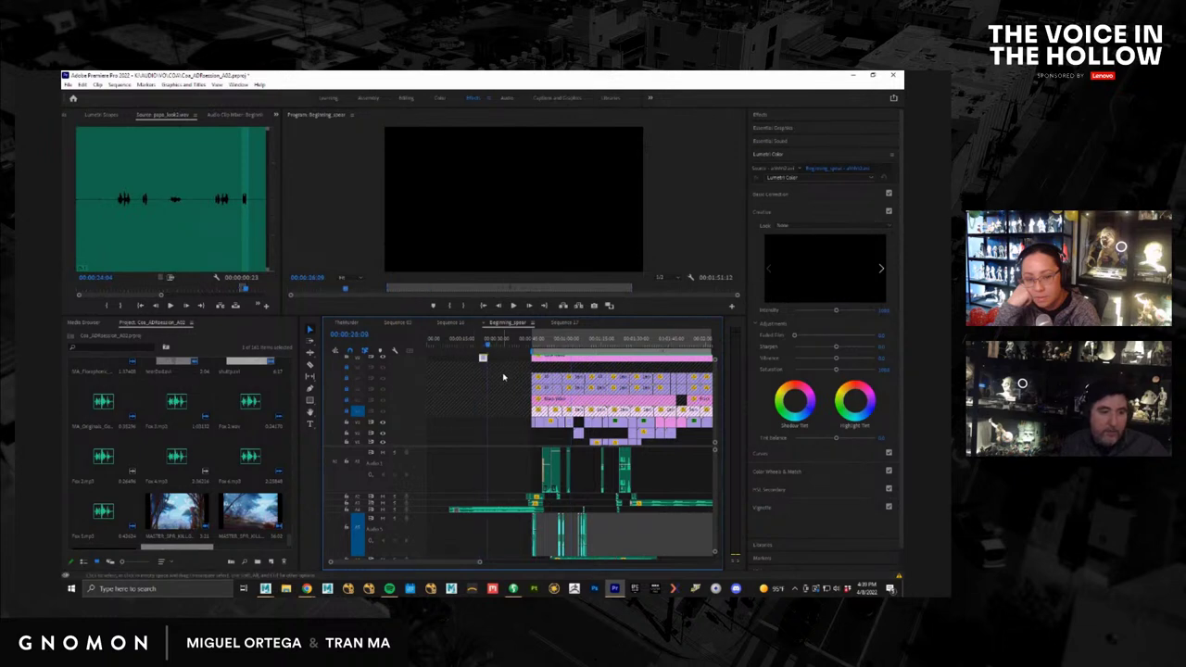
left_click_drag(483, 360, 493, 430)
Step: Copy the rendered tree shot near 00:01:08 and place the copy directly after the duplicated preview clip on the same track
left_click_drag(570, 343, 587, 343)
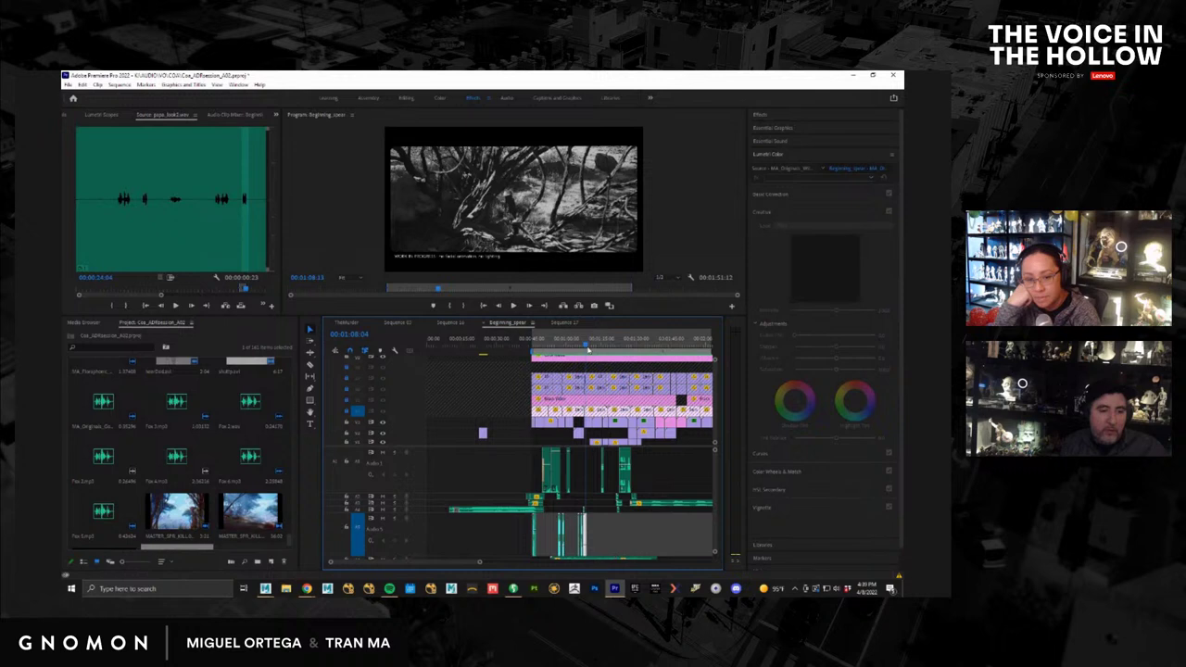
left_click(587, 424)
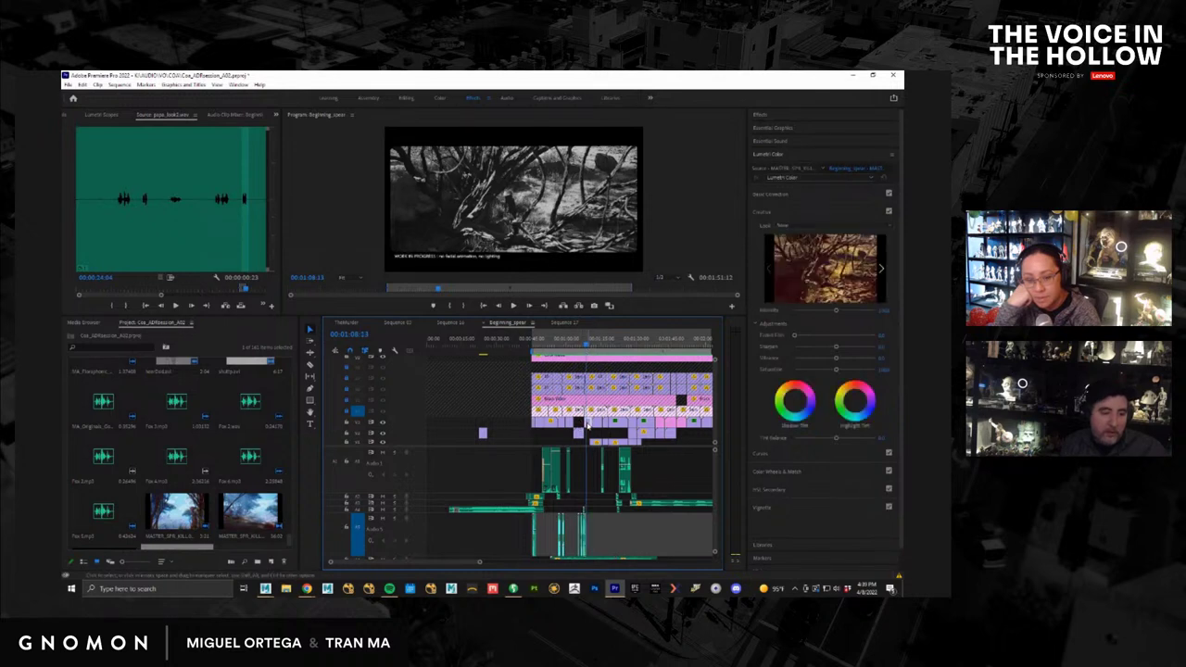
left_click(509, 434)
key("ctrl+v")
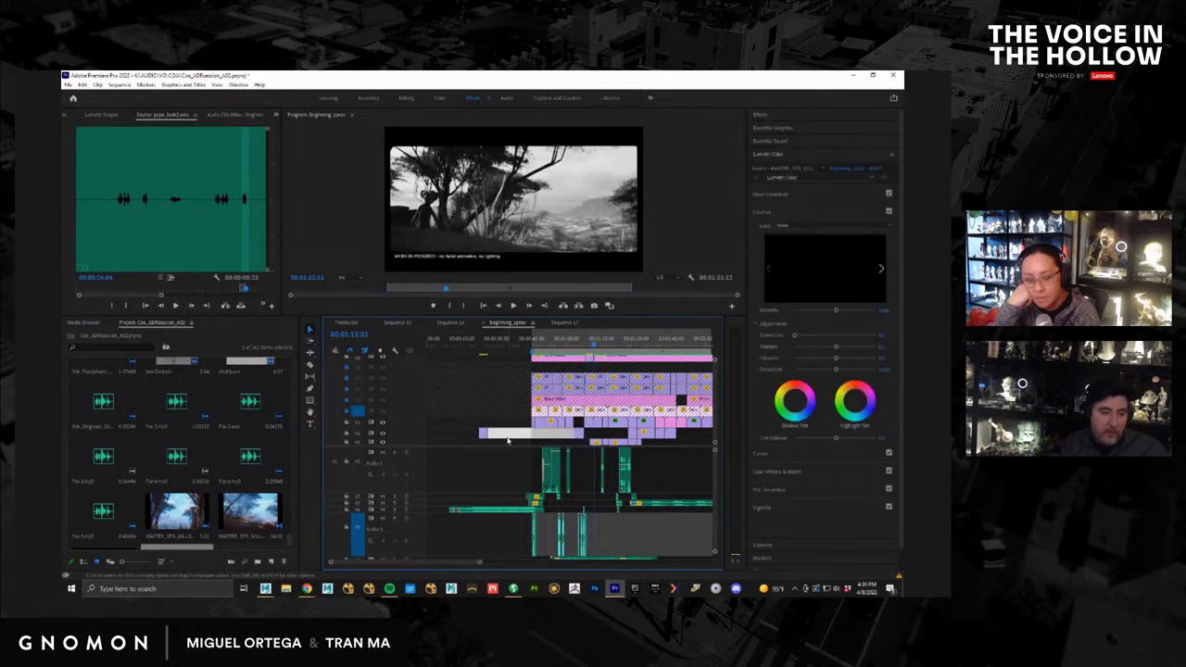
key("ctrl+z")
left_click(505, 347)
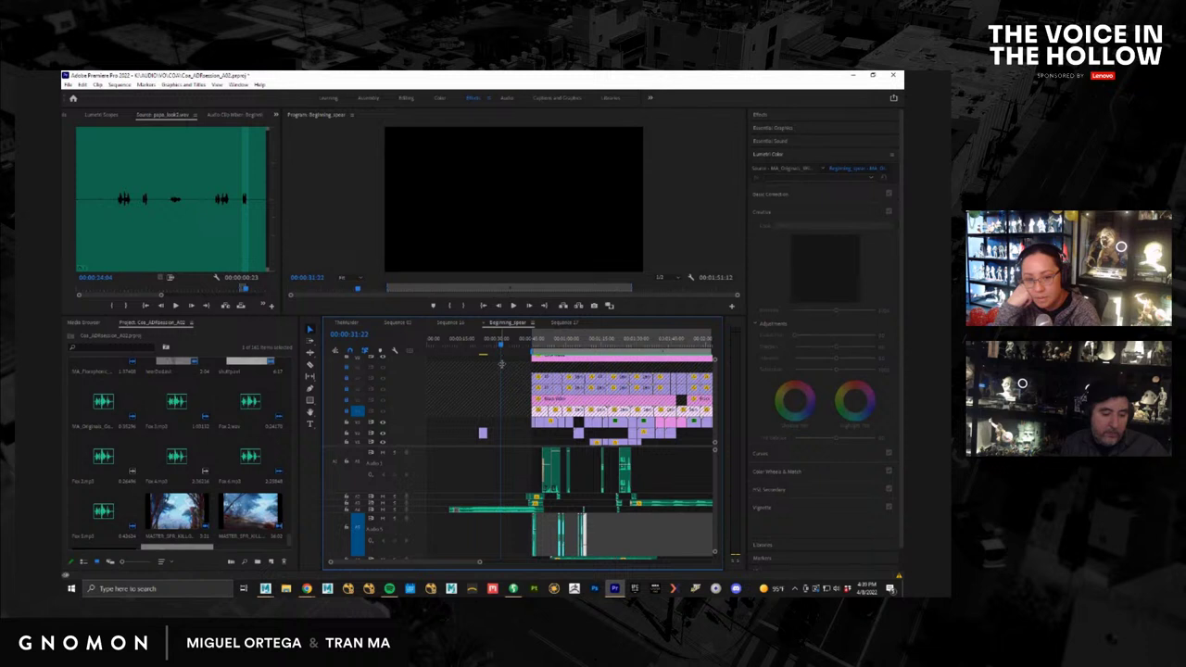
key("ctrl+v")
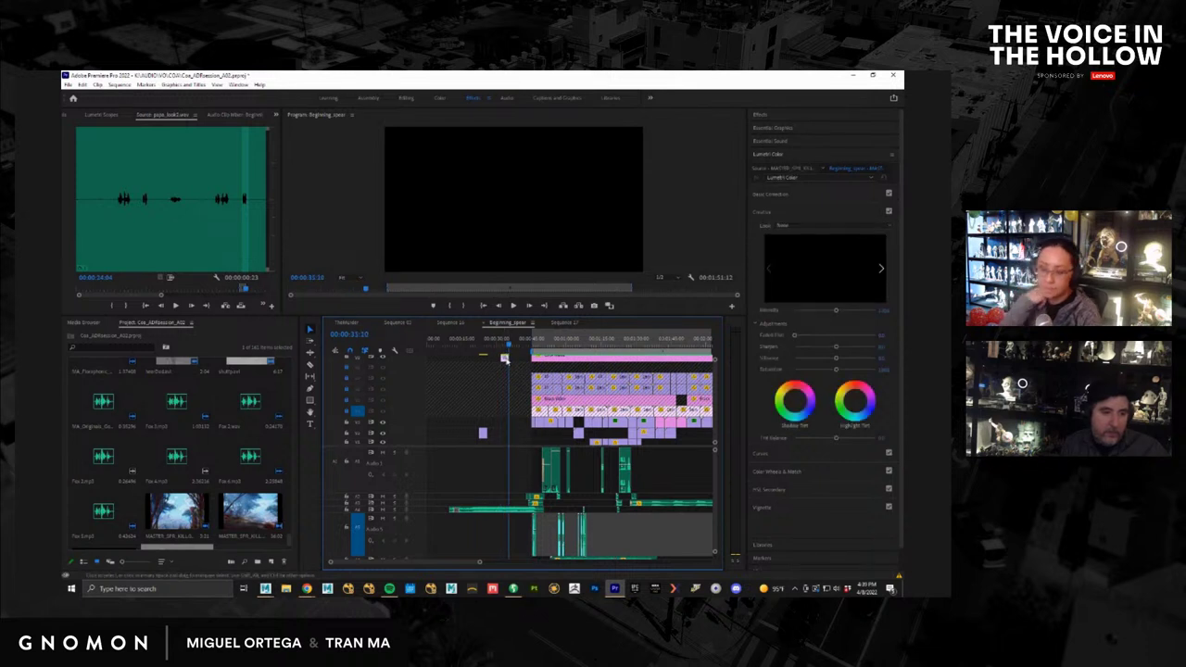
left_click_drag(505, 360, 491, 434)
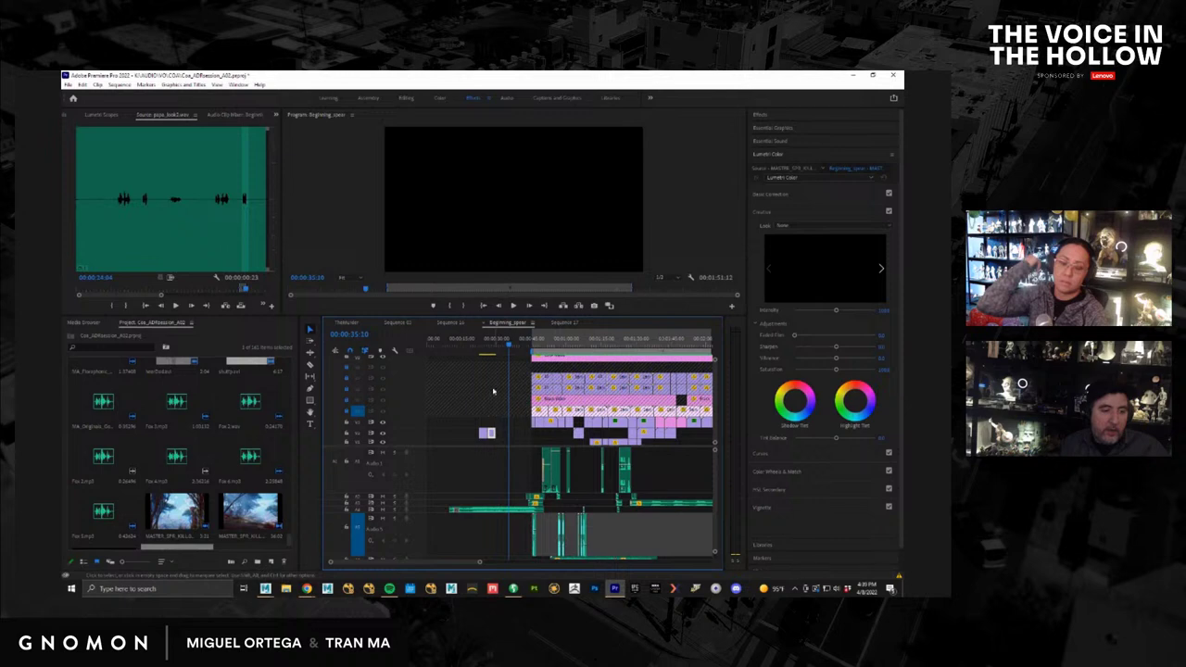
Step: Play the two copied clips full screen to compare the grey preview animation with the rendered shot
left_click_drag(486, 346, 486, 351)
key("ctrl+grave")
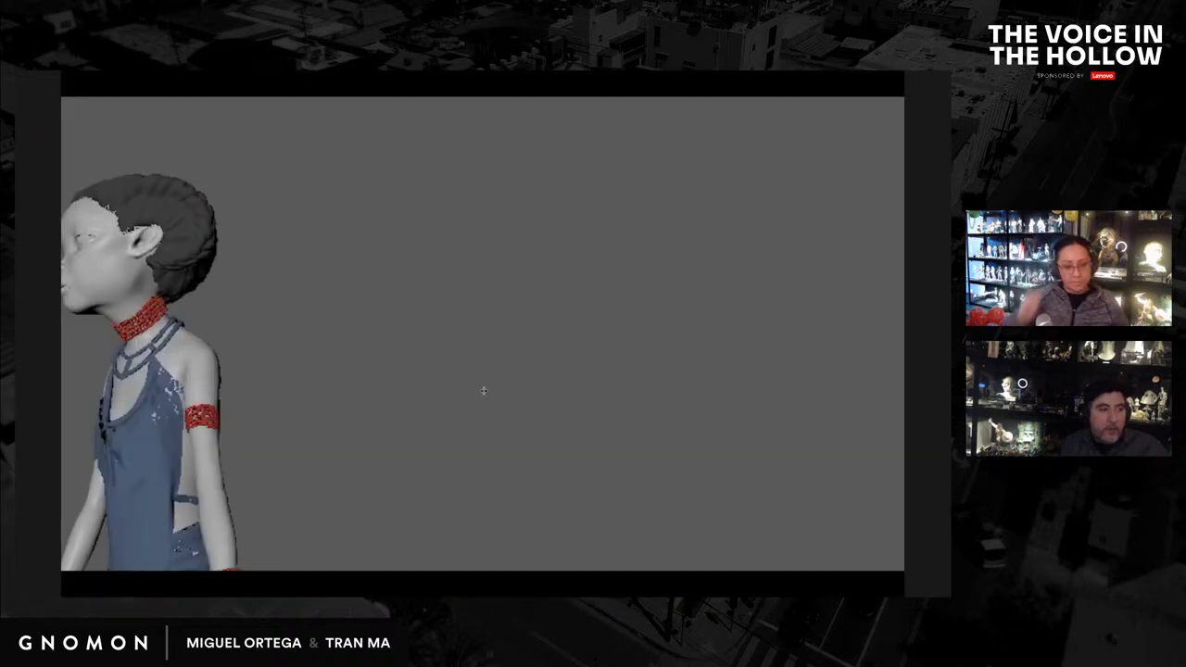
key("Escape")
left_click_drag(490, 348, 483, 348)
key("ctrl+grave")
key("ctrl+grave")
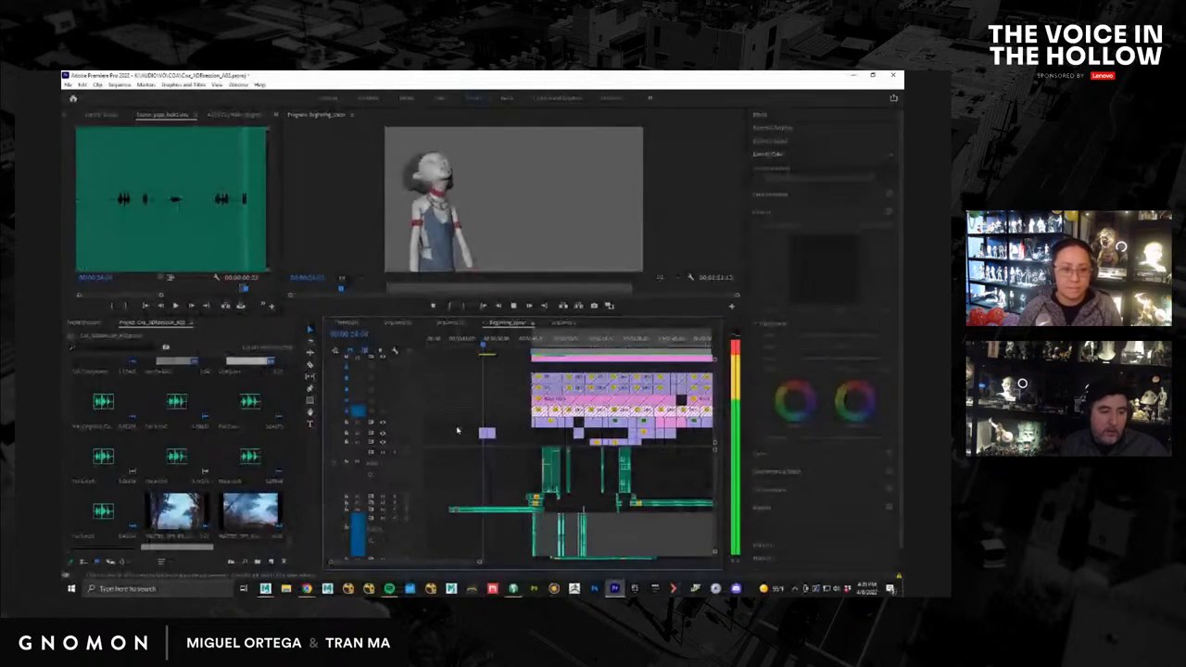
key("space")
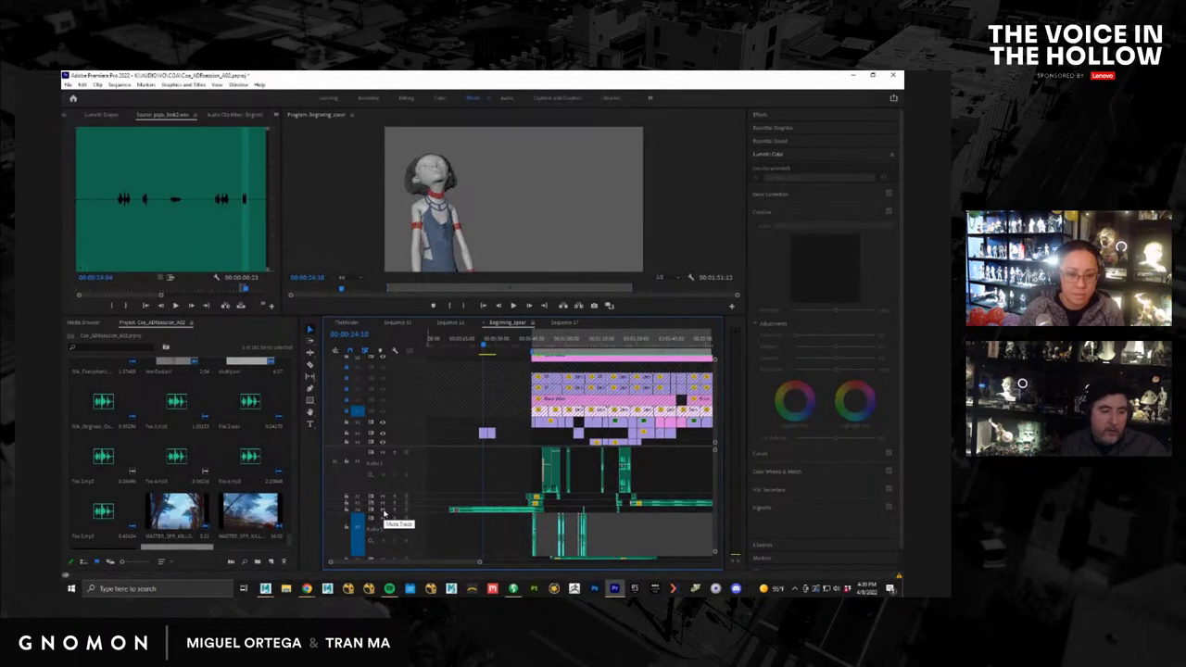
Step: Mute the audio track whose clip runs beneath the two copied clips and replay them full screen
left_click(383, 510)
left_click_drag(491, 346, 477, 345)
key("ctrl+grave")
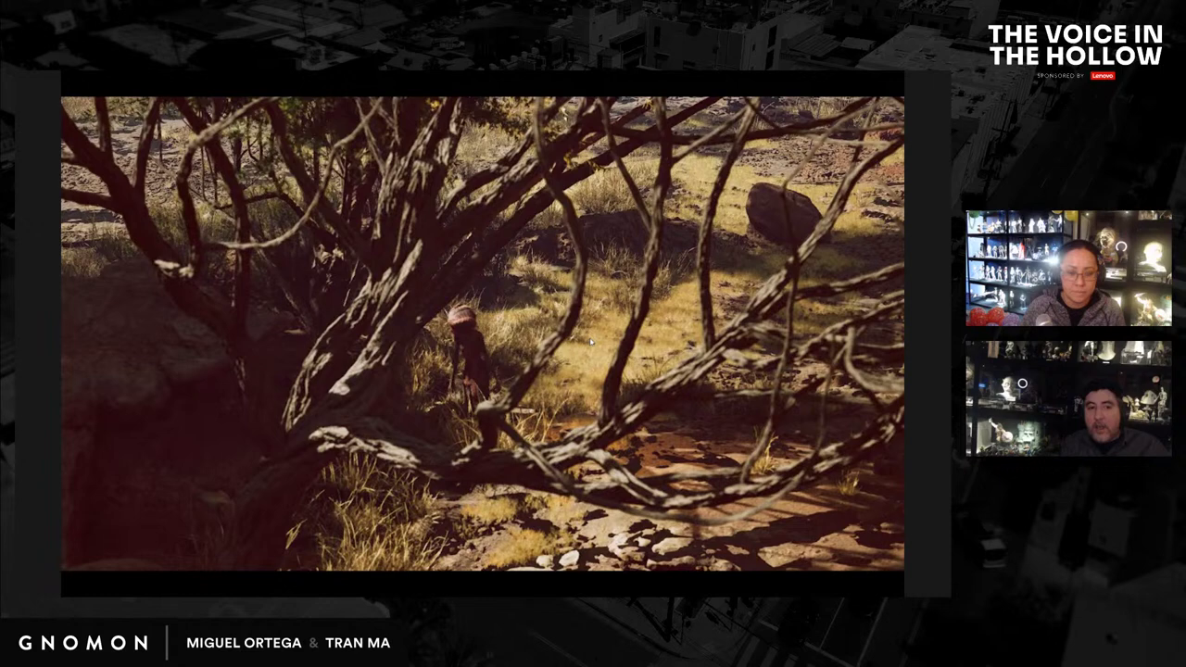
Step: Replay the copied rendered tree shot full screen and scrub through it in the timeline
key("Escape")
left_click_drag(486, 348, 490, 349)
key("ctrl+grave")
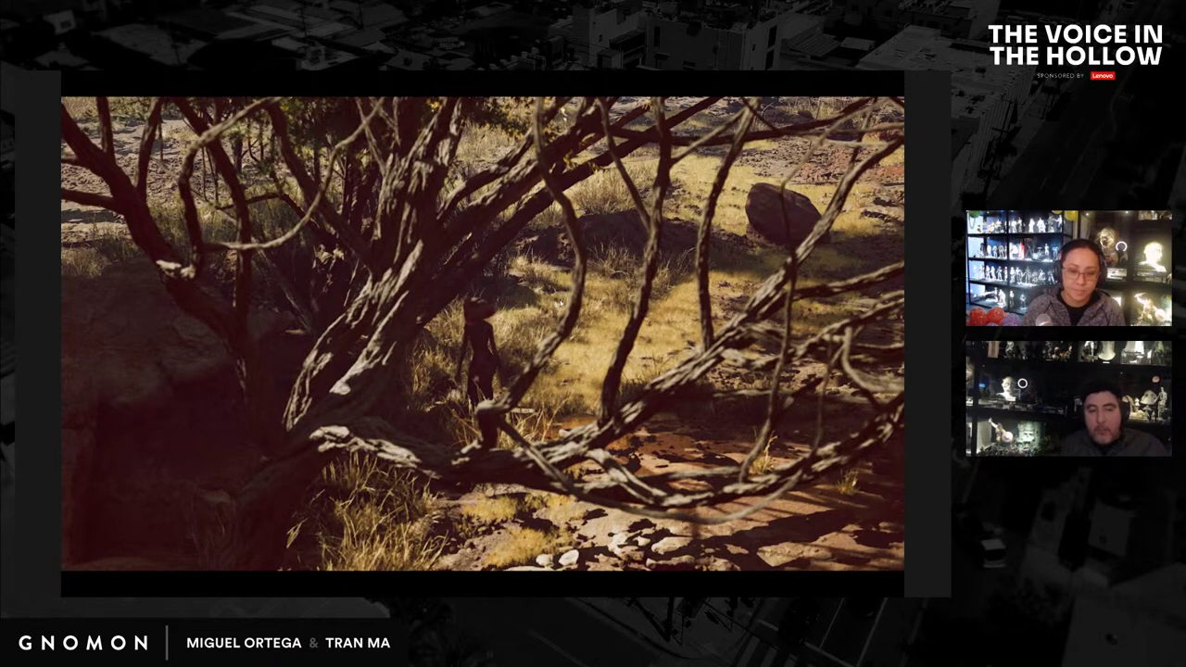
key("ctrl+grave")
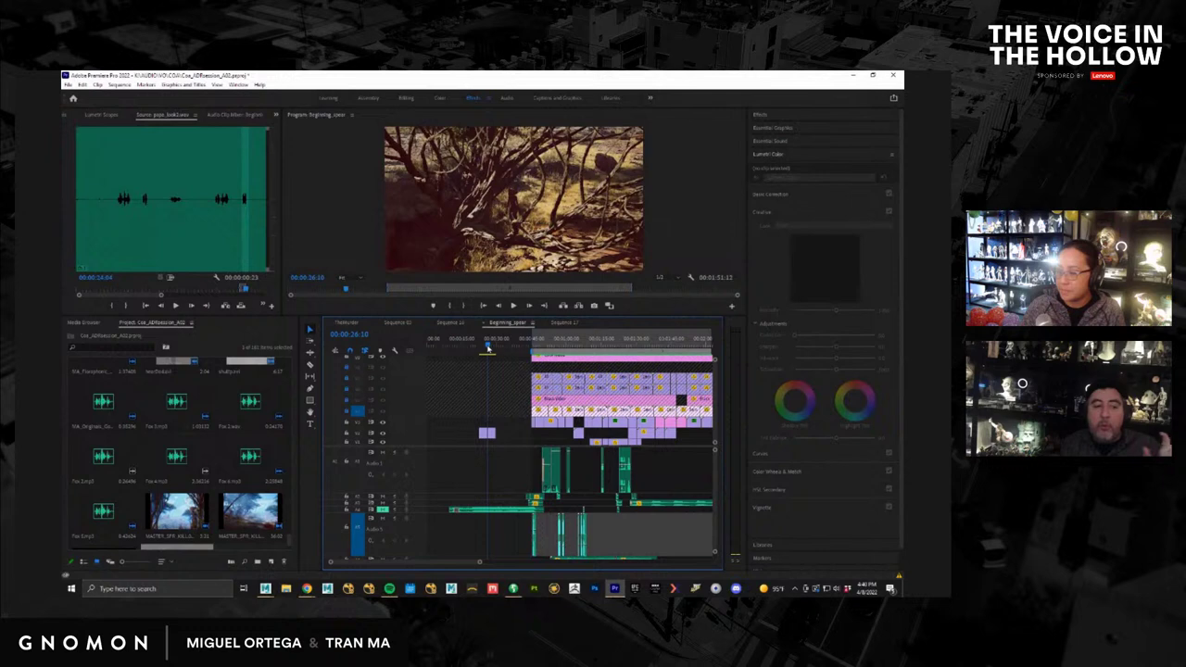
left_click_drag(488, 349, 490, 345)
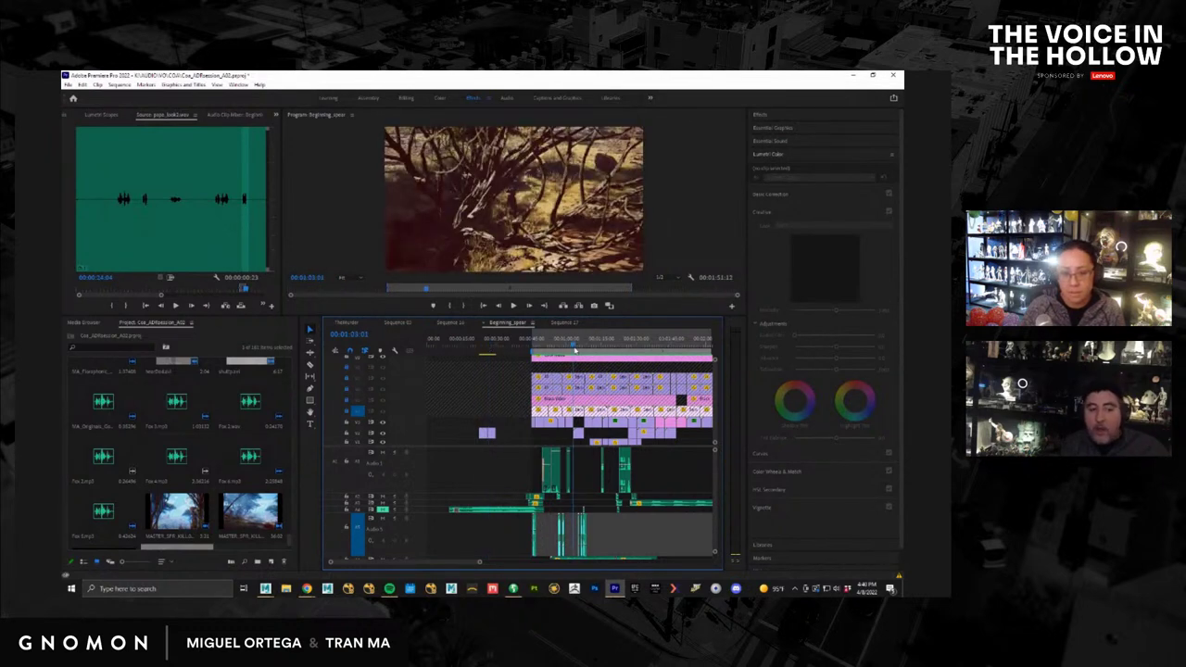
Step: Unmute the audio track beneath the copied clips and replay the grey preview and rendered tree shot full screen
left_click_drag(575, 351, 580, 354)
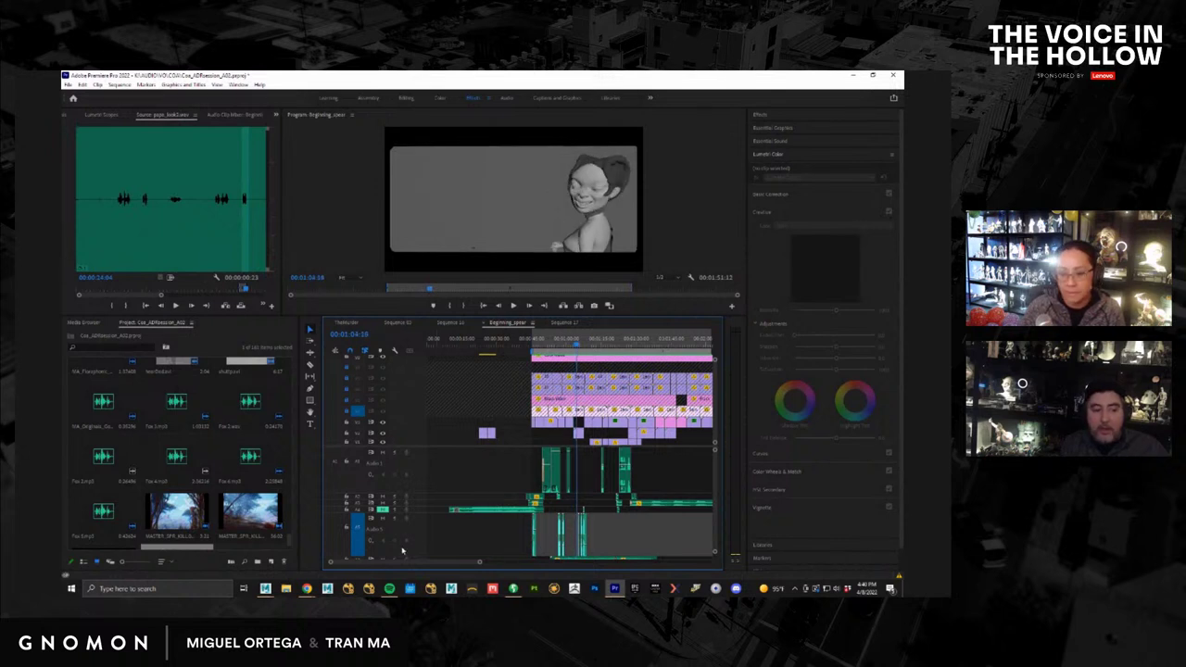
left_click(384, 511)
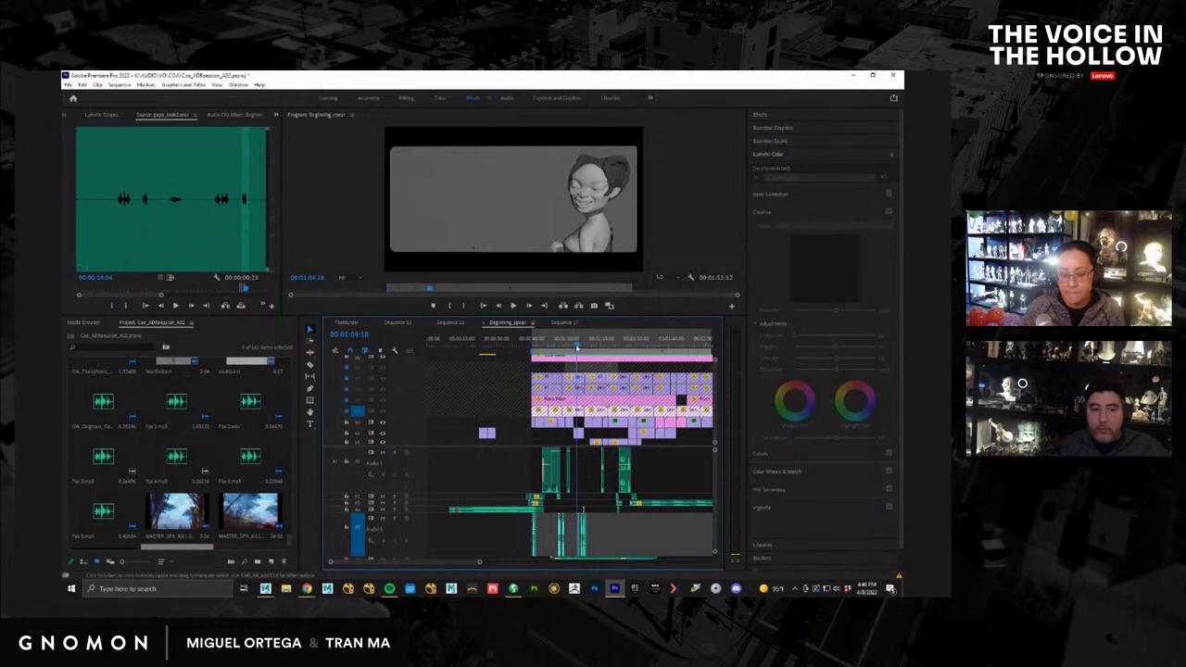
left_click_drag(577, 346, 575, 350)
key("ctrl+grave")
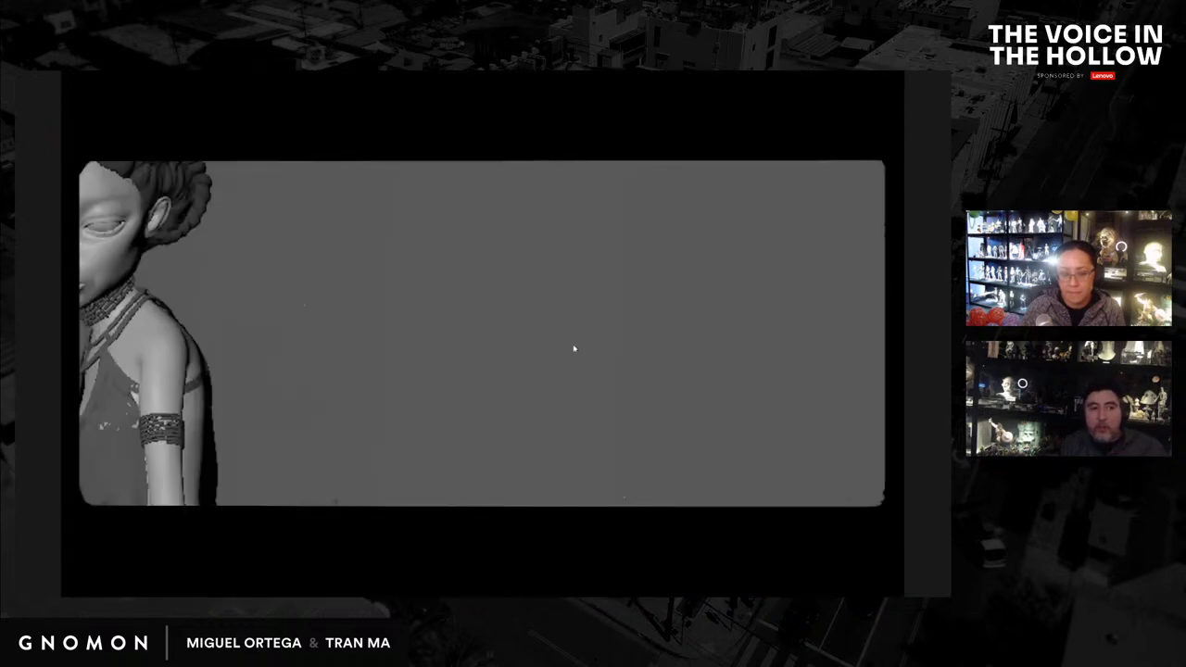
key("space")
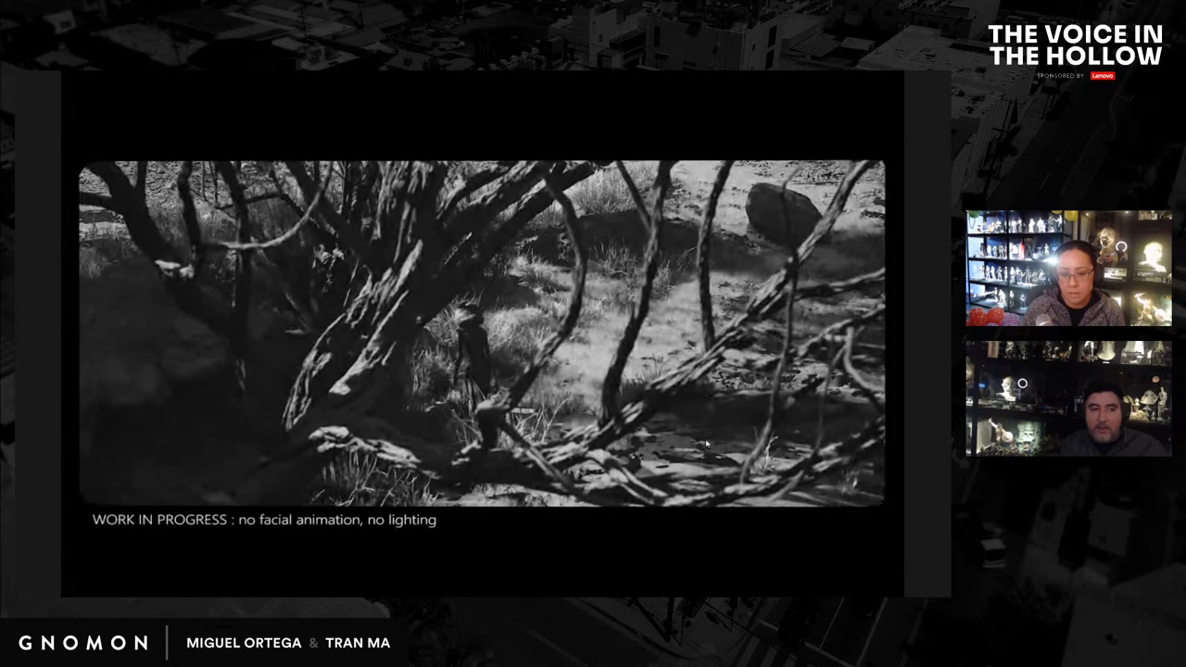
key("ctrl+grave")
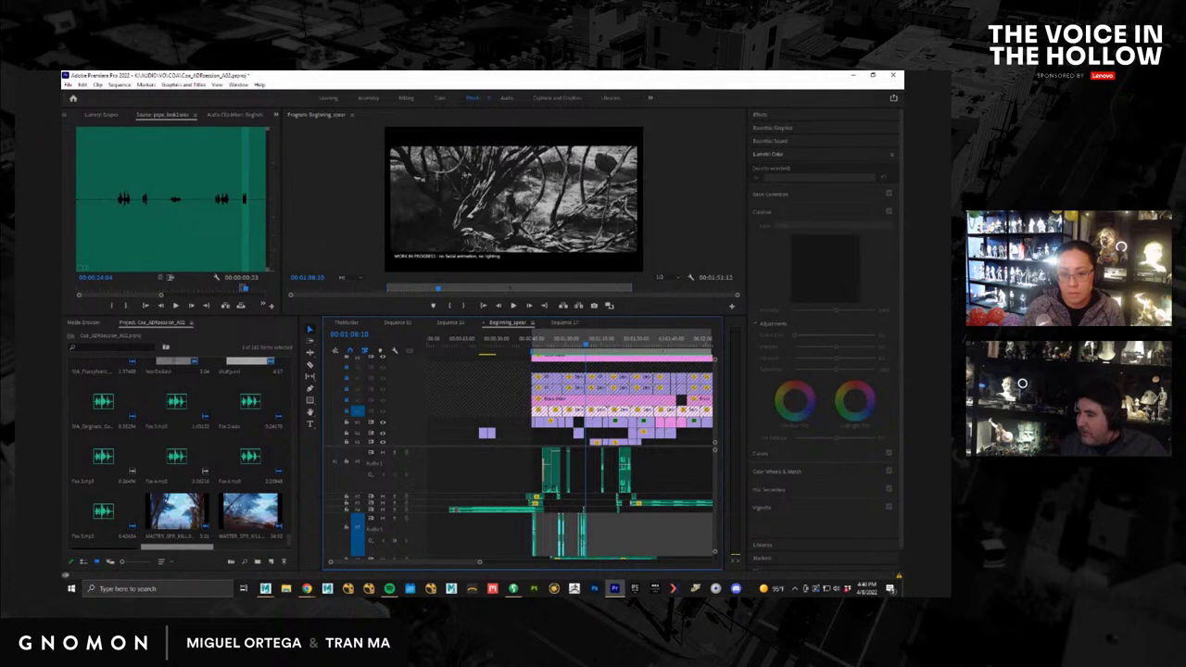
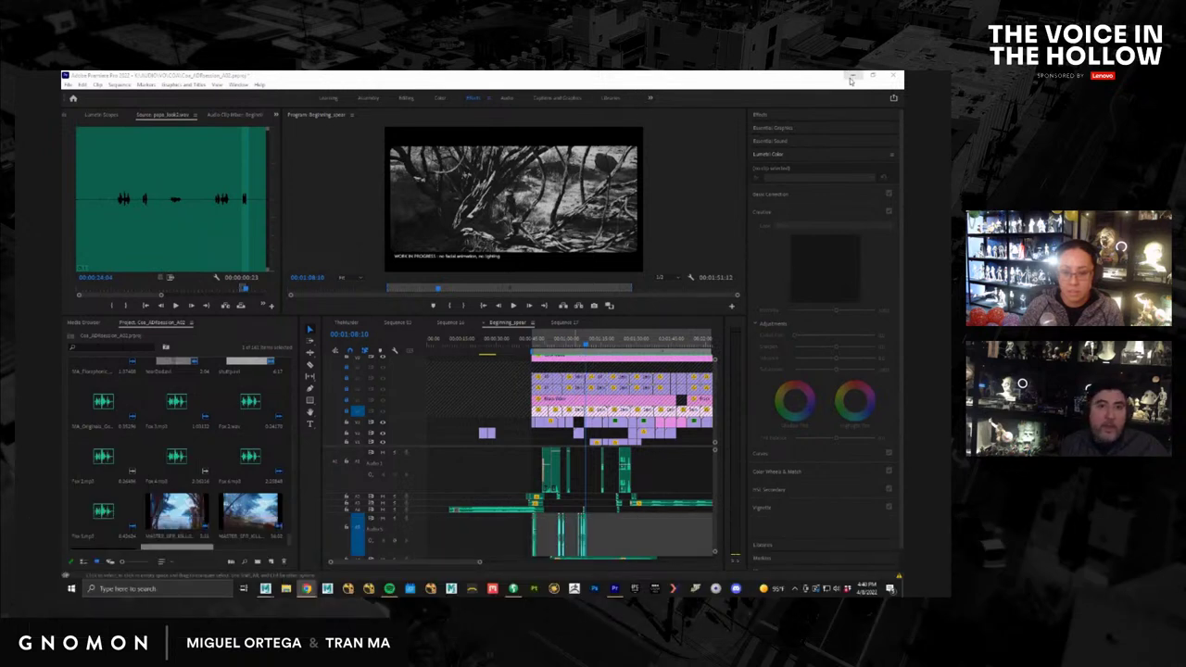
Step: Switch to Maya and scrub the character's body animation through the shot camera
left_click(852, 79)
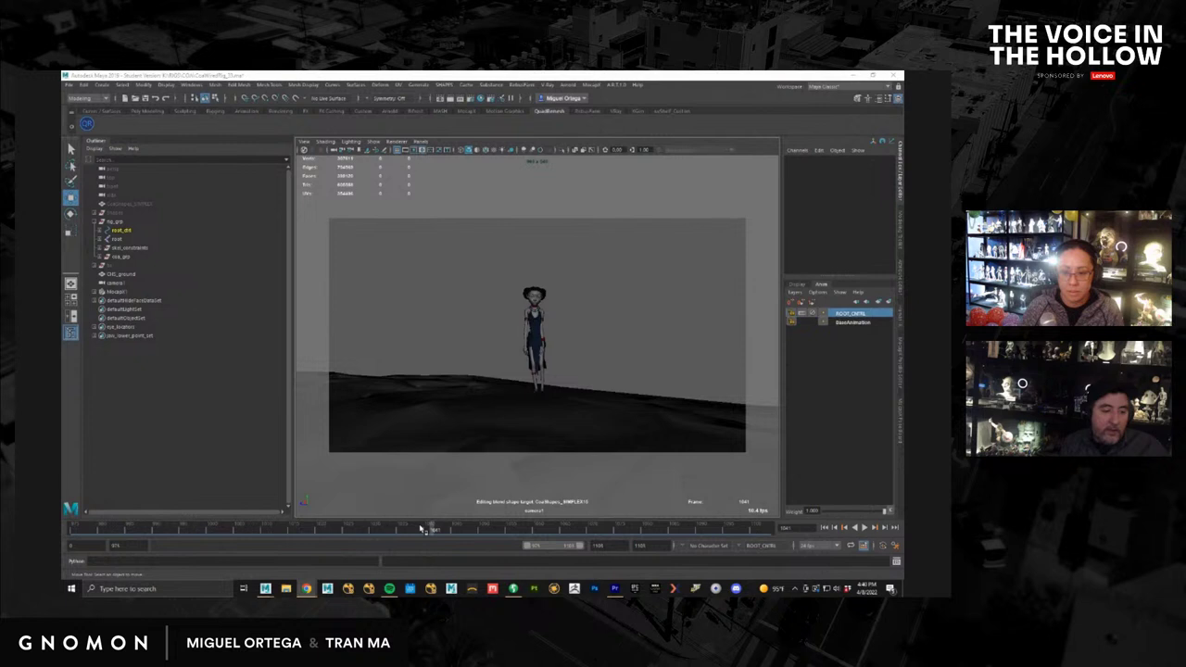
mouse_move(421, 529)
left_mouse_down()
mouse_move(63, 562)
mouse_move(183, 529)
mouse_move(554, 526)
mouse_move(762, 508)
left_mouse_up()
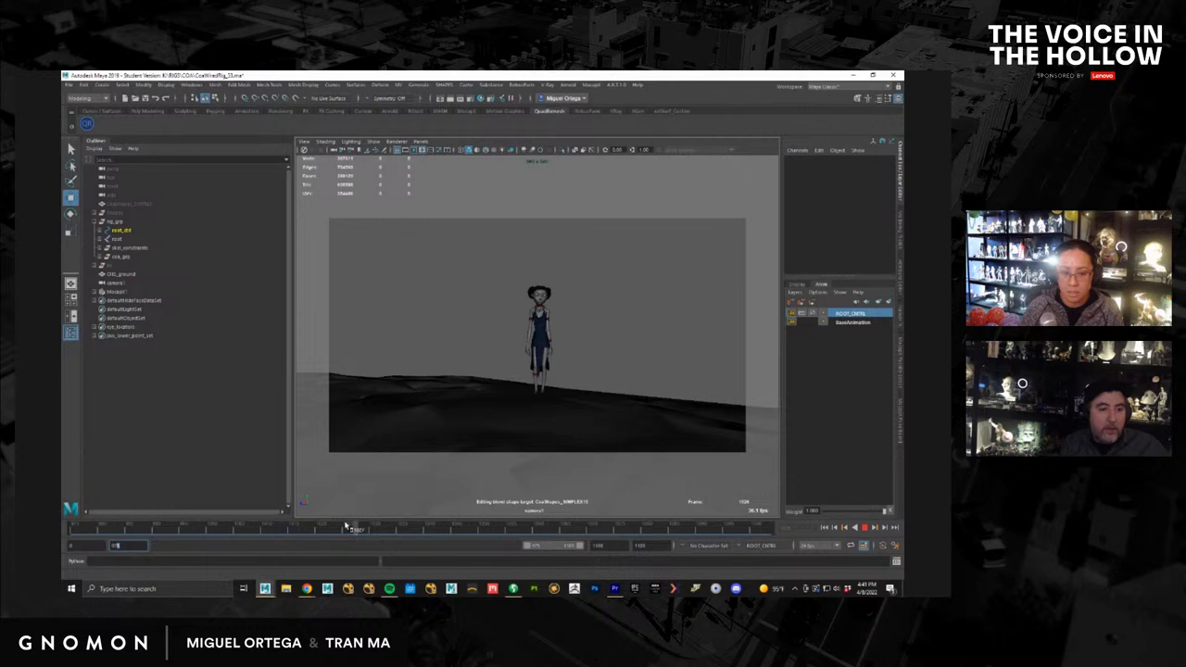
left_click_drag(393, 531, 365, 531)
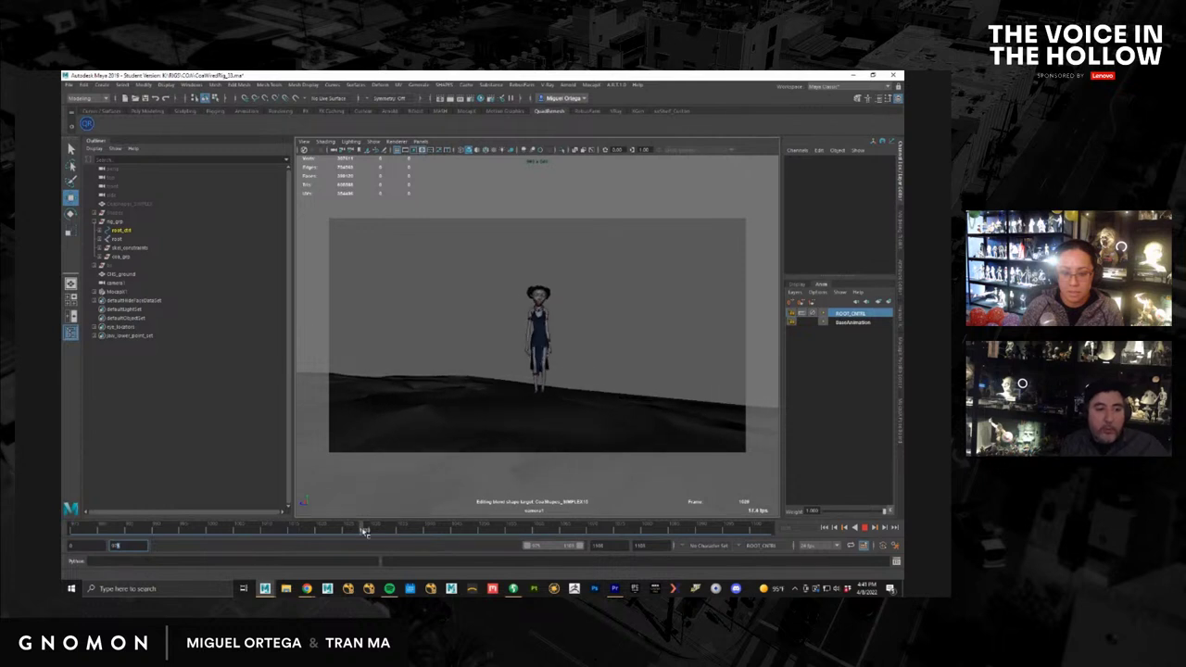
Step: Create a new perspective camera for the viewport and frame the coa_grp character group in it
left_click(420, 142)
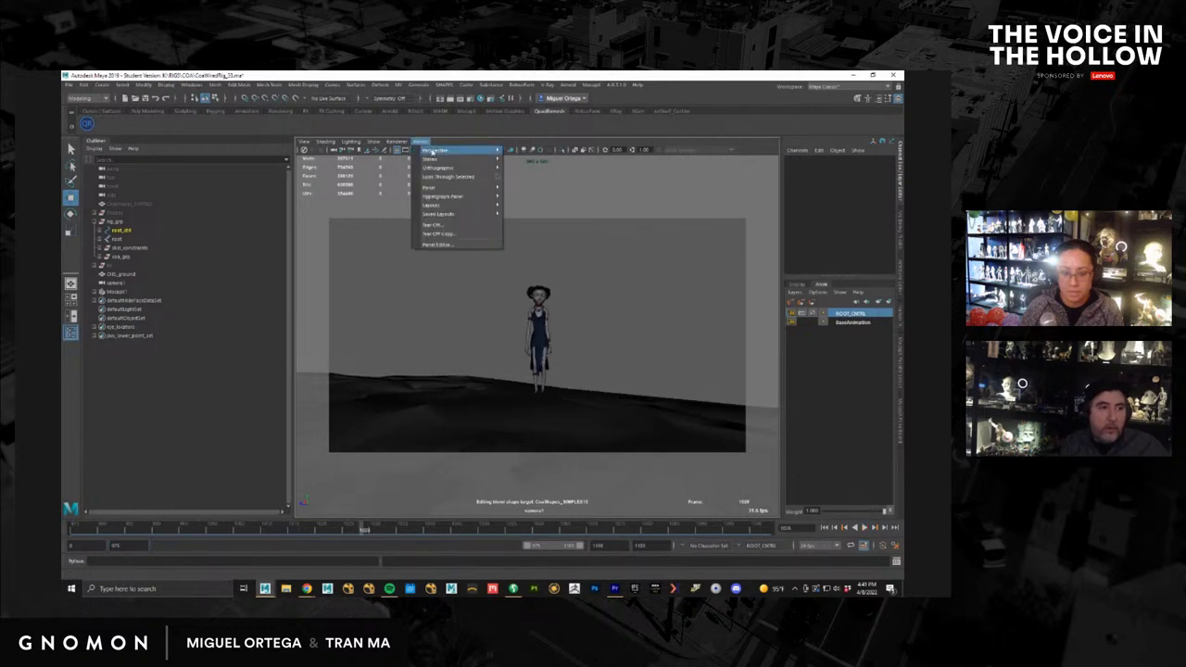
mouse_move(487, 150)
left_click(525, 170)
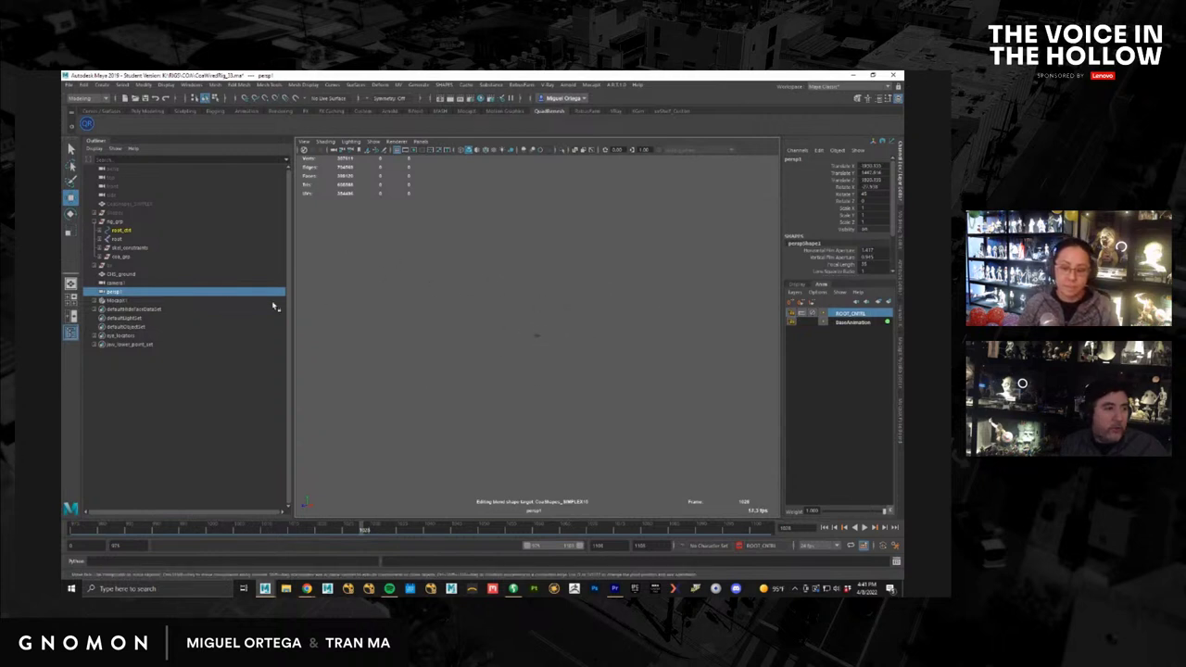
left_click(124, 231)
key("f")
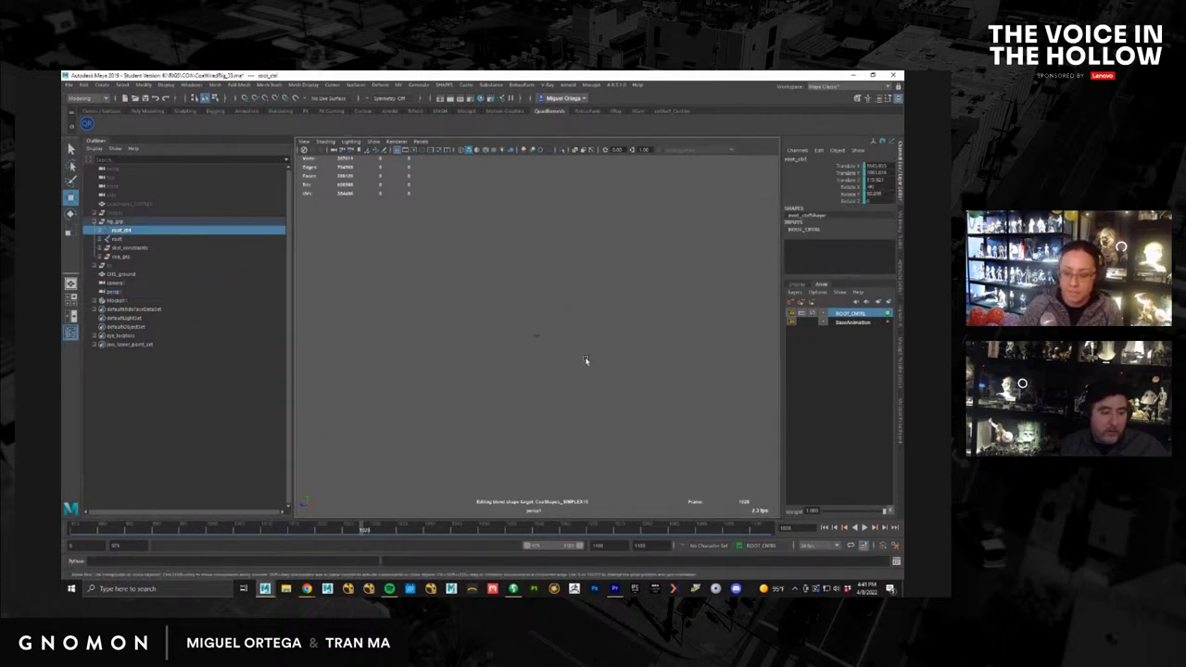
left_click(117, 258)
key("f")
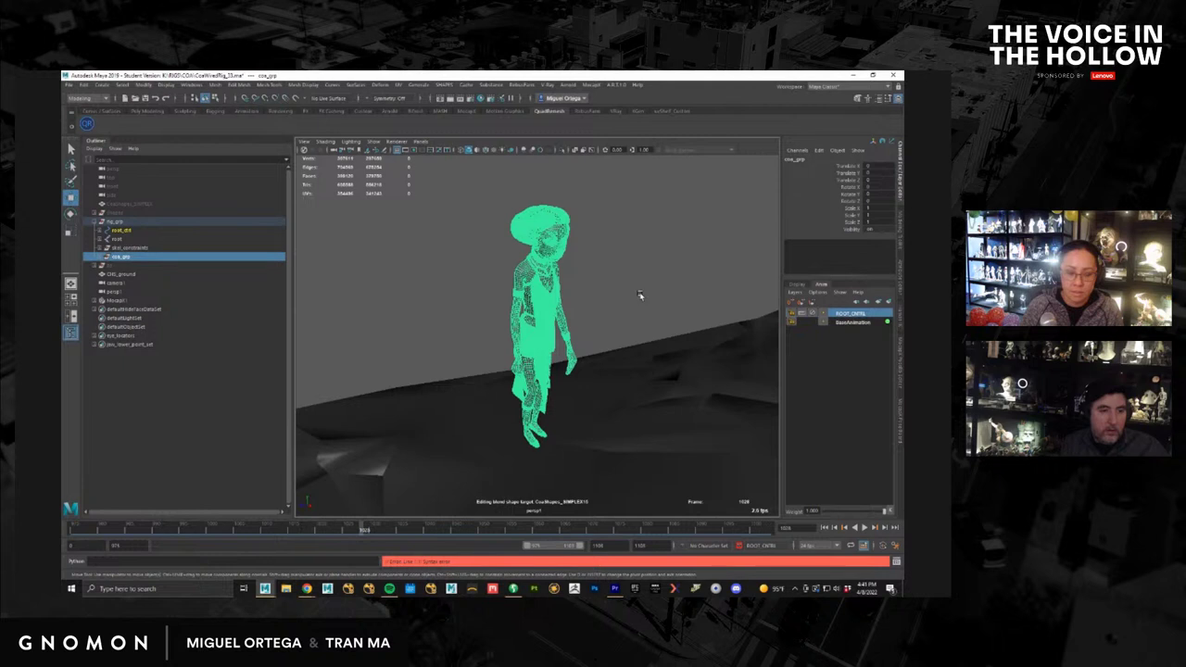
Step: View the character's head and upper body from the front and scrub the animation to examine the face
left_click_drag(640, 295, 601, 288, "alt")
left_click(624, 258)
middle_click_drag(624, 258, 610, 313, "alt")
left_click_drag(610, 313, 611, 336, "alt")
right_click_drag(612, 336, 633, 286, "alt")
middle_click_drag(633, 286, 605, 343, "alt")
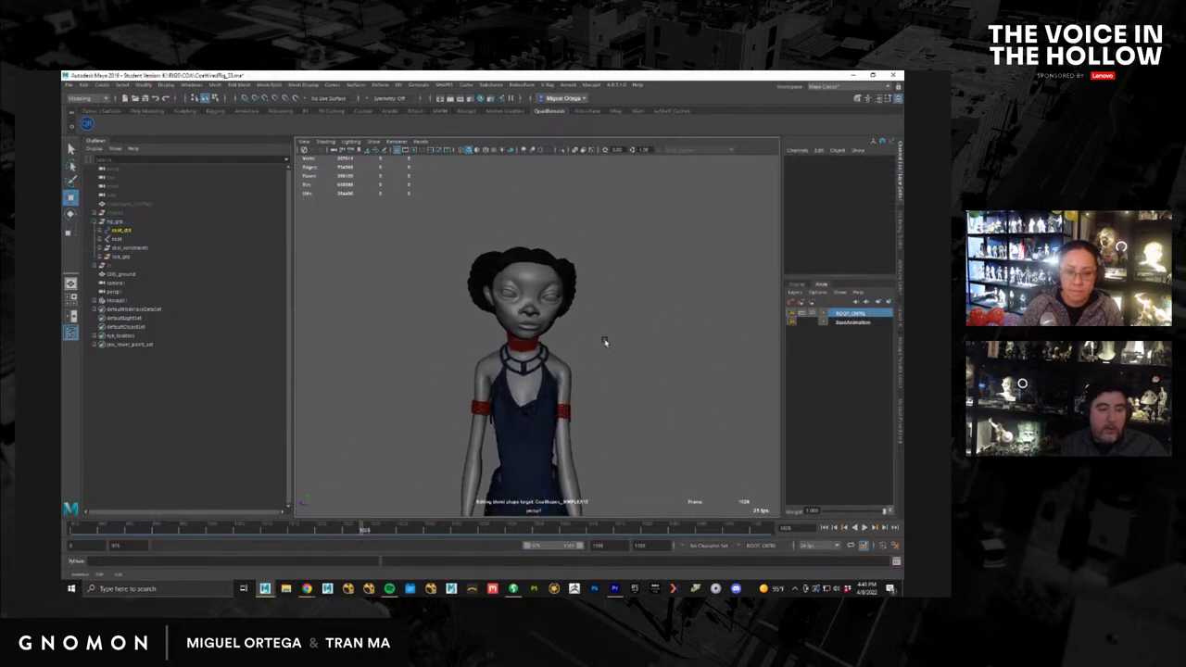
right_click_drag(605, 342, 602, 345, "alt")
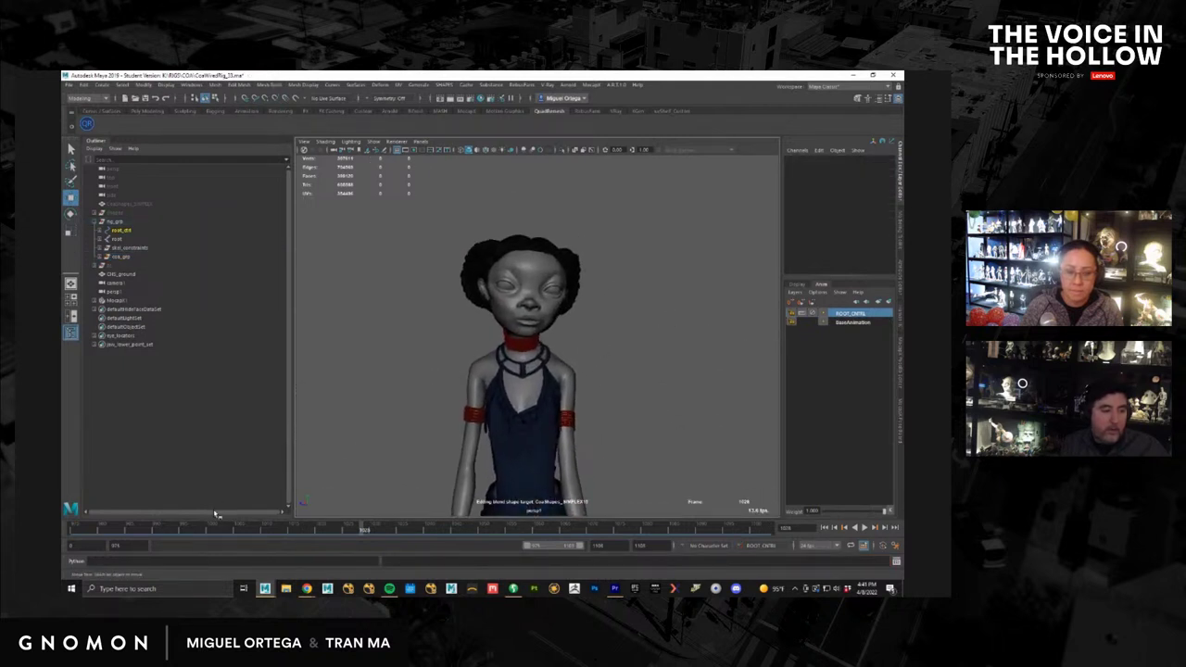
mouse_move(210, 532)
left_mouse_down()
mouse_move(62, 536)
mouse_move(198, 528)
mouse_move(505, 543)
mouse_move(451, 534)
left_mouse_up()
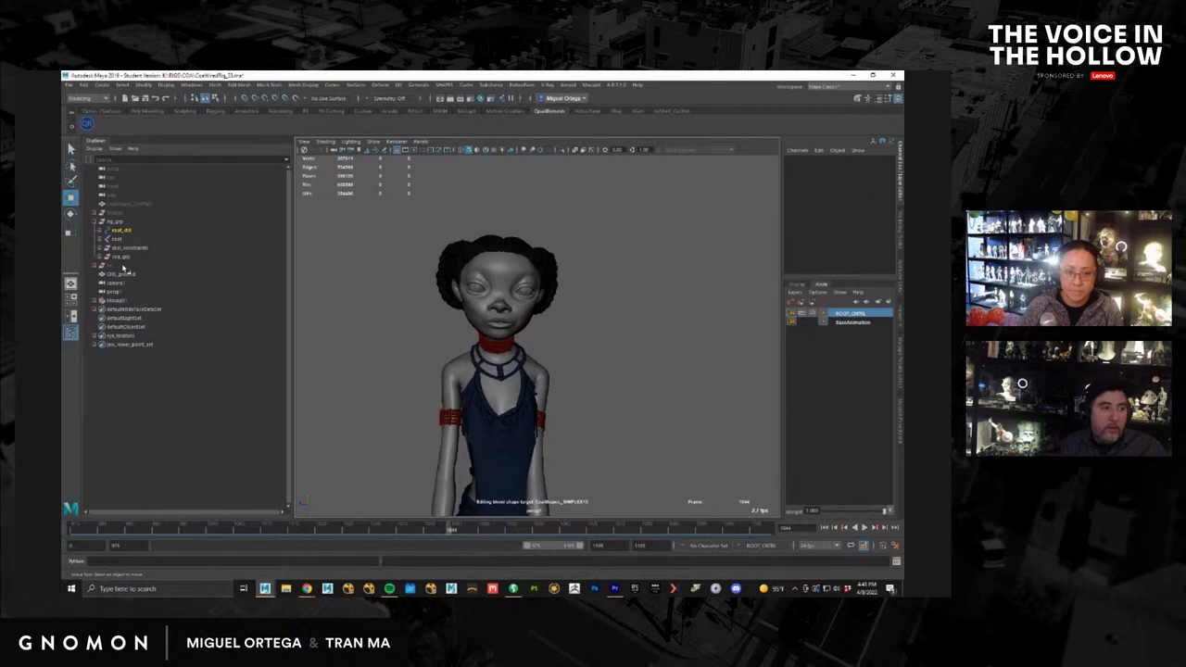
Step: Expand the MocapX node in the scene hierarchy and show the attributes of its ClipReader1
left_click(95, 301)
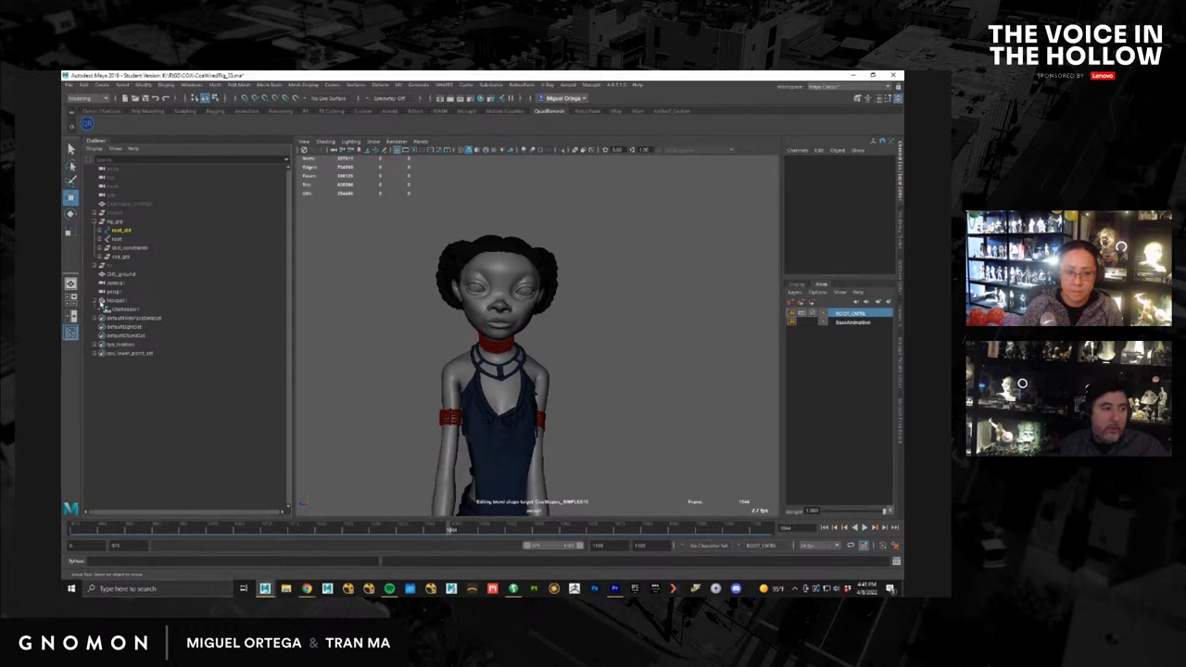
left_click(133, 310)
key("ctrl+a")
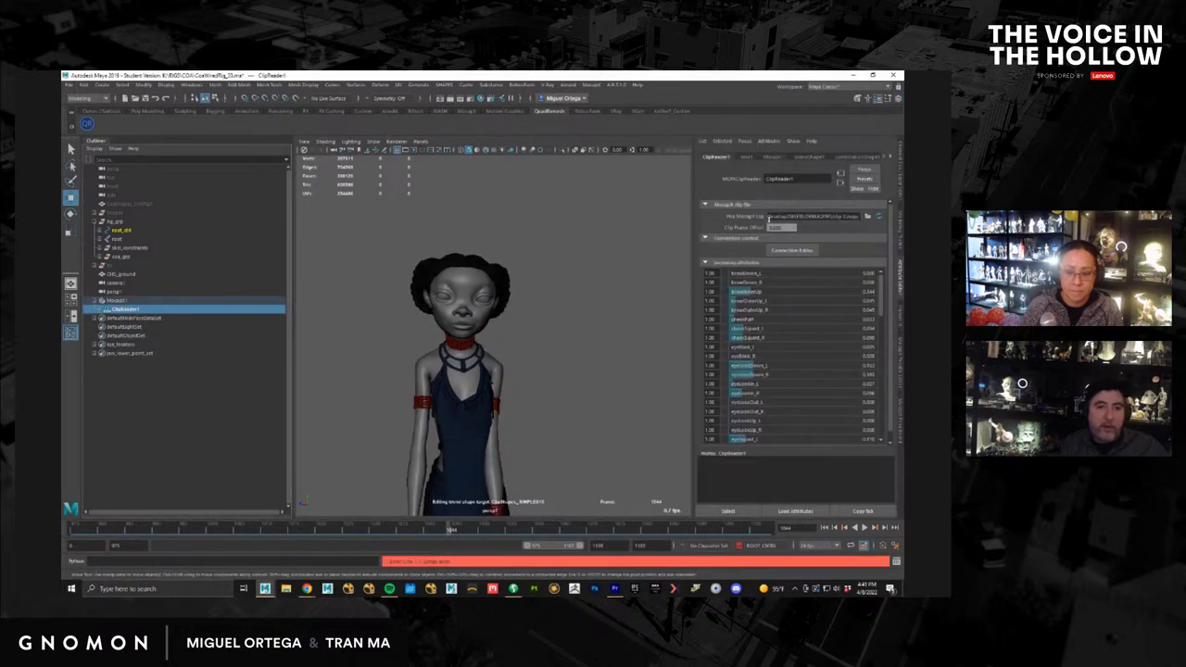
Step: Load the facial capture clip from the shot's Mocap\mocapX folder into ClipReader1
left_click(867, 217)
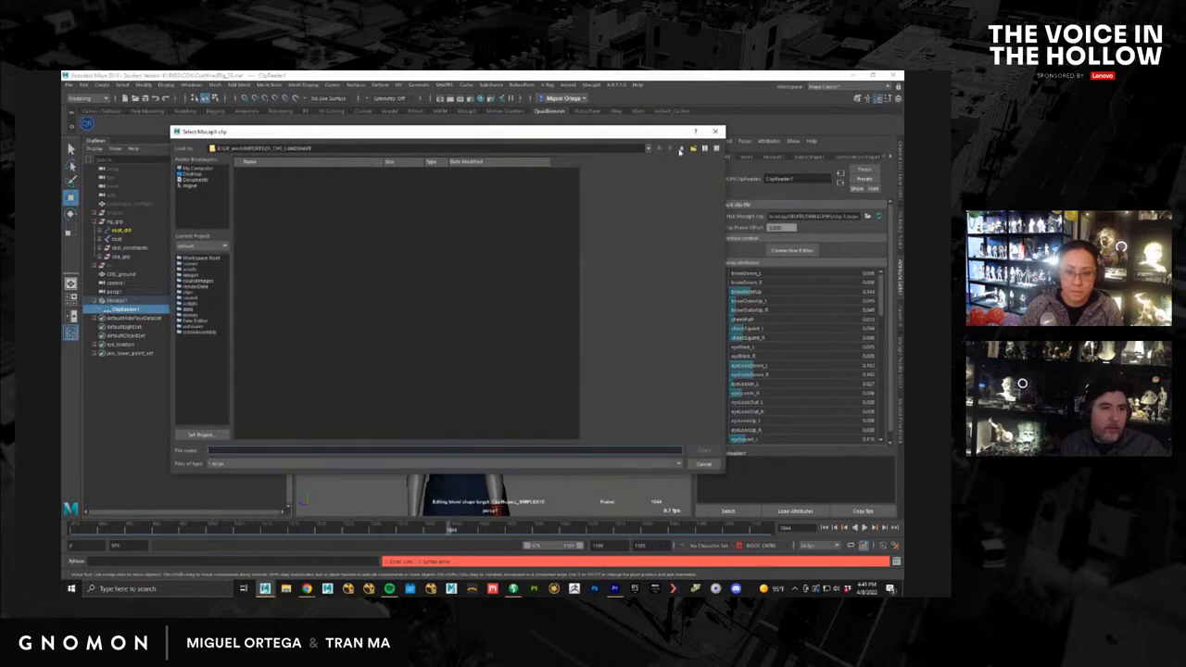
left_click(680, 150)
left_click(680, 150)
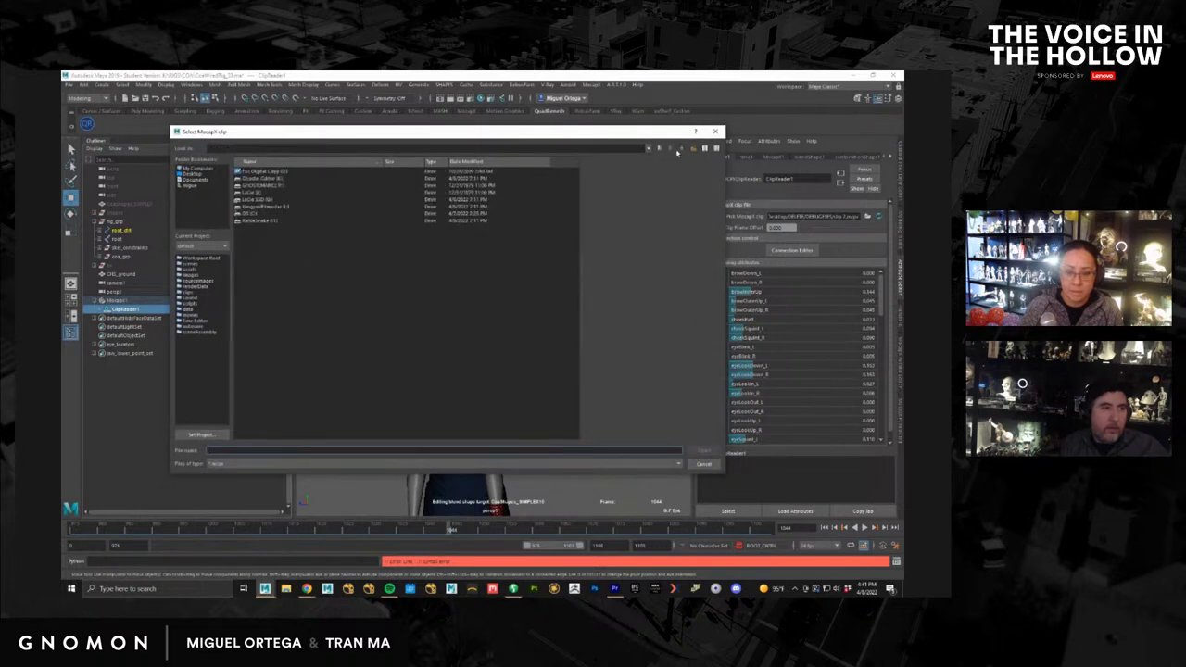
double_click(274, 180)
double_click(251, 312)
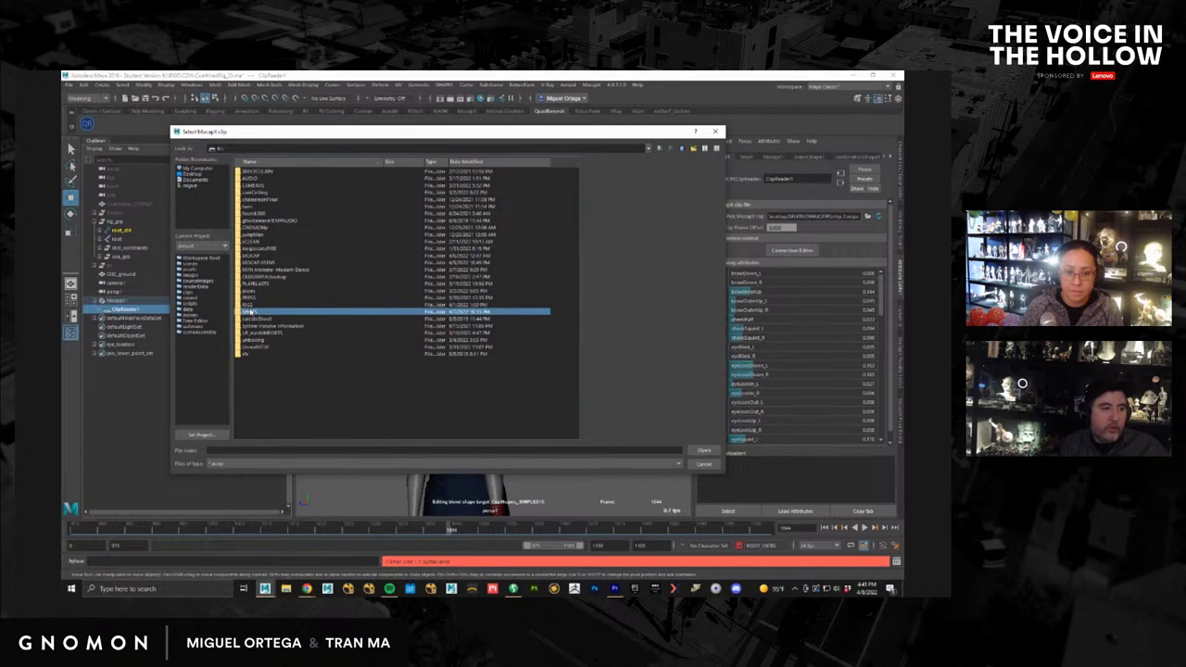
double_click(251, 173)
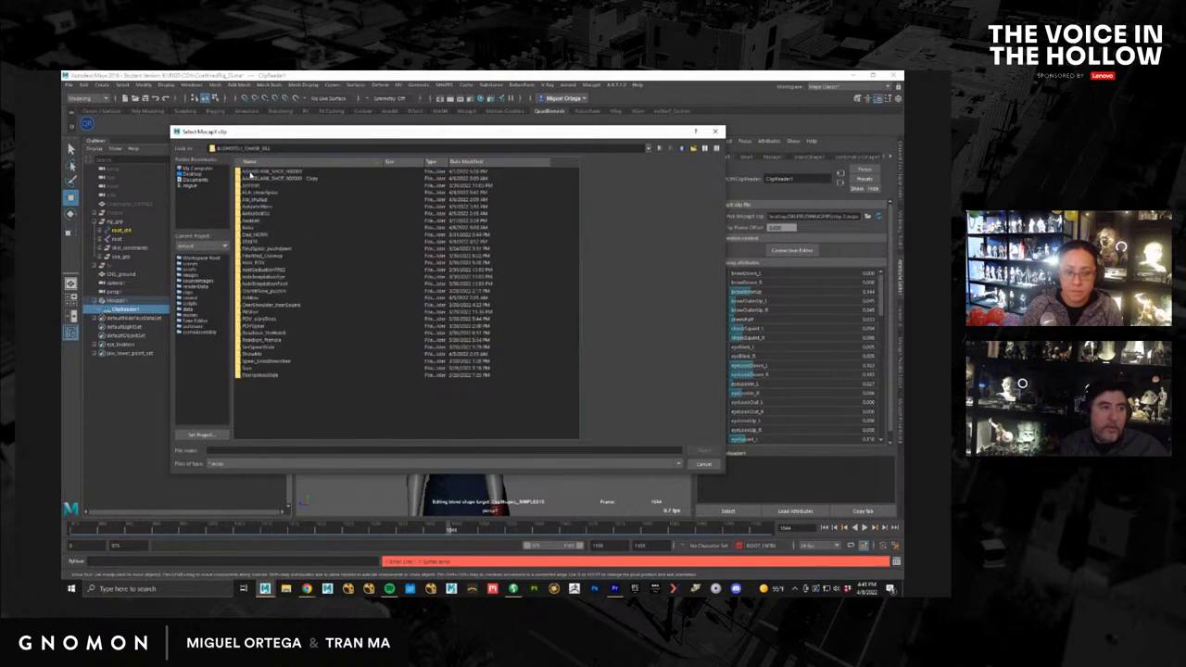
double_click(250, 230)
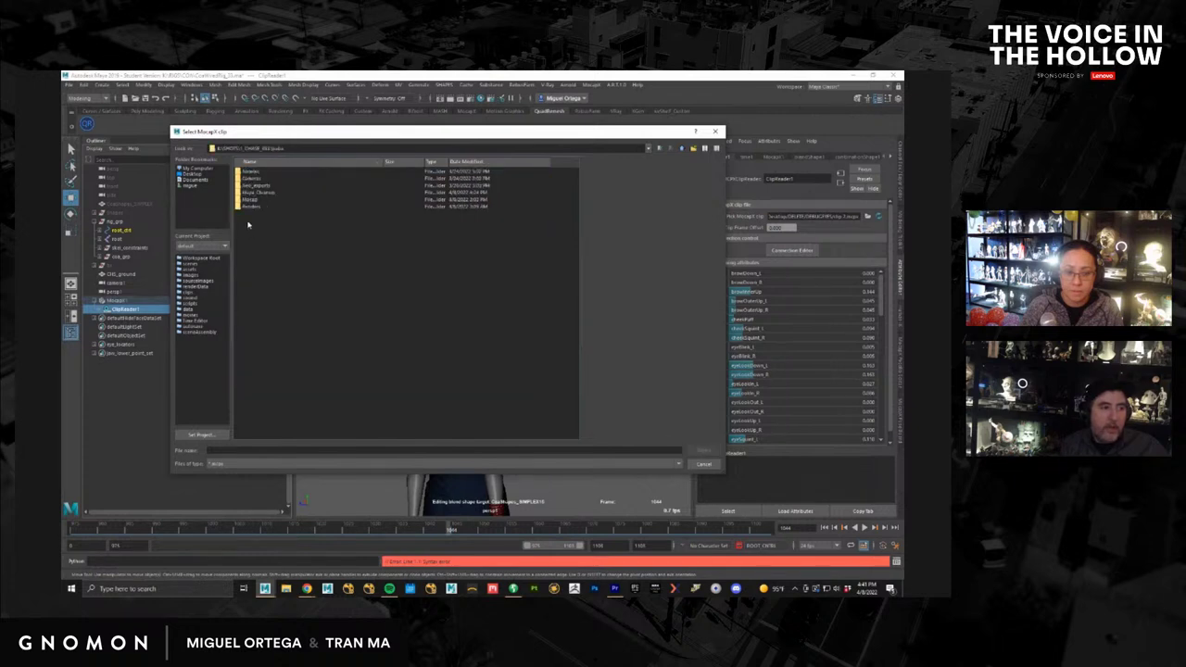
double_click(251, 199)
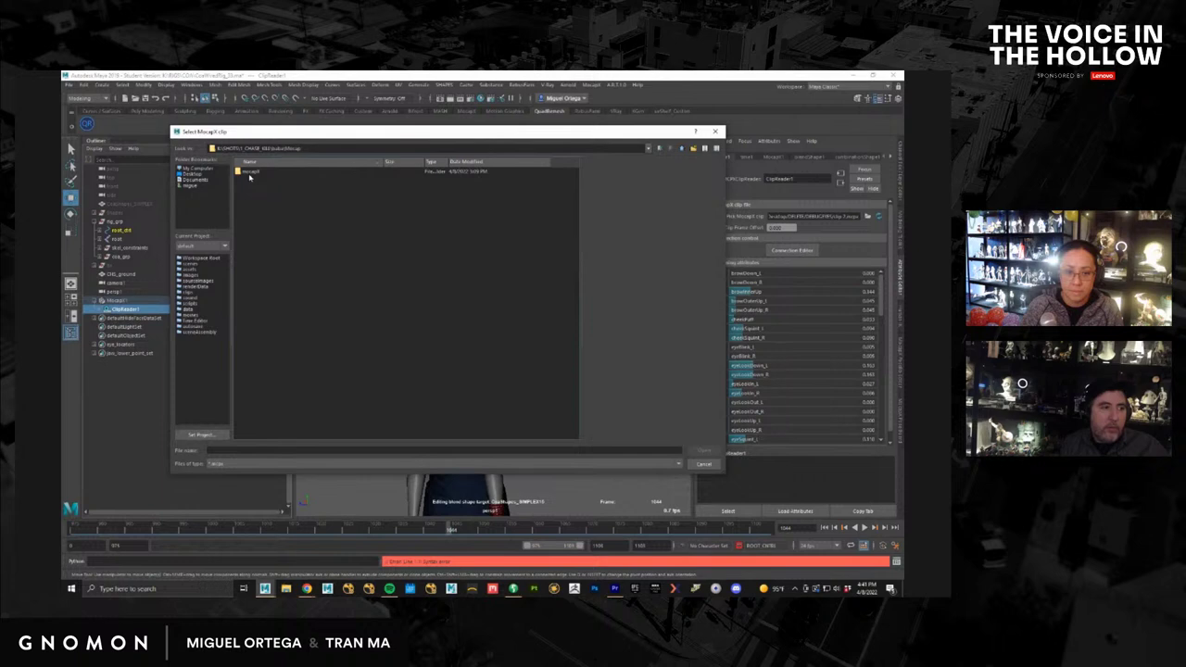
double_click(249, 173)
double_click(249, 172)
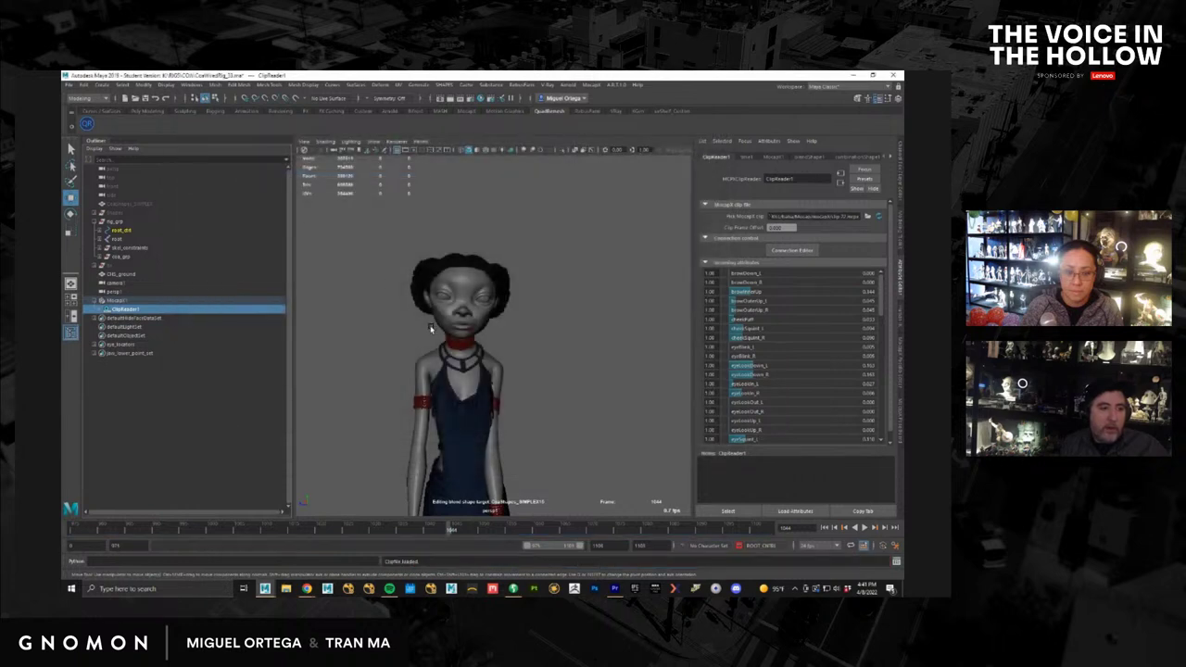
Step: Play and scrub the shot with the loaded facial clip to check the facial timing against the body motion
mouse_move(201, 528)
left_mouse_down()
mouse_move(77, 529)
mouse_move(199, 529)
left_mouse_up()
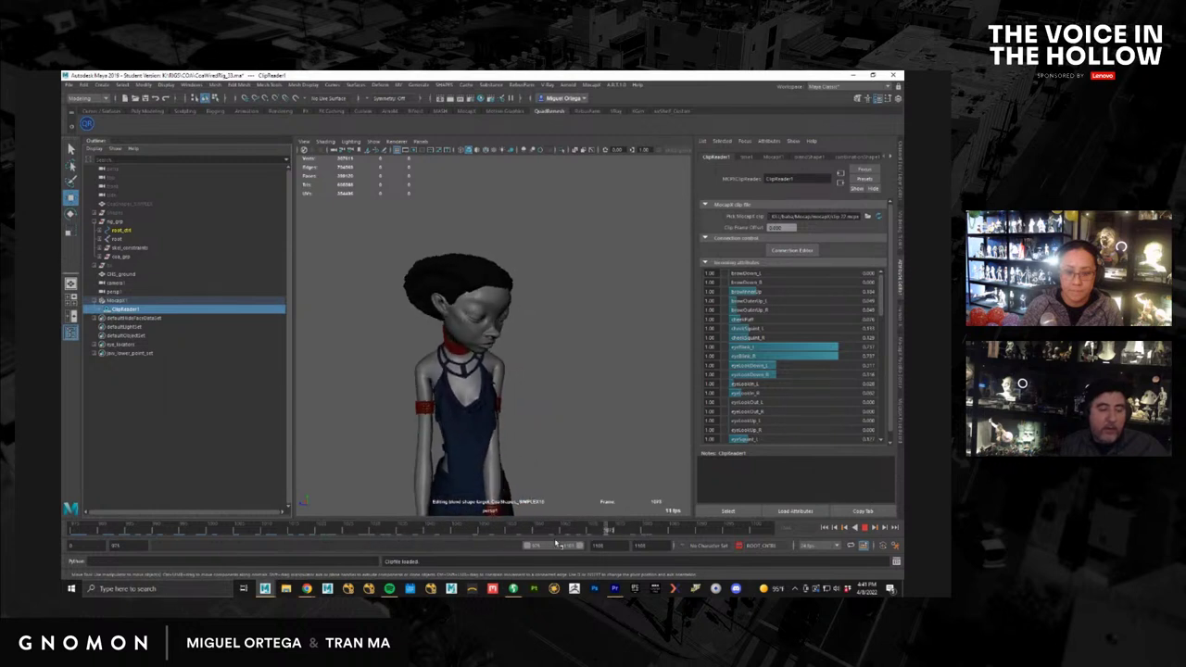
left_click_drag(251, 548, 347, 541)
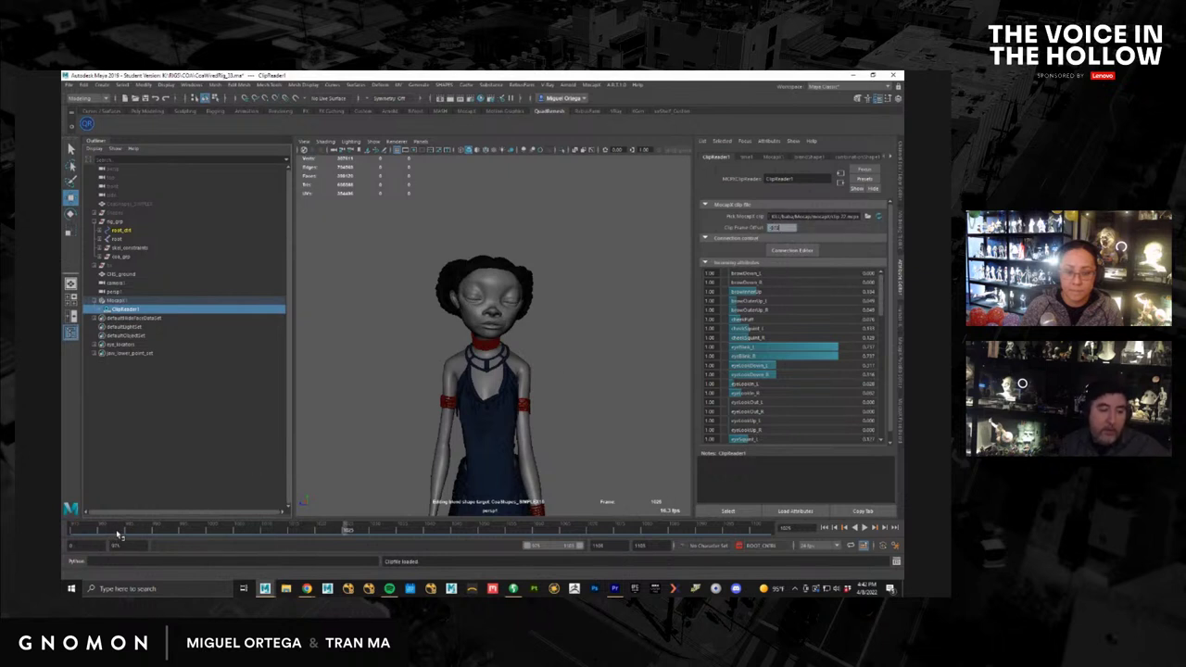
left_click_drag(112, 530, 77, 531)
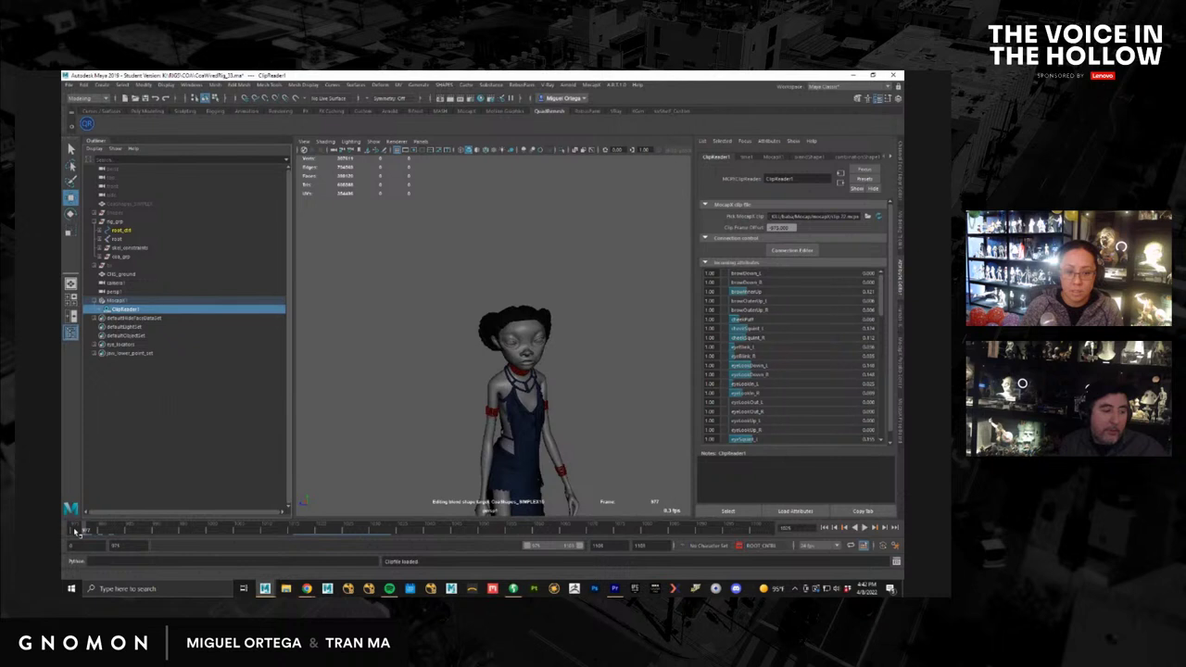
key("alt+v")
key("alt+v")
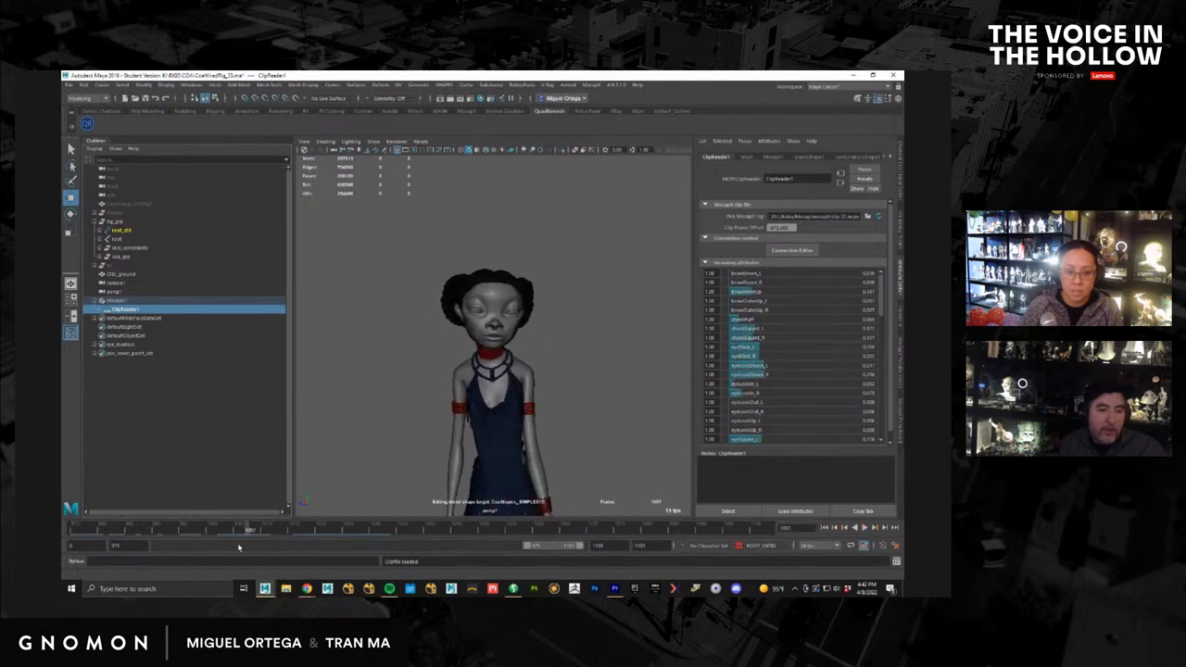
left_click_drag(182, 530, 156, 529)
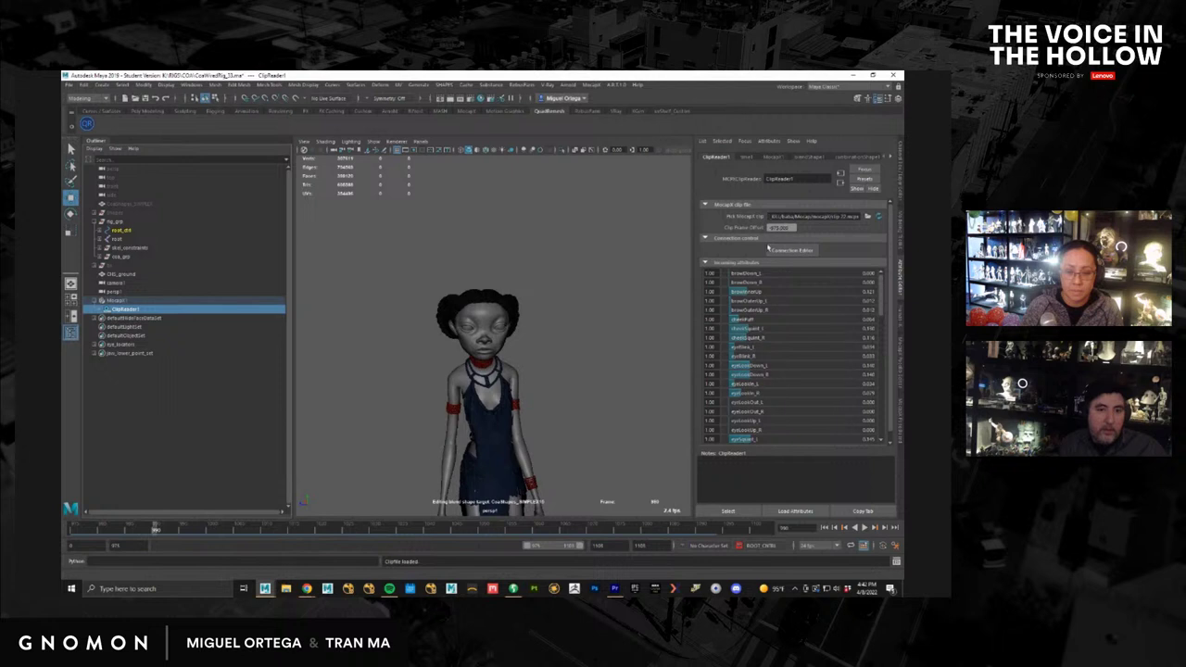
left_click_drag(149, 531, 96, 530)
key("alt+v")
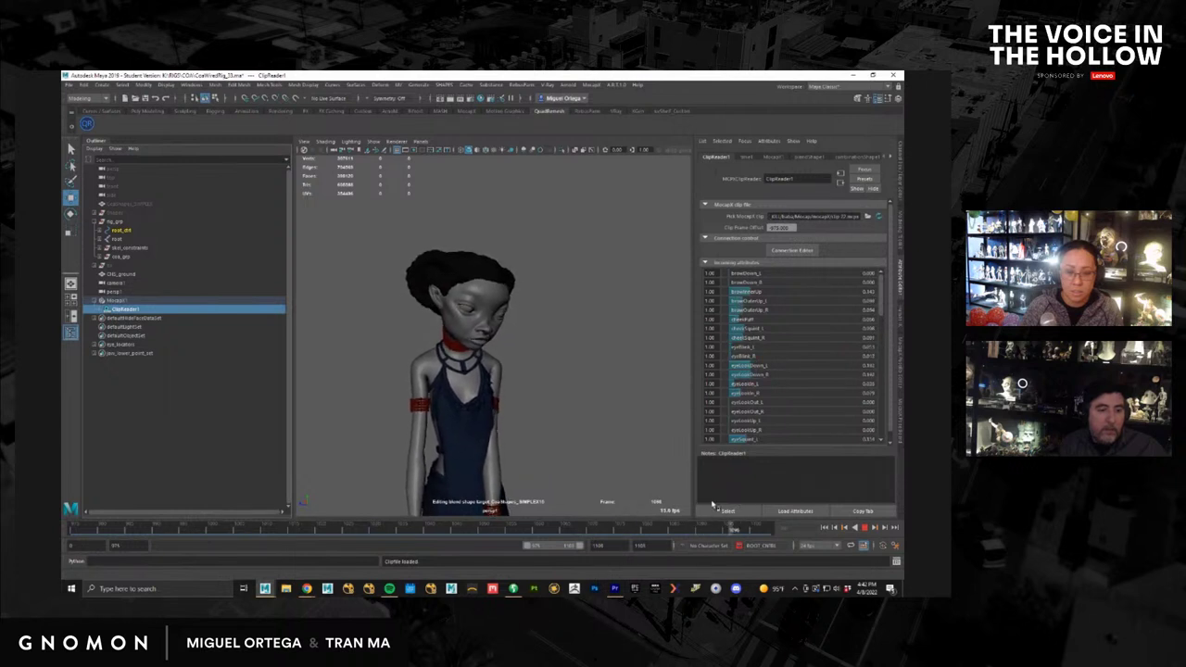
Step: Change ClipReader1's Clip Frame Offset and scrub the timeline to check the shifted facial animation
mouse_move(697, 524)
left_mouse_down()
mouse_move(350, 529)
mouse_move(288, 543)
mouse_move(611, 541)
mouse_move(348, 546)
left_mouse_up()
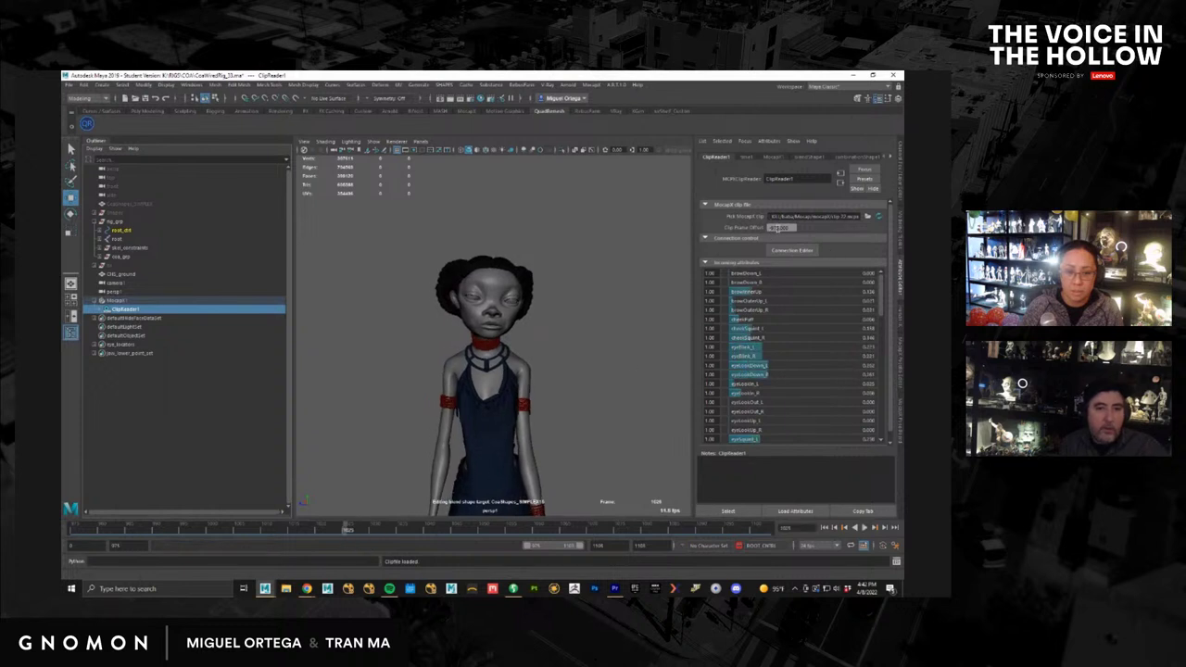
type("96")
key("Return")
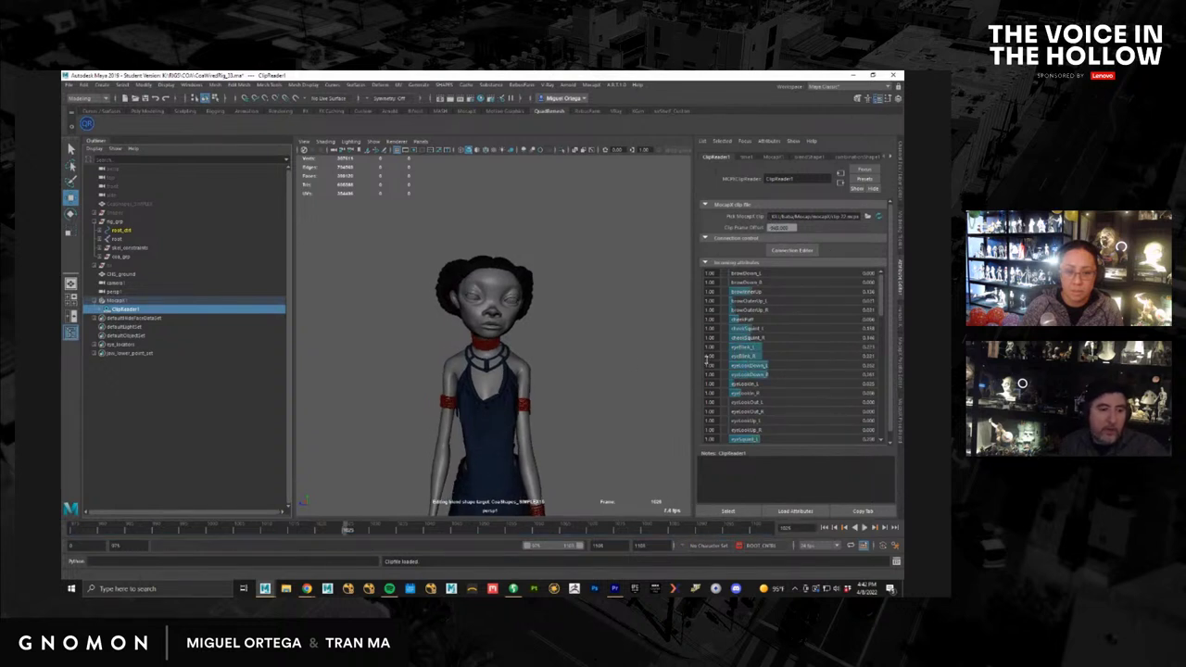
left_click_drag(351, 529, 370, 531)
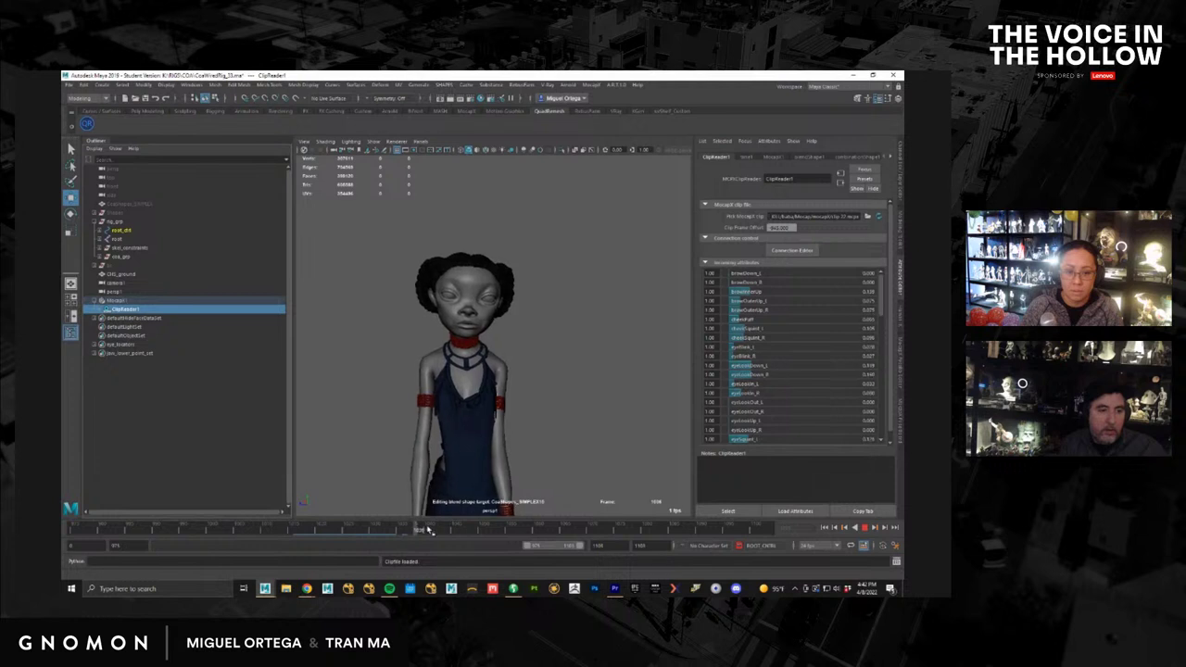
mouse_move(498, 532)
left_mouse_down()
mouse_move(534, 532)
mouse_move(320, 534)
left_mouse_up()
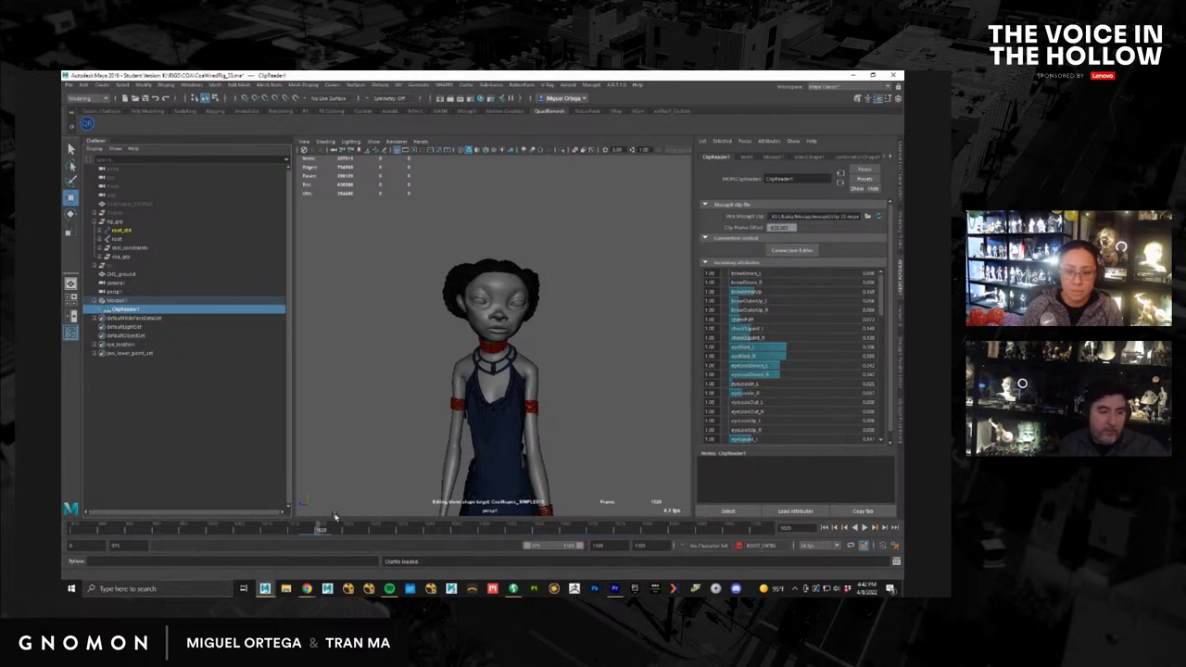
Step: Scrub from frame 1021 towards the end of the shot to check the offset facial animation against the body motion
mouse_move(315, 535)
left_mouse_down()
mouse_move(293, 531)
mouse_move(405, 532)
mouse_move(325, 533)
left_mouse_up()
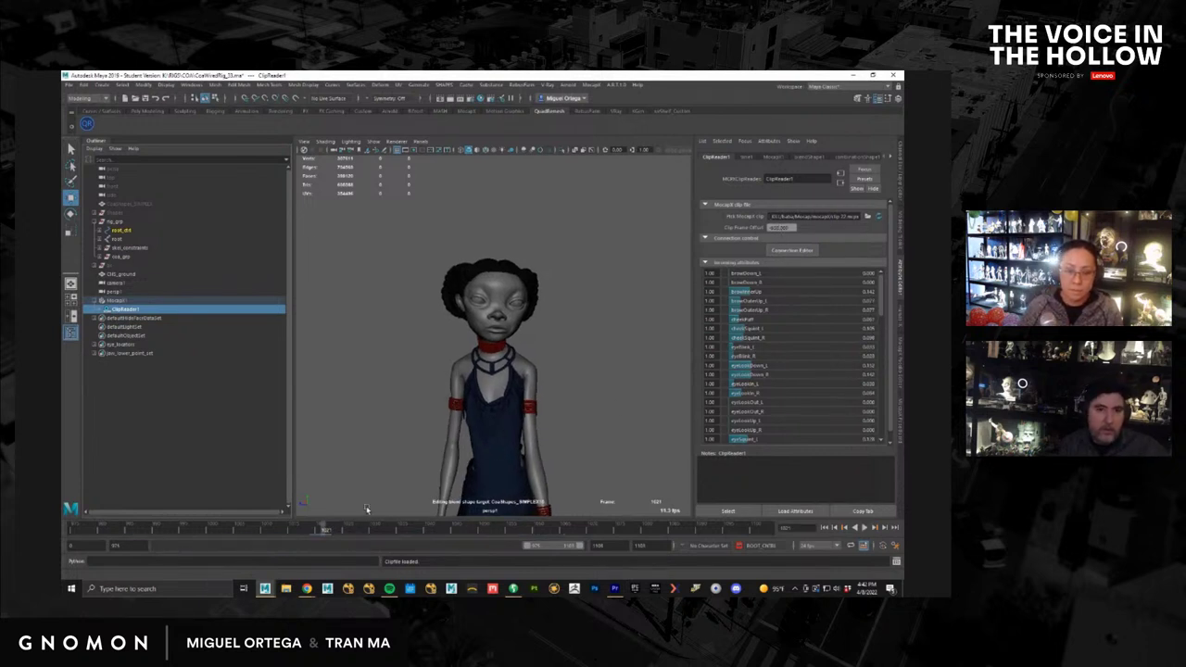
mouse_move(321, 532)
left_mouse_down()
mouse_move(271, 531)
mouse_move(453, 538)
mouse_move(327, 531)
left_mouse_up()
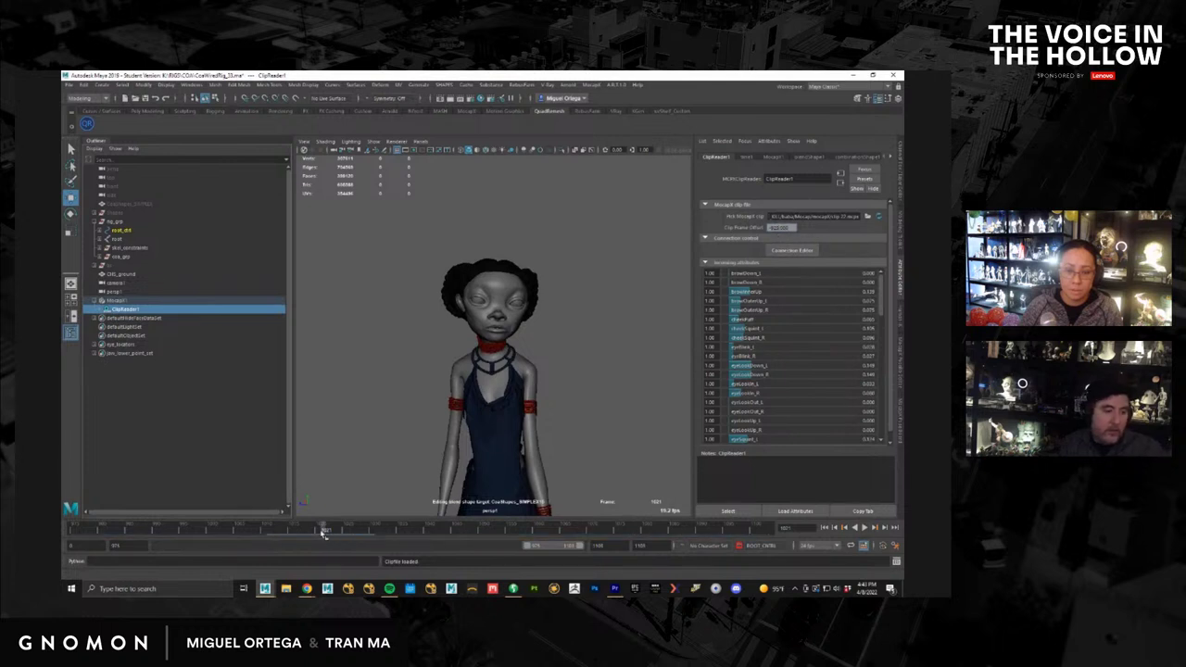
mouse_move(323, 533)
left_mouse_down()
mouse_move(300, 533)
mouse_move(625, 529)
mouse_move(674, 513)
left_mouse_up()
Step: View the shot through camera1, play it from the first frame, and rewind it to the start
left_click(423, 142)
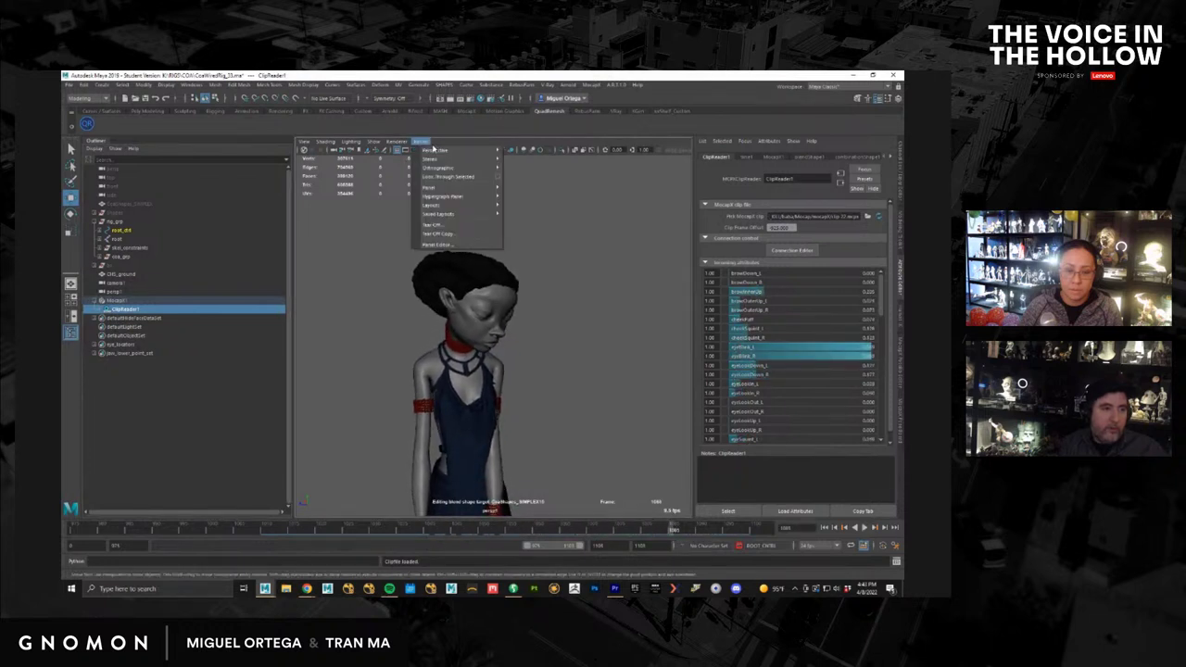
left_click(524, 160)
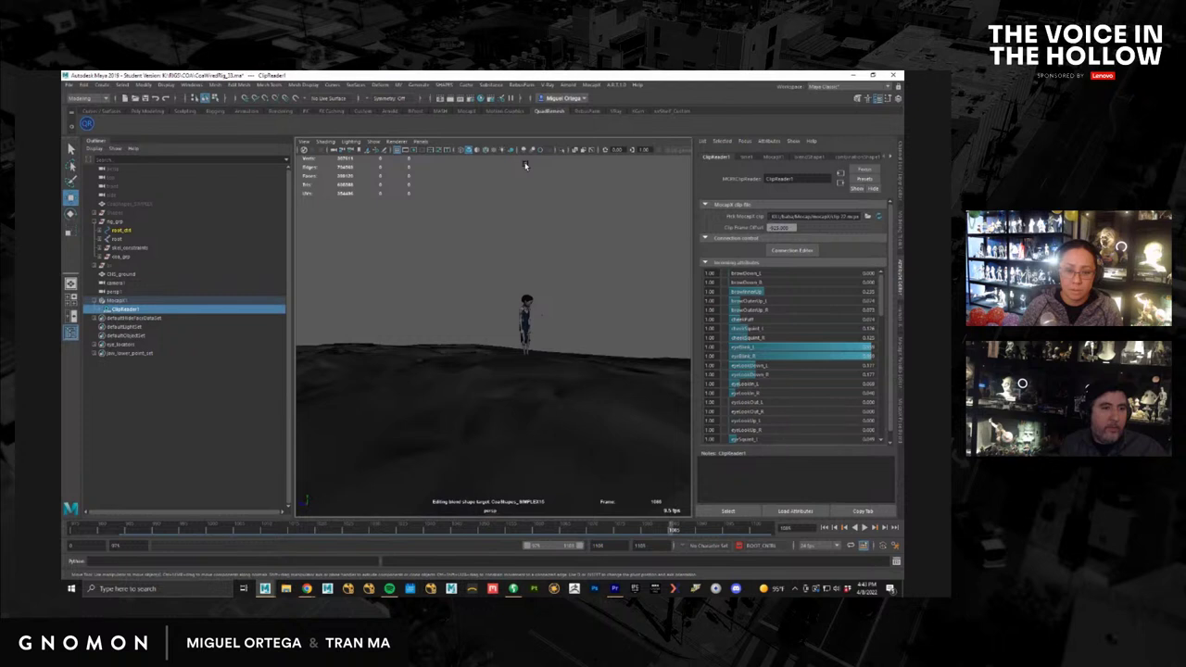
left_click(526, 167)
left_click(421, 142)
mouse_move(480, 152)
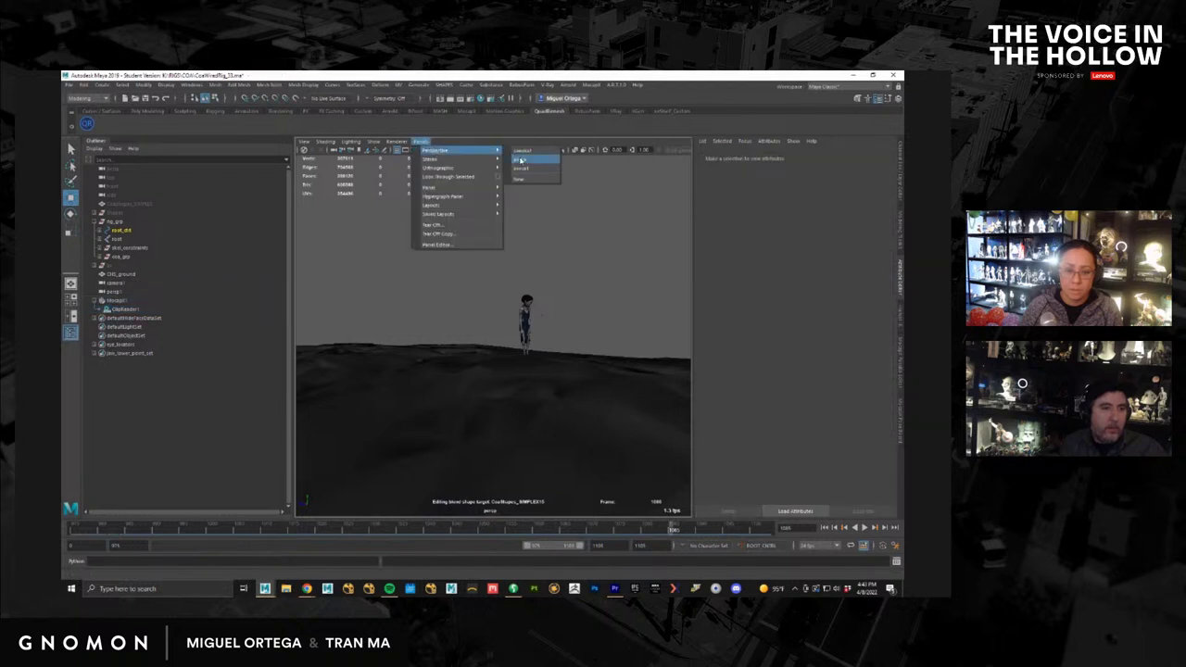
left_click(522, 159)
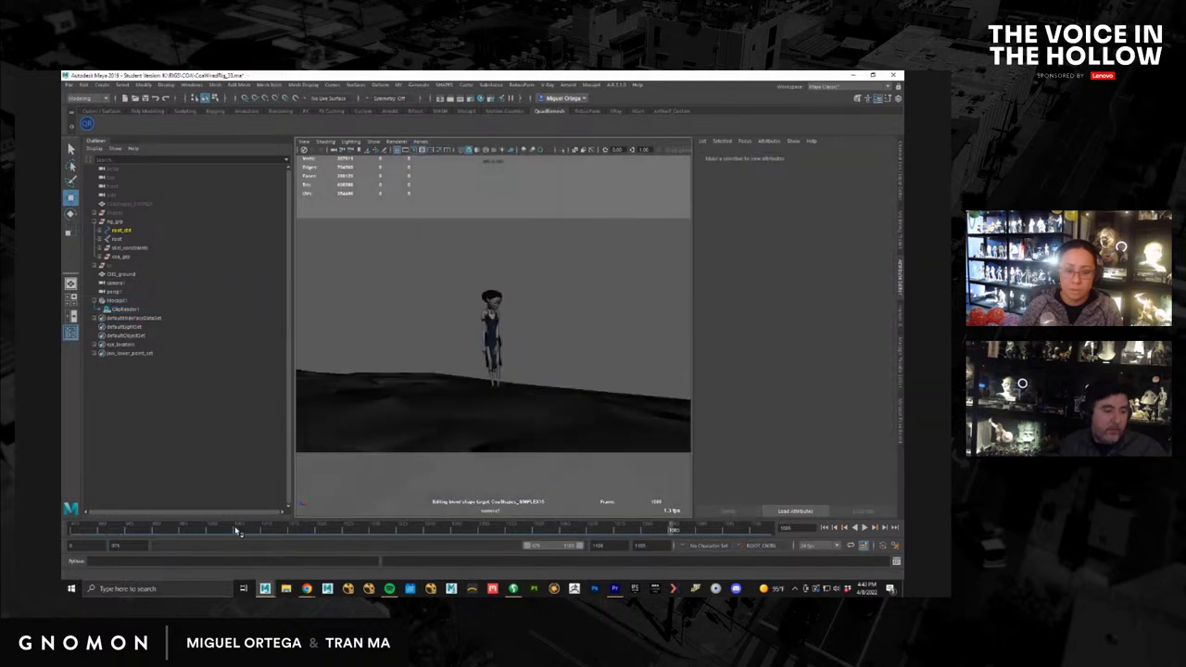
left_click_drag(236, 531, 63, 532)
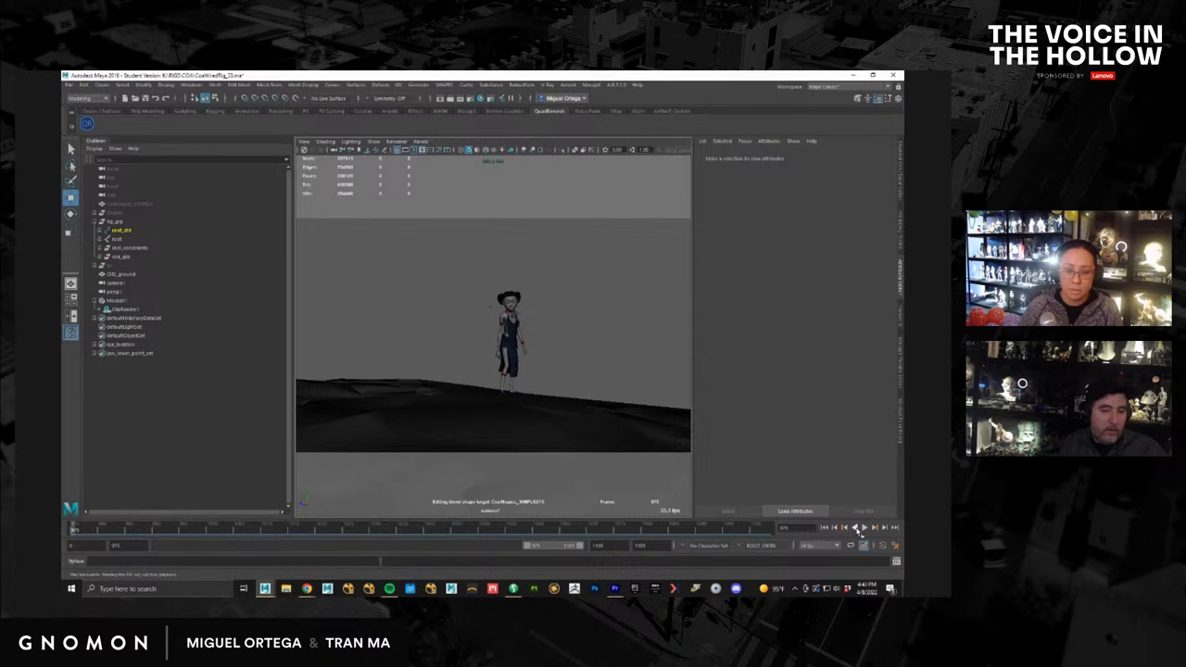
left_click(863, 528)
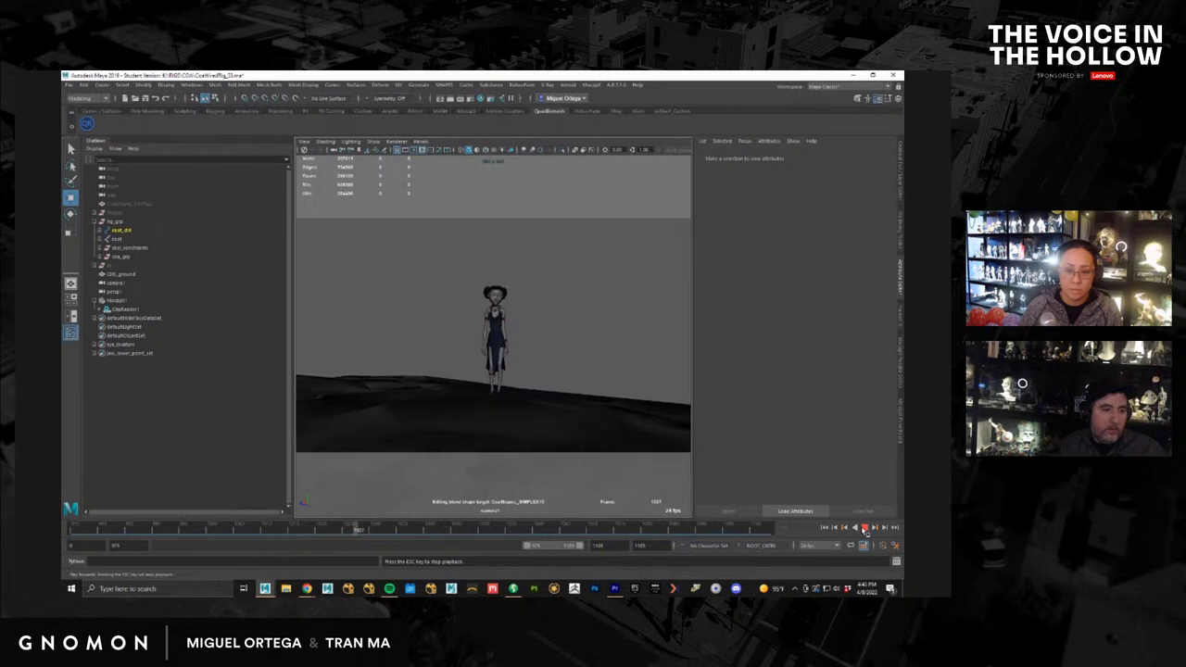
left_click(866, 528)
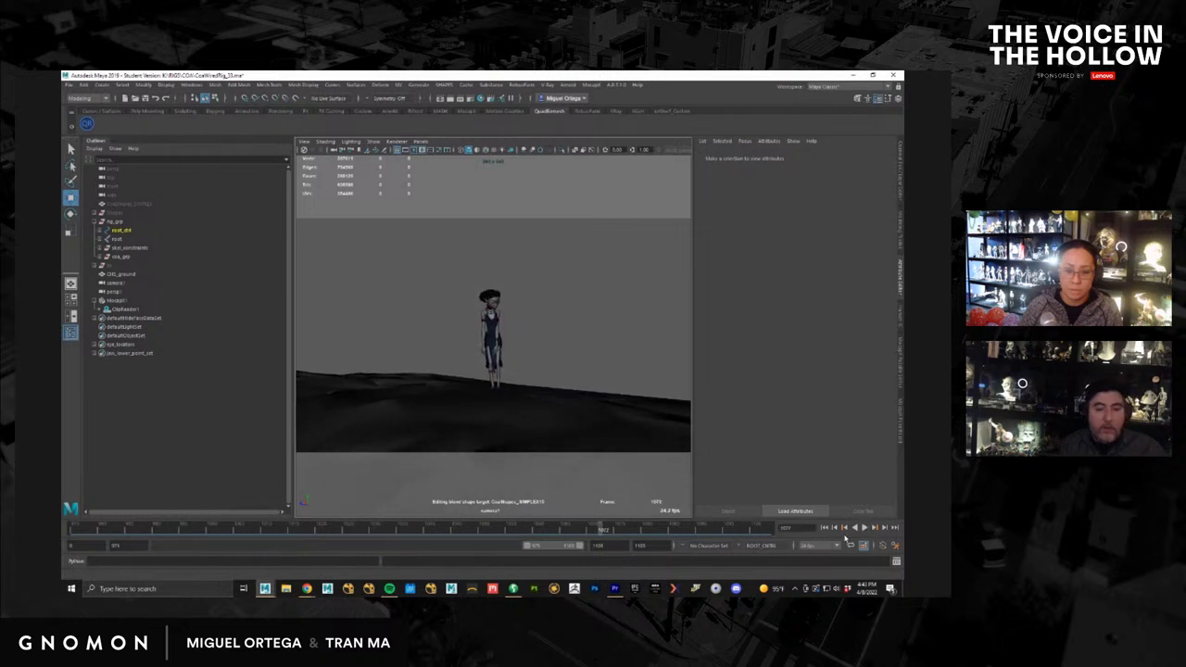
left_click(824, 528)
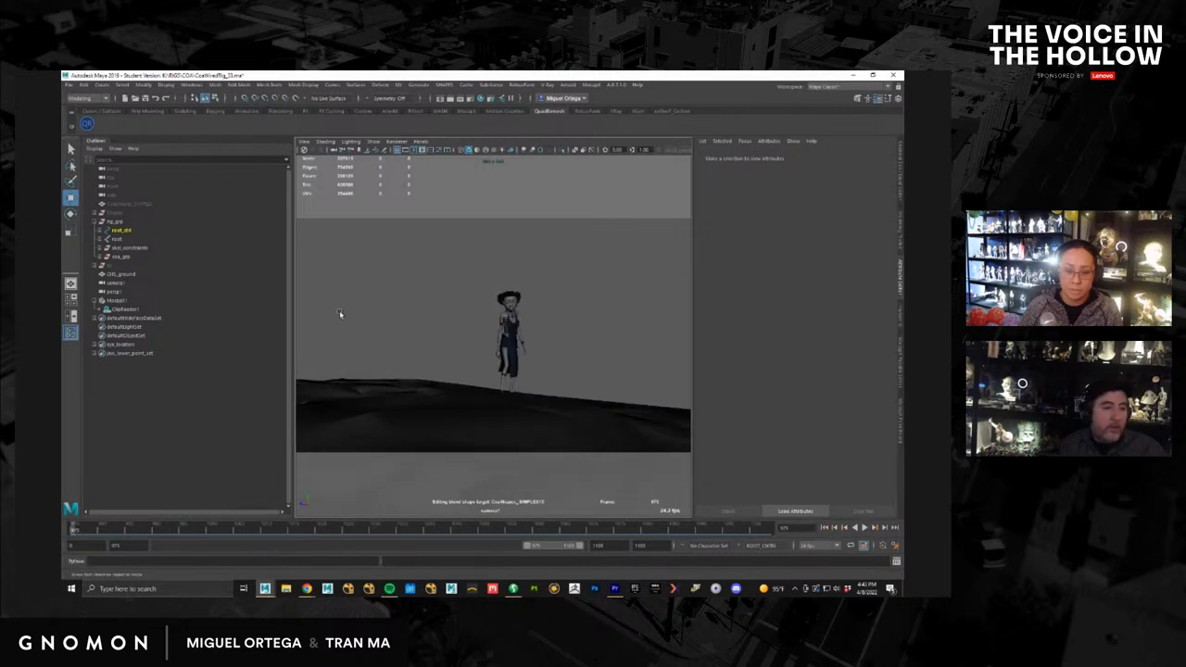
Step: Return to the persp1 close-up view at the last frame and display the rig's NURBS curves
left_click(420, 140)
mouse_move(441, 153)
left_click(530, 170)
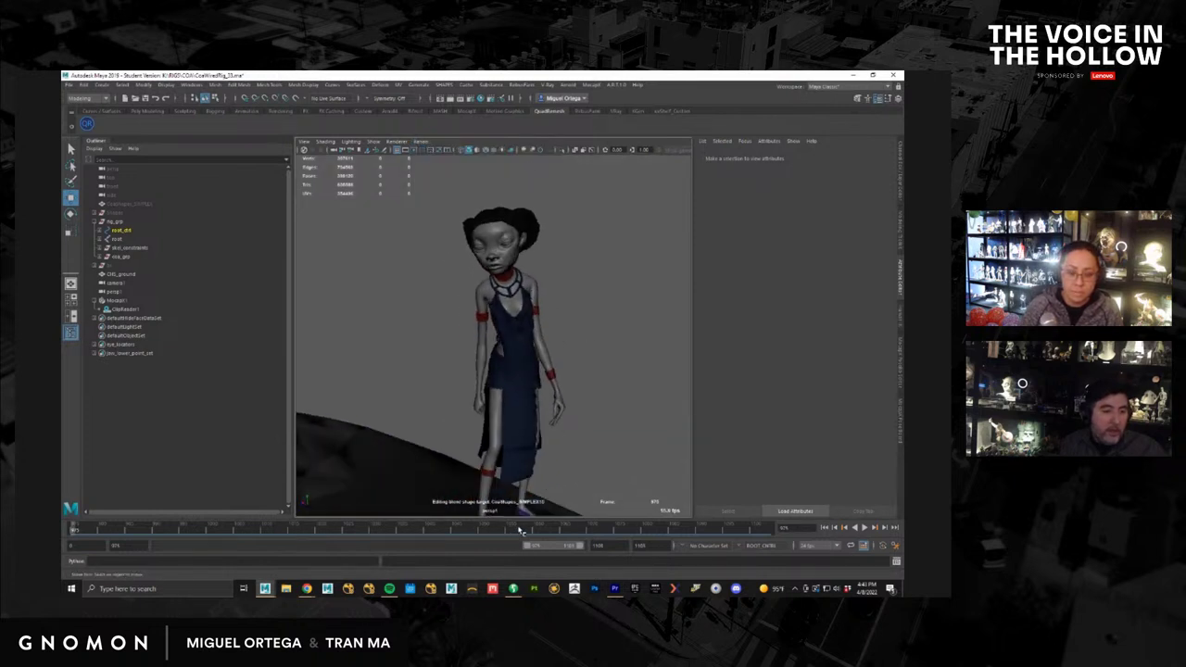
left_click_drag(519, 530, 831, 523)
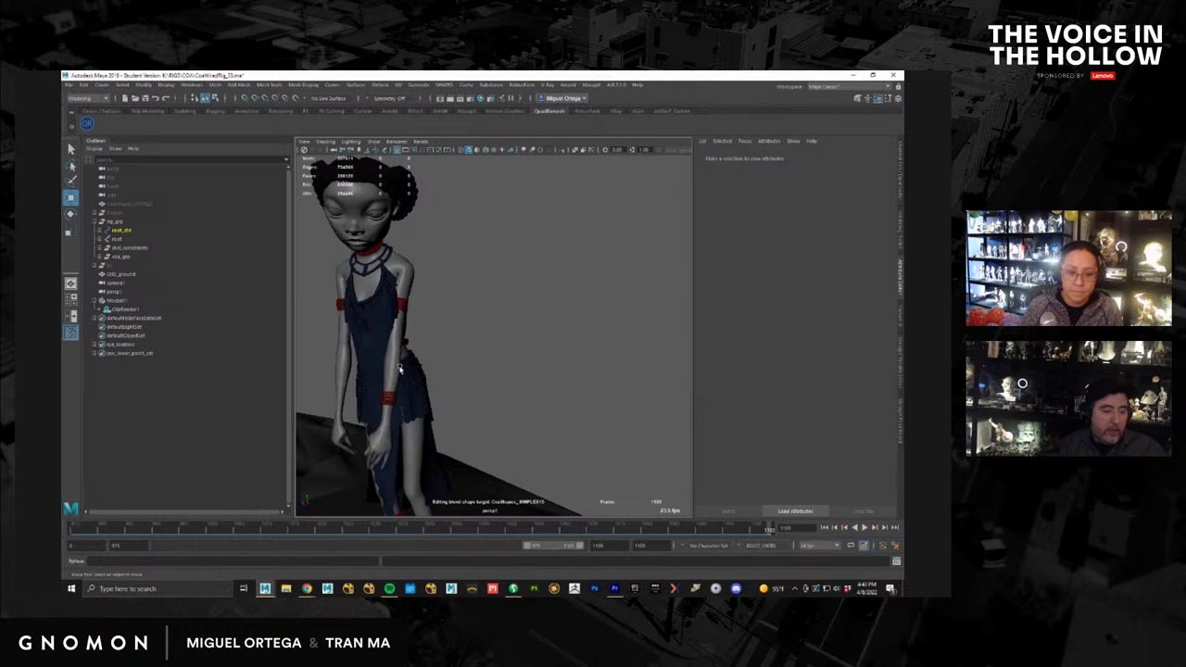
left_click(371, 142)
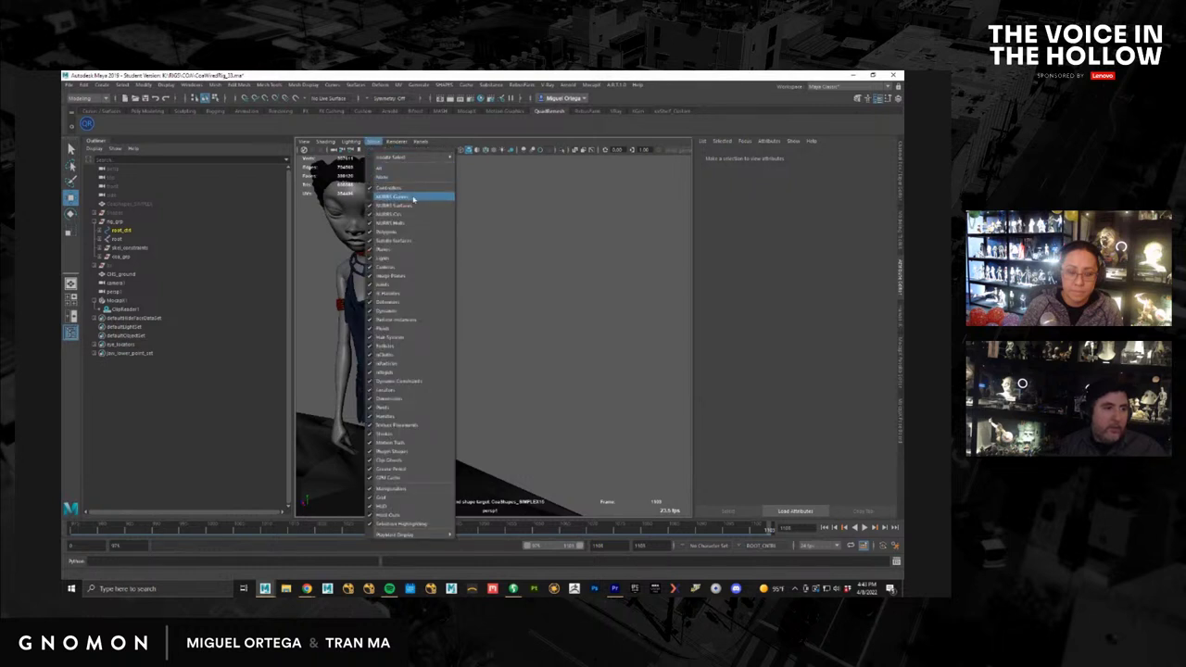
left_click(413, 195)
Step: Create an animation layer from the left and right upper-arm FK controls and name it UARMS
left_click(520, 308)
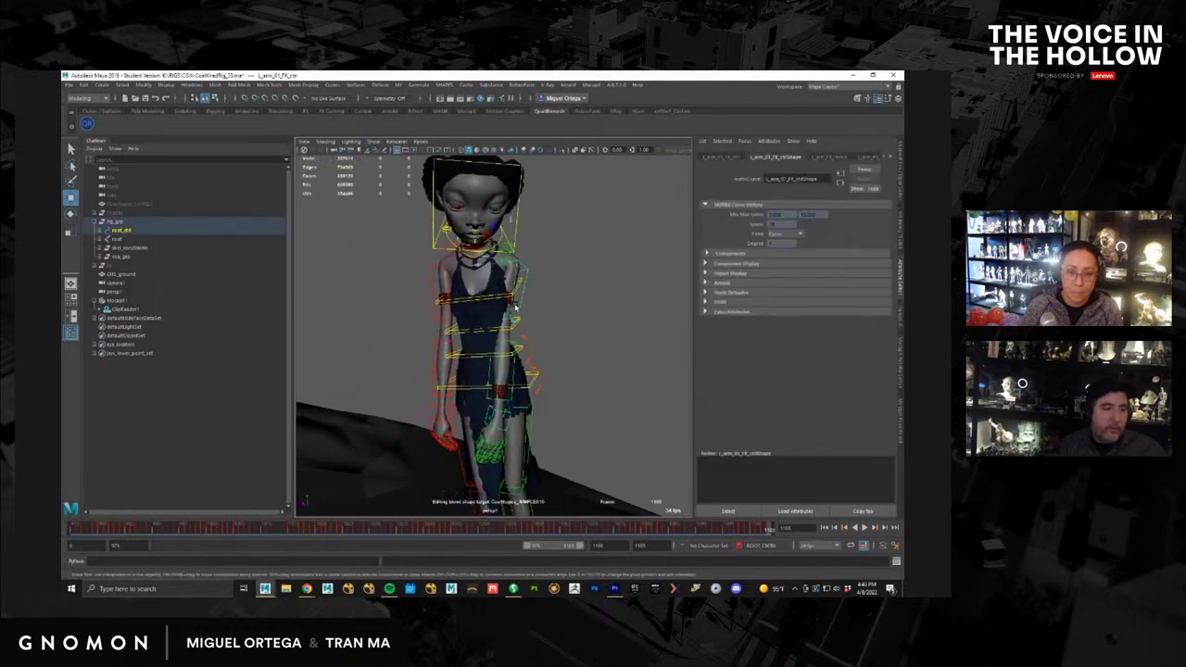
left_click(430, 290)
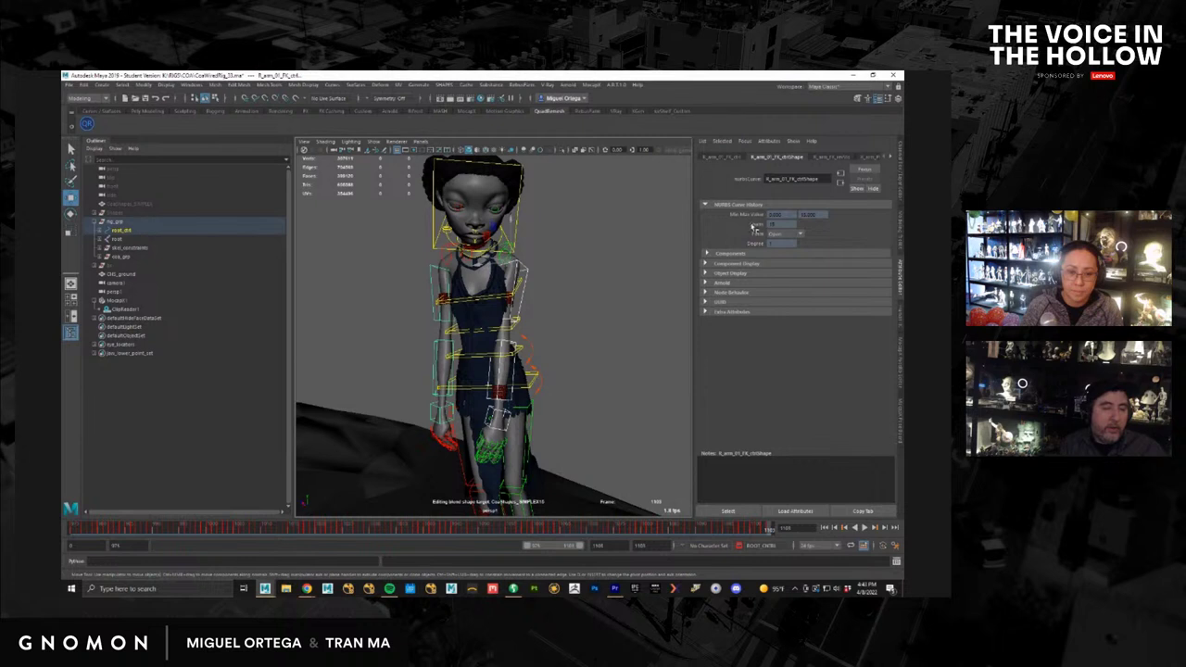
left_click(897, 98)
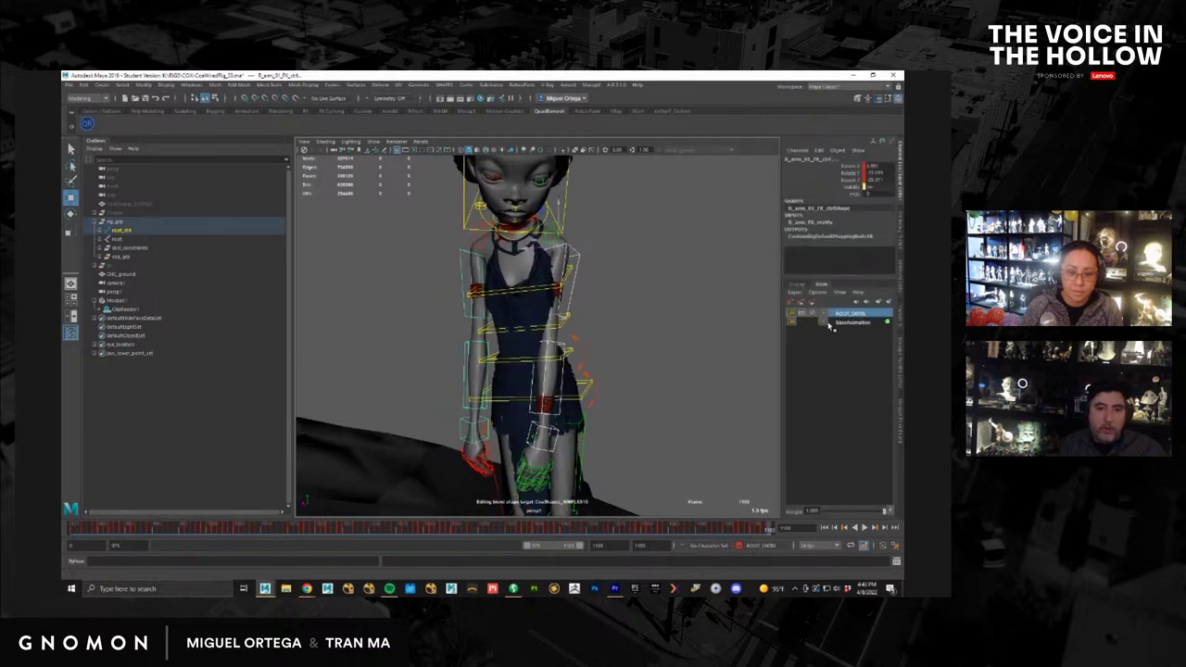
left_click(800, 316)
left_click(890, 303)
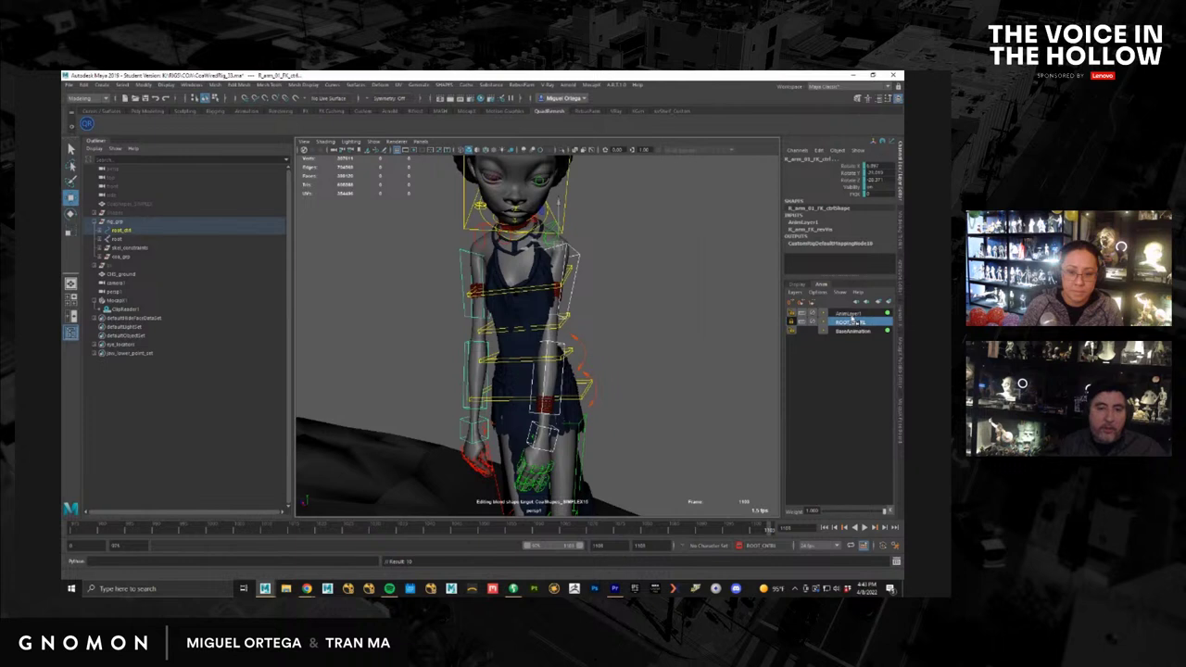
double_click(851, 315)
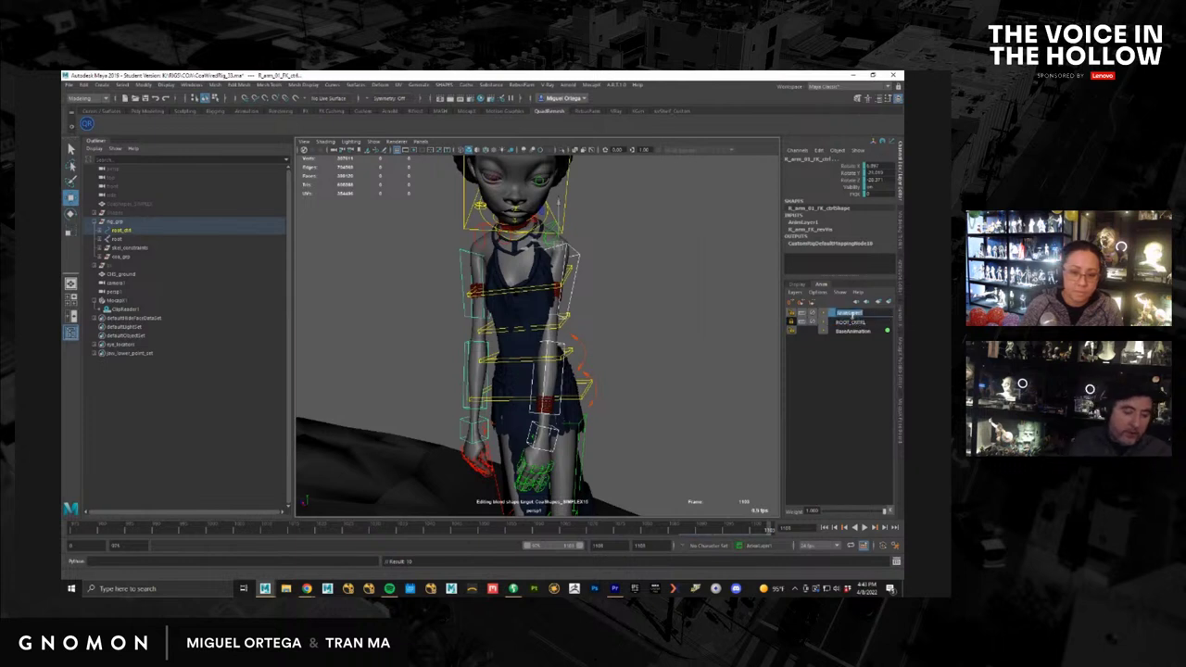
type("MISC")
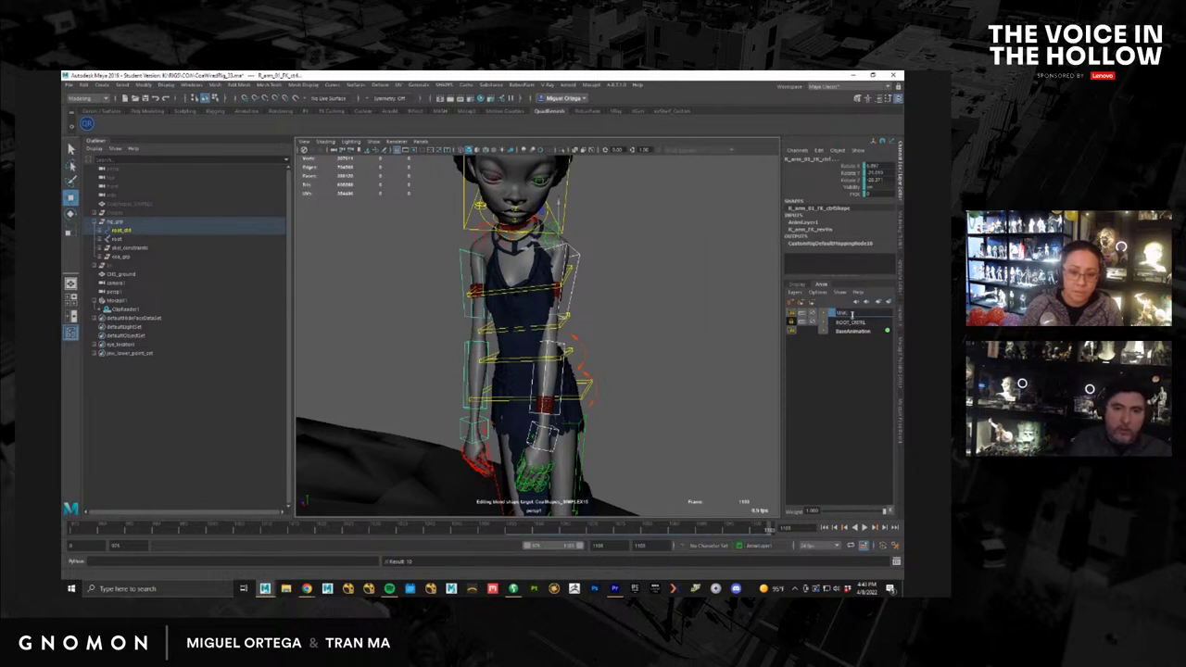
key("Return")
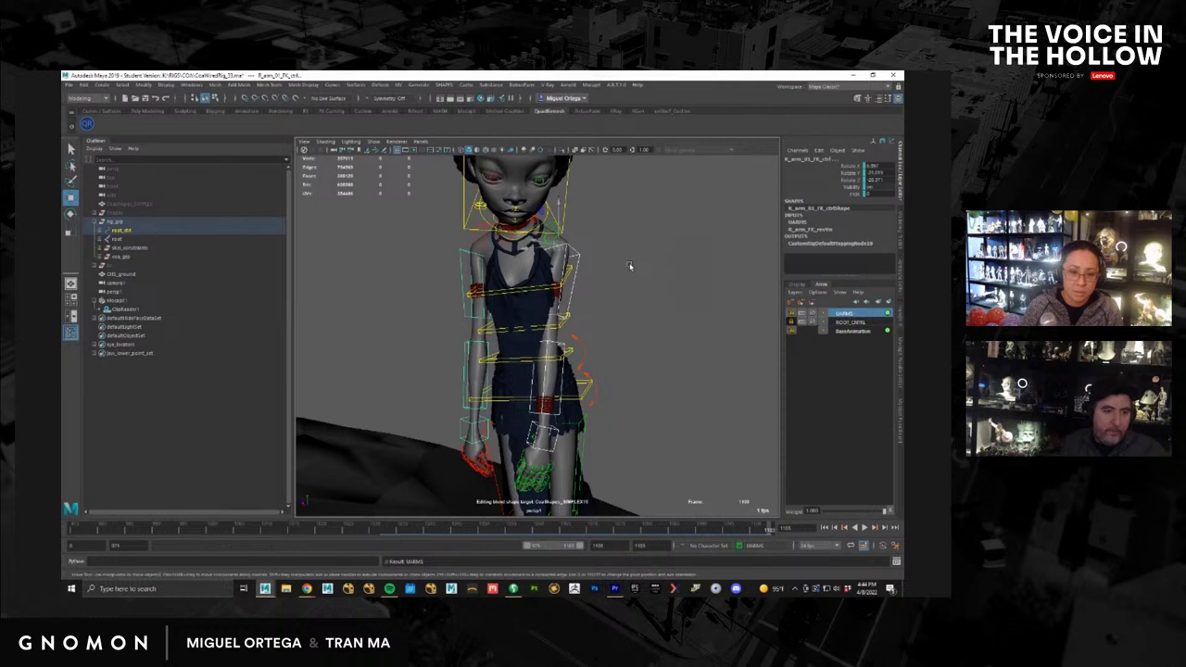
Step: At the last frame, rotate the left upper-arm FK control away from the body and key it on the UARMS layer
left_click(630, 268)
left_click_drag(582, 299, 592, 316)
key("e")
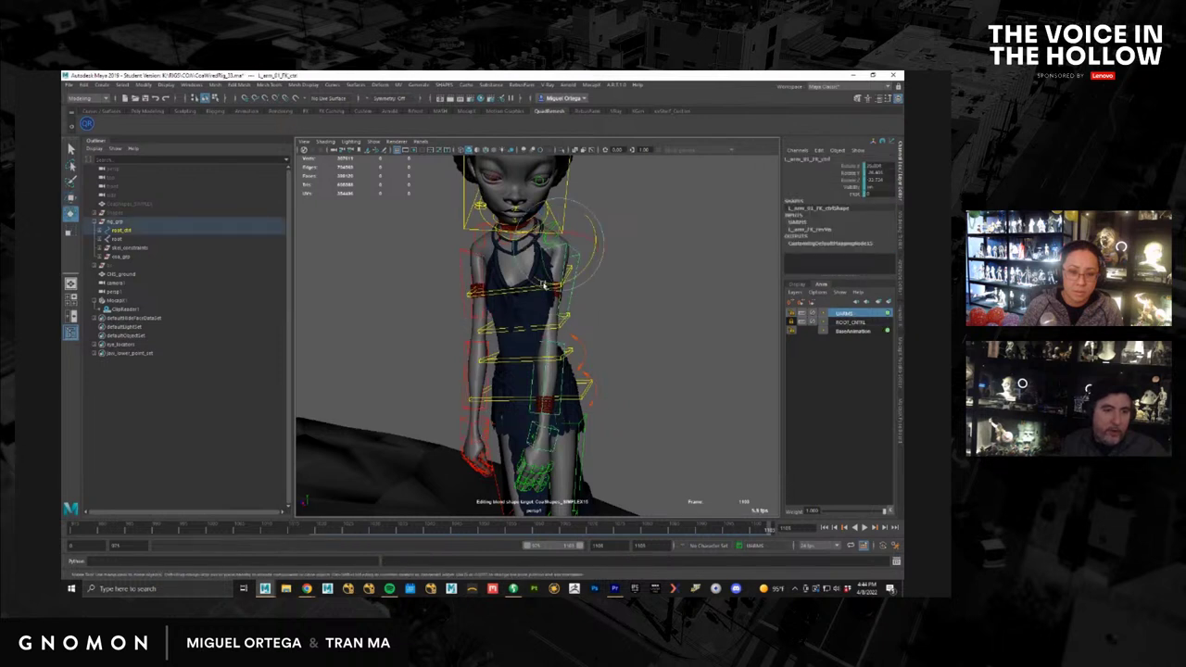
mouse_move(547, 277)
left_mouse_down()
mouse_move(587, 271)
mouse_move(556, 279)
left_mouse_up()
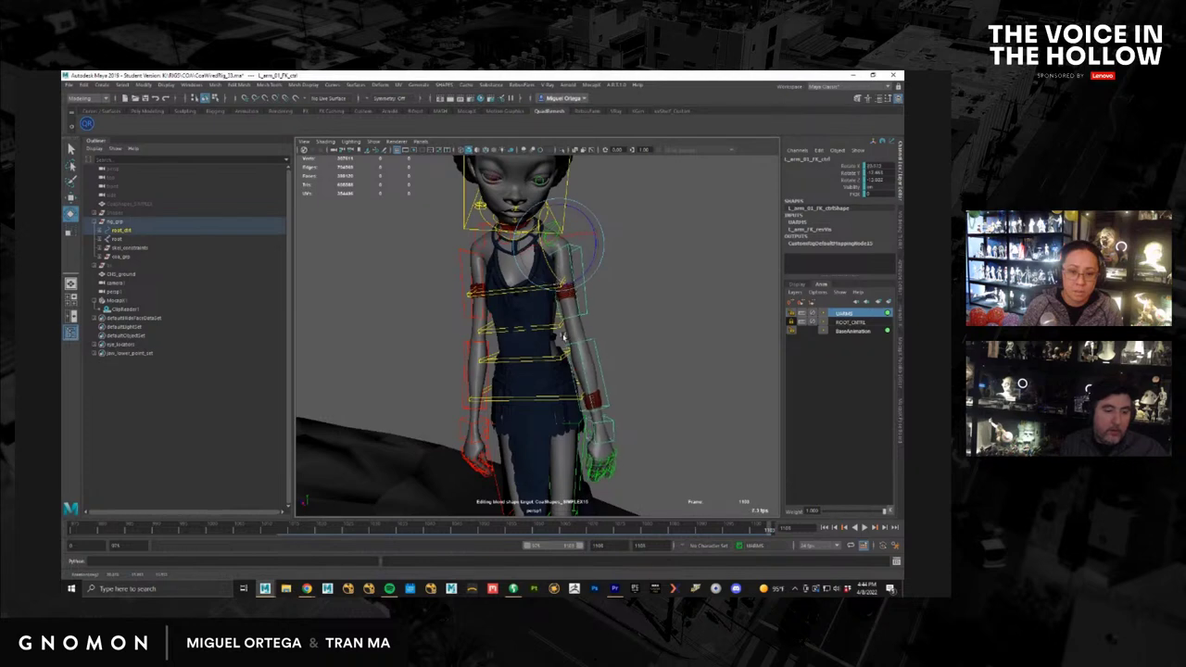
key("s")
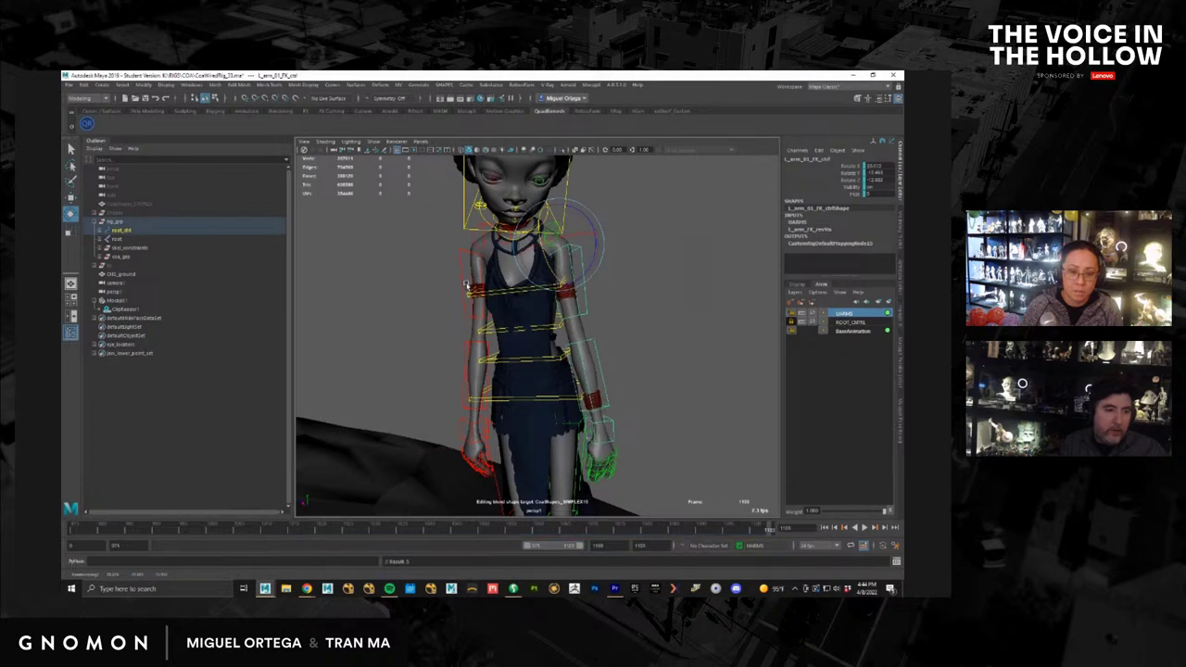
Step: Rotate the right upper-arm FK control slightly away from the body at the last frame and key it
left_click(464, 283)
left_click_drag(482, 320, 522, 330, "alt")
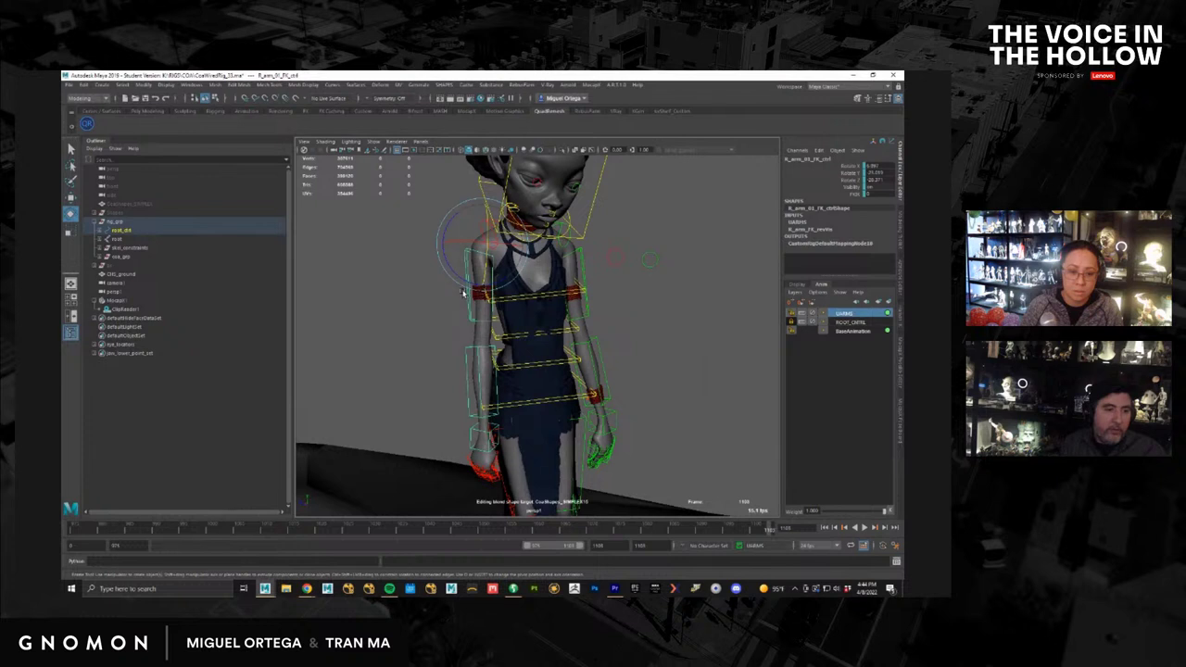
left_click_drag(461, 283, 463, 283)
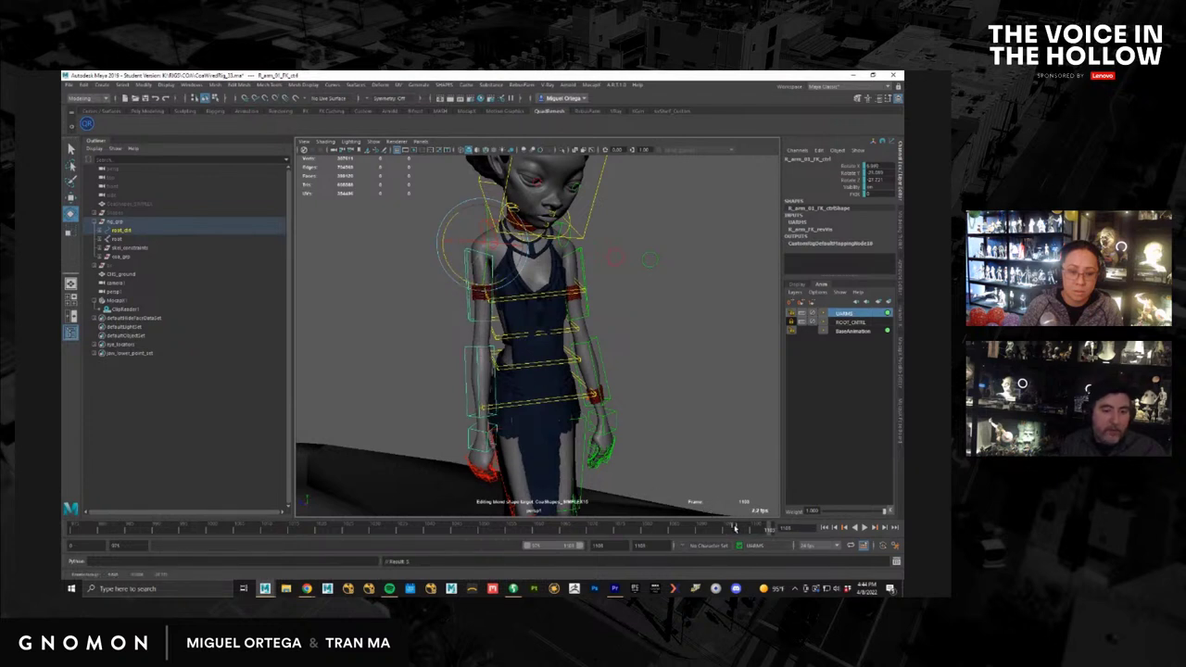
Step: At frame 994, rotate the left upper-arm FK control closer to the body and key the pose
left_click_drag(734, 529, 178, 533)
left_click(628, 321)
left_click(608, 293)
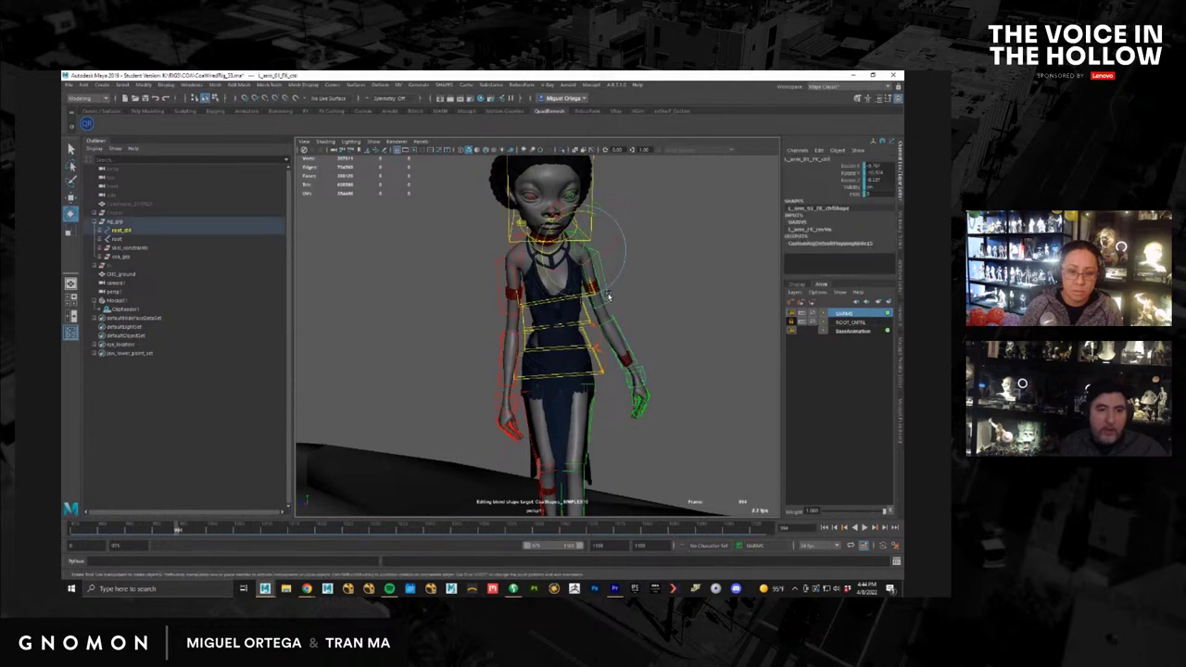
left_click_drag(560, 289, 557, 284)
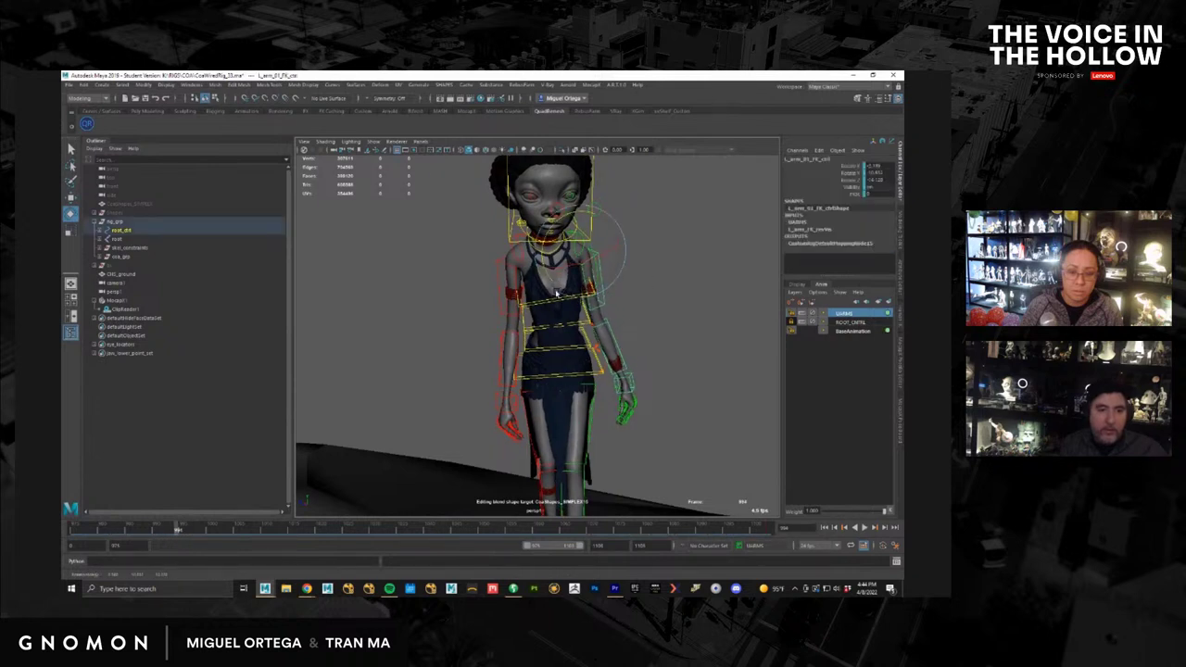
key("s")
Step: Scrub to frame 1024 and toggle the UARMS layer's mute to compare the adjusted arms with the original motion
left_click_drag(185, 535, 343, 537)
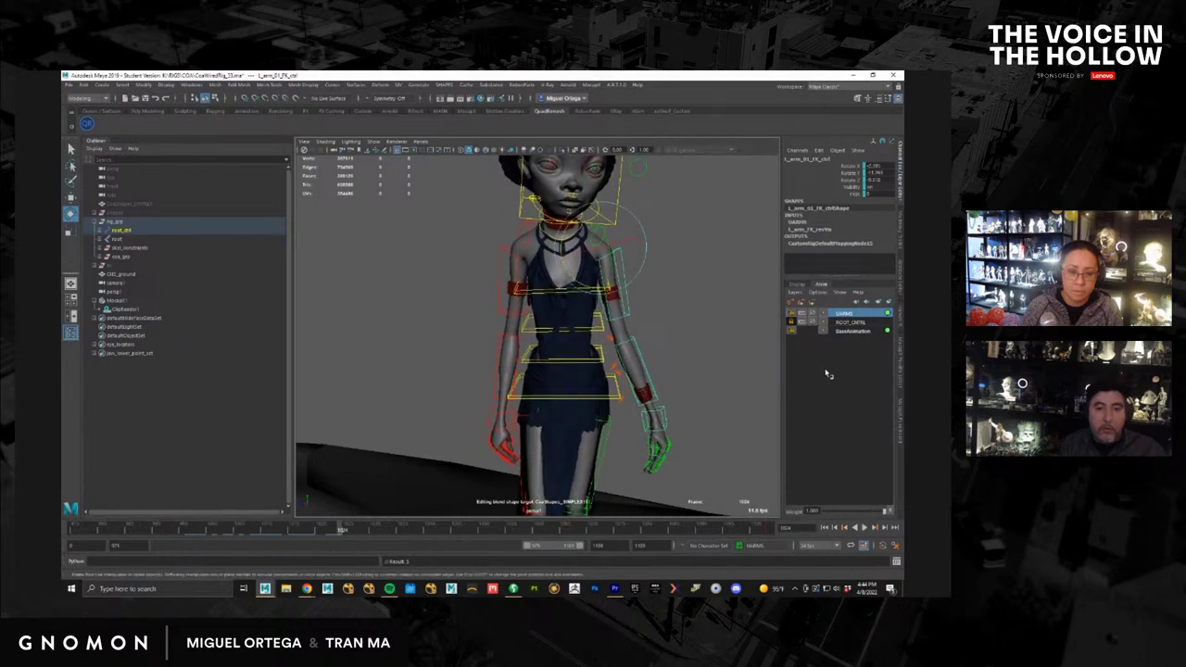
left_click(814, 313)
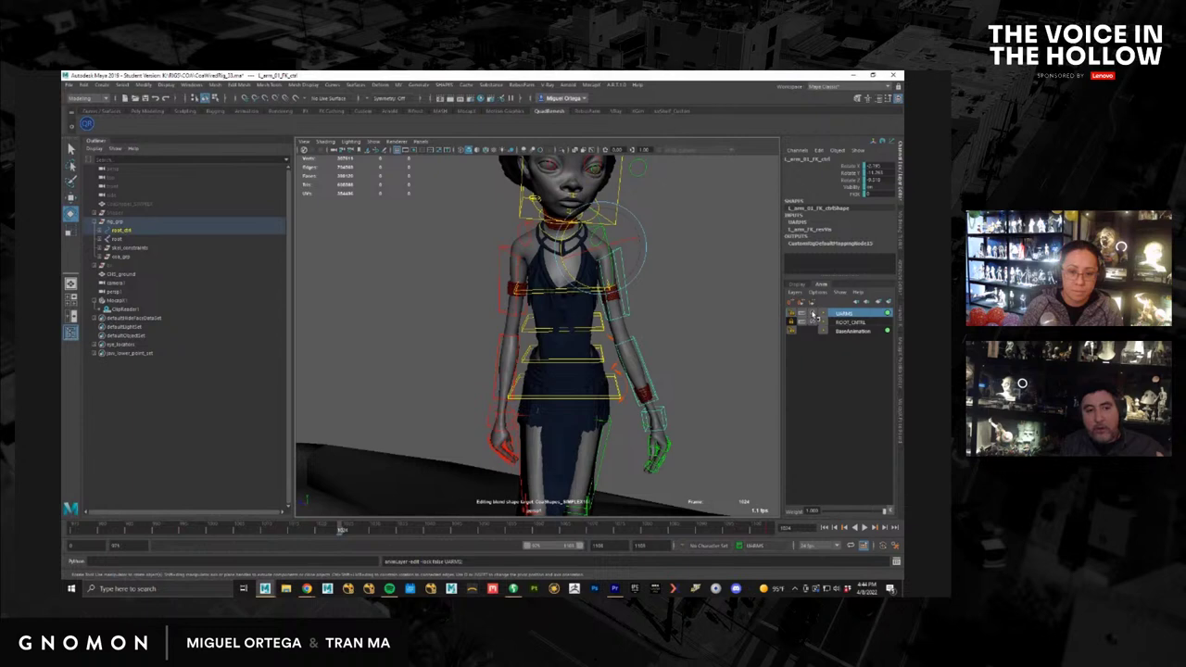
left_click(813, 314)
left_click(813, 314)
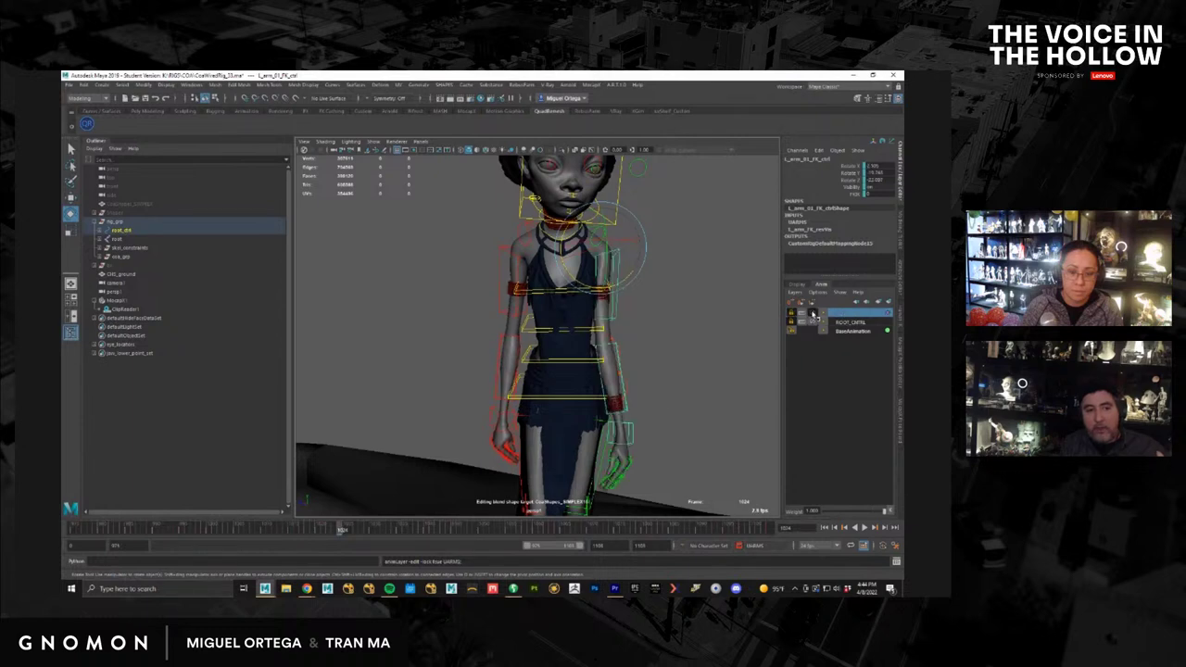
left_click(813, 314)
Step: At frame 1016, rotate the left upper-arm FK control slightly inward, key it, and replay the shot from near its start
left_click_drag(343, 534, 301, 535)
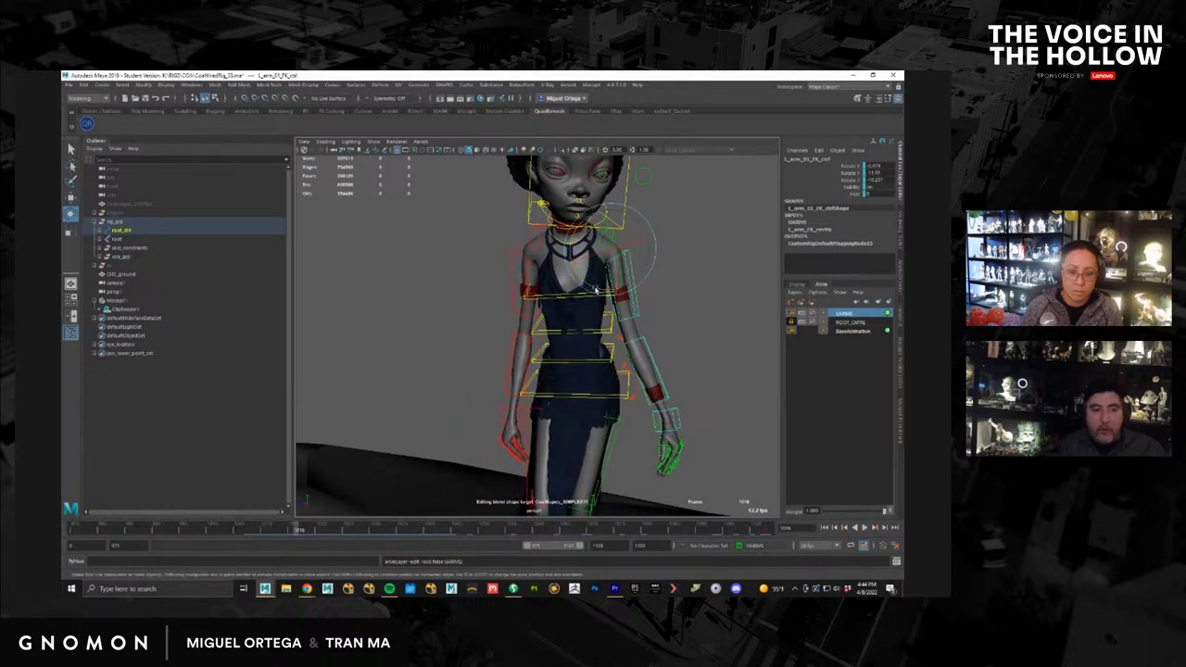
left_click_drag(596, 289, 594, 290)
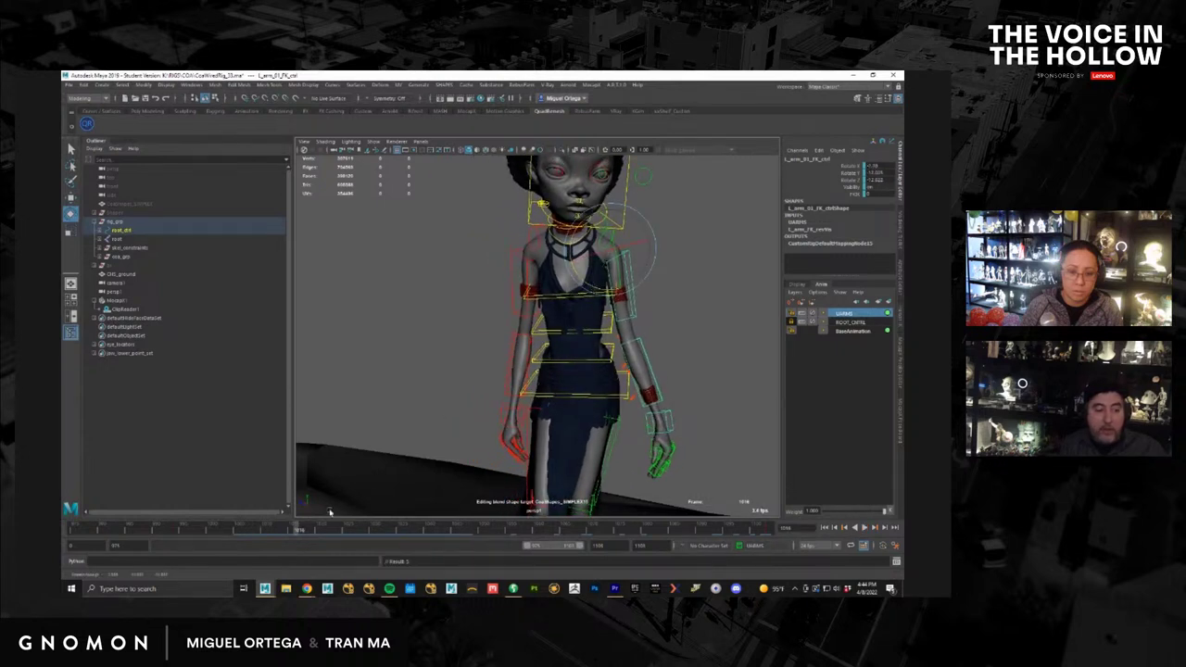
left_click_drag(297, 534, 129, 532)
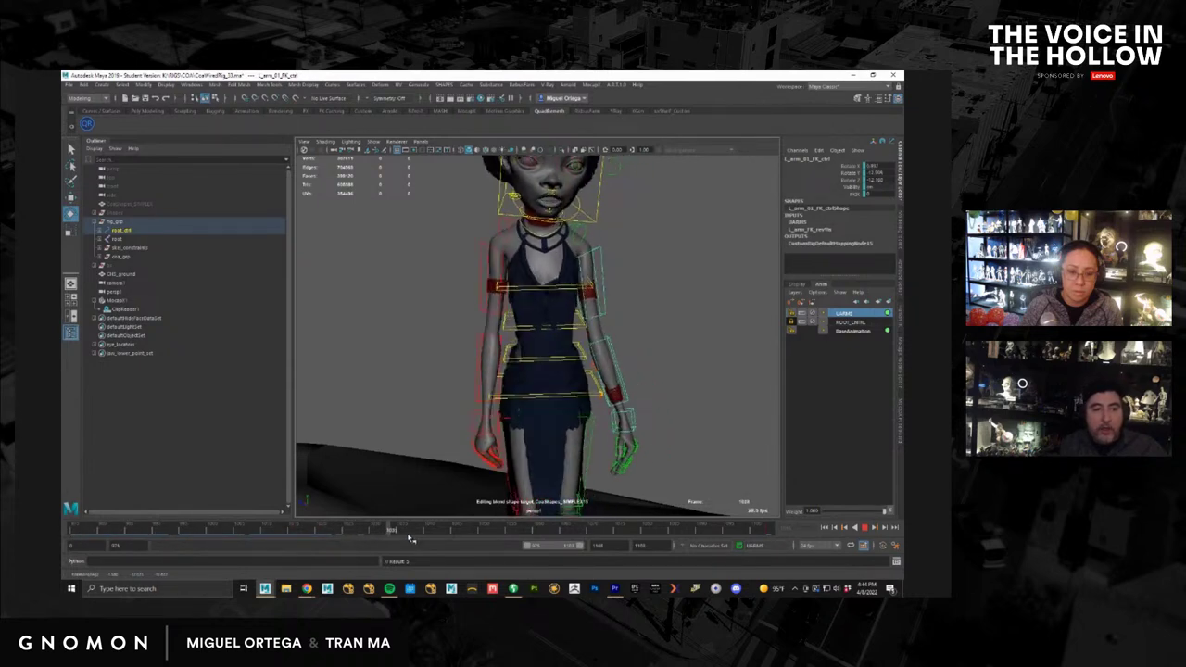
Step: Toward the end of the shot, rotate the left upper-arm FK control slightly away from the body and replay the animation
left_click(554, 532)
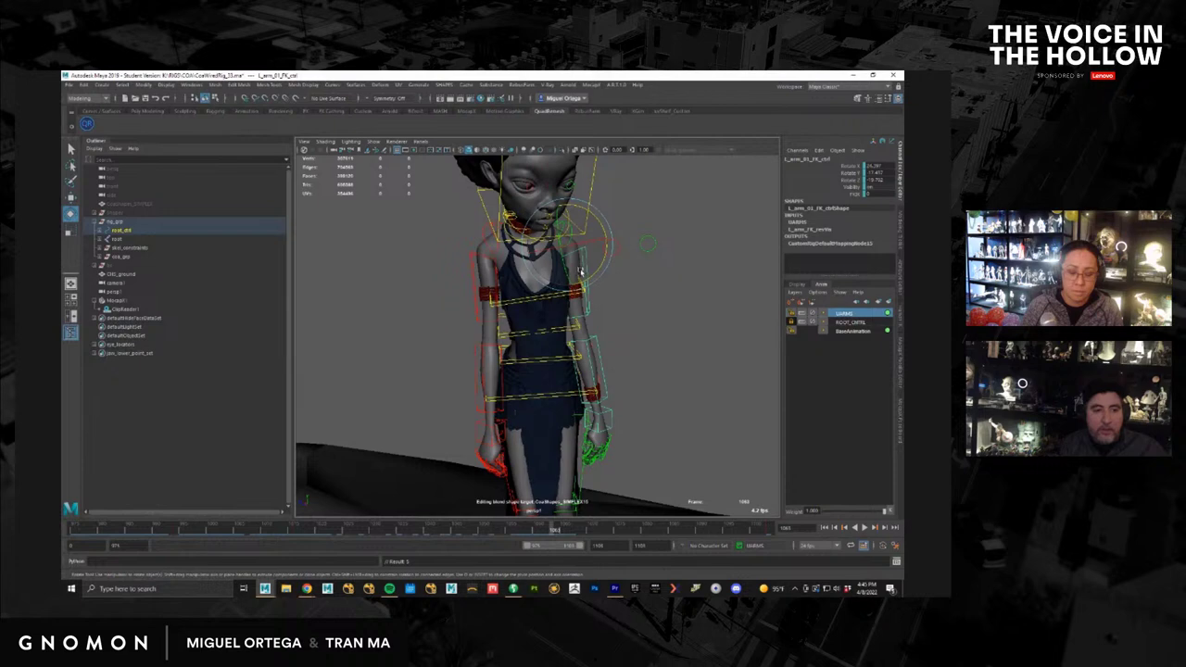
left_click_drag(593, 277, 592, 275)
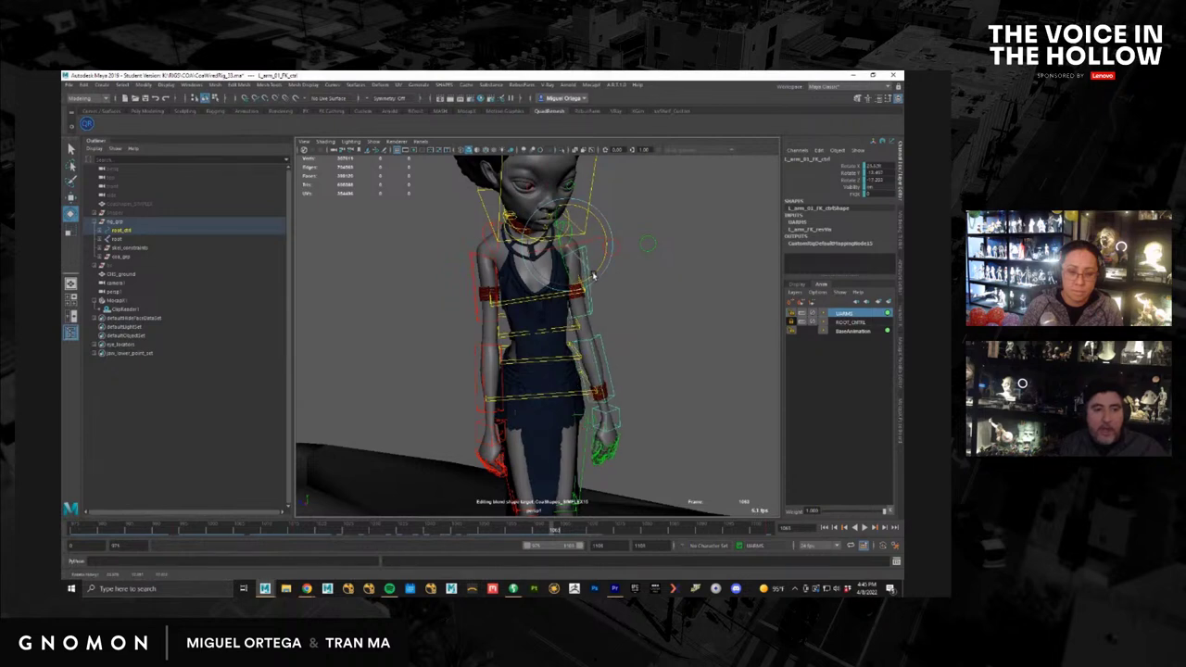
key("alt+v")
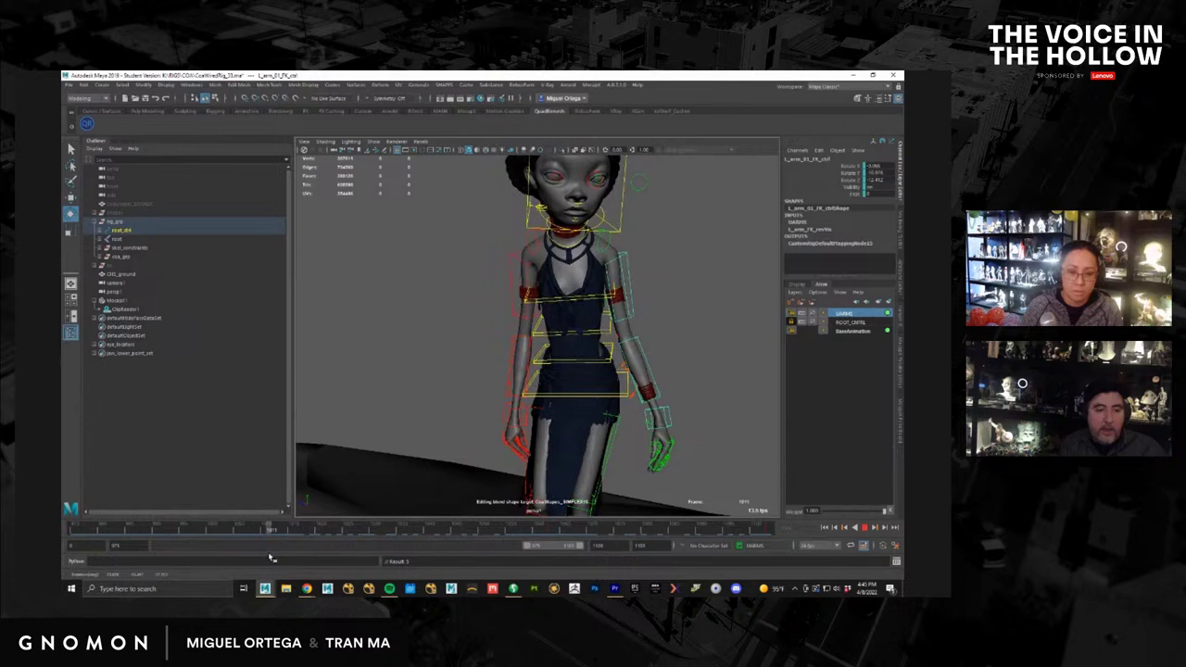
Step: At frame 1014, select the left hand's thumb controls and create an animation layer from them named THUMBS
middle_click_drag(731, 445, 633, 341, "alt")
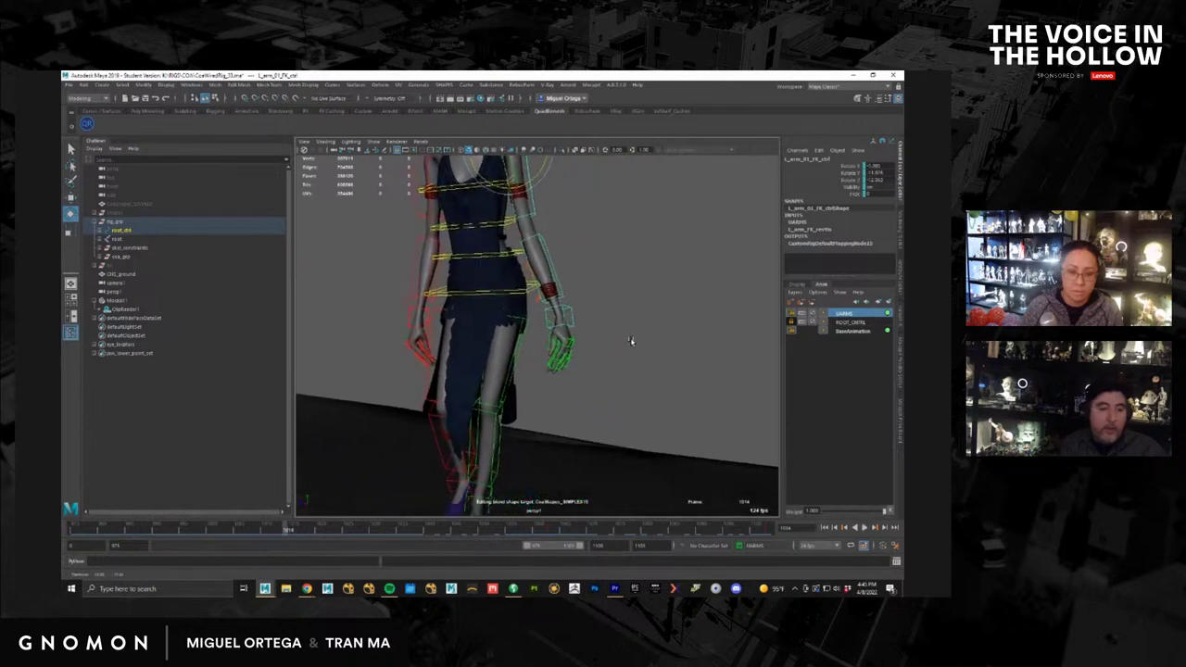
right_click_drag(584, 369, 758, 457, "alt")
left_click_drag(686, 435, 728, 434, "alt")
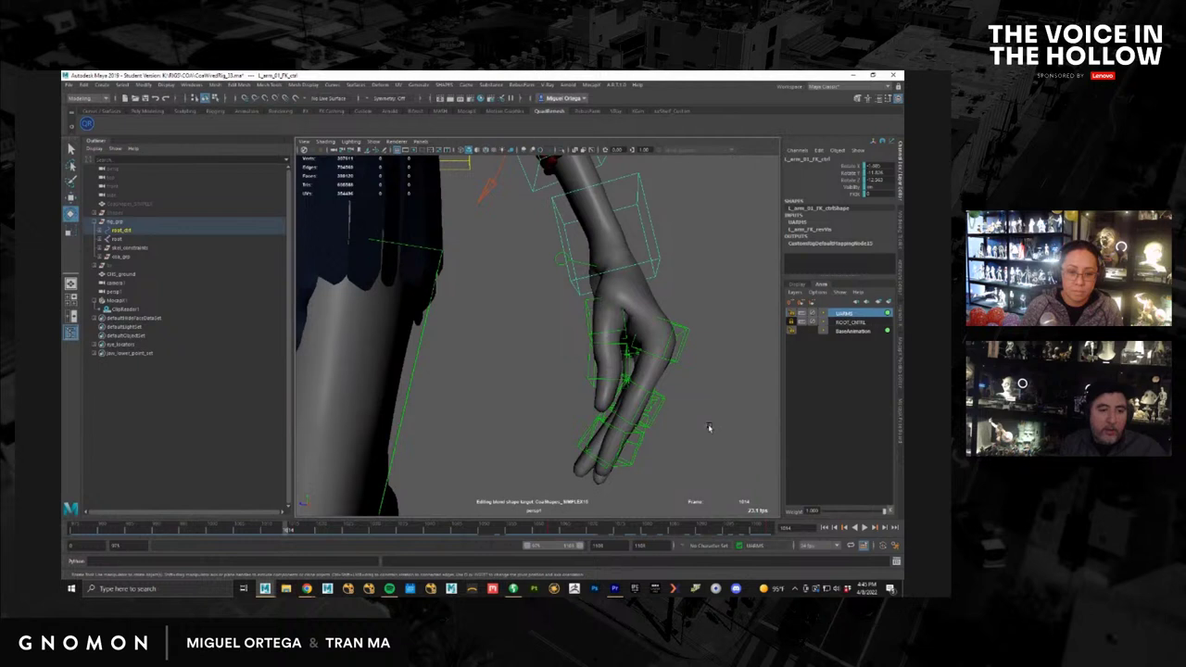
left_click(574, 256)
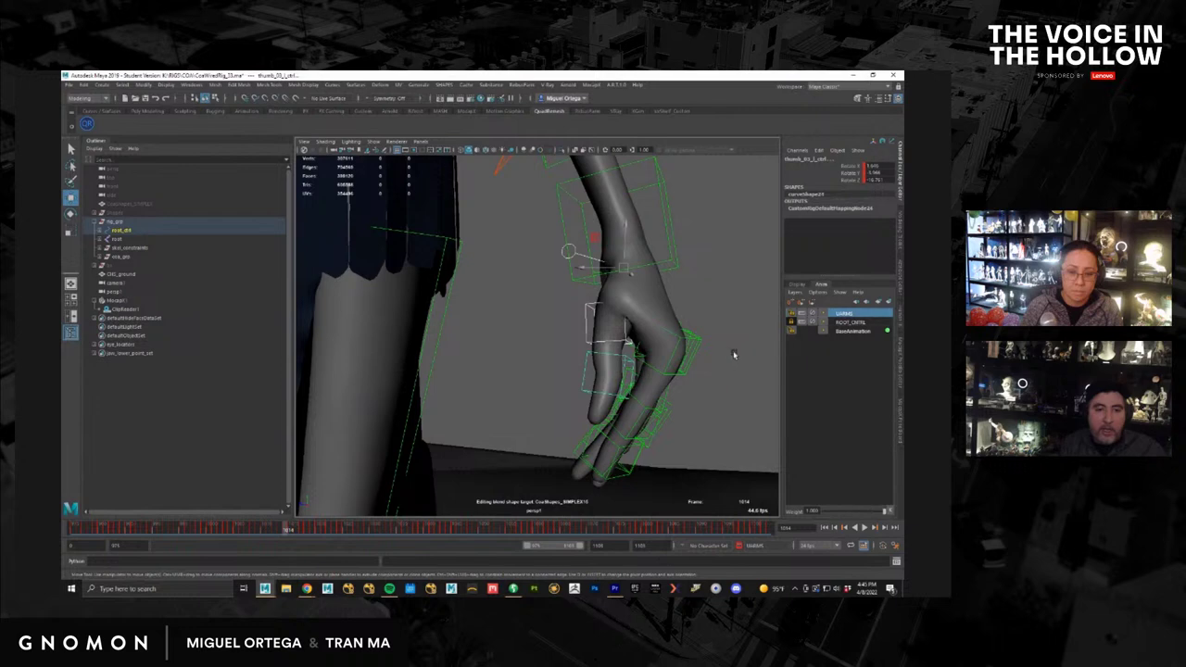
left_click(889, 303)
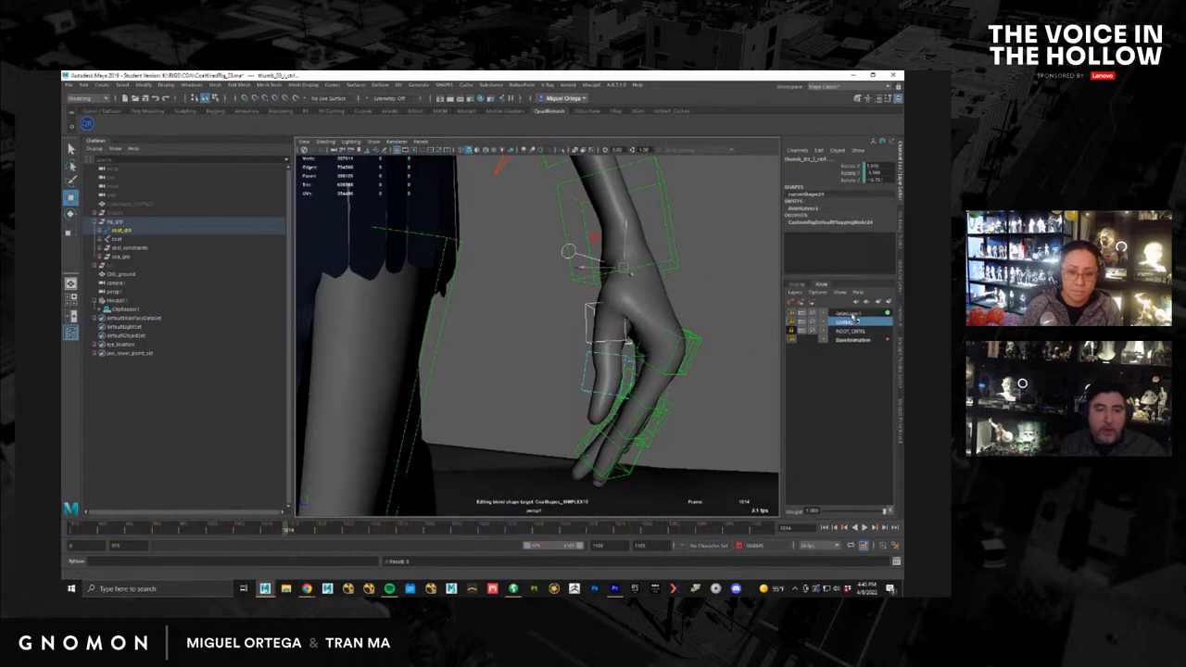
double_click(853, 314)
type("THU")
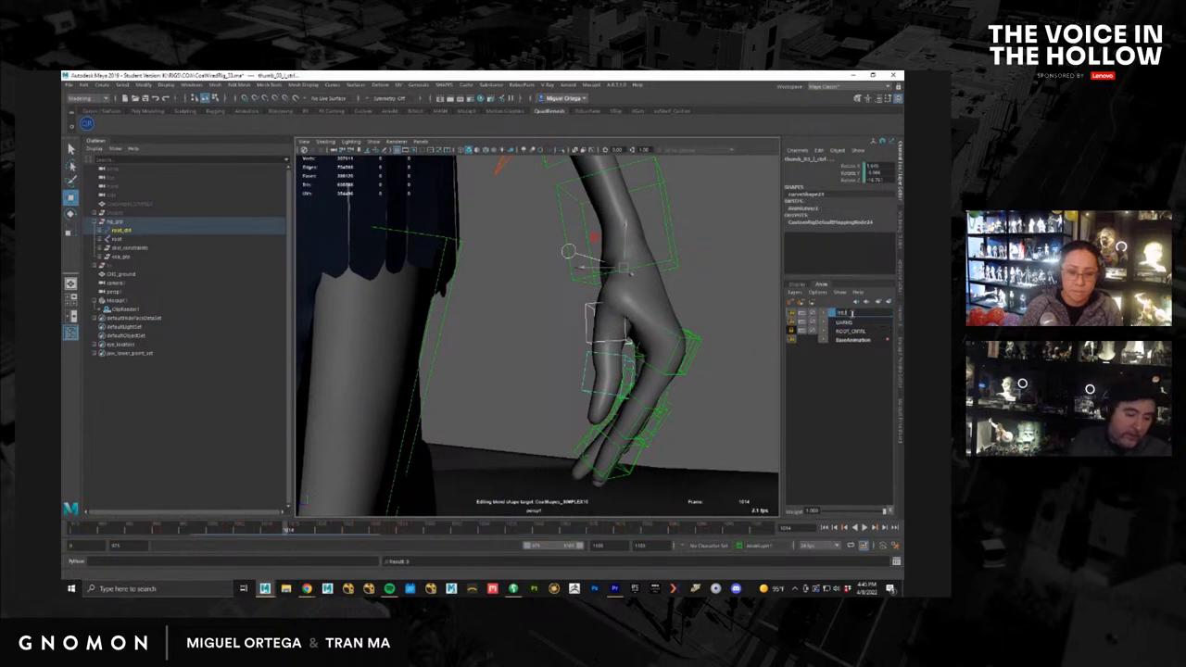
type("MBS")
key("Return")
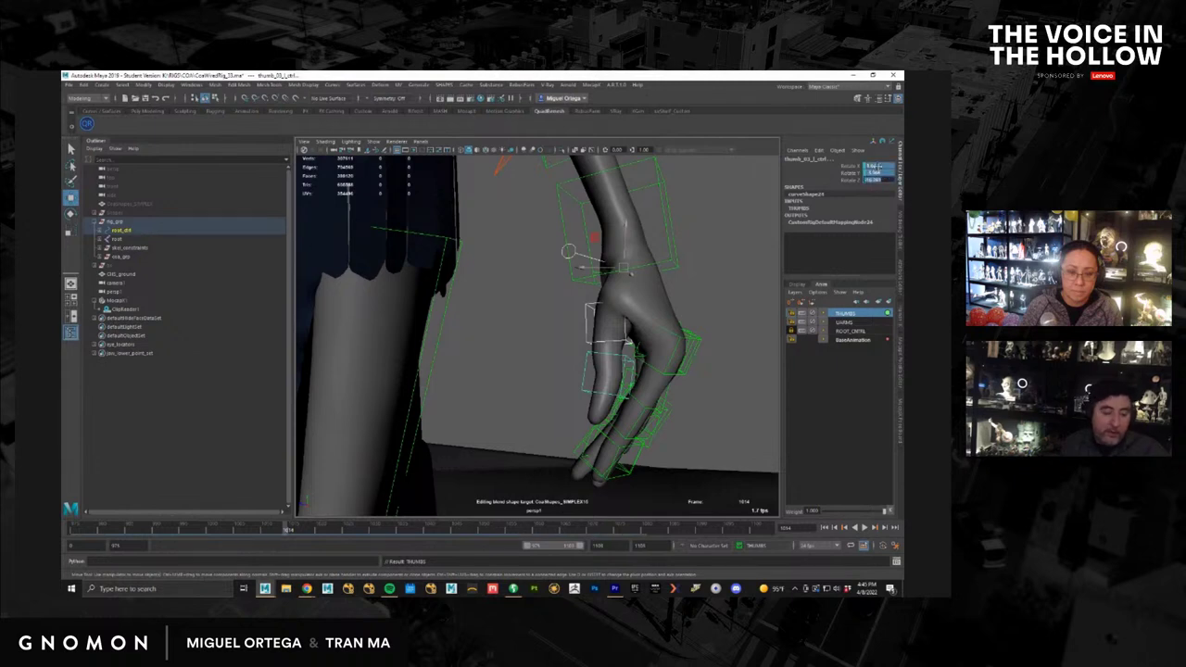
Step: Zero the rotations of the left-hand thumb controls on the THUMBS layer and rotate them to curl the thumb inward
key("Return")
left_click_drag(655, 306, 627, 306, "alt")
key("e")
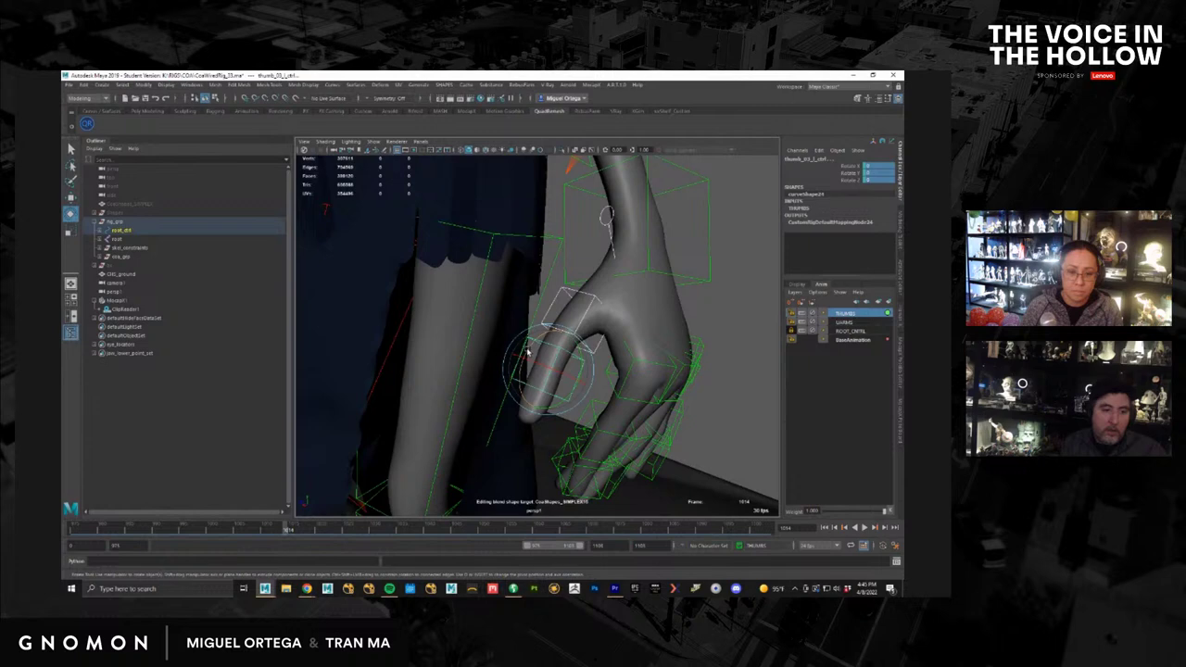
left_click_drag(529, 351, 525, 363)
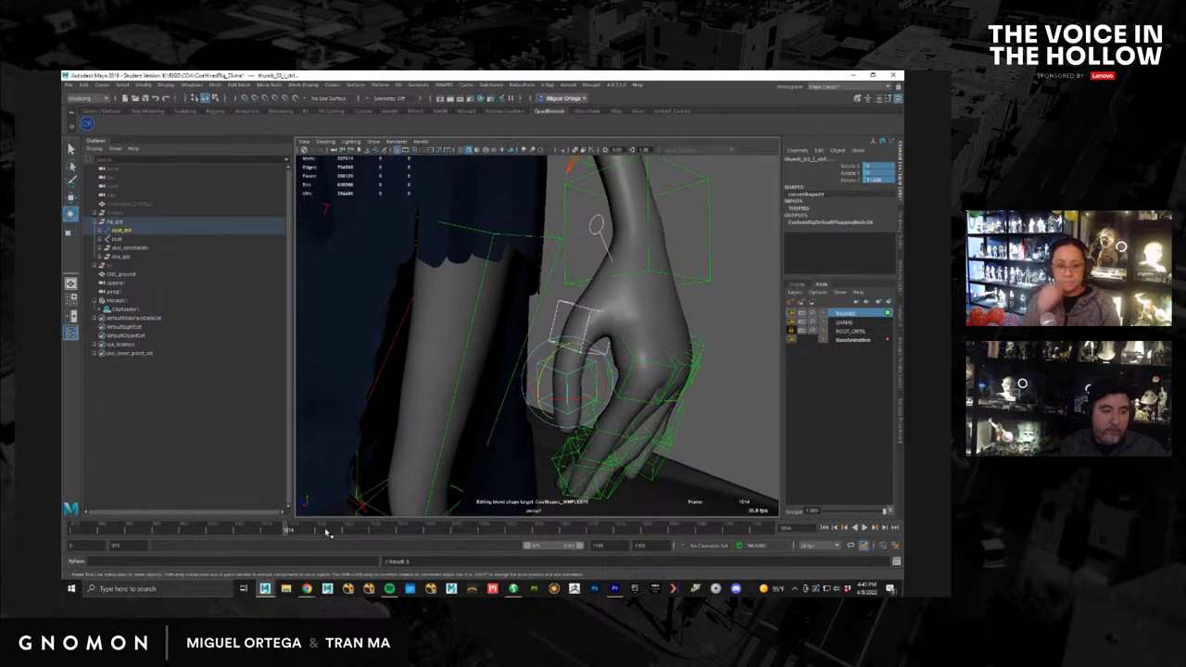
Step: Fine-tune the left thumb's rotation at two frames further along the timeline and scrub to the end to check it
left_click(326, 530)
left_click_drag(326, 530, 403, 531)
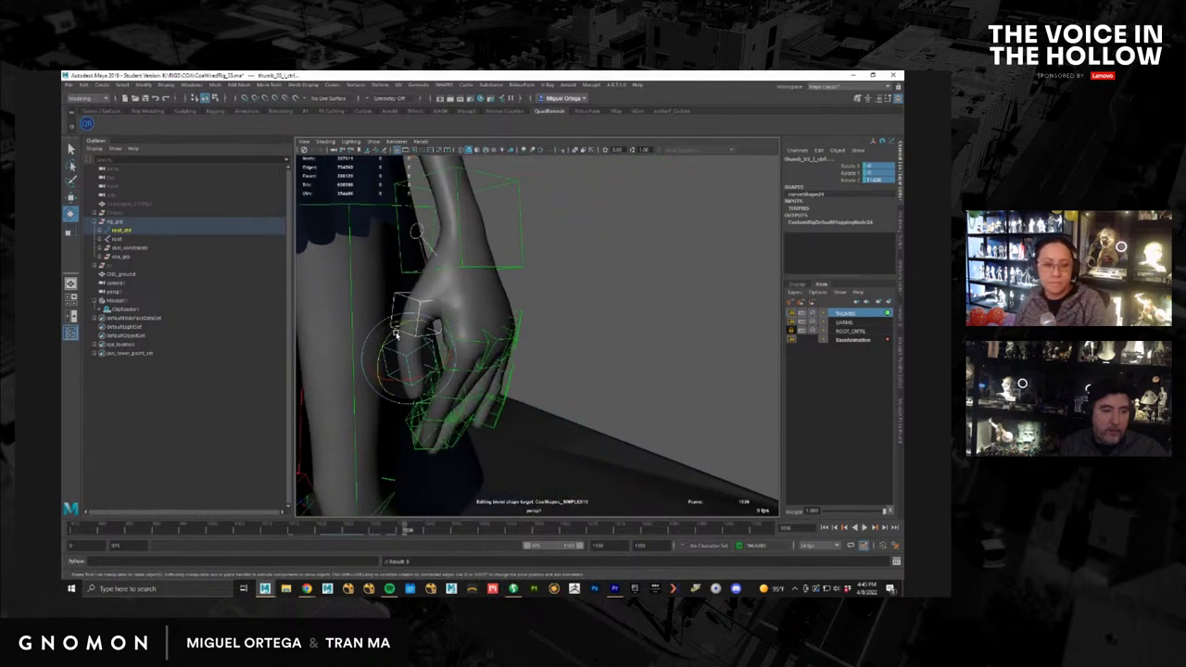
left_click_drag(385, 350, 384, 354)
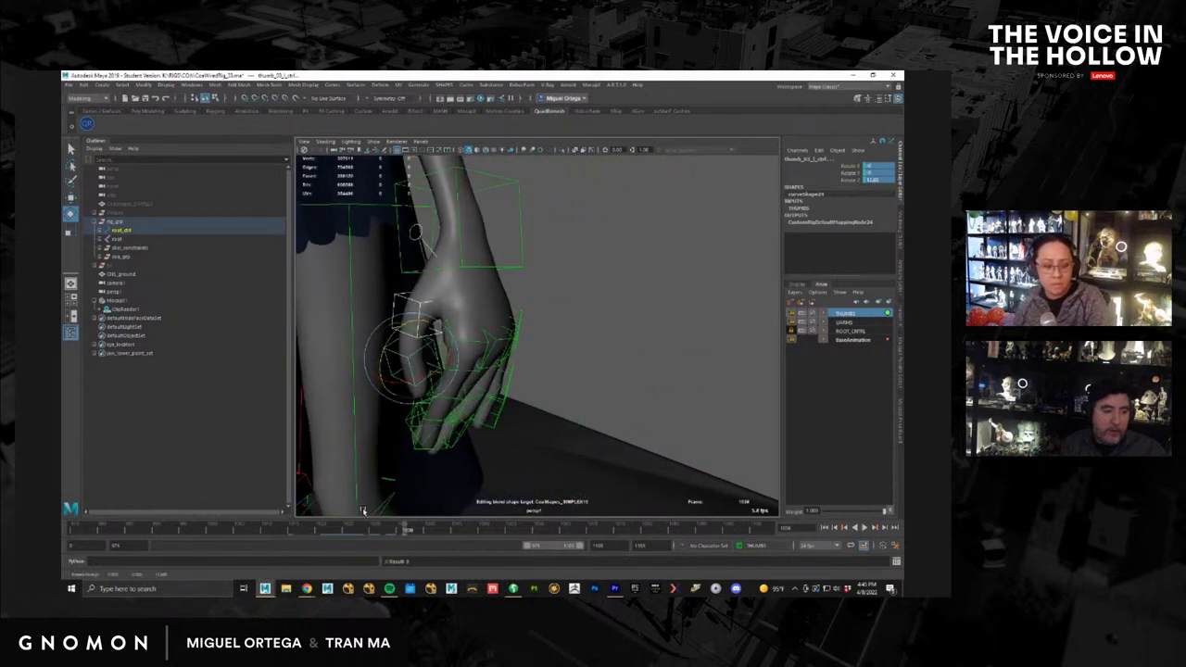
left_click_drag(417, 534, 582, 532)
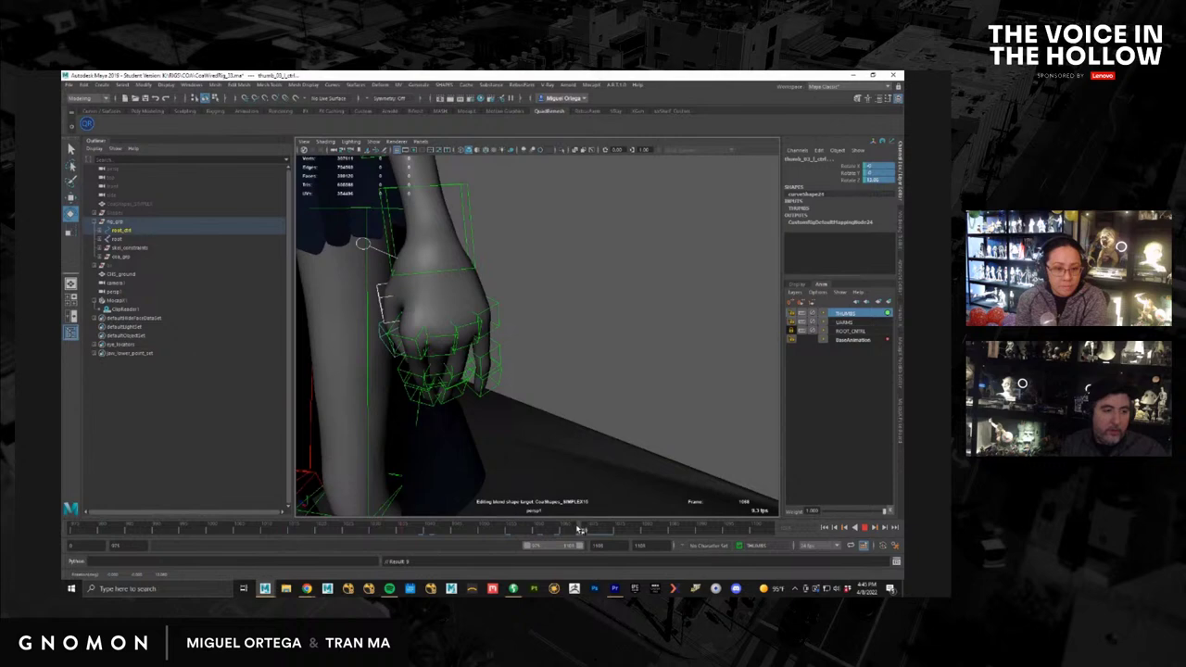
left_click_drag(484, 434, 704, 379, "alt")
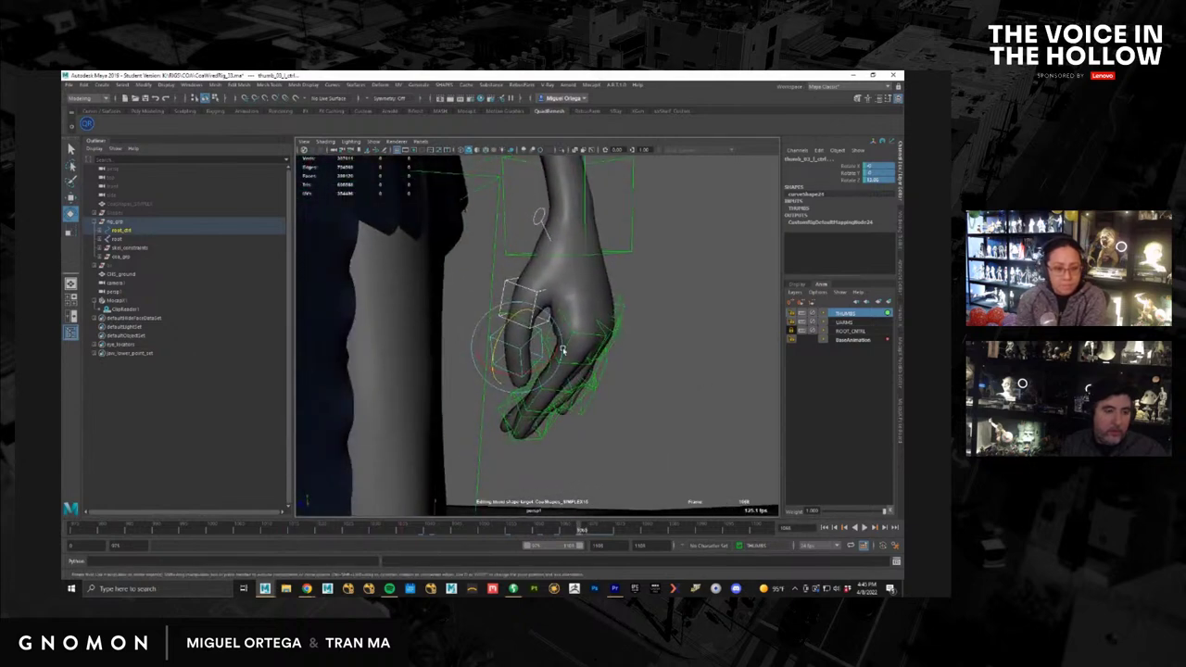
left_click_drag(547, 345, 546, 346)
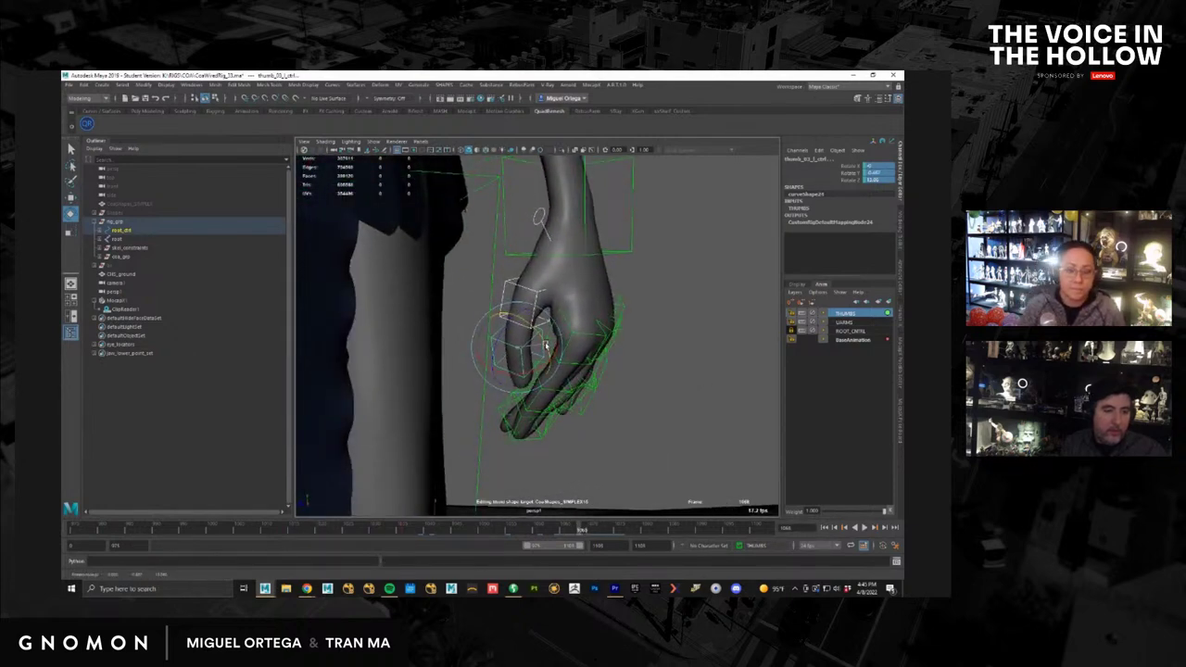
left_click_drag(594, 530, 828, 526)
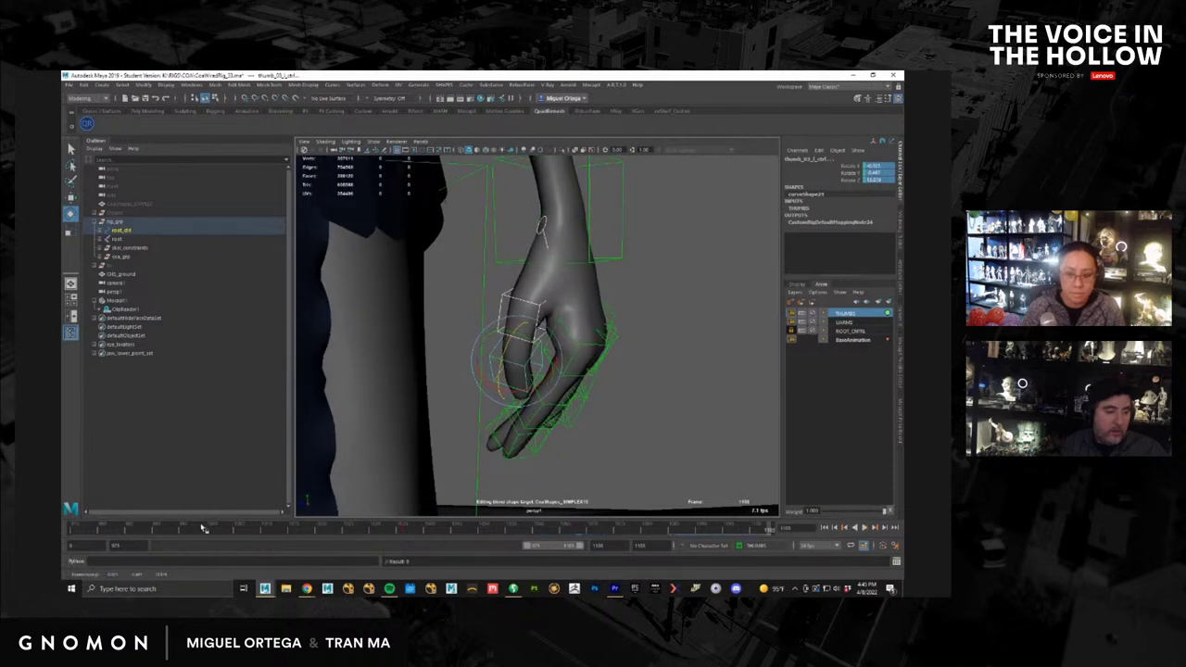
Step: Return near the start of the animation and add the right hand's thumb controls to the THUMBS animation layer
left_click_drag(203, 528, 106, 535)
left_click_drag(445, 400, 493, 378, "alt")
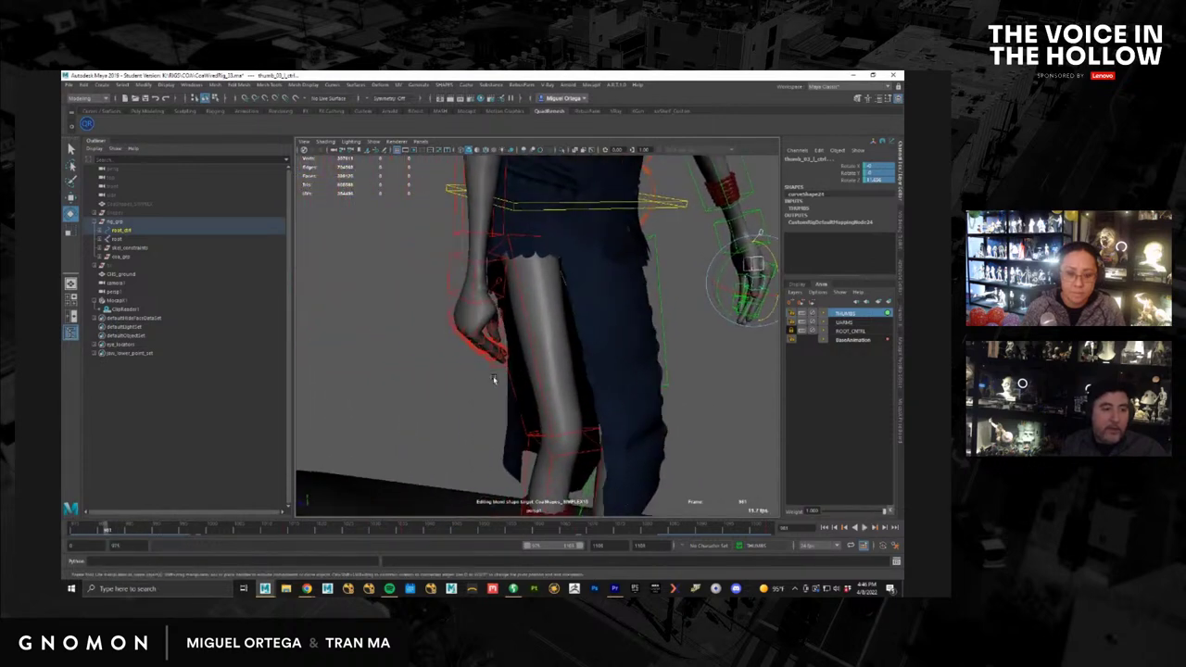
left_click(501, 281)
key("f")
scroll(649, 356, "down", 8)
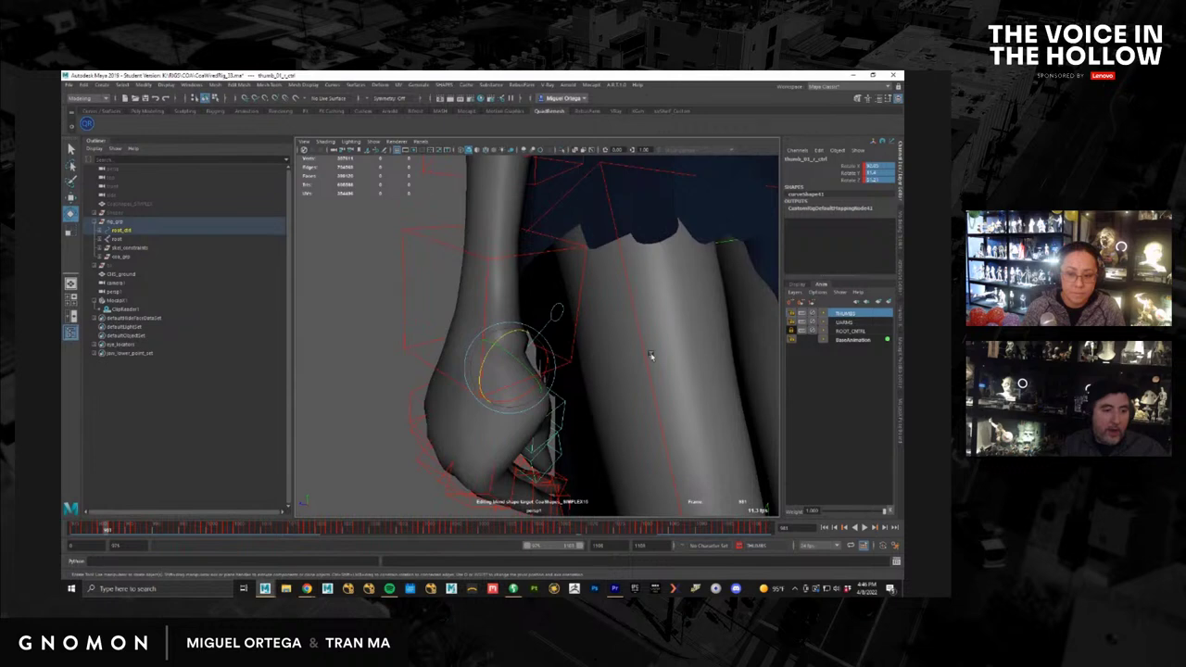
left_click_drag(650, 356, 476, 339, "alt")
right_click_drag(476, 339, 528, 365, "alt")
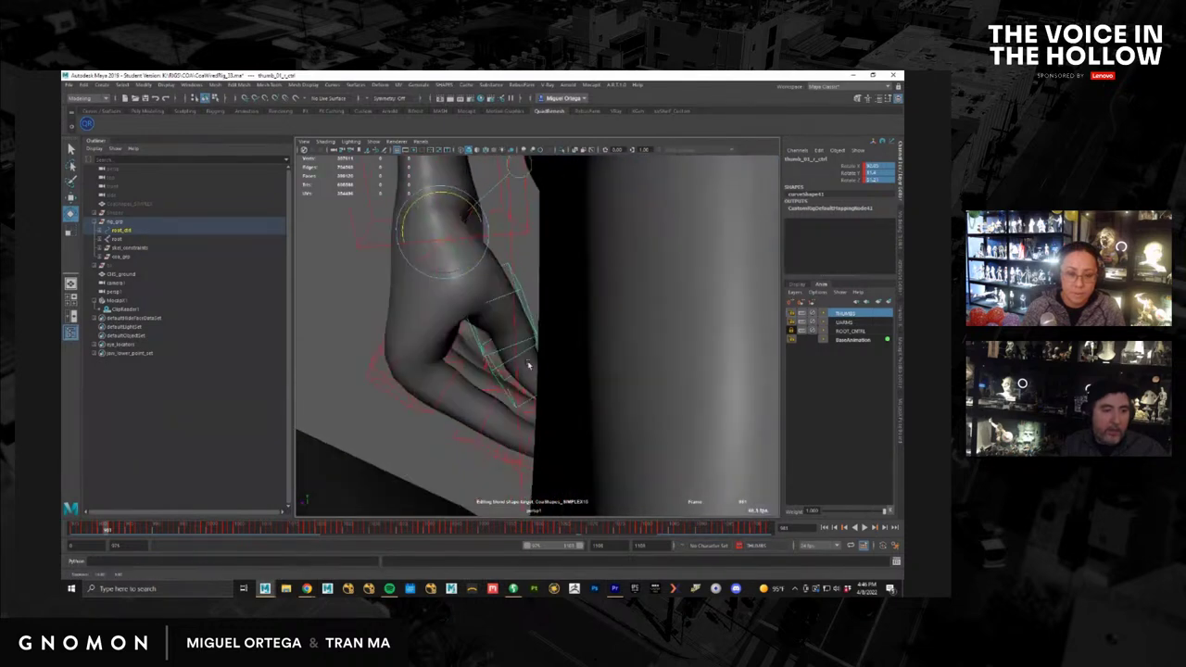
key("w")
left_click(527, 301, "shift")
left_click_drag(527, 301, 518, 360, "alt")
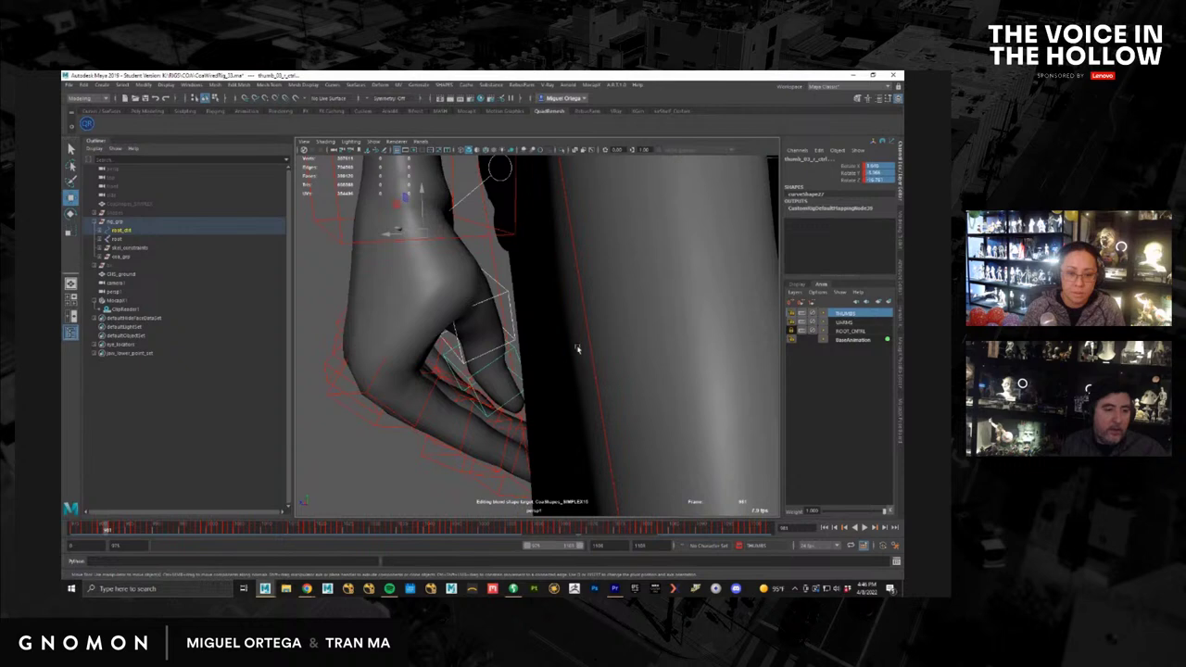
right_click(862, 316)
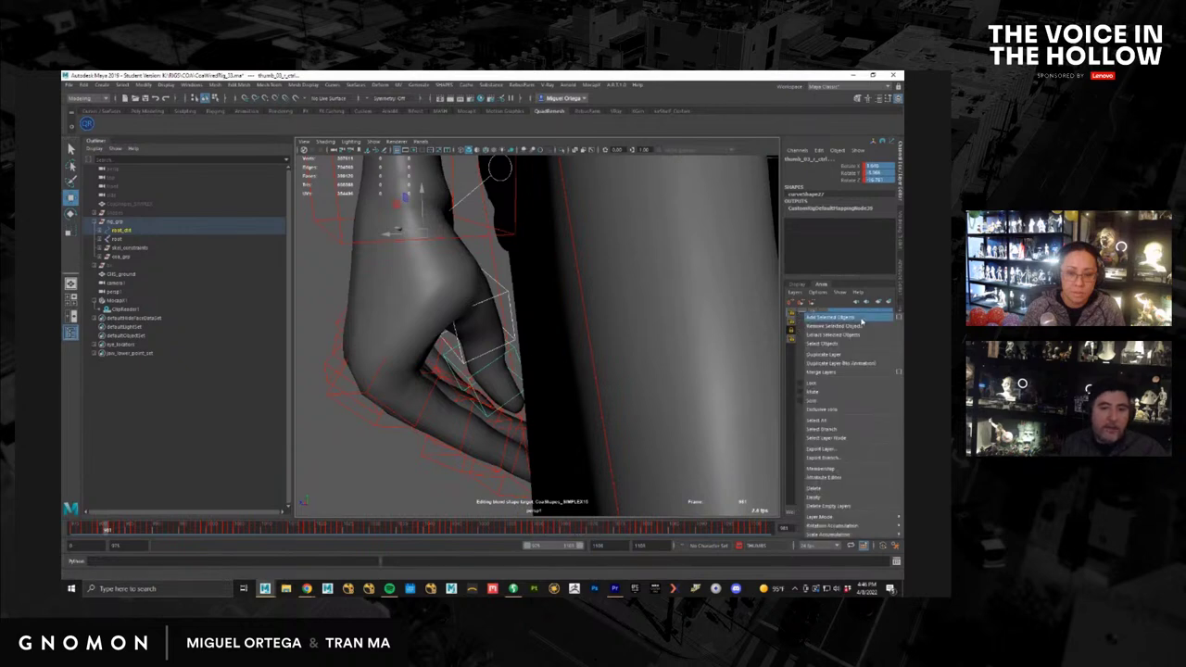
left_click(861, 318)
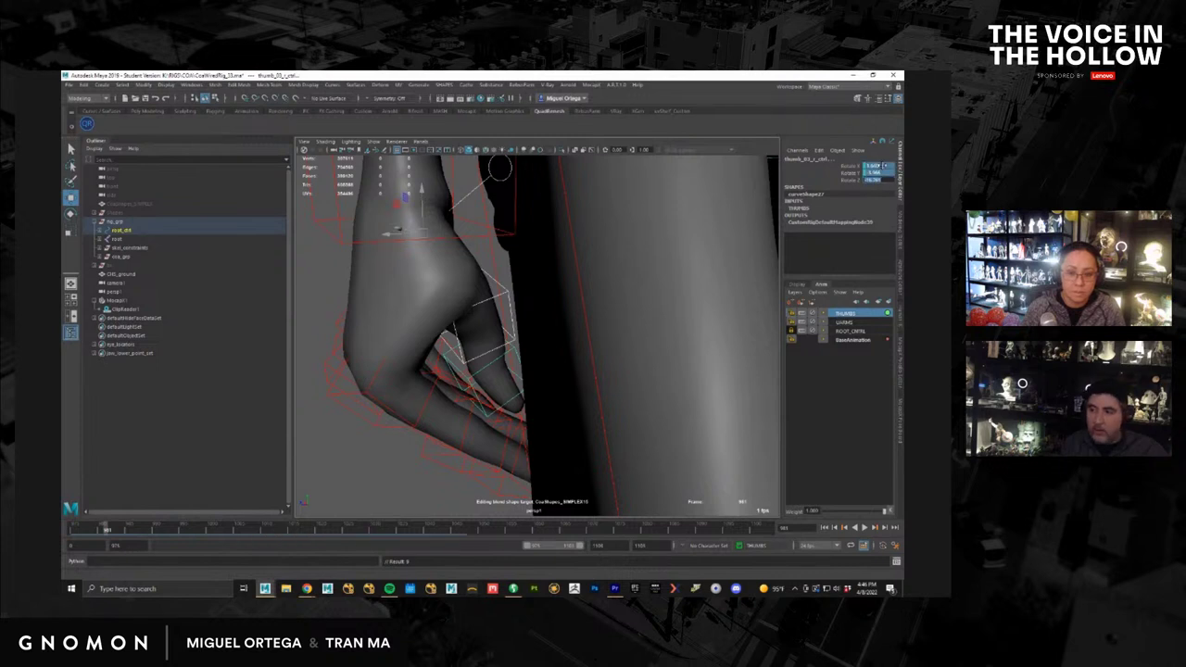
Step: Set the right-hand thumb controls' rotations to 0 and rotate them together to curl the thumb toward the fingers
type("0")
key("Return")
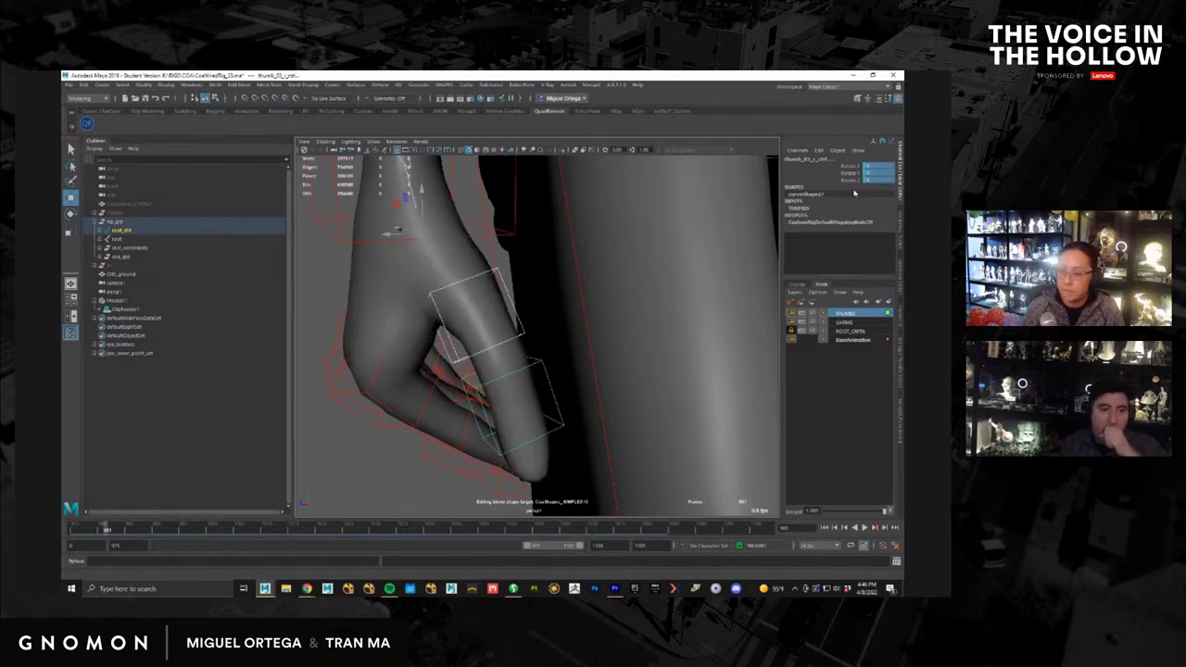
left_click_drag(452, 258, 453, 262, "alt")
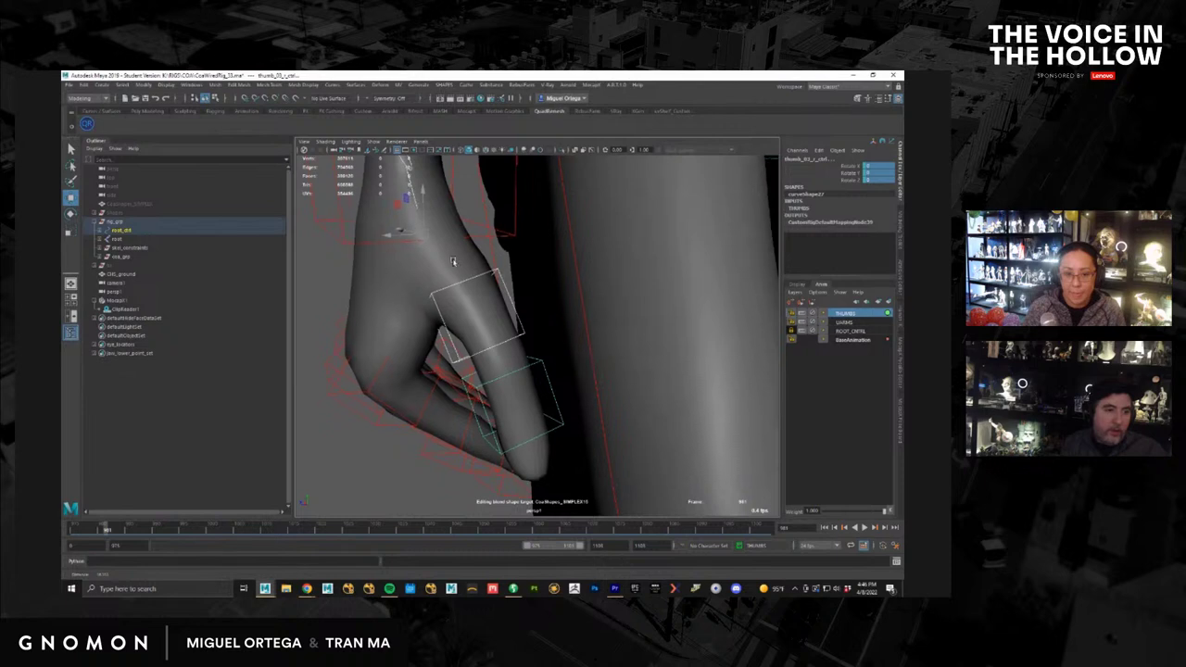
key("e")
left_click_drag(514, 381, 478, 387)
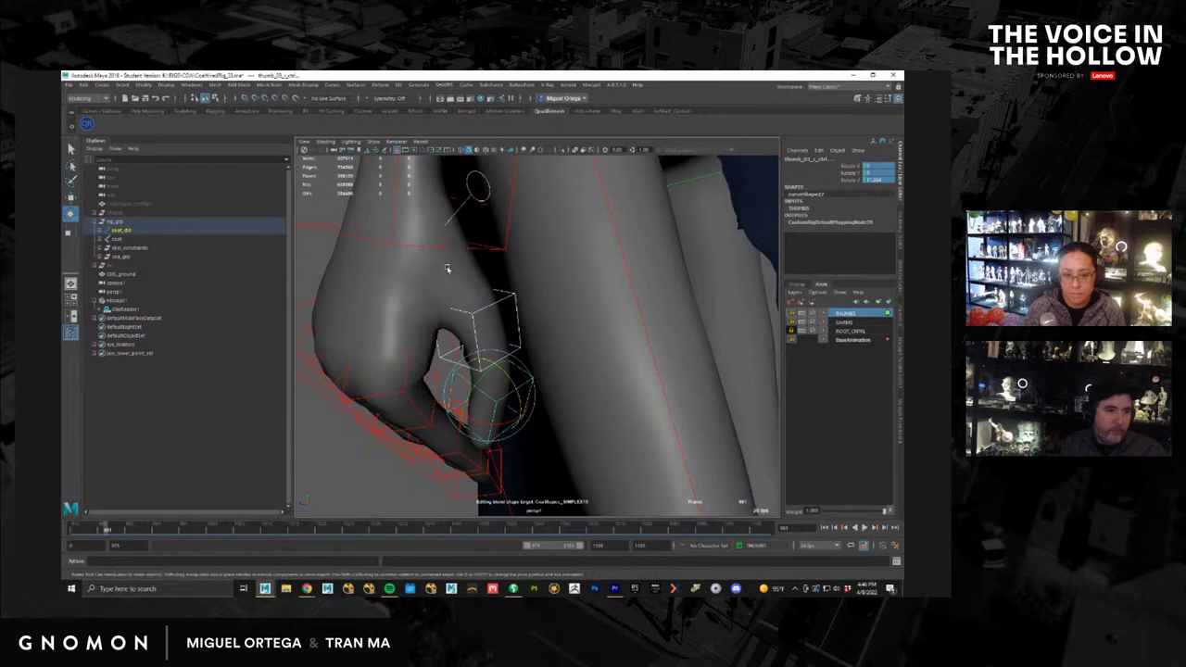
Step: Rotate the base control of the right thumb slightly and key all the right thumb controls on the THUMBS layer
left_click(477, 194)
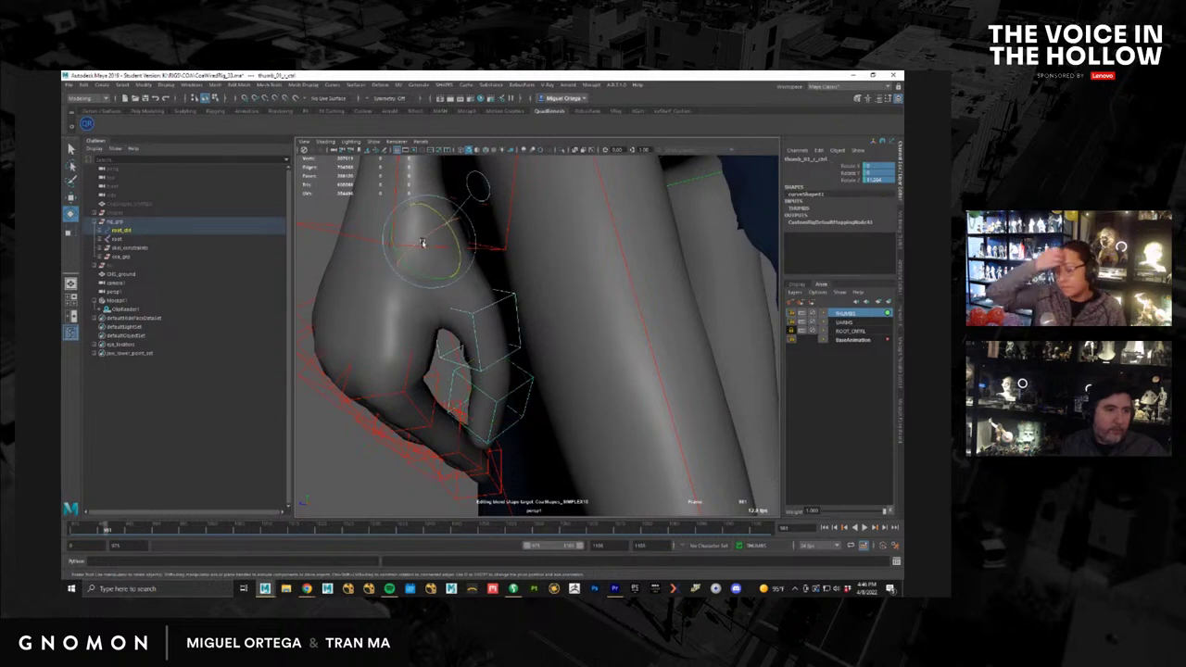
left_click_drag(426, 243, 415, 246)
key("w")
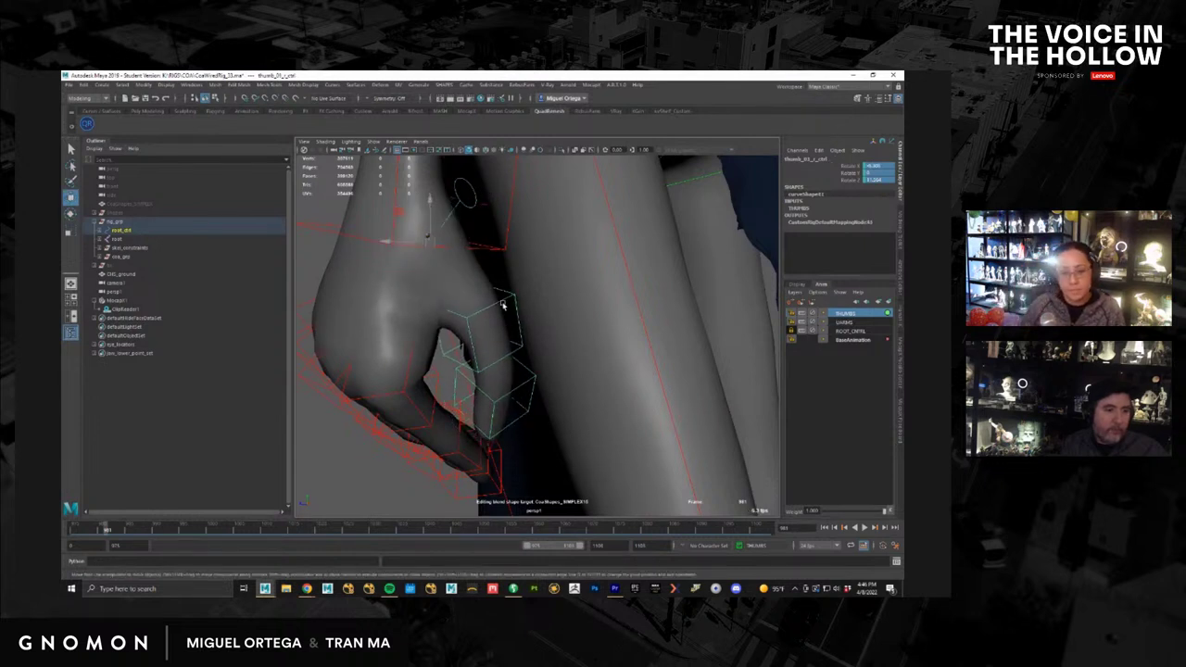
left_click(503, 301, "shift")
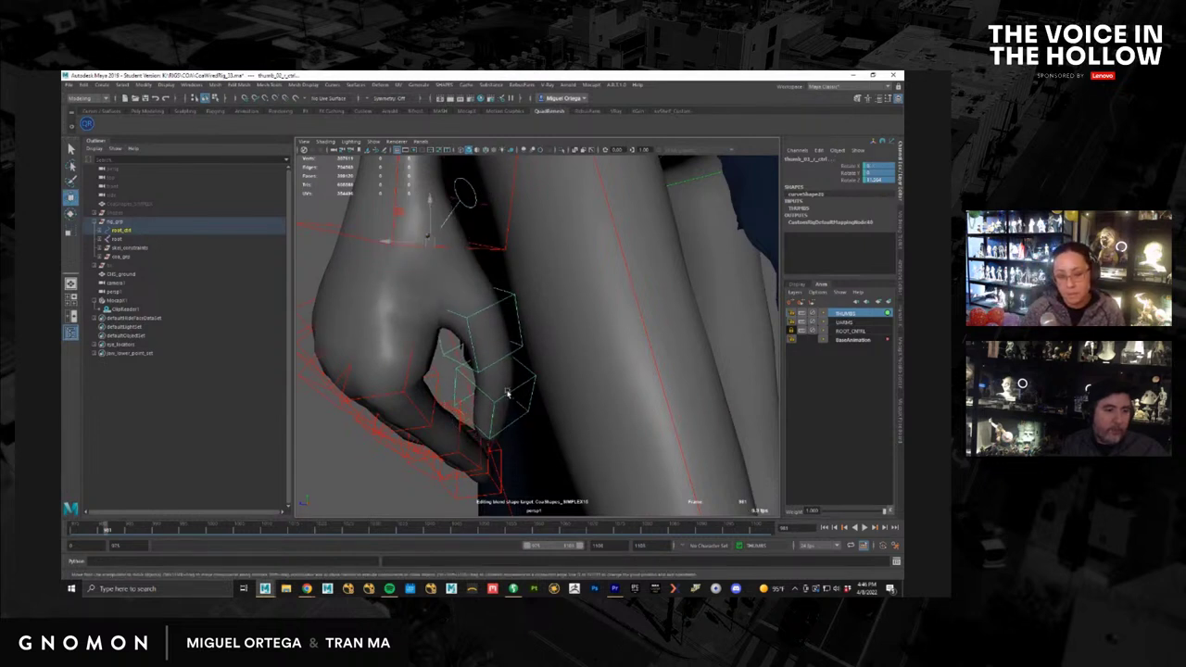
left_click(456, 386, "shift")
key("s")
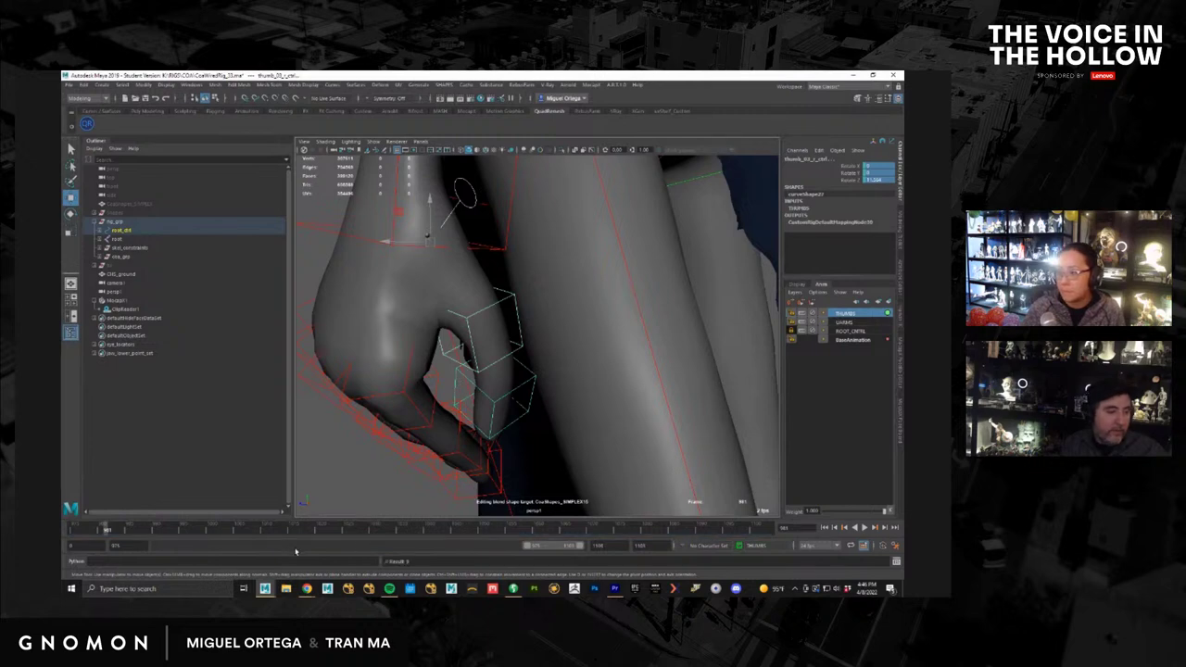
Step: Switch the viewport to the shot camera, hide the rig controls and scrub the timeline to preview the walking character
left_click_drag(277, 531, 323, 529)
right_click_drag(474, 368, 450, 180, "alt")
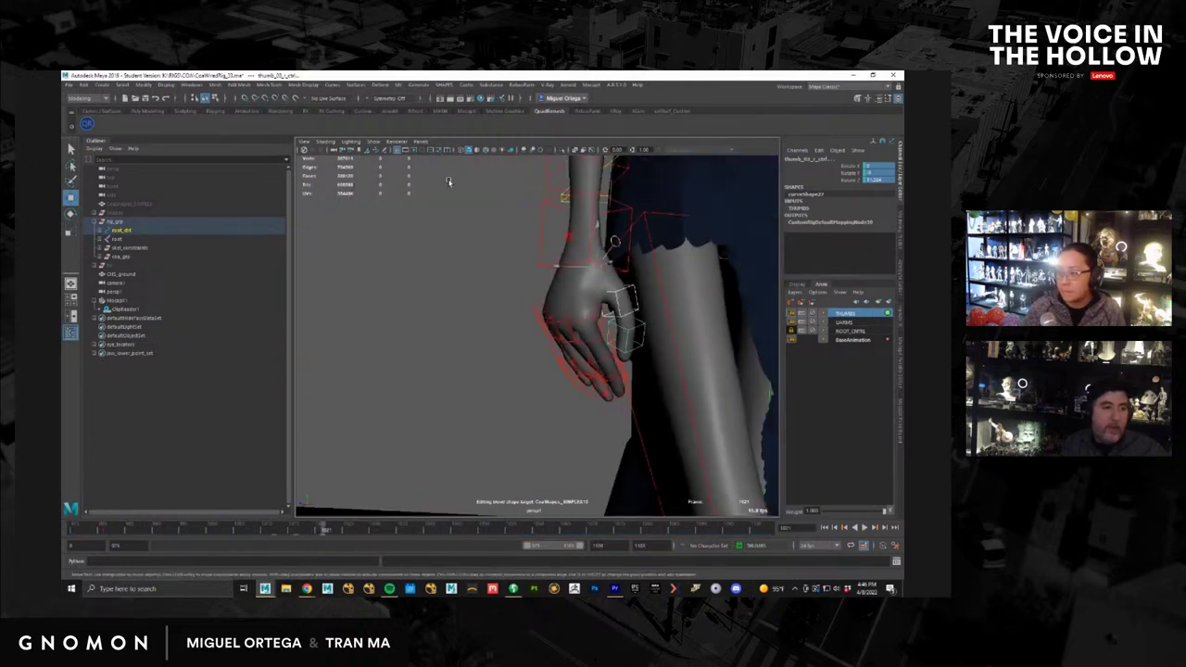
left_click(420, 142)
mouse_move(463, 150)
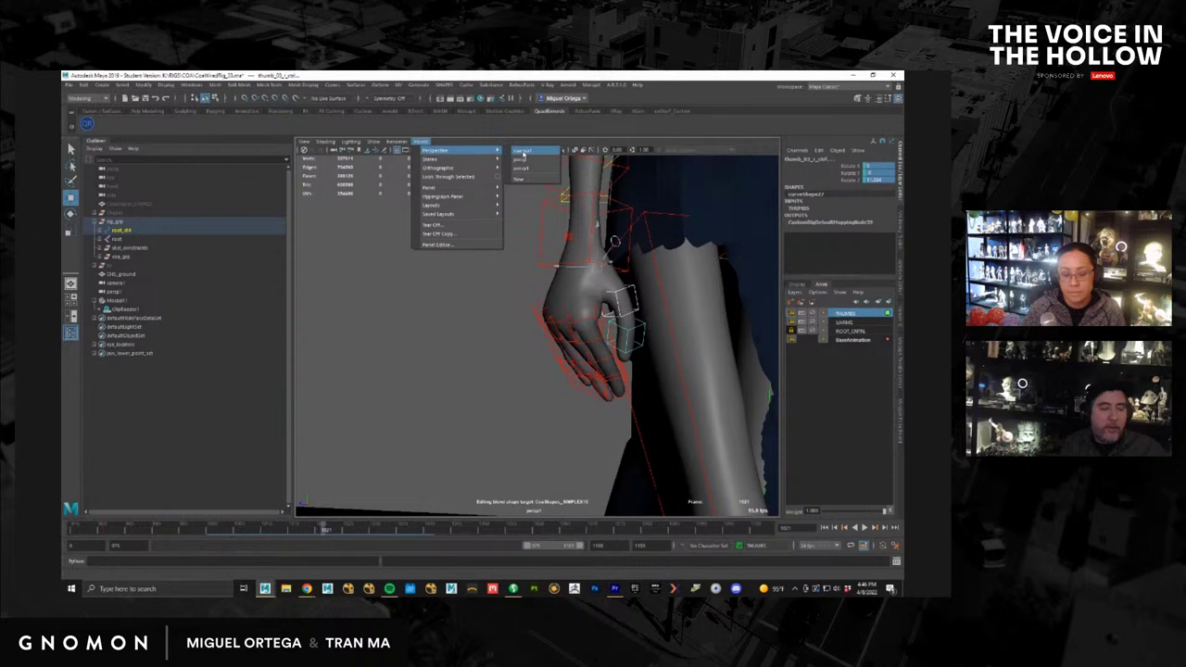
left_click(523, 155)
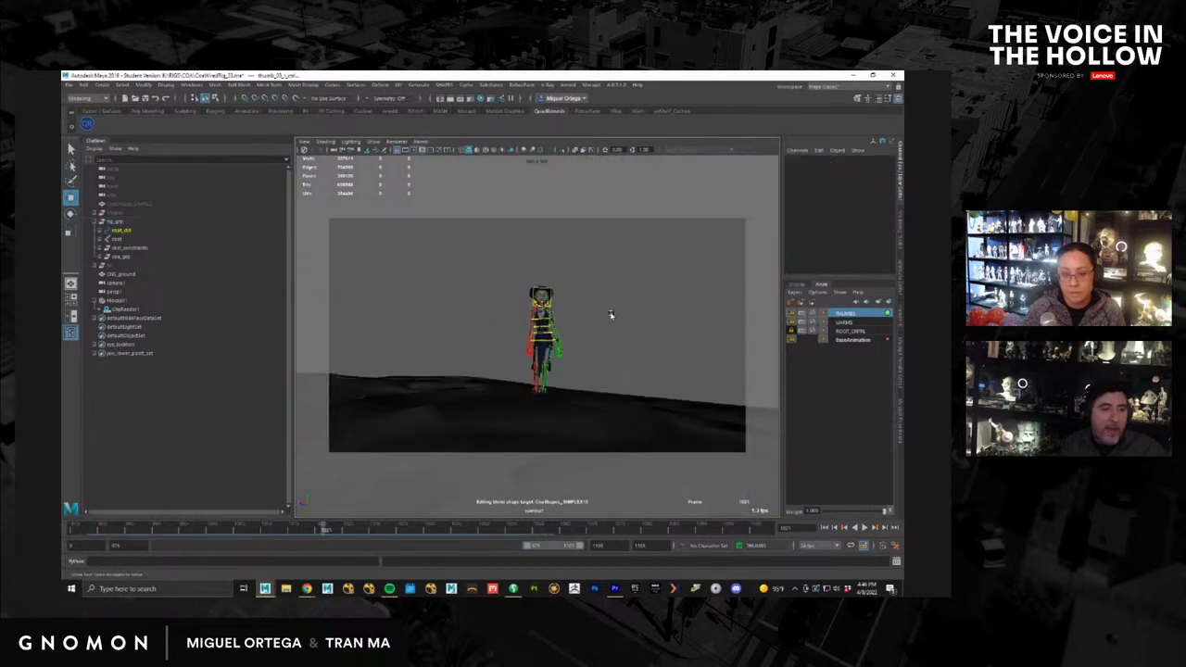
left_click(374, 143)
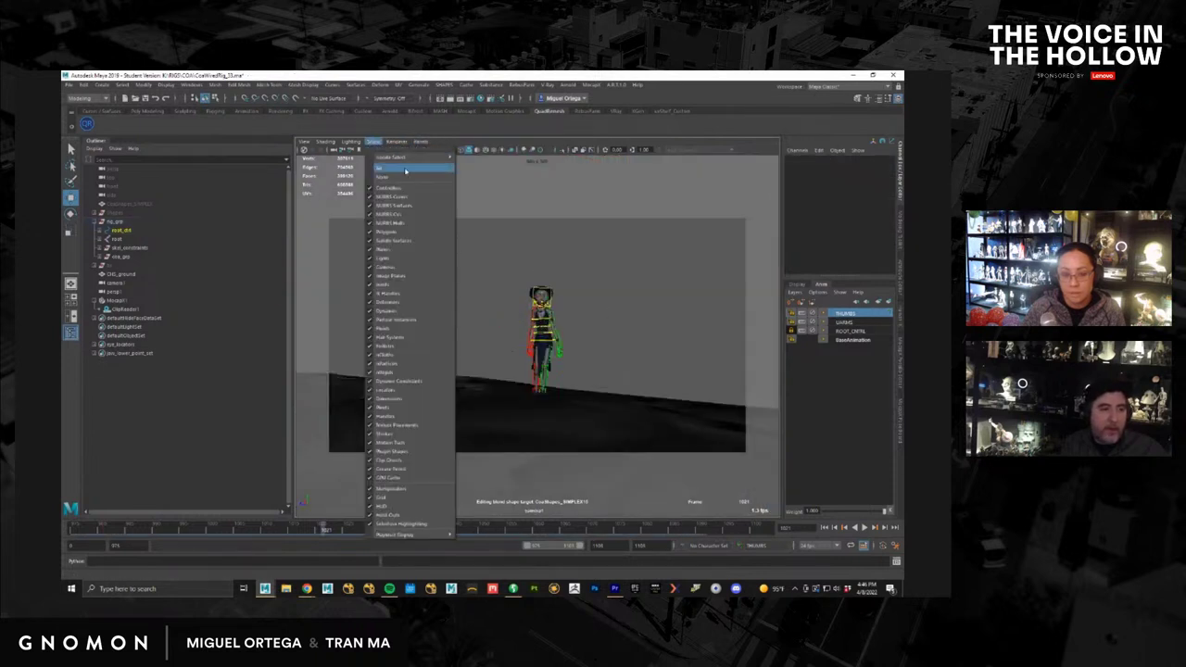
left_click(418, 189)
left_click_drag(256, 530, 224, 496)
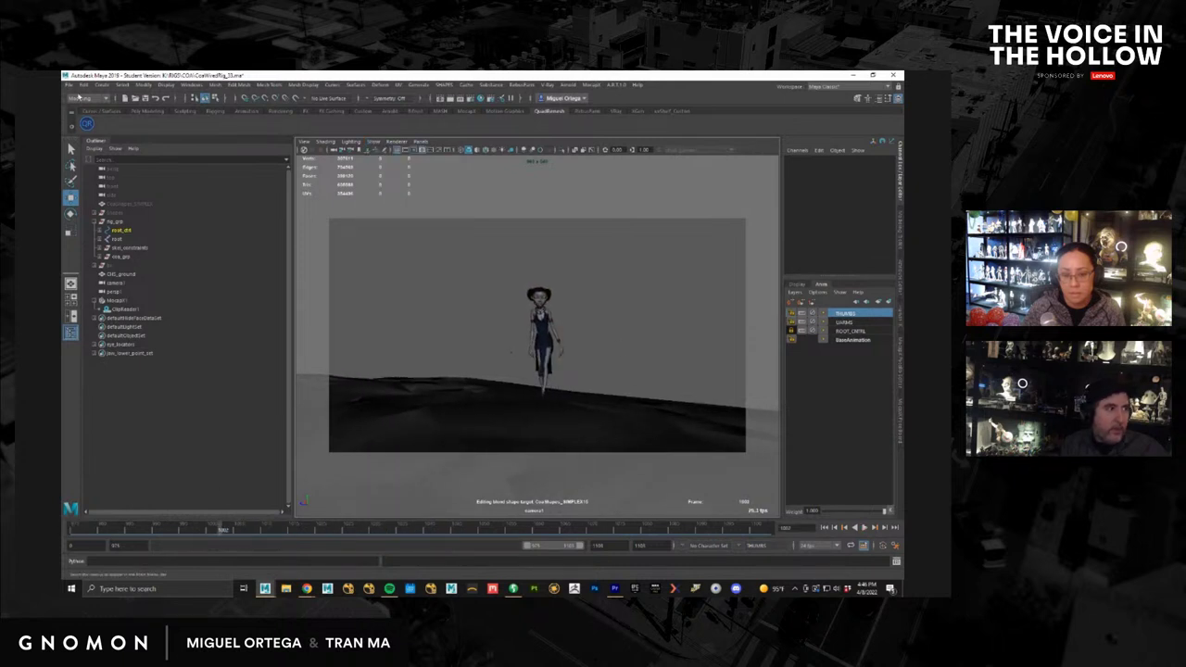
Step: Start saving the scene under a new name and browse up from the current folder to the drive's root
left_click(68, 85)
left_click(102, 128)
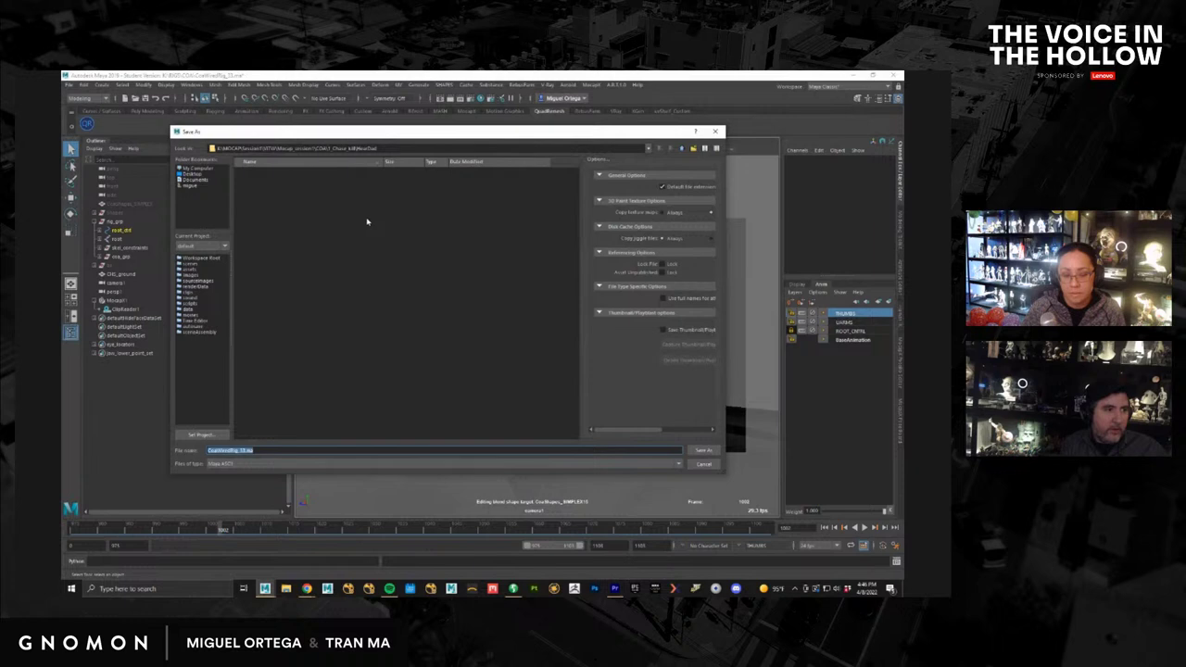
left_click(682, 149)
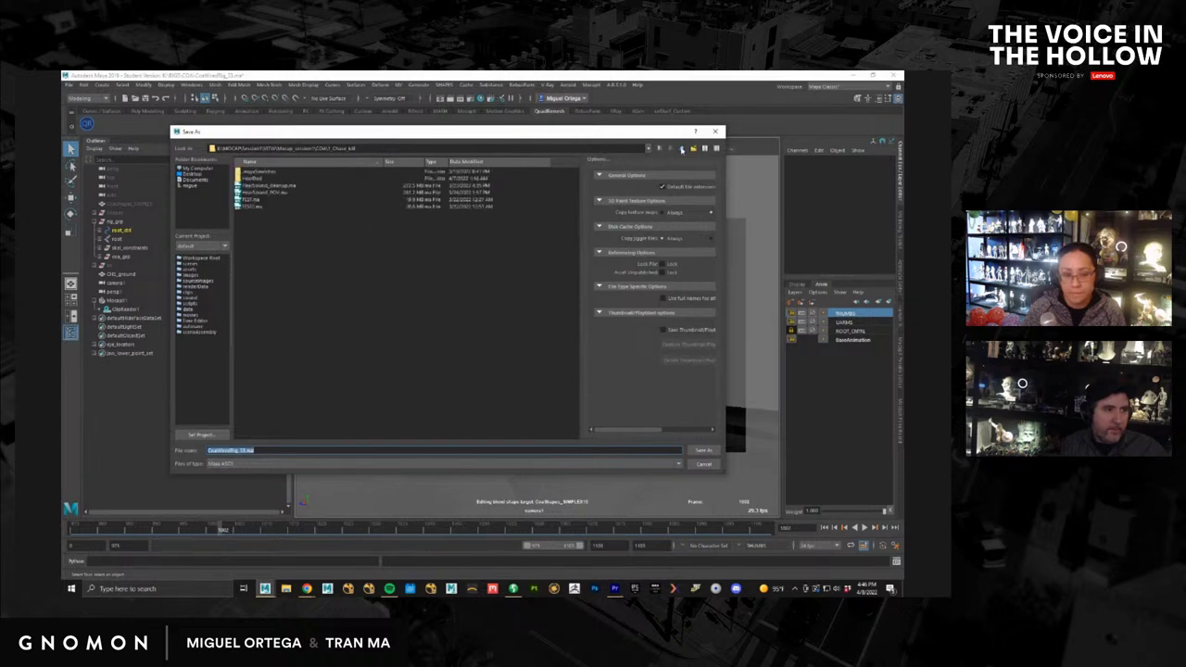
left_click(682, 149)
left_click(682, 149)
left_click(682, 149)
left_click(681, 149)
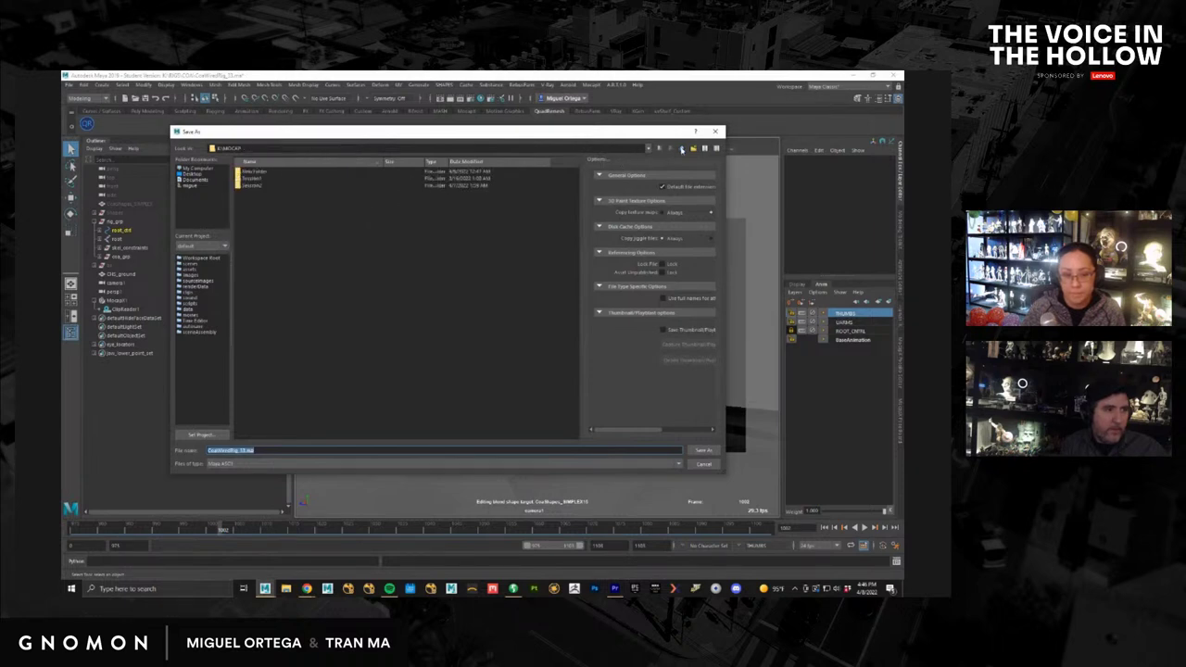
left_click(682, 149)
Step: Save the scene as GNOMONDEMO in the Maya_Cleanup folder of the baba shot, accepting the student version notice
double_click(254, 312)
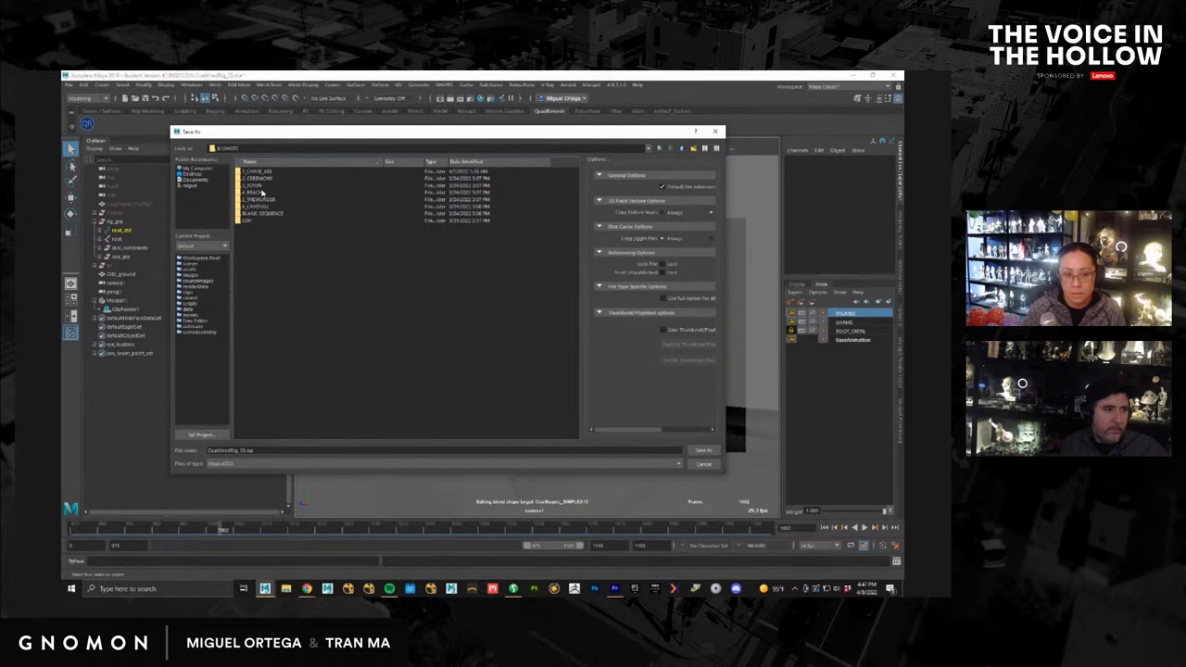
double_click(256, 172)
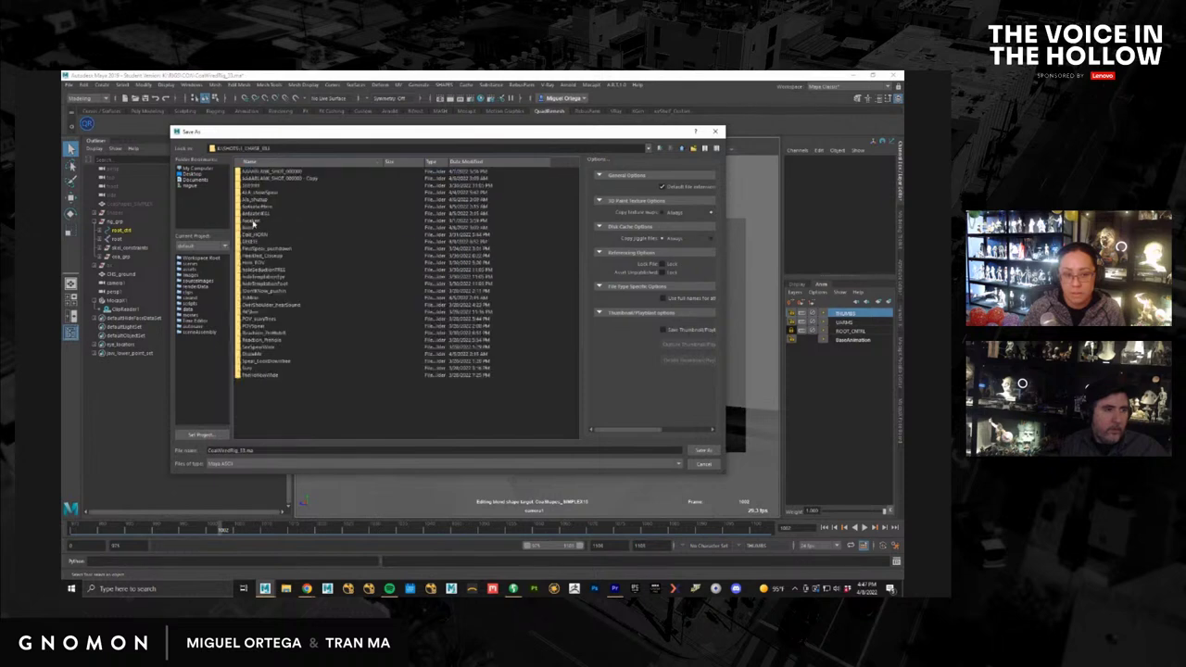
double_click(253, 222)
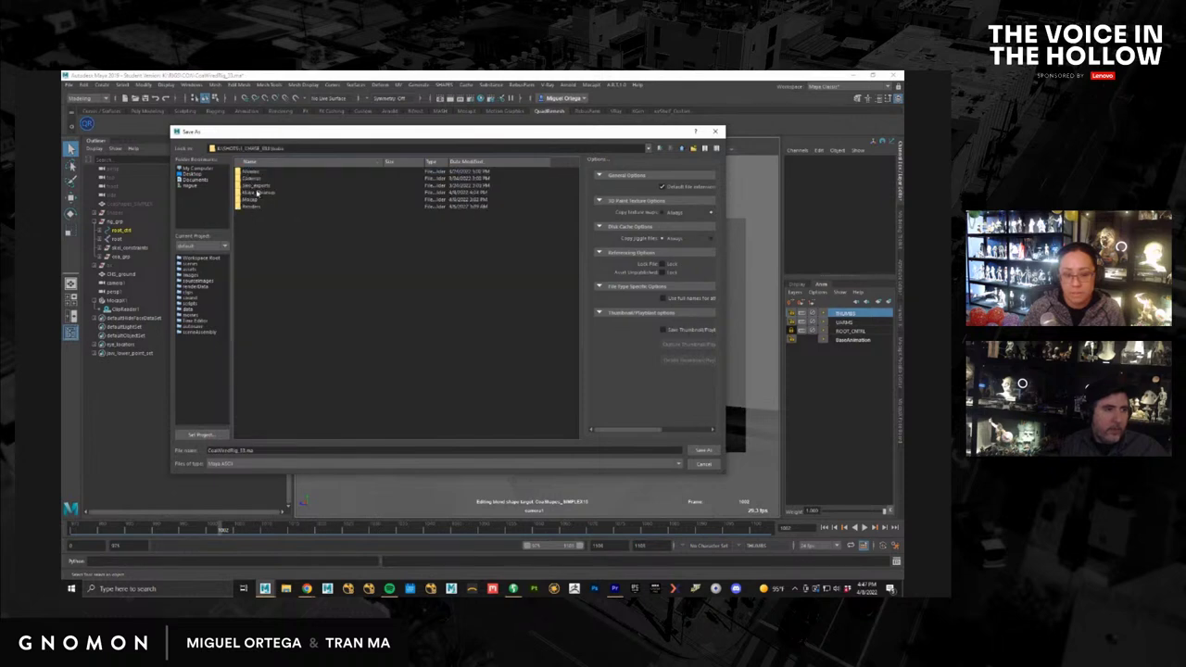
double_click(257, 188)
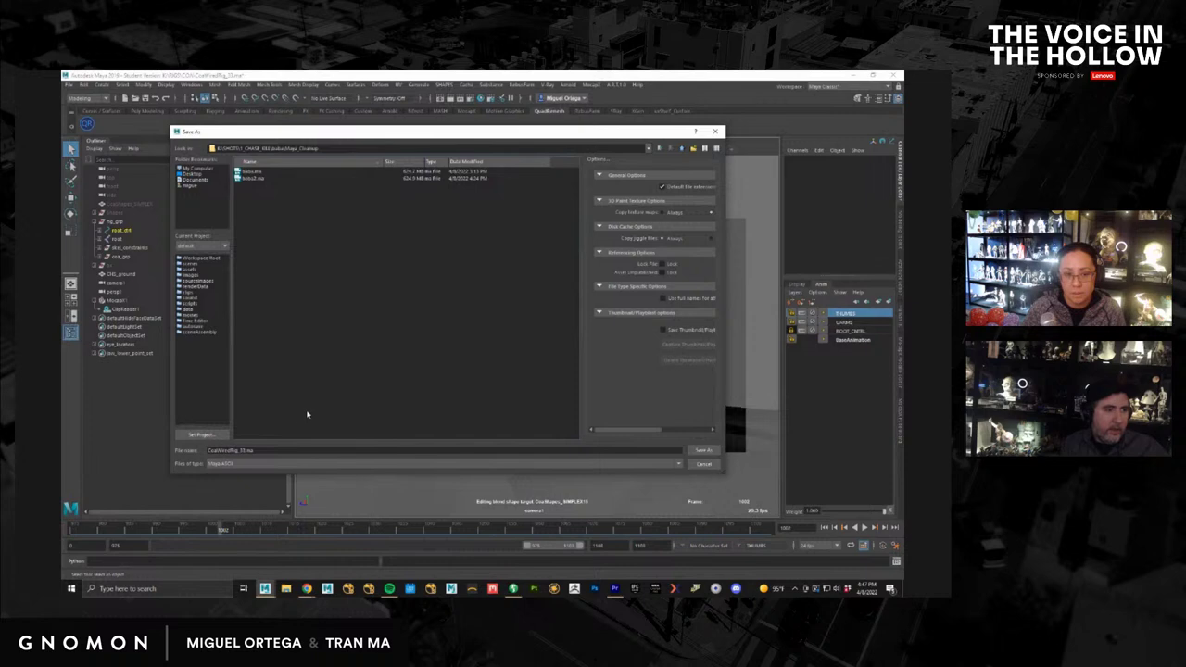
triple_click(301, 448)
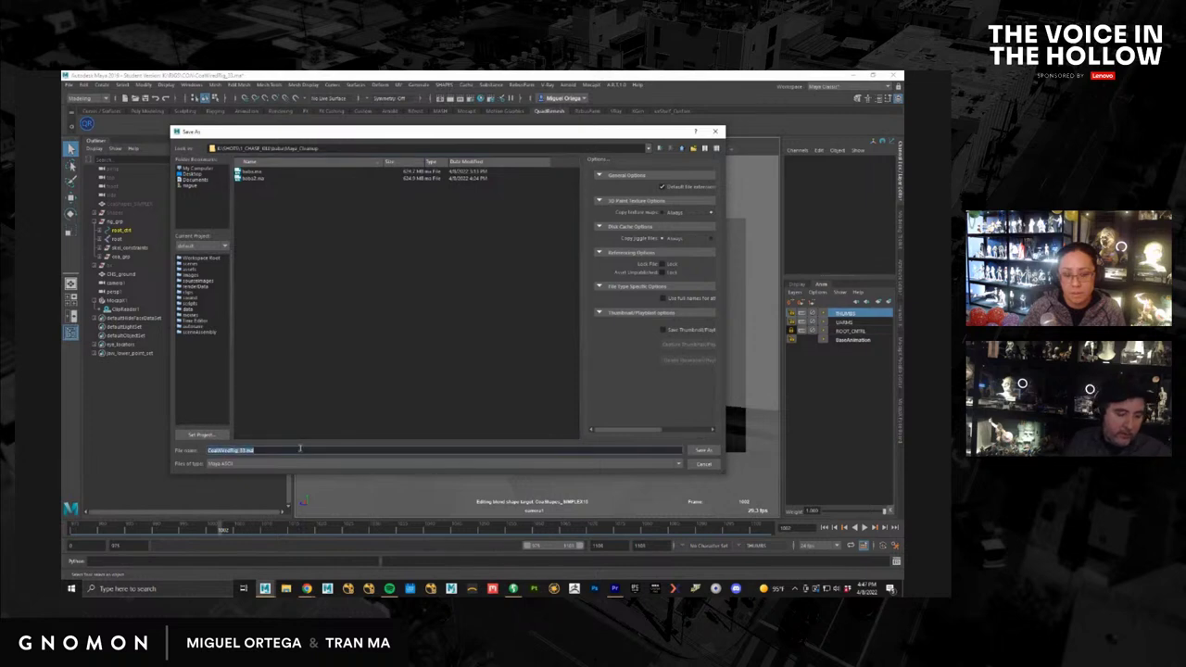
type("GNOMONDEMO")
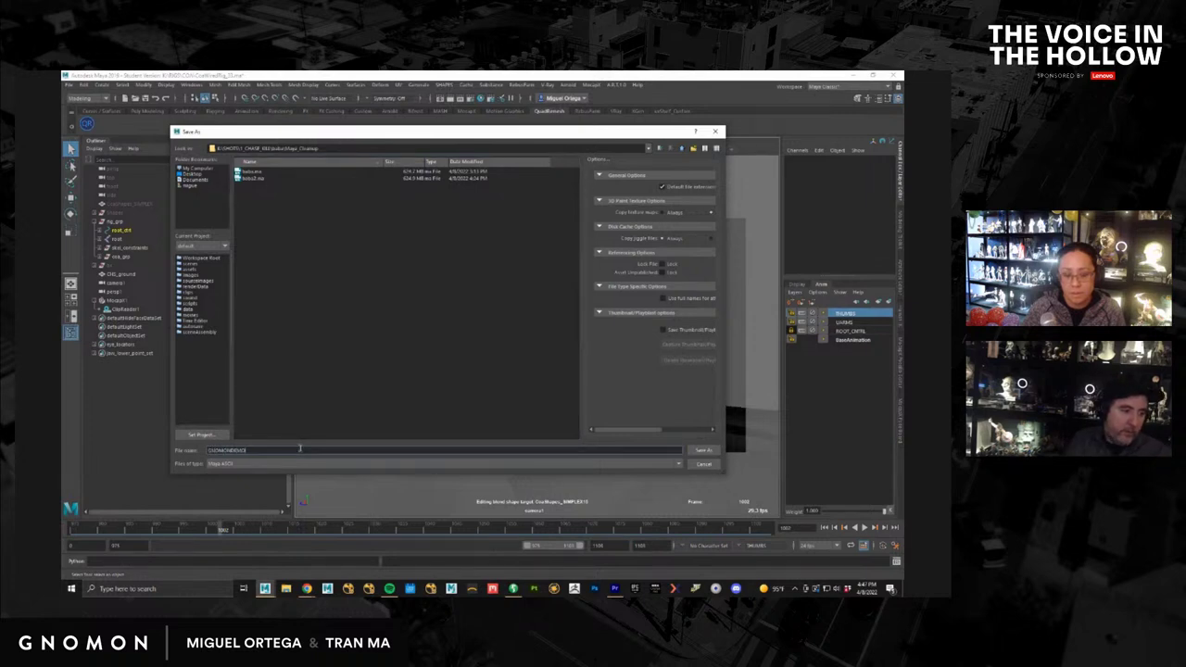
key("Return")
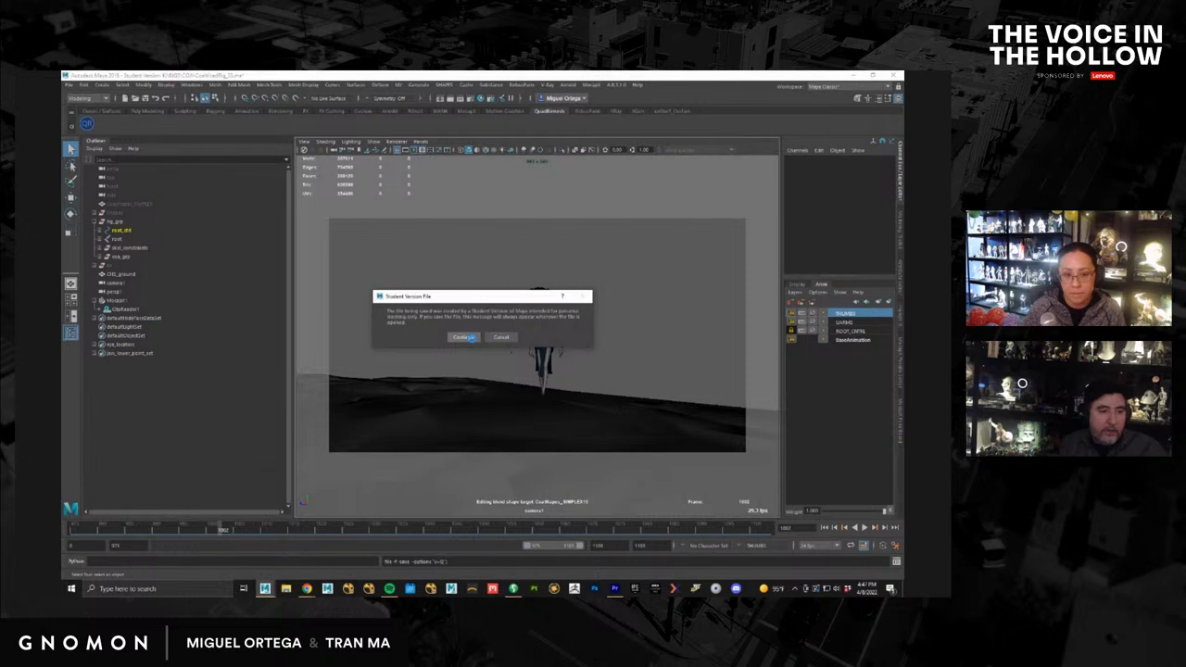
left_click(467, 338)
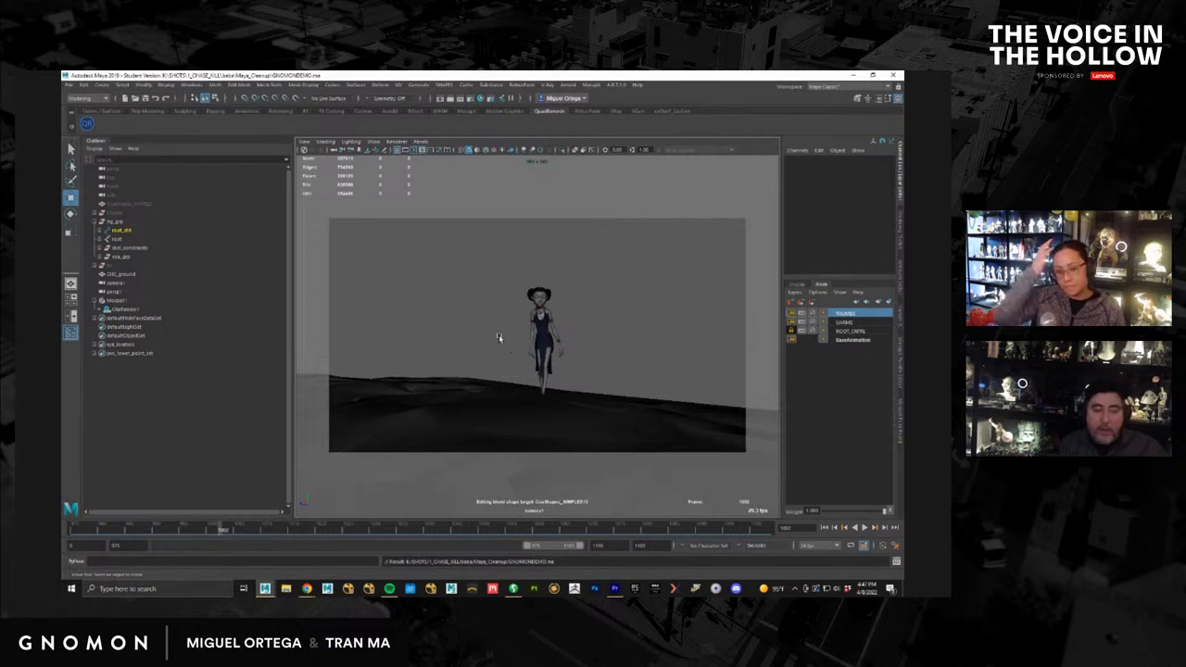
Step: Preview the walk through the shot camera and open the Playblast options to choose the output movie file
mouse_move(498, 530)
left_mouse_down()
mouse_move(312, 529)
mouse_move(740, 536)
mouse_move(137, 534)
mouse_move(239, 537)
left_mouse_up()
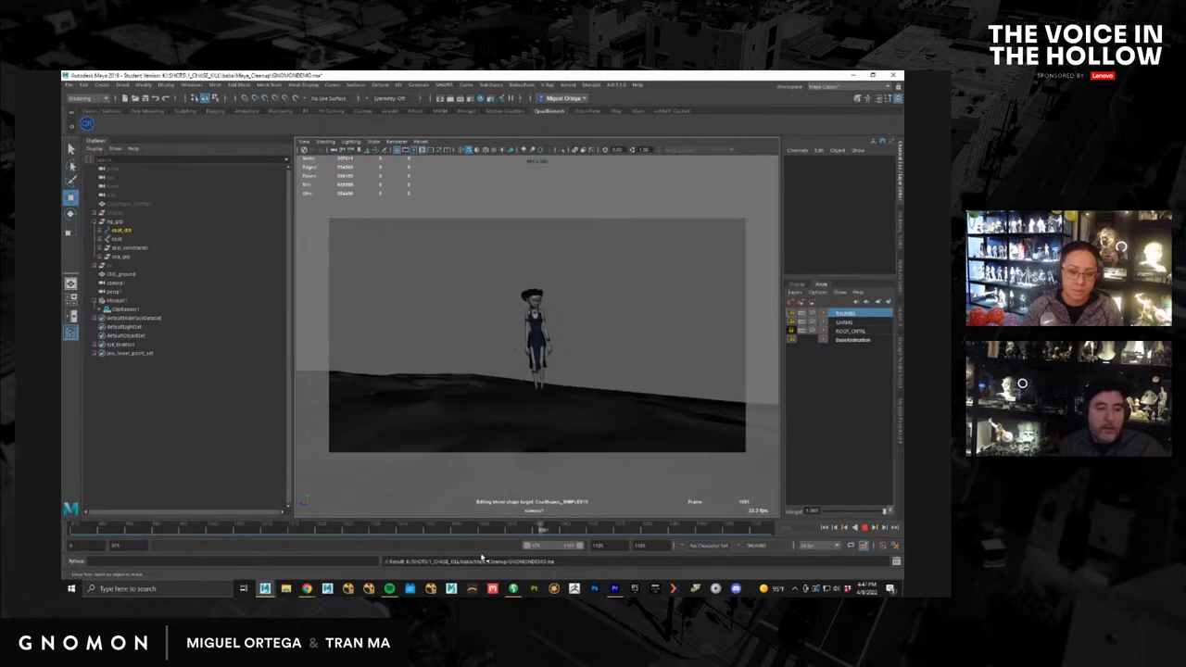
left_click(397, 531)
right_click(414, 532)
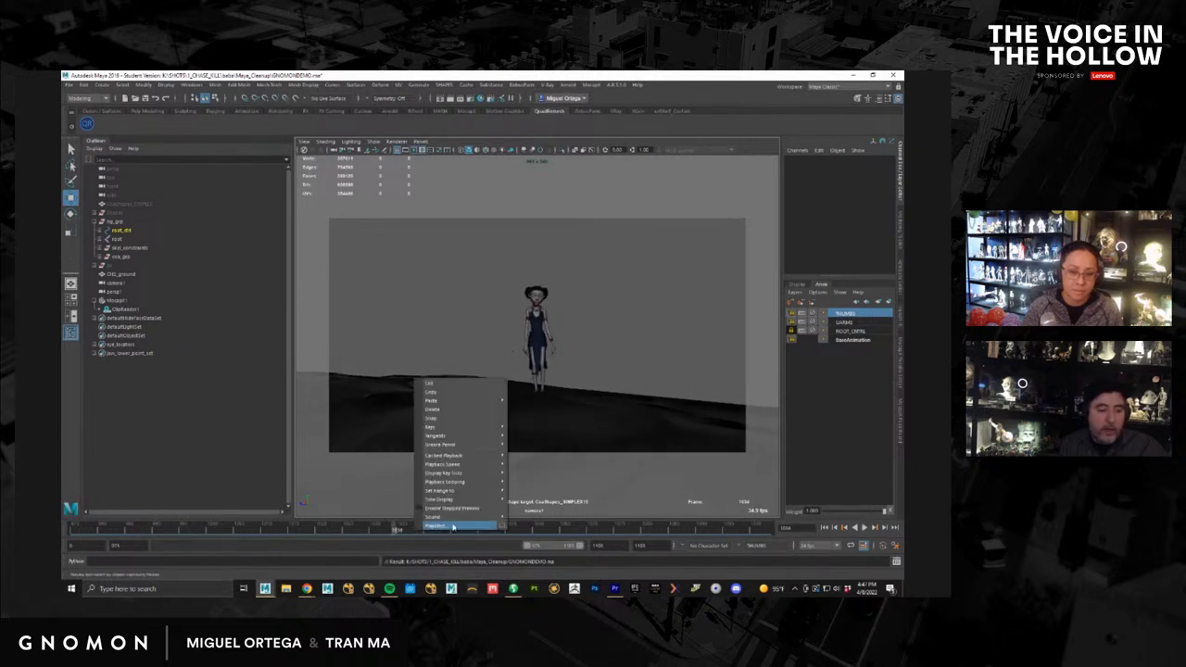
left_click(498, 528)
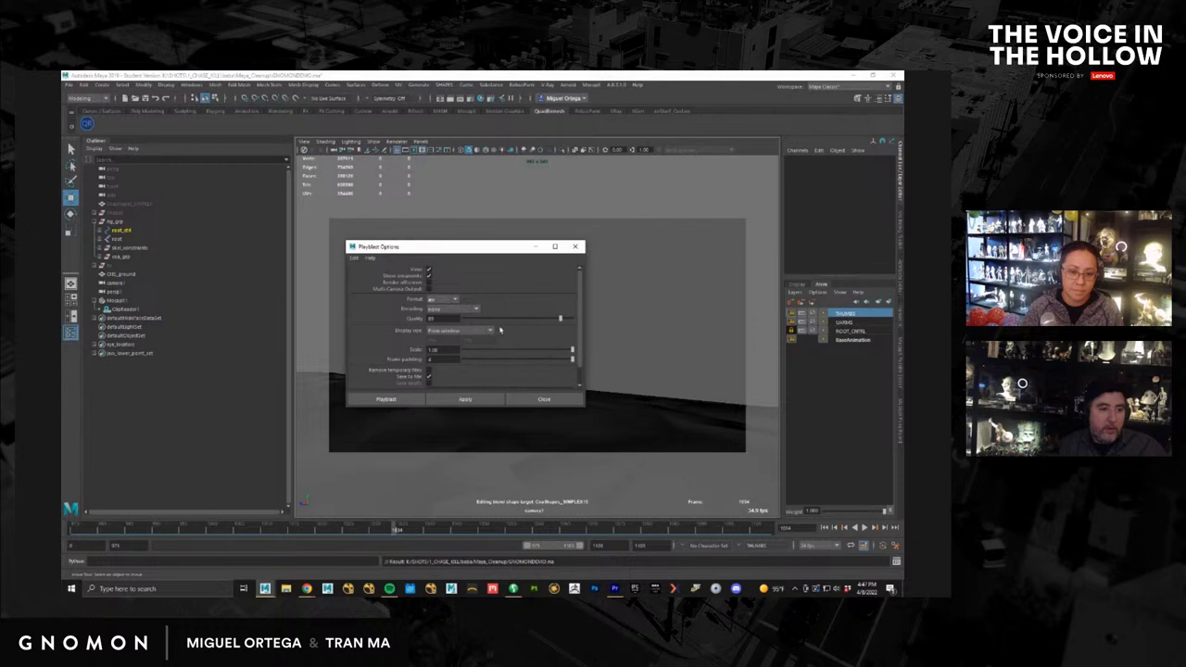
left_click(456, 382)
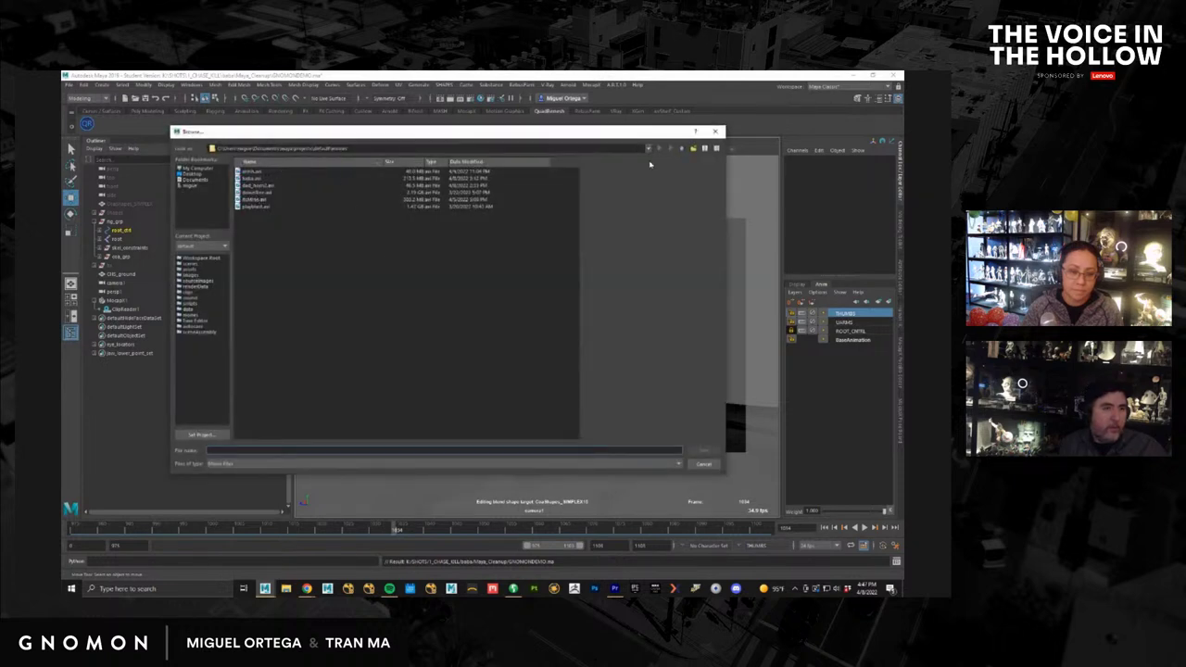
Step: Browse from the computer's drives to the temp folder inside the baba shot's Renders folder for the playblast output
left_click(648, 151)
left_click(443, 303)
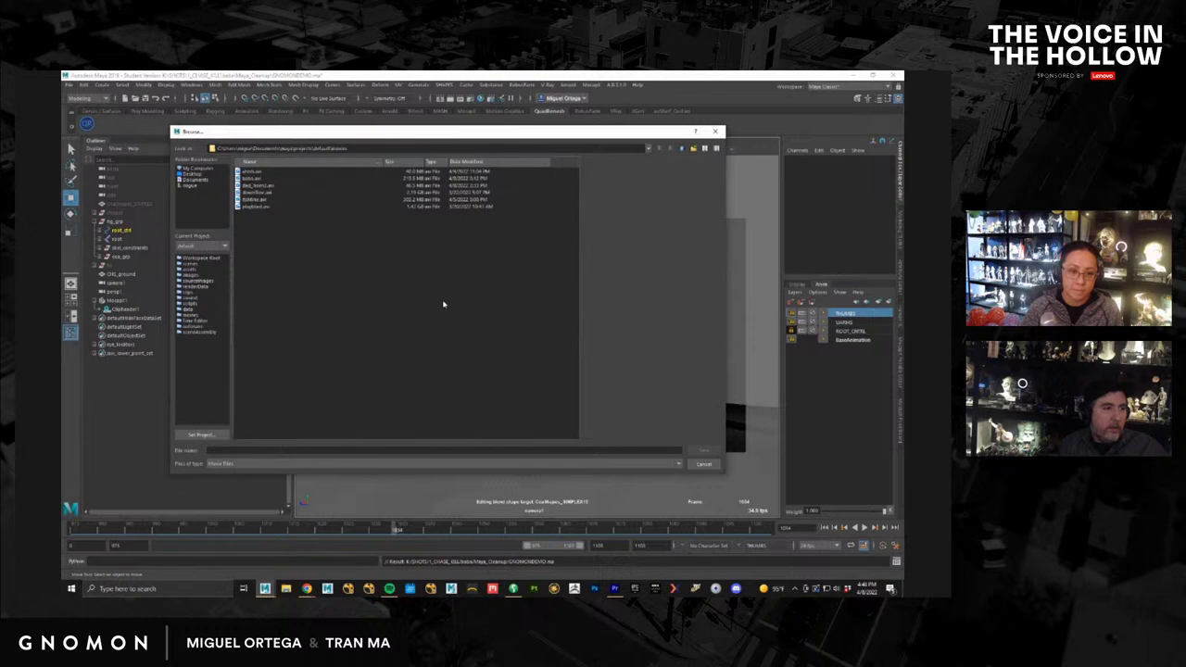
left_click(200, 169)
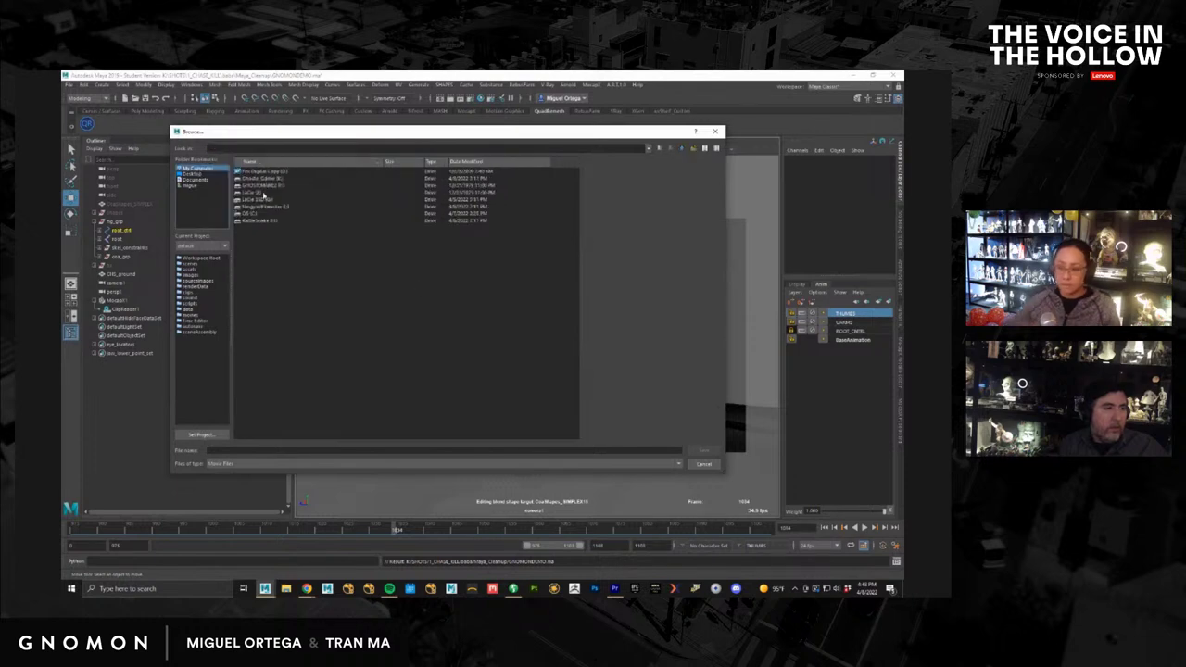
double_click(267, 184)
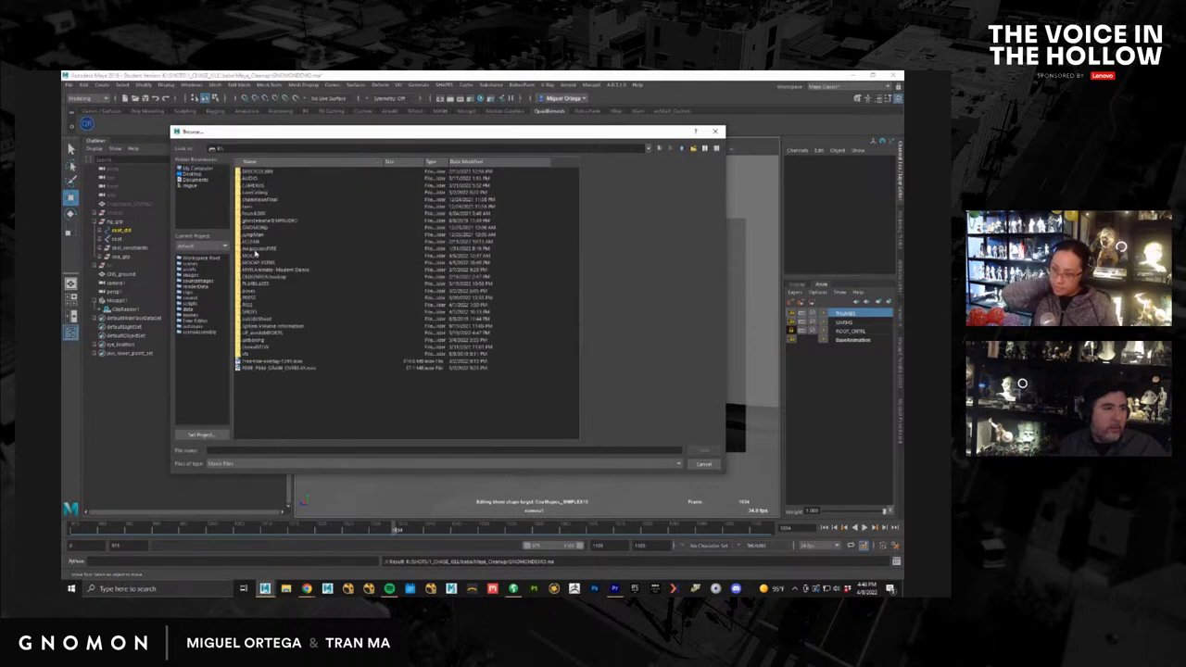
double_click(256, 172)
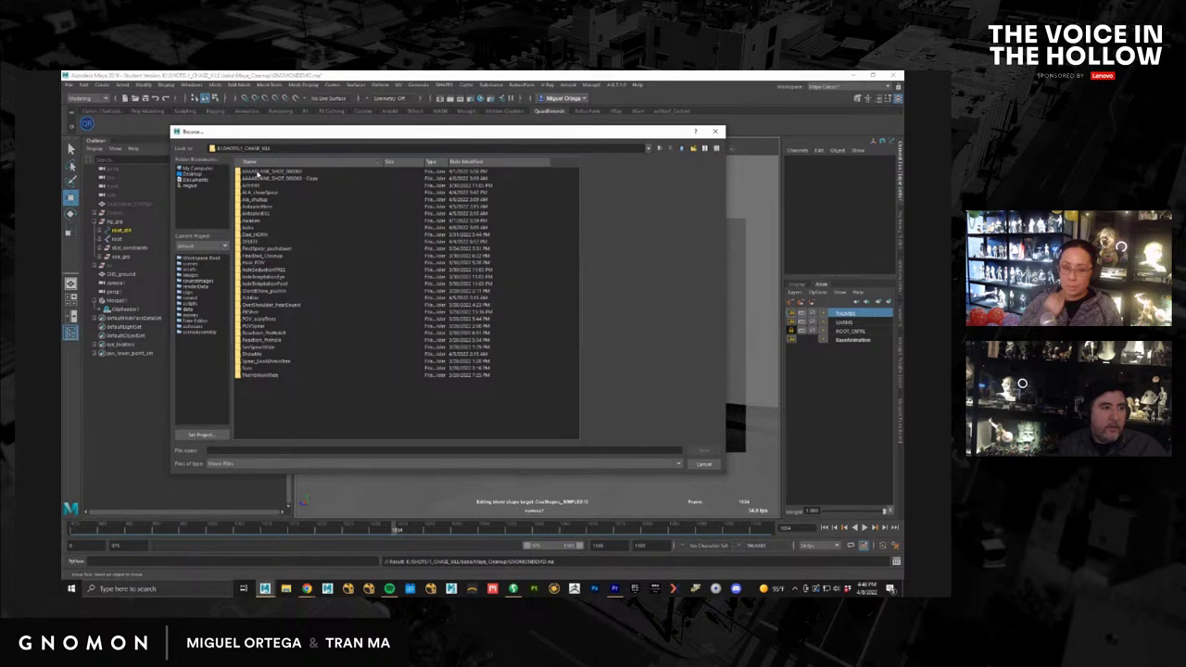
double_click(248, 228)
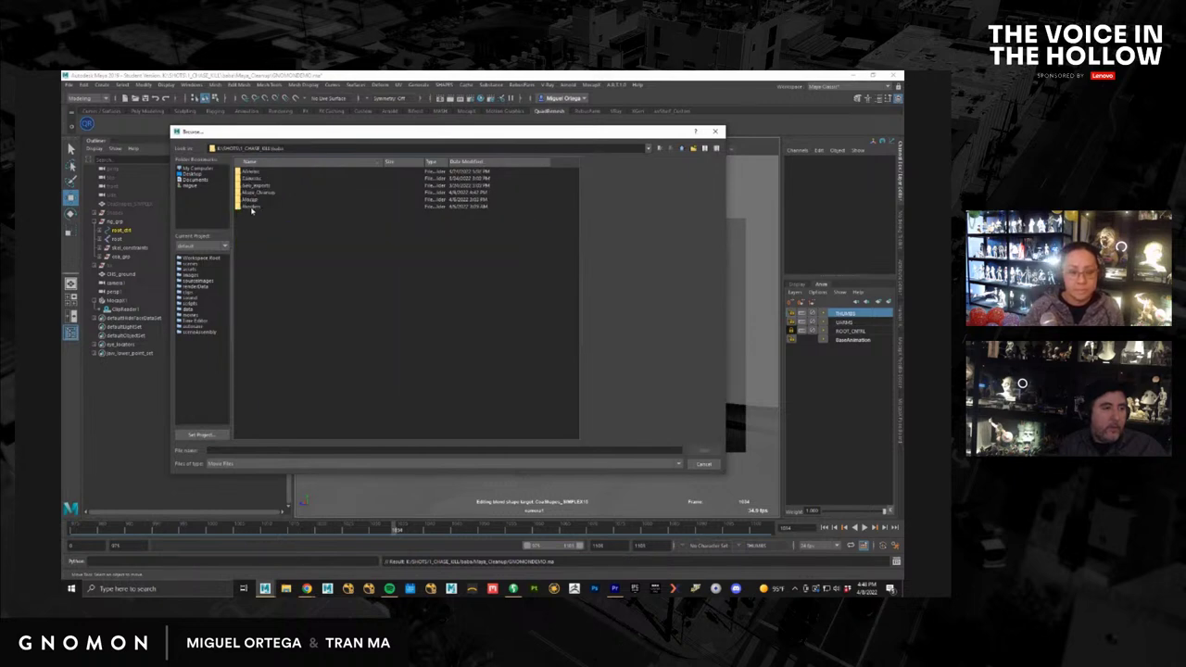
double_click(251, 209)
double_click(247, 178)
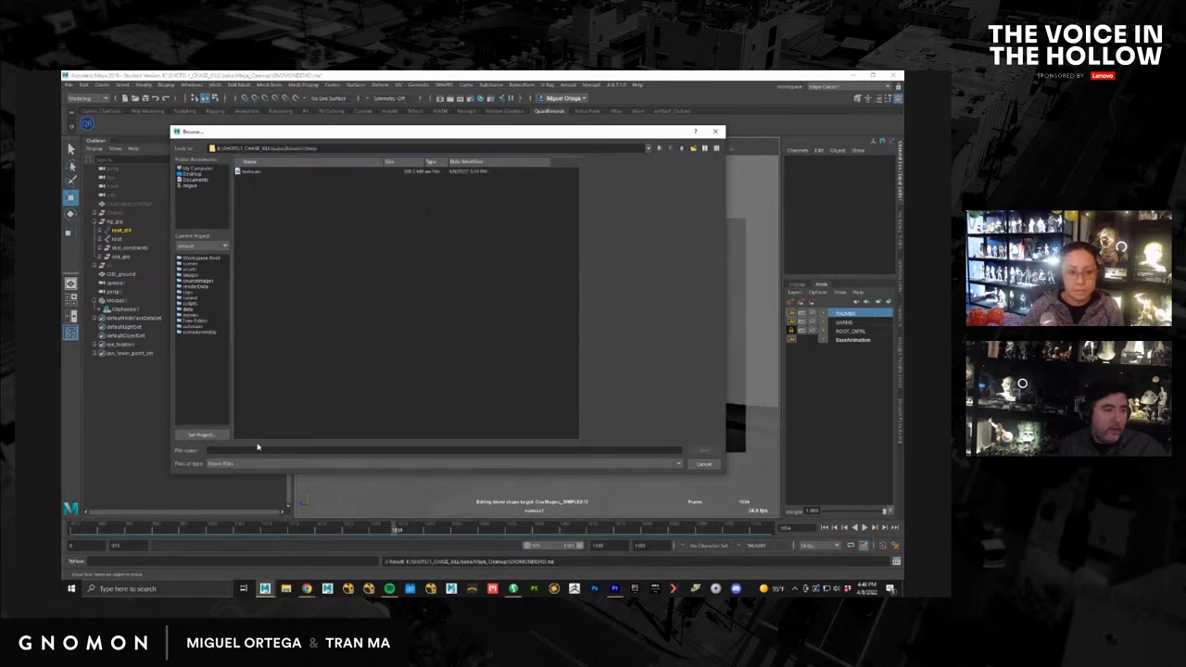
Step: Name the output movie GNOMON, generate the playblast and close the finished movie
type("GNOMON")
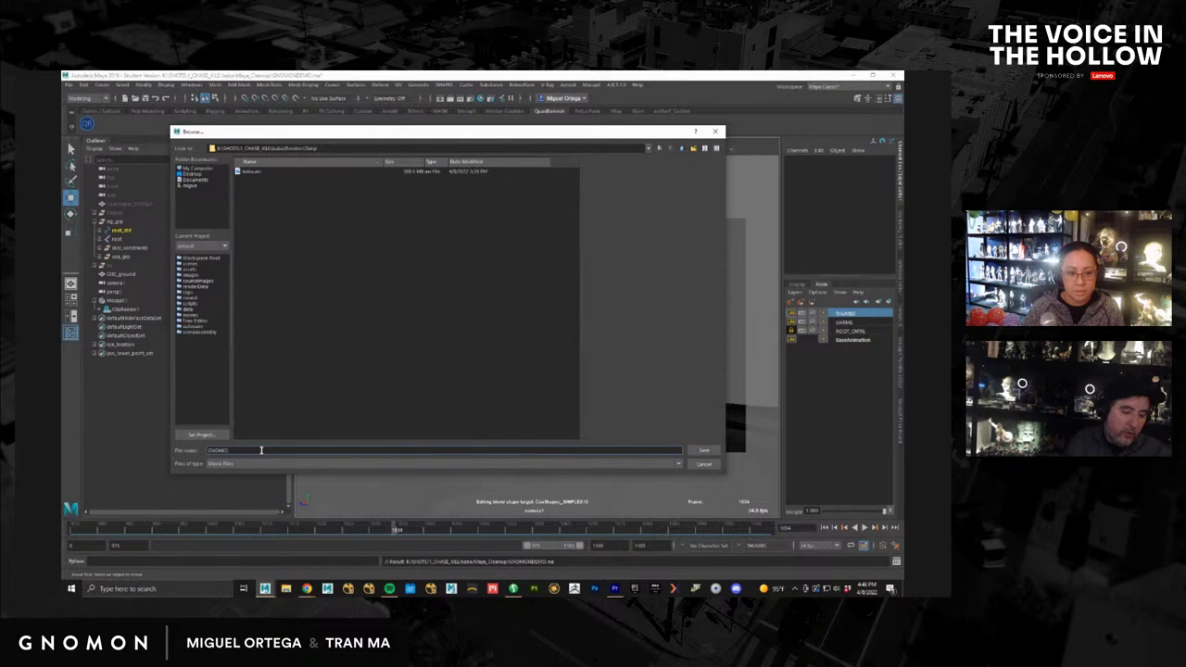
key("Return")
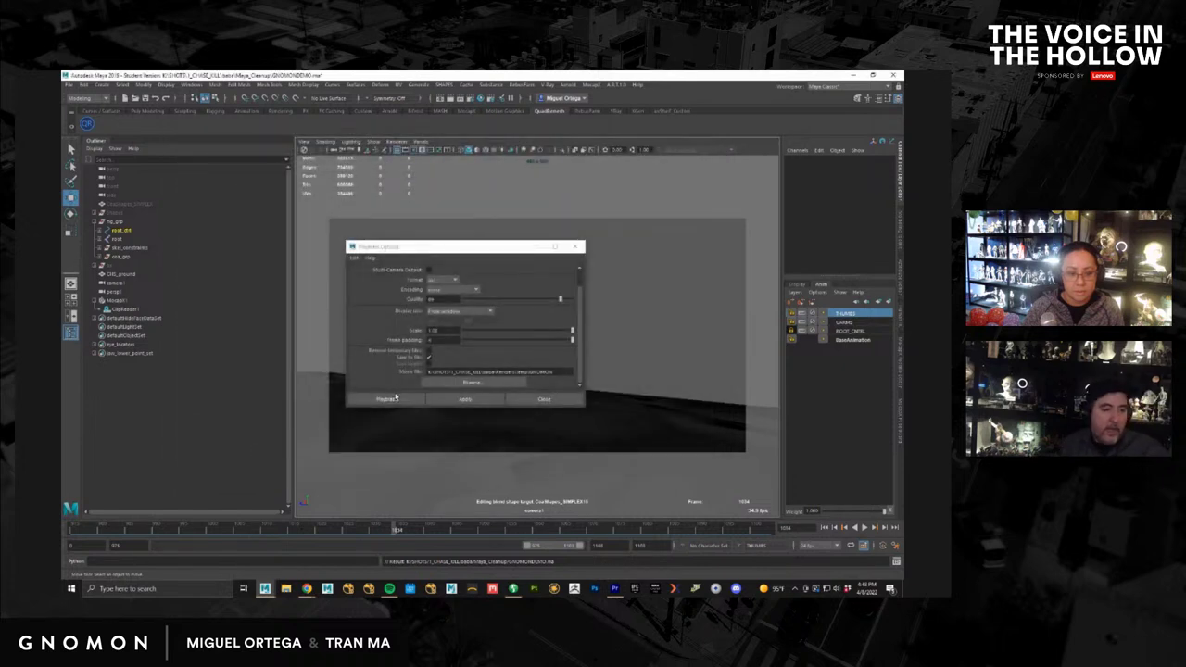
left_click(387, 399)
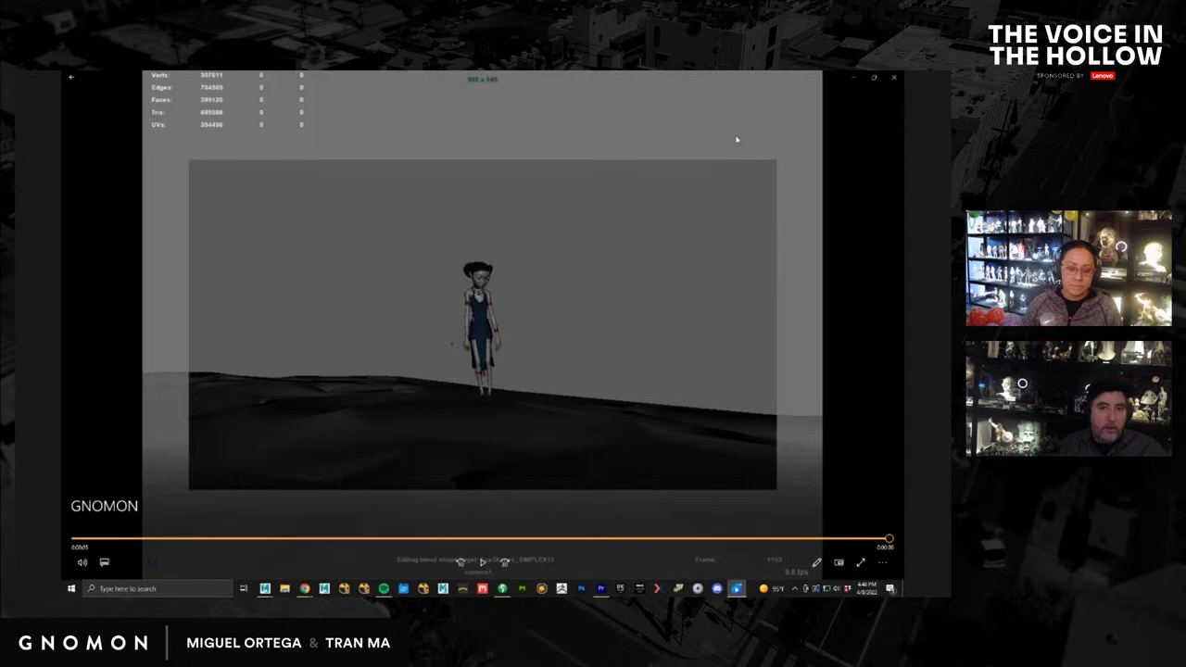
left_click(894, 77)
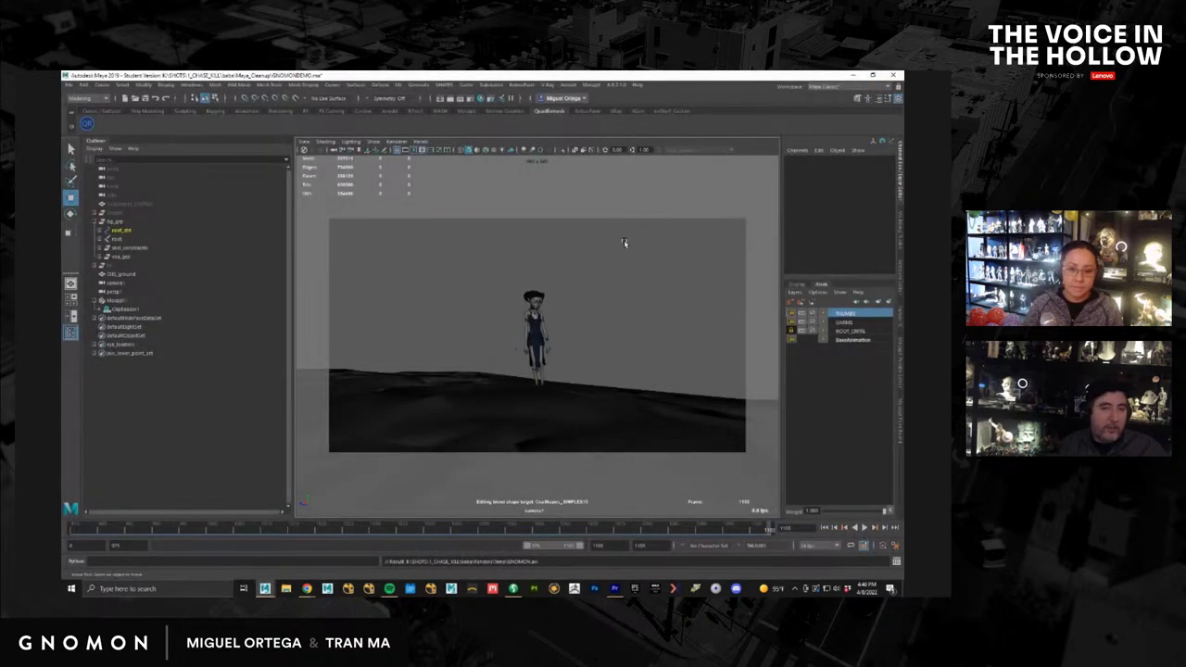
Step: Switch to Premiere Pro and move the playhead to the walking character's shot at the end of the edit
left_click(615, 588)
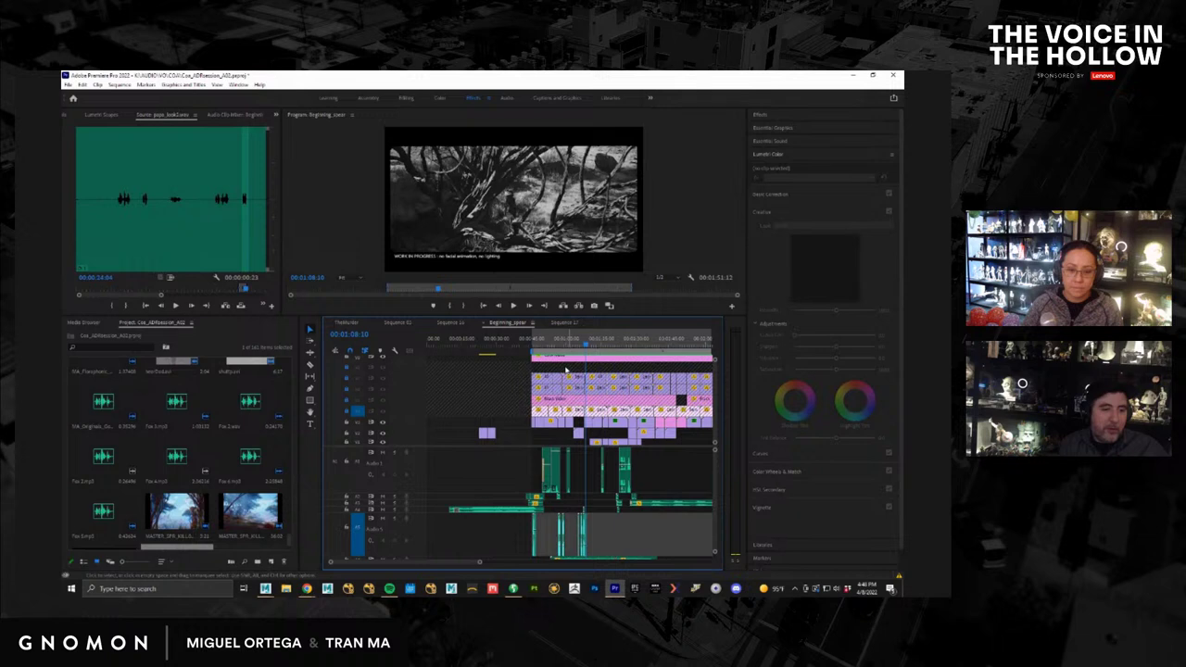
left_click(548, 348)
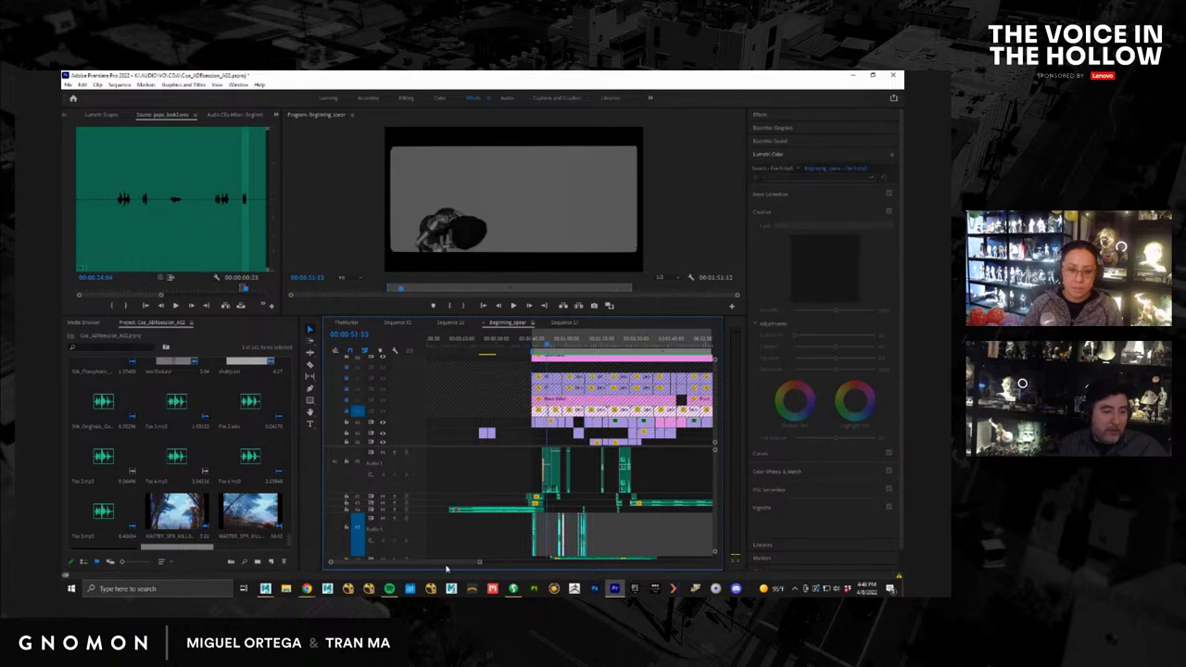
left_click_drag(454, 563, 501, 562)
left_click_drag(478, 349, 498, 352)
Step: Import the GNOMON.avi playblast from the shot's temp folder into the project
left_click(70, 87)
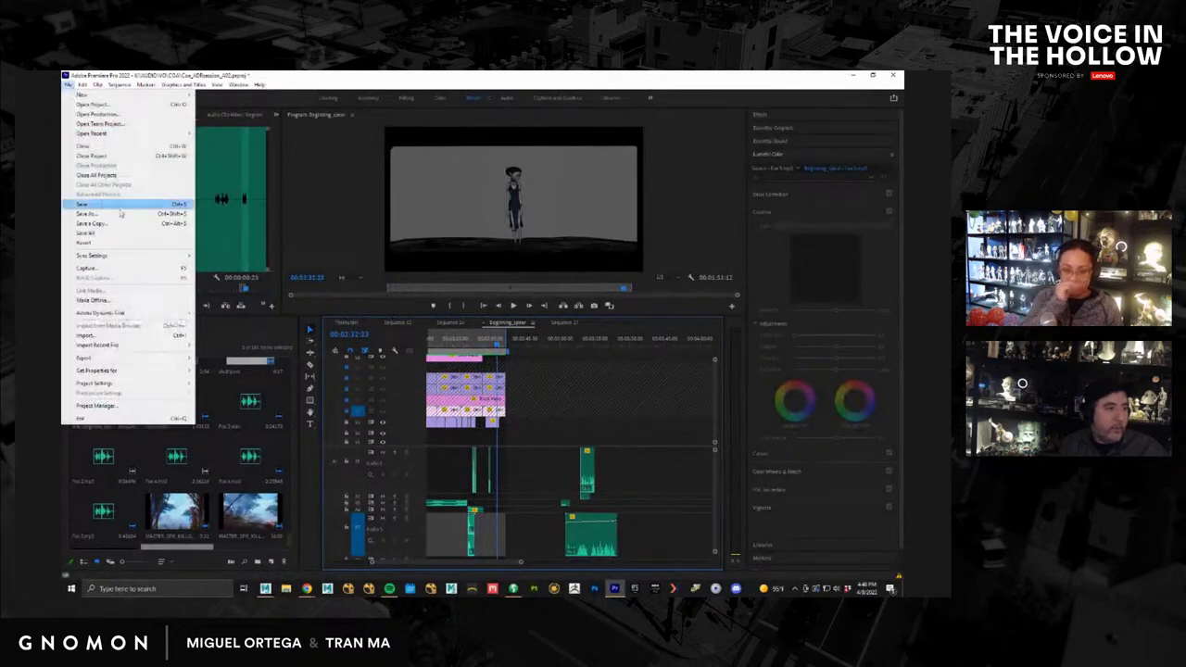
left_click(125, 337)
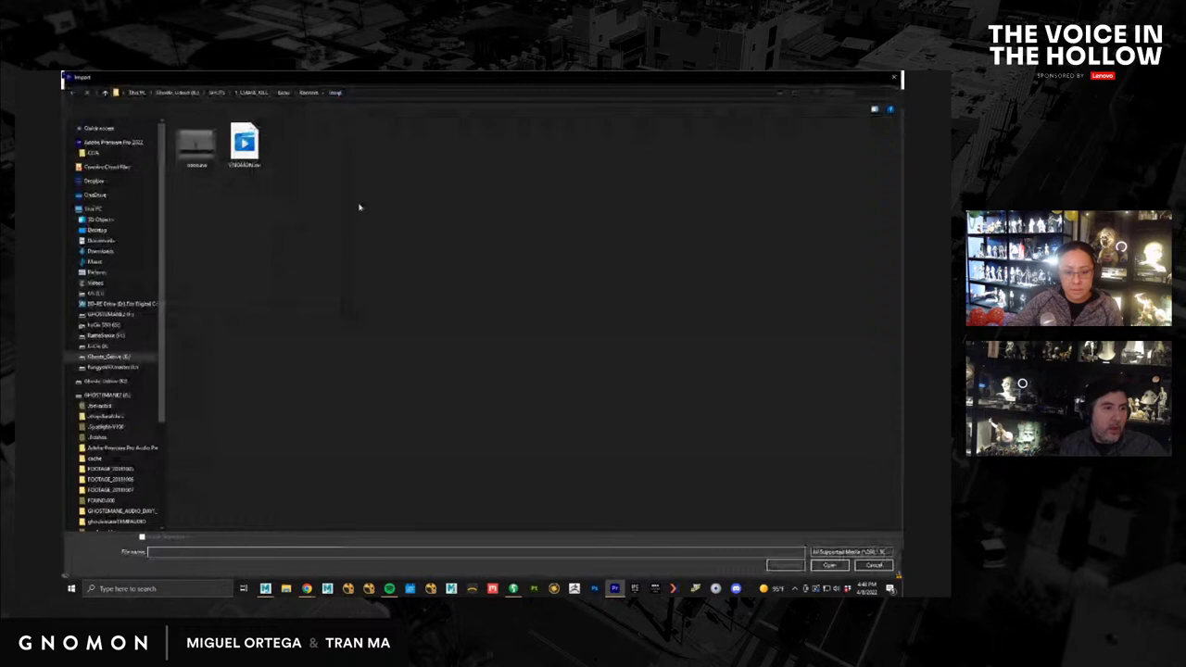
double_click(252, 155)
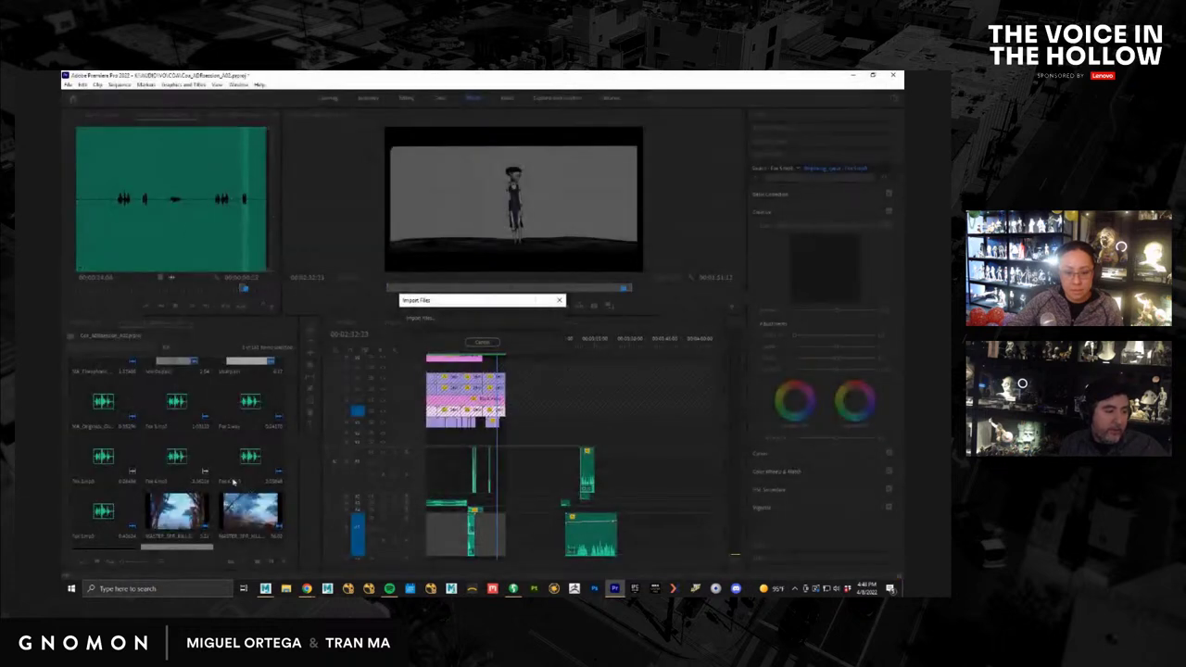
Step: Place the GNOMON.avi clip on the timeline directly after the preceding clip, lined up with the end of the last shot
left_click_drag(500, 466, 485, 427)
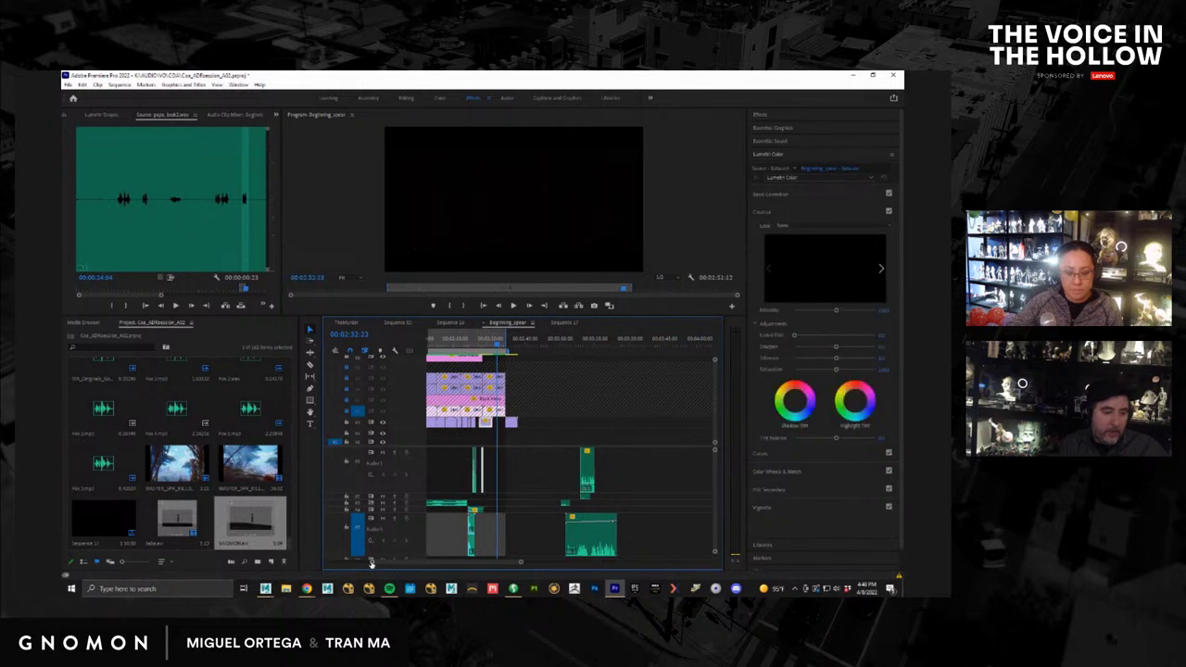
left_click_drag(372, 563, 413, 565)
left_click_drag(635, 424, 584, 427)
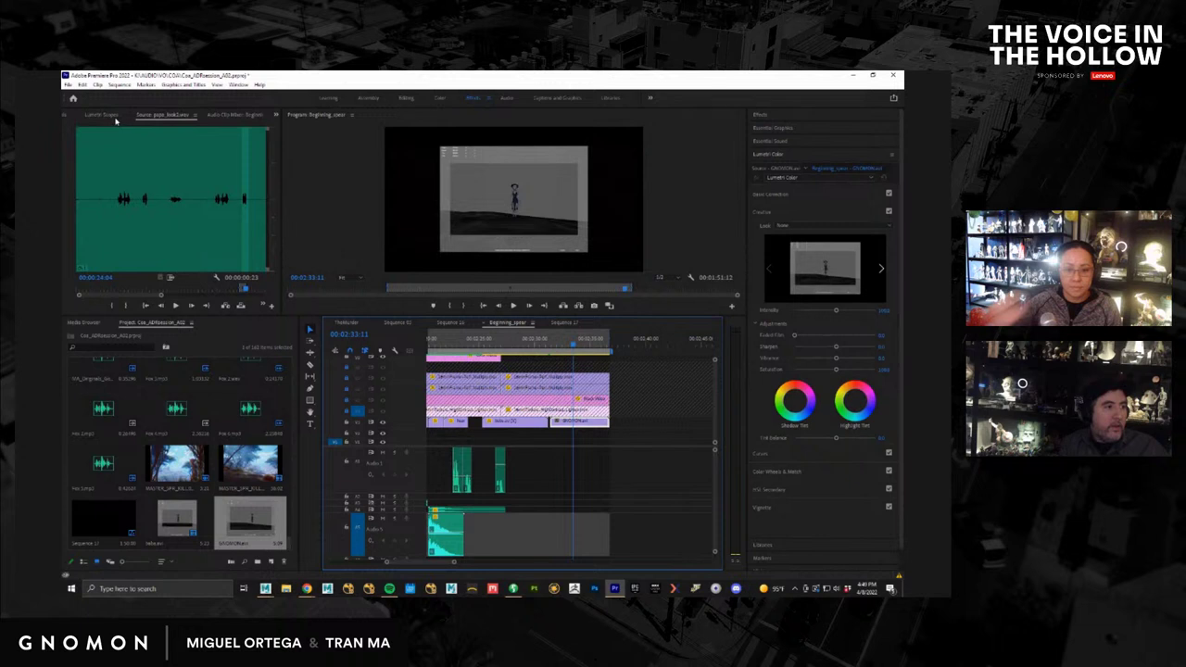
Step: Scale up the GNOMON.avi clip until the camera's framed area fills the letterboxed picture
left_click(276, 116)
left_click(286, 128)
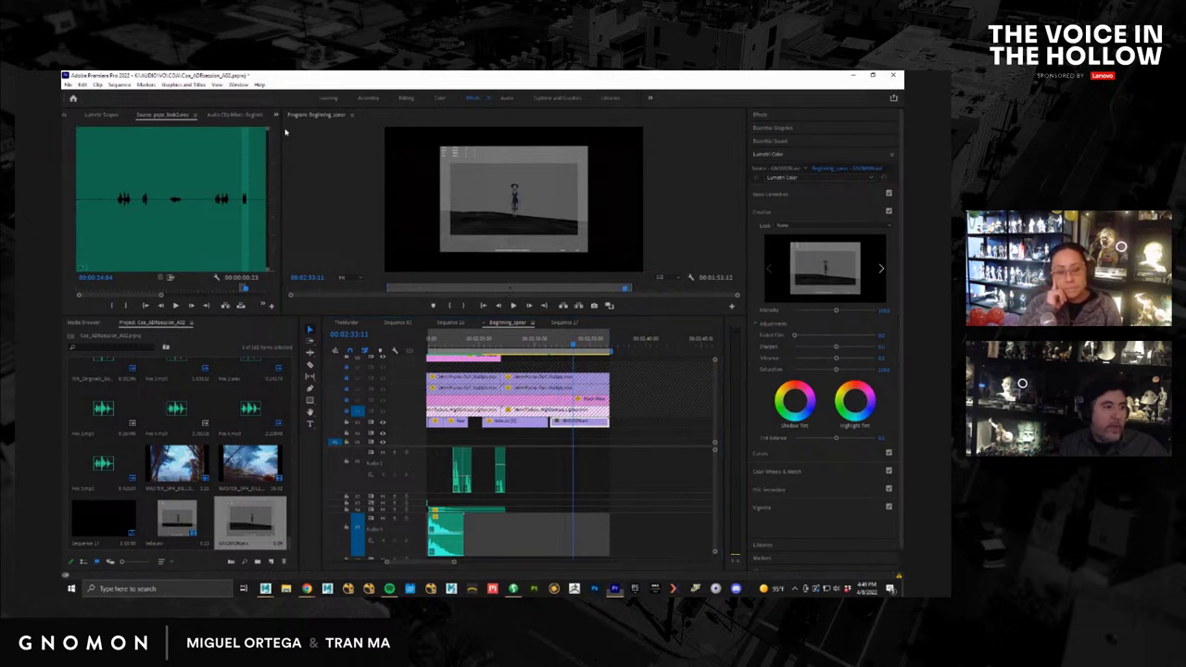
left_click(565, 427)
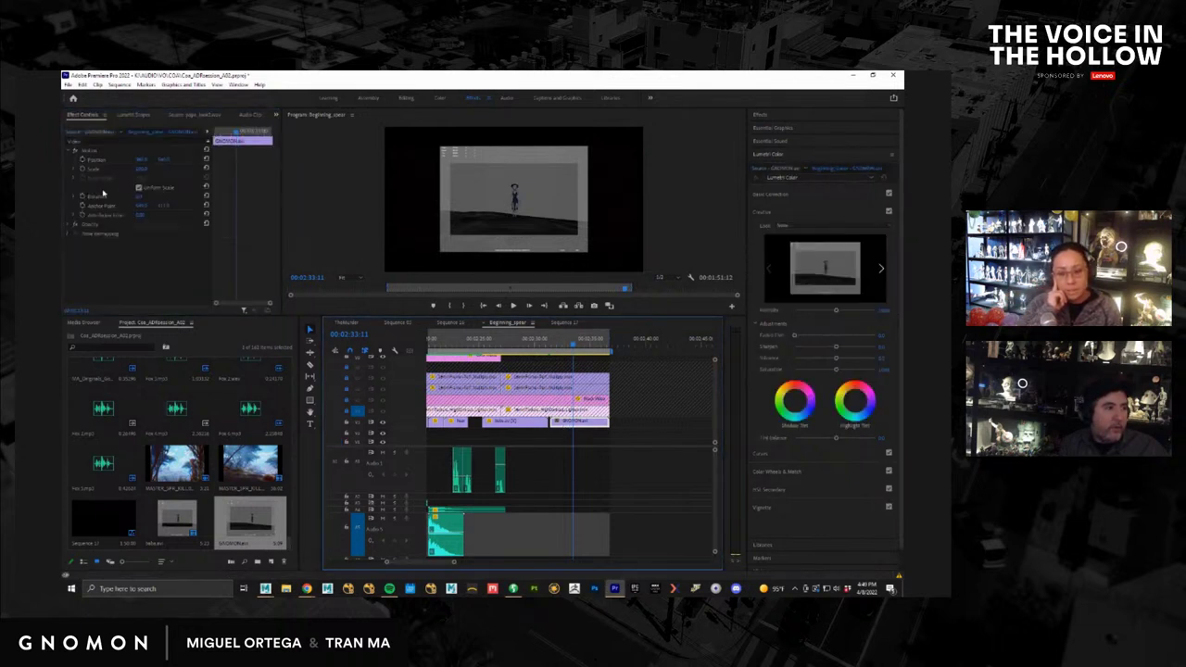
left_click_drag(141, 170, 183, 168)
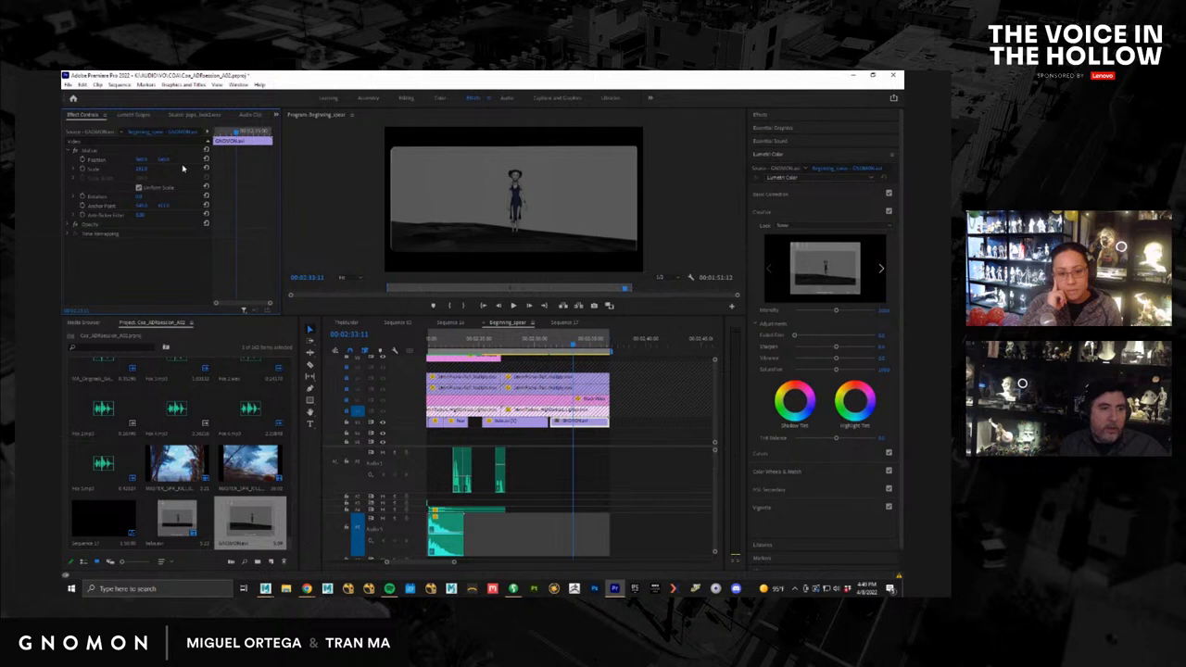
Step: Play the GNOMON.avi clip from its start to review the character's walk in the edit
left_click_drag(573, 346, 554, 351)
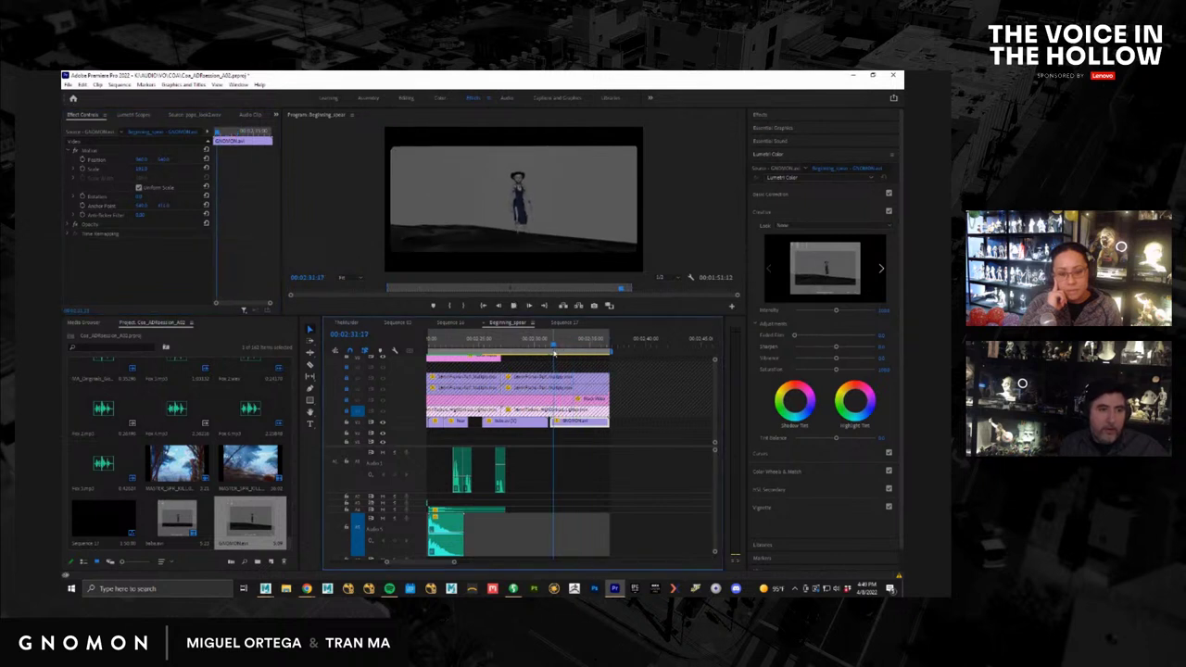
key("space")
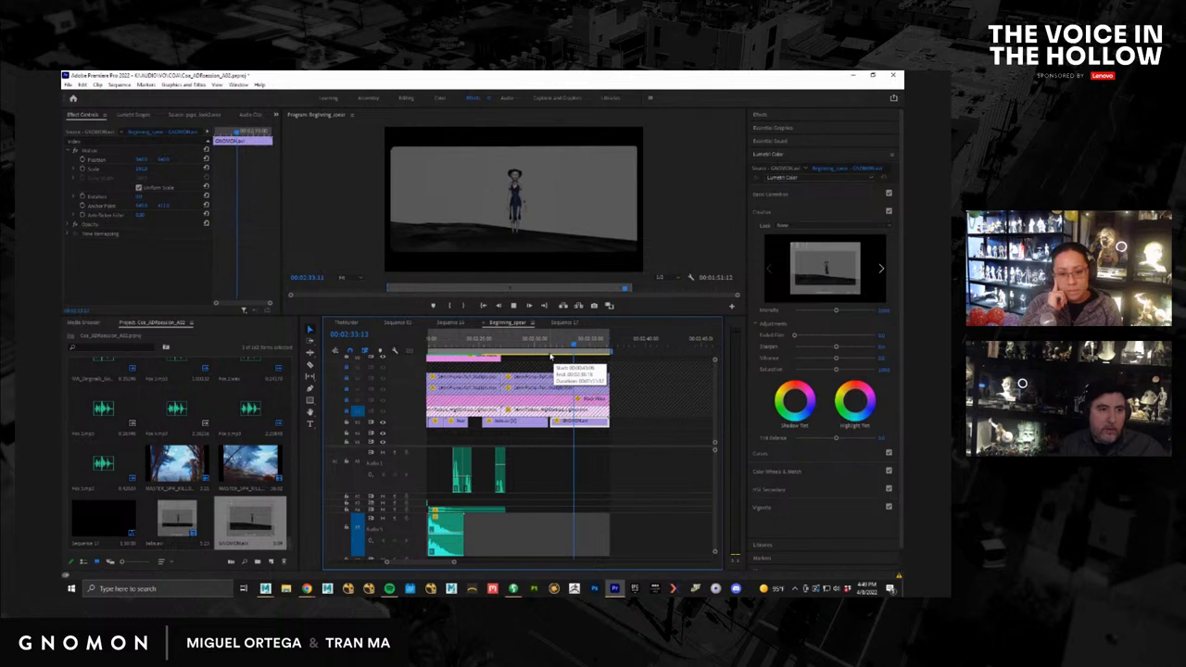
key("space")
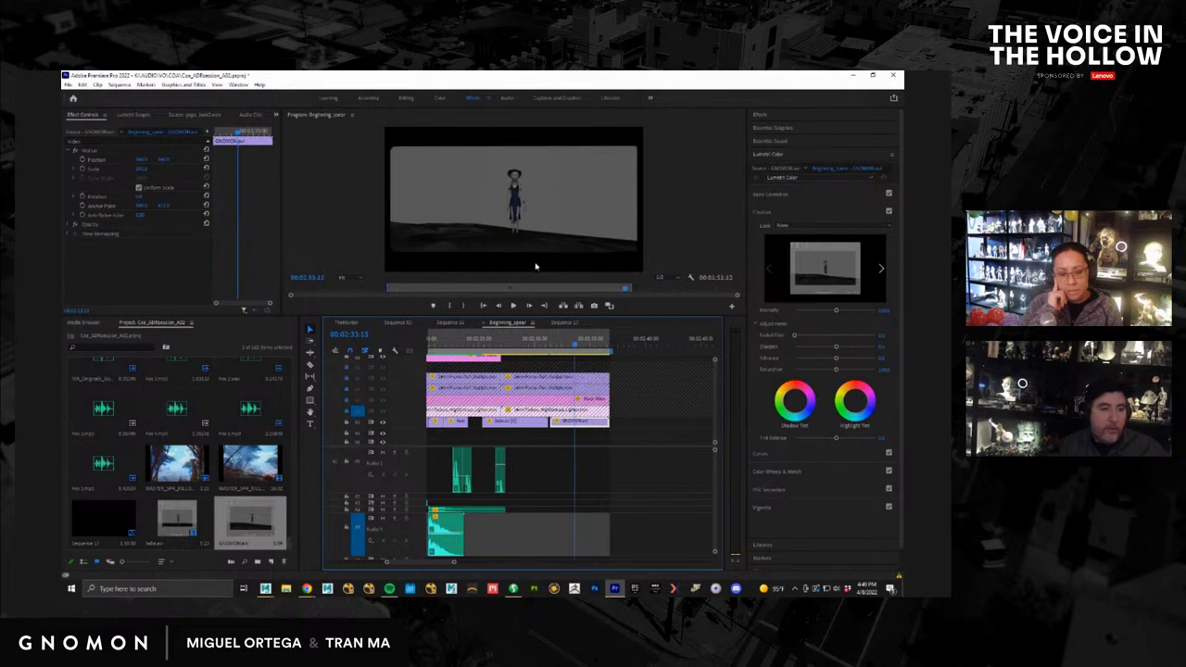
Step: Play the GNOMON.avi walk full screen and find the moment for a voice line around 00:02:33:09
key("ctrl+grave")
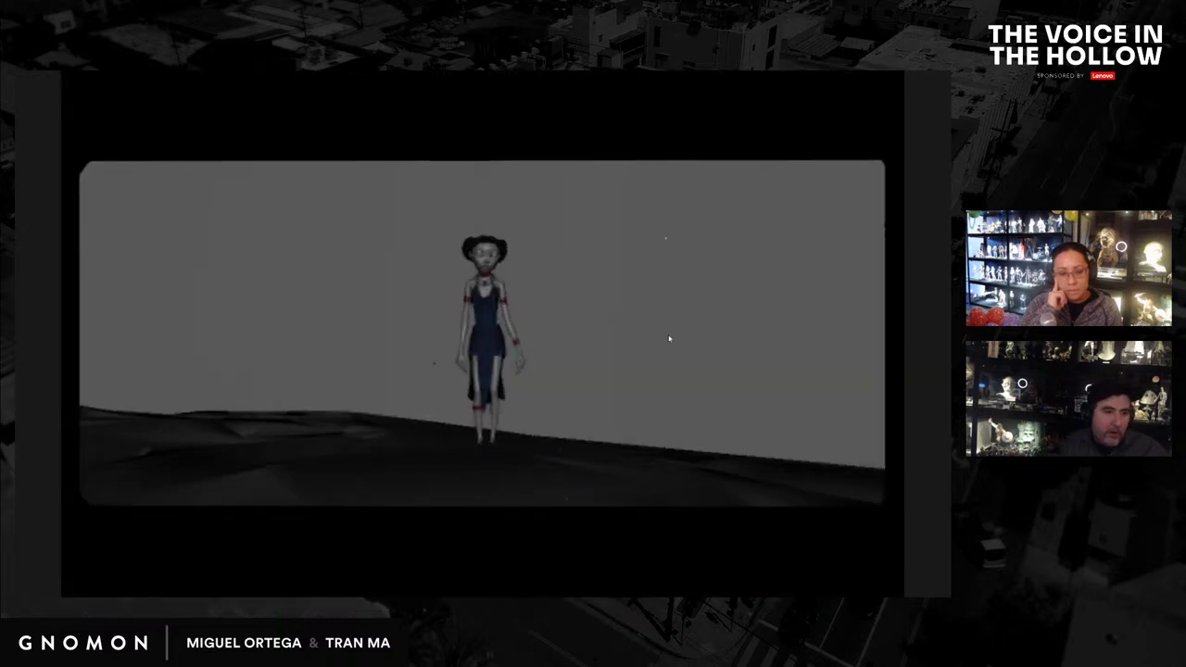
key("space")
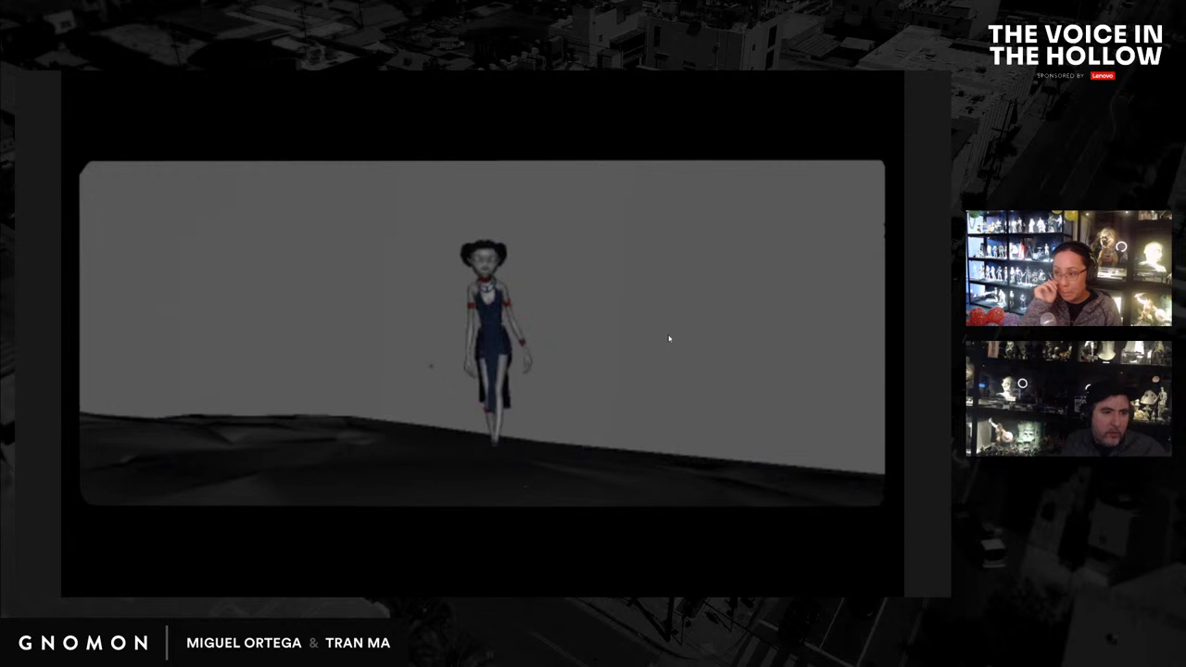
key("ctrl+grave")
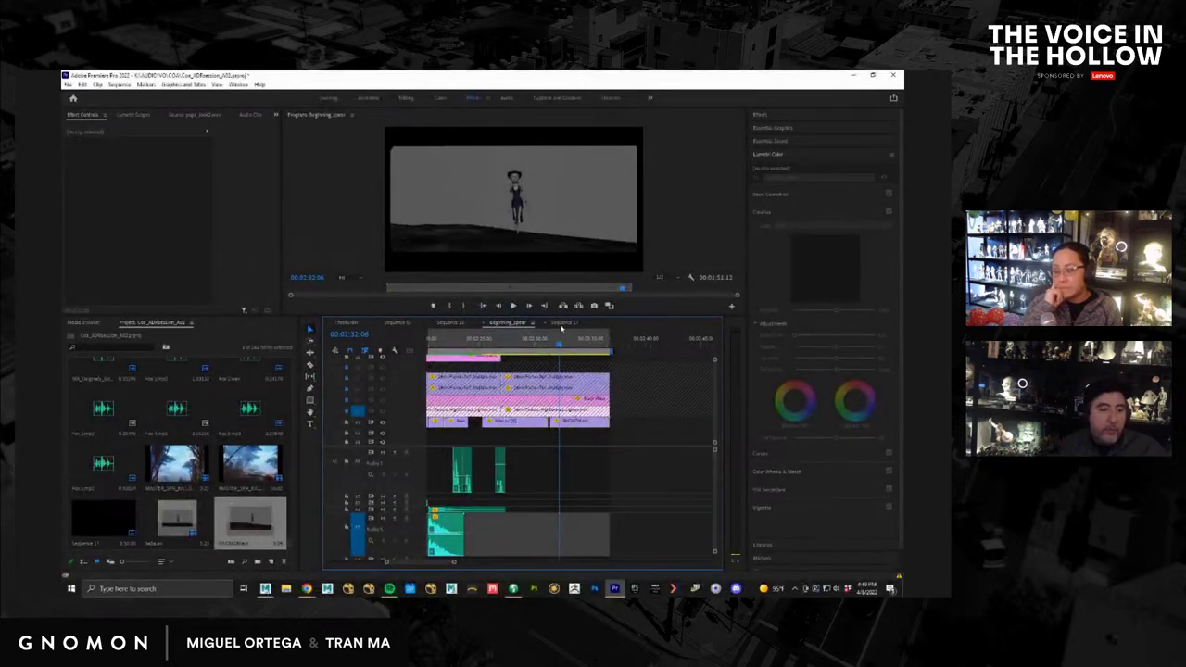
key("space")
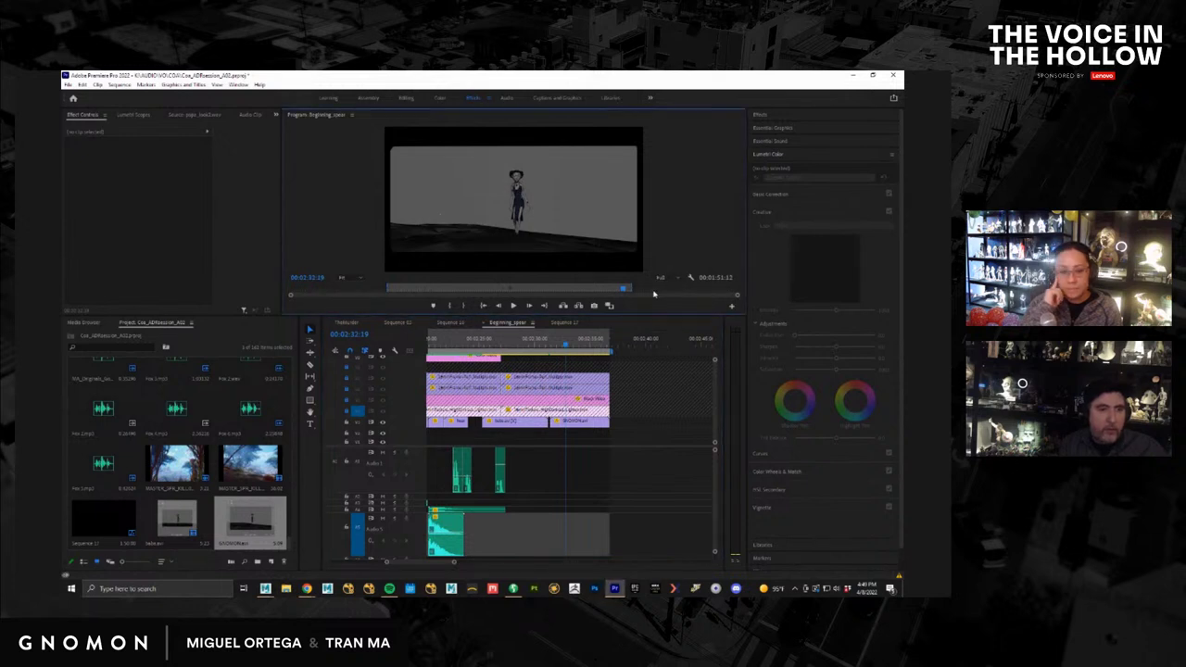
key("ctrl+grave")
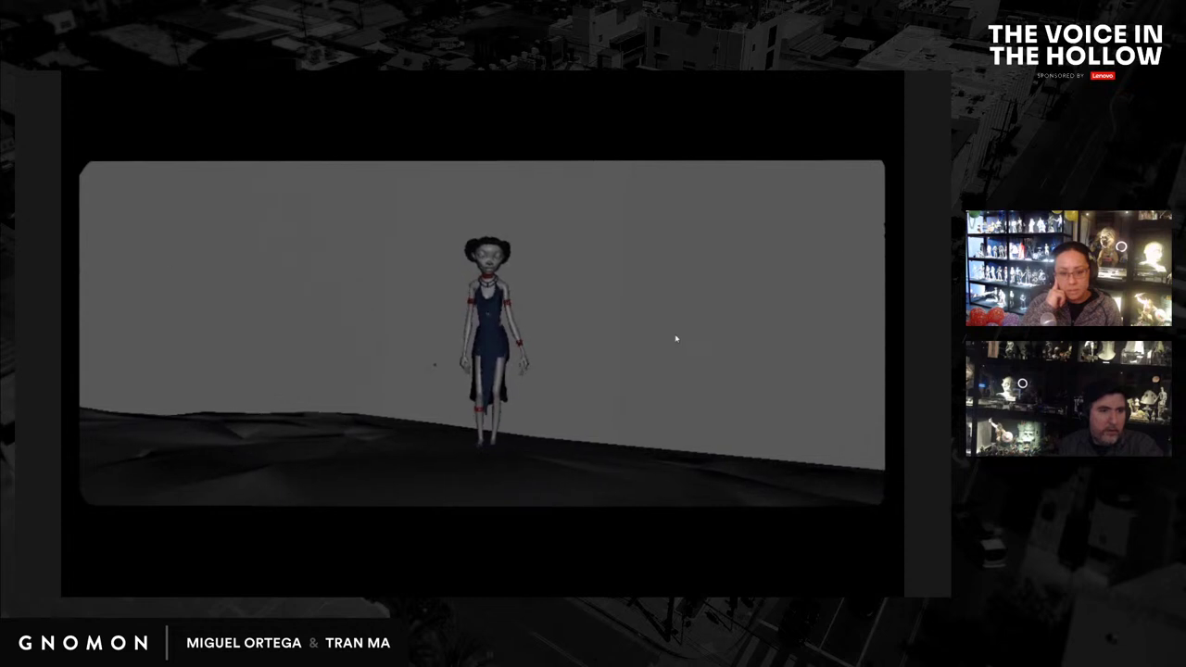
key("Escape")
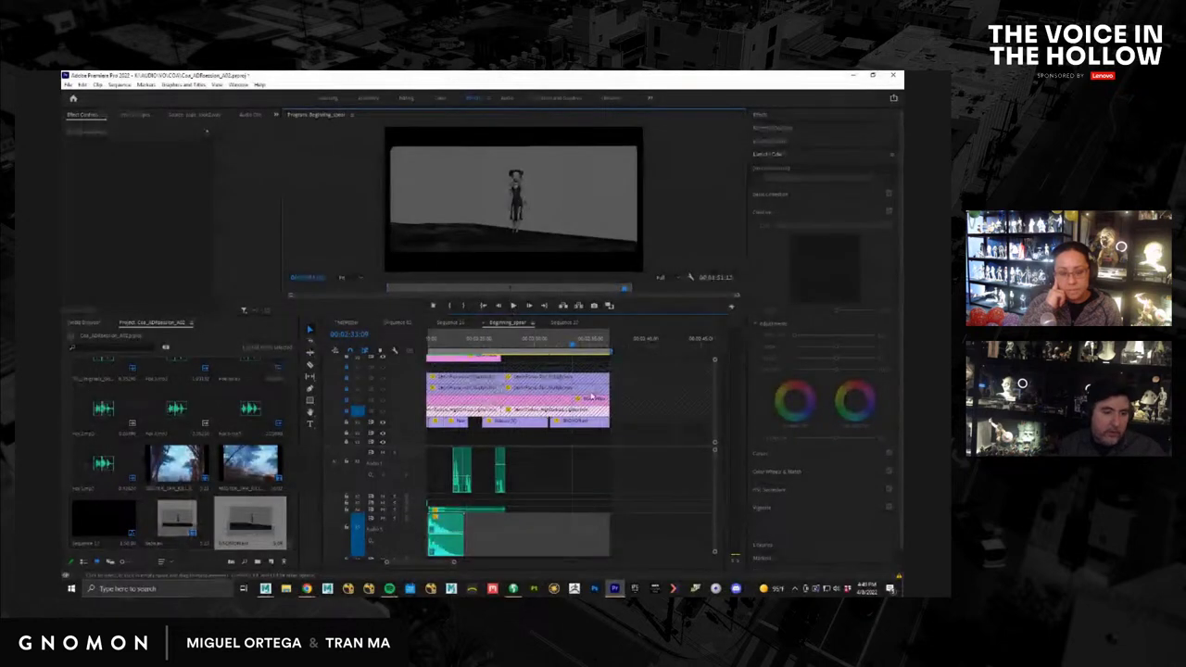
Step: Split the GNOMON.avi clip on the timeline at about 00:02:33:09 with the Razor tool and scrub ahead through its second piece
key("c")
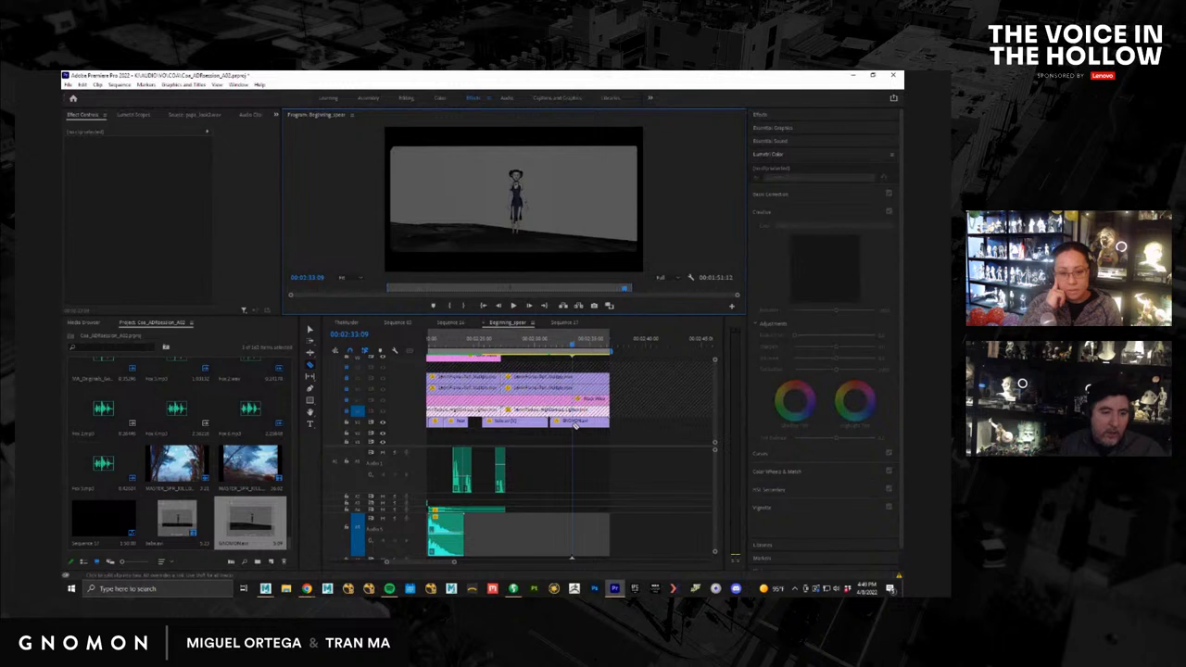
left_click(573, 423)
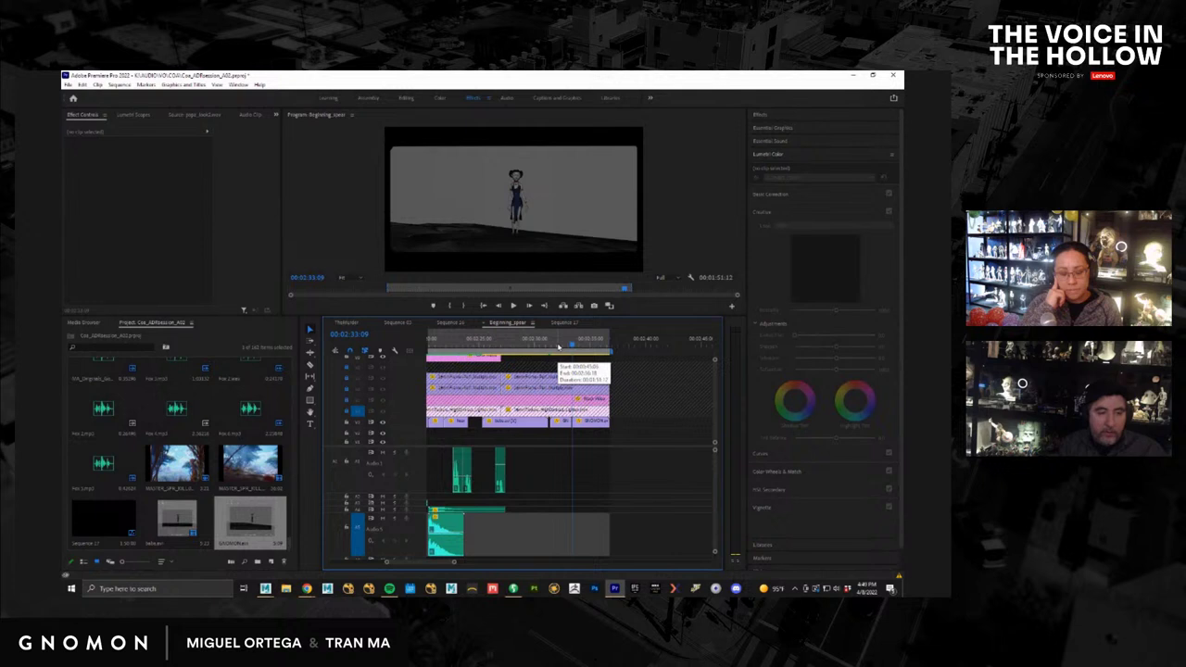
left_click_drag(589, 348, 594, 348)
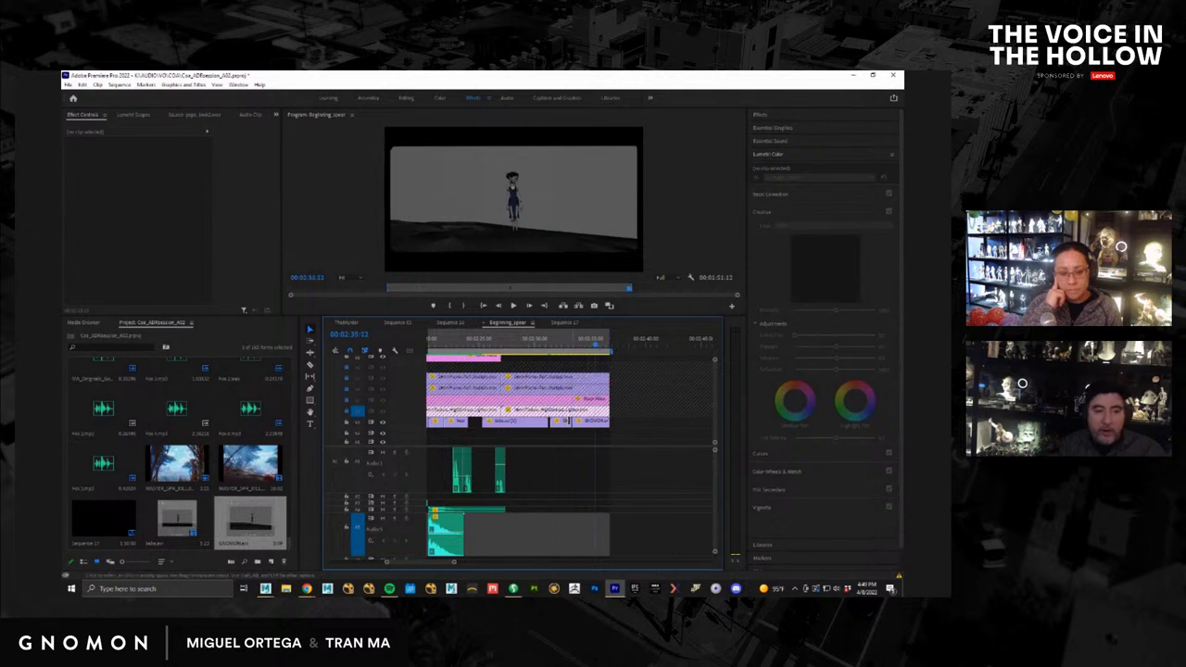
right_click(569, 427)
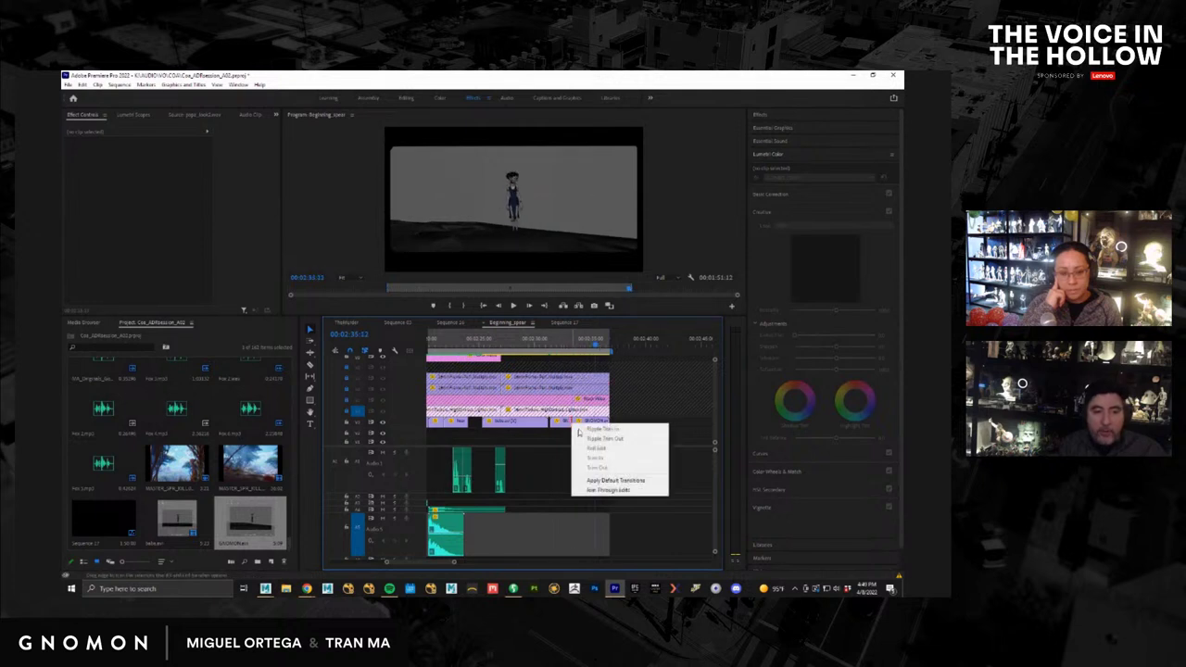
left_click(607, 490)
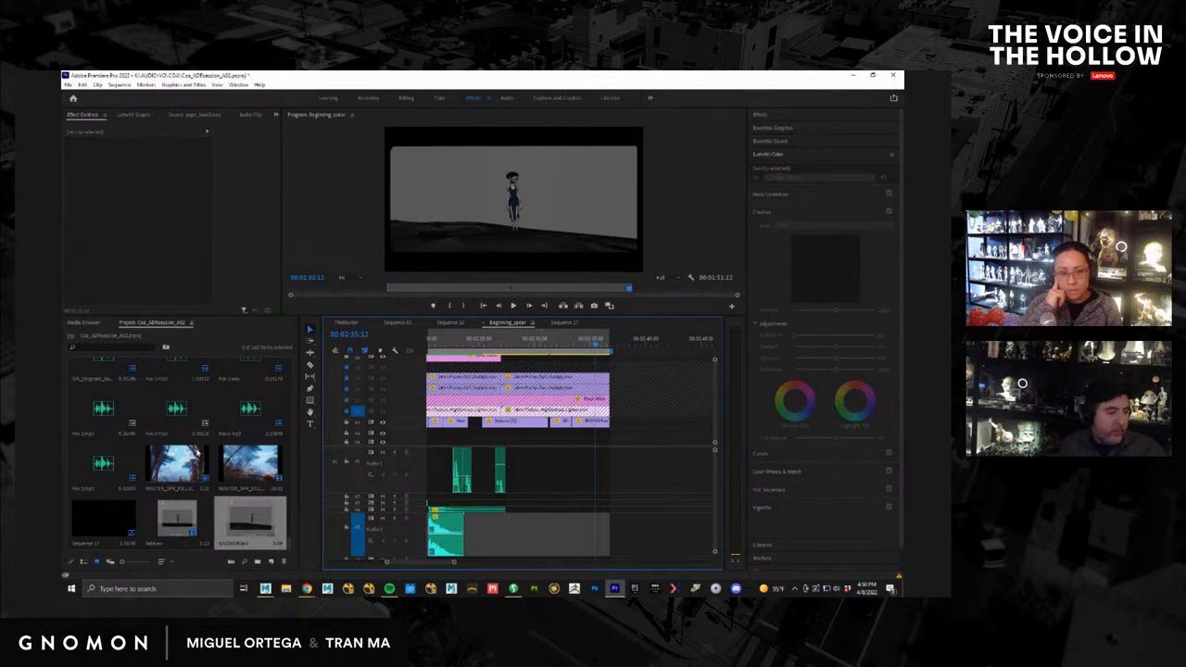
Step: Search the project for "pap" and open the second matching audio recording as the source
left_click(117, 347)
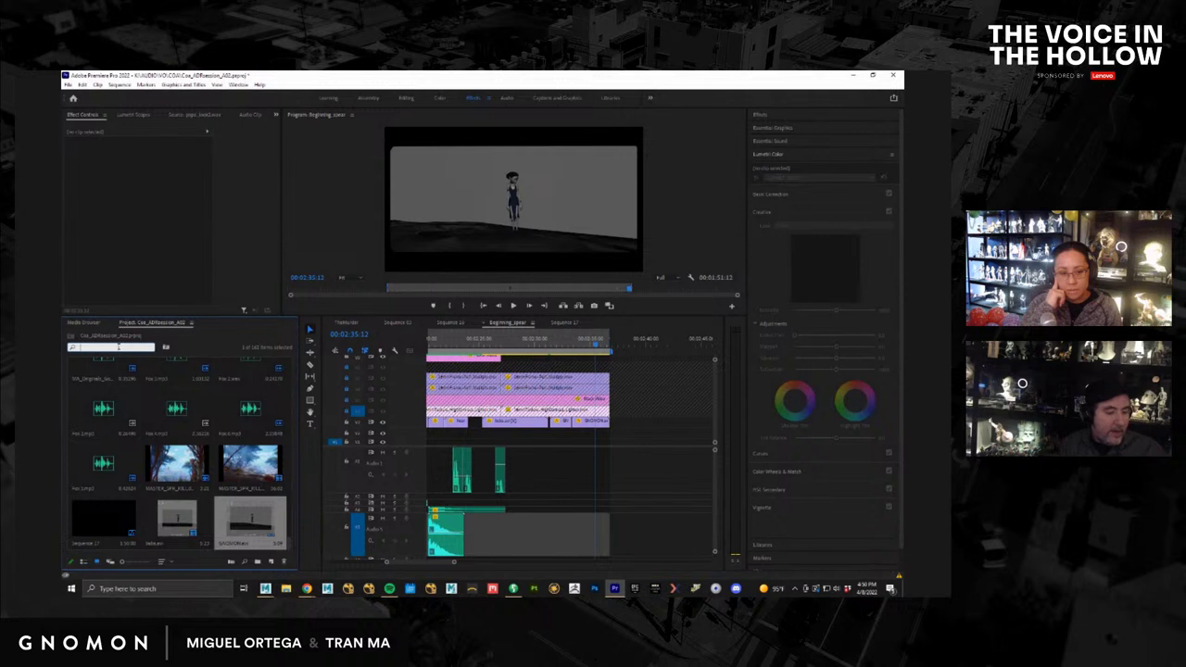
type("pa")
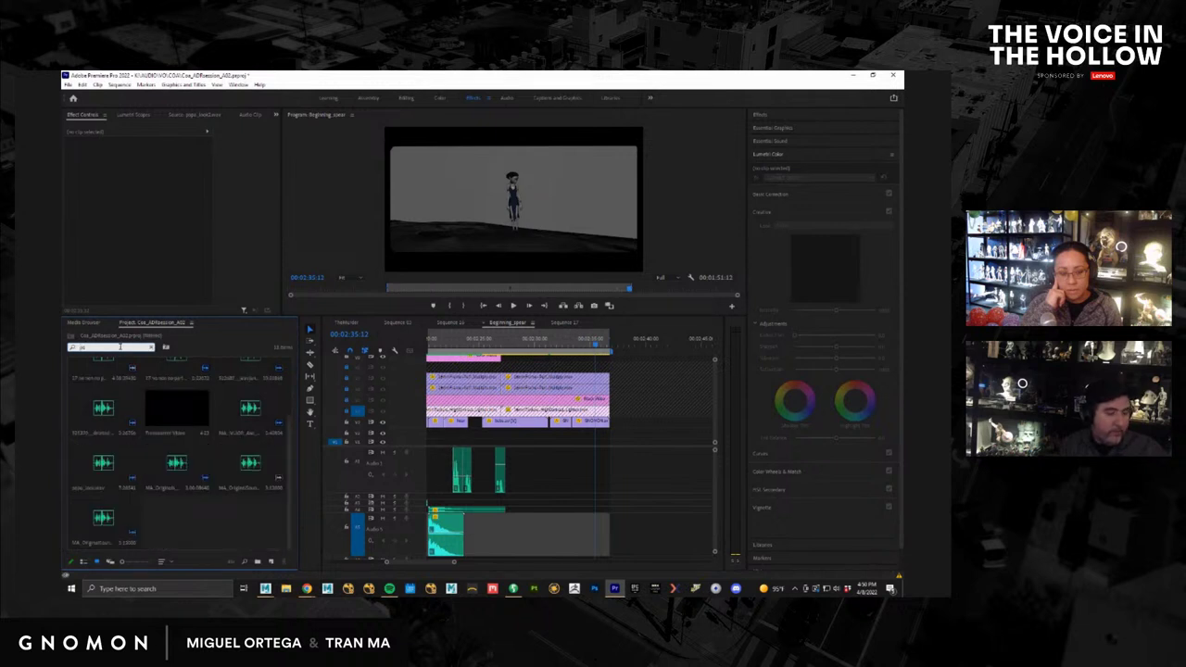
type("p")
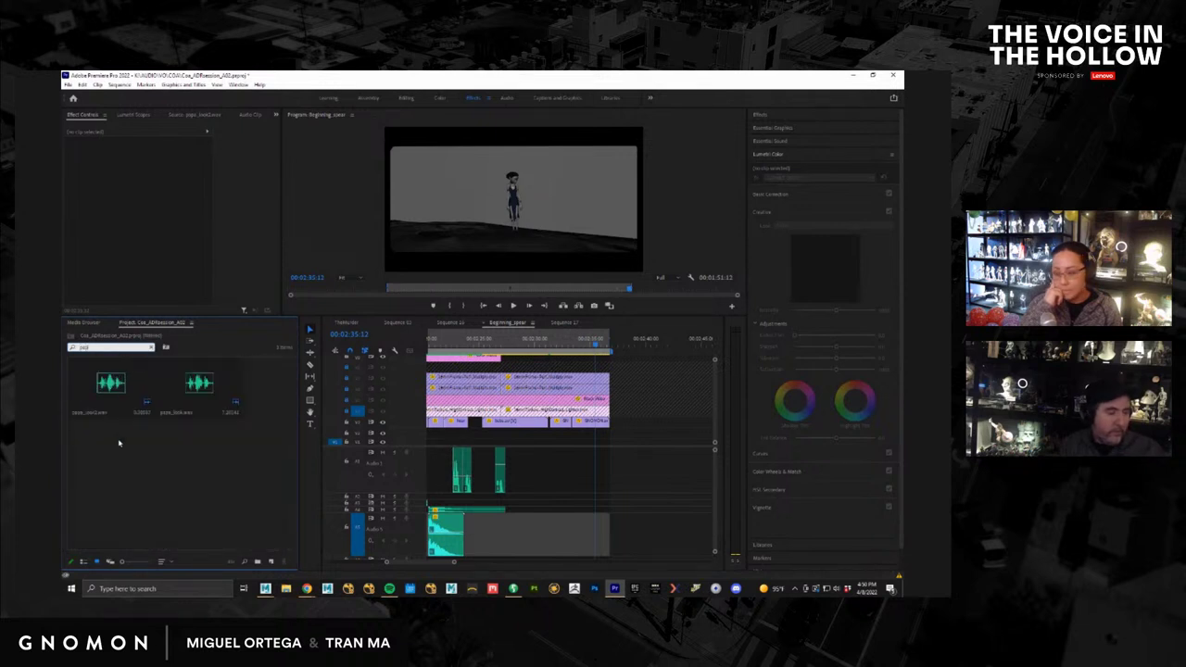
double_click(200, 390)
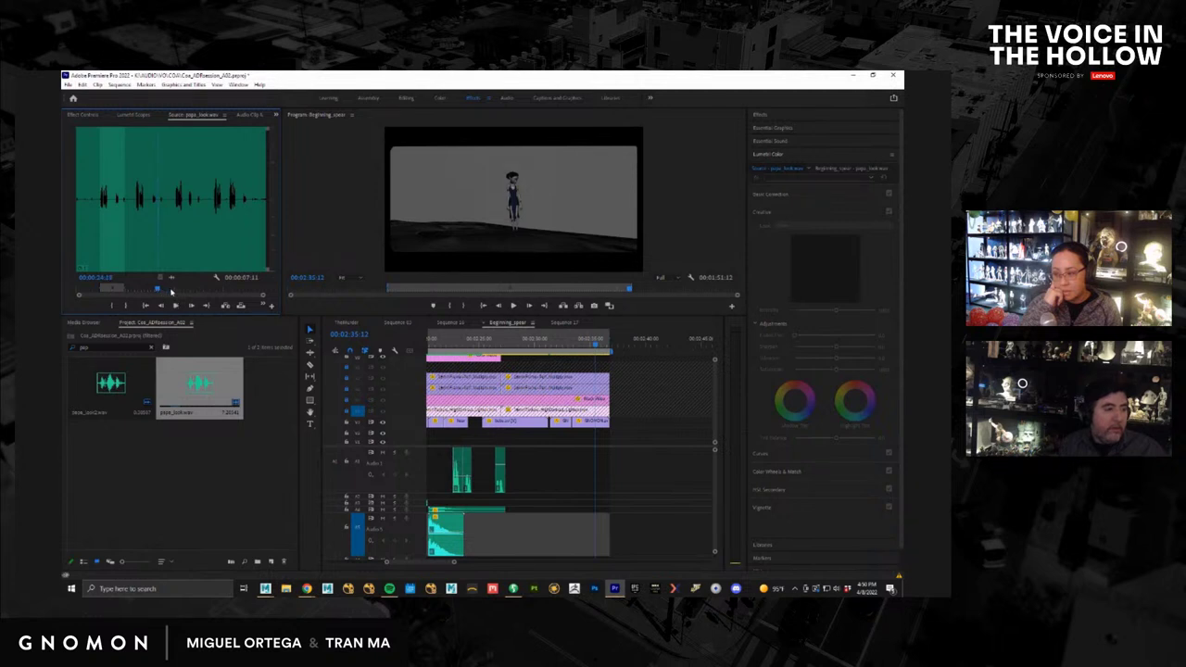
Step: Listen through the separate voice takes in the opened recording to choose a suitable one
left_click_drag(171, 291, 197, 291)
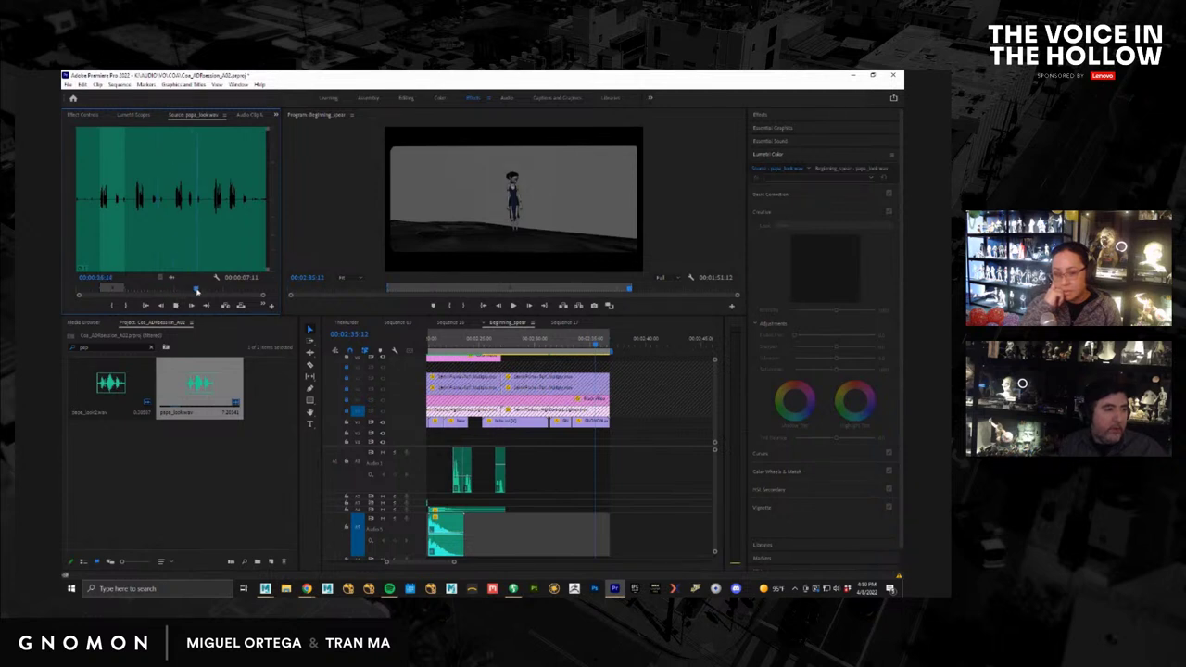
left_click(173, 292)
left_click(137, 291)
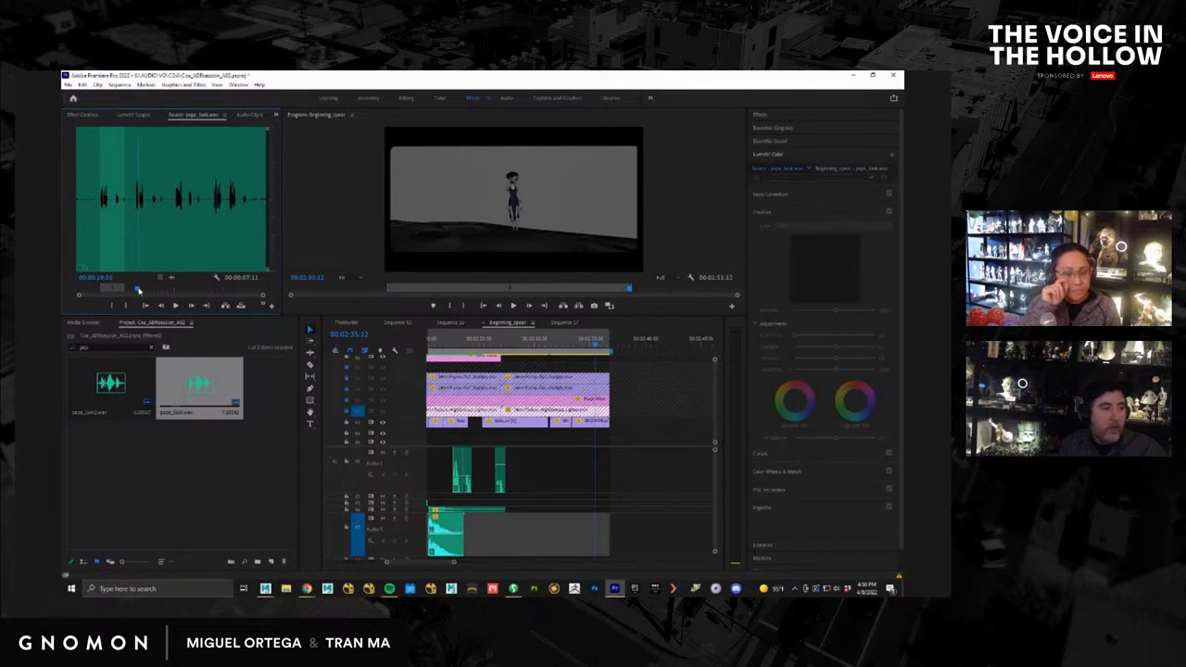
key("space")
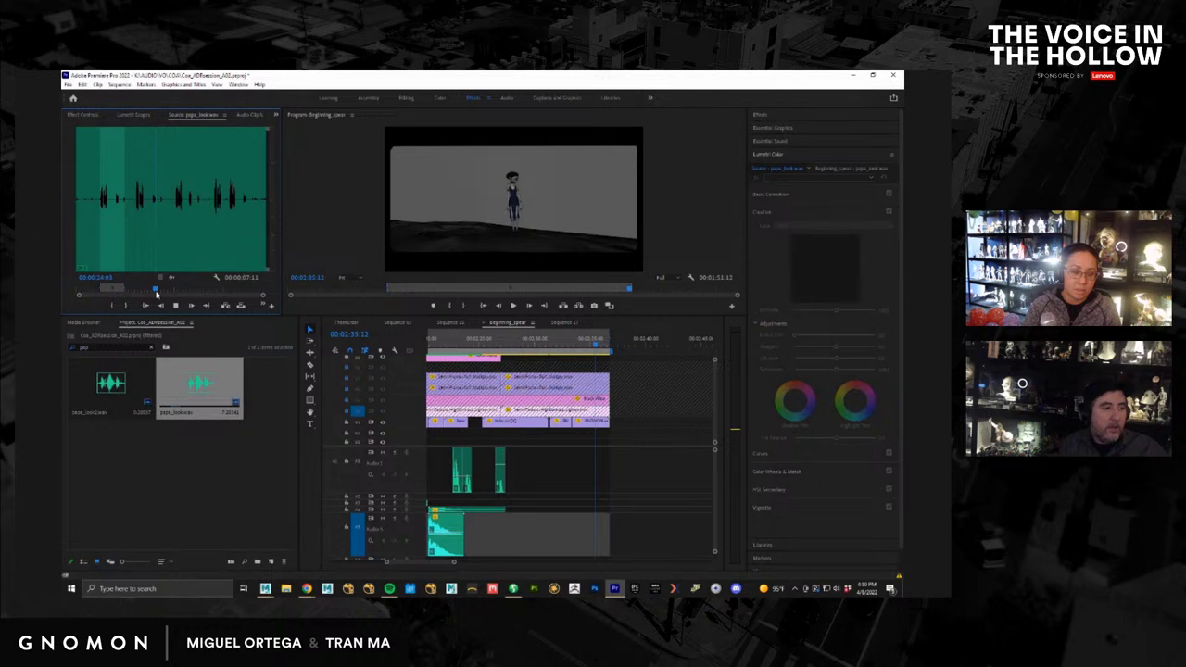
left_click_drag(150, 290, 115, 287)
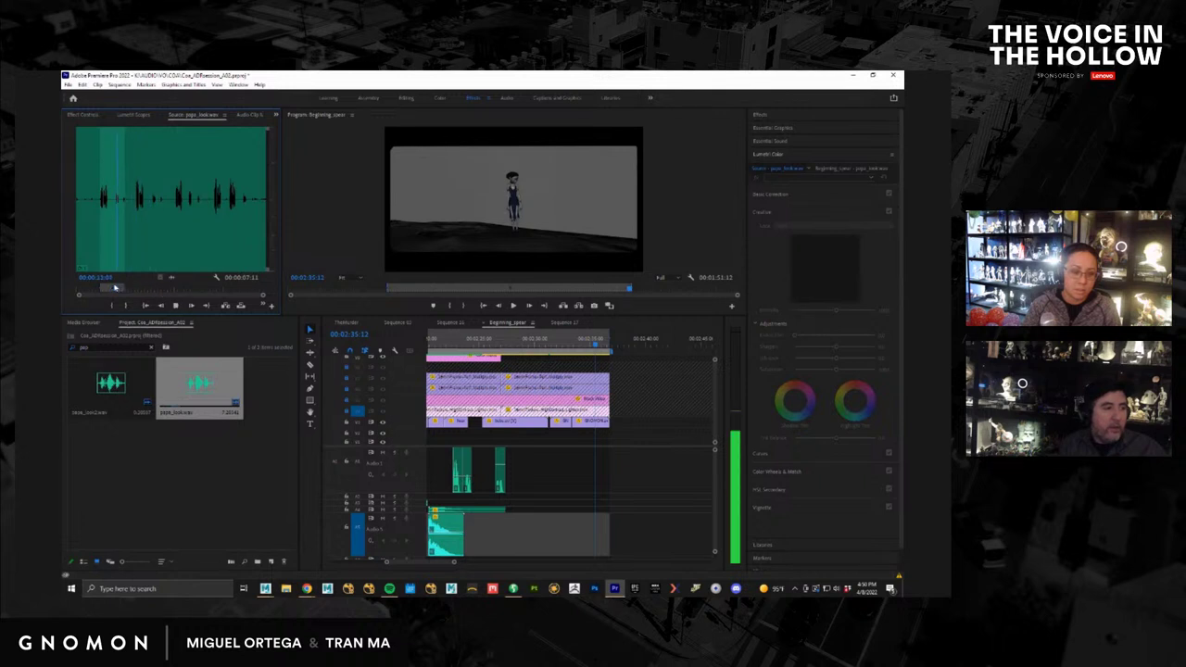
key("space")
left_click_drag(160, 291, 201, 293)
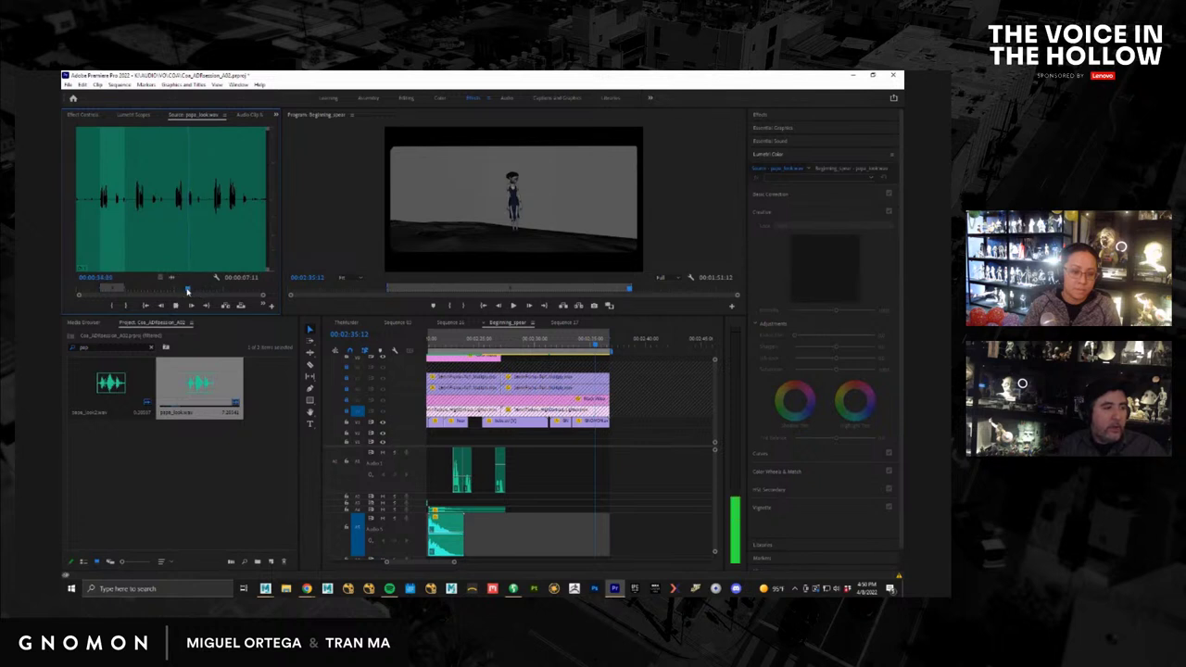
key("space")
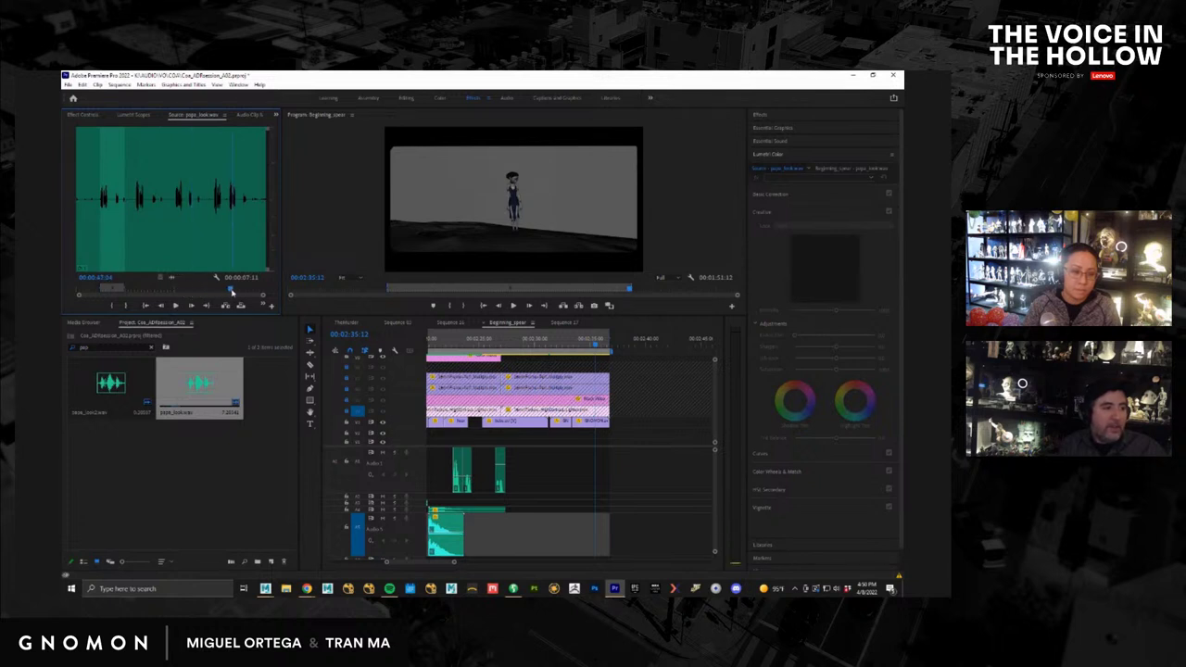
Step: Mark the recording's last take with an in point at 00:00:49:20 and an out point at 00:00:51:14
left_click_drag(233, 292, 240, 293)
key("space")
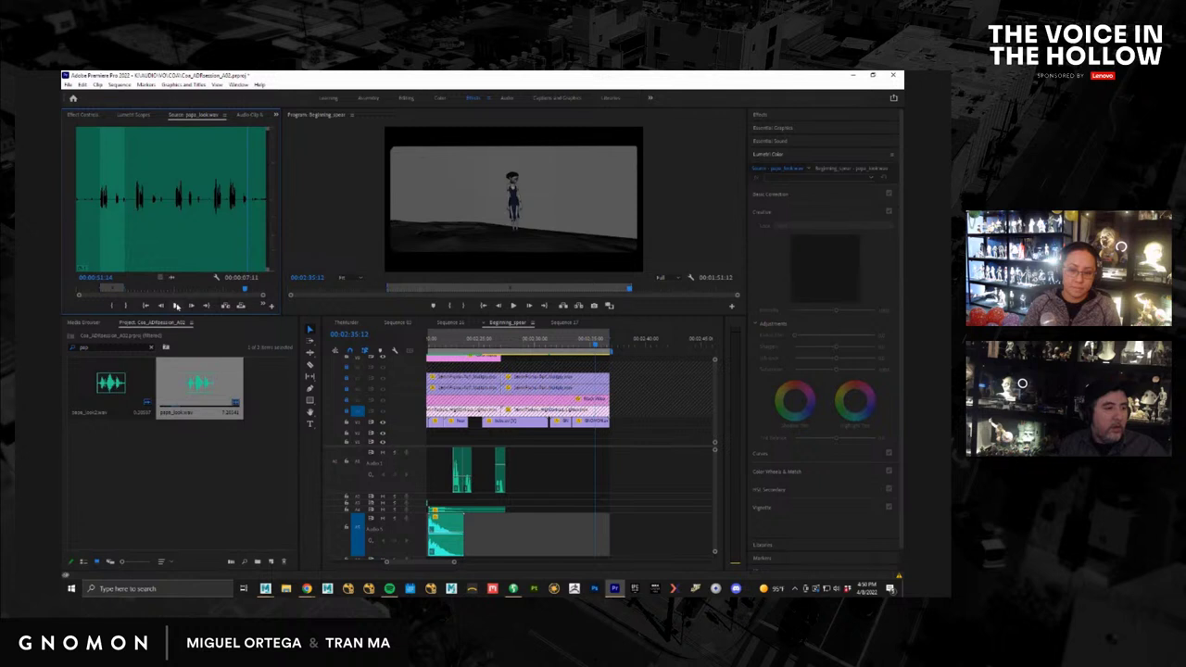
left_click(125, 306)
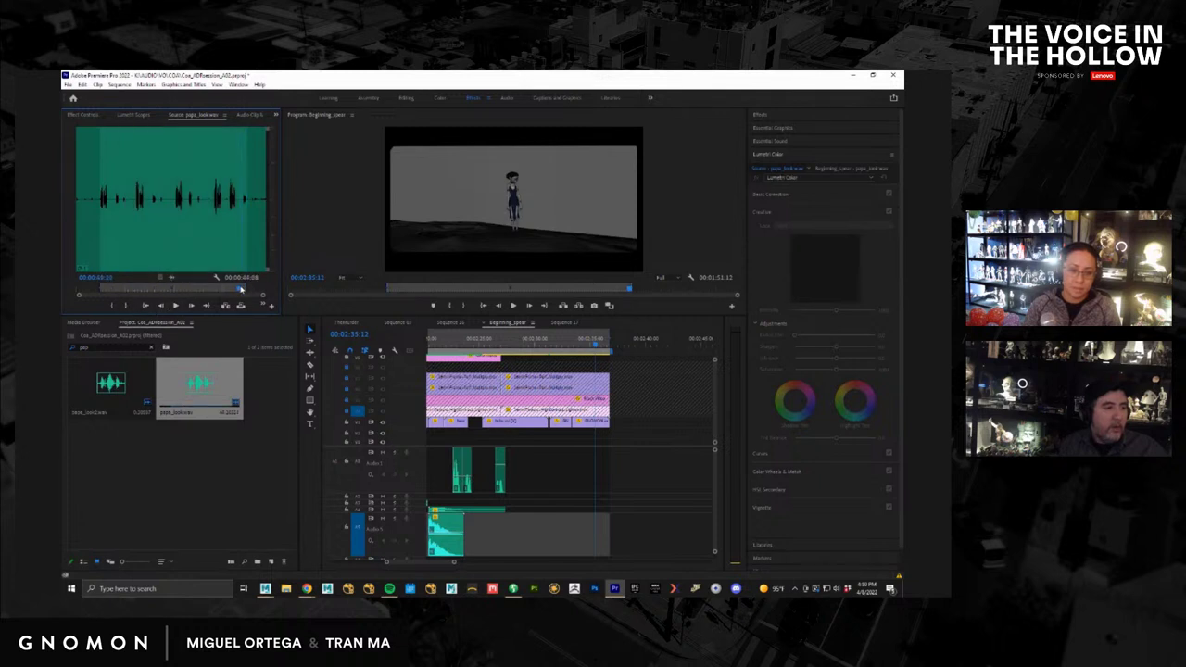
left_click(113, 305)
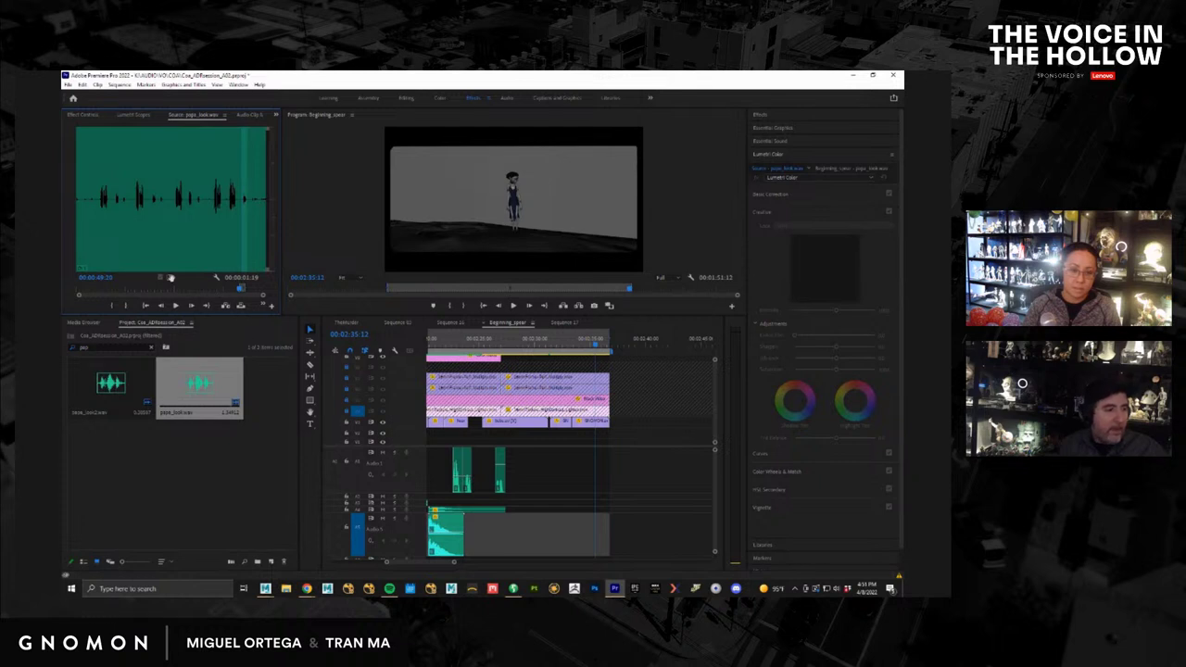
Step: Place the marked take on the Audio 1 track beneath GNOMON.avi and enlarge the track and timeline area to show its waveform
left_click_drag(171, 277, 570, 474)
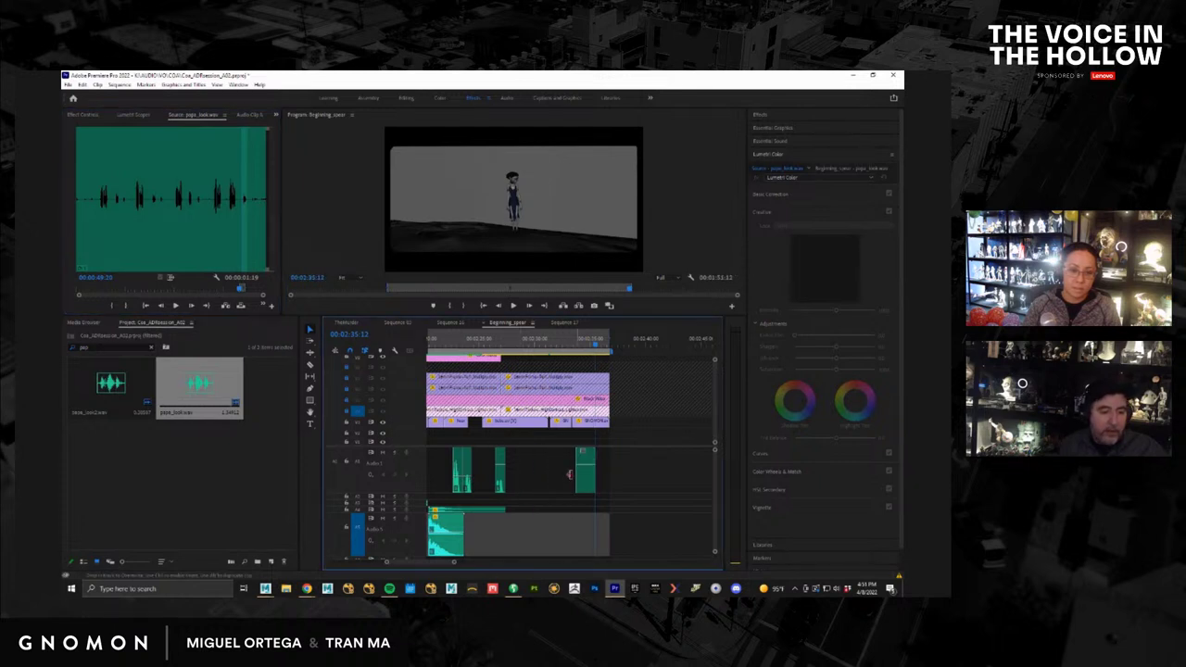
left_click_drag(419, 493, 423, 548)
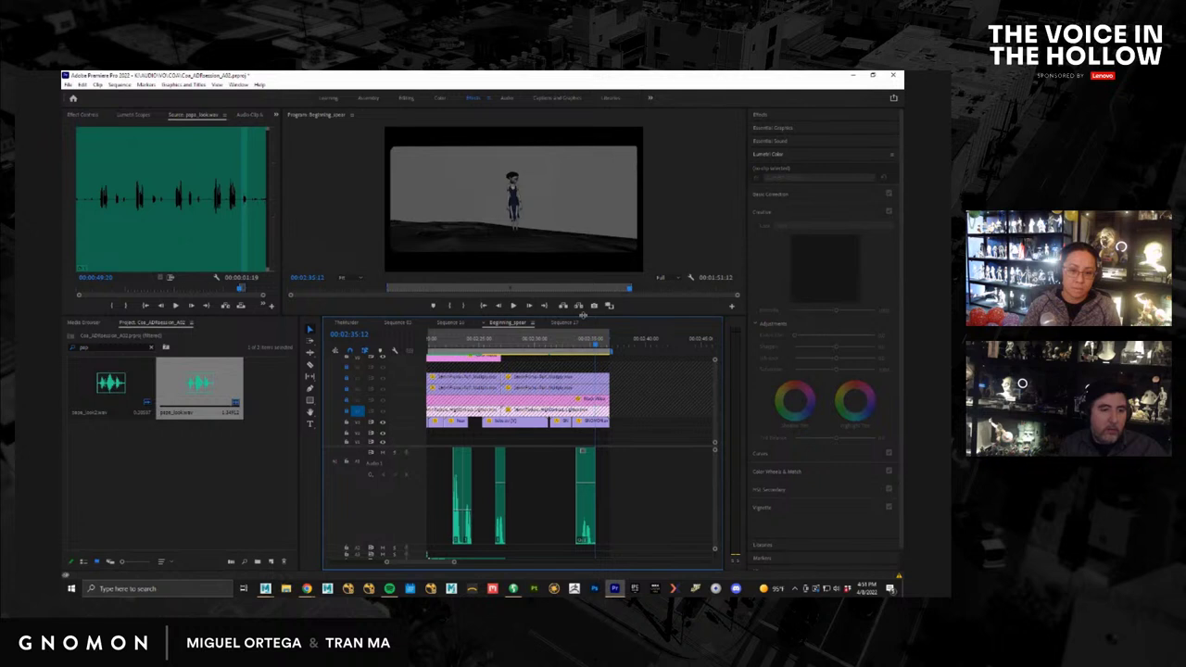
left_click_drag(583, 315, 583, 245)
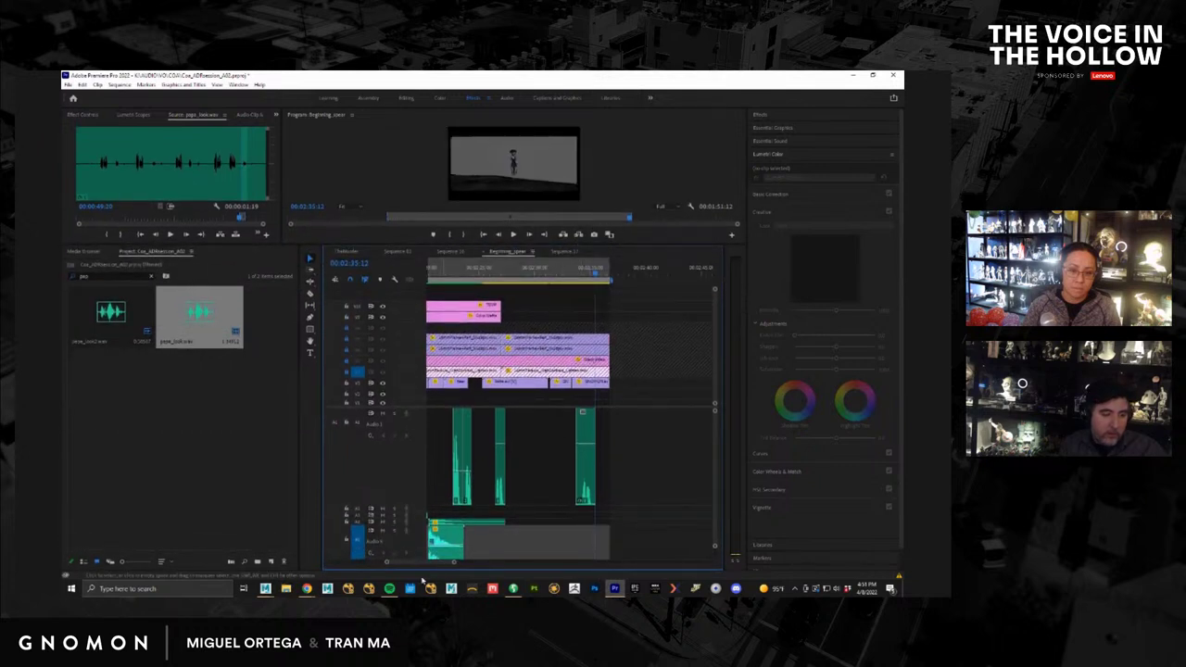
Step: Cut off the silent lead-in of the voice clip, delete it, and slide the rest to start at the GNOMON.avi cut
left_click_drag(387, 562, 410, 562)
left_click_drag(501, 271, 503, 300)
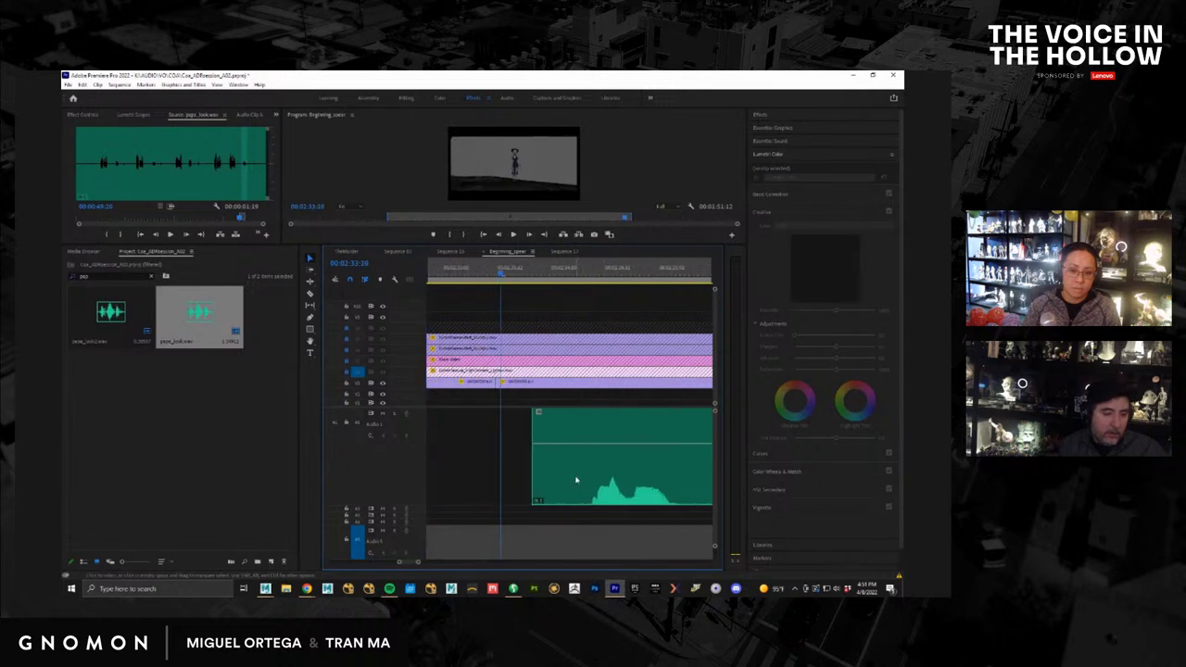
key("c")
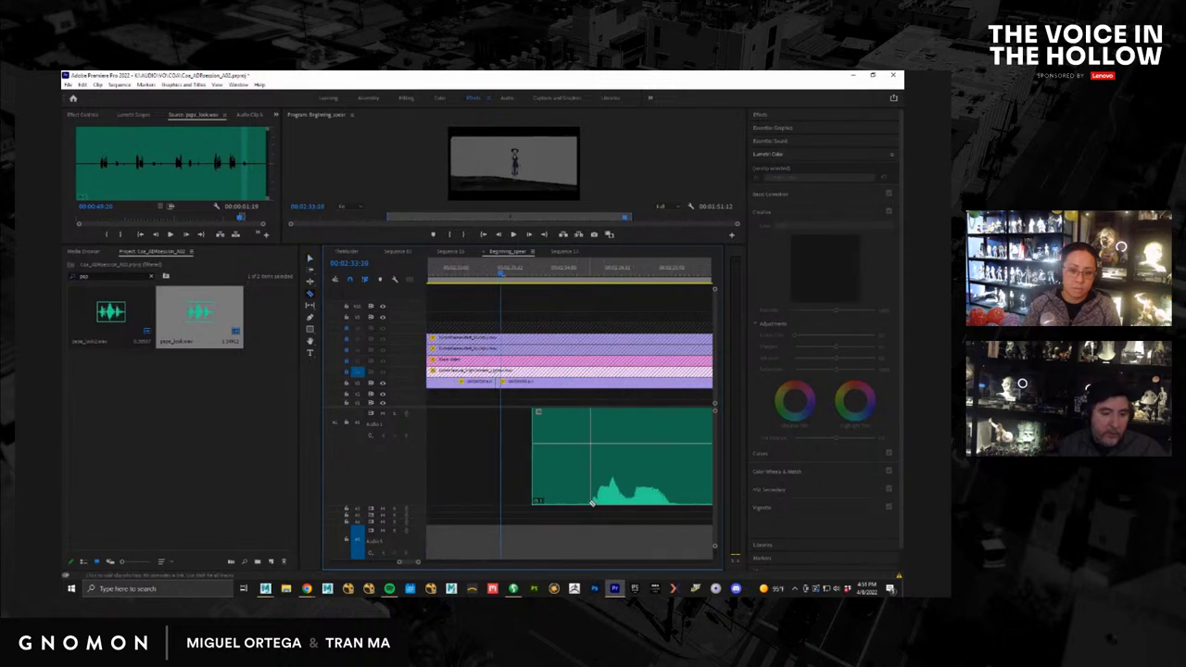
key("v")
left_click(580, 486)
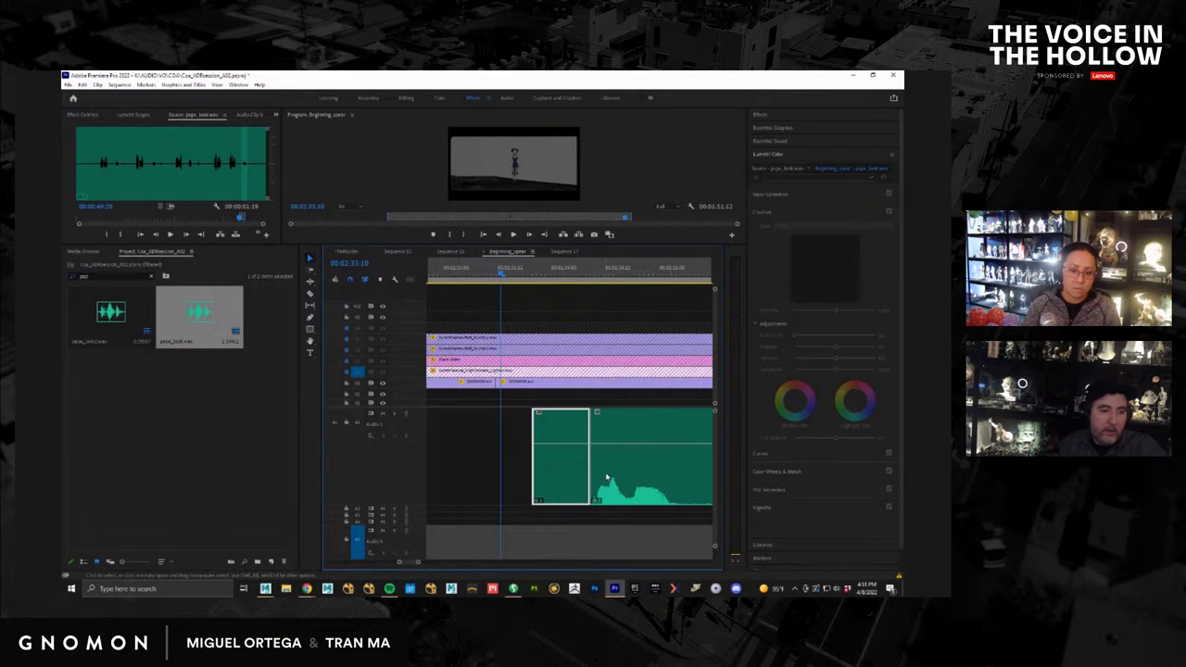
key("Delete")
left_click_drag(621, 471, 526, 468)
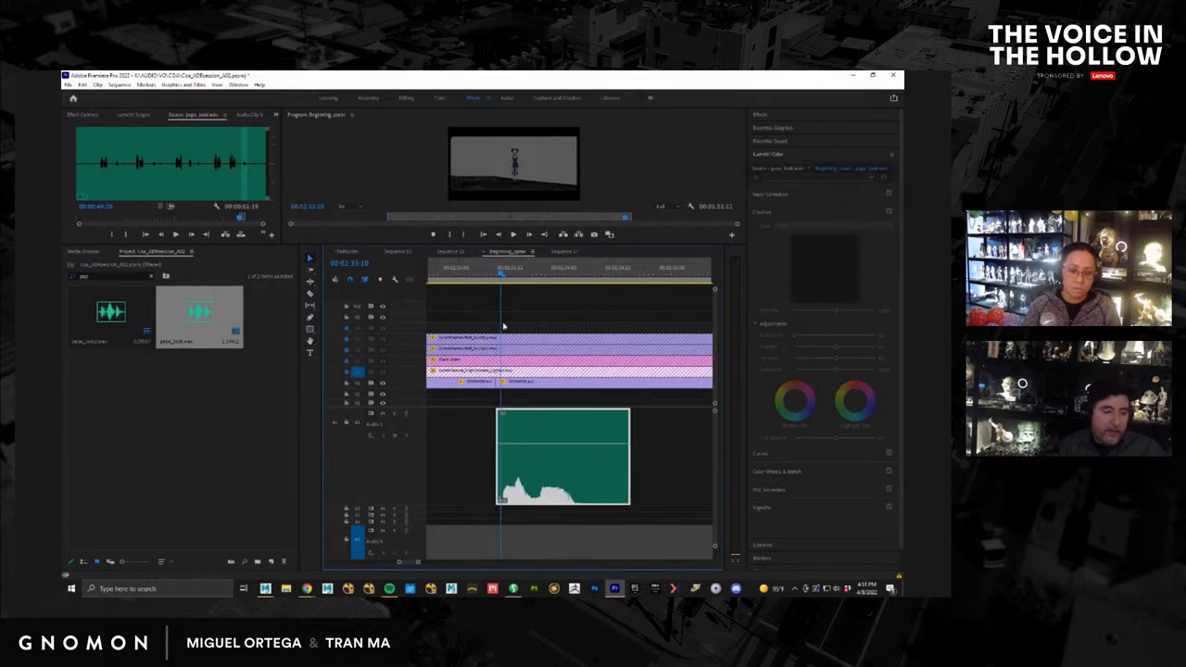
Step: Play the shot full screen from before the GNOMON.avi cut to check the voice line's timing against the walk
left_click_drag(503, 276, 464, 286)
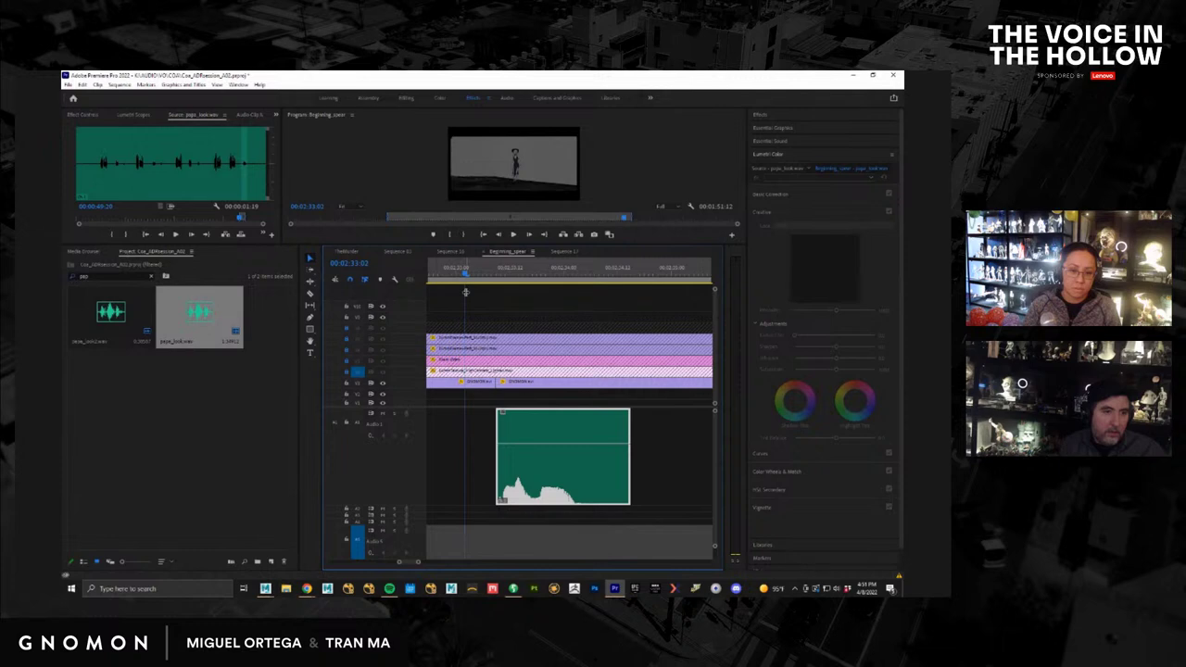
key("space")
key("ctrl+grave")
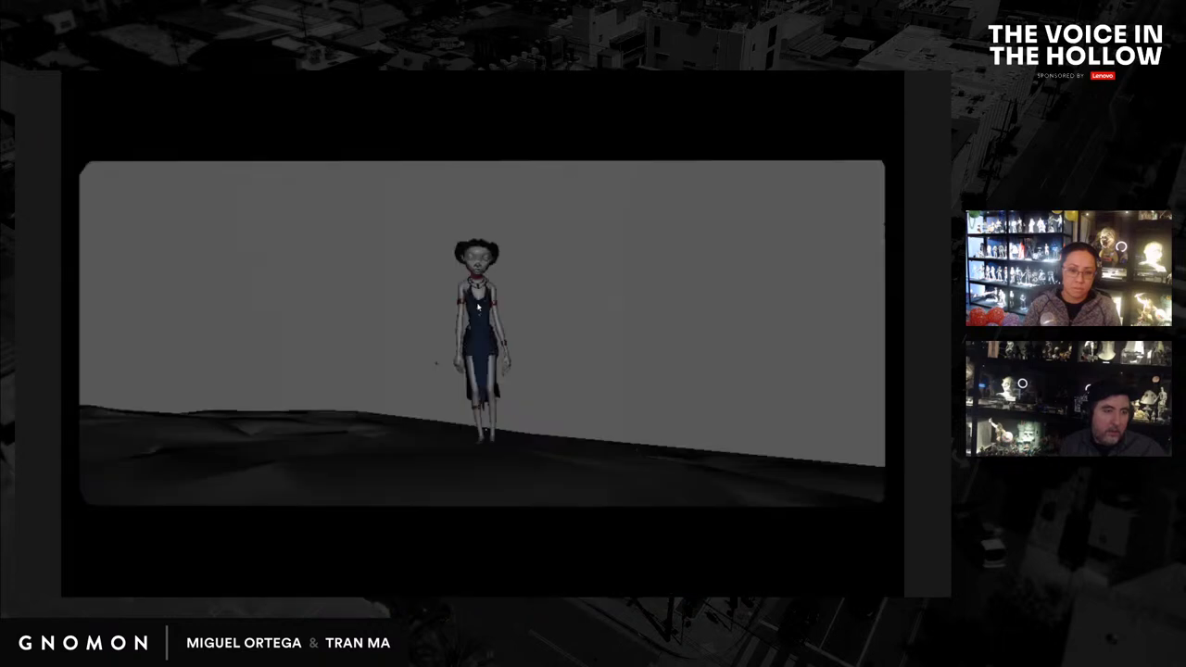
key("ctrl+grave")
left_click_drag(526, 282, 436, 284)
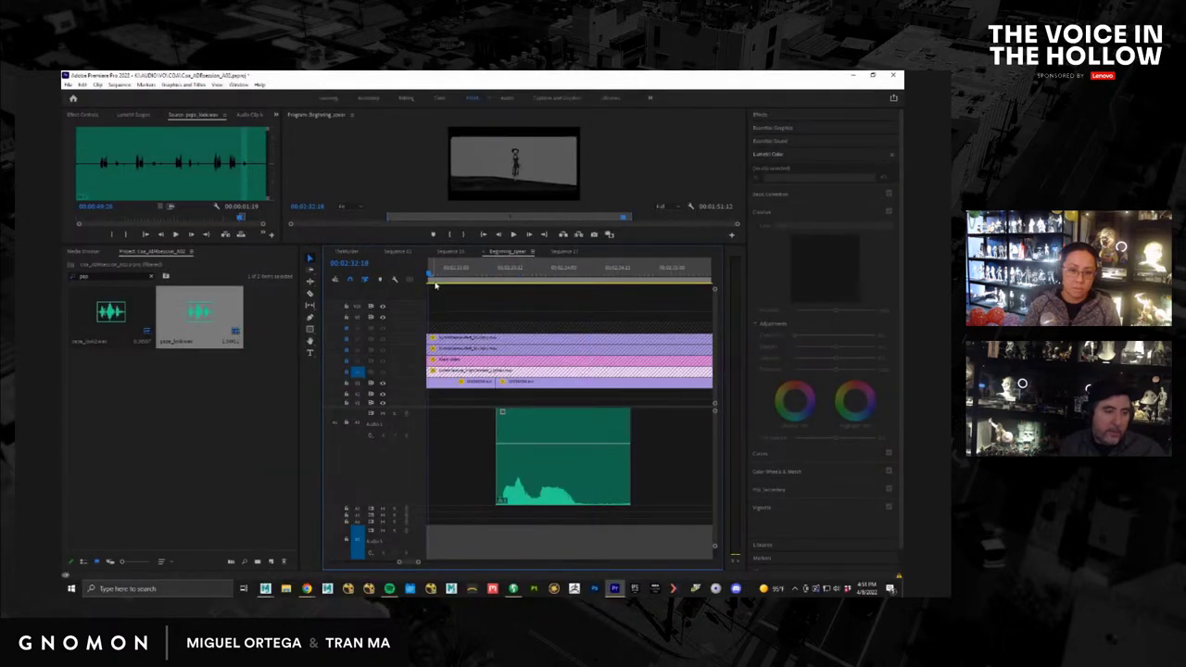
key("ctrl+grave")
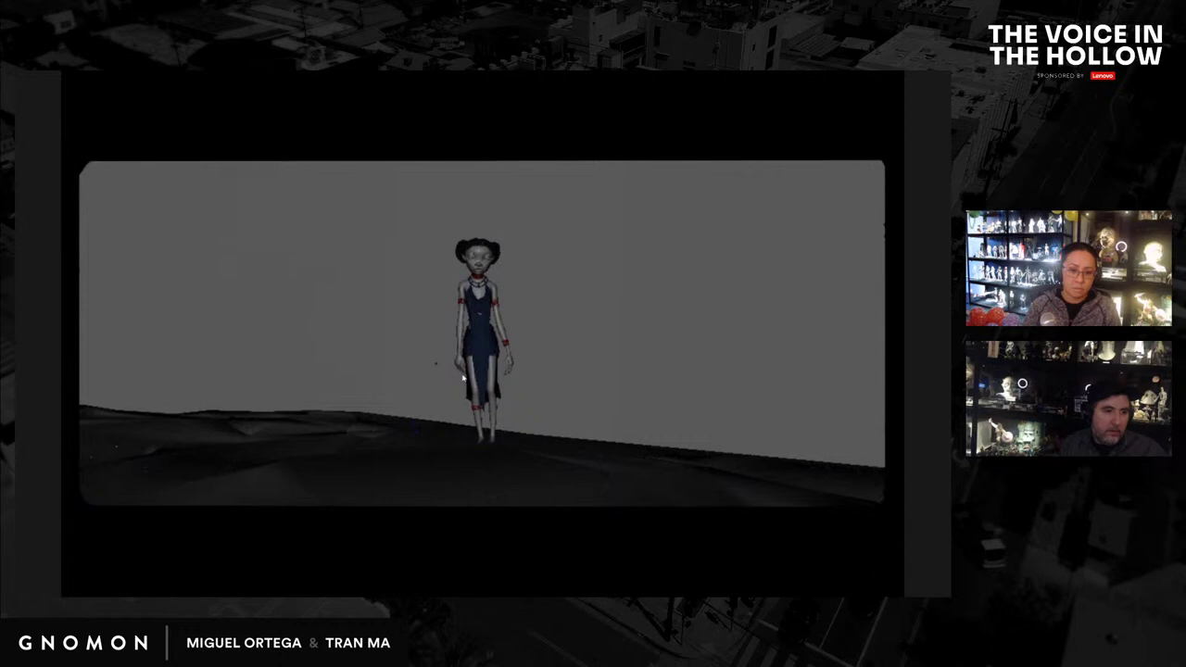
Step: Shift the voice clip slightly earlier on the Audio 1 track and replay the walk full screen to check its timing
key("ctrl+grave")
left_click_drag(501, 489, 493, 487)
left_click_drag(481, 275, 445, 278)
key("ctrl+grave")
key("space")
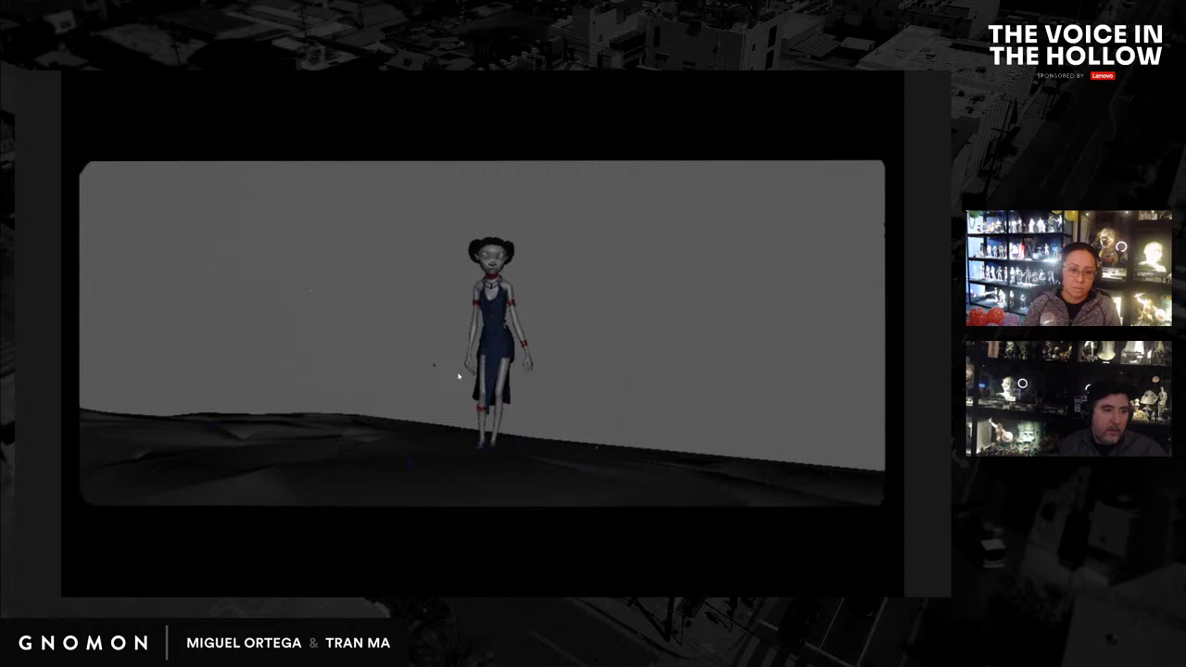
key("space")
key("ctrl+grave")
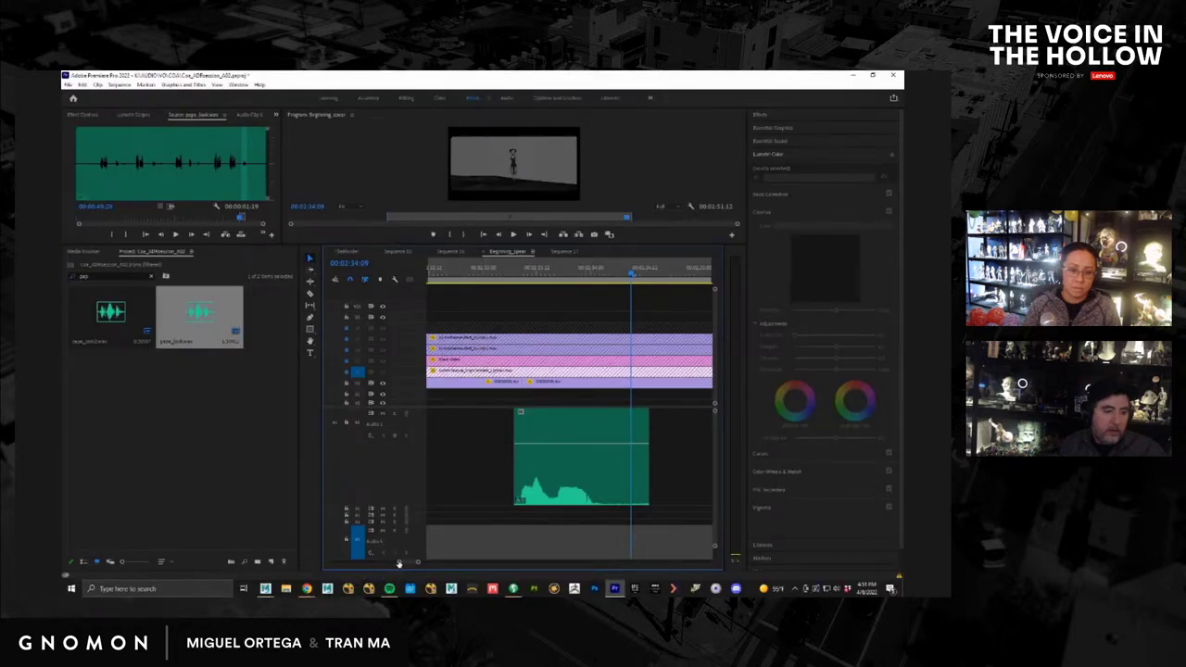
Step: Nudge the voice clip a few frames earlier again and play the line back in the timeline
left_click_drag(399, 563, 403, 563)
left_click_drag(487, 272, 428, 297)
left_click_drag(523, 474, 515, 477)
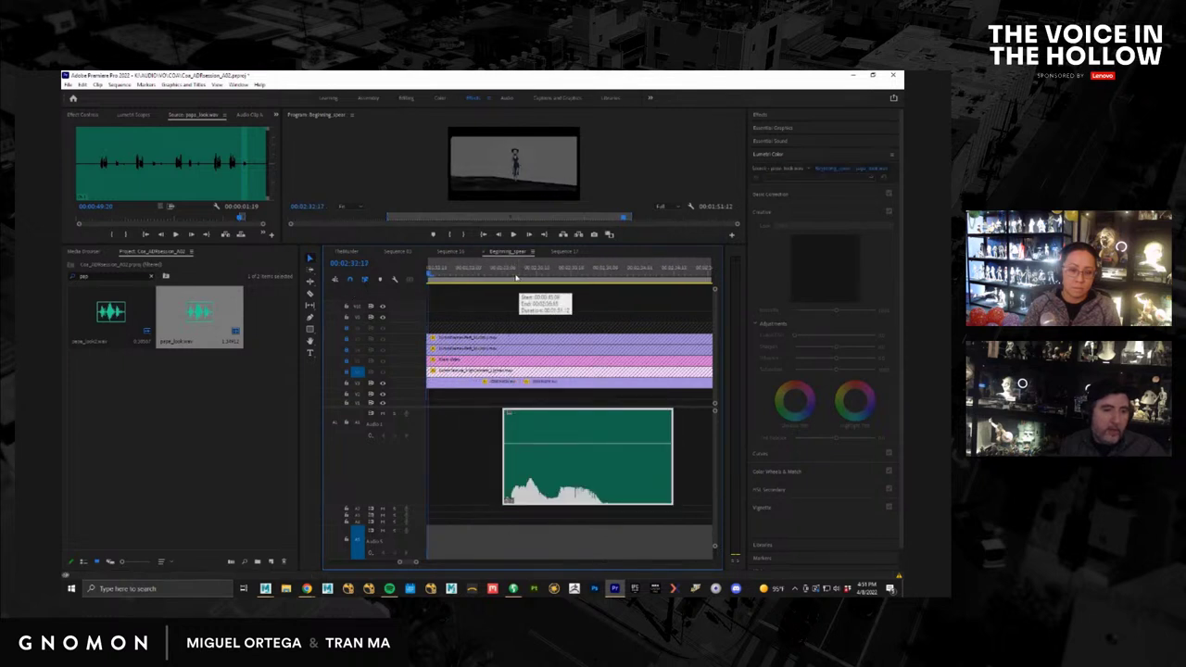
left_click_drag(508, 277, 498, 276)
key("space")
key("space")
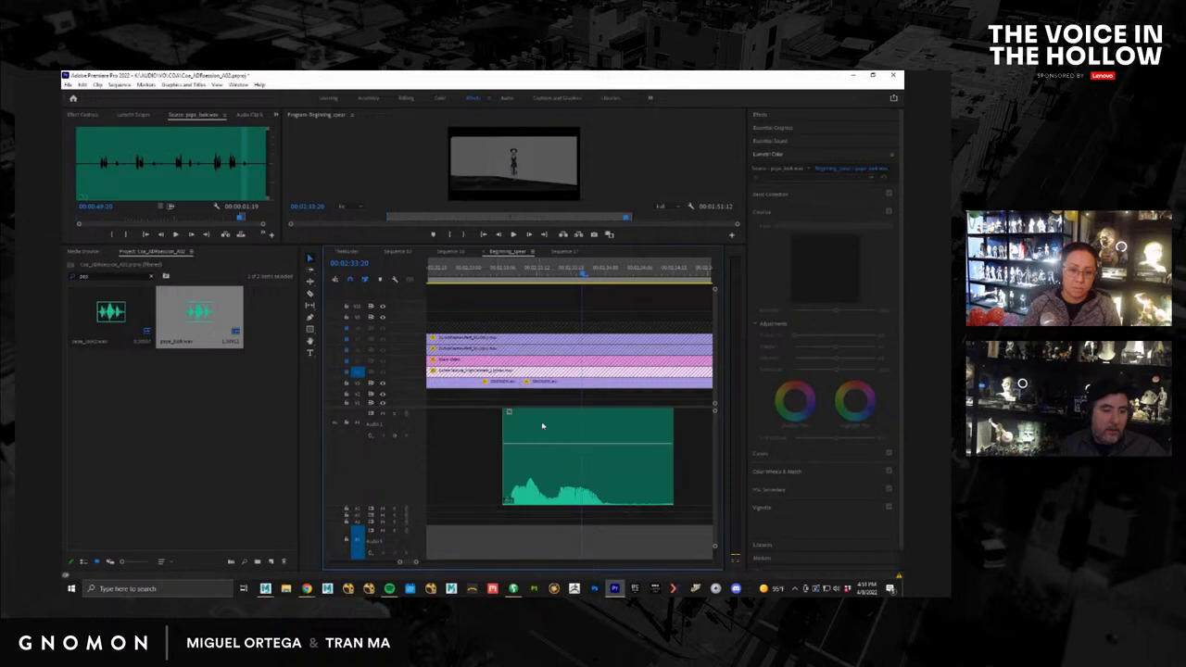
Step: Move the voice clip a few frames later and play the shot full screen with the new timing
left_click_drag(528, 472, 535, 475)
left_click_drag(499, 275, 485, 276)
key("space")
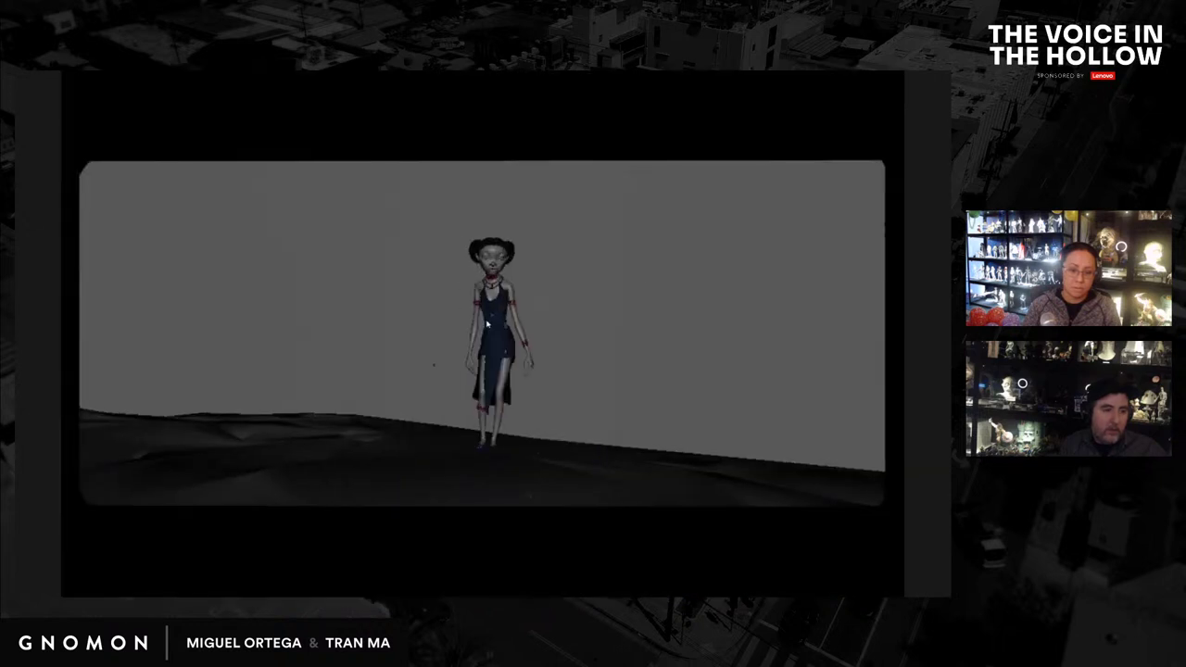
key("Escape")
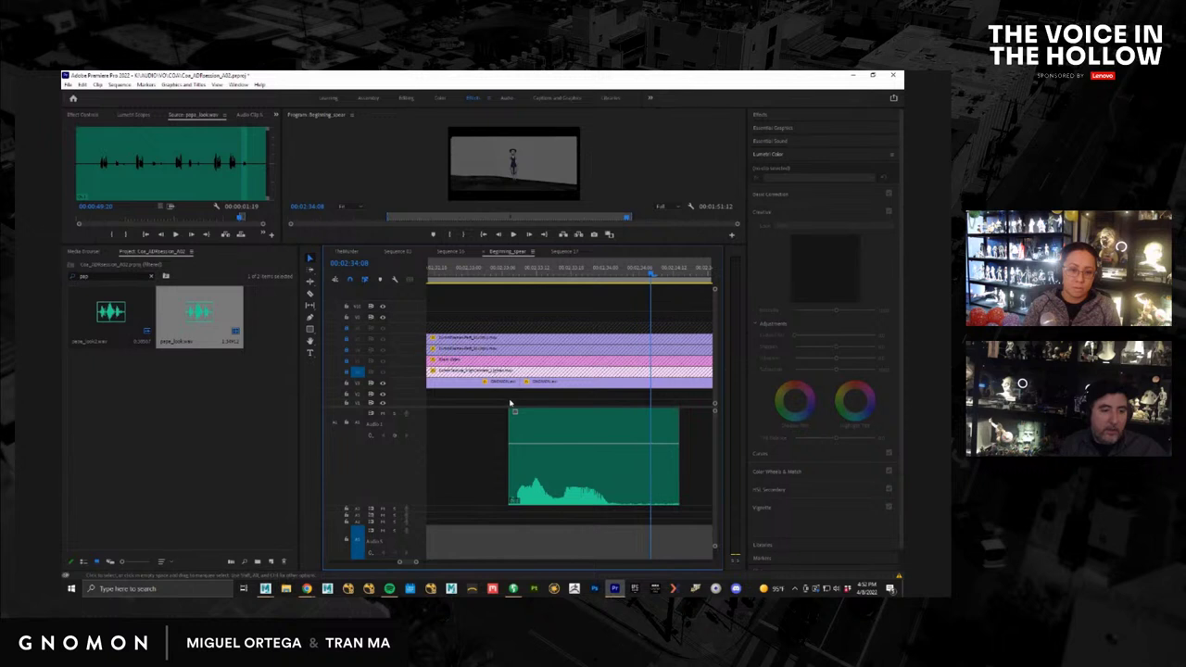
Step: Join the through edits in GNOMON.avi so its cut pieces form one clip
right_click(521, 381)
left_click(559, 443)
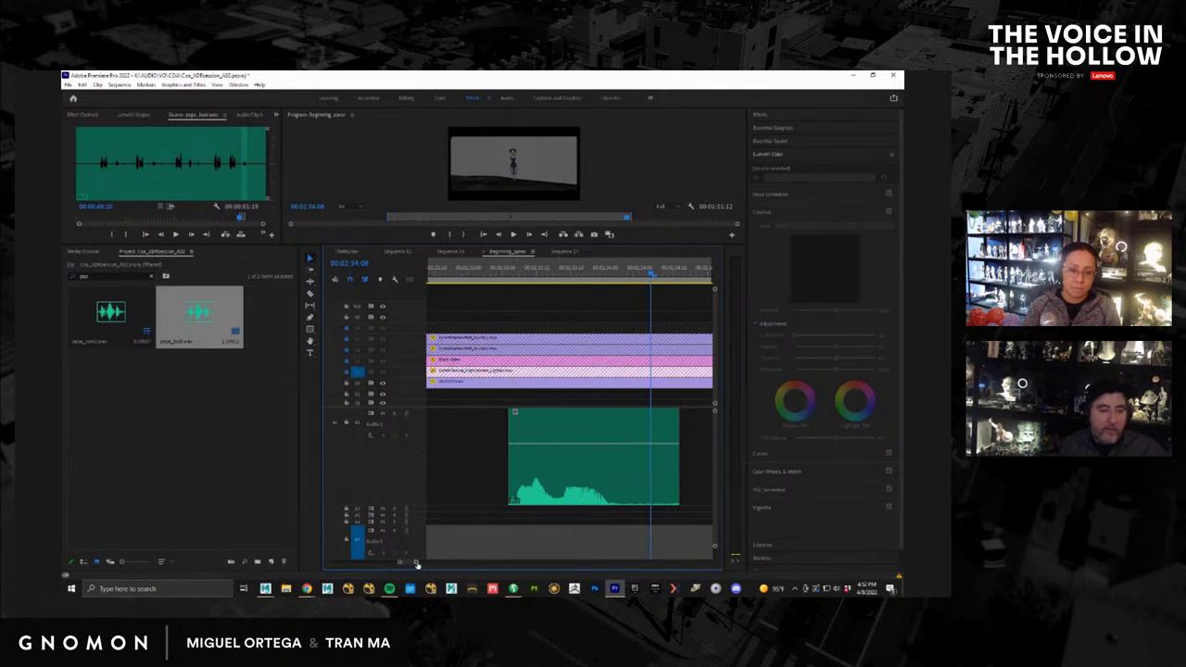
Step: Try moving GNOMON.avi later in the timeline without its voice clip, and undo the move
left_click_drag(416, 563, 439, 564)
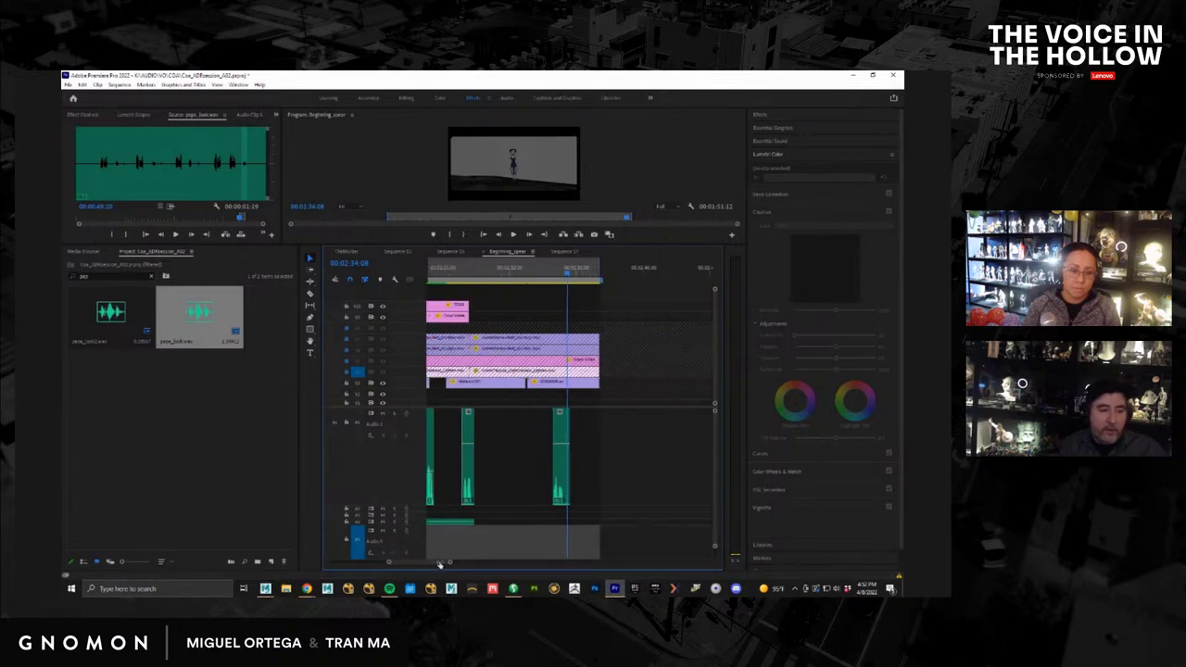
left_click(561, 383)
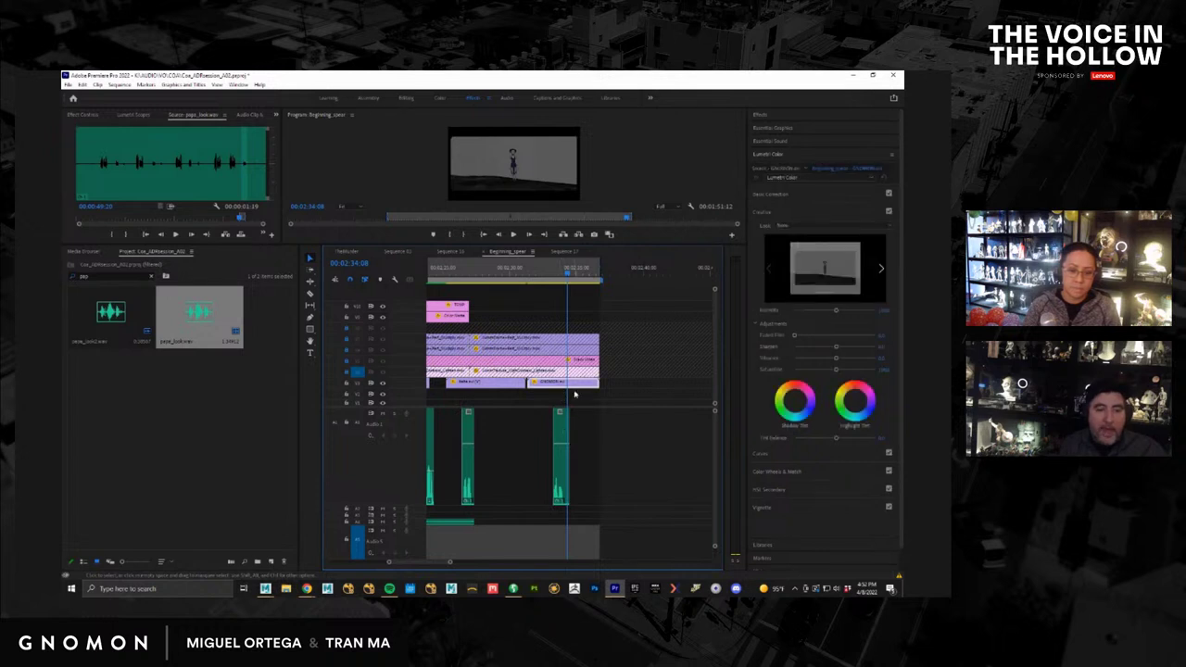
left_click_drag(579, 389, 622, 390)
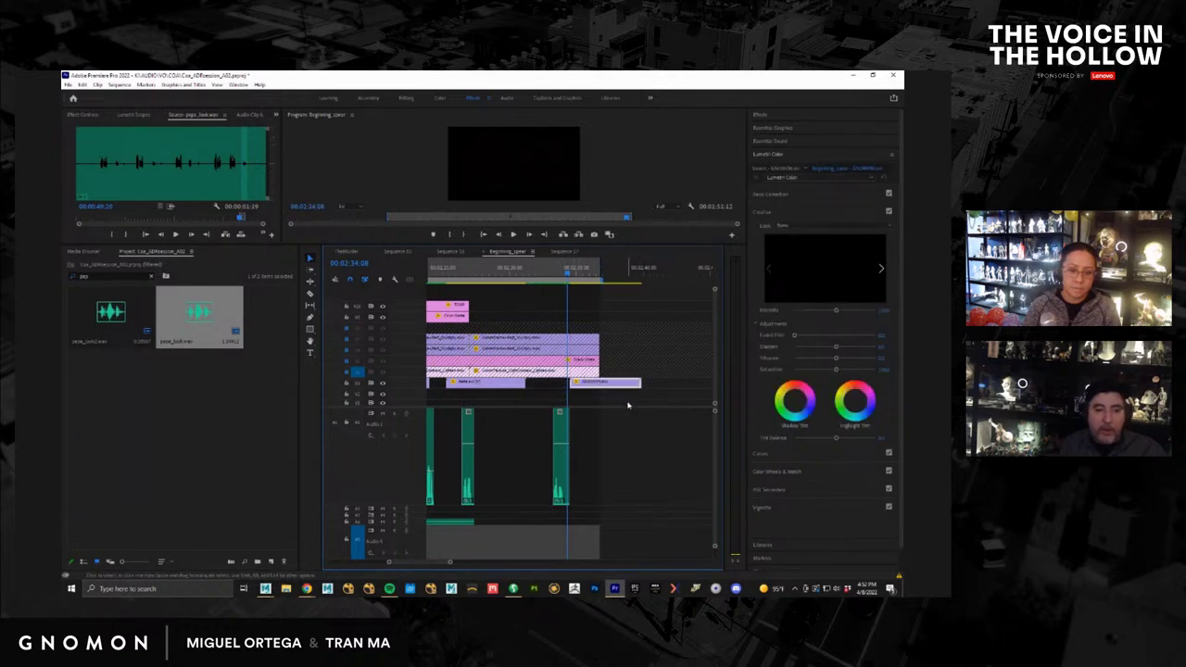
key("ctrl+z")
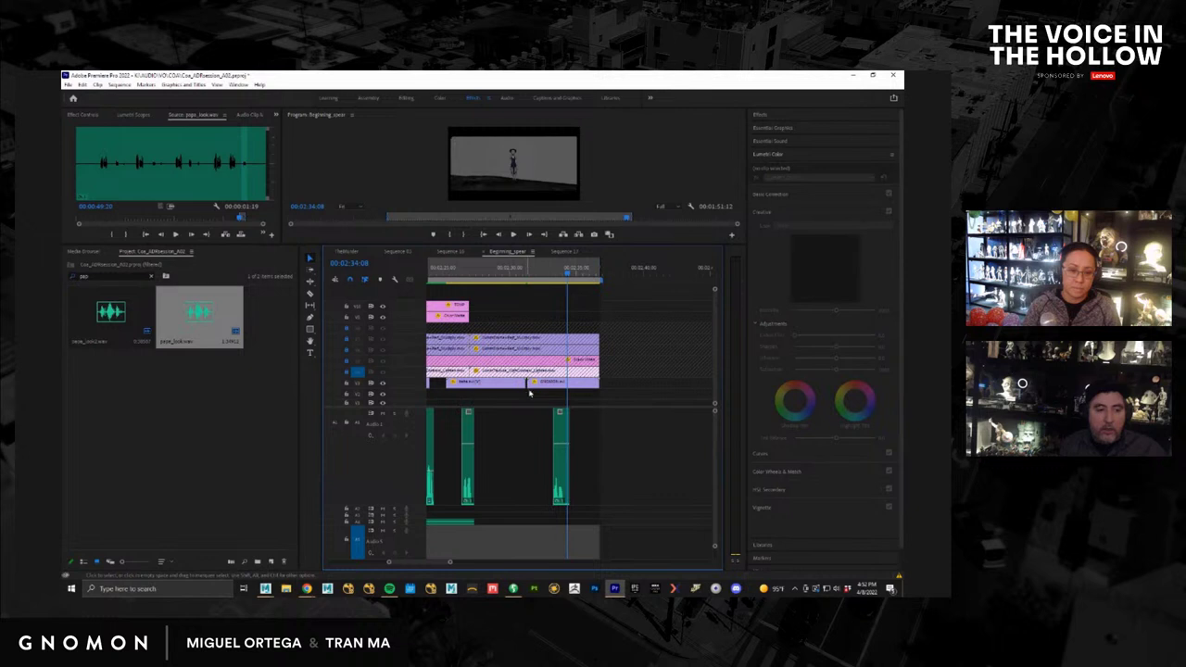
Step: Link the GNOMON.avi clip with the voice clip beneath it
left_click(545, 387)
left_click(558, 431, "shift")
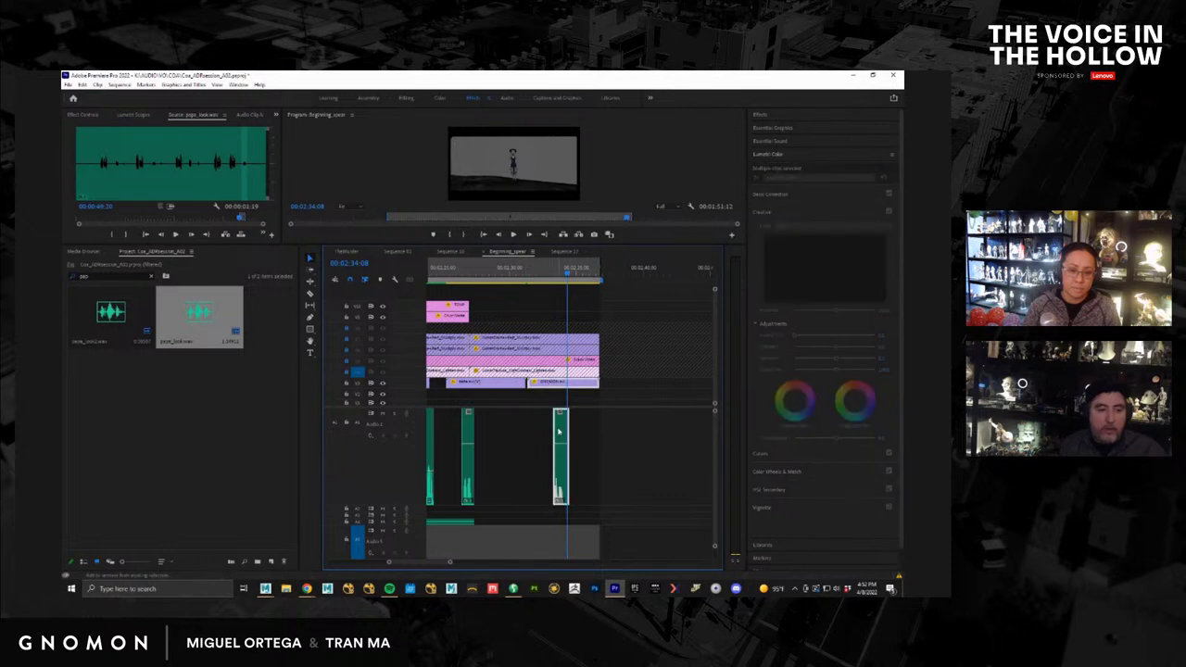
right_click(559, 431)
left_click(610, 285)
Step: Try moving the linked GNOMON.avi and voice clips together past the sequence end, undoing each move
left_click(539, 434)
left_click(565, 452)
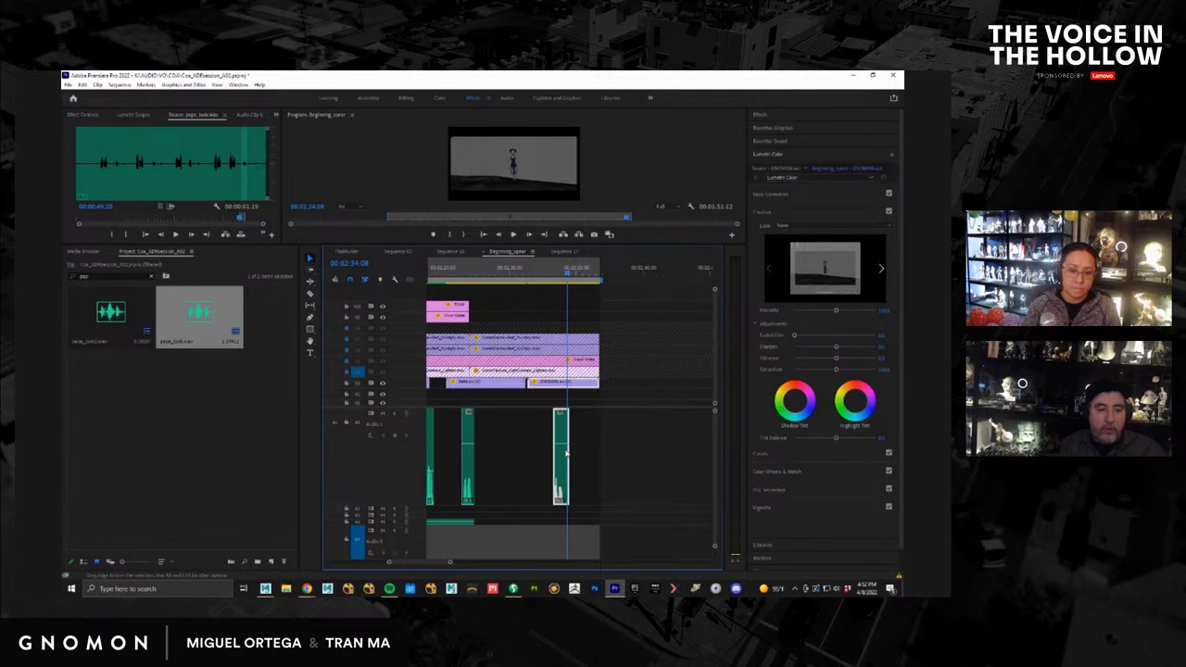
left_click_drag(562, 439, 671, 454)
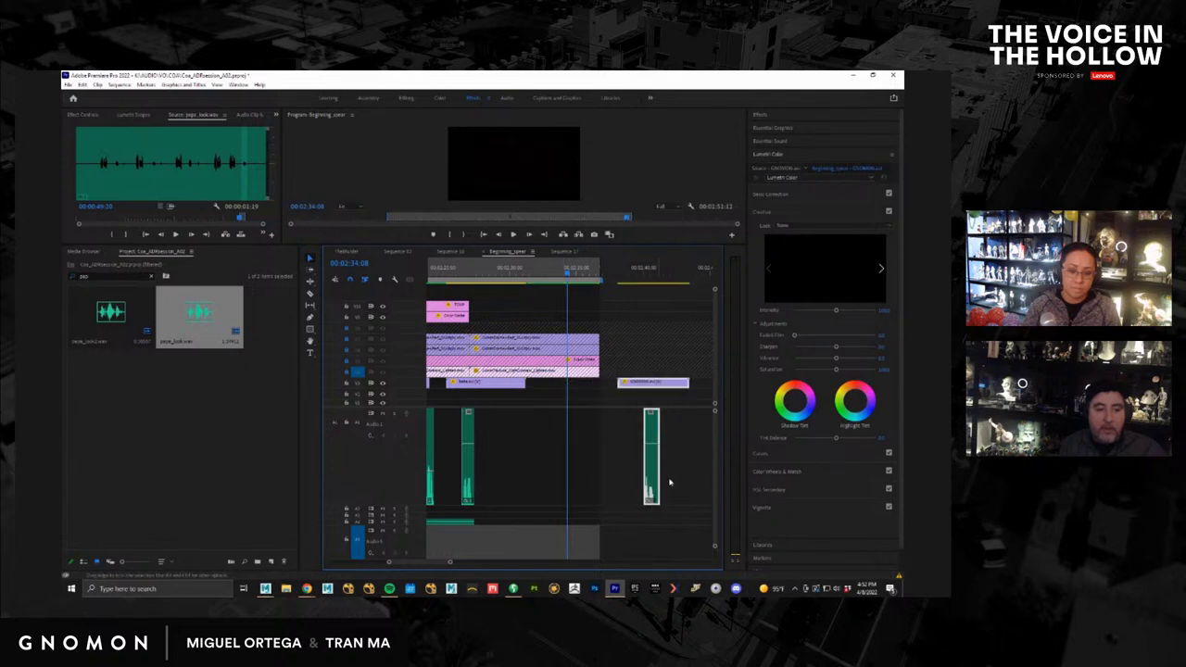
key("ctrl+z")
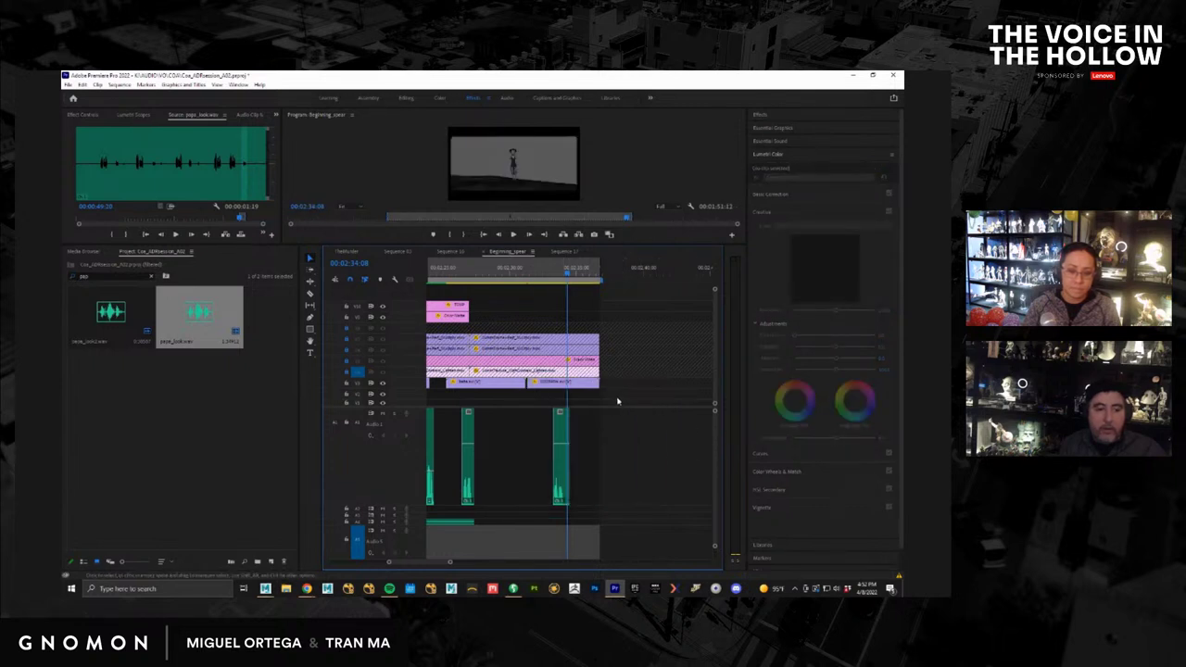
left_click_drag(575, 387, 672, 387)
key("ctrl+z")
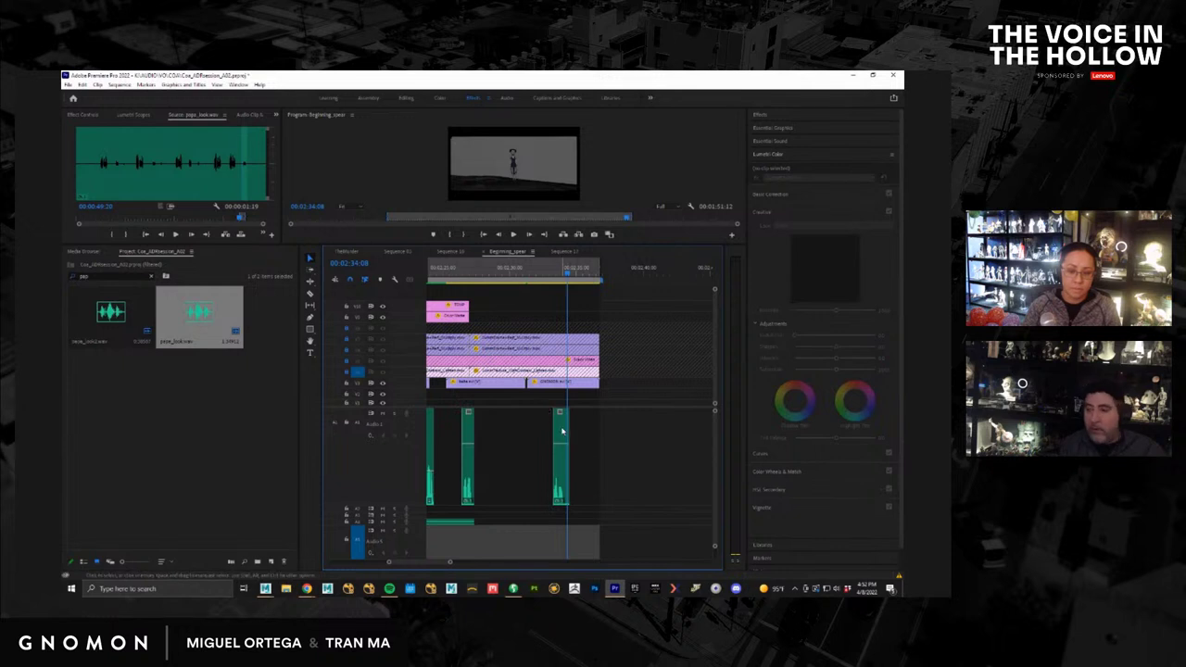
Step: Unlink the voice clip from GNOMON.avi and link the two clips again
right_click(562, 432)
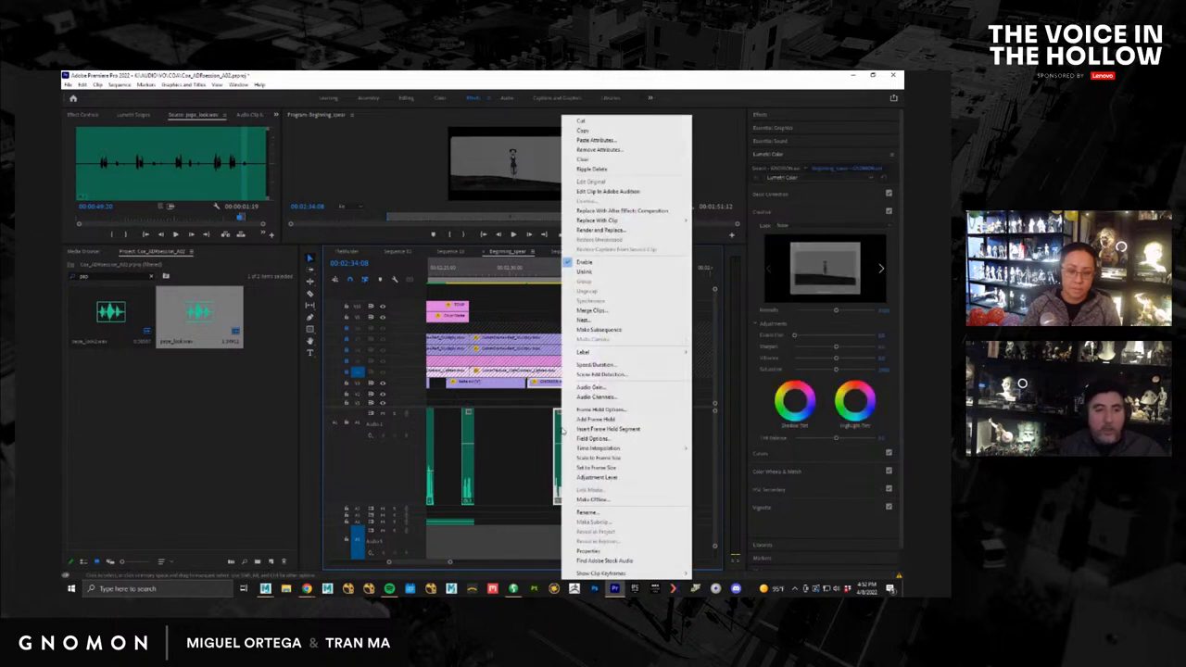
left_click(609, 271)
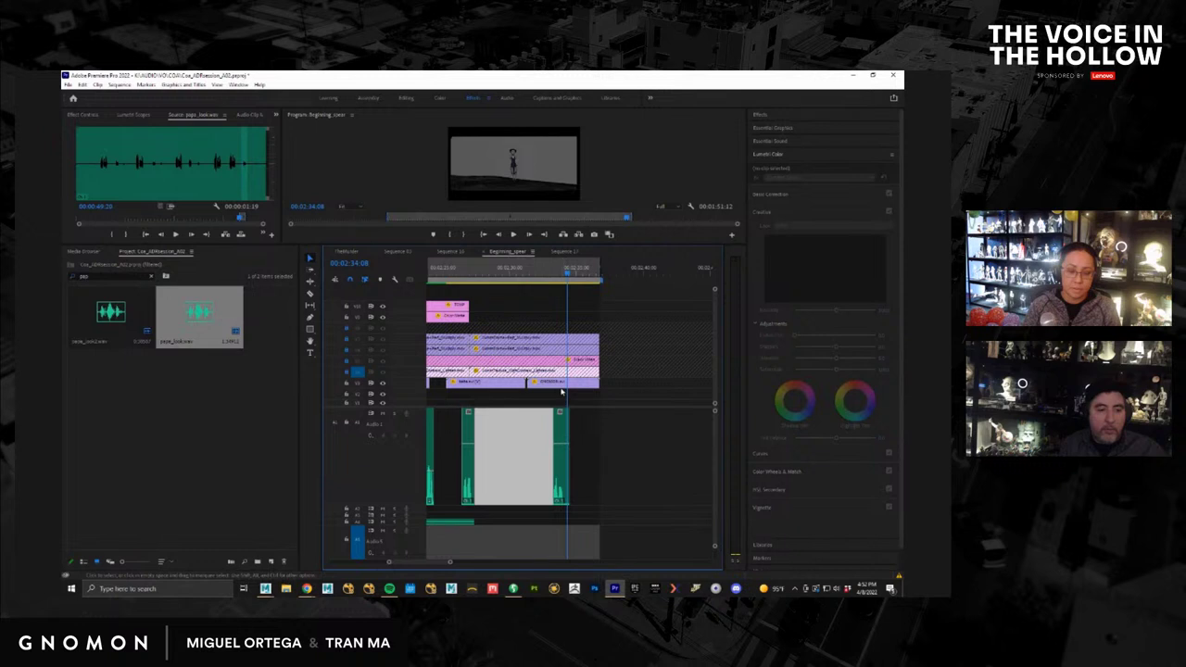
left_click(561, 384)
left_click(562, 427, "shift")
right_click(563, 428)
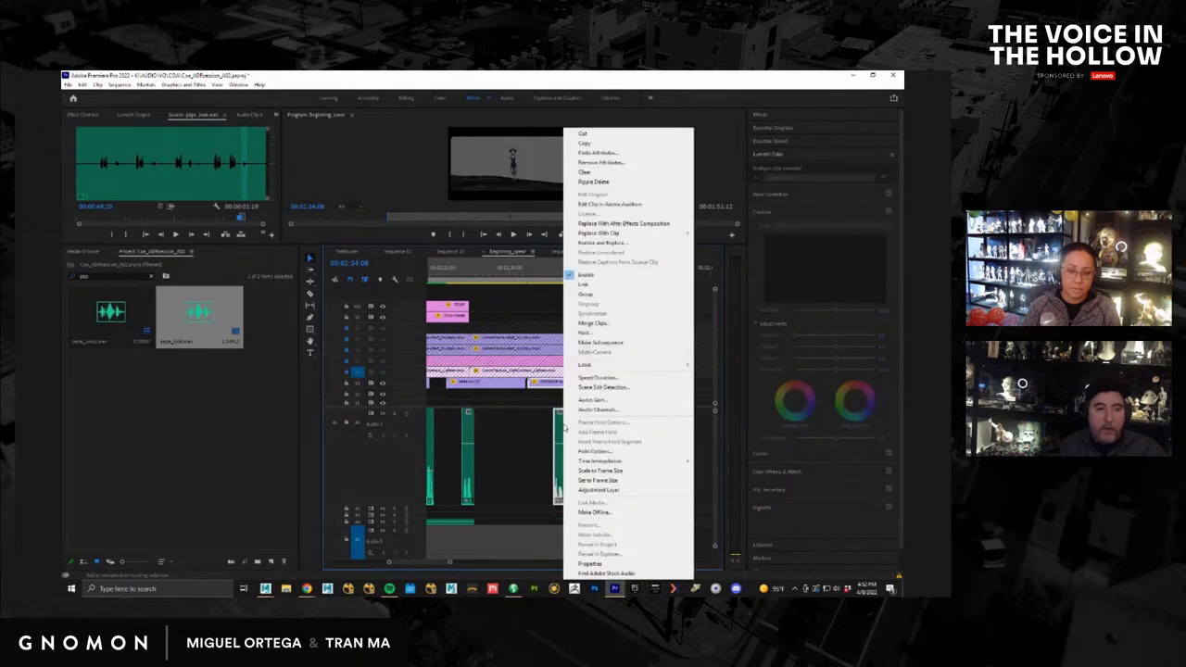
left_click(637, 286)
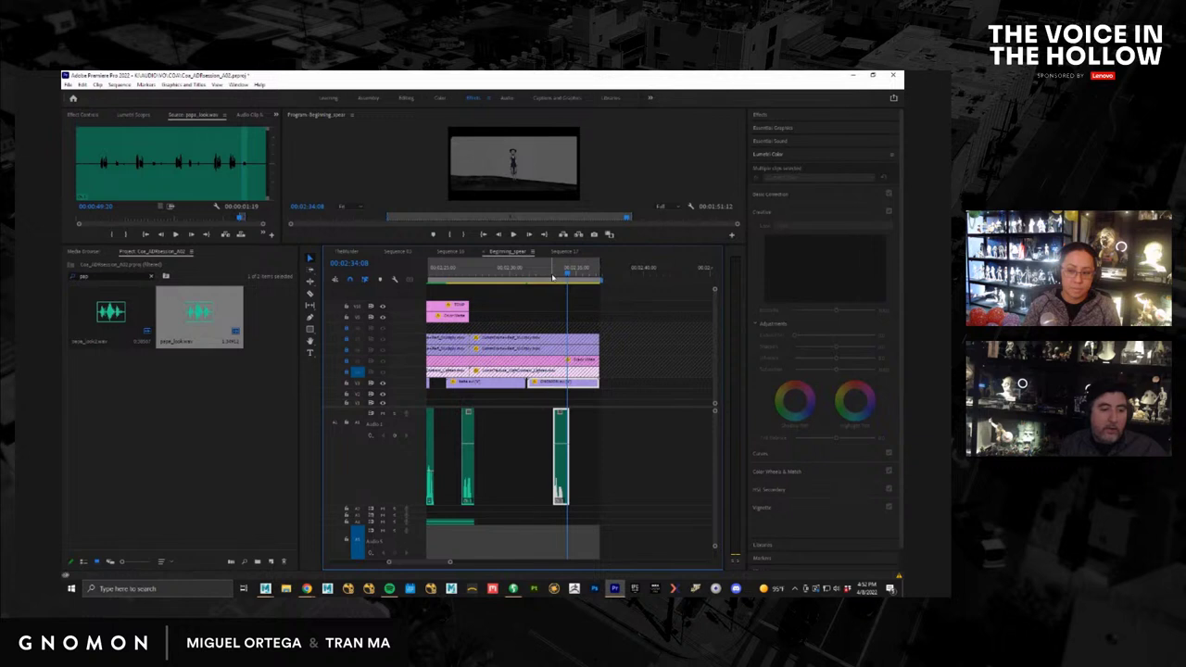
Step: Play the shot full screen from just before the voice line
left_click(547, 275)
key("space")
key("ctrl+grave")
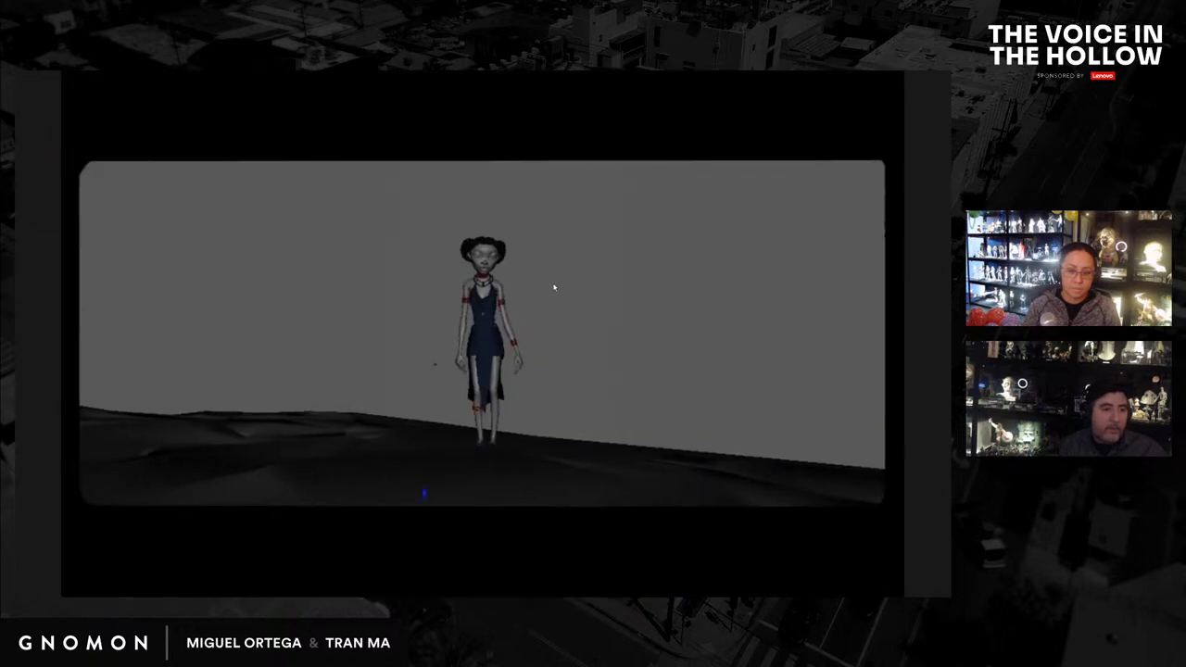
key("Escape")
Step: Play the closing section full screen from the start of the preceding shot through the end of GNOMON.avi
left_click(464, 278)
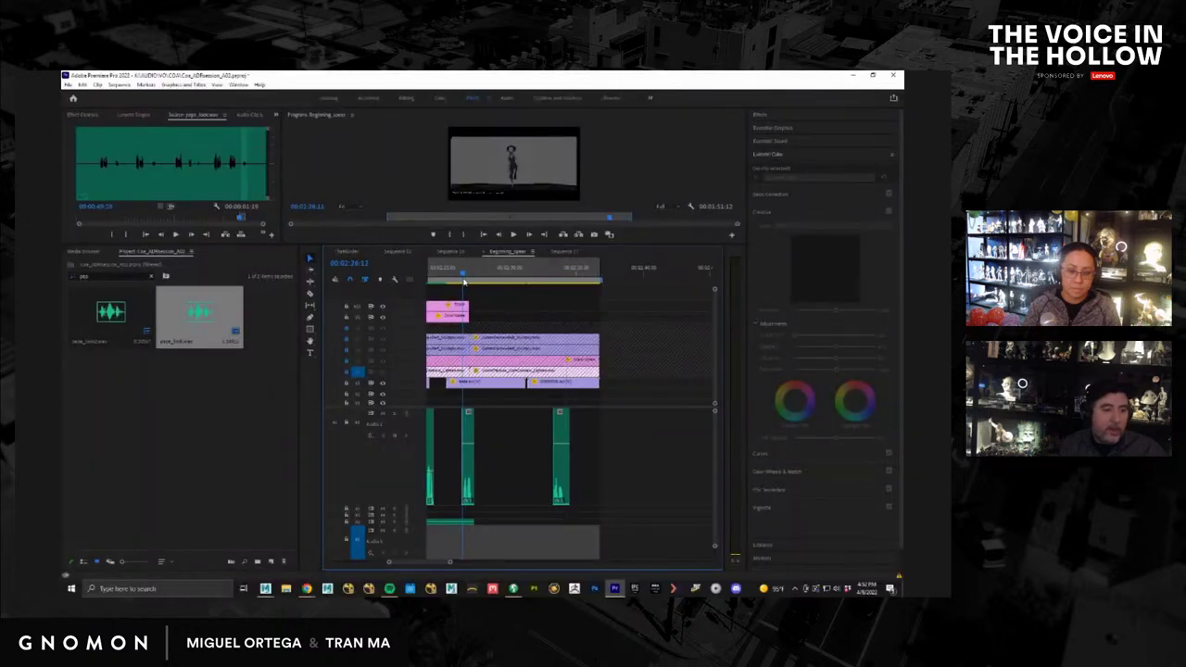
left_click_drag(464, 281, 449, 284)
key("ctrl+grave")
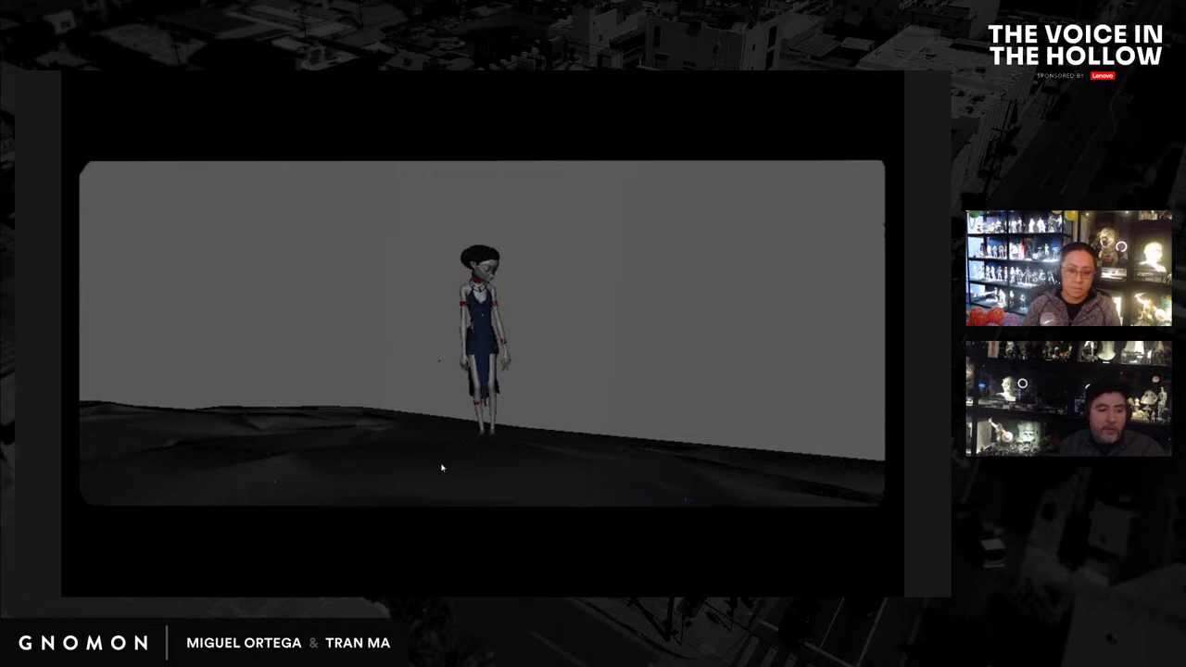
key("Escape")
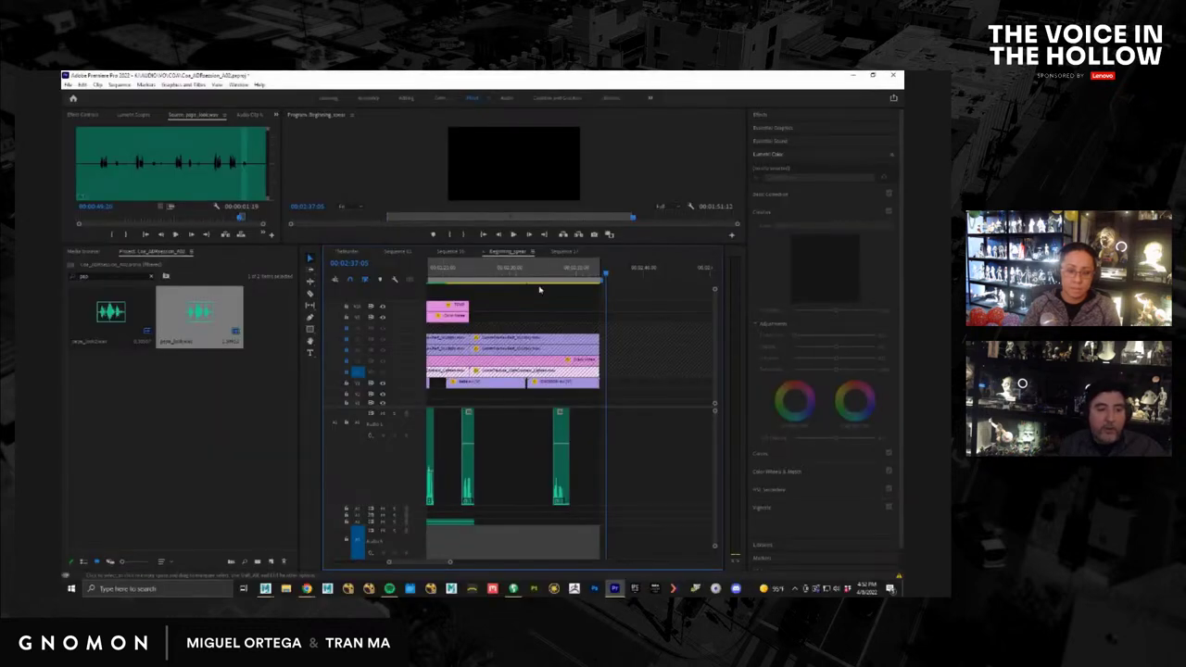
Step: Play back the start of the shot preceding GNOMON.avi and save the project
left_click_drag(562, 271, 526, 352)
key("space")
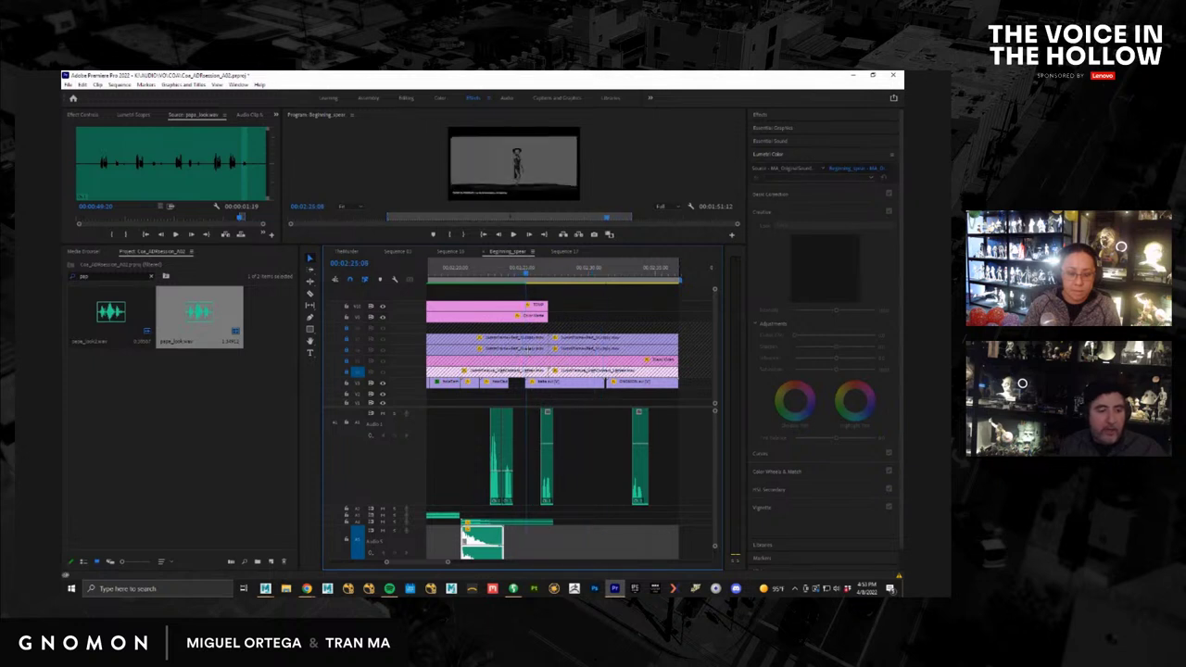
key("space")
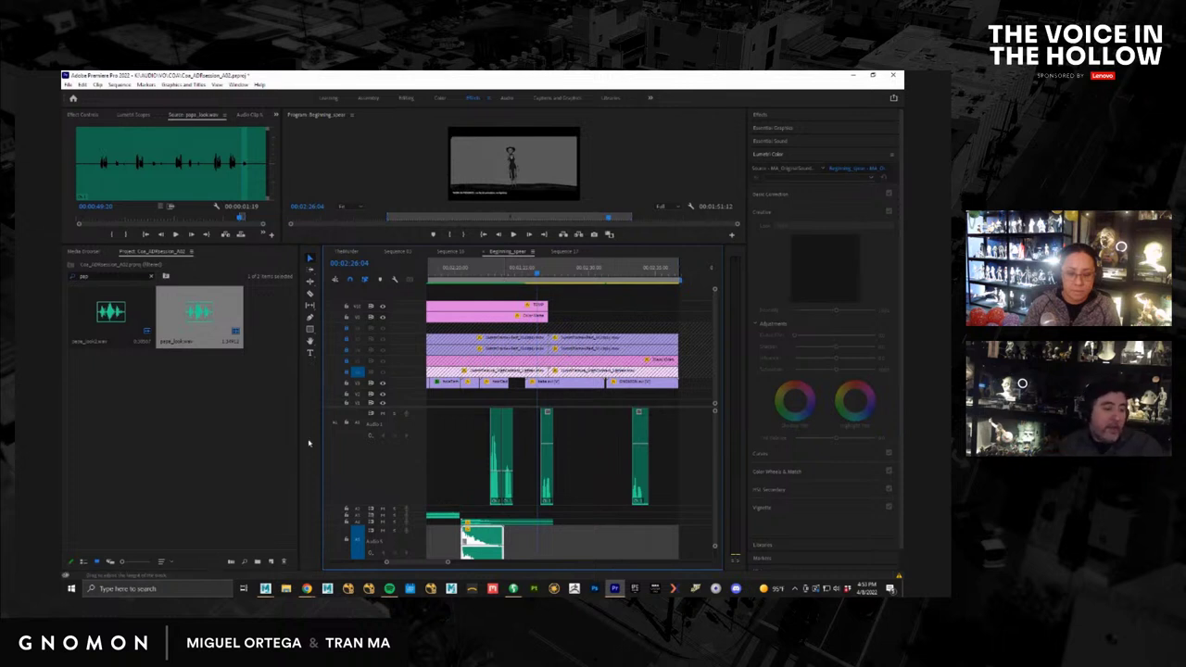
key("ctrl+s")
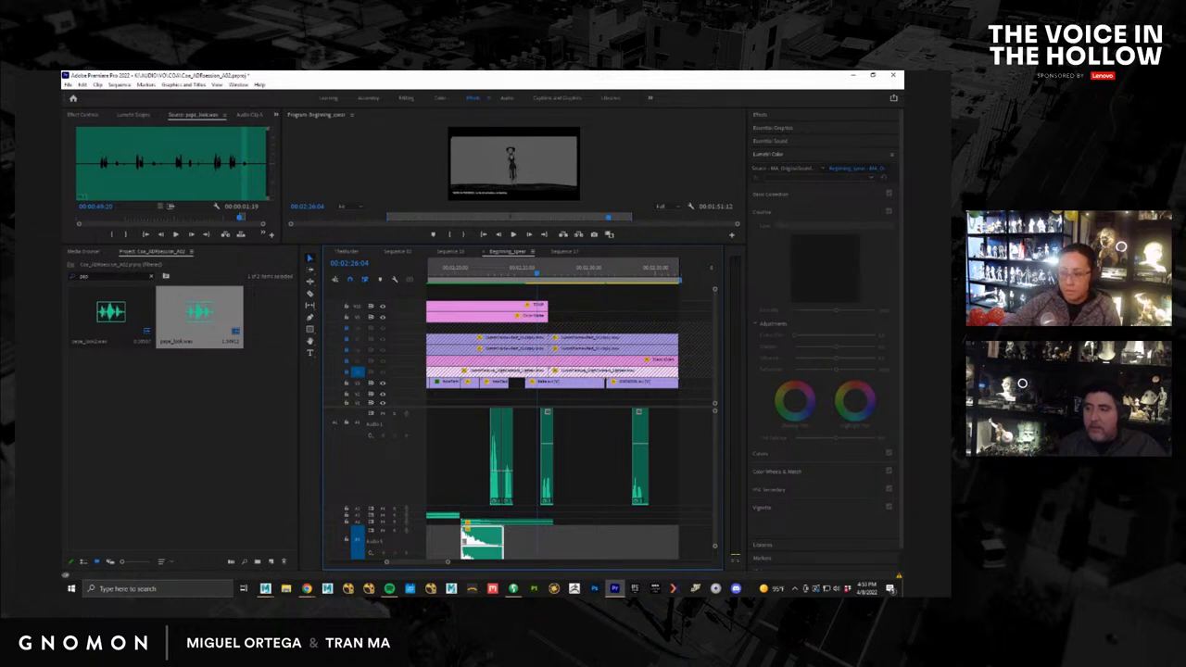
key("alt+Tab")
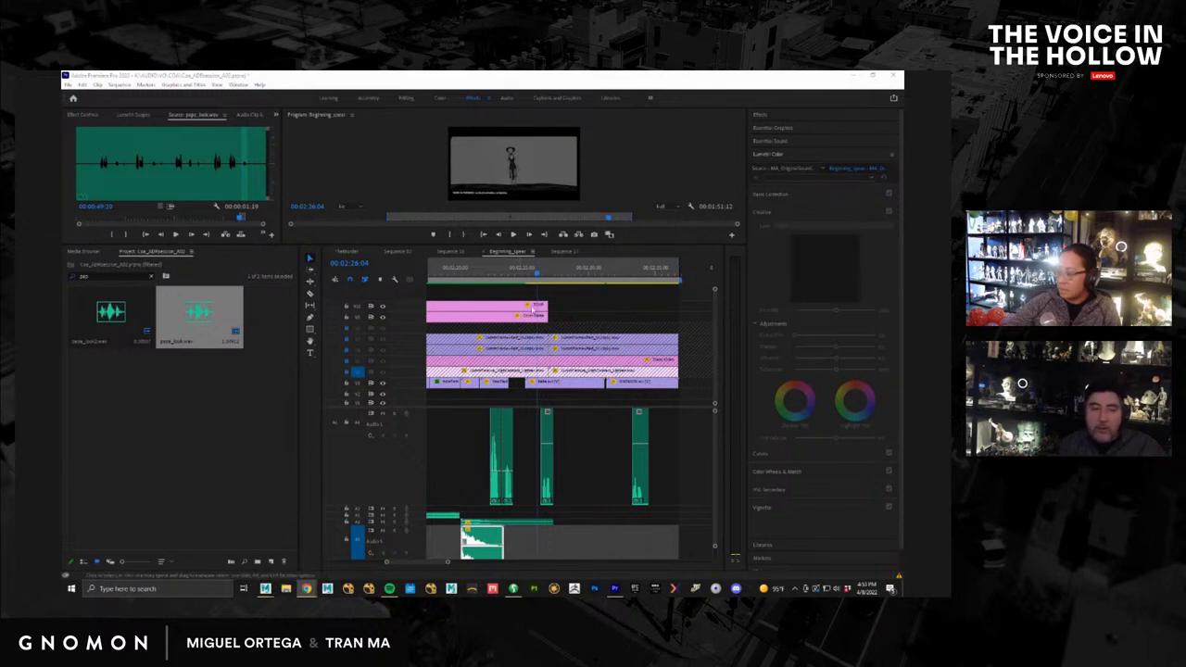
left_click(546, 276)
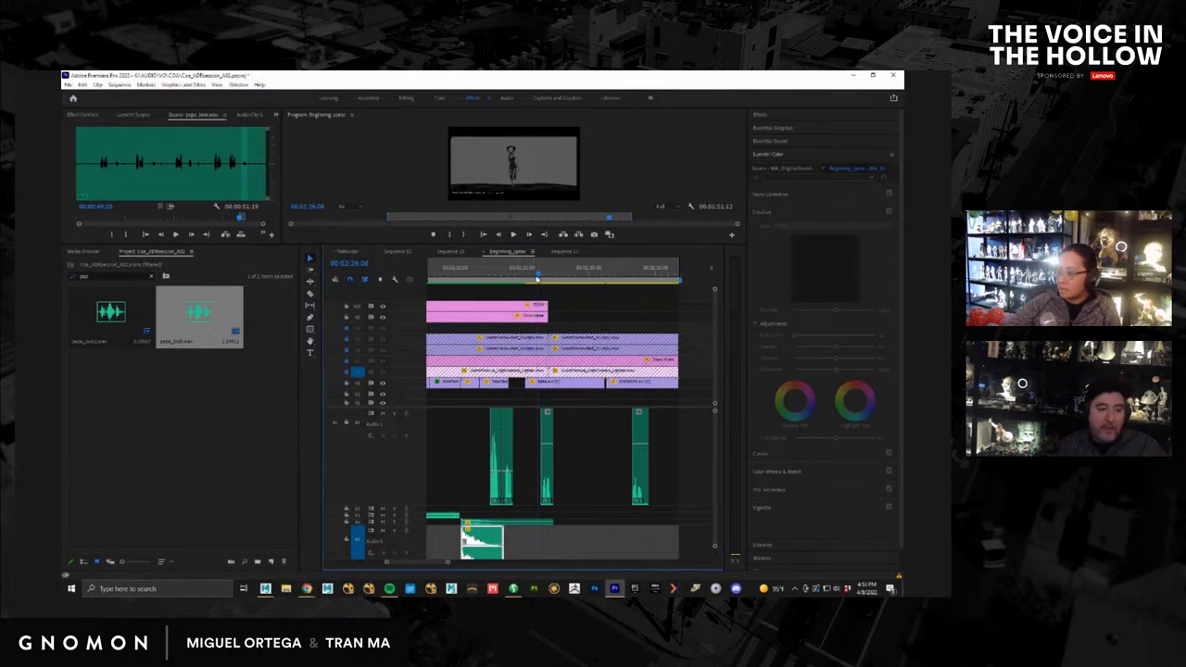
left_click_drag(536, 280, 536, 280)
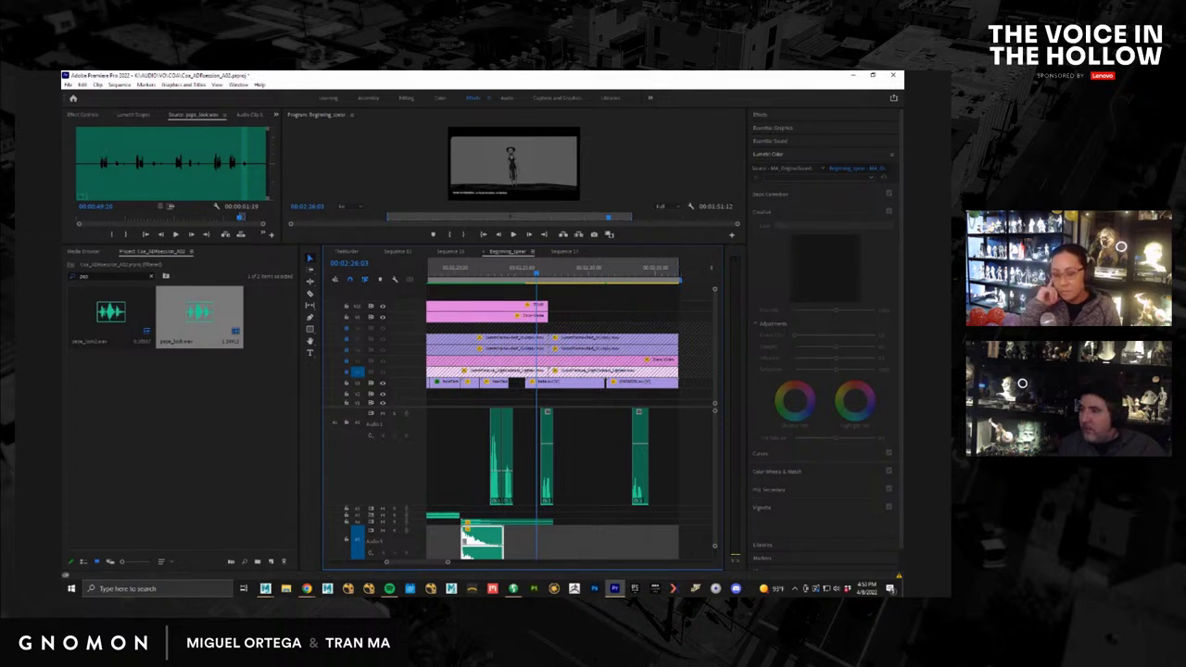
Step: Play the edit full screen from the earlier close-ups up to the black gap before the preceding walk shot
left_click(550, 275)
left_click_drag(564, 275, 468, 298)
key("ctrl+grave")
key("space")
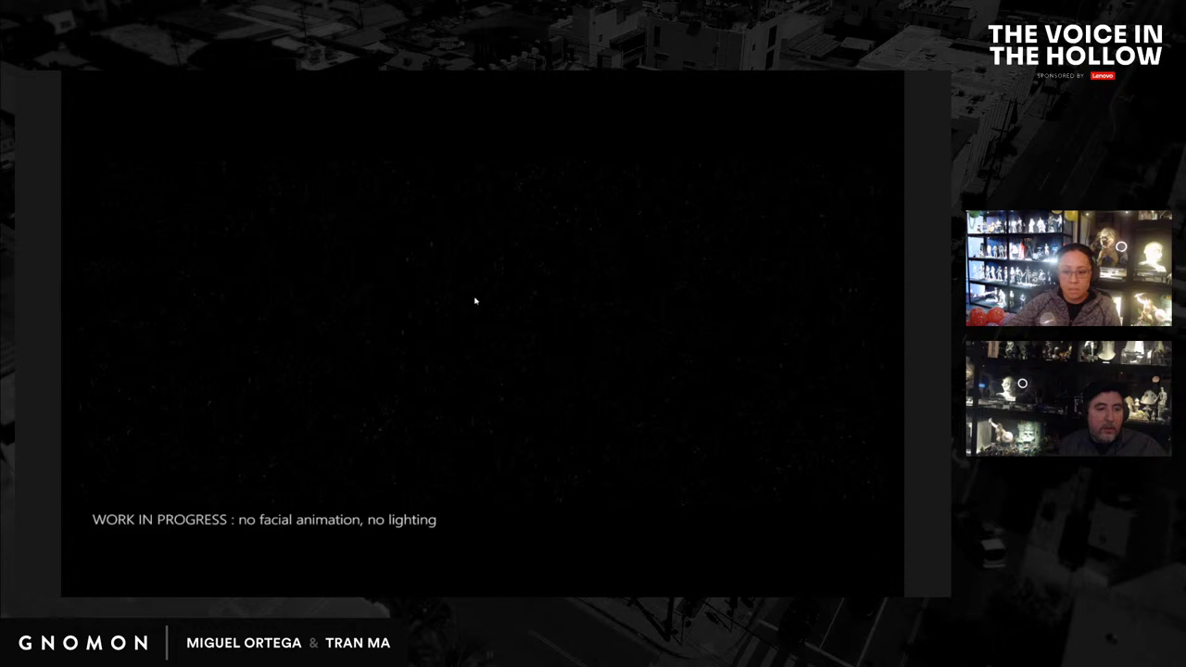
key("ctrl+grave")
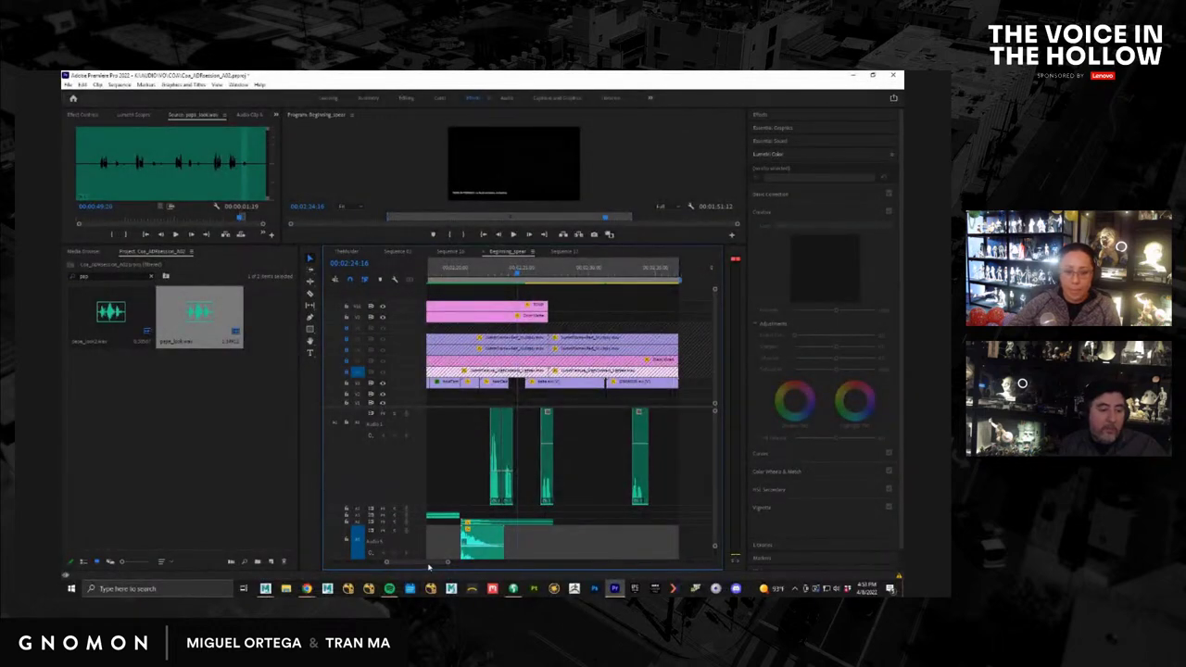
Step: Review the work-in-progress character close-ups full screen, replaying them from an earlier point in the timeline
left_click(485, 275)
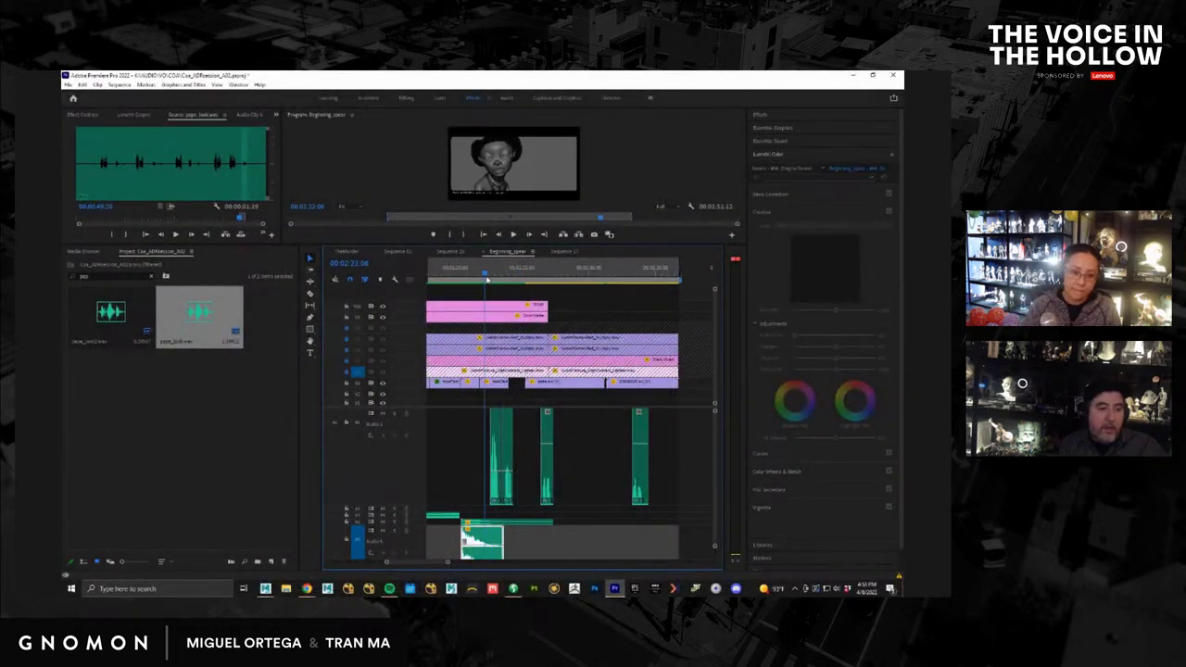
left_click_drag(487, 279, 460, 294)
key("ctrl+grave")
key("space")
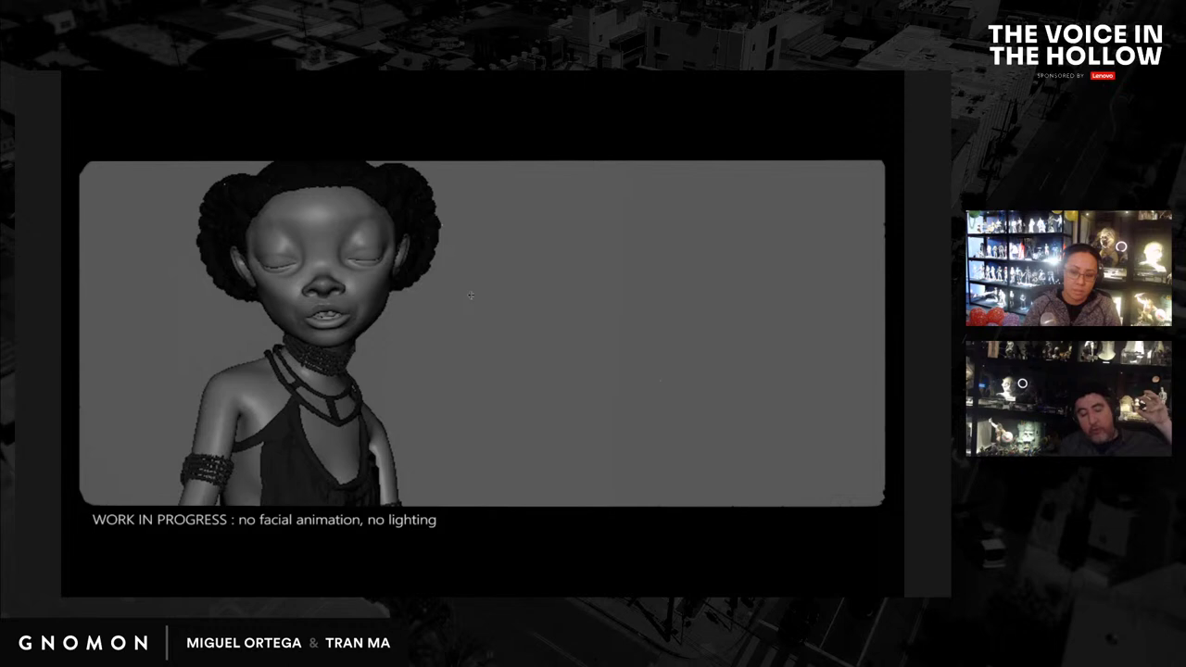
key("ctrl+grave")
left_click_drag(500, 281, 475, 280)
key("ctrl+grave")
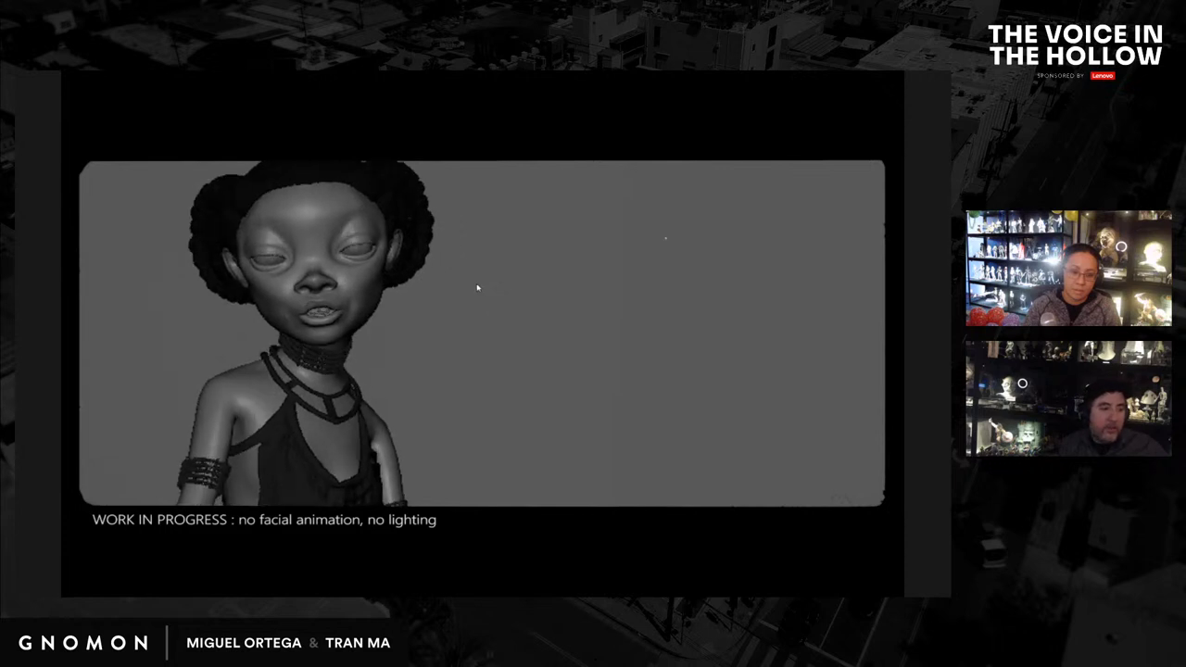
Step: Leave full-screen playback, move the playhead back to the earlier character close-up, and switch to the GNOMONDEMO scene in Maya
key("Escape")
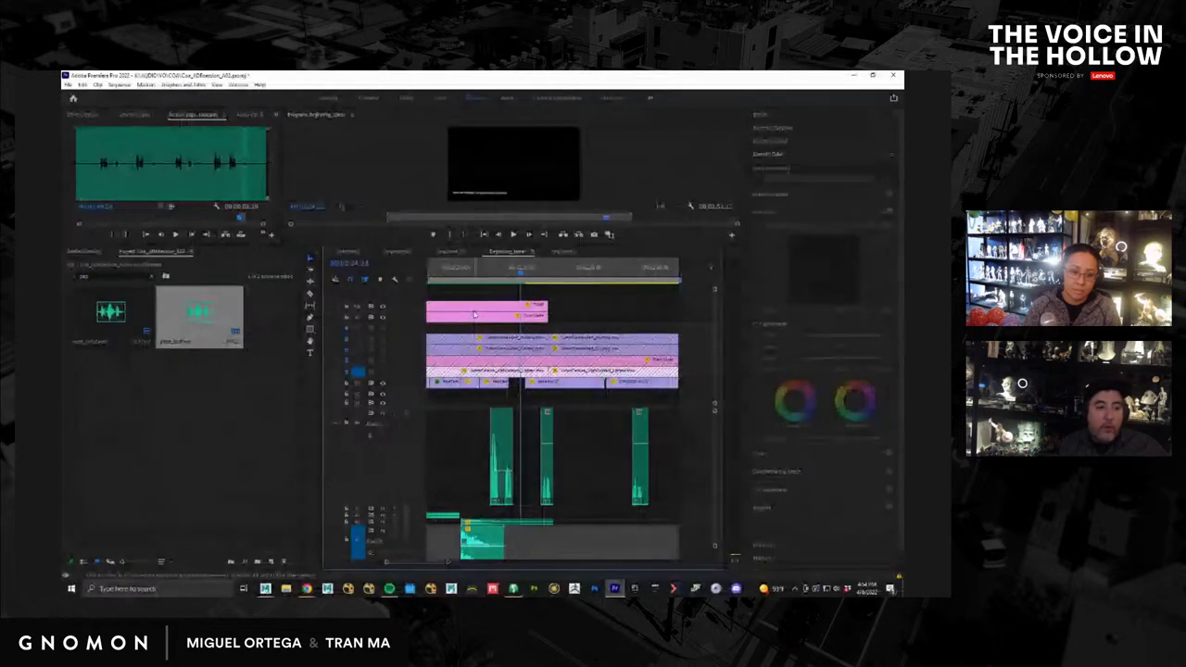
left_click_drag(519, 276, 485, 297)
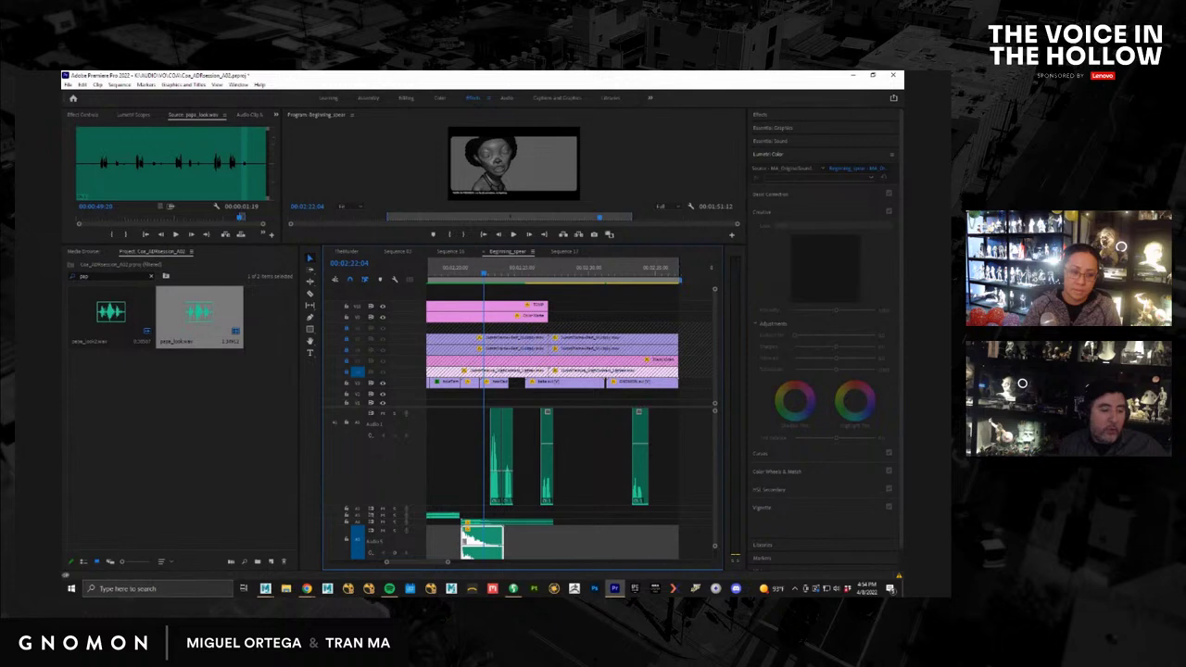
left_click(267, 589)
left_click(315, 545)
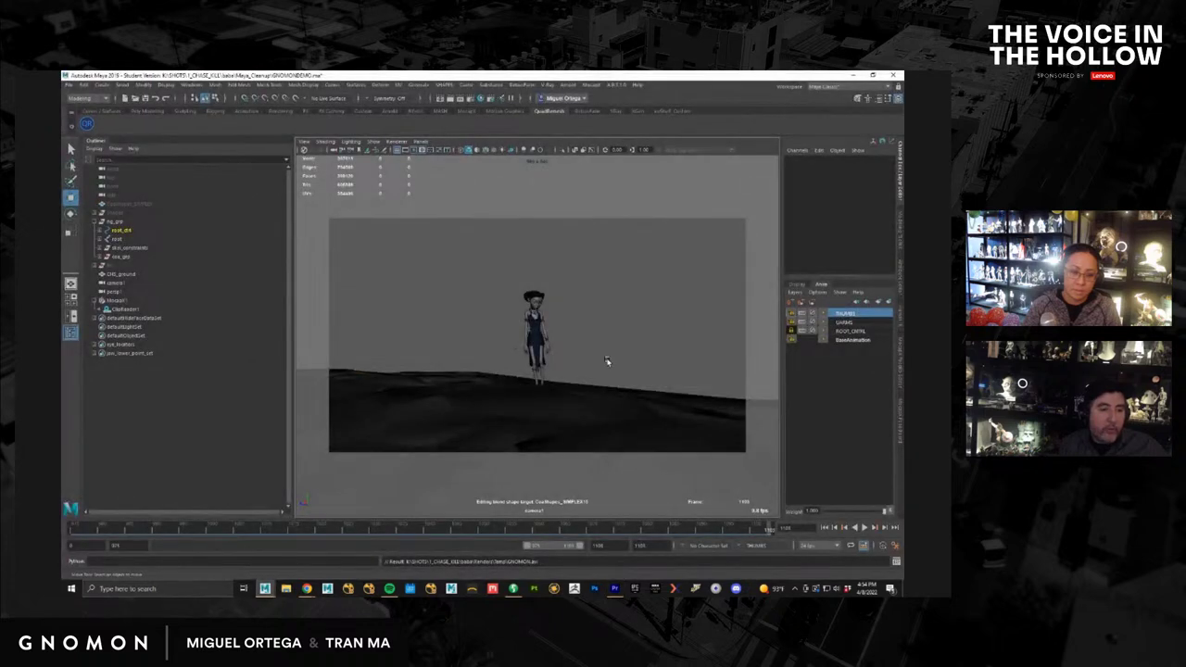
Step: Frame the character's hair and examine possible camera angles from behind her, ending on a close over-the-shoulder composition
left_click_drag(607, 361, 560, 373, "alt")
middle_click_drag(411, 378, 511, 342, "alt")
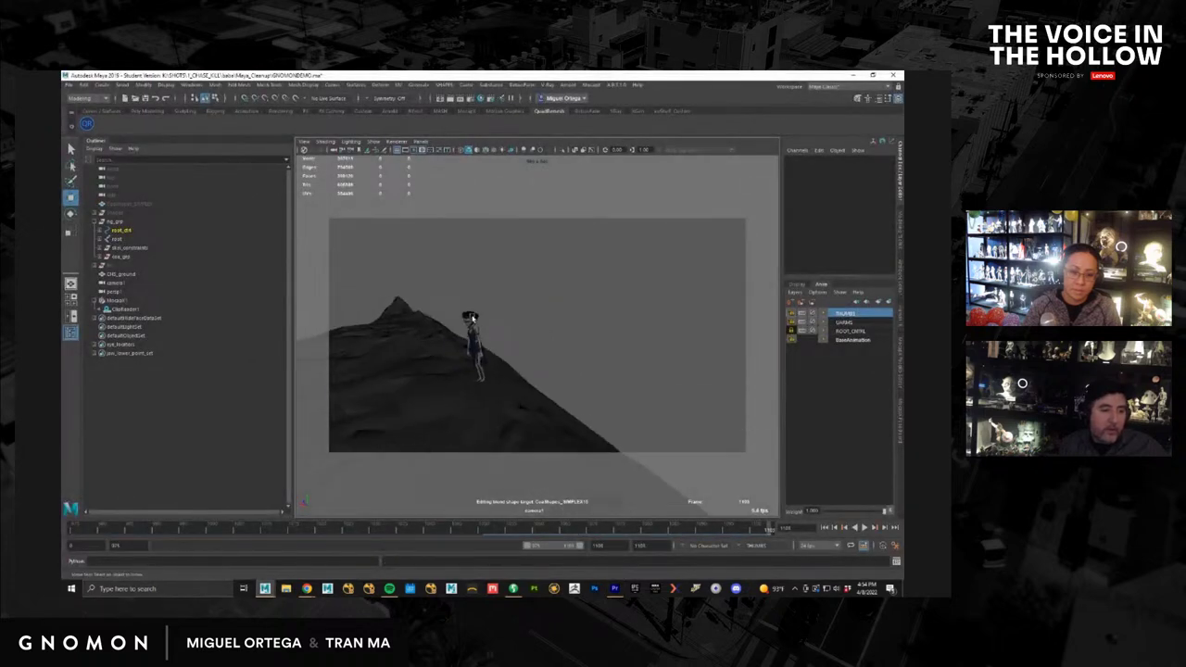
left_click(471, 318)
key("f")
left_click_drag(475, 322, 565, 338, "alt")
right_click_drag(529, 348, 429, 359, "alt")
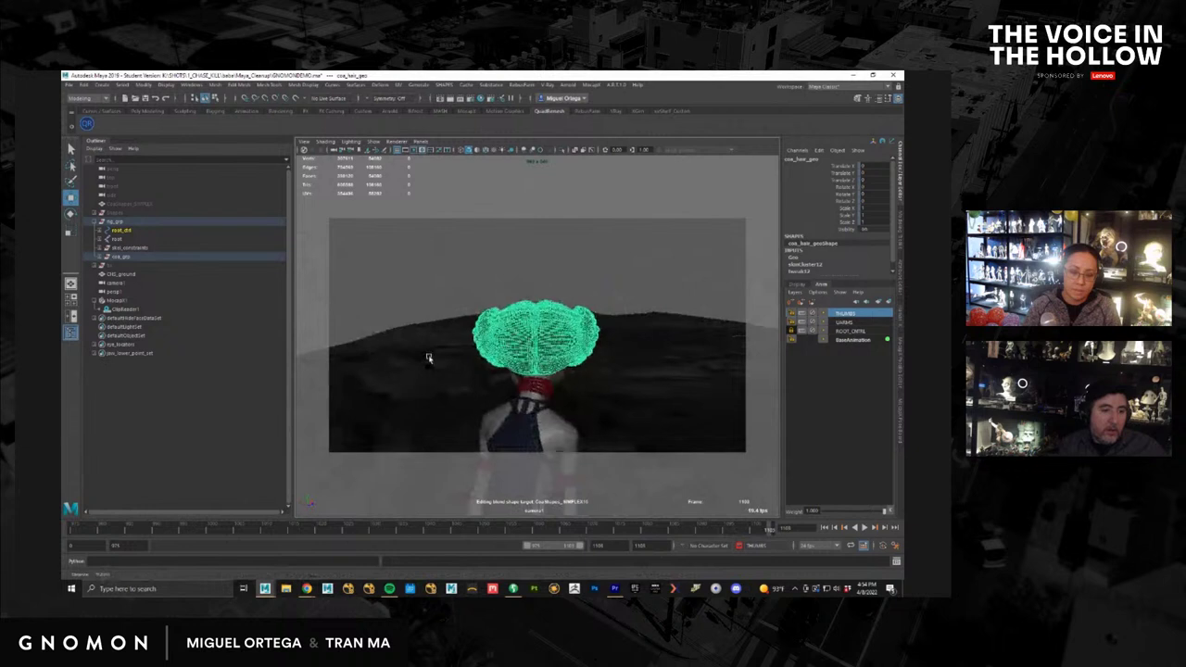
left_click_drag(428, 358, 547, 353, "alt")
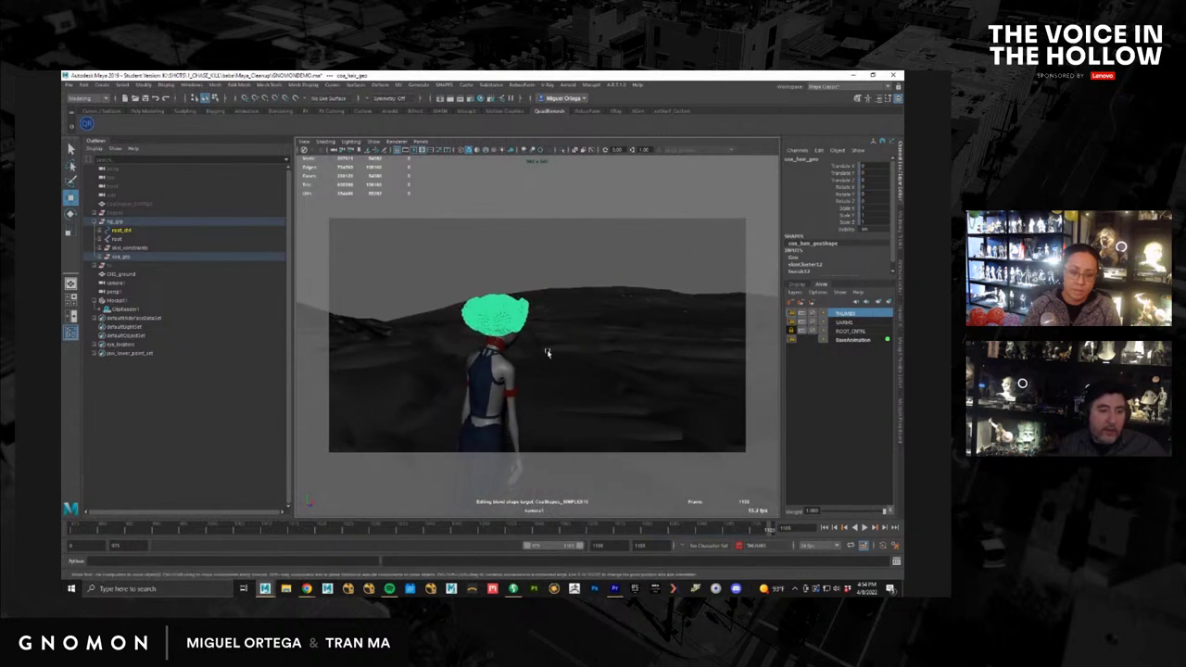
middle_click_drag(547, 353, 529, 346, "alt")
left_click_drag(529, 347, 547, 347, "alt")
right_click_drag(547, 347, 741, 365, "alt")
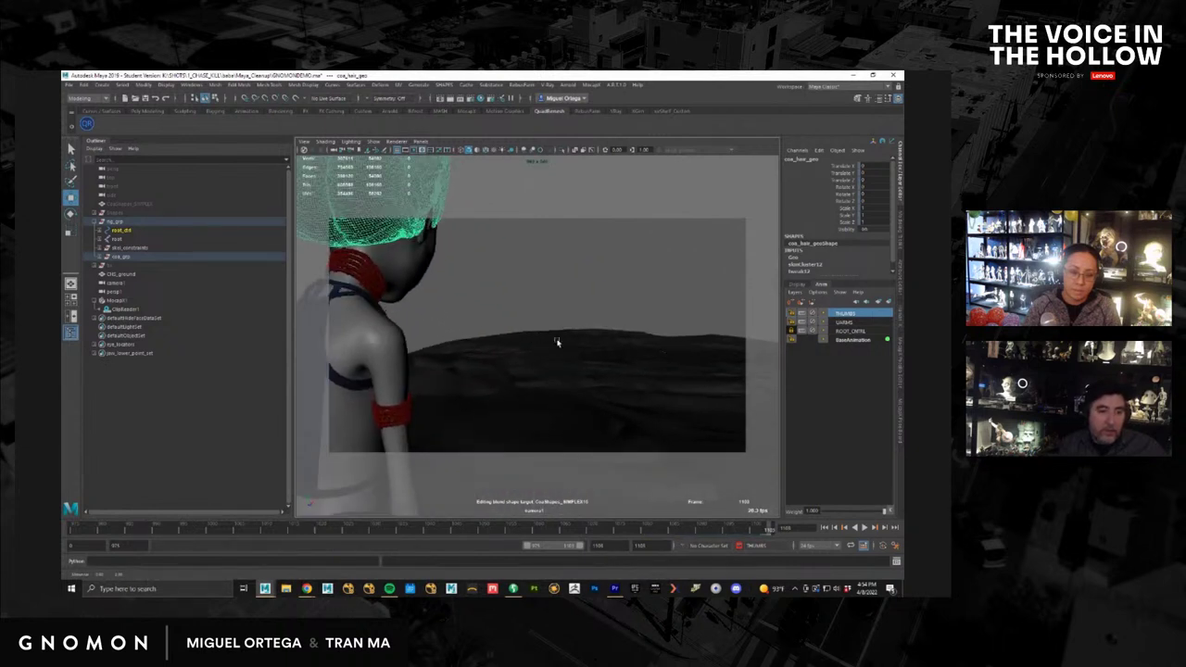
Step: Compare over-the-shoulder framings of the empty hillside with a far wide view of the character across the terrain
left_click_drag(556, 342, 628, 367, "alt")
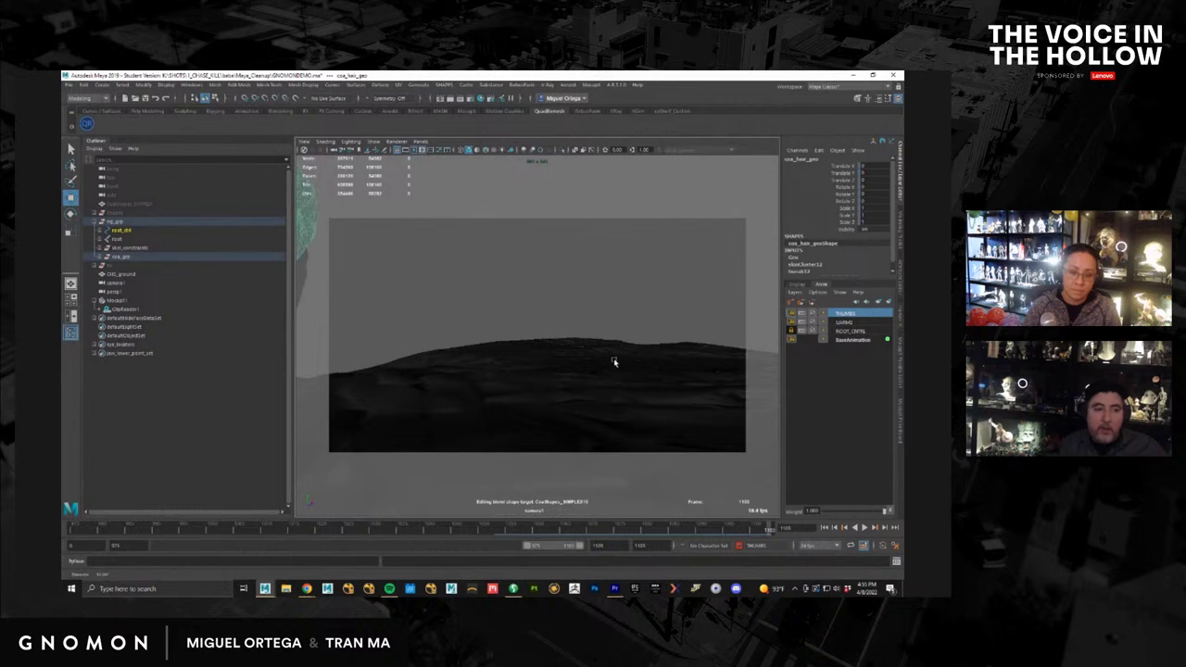
left_click_drag(575, 350, 521, 339, "alt")
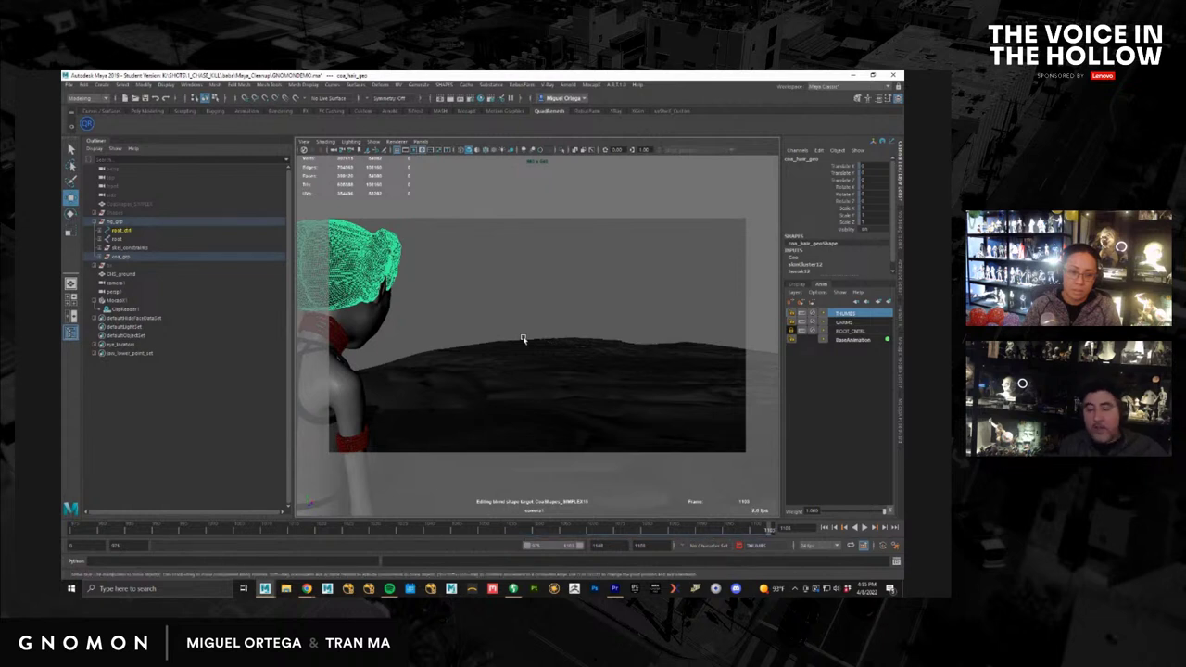
left_click_drag(533, 353, 674, 381, "alt")
right_click_drag(674, 381, 254, 379, "alt")
left_click_drag(546, 347, 595, 370, "alt")
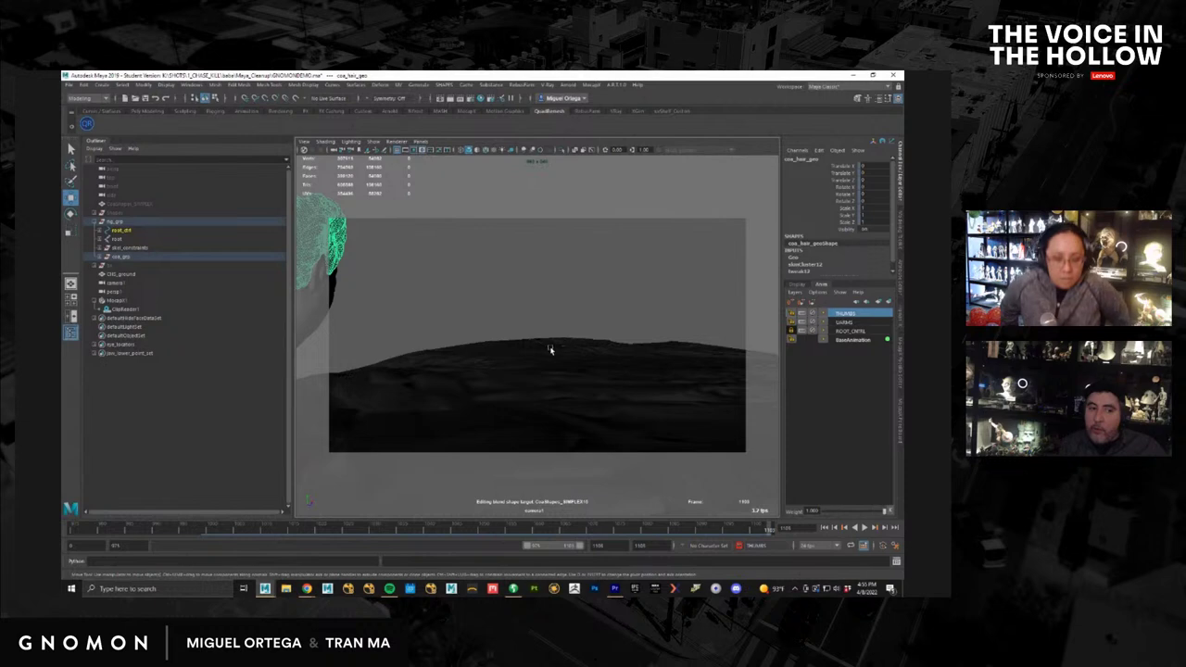
left_click_drag(460, 371, 524, 384, "alt")
right_click_drag(519, 382, 342, 323, "alt")
right_click_drag(490, 355, 383, 303, "alt")
left_click_drag(472, 302, 548, 339, "alt")
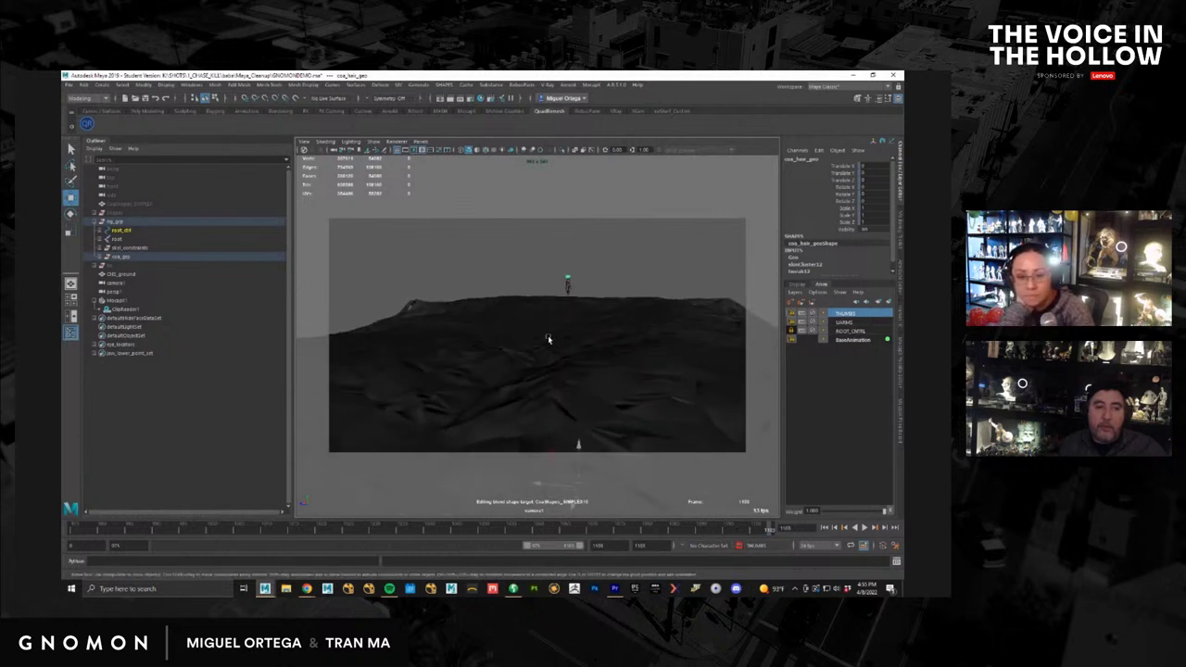
Step: Select the character's body and examine it close from behind and from a low distant angle on the hill, ending with nothing selected
left_click(580, 287)
left_click(570, 287)
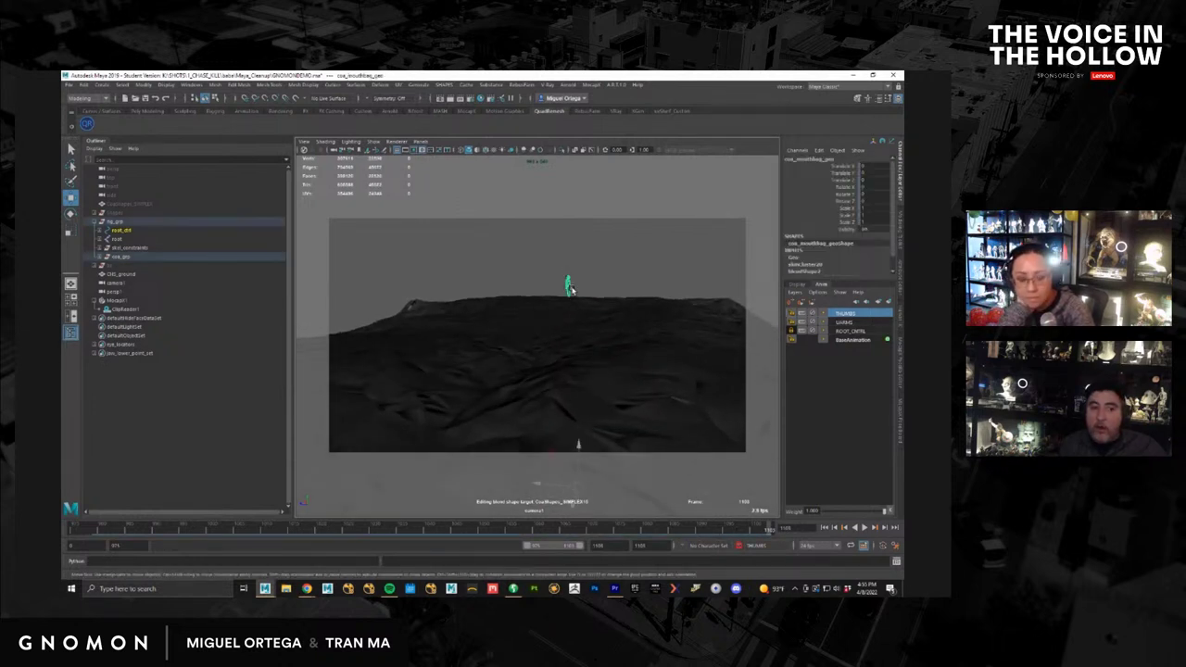
left_click_drag(572, 318, 498, 289, "alt")
right_click_drag(498, 288, 619, 318, "alt")
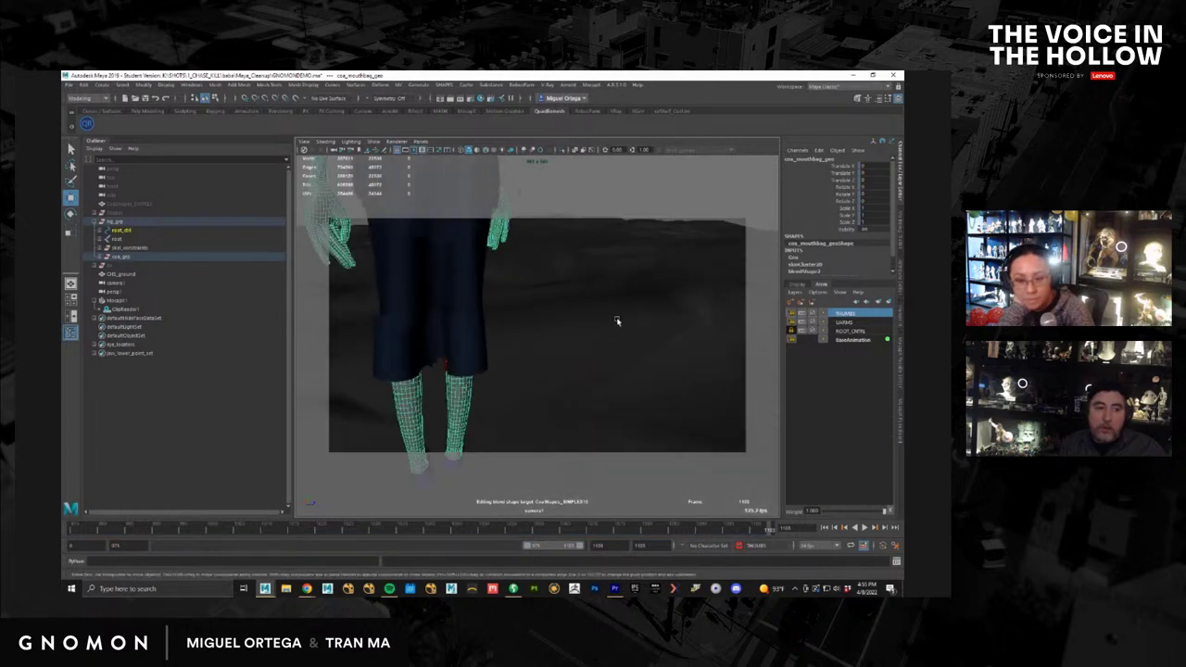
middle_click_drag(619, 318, 617, 370, "alt")
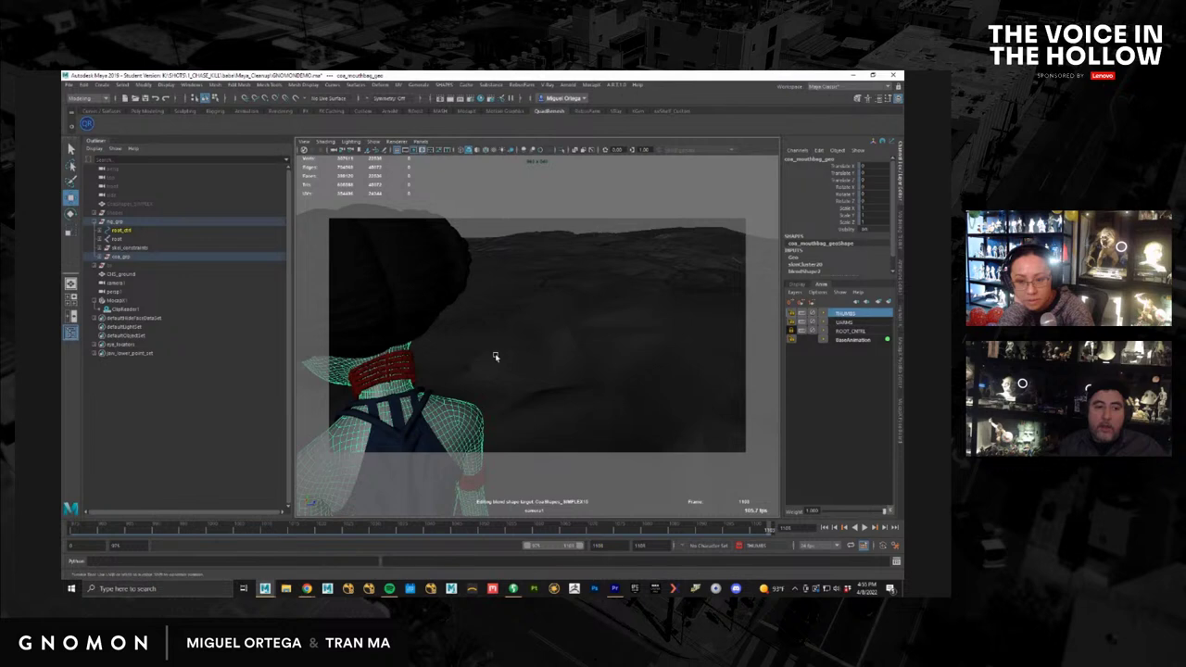
mouse_move(494, 356)
left_mouse_down("alt")
mouse_move(532, 356)
mouse_move(496, 357)
left_mouse_up("alt")
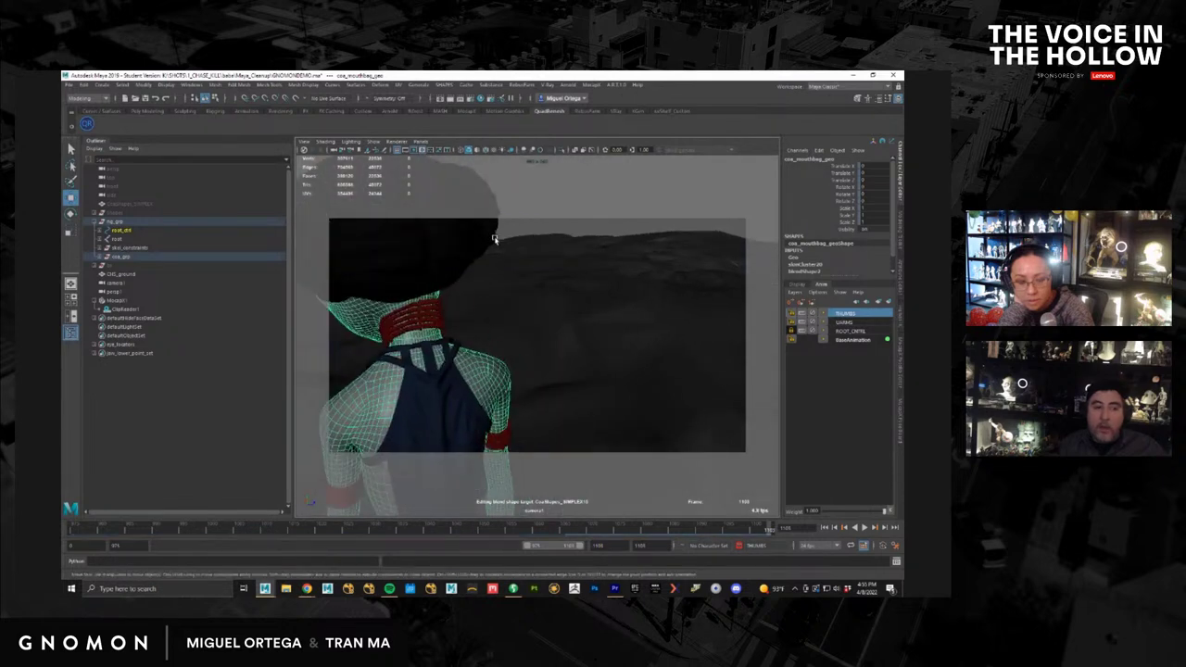
left_click_drag(496, 246, 516, 312, "alt")
right_click_drag(516, 313, 595, 328, "alt")
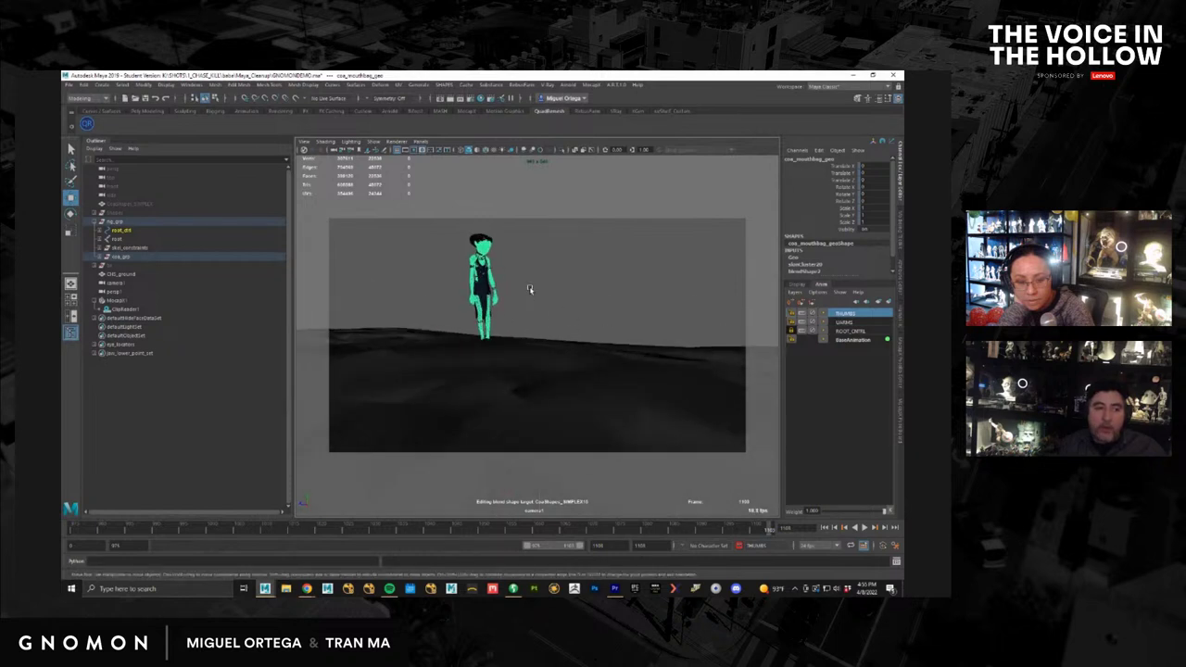
left_click(523, 312)
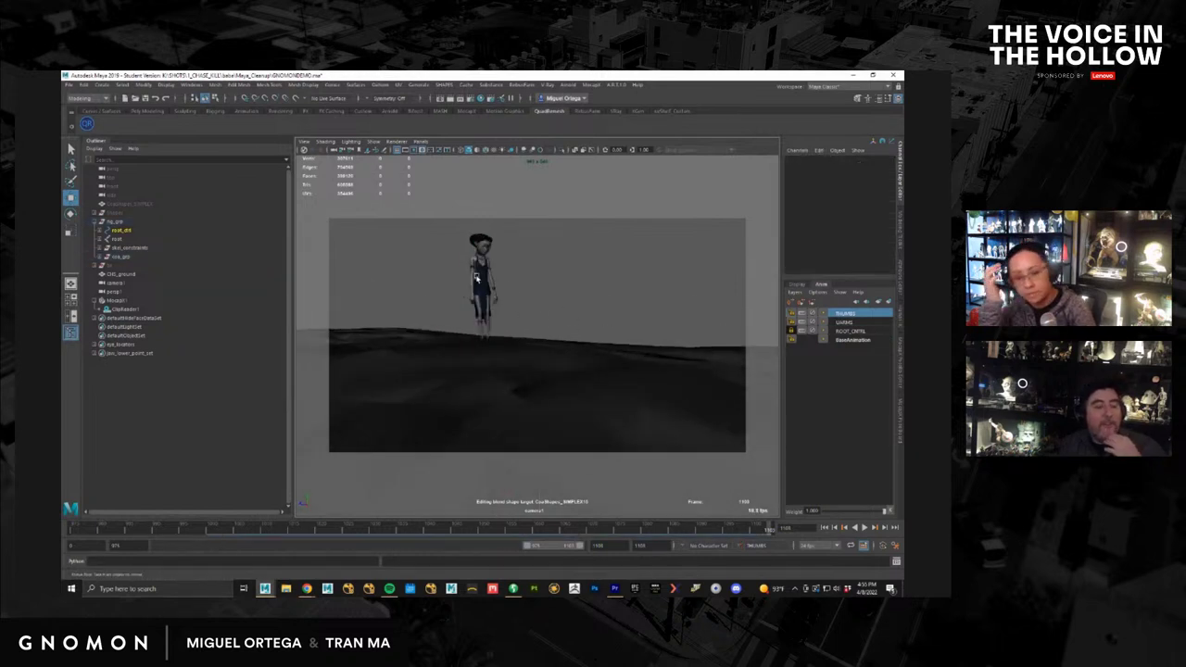
Step: Set the current time to frame 1054 and compose a distant wide shot of the character on the hill
left_click_drag(448, 531, 503, 525)
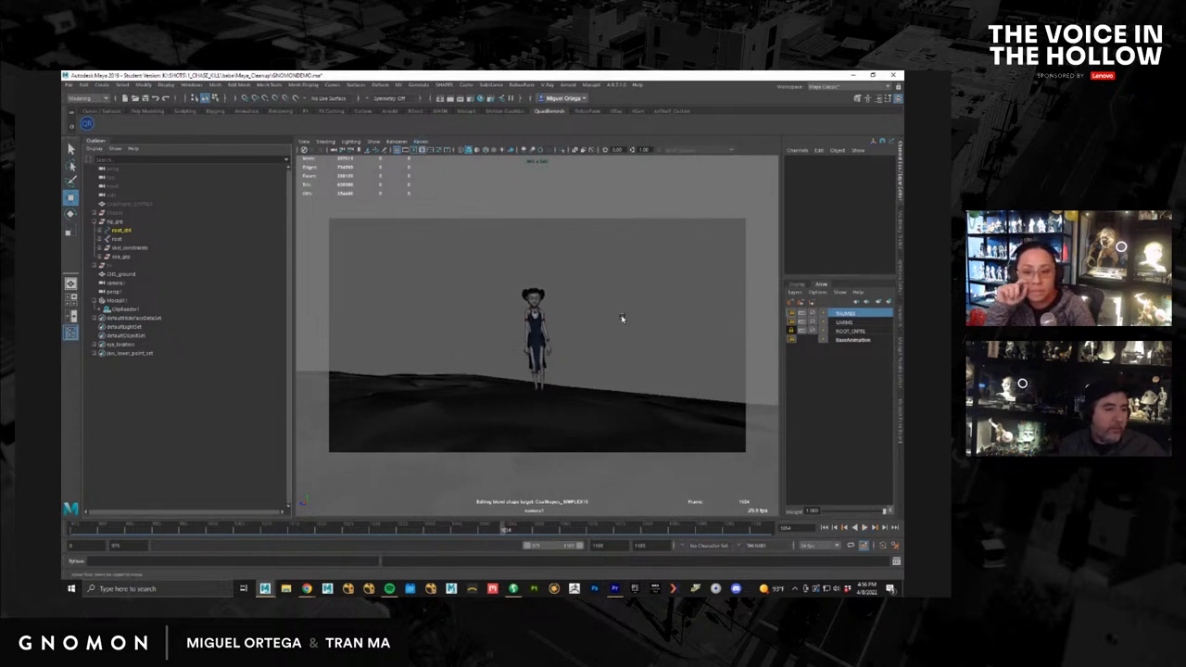
right_click_drag(621, 321, 562, 328, "alt")
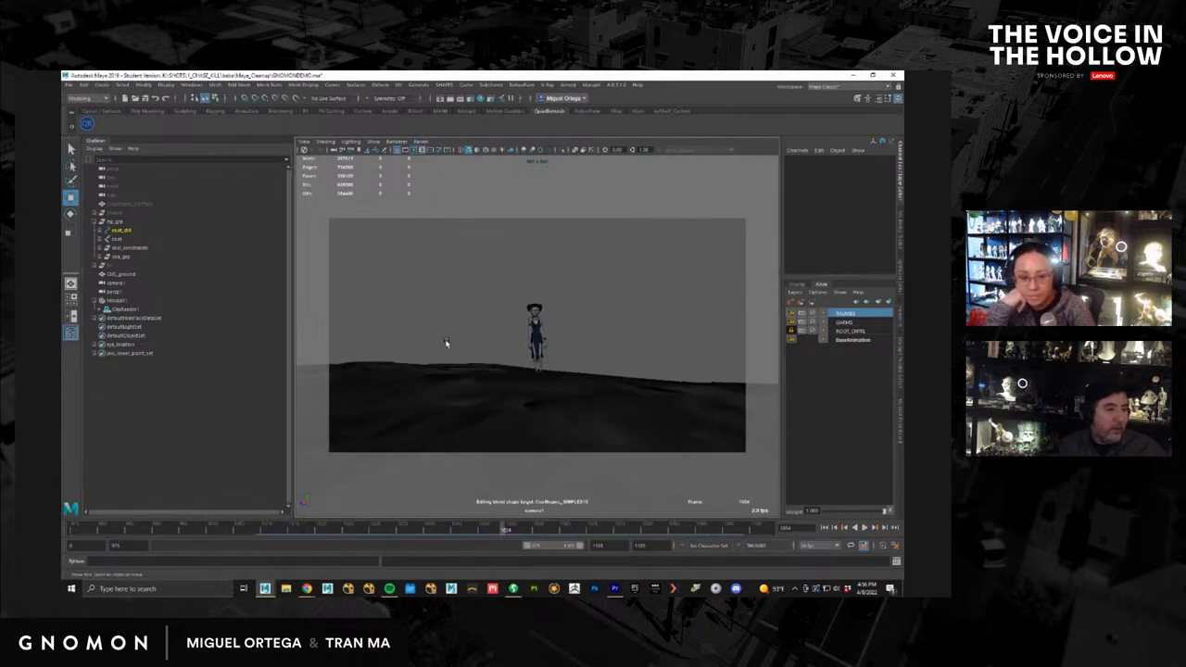
scroll(512, 338, "down", 8)
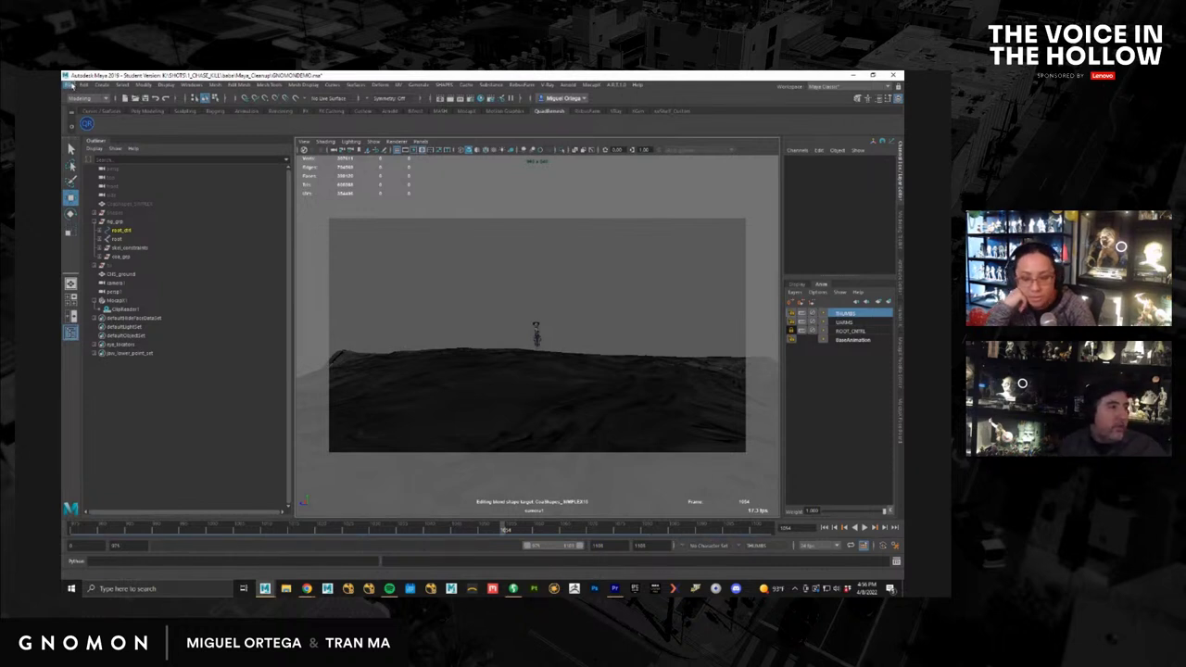
left_click(68, 85)
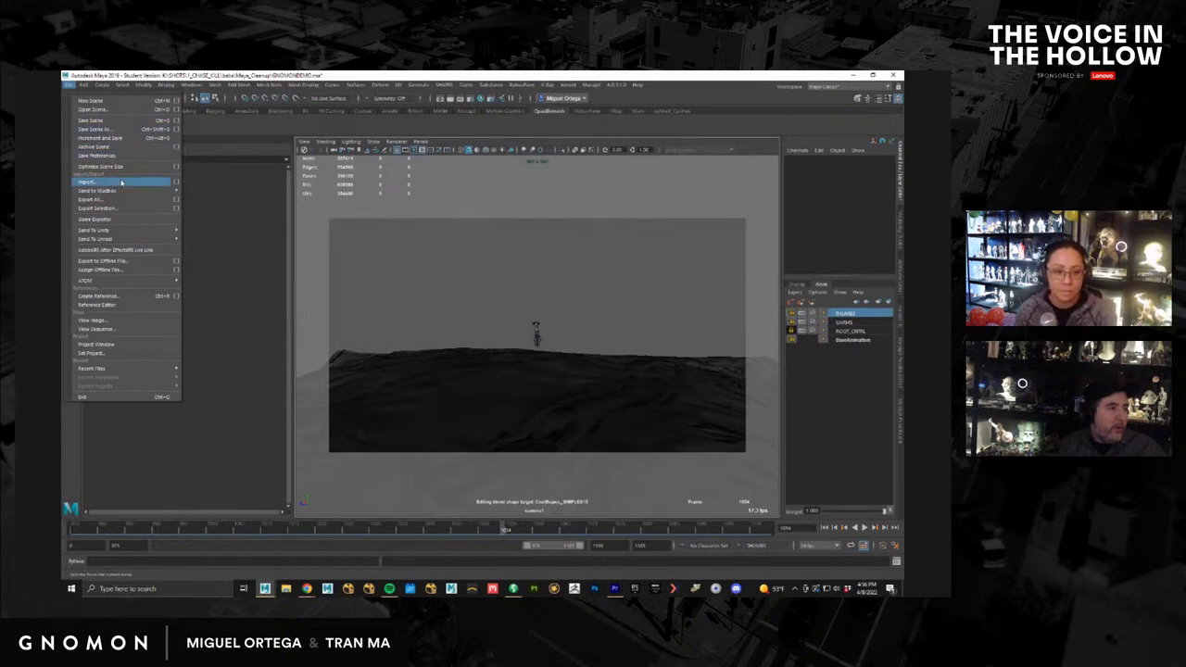
left_click(102, 182)
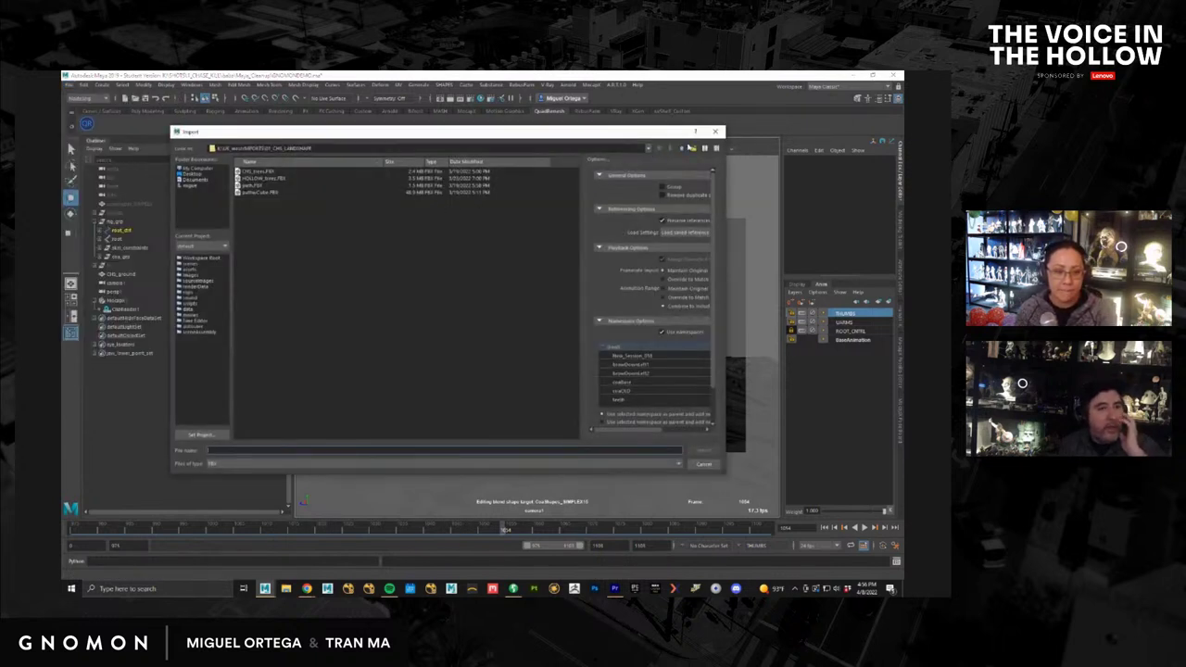
left_click(684, 149)
left_click(683, 149)
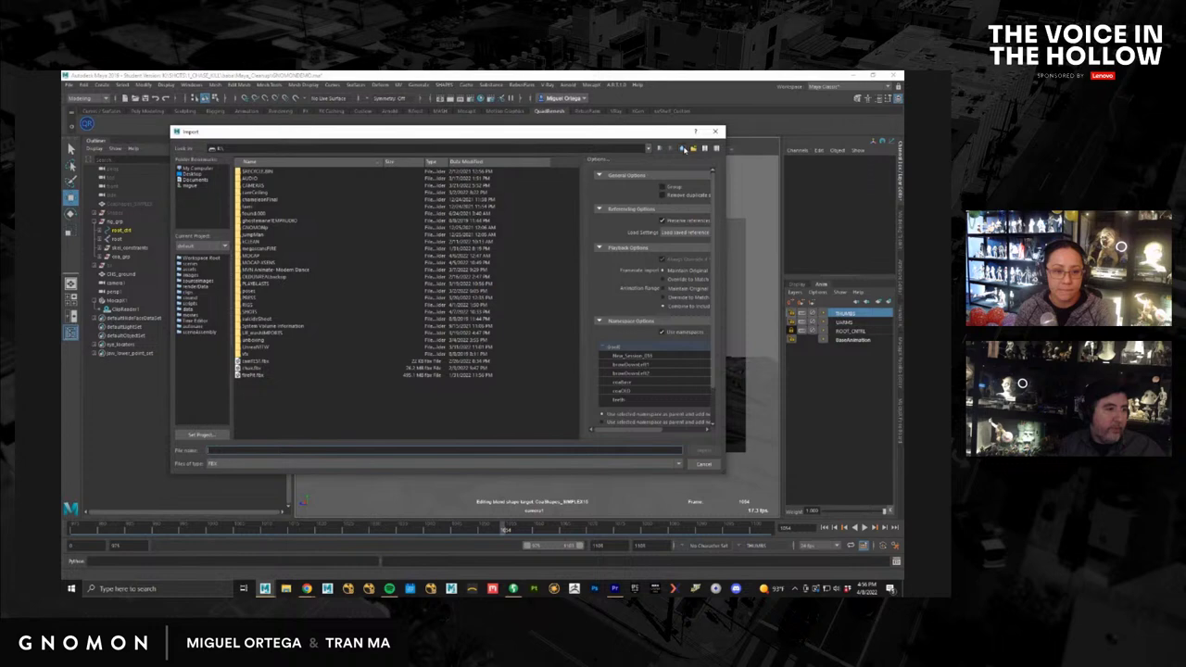
left_click(716, 132)
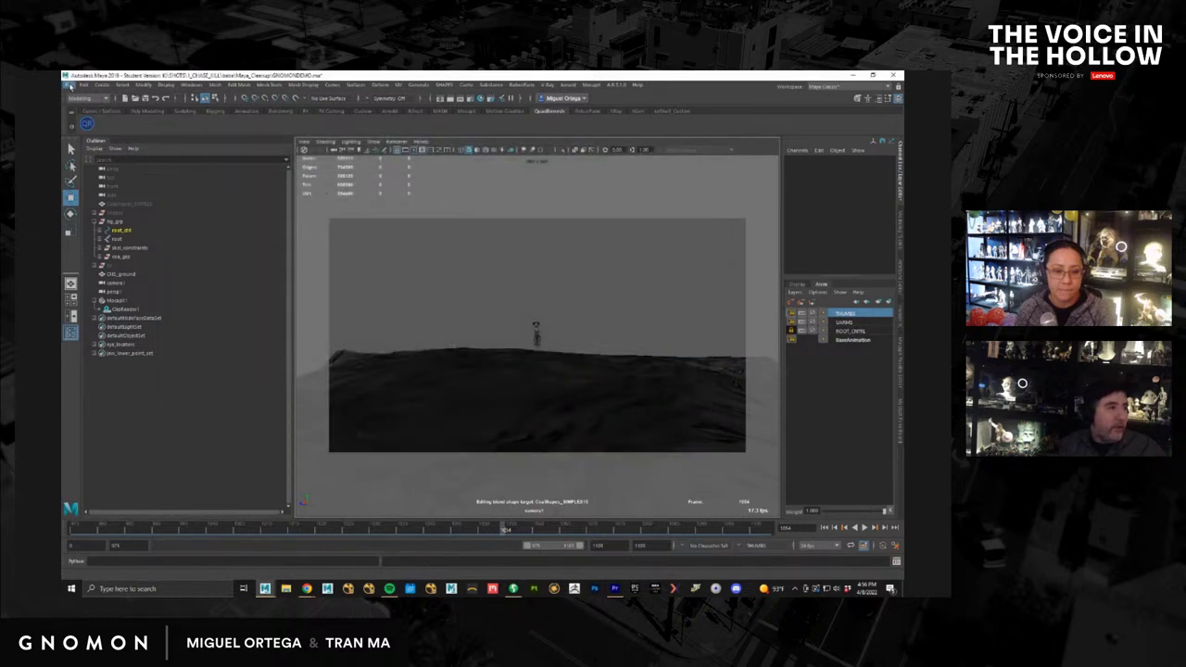
Step: Save the GNOMONDEMO scene, accepting the student version notice, and start a new empty scene
left_click(69, 85)
left_click(83, 119)
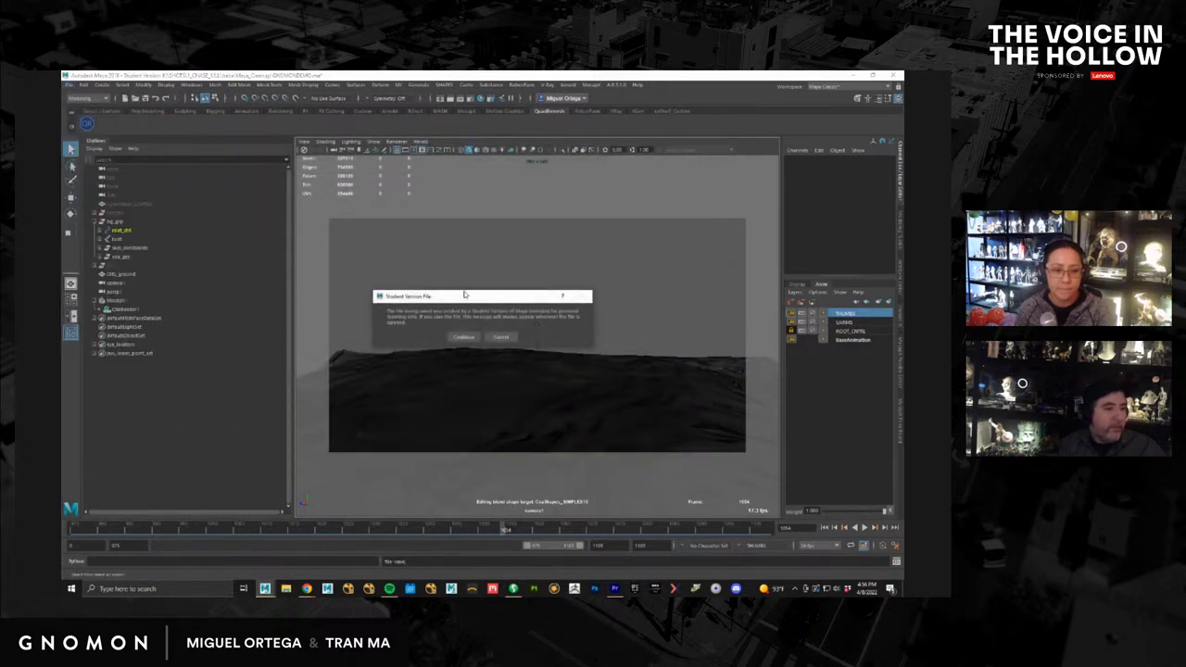
left_click(466, 337)
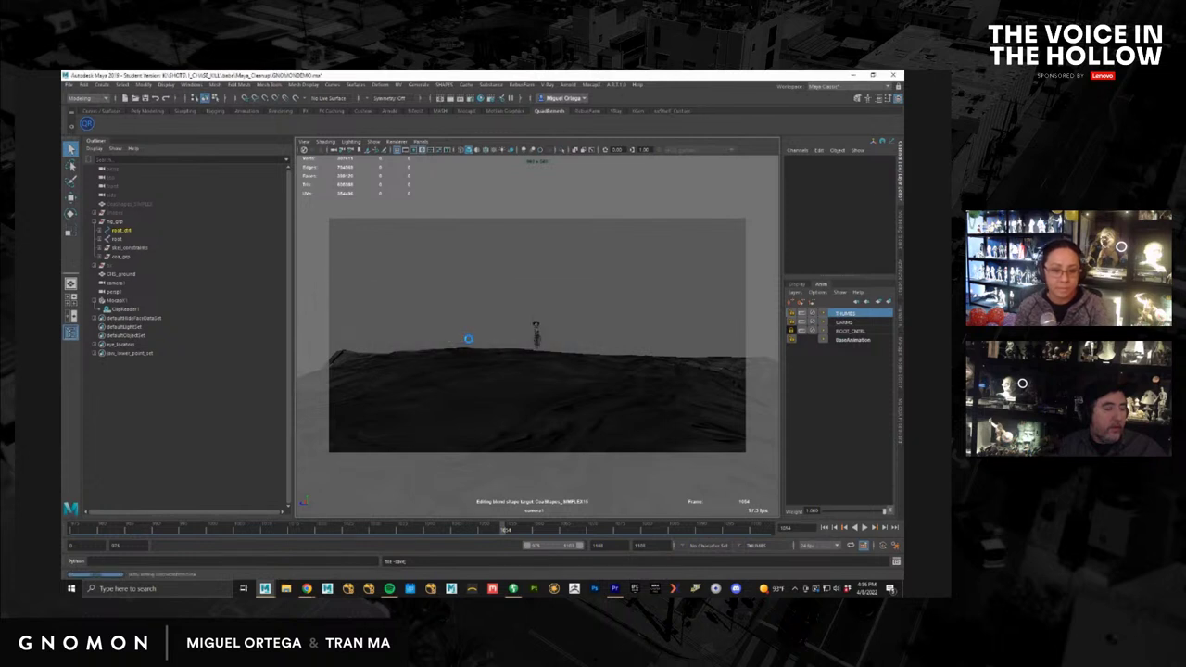
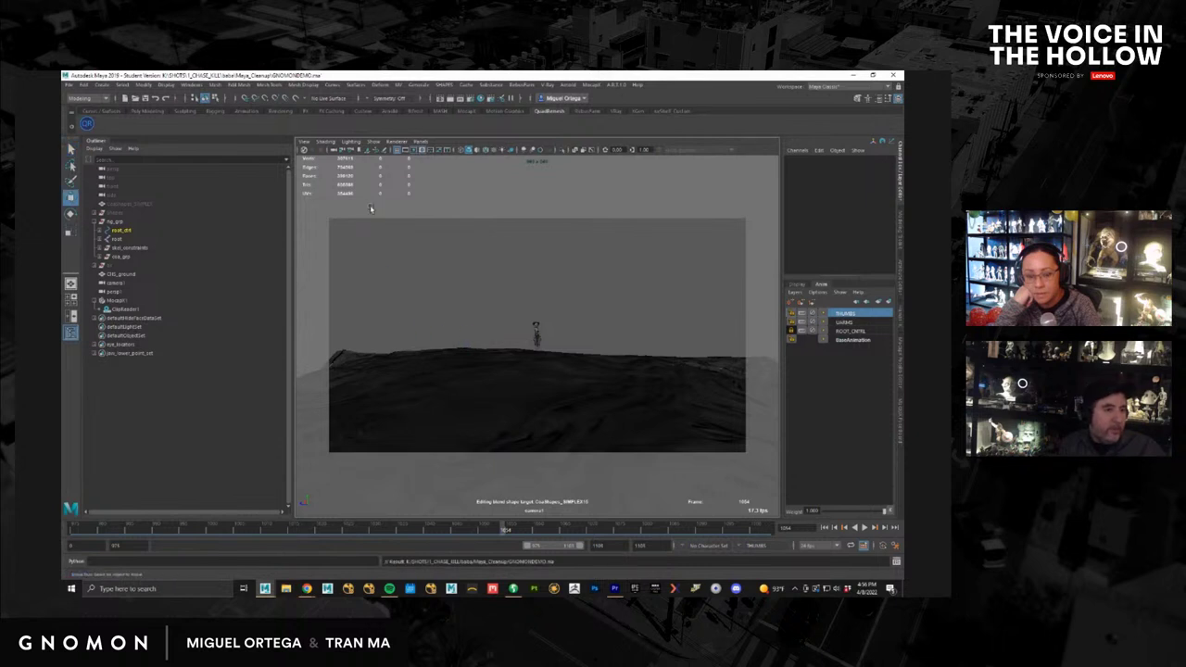
left_click(70, 87)
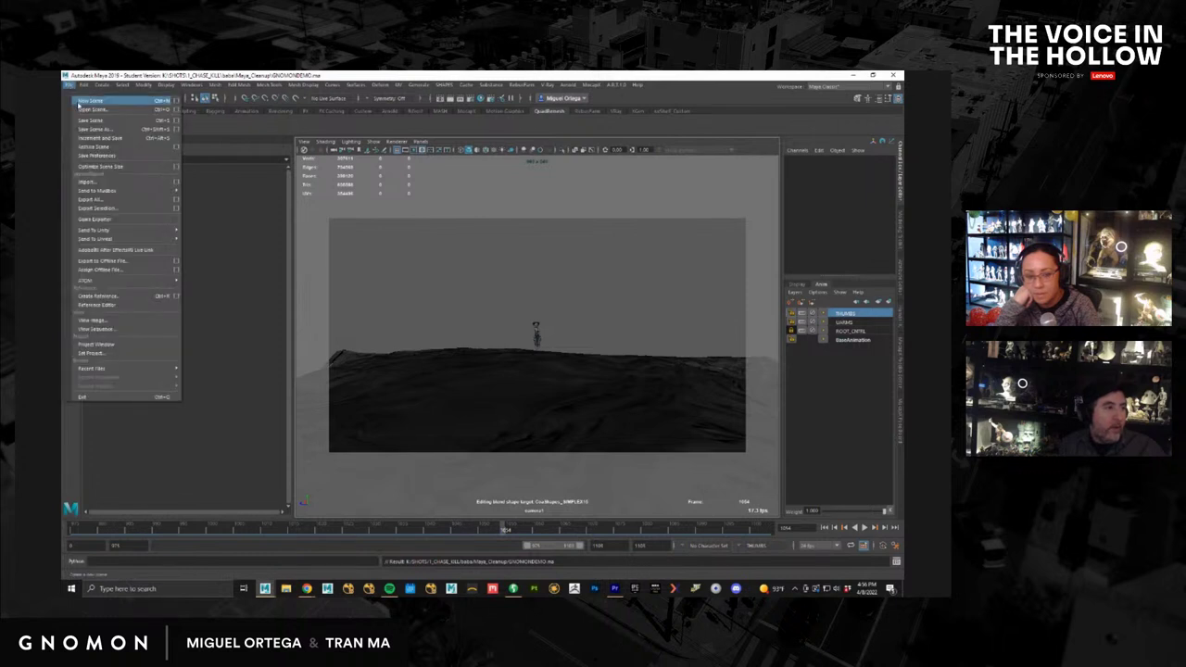
left_click(76, 101)
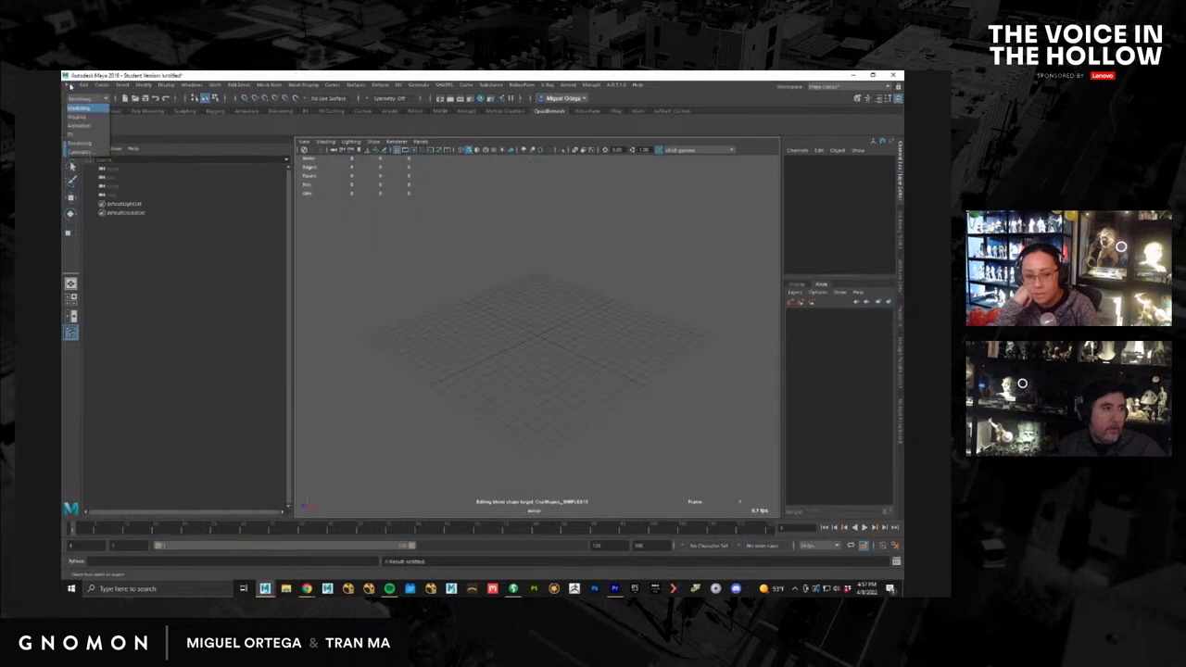
Step: Import the ground terrain from path.FBX into the empty scene and view it from a raised angle
left_click(69, 84)
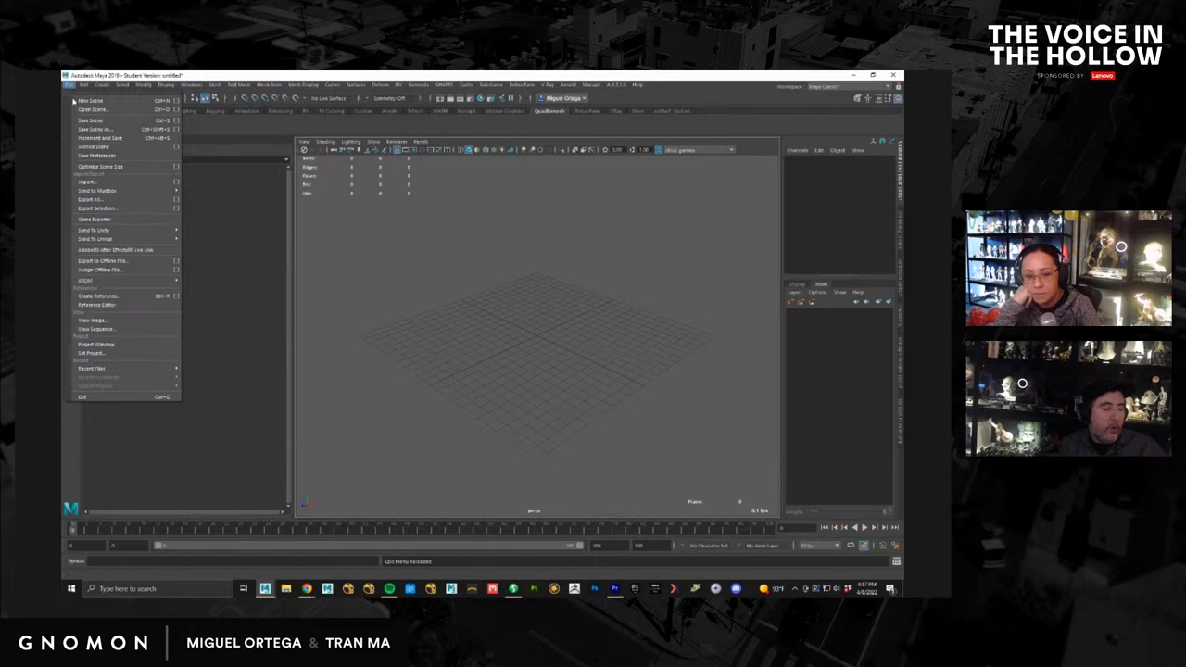
left_click(162, 182)
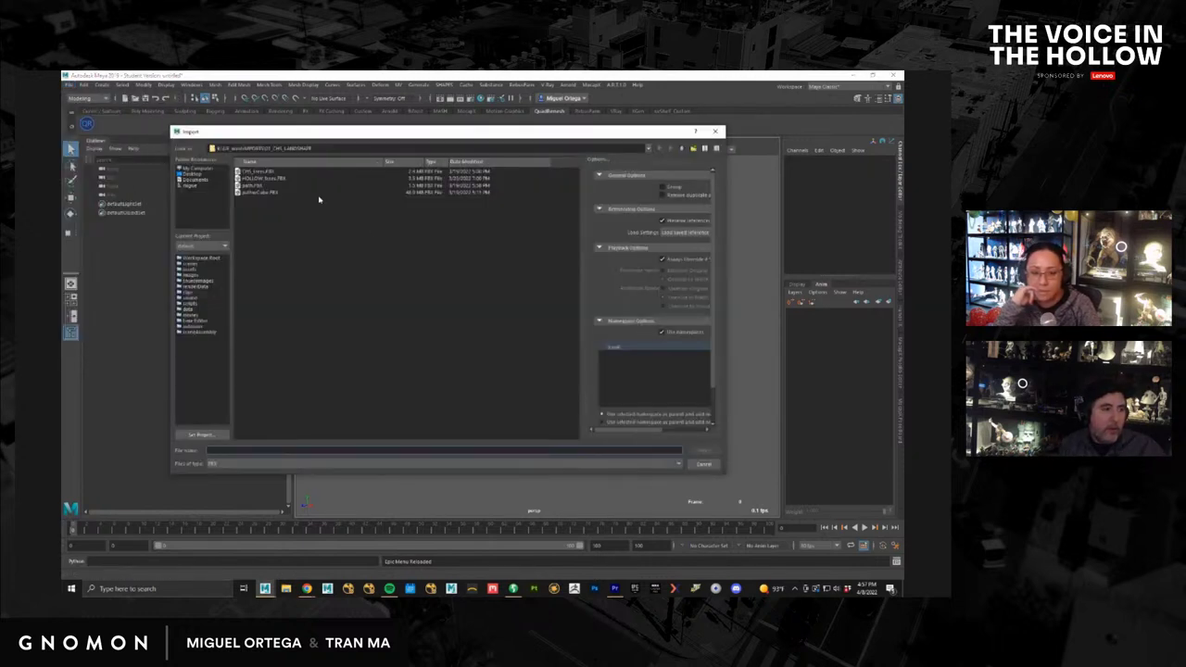
double_click(253, 187)
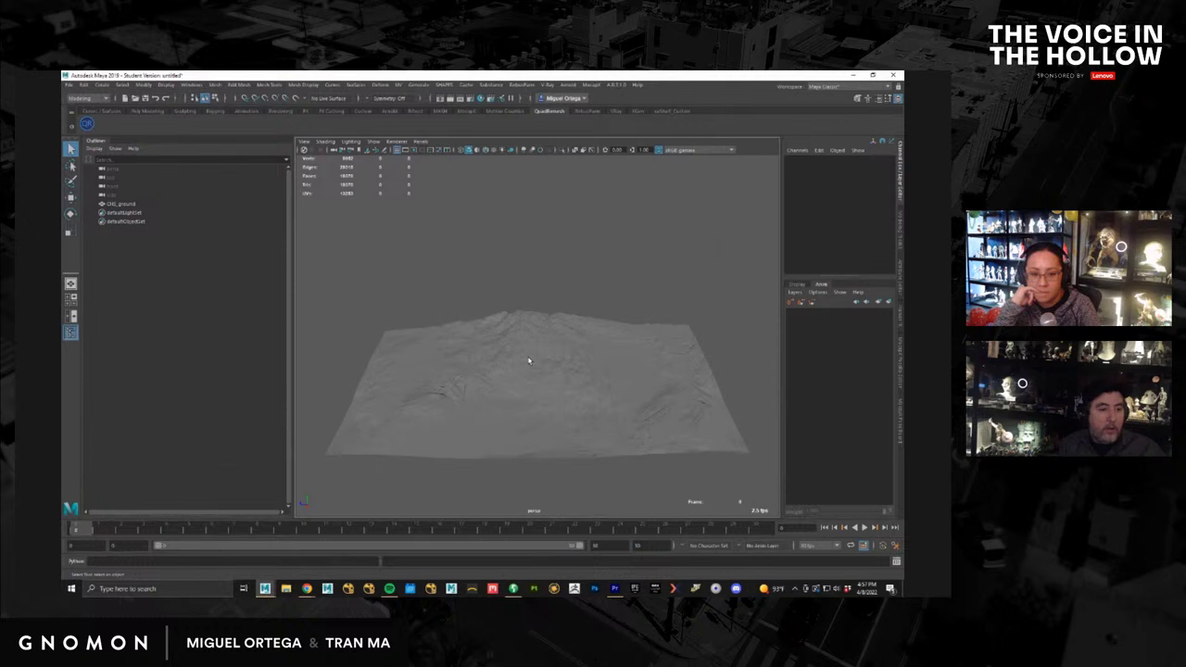
left_click_drag(527, 360, 576, 374, "alt")
Step: Reference father_rig_24.mb from the RIGS FATHER folder into the scene and close the Reference Editor
left_click(69, 85)
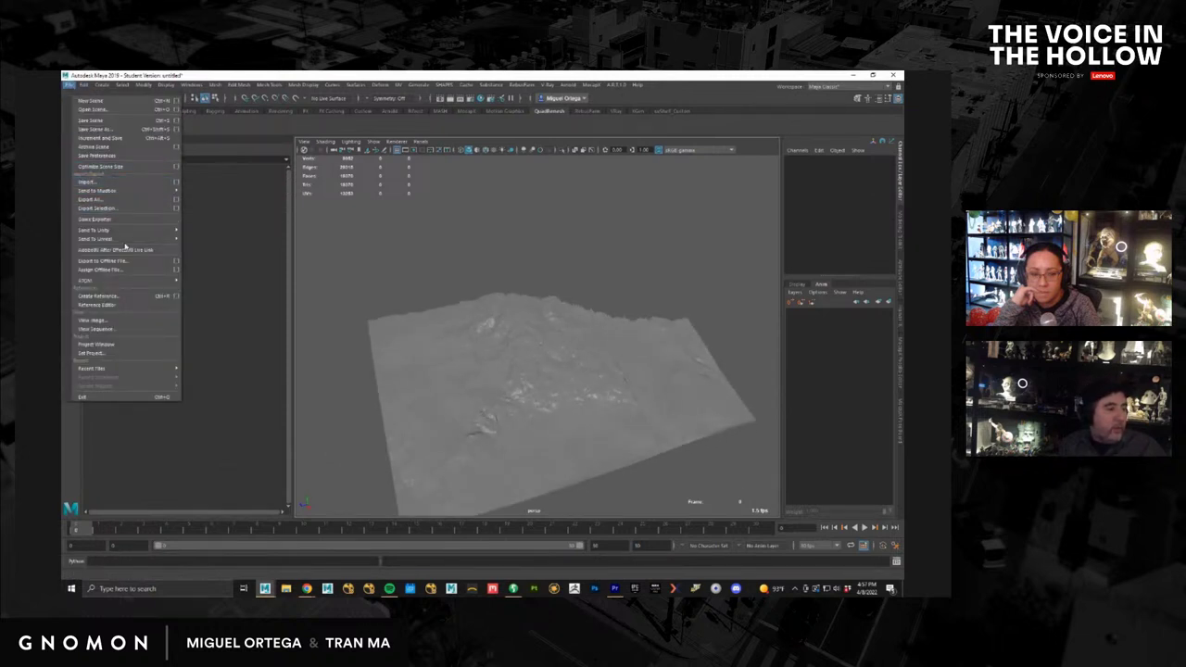
left_click(153, 305)
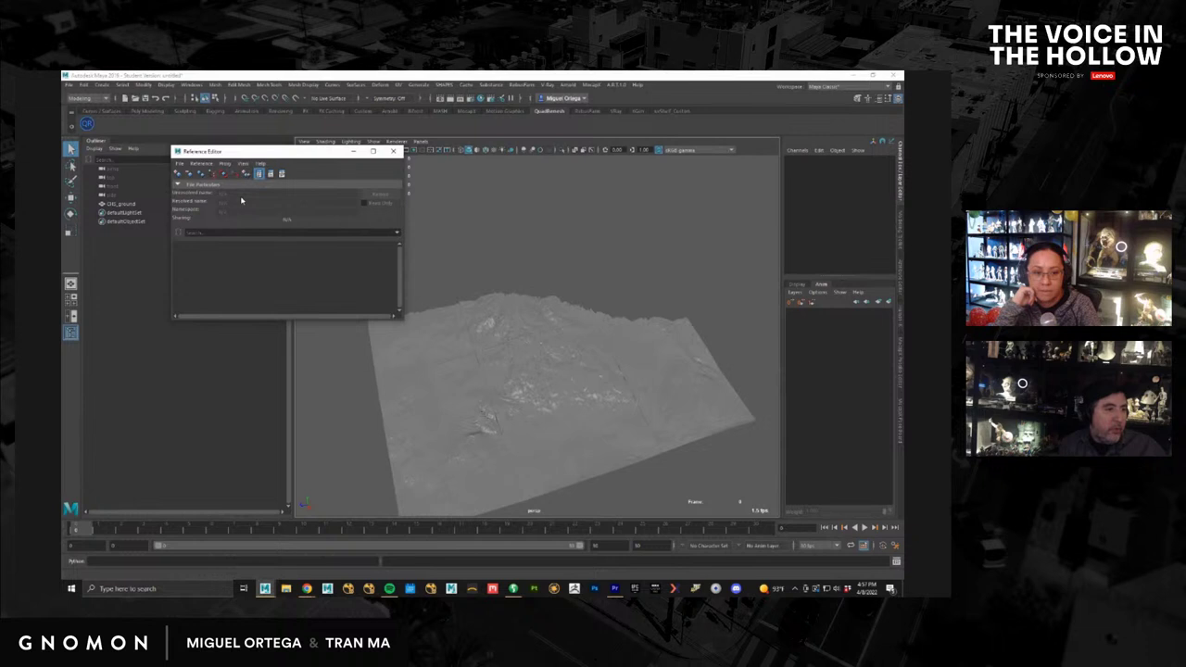
left_click(199, 185)
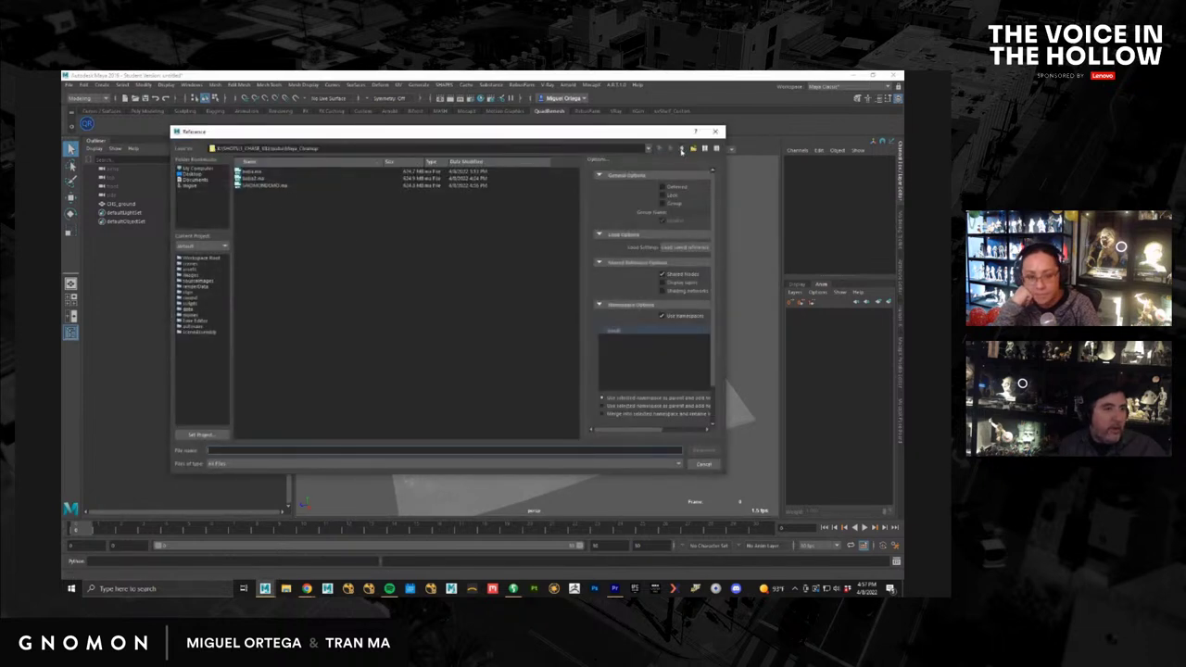
left_click(682, 150)
left_click(682, 150)
left_click(682, 150)
left_click(682, 150)
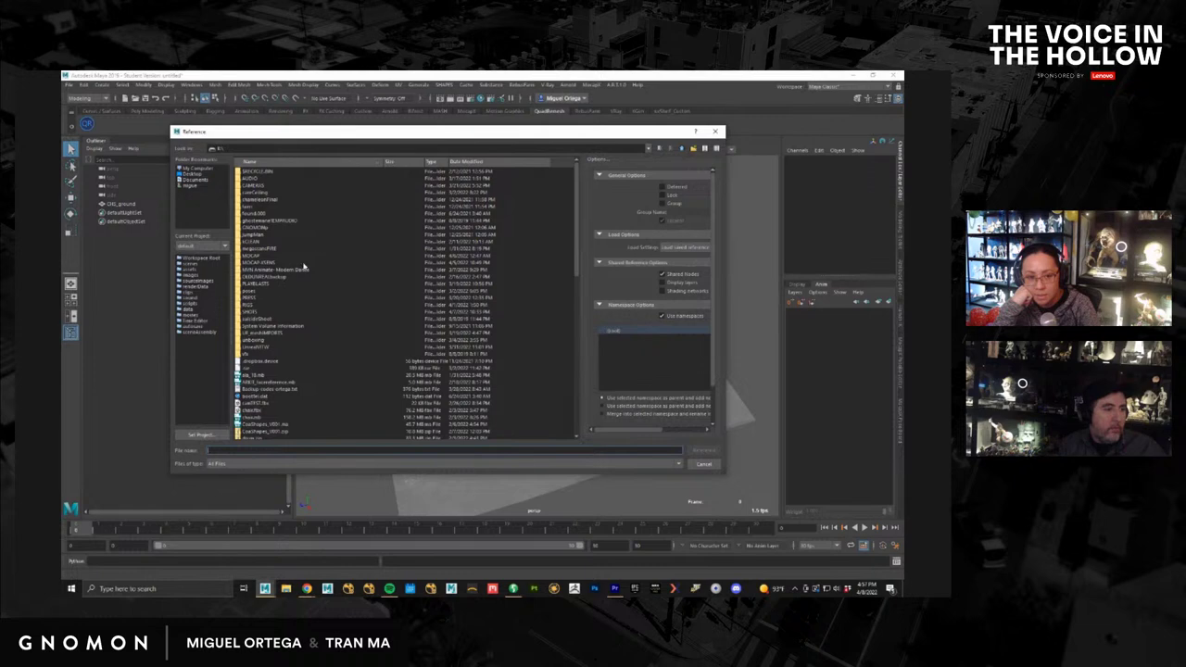
double_click(250, 309)
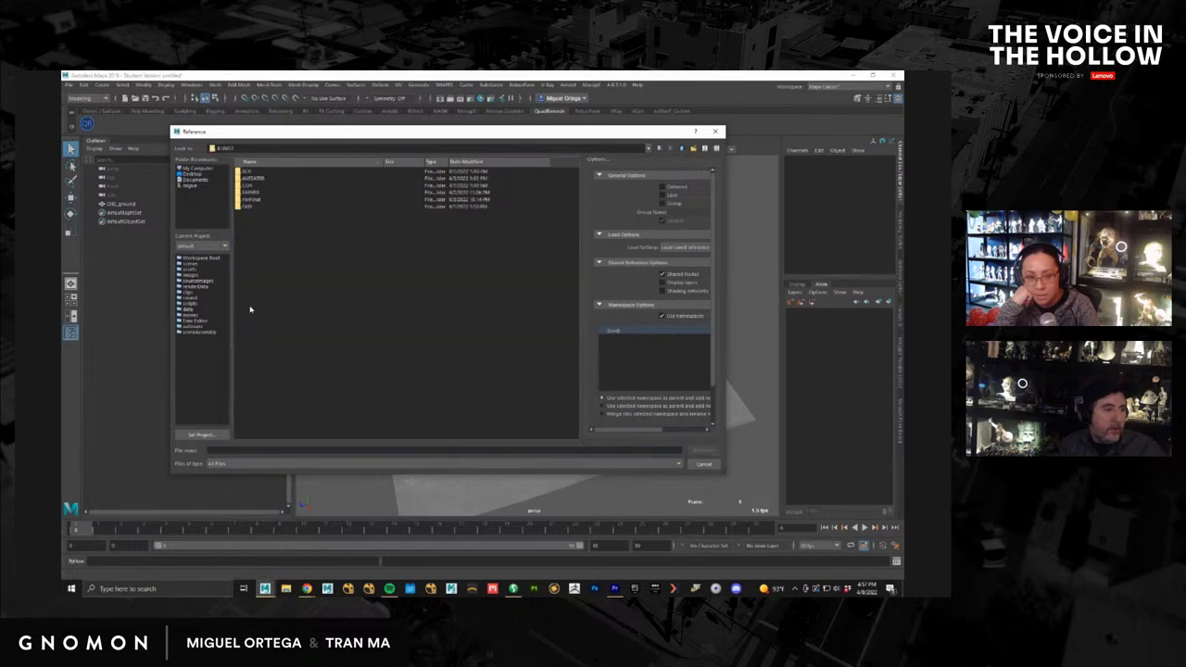
double_click(250, 193)
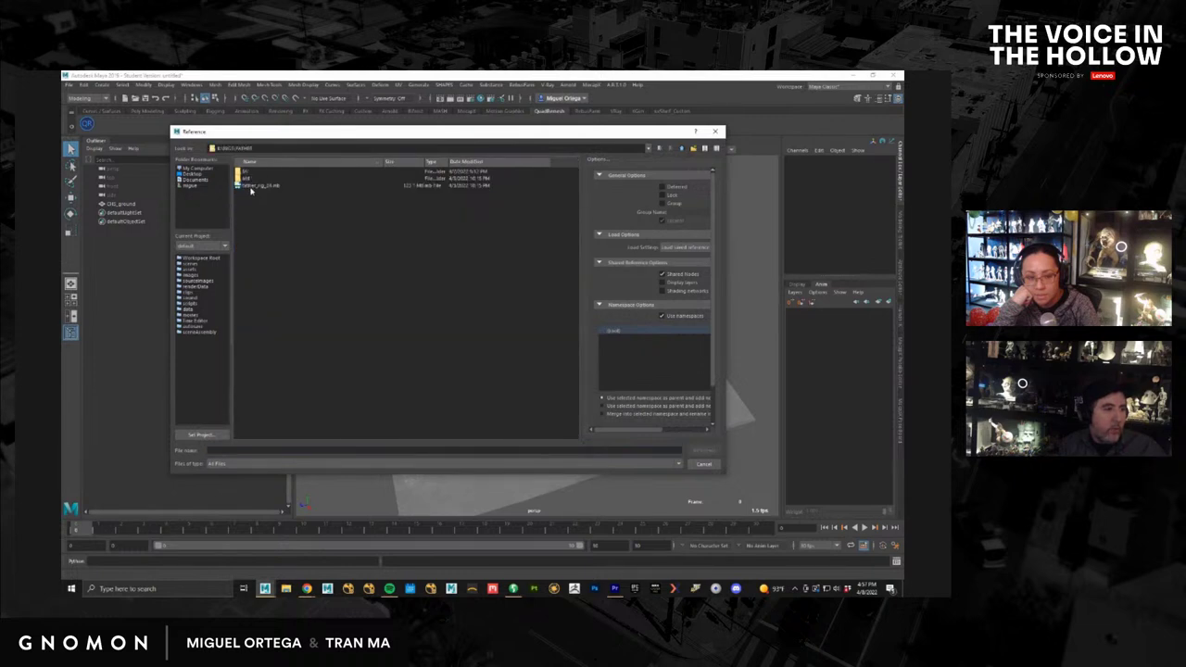
double_click(251, 186)
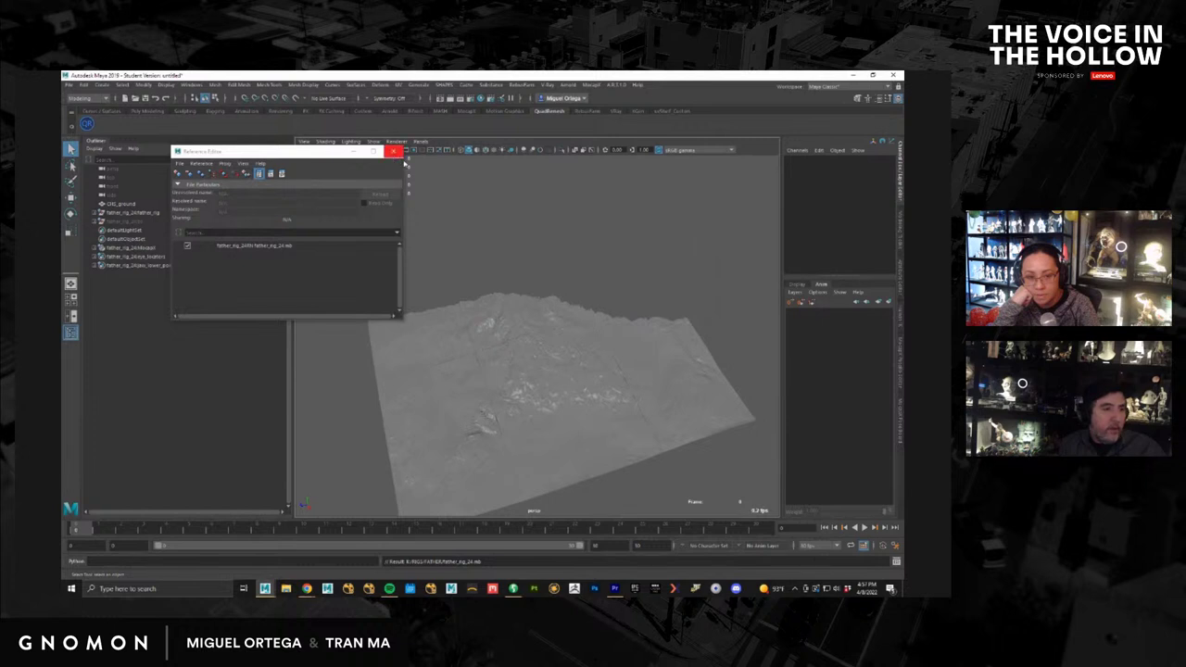
left_click(395, 154)
Step: Locate the referenced father rig away from the terrain, select its root control and frame the whole character from the front
middle_click_drag(505, 299, 534, 365, "alt")
right_click_drag(585, 371, 631, 383, "alt")
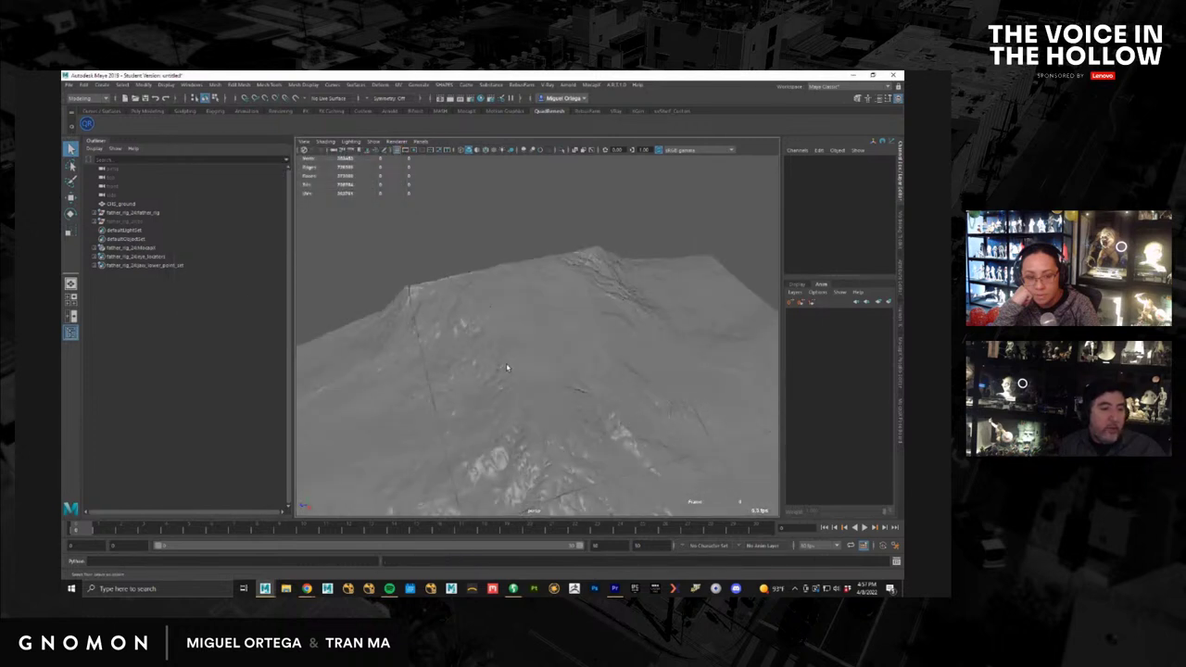
left_click_drag(552, 359, 629, 347, "alt")
right_click_drag(502, 370, 484, 394, "alt")
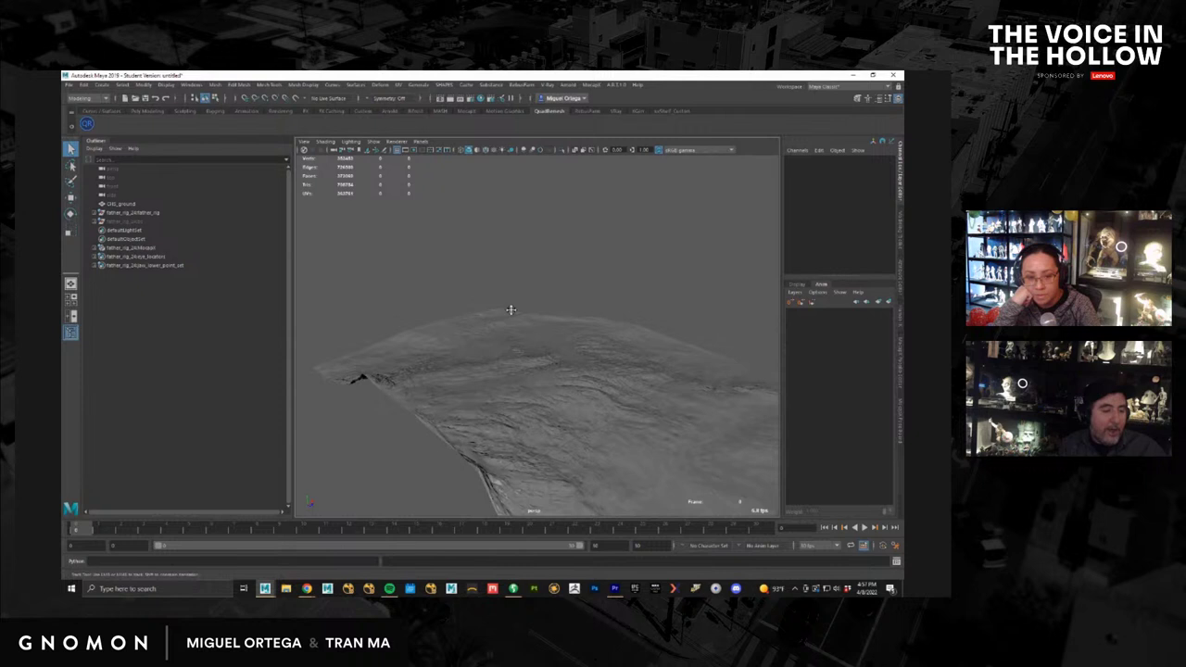
left_click_drag(511, 308, 543, 285, "alt")
middle_click_drag(455, 396, 543, 292, "alt")
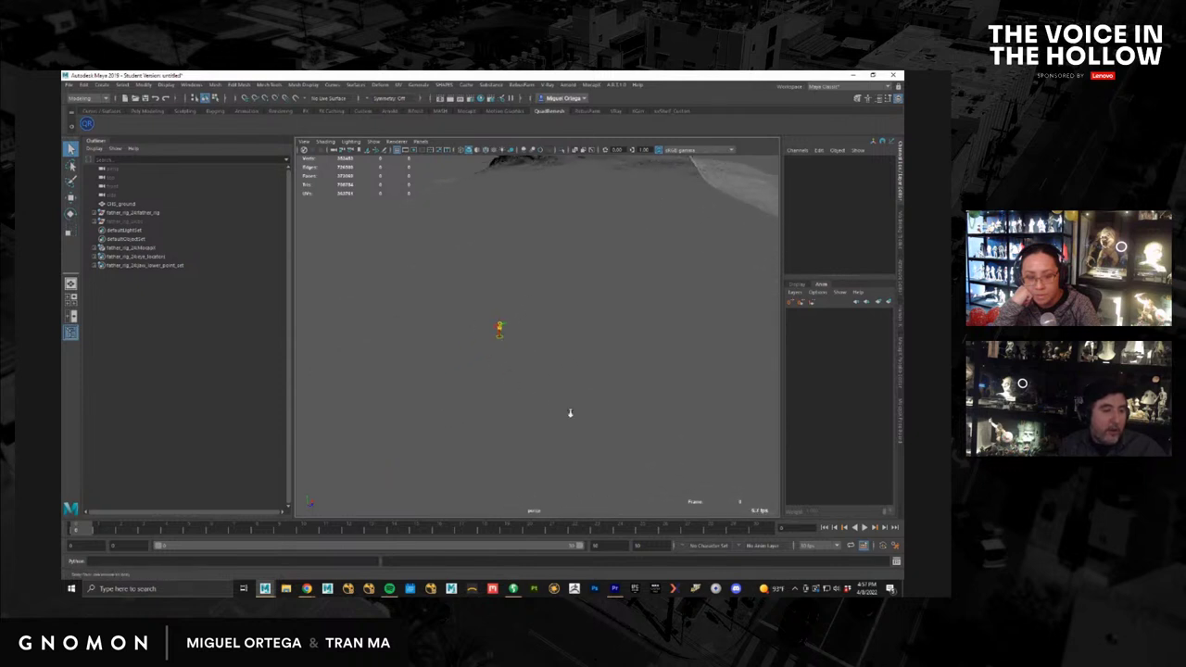
right_click_drag(569, 411, 669, 447, "alt")
left_click(331, 351)
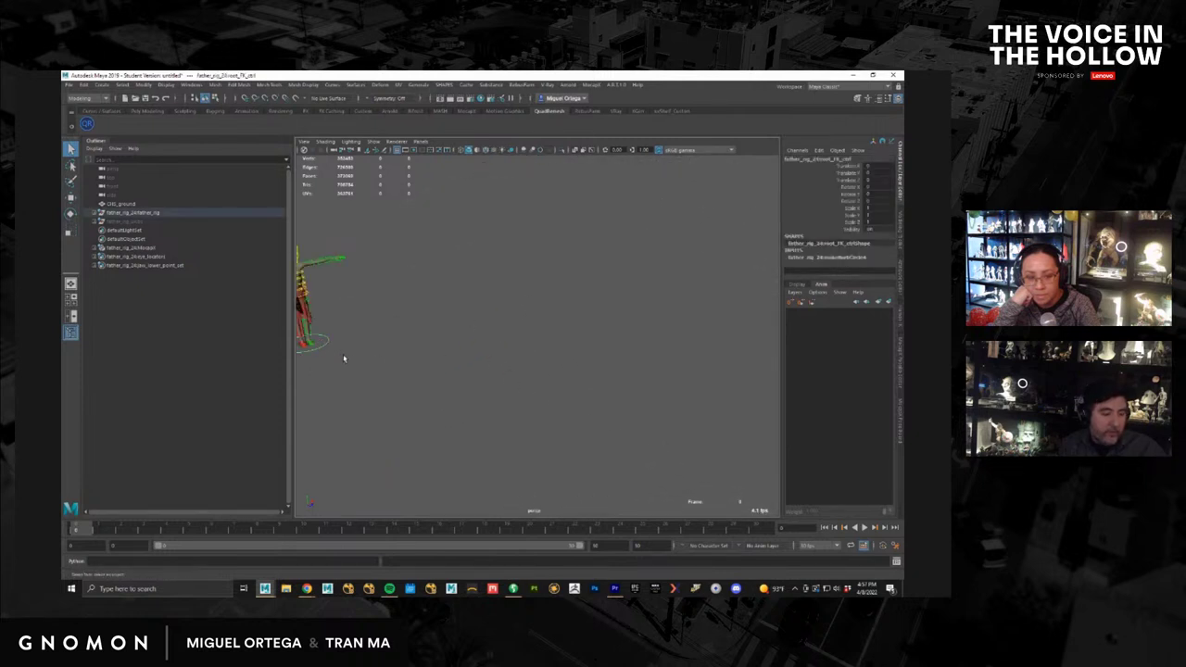
key("f")
left_click_drag(463, 372, 493, 334, "alt")
middle_click_drag(554, 204, 478, 351, "alt")
scroll(477, 350, "down", 5)
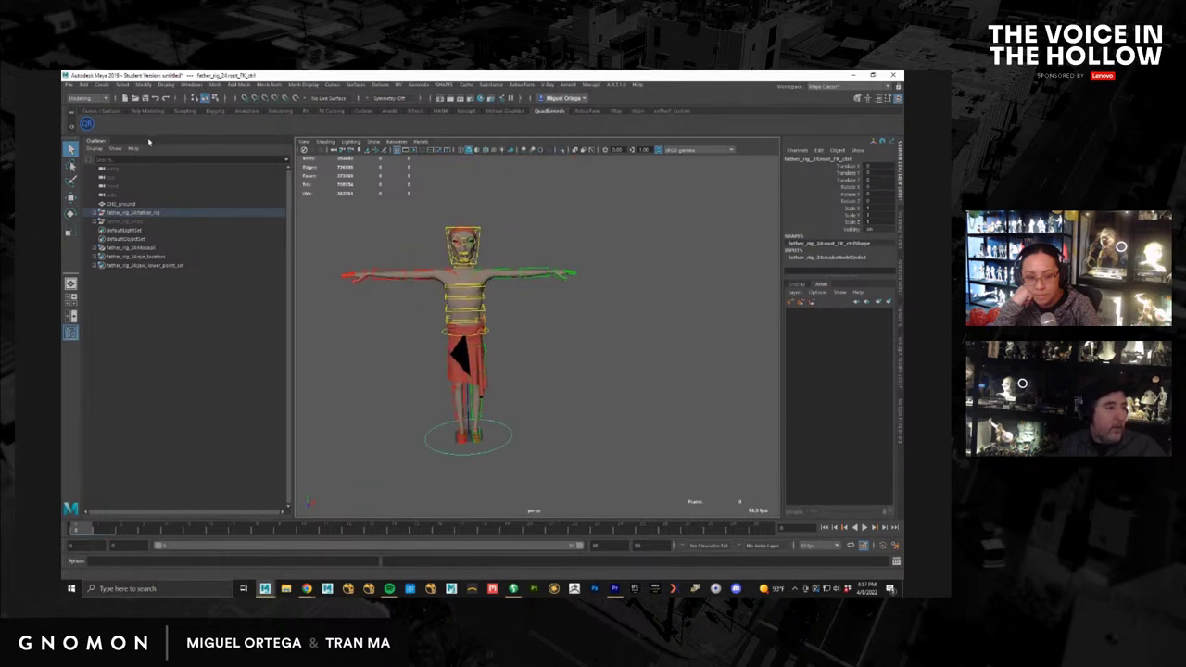
Step: Begin another file reference and browse to the Father folder of Session2 in the MOCAP directory
left_click(70, 85)
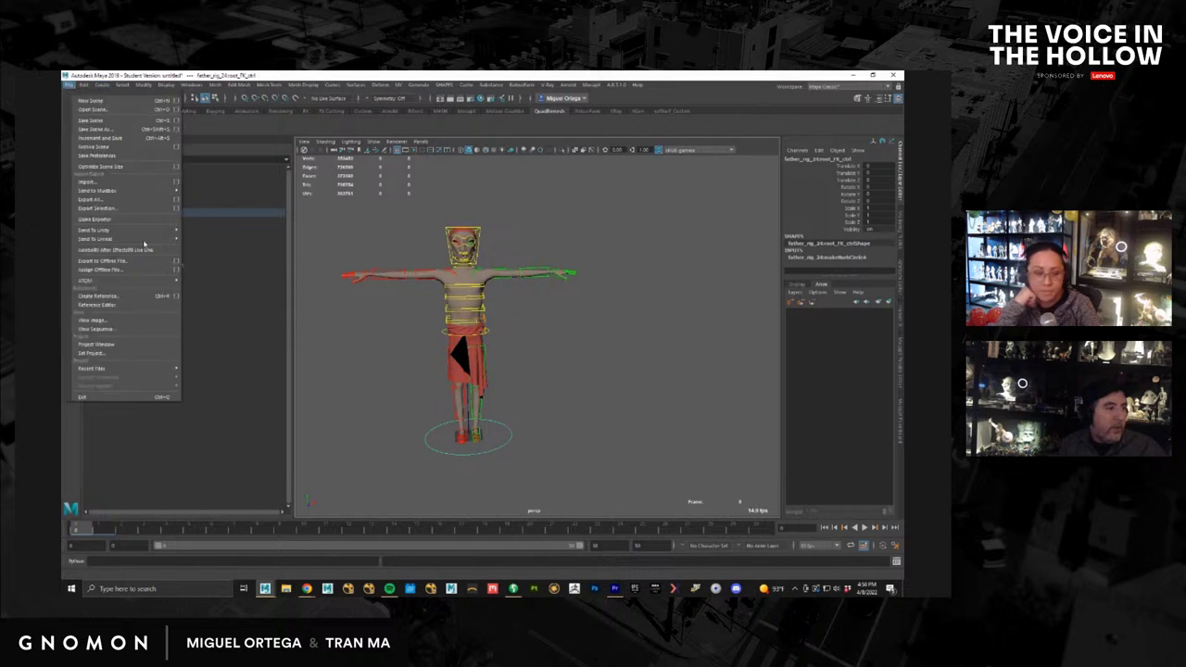
left_click(129, 308)
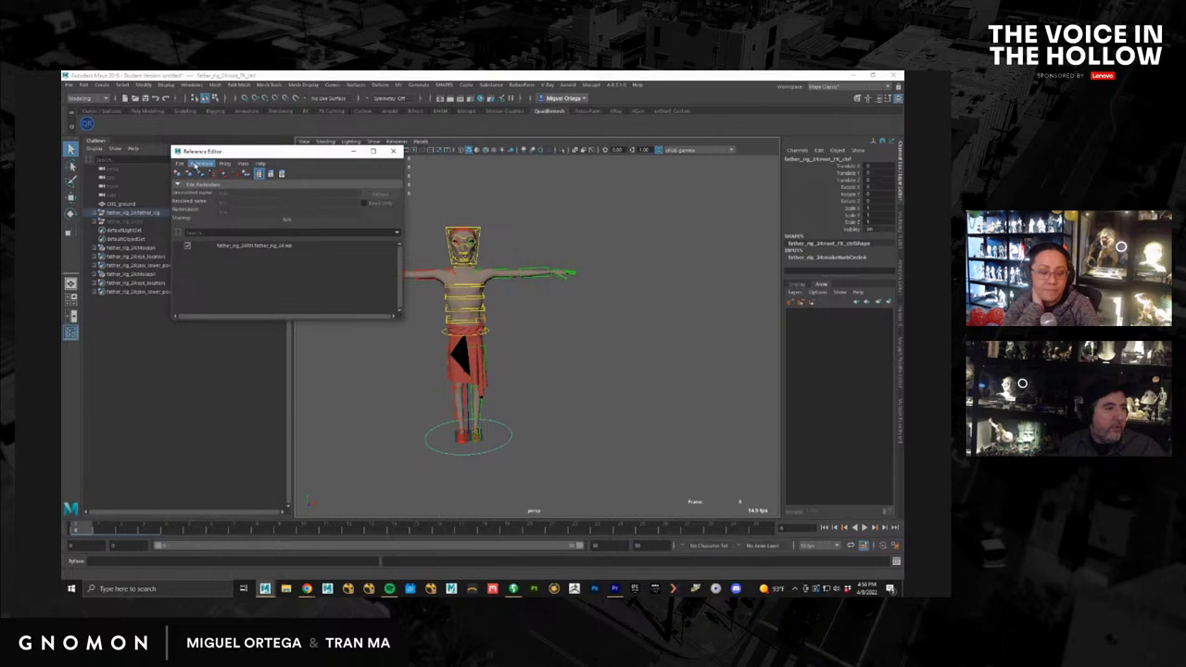
left_click(196, 165)
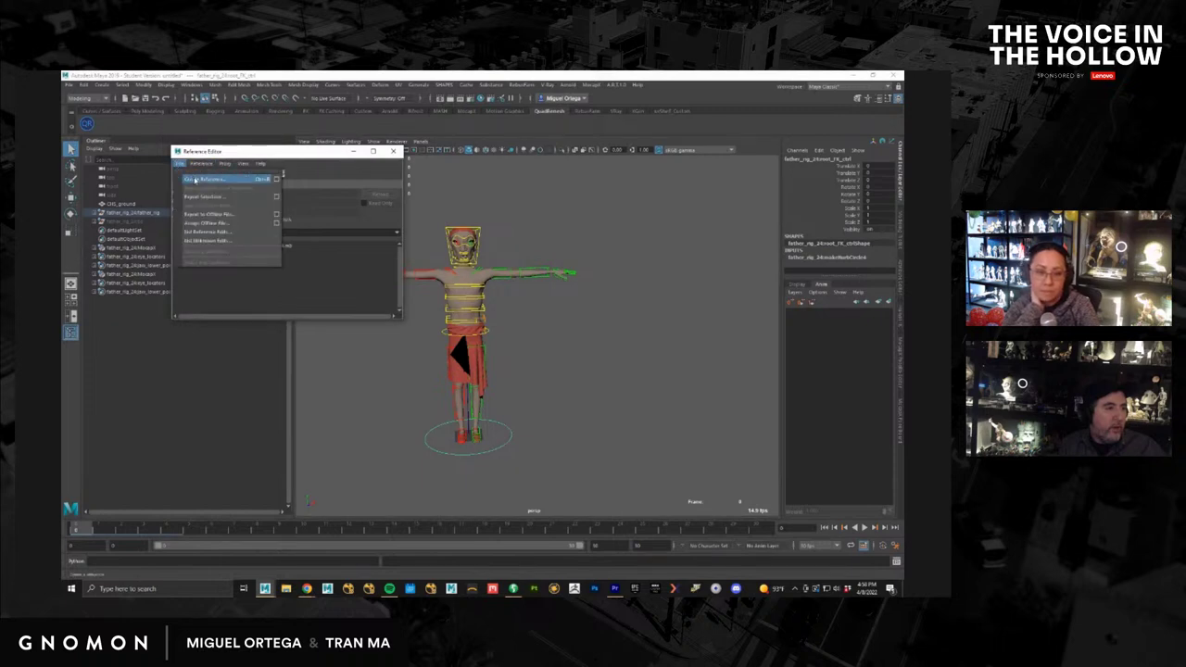
left_click(196, 178)
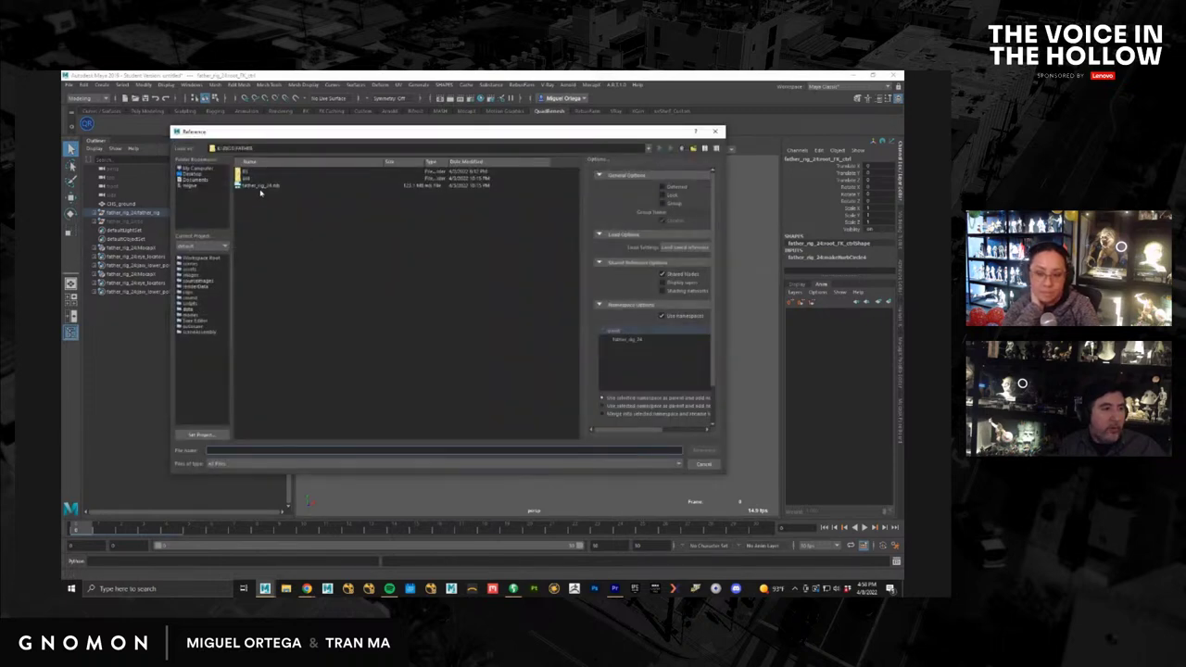
left_click(681, 150)
left_click(681, 150)
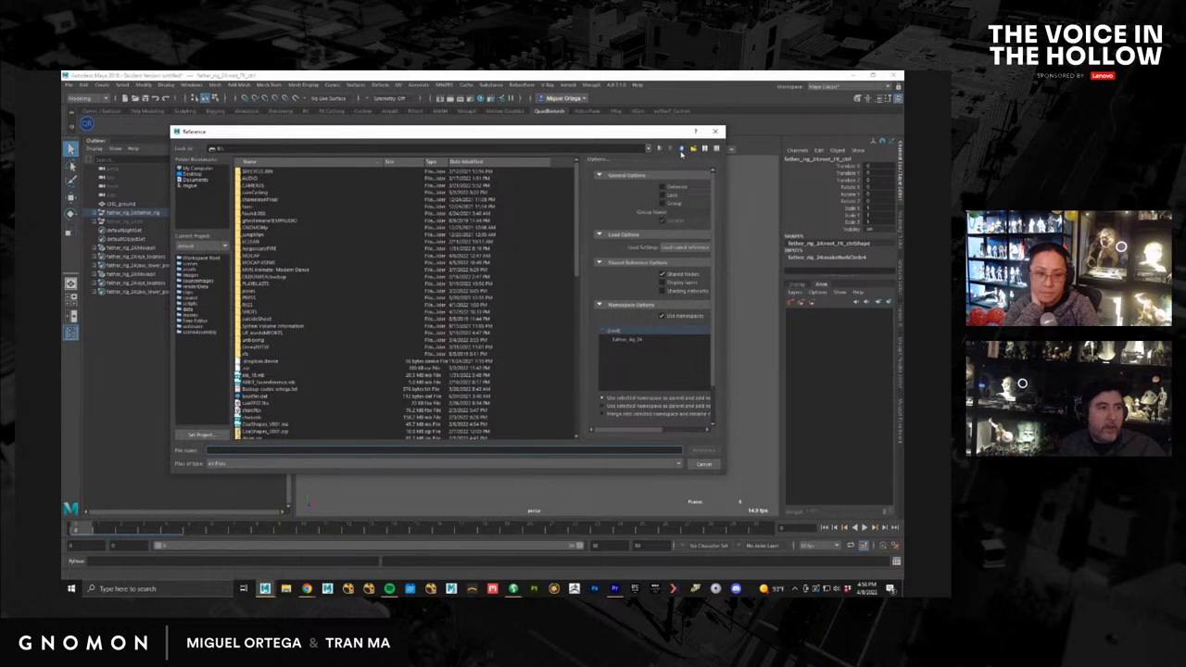
left_click(681, 149)
double_click(272, 180)
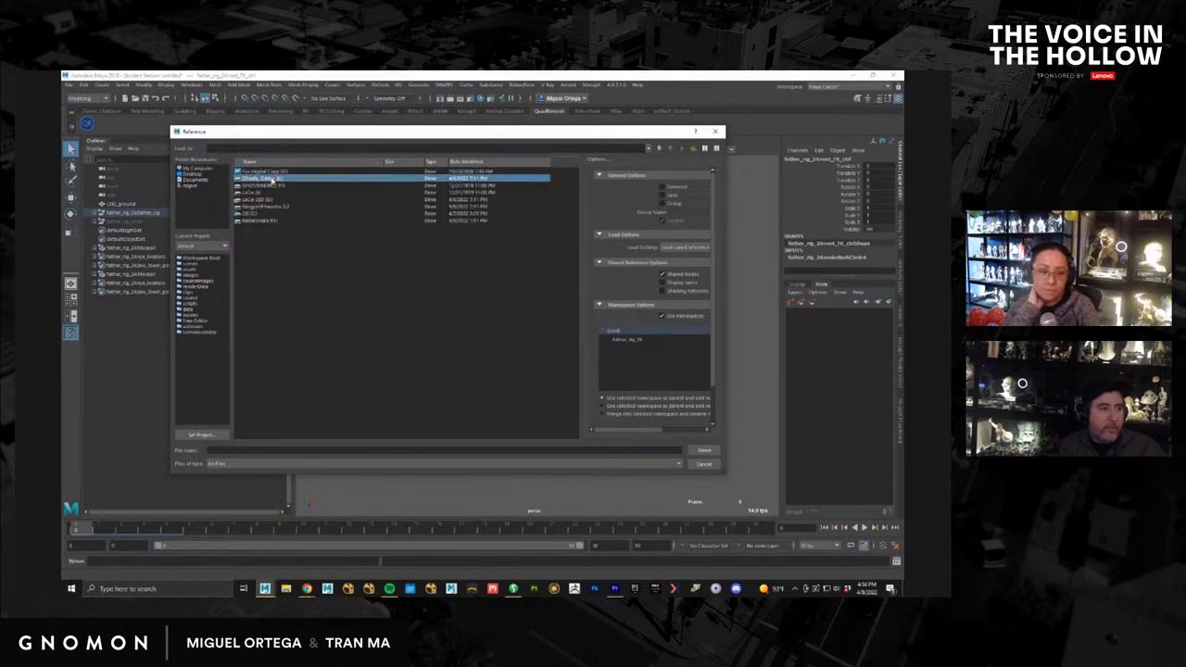
double_click(257, 262)
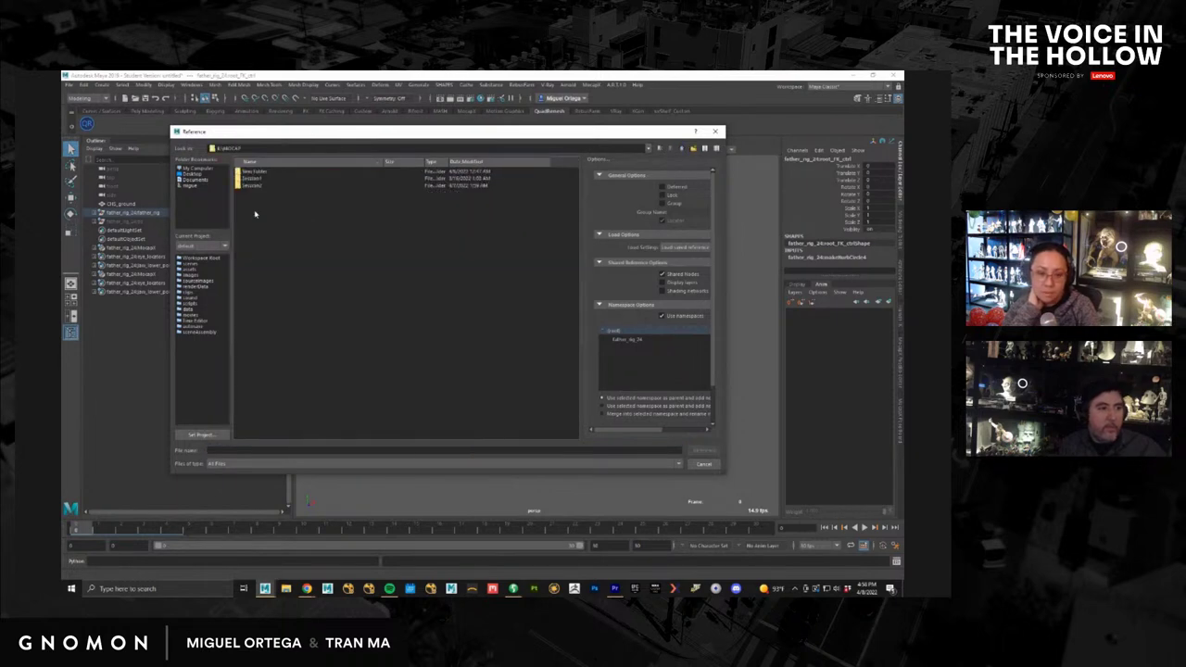
left_click(252, 186)
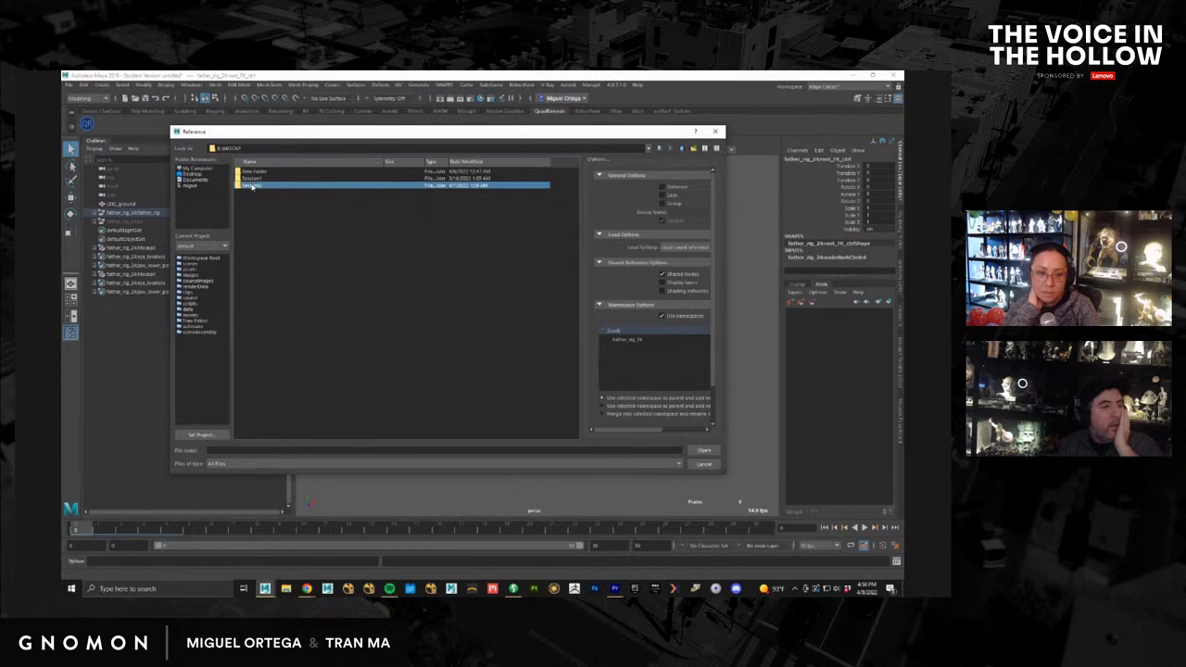
double_click(252, 186)
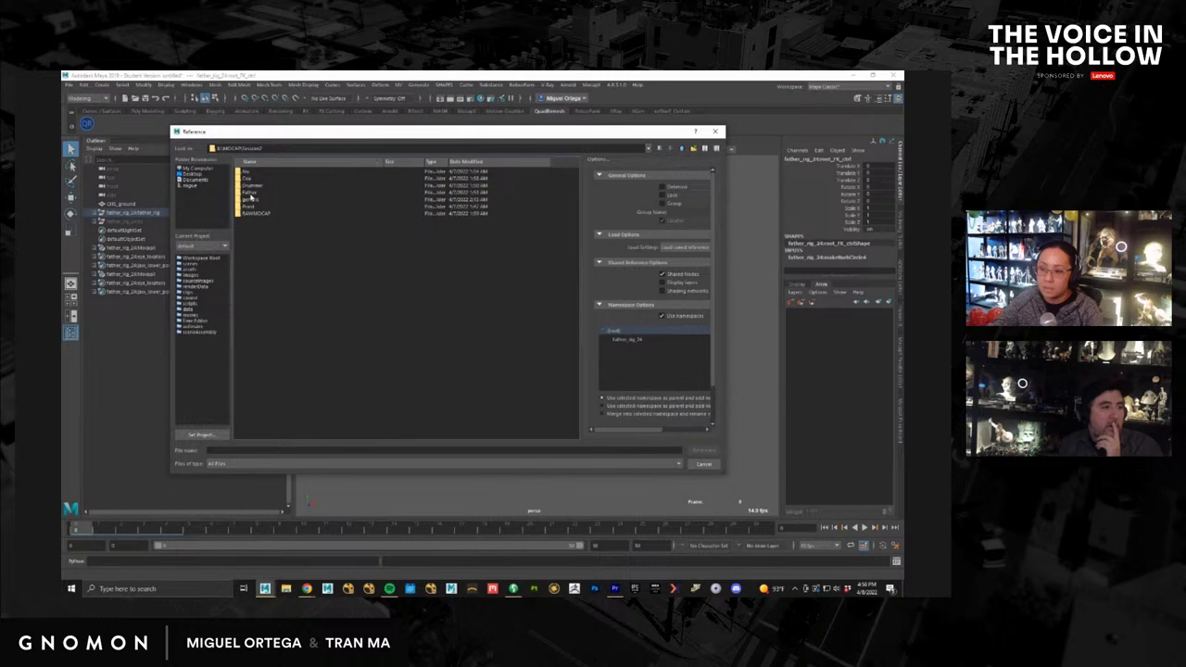
double_click(250, 194)
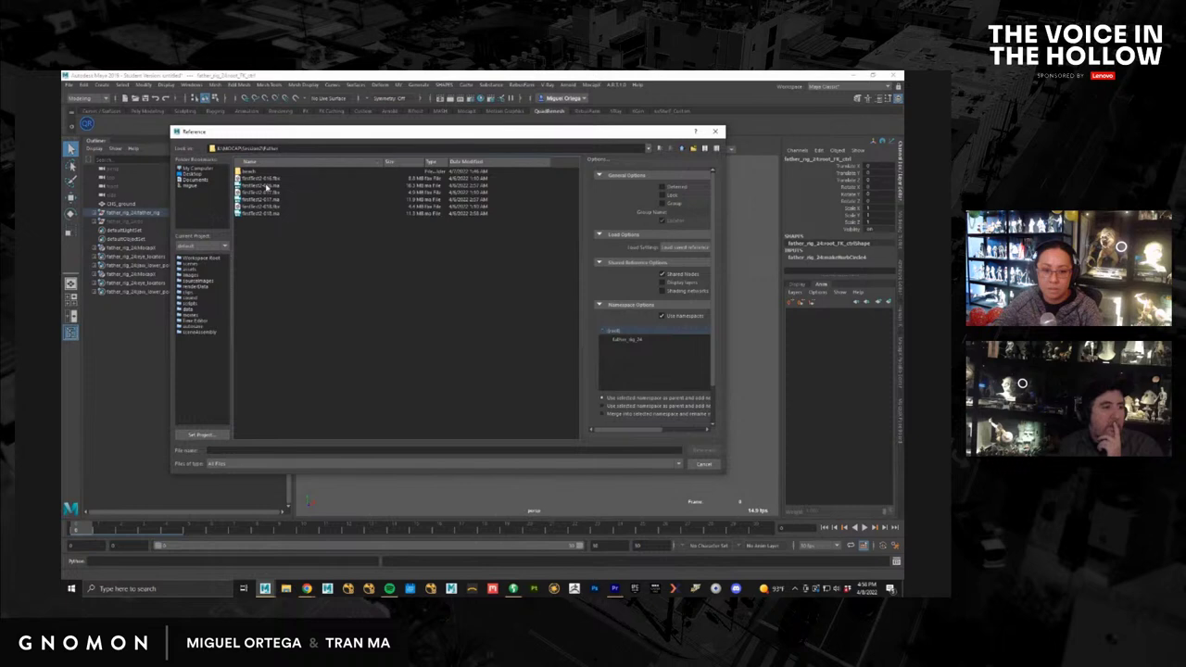
Step: Reference the motion capture file FirstTest2-016.ma into the scene and close the Reference Editor
left_click(267, 185)
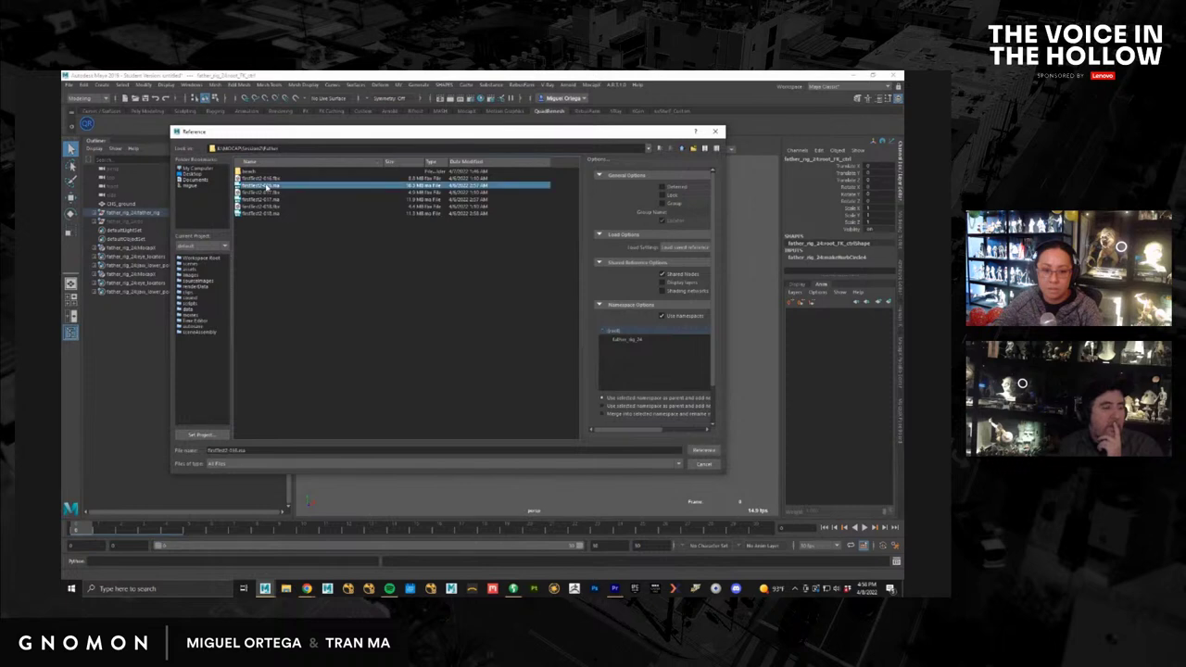
double_click(267, 187)
left_click(472, 334)
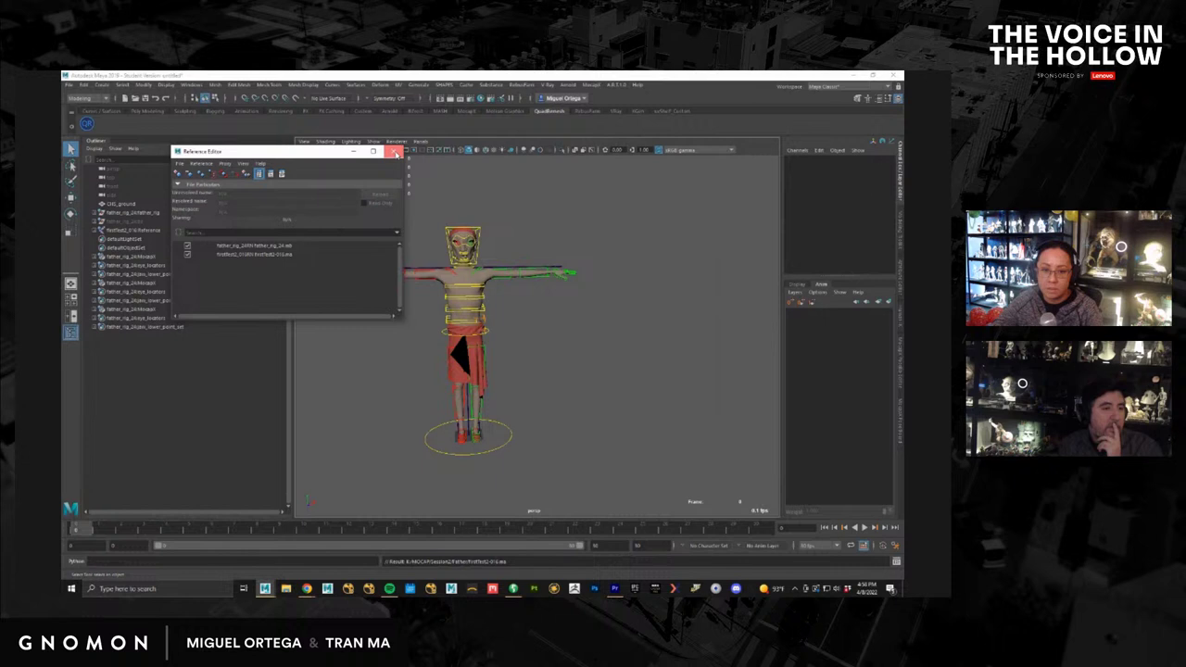
left_click(394, 152)
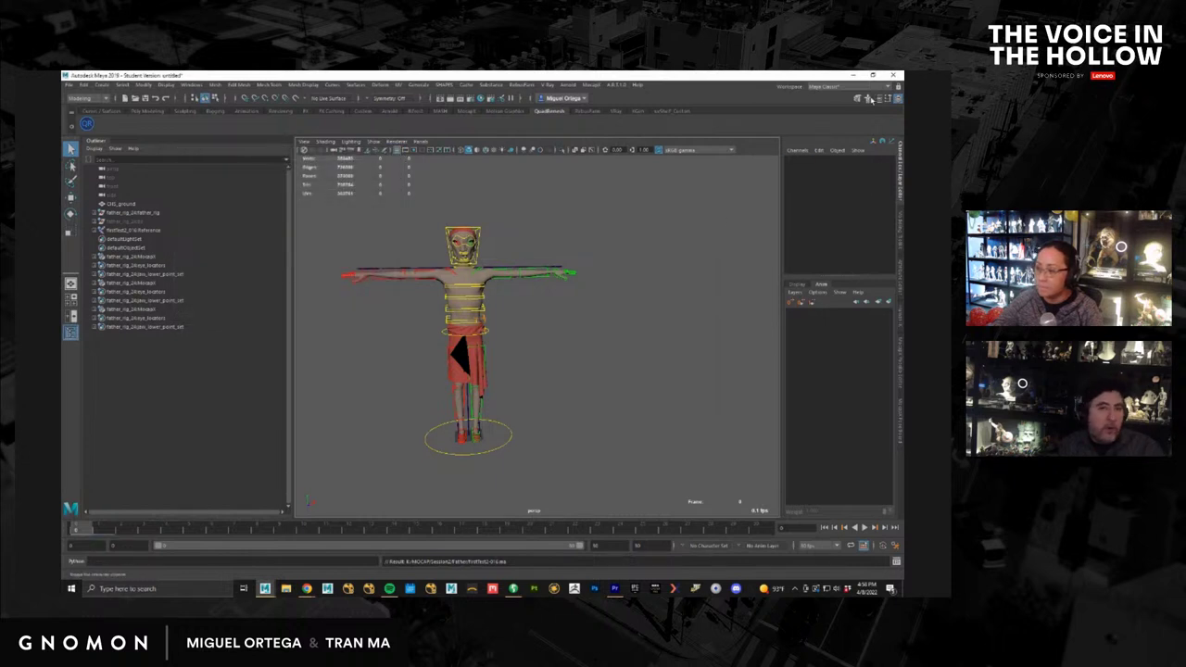
Step: Set the father rig's HumanIK source to the FirstTest2_016 character and scrub the motion to frame 11
left_click(870, 98)
left_click(847, 153)
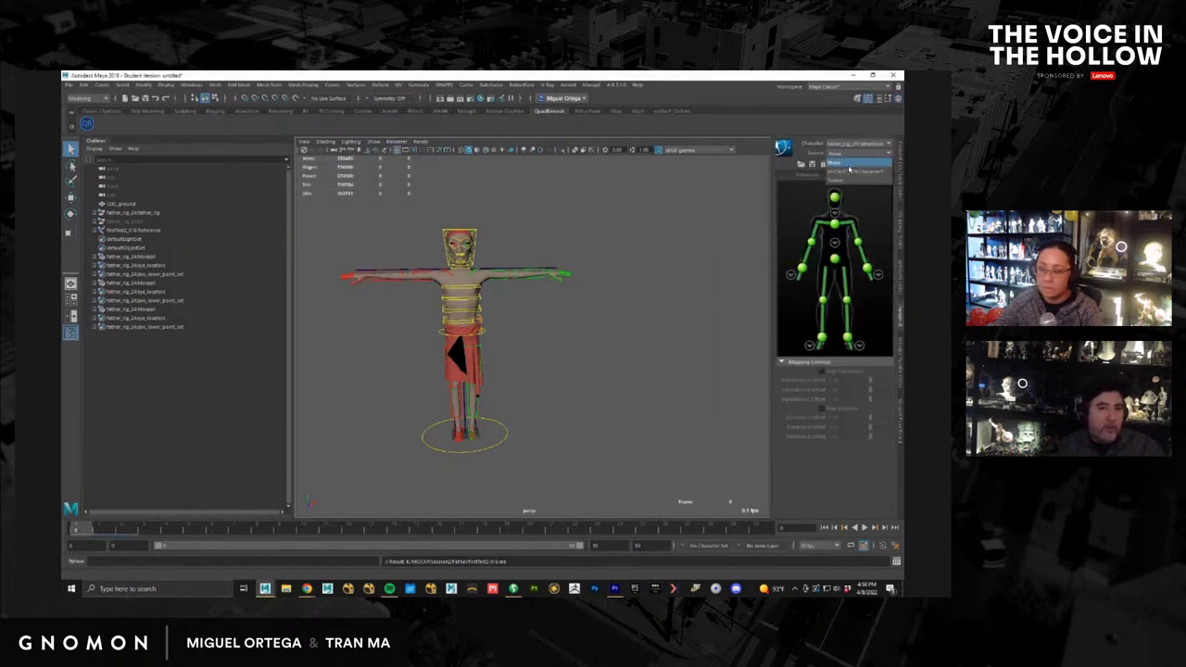
left_click(845, 171)
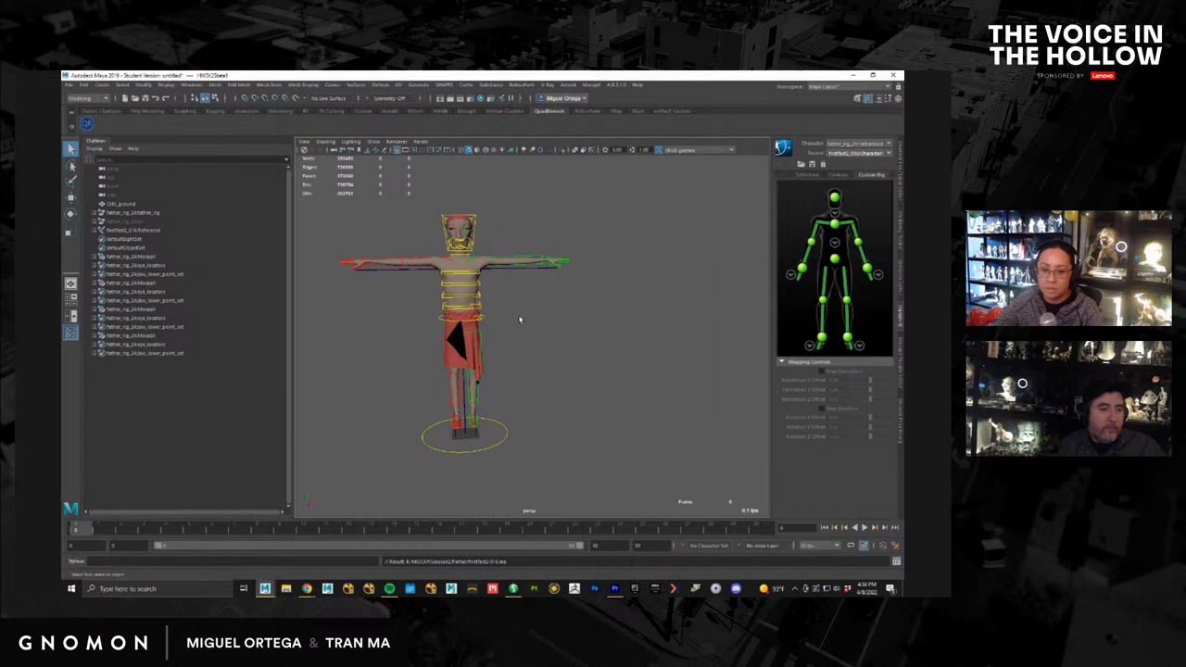
left_click_drag(177, 526, 329, 529)
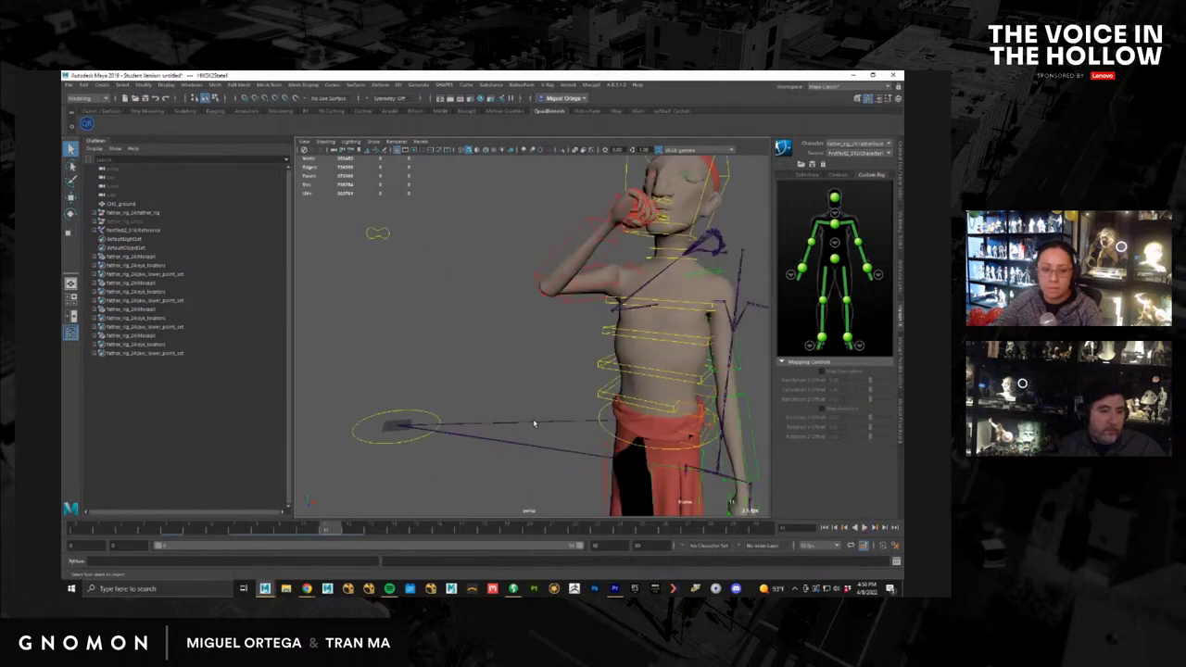
Step: Examine where the animated character stands relative to the terrain, then scrub through more of its motion in a closer view
right_click_drag(488, 383, 593, 407, "alt")
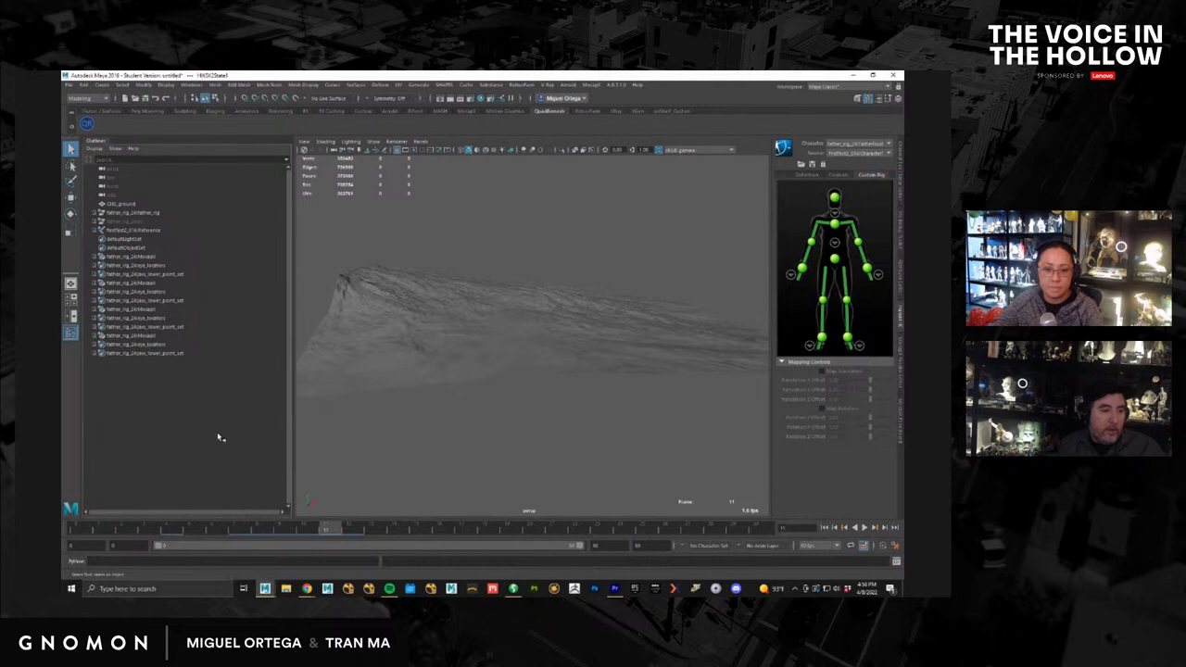
left_click_drag(404, 416, 447, 411, "alt")
middle_click_drag(447, 410, 494, 342, "alt")
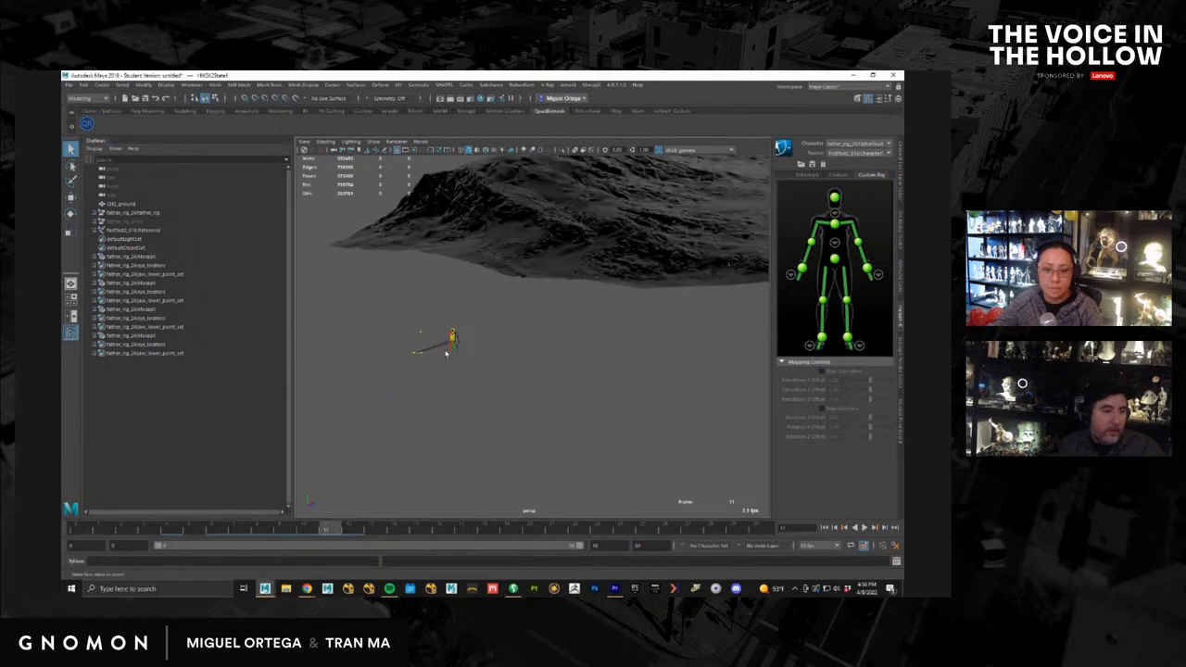
right_click_drag(444, 352, 593, 426, "alt")
middle_click_drag(598, 374, 900, 374, "alt")
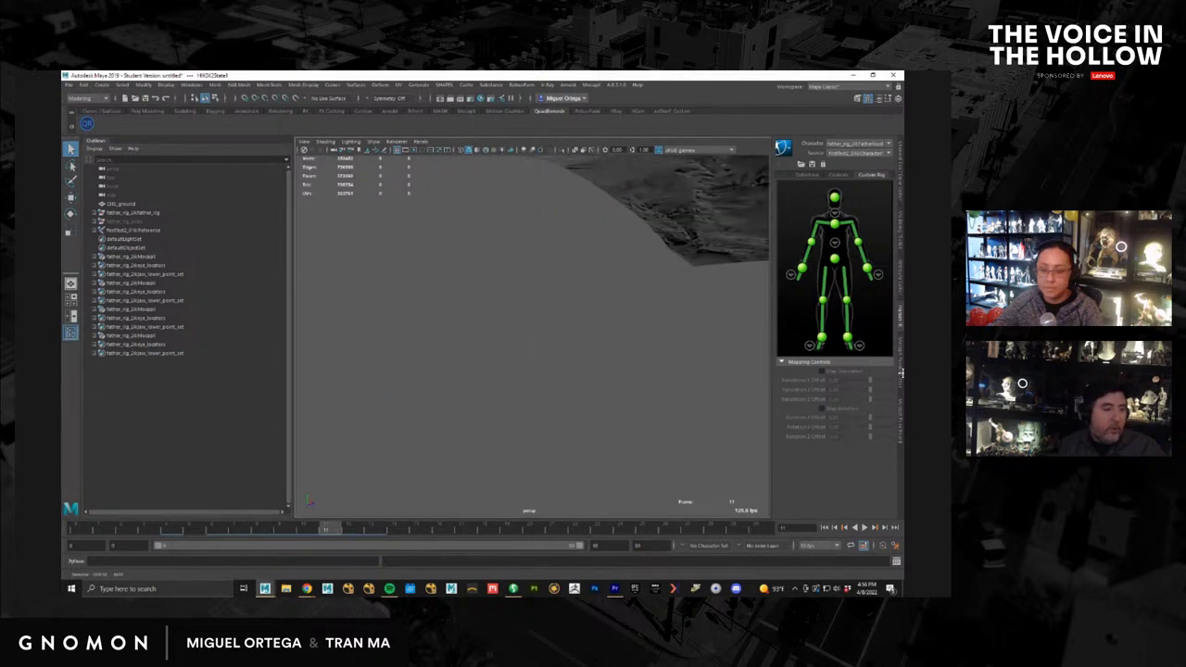
scroll(541, 369, "down", 2)
right_click_drag(541, 369, 482, 389, "alt")
middle_click_drag(482, 389, 418, 378, "alt")
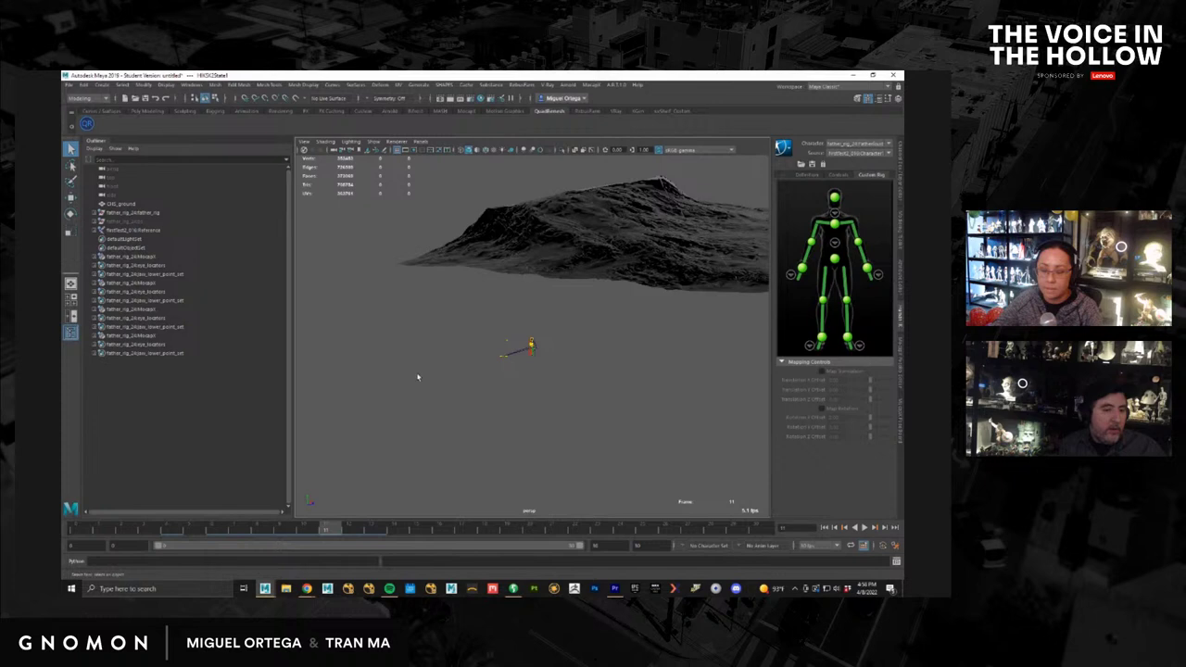
right_click_drag(418, 378, 530, 351, "alt")
middle_click_drag(530, 351, 522, 139, "alt")
middle_click_drag(630, 362, 552, 380, "alt")
left_click_drag(414, 533, 597, 532)
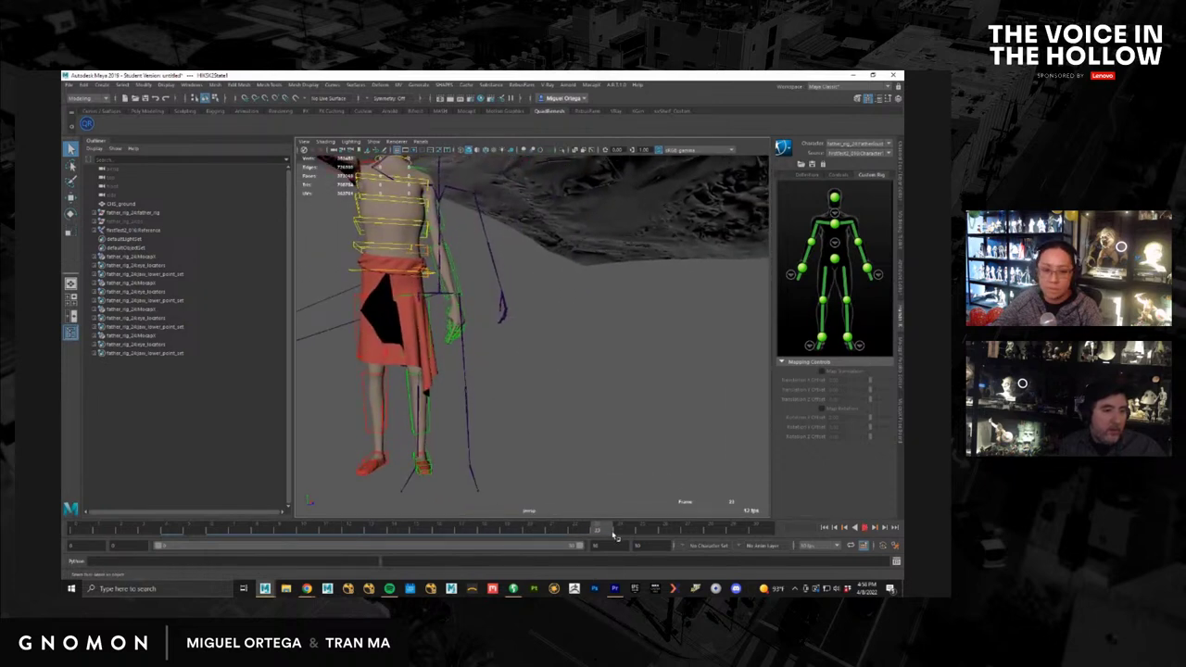
Step: Replace the FirstTest2-016 motion capture reference with FirstTest2-017.ma and close the Reference Editor
left_click(68, 84)
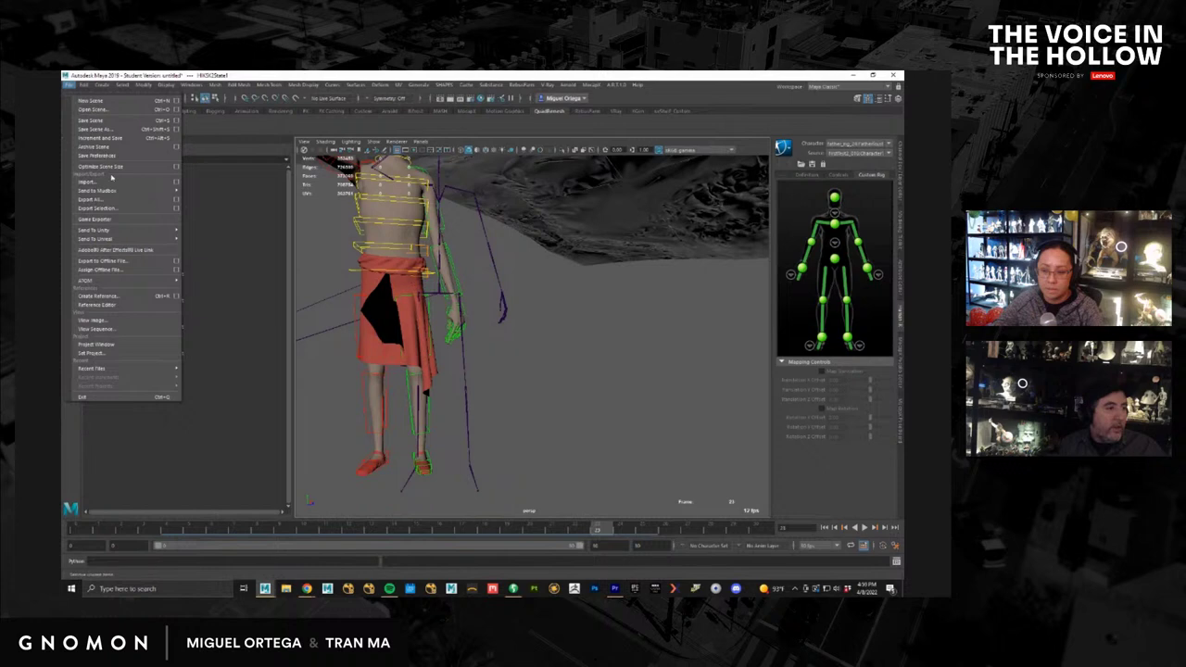
left_click(136, 305)
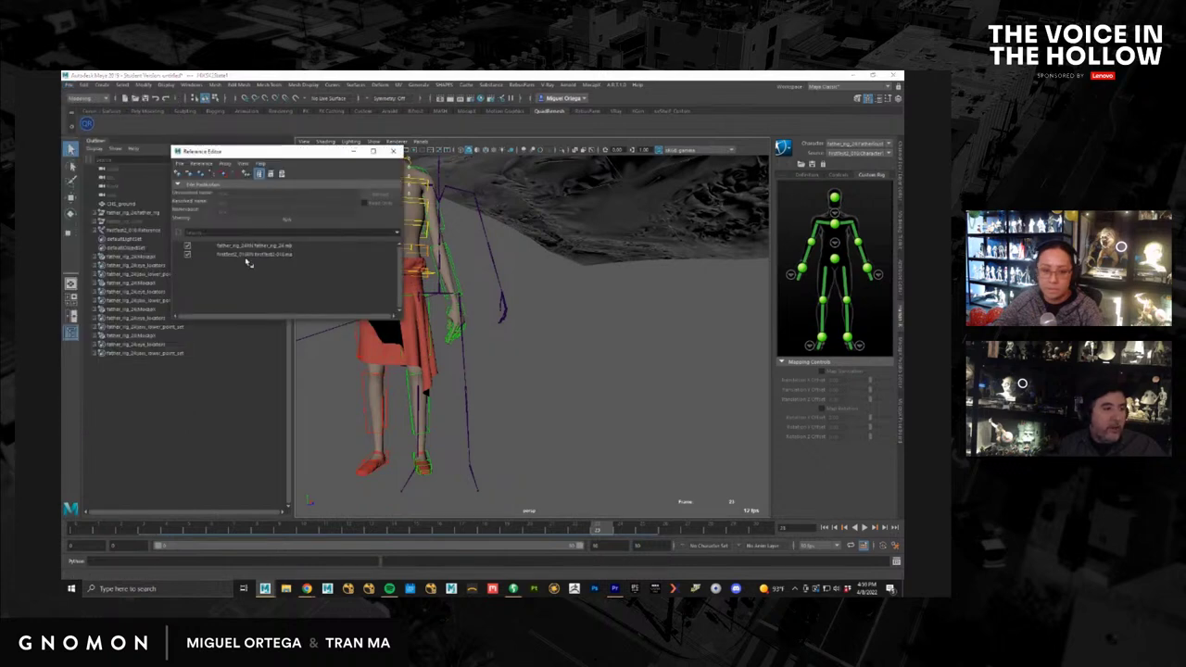
left_click(240, 254)
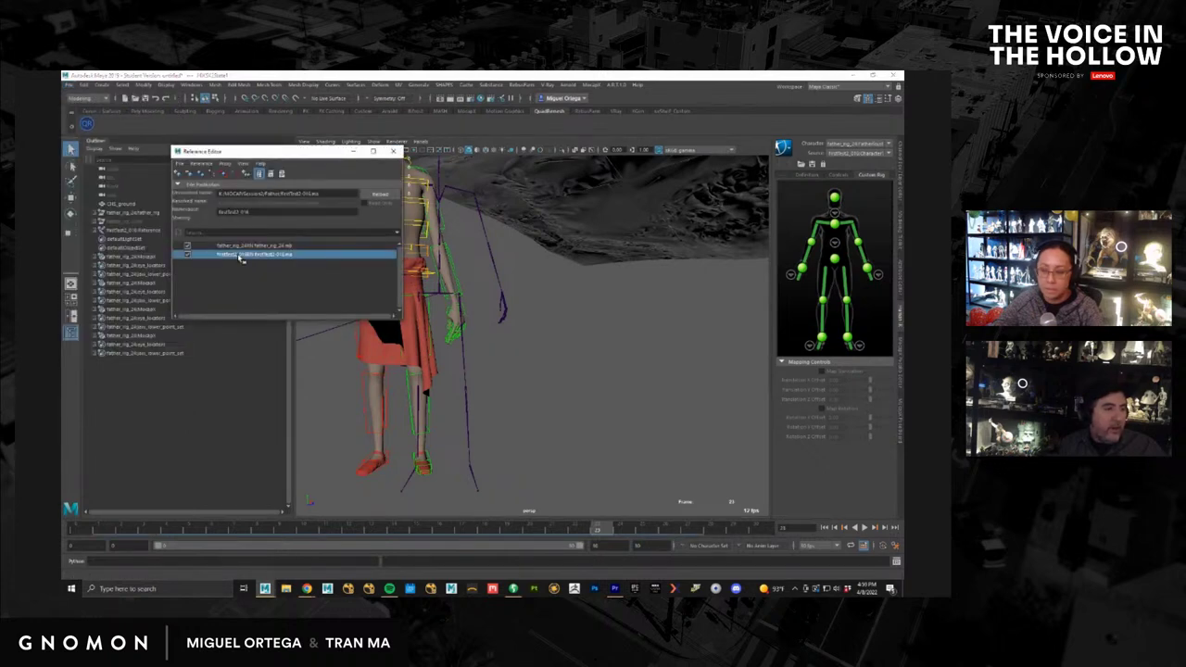
left_click(201, 163)
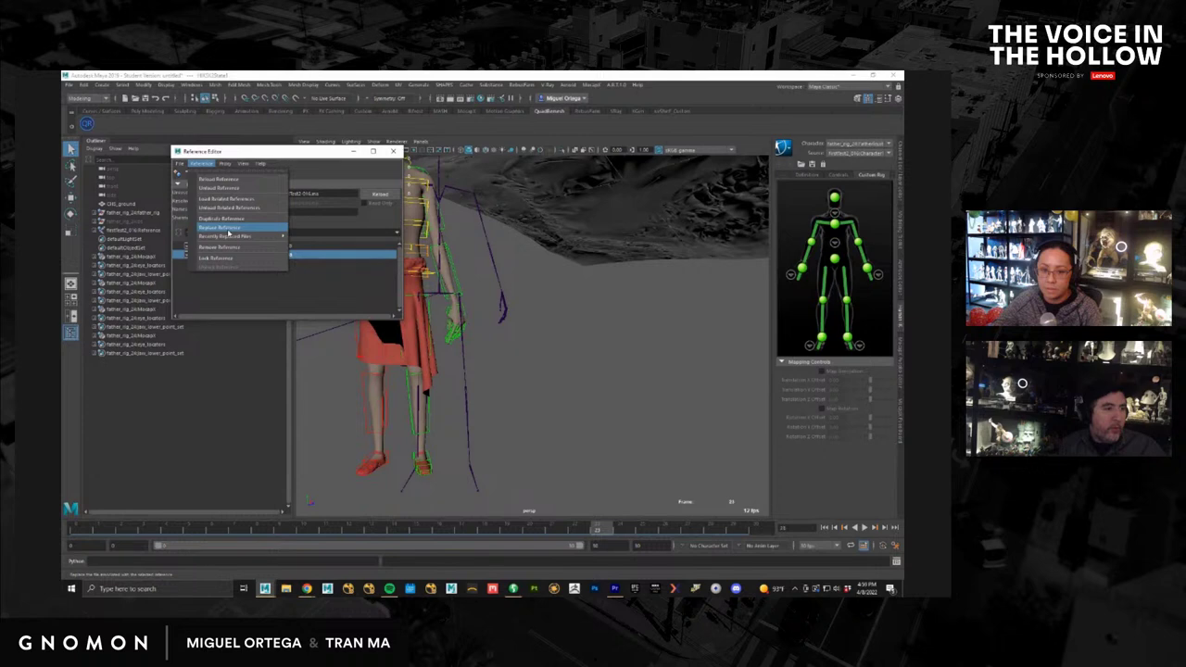
left_click(223, 227)
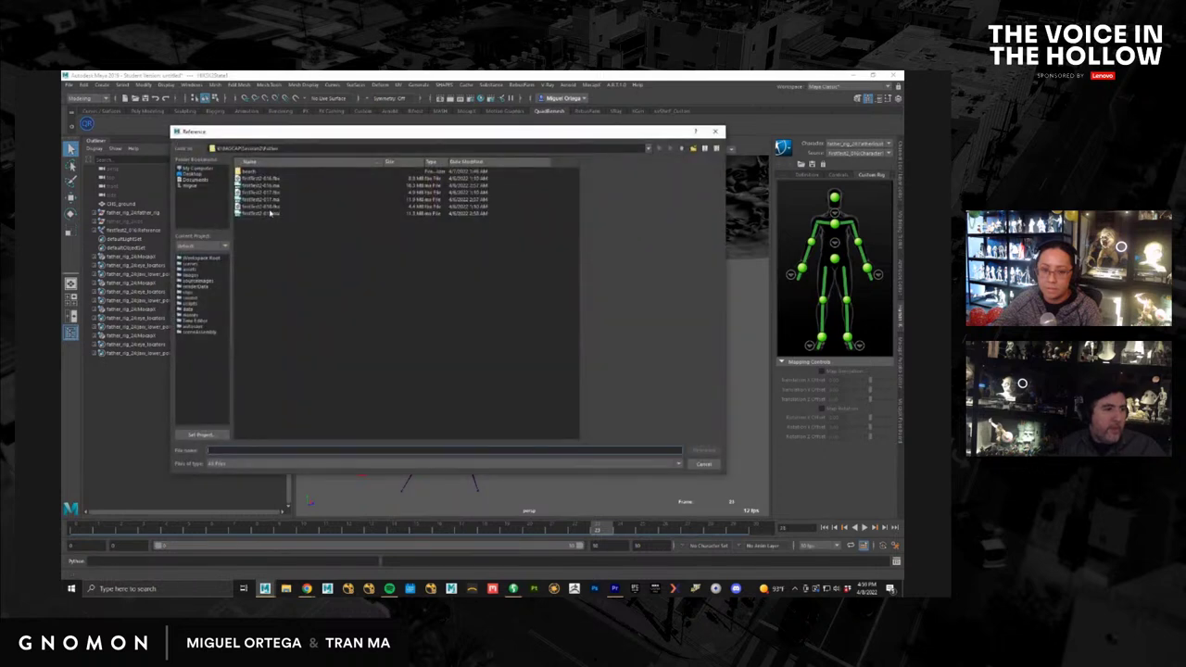
double_click(273, 200)
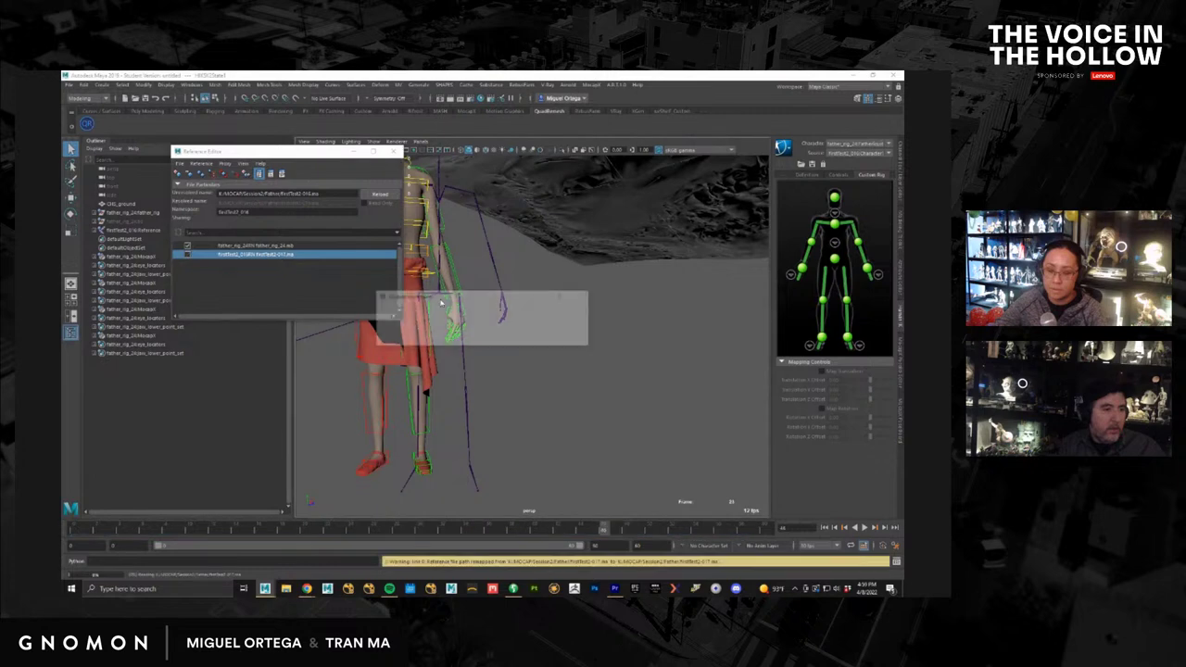
left_click(463, 337)
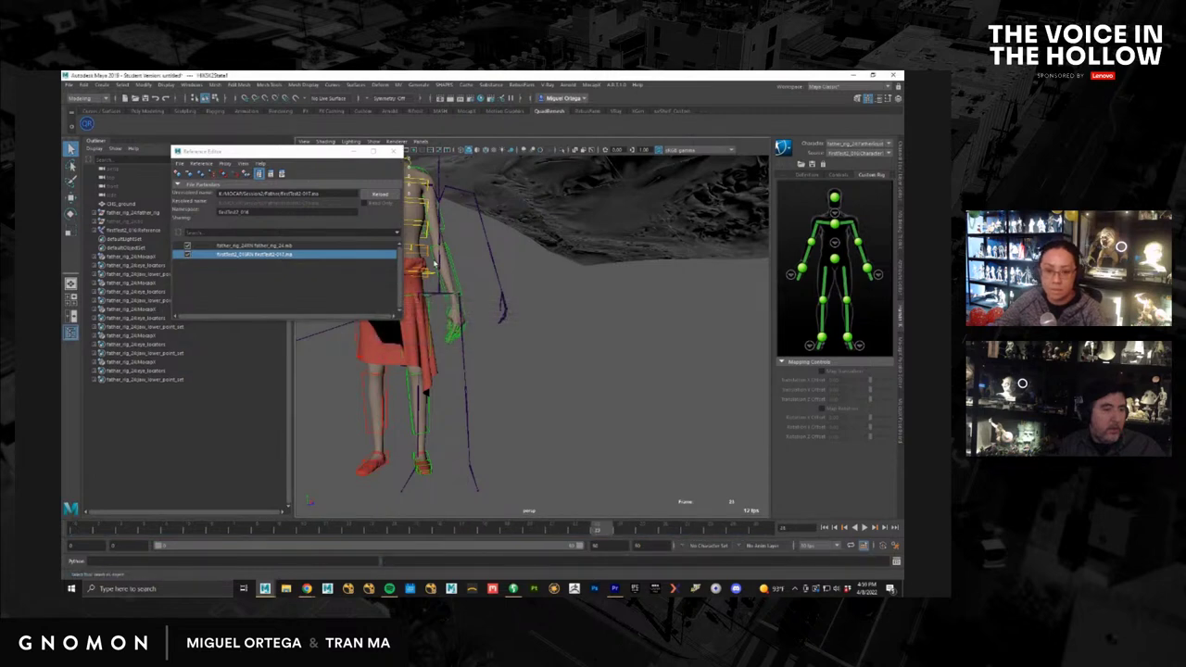
left_click(393, 151)
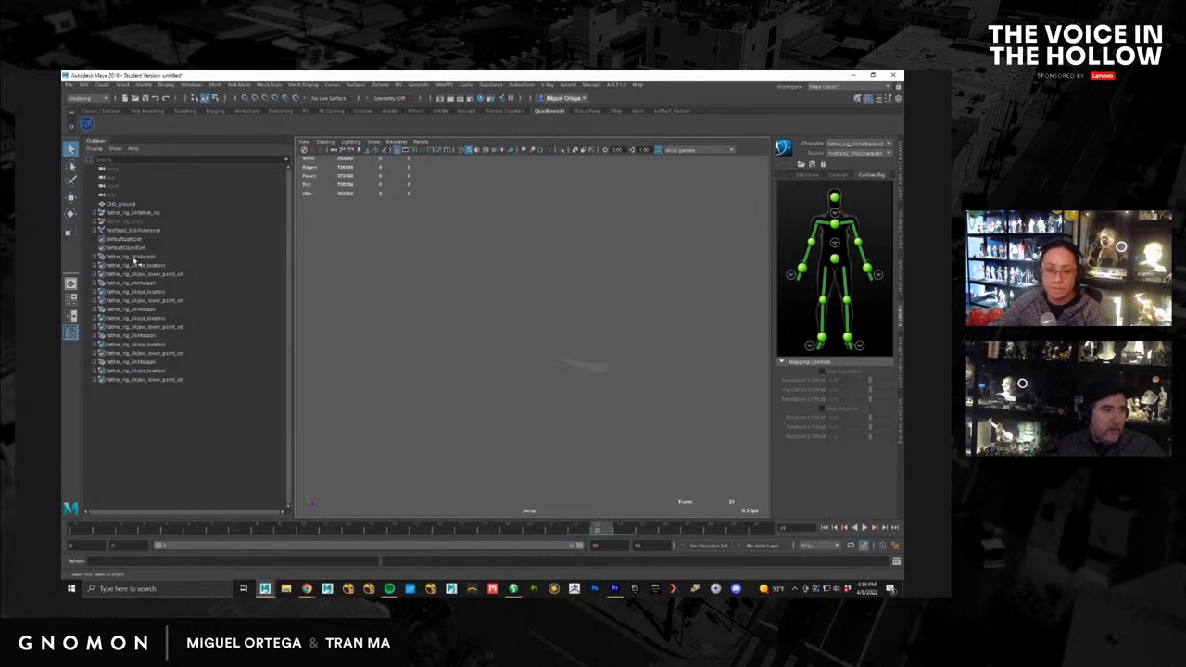
Step: Frame the FirstTest2_016 reference skeleton in the viewport and scrub through the new motion on the father rig
left_click(134, 257)
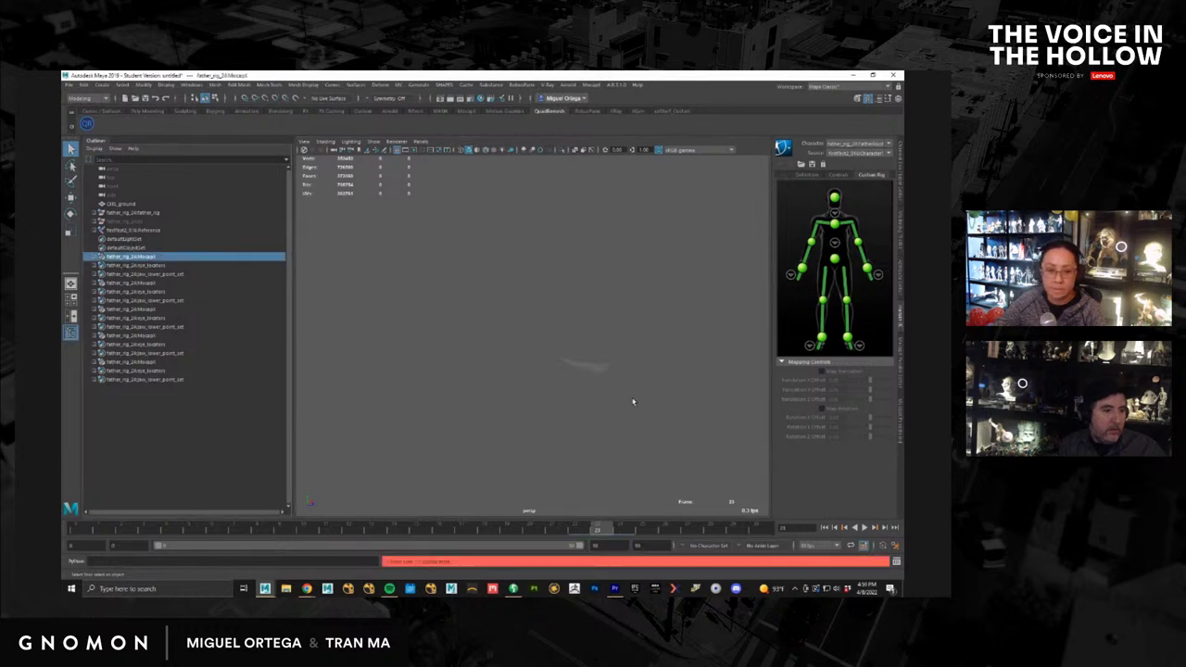
left_click(129, 231)
key("f")
left_click_drag(590, 366, 530, 368, "alt")
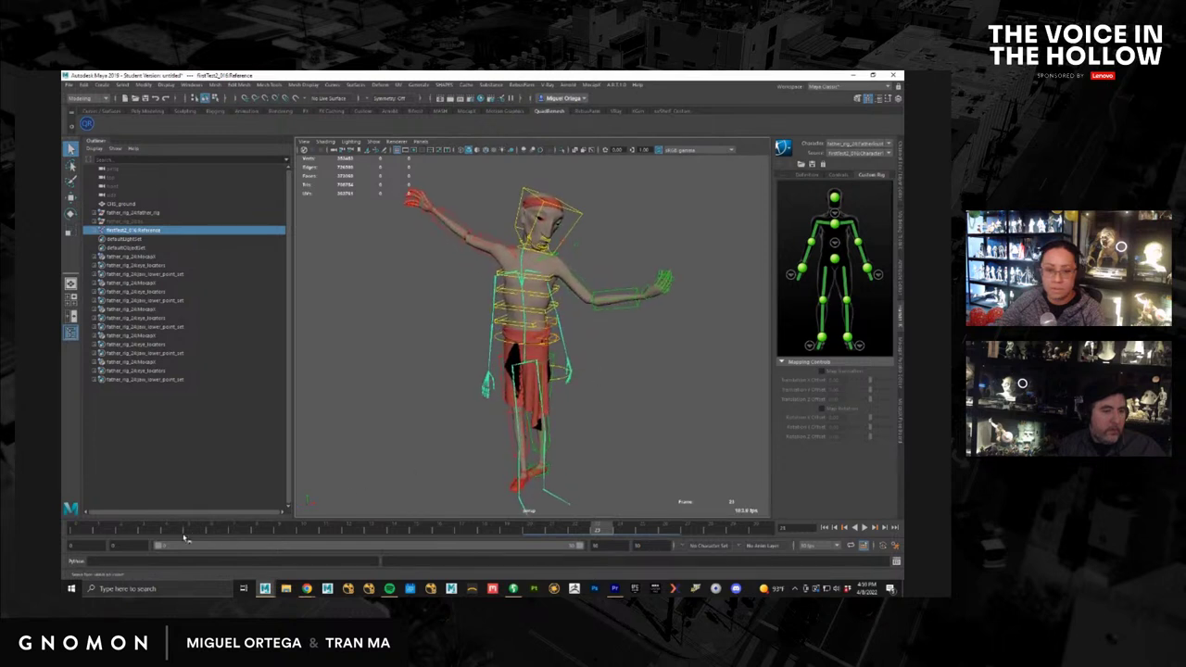
left_click_drag(156, 529, 633, 530)
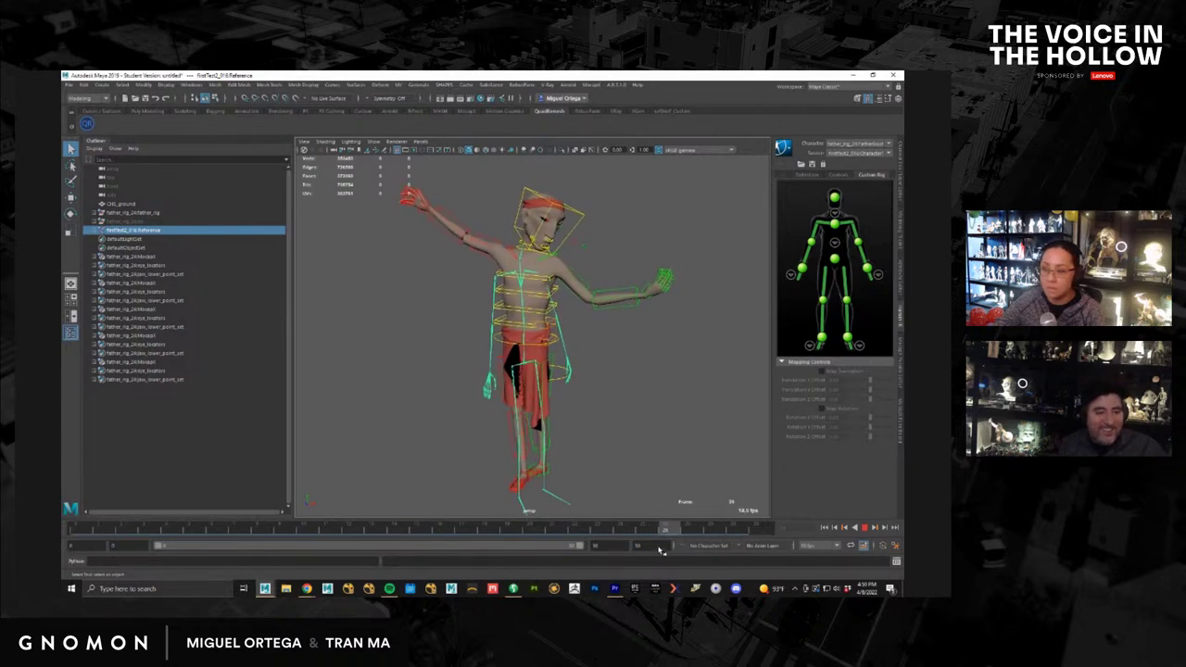
key("Escape")
Step: Replace the FirstTest2-017 motion capture reference with FirstTest2-018.ma
left_click(70, 84)
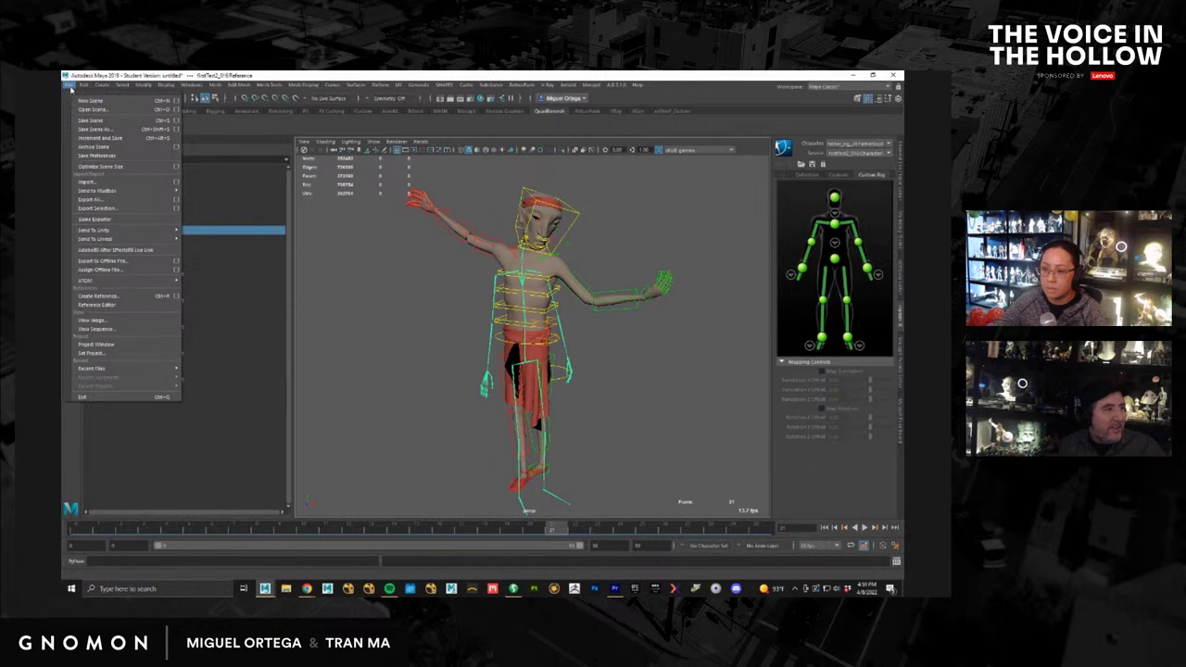
left_click(97, 305)
left_click(248, 254)
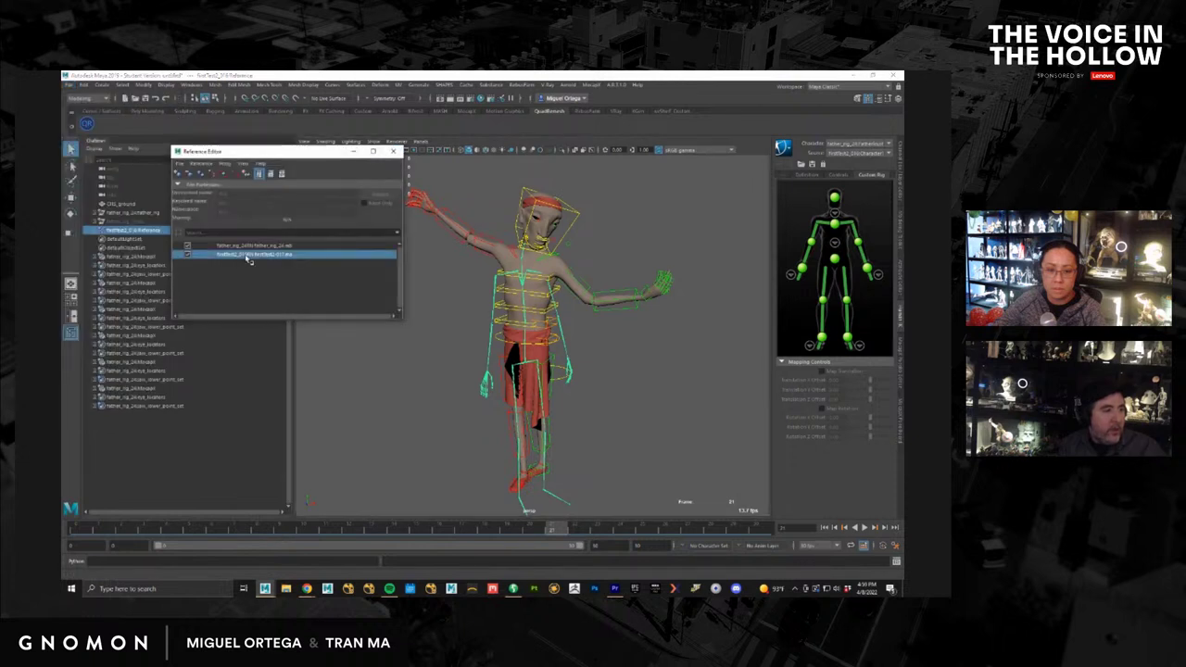
right_click(238, 257)
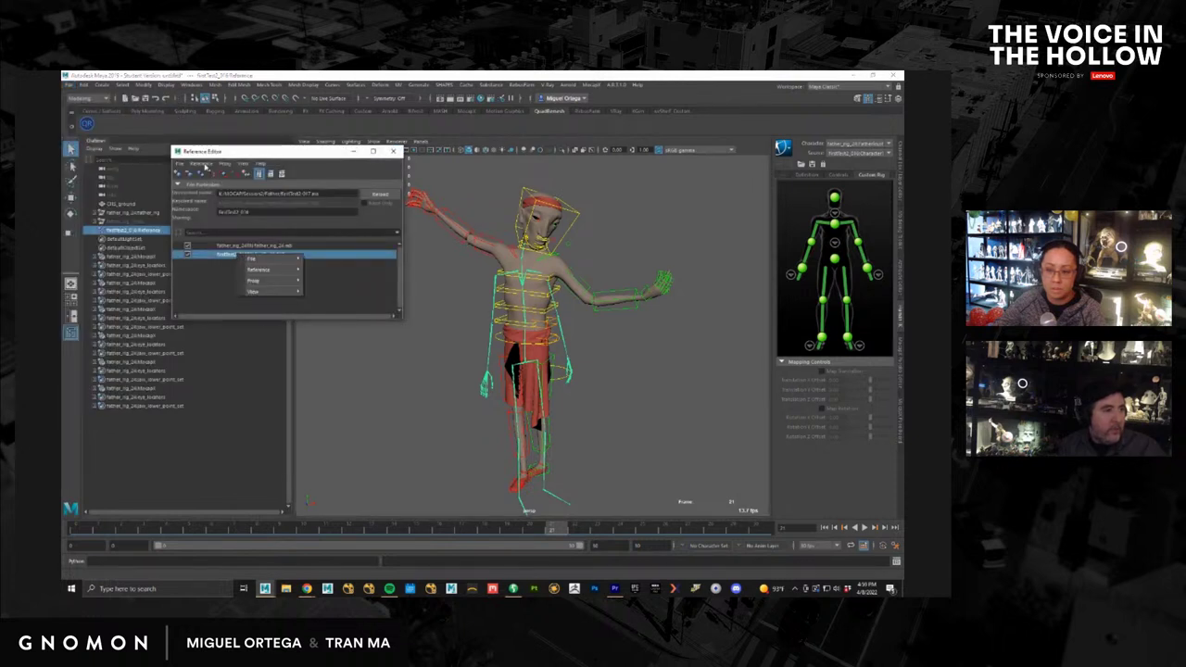
left_click(202, 164)
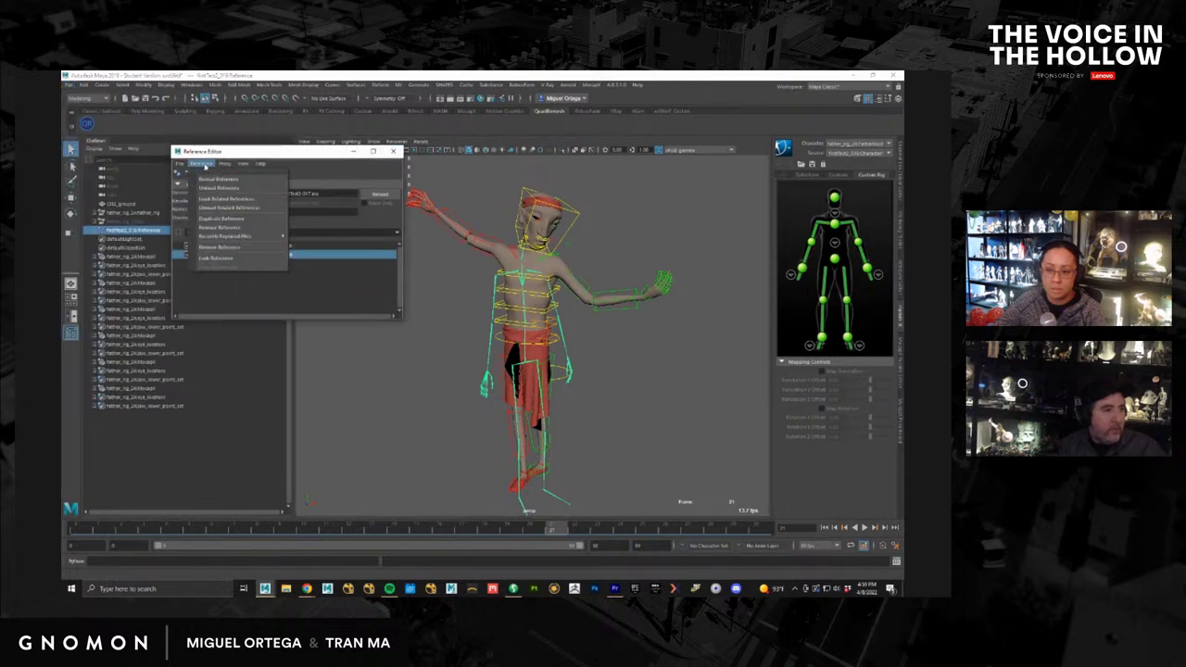
left_click(236, 228)
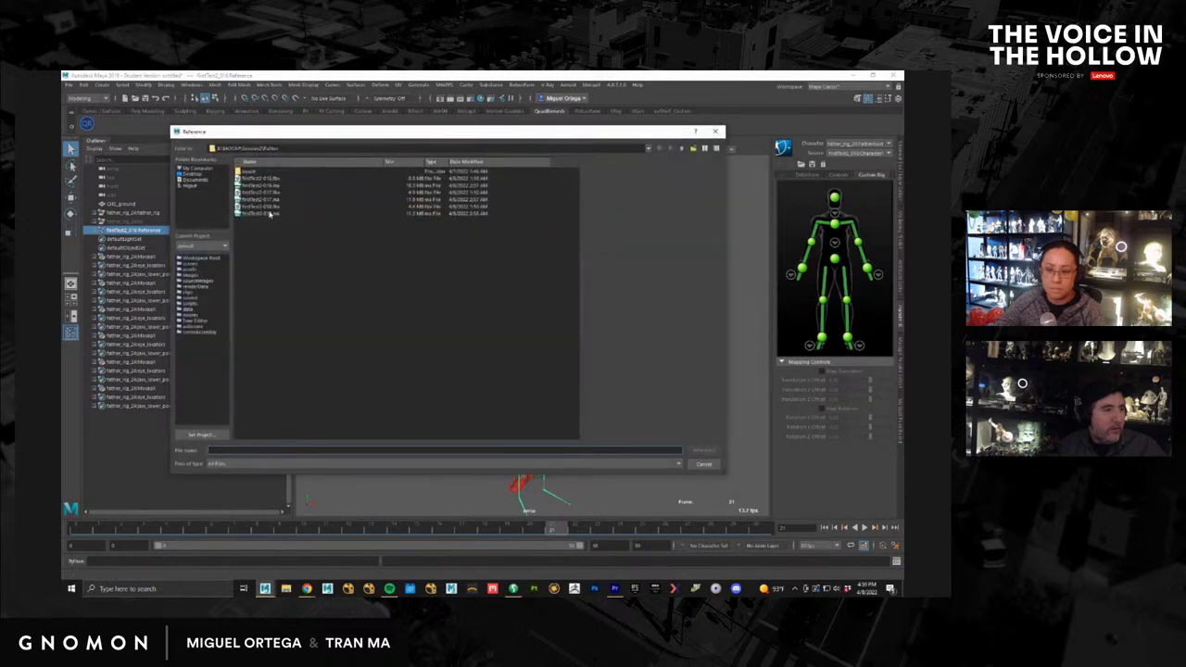
double_click(268, 214)
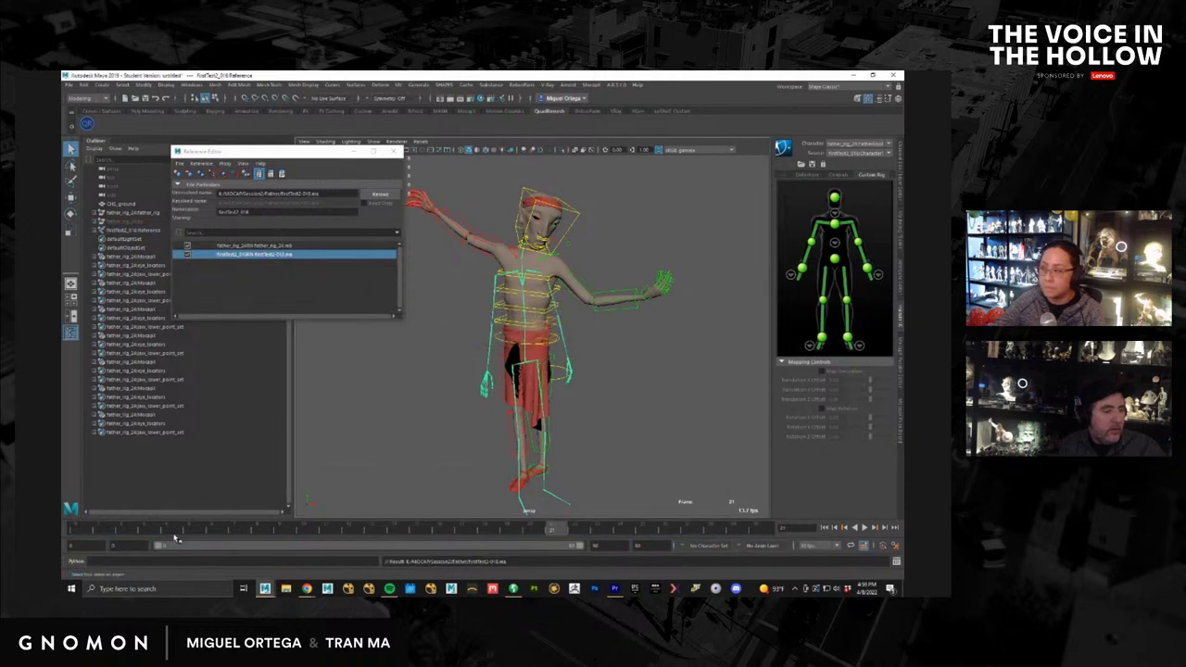
Step: Scrub through the FirstTest2-018 motion, examine the character's start-frame pose from several angles and close the Reference Editor
mouse_move(148, 534)
left_mouse_down()
mouse_move(69, 540)
mouse_move(740, 526)
mouse_move(263, 532)
left_mouse_up()
left_click(485, 379)
scroll(485, 379, "down", 5)
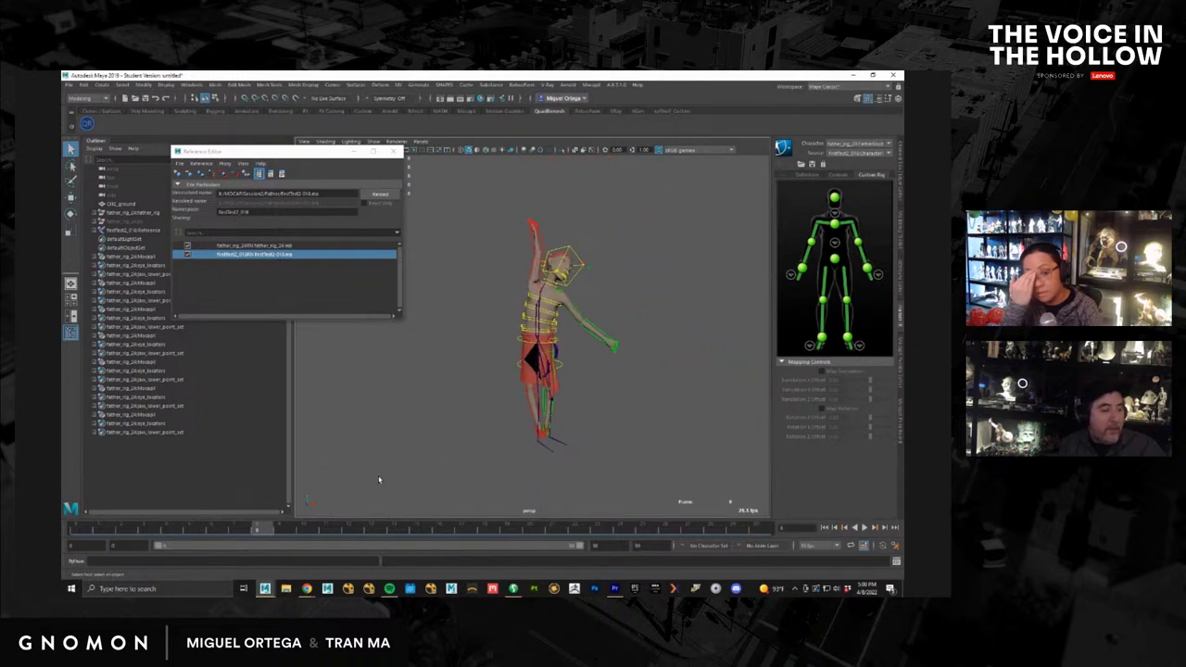
left_click(824, 528)
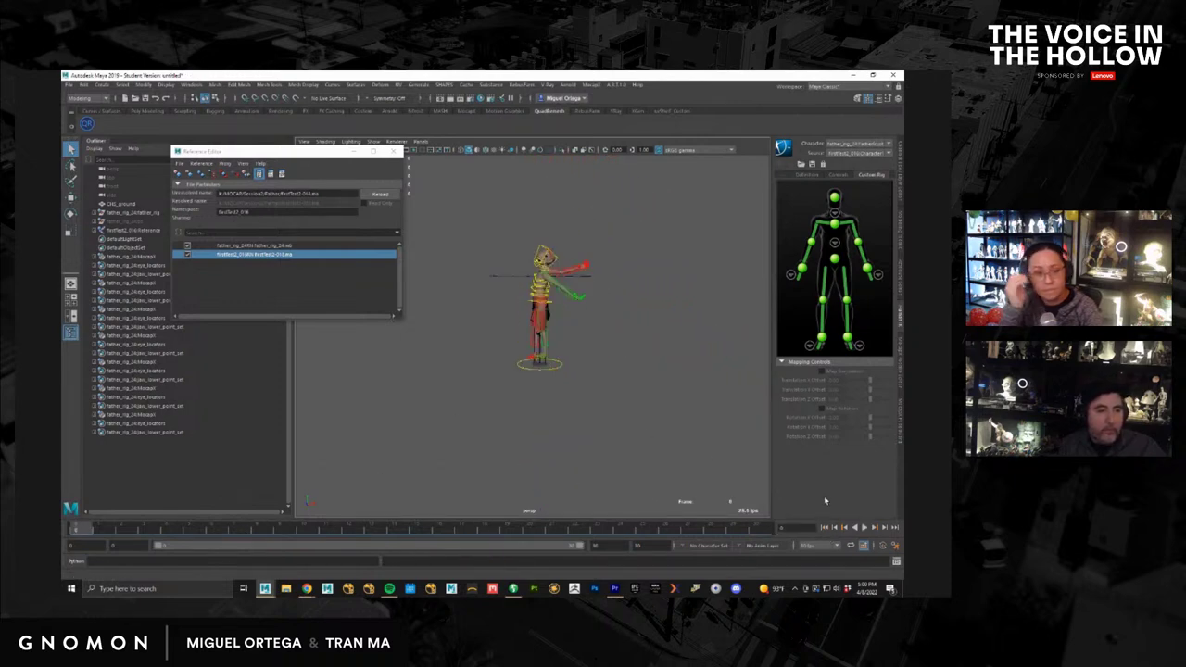
left_click_drag(500, 247, 649, 339, "alt")
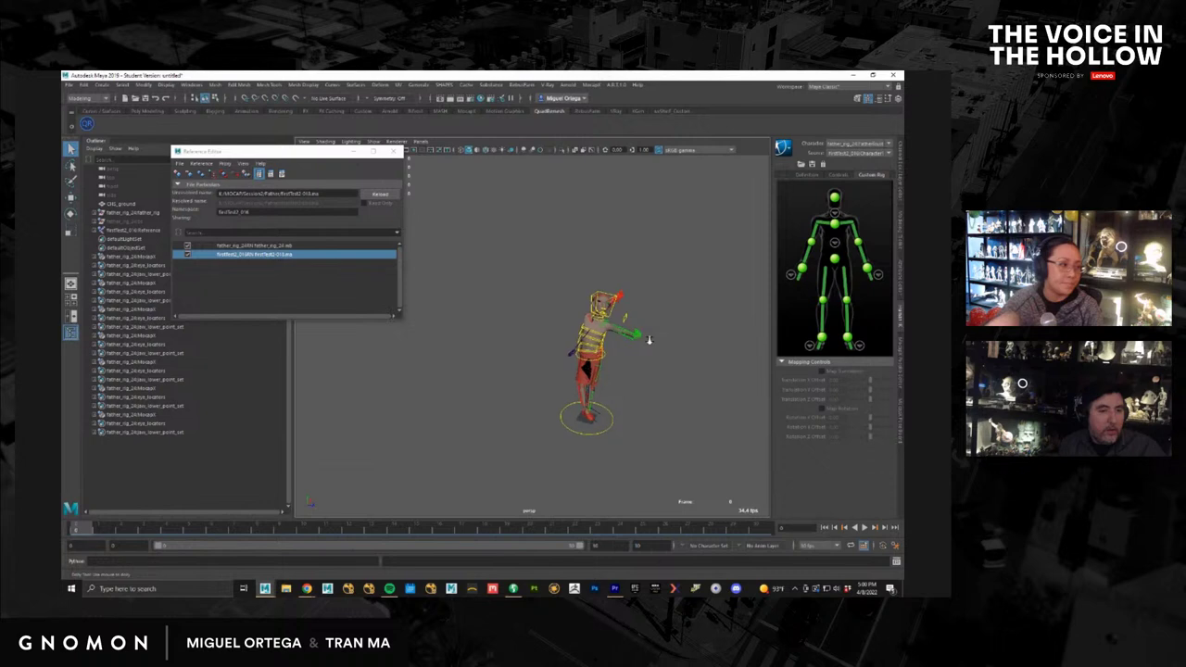
right_click_drag(649, 340, 692, 390, "alt")
left_click_drag(693, 390, 423, 306, "alt")
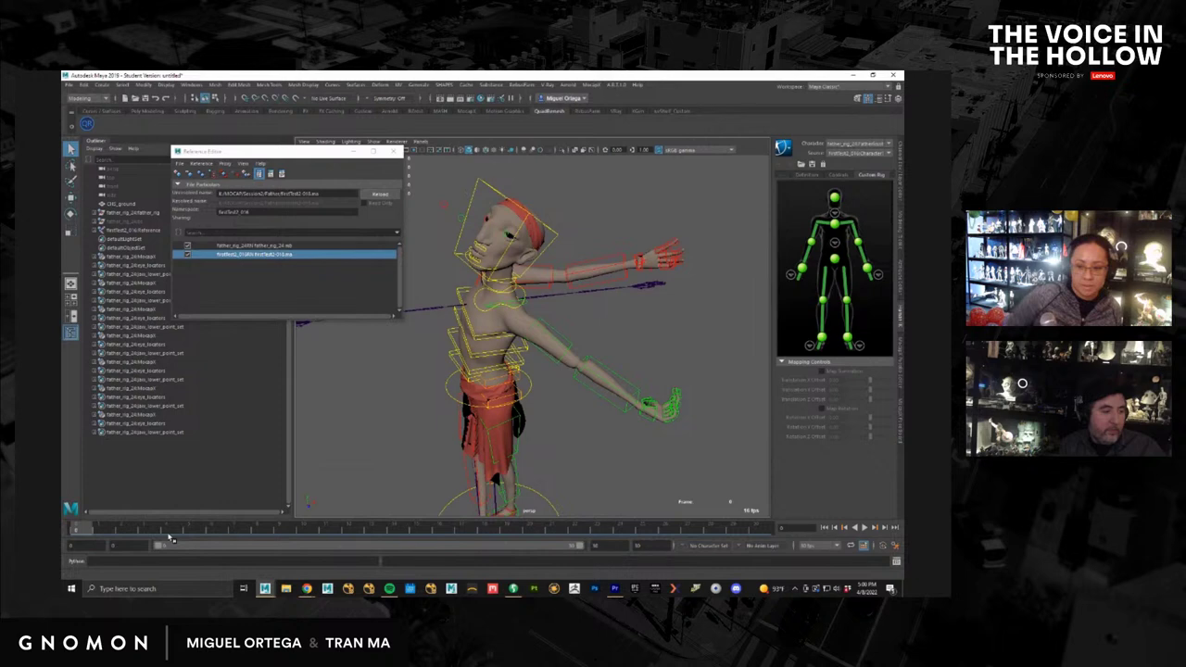
mouse_move(157, 532)
left_mouse_down()
mouse_move(96, 531)
mouse_move(259, 530)
mouse_move(70, 529)
left_mouse_up()
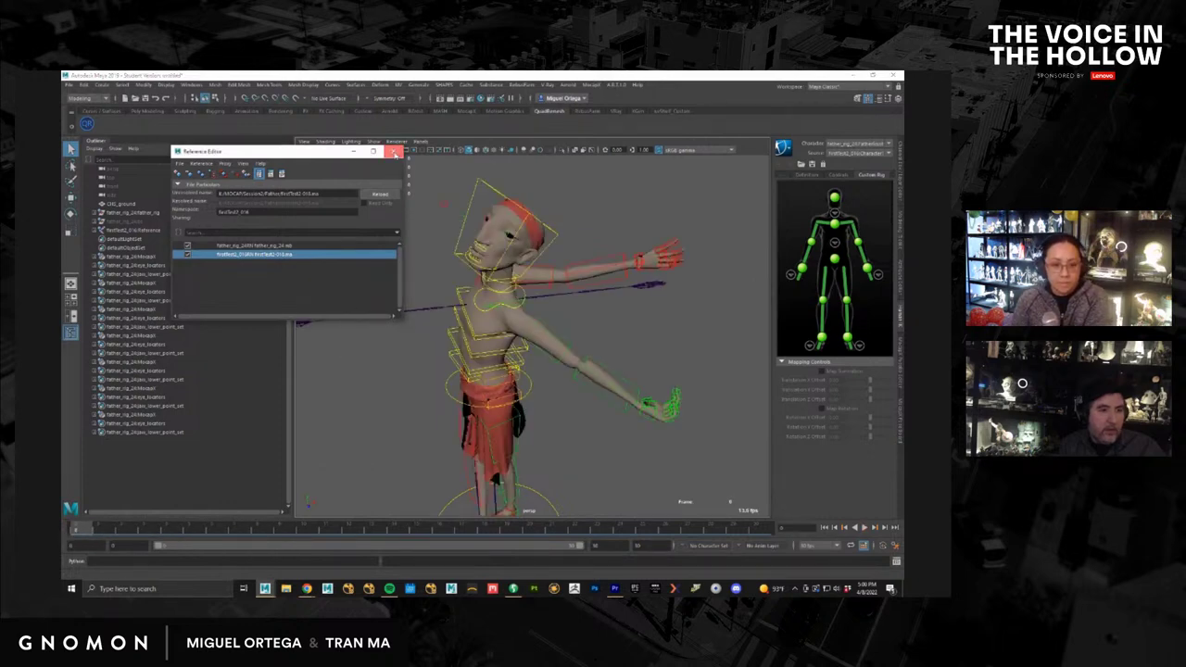
left_click(393, 152)
left_click_drag(559, 307, 537, 327, "alt")
scroll(558, 352, "down", 4)
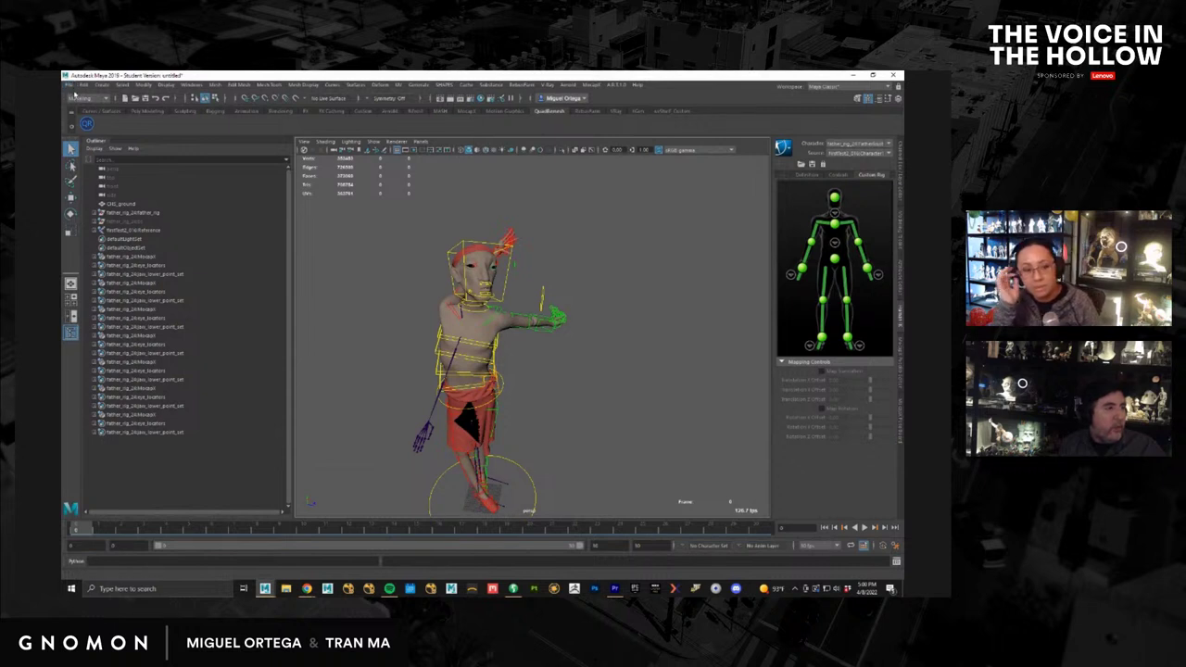
Step: Start a new empty scene without saving the changes to the current one
left_click(68, 84)
left_click(81, 94)
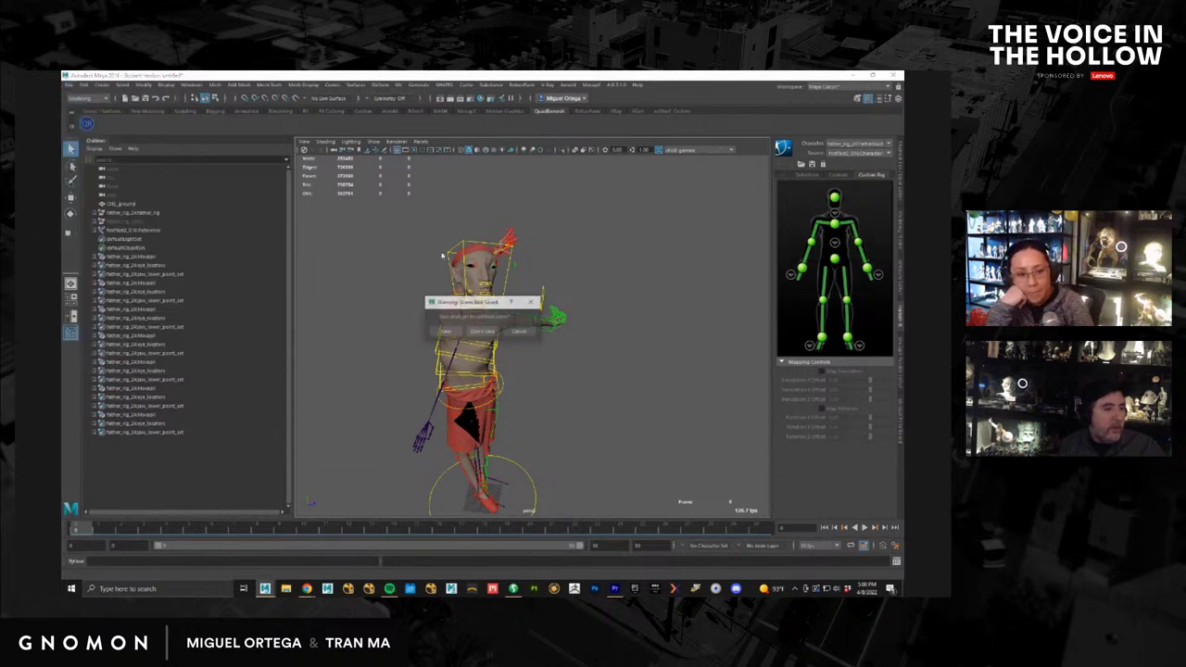
left_click(486, 335)
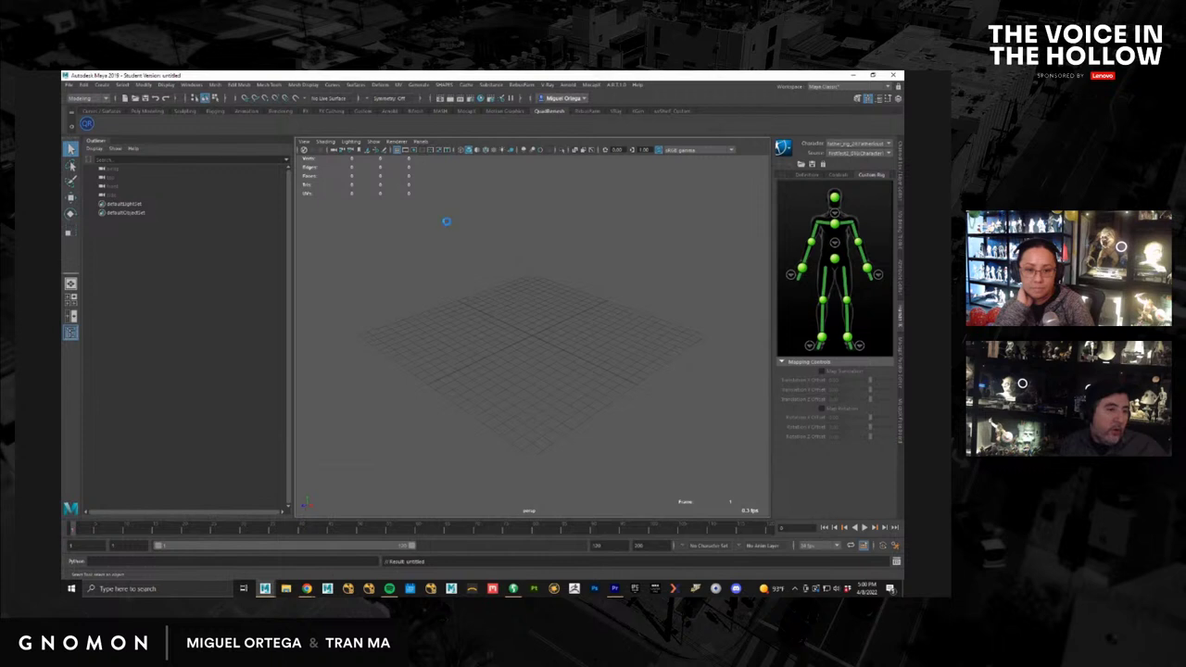
Step: Open father_rig_24.mb from the FATHER folder inside RIGS, accepting the student version notice
left_click(68, 86)
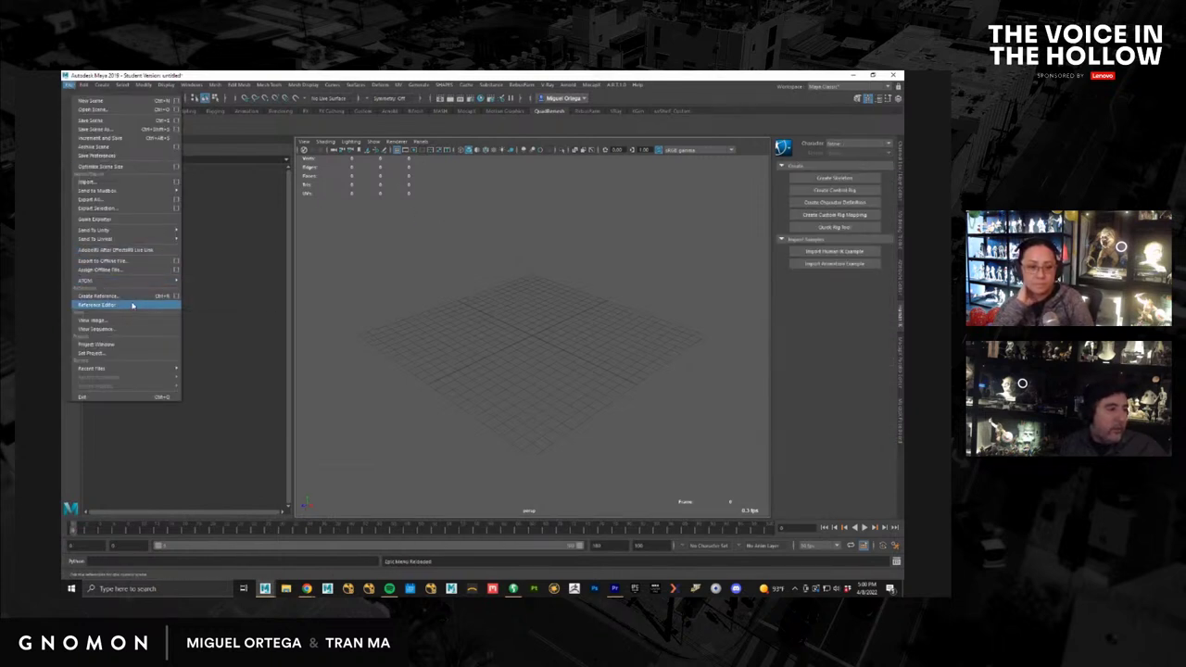
mouse_move(118, 189)
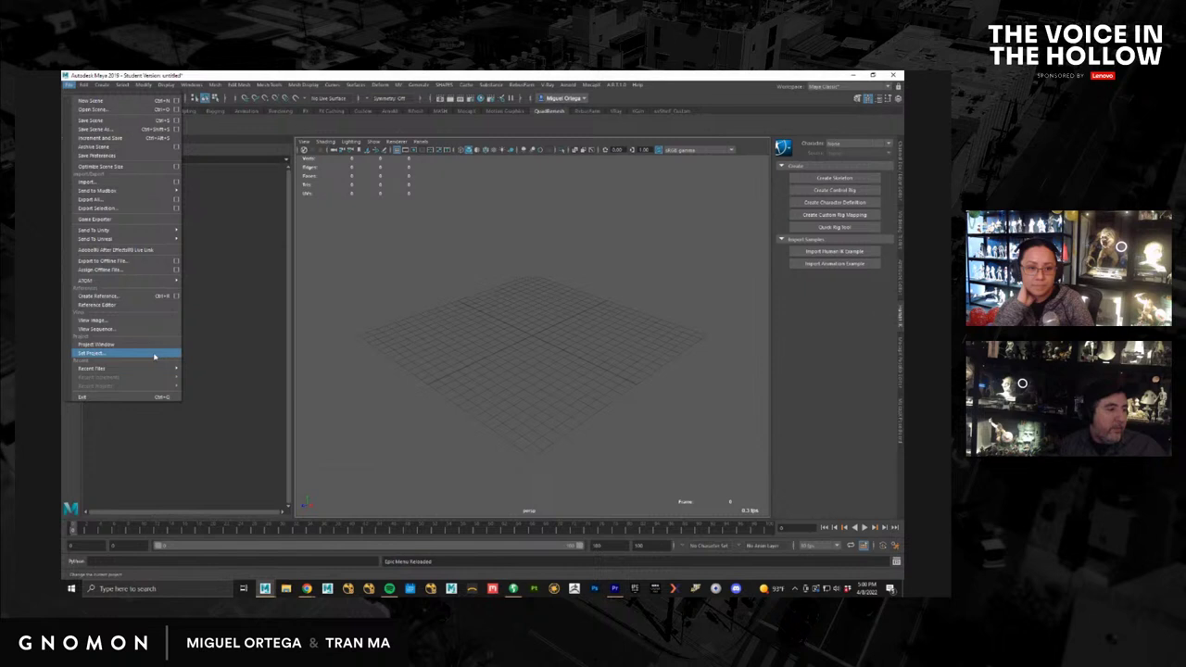
mouse_move(165, 368)
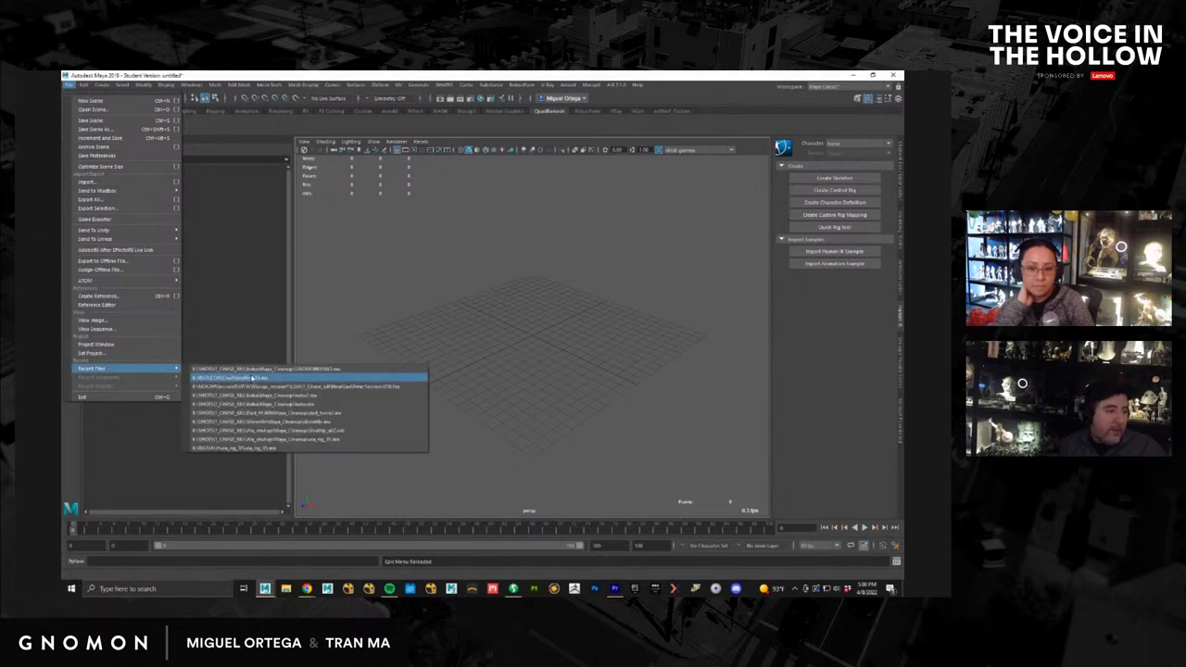
left_click(93, 109)
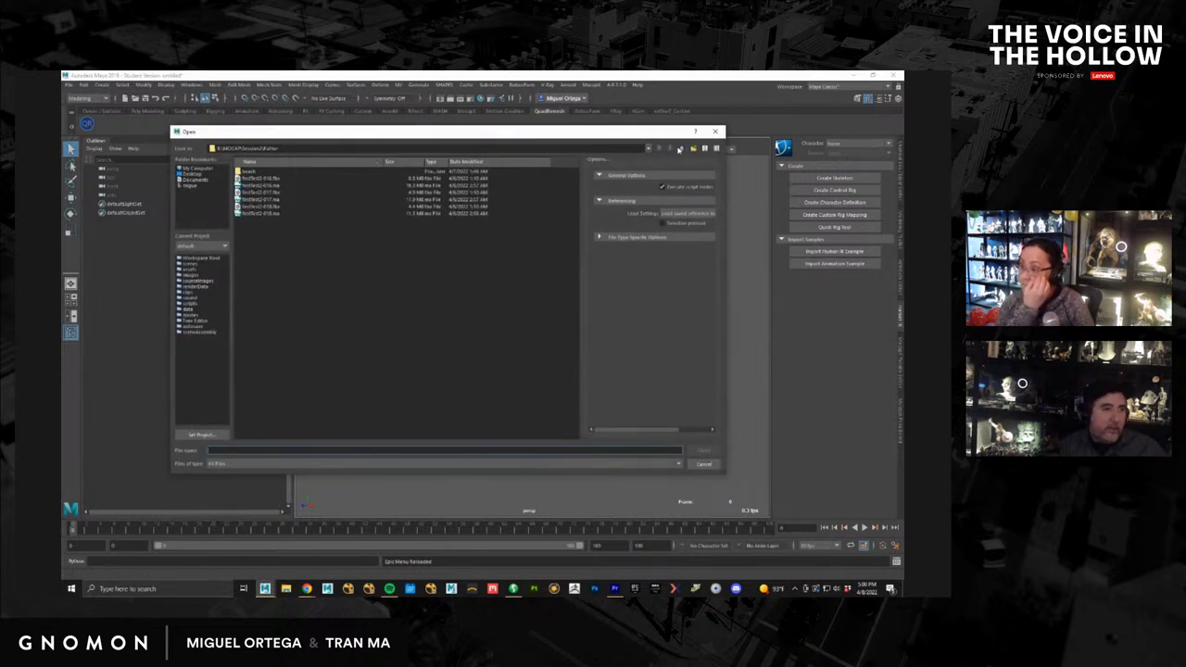
left_click(680, 151)
left_click(681, 150)
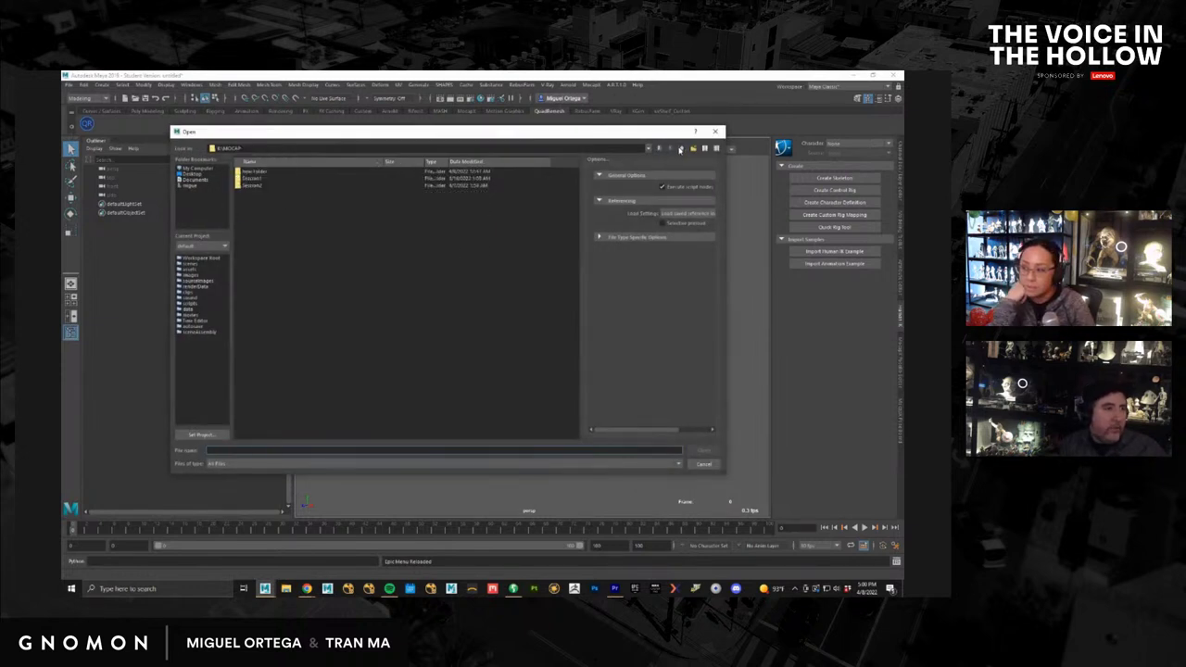
left_click(680, 149)
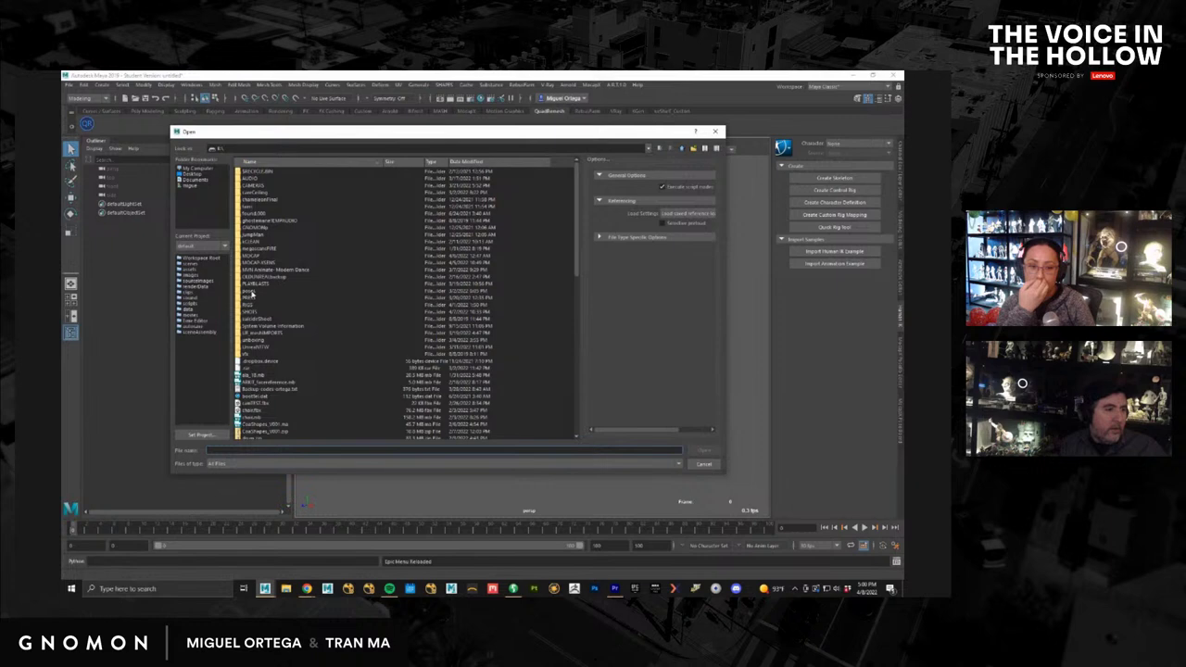
double_click(251, 305)
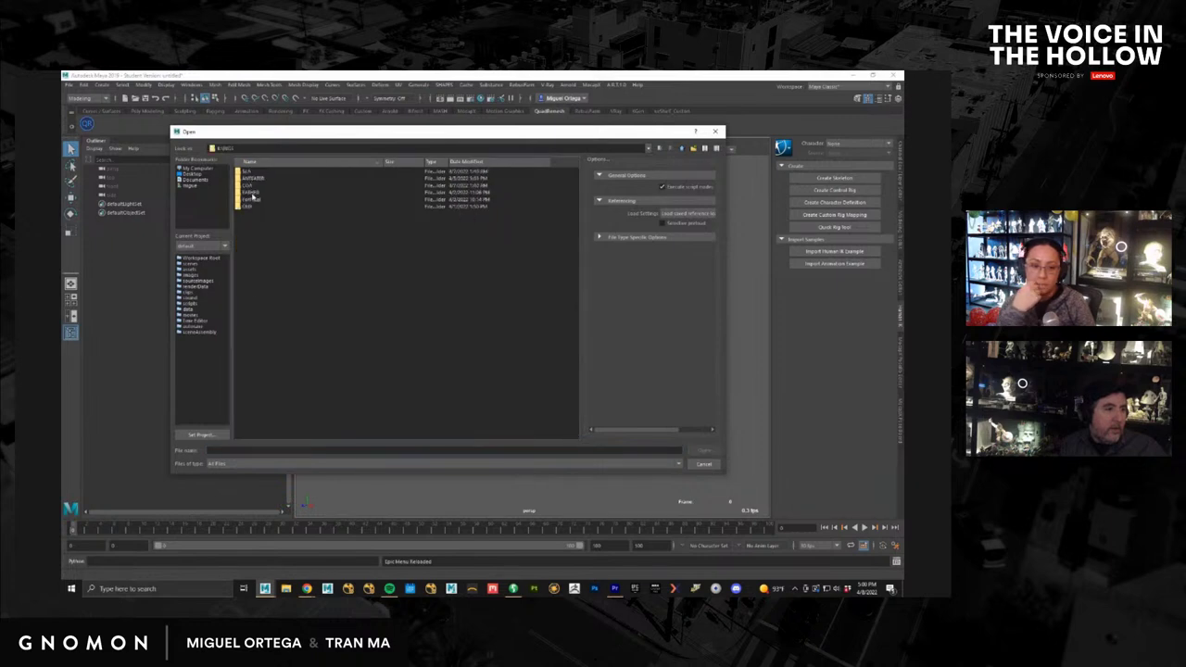
double_click(257, 186)
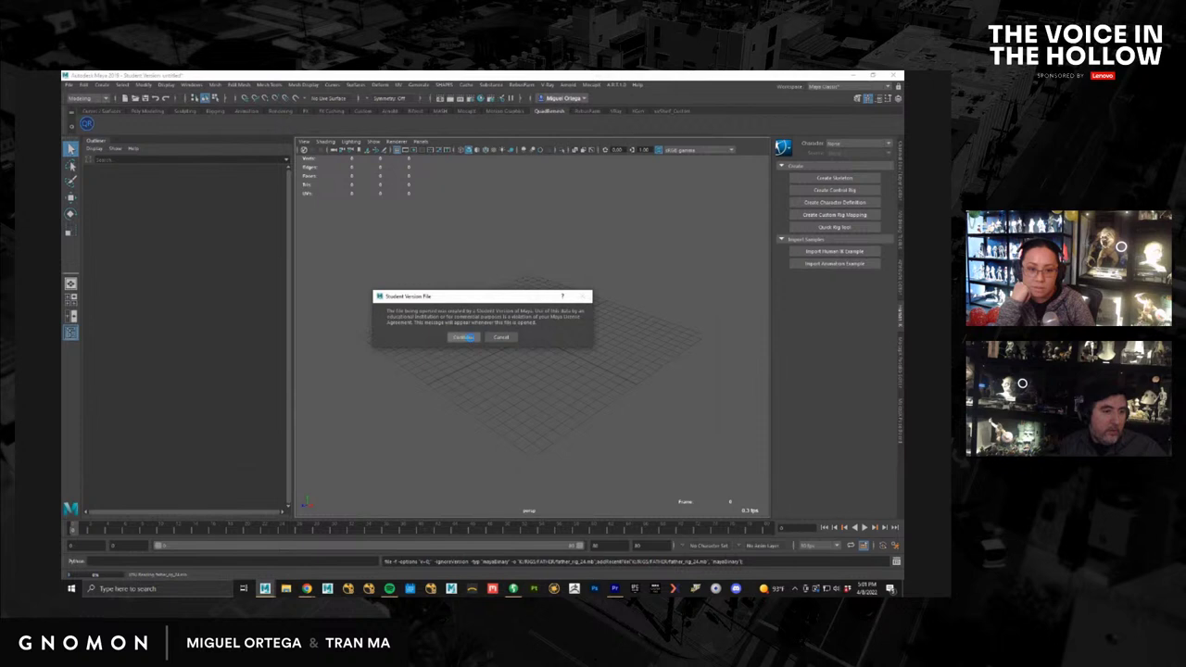
left_click(463, 337)
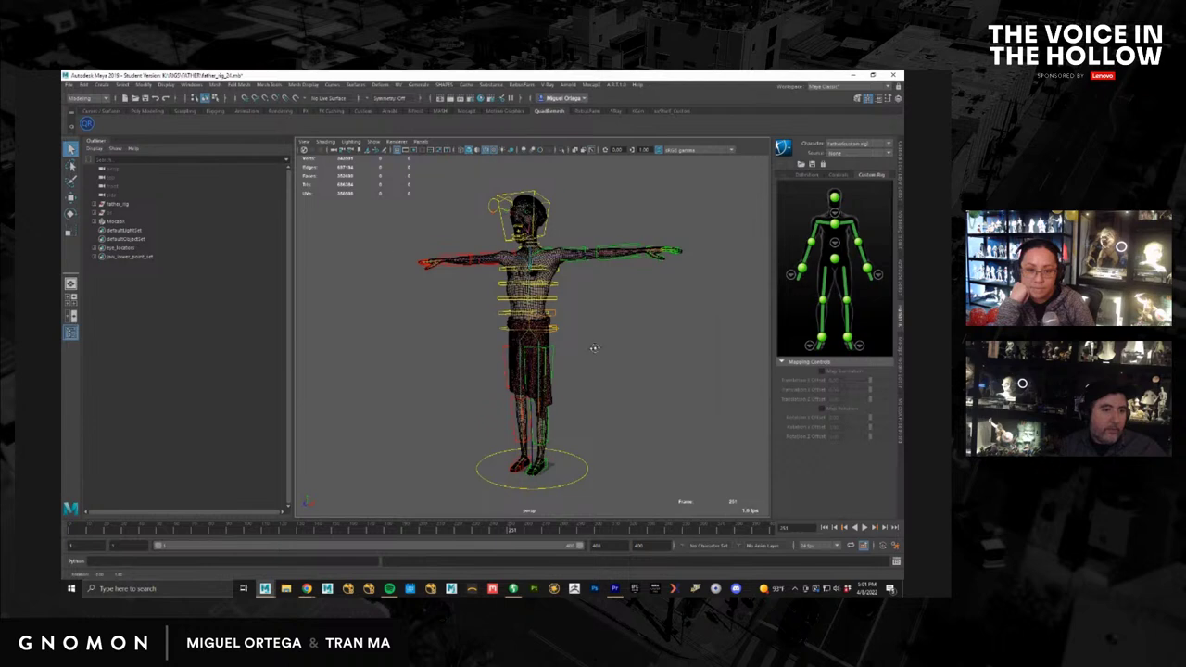
Step: Reference the motion capture file FirstTest2-018.ma from the Father folder inside MOCAP's Session2 into the rig scene
left_click(69, 85)
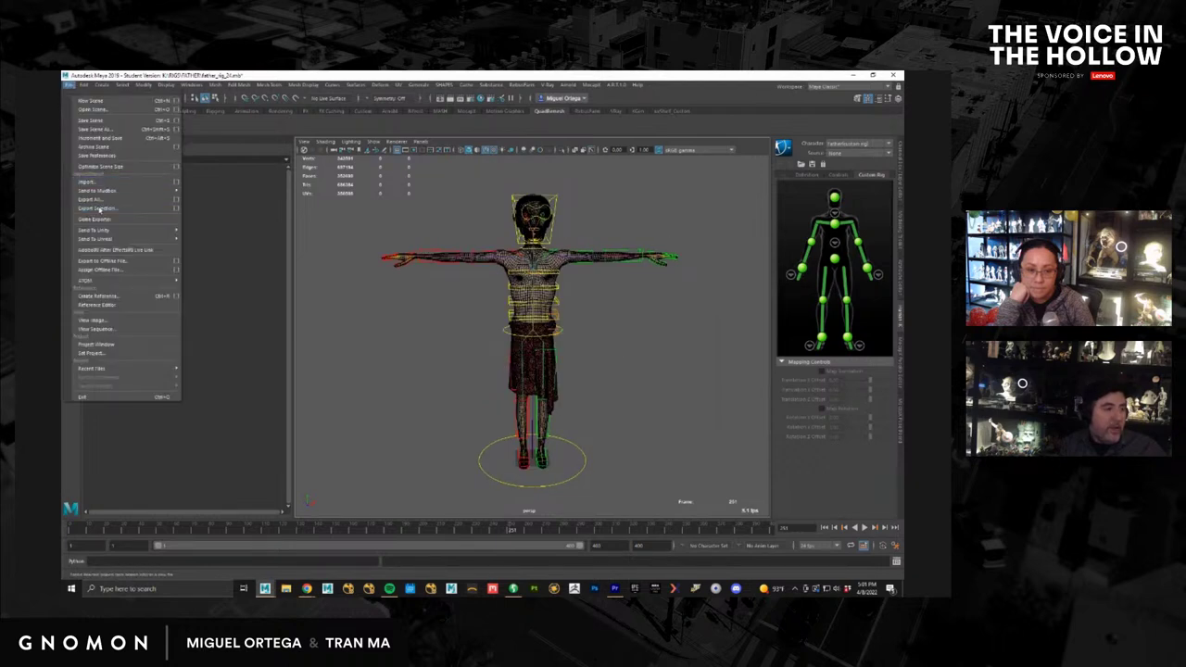
left_click(139, 296)
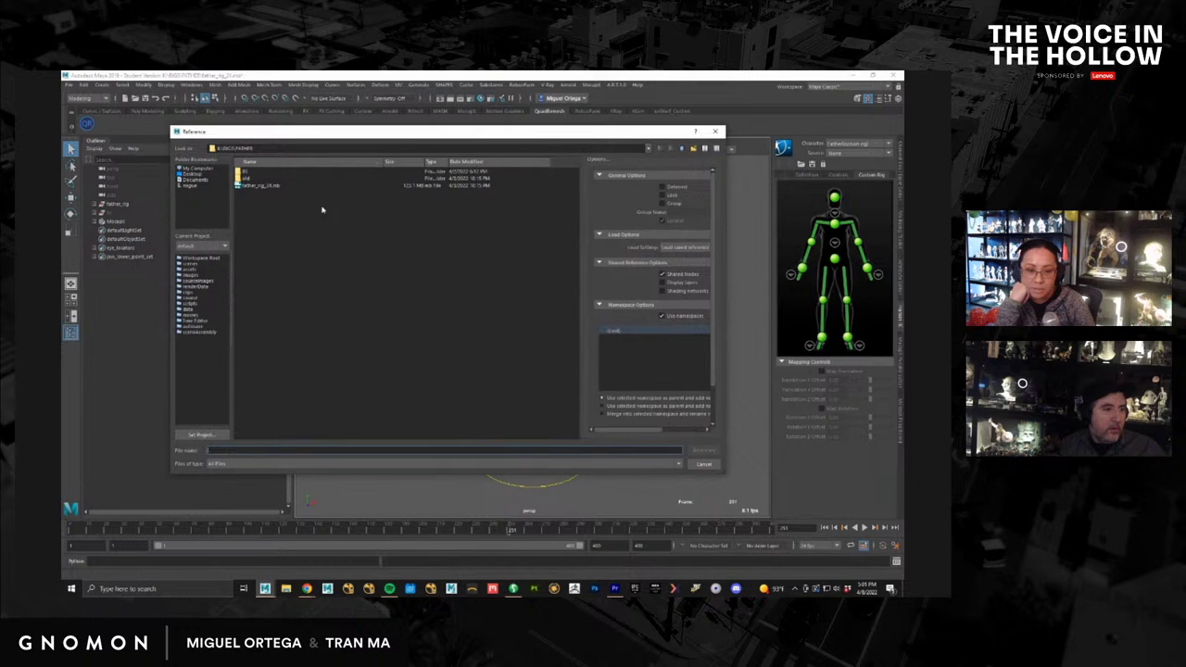
left_click(681, 150)
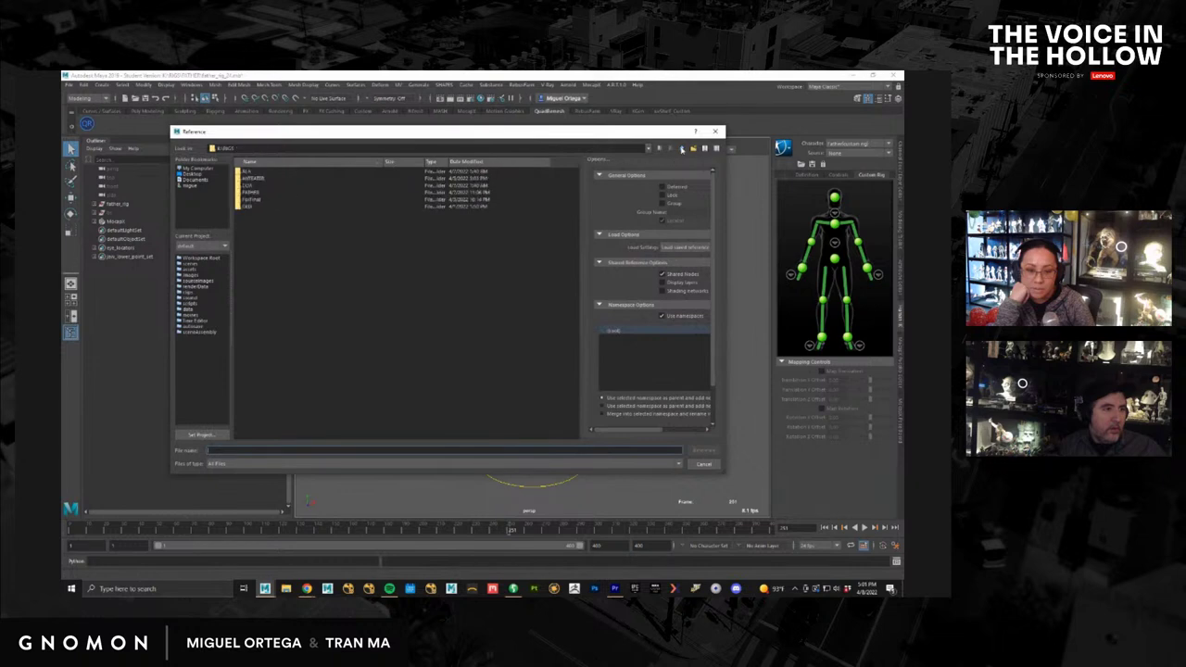
double_click(250, 256)
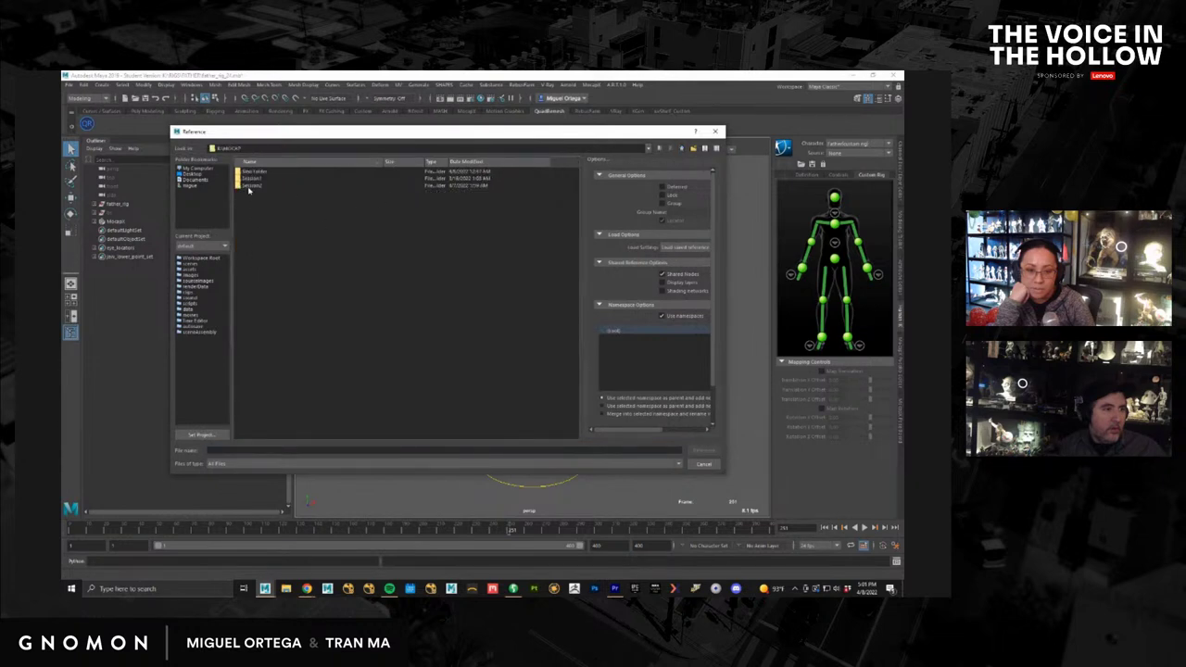
double_click(252, 186)
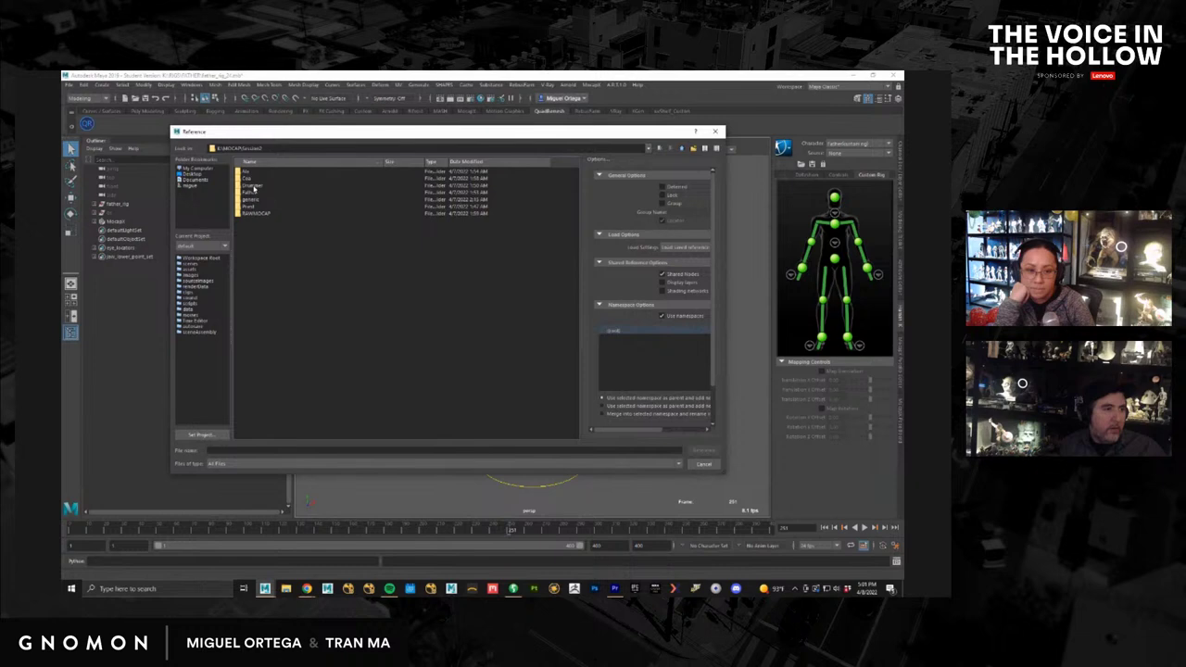
double_click(254, 190)
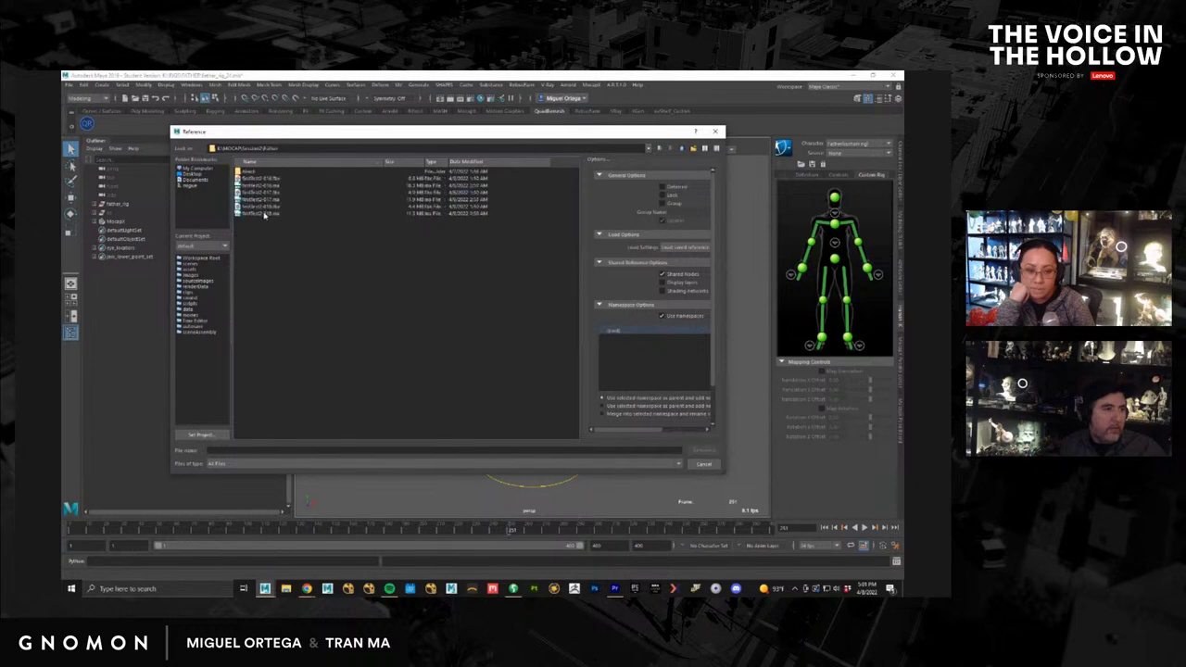
double_click(265, 214)
left_click(465, 339)
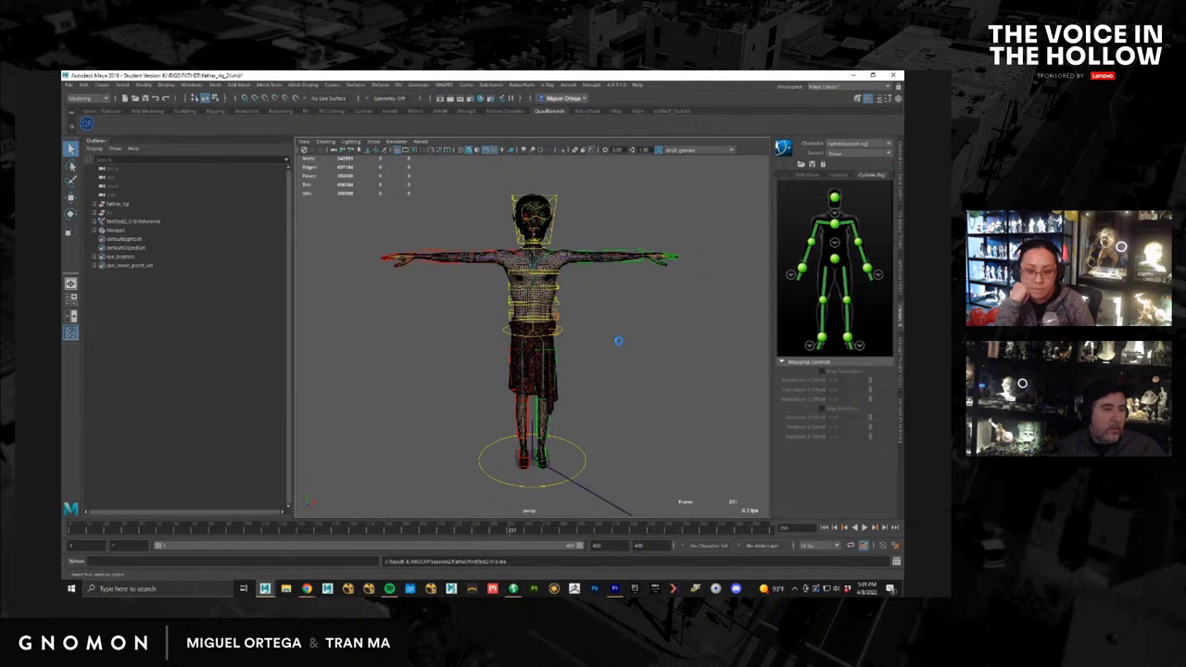
Step: Set the father's HumanIK source to the FirstTest2_018 character and return to the first frame
right_click_drag(625, 362, 517, 346, "alt")
middle_click_drag(636, 350, 509, 324, "alt")
left_click_drag(538, 330, 515, 353, "alt")
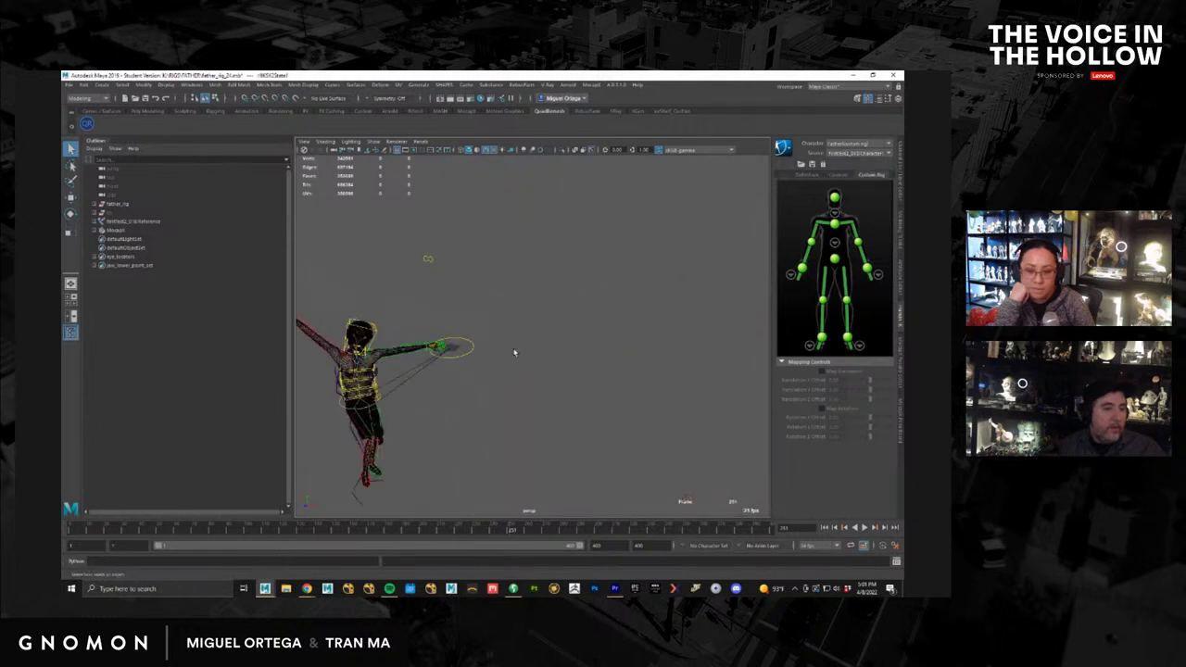
left_click(825, 528)
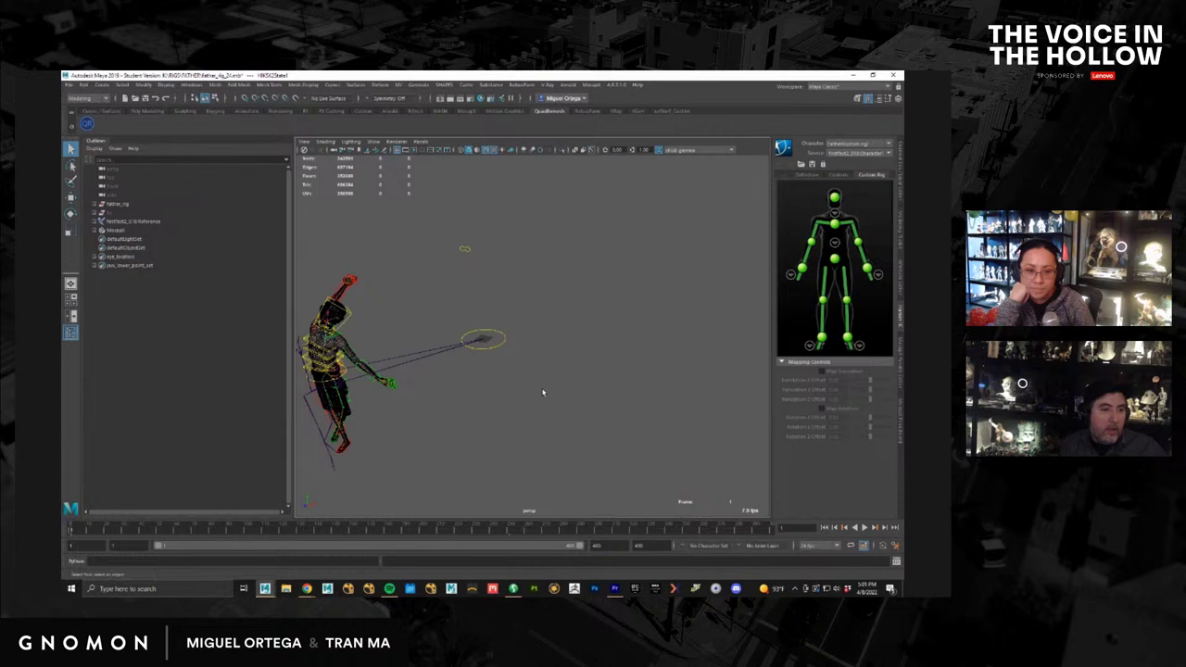
middle_click_drag(520, 384, 603, 368, "alt")
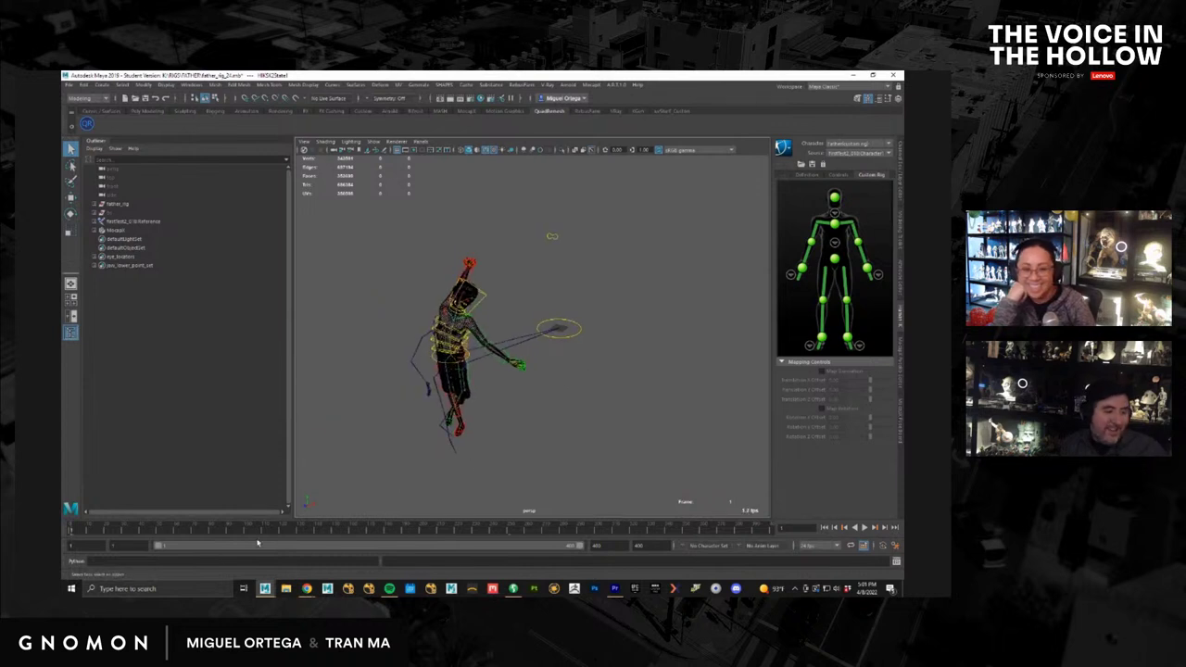
Step: Set both the playback start and the animation start to frame 0
double_click(110, 546)
type("0")
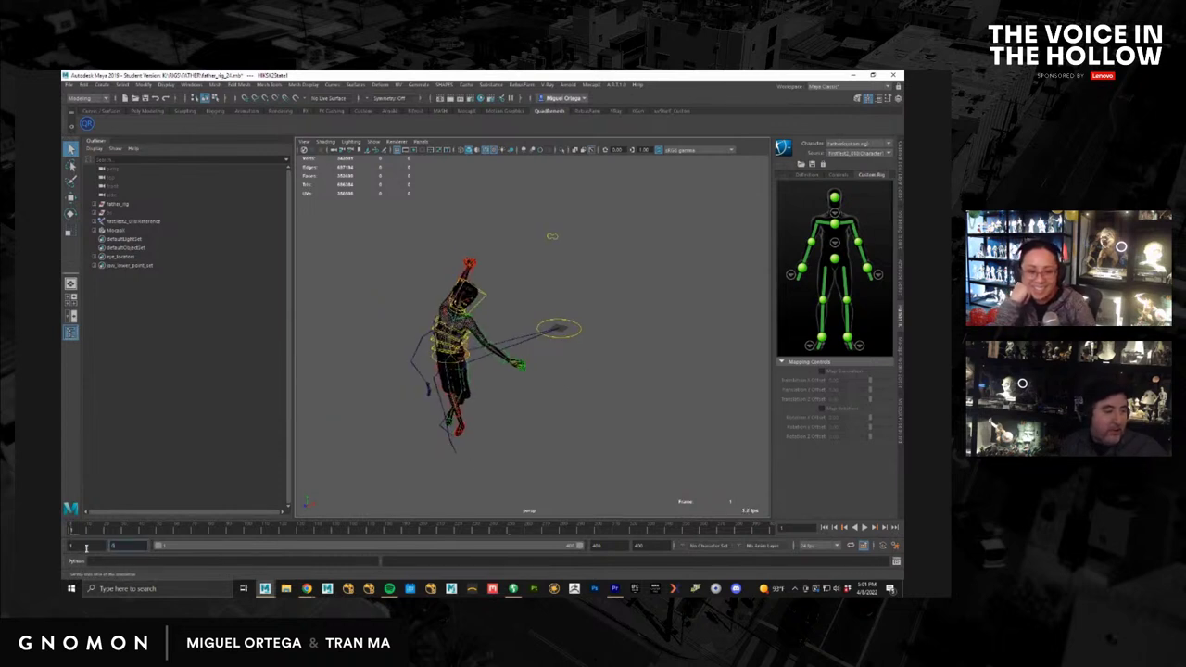
left_click_drag(85, 546, 66, 529)
type("0")
key("Return")
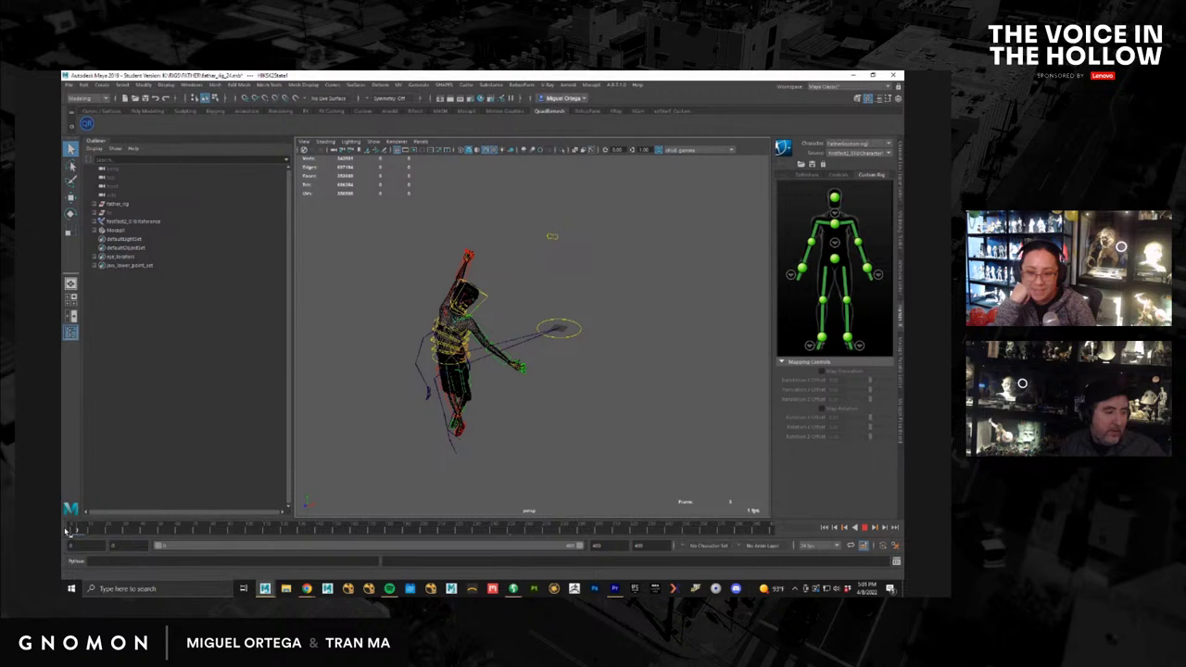
Step: Examine the retargeted motion from frame 0 onward around the father rig, checking the arms against the mocap skeleton
left_click_drag(524, 347, 565, 345, "alt")
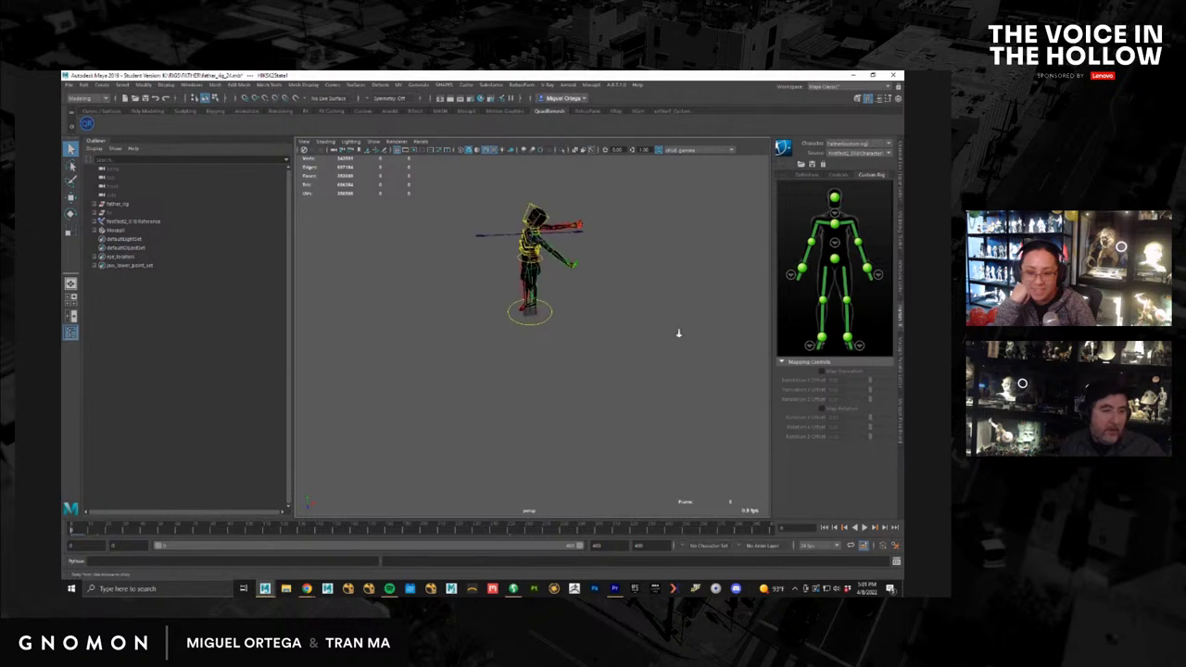
scroll(677, 334, "up", 5)
middle_click_drag(623, 402, 616, 415, "alt")
right_click_drag(598, 390, 544, 412, "alt")
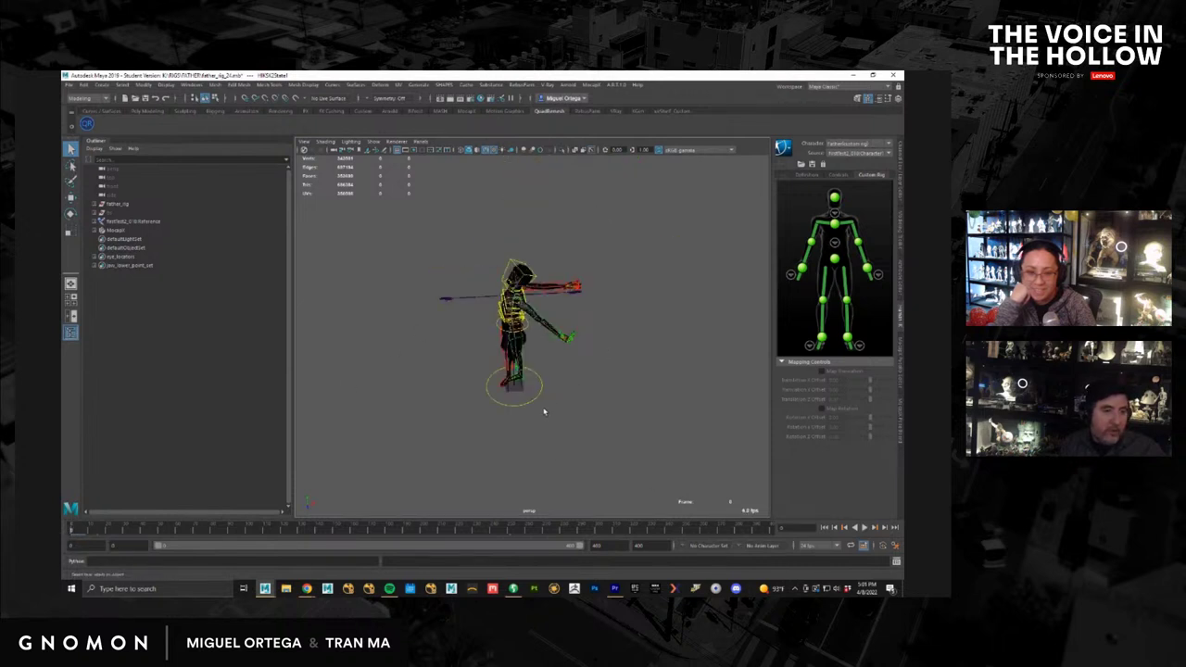
mouse_move(113, 531)
left_mouse_down()
mouse_move(66, 531)
mouse_move(453, 501)
mouse_move(62, 525)
mouse_move(129, 524)
left_mouse_up()
right_click_drag(589, 399, 540, 411, "alt")
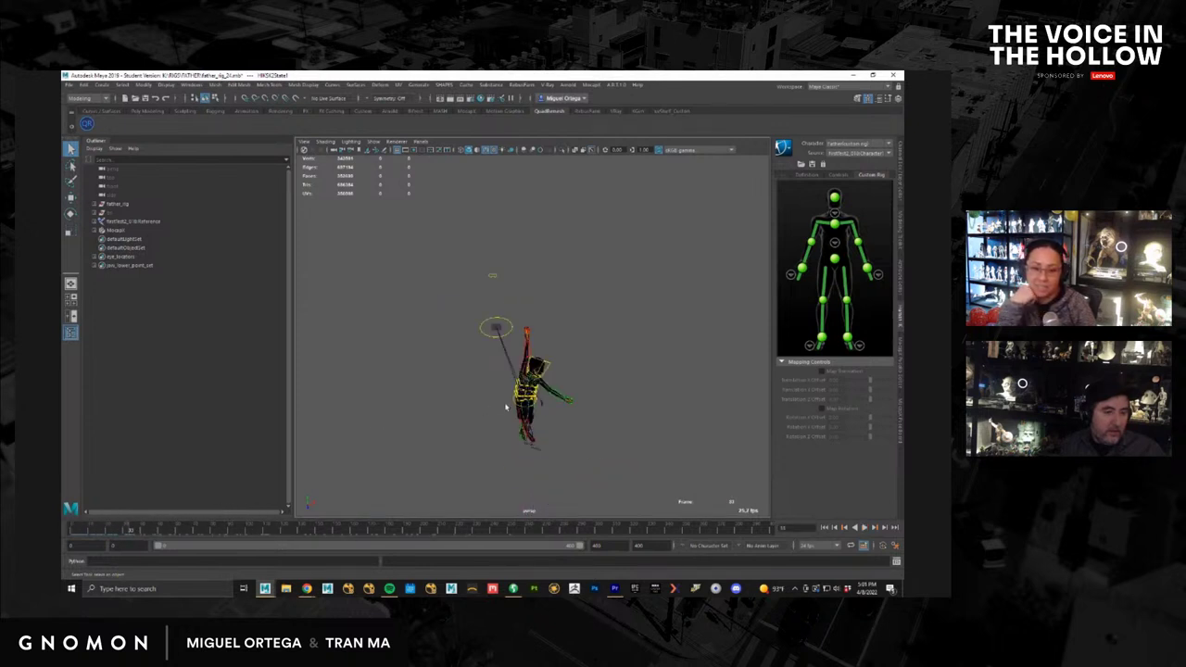
left_click_drag(539, 411, 533, 401, "alt")
right_click_drag(533, 400, 625, 447, "alt")
middle_click_drag(582, 448, 557, 372, "alt")
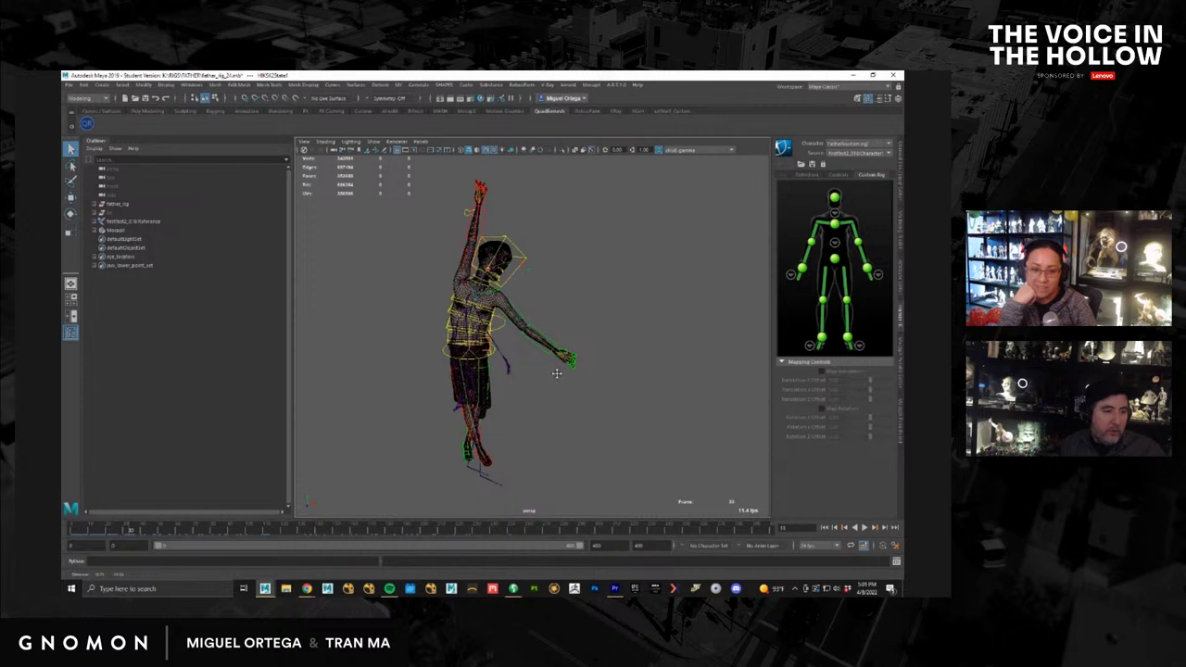
left_click_drag(223, 525, 62, 542)
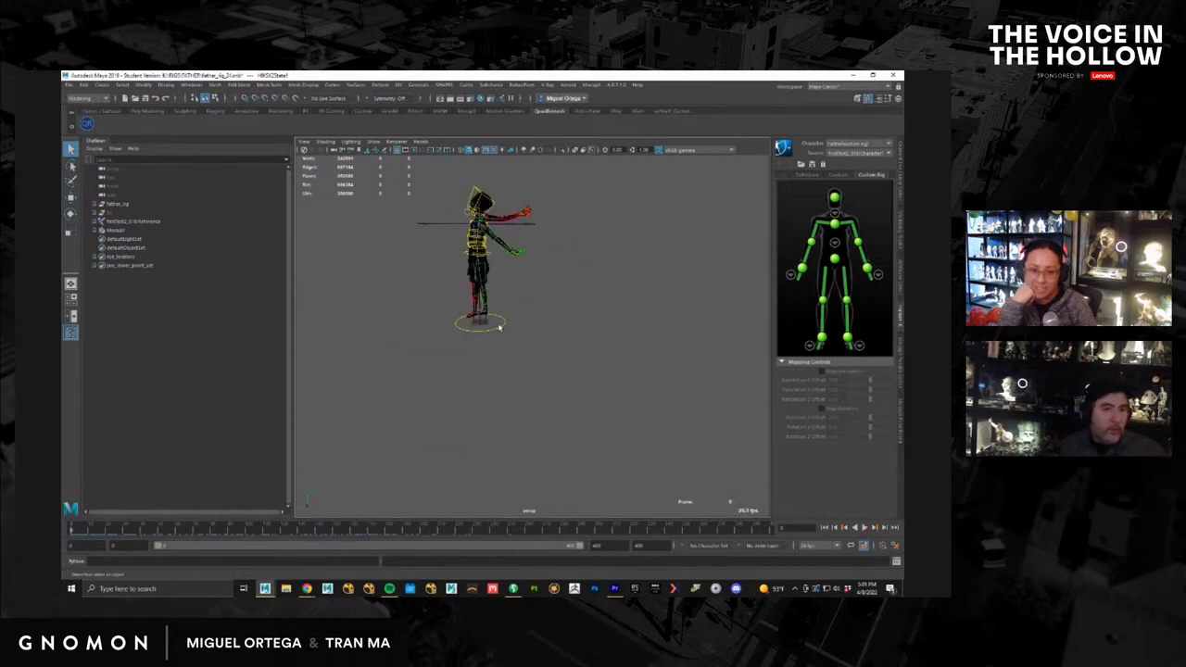
Step: Set the father's HumanIK source to Stance and inspect the T-pose alignment between the rig's arms and the mocap skeleton
left_click(857, 153)
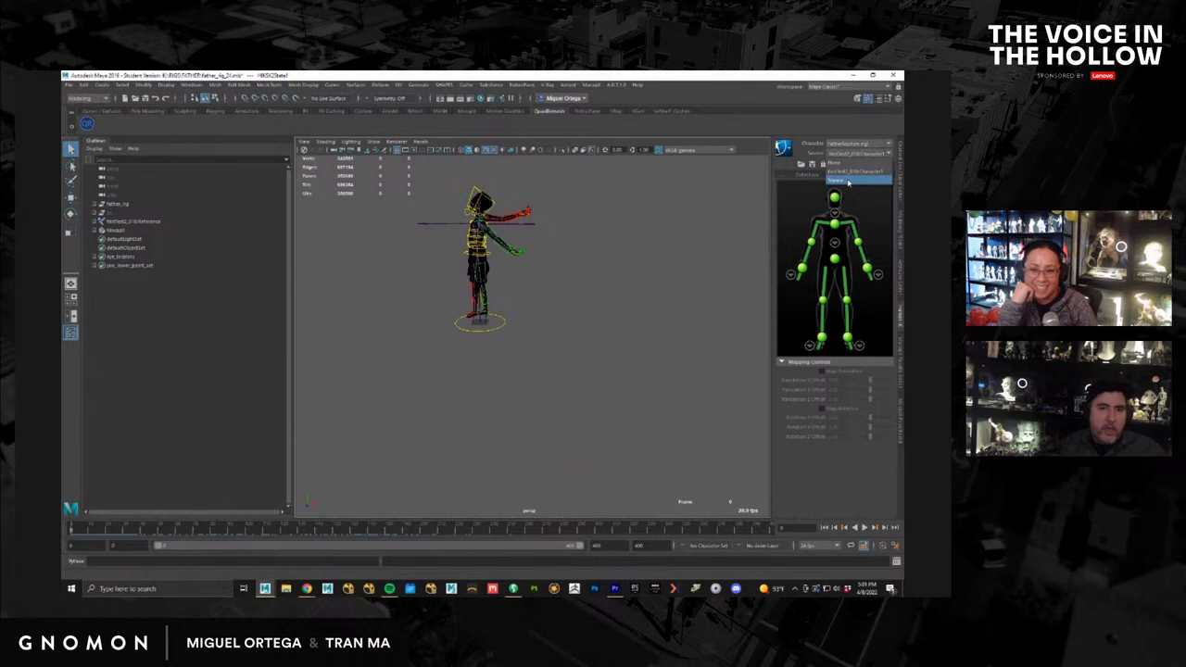
left_click(843, 181)
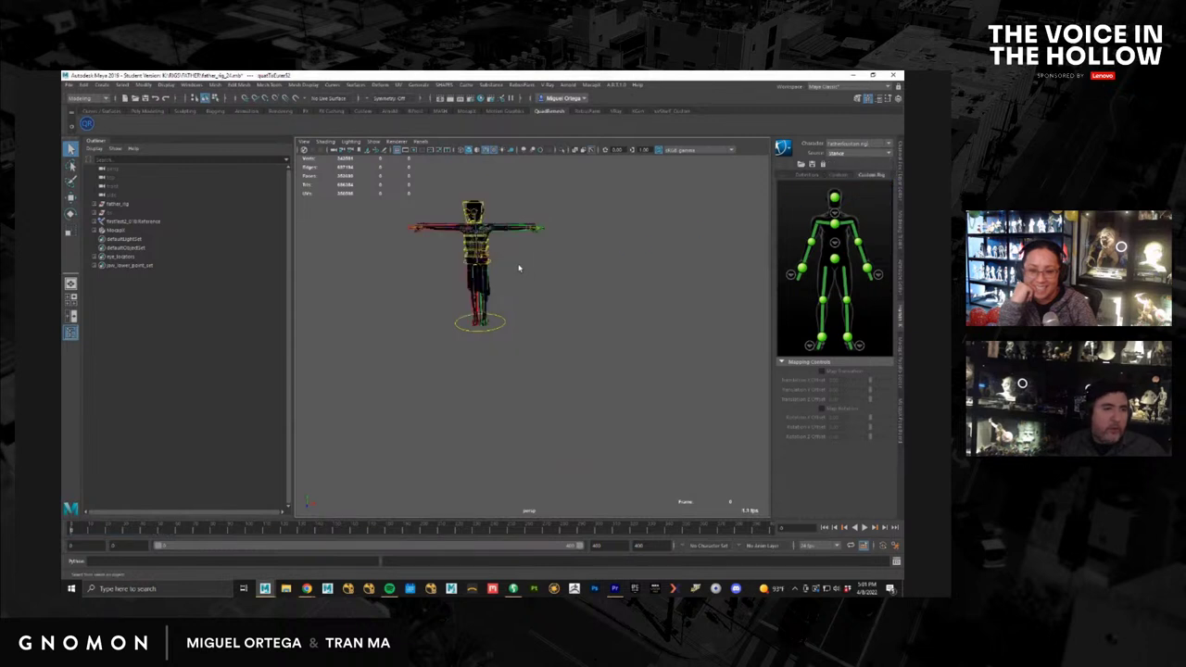
middle_click_drag(558, 295, 593, 367, "alt")
right_click_drag(593, 367, 741, 326, "alt")
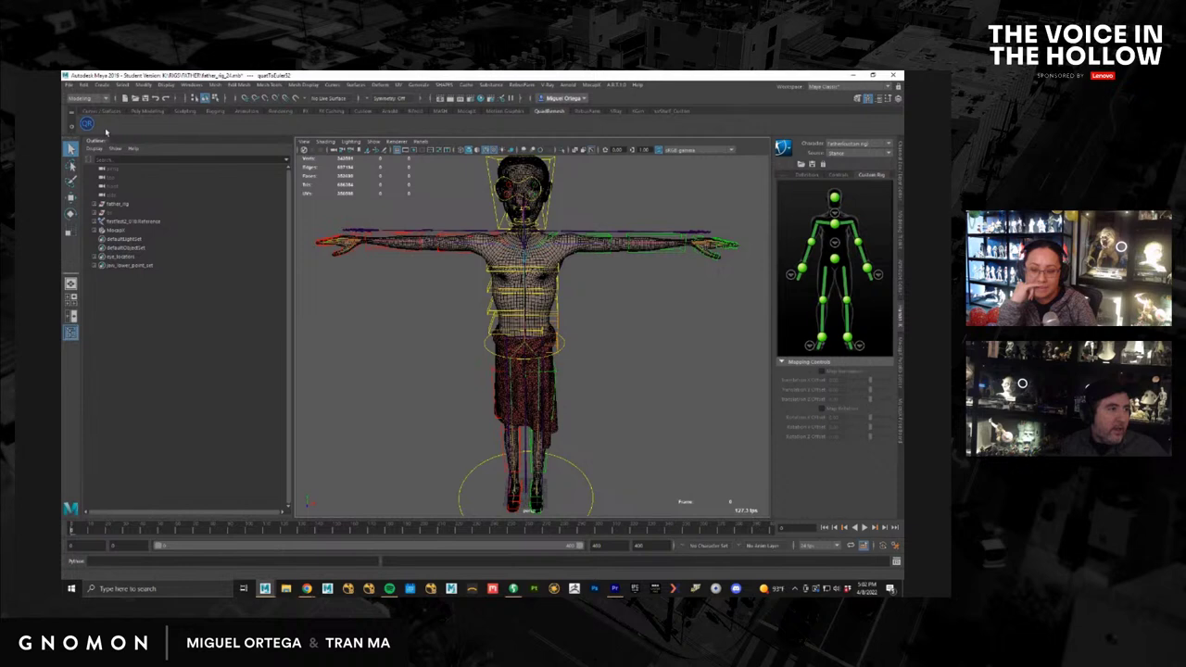
left_click_drag(397, 219, 385, 220, "alt")
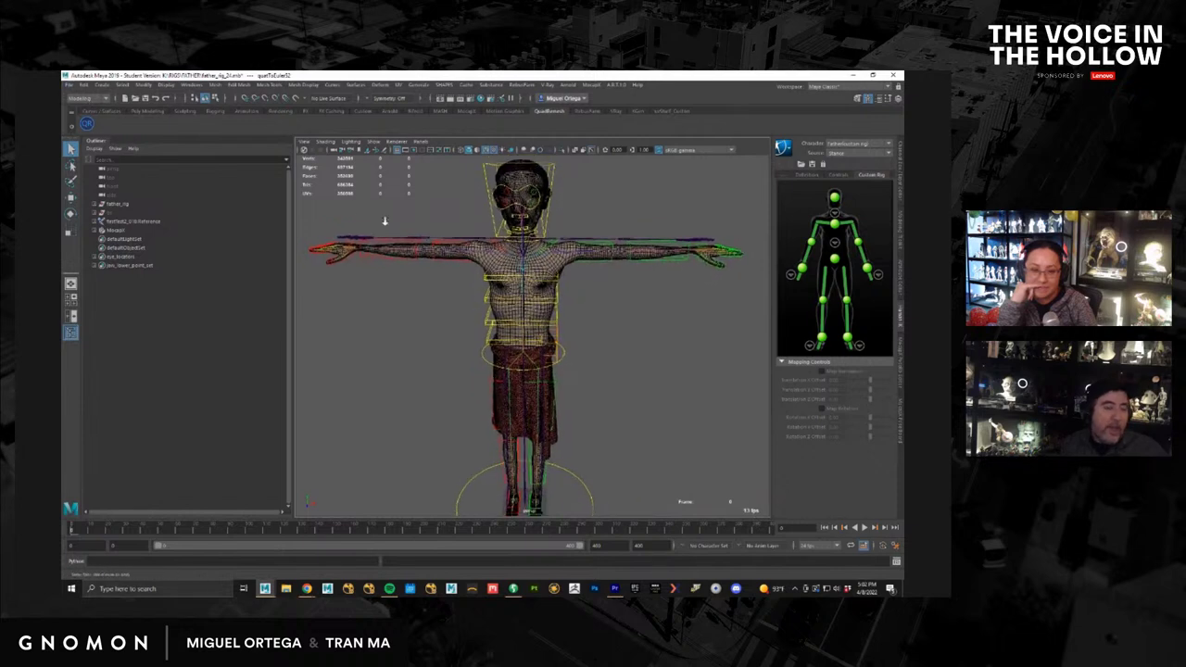
right_click_drag(386, 221, 509, 265, "alt")
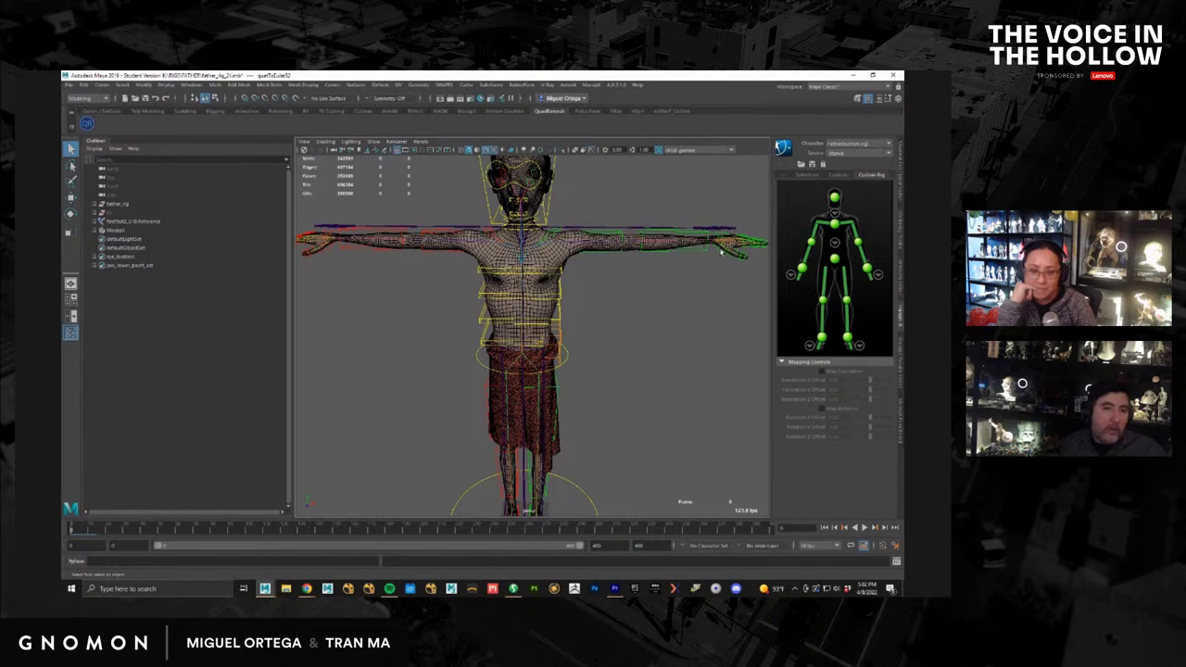
Step: Assign R_arm_01_FK_ctrl and R_arm_02_FK_ctrl to the right upper arm and forearm in the custom rig mapping, ignoring locked attributes
key("w")
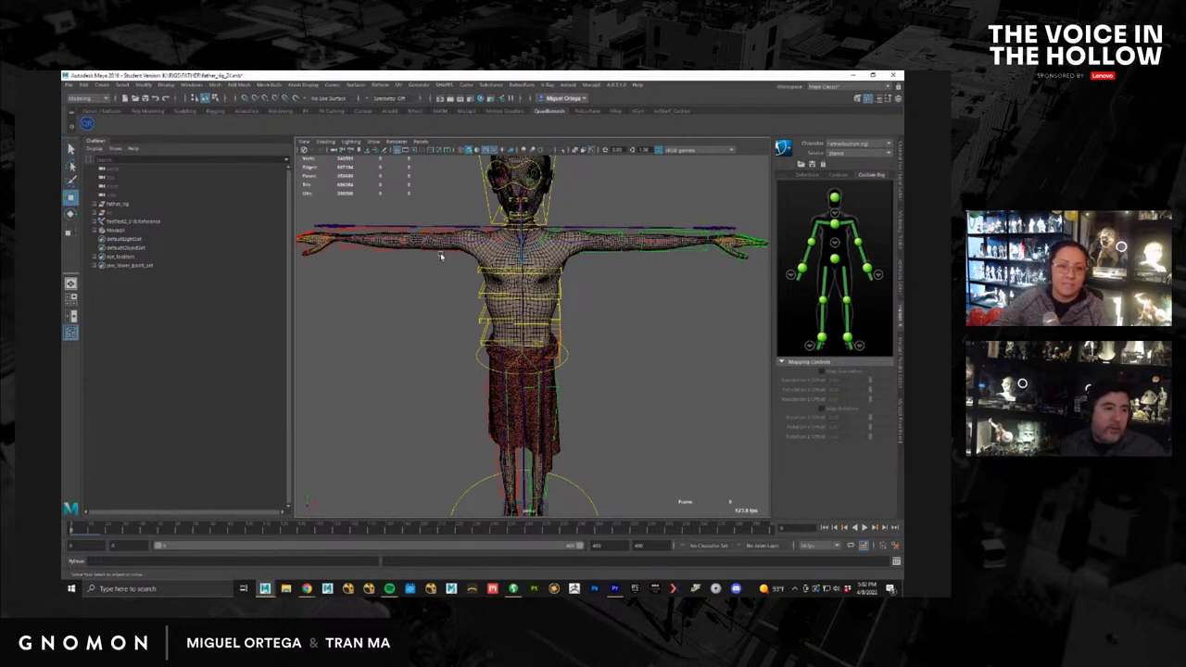
left_click(442, 251)
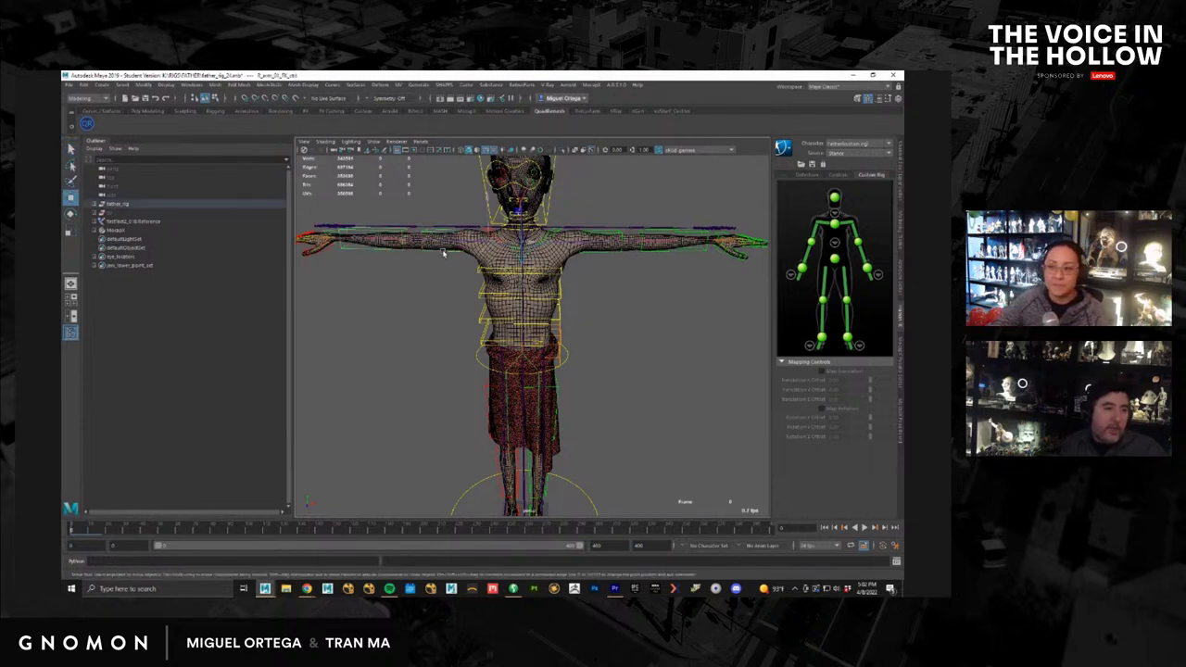
right_click(818, 234)
left_click(825, 236)
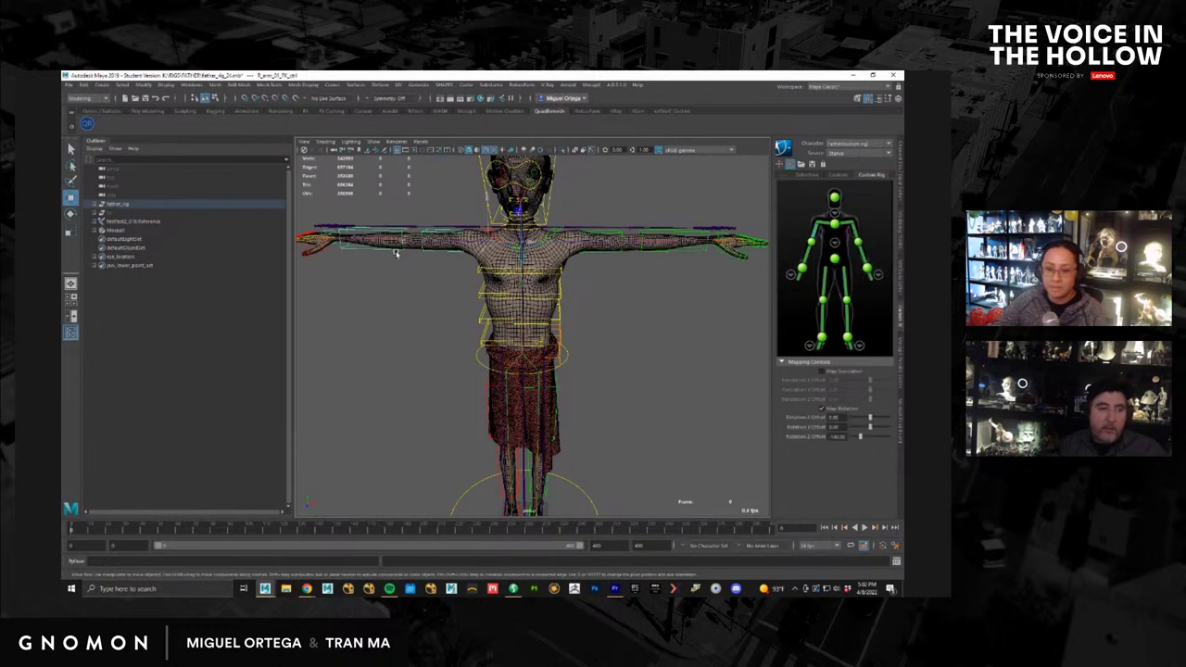
left_click(364, 249)
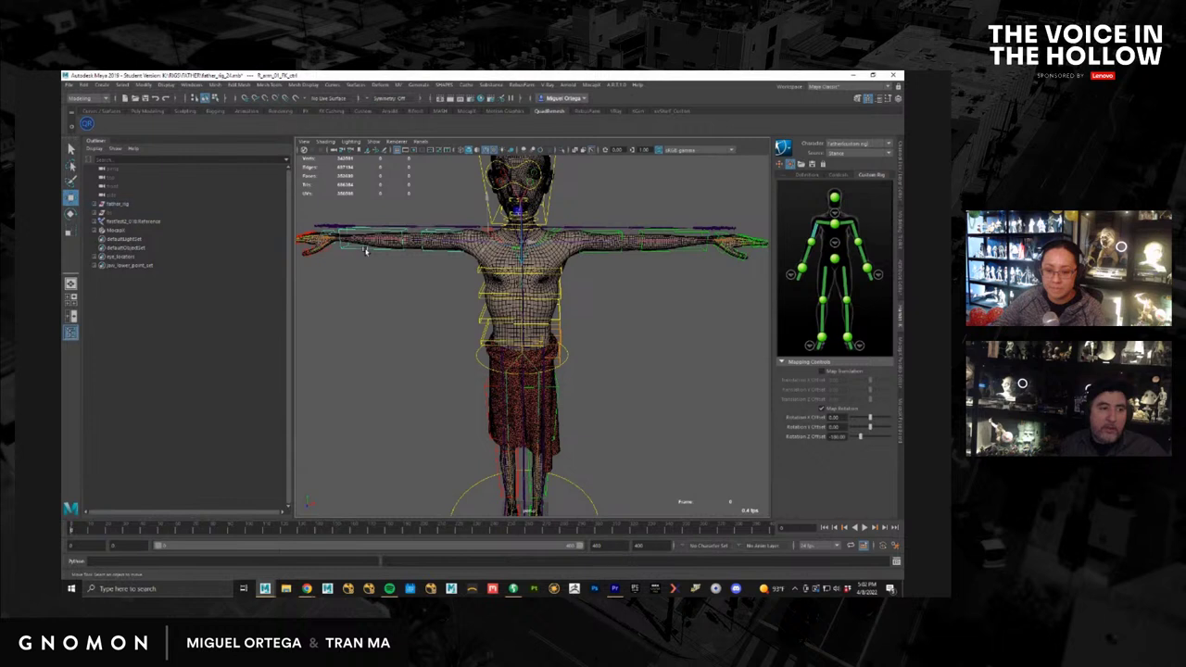
right_click(806, 258)
left_click(821, 260)
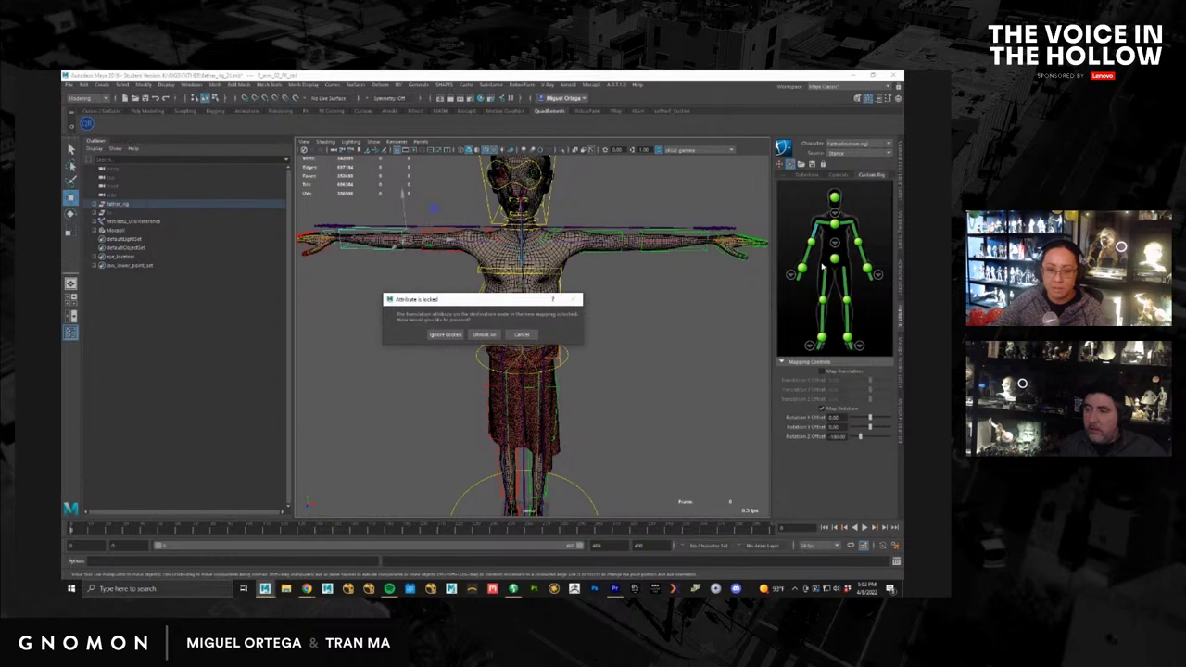
left_click(445, 336)
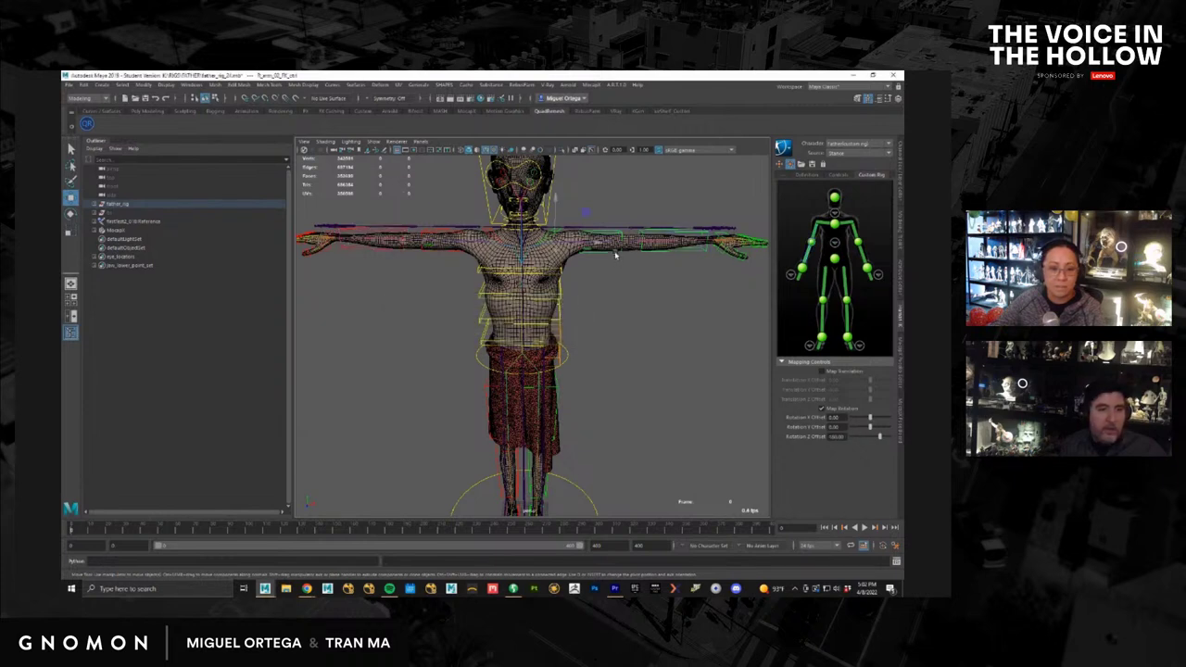
Step: Assign L_arm_01_FK_ctrl and L_arm_02_FK_ctrl to the left upper arm and forearm in the custom rig mapping, ignoring locked attributes
left_click(624, 268)
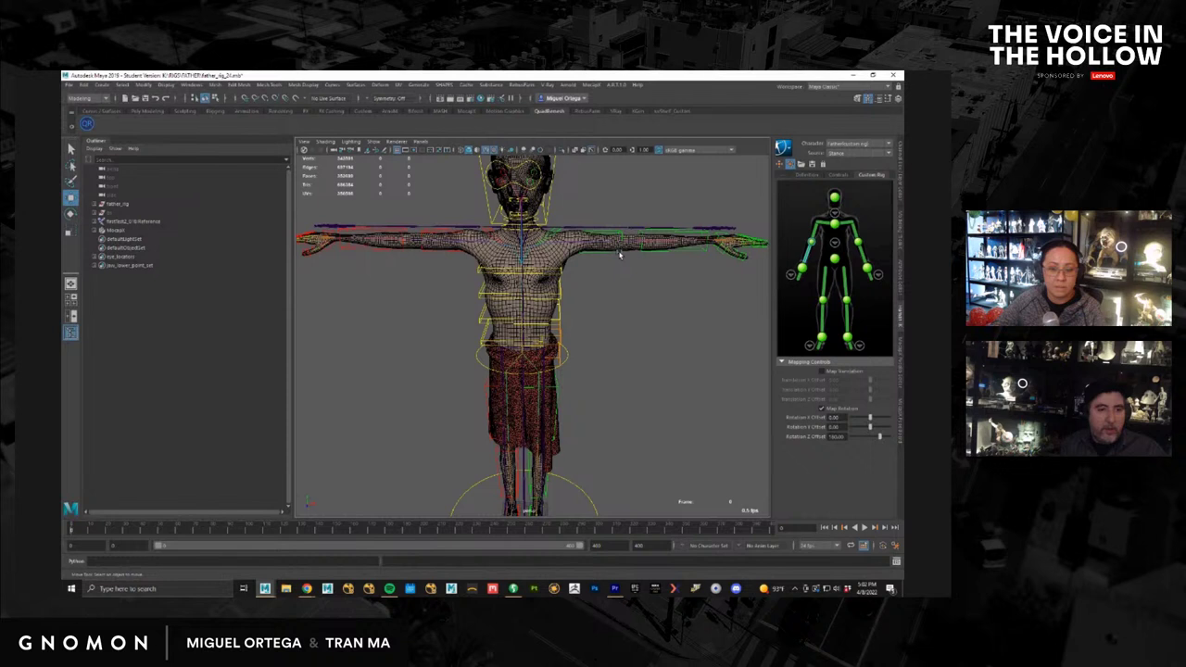
left_click(644, 251)
right_click(855, 231)
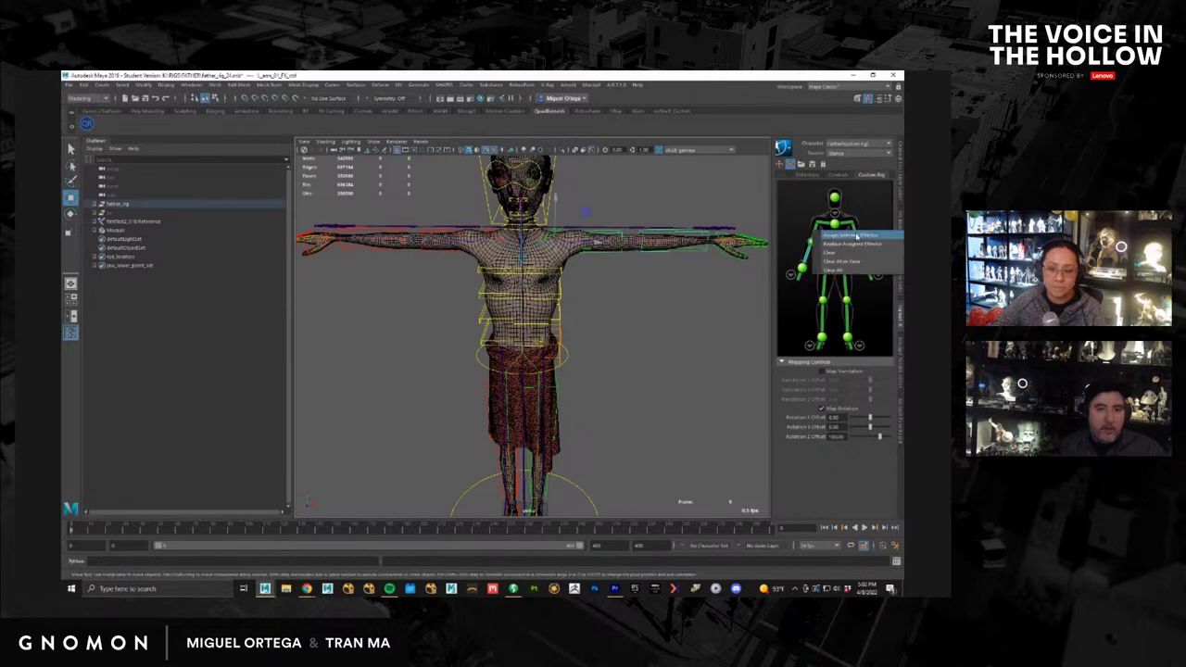
left_click(855, 235)
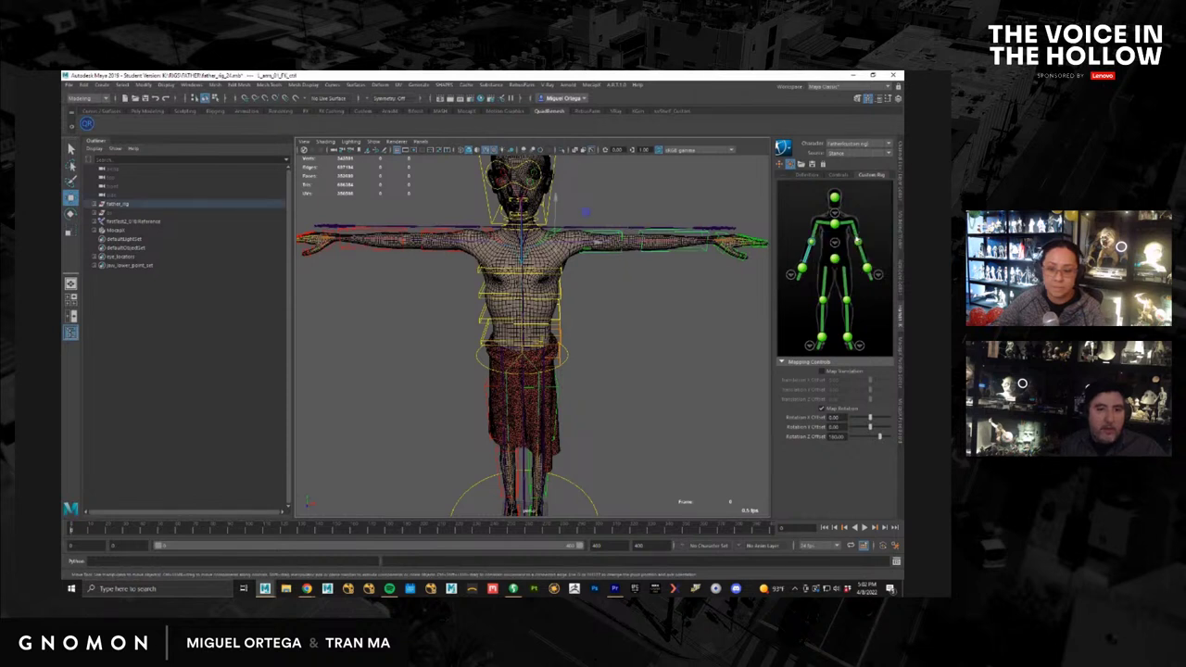
left_click(698, 249)
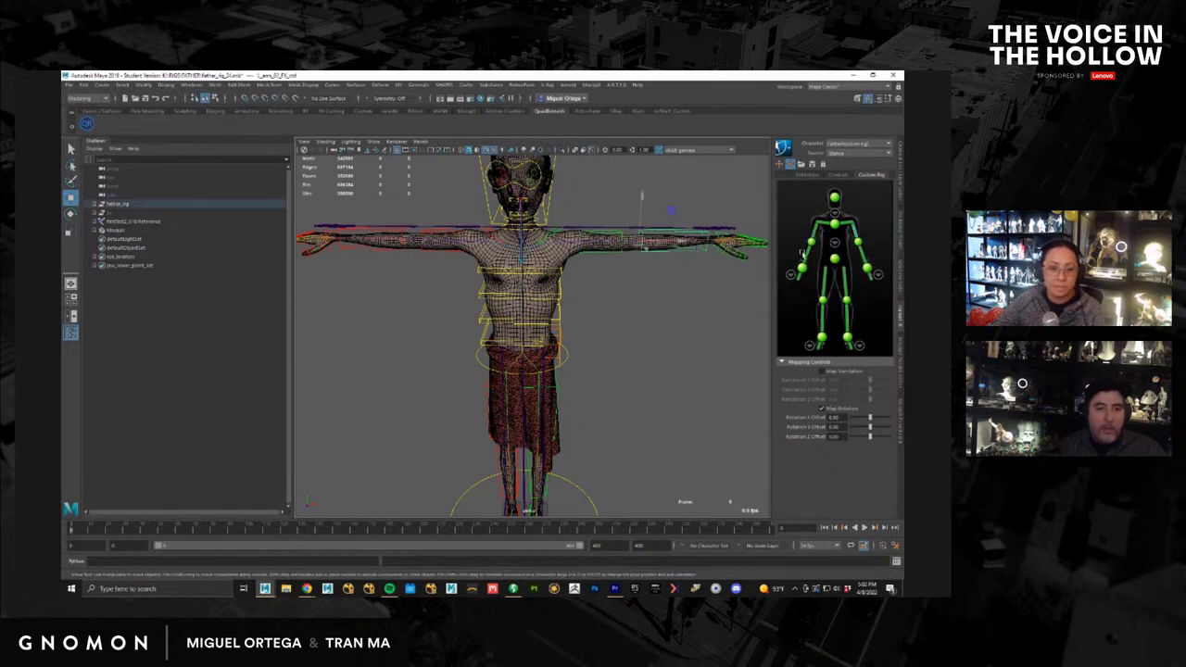
right_click(864, 257)
left_click(864, 262)
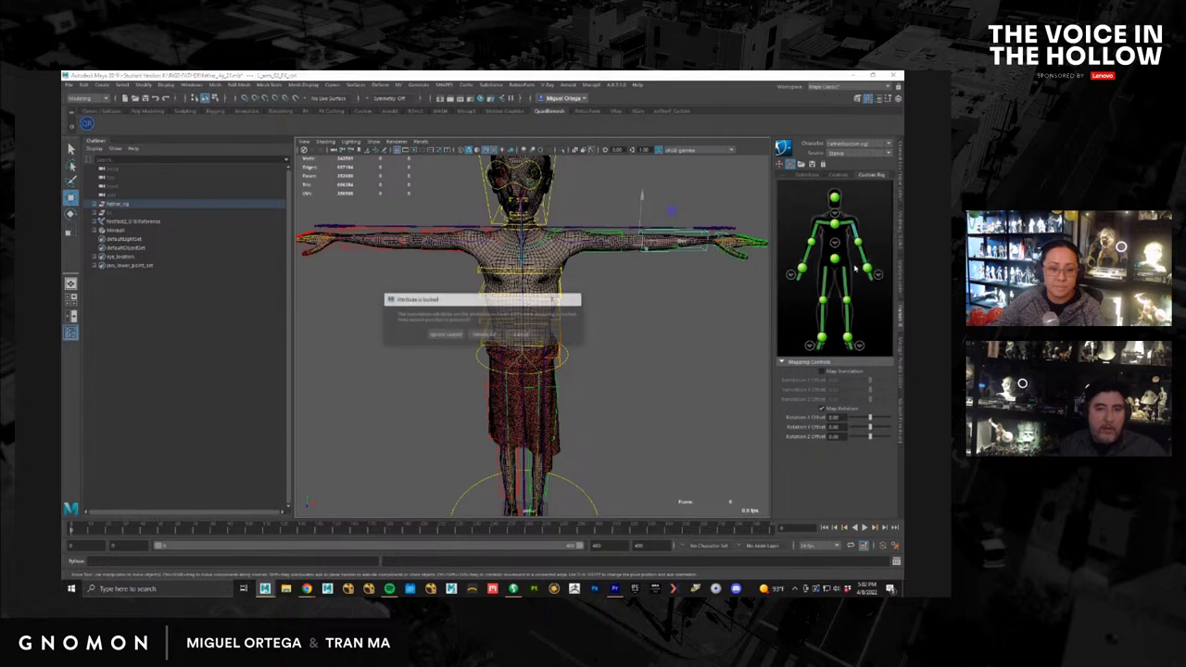
left_click(448, 335)
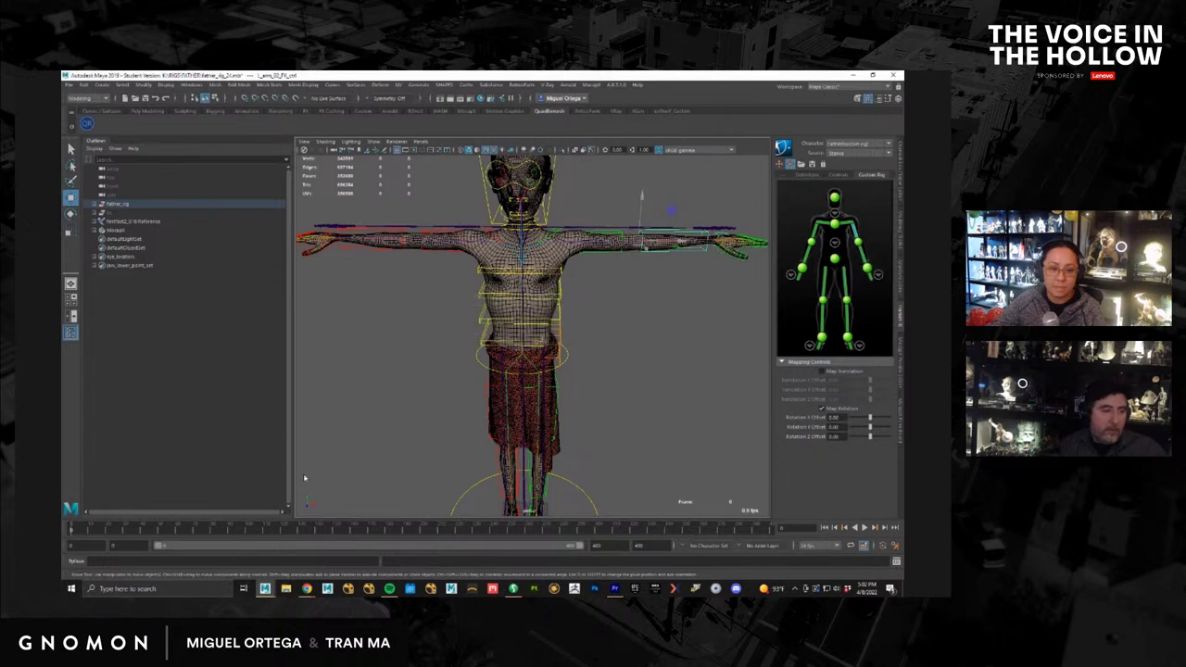
Step: Open the father's HumanIK skeleton definition for editing and limit the viewport display to joints only
left_click(809, 175)
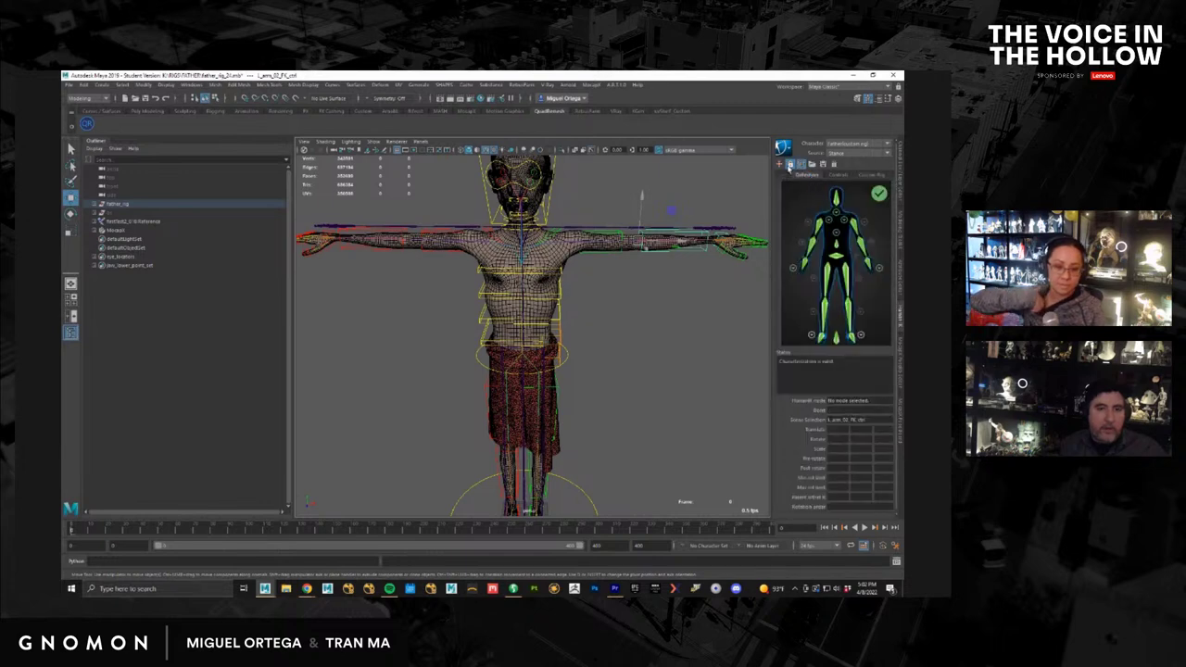
left_click(789, 165)
left_click(372, 142)
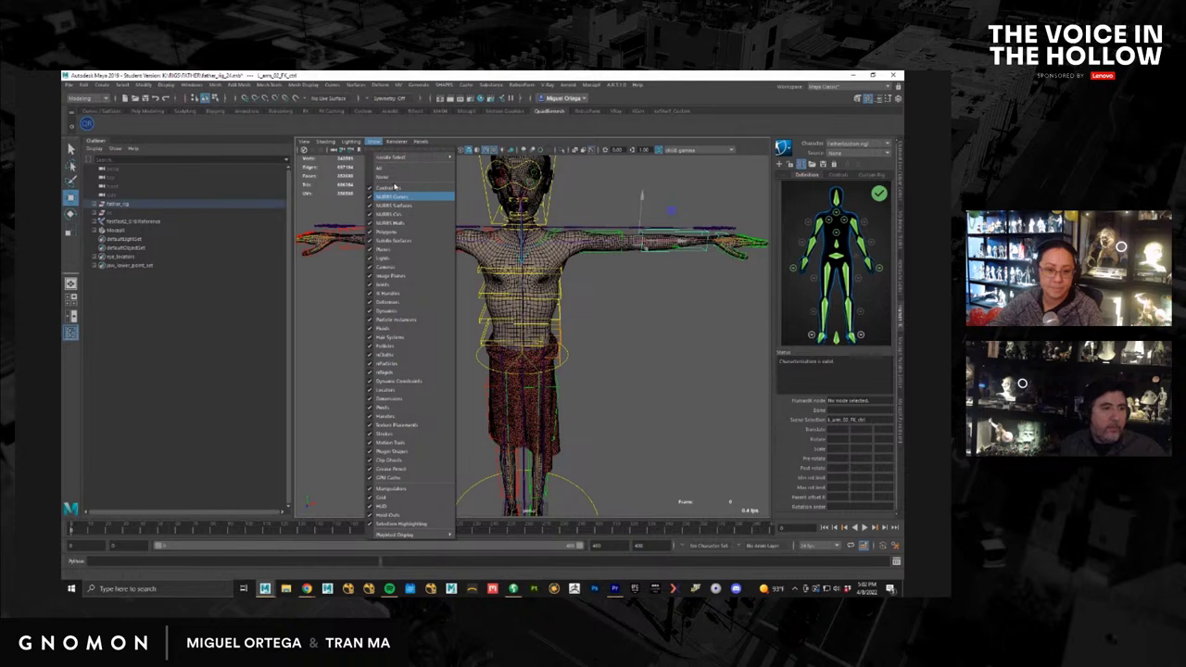
left_click(380, 177)
left_click(374, 142)
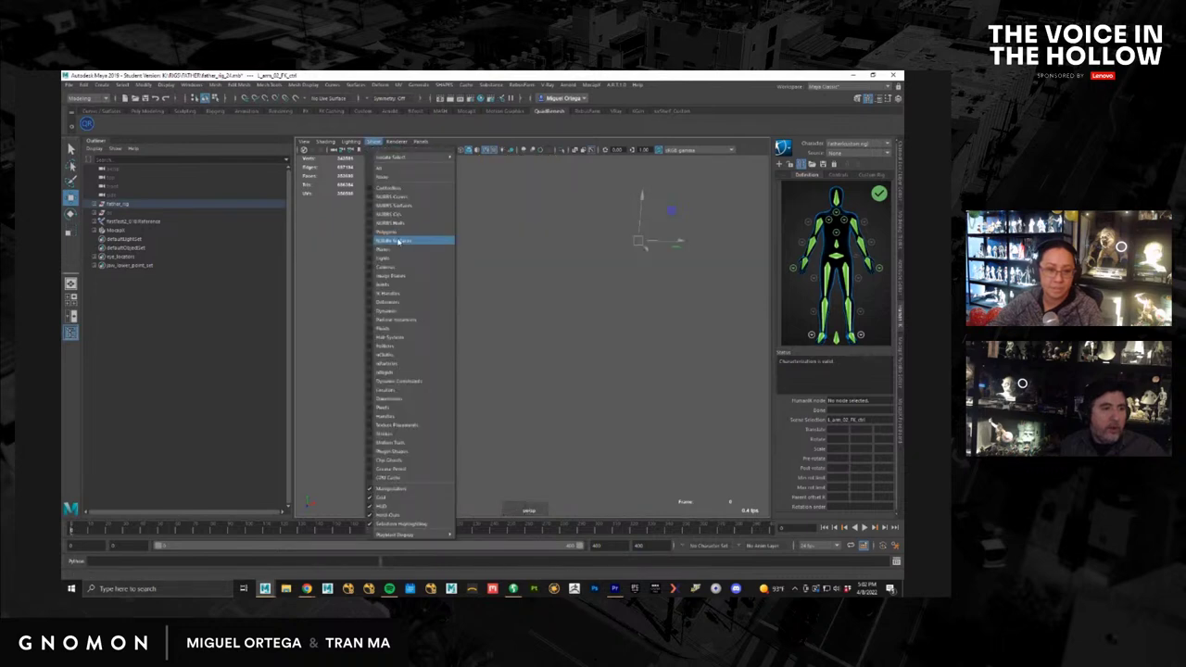
left_click(397, 285)
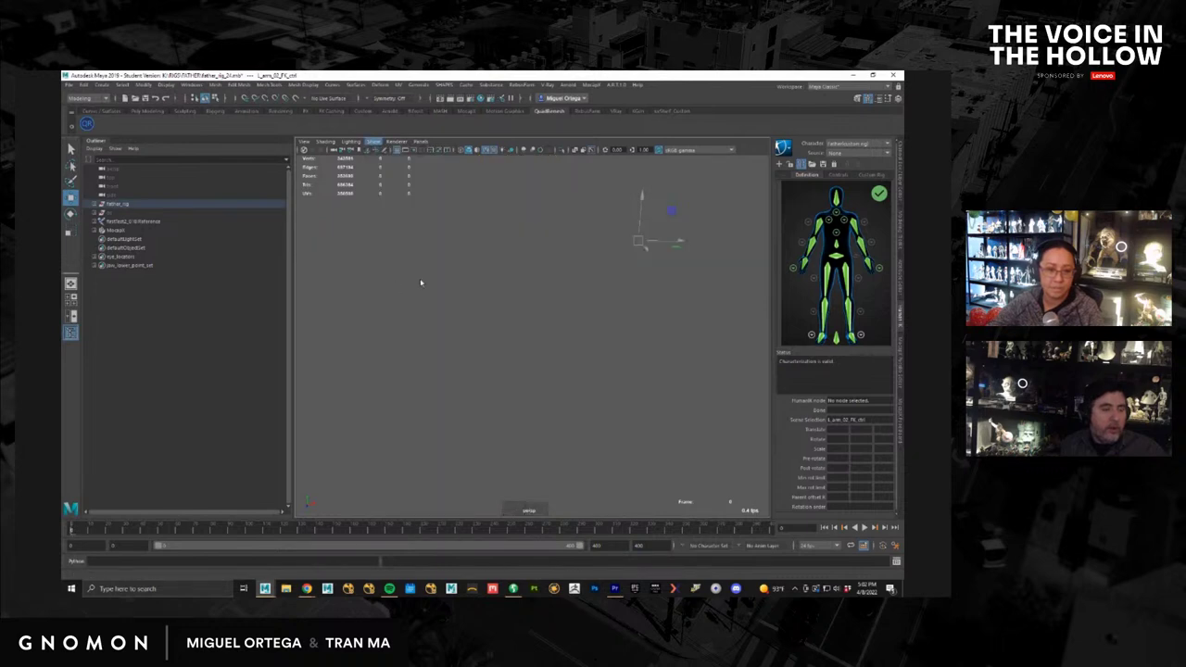
Step: Assign the R_arm_01 joint to the right upper arm in the father's HumanIK definition
left_click(462, 243)
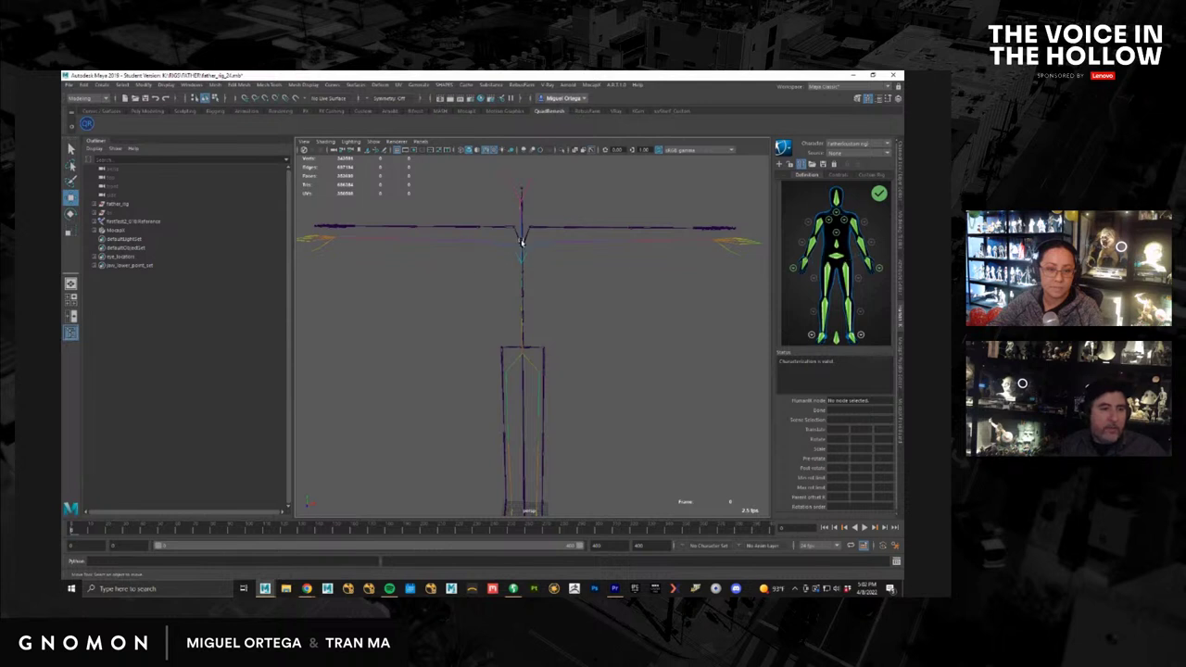
left_click(522, 242)
left_click(898, 99)
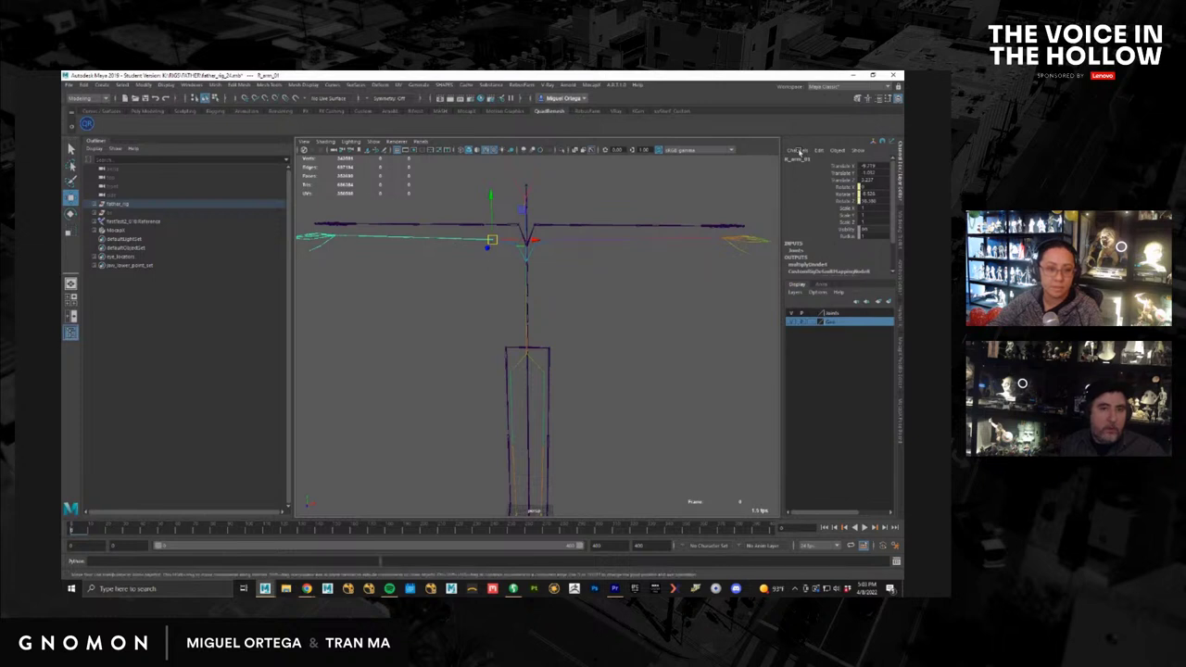
left_click(868, 99)
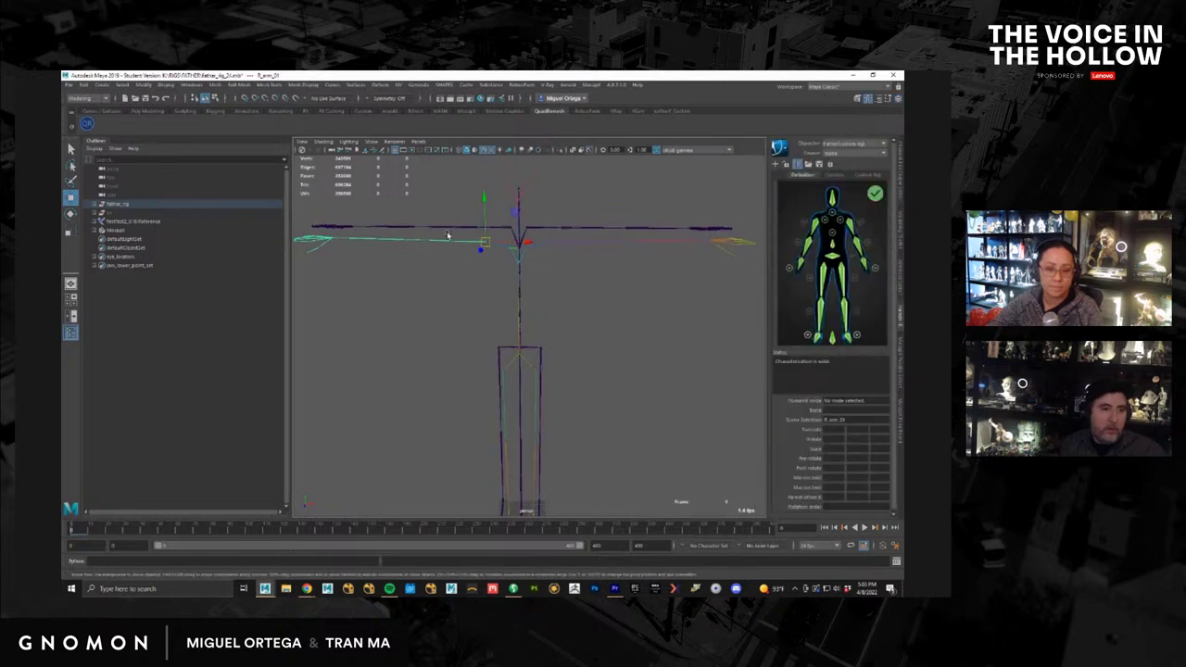
right_click(815, 226)
left_click(824, 229)
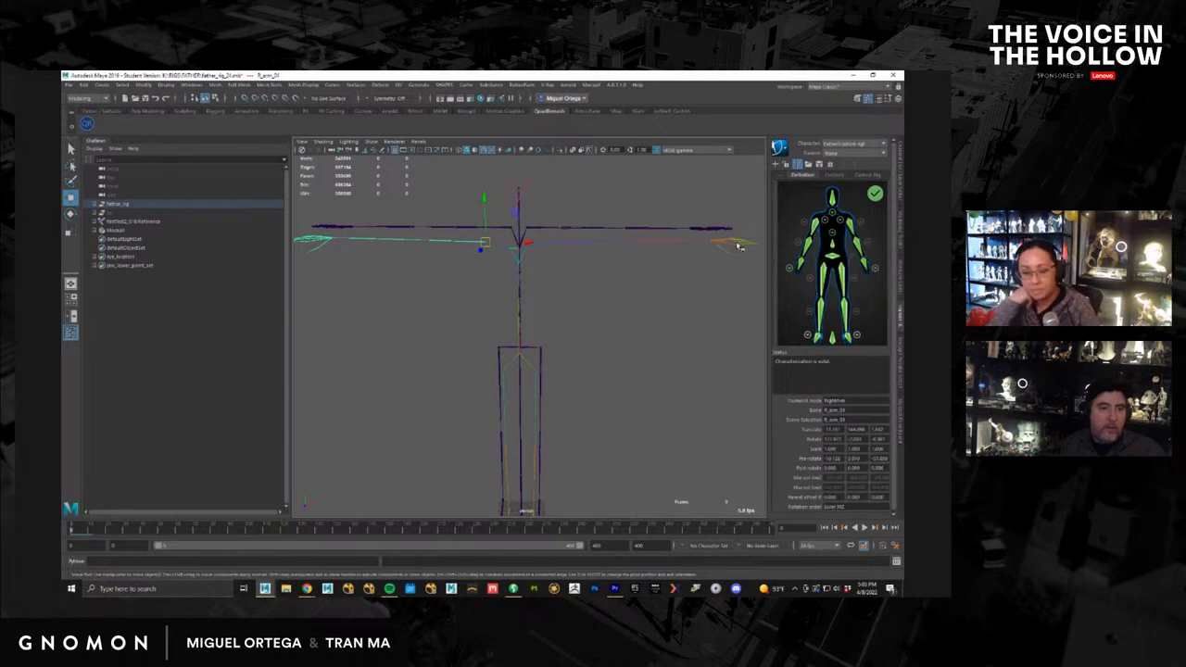
Step: Assign the R_arm_02 joint to the right forearm in the father's HumanIK definition
left_click(368, 240)
right_click(804, 251)
left_click(808, 253)
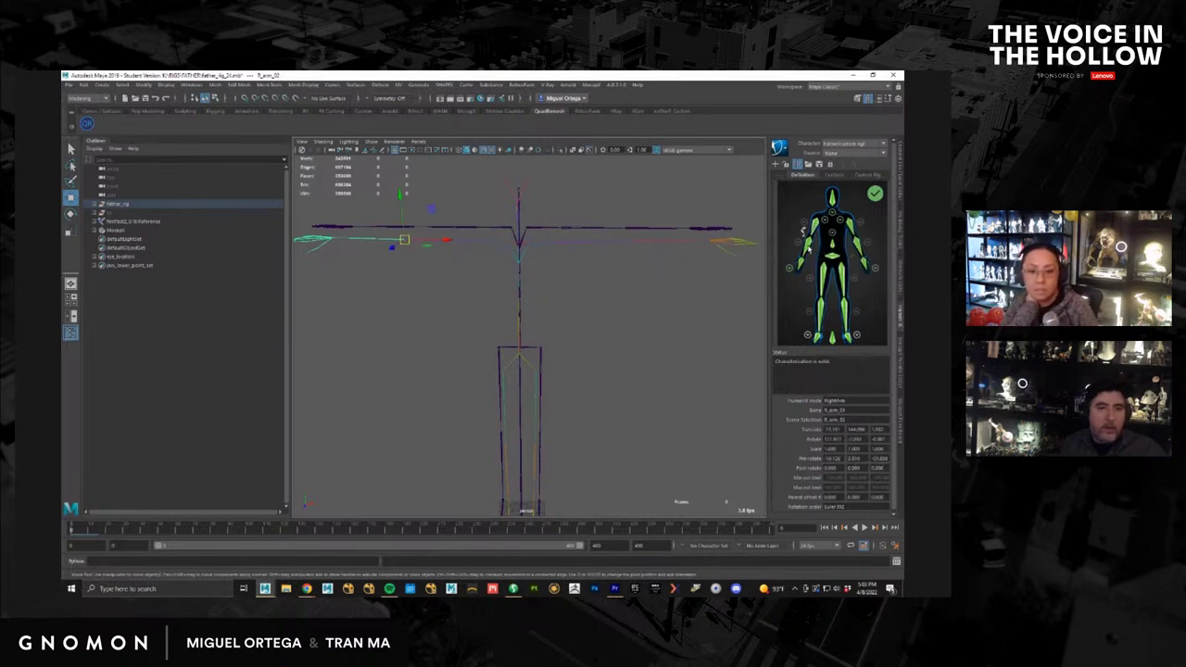
right_click(808, 246)
left_click(814, 251)
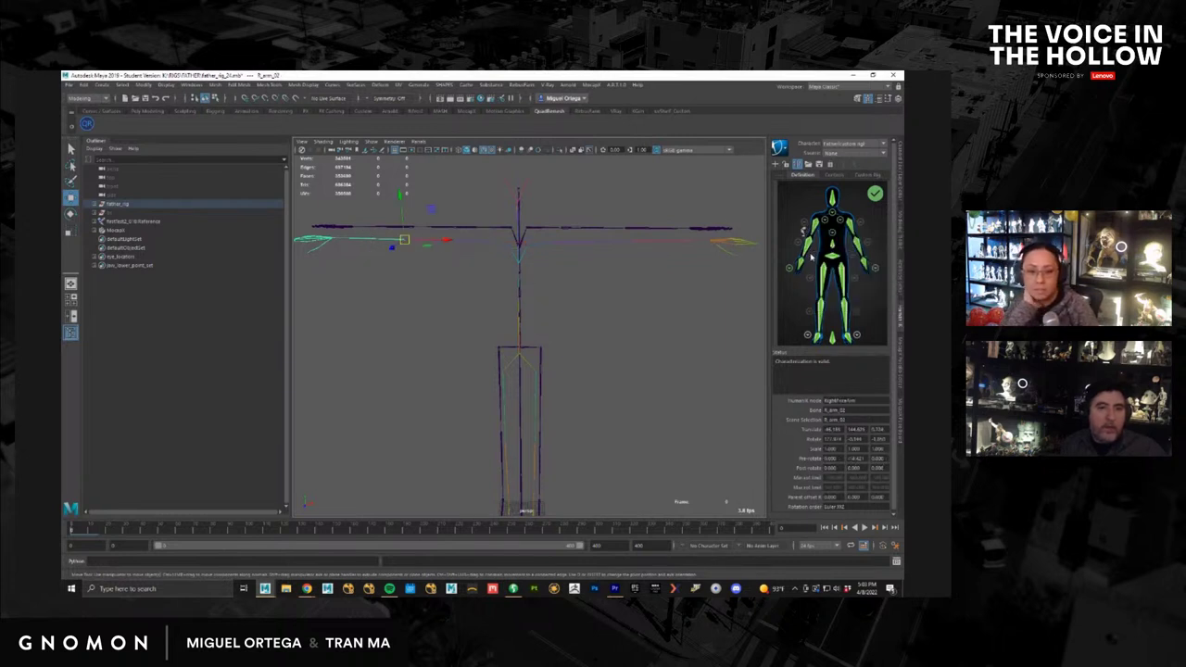
Step: Assign the L_arm_01 and L_arm_02 joints to the left upper arm and forearm in the HumanIK definition
left_click(593, 246)
right_click(852, 225)
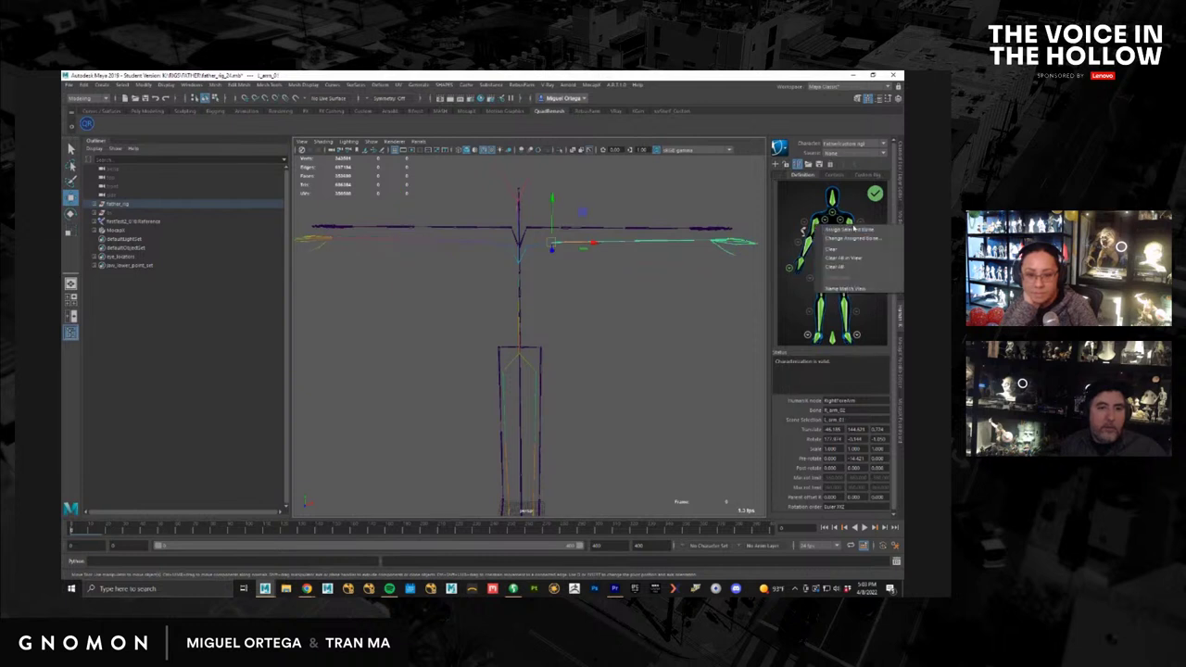
left_click(851, 229)
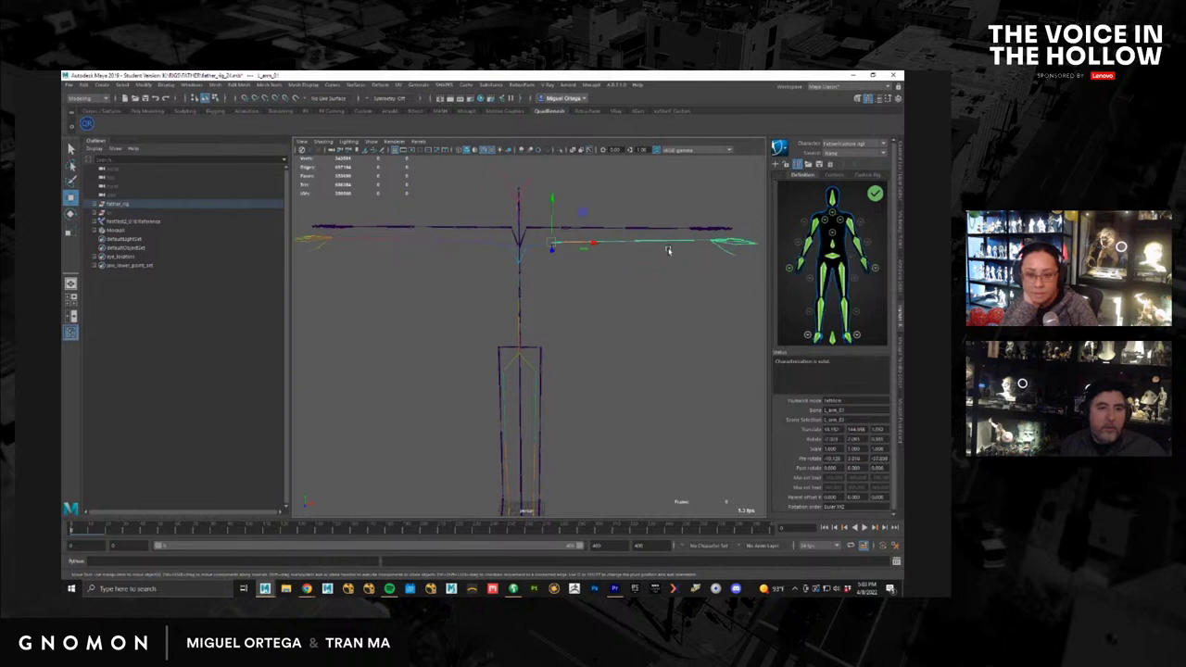
left_click(668, 249)
right_click(860, 242)
left_click(860, 250)
left_click(545, 312)
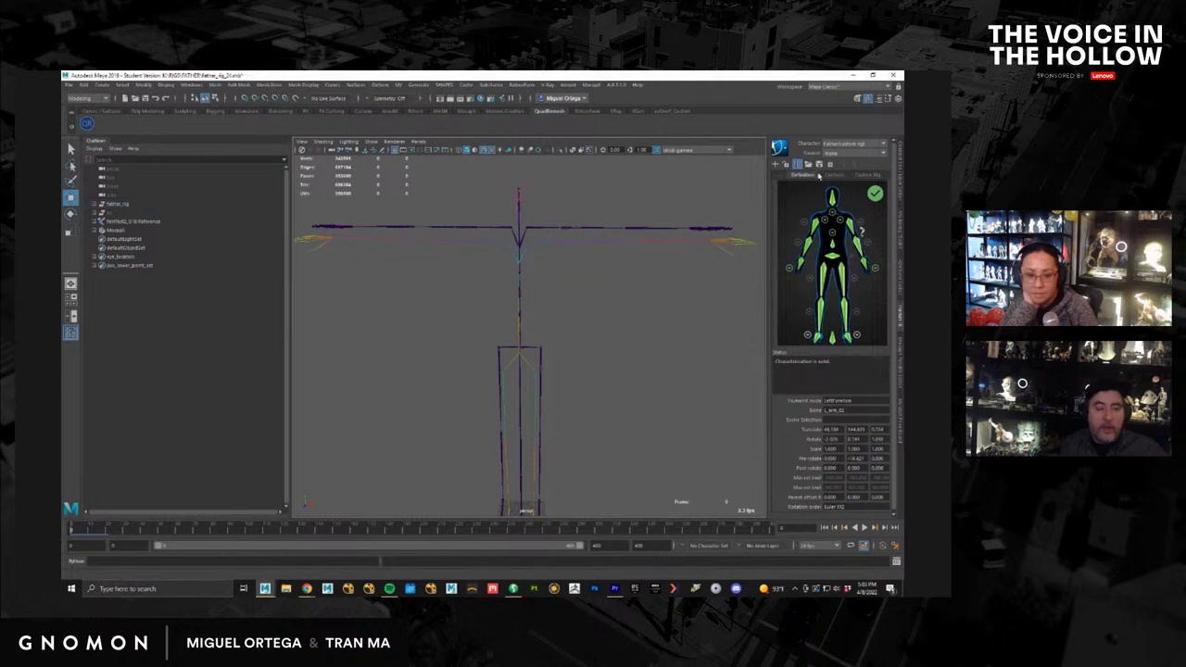
Step: Set the father's HumanIK source to FirstTest2_018:Character1 and inspect the retargeted joints at frame 52 from several angles
left_click(853, 155)
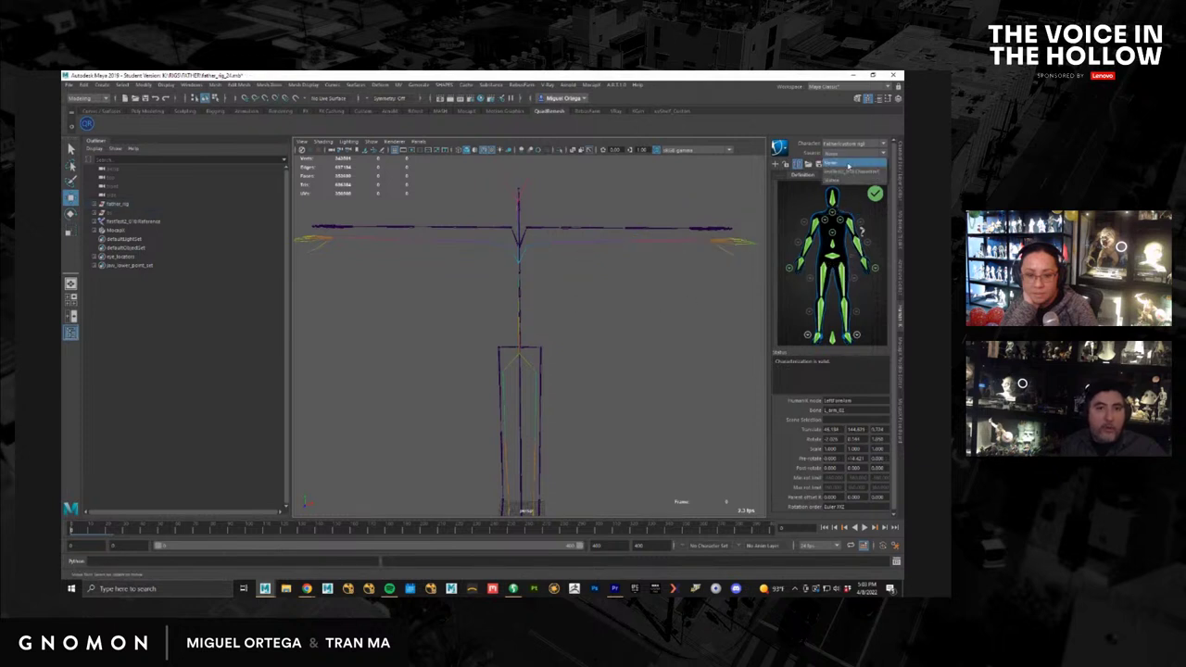
left_click(851, 172)
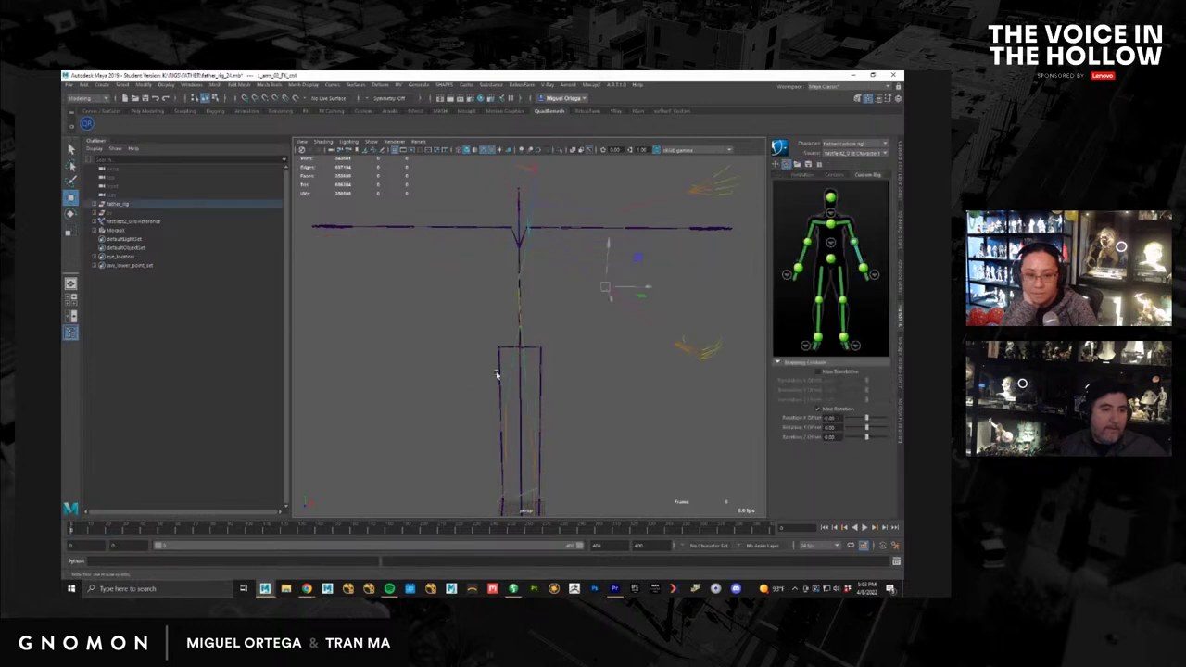
right_click_drag(498, 376, 427, 353, "alt")
middle_click_drag(542, 434, 408, 396, "alt")
left_click_drag(109, 533, 179, 532)
key("f")
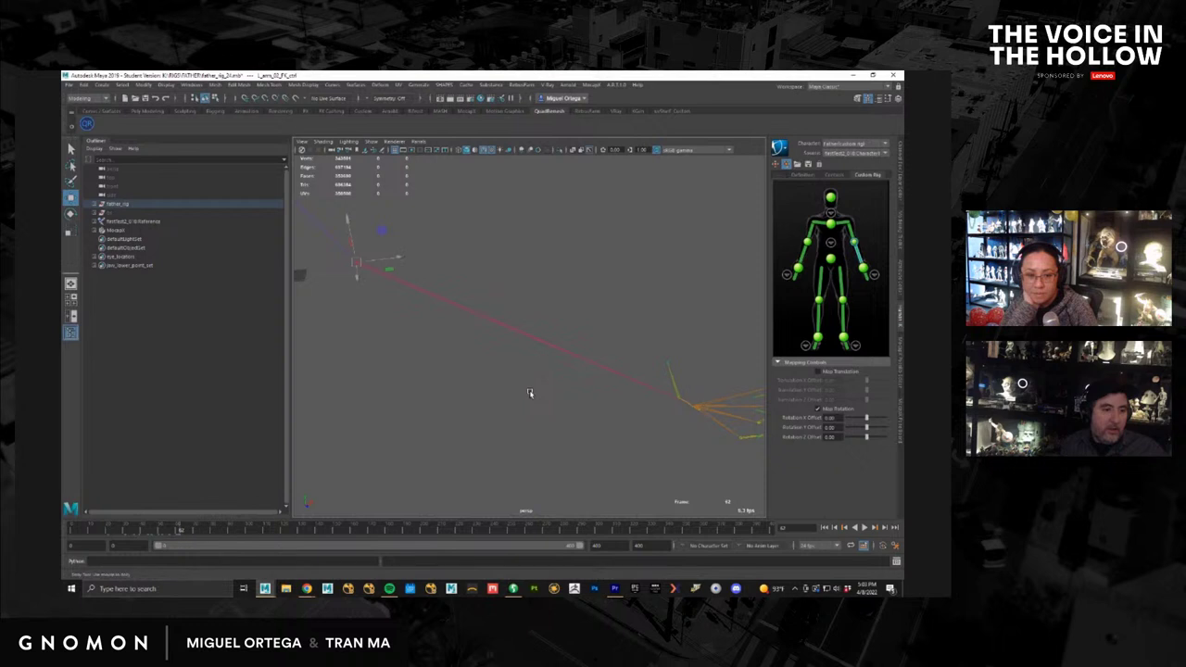
right_click_drag(529, 395, 446, 351, "alt")
left_click_drag(481, 356, 575, 366, "alt")
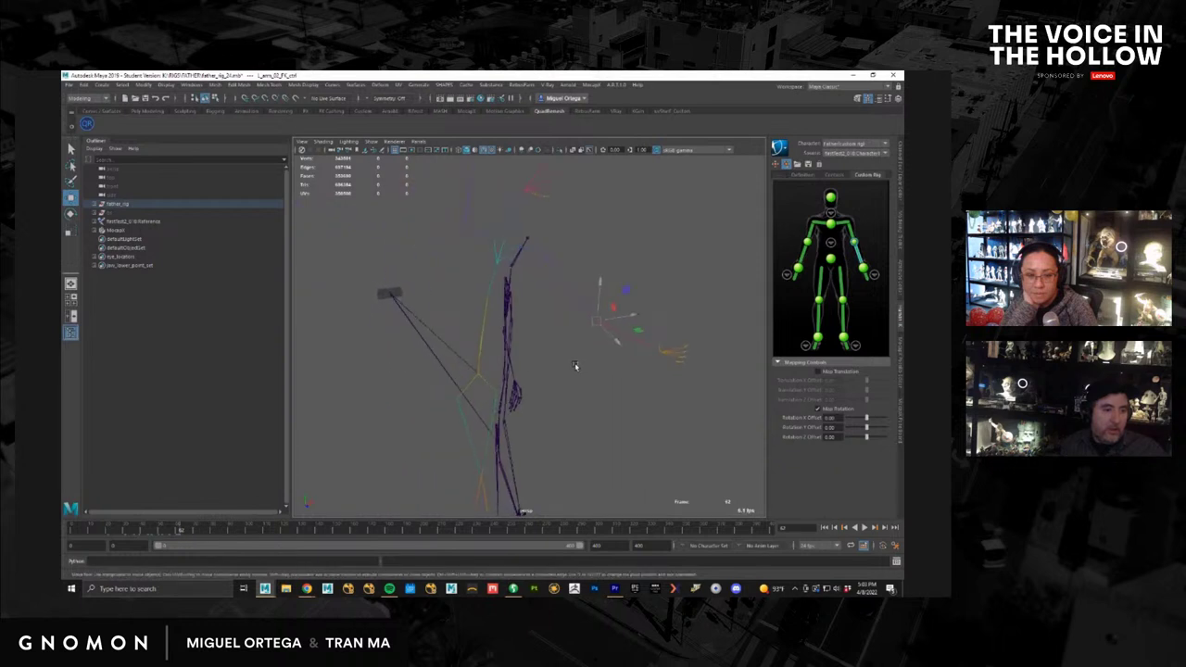
right_click_drag(560, 364, 471, 344, "alt")
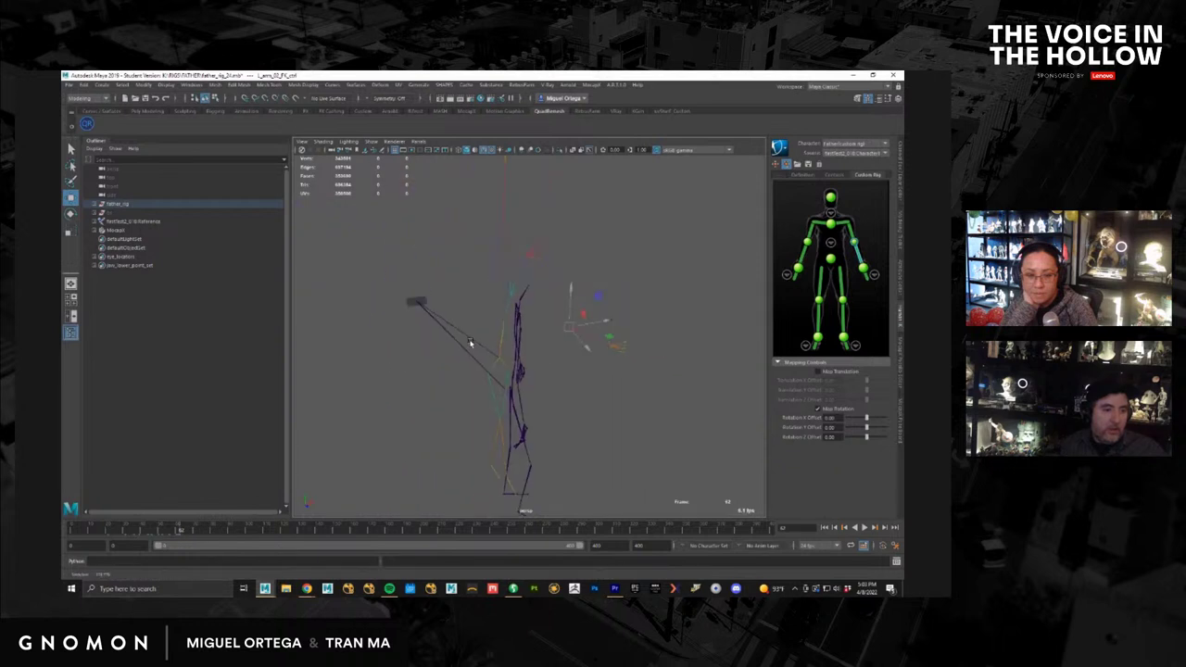
Step: Display polygons along with the joints and scrub through the retargeted motion, examining how the father's arms and shoulders move
left_click(370, 141)
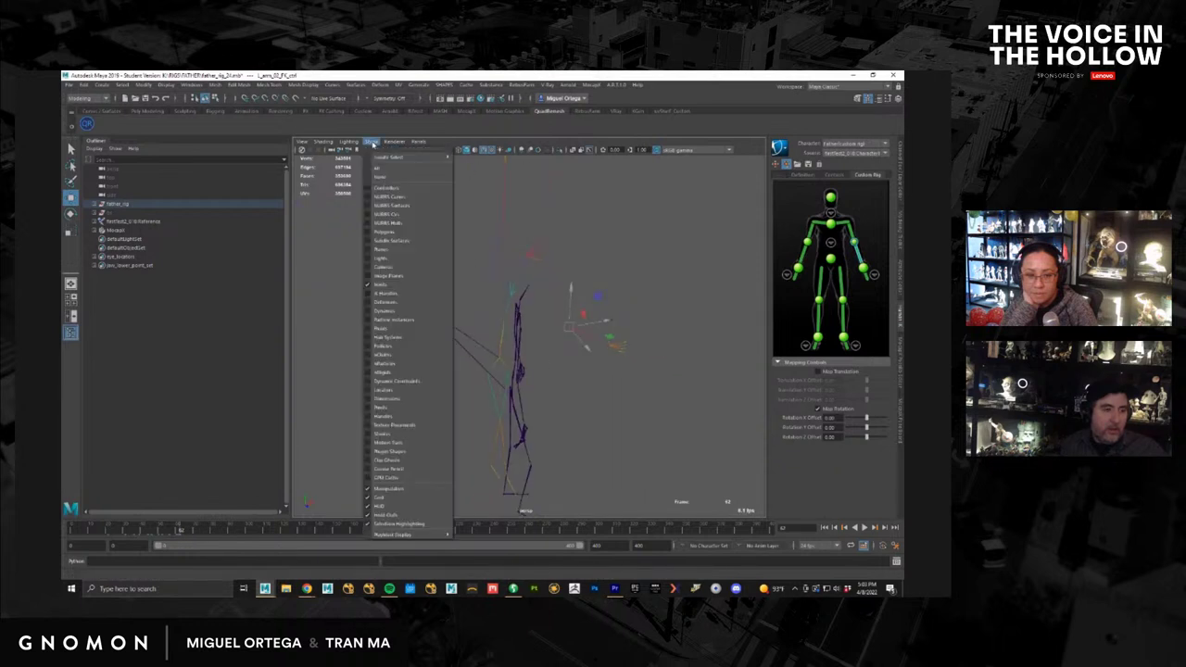
left_click(397, 232)
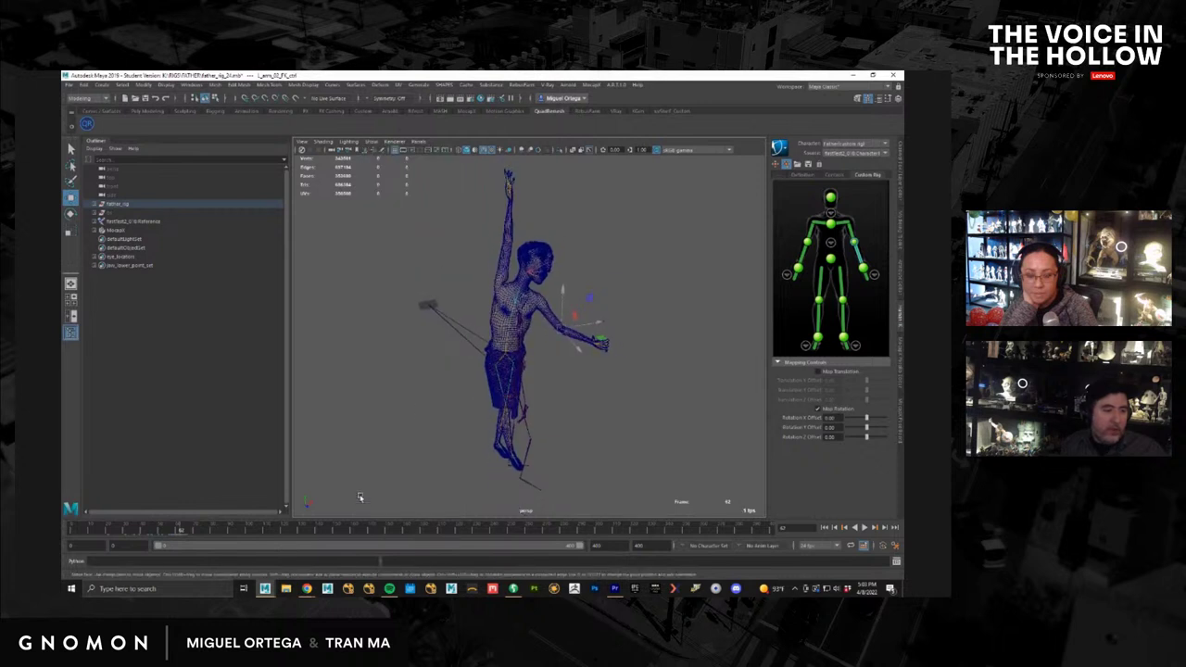
left_click_drag(283, 535, 155, 541)
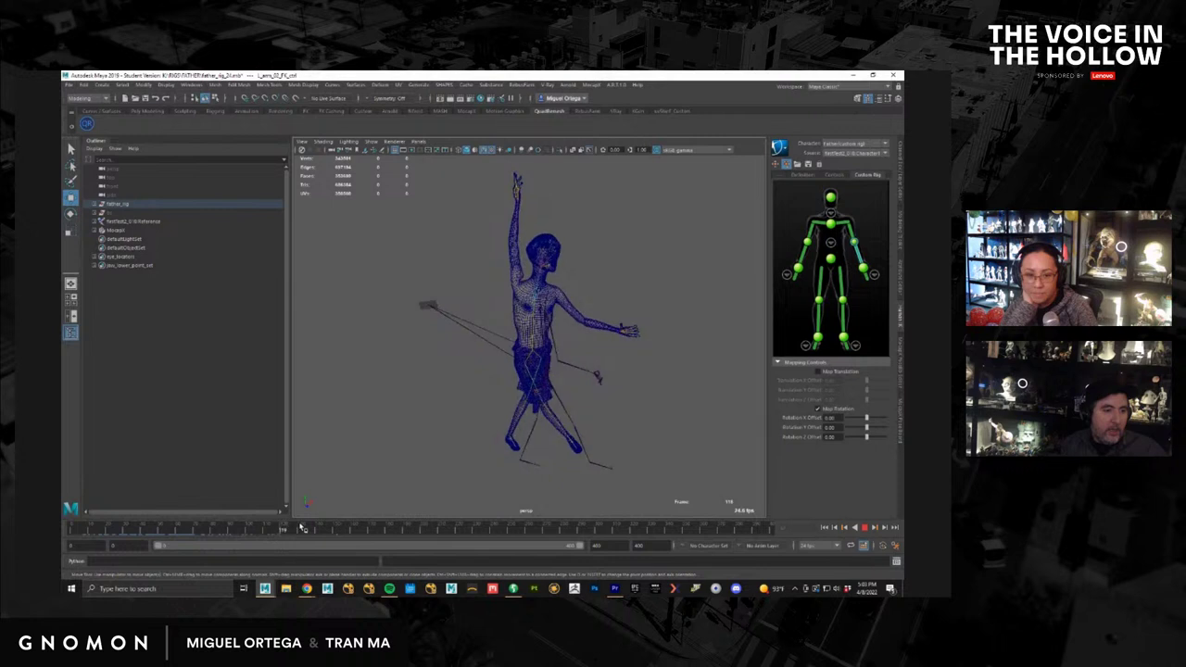
left_click_drag(351, 524, 313, 524)
left_click_drag(637, 349, 598, 326, "alt")
right_click_drag(597, 325, 633, 321, "alt")
left_click_drag(632, 320, 585, 309, "alt")
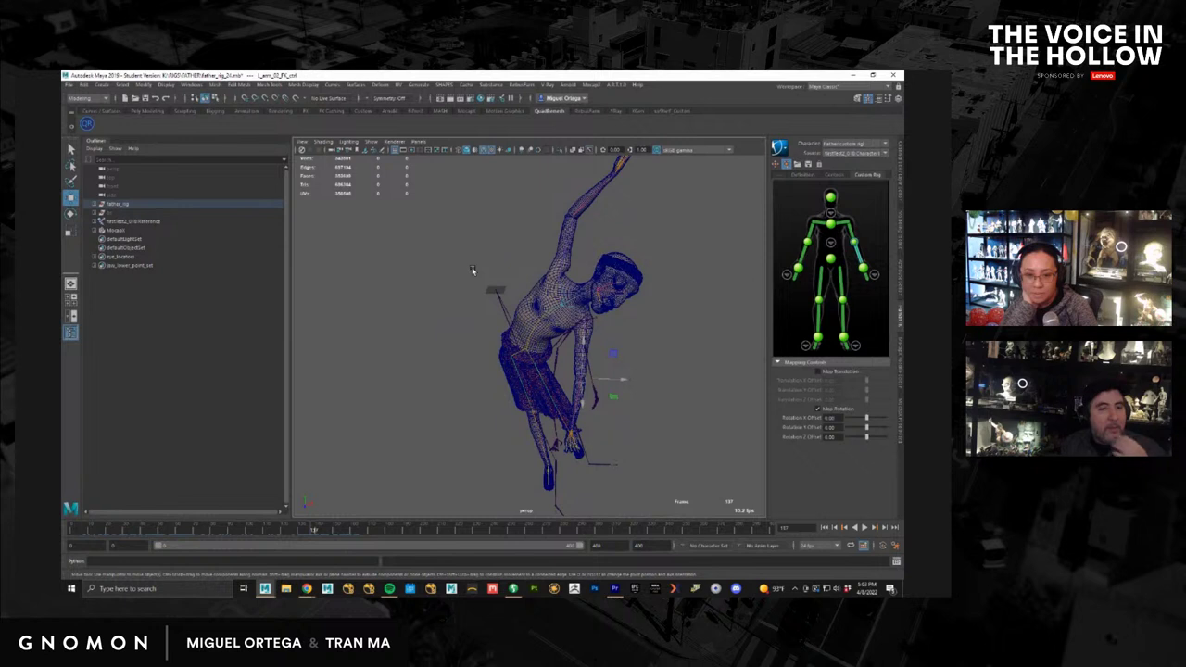
Step: Return to frame 0 and put the father rig back in its T-pose using the Stance source
left_click(854, 154)
left_click(851, 163)
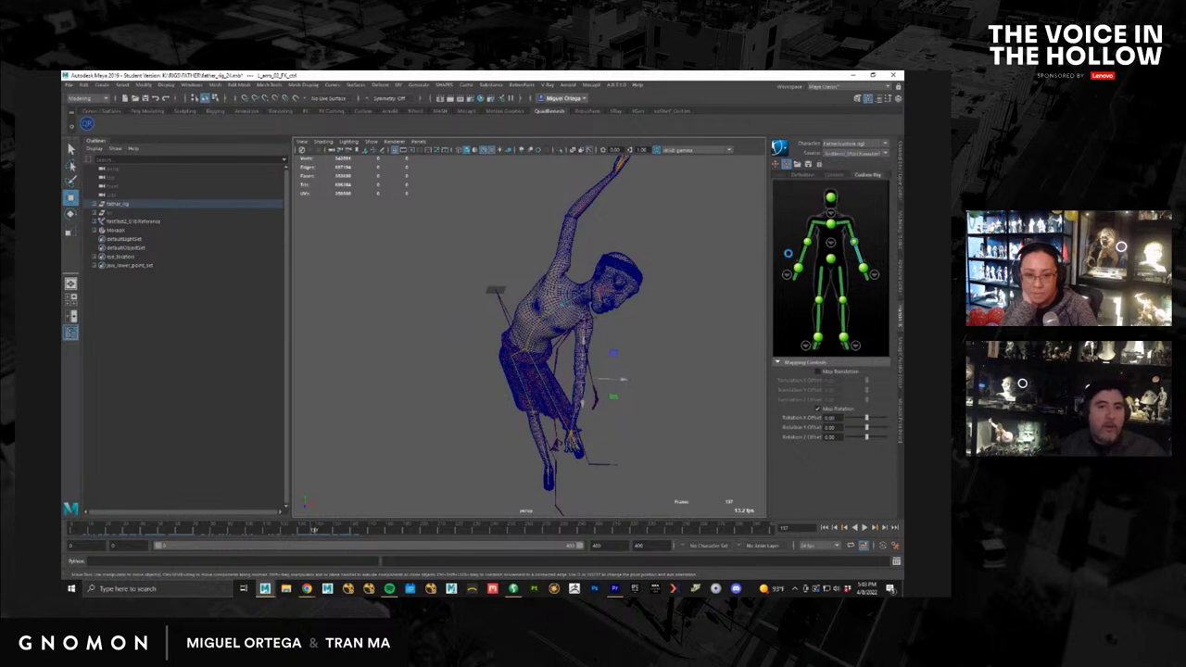
left_click(824, 530)
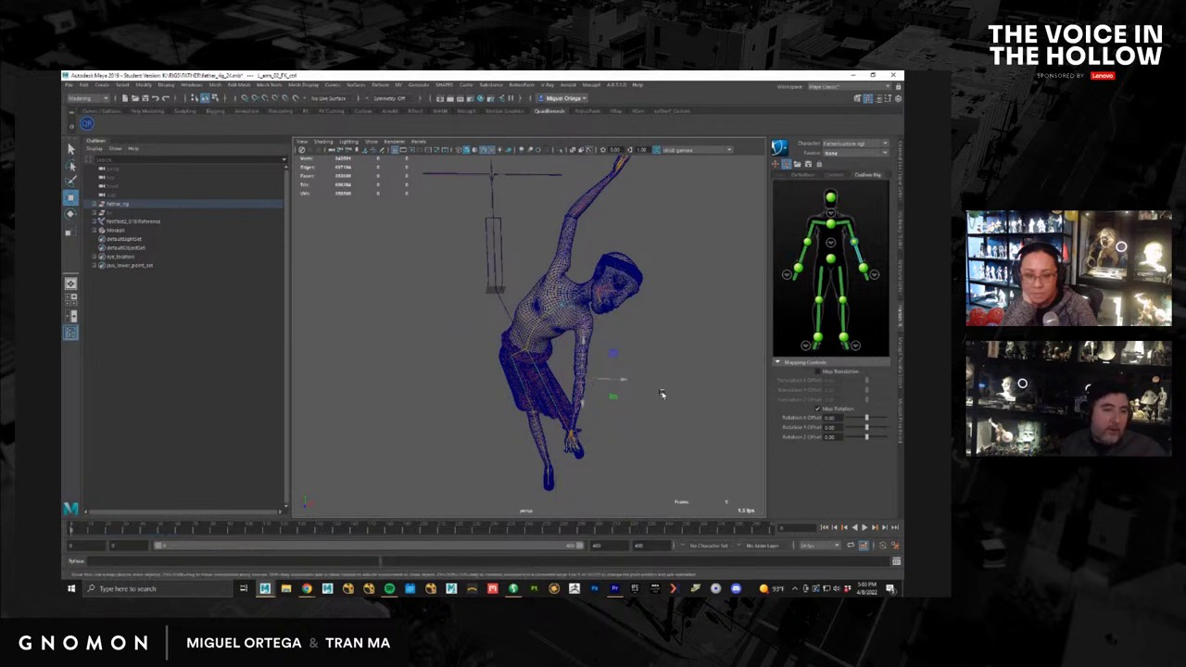
left_click_drag(529, 221, 539, 250, "alt")
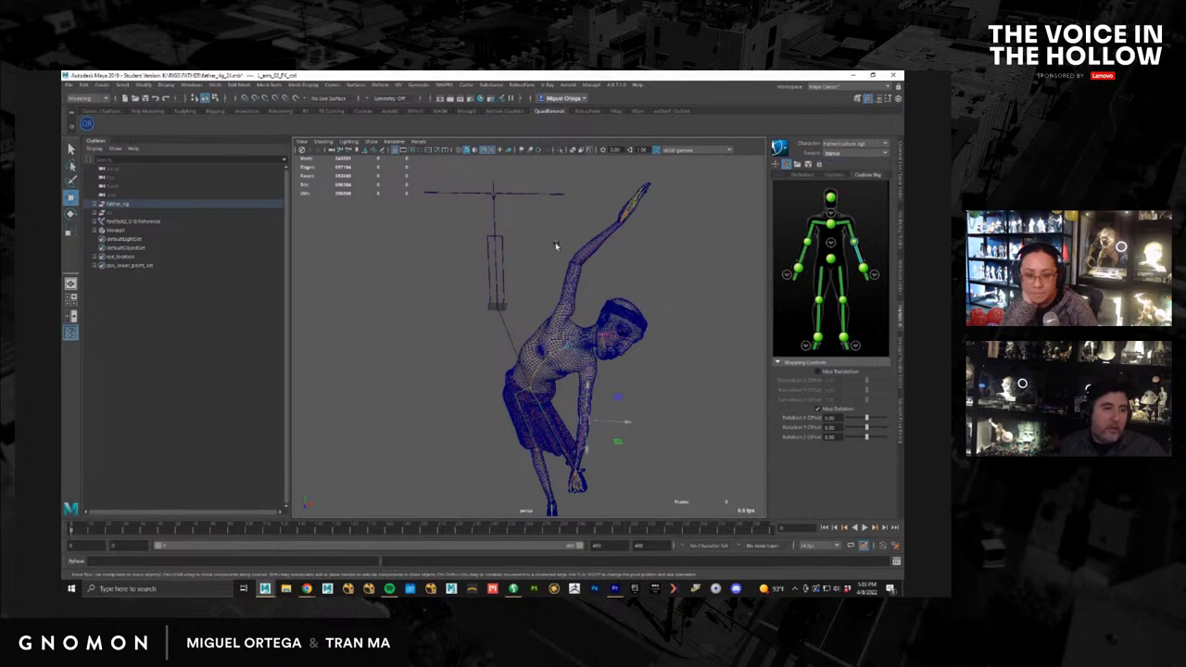
middle_click_drag(488, 292, 498, 319, "alt")
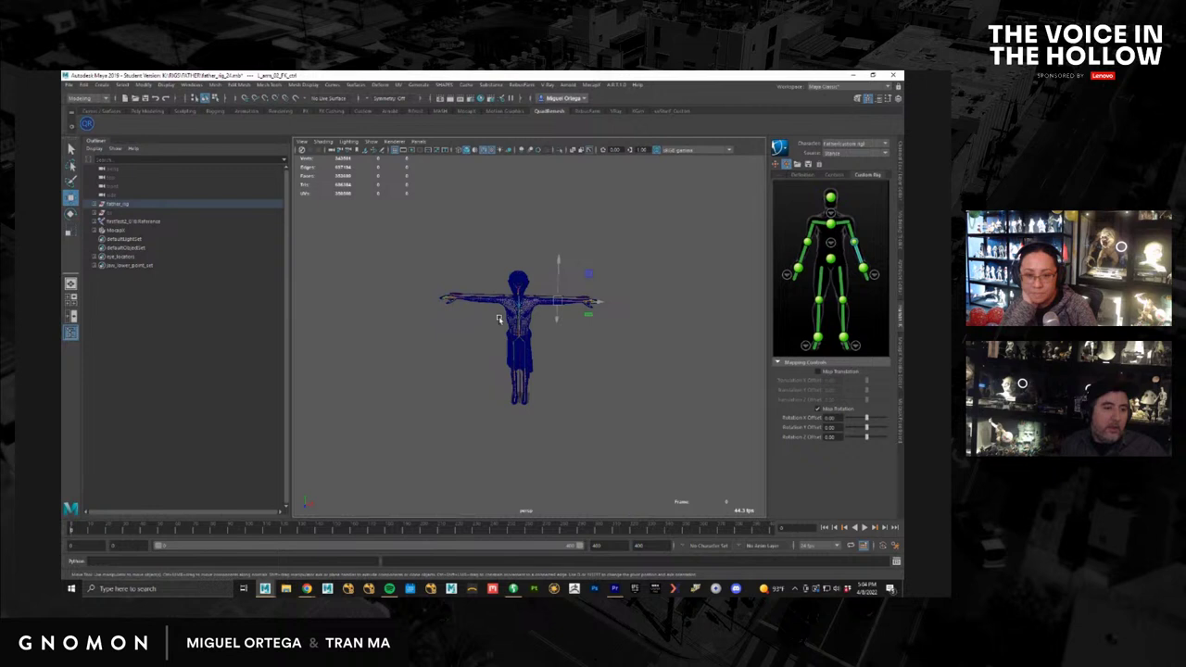
scroll(635, 294, "up", 4)
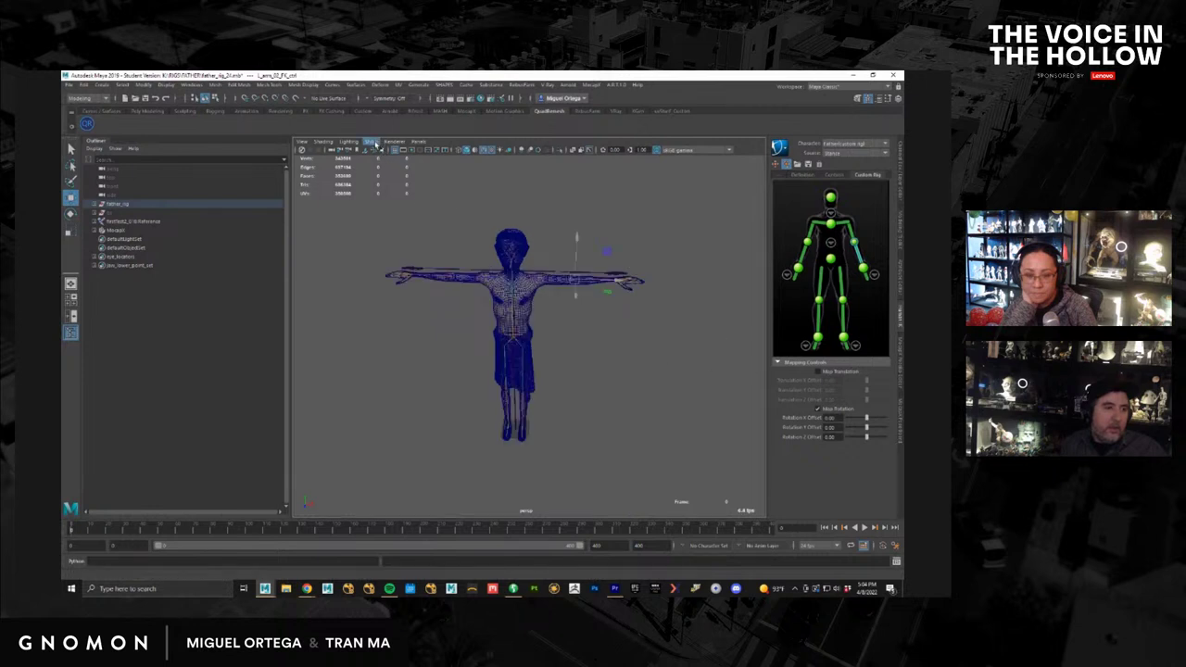
Step: Limit the viewport display to NURBS curves so only the rig controls are shown
left_click(370, 142)
left_click(391, 178)
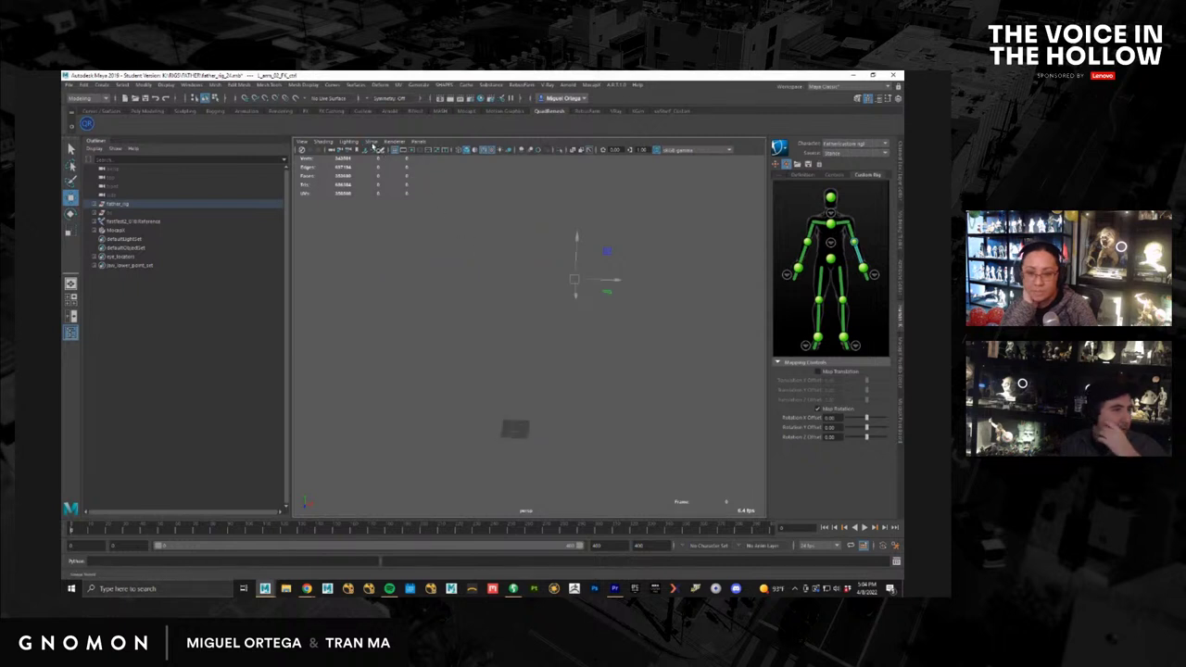
left_click(371, 142)
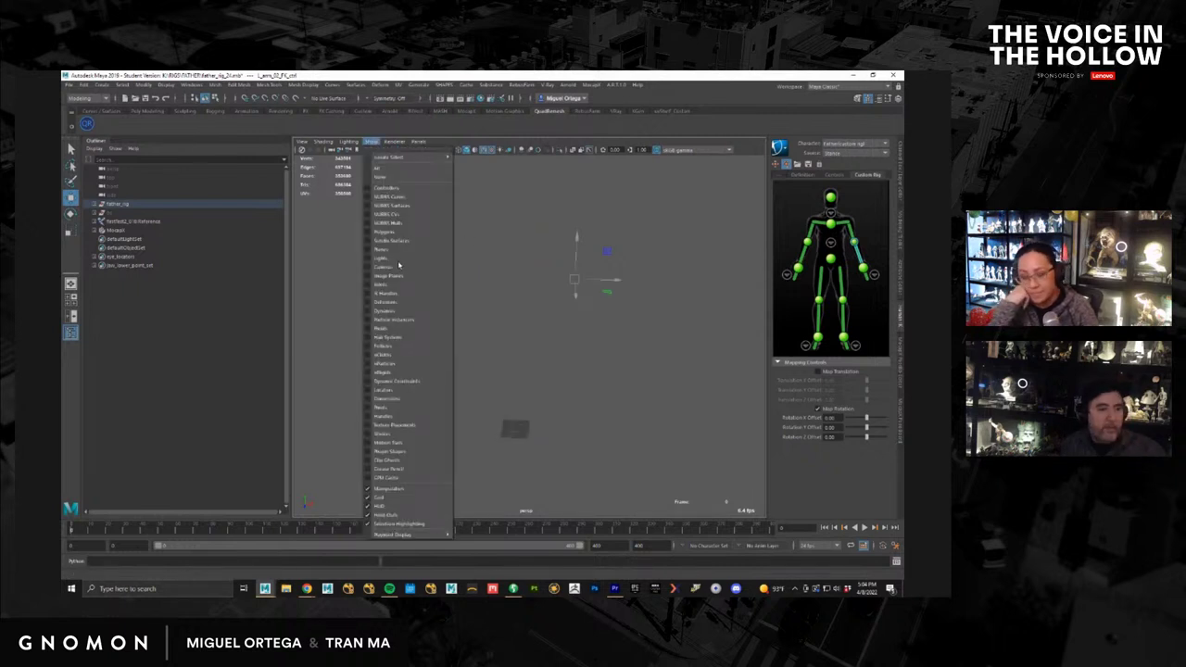
left_click(397, 198)
Step: Assign L_clav_FK_ctrl and R_clav_FK_ctrl to the left and right shoulders in the custom rig mapping
right_click_drag(468, 284, 679, 309, "alt")
left_click(529, 268)
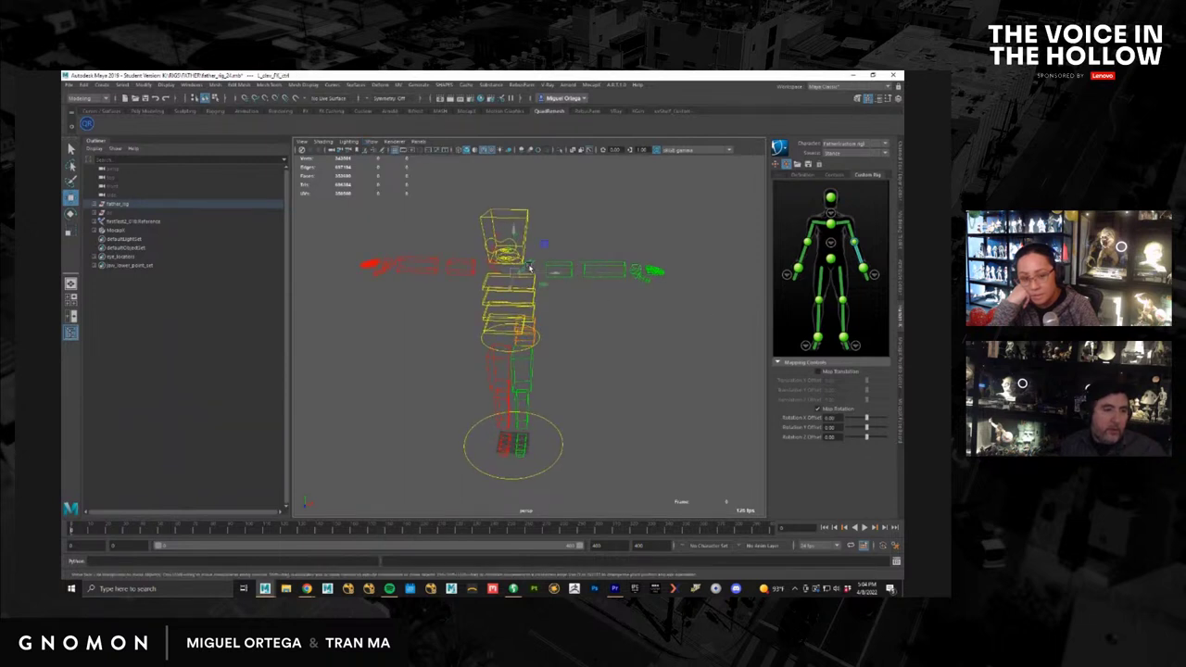
right_click(841, 224)
left_click(845, 227)
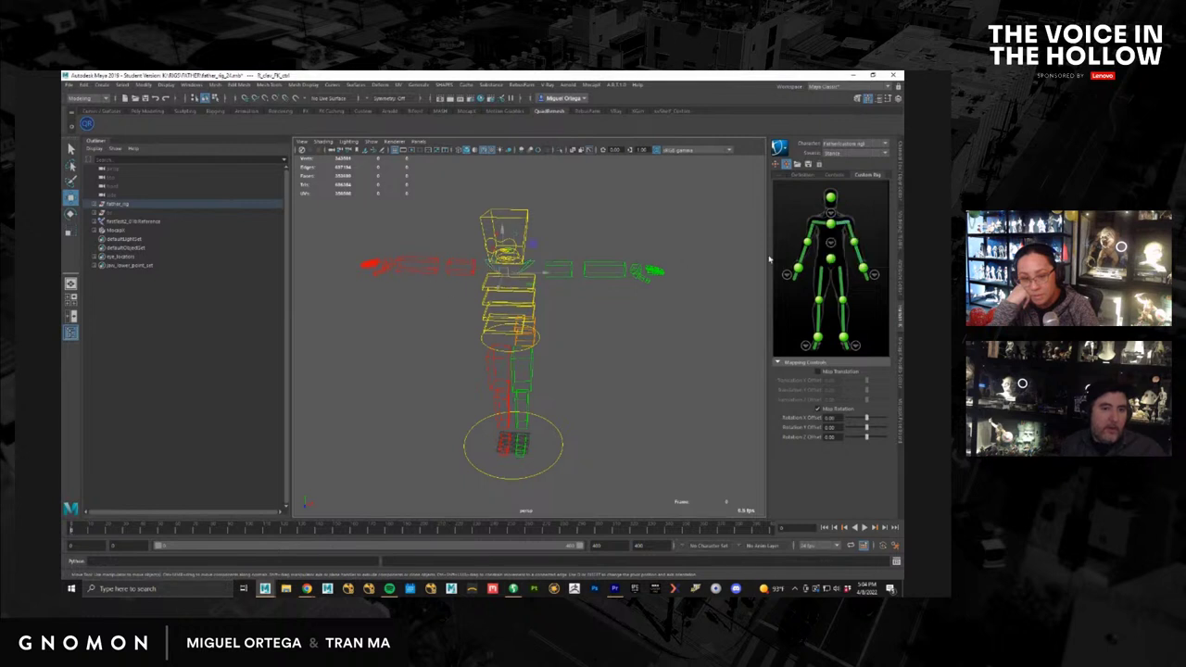
right_click(823, 224)
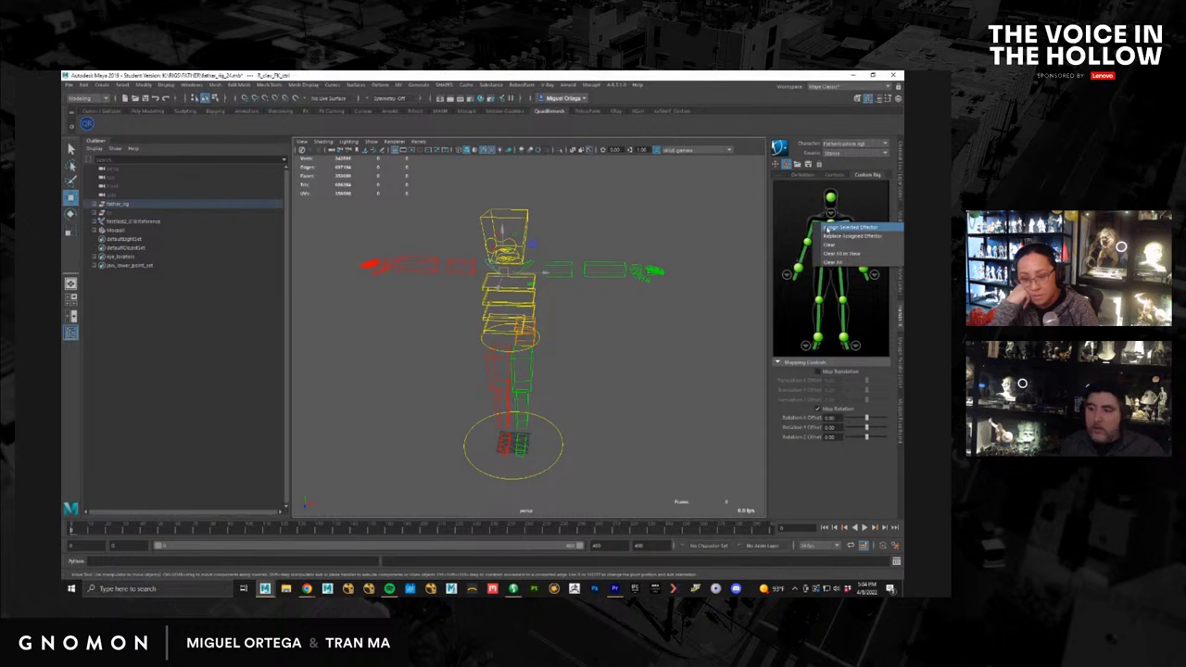
left_click(830, 229)
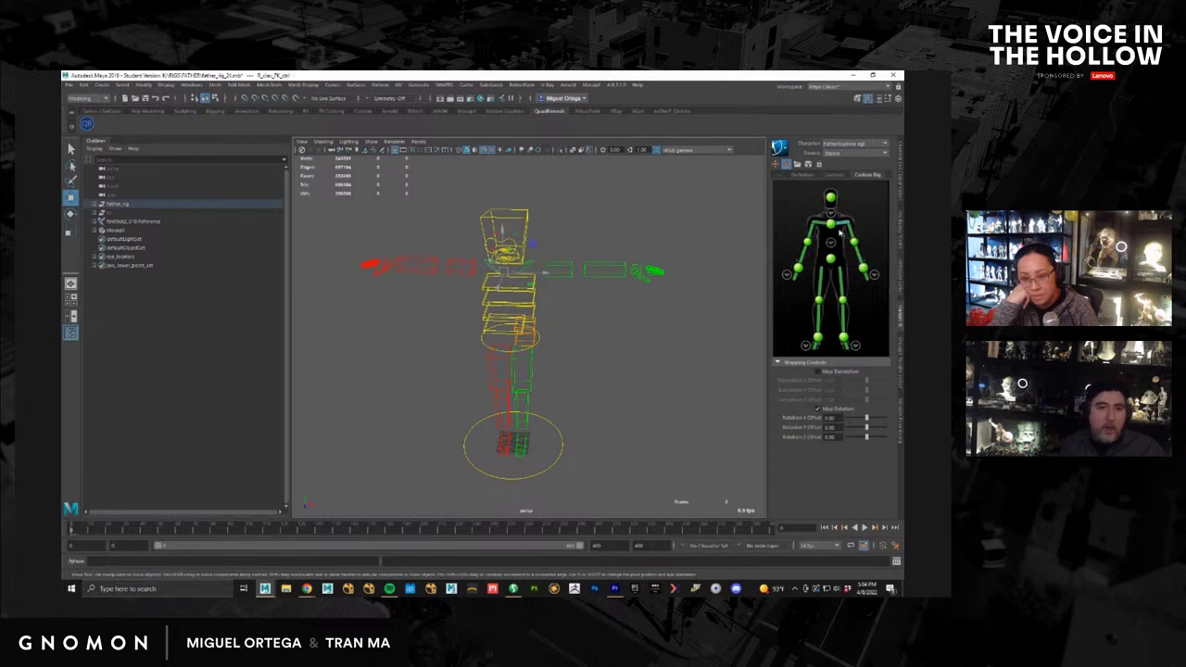
Step: Set the father character's source to Stance
left_click(469, 274)
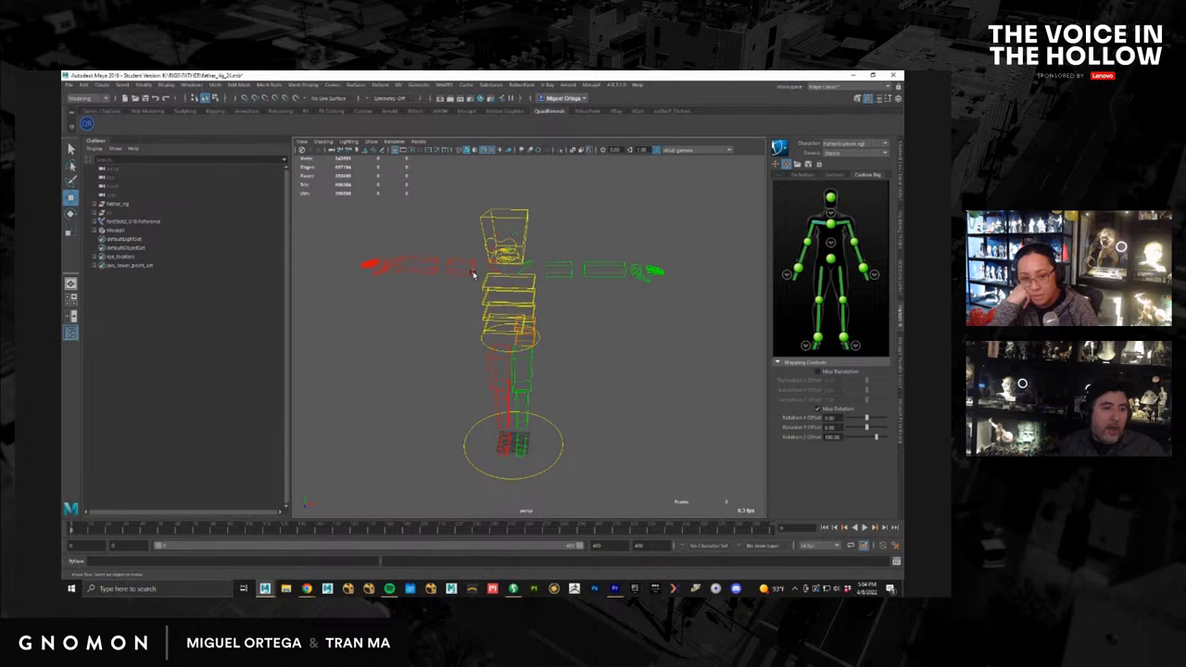
left_click(845, 155)
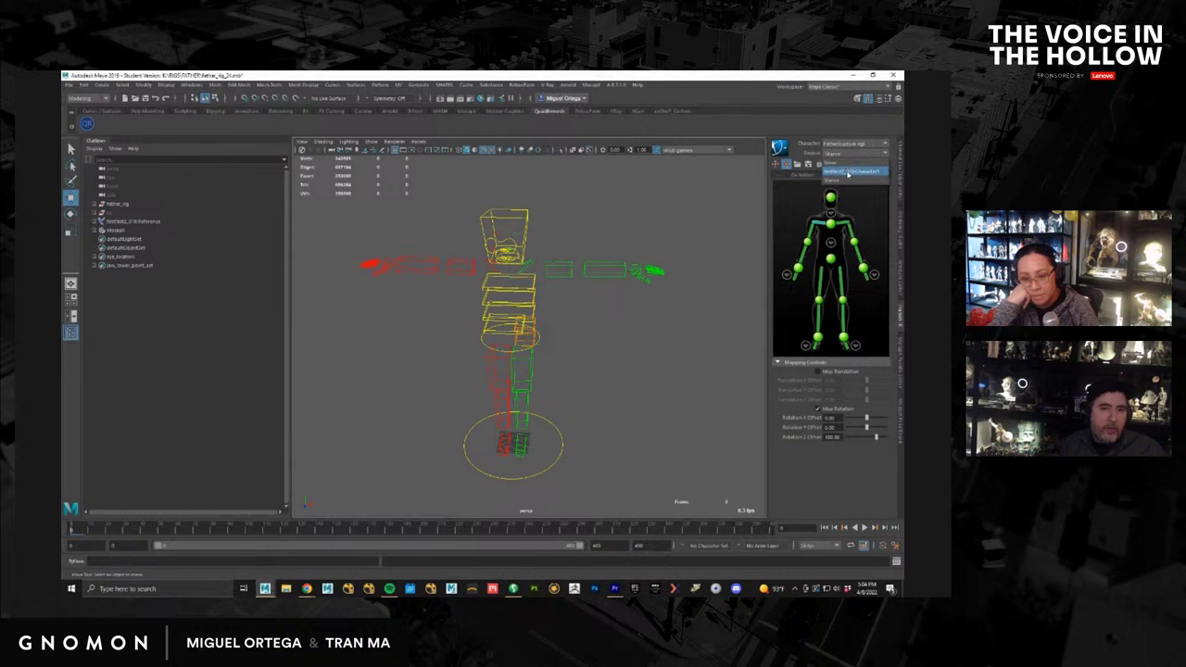
left_click(645, 325)
left_click(855, 154)
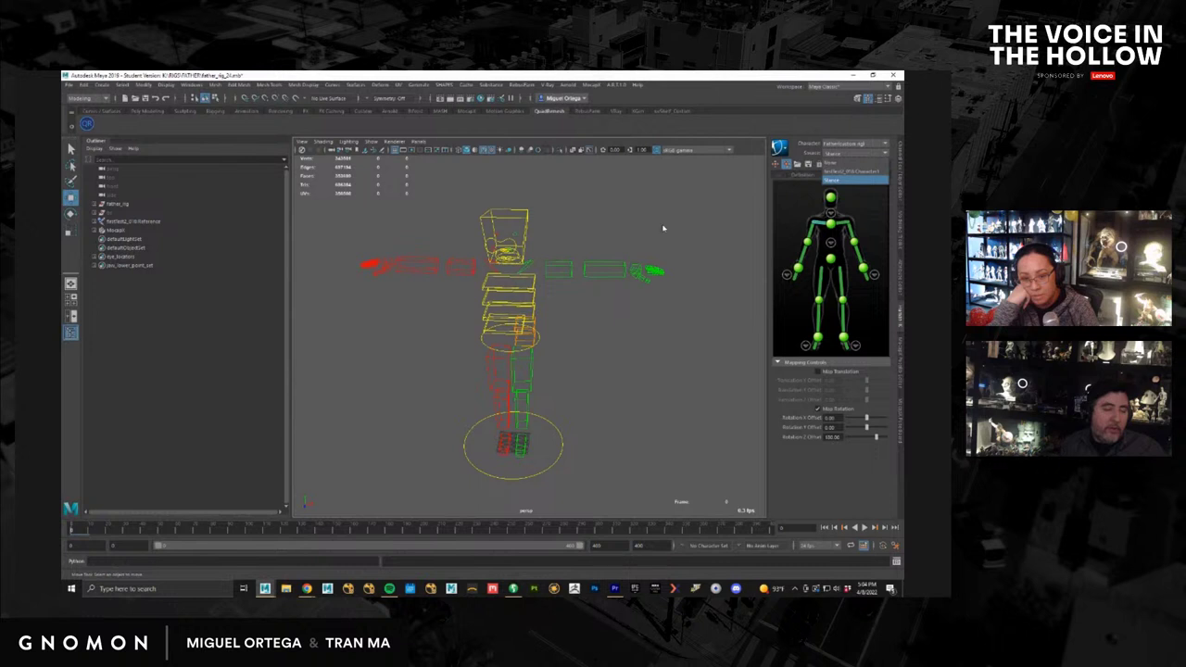
left_click(830, 181)
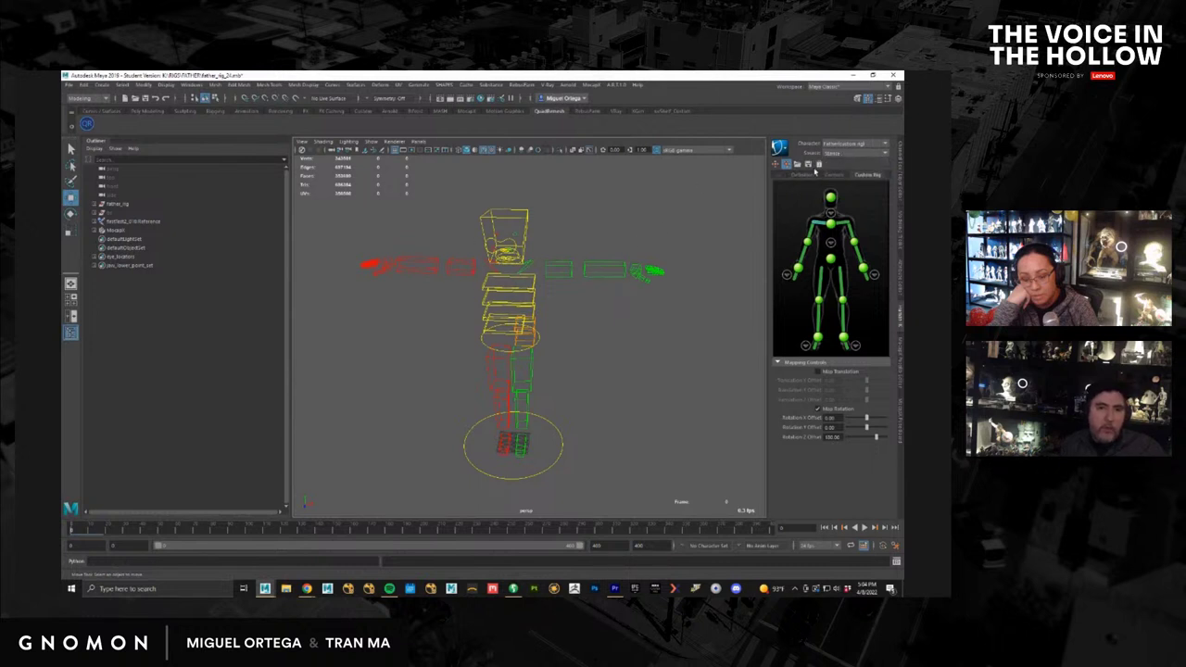
Step: Open the HumanIK skeleton definition and display joints instead of NURBS curves in the viewport
left_click(804, 174)
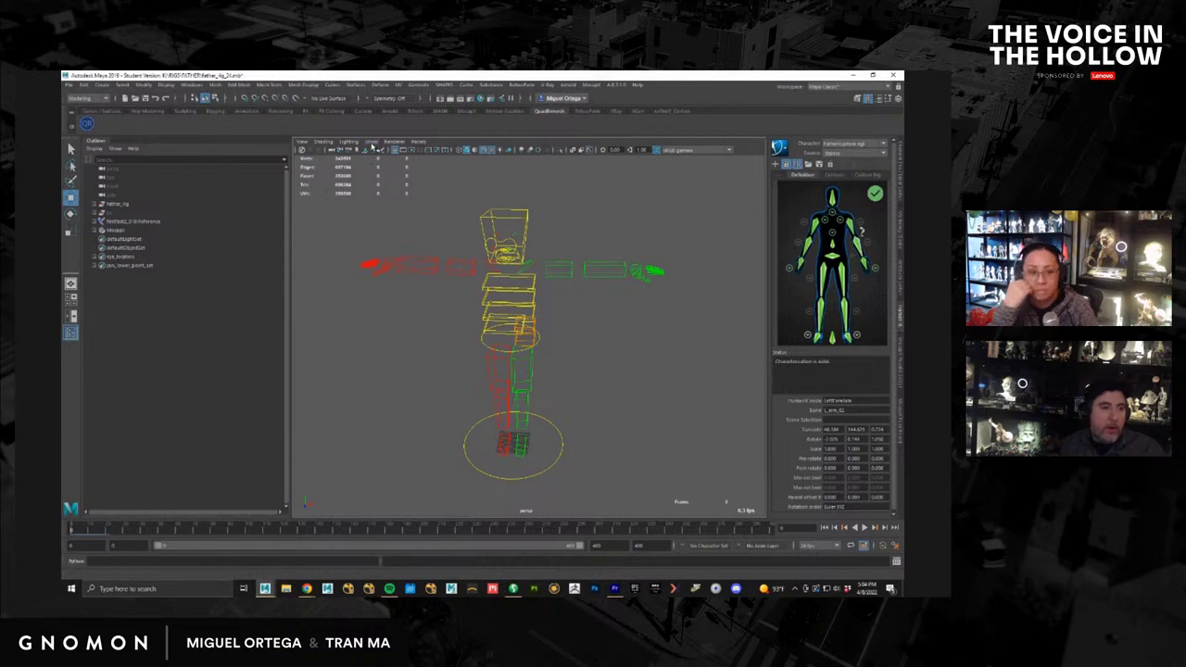
left_click(371, 142)
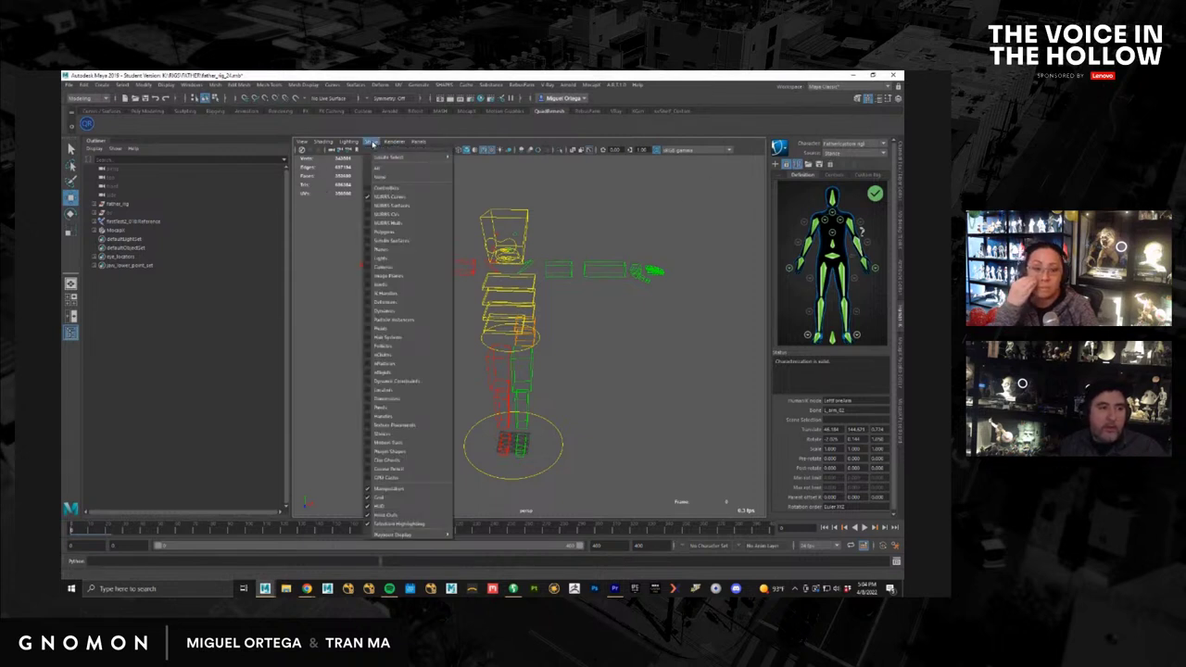
left_click(407, 197)
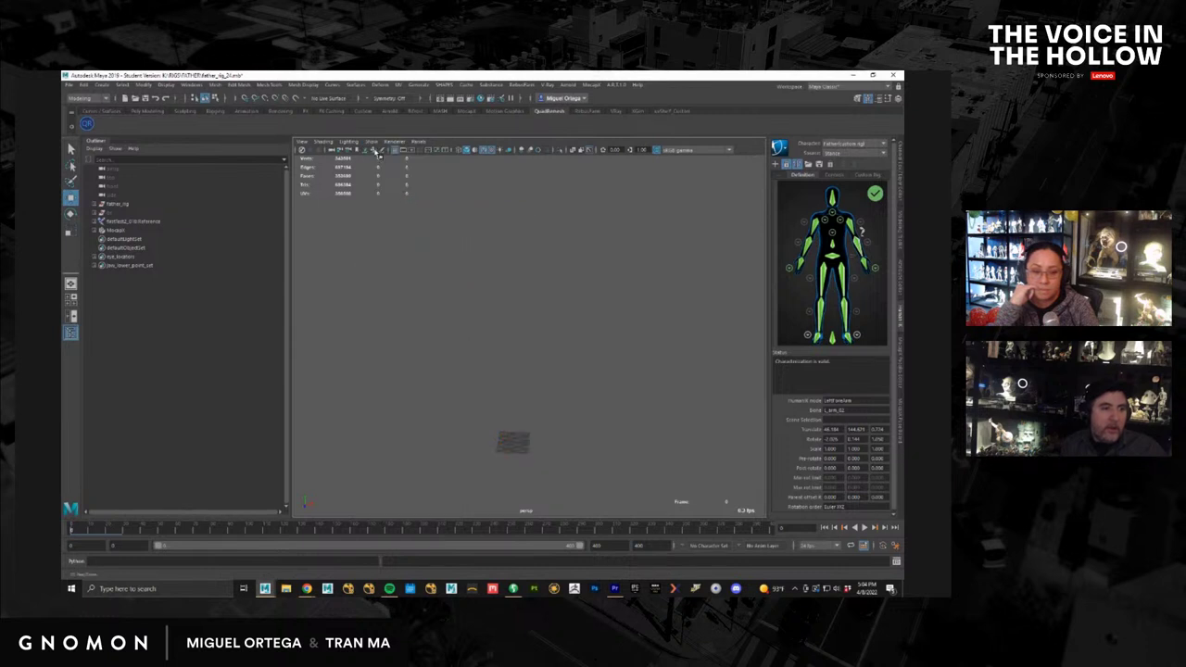
left_click(370, 142)
left_click(421, 285)
Step: Try to assign the R_clav joint to the right shoulder bone in the skeleton definition
left_click(498, 272)
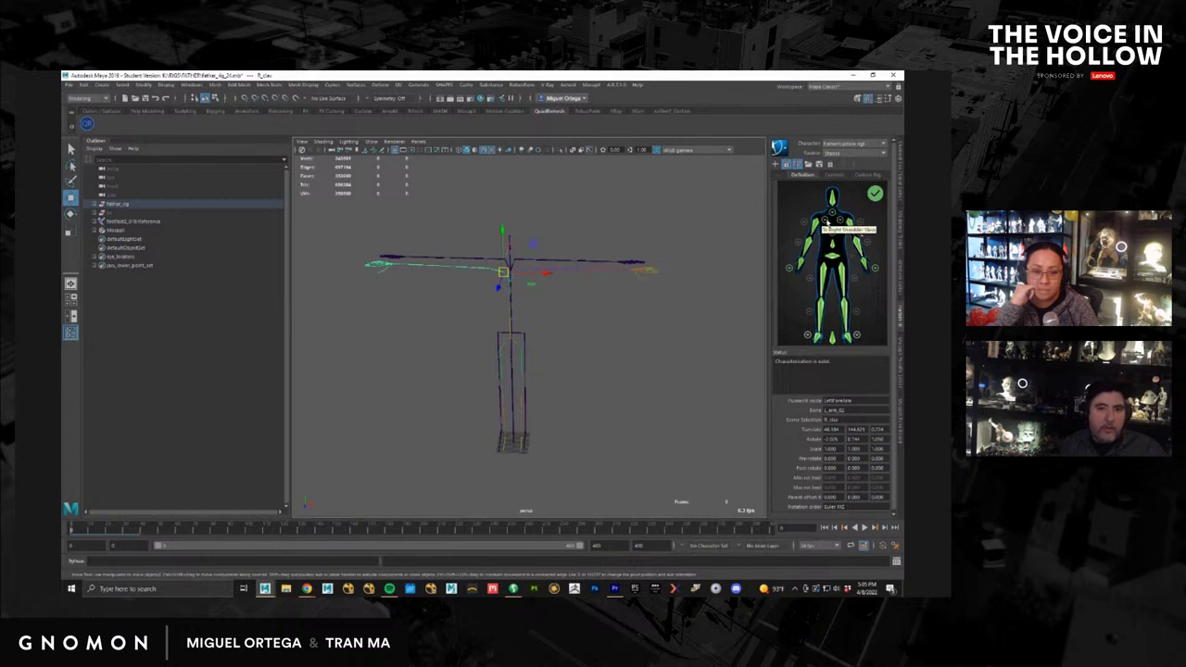
left_click(826, 221)
right_click(854, 275)
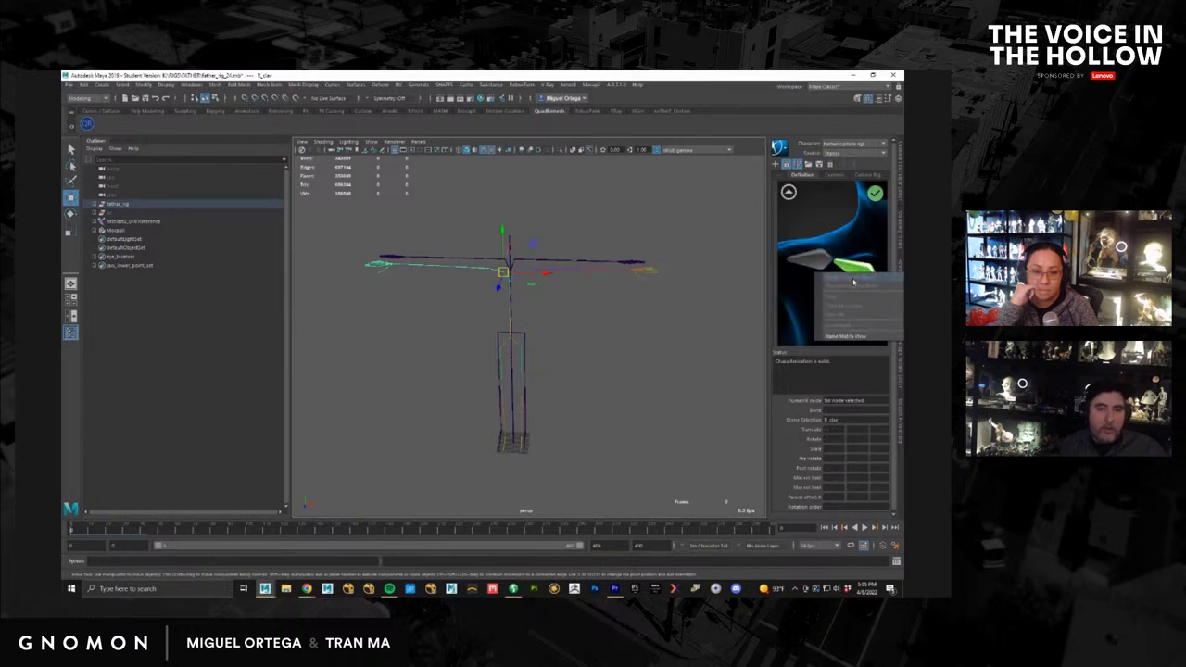
left_click(473, 290)
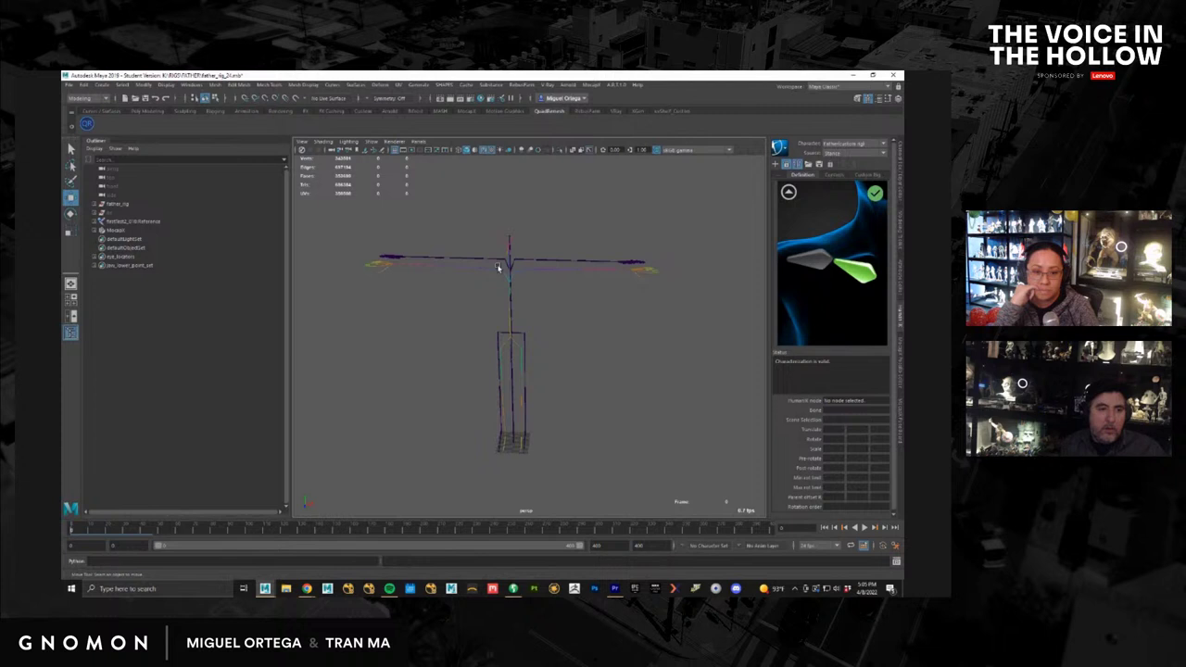
left_click(499, 268)
right_click(850, 270)
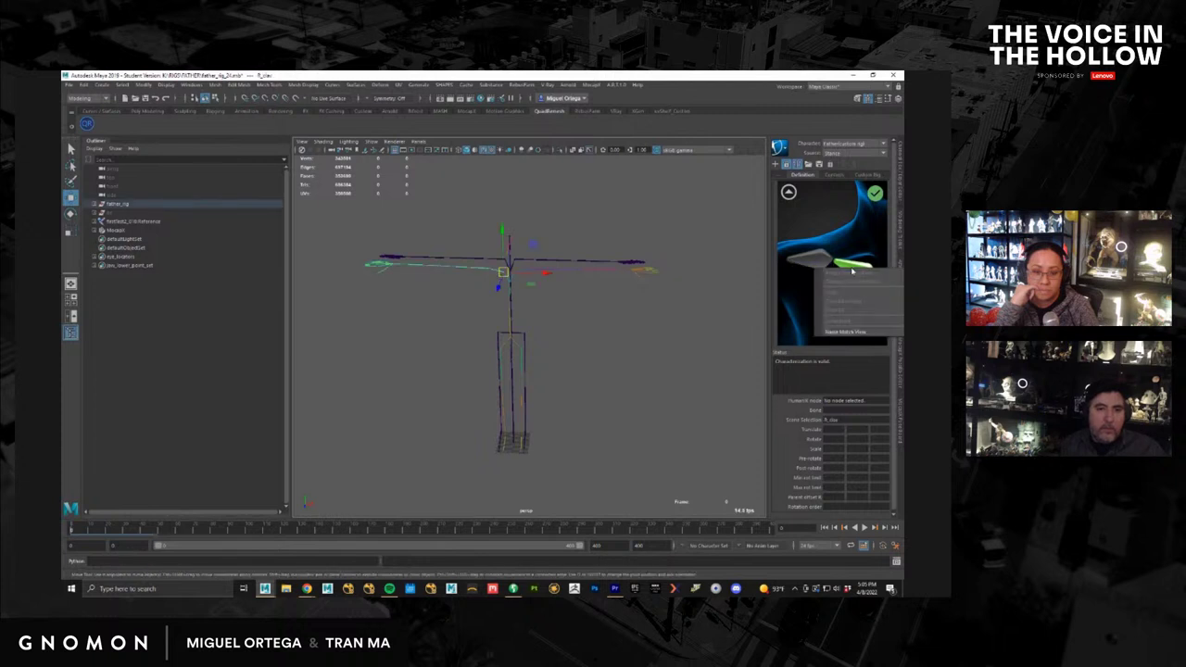
left_click(845, 272)
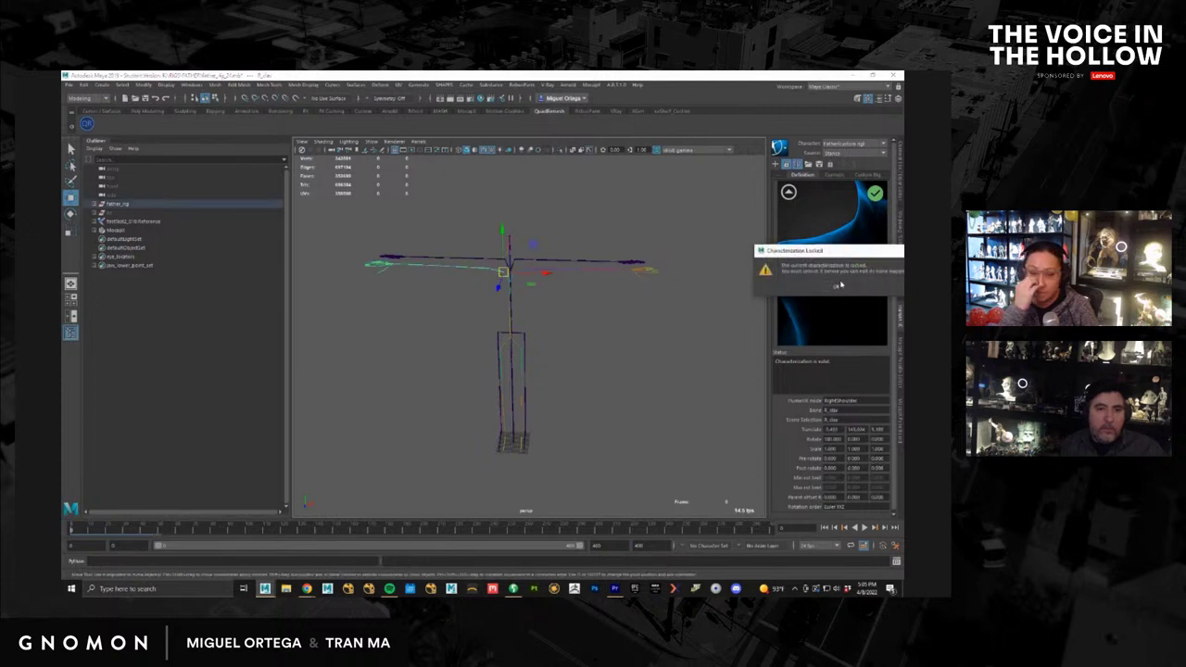
left_click(839, 287)
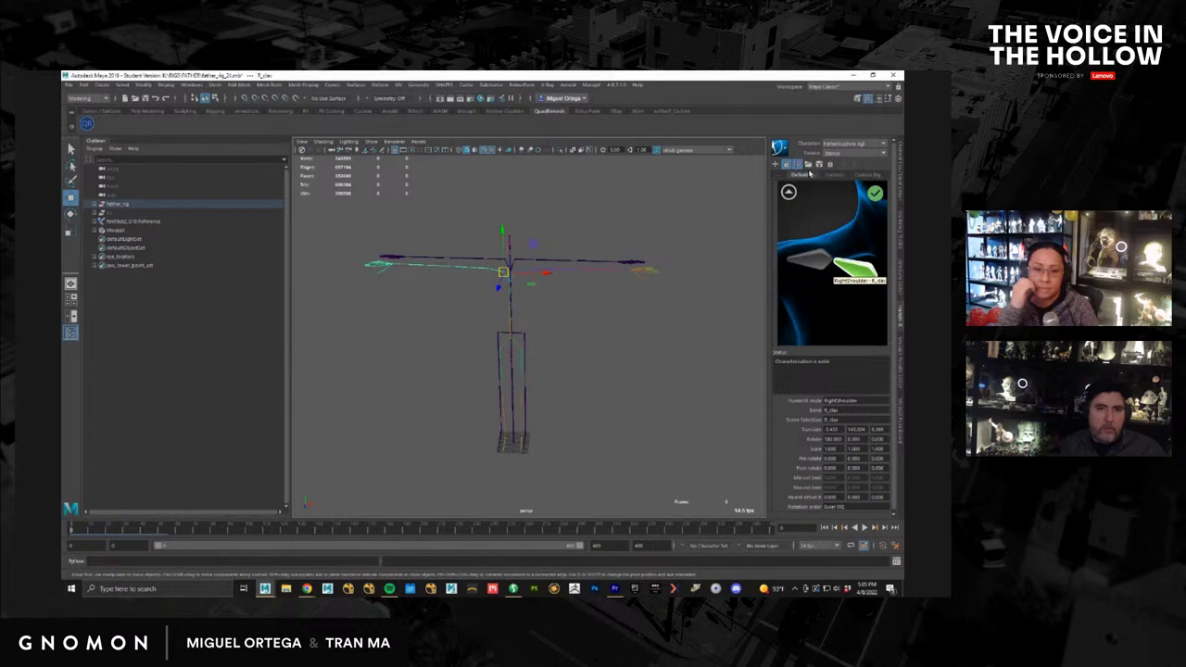
Step: Unlock the skeleton definition and assign the L_clav joint to the left shoulder bone
left_click(808, 164)
left_click(837, 347)
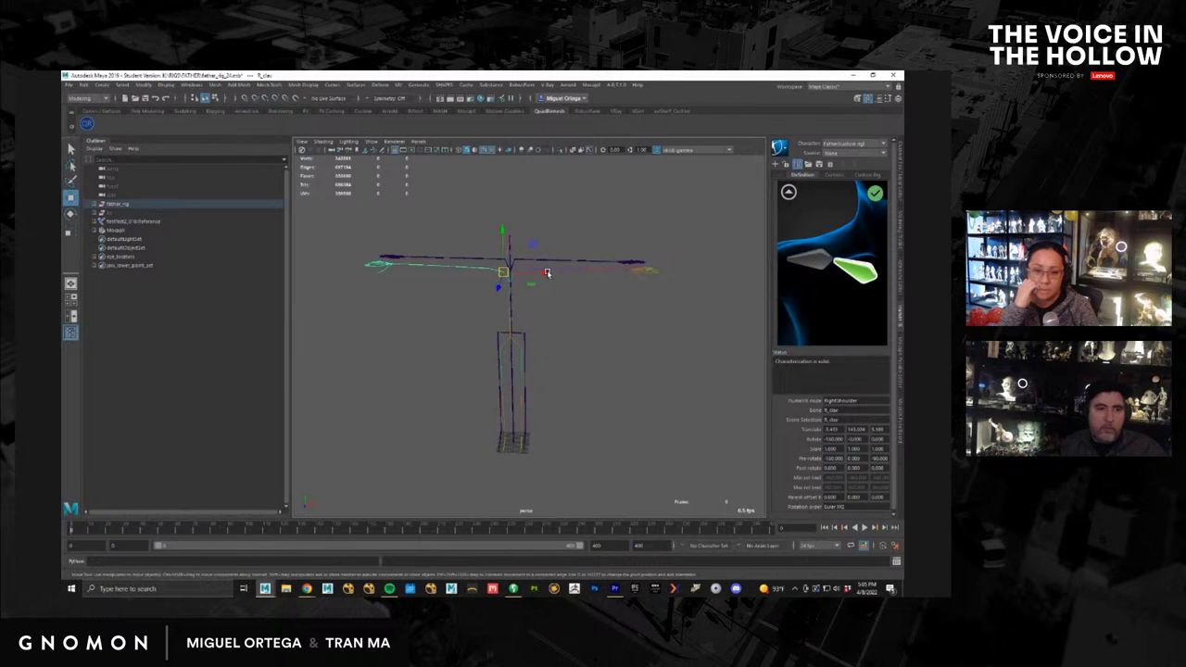
left_click(559, 307)
left_click(523, 269)
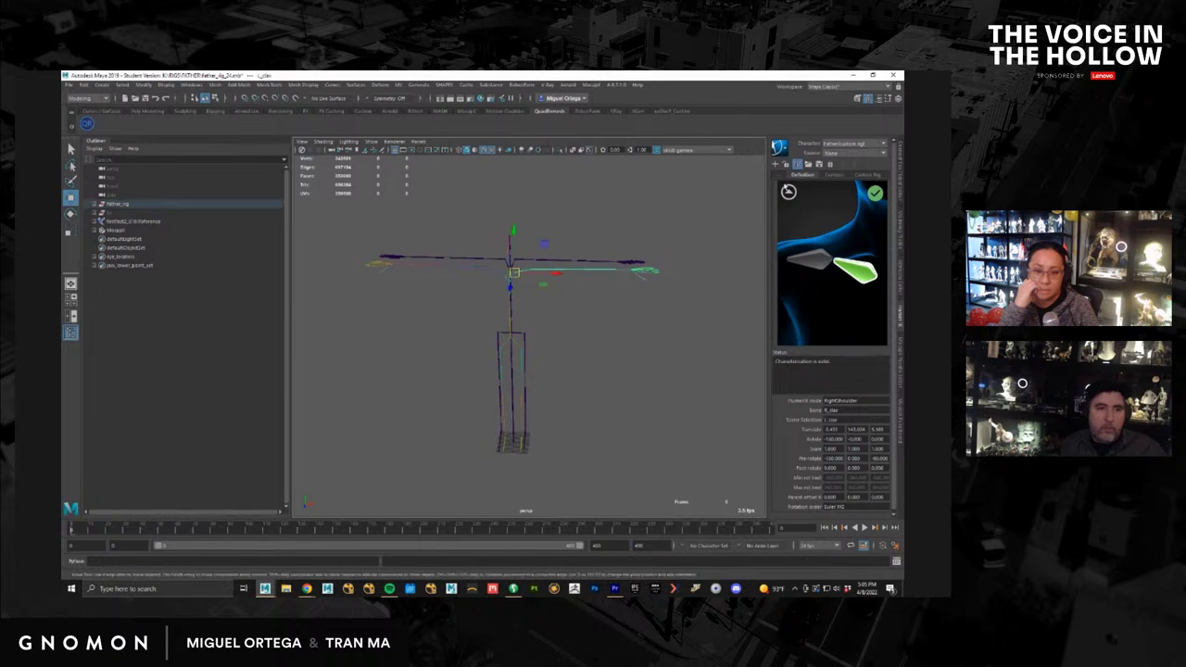
left_click(788, 191)
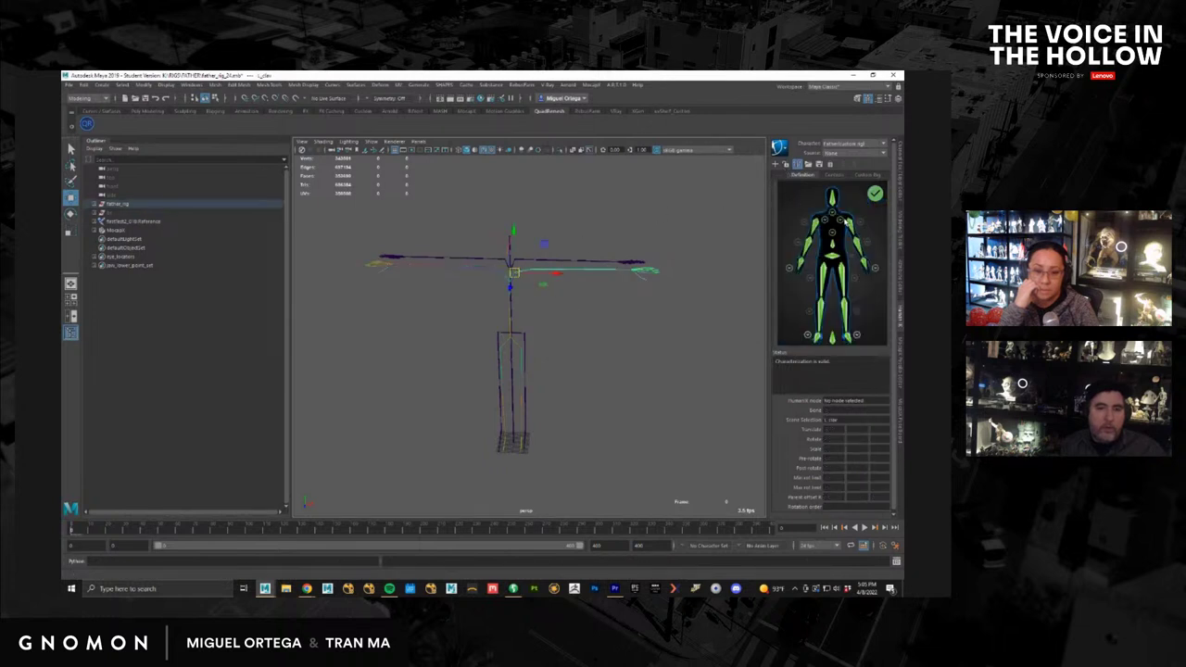
left_click(842, 221)
right_click(812, 271)
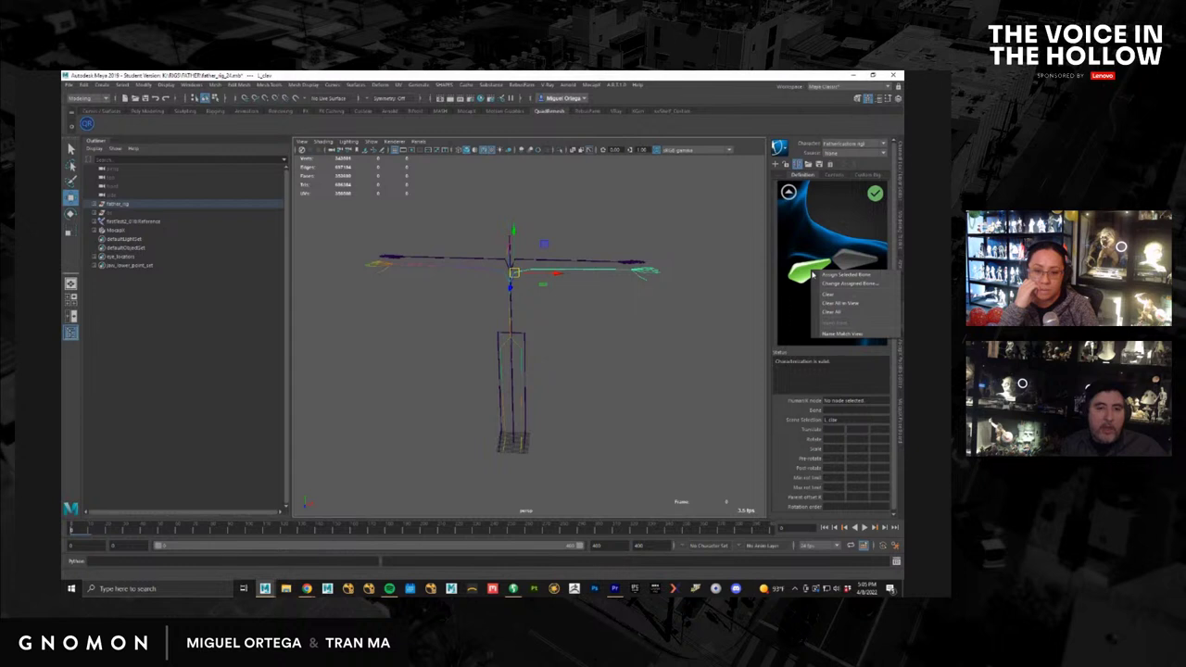
left_click(845, 274)
left_click(789, 191)
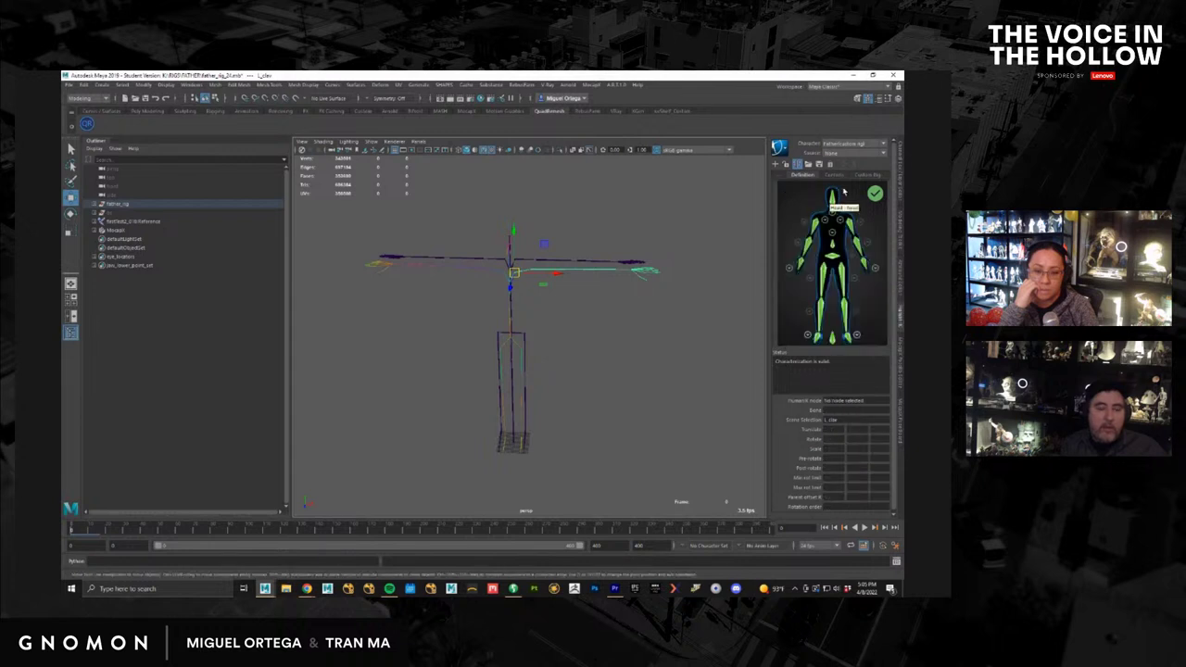
Step: Set the referenced mocap character as the source driving the father custom rig
left_click(839, 153)
left_click(848, 171)
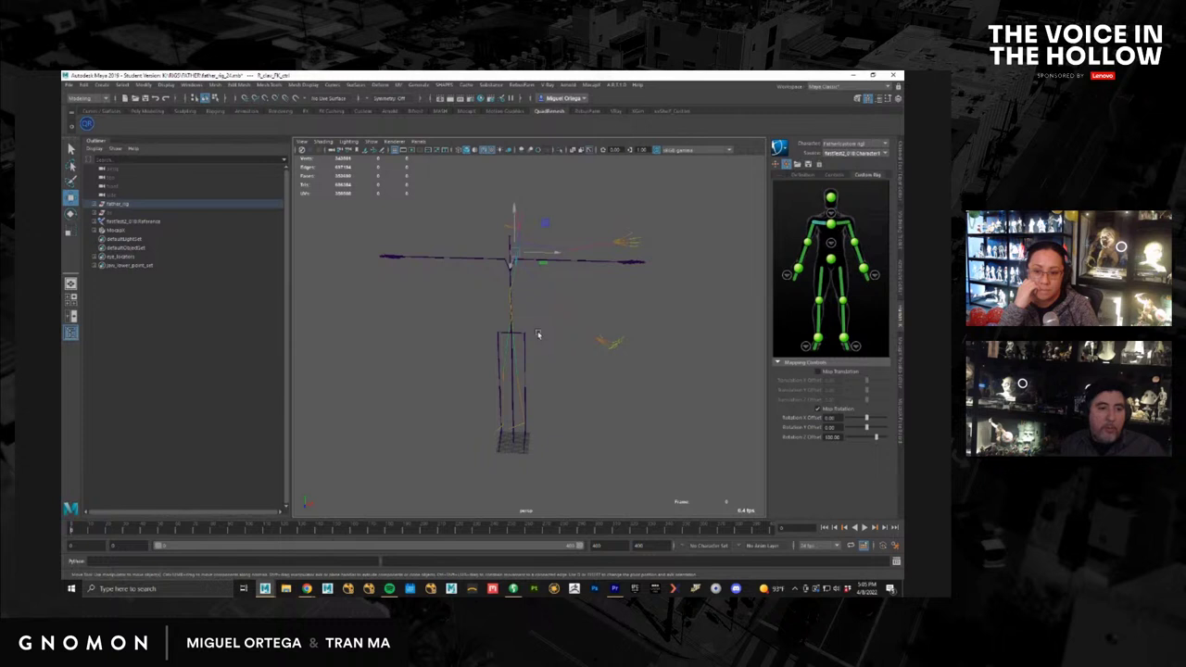
left_click_drag(550, 355, 570, 360, "alt")
right_click_drag(570, 361, 537, 344, "alt")
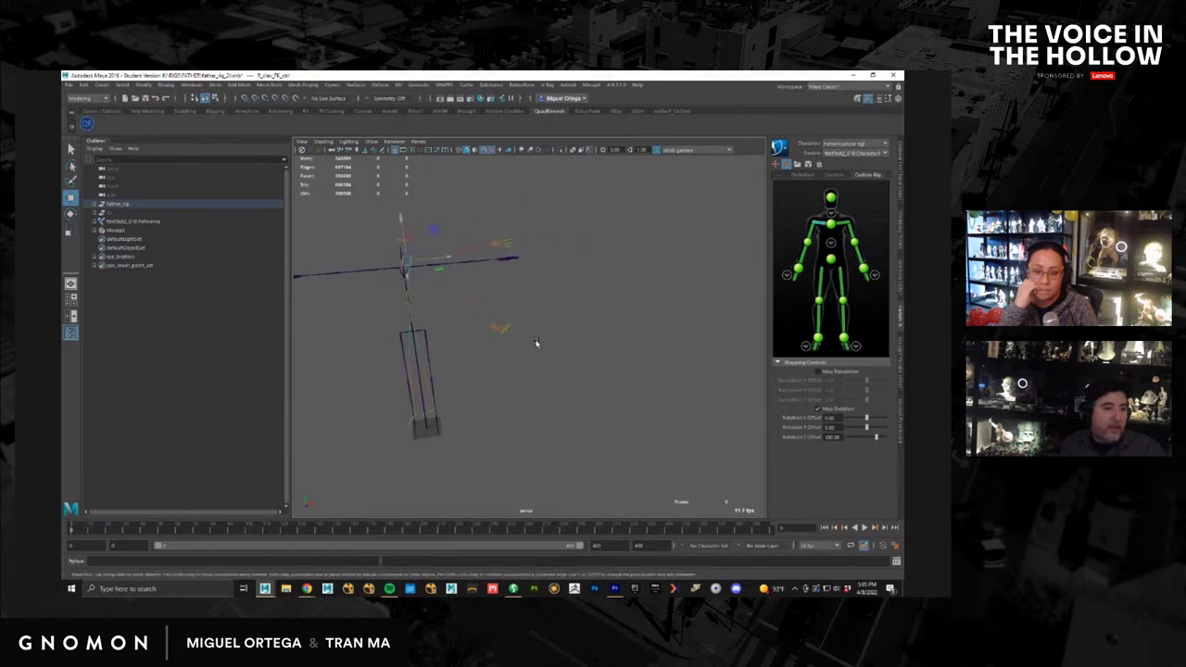
Step: Open the mocap file firstTest2-018.fbx from the Father session folder, discarding the unsaved changes to the father rig scene
left_click(70, 84)
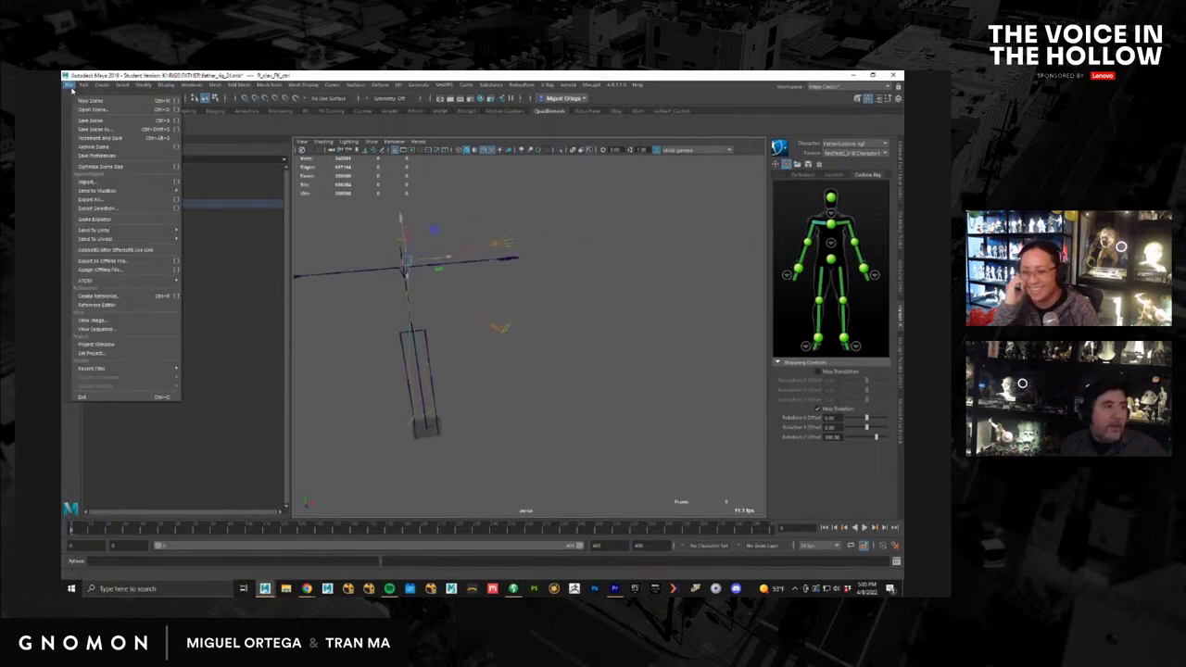
mouse_move(131, 371)
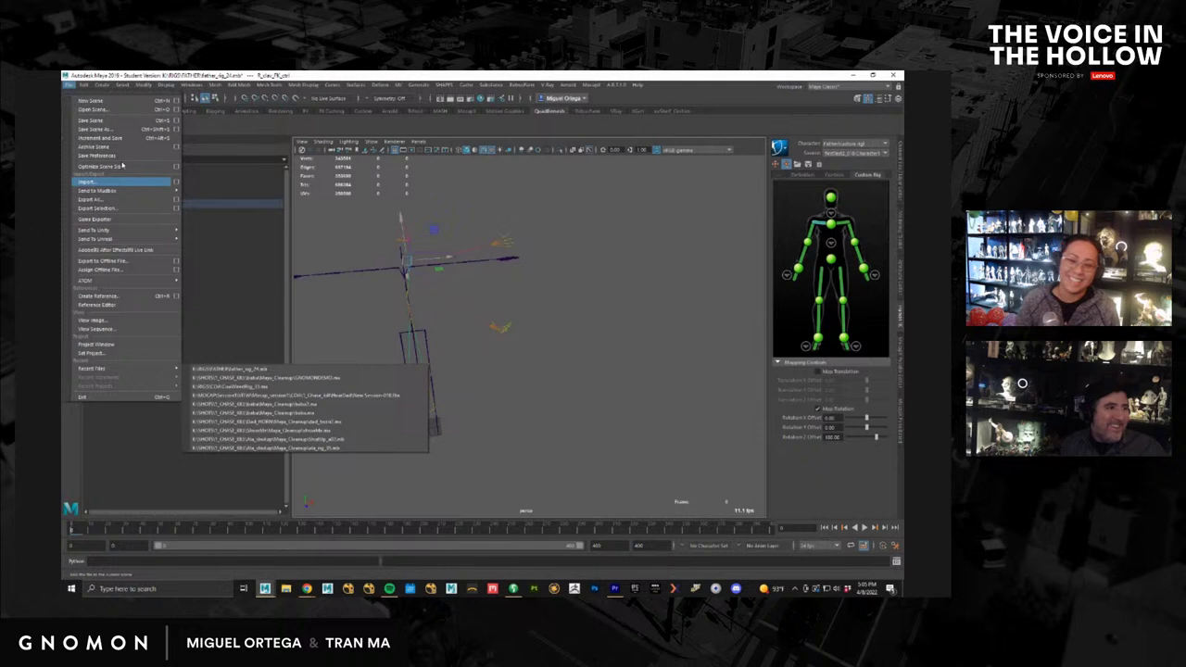
left_click(93, 108)
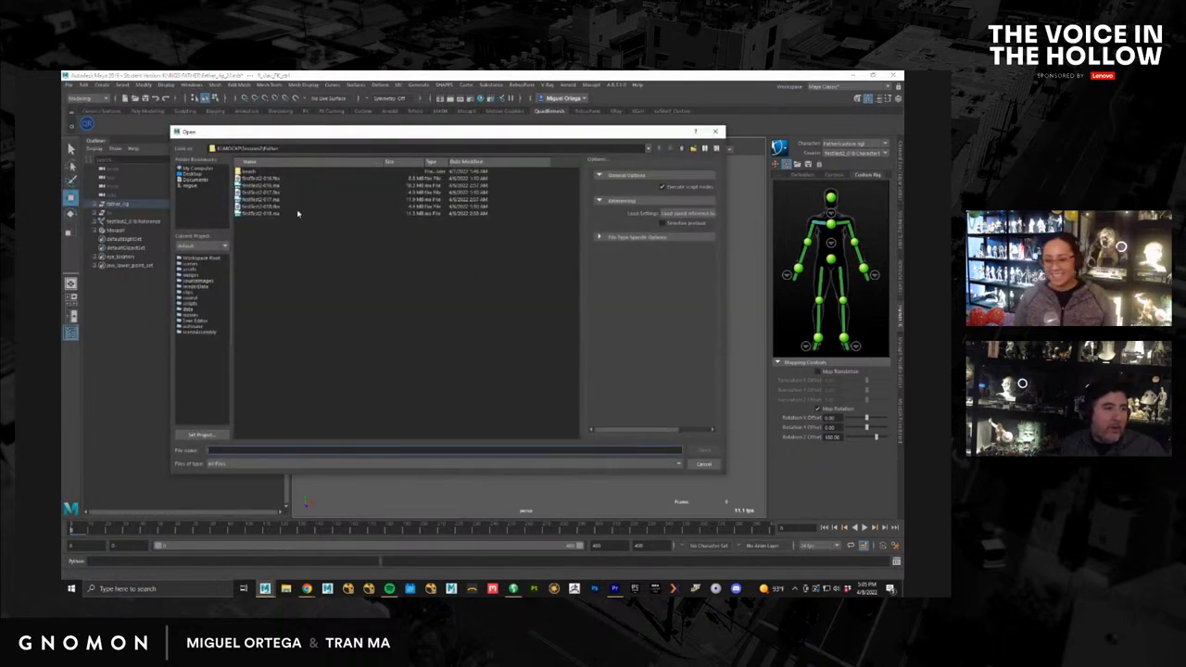
left_click(269, 213)
left_click(268, 206)
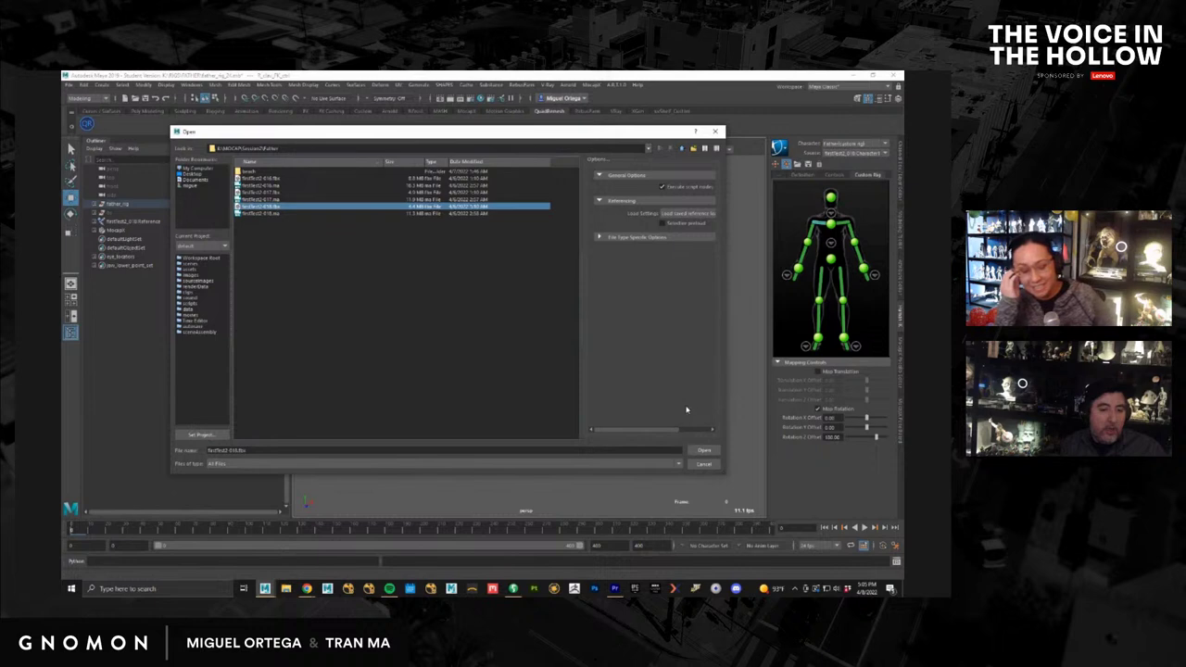
left_click(704, 451)
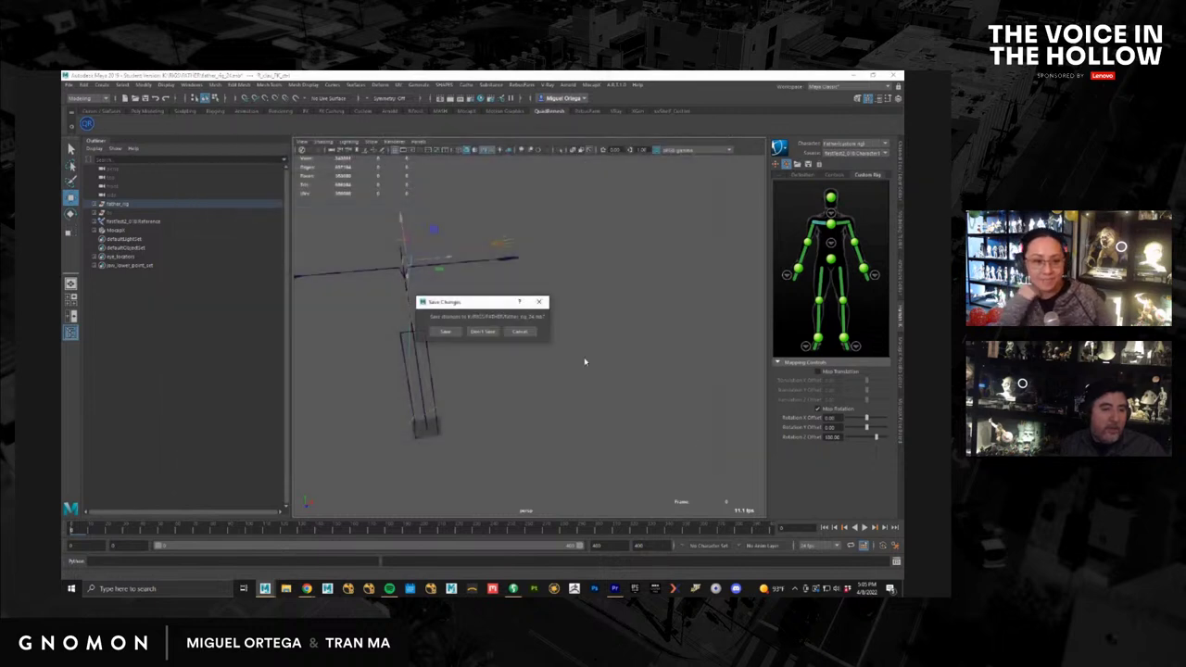
left_click(483, 332)
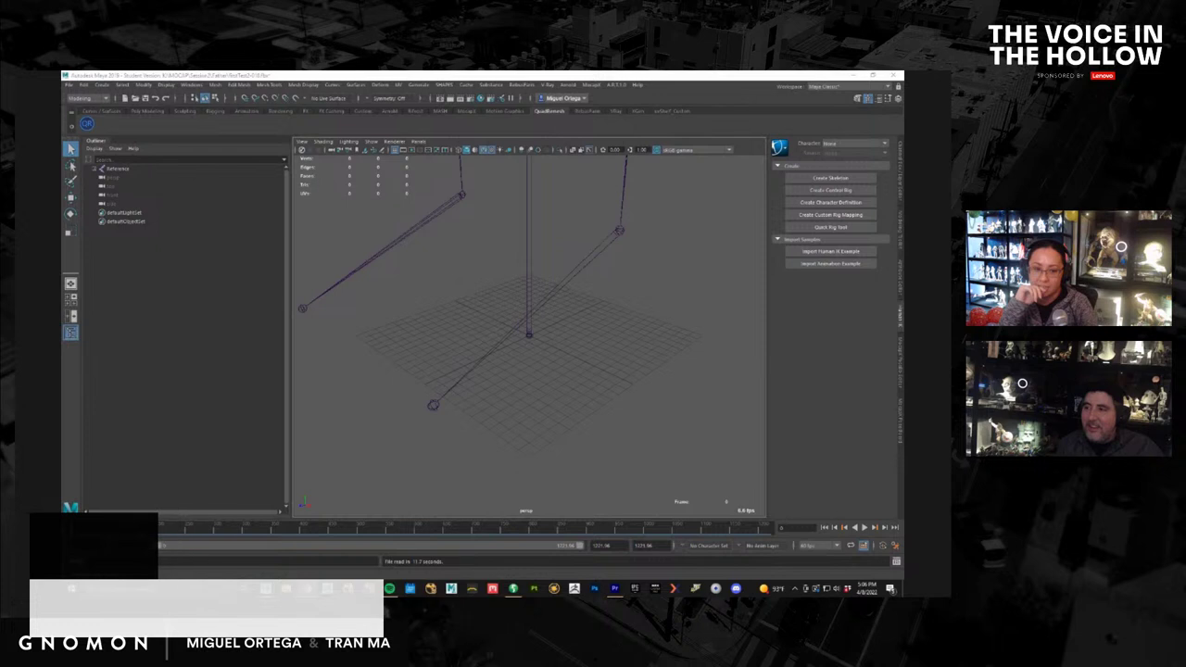
Step: Create a HumanIK character definition for the mocap skeleton and load a skeleton definition template that maps its bones
left_click(511, 323)
key("a")
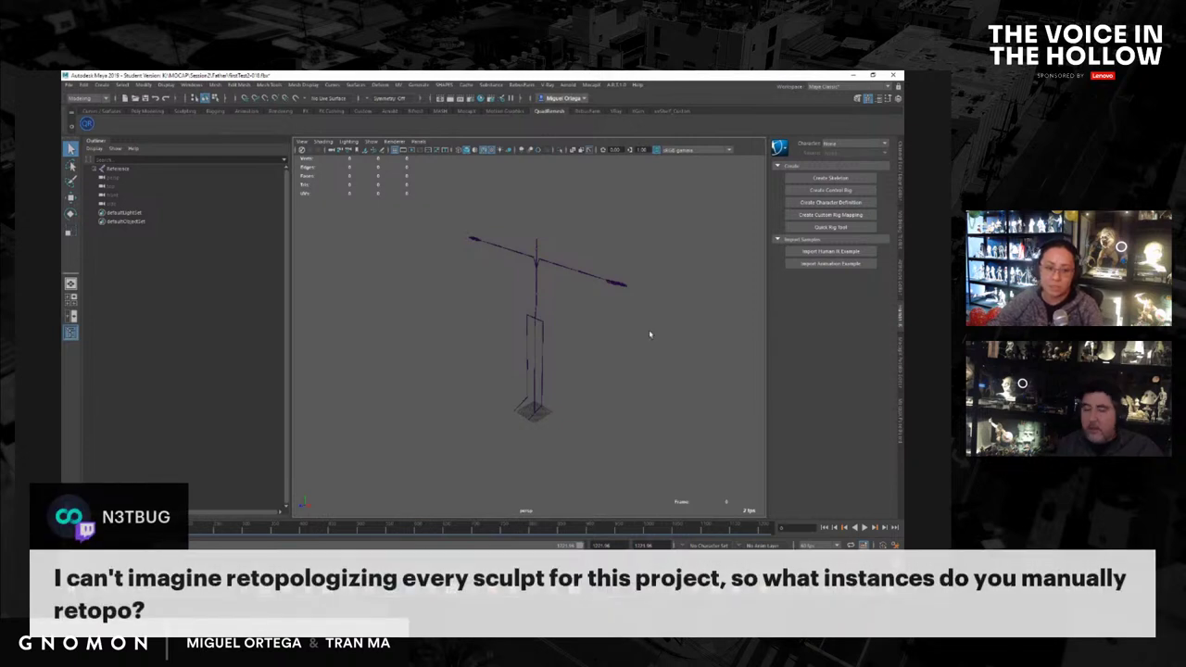
middle_click_drag(500, 339, 440, 360, "alt")
left_click_drag(488, 358, 513, 352, "alt")
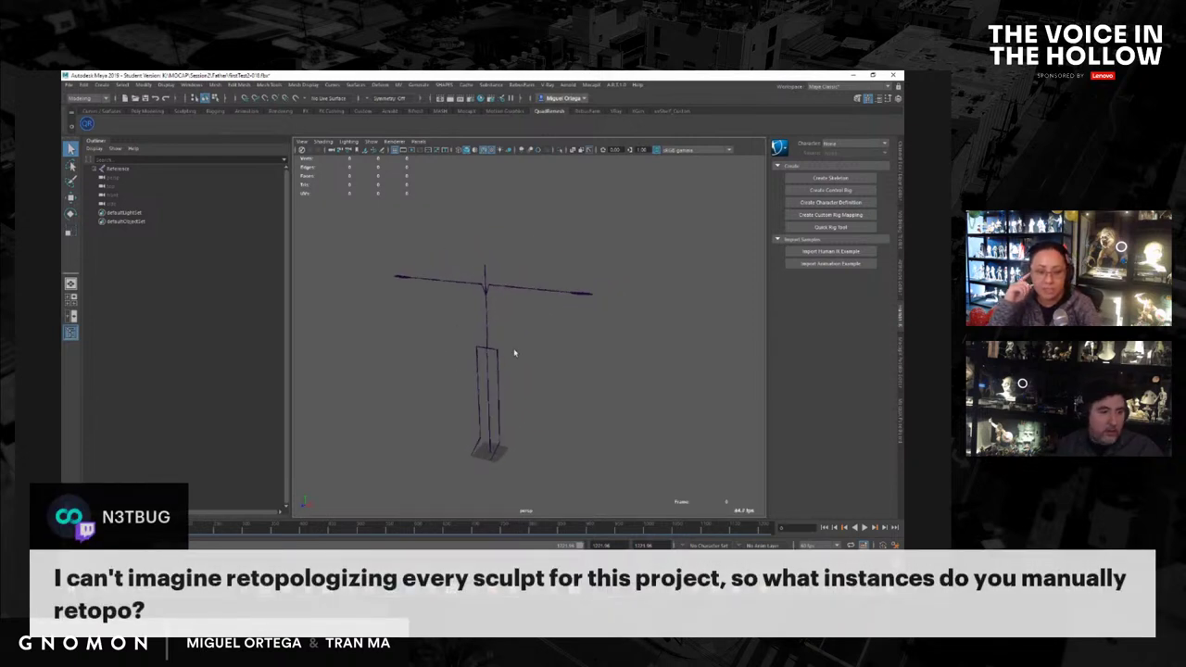
right_click_drag(513, 352, 523, 360, "alt")
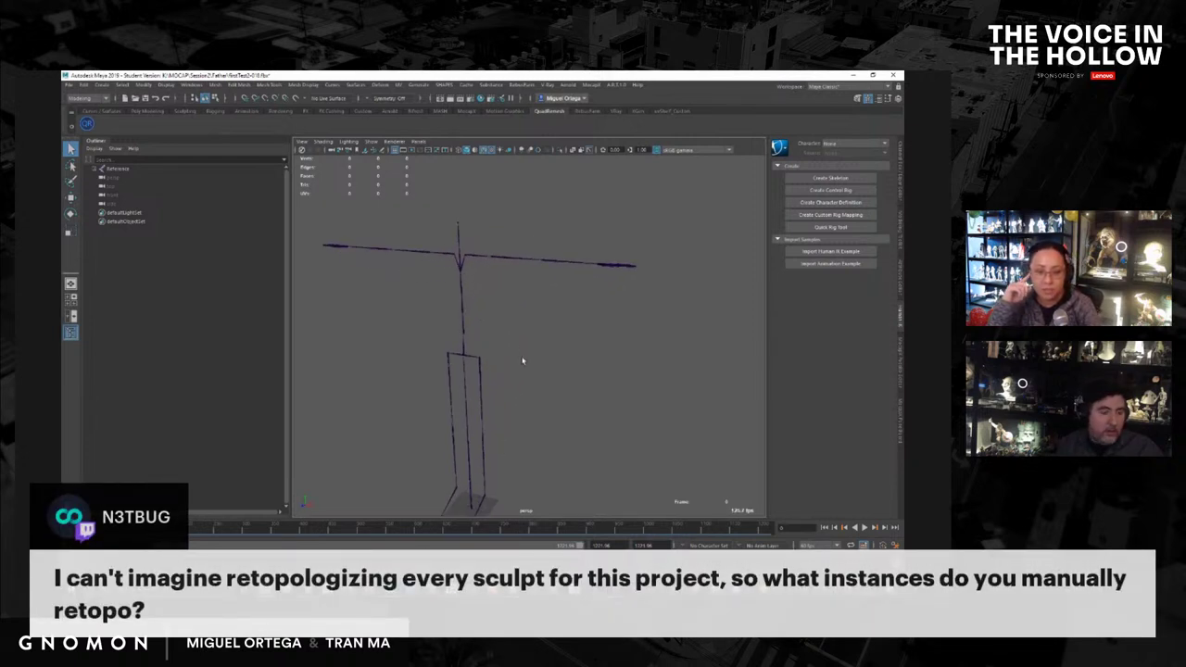
left_click(831, 202)
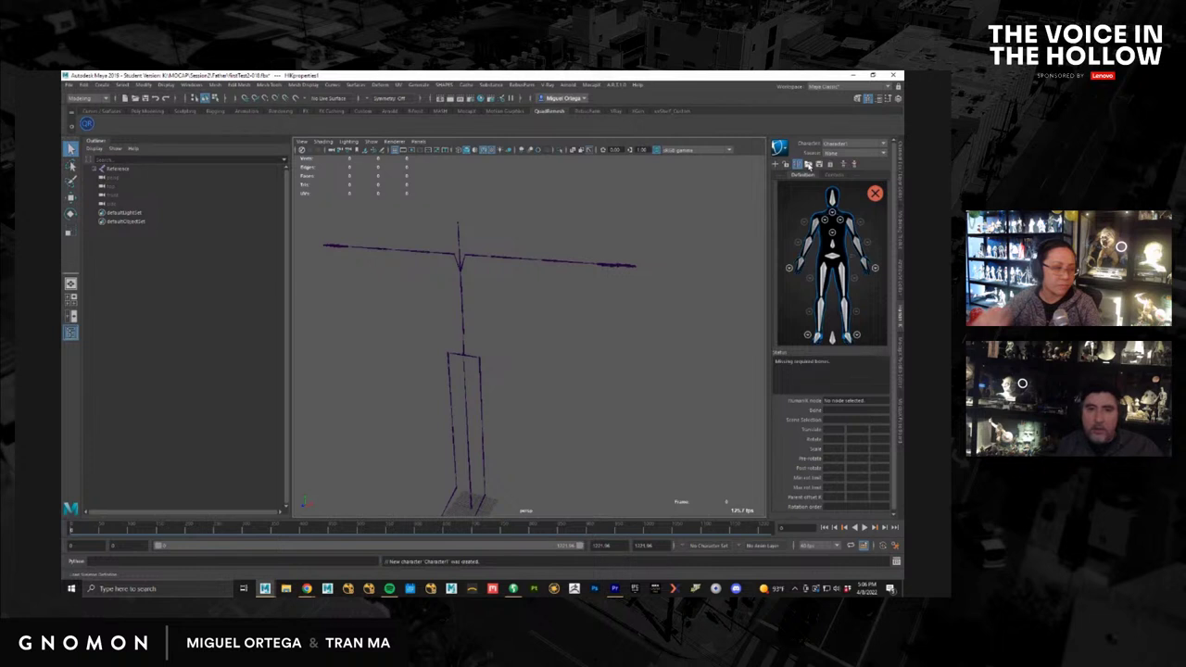
left_click_drag(486, 325, 444, 338)
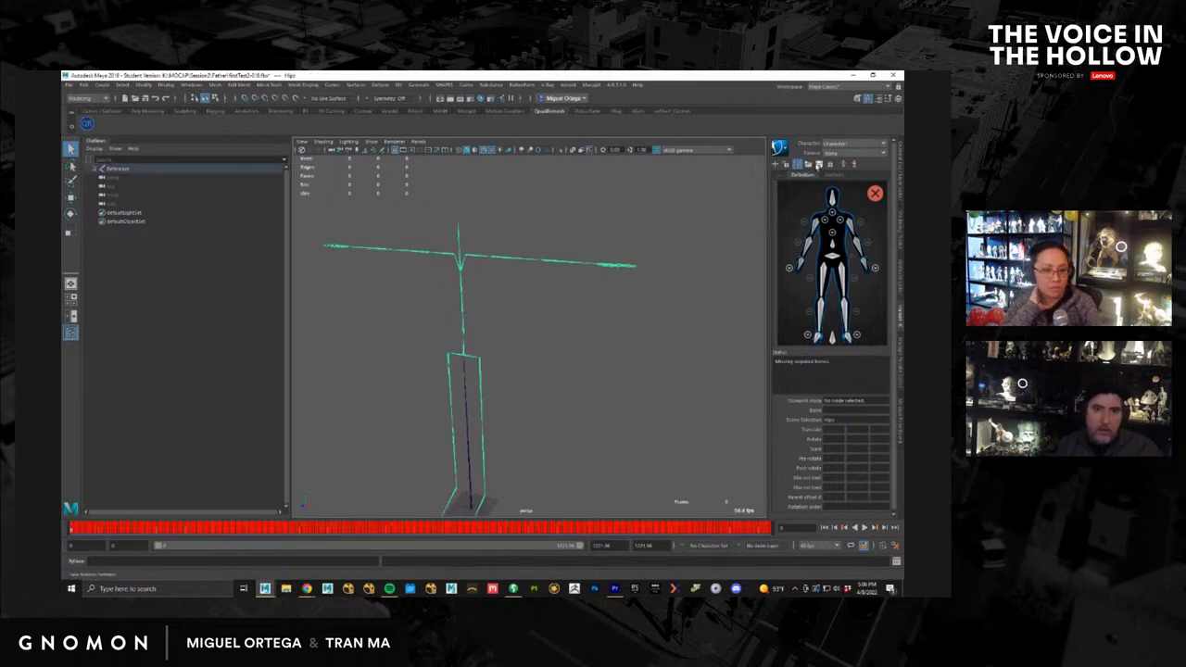
left_click(807, 164)
left_click(850, 332)
left_click(848, 333)
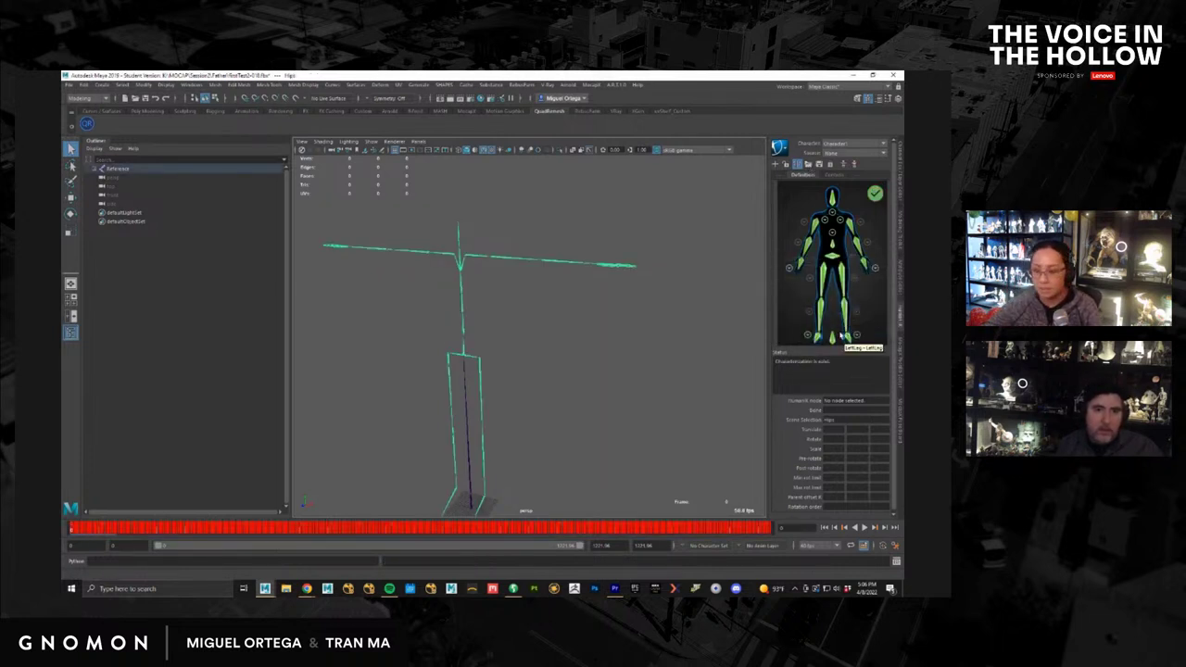
Step: Play back and scrub the mocap animation, examining the skeleton's motion up close
key("alt+v")
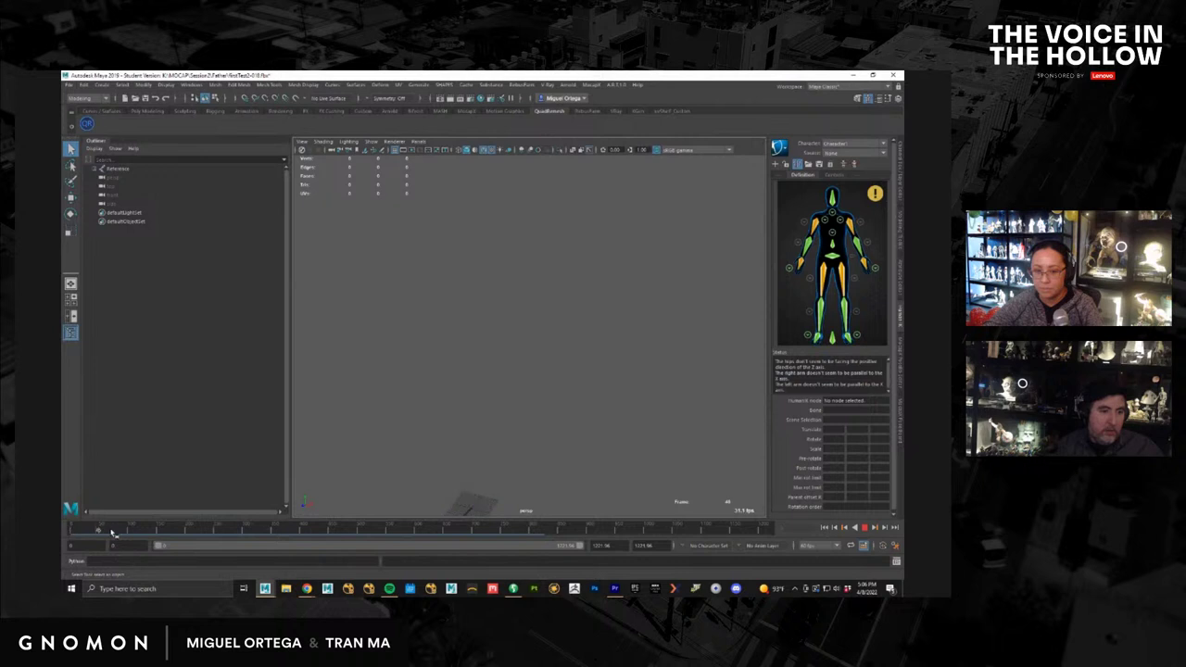
key("f")
left_click_drag(586, 417, 513, 402, "alt")
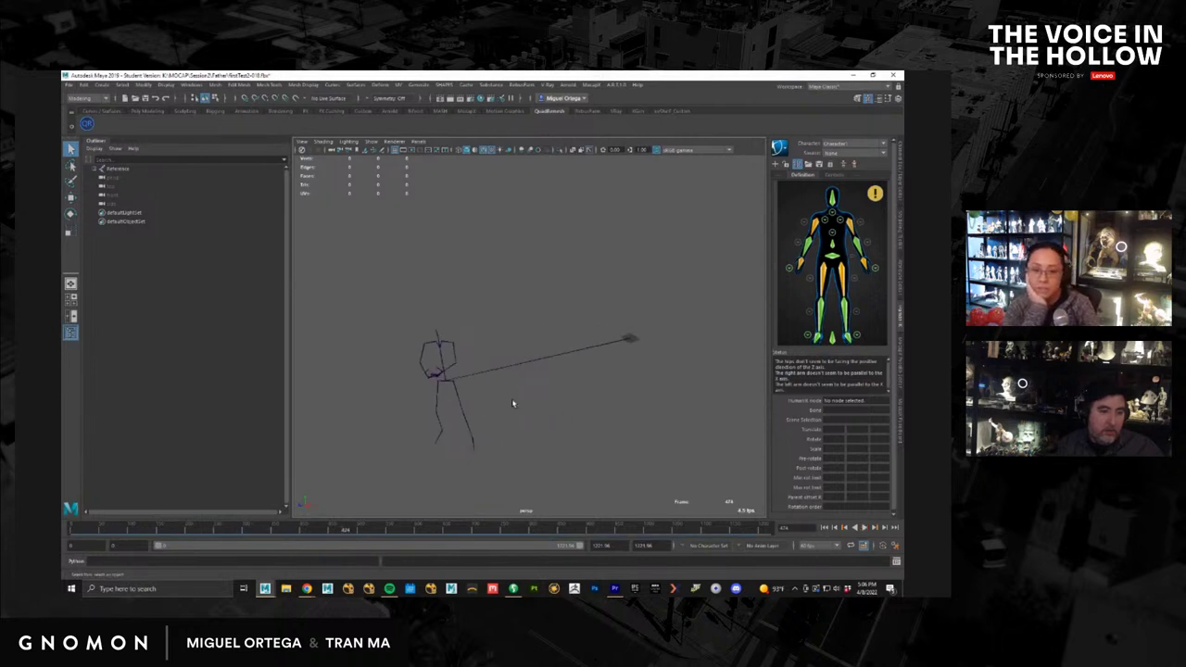
right_click_drag(513, 403, 519, 410, "alt")
middle_click_drag(519, 410, 479, 331, "alt")
right_click_drag(479, 331, 370, 480, "alt")
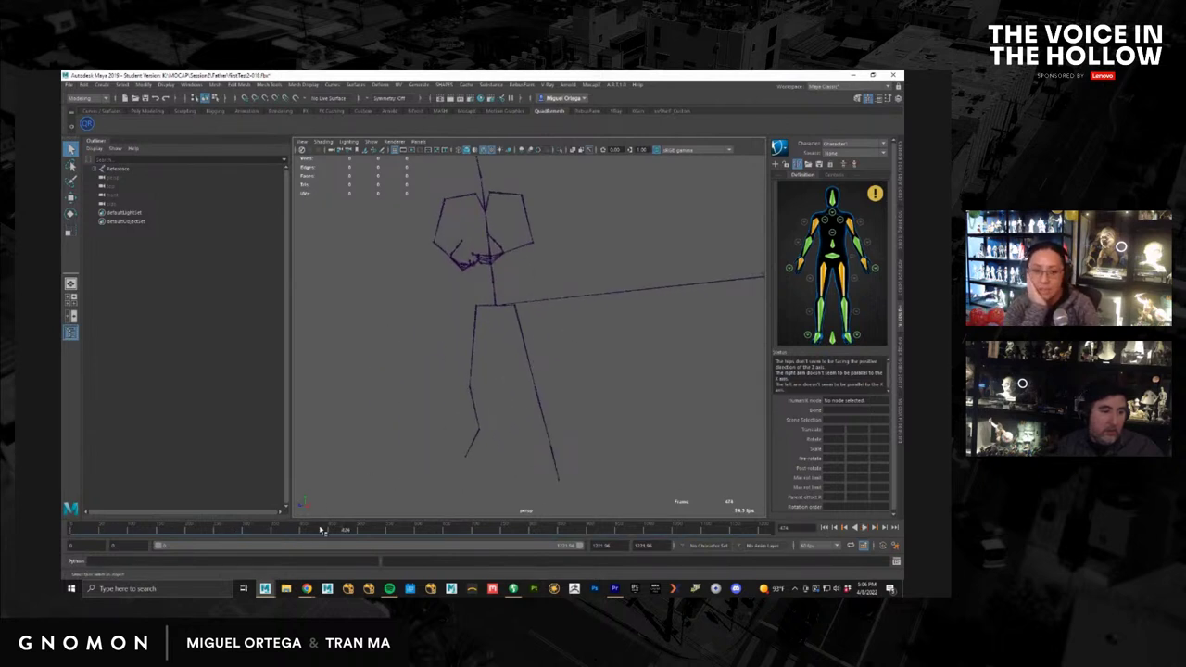
left_click_drag(322, 530, 293, 525)
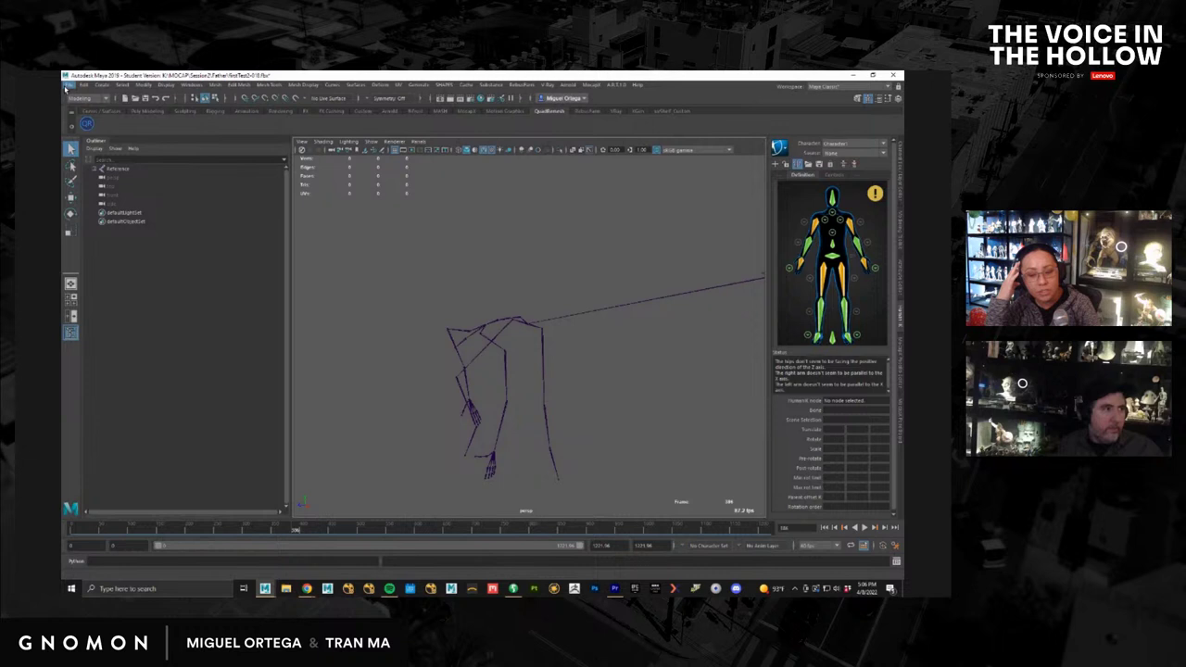
Step: Save the characterized mocap scene as the Maya ASCII file firstTest2-018.ma, replacing the existing file
left_click(69, 84)
left_click(105, 132)
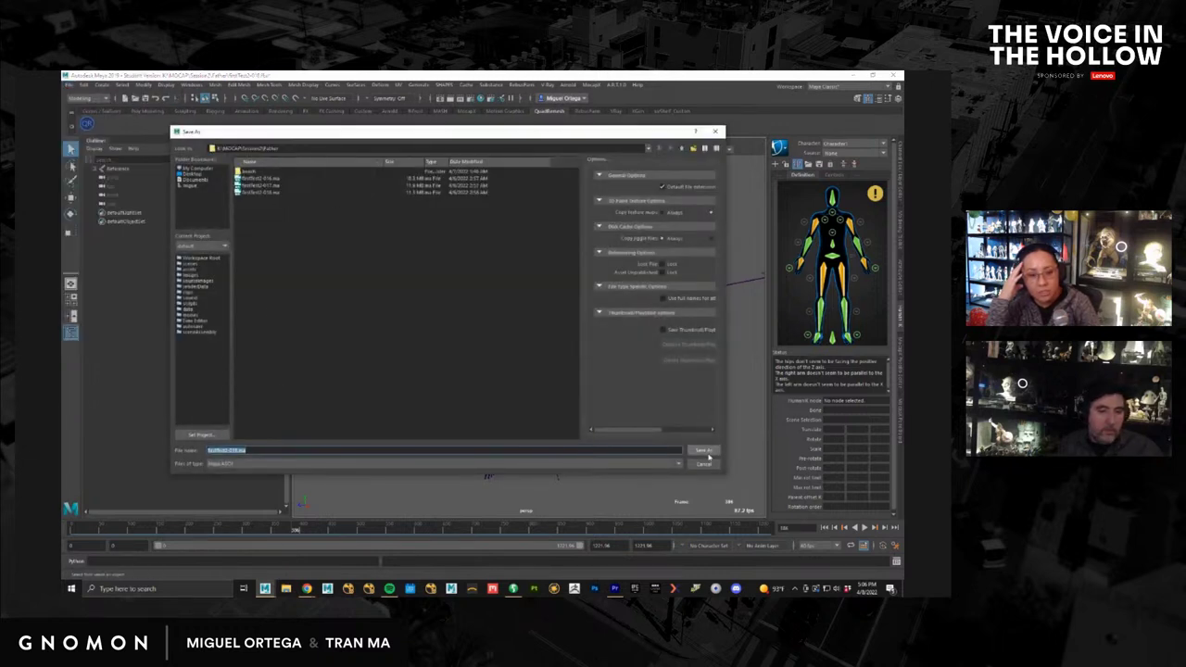
left_click(710, 454)
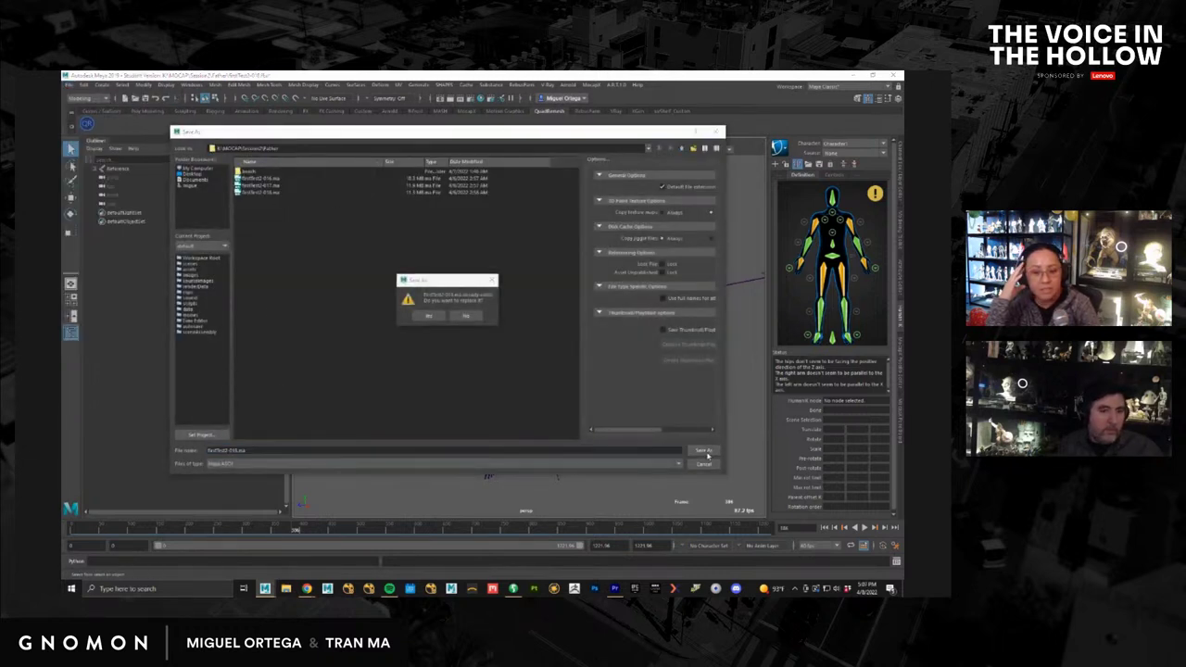
left_click(438, 318)
left_click(463, 337)
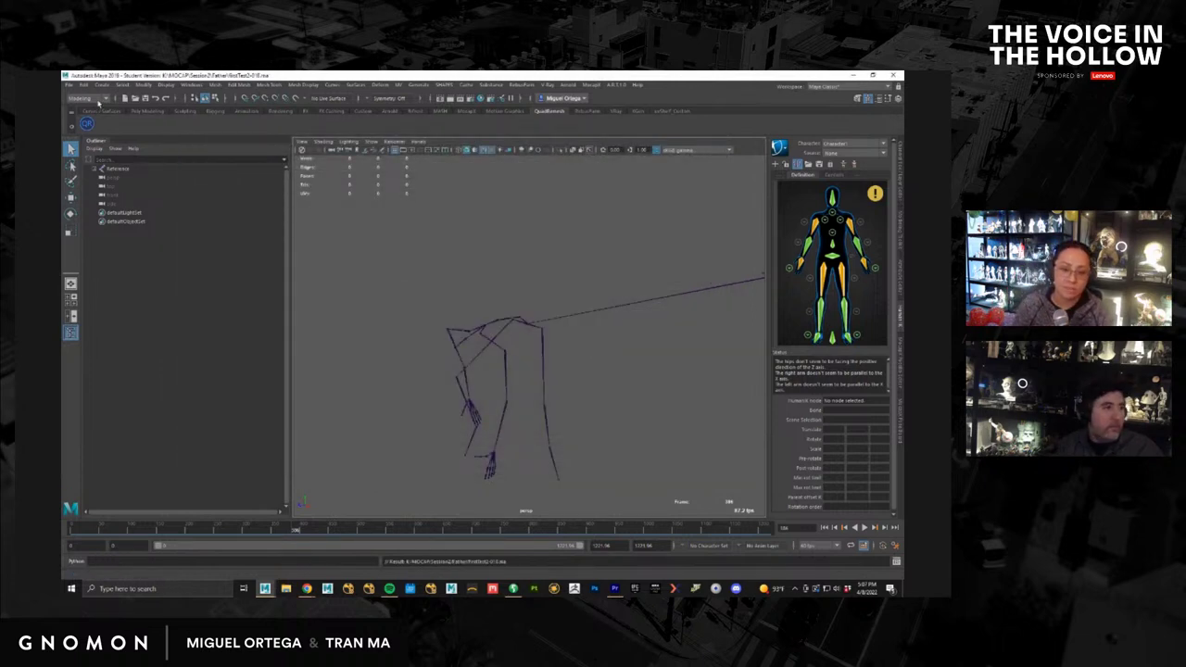
Step: Reopen the father rig scene from the recently used files
left_click(69, 85)
mouse_move(92, 368)
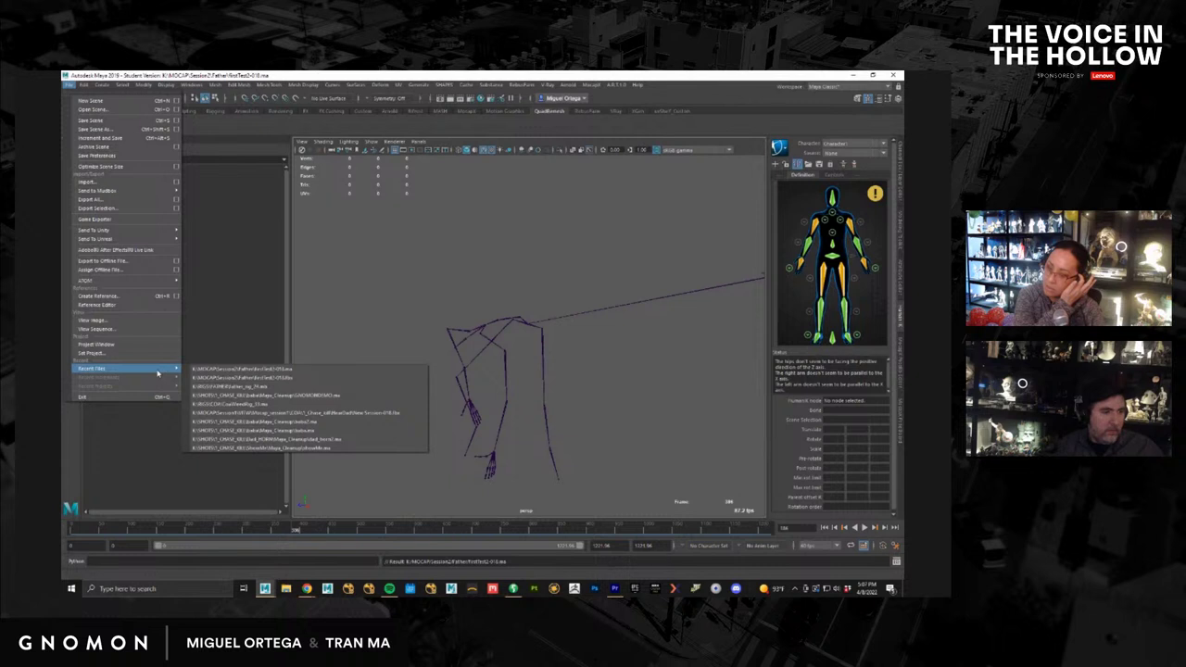
left_click(237, 379)
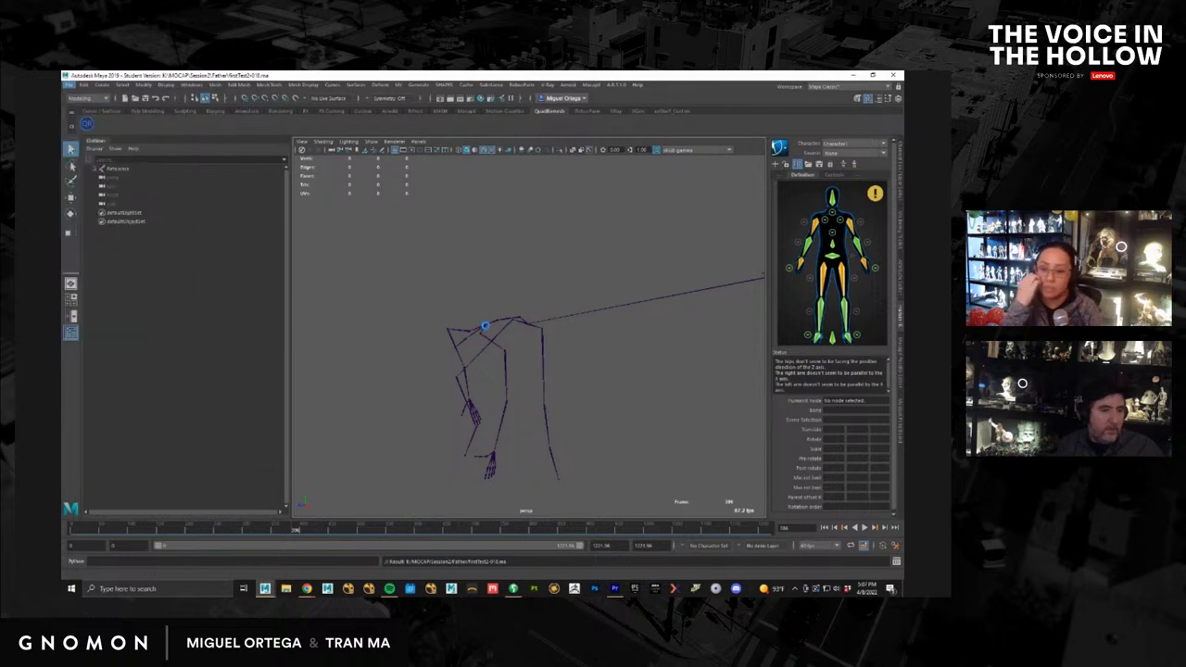
left_click(471, 338)
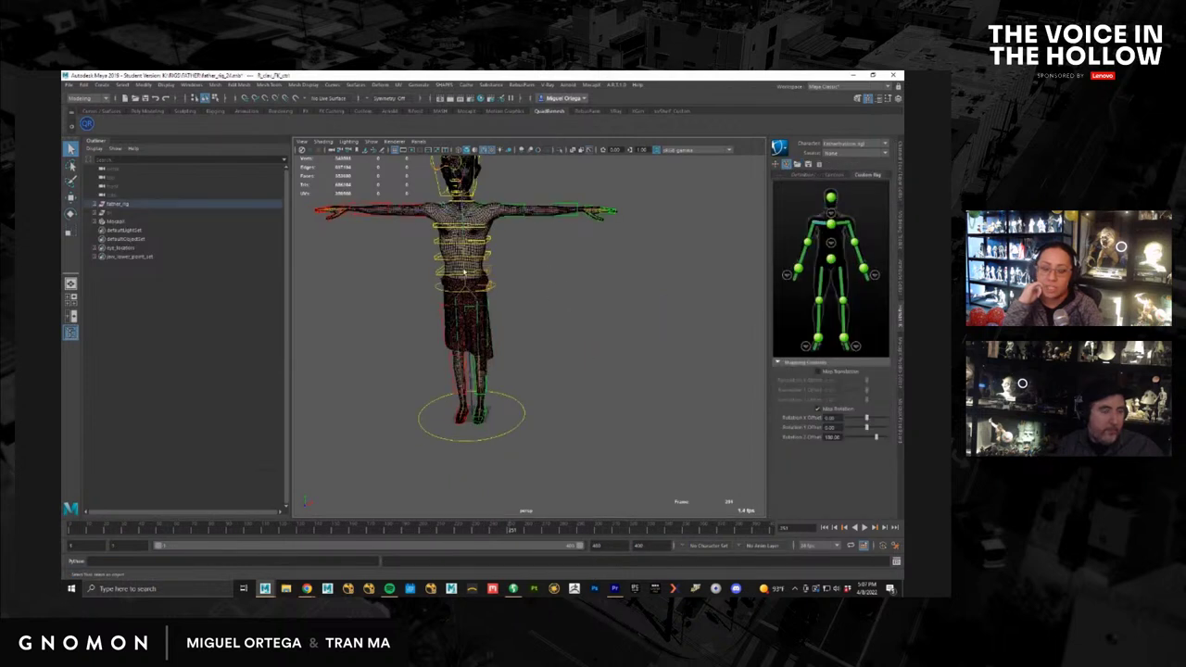
Step: Create a reference to firstTest2-018.ma in the father rig scene and close the Reference Editor
left_click(69, 85)
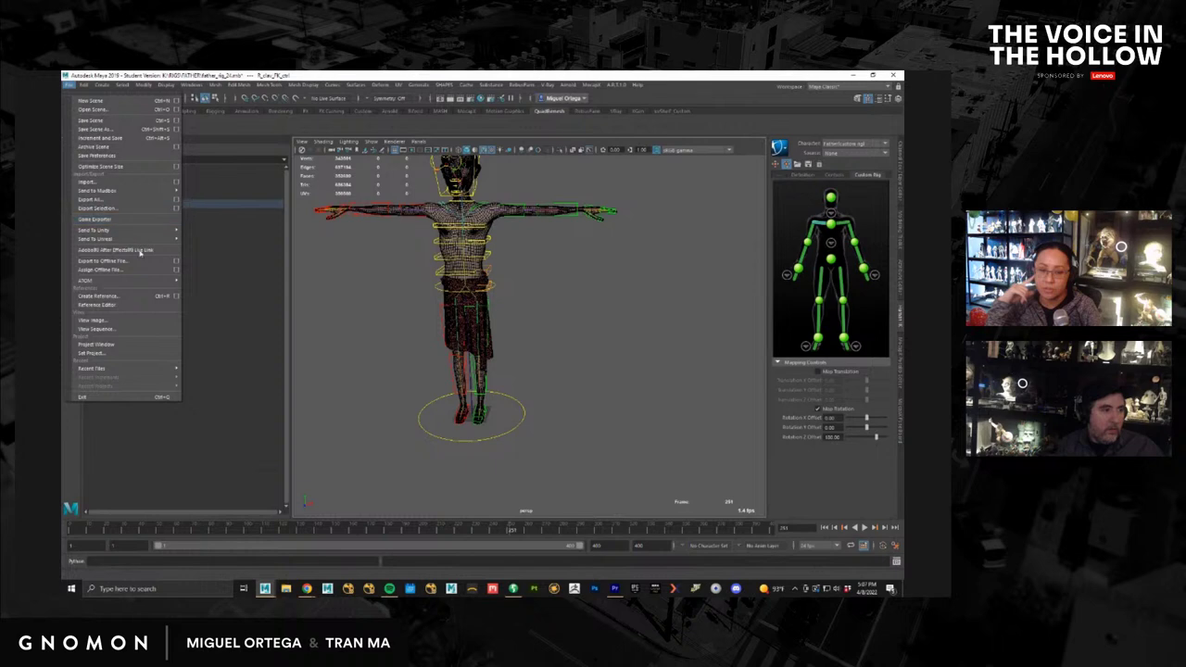
left_click(137, 305)
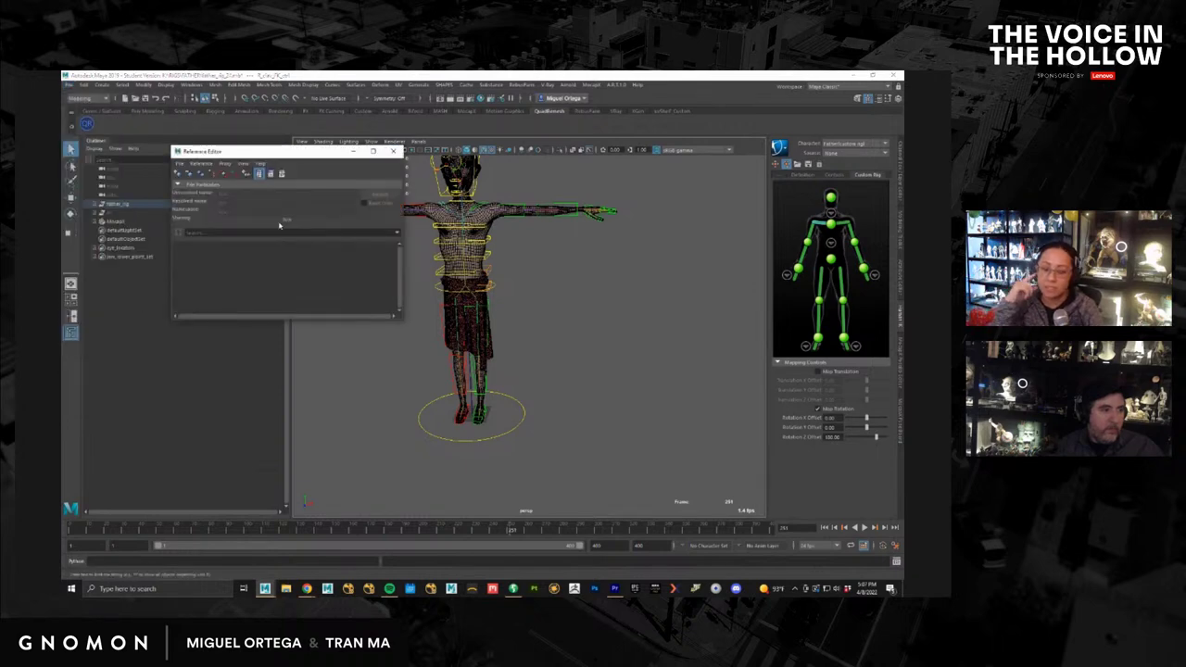
left_click(181, 164)
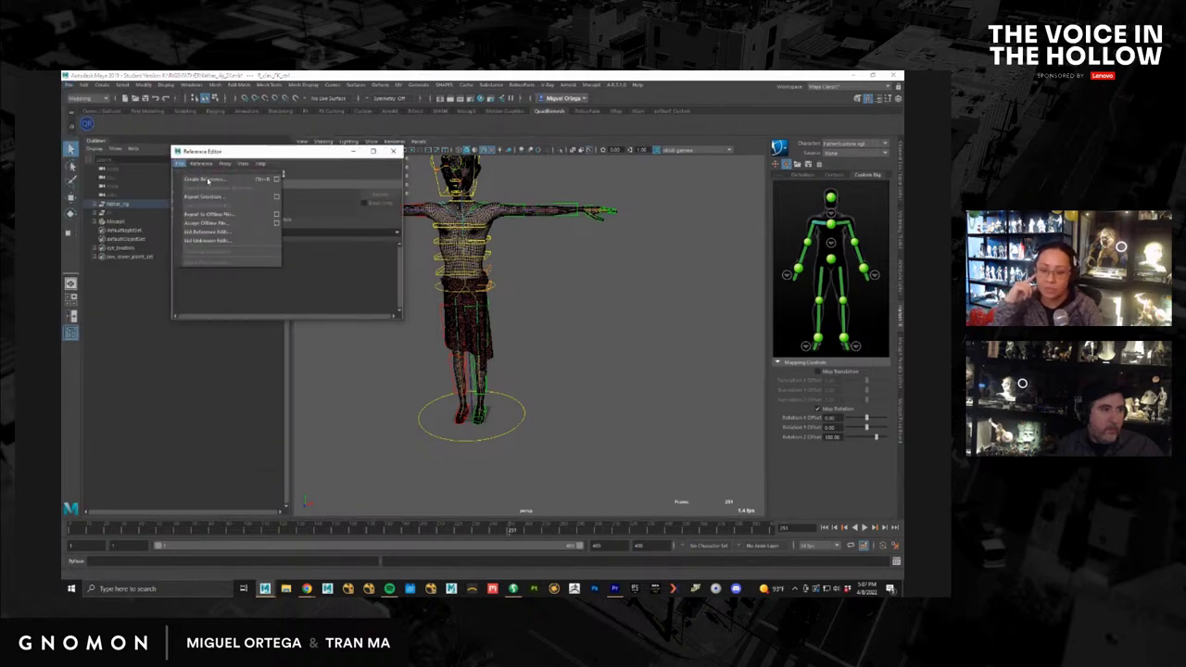
left_click(206, 178)
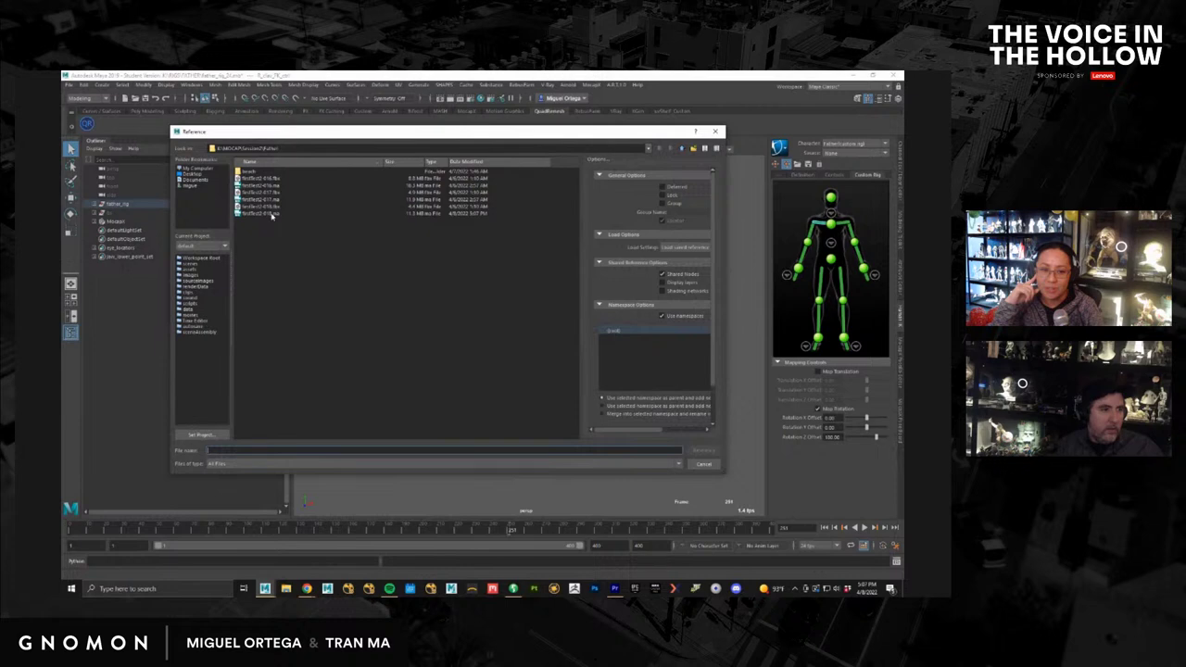
double_click(271, 214)
left_click(474, 335)
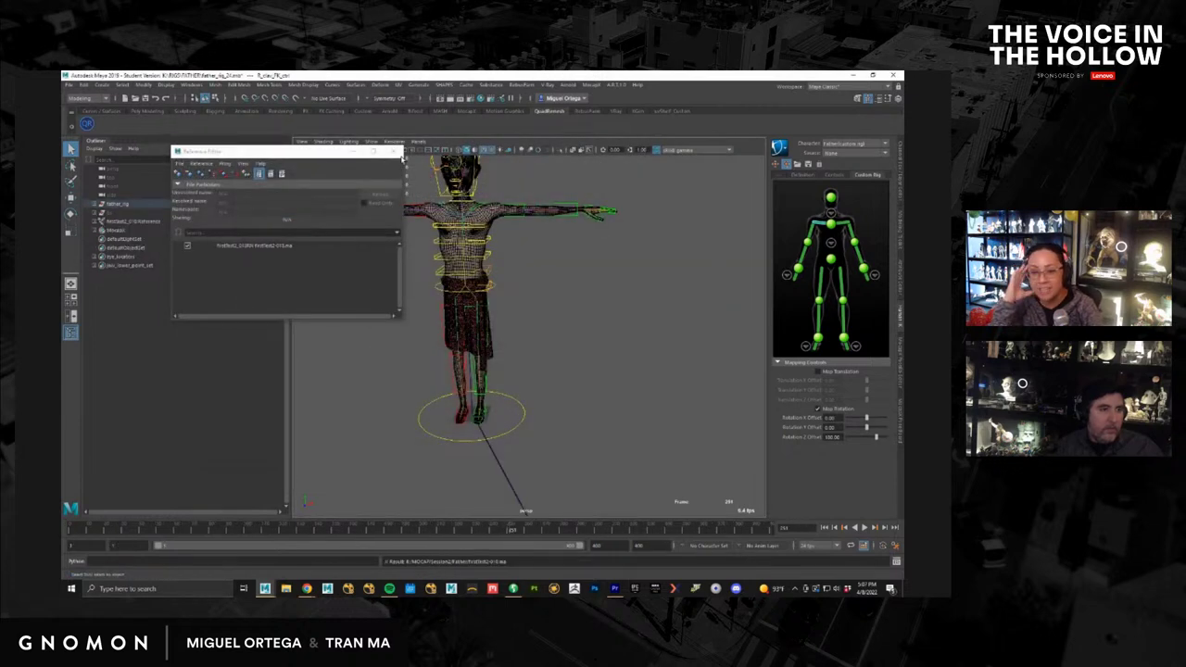
left_click(393, 151)
Step: Set the father custom rig's HumanIK source to Character1 from the newly referenced firstTest2-018 scene
left_click(843, 154)
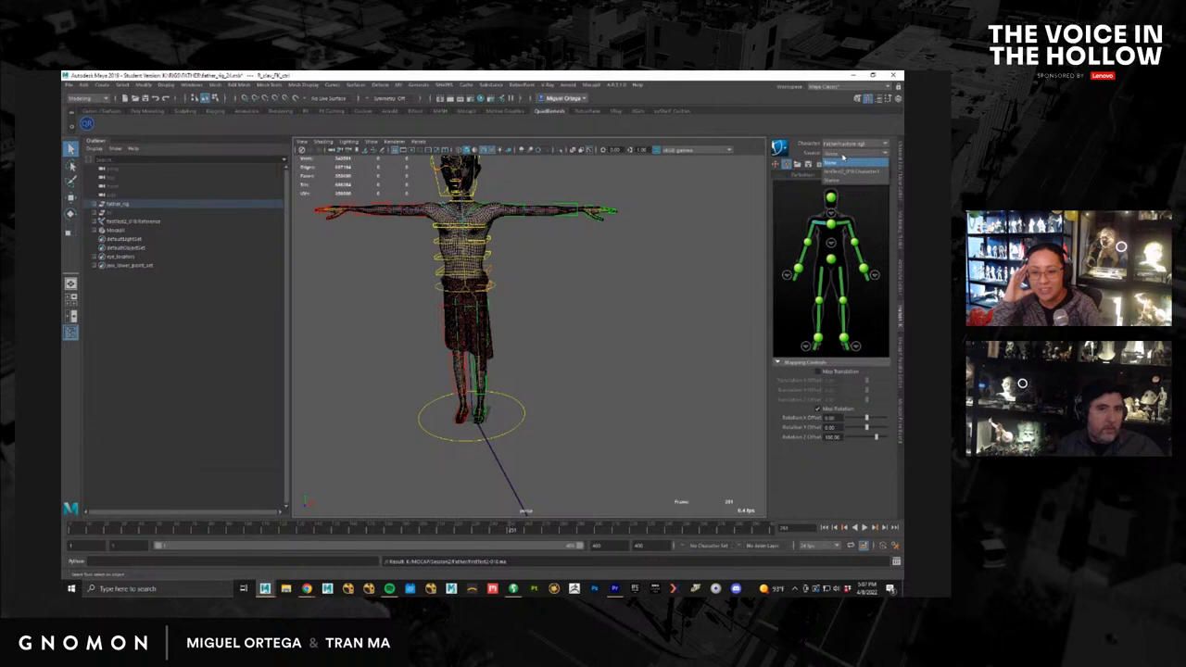
left_click(840, 171)
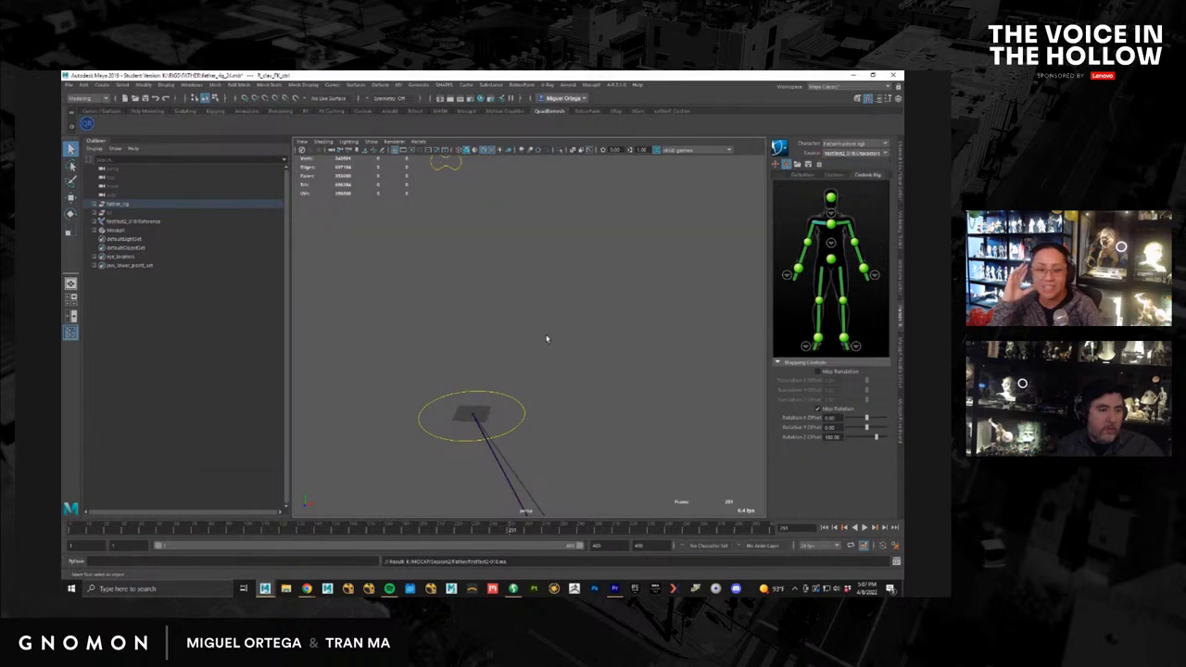
Step: Examine the retargeted father rig from several angles, comparing its pose and placement with the mocap skeleton
left_click_drag(513, 347, 479, 350, "alt")
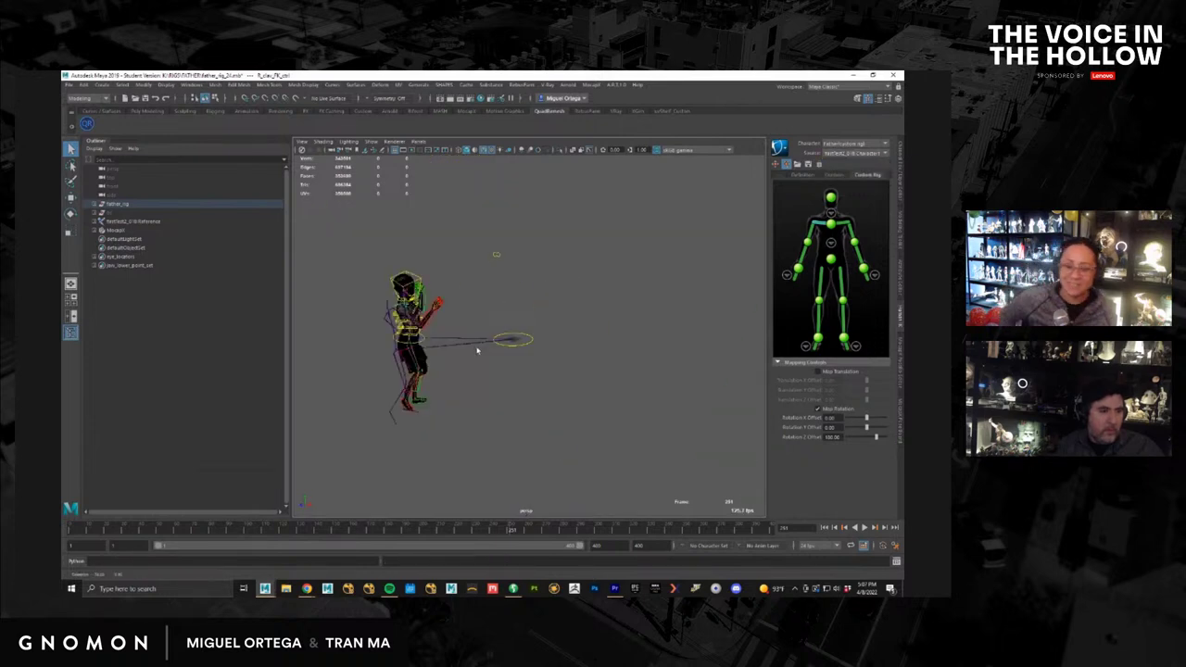
key("f")
right_click_drag(617, 380, 431, 327, "alt")
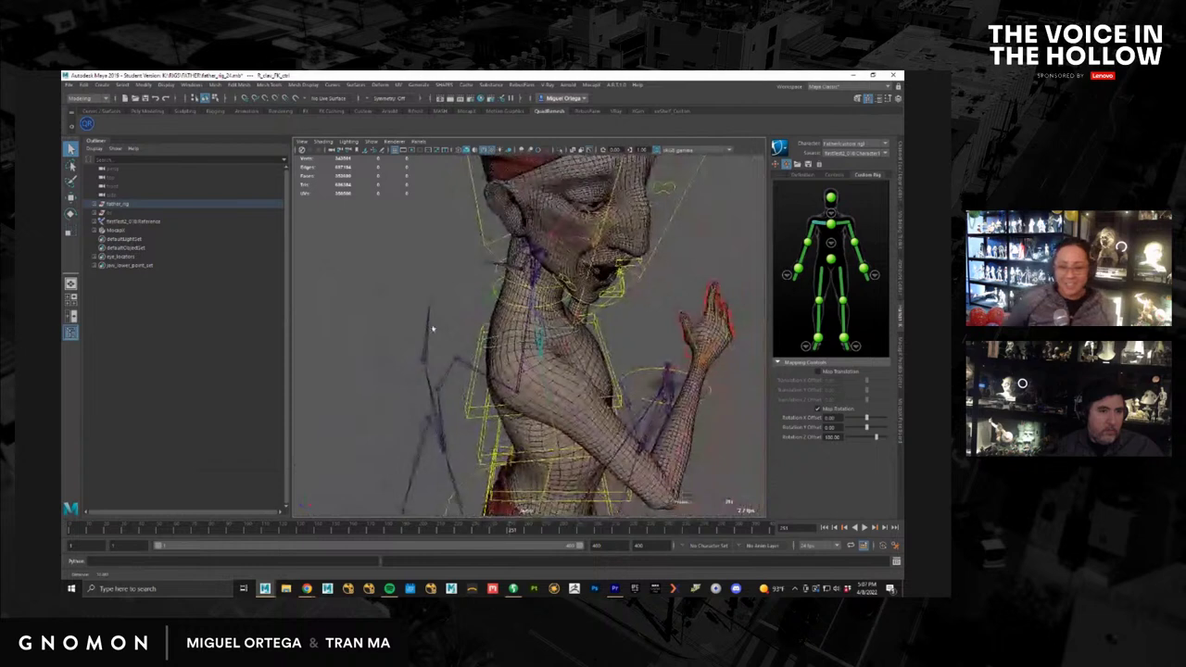
left_click_drag(661, 450, 585, 379, "alt")
right_click_drag(511, 350, 435, 333, "alt")
left_click_drag(482, 371, 562, 338, "alt")
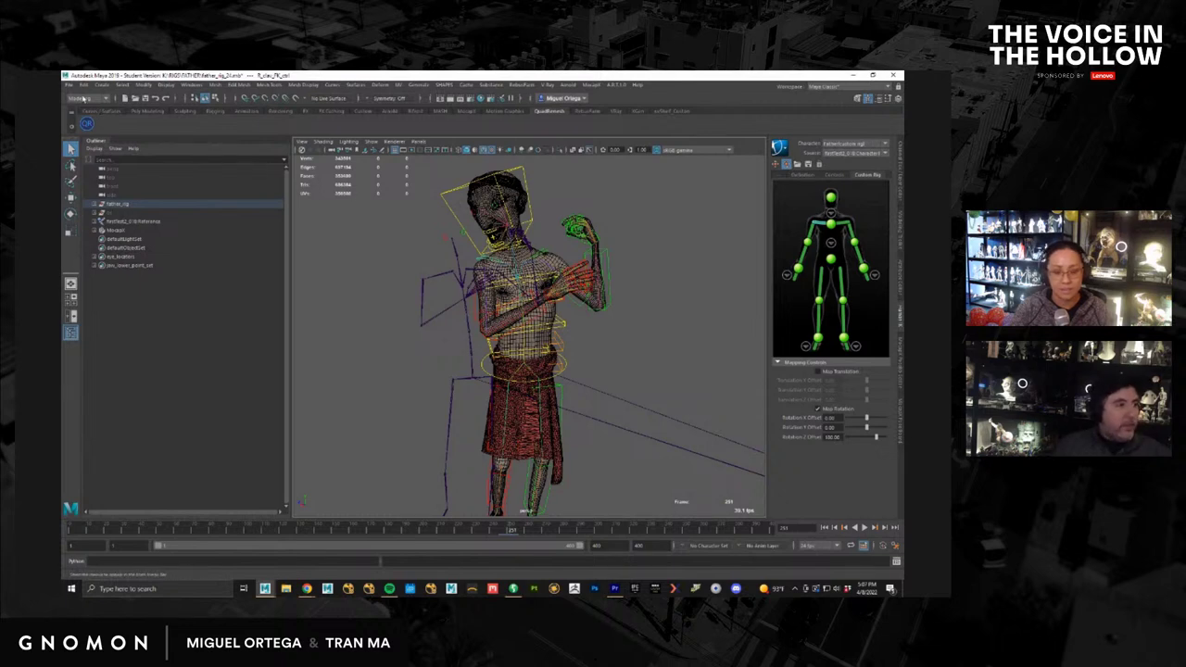
left_click_drag(592, 350, 511, 317, "alt")
right_click_drag(511, 317, 488, 309, "alt")
left_click_drag(487, 309, 514, 308, "alt")
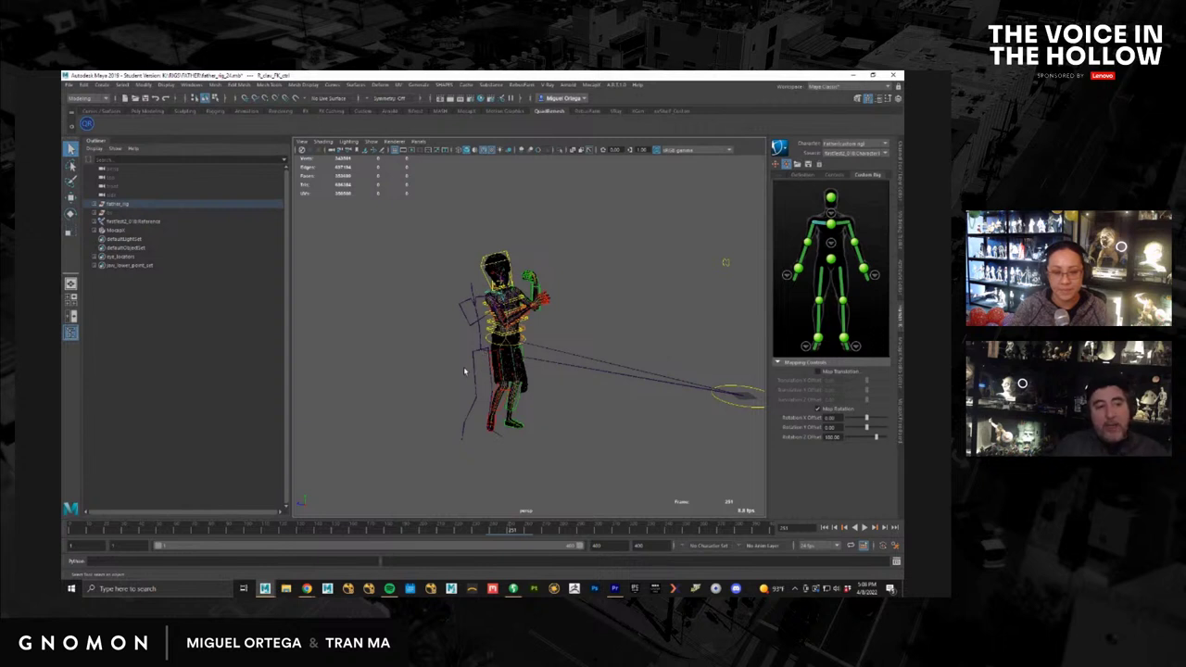
left_click(480, 380)
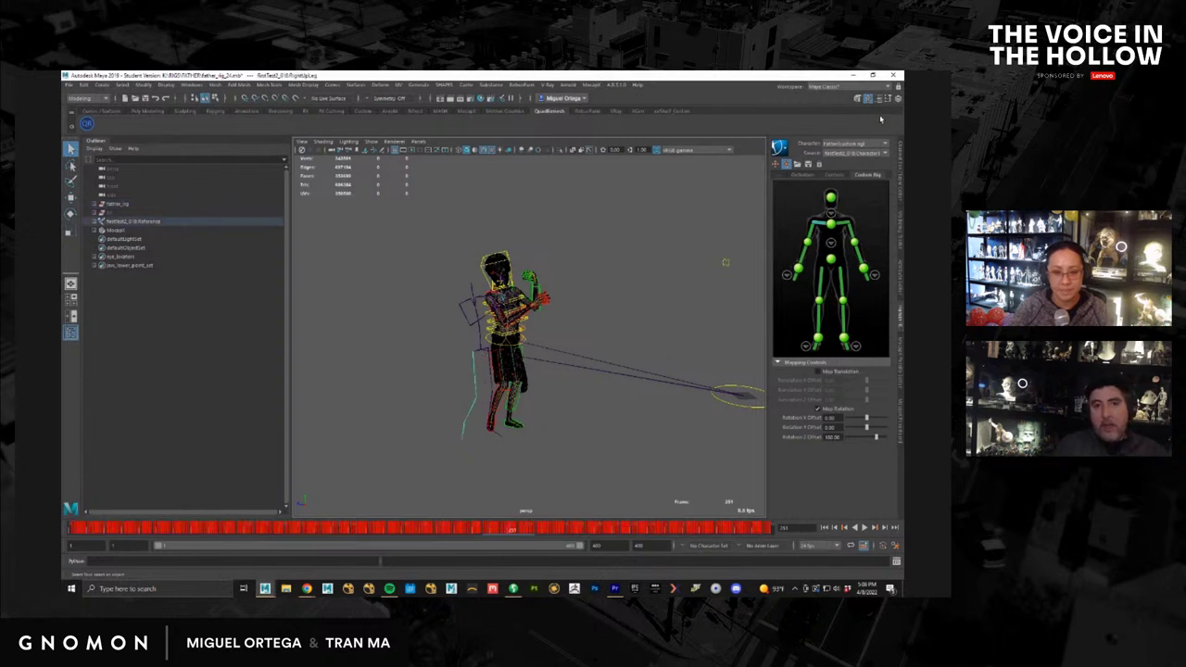
left_click(810, 252)
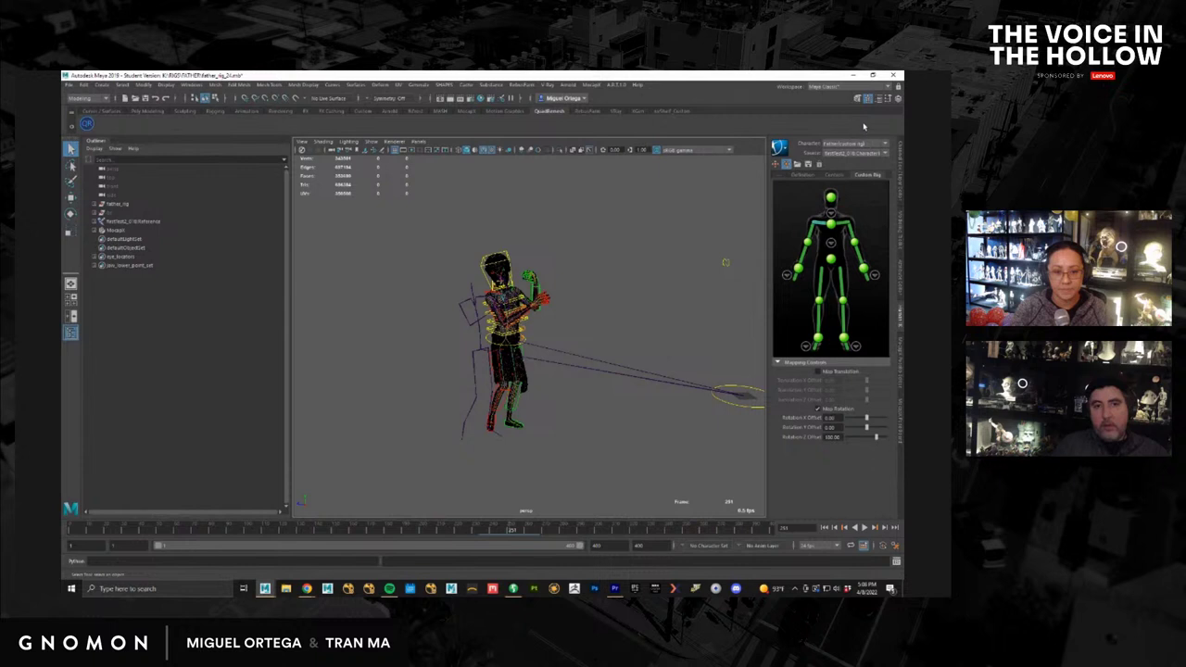
left_click(899, 169)
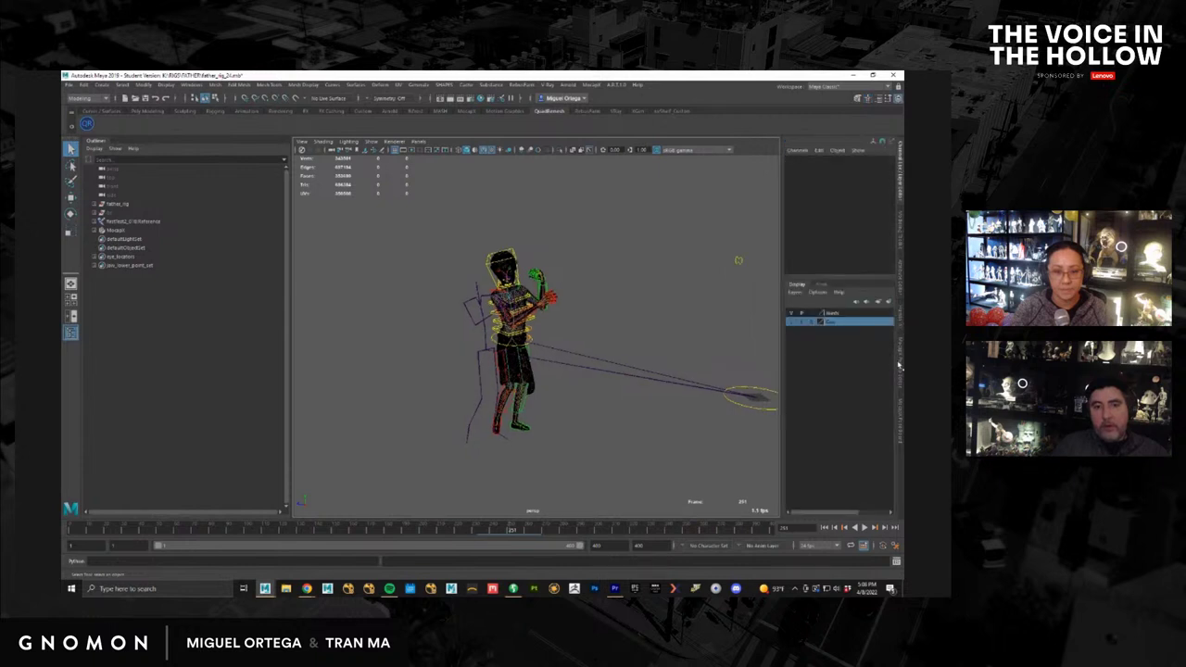
left_click(898, 366)
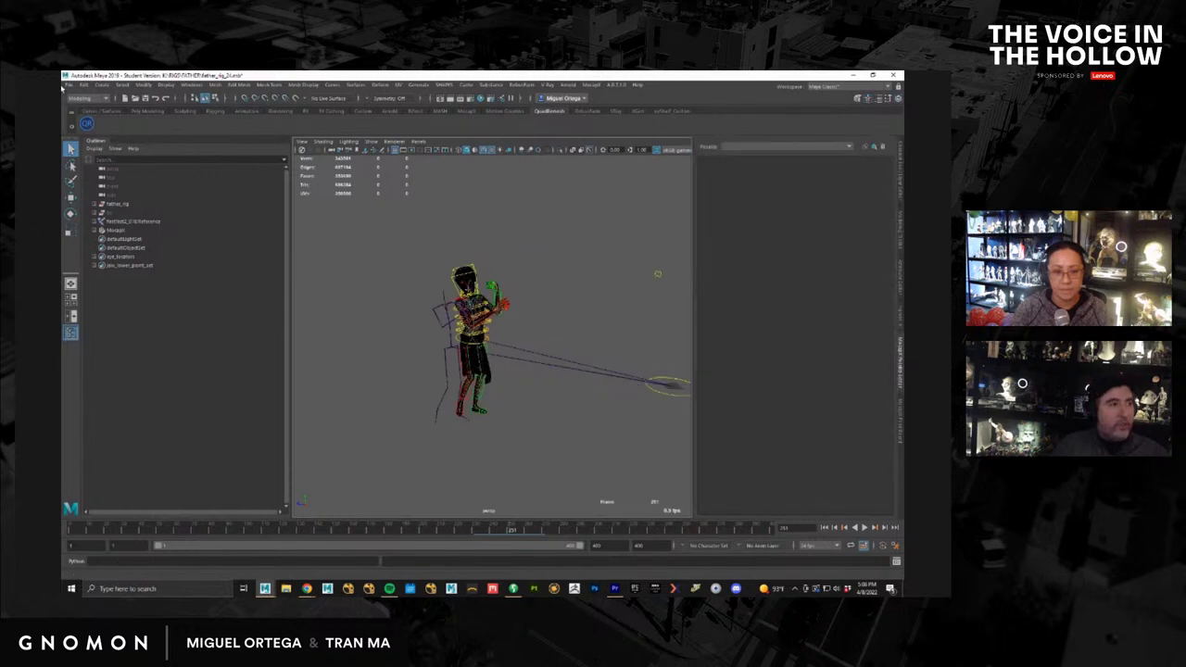
Step: Open the mocap scene firstTest2-018.fbx from the recently used files without saving the father rig scene
left_click(68, 85)
mouse_move(139, 371)
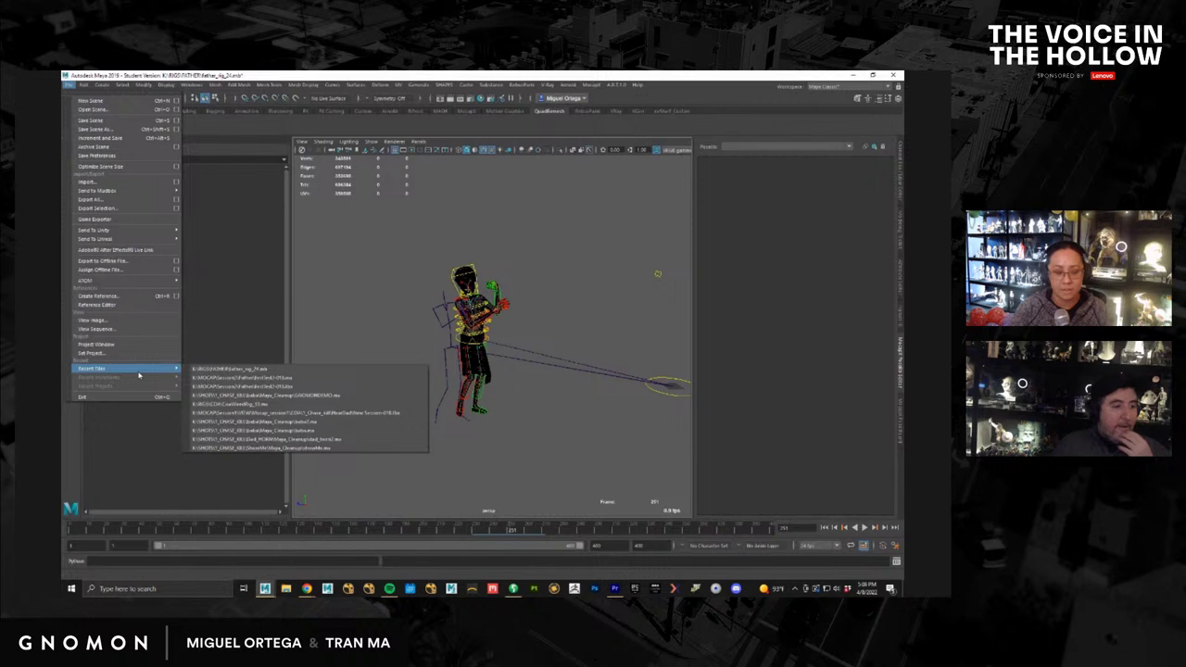
left_click(232, 387)
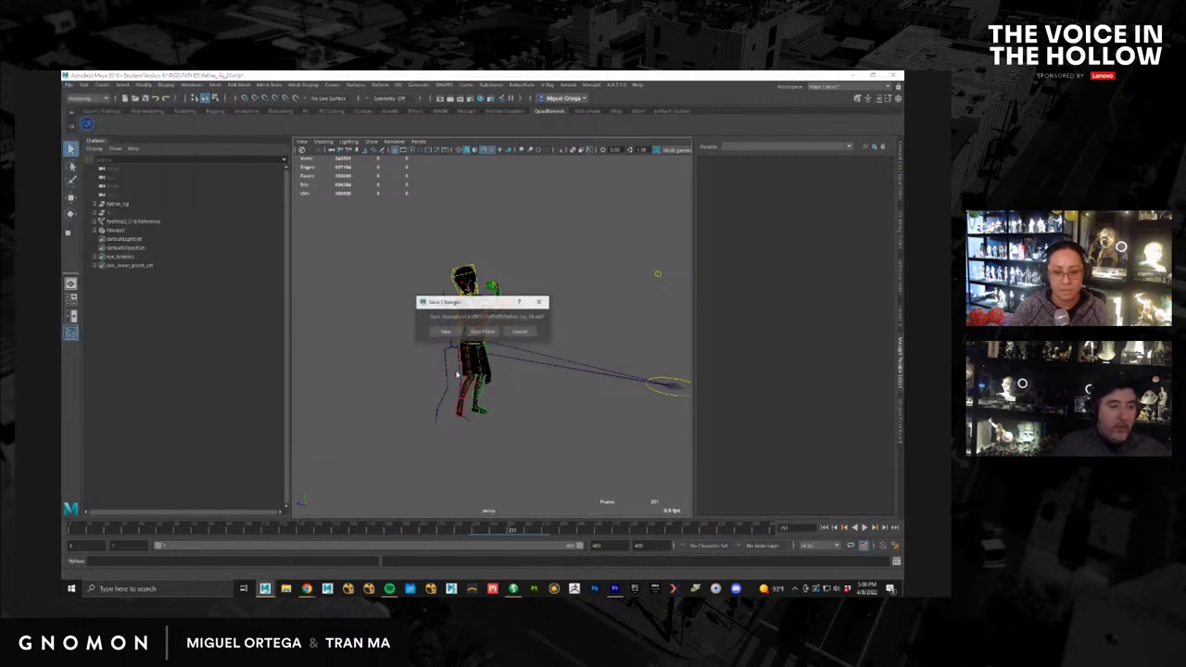
left_click(492, 334)
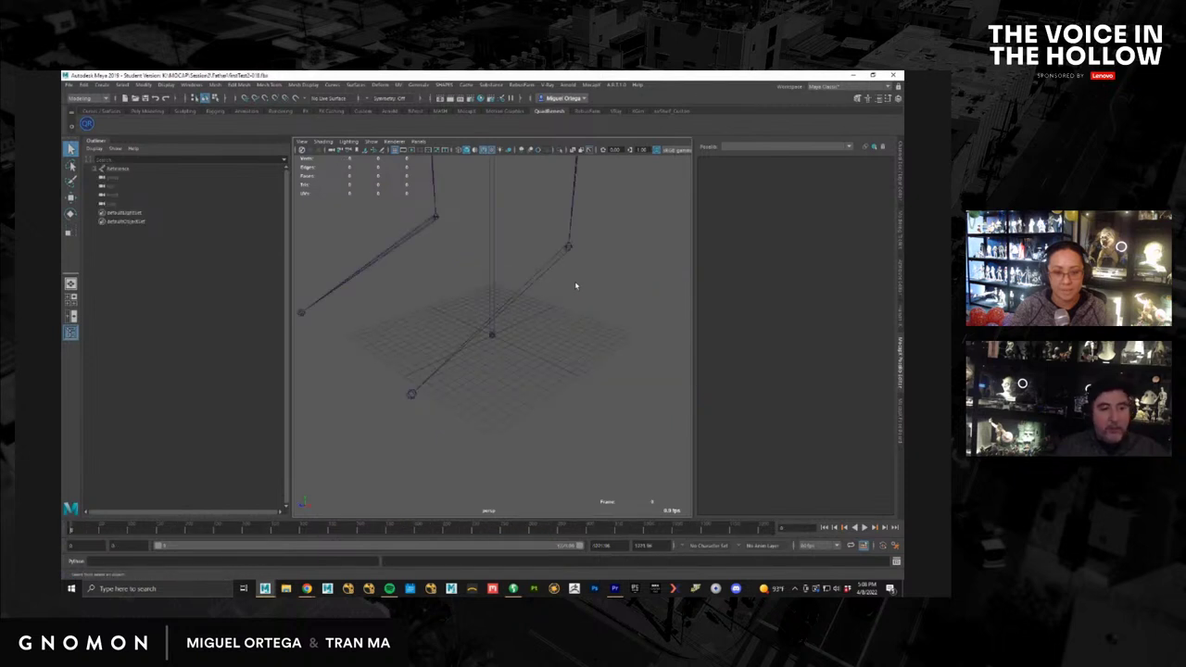
Step: Scrub through the mocap skeleton's animation and compare the starting T-pose with the moving poses
key("a")
left_click_drag(577, 344, 540, 323, "alt")
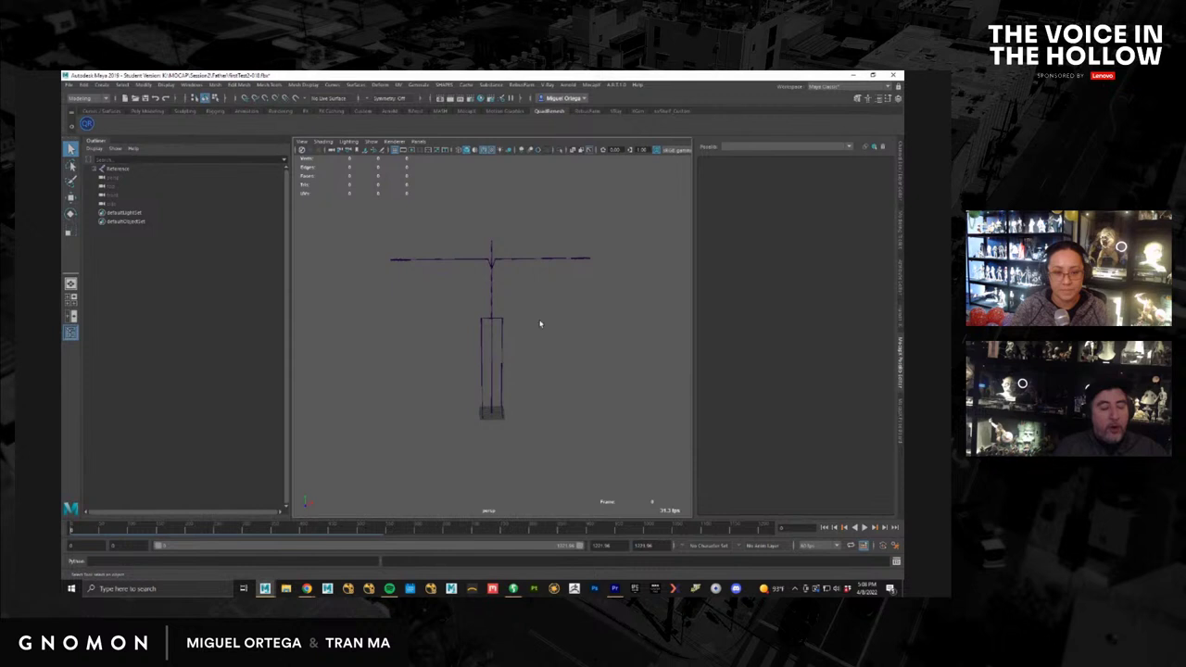
scroll(540, 323, "up", 3)
left_click_drag(178, 529, 340, 529)
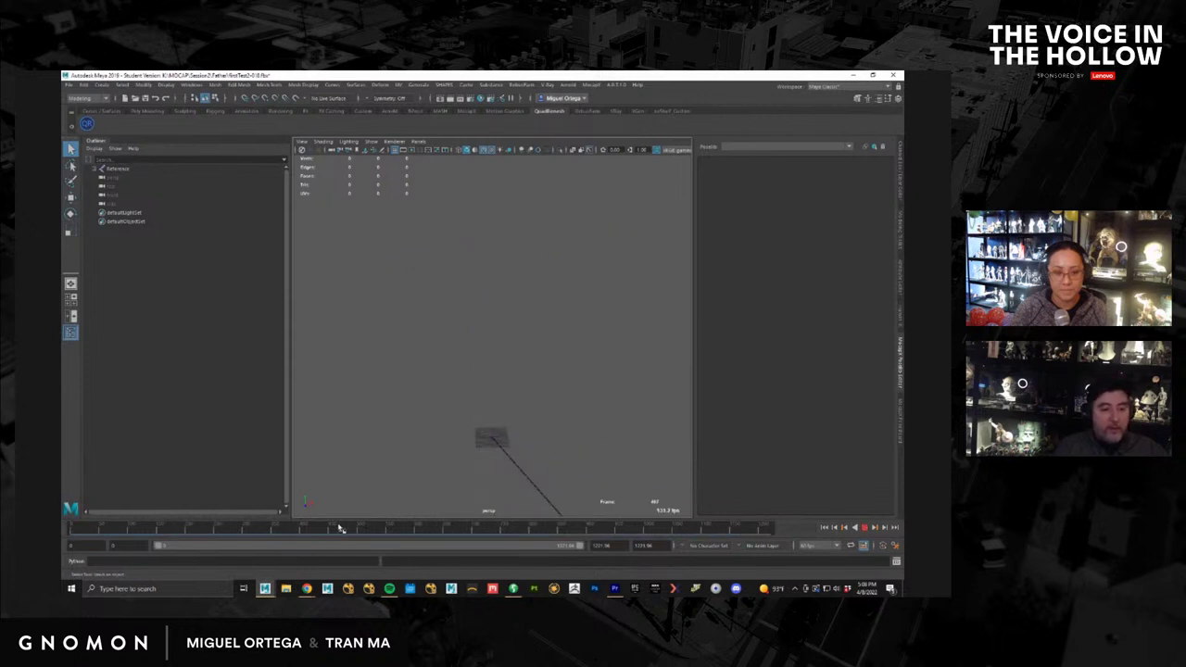
key("a")
left_click_drag(589, 437, 556, 439, "alt")
left_click_drag(431, 532, 193, 536)
left_click_drag(504, 361, 542, 340, "alt")
scroll(474, 366, "up", 4)
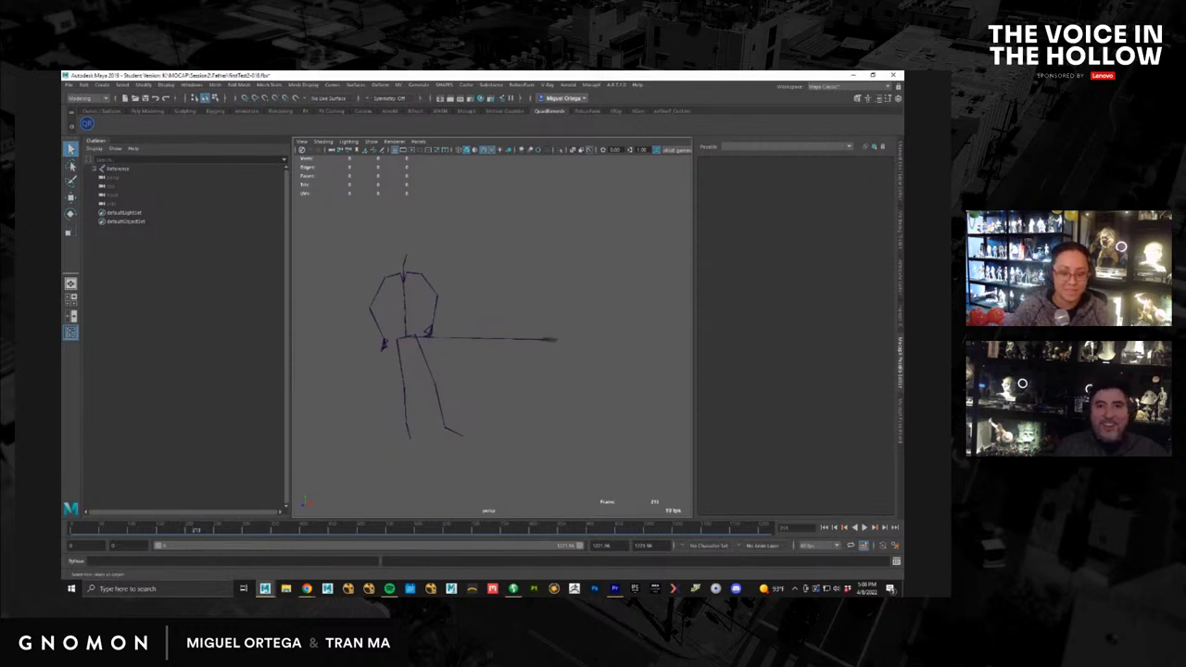
Step: Create a HumanIK character definition for the posed mocap skeleton and load the HIK skeleton definition template
left_click(867, 100)
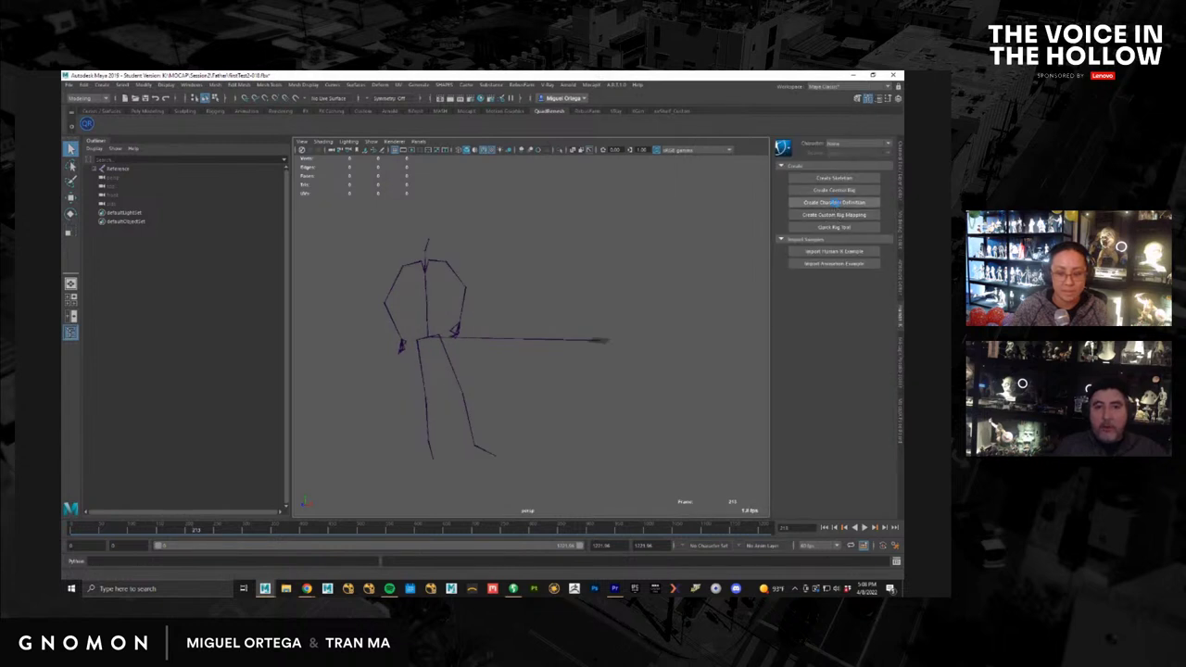
left_click(834, 202)
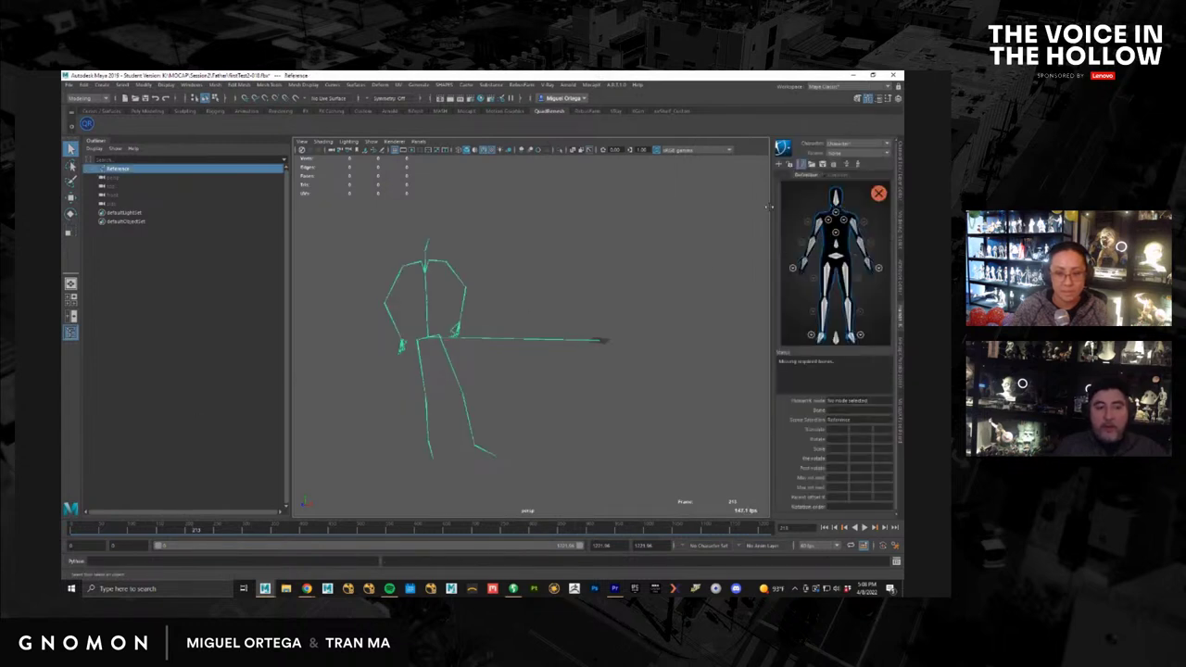
left_click(813, 165)
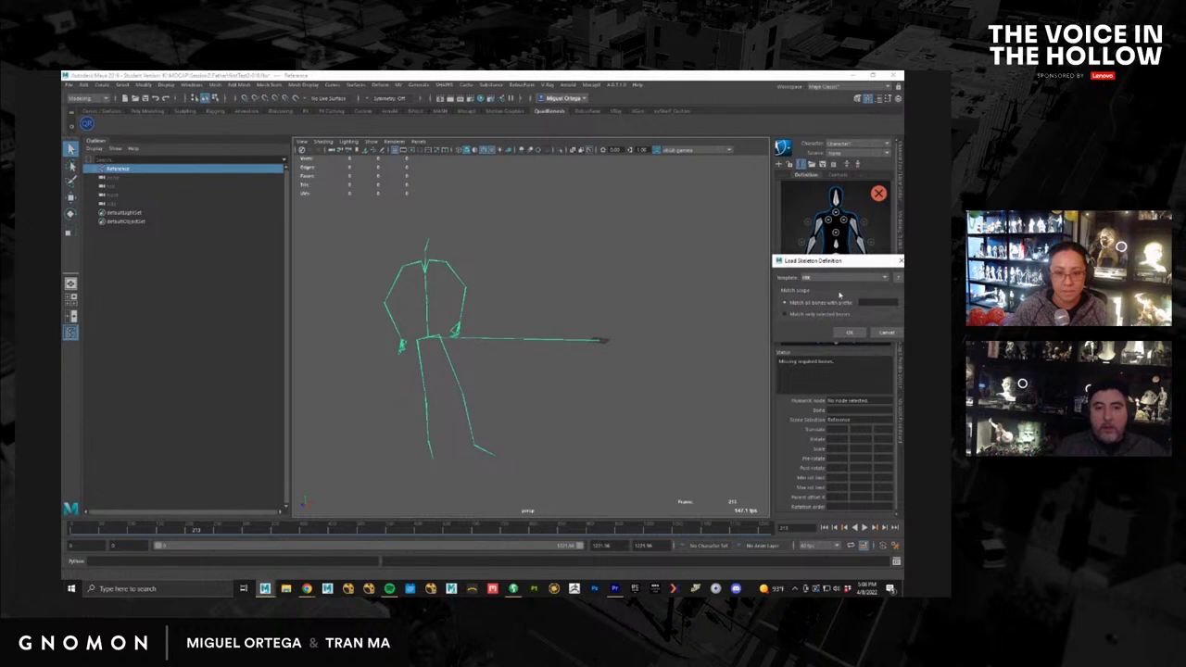
left_click(849, 332)
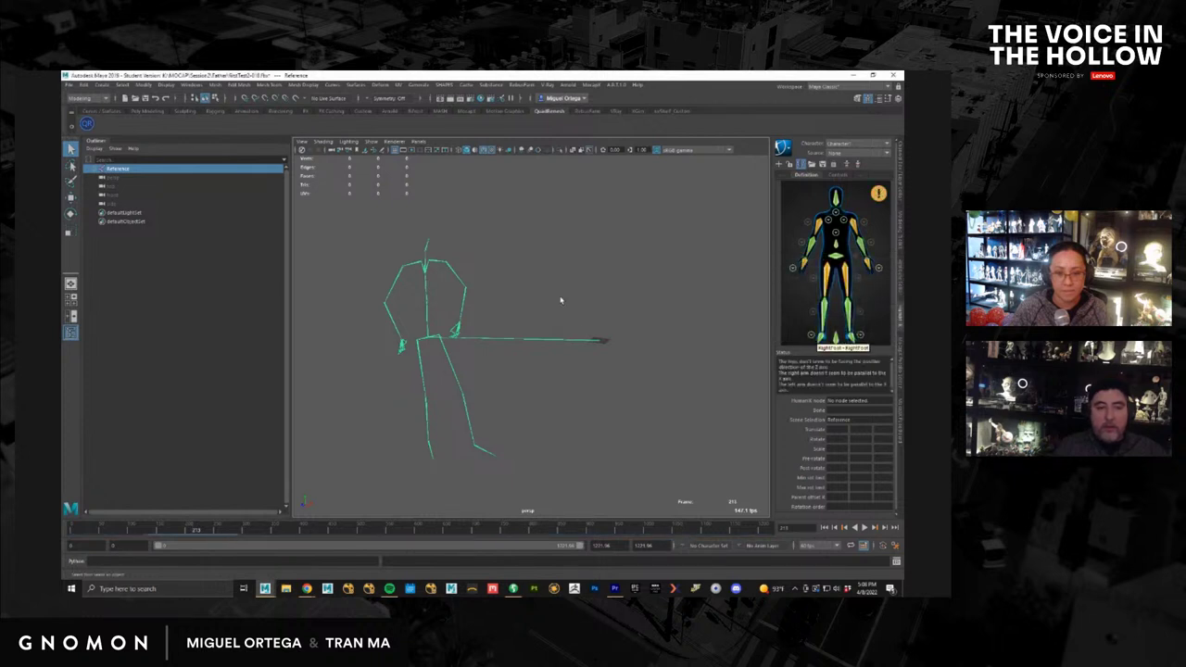
Step: Return the mocap skeleton to its T-pose at frame 0 and reload the HIK skeleton definition
left_click_drag(313, 527, 65, 537)
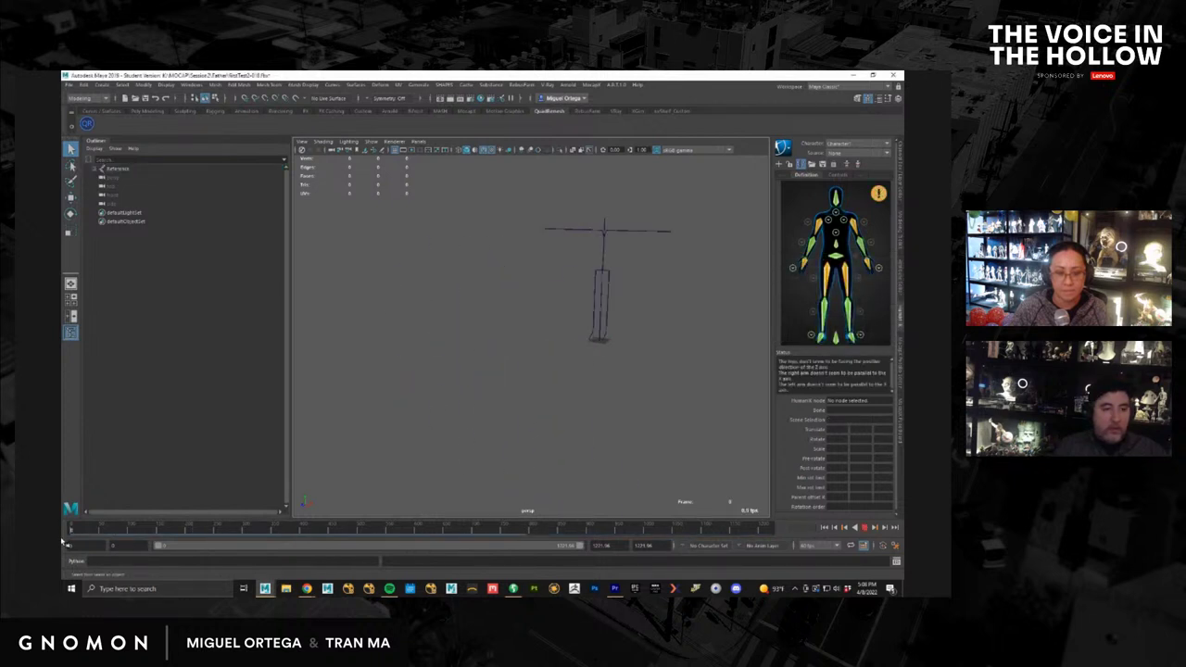
left_click_drag(341, 309, 733, 182)
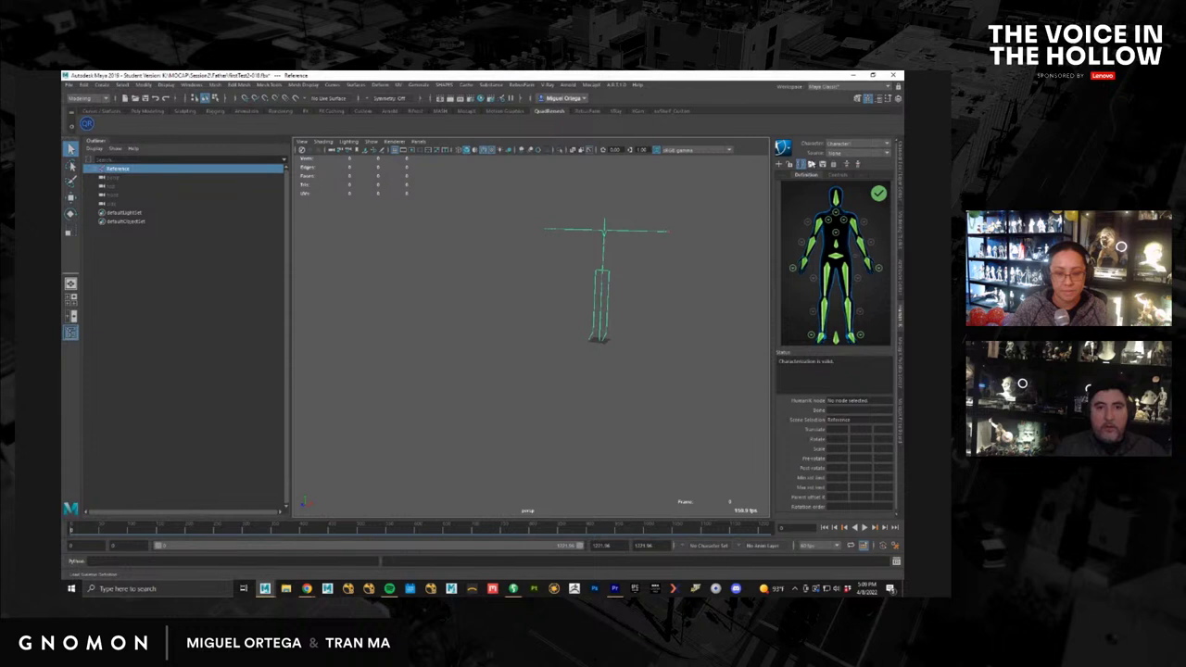
left_click(812, 165)
left_click(851, 332)
left_click(636, 344)
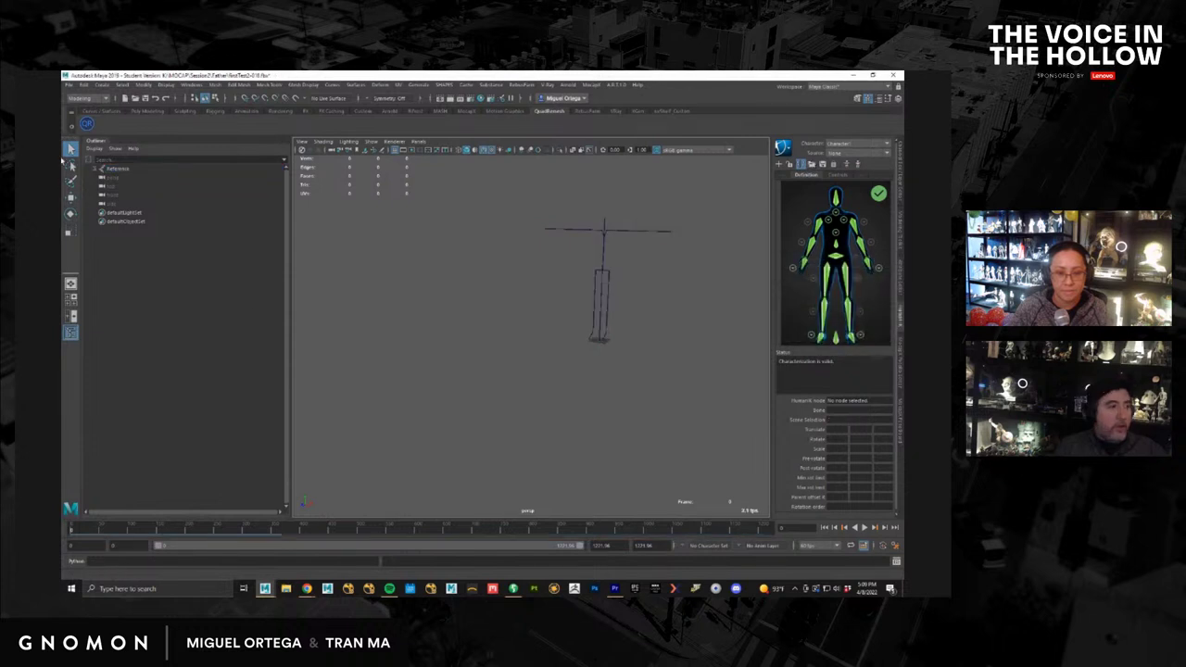
left_click(68, 85)
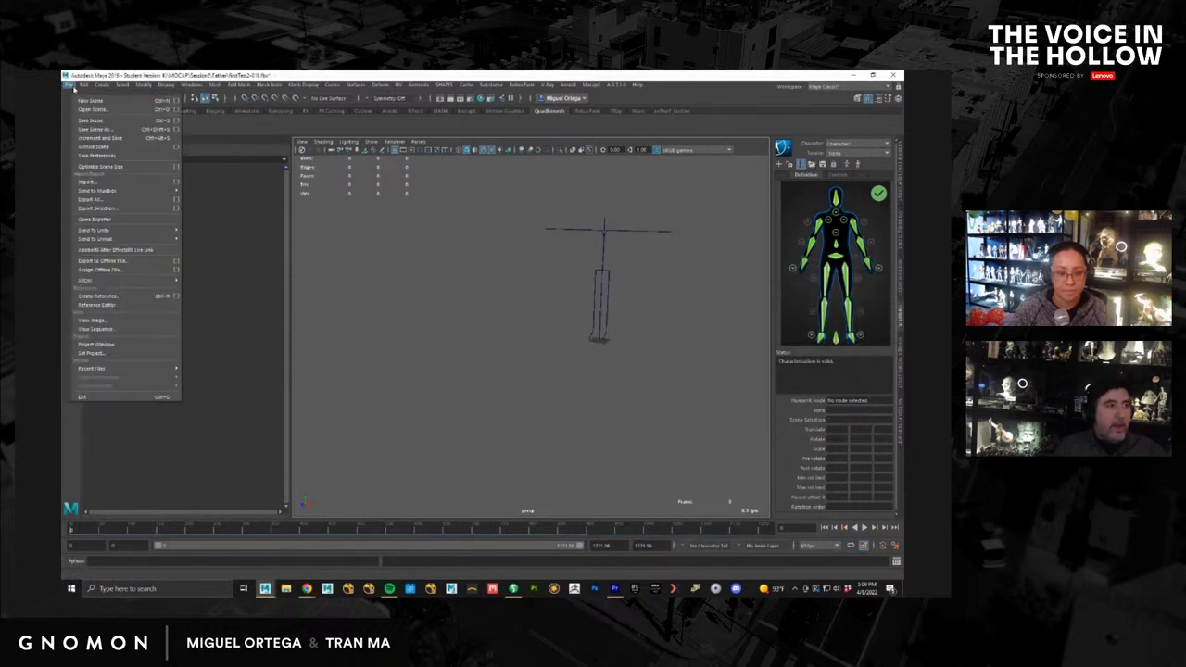
left_click(104, 129)
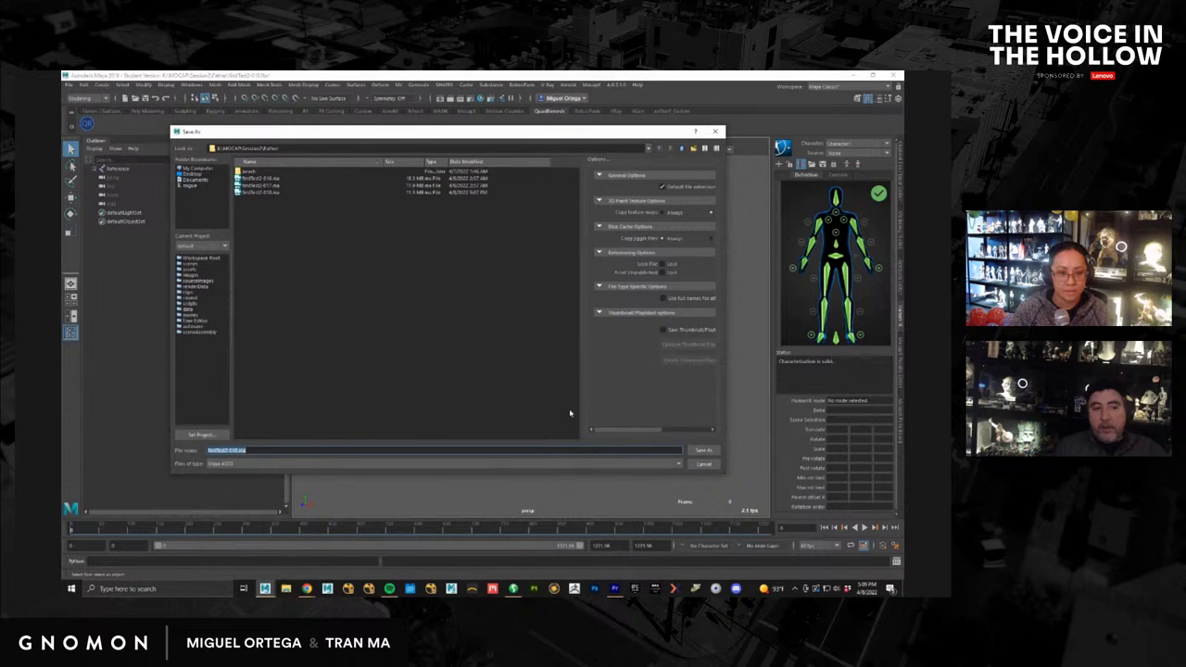
left_click(704, 464)
Step: Reopen the father rig scene from the recently used files without saving the characterized mocap scene
left_click(68, 84)
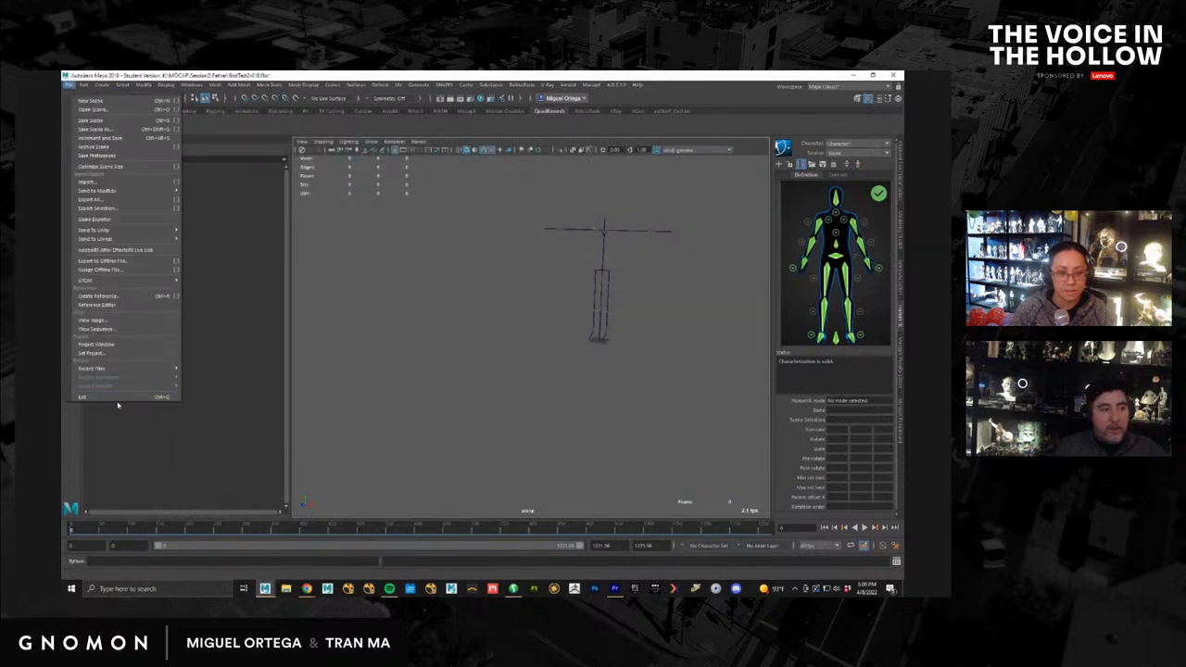
mouse_move(134, 369)
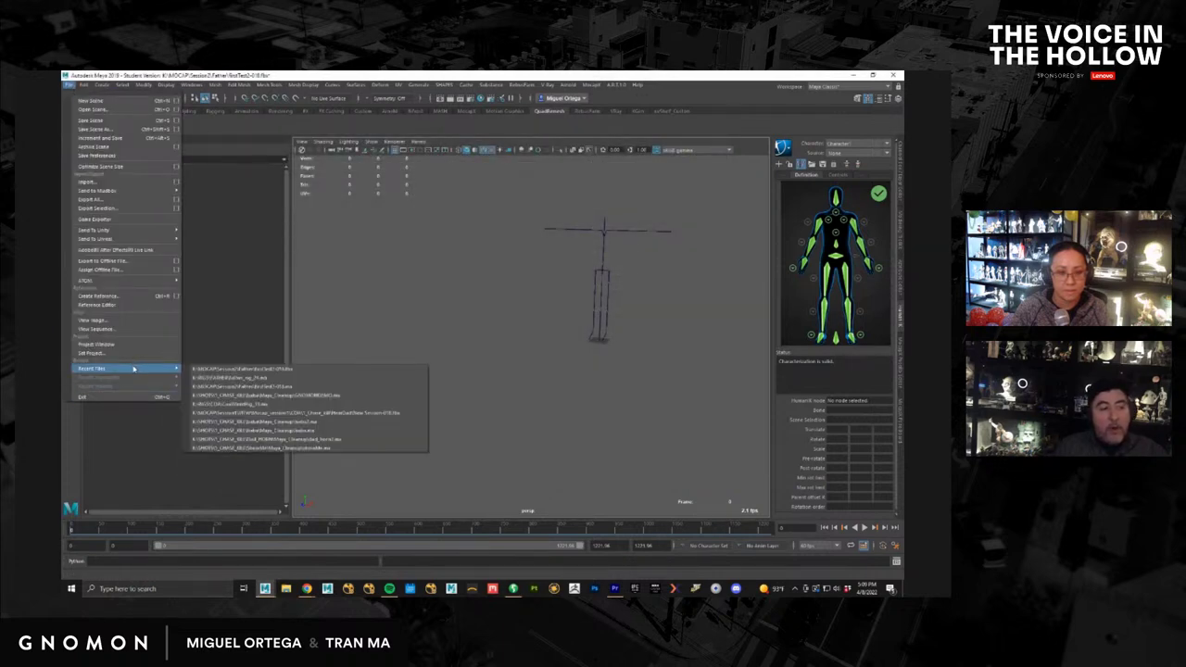
left_click(275, 380)
left_click(494, 335)
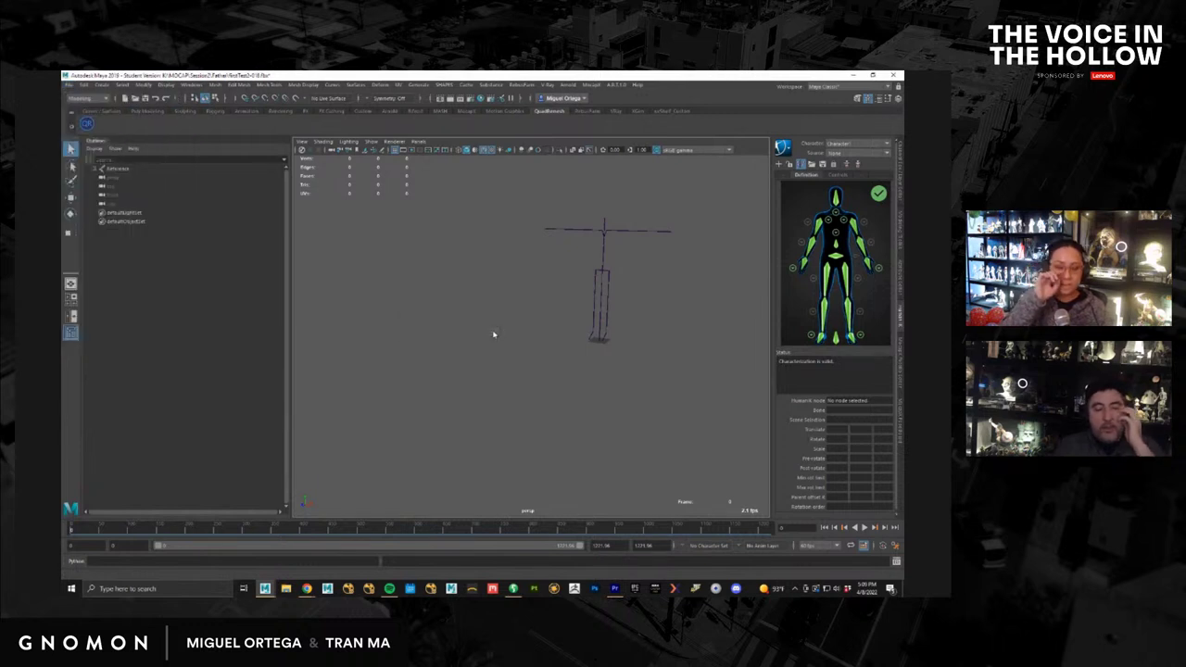
left_click(464, 336)
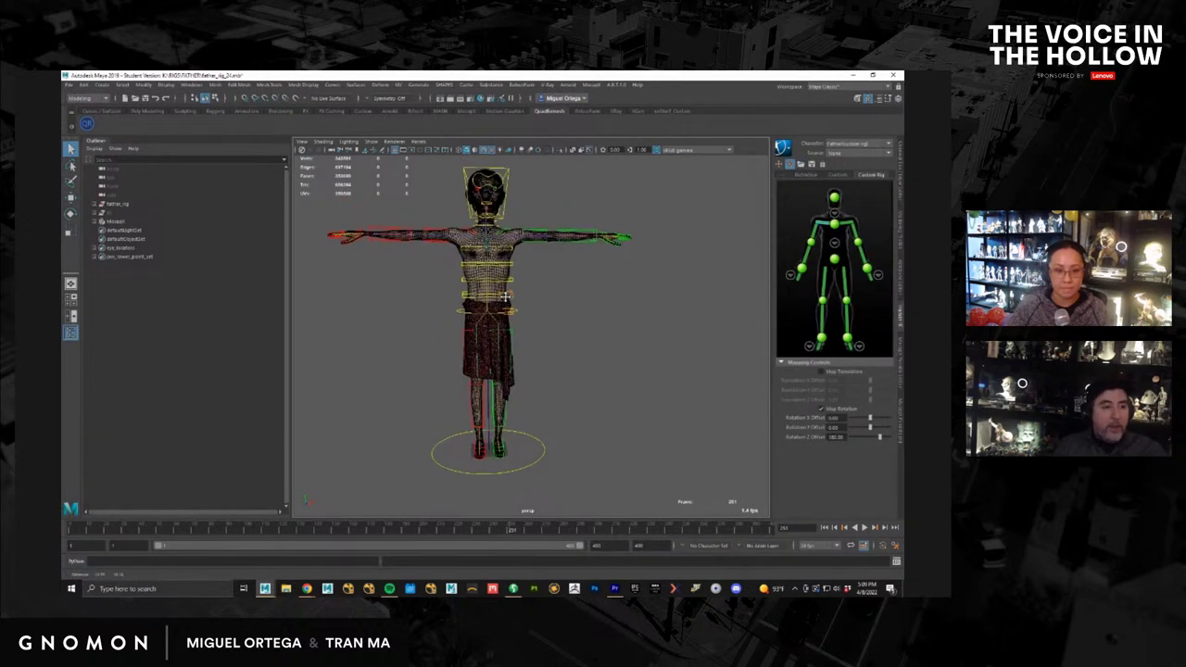
Step: Create a reference to firstTest2-018.ma in the reopened father rig scene
left_click(71, 85)
mouse_move(134, 370)
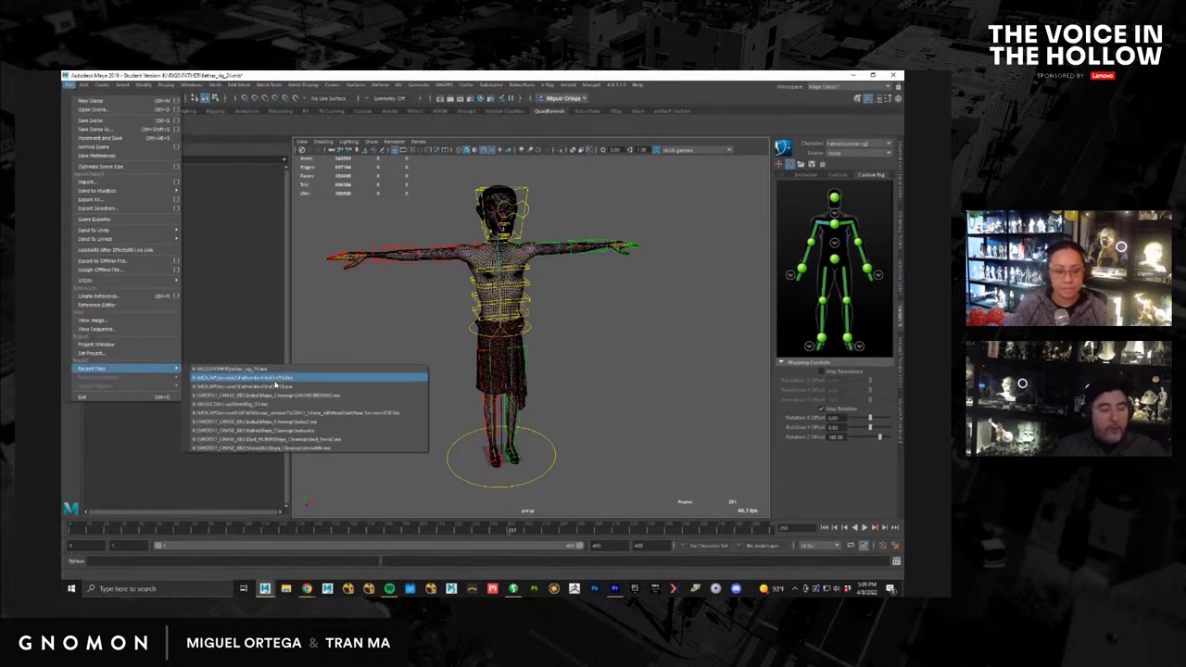
left_click(125, 296)
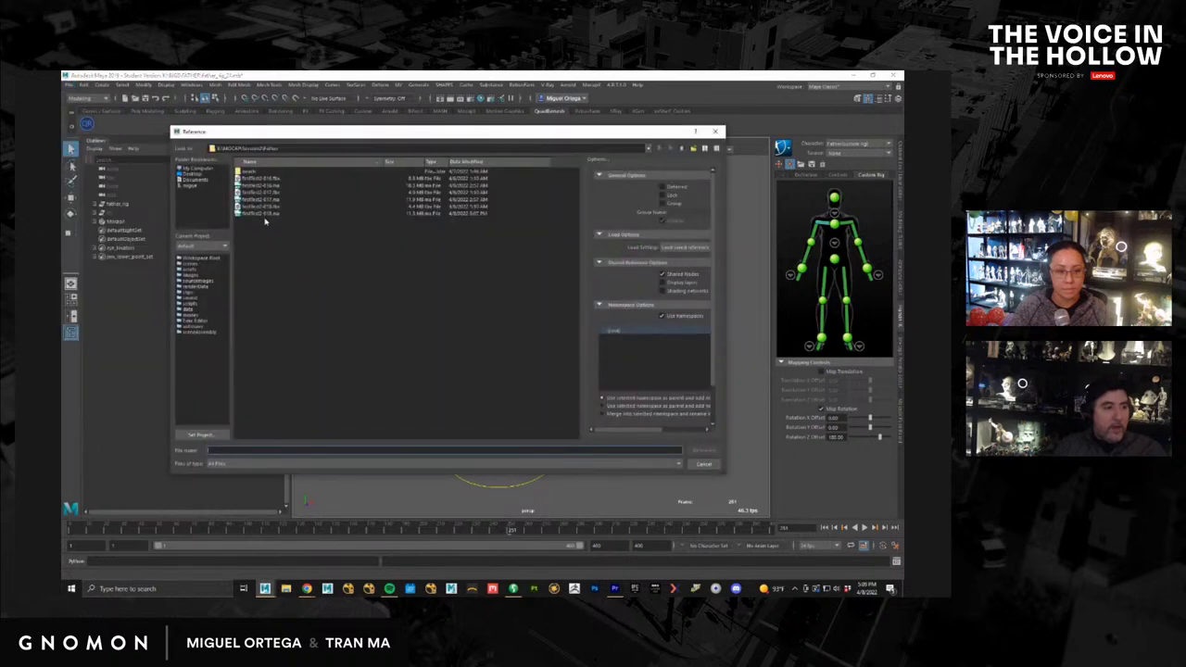
double_click(265, 214)
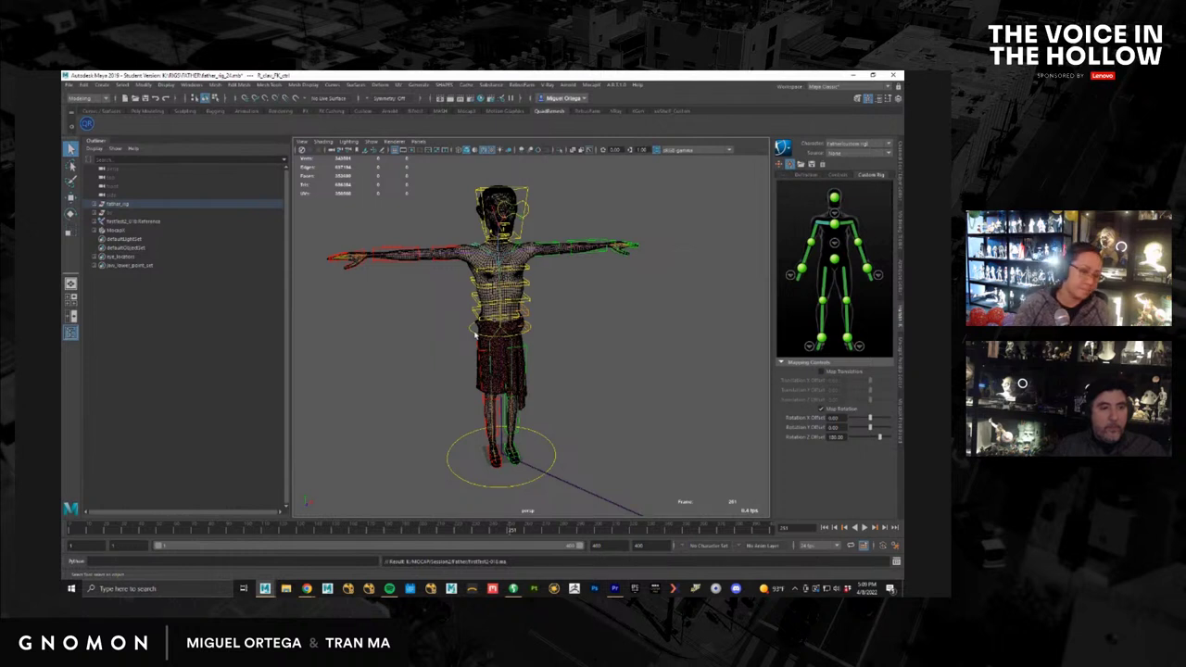
Step: Set the father custom rig's HumanIK source to Character1 from the referenced firstTest2-018 scene
left_click_drag(584, 306, 582, 317, "alt")
middle_click_drag(583, 317, 555, 310, "alt")
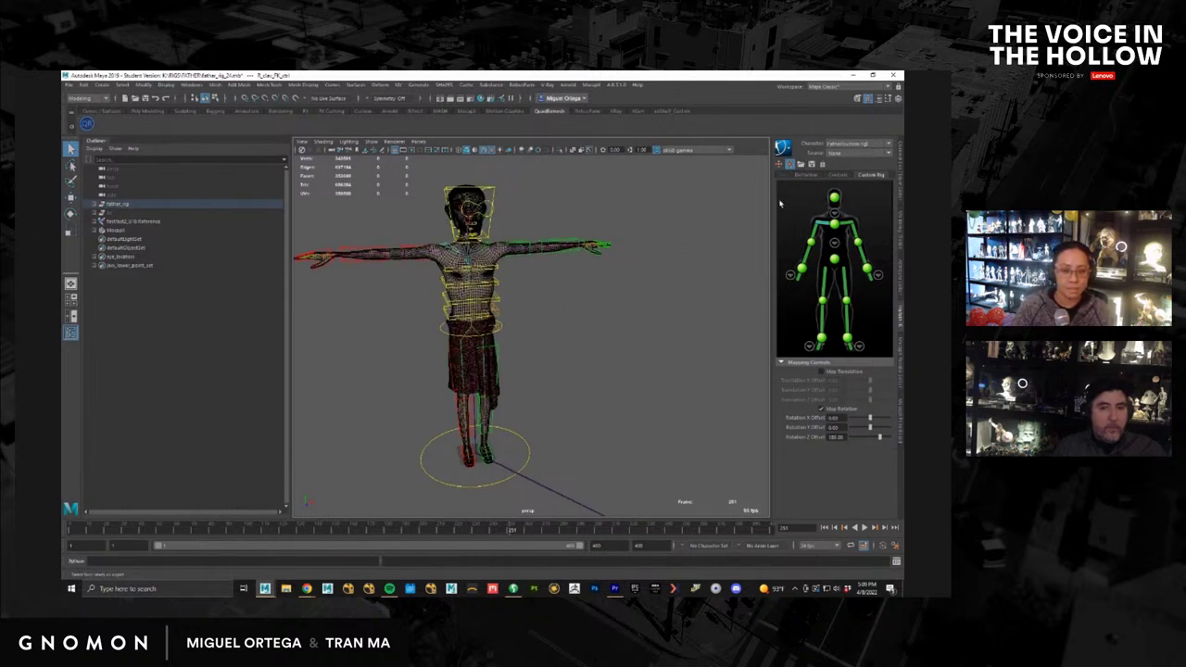
left_click(846, 155)
left_click(851, 173)
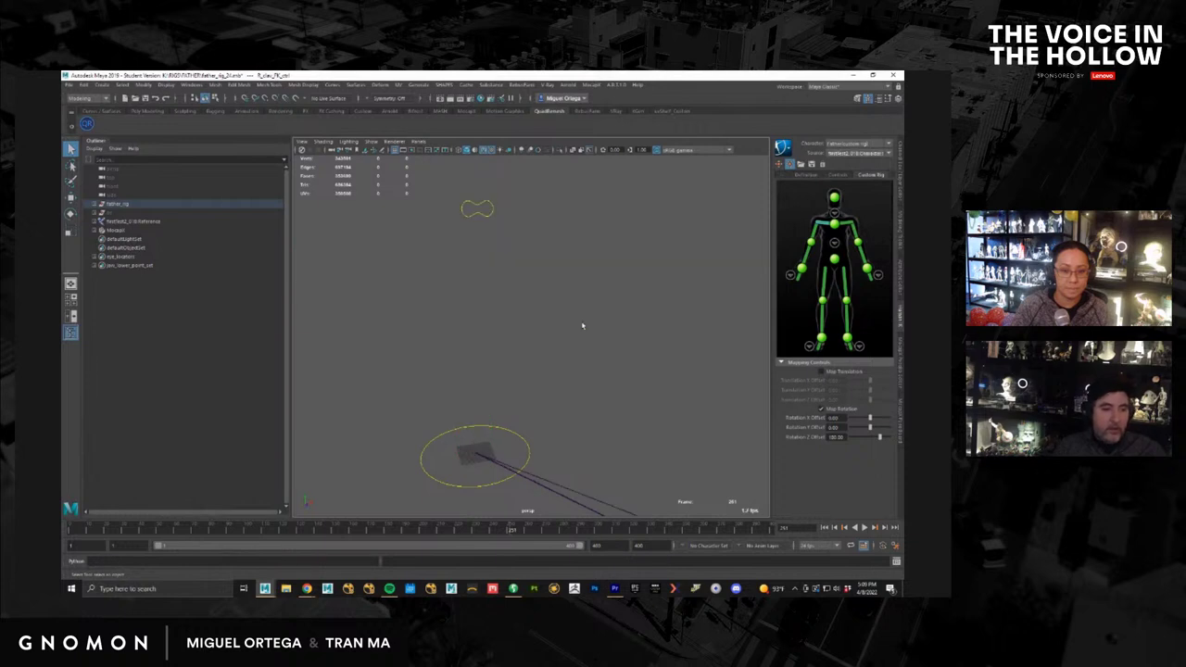
Step: Move the animation to frame 1 and compare the retargeted father rig with the mocap skeleton from several angles
right_click_drag(613, 350, 403, 299, "alt")
key("f")
left_click_drag(403, 298, 490, 368, "alt")
right_click_drag(490, 368, 388, 508, "alt")
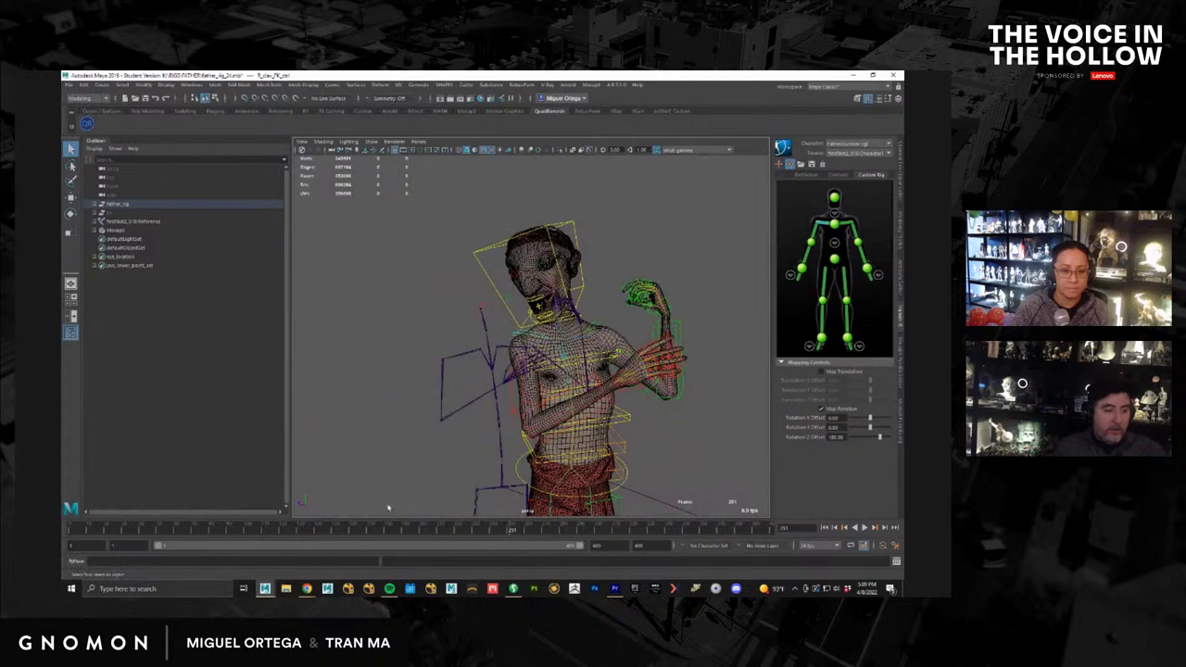
left_click_drag(372, 533, 66, 529)
middle_click_drag(581, 412, 516, 328, "alt")
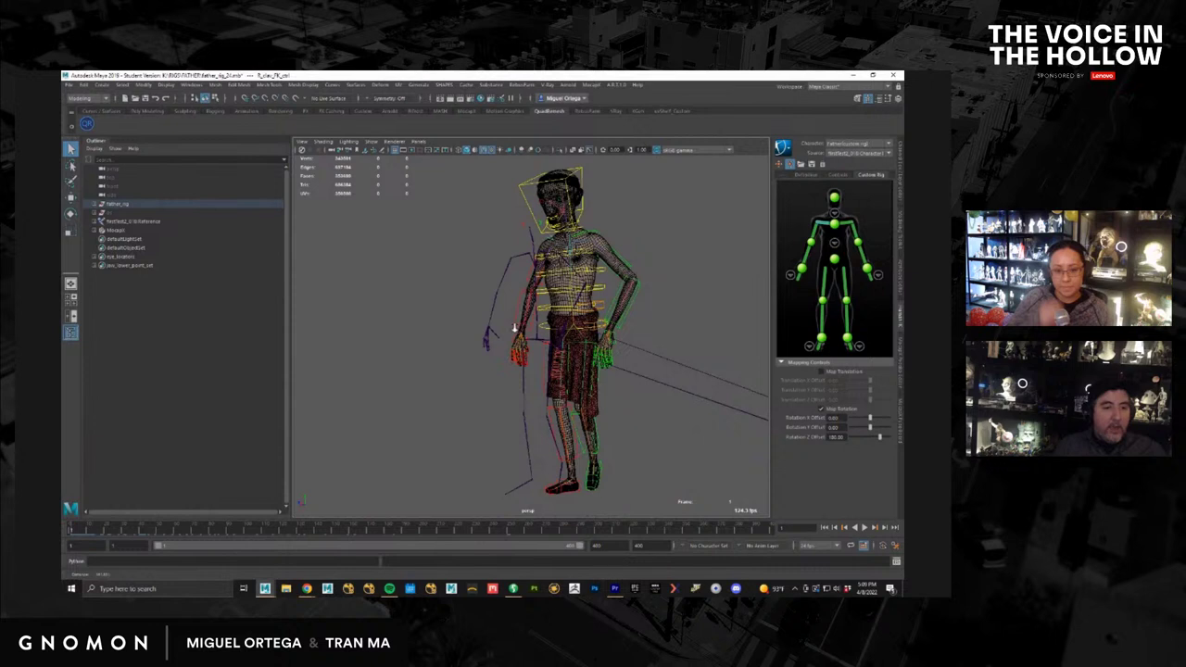
right_click_drag(516, 328, 519, 371, "alt")
left_click_drag(519, 370, 651, 375, "alt")
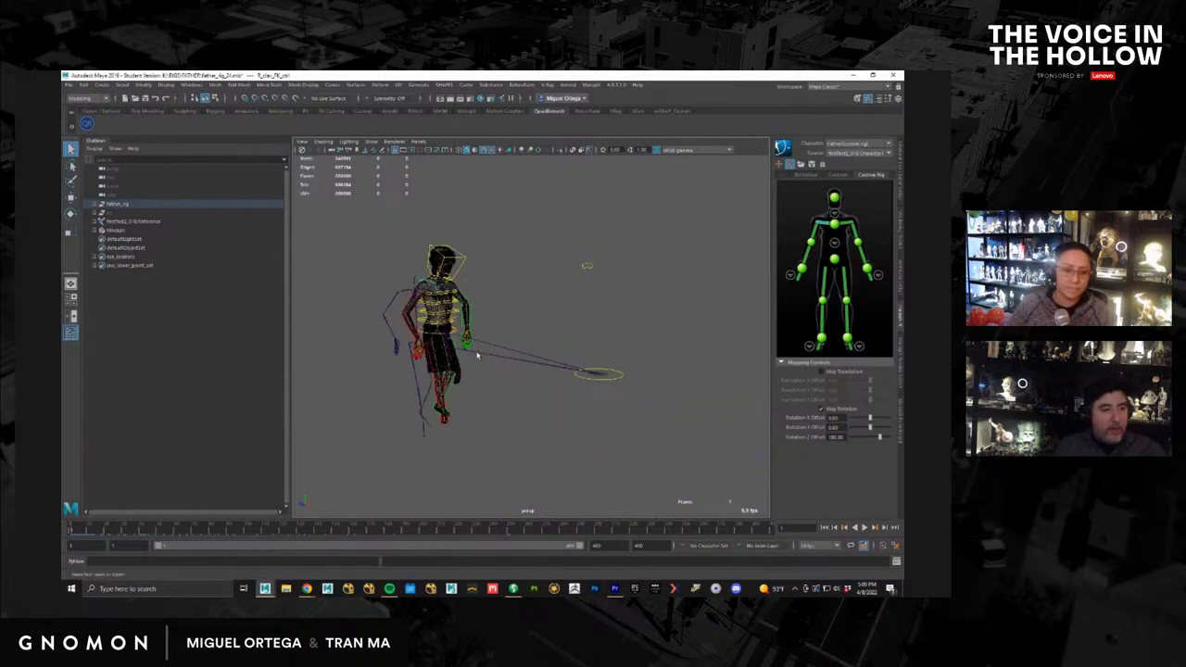
left_click(70, 84)
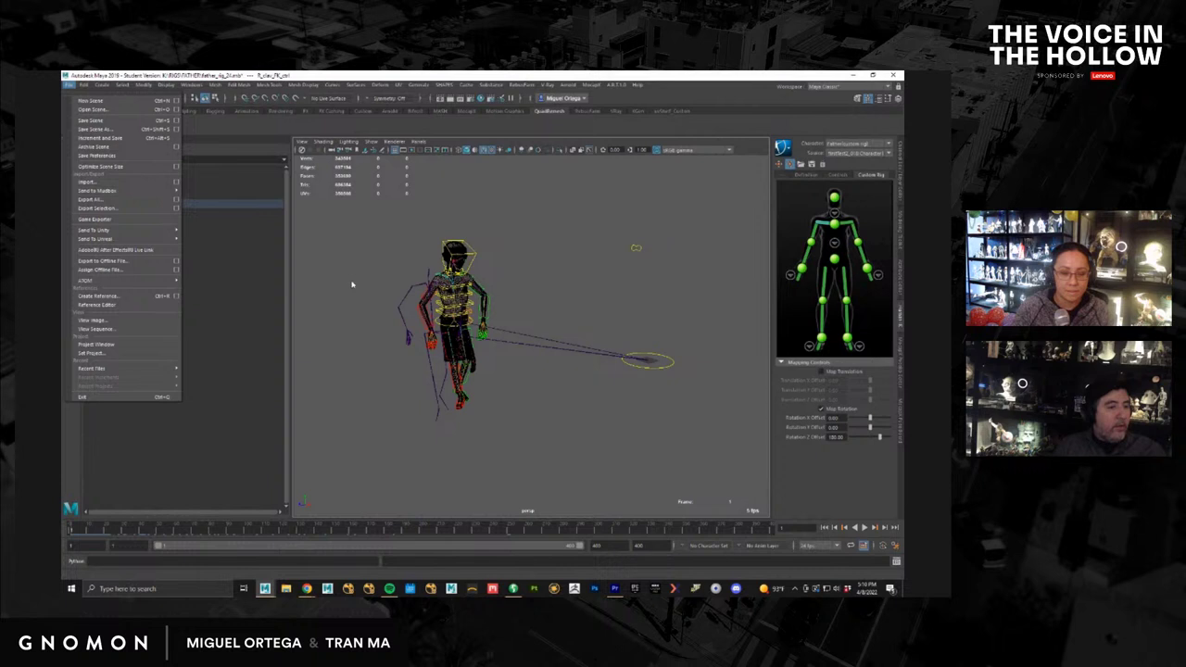
left_click(405, 310)
Step: Hide the NURBS curves in the perspective view and clear the selection on the father rig
left_click_drag(405, 309, 455, 303, "alt")
right_click_drag(455, 303, 505, 350, "alt")
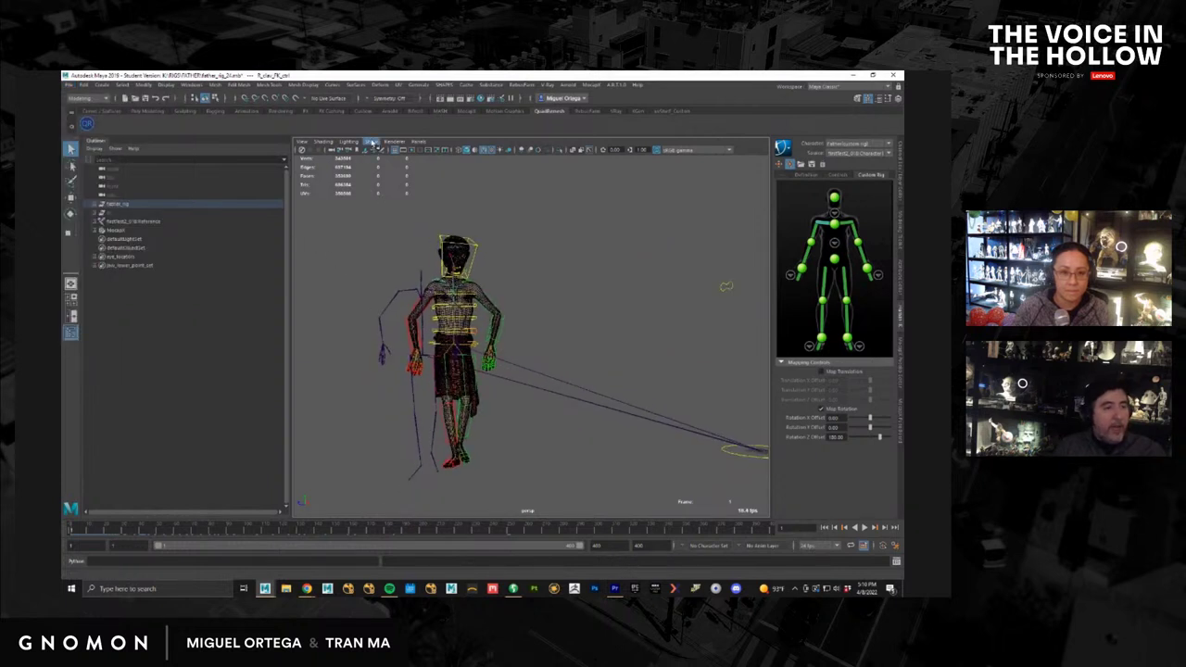
left_click(371, 141)
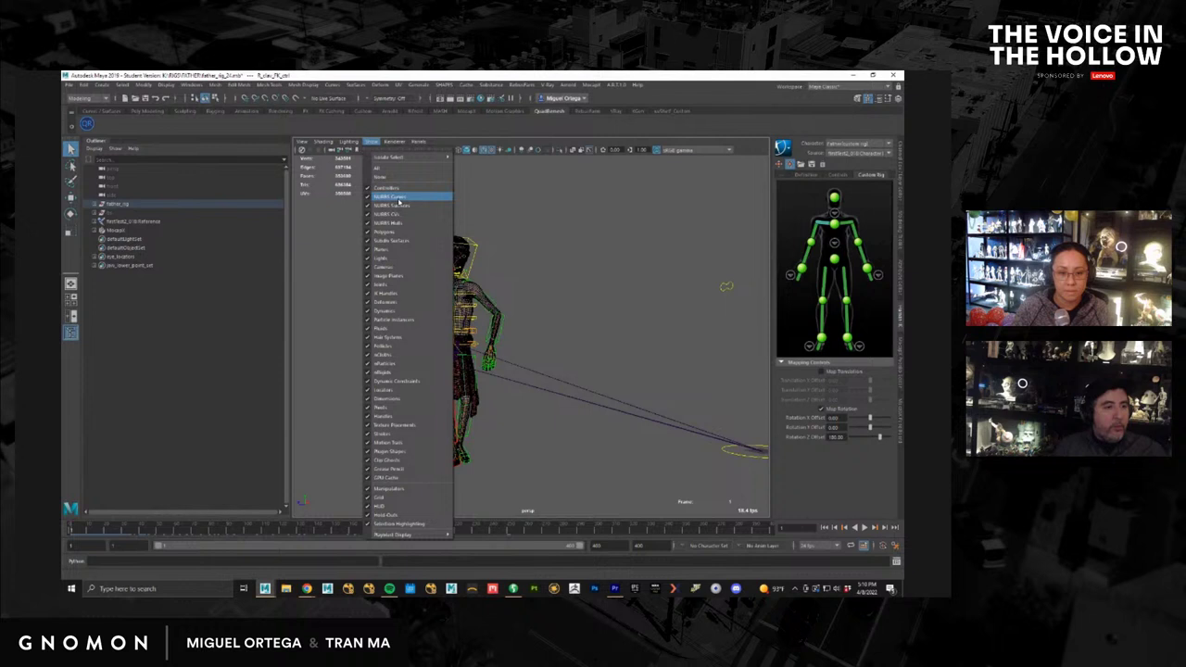
left_click(400, 197)
left_click(371, 141)
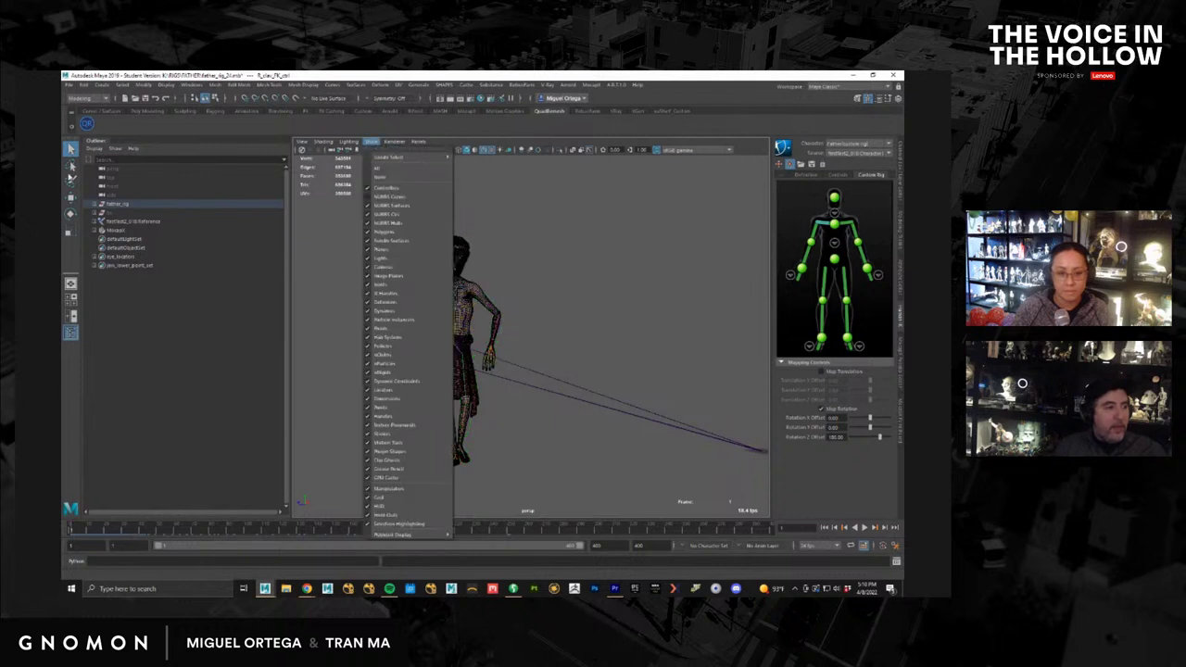
left_click(488, 244)
left_click(551, 317)
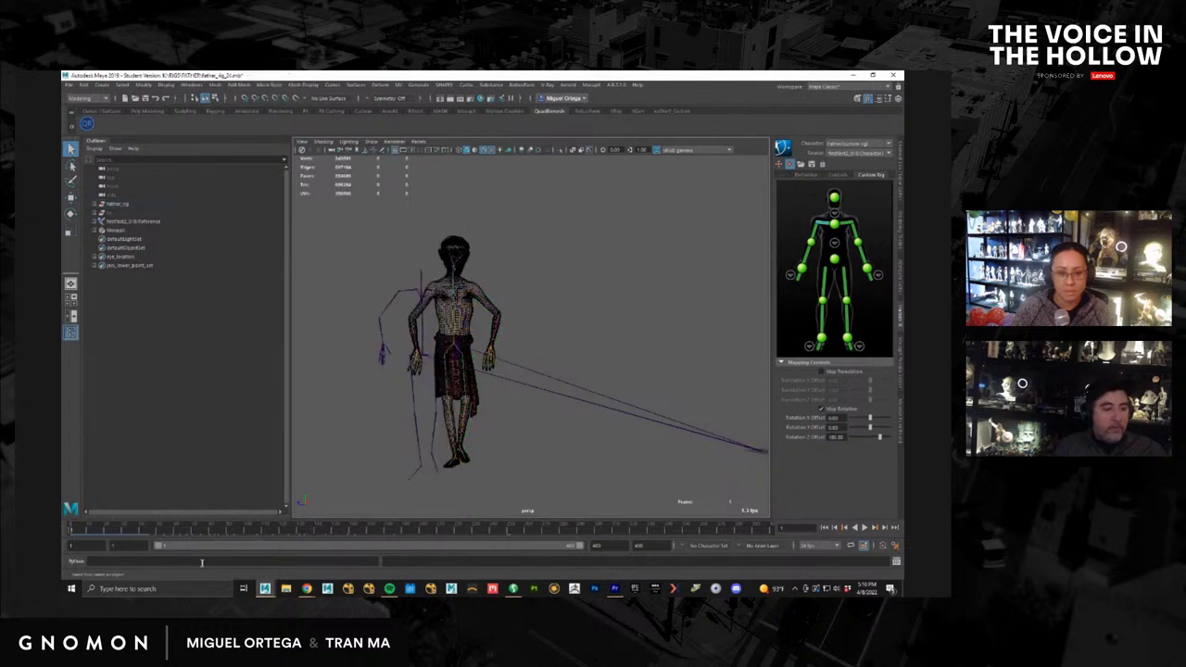
Step: Hide the joints in the perspective view and display the father character shaded without wireframe lines
mouse_move(93, 532)
left_mouse_down()
mouse_move(71, 530)
mouse_move(116, 530)
left_mouse_up()
left_click(374, 142)
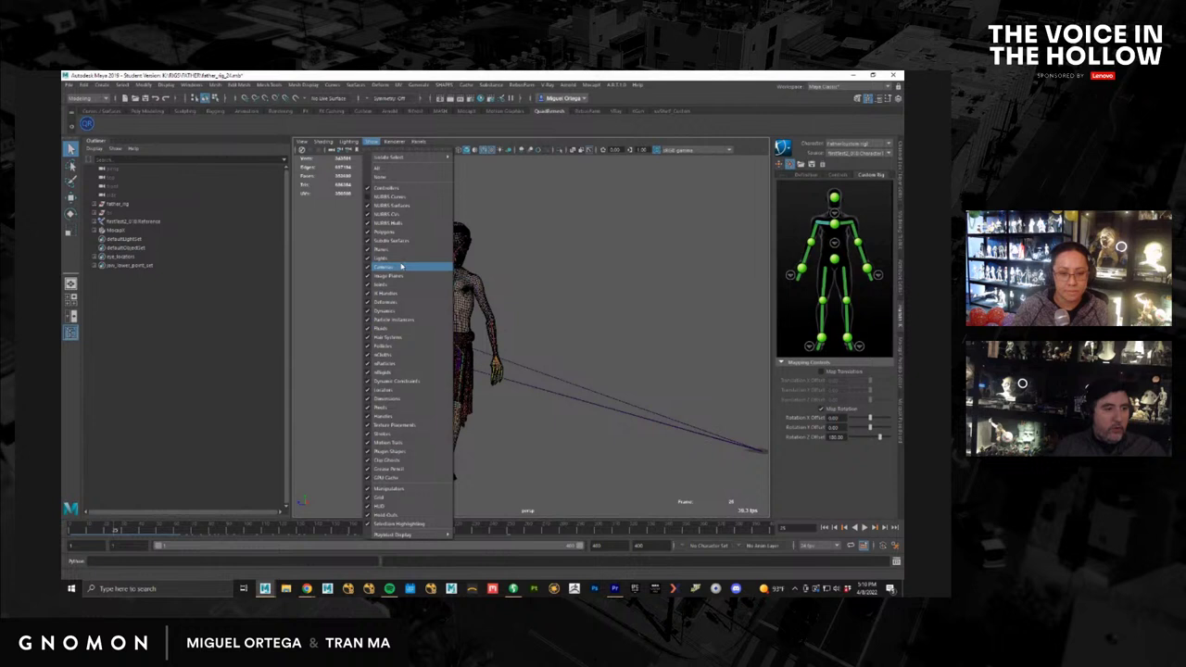
left_click(400, 284)
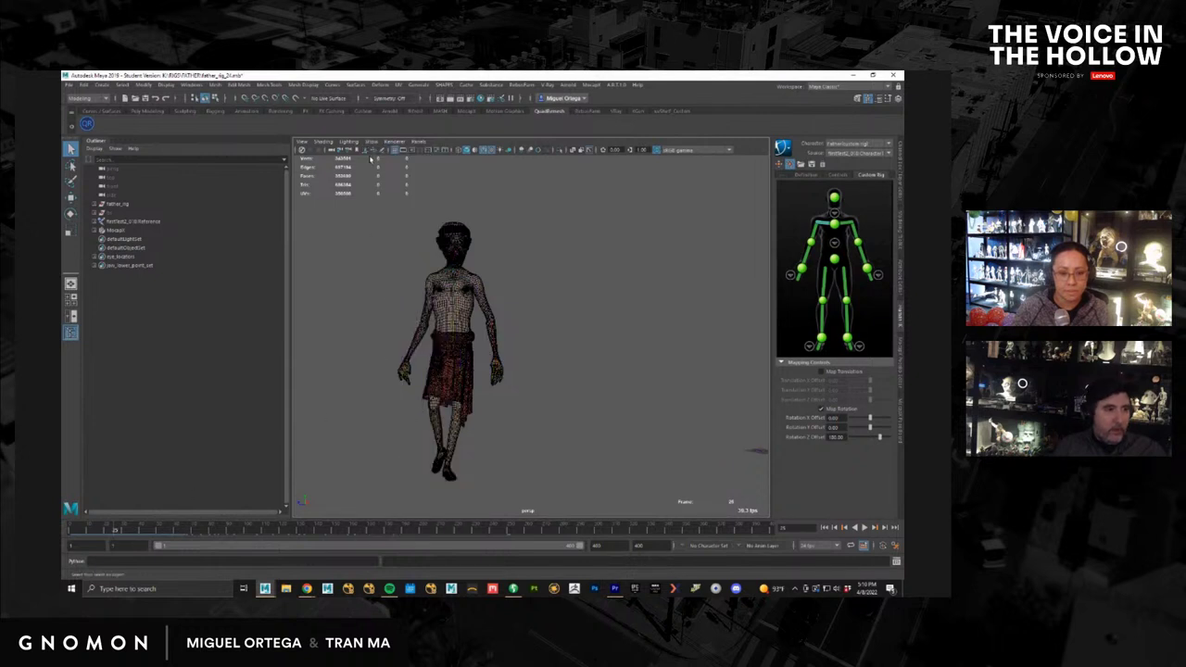
left_click(324, 142)
left_click(375, 232)
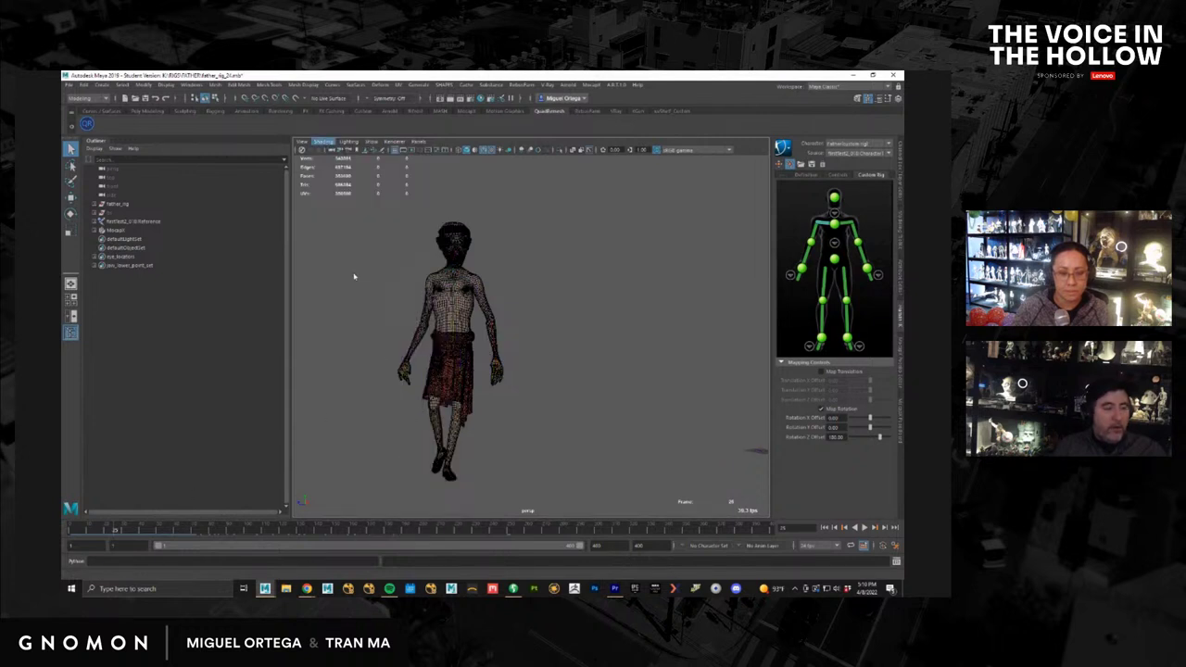
left_click_drag(421, 361, 431, 362, "alt")
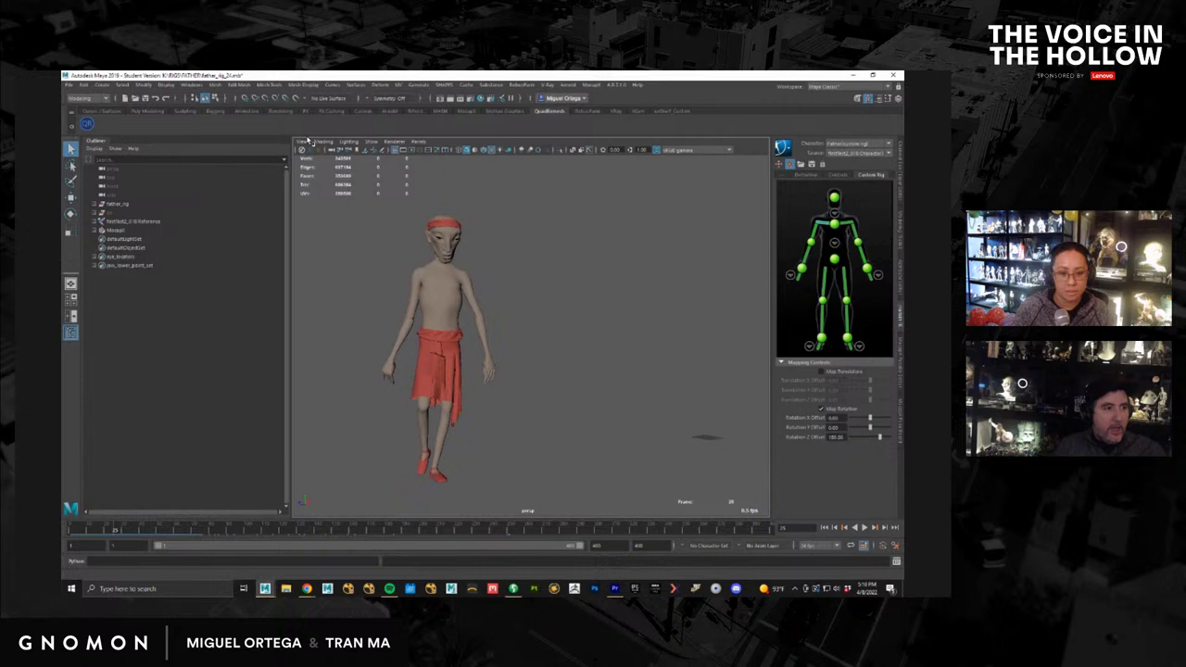
Step: Show the resolution gate for the perspective camera
left_click(304, 141)
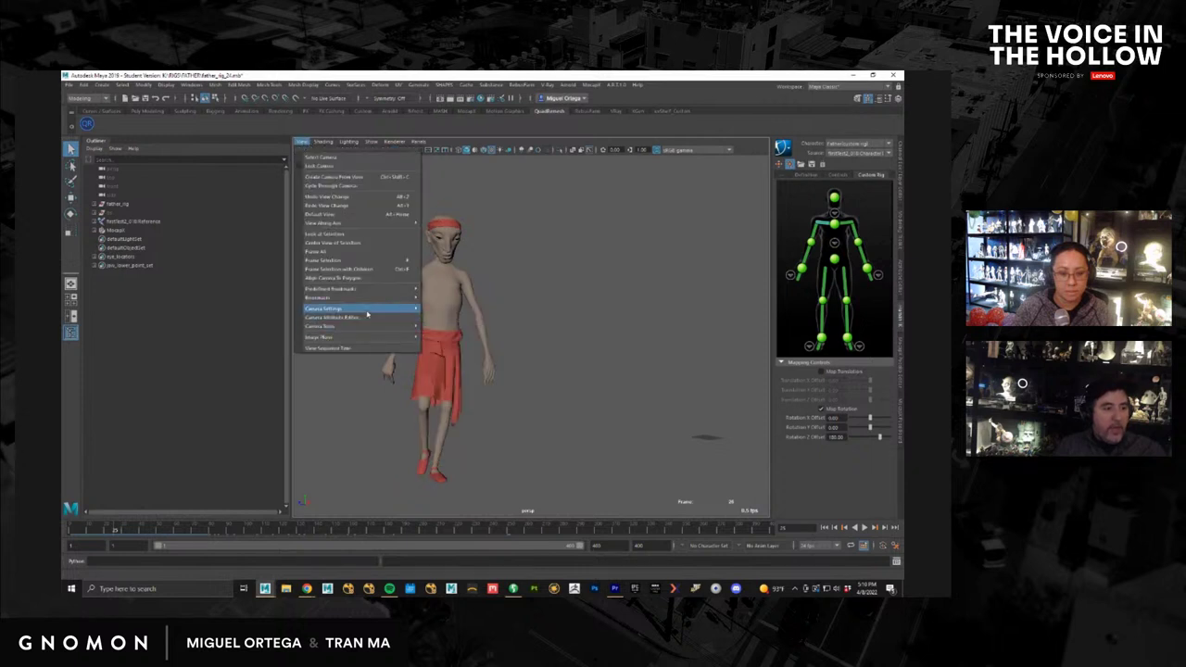
mouse_move(370, 308)
left_click(456, 356)
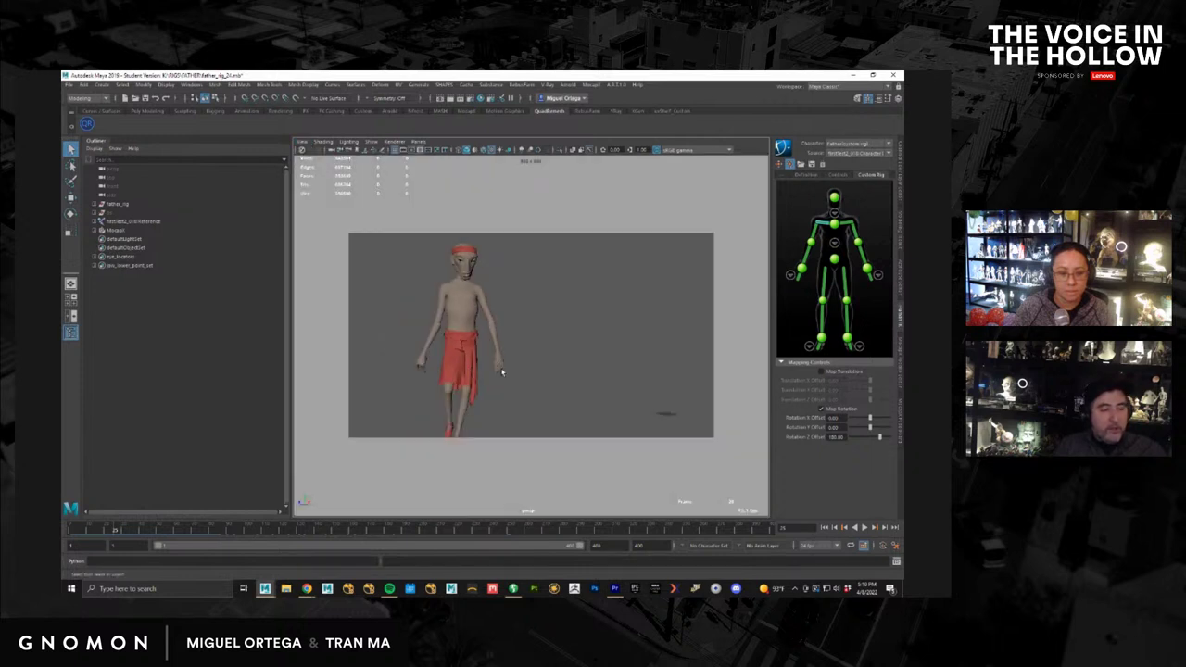
Step: Frame the full-length father character inside the resolution gate
middle_click_drag(480, 363, 447, 367, "alt")
left_click_drag(450, 376, 461, 380, "alt")
middle_click_drag(460, 380, 454, 340, "alt")
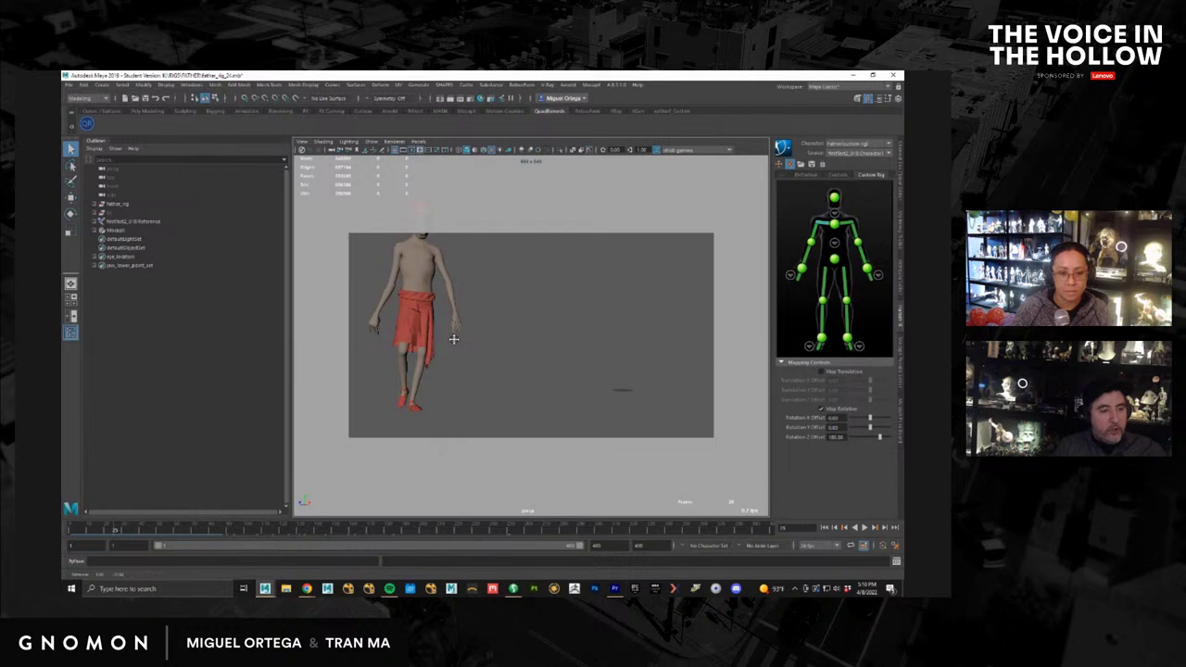
left_click_drag(479, 375, 482, 377, "alt")
left_click_drag(524, 417, 537, 399, "alt")
right_click_drag(538, 400, 453, 395, "alt")
left_click_drag(453, 394, 457, 416, "alt")
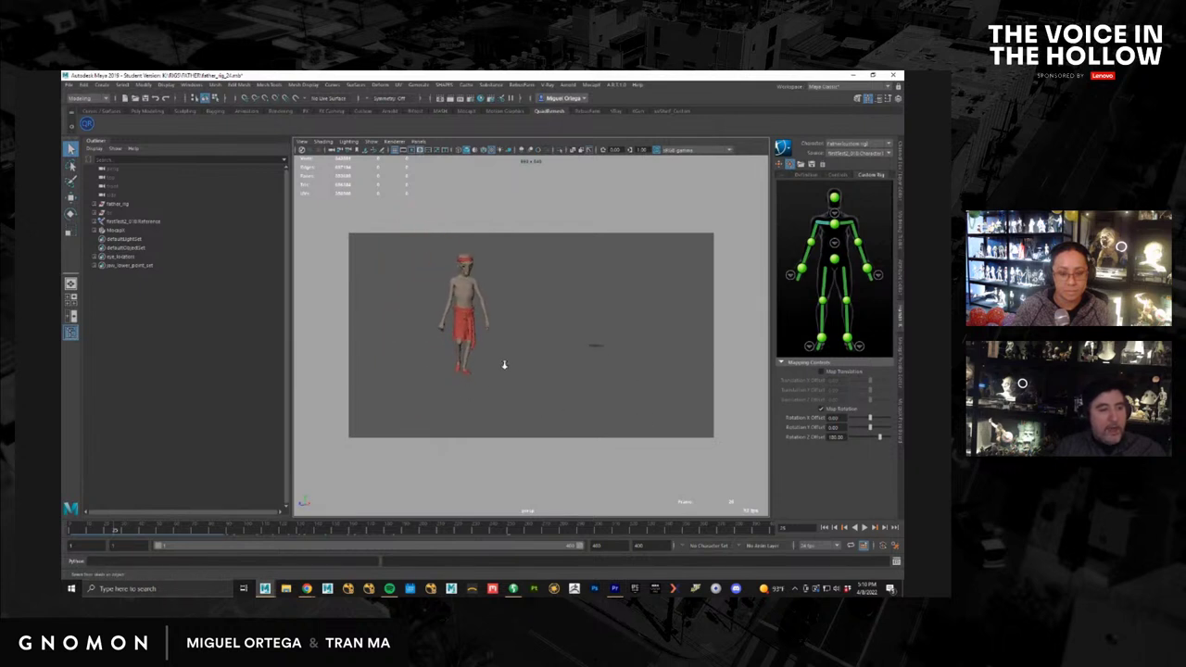
right_click_drag(505, 364, 532, 353, "alt")
middle_click_drag(531, 353, 535, 387, "alt")
left_click_drag(525, 373, 517, 377, "alt")
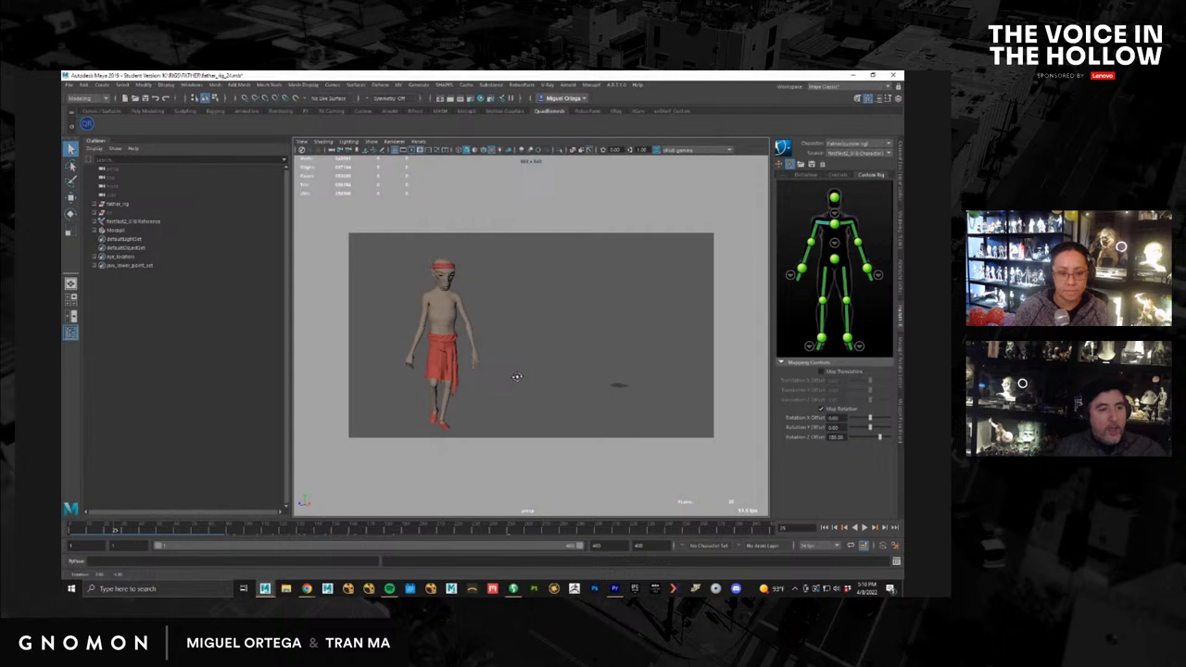
middle_click_drag(568, 371, 549, 353, "alt")
left_click_drag(516, 359, 517, 355, "alt")
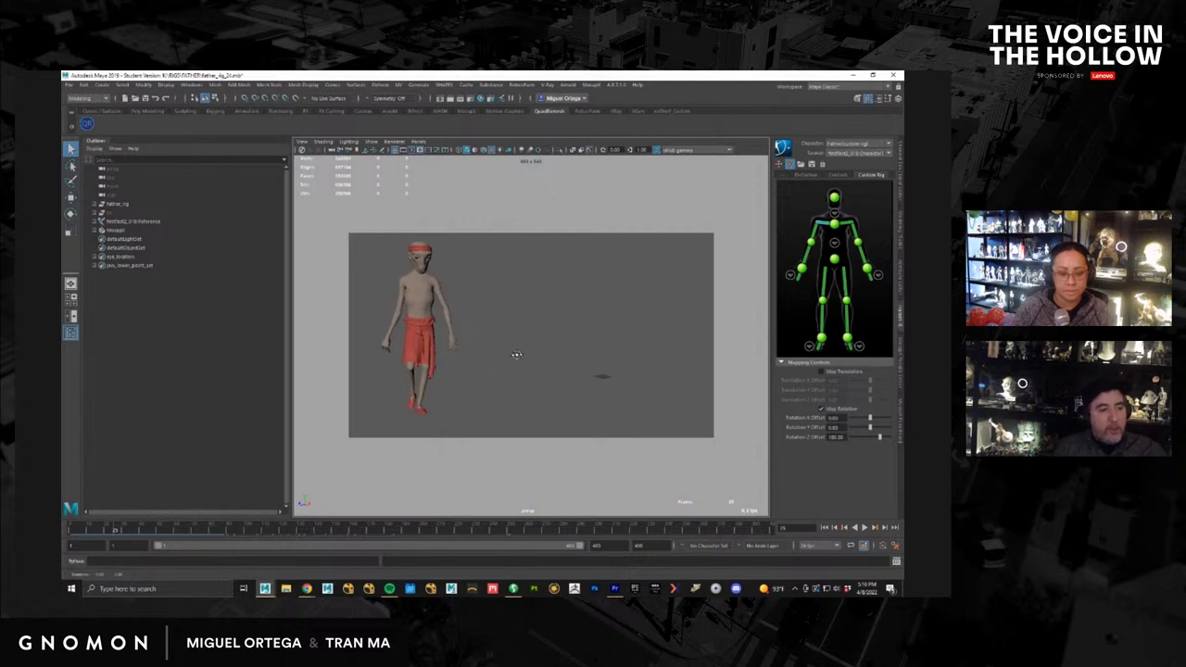
middle_click_drag(518, 357, 531, 360, "alt")
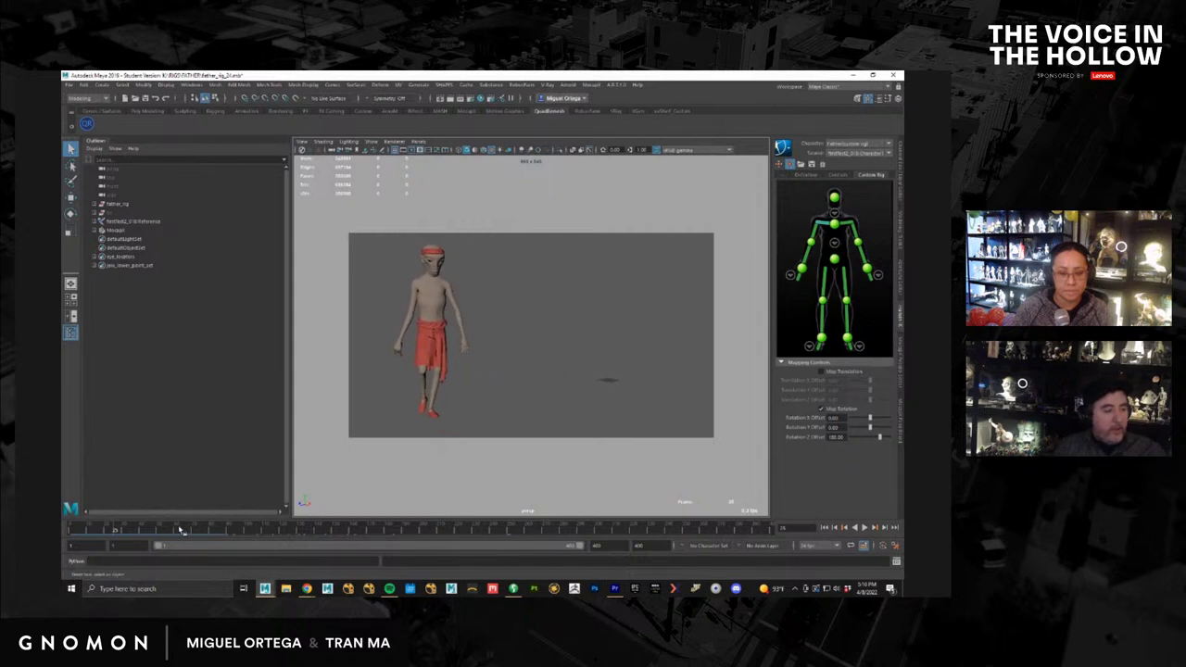
Step: Scrub and play through the timeline to review the father's retargeted animation from behind and from the side
mouse_move(136, 532)
left_mouse_down()
mouse_move(61, 537)
mouse_move(299, 542)
mouse_move(234, 541)
mouse_move(286, 544)
left_mouse_up()
left_click_drag(533, 430, 707, 434, "alt")
key("alt+v")
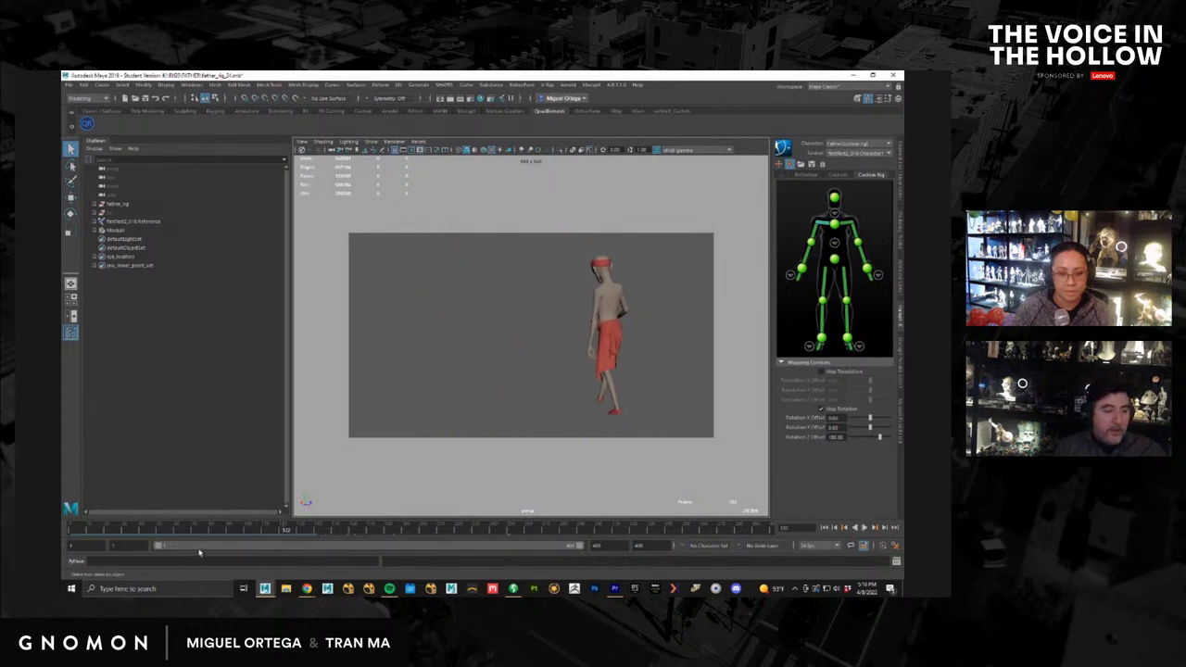
left_click_drag(227, 534, 101, 529)
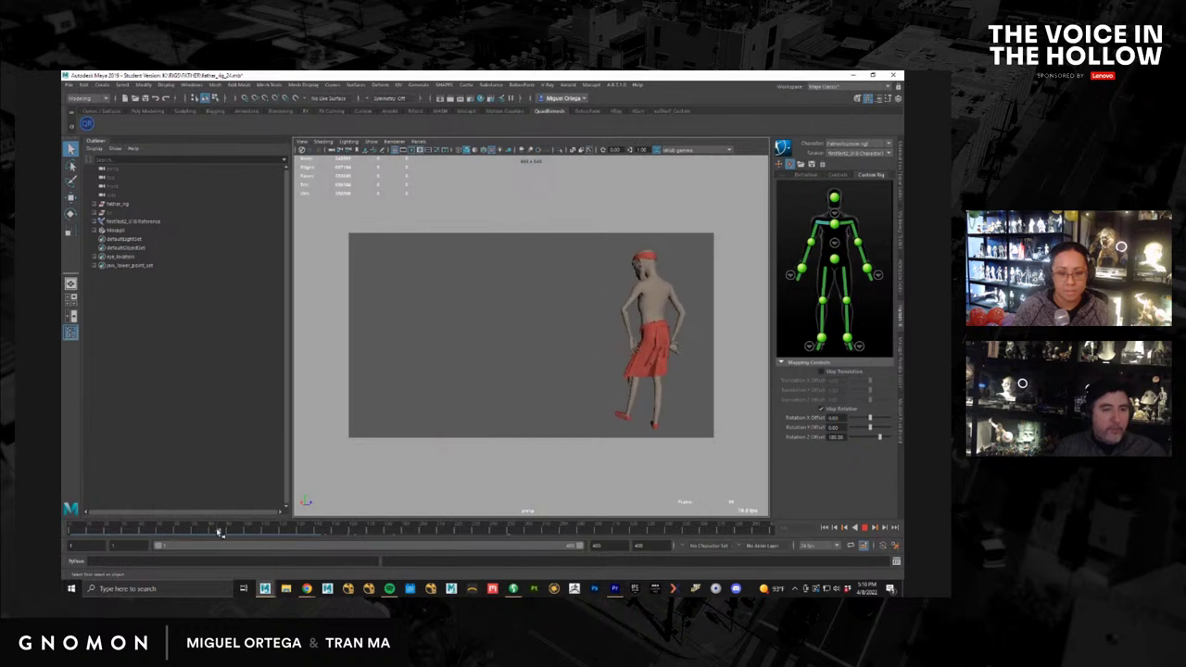
left_click_drag(230, 532, 252, 530)
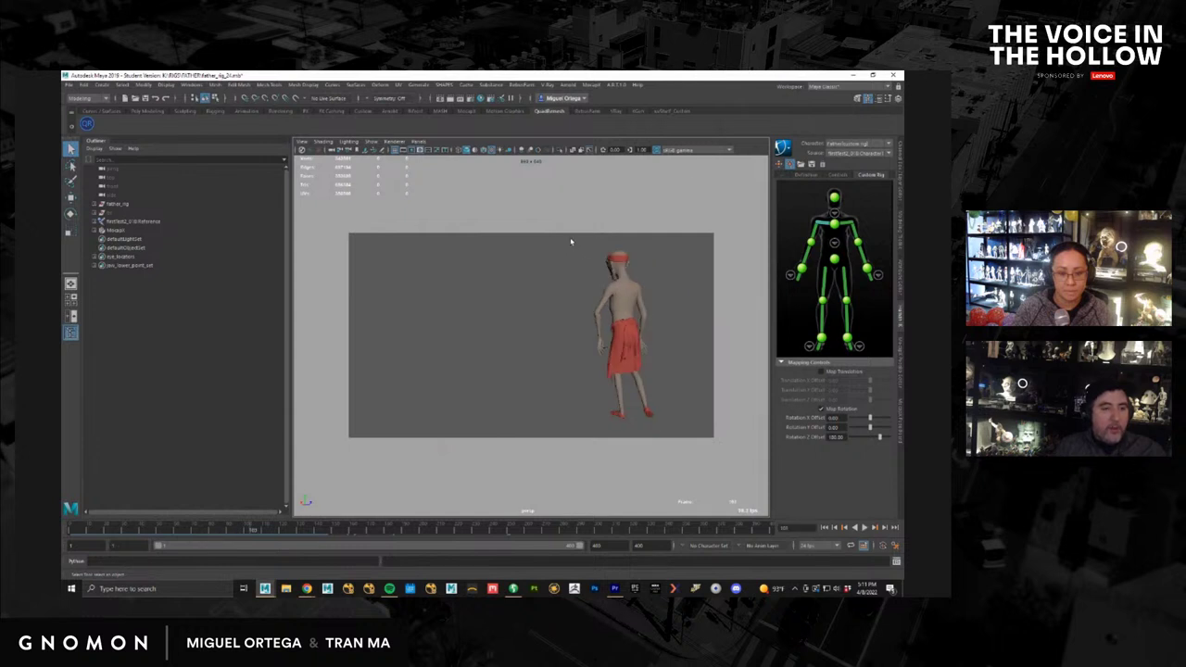
middle_click_drag(591, 259, 613, 269, "alt")
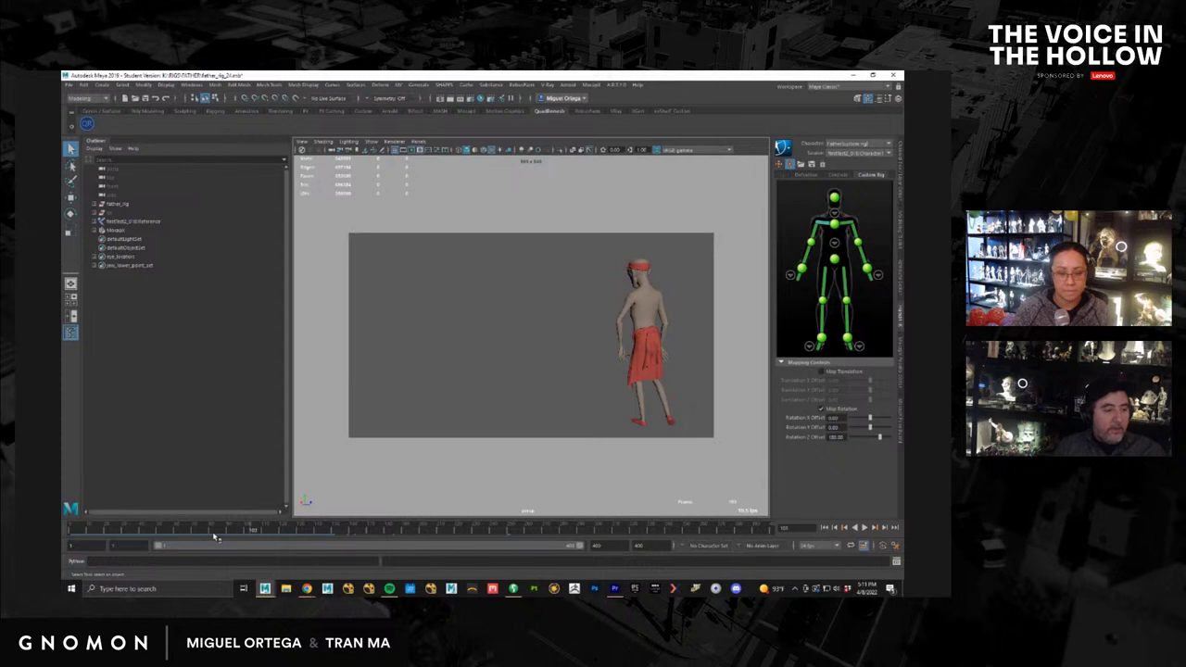
left_click_drag(197, 533, 85, 527)
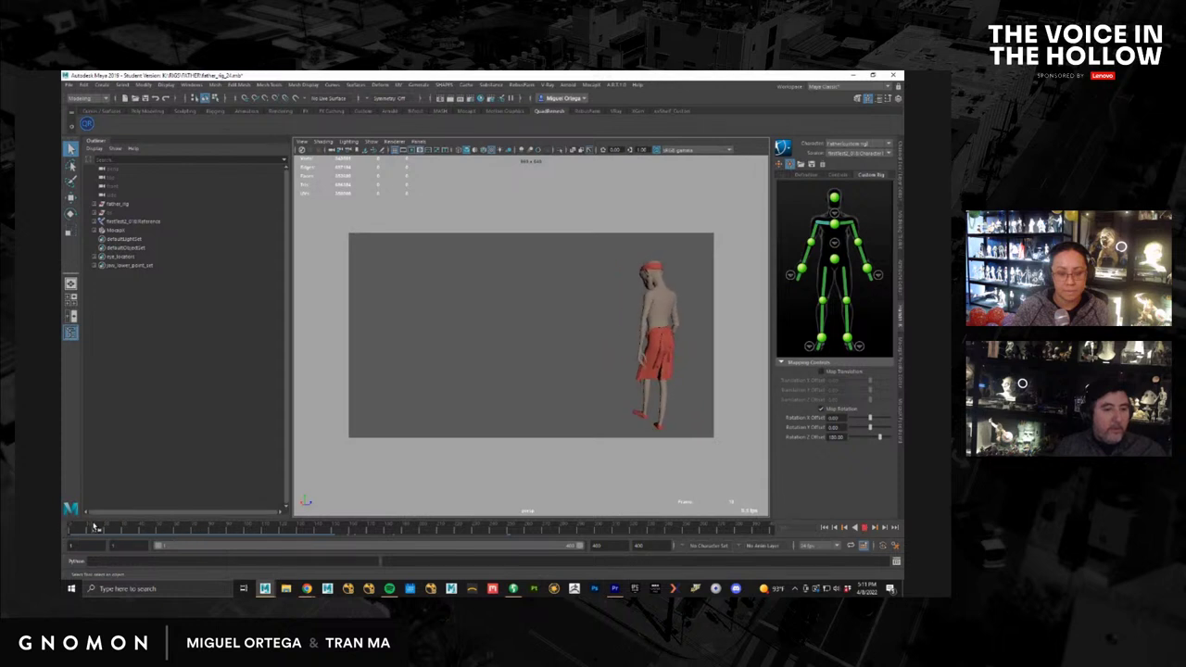
left_click_drag(187, 533, 488, 535)
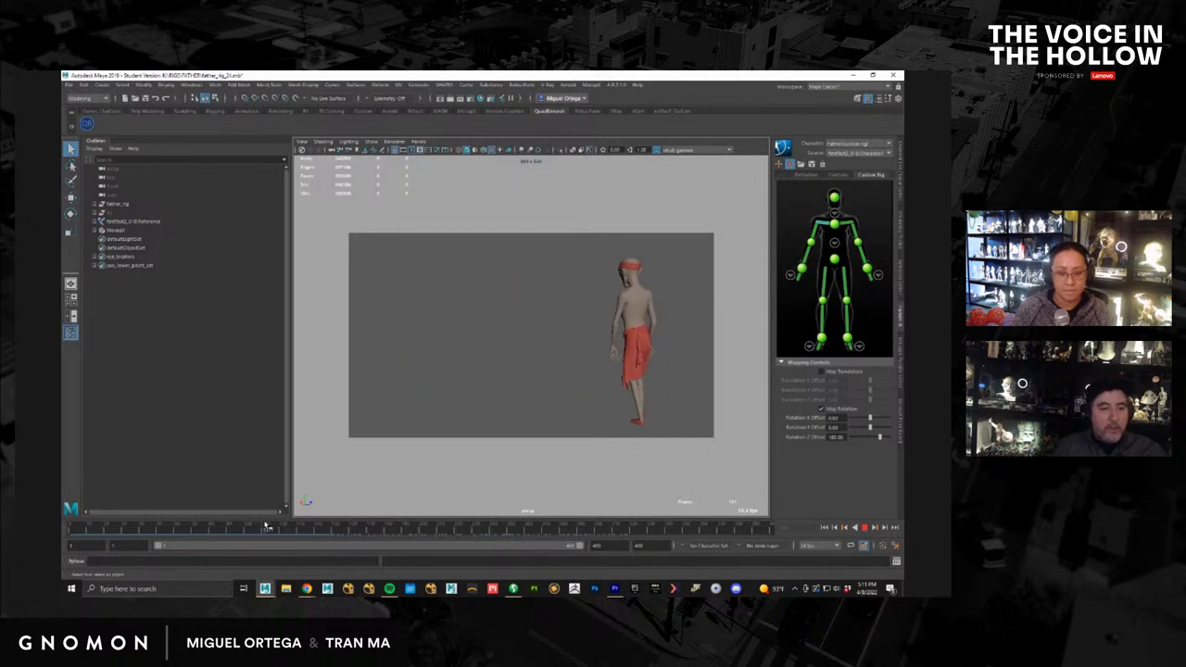
left_click_drag(296, 525, 157, 526)
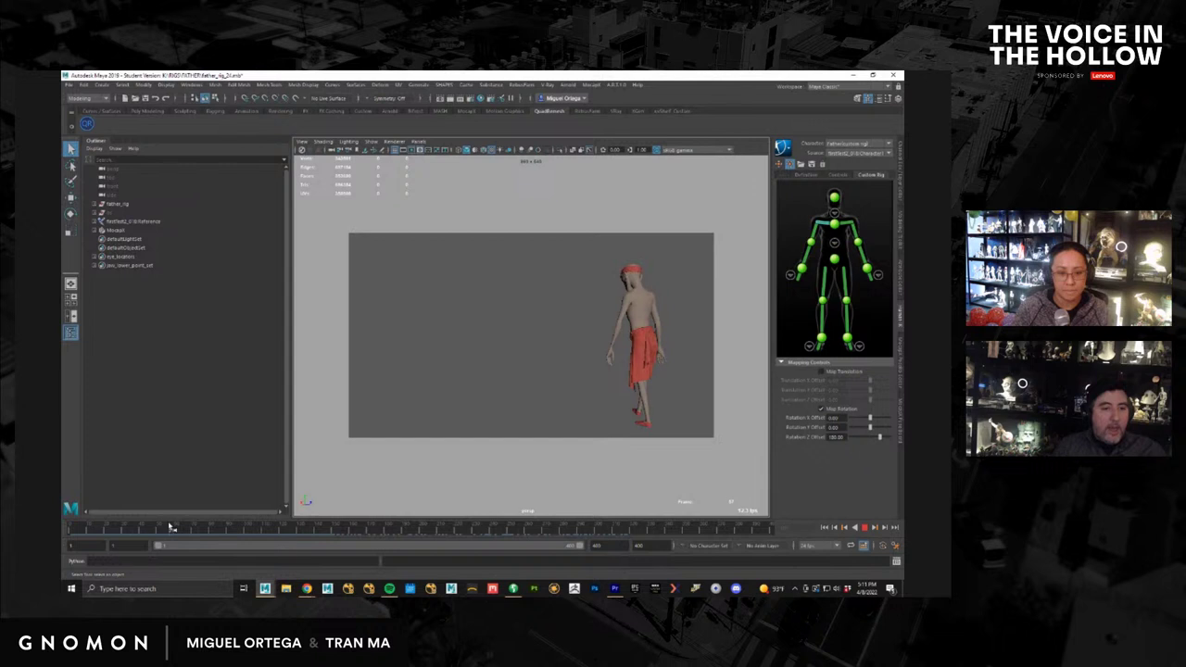
left_click_drag(169, 526, 157, 527)
left_click_drag(658, 358, 684, 362, "alt")
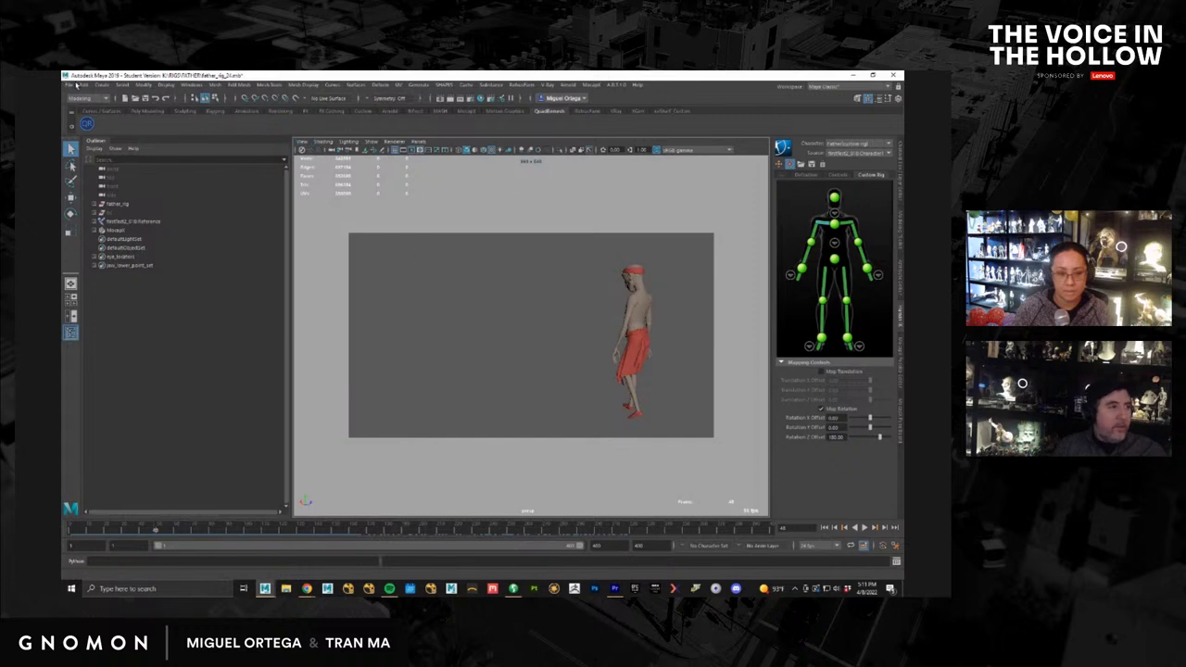
Step: Import the ground FBX file from the CHS_LANDSCAPE folder into the father rig scene
left_click(68, 84)
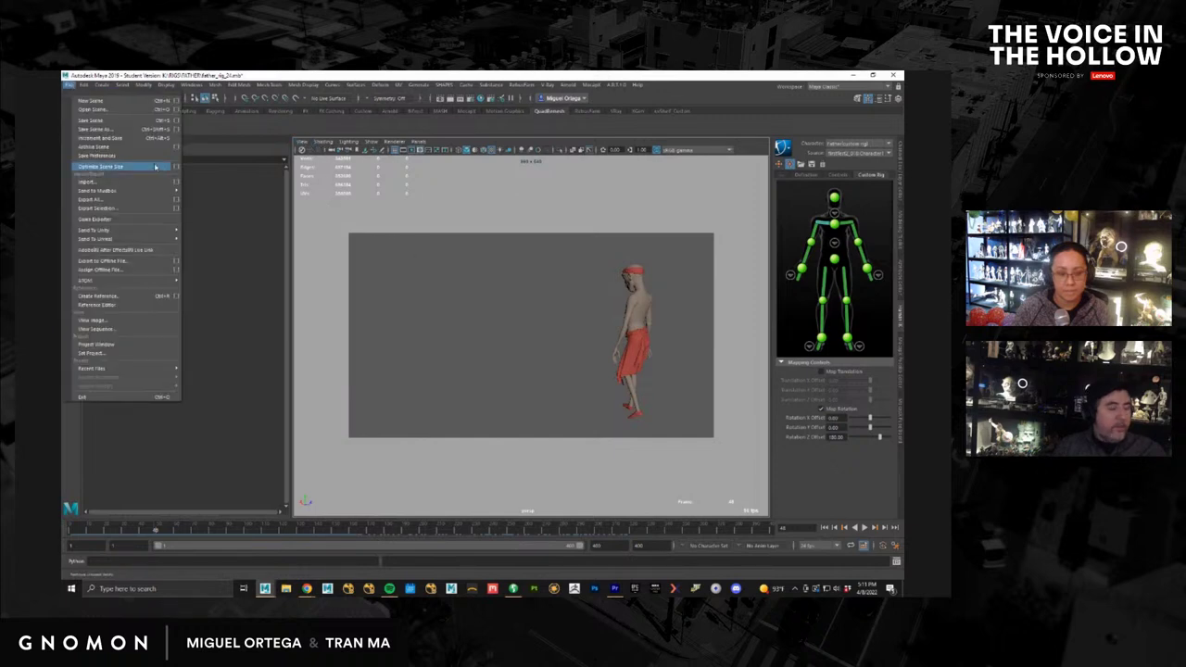
left_click(93, 182)
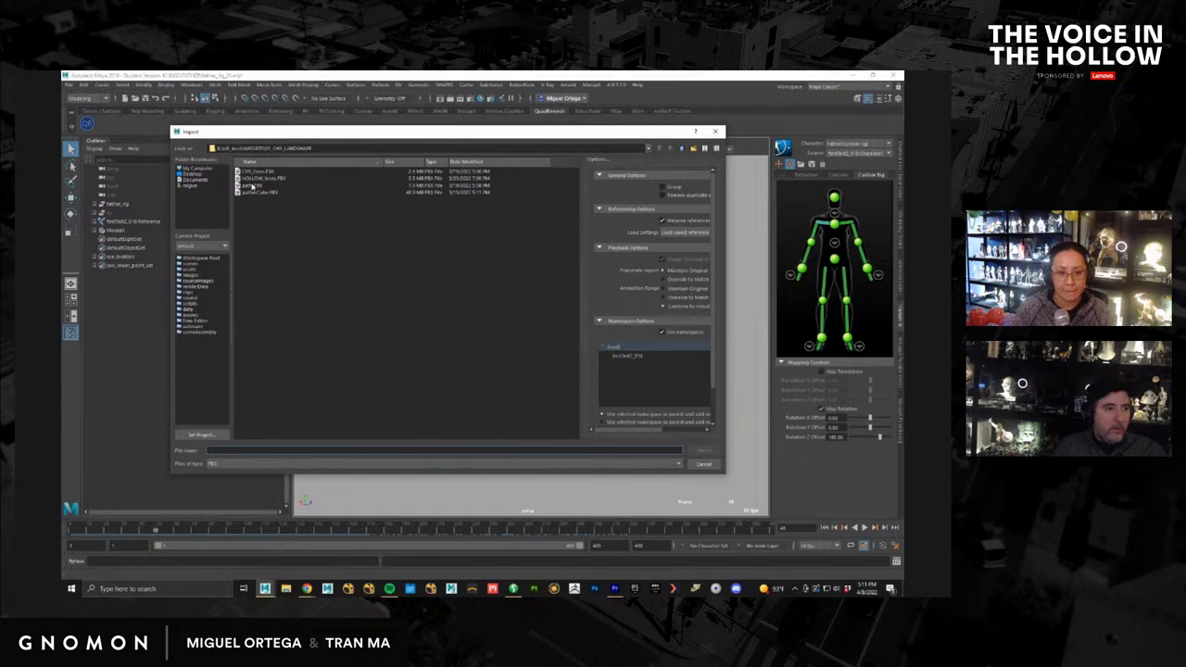
double_click(251, 187)
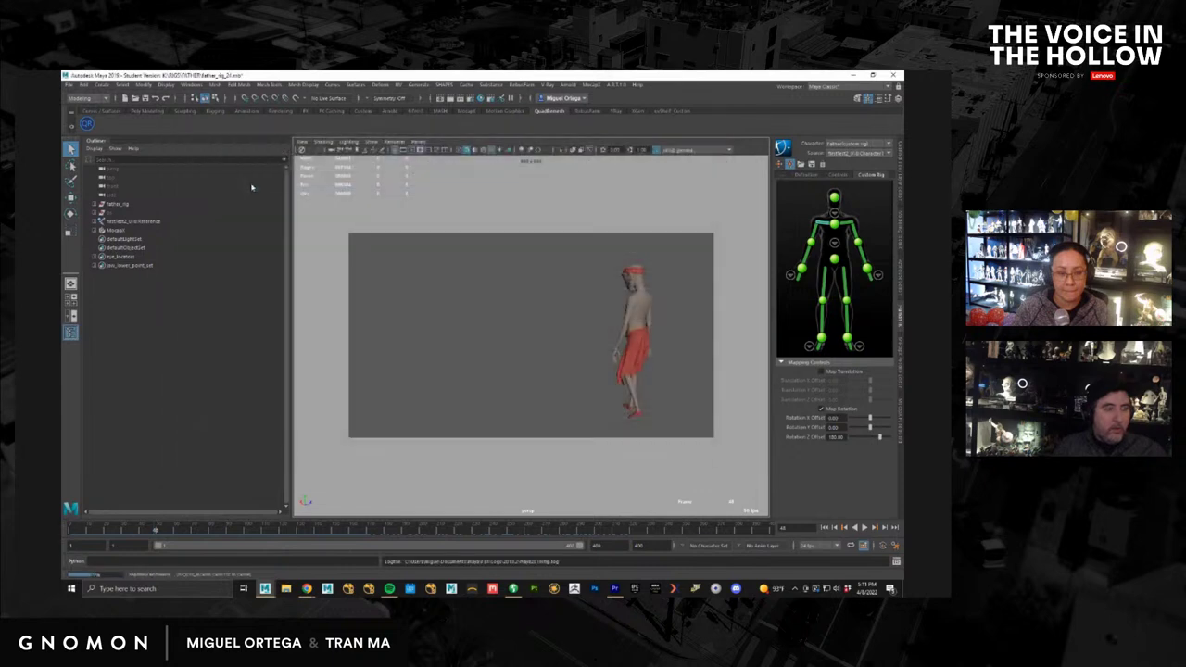
Step: Delete the UCX_CHS_ground collision mesh from the imported landscape
left_click(547, 336)
key("f")
right_click_drag(583, 351, 514, 336, "alt")
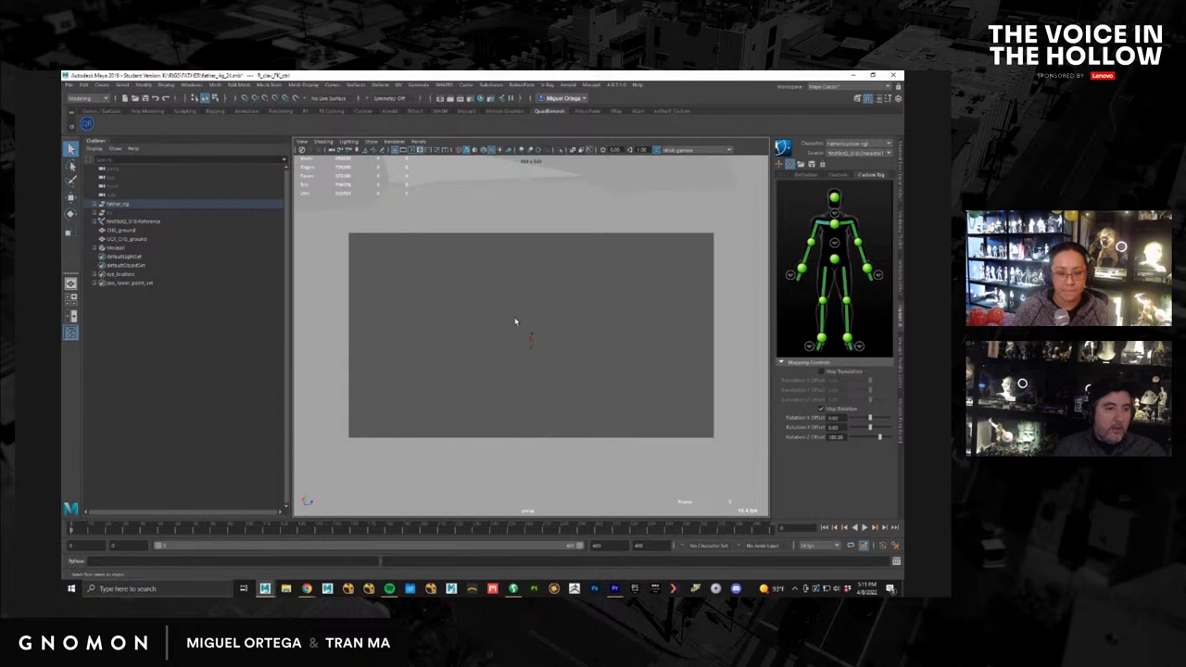
middle_click_drag(516, 322, 556, 433, "alt")
left_click(673, 293)
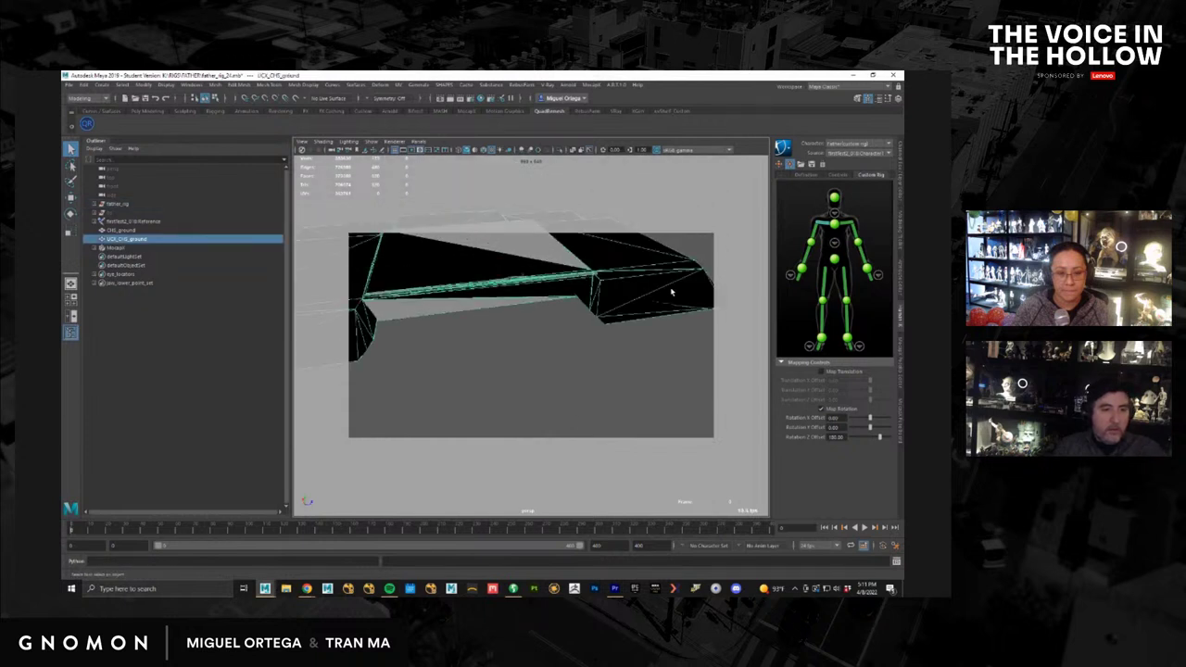
key("Delete")
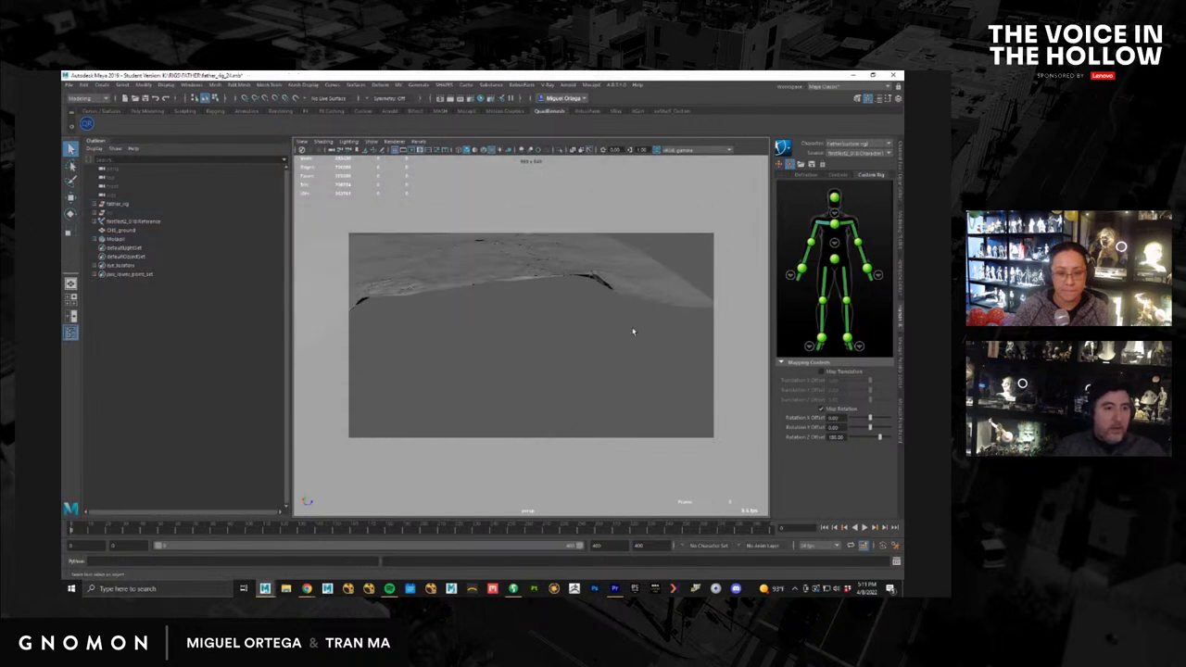
Step: Examine the CHS_ground terrain around the father character and scrub his animation from frame 0 against it
right_click_drag(634, 331, 603, 344, "alt")
left_click_drag(603, 343, 624, 344, "alt")
middle_click_drag(508, 332, 535, 339, "alt")
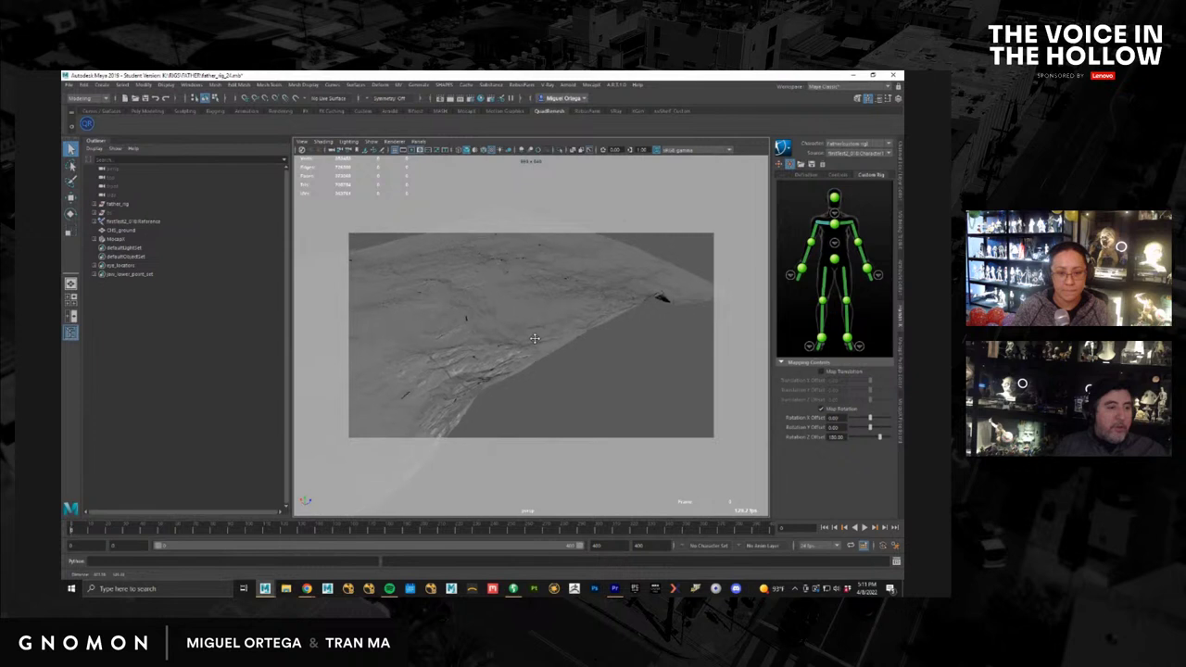
left_click_drag(535, 338, 467, 267, "alt")
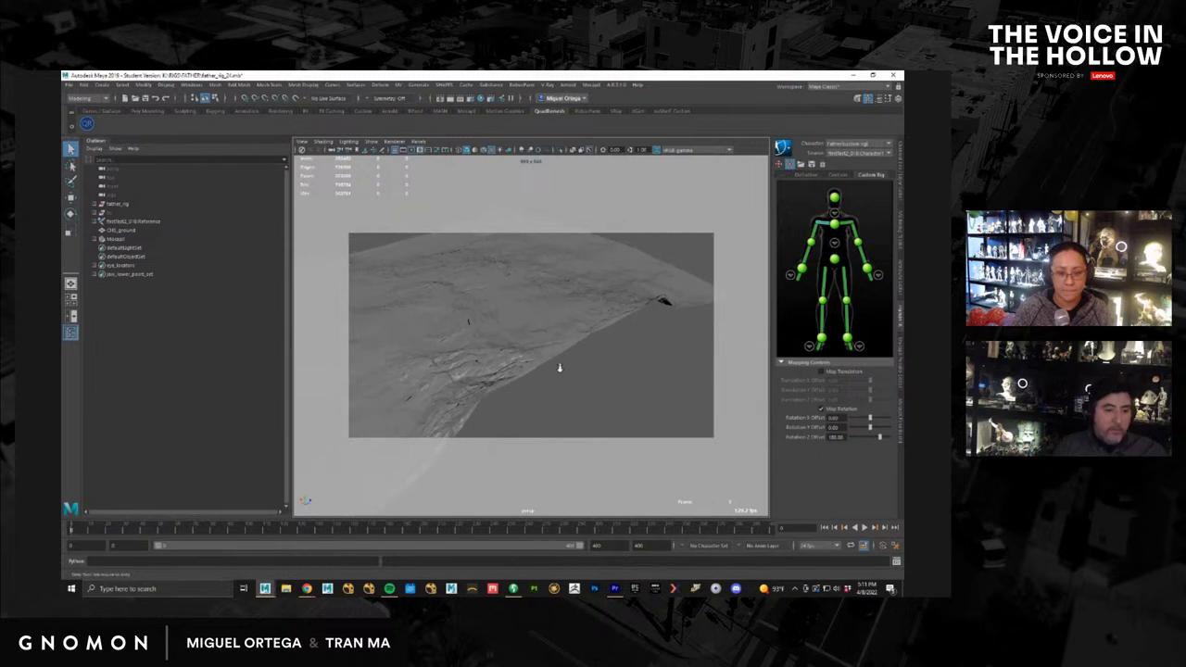
left_click_drag(558, 368, 649, 344, "alt")
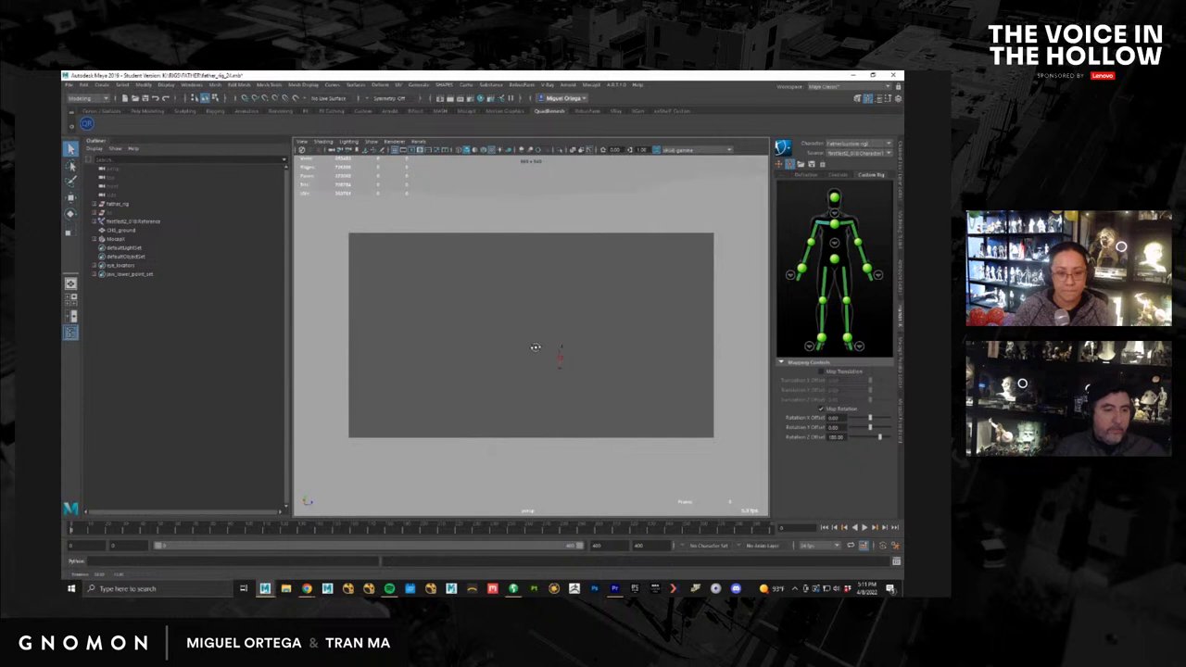
left_click_drag(535, 347, 569, 349, "alt")
middle_click_drag(568, 349, 448, 302, "alt")
right_click_drag(448, 302, 613, 383, "alt")
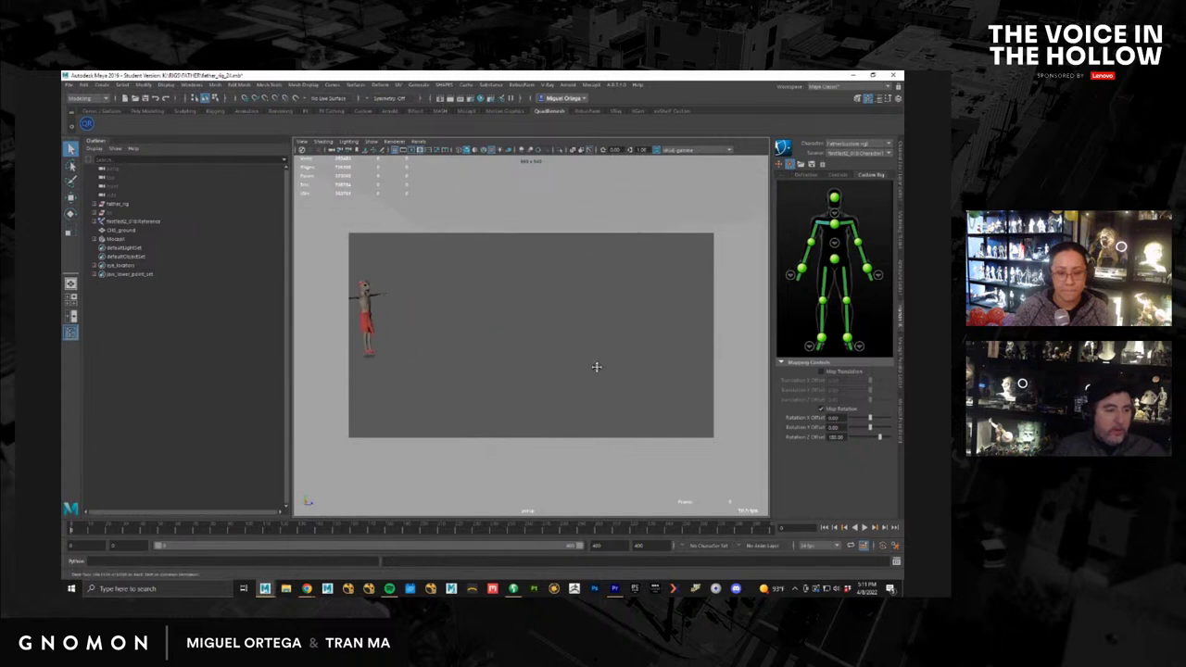
middle_click_drag(597, 367, 619, 369, "alt")
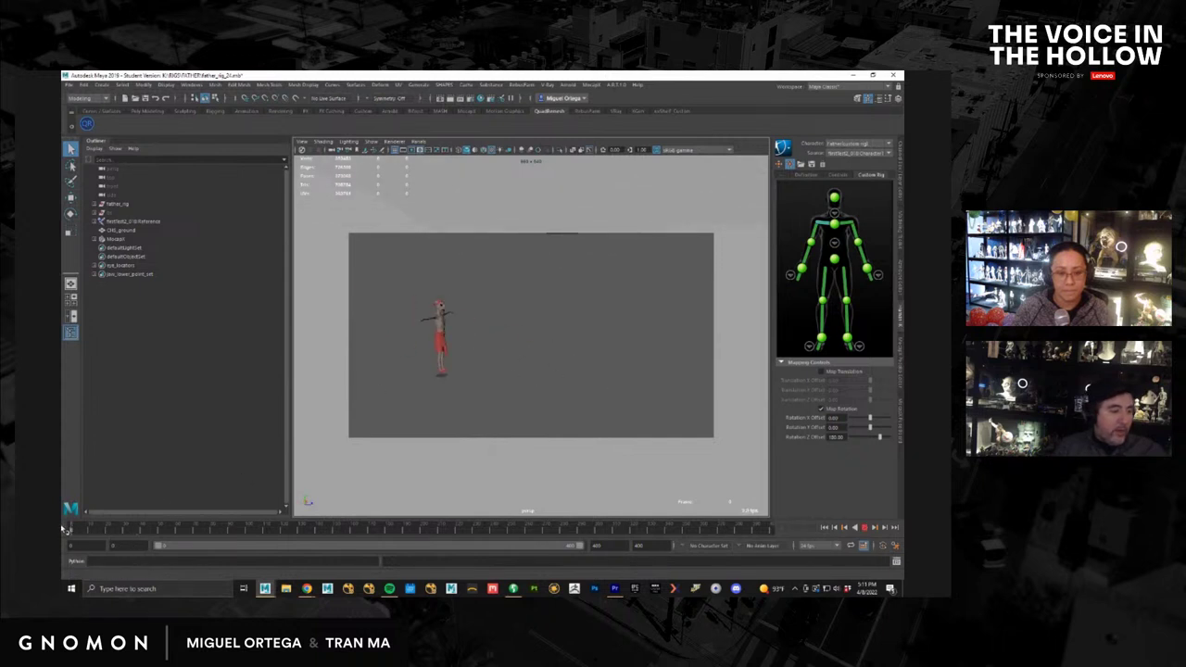
left_click_drag(65, 528, 326, 537)
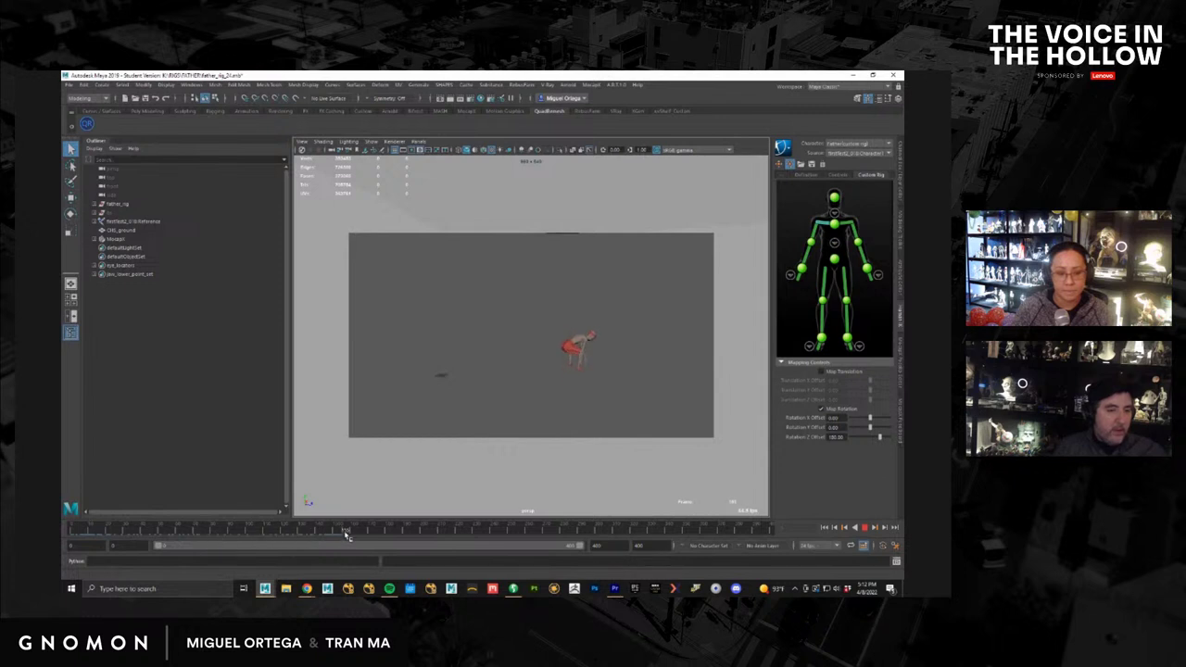
Step: Scrub the father's retargeted animation to find where it should stop and set the animation end frame to 230
mouse_move(376, 533)
left_mouse_down()
mouse_move(580, 541)
mouse_move(515, 541)
mouse_move(574, 527)
left_mouse_up()
mouse_move(725, 542)
left_mouse_down()
mouse_move(356, 540)
mouse_move(469, 541)
left_mouse_up()
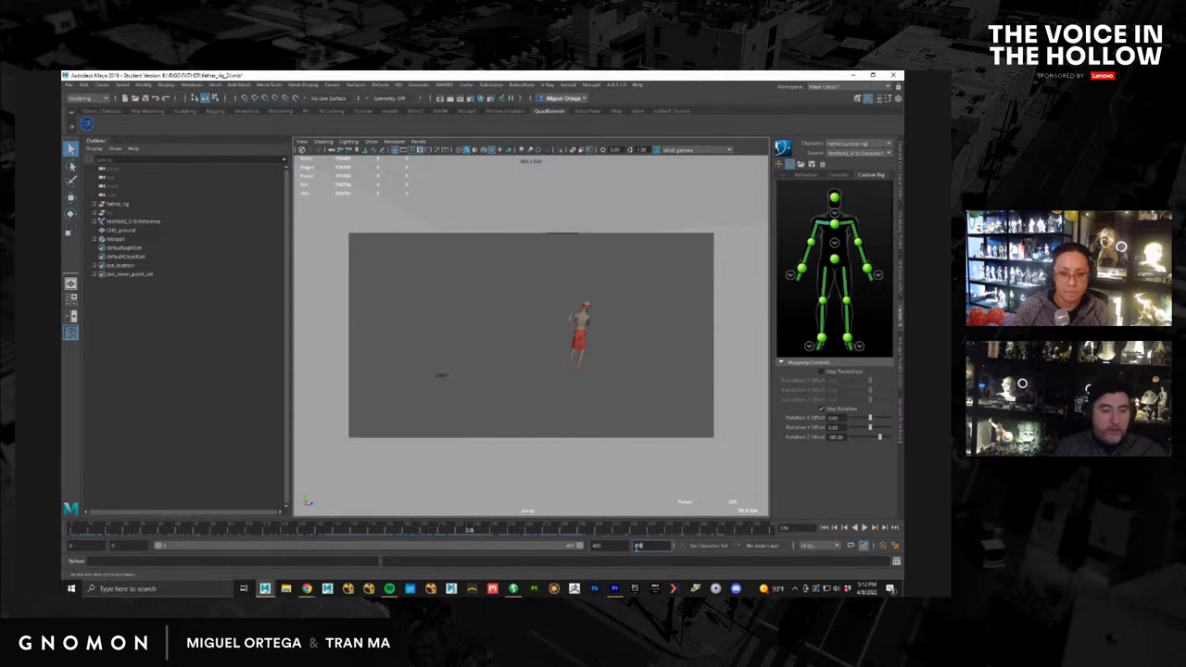
left_click_drag(636, 547, 614, 551)
type("230")
key("Return")
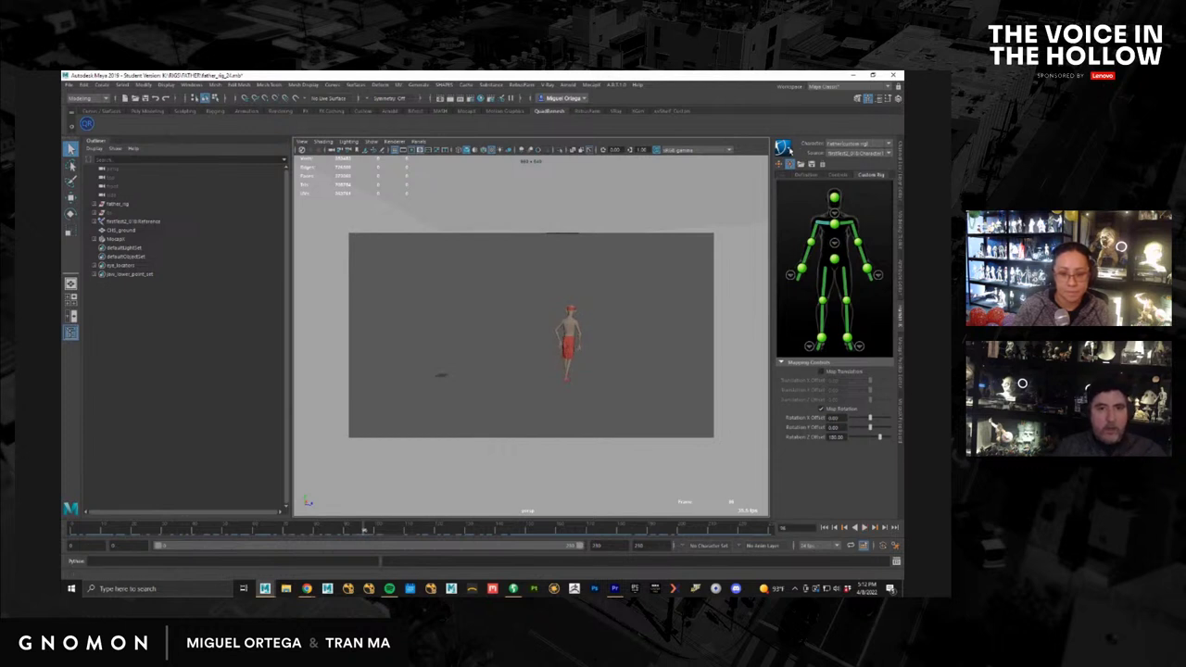
Step: Bake the retargeted mocap animation onto the father's custom rig with HumanIK
left_click(783, 147)
mouse_move(828, 201)
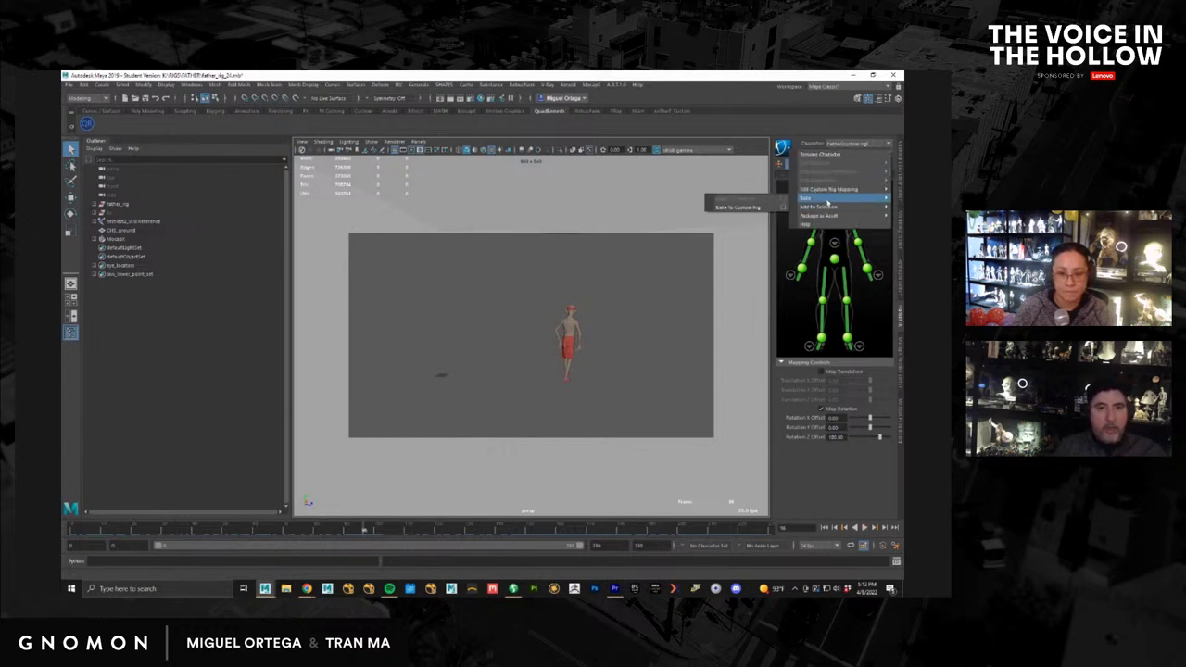
left_click(741, 208)
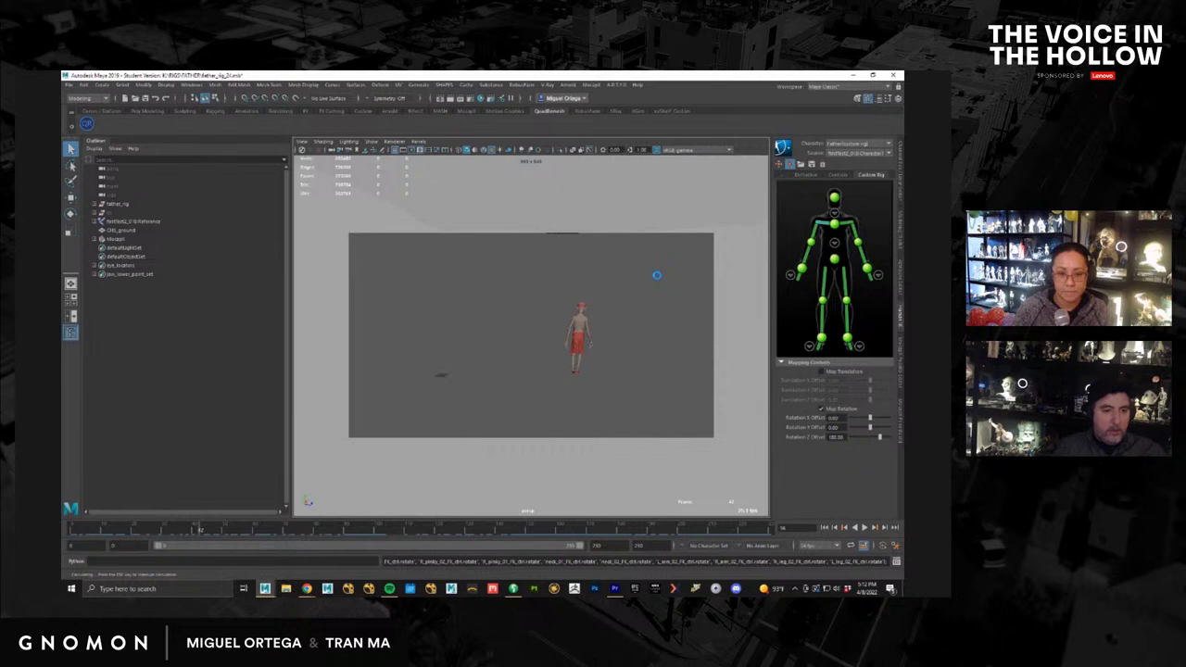
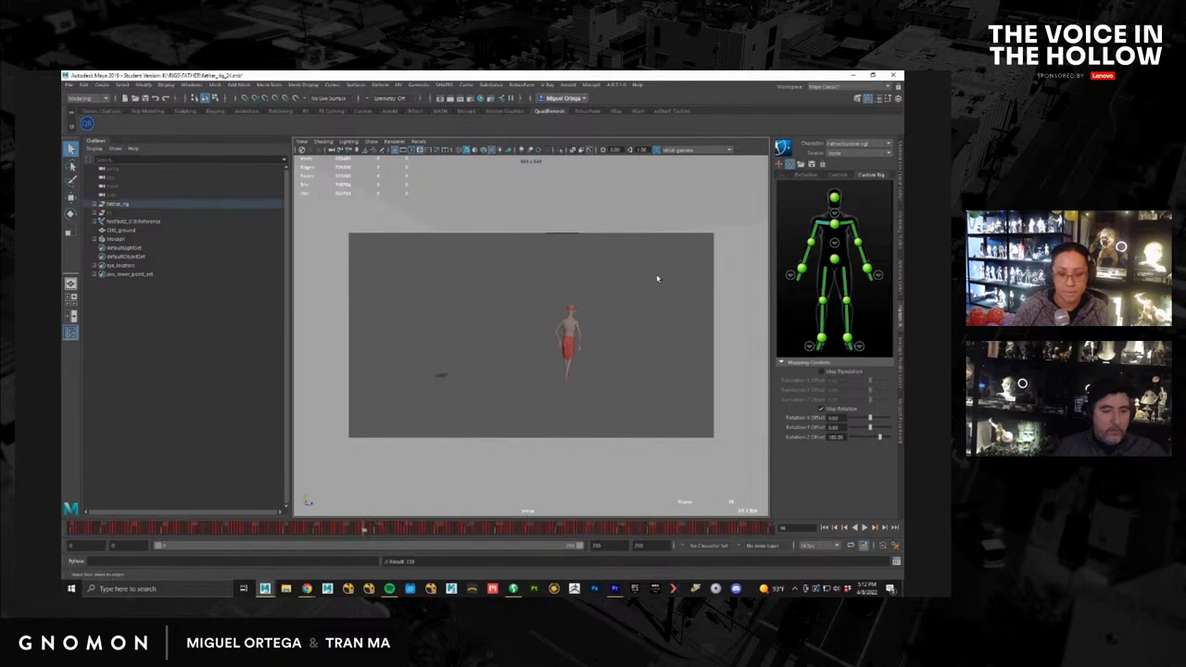
Step: Remove the mocap file reference from the scene using the Reference Editor
left_click(69, 84)
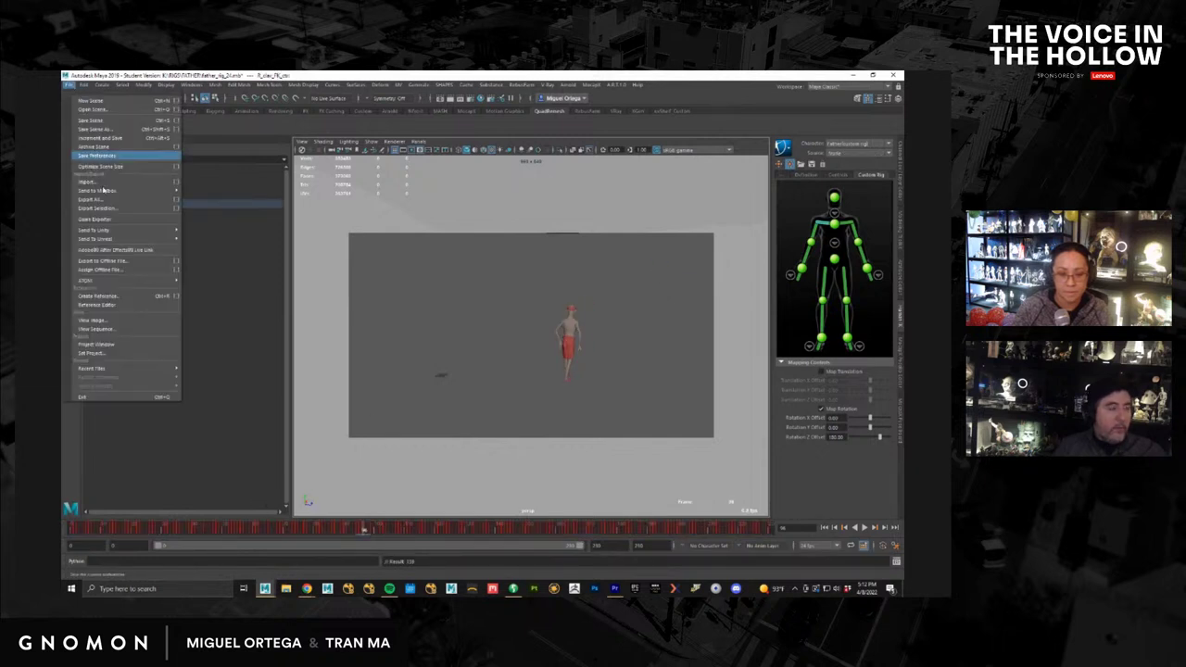
left_click(121, 304)
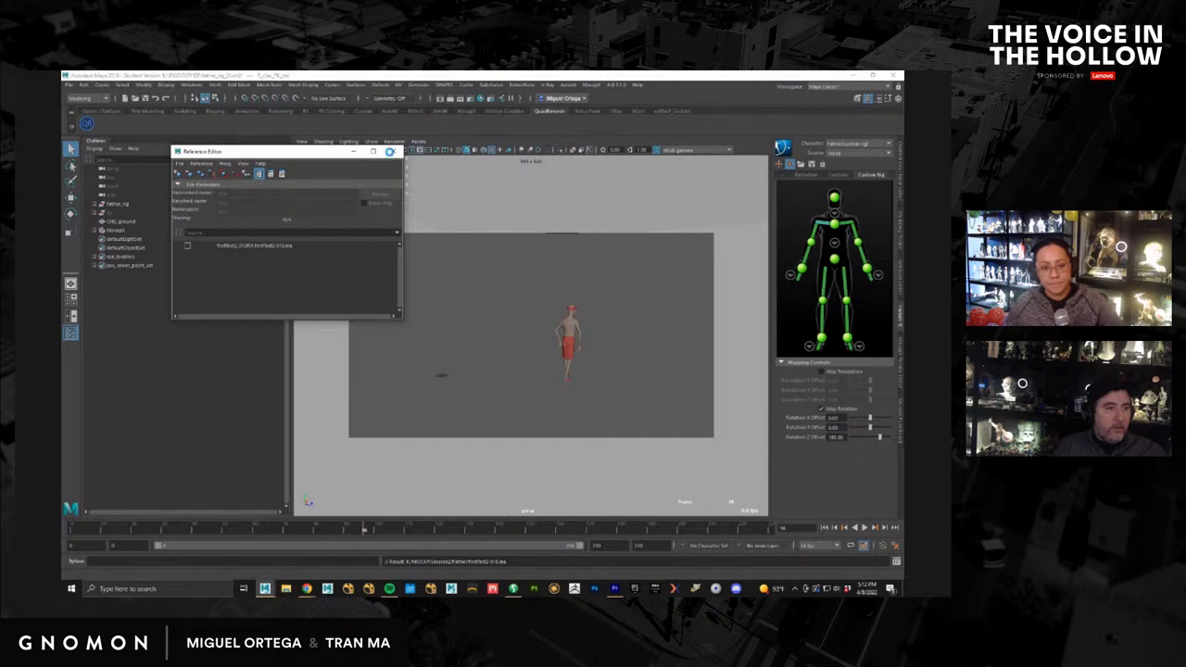
left_click(395, 153)
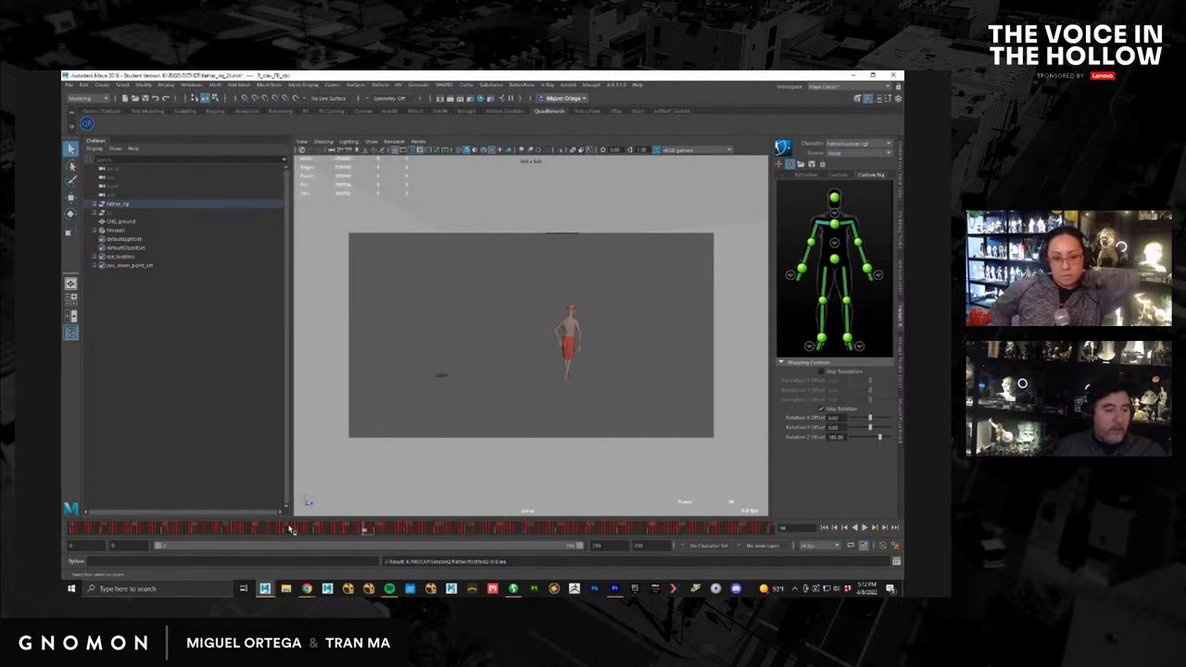
Step: Scrub and play the baked animation from the start to check that the father rig moves without the mocap reference
left_click(287, 528)
left_click(382, 459)
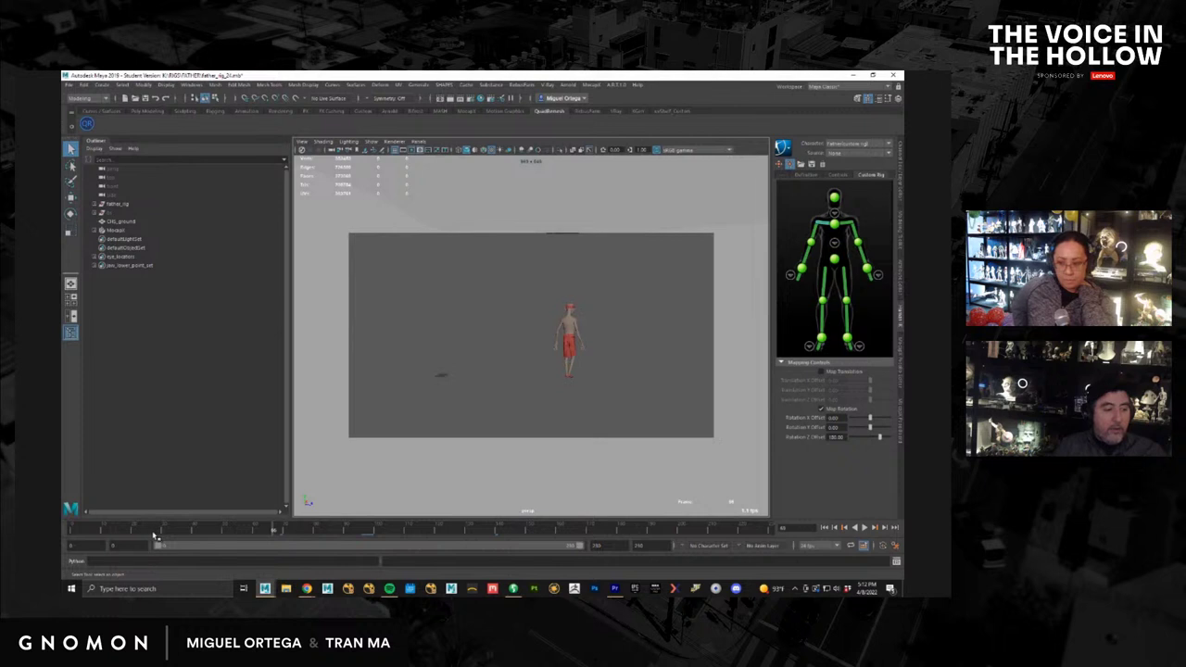
left_click_drag(153, 536, 76, 536)
key("alt+v")
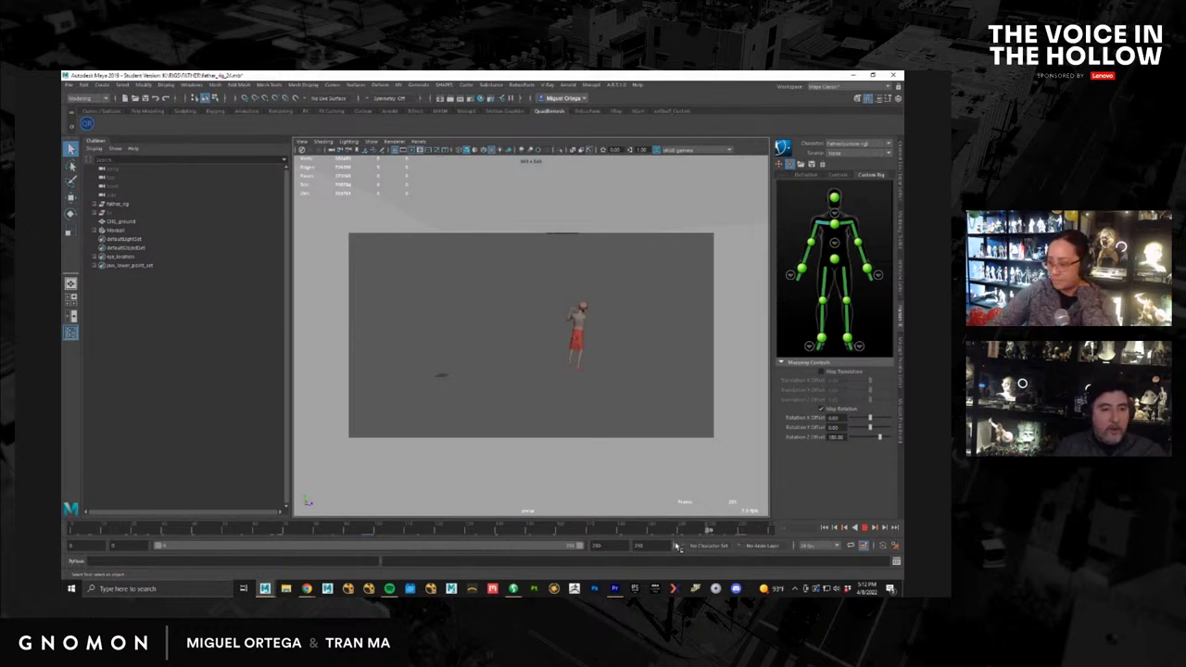
right_click_drag(591, 367, 627, 395, "alt")
left_click_drag(627, 394, 612, 372, "alt")
right_click_drag(607, 378, 492, 377, "alt")
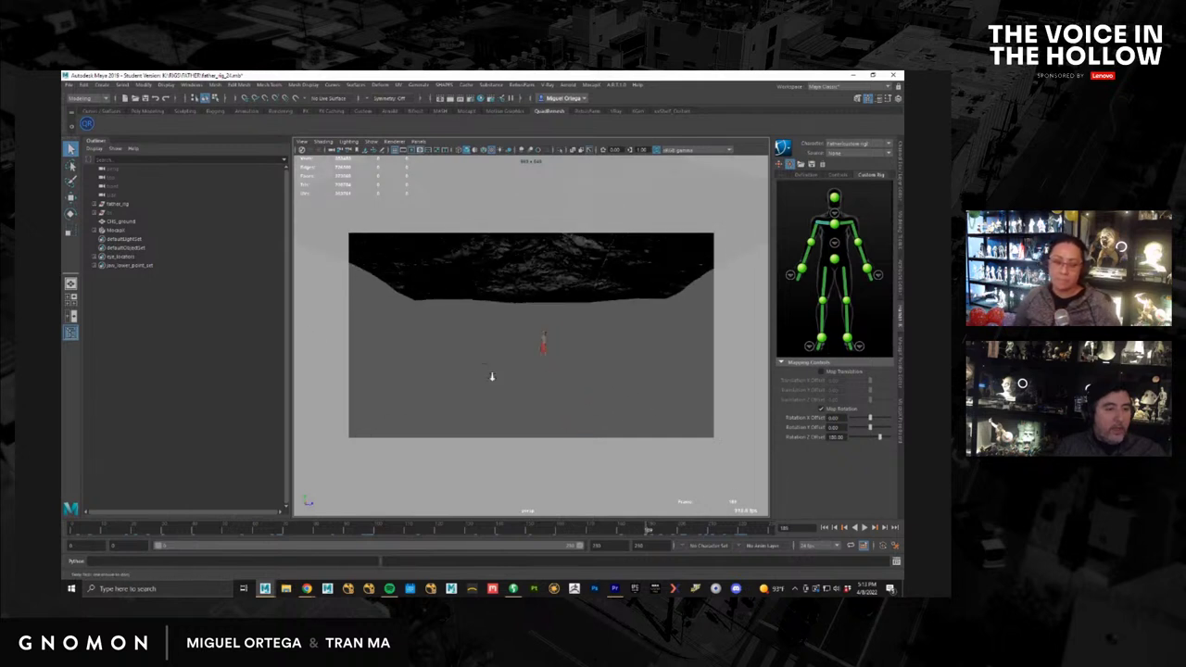
left_click_drag(492, 375, 512, 343, "alt")
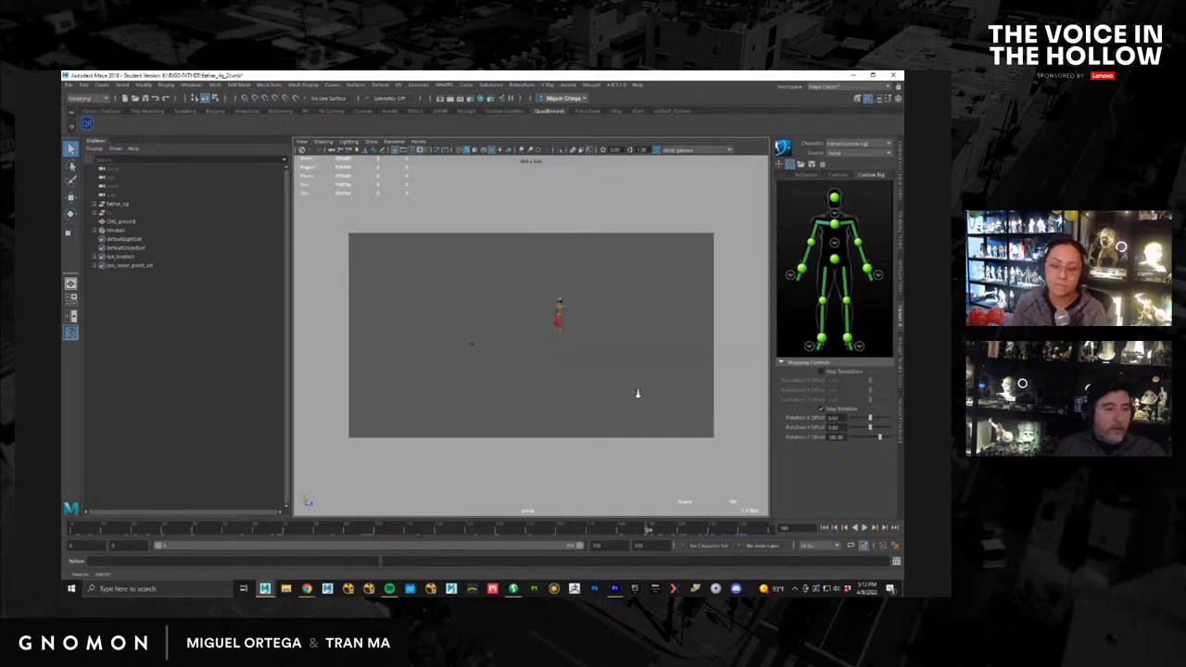
Step: Show the rig's NURBS control curves and create an animation layer for the father's root_FK_ctrl
left_click(372, 142)
left_click(402, 199)
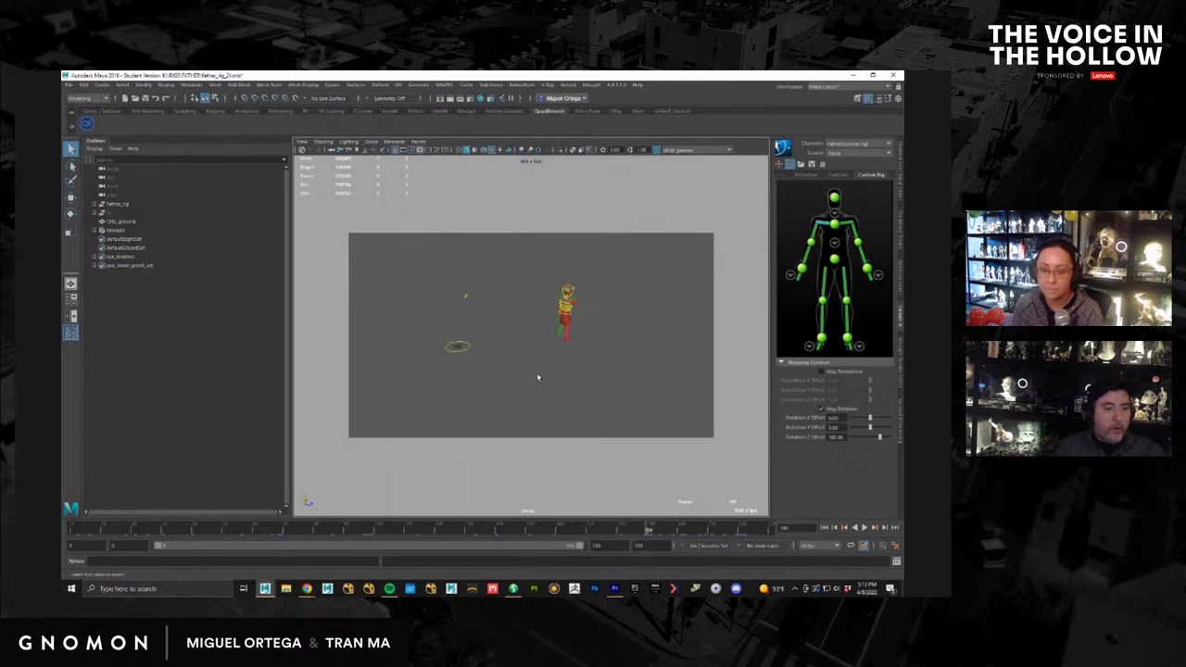
left_click(465, 348)
key("w")
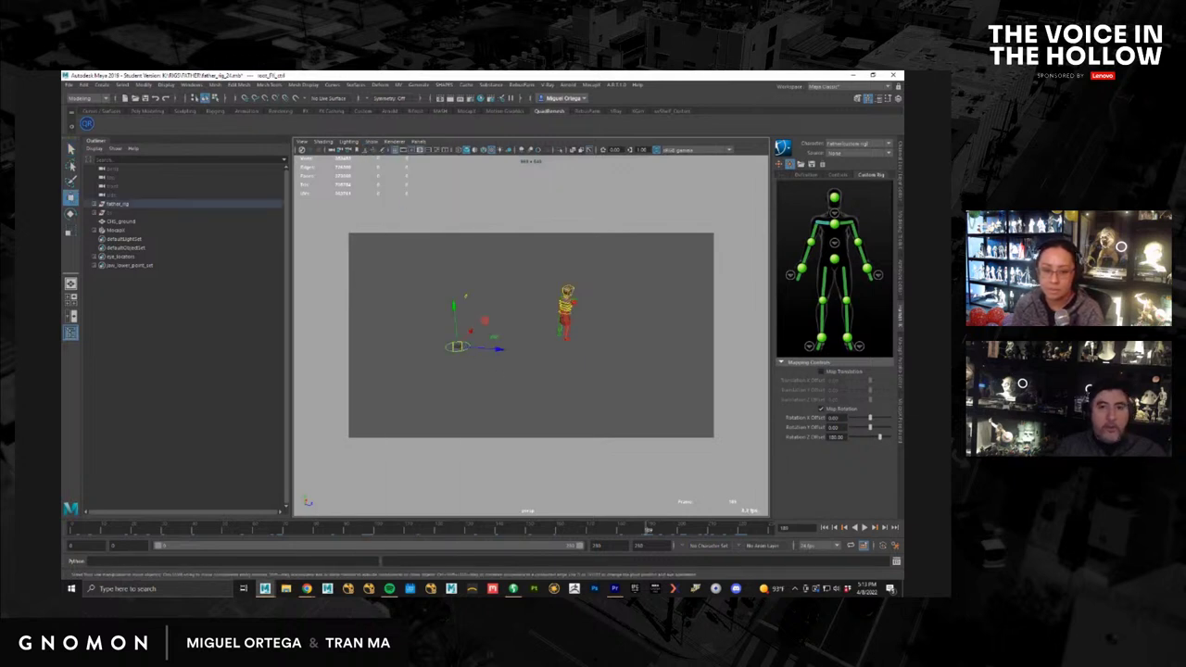
left_click(897, 98)
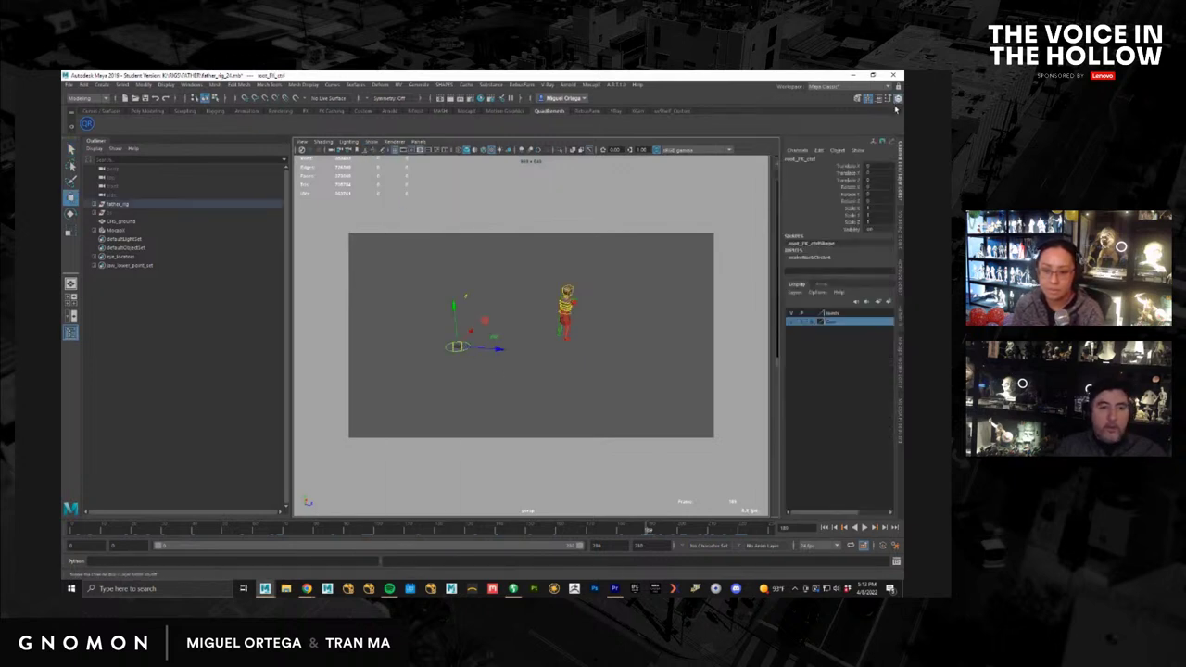
left_click(822, 284)
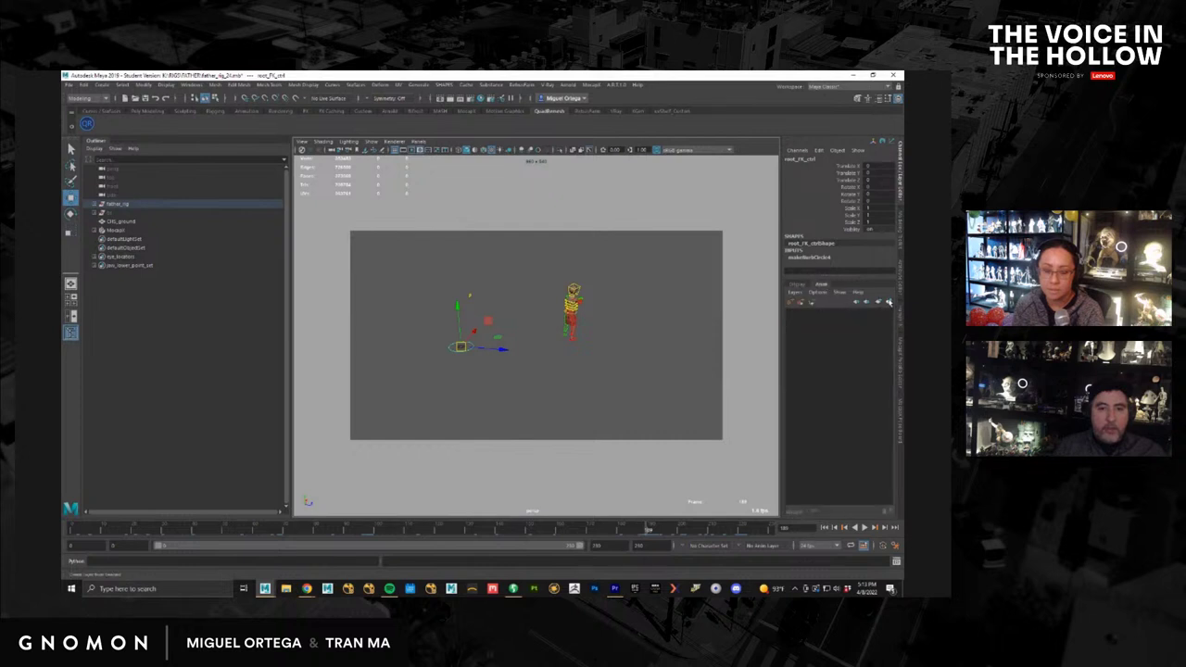
Step: Raise the father's root_FK_ctrl vertically to roughly the height of the ground terrain
right_click_drag(581, 400, 359, 315, "alt")
middle_click_drag(456, 327, 477, 387, "alt")
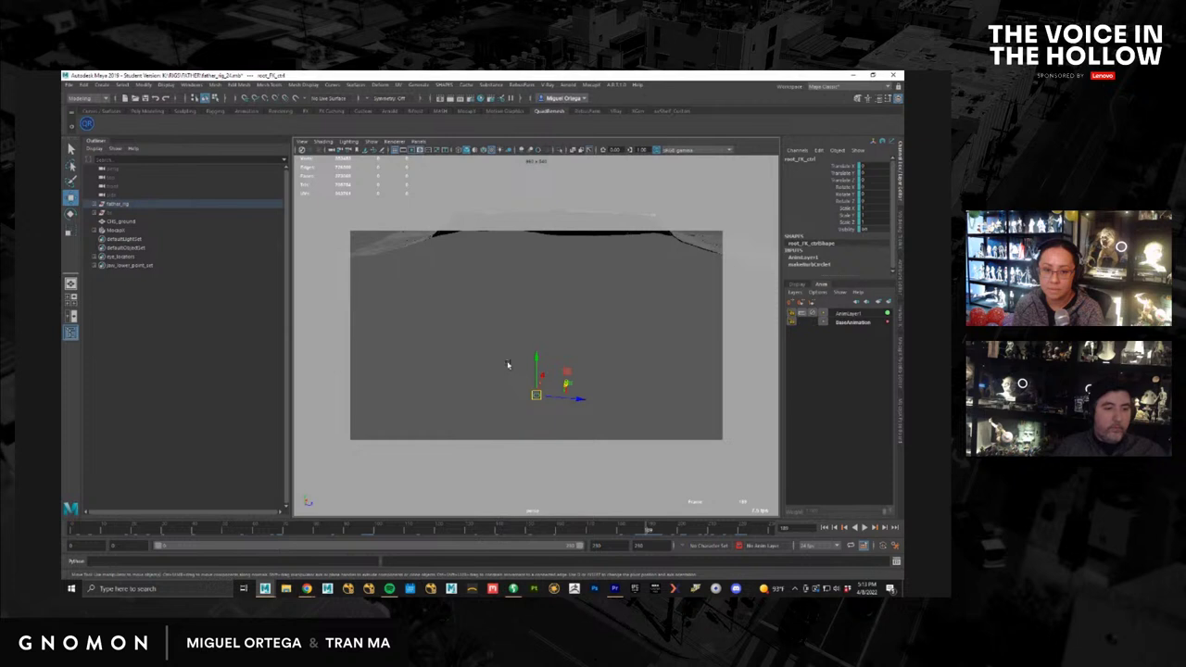
left_click_drag(535, 358, 535, 269)
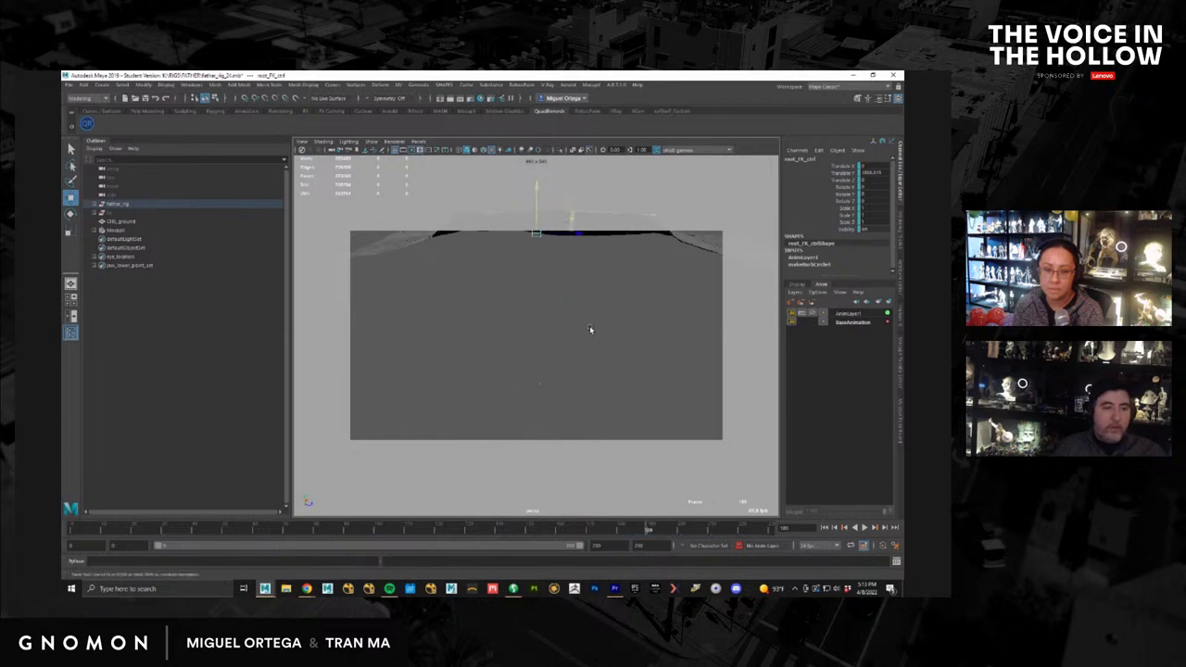
middle_click_drag(590, 329, 604, 424, "alt")
mouse_move(603, 424)
left_mouse_down("alt")
mouse_move(606, 445)
mouse_move(604, 415)
left_mouse_up("alt")
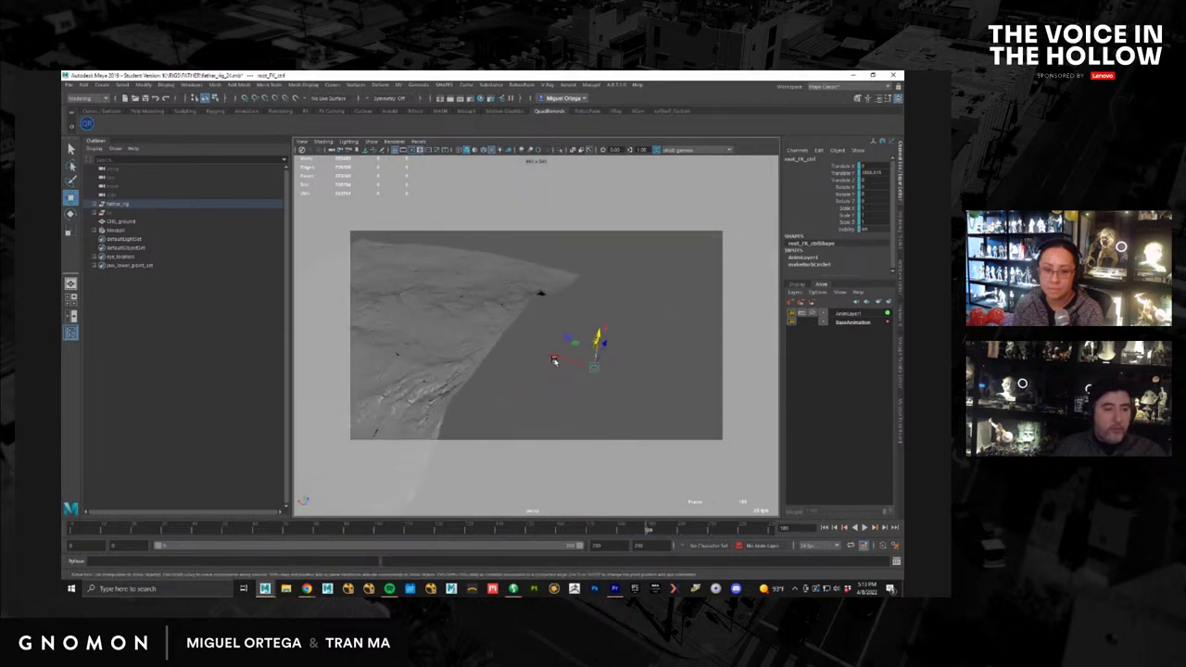
Step: Move root_FK_ctrl along X until the father is over the CHS_ground terrain
left_click_drag(554, 361, 498, 350)
middle_click_drag(433, 339, 583, 384, "alt")
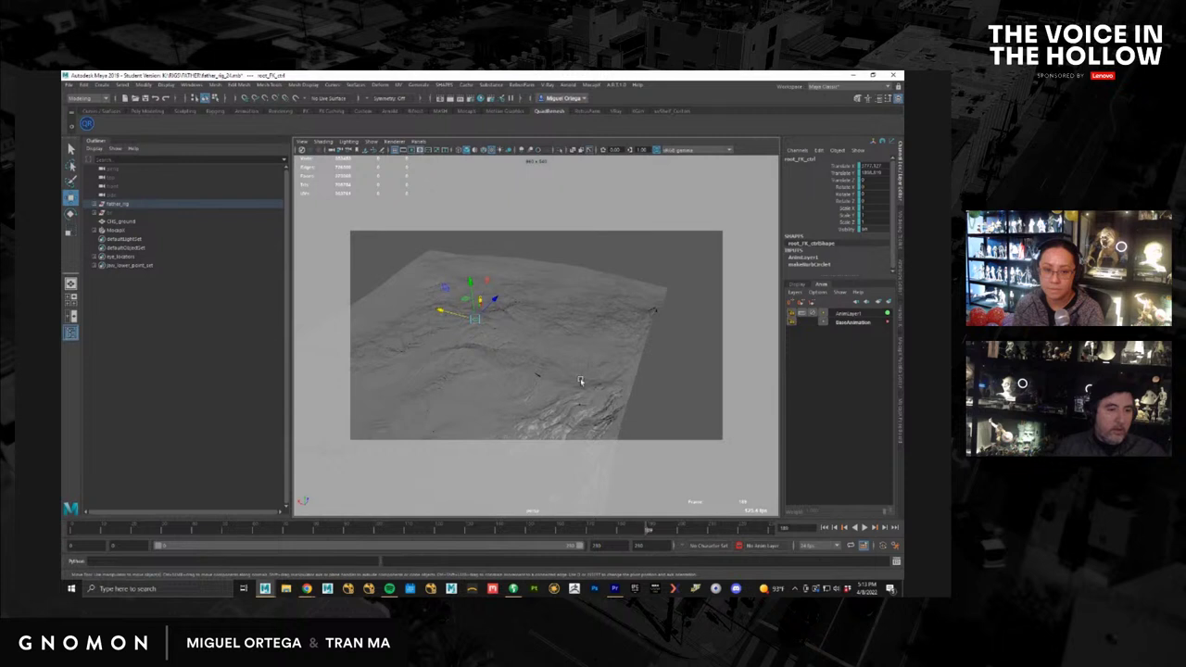
left_click_drag(583, 383, 635, 390, "alt")
middle_click_drag(587, 384, 705, 332, "alt")
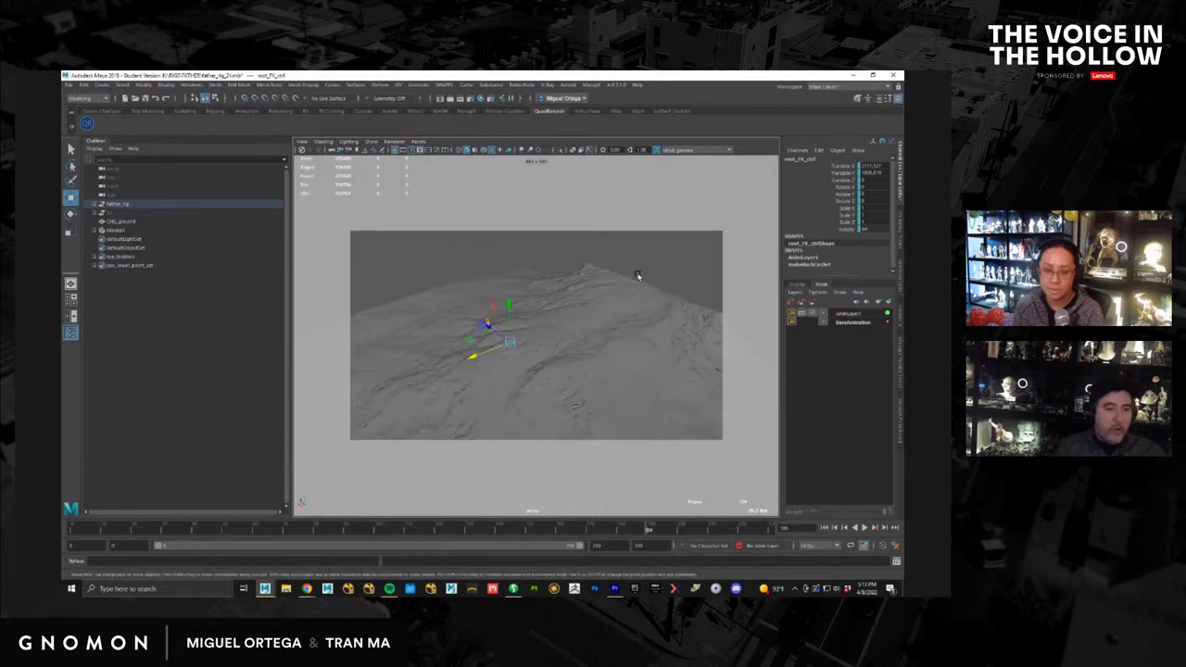
left_click_drag(492, 350, 491, 348)
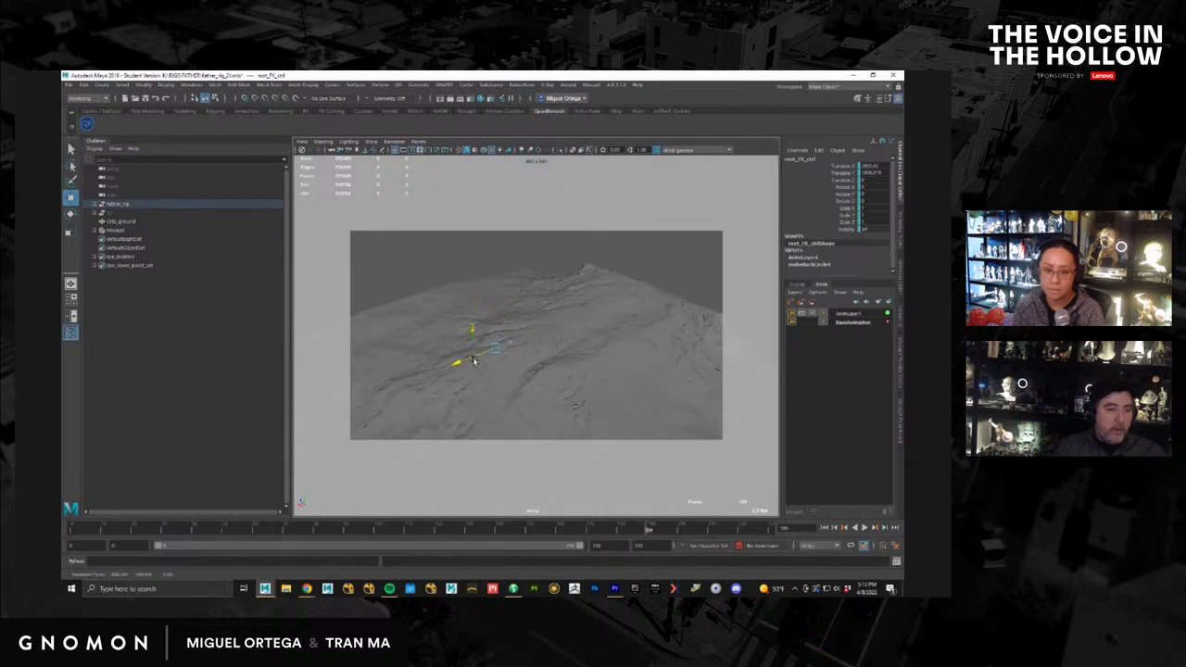
left_click_drag(568, 395, 550, 446, "alt")
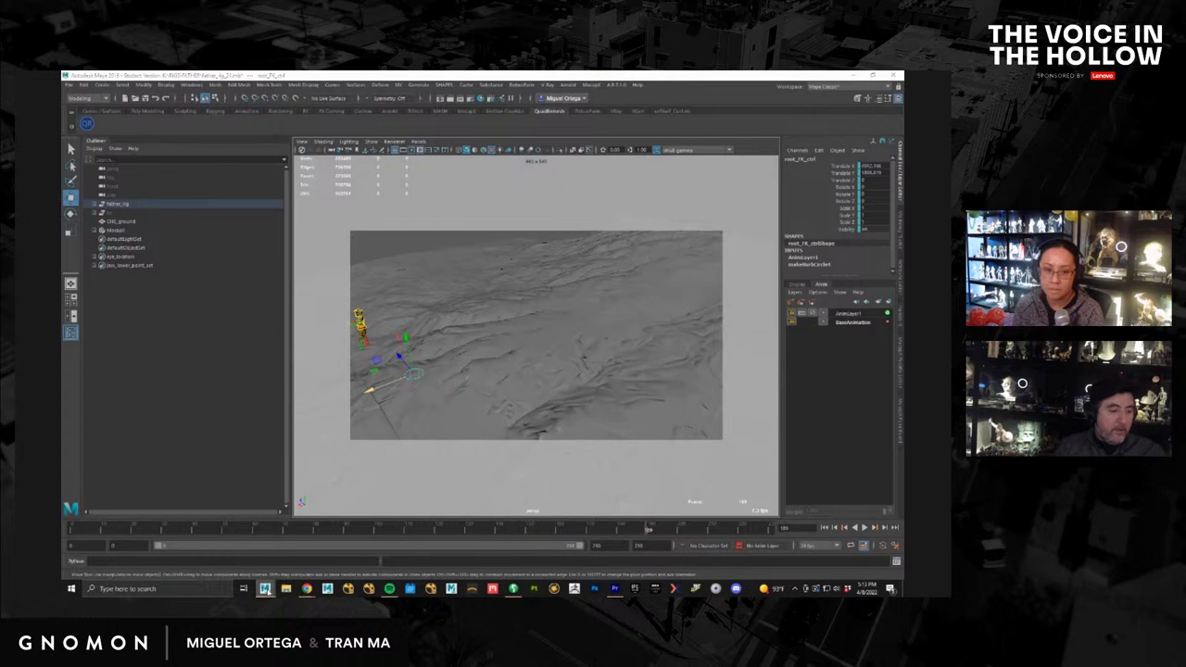
Step: Switch to Premiere Pro and scrub the Beginning_spear sequence to examine the matching shot, then return to Maya
left_click(615, 587)
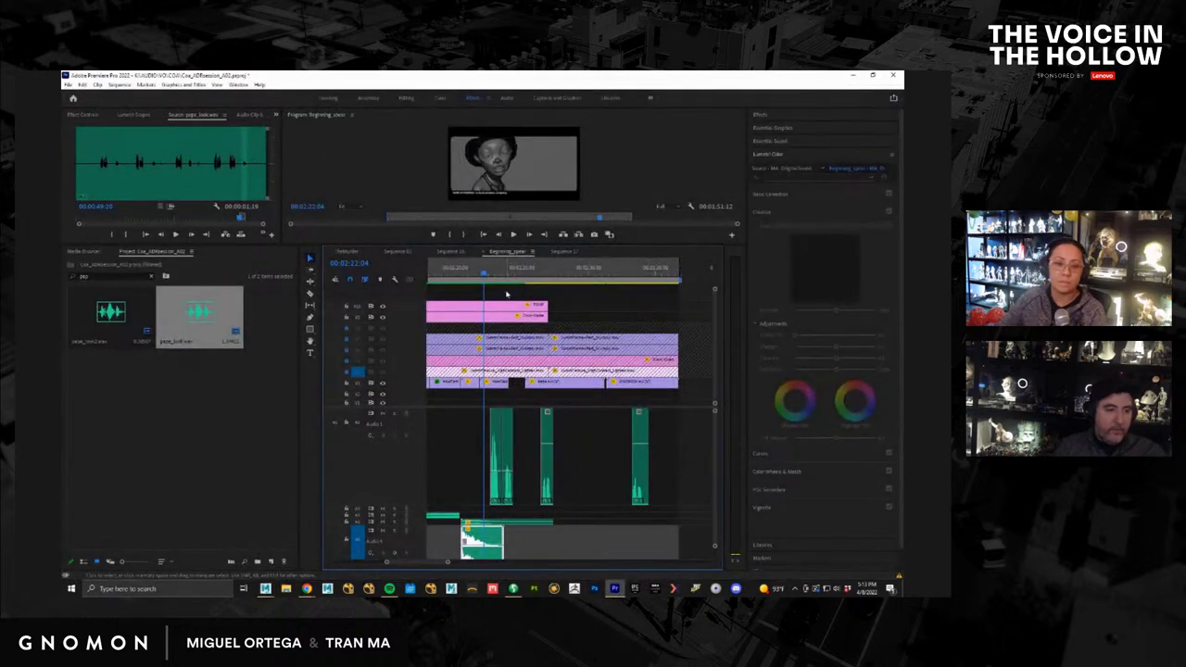
left_click_drag(487, 275, 361, 287)
left_click_drag(379, 564, 359, 563)
left_click_drag(509, 276, 463, 277)
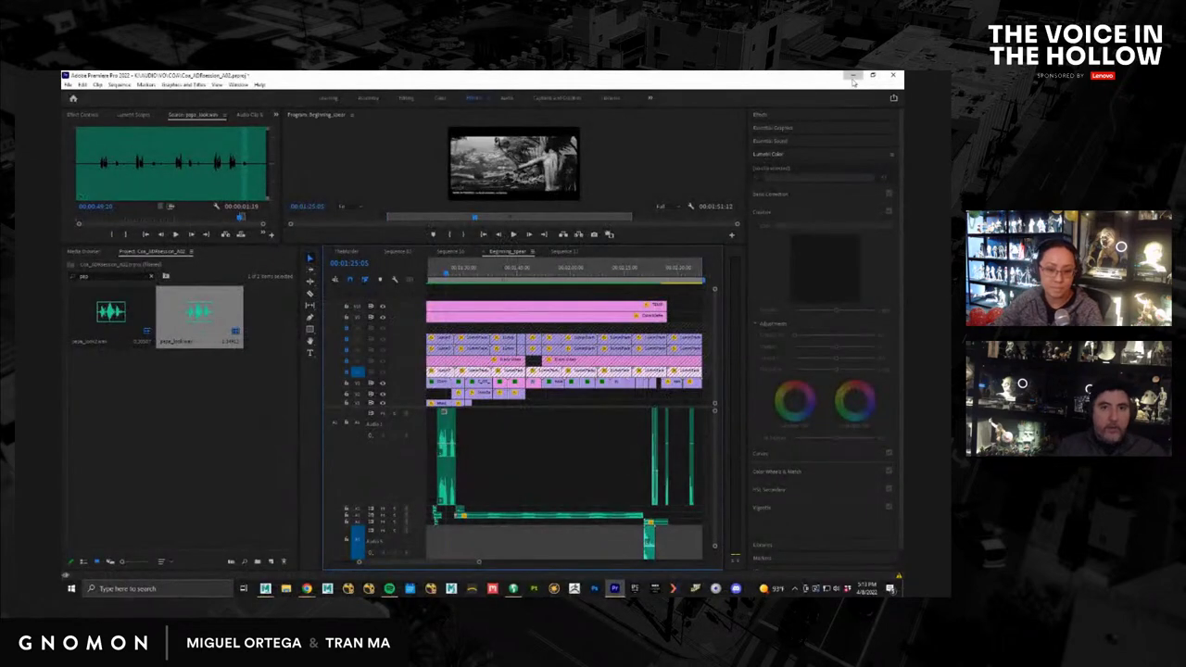
left_click(852, 76)
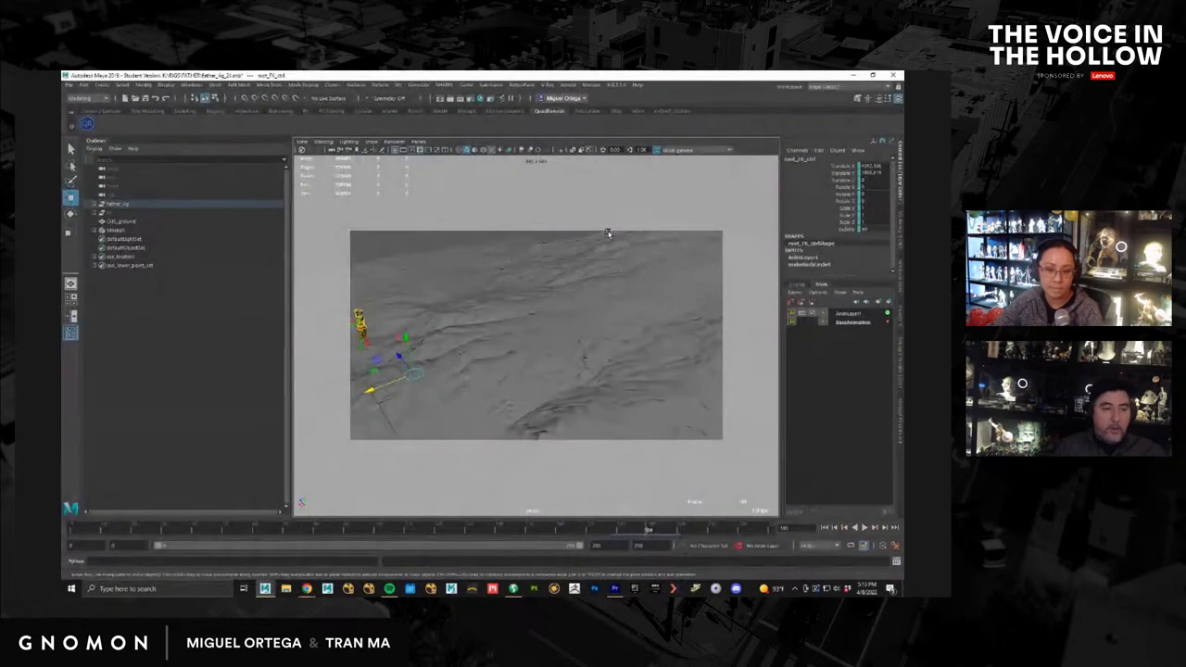
Step: Adjust root_FK_ctrl along X and lower it toward the terrain surface at the chosen spot
right_click_drag(547, 390, 494, 386, "alt")
left_click_drag(495, 386, 487, 350, "alt")
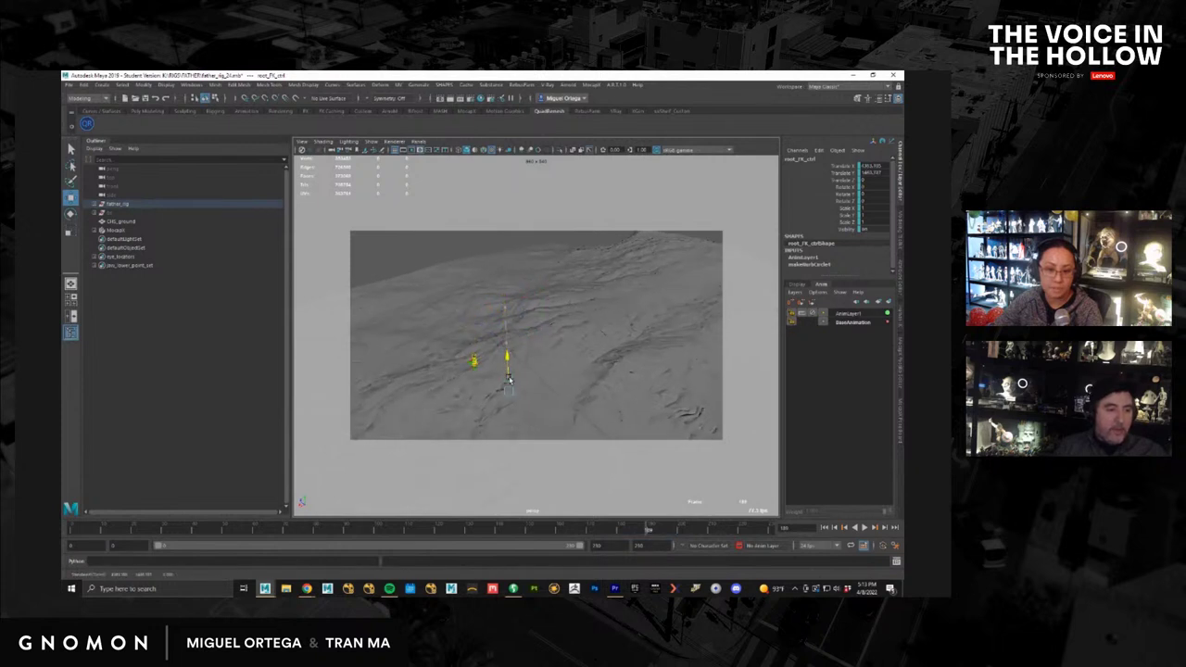
key("f")
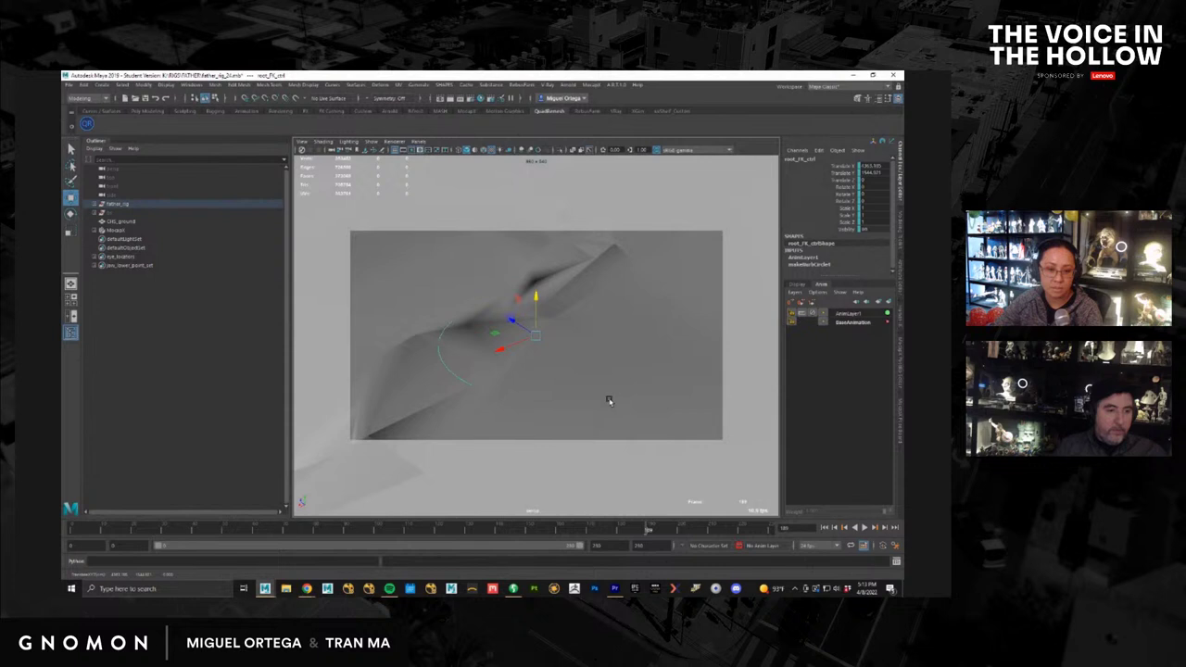
right_click_drag(609, 399, 353, 322, "alt")
right_click_drag(573, 383, 493, 354, "alt")
left_click_drag(545, 384, 577, 377, "alt")
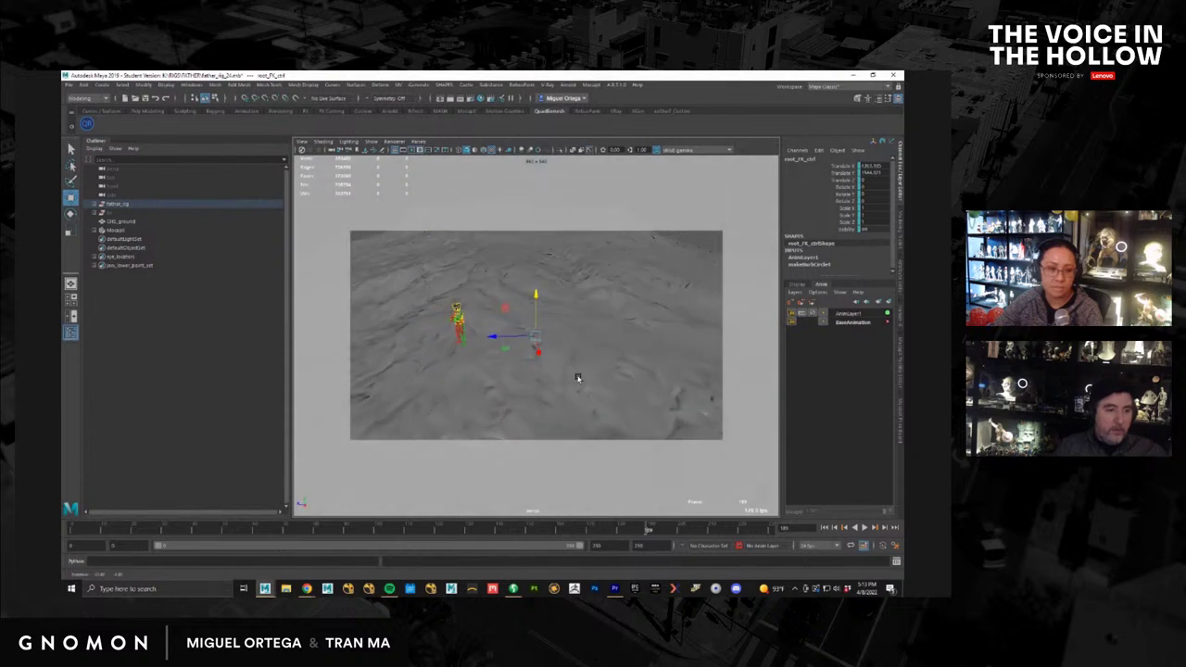
Step: Shift root_FK_ctrl along Z, rotate it about Y, refine its position on the slope, and key it
left_click_drag(505, 339, 602, 332)
key("e")
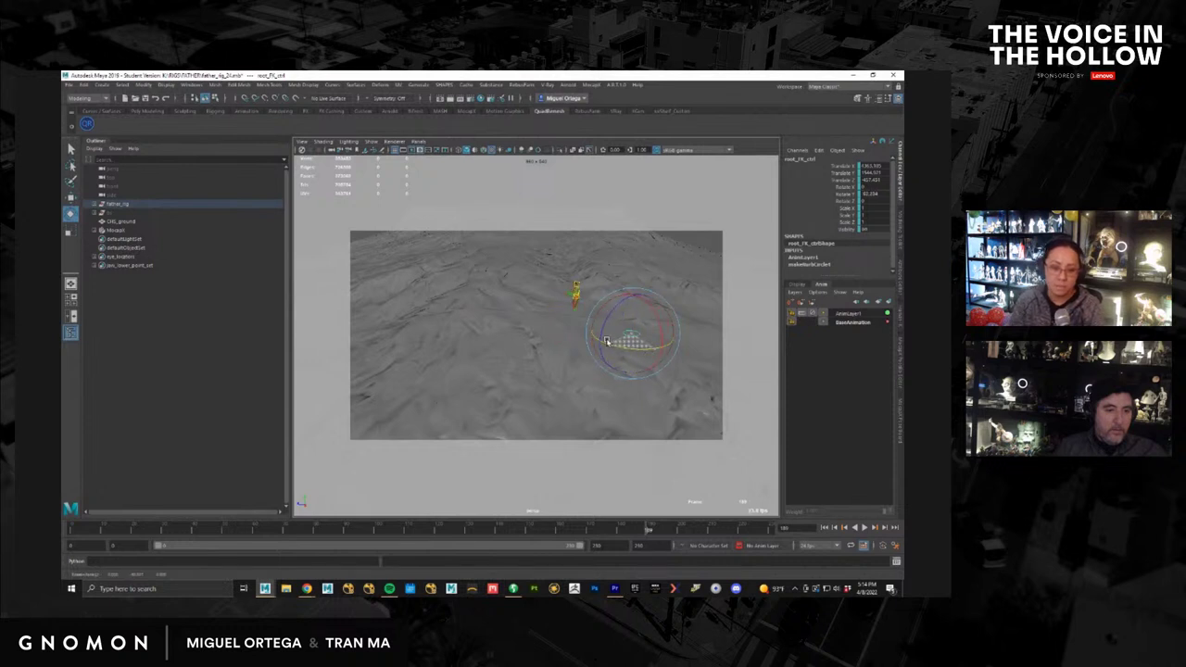
key("w")
left_click_drag(640, 346, 648, 354)
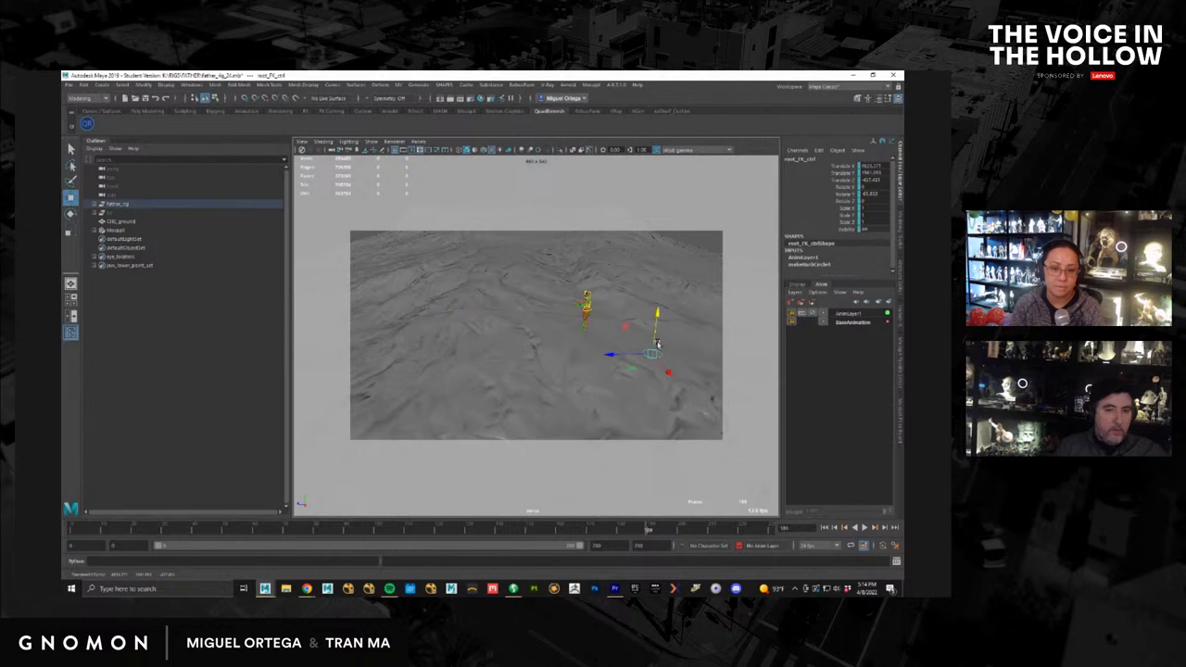
key("s")
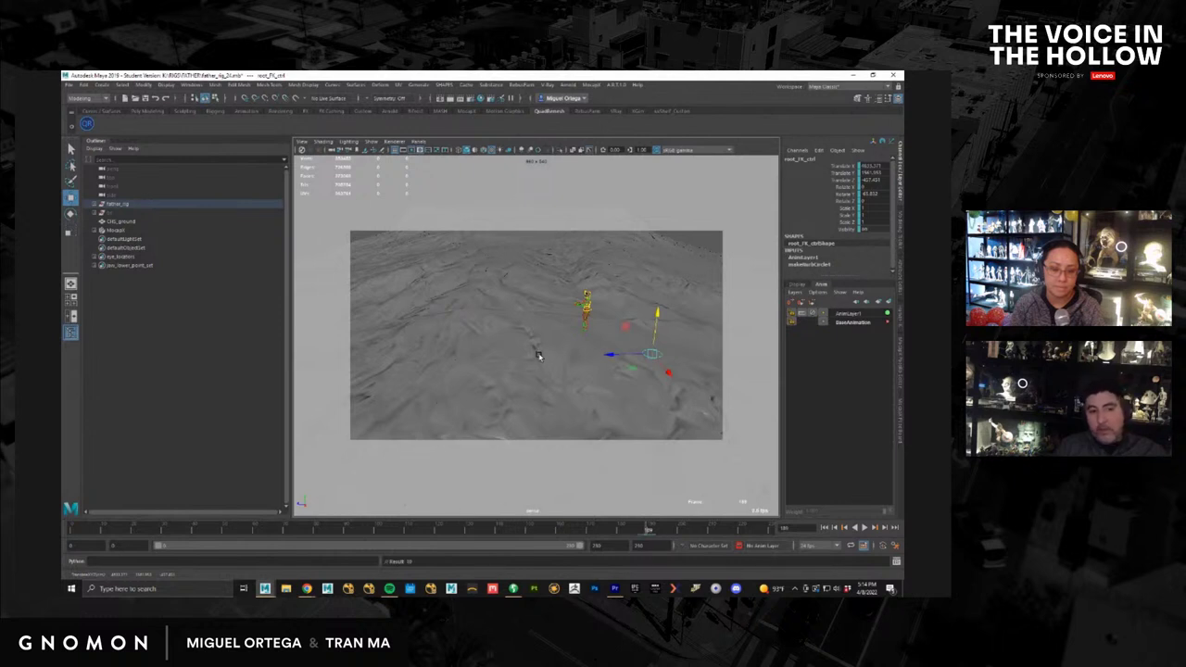
Step: Lower root_FK_ctrl from a ground-level view so the father's feet meet the terrain, and key the control
middle_click_drag(552, 365, 551, 365, "alt")
left_click_drag(551, 365, 674, 389, "alt")
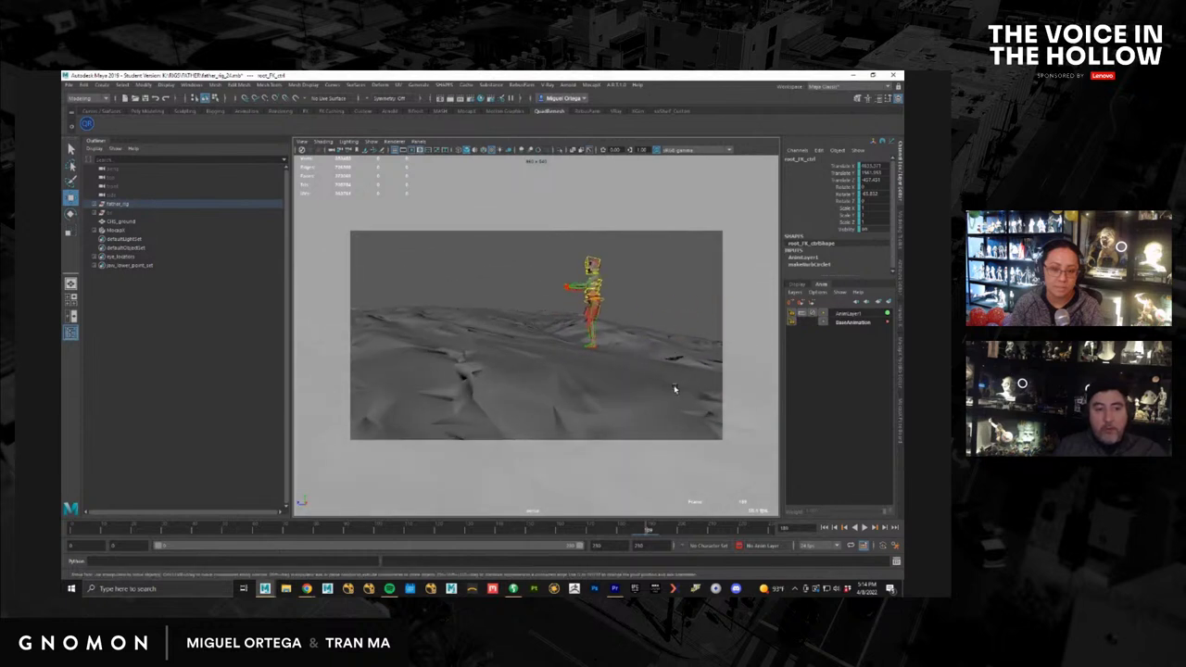
right_click_drag(675, 389, 593, 355, "alt")
left_click_drag(593, 355, 594, 360, "alt")
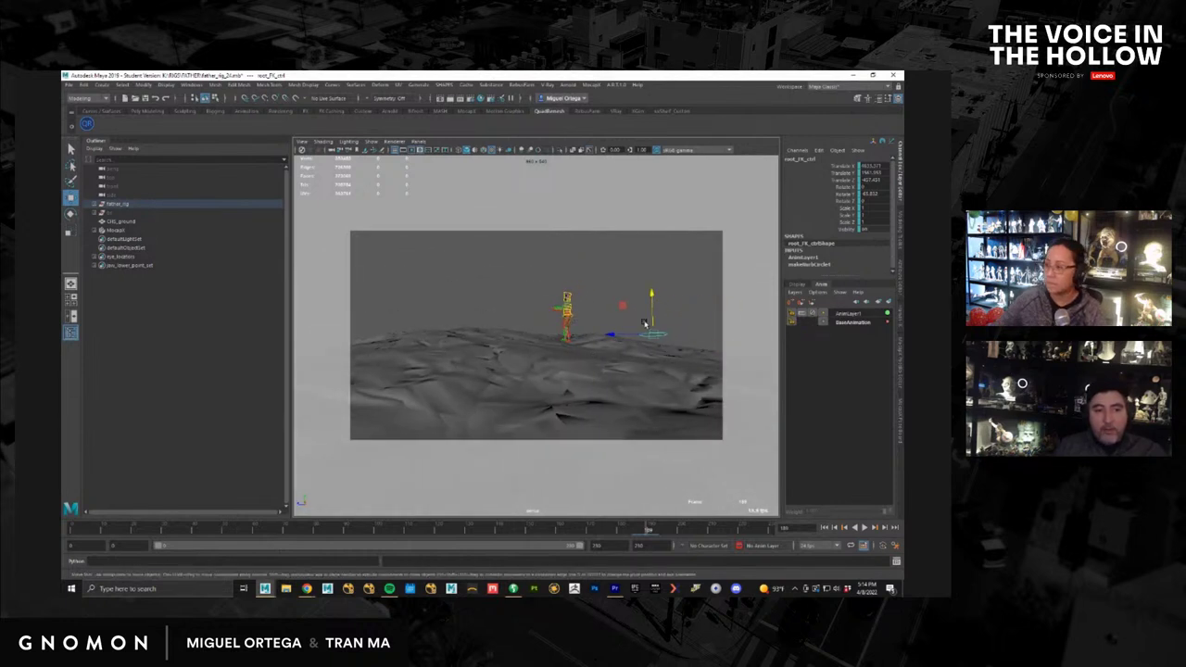
mouse_move(654, 321)
left_mouse_down()
mouse_move(661, 346)
mouse_move(660, 334)
left_mouse_up()
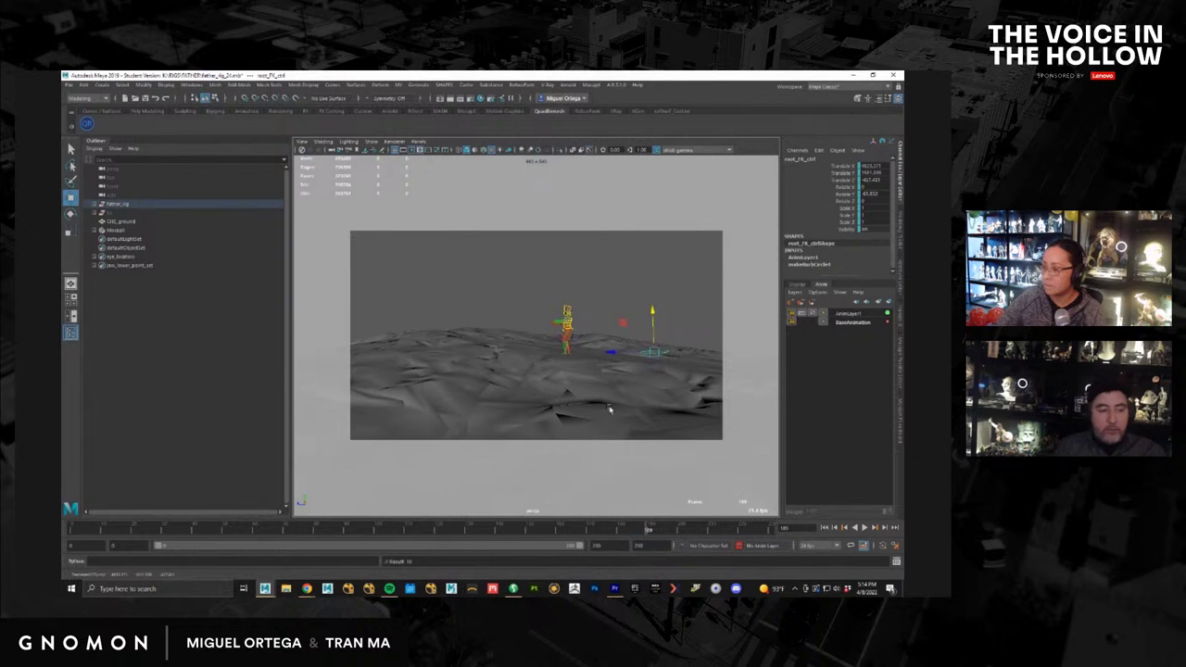
Step: Hide the NURBS curves in the viewport so the father's mesh shows without its rig controls
left_click_drag(598, 391, 624, 427, "alt")
scroll(627, 410, "up", 5)
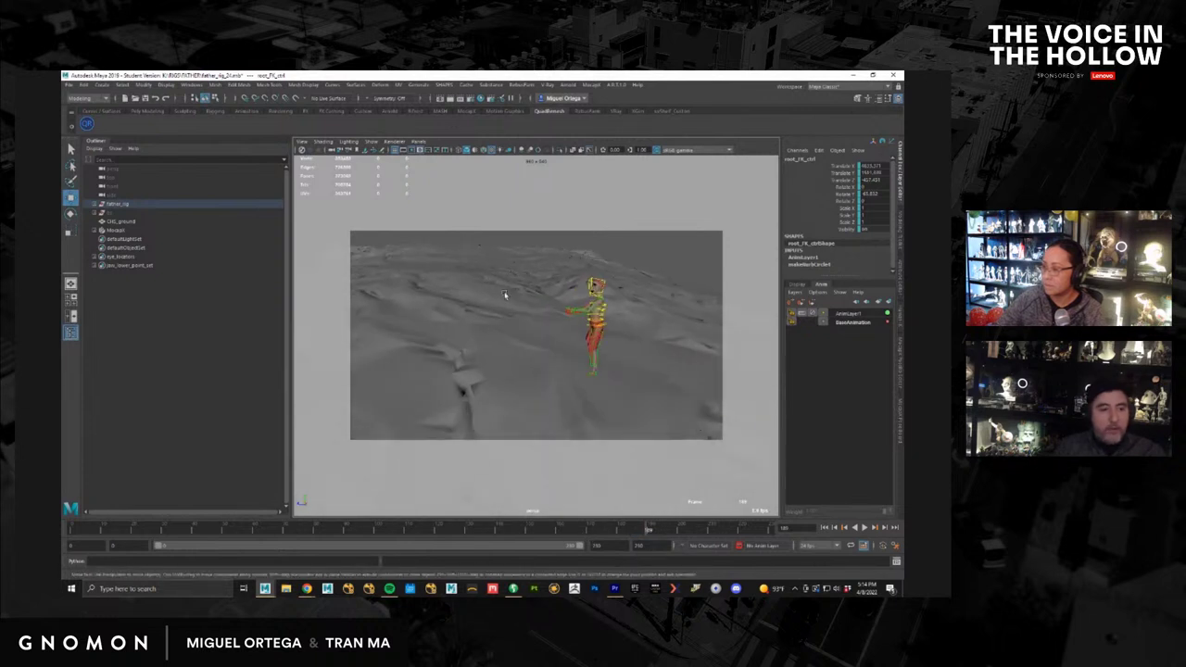
left_click(373, 141)
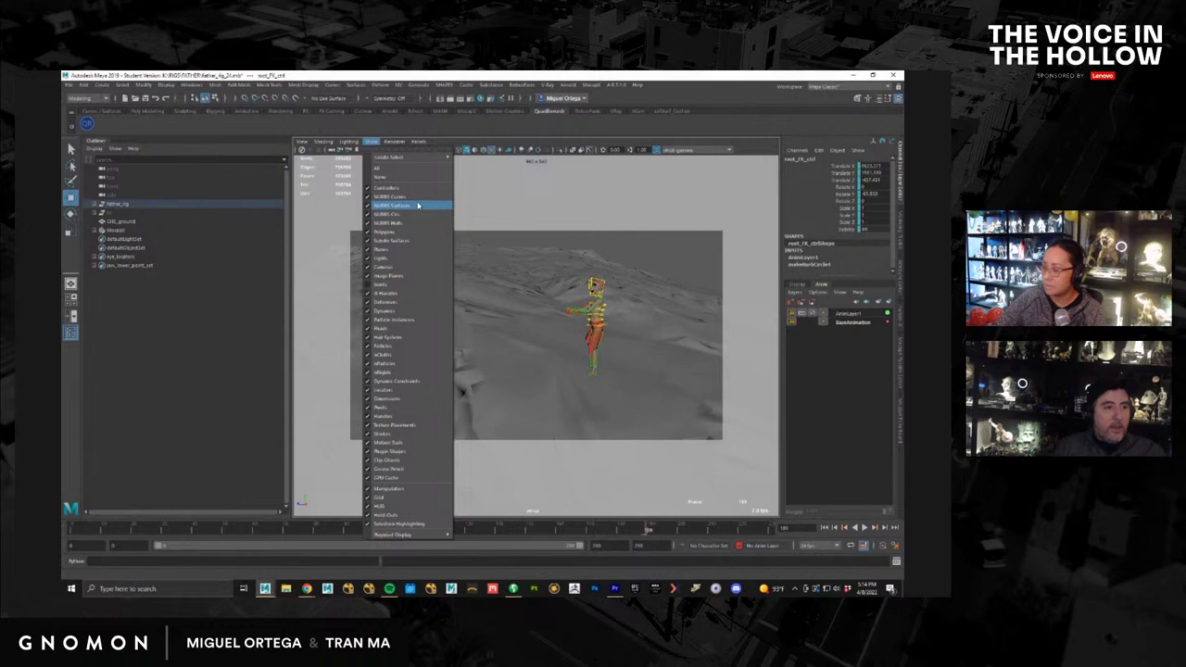
left_click(417, 199)
middle_click_drag(551, 307, 527, 294, "alt")
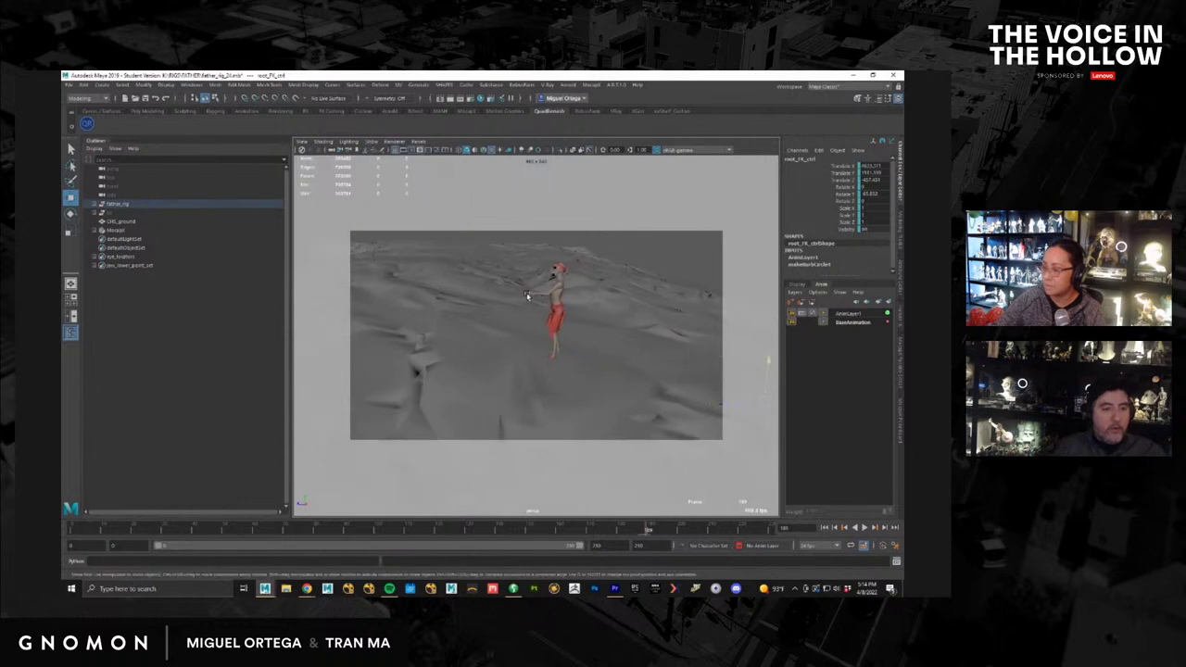
Step: Scrub the animation from a low, close view to examine how the father moves across the terrain
scroll(528, 292, "up", 3)
mouse_move(282, 526)
left_mouse_down()
mouse_move(471, 521)
mouse_move(514, 507)
left_mouse_up()
left_click_drag(522, 460, 514, 434, "alt")
middle_click_drag(490, 408, 562, 429, "alt")
left_click_drag(562, 429, 557, 425, "alt")
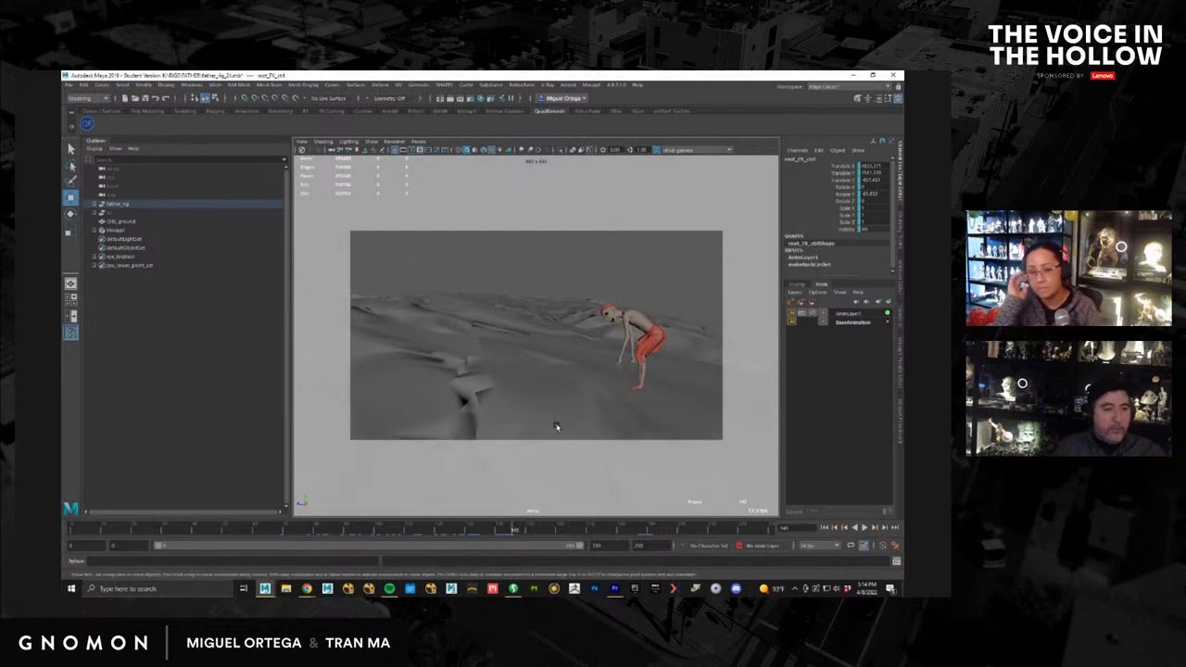
right_click_drag(571, 421, 587, 426, "alt")
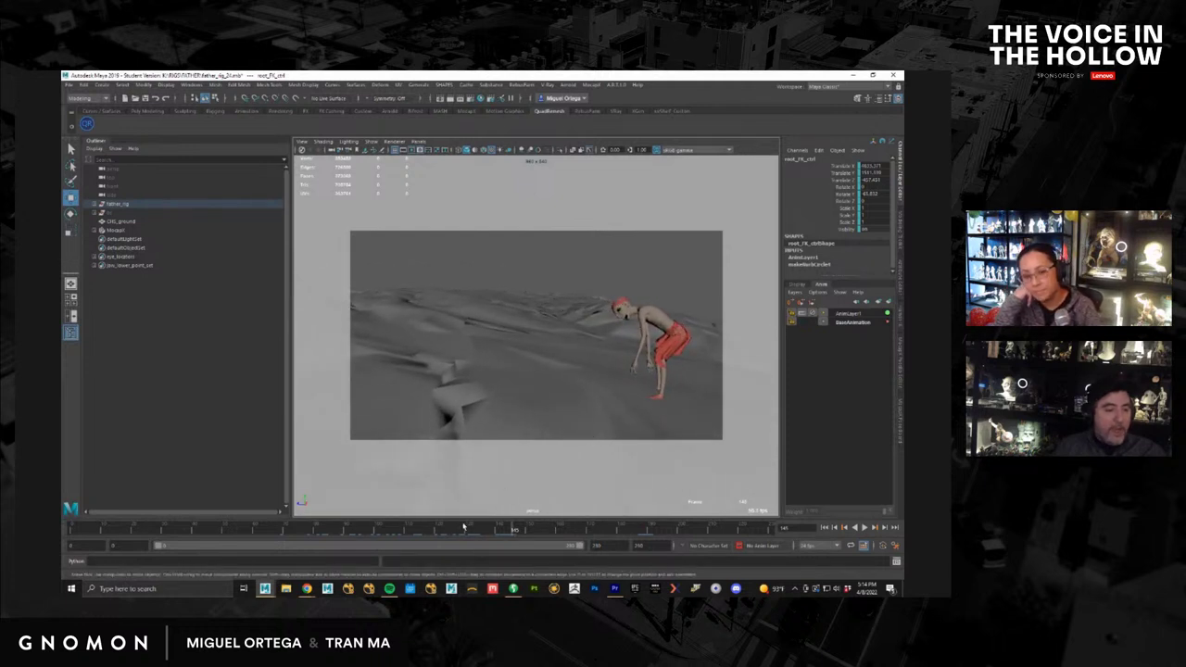
left_click_drag(465, 529, 357, 542)
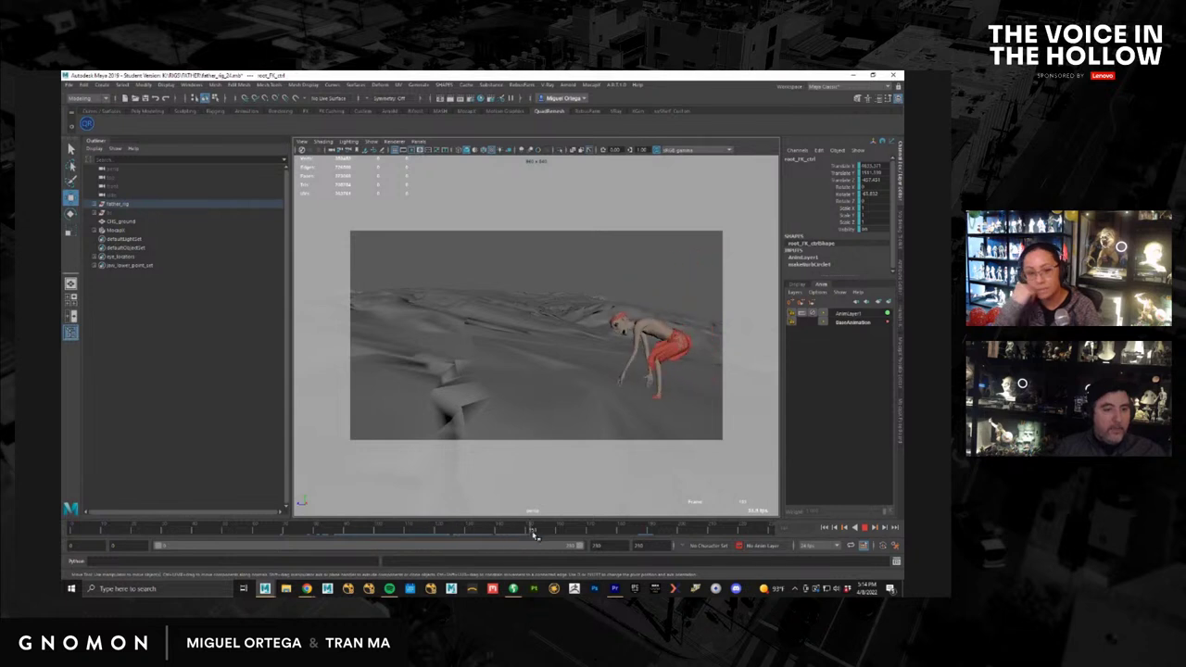
left_click_drag(466, 531, 437, 529)
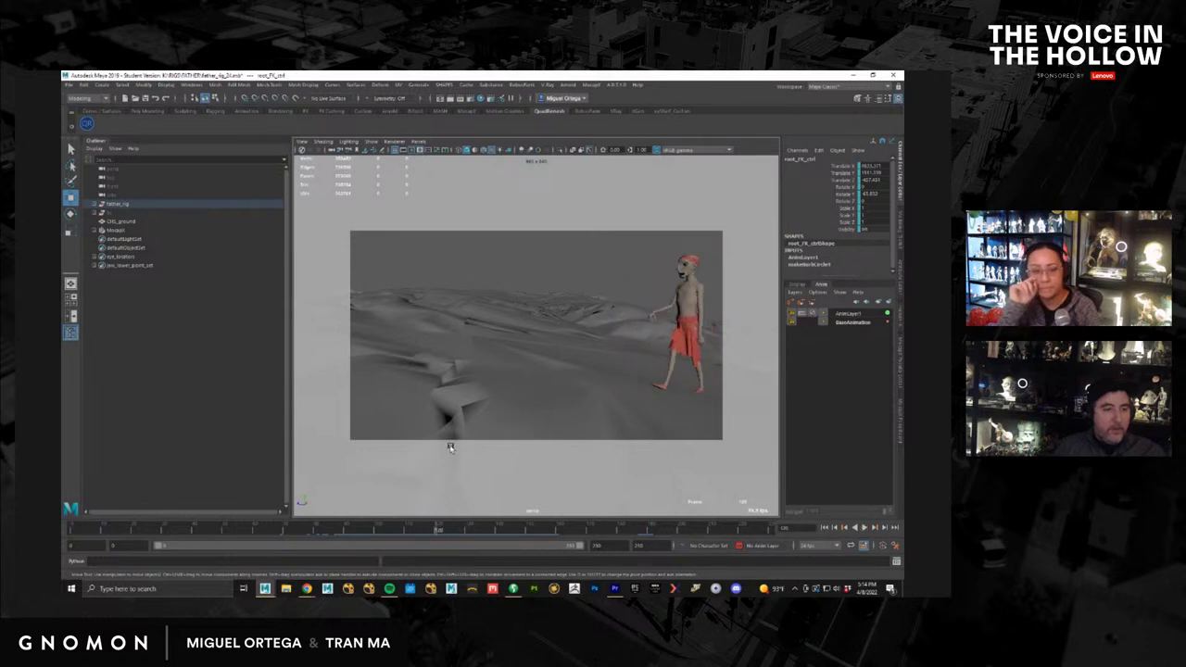
Step: Frame the walking father full-length in the perspective camera, with the terrain stretching into the background
middle_click_drag(641, 391, 598, 409, "alt")
left_click_drag(598, 409, 590, 408, "alt")
right_click_drag(636, 315, 730, 371, "alt")
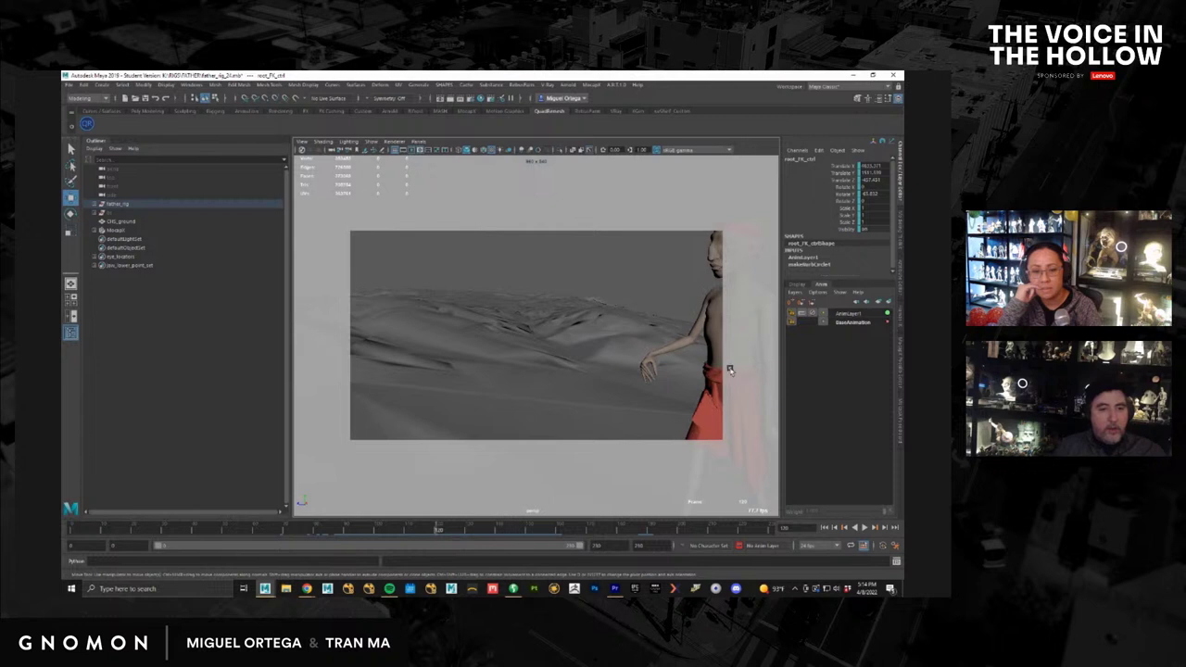
right_click_drag(615, 377, 474, 334, "alt")
right_click_drag(442, 284, 484, 295, "alt")
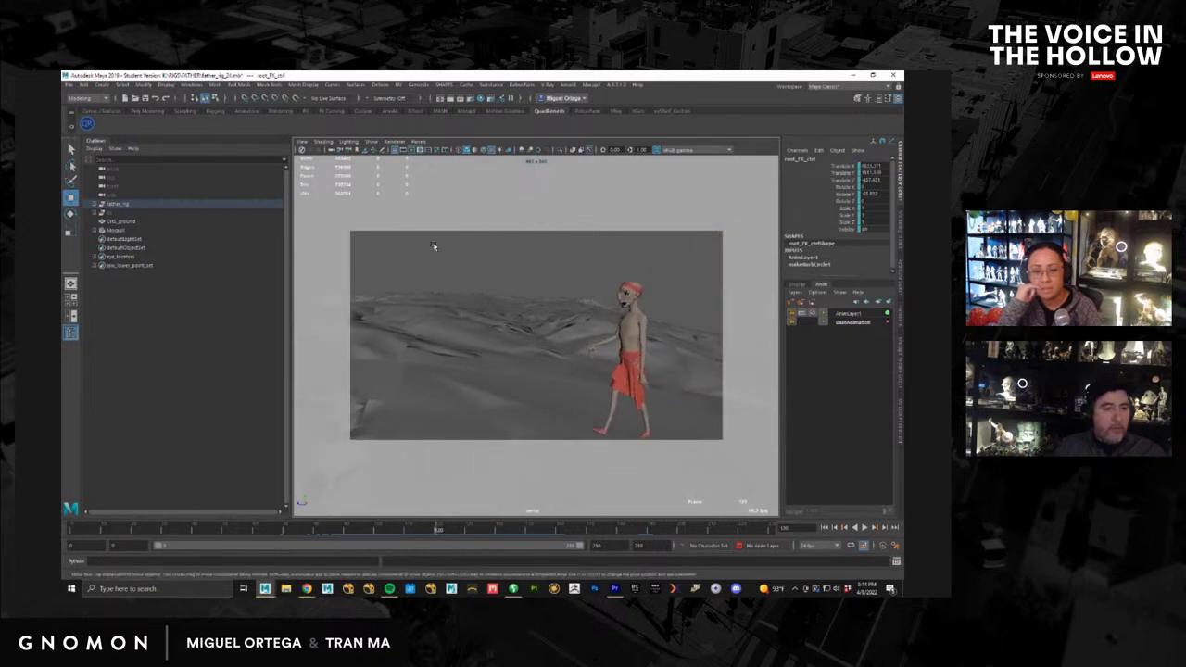
Step: Select the persp camera and inspect its lens and clipping attributes, then bring back the object channels and animation layers
left_click(303, 142)
left_click(319, 155)
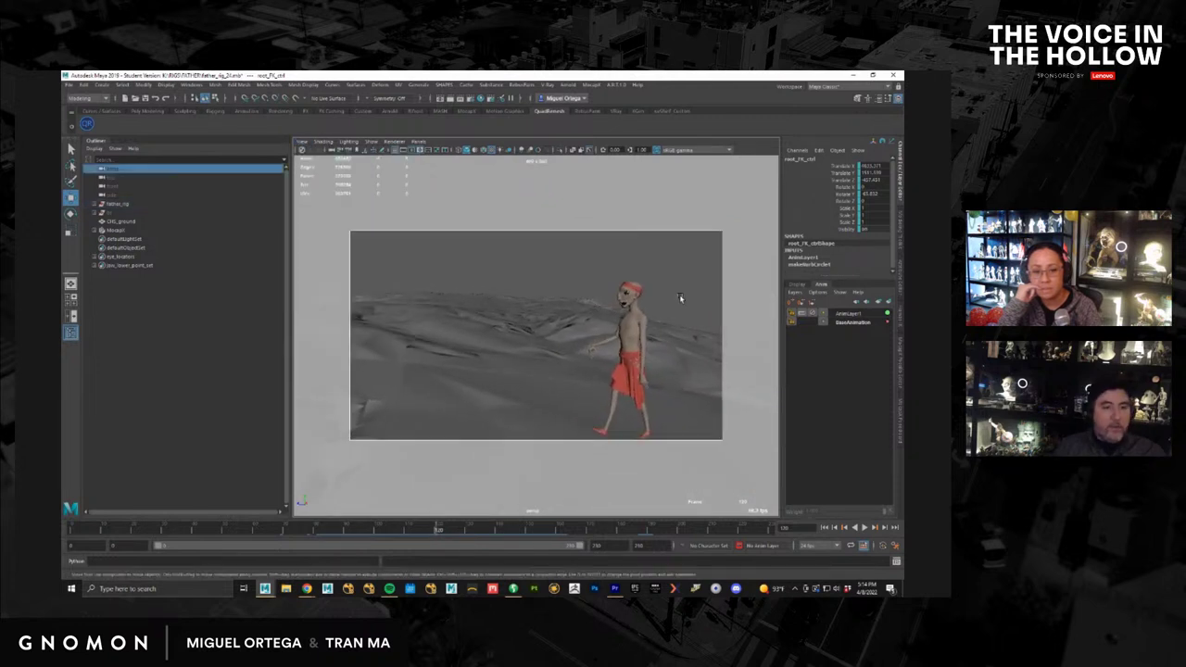
key("ctrl+a")
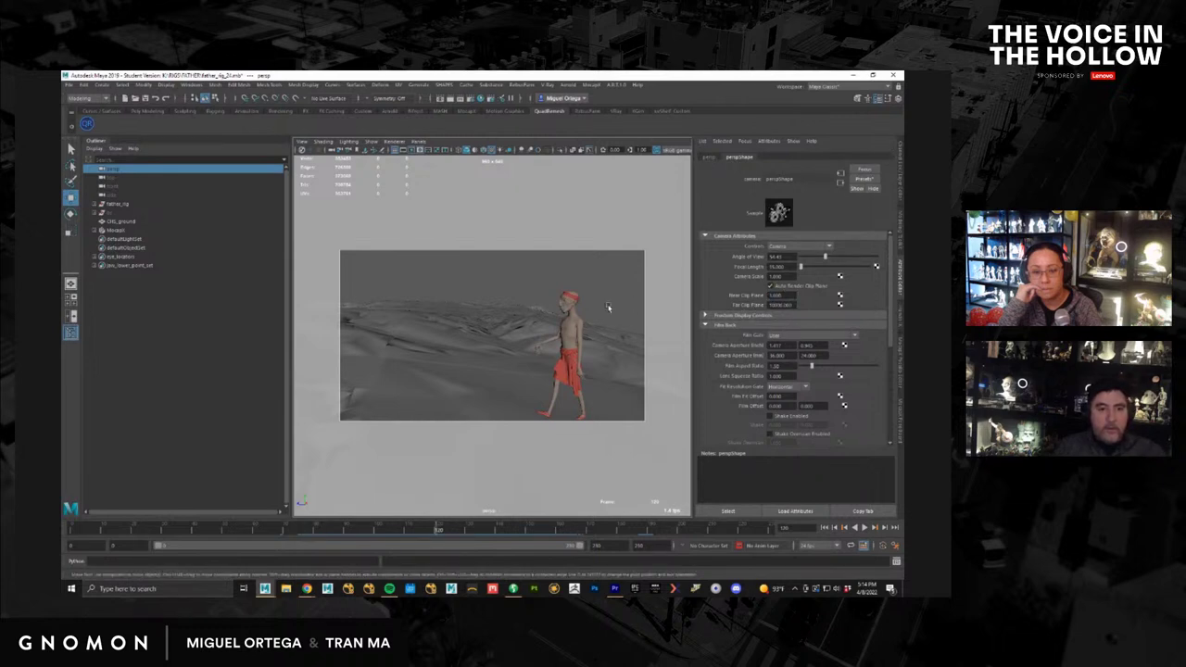
left_click(621, 263)
key("space")
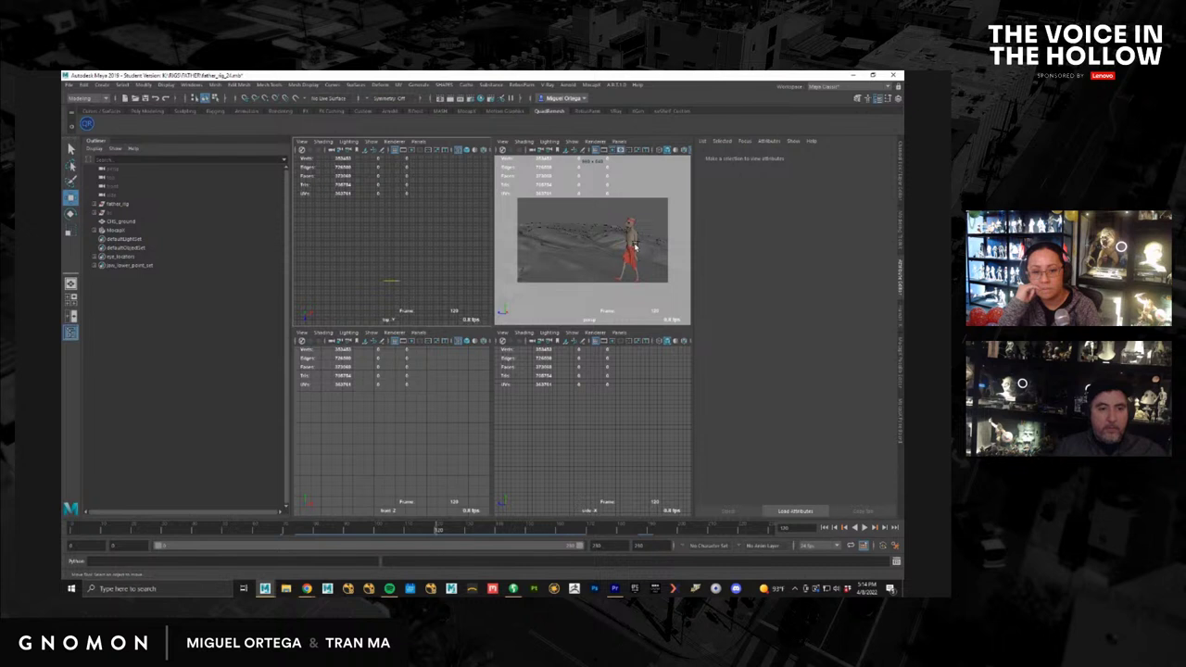
key("space")
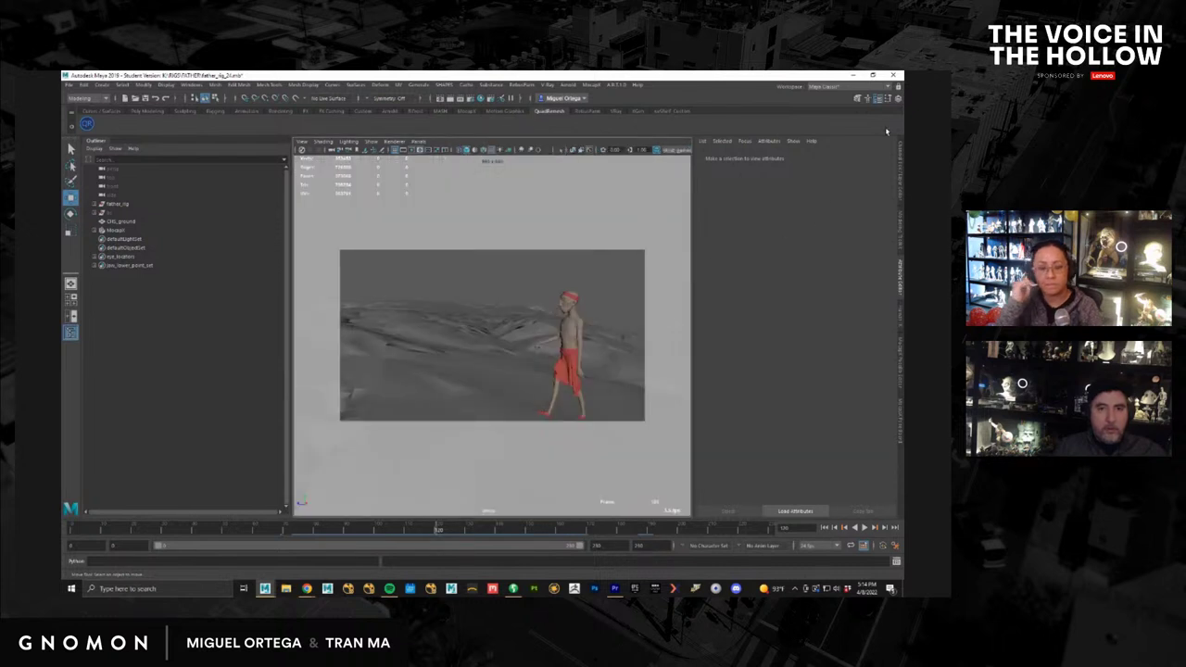
left_click(897, 101)
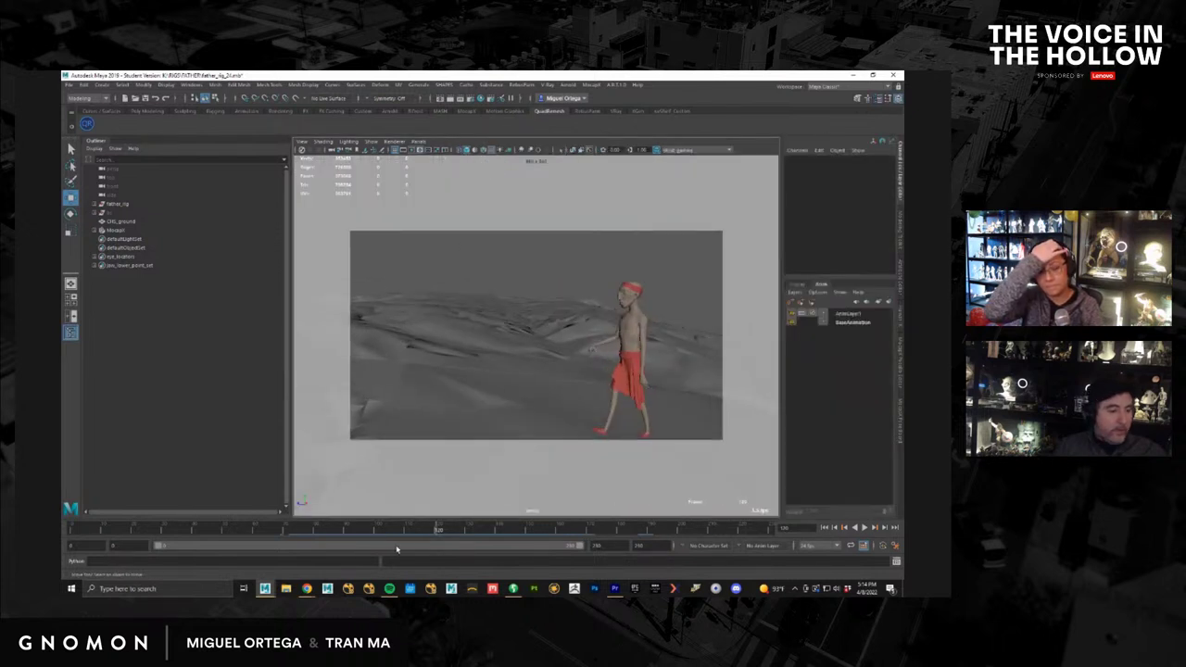
Step: Scrub to an early frame of the performance and reframe the father standing on the slope
left_click_drag(346, 528, 192, 528)
right_click_drag(643, 445, 639, 432, "alt")
middle_click_drag(639, 432, 644, 418, "alt")
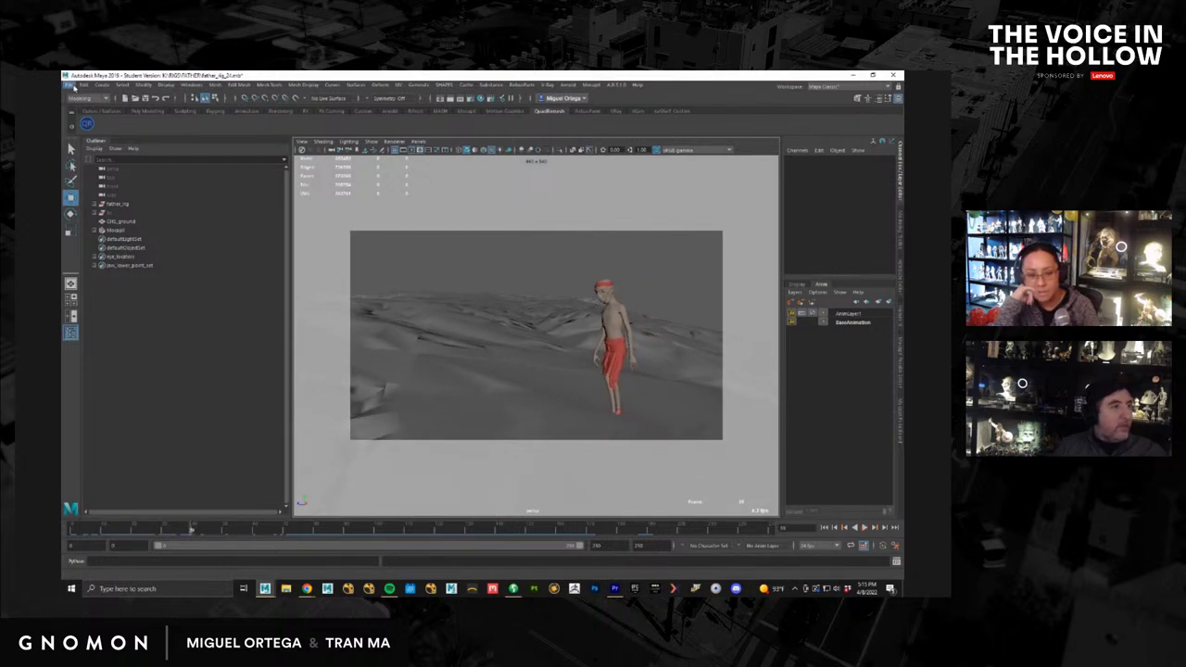
Step: Import the FBX file of the dead anteater from the RIGS/ANTEATER folder
left_click(67, 86)
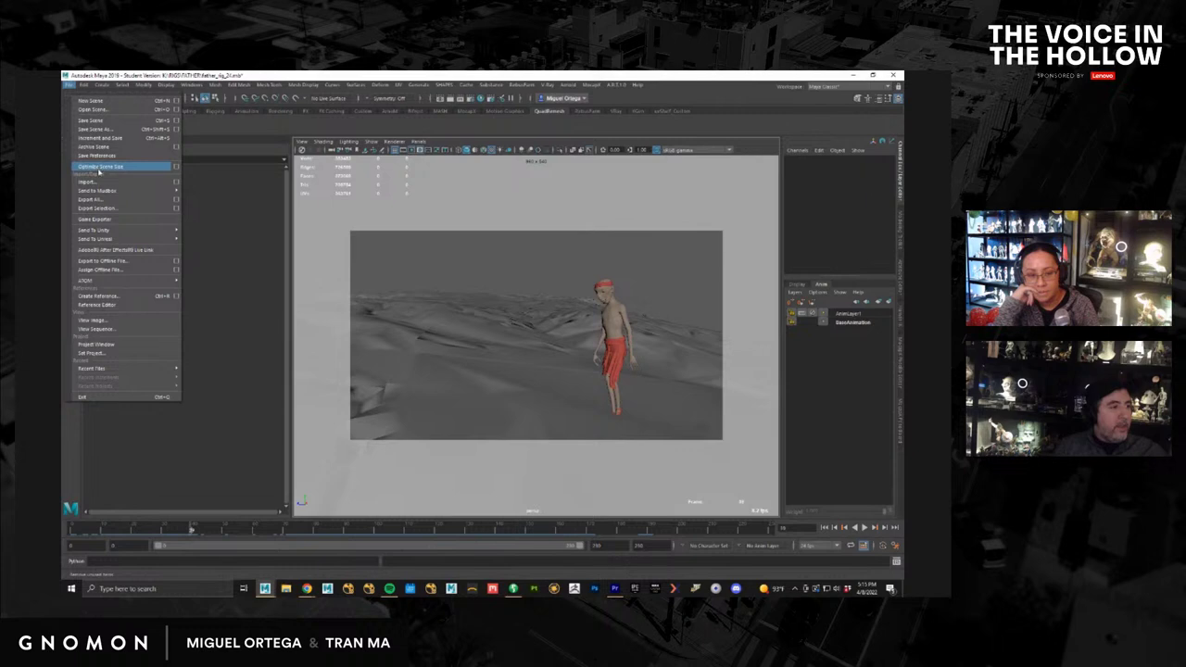
left_click(102, 176)
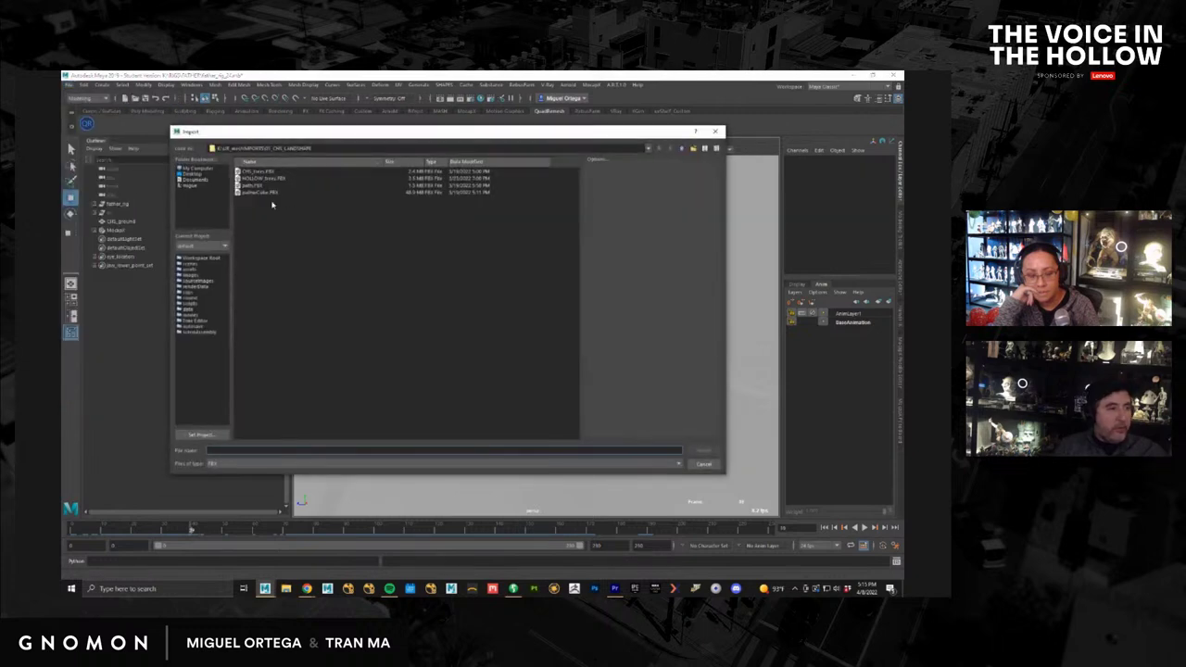
left_click(682, 148)
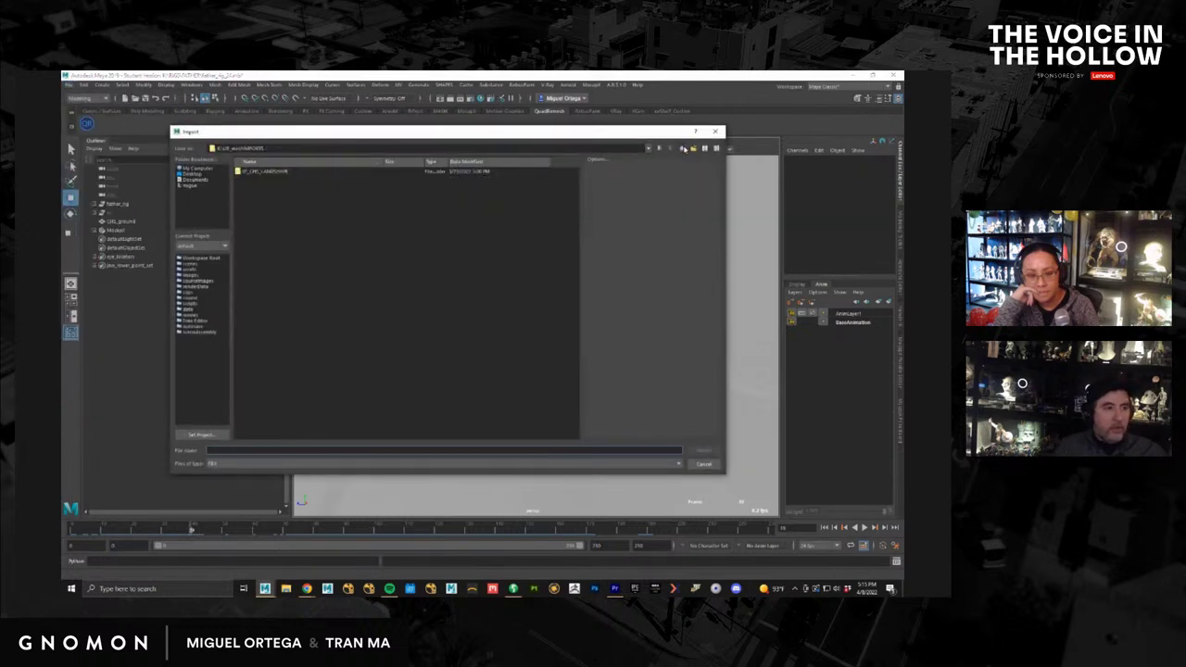
left_click(683, 149)
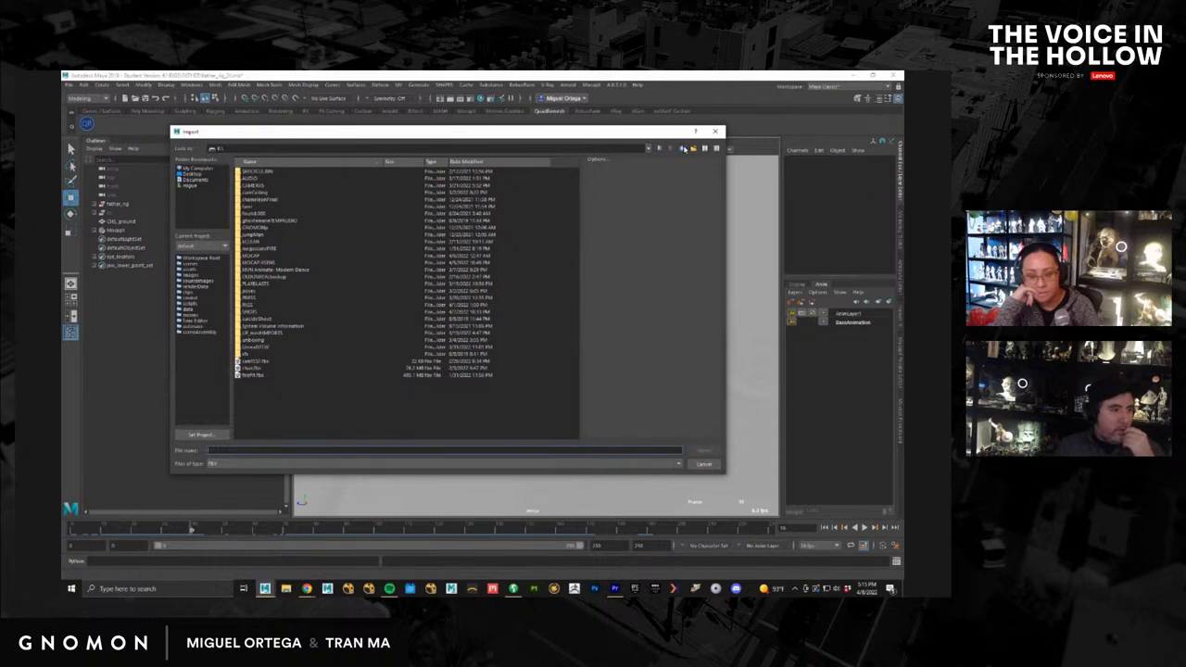
double_click(247, 306)
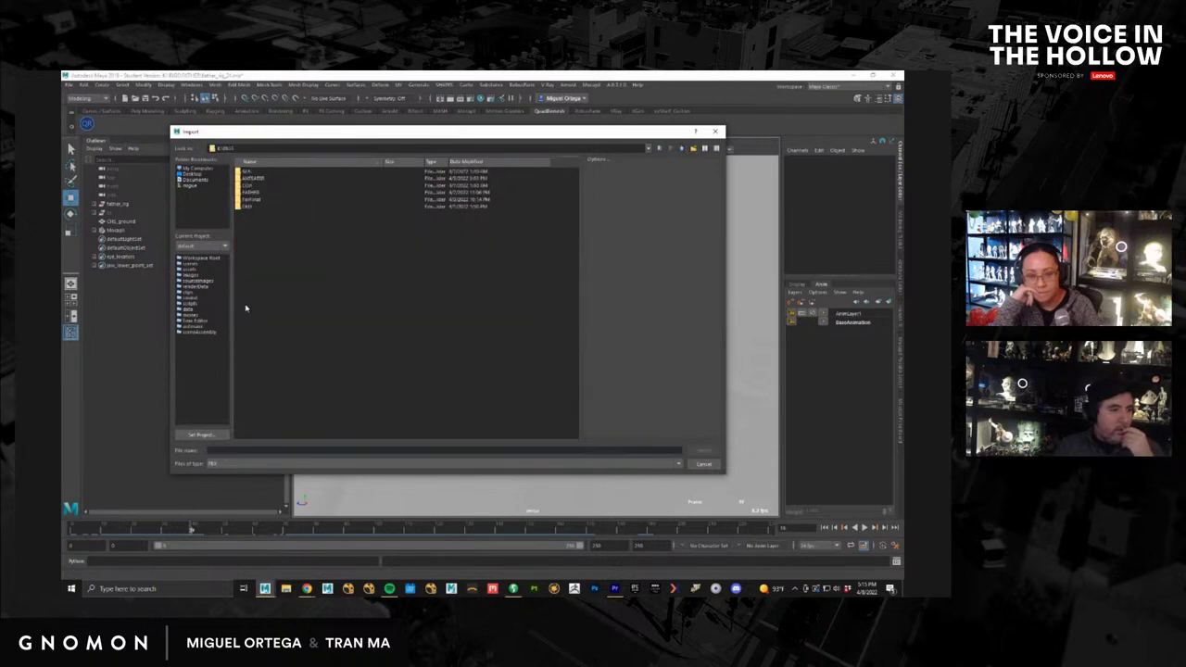
double_click(251, 180)
double_click(252, 180)
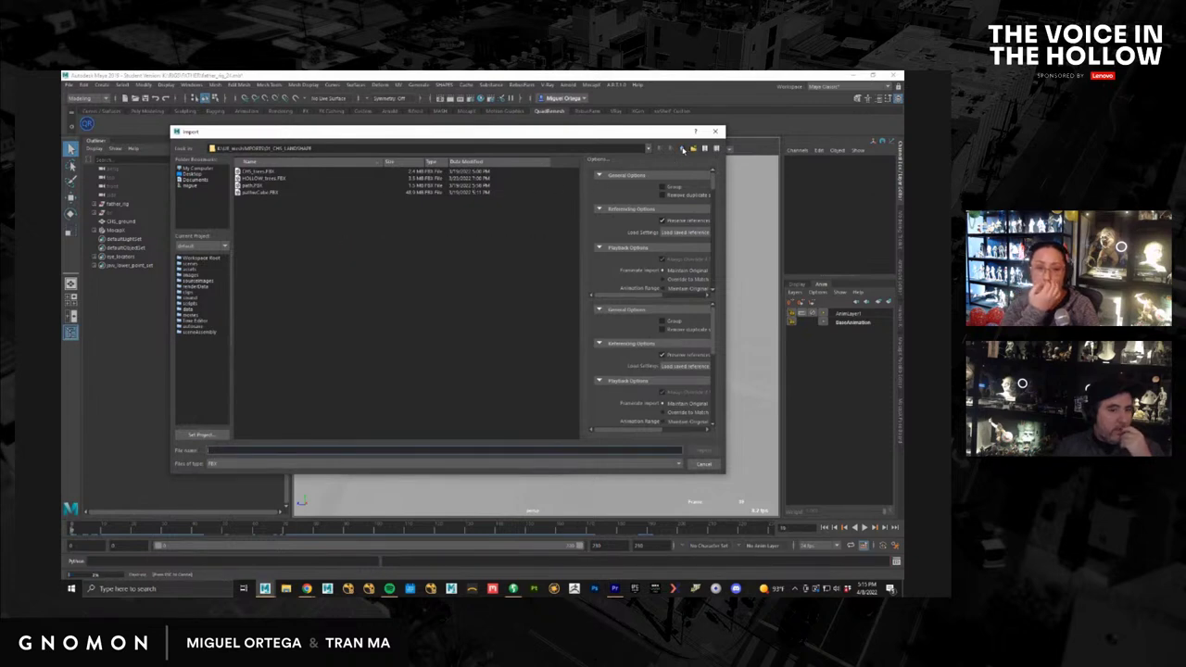
Step: Import the anteater FBX from RIGS/ANTEATER once more and dismiss the import warnings
left_click(683, 150)
left_click(683, 149)
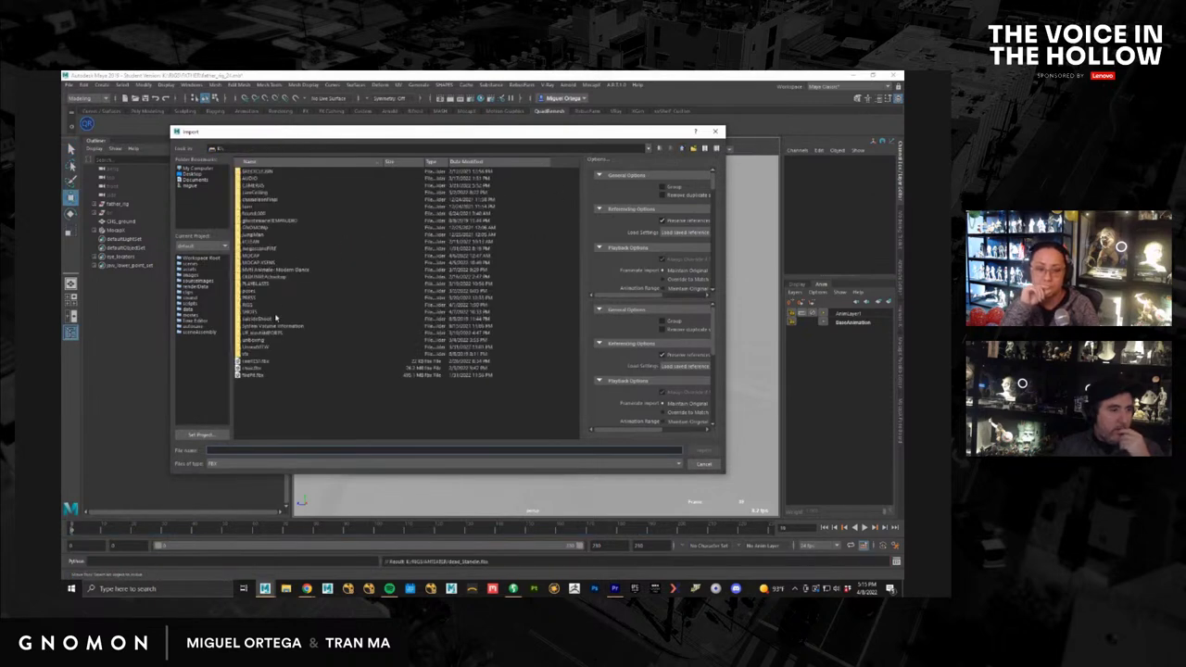
double_click(250, 304)
double_click(251, 181)
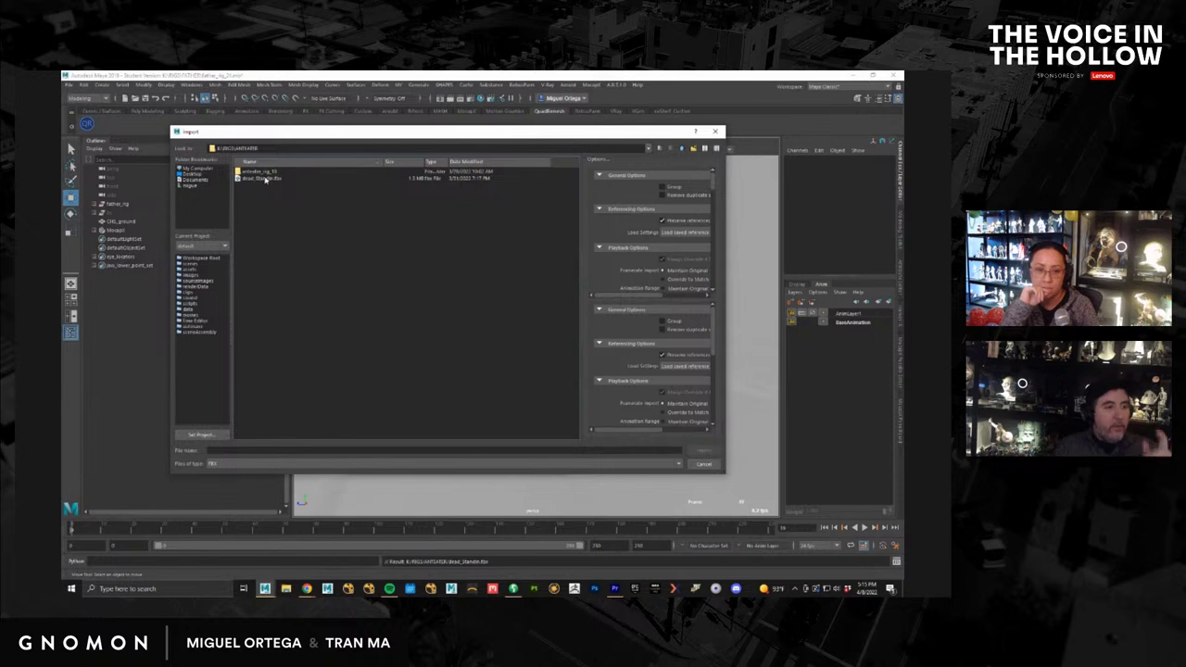
double_click(274, 181)
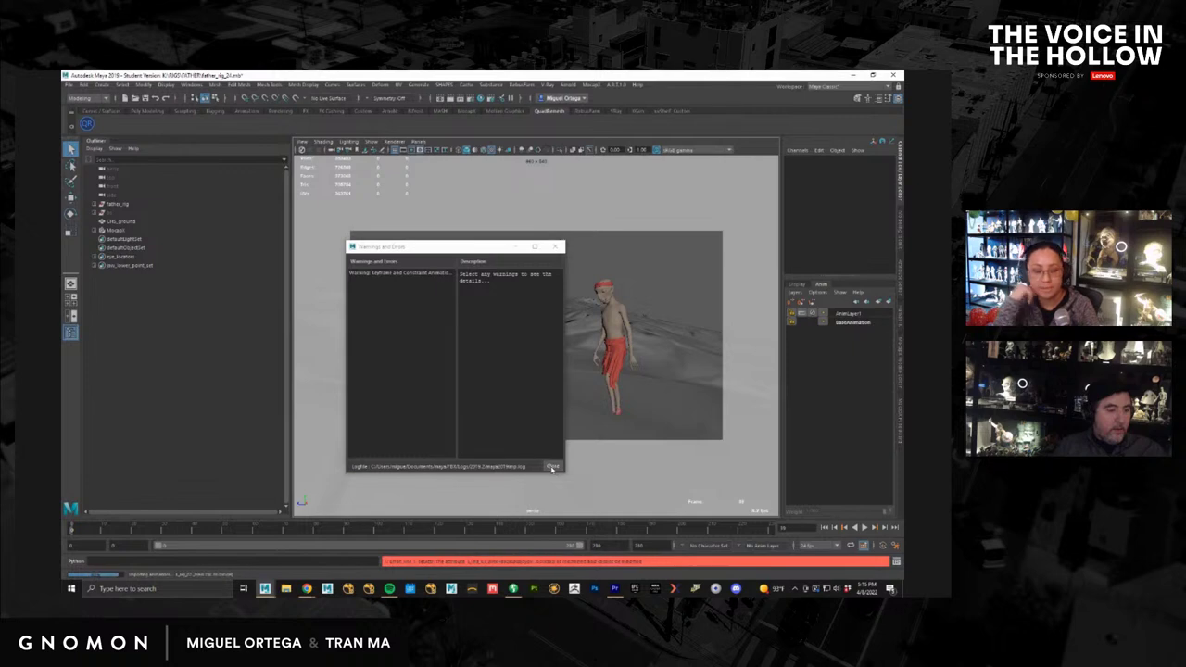
left_click(552, 467)
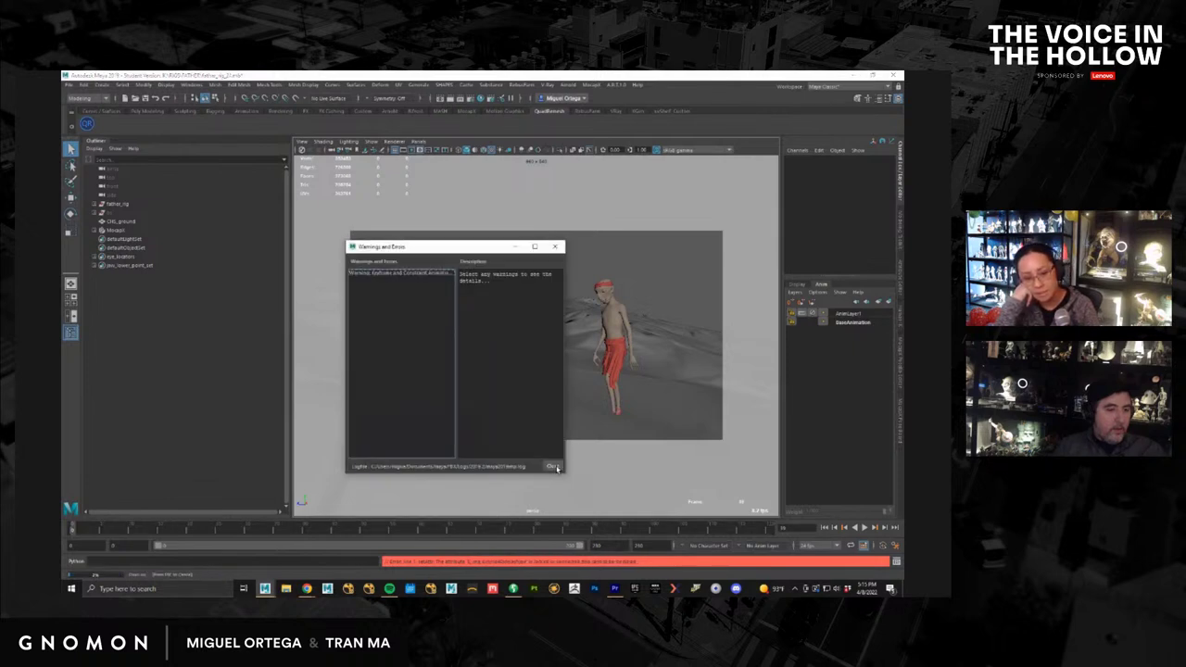
left_click(556, 468)
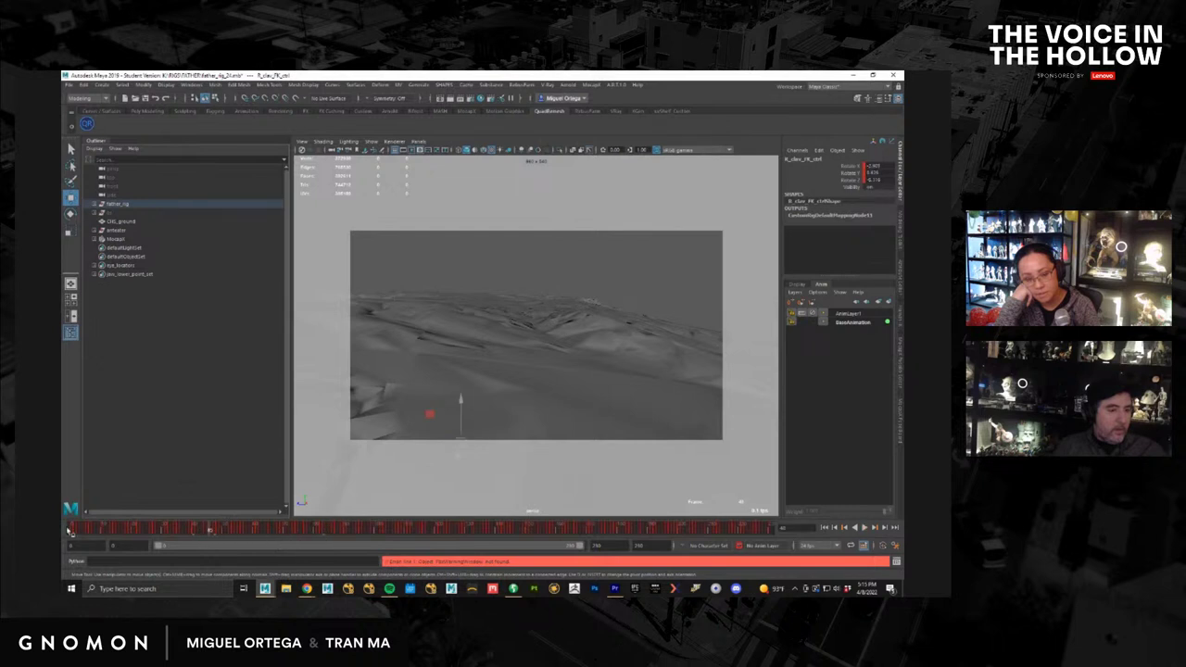
Step: Scrub through the timeline and undo the latest import
left_click_drag(154, 531, 585, 531)
key("ctrl+z")
key("ctrl+z")
key("ctrl+z")
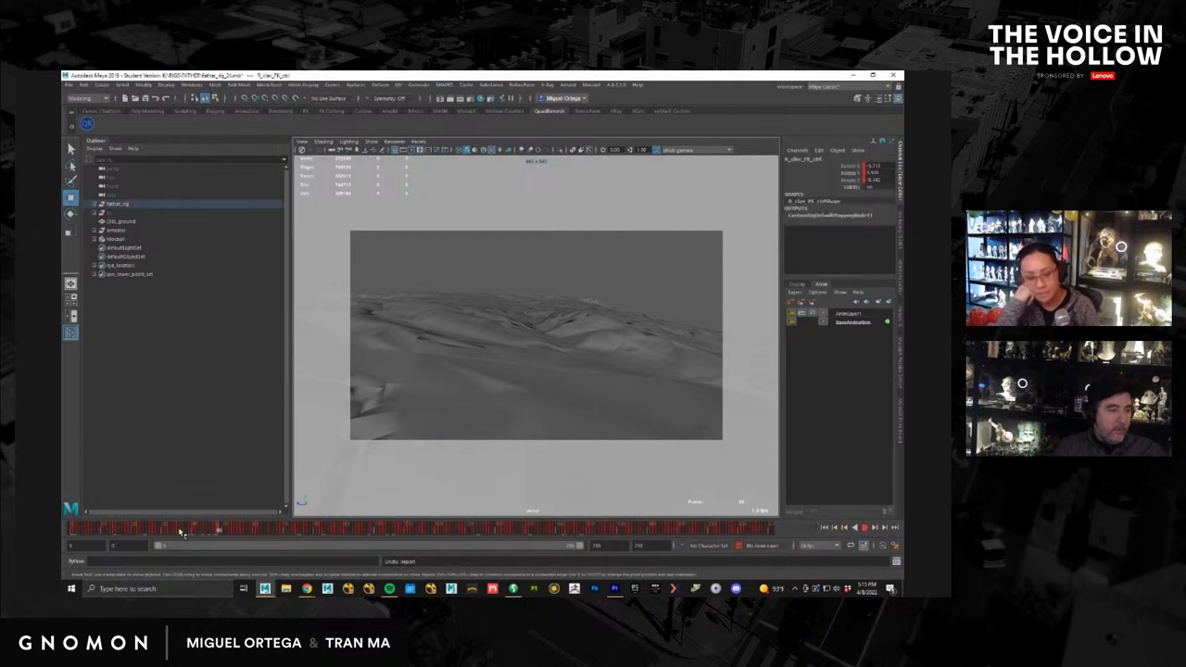
Step: Select AnimLayer1, frame the right clavicle control, and scrub the timeline to check the father's pose near the anteater
left_click(850, 314)
left_click_drag(547, 397, 566, 354, "alt")
right_click_drag(567, 354, 423, 349, "alt")
middle_click_drag(497, 361, 605, 335, "alt")
right_click_drag(548, 346, 487, 329, "alt")
key("f")
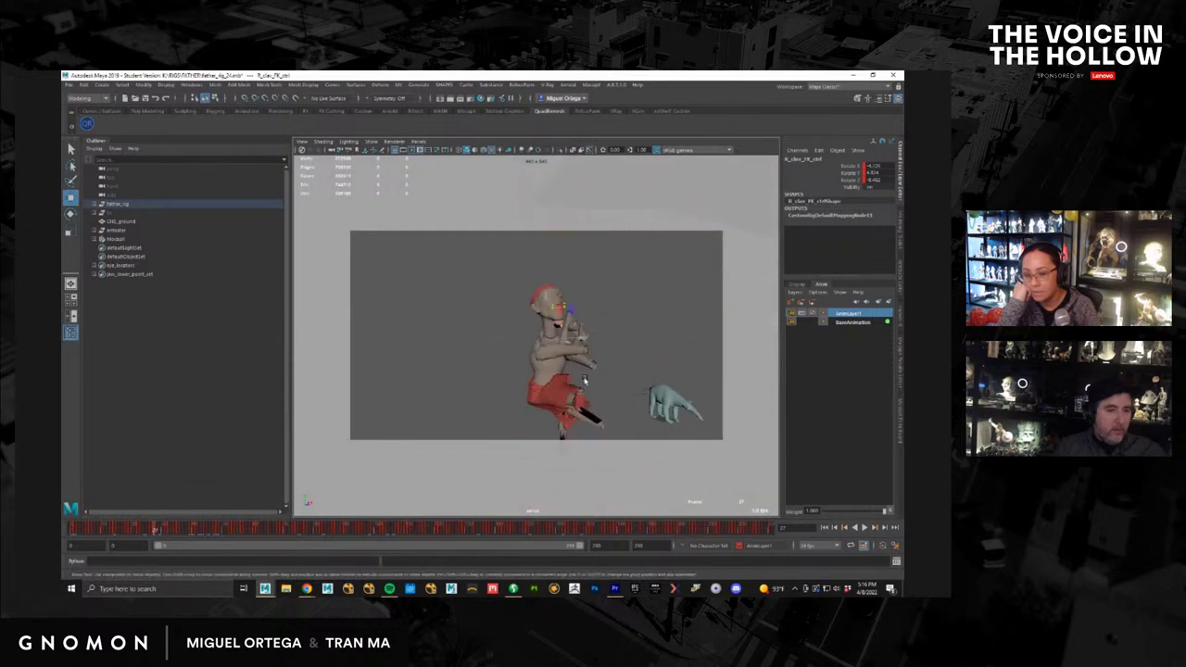
left_click_drag(584, 381, 563, 394, "alt")
left_click_drag(242, 529, 493, 544)
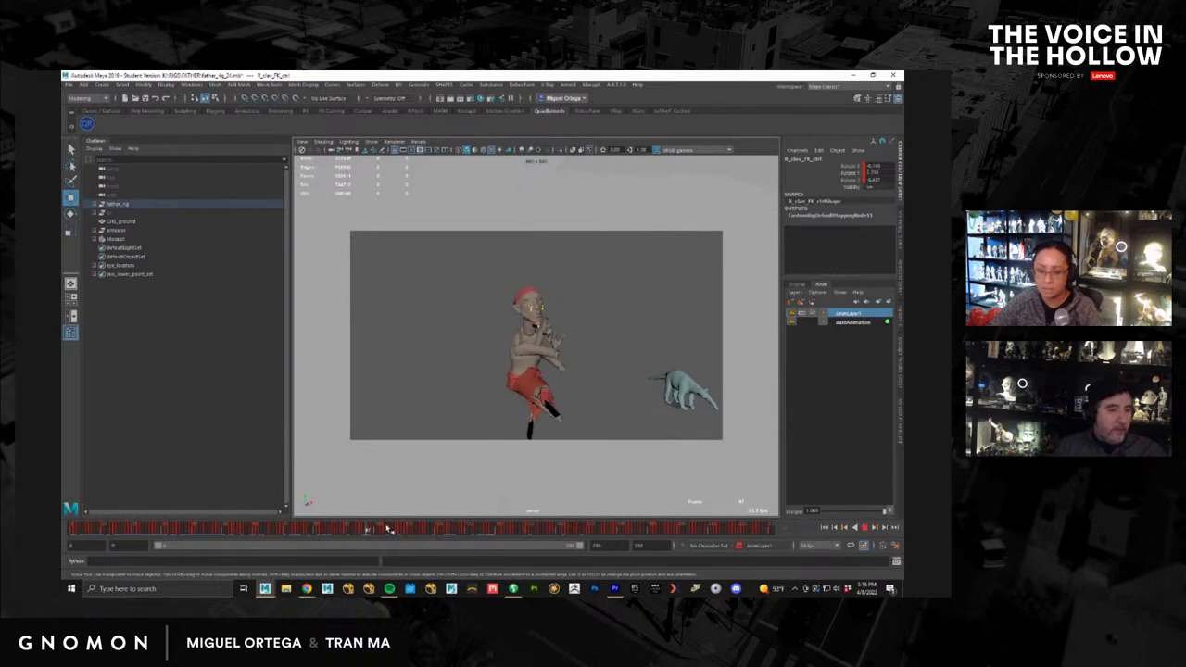
mouse_move(387, 529)
left_mouse_down()
mouse_move(492, 528)
mouse_move(365, 529)
left_mouse_up()
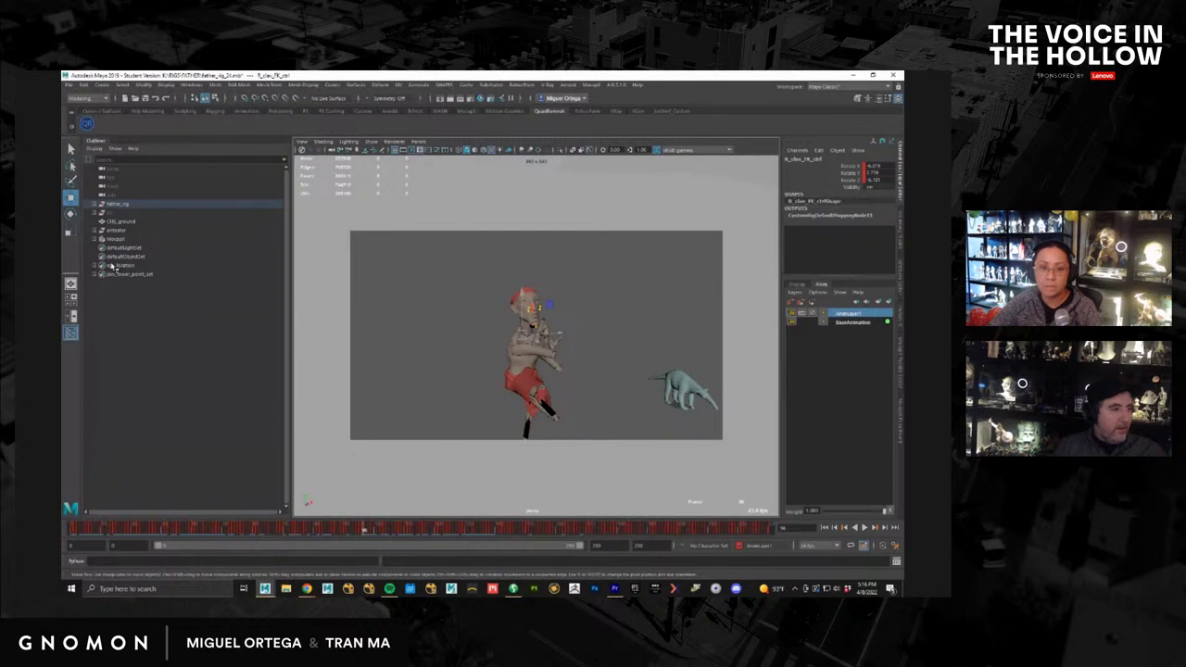
Step: Delete the imported anteater body mesh
left_click(68, 85)
left_click(196, 216)
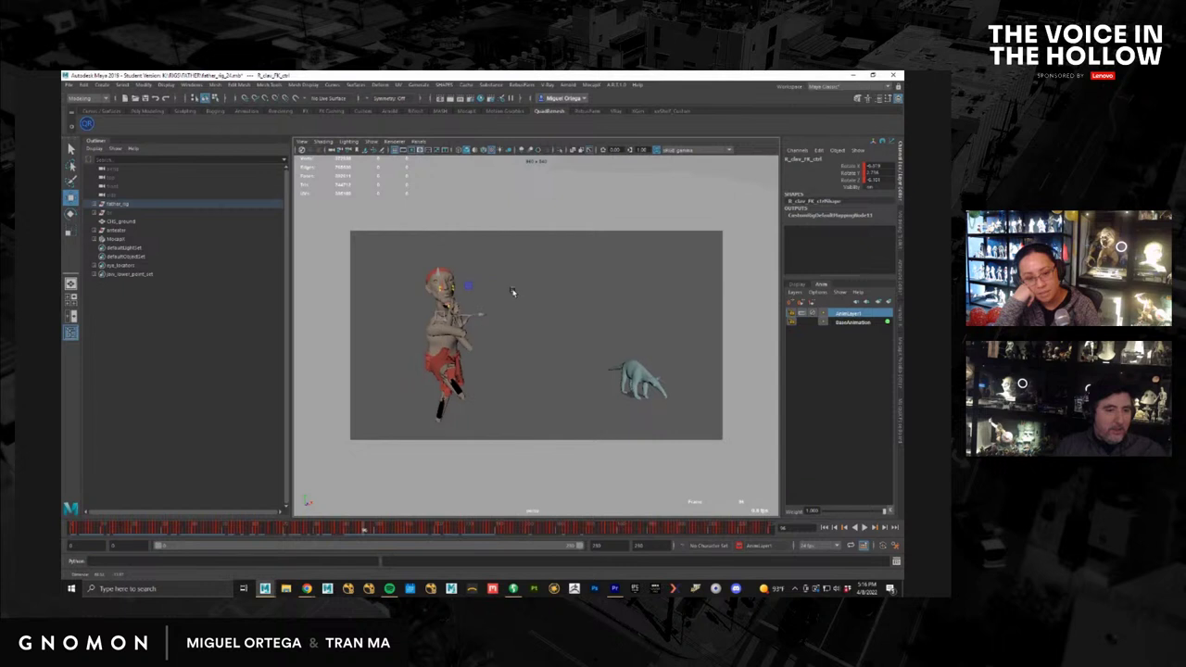
left_click(653, 400)
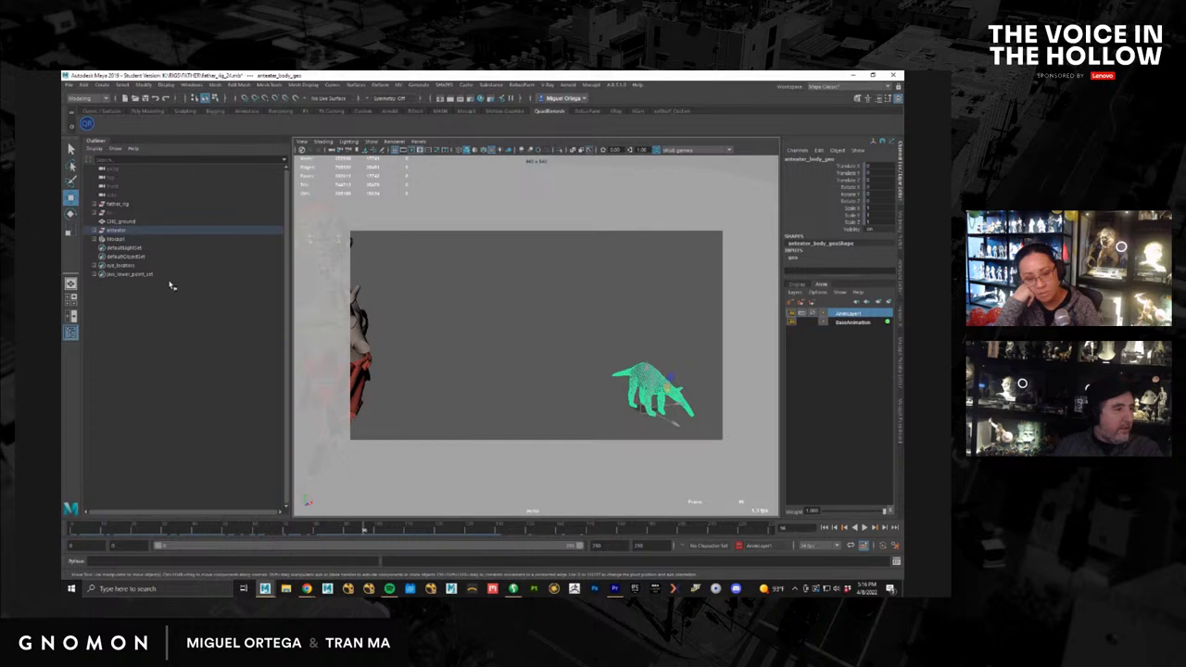
key("Delete")
Step: Select jaw_lower_point_set and scrub the timeline back to an earlier frame
left_click(127, 275)
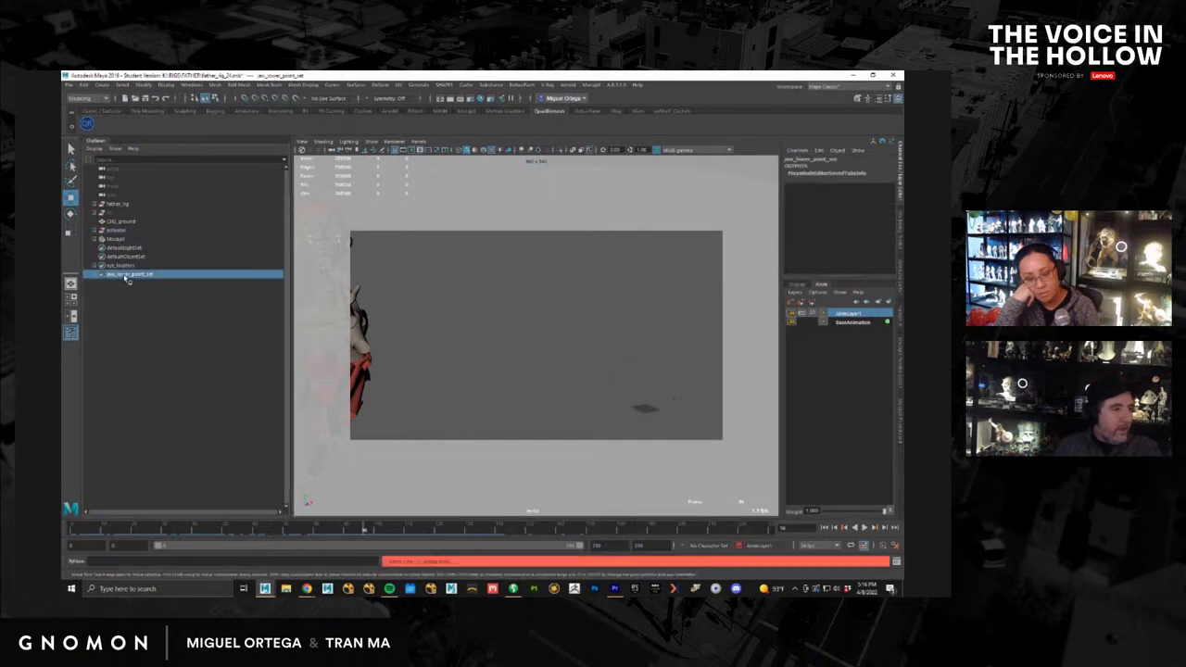
right_click_drag(455, 342, 252, 350, "alt")
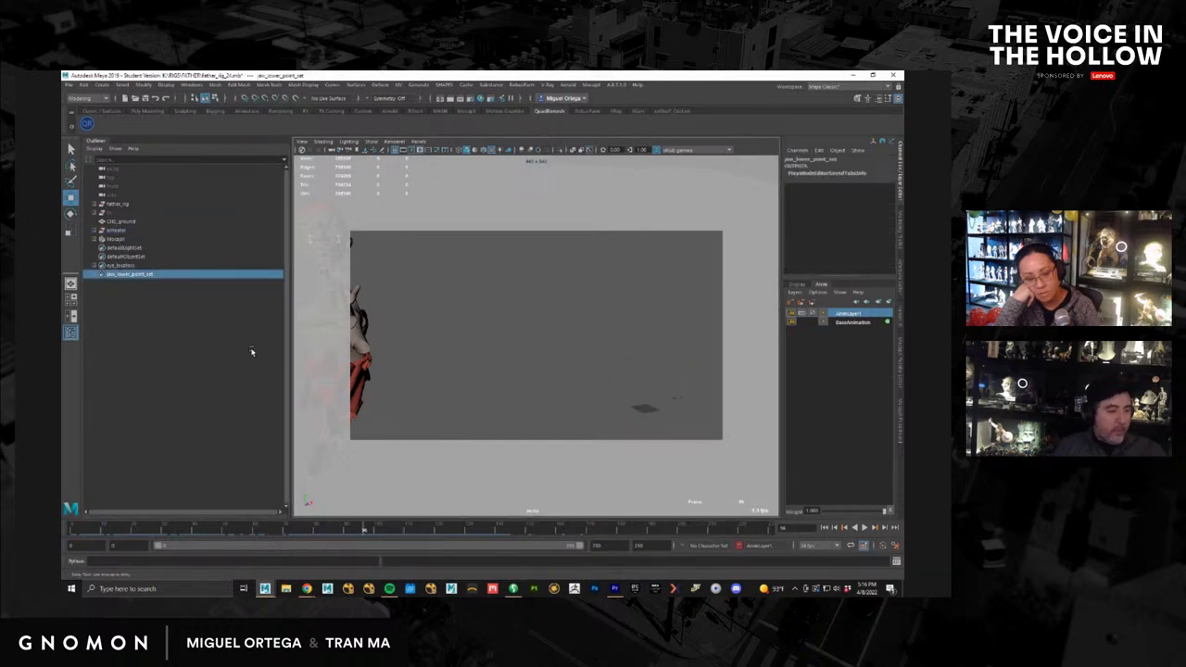
left_click_drag(246, 532, 183, 526)
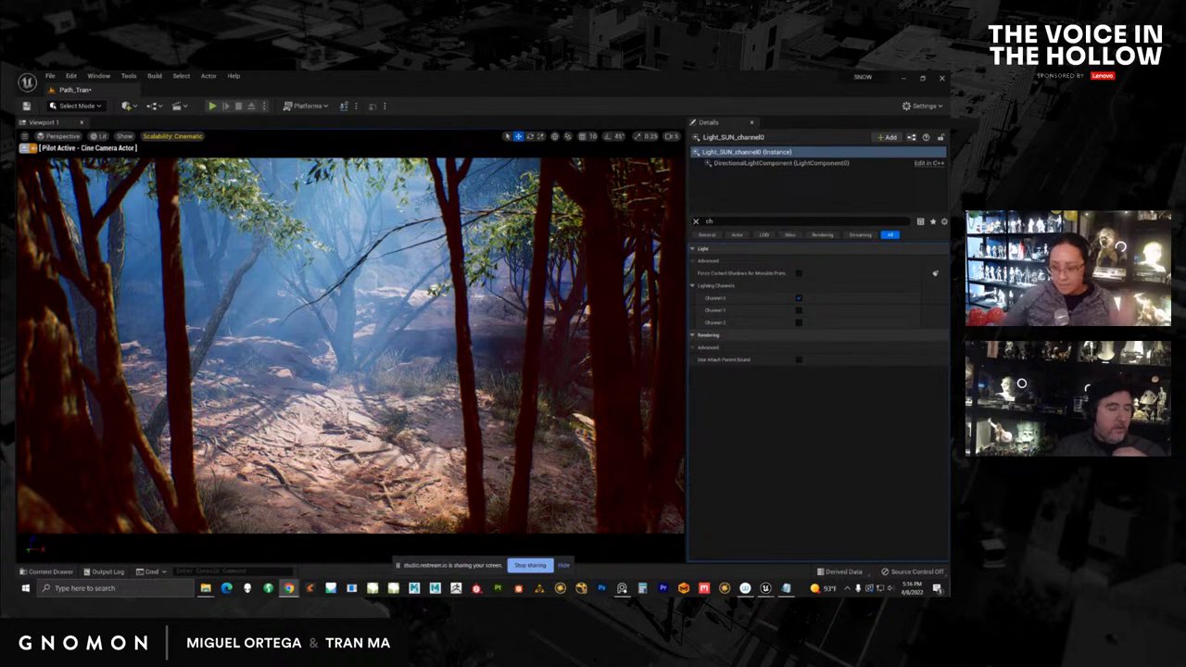
left_click(563, 564)
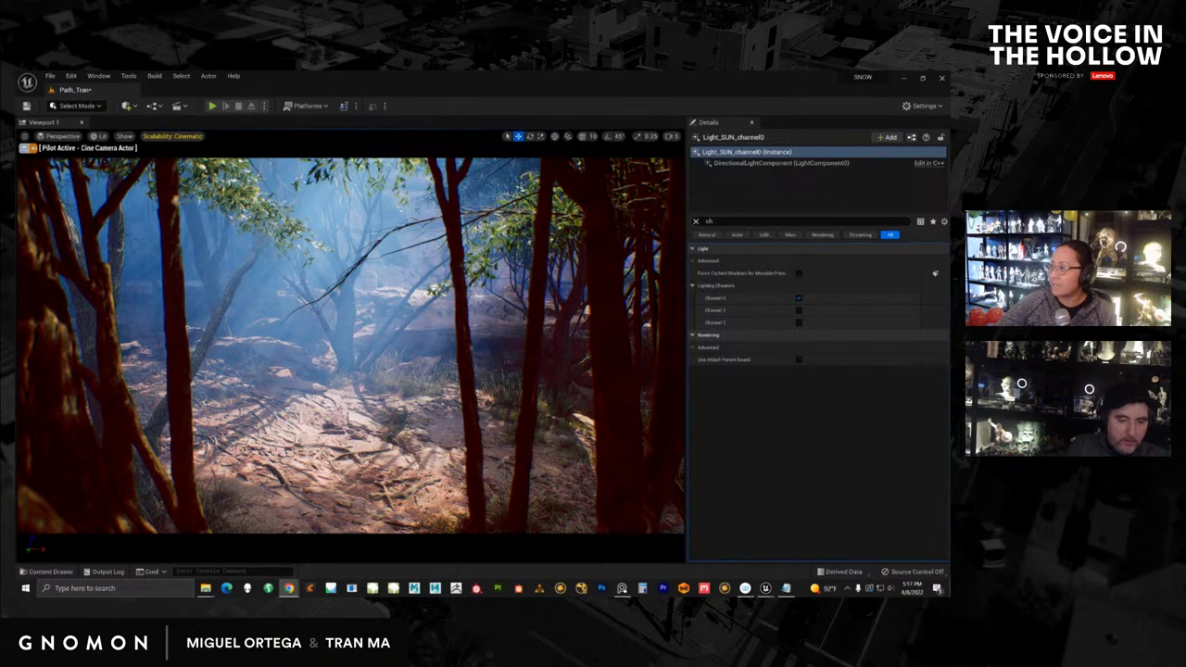
key("alt+Tab")
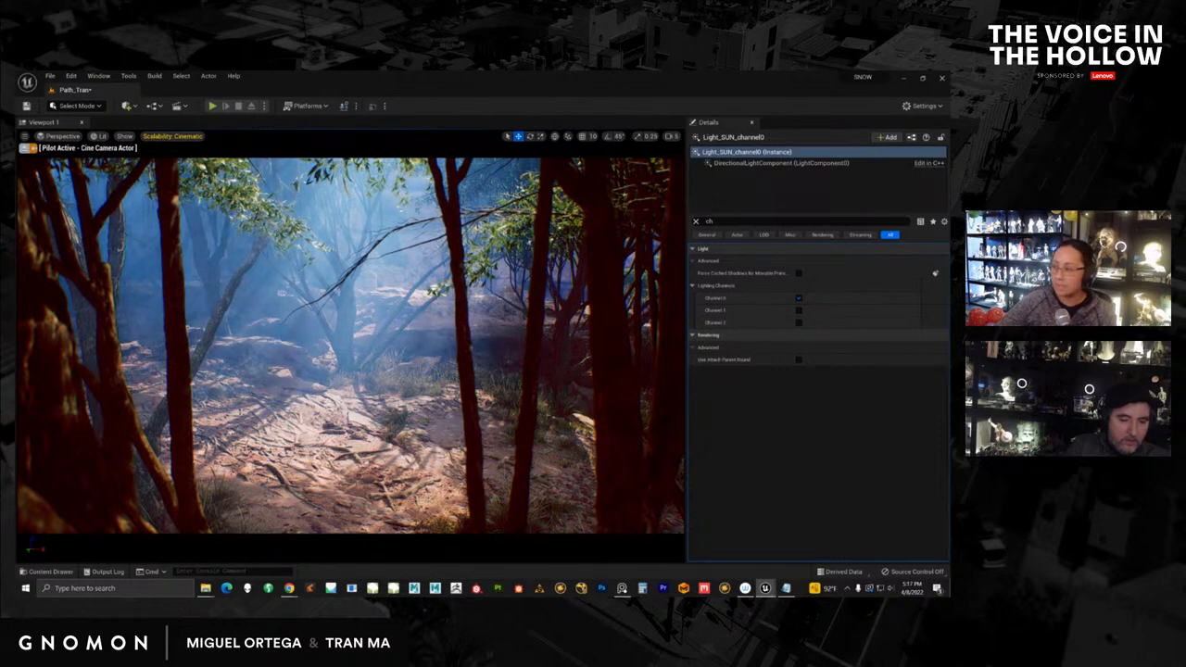
key("alt+Tab")
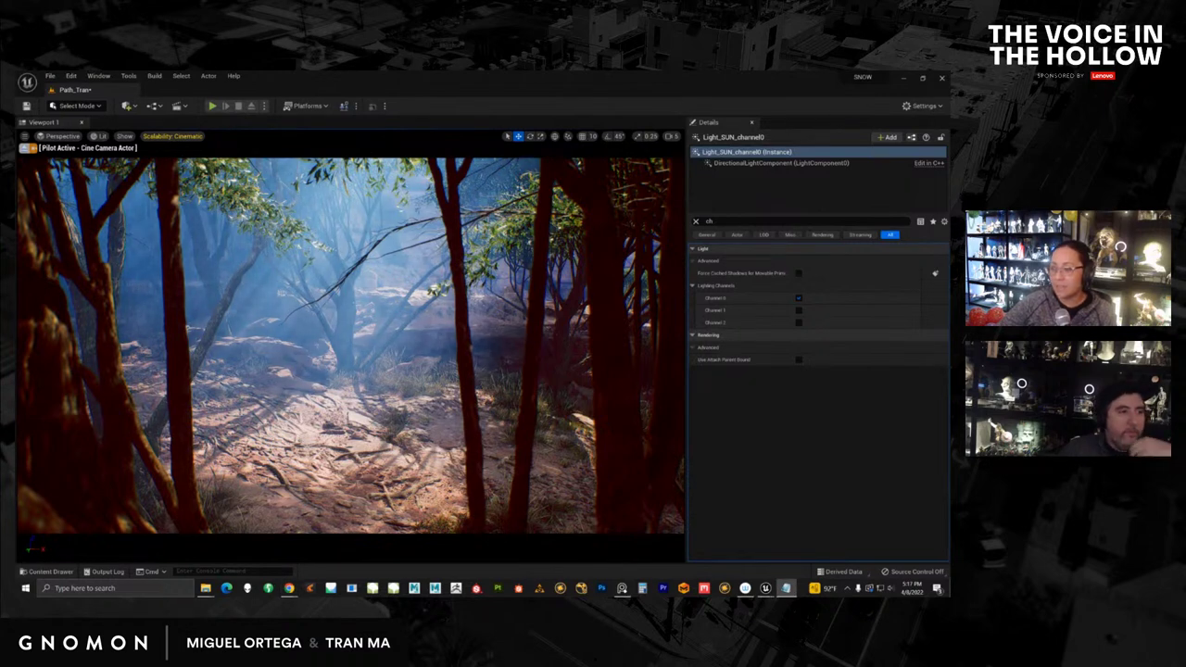
Step: Clear the details property filter and select the acacia tree at the far end of the path
left_click(696, 222)
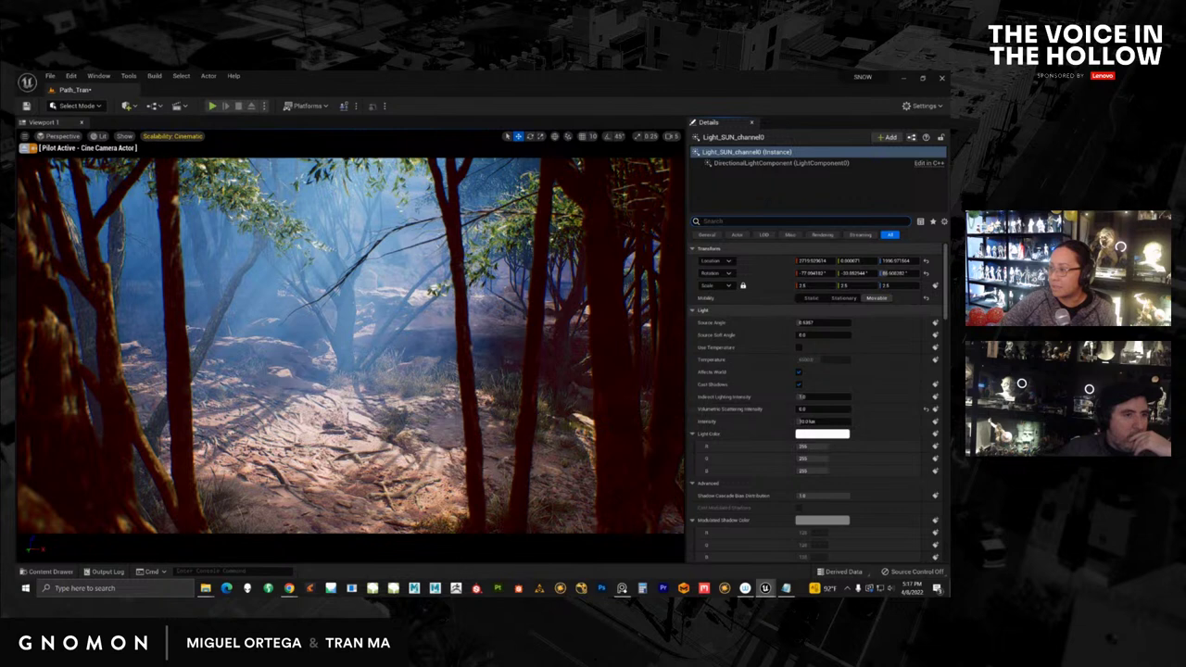
left_click(344, 335)
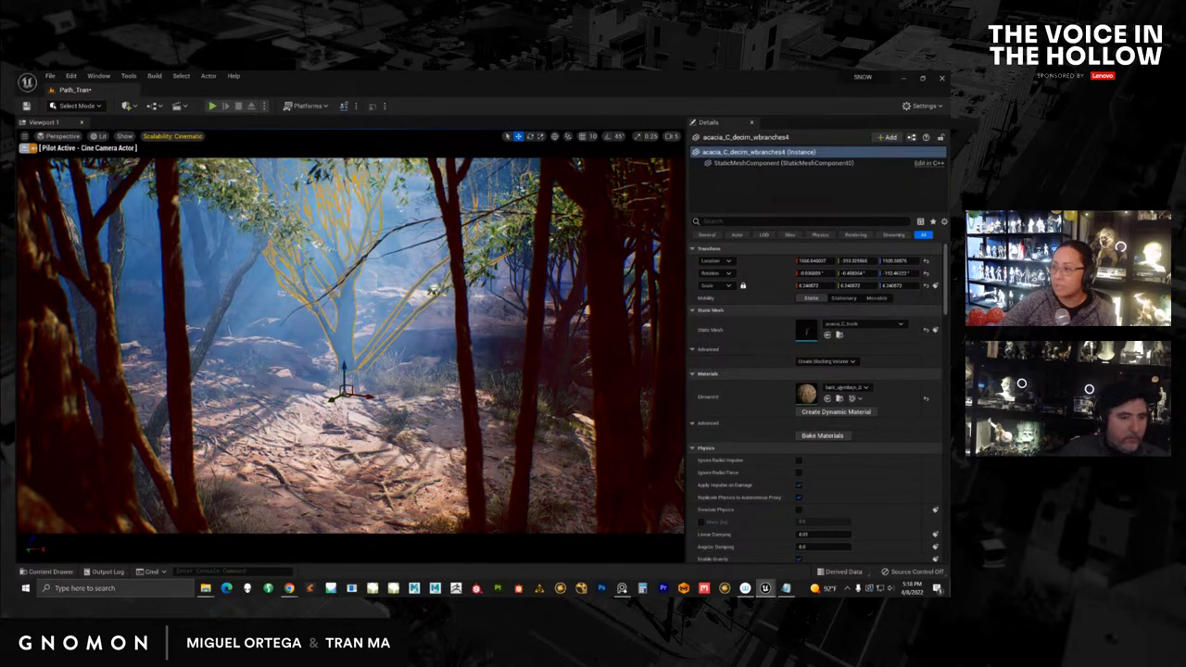
Step: Bring up the acacia_D_trunk mesh editor and inspect the tree's trunk and branches up close
left_click_drag(949, 143, 681, 100)
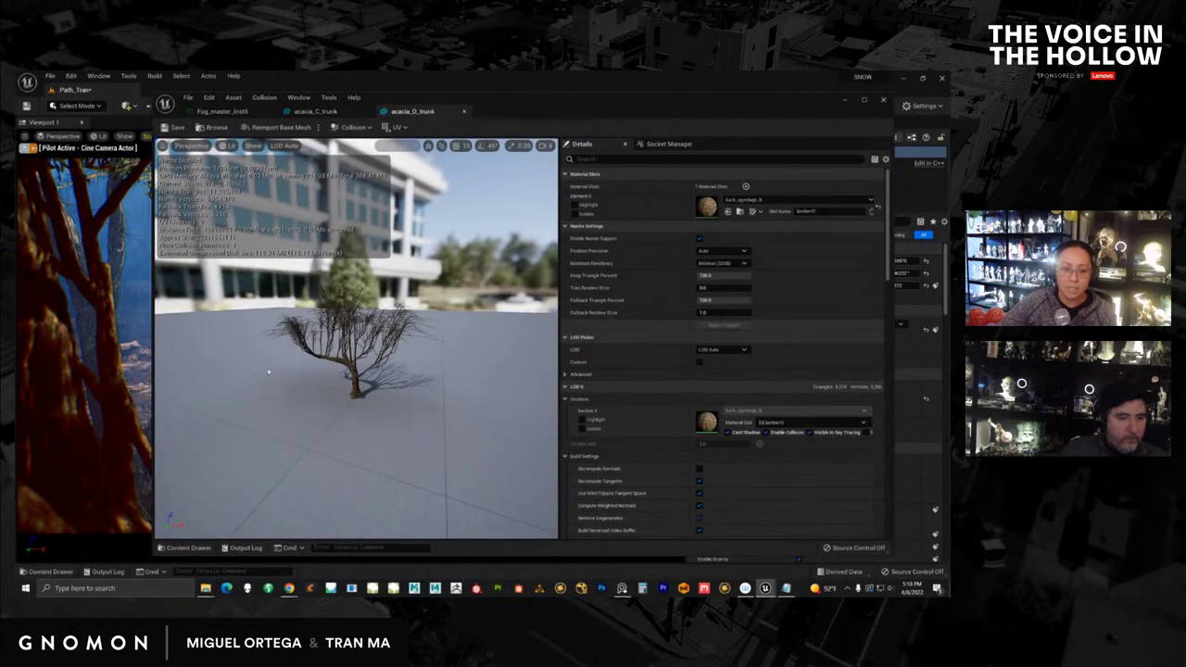
scroll(319, 369, "up", 6)
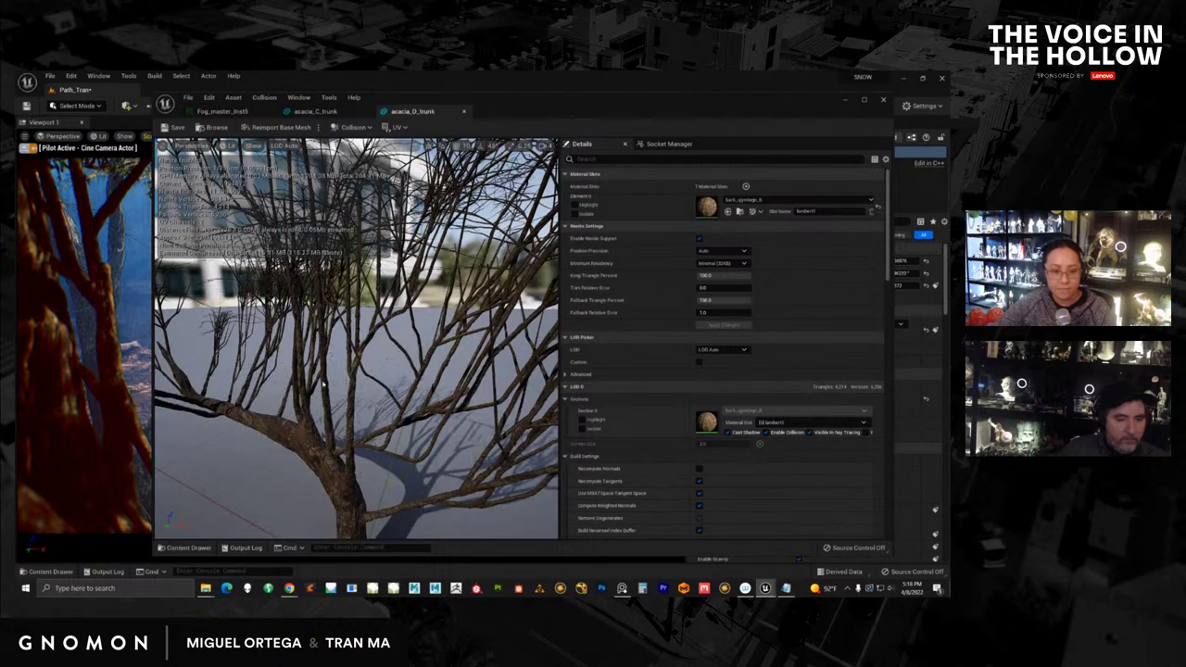
middle_click_drag(319, 369, 353, 378)
scroll(352, 377, "up", 3)
left_click_drag(352, 377, 369, 373, "alt")
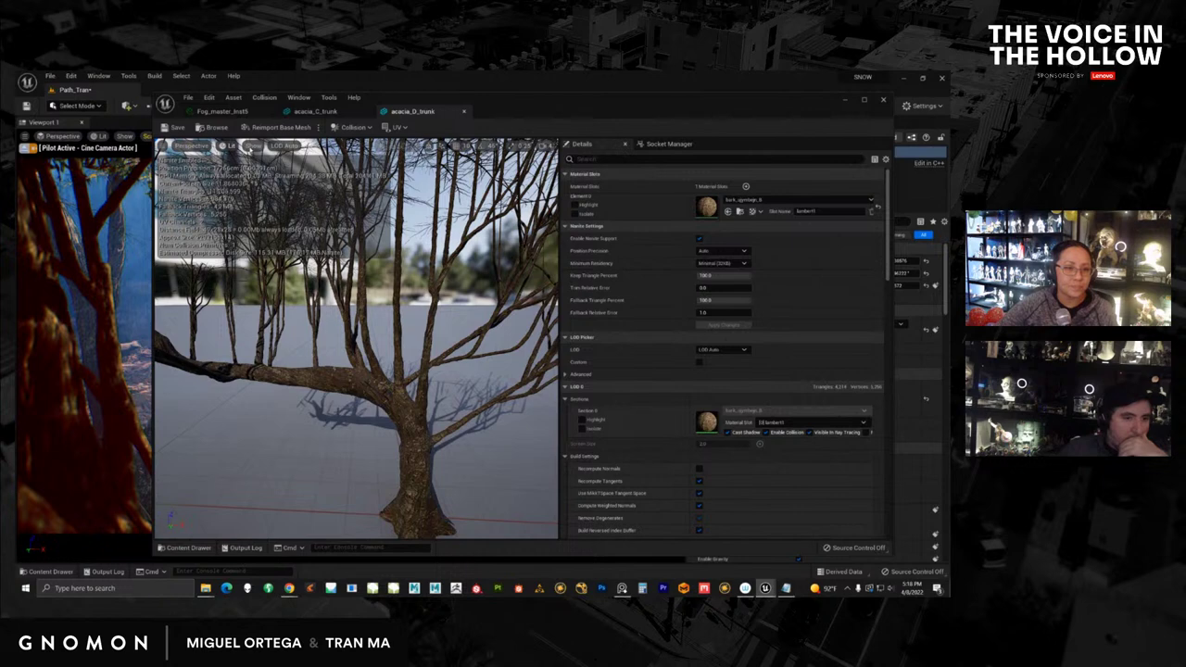
Step: Show the Nanite Fallback mesh of acacia_D_trunk and examine its branches from near and far
left_click(253, 145)
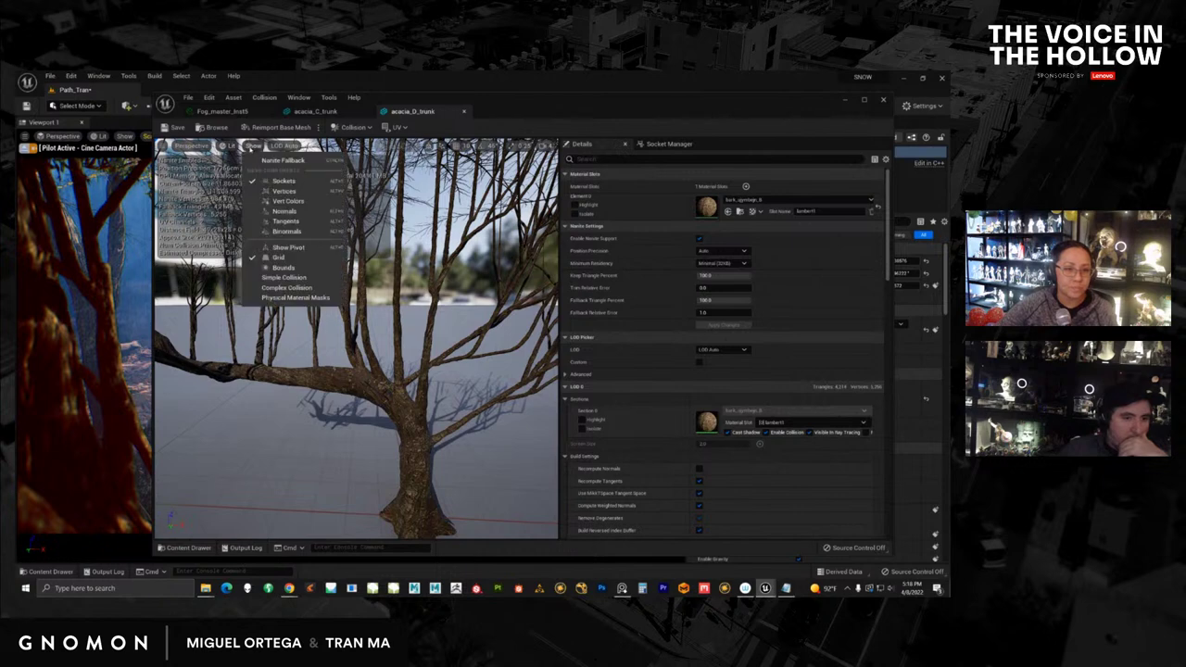
left_click(265, 161)
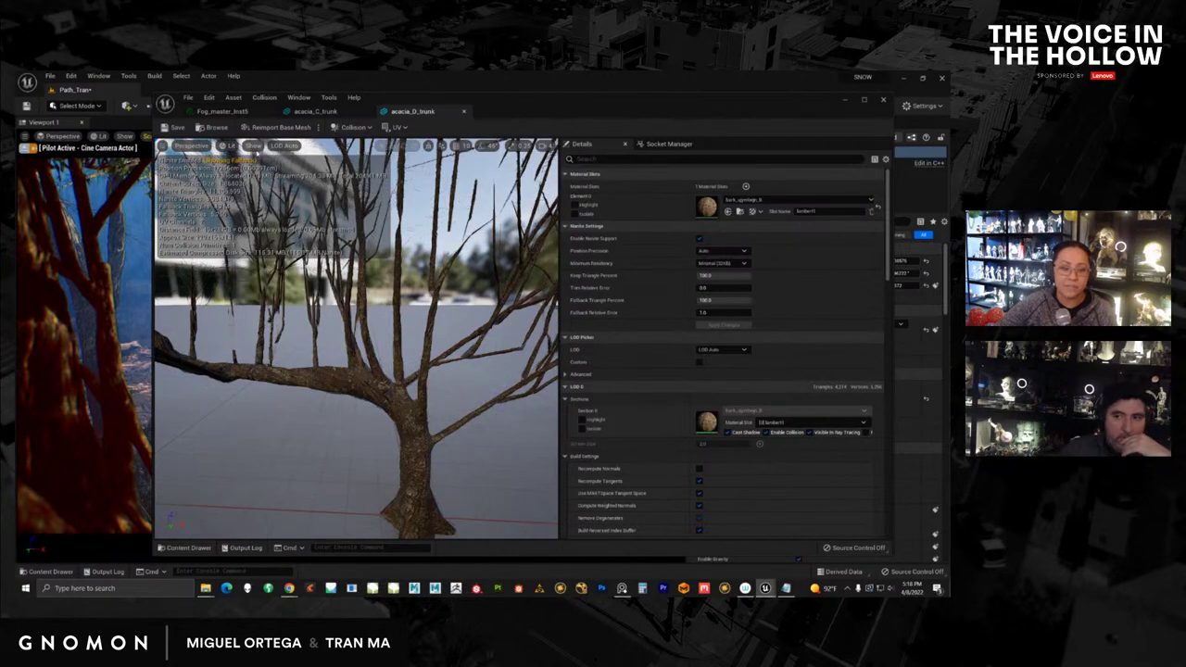
scroll(373, 356, "down", 8)
scroll(373, 354, "up", 8)
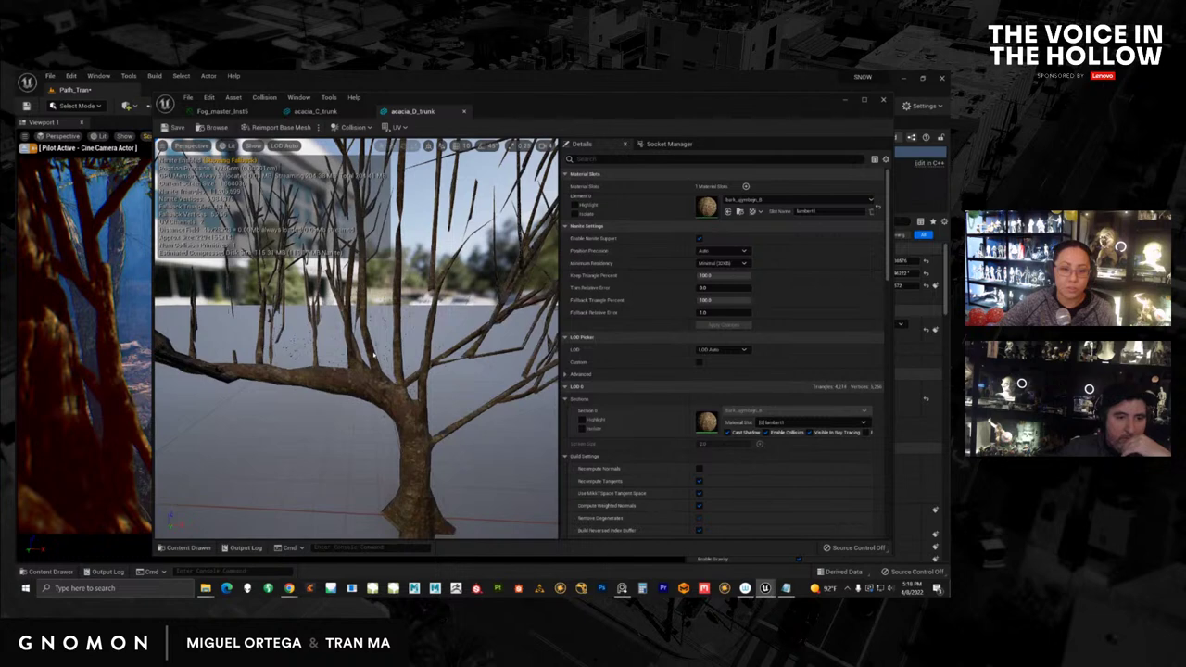
scroll(373, 355, "down", 8)
scroll(373, 355, "up", 8)
scroll(373, 354, "down", 8)
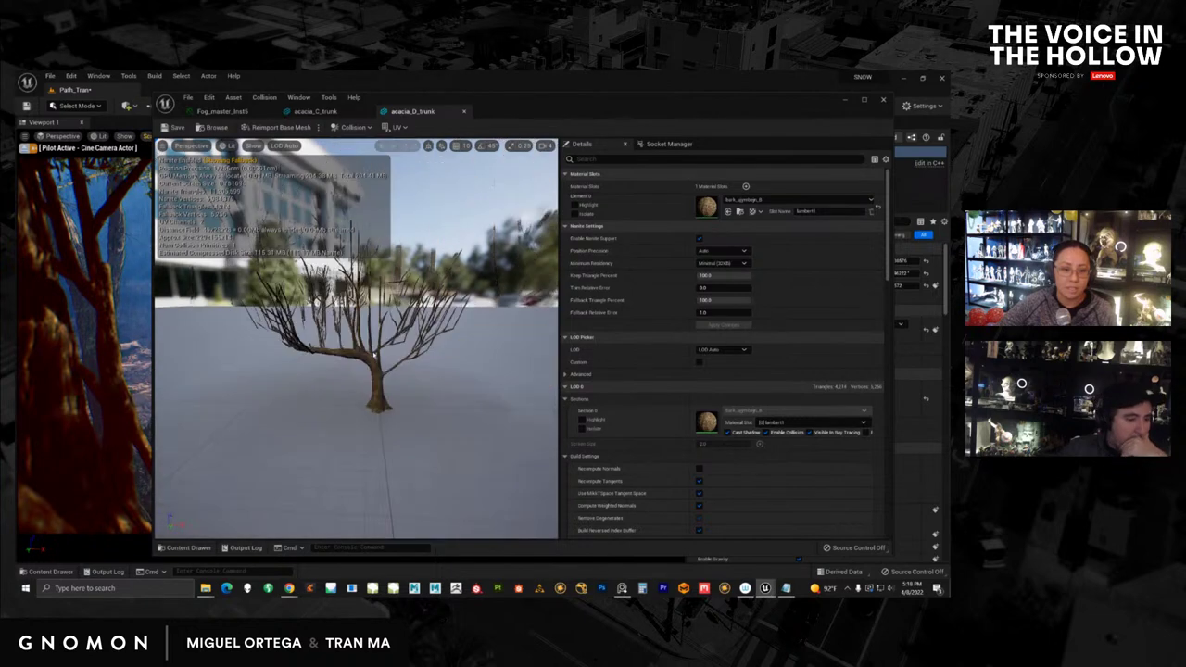
scroll(374, 356, "up", 5)
scroll(375, 355, "down", 5)
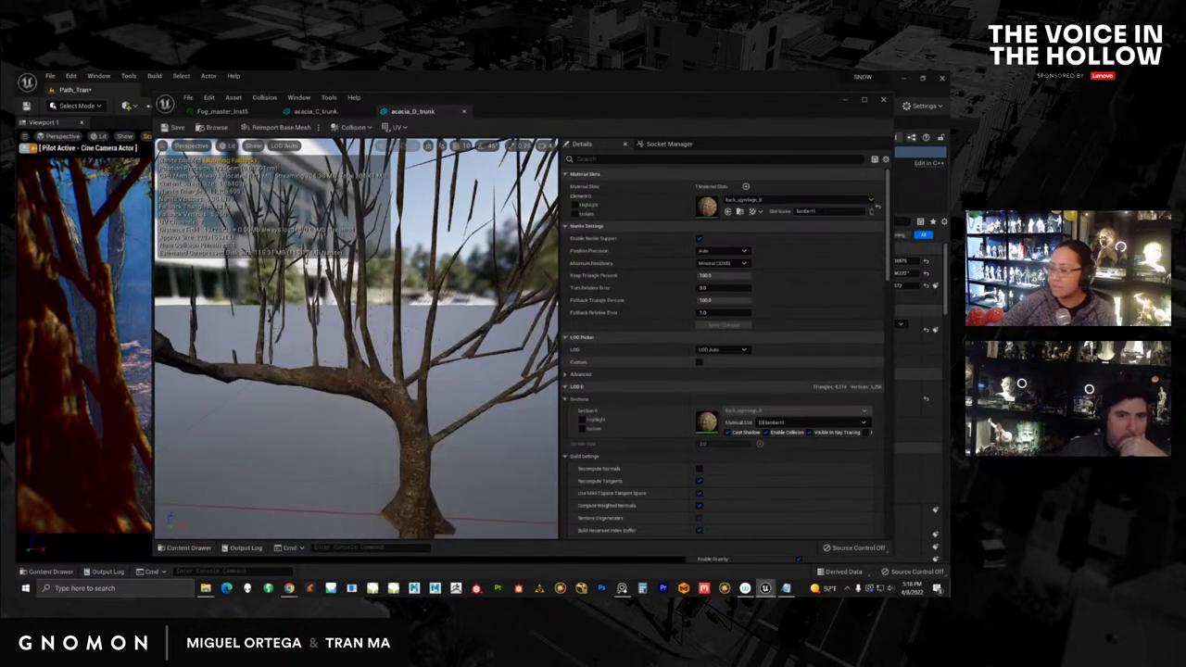
scroll(374, 356, "up", 5)
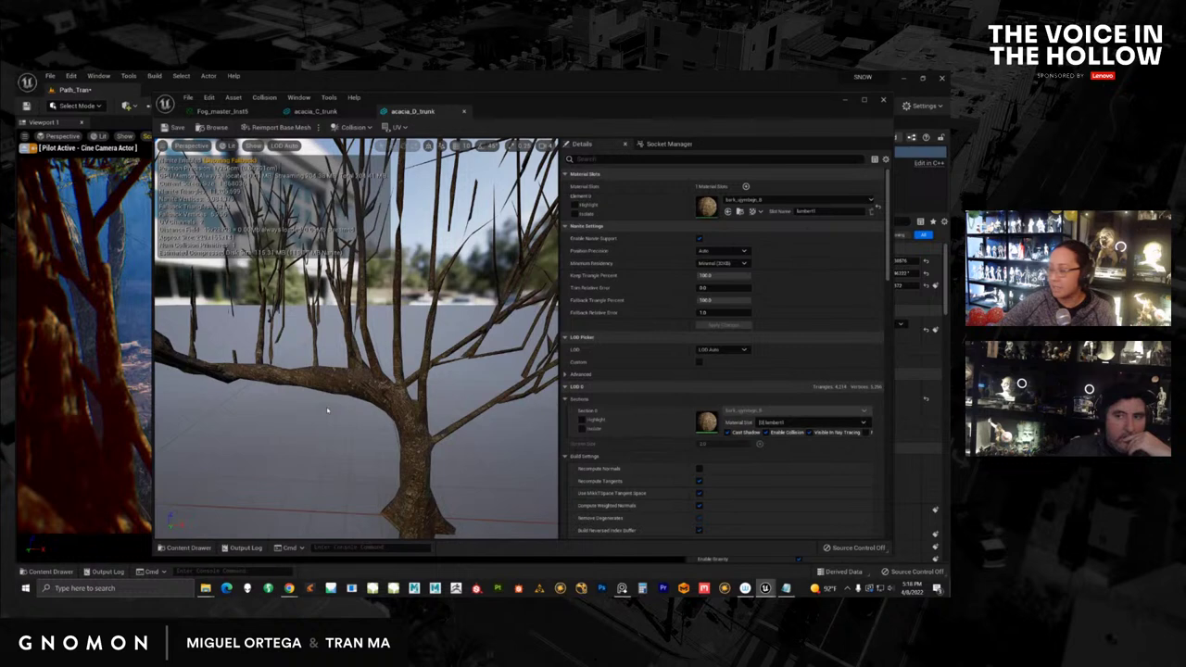
scroll(337, 405, "down", 5)
scroll(338, 405, "up", 5)
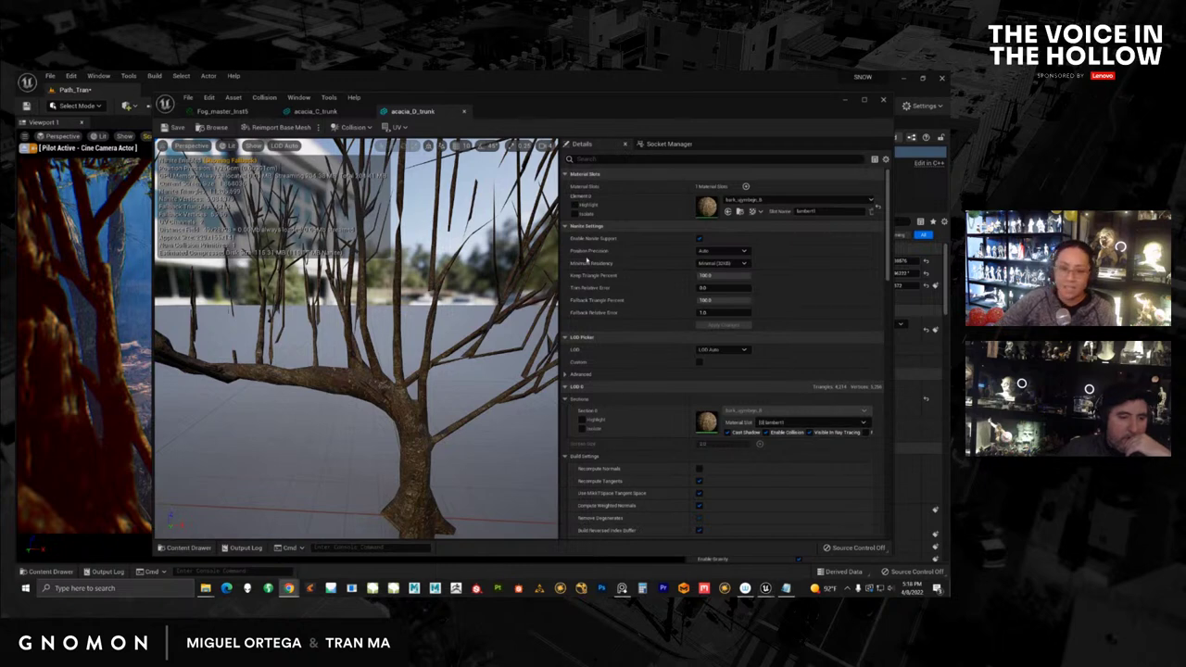
Step: Set the mesh editor aside, select the floorA_decim ground mesh on the path, and return to the acacia_D_trunk mesh
left_click_drag(506, 102, 525, 102)
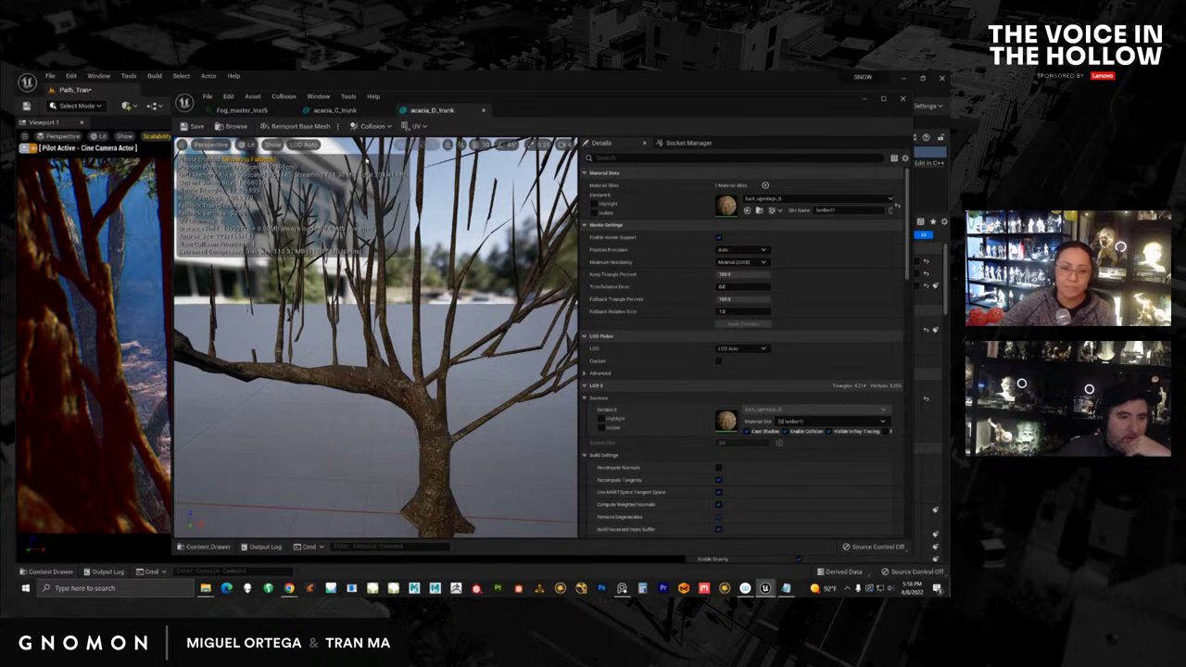
left_click(902, 99)
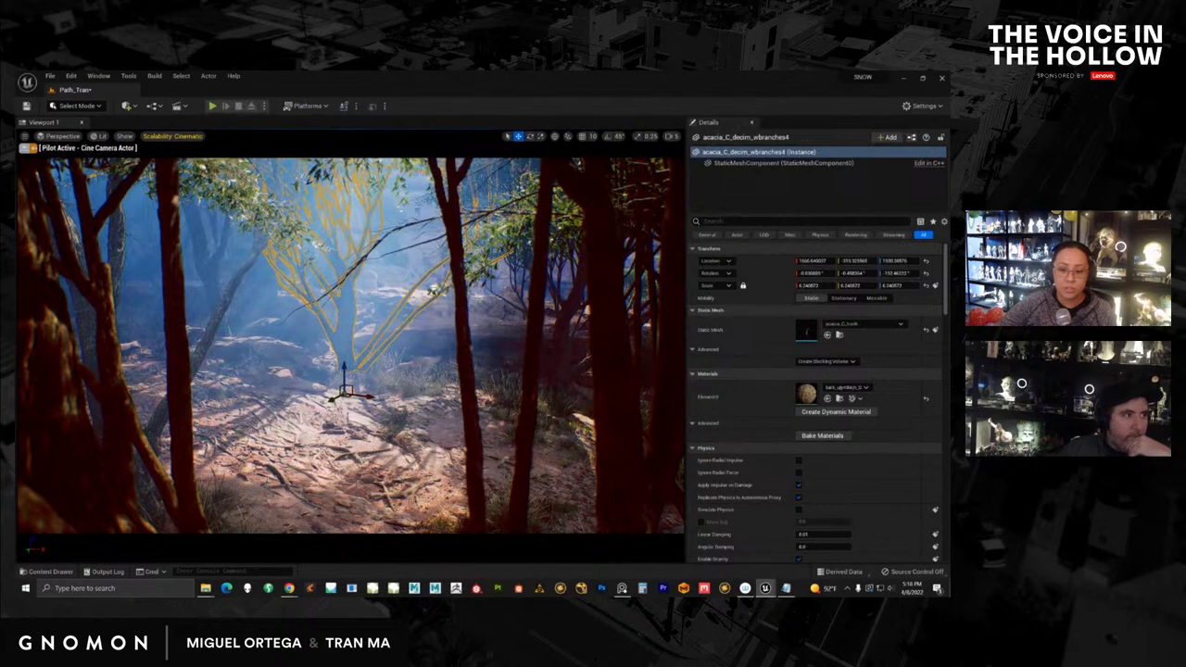
left_click(379, 454)
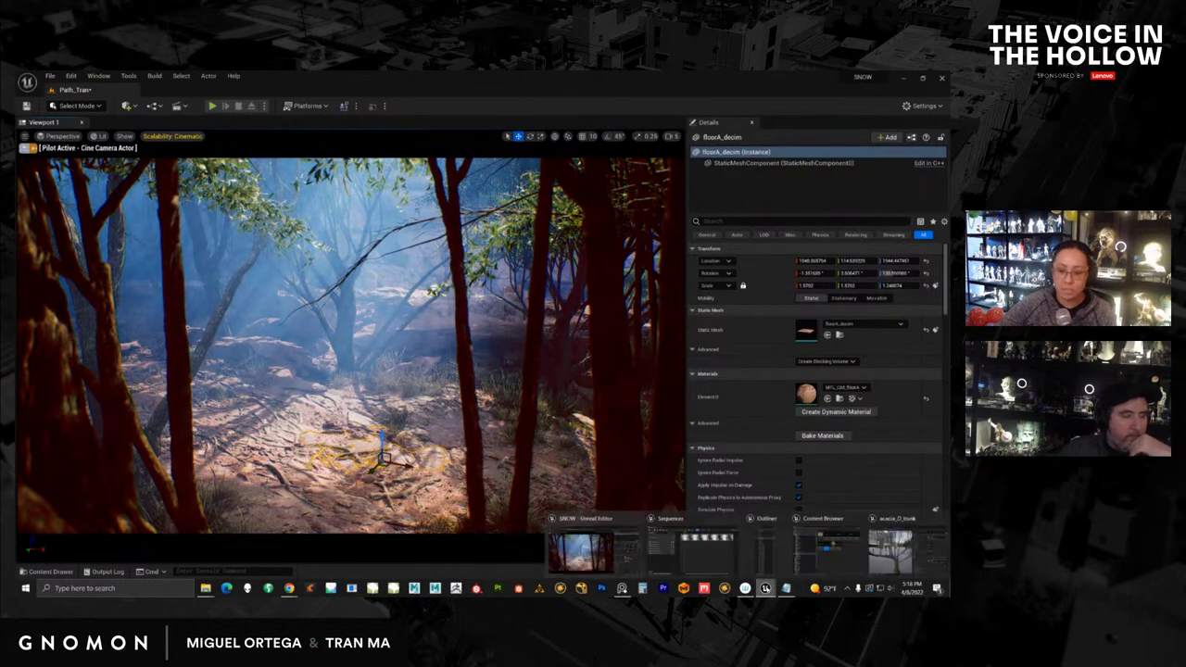
left_click(878, 551)
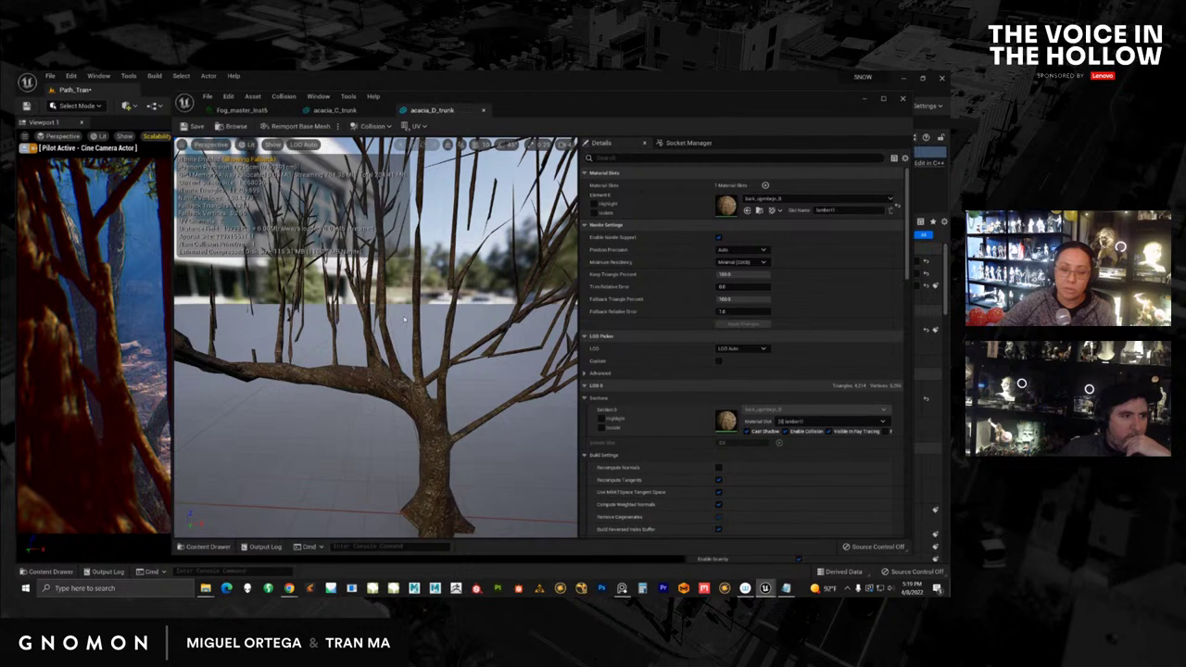
left_click(272, 144)
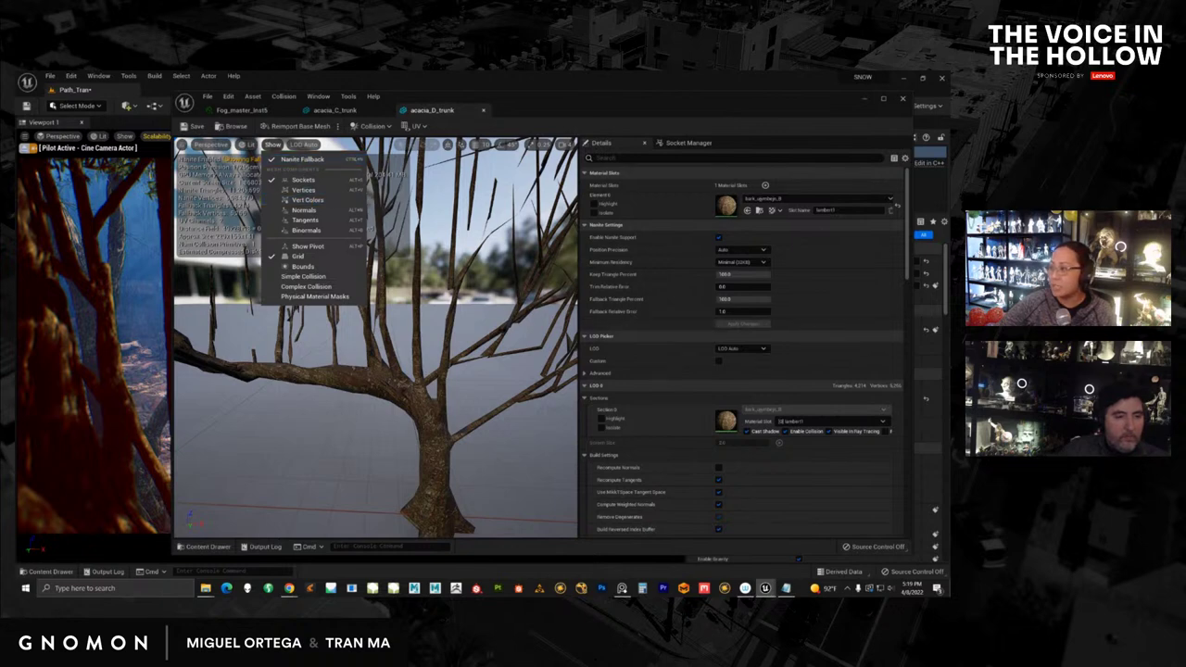
key("alt+Tab")
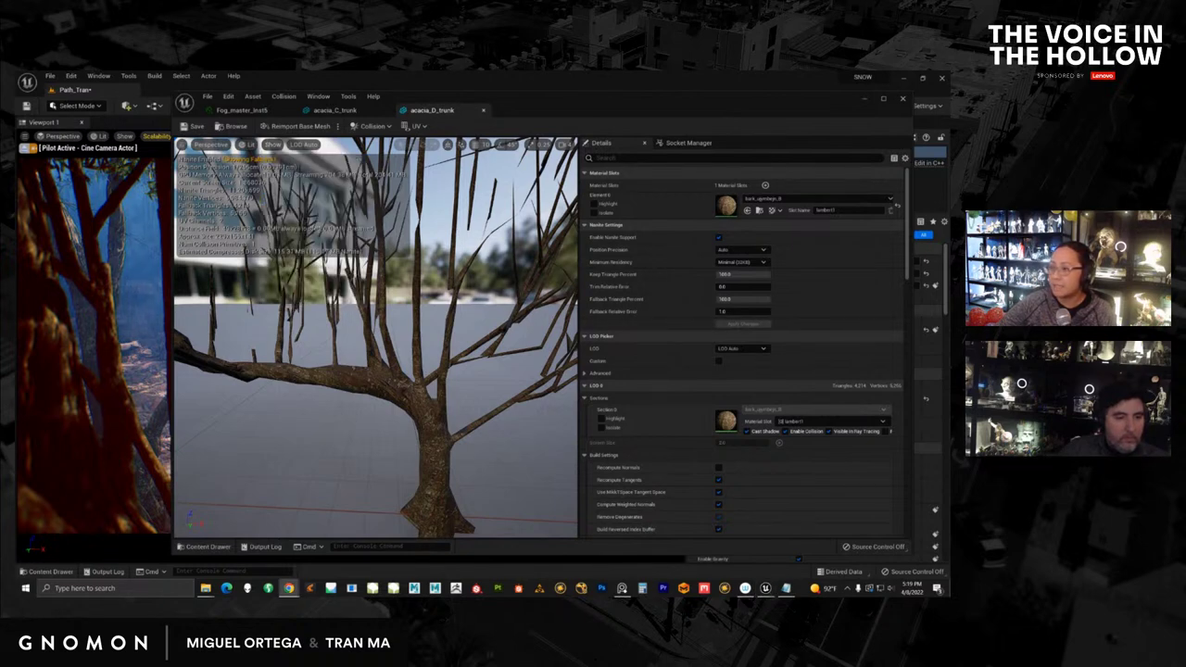
key("alt+Tab")
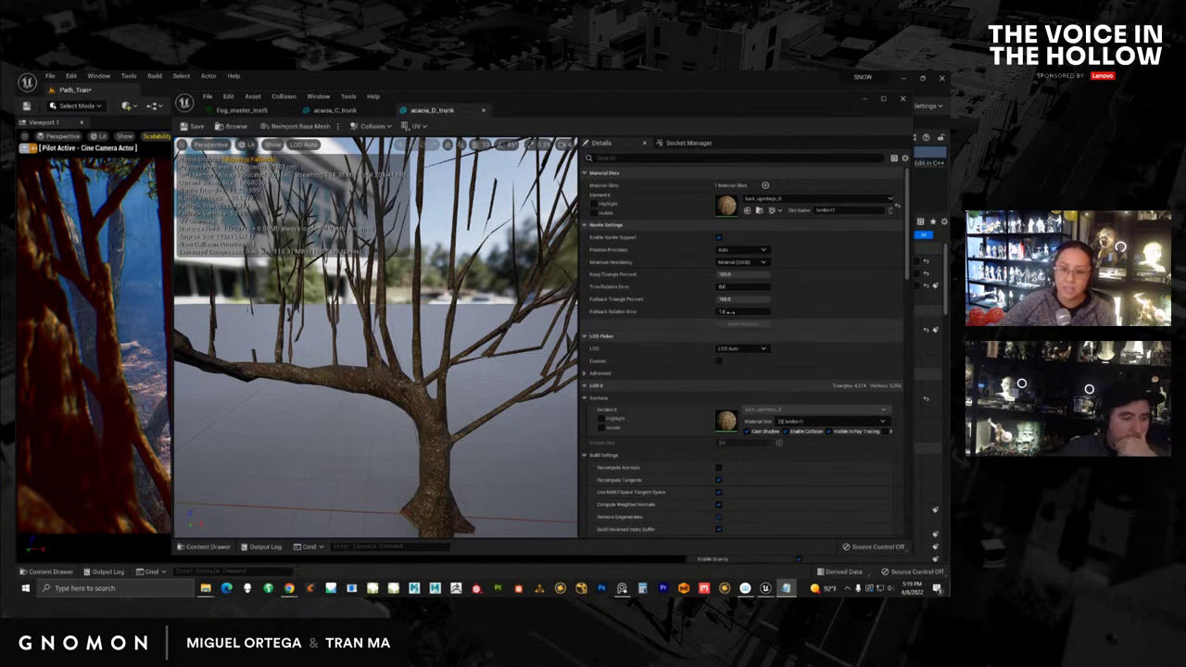
Step: Compare the full Nanite tree with its fallback mesh by toggling Nanite Fallback, and open the Fallback Relative Error value for editing
left_click(734, 311)
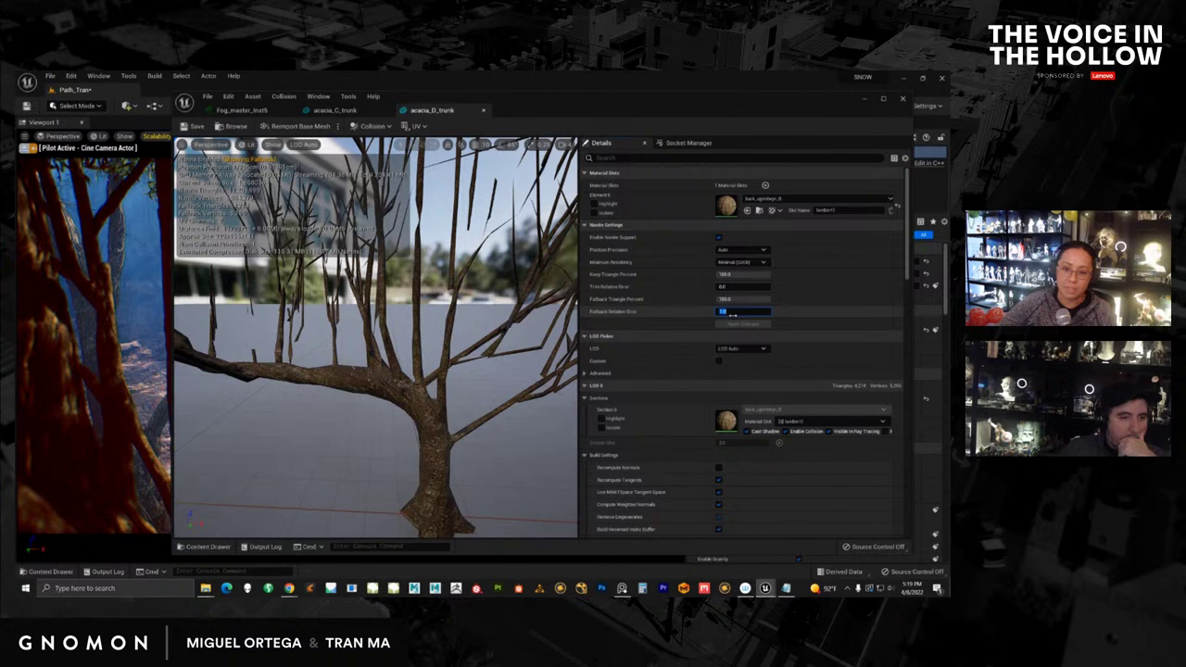
left_click(273, 145)
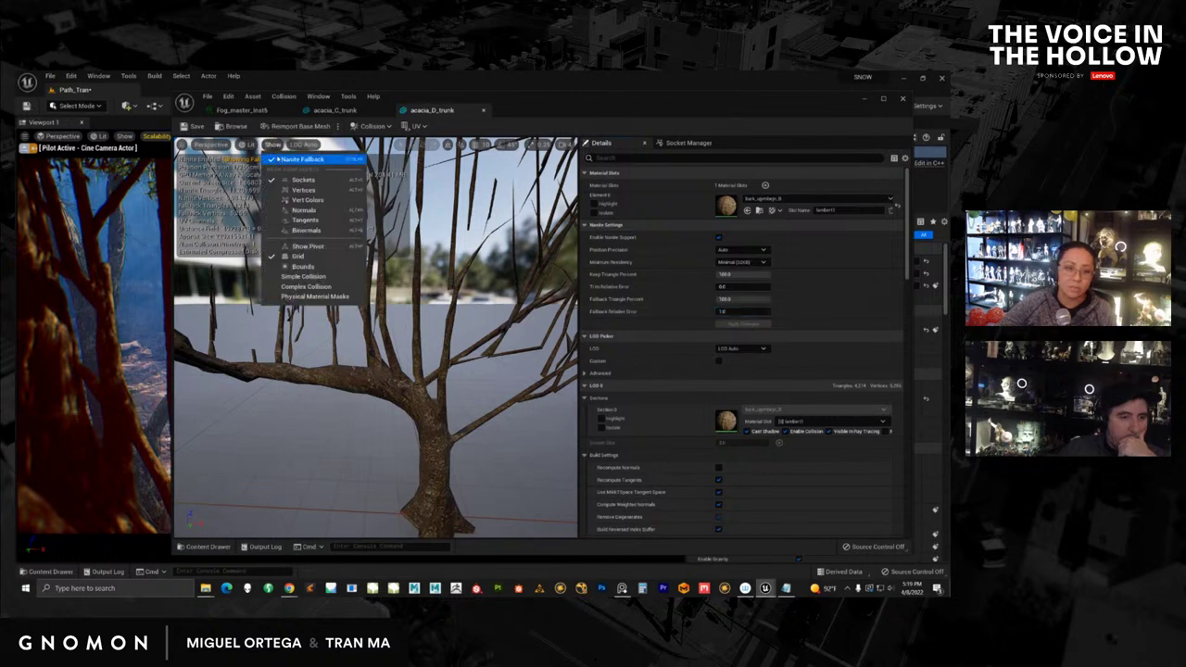
left_click(280, 161)
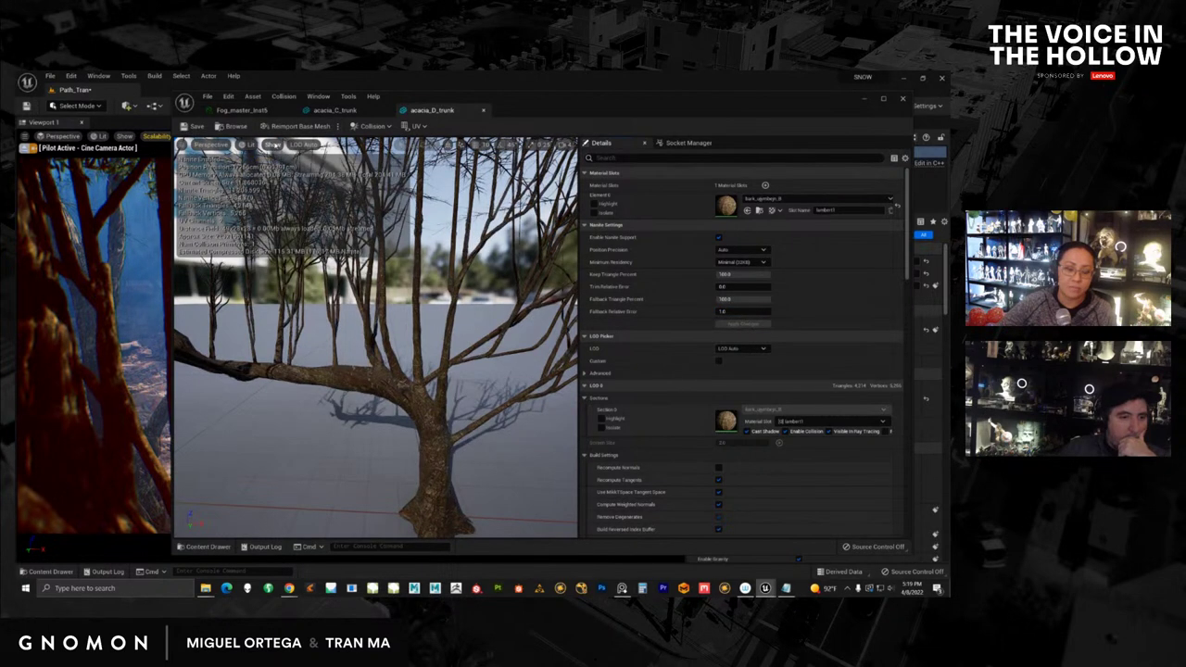
left_click(272, 145)
left_click(302, 160)
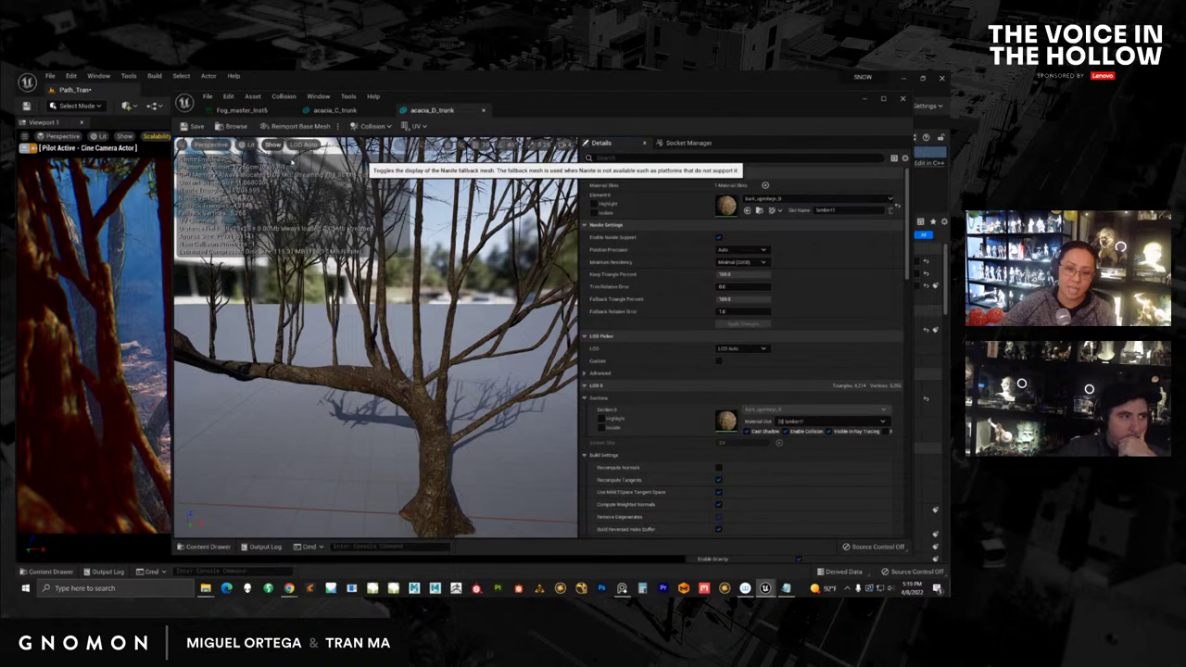
left_click(738, 313)
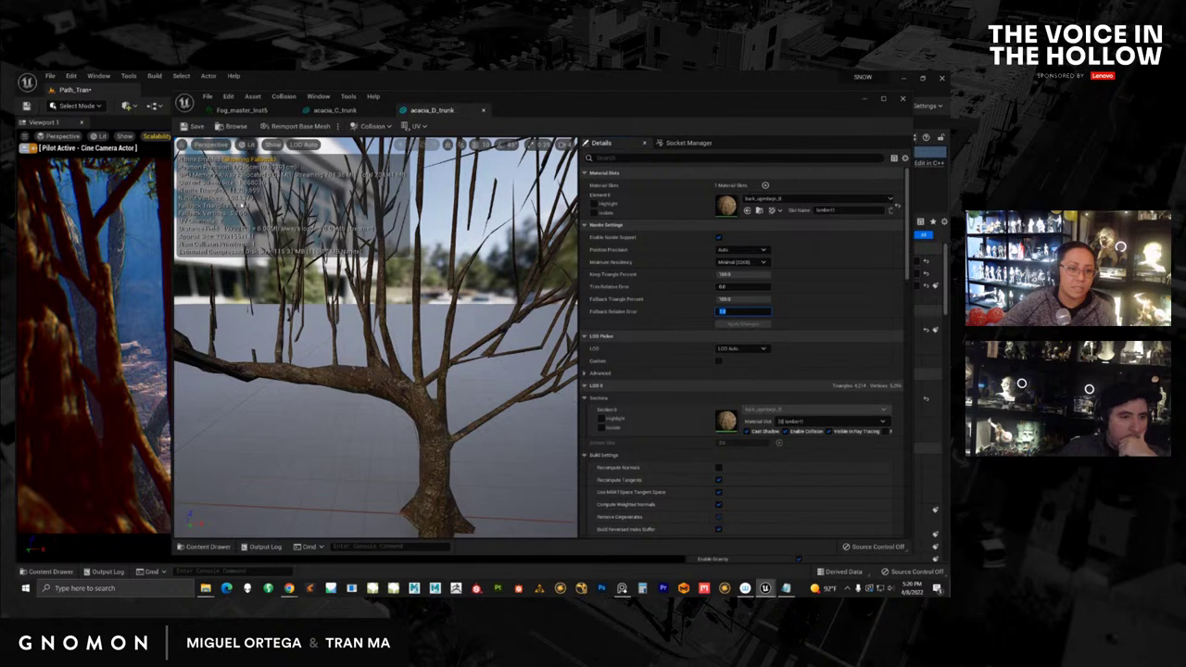
Step: Examine the fallback mesh's simplified branches and trunk from several distances and angles
scroll(324, 295, "down", 10)
scroll(323, 295, "up", 5)
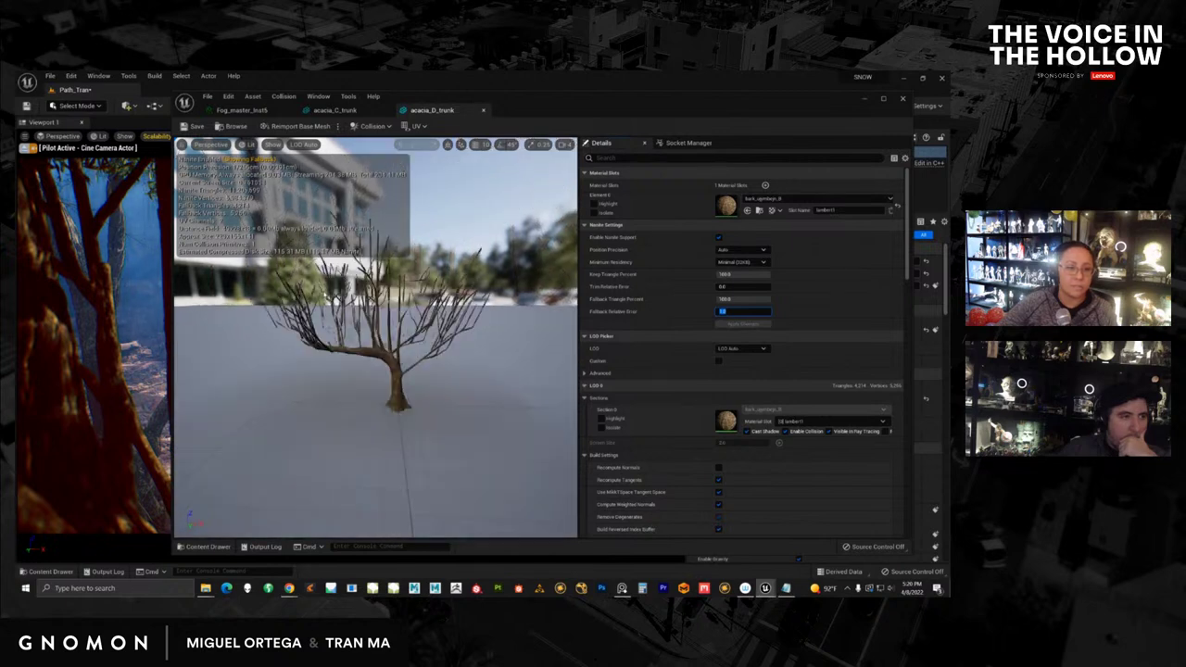
left_click_drag(411, 344, 445, 341, "alt")
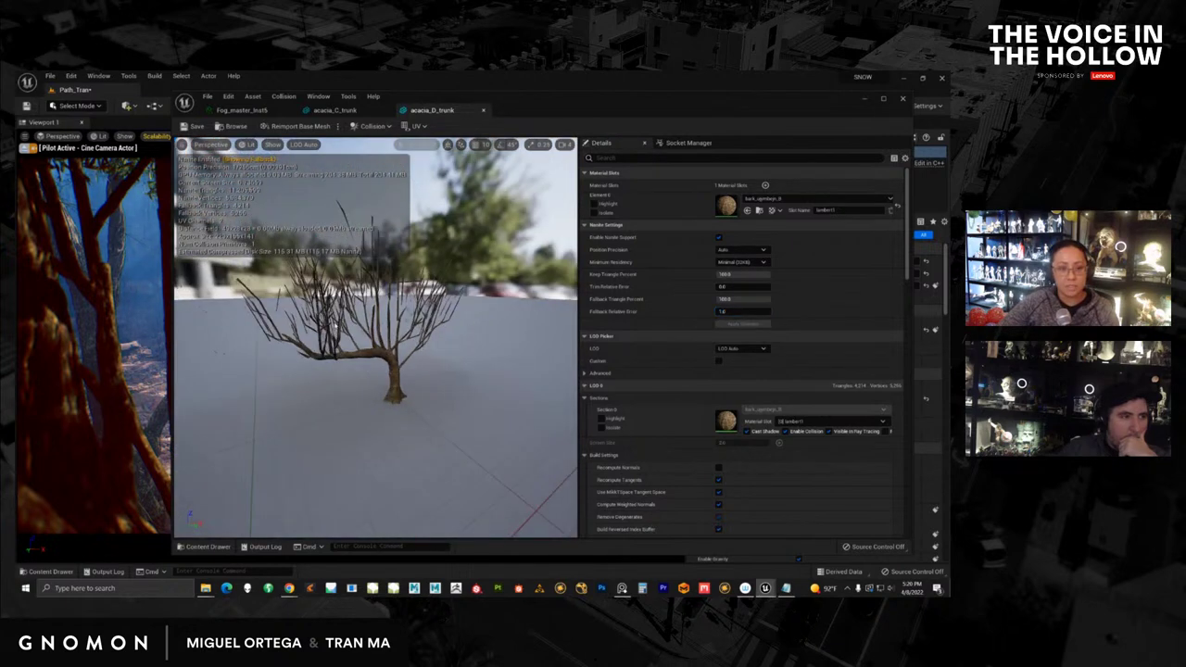
middle_click_drag(370, 269, 310, 329, "alt")
left_click_drag(310, 329, 173, 226, "alt")
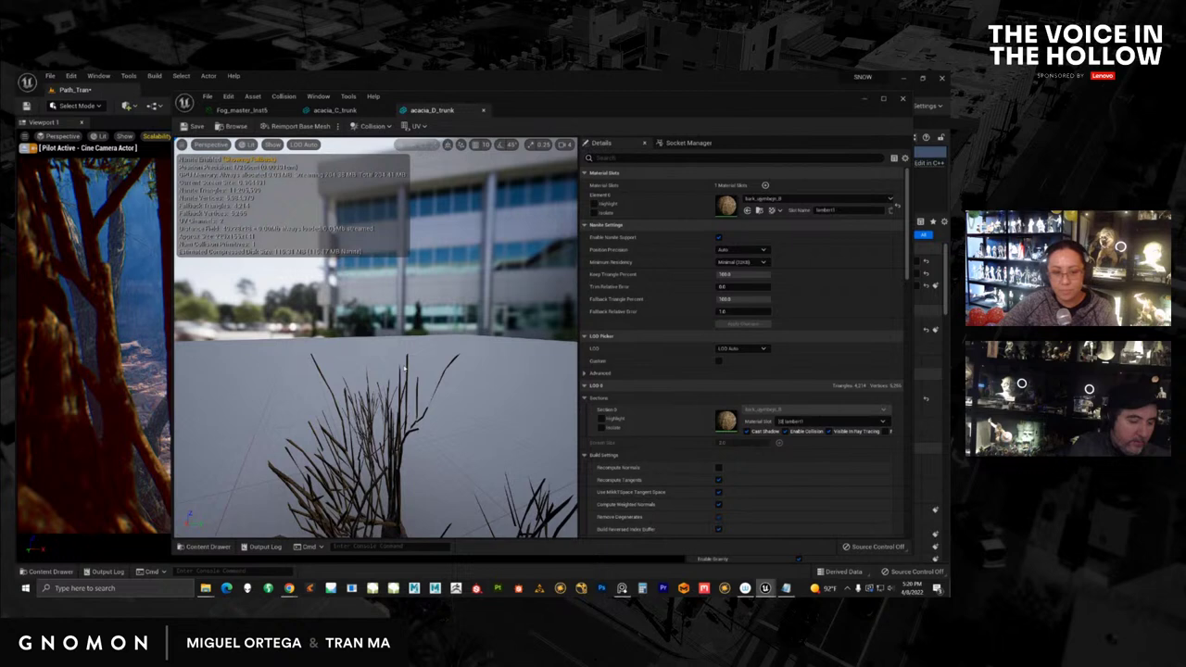
left_click_drag(429, 318, 410, 368, "alt")
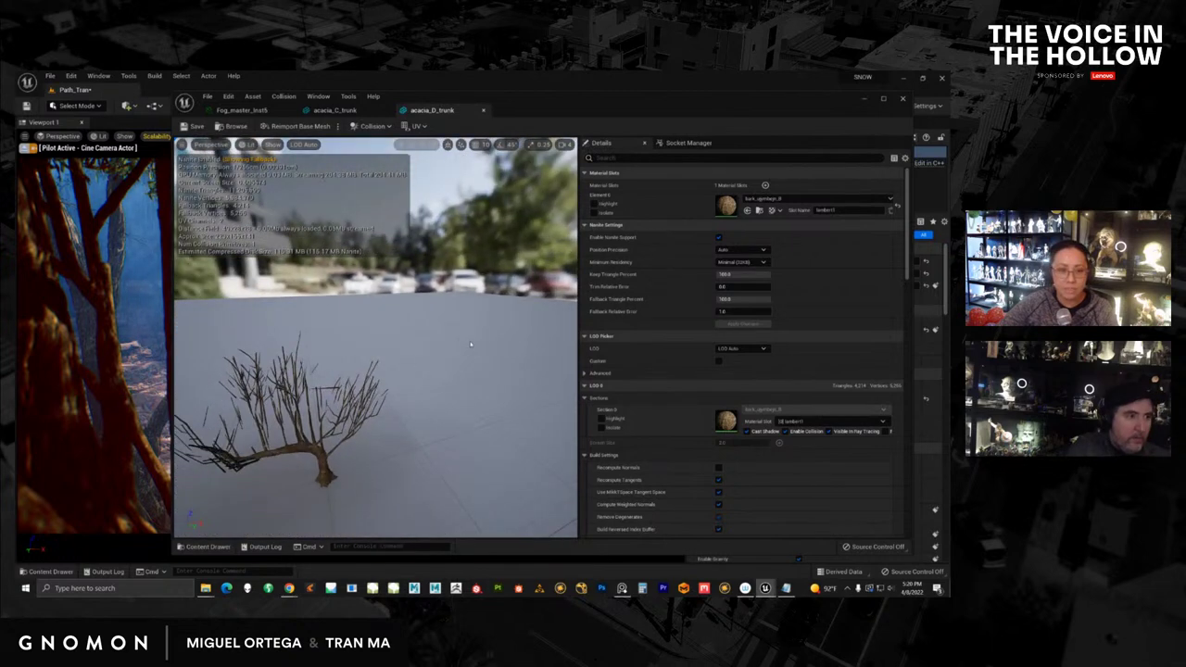
middle_click_drag(471, 344, 418, 371, "alt")
right_click_drag(418, 371, 424, 380, "alt")
middle_click_drag(399, 369, 416, 372, "alt")
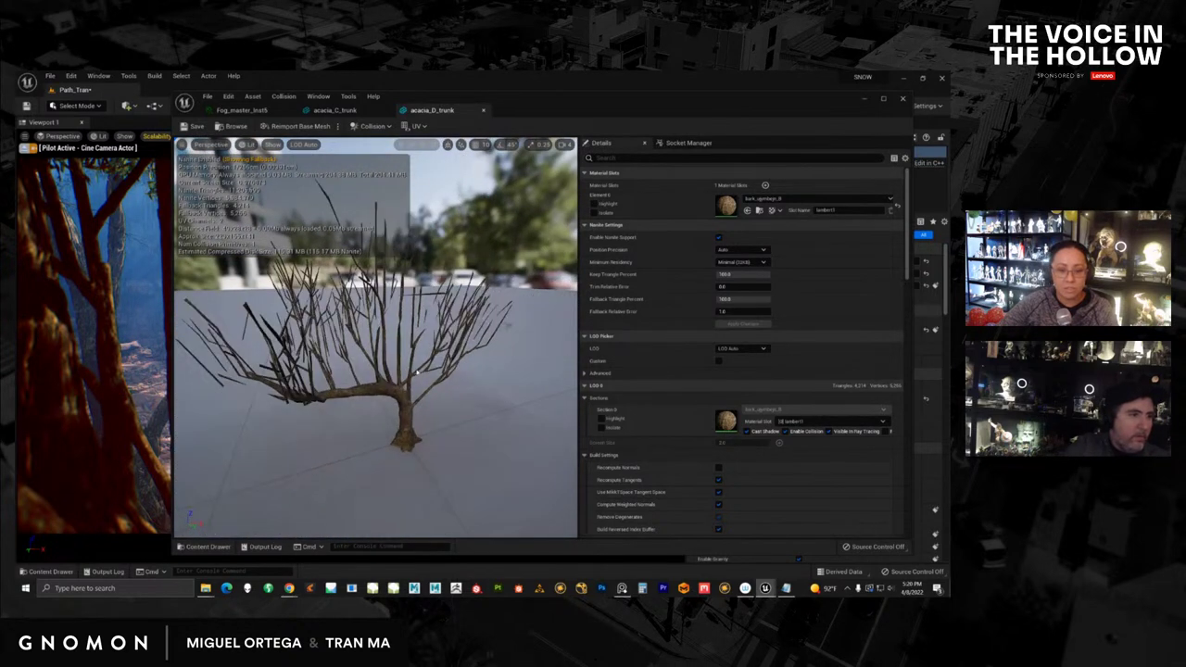
right_click_drag(416, 372, 428, 384, "alt")
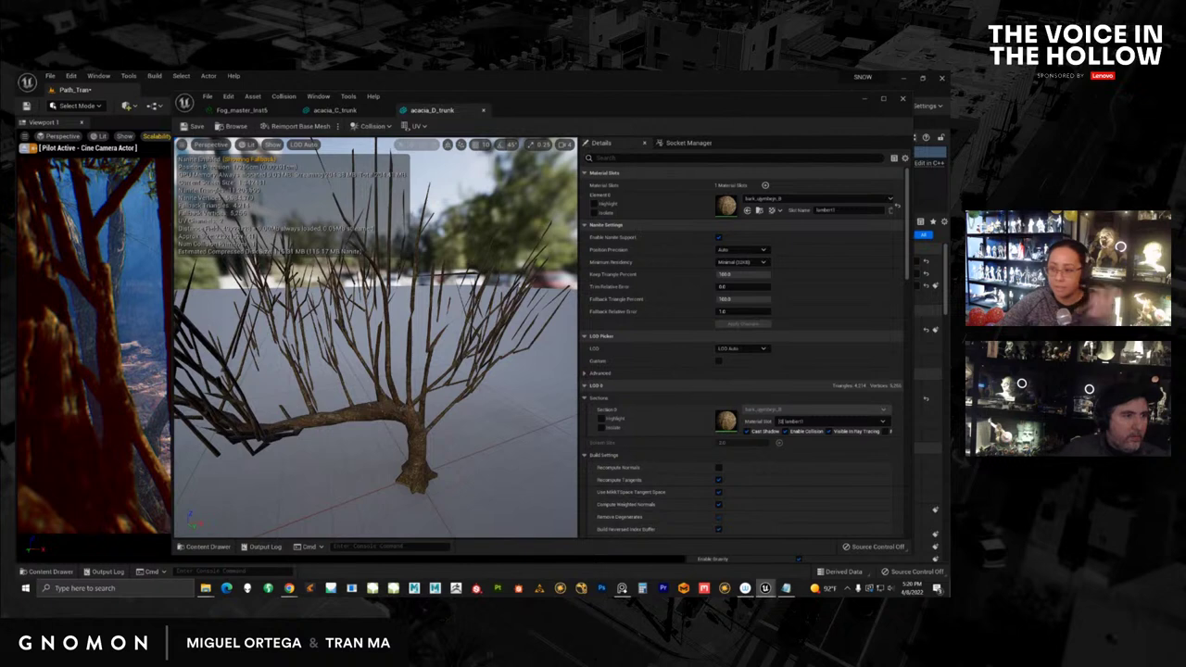
Step: Search the Project Settings for "rhi" and look up the Windows platform's Default RHI option
left_click_drag(536, 107, 525, 112)
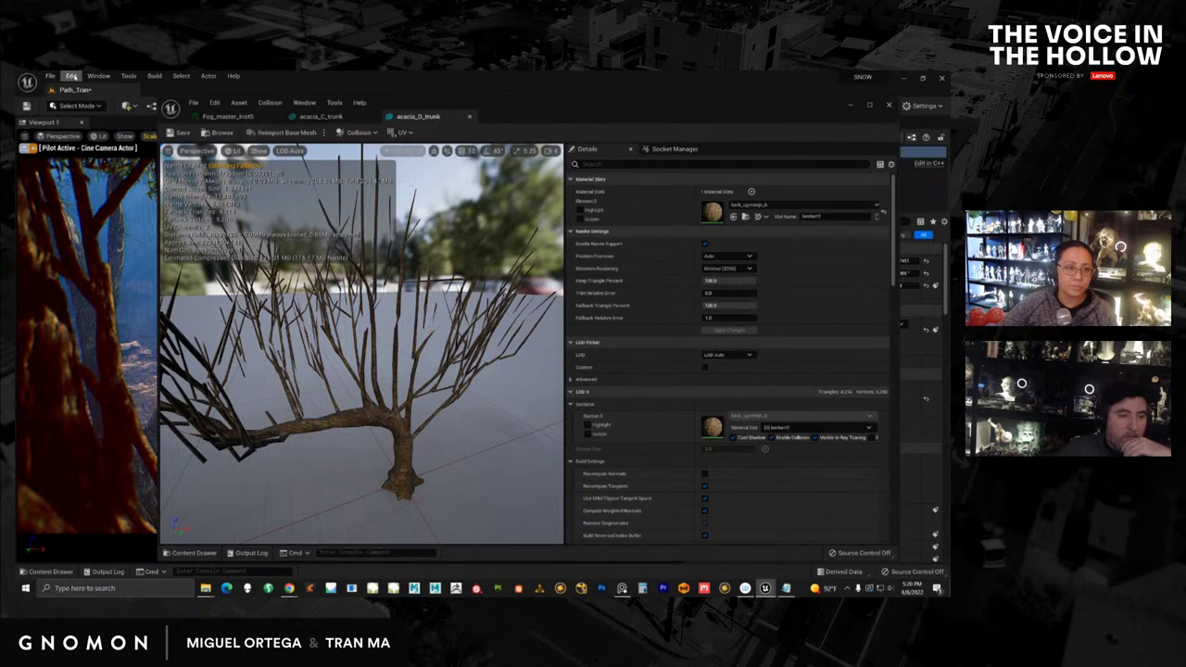
left_click(70, 76)
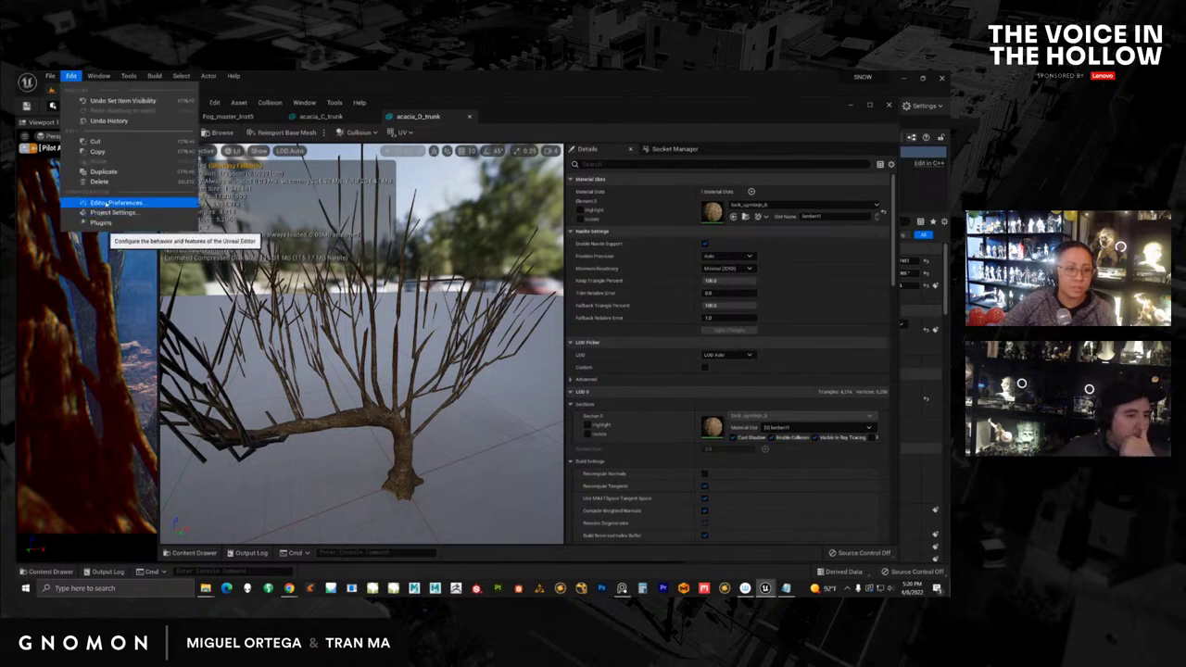
left_click(110, 213)
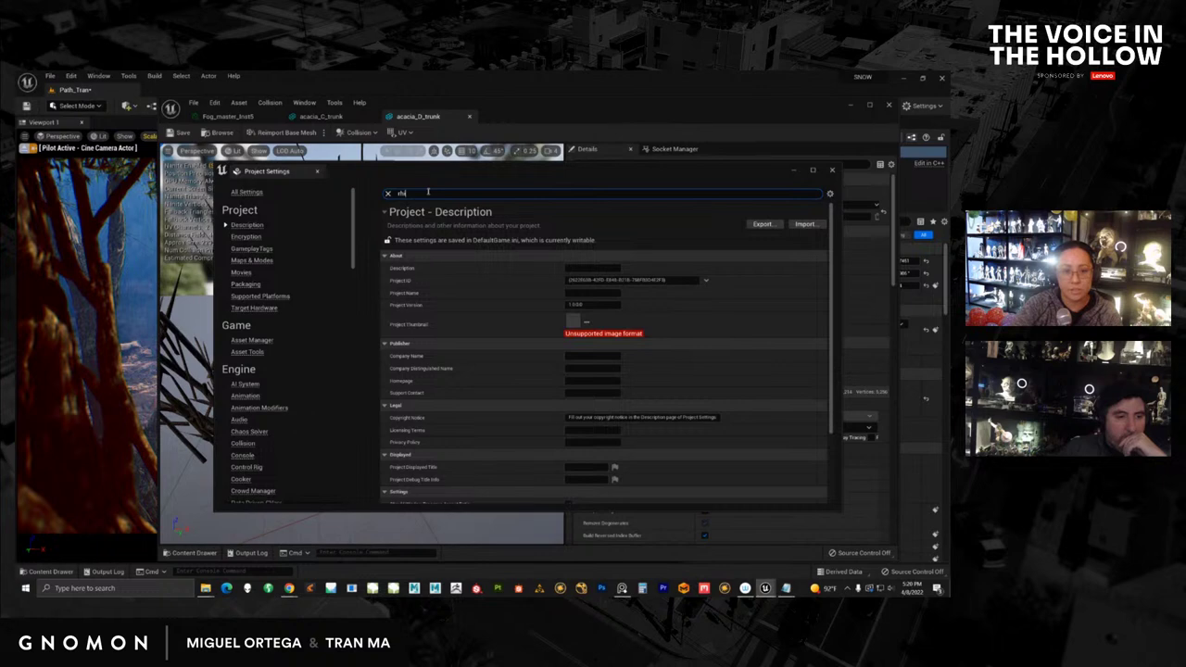
scroll(498, 423, "down", 1)
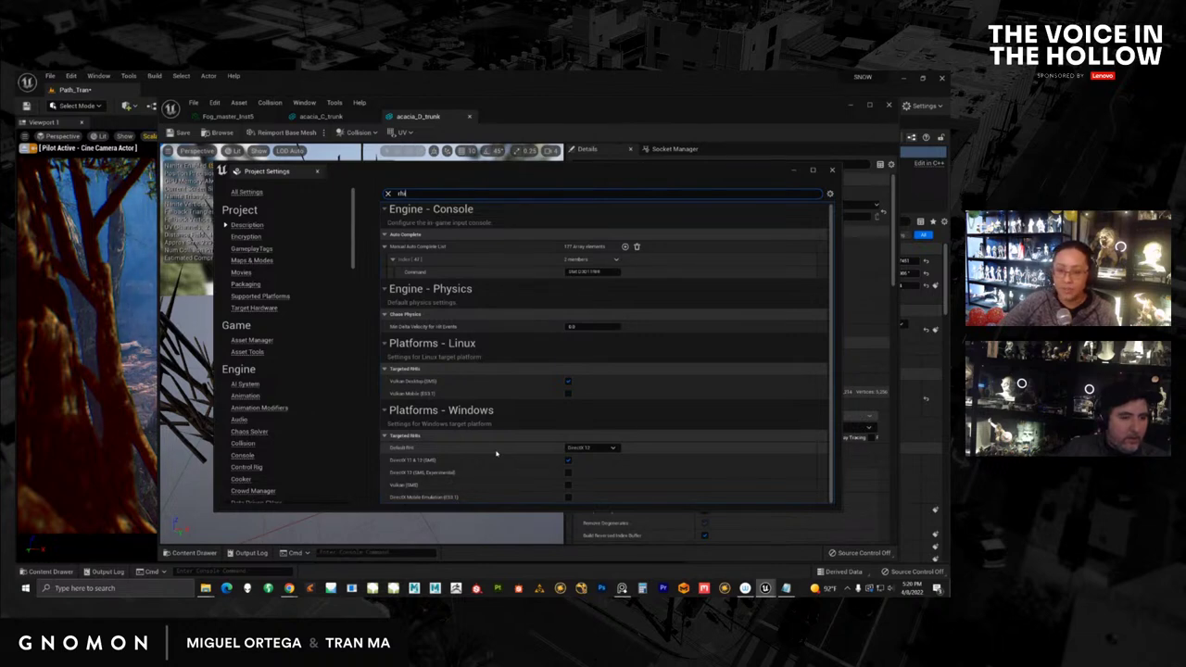
Step: Minimize the acacia_D_trunk mesh editor, close the Project Settings, and clear the selection in the level
left_click(526, 116)
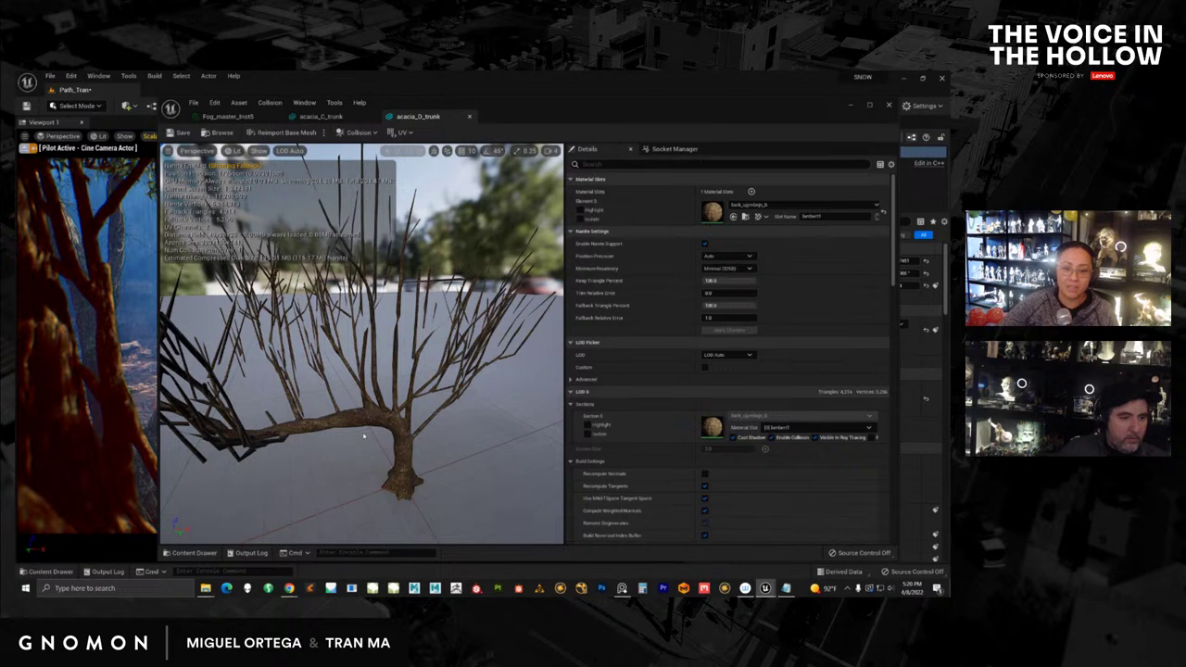
left_click(851, 106)
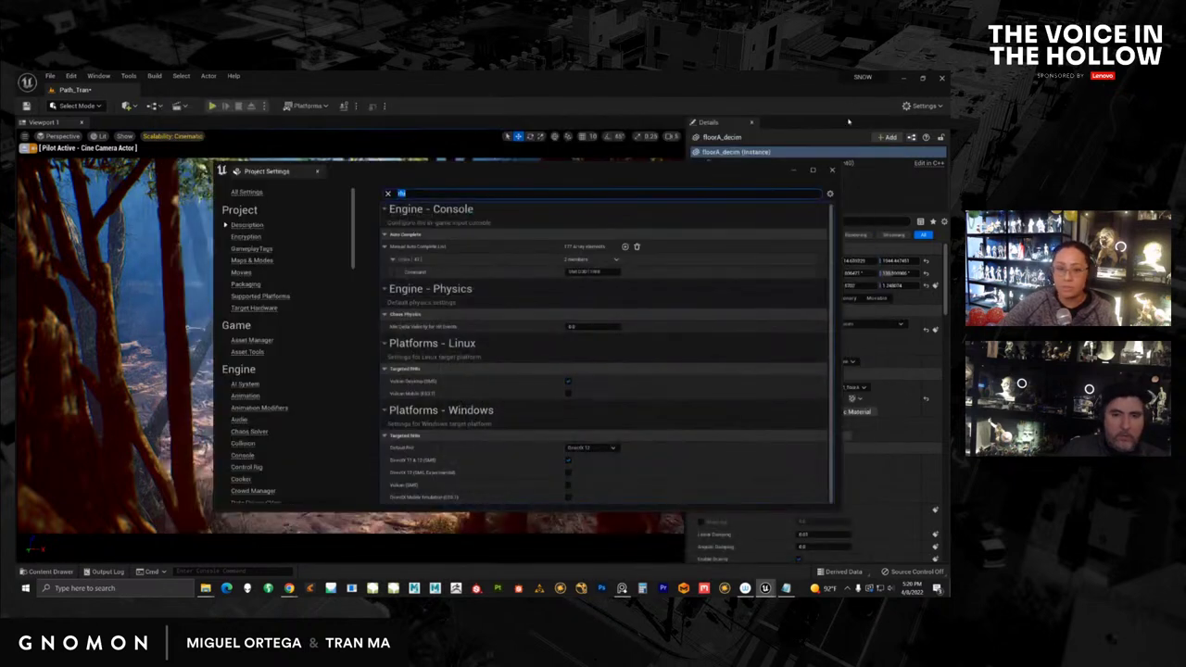
left_click(832, 171)
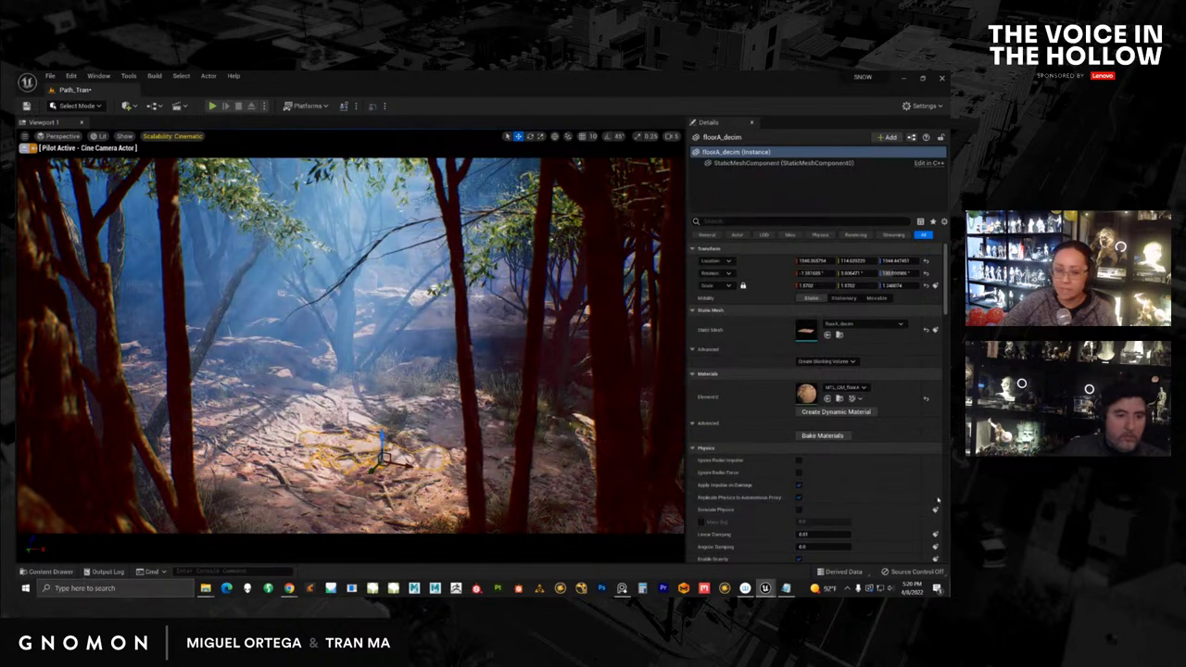
key("Escape")
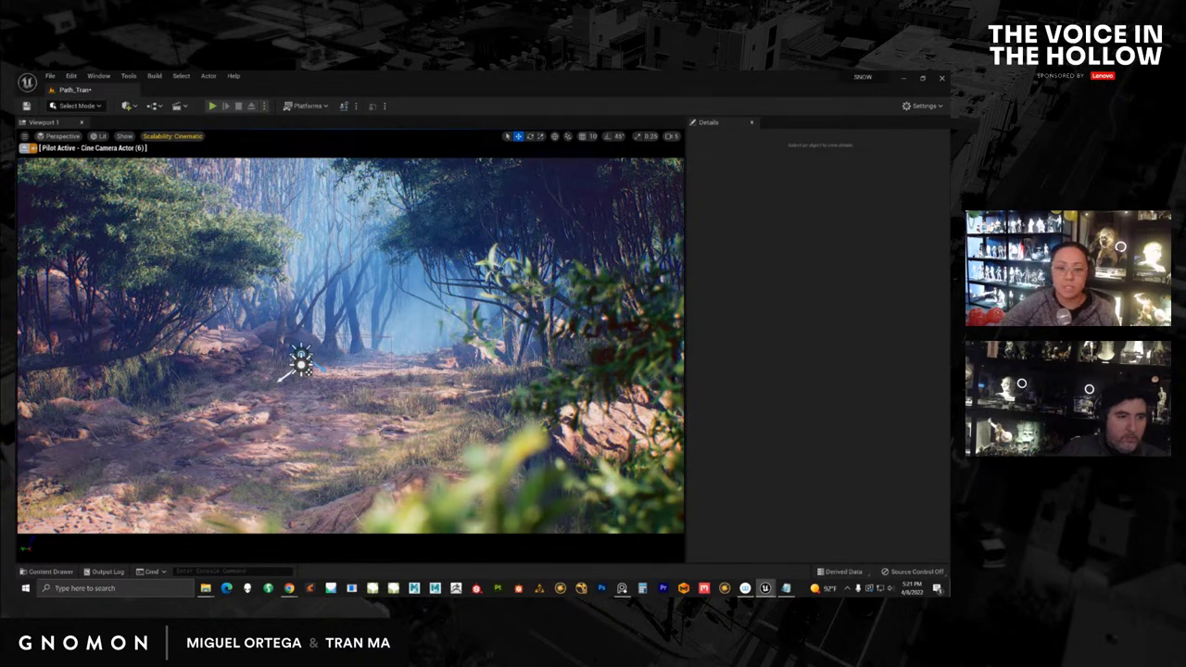
Step: Select the sandstone ledge on the path, hide the viewport's editor overlays, and view the scene through Cine Camera Actors 3, 4 and 5
left_click(408, 434)
key("g")
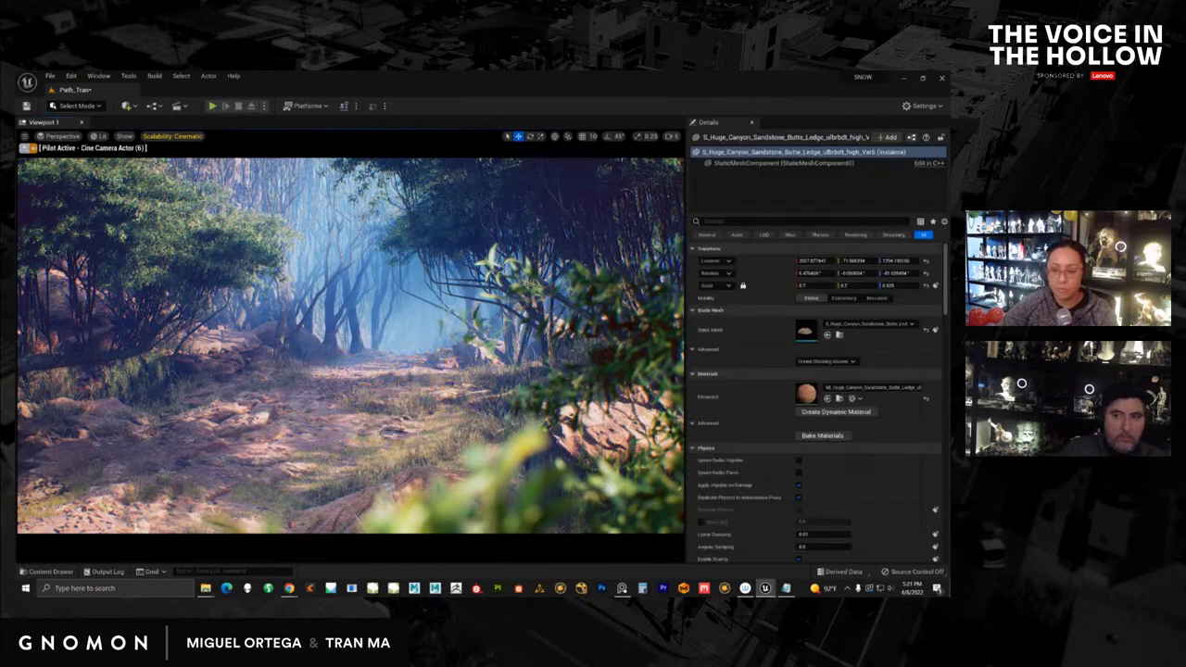
key("3")
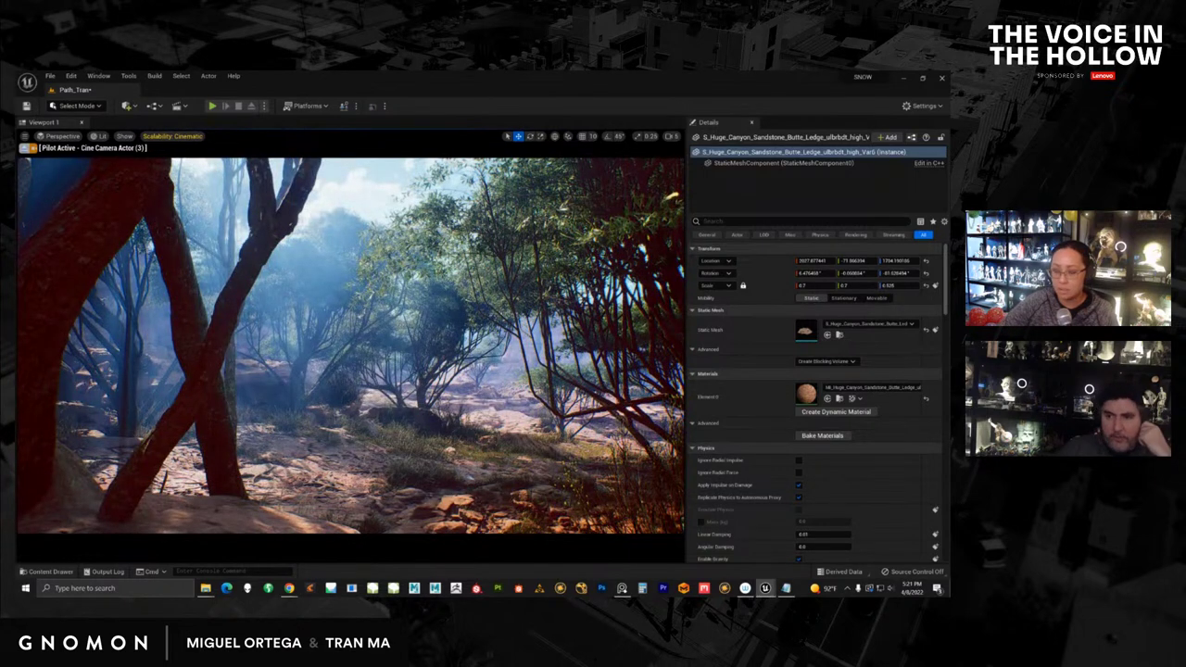
key("5")
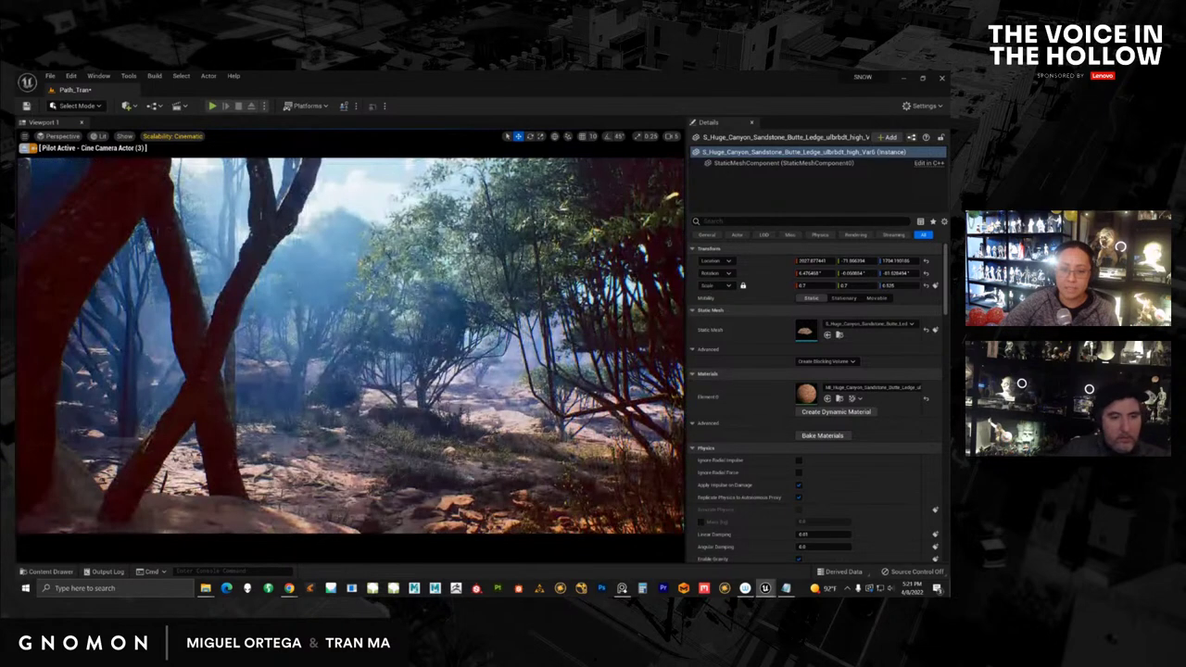
key("4")
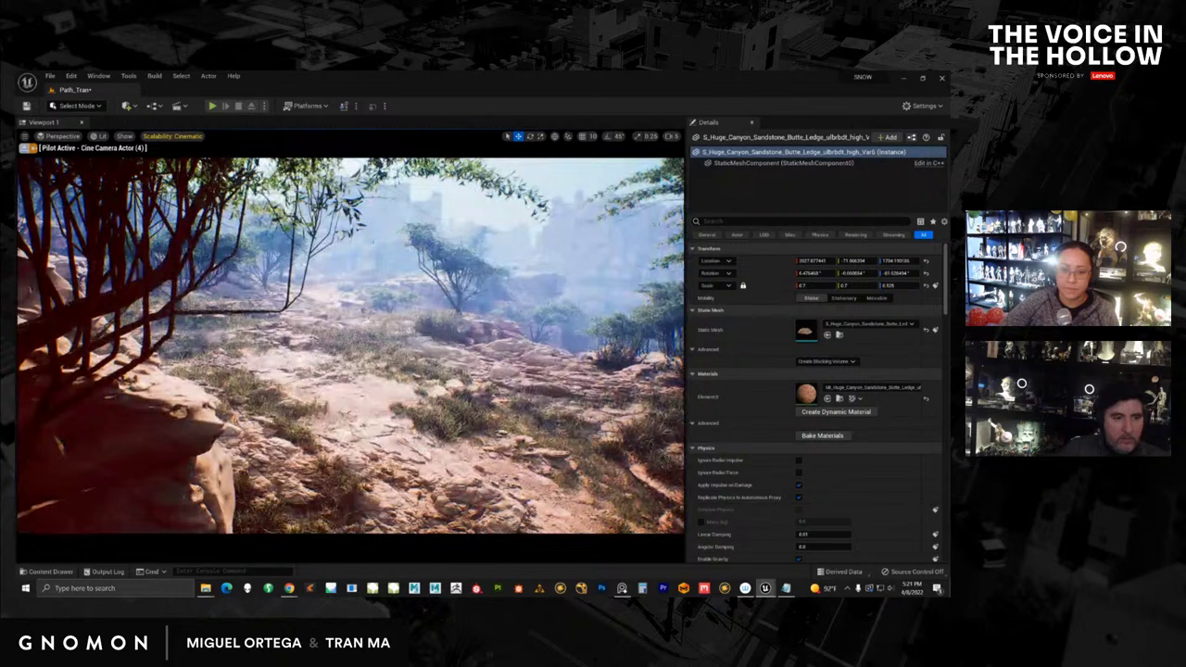
key("5")
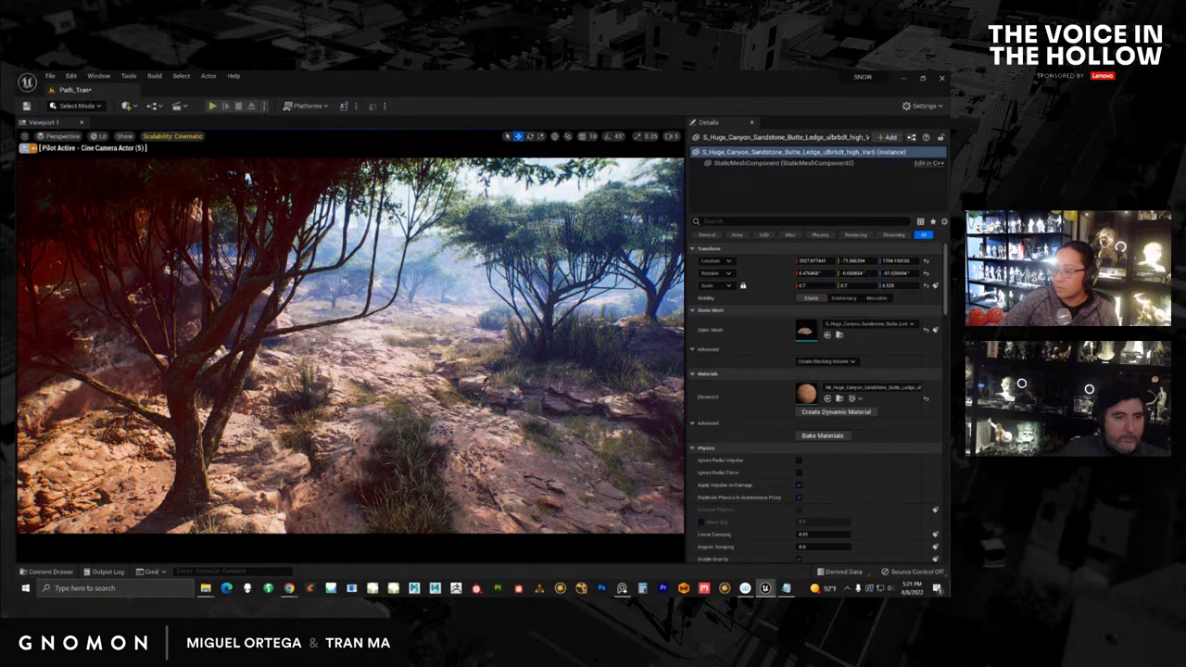
left_click(222, 573)
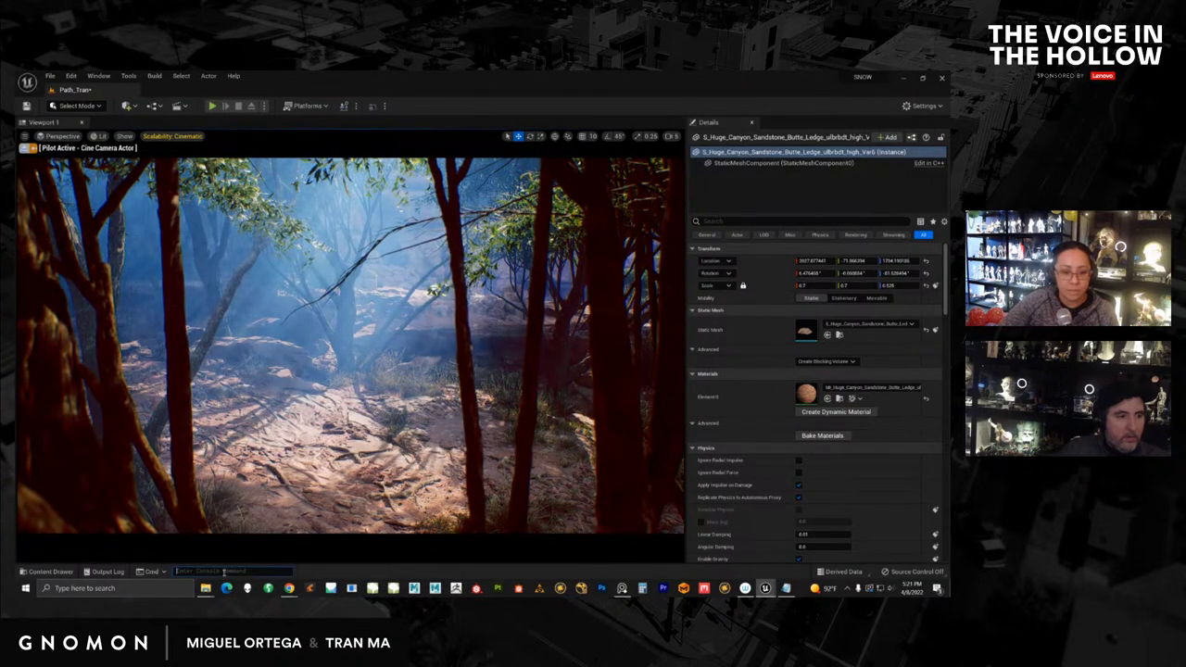
left_click(223, 571)
type("r.ray")
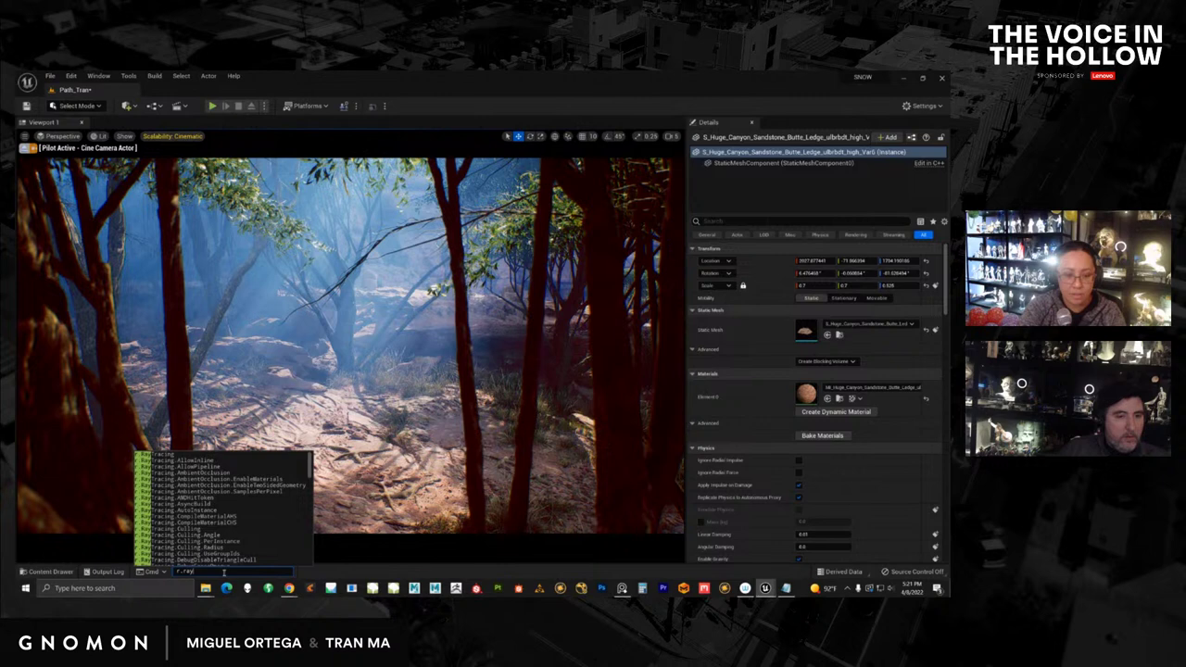
type("tracing")
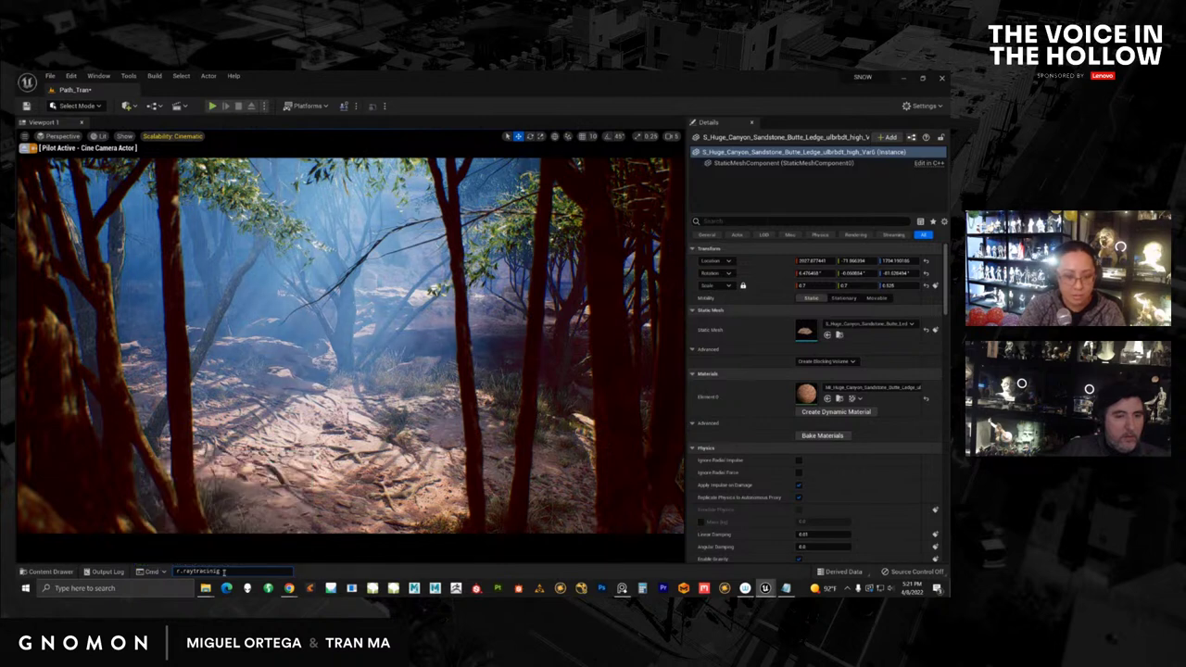
key("BackSpace")
key("BackSpace")
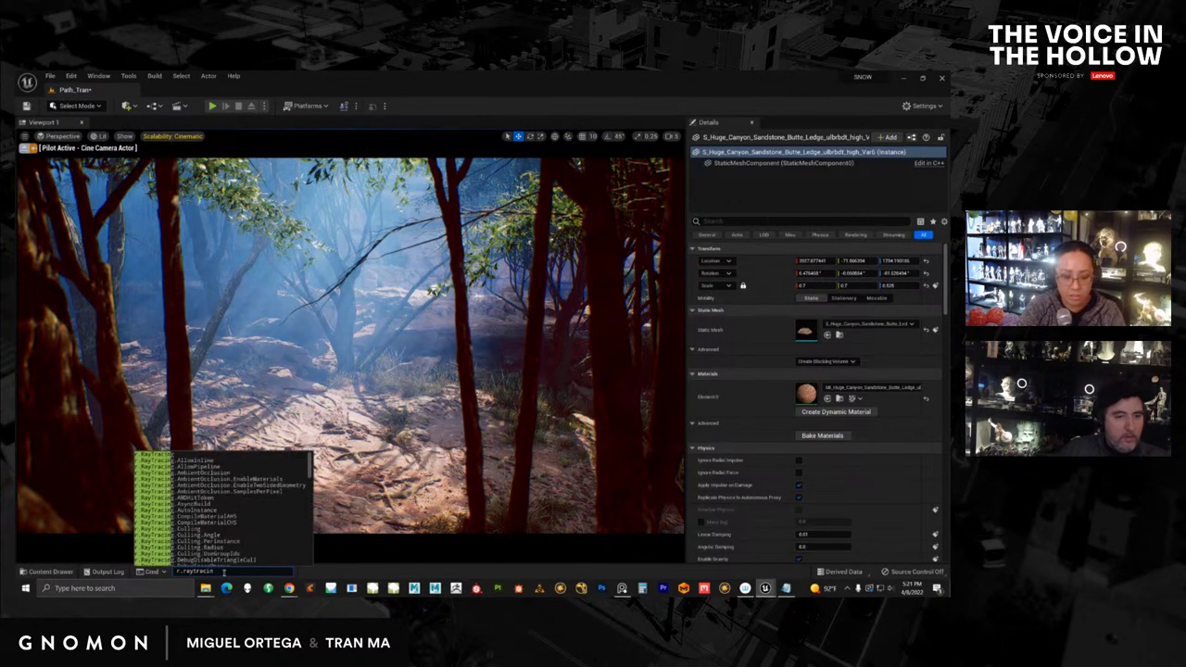
key("grave")
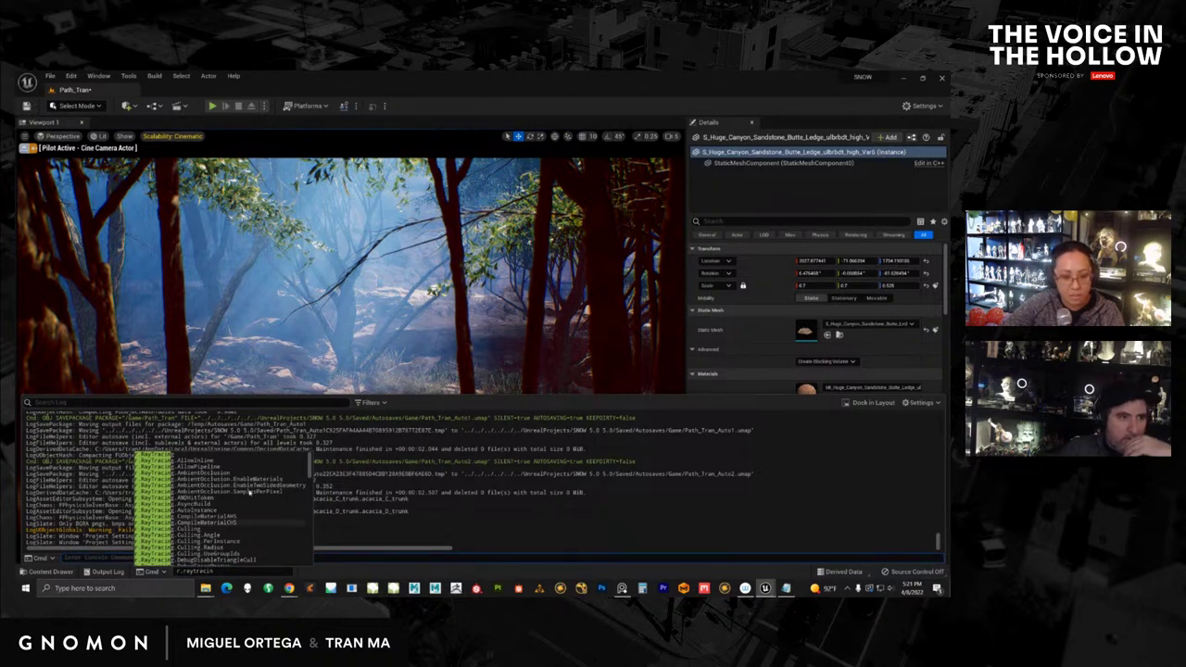
left_click(269, 572)
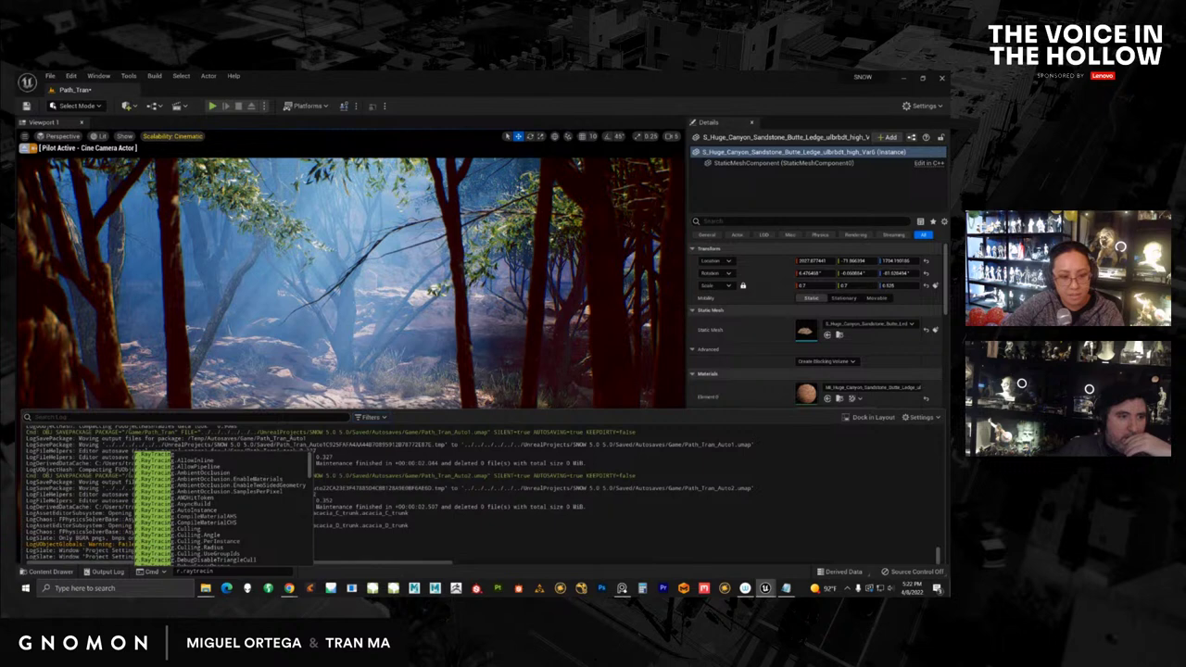
type("r.raytracing")
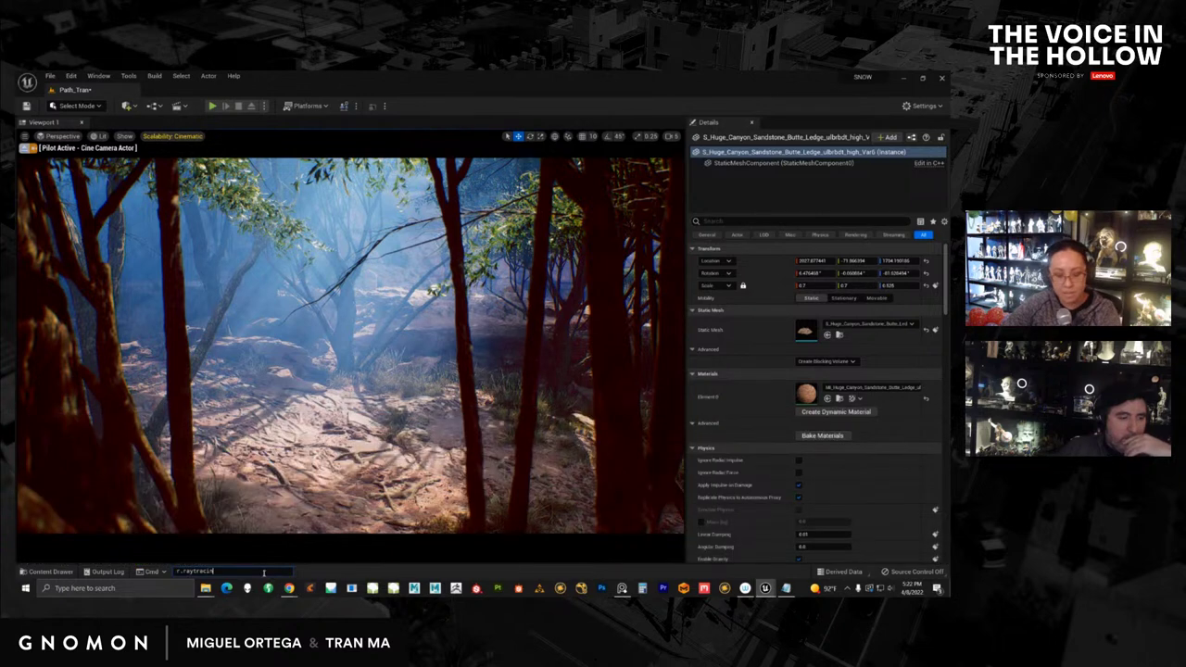
key("Return")
Step: Set the console variable r.RayTracing.Shadows.EnableTwoSidedGeometry to 1
key("grave")
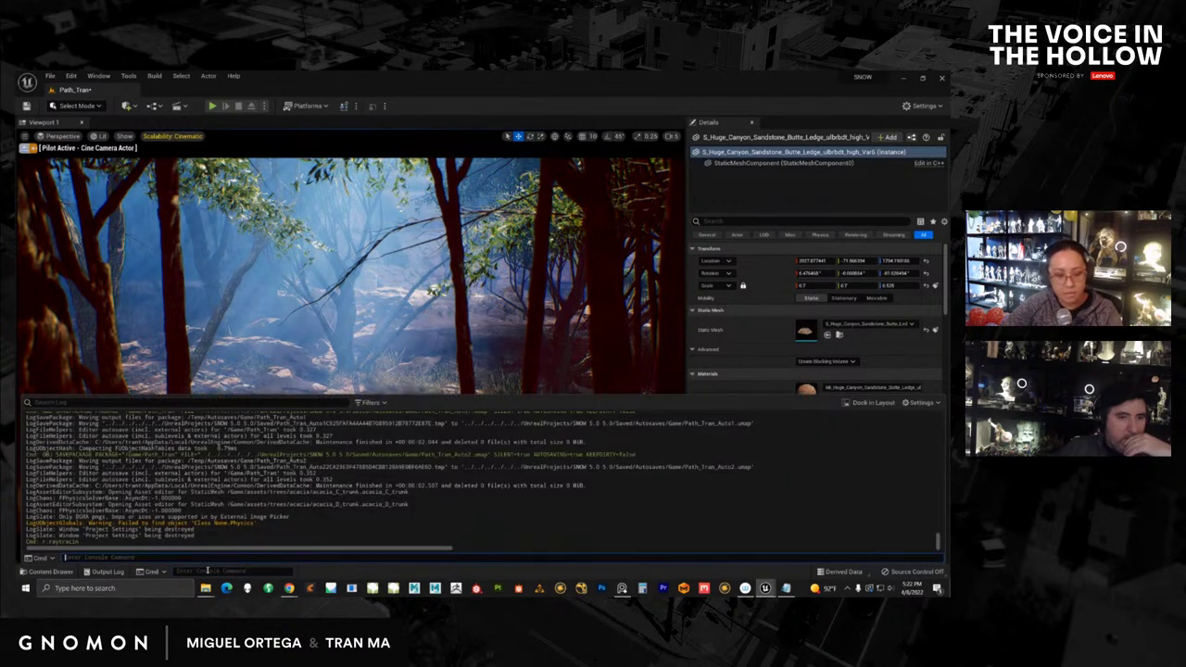
type("r.ra")
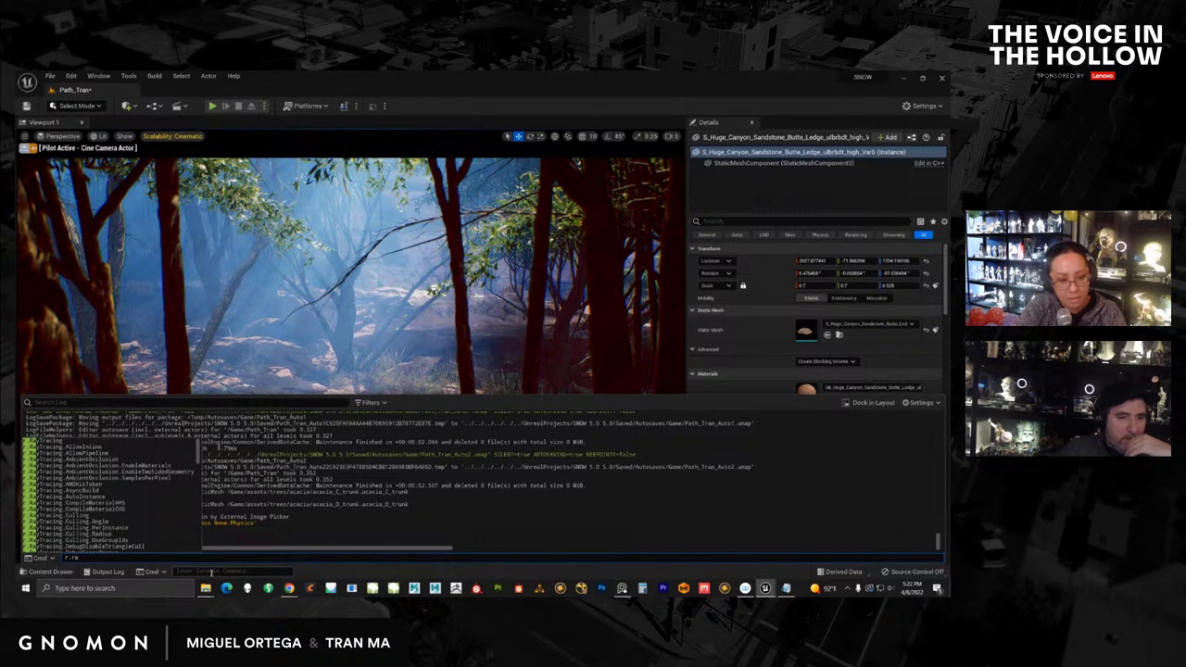
type("ytracing")
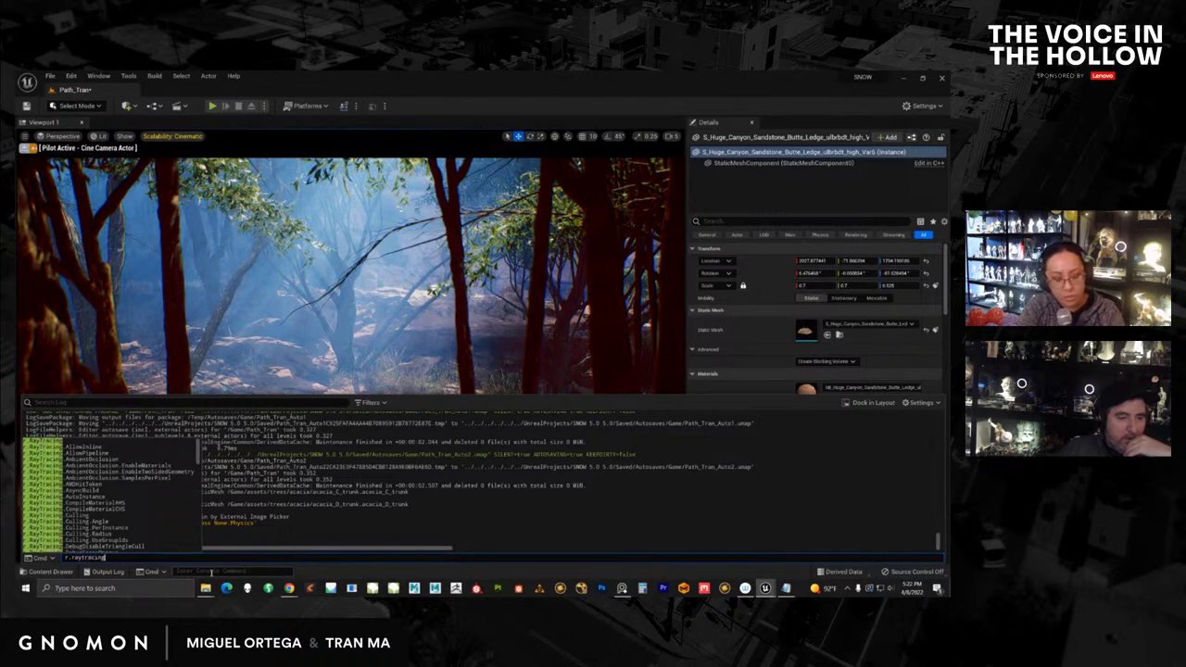
type(".shodows.")
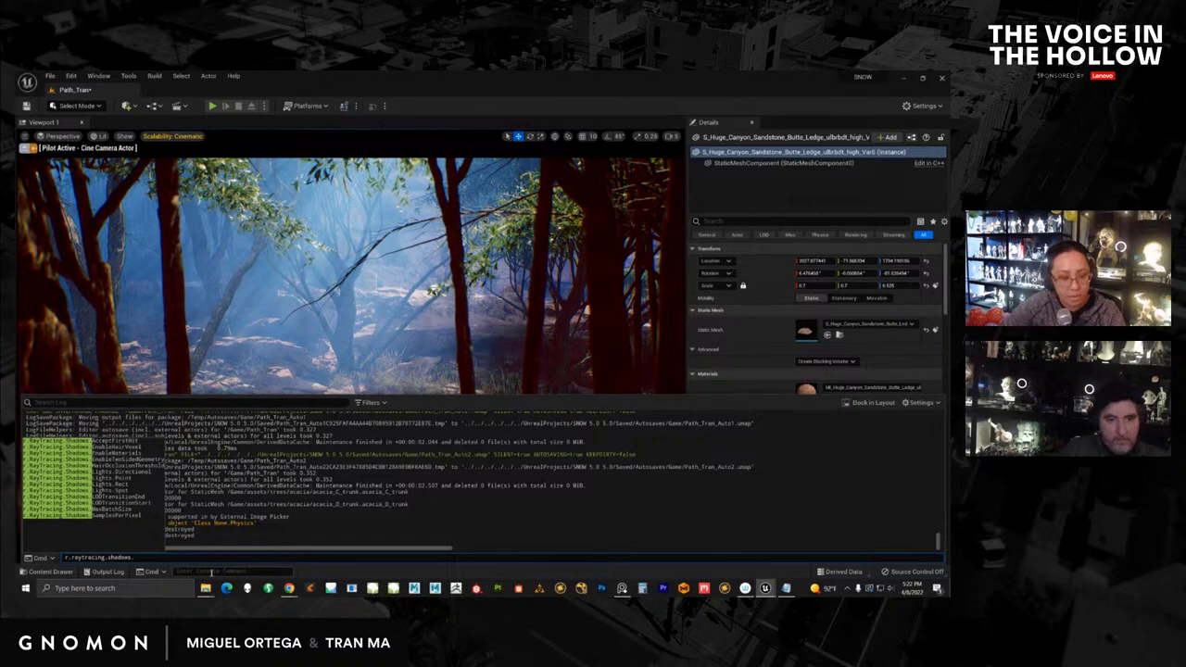
left_click(157, 460)
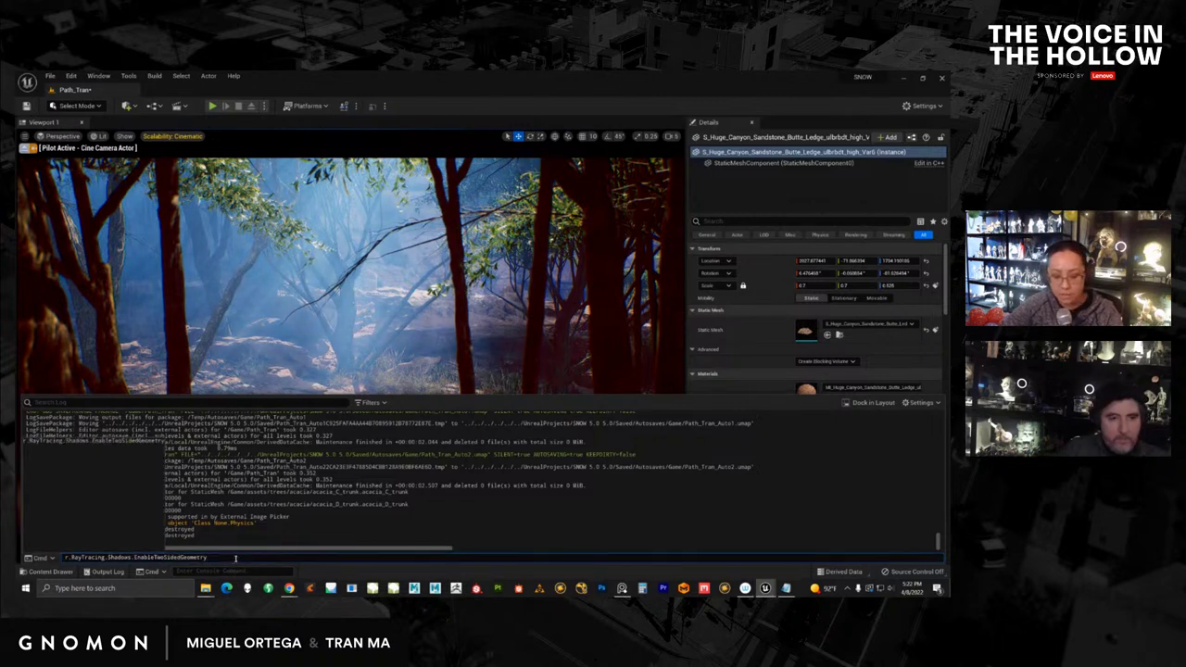
type("1")
key("Return")
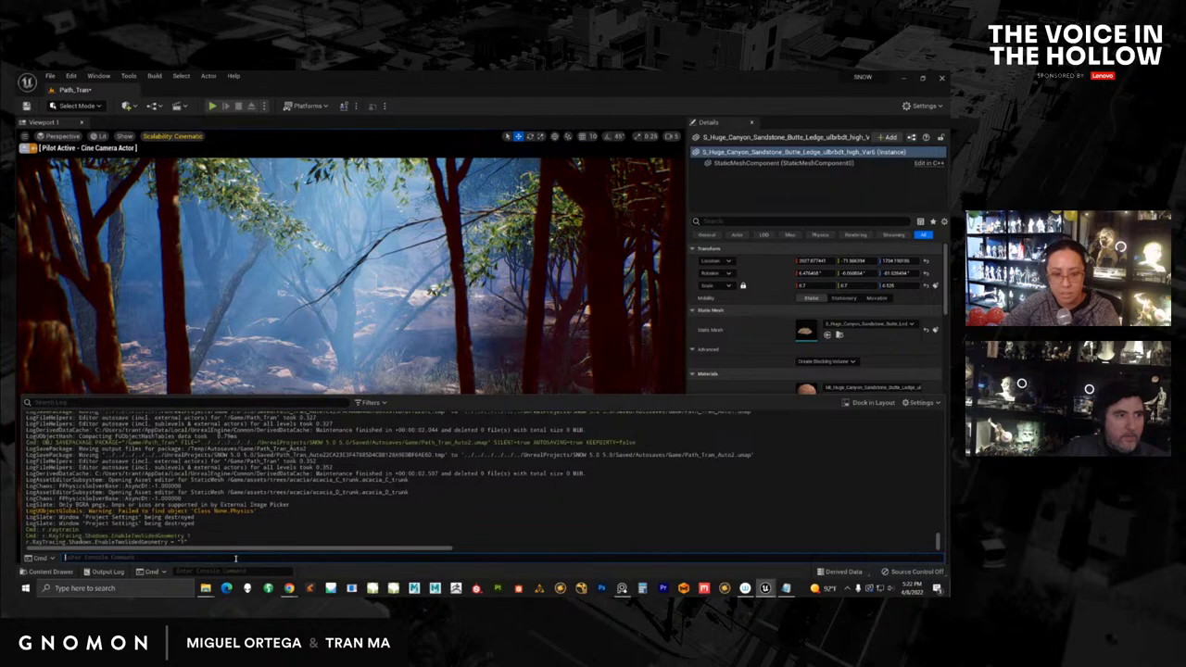
Step: Select the acacia_C_decim_wbranches4 tree and examine the ground, grass and rocks around it up close
left_click(347, 320)
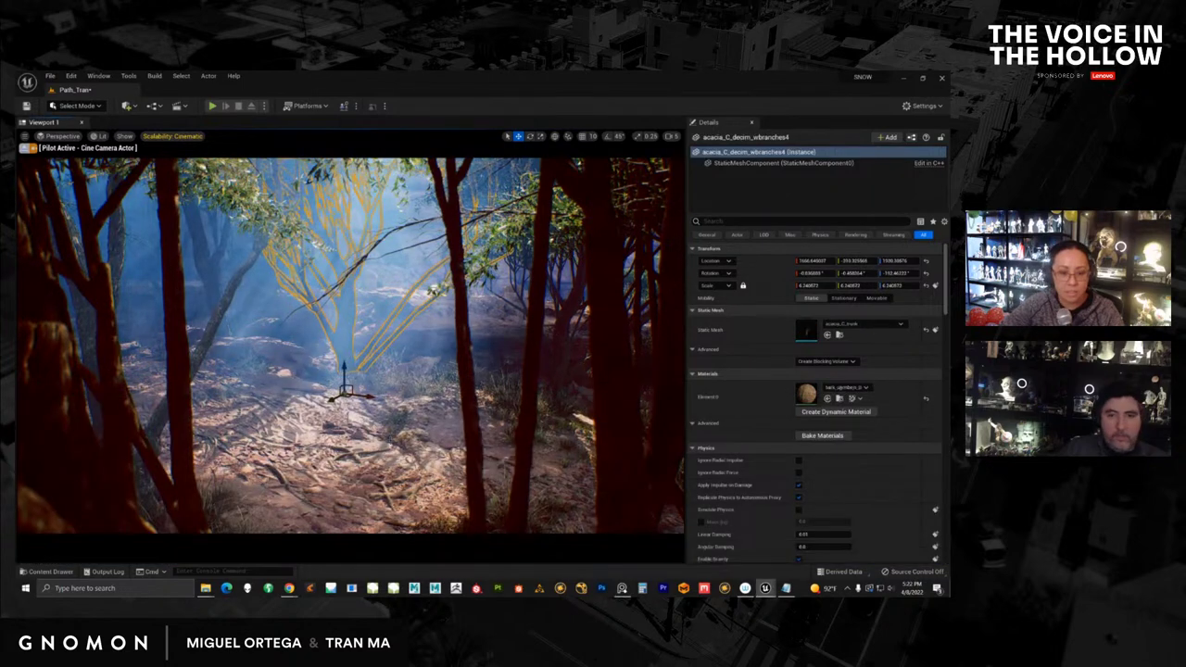
key("w")
right_click_drag(346, 352, 444, 371)
right_click_drag(335, 476, 295, 511)
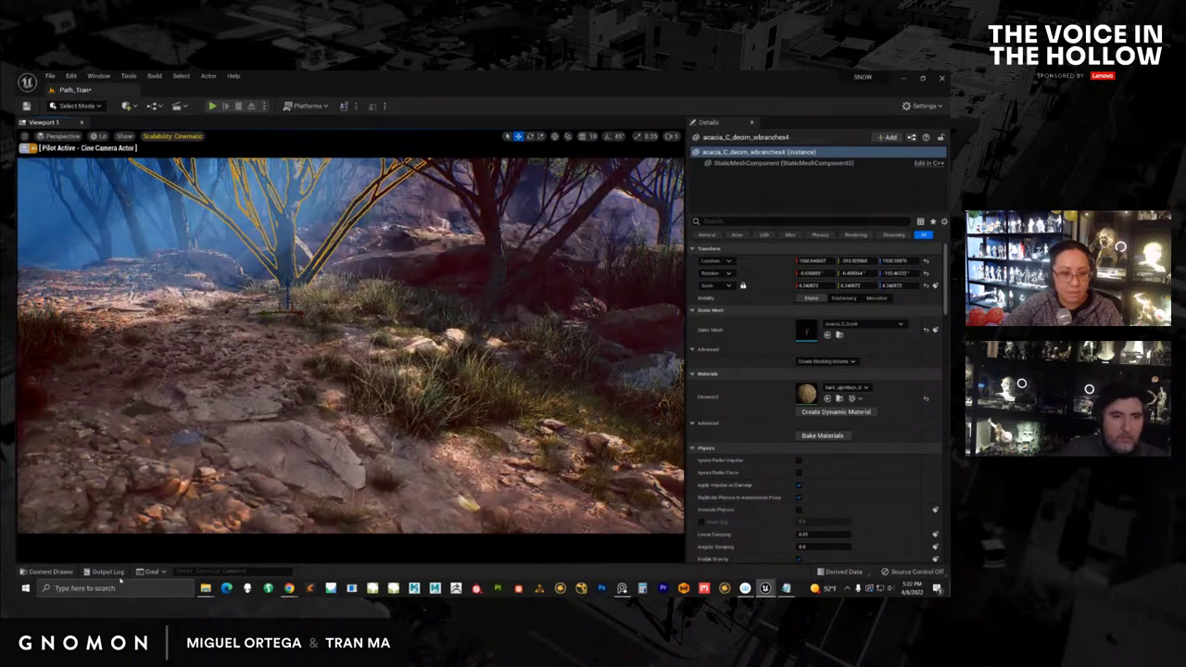
Step: Enter the console variable r.RayTracing.Shadows.EnableTwoSidedGeometry again with the value 1
left_click(198, 572)
key("grave")
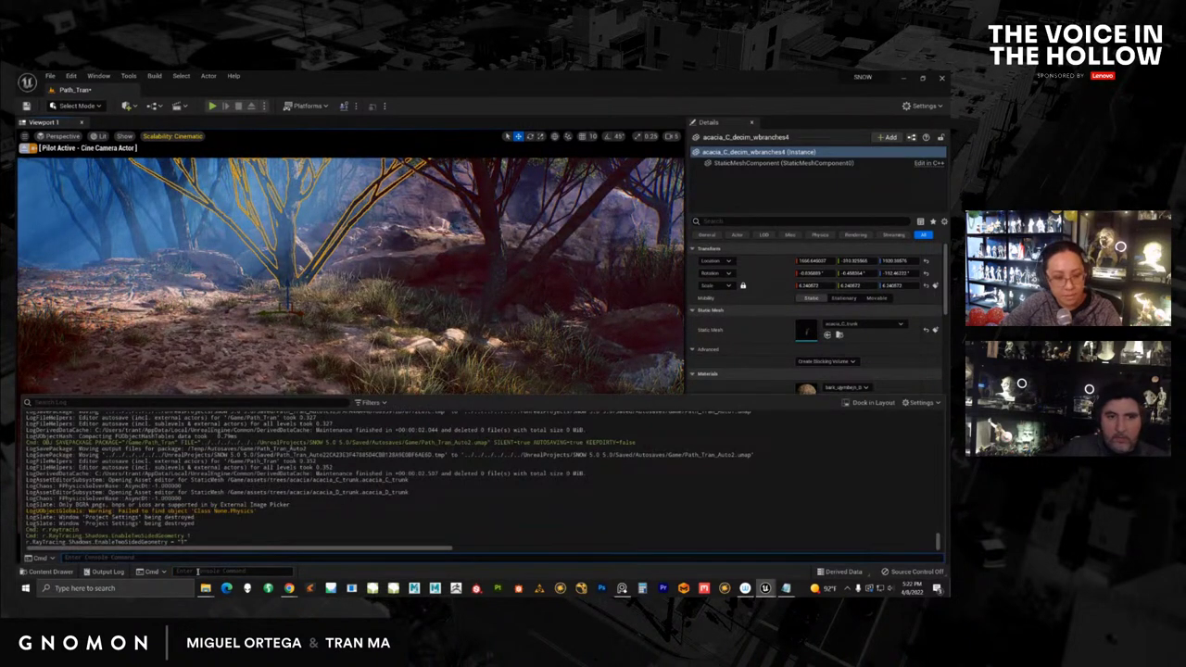
type("ra")
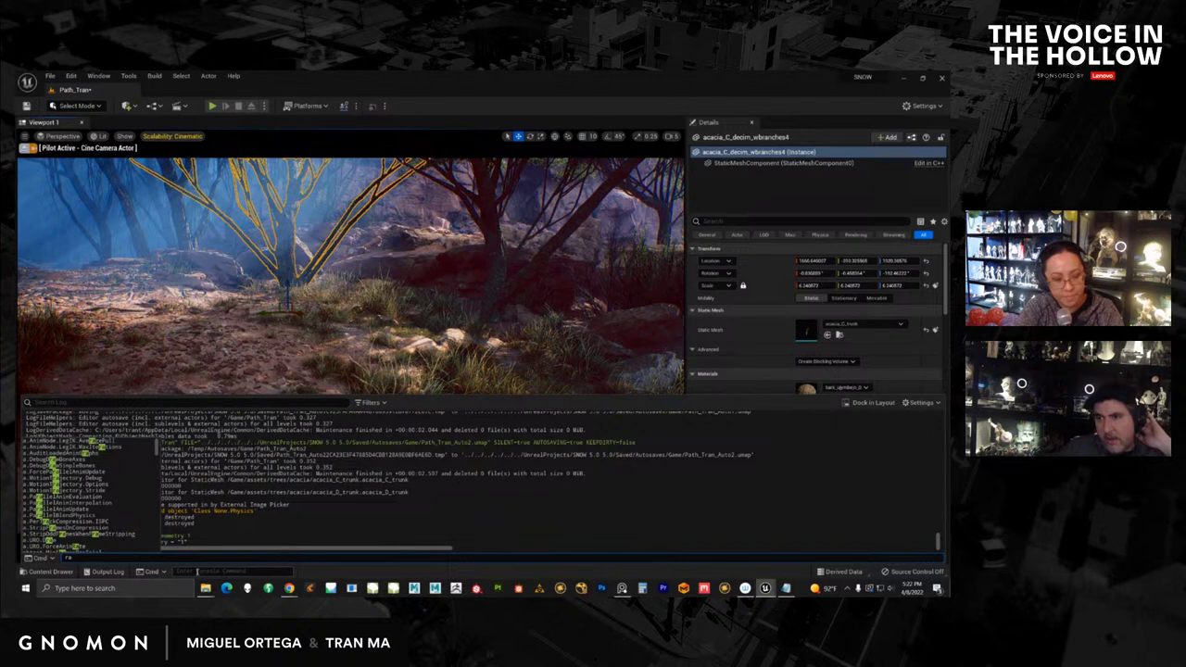
type("ytracing.")
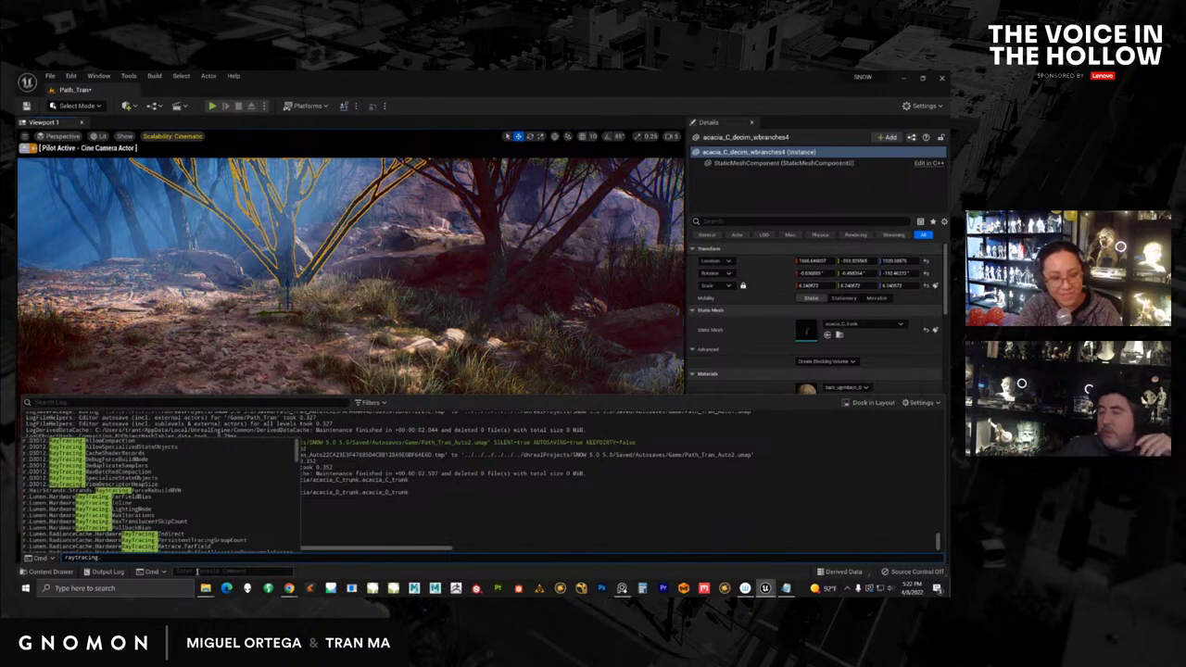
key("BackSpace")
key("BackSpace")
key("BackSpace")
key("BackSpace")
key("BackSpace")
key("BackSpace")
key("BackSpace")
key("BackSpace")
type("r.r")
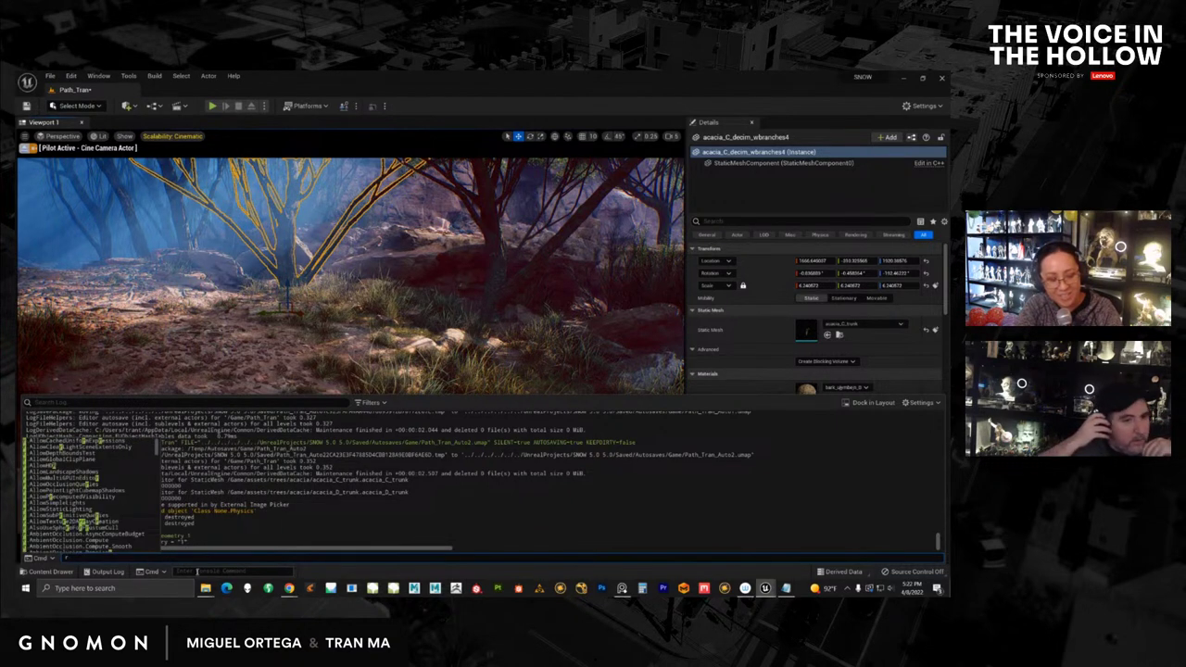
type("aytrai")
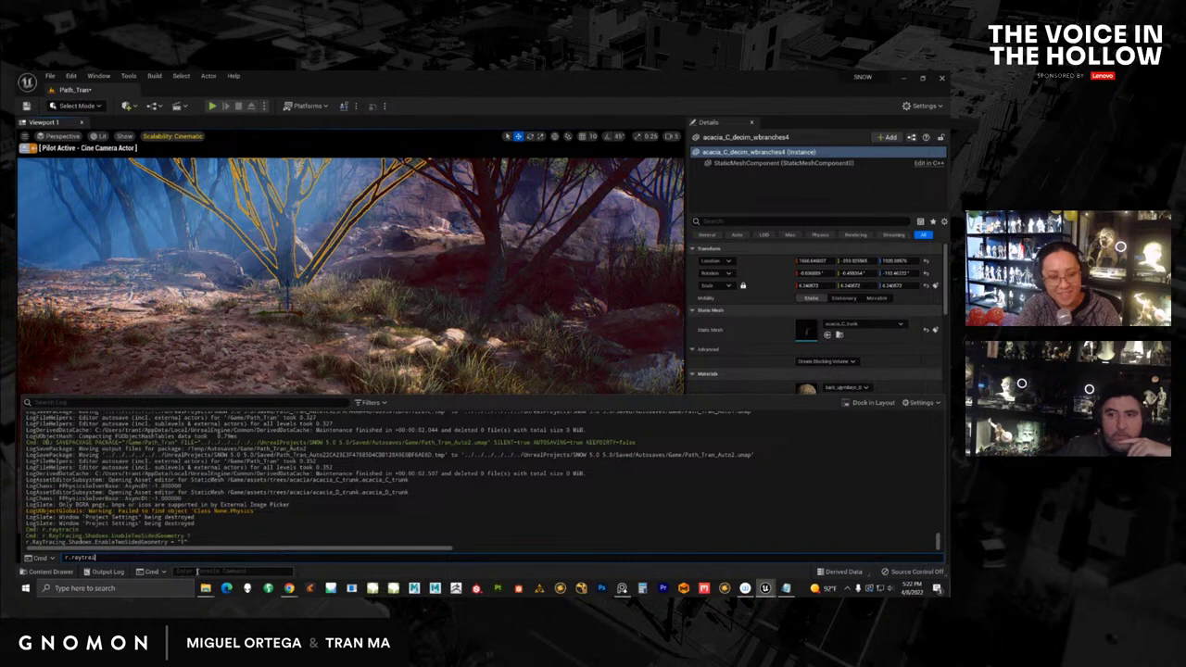
key("BackSpace")
type("cing.")
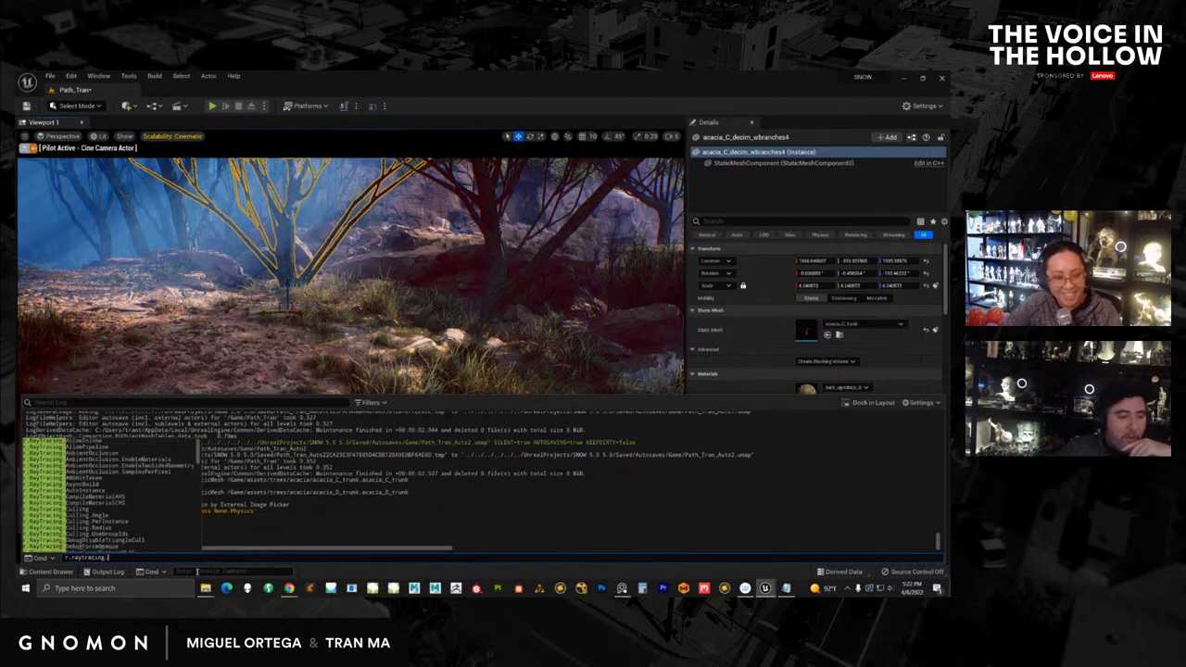
type("shadows")
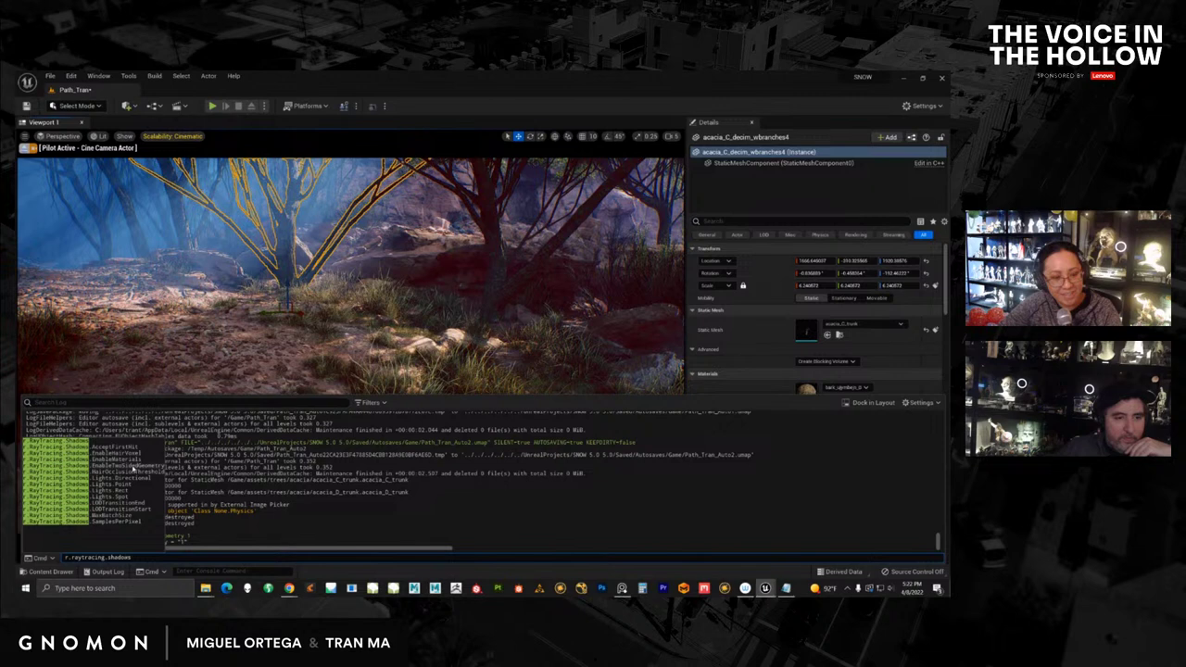
left_click(133, 470)
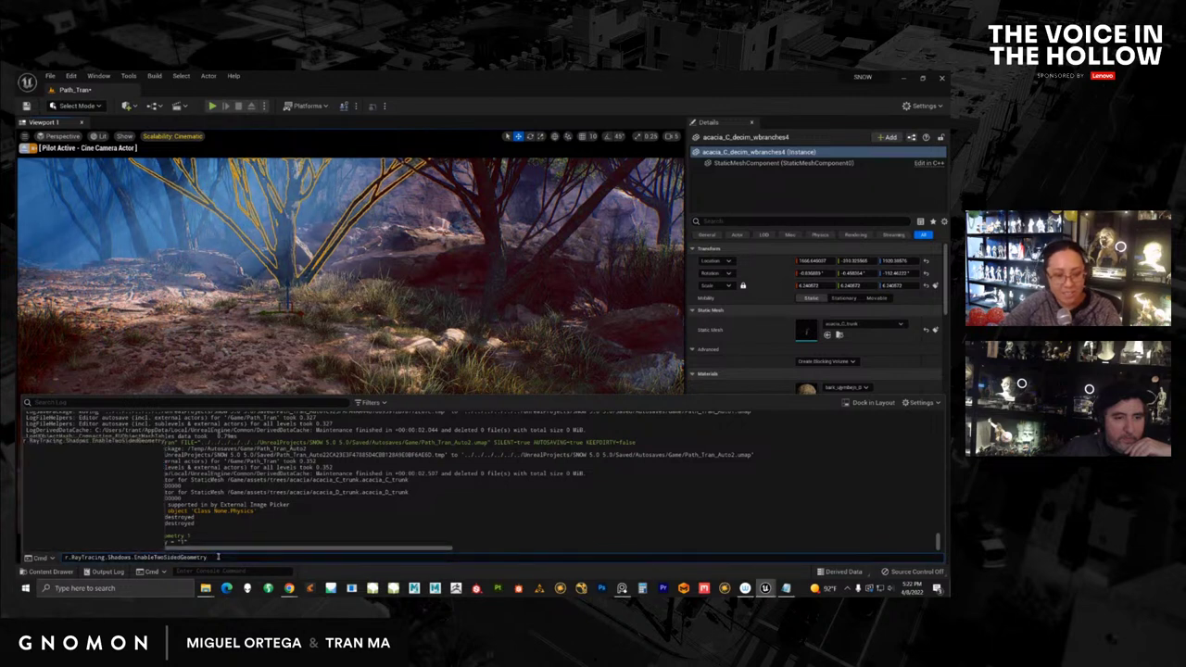
type("1")
key("Return")
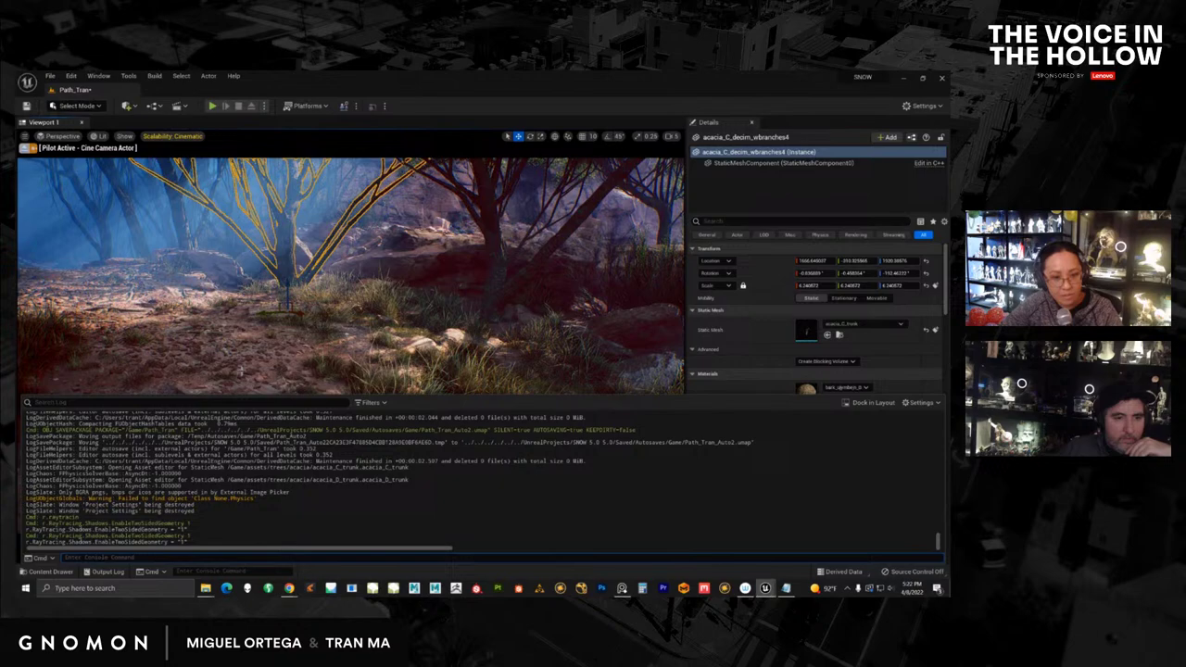
Step: Select the instanced foliage on the ground and examine the grass, trees and rocky slopes along the path
left_click(240, 371)
right_click_drag(241, 371, 301, 370)
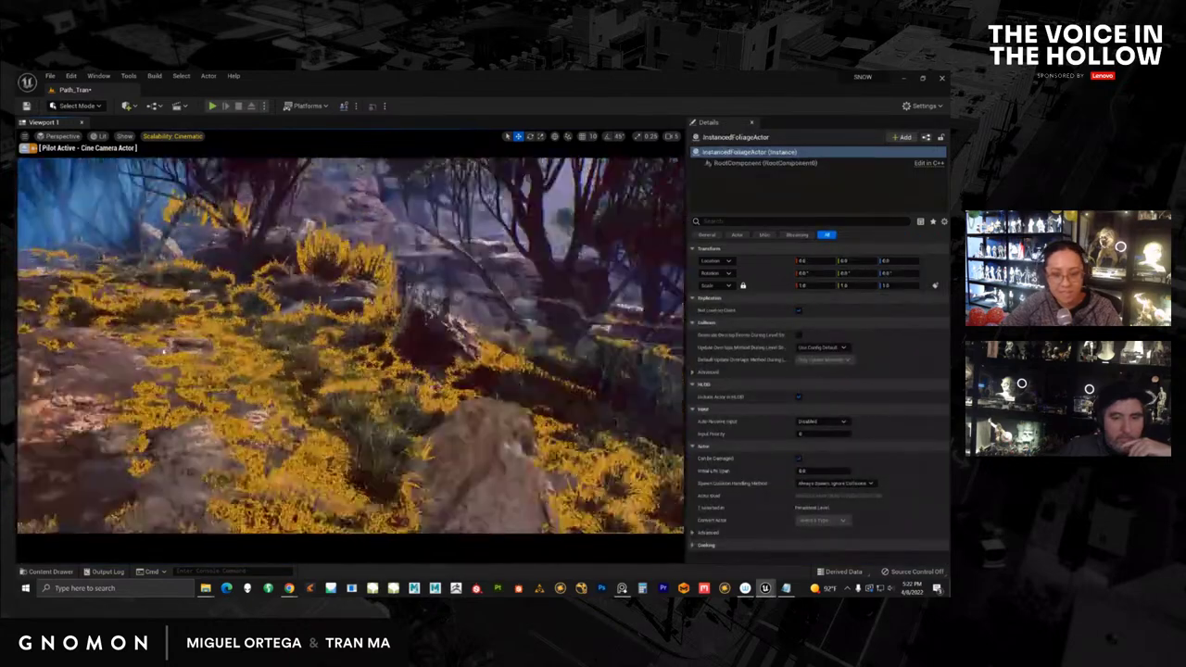
right_click_drag(164, 351, 244, 351)
scroll(263, 349, "down", 6)
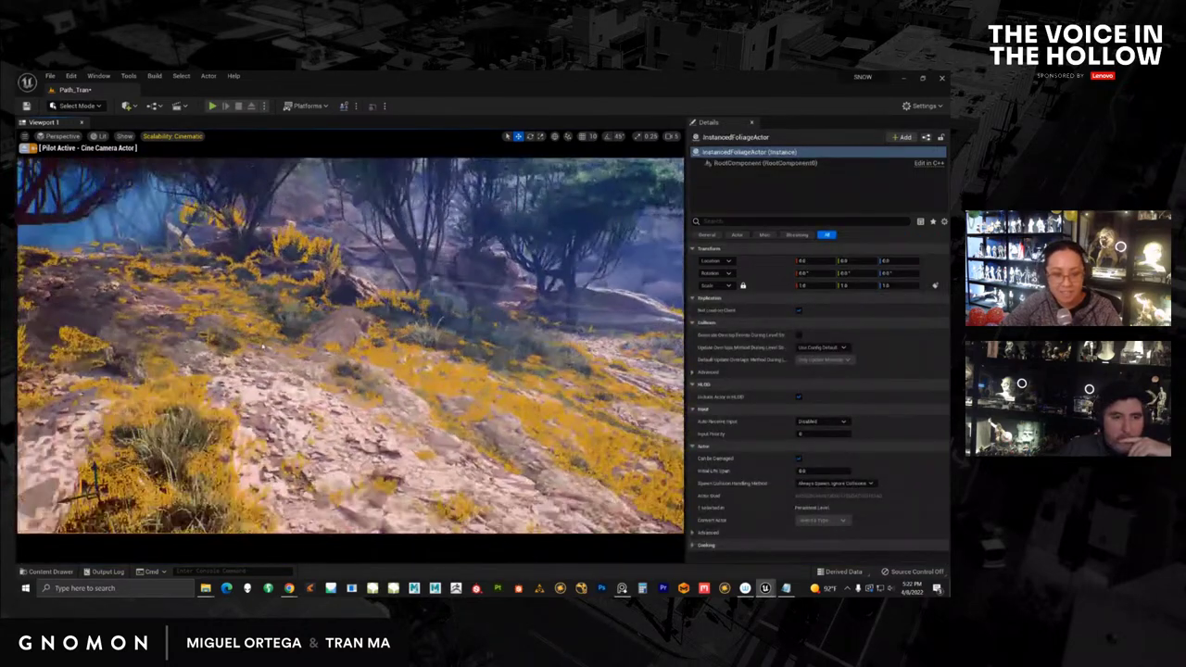
scroll(264, 379, "down", 6)
scroll(278, 330, "down", 5)
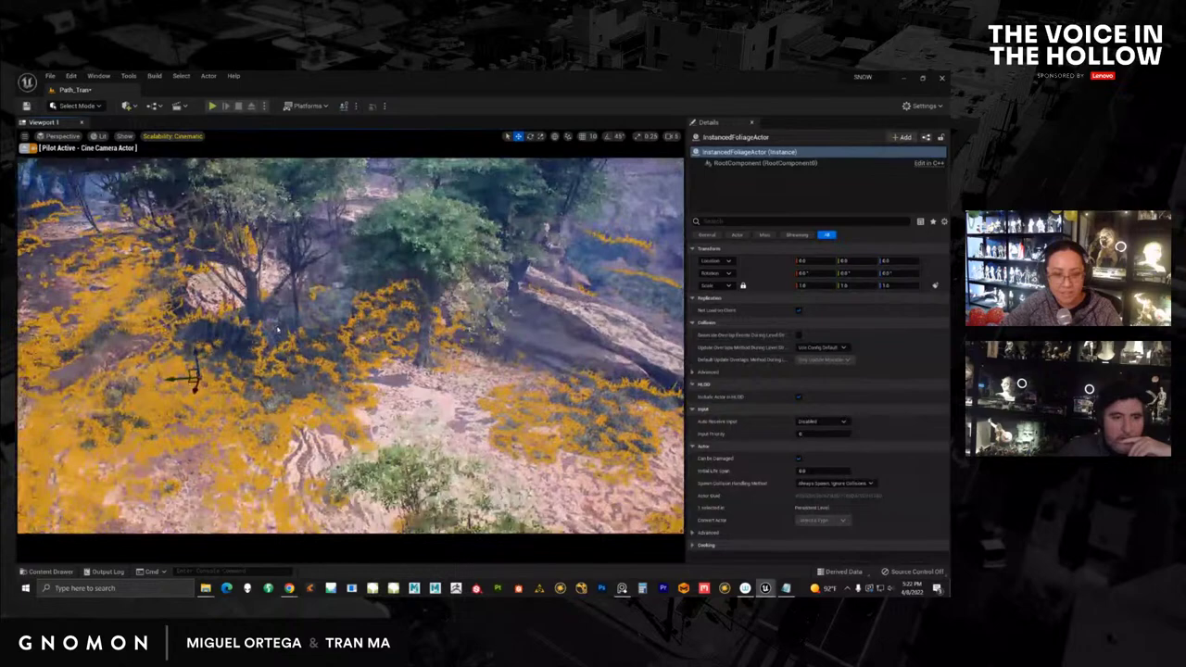
right_click_drag(277, 329, 236, 375)
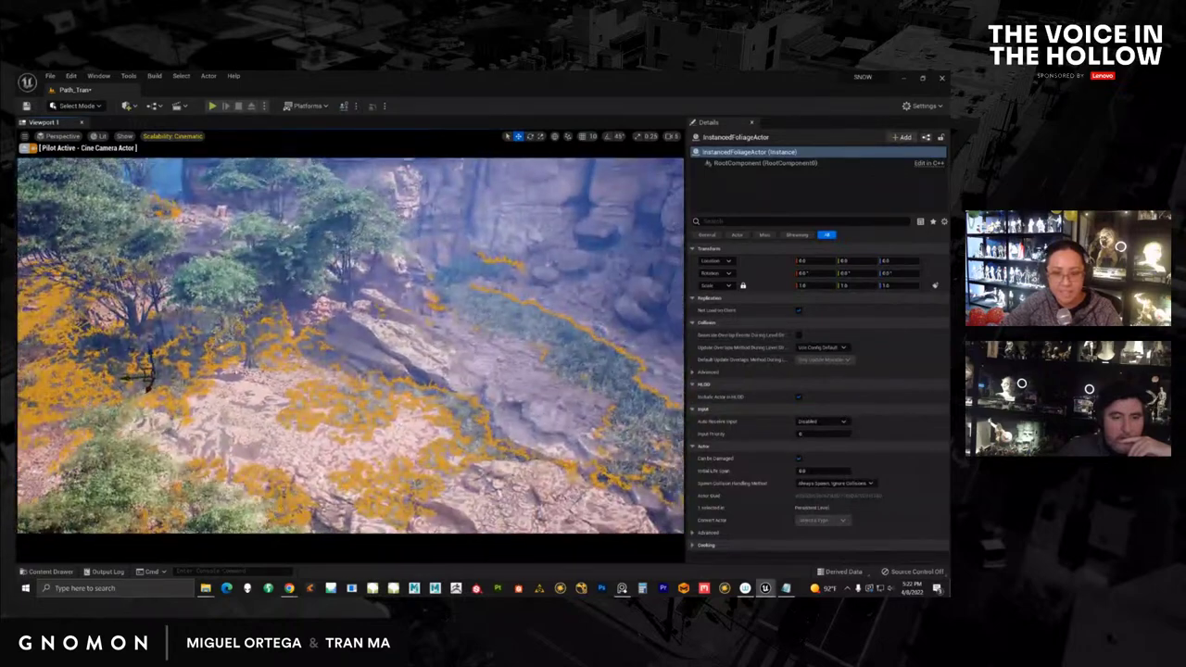
scroll(384, 442, "up", 3)
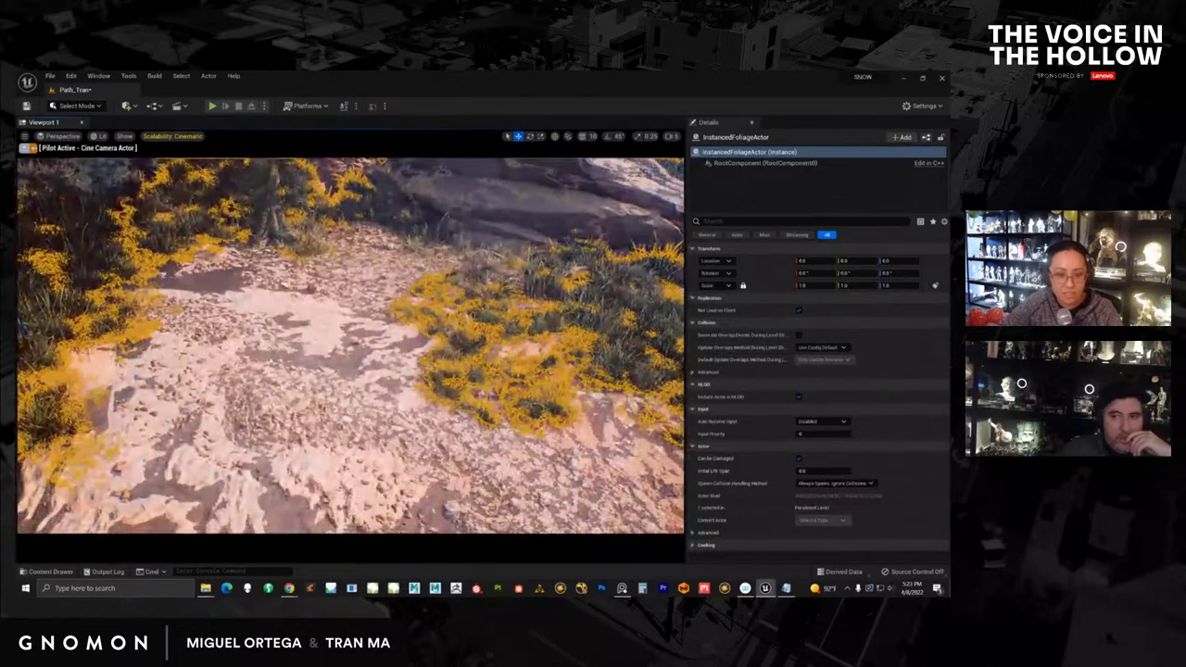
Step: Select the Canyon Sandstone Rocky Ground mesh, the right_top_decim terrain and the rocky ground again, examining the shadow patterns on their surfaces
left_click(385, 415)
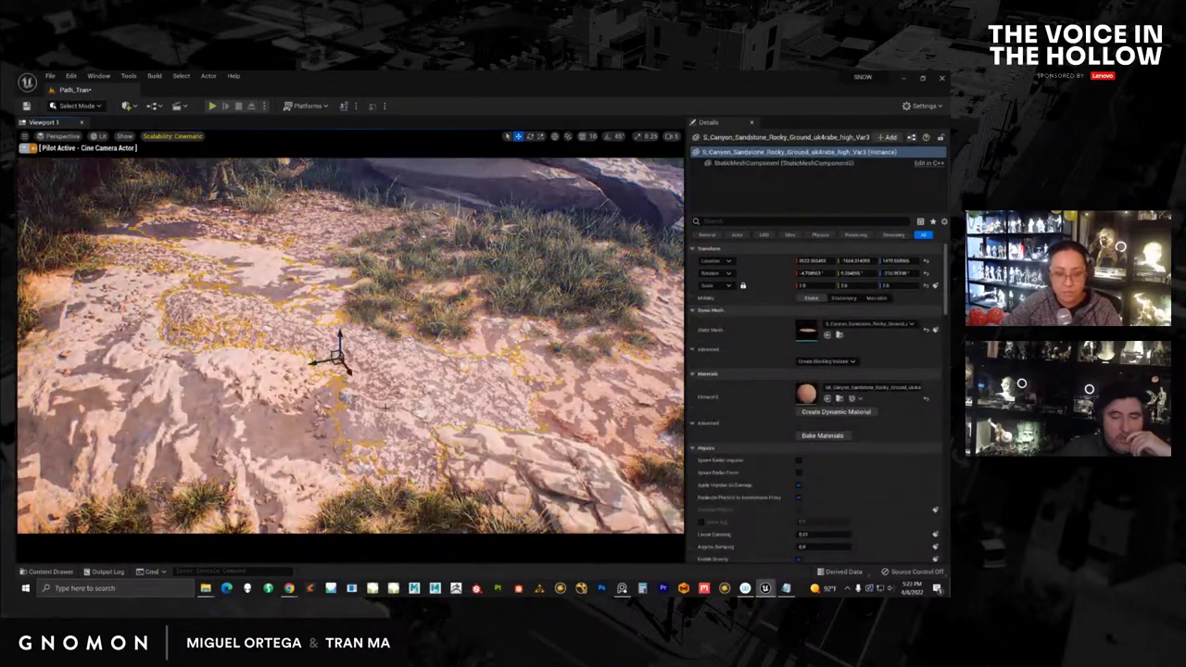
left_click(325, 438)
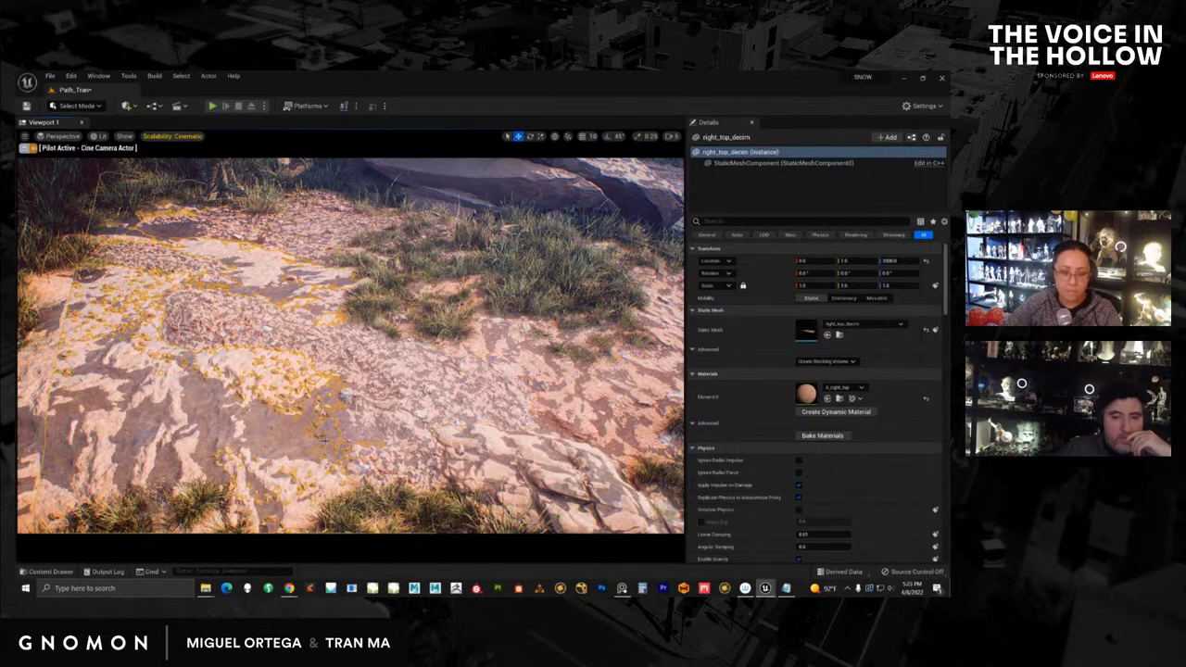
left_click(468, 423)
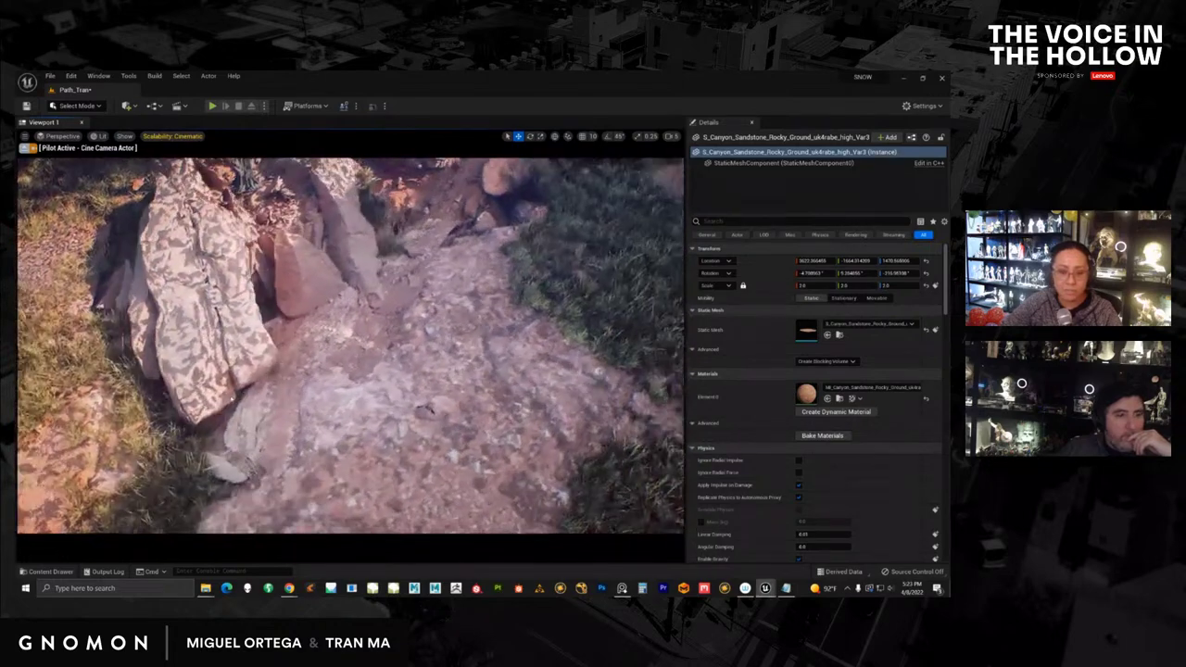
right_click_drag(300, 384, 481, 304)
scroll(440, 381, "up", 6)
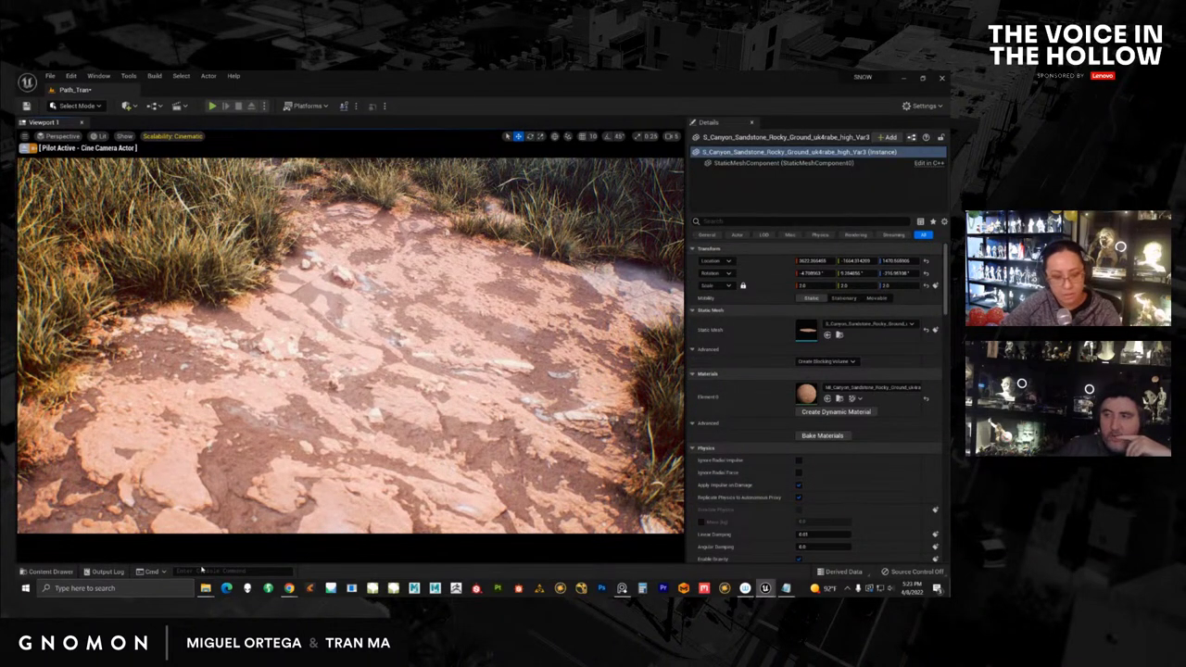
Step: Set the console variable r.RayTracing.Shadows.EnableTwoSidedGeometry to 0
key("grave")
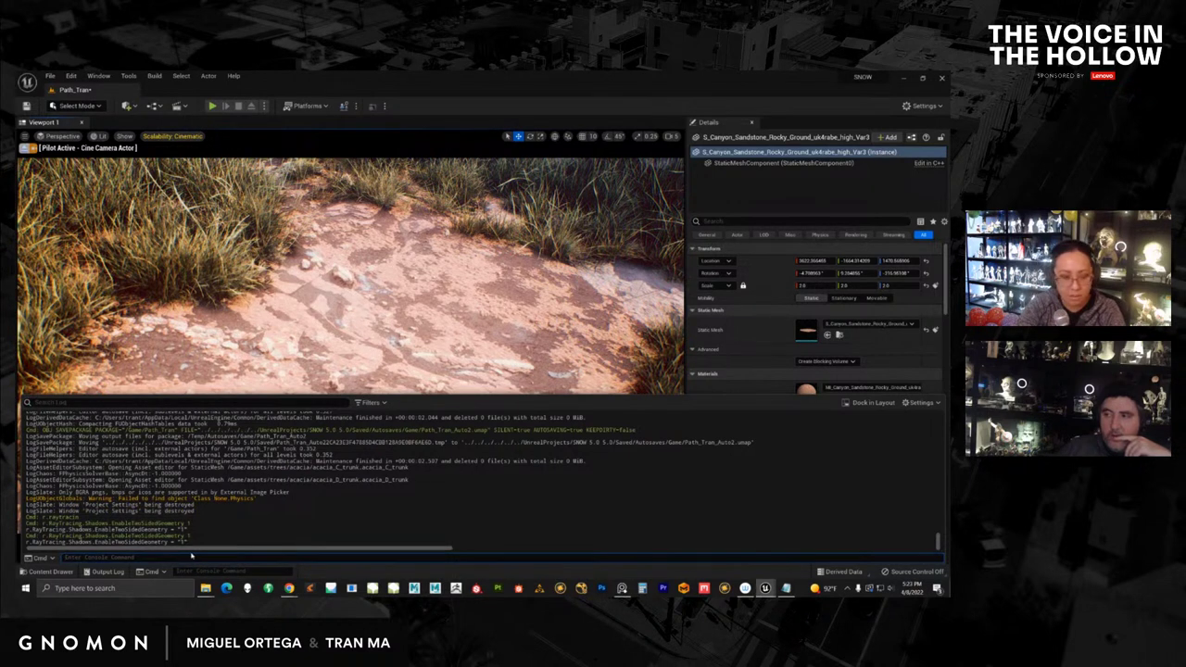
type("r.raytracin")
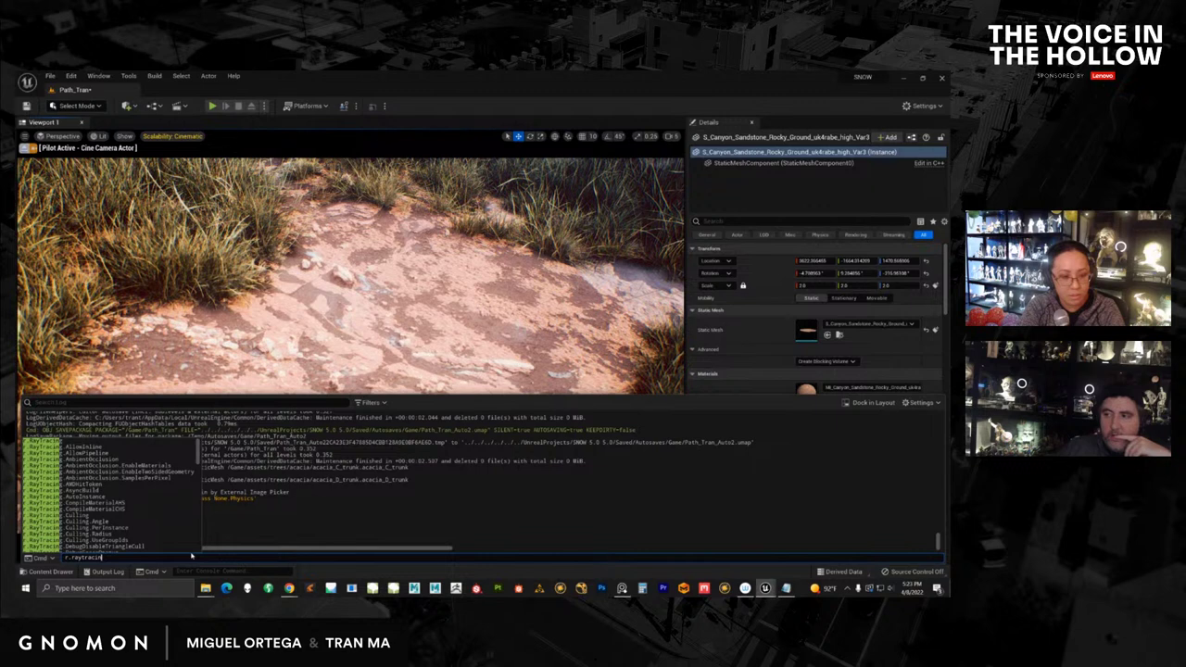
type("g.shadows.")
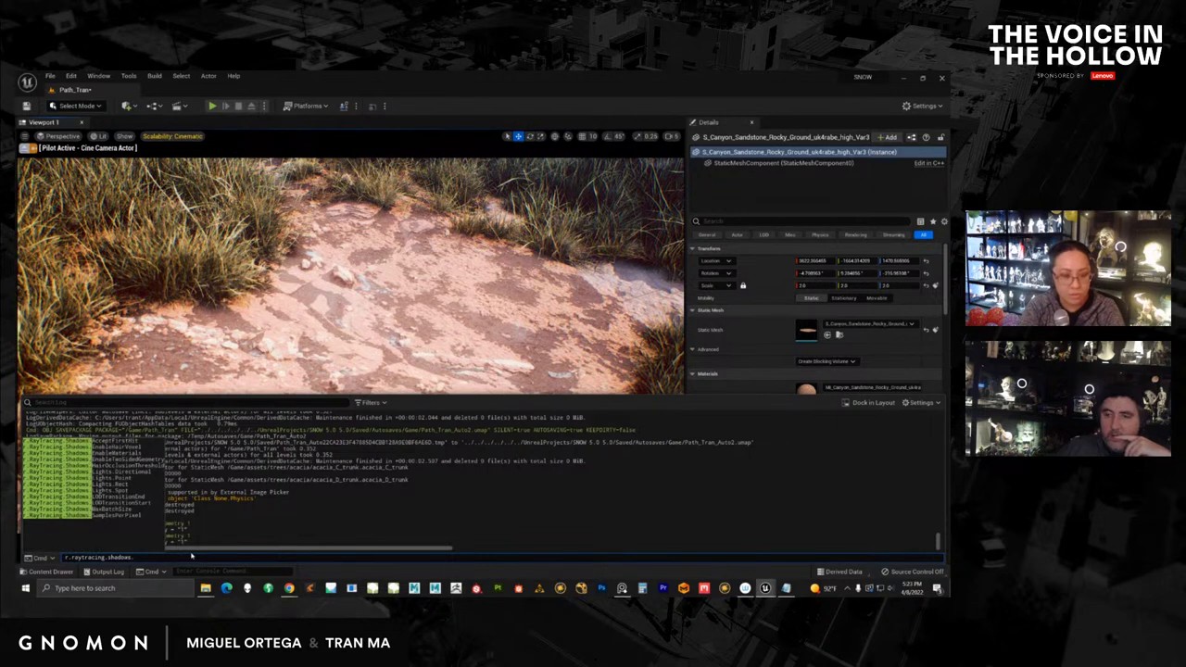
left_click(151, 461)
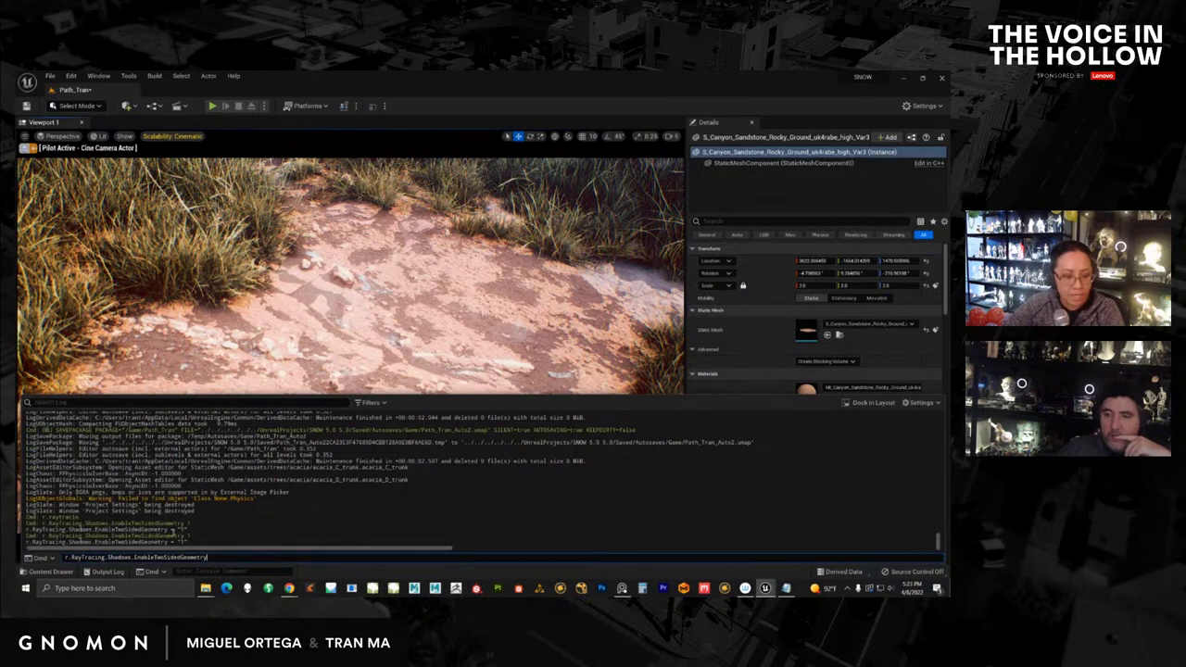
left_click_drag(218, 556, 85, 559)
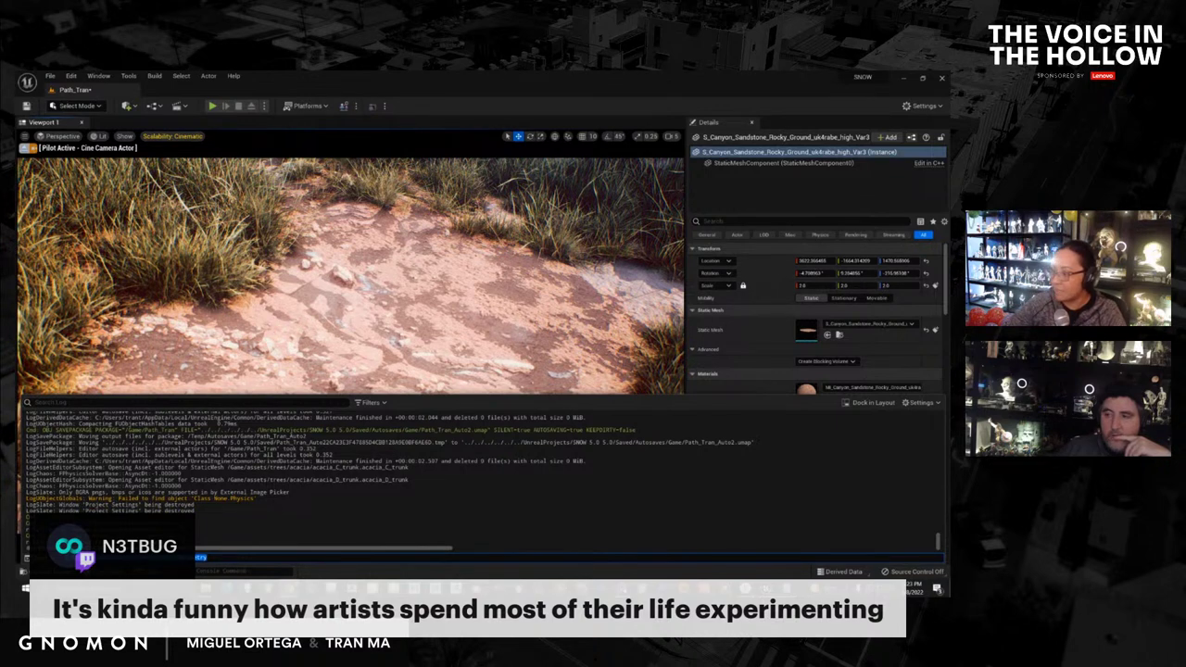
left_click(214, 558)
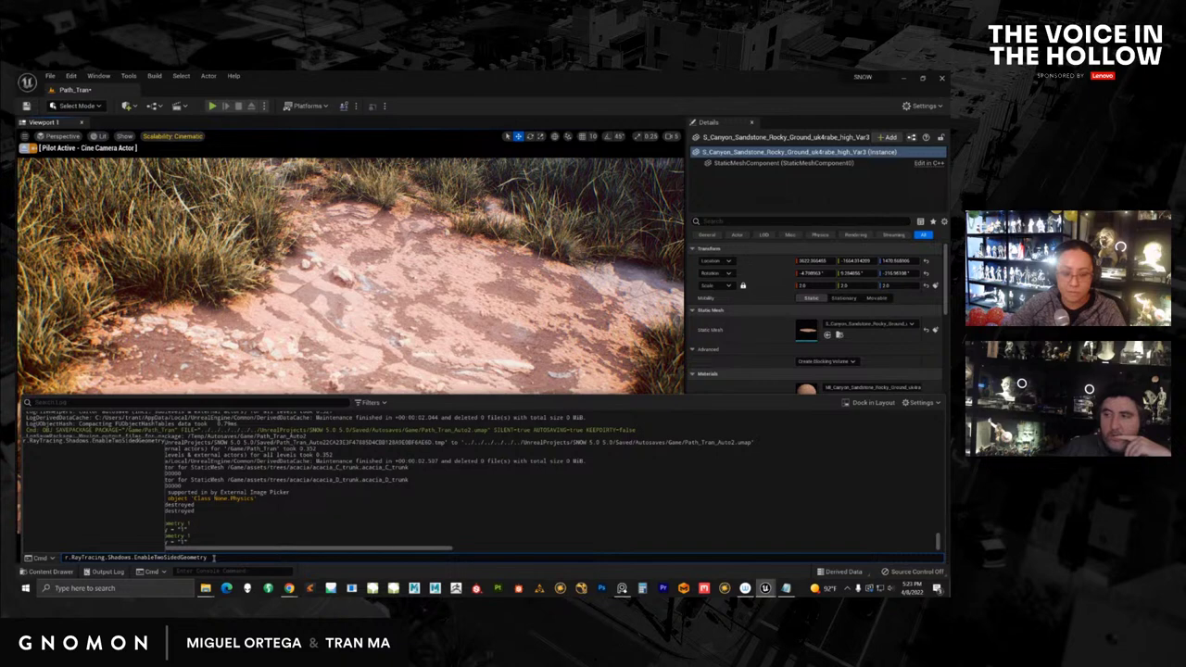
type("0")
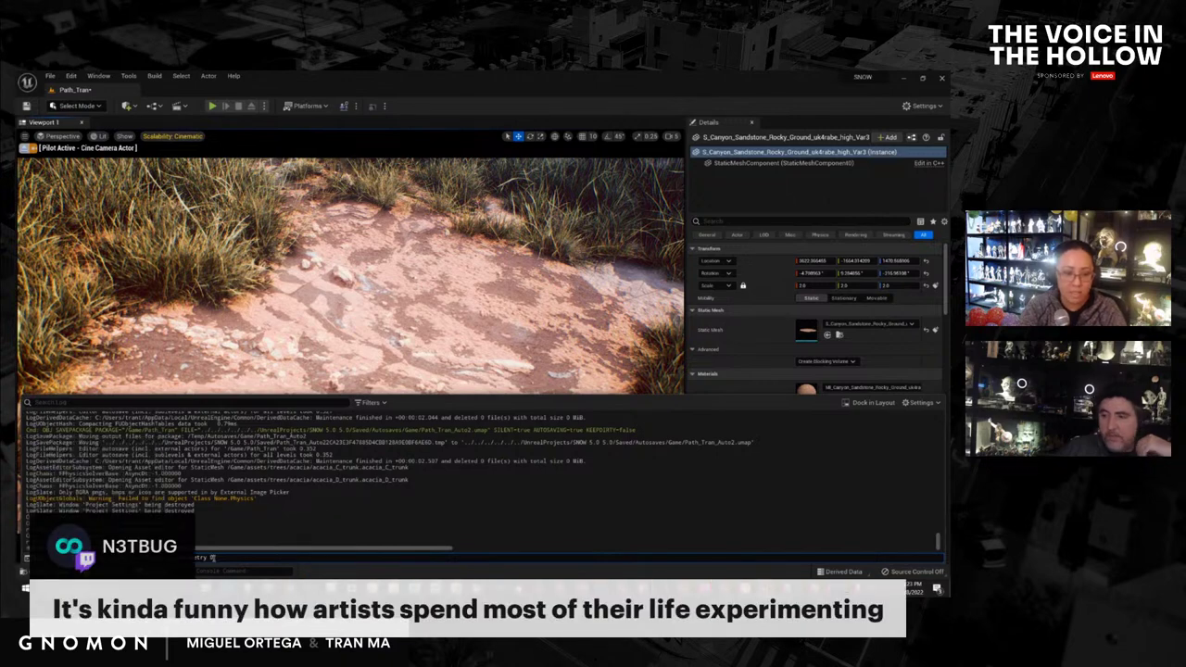
key("Return")
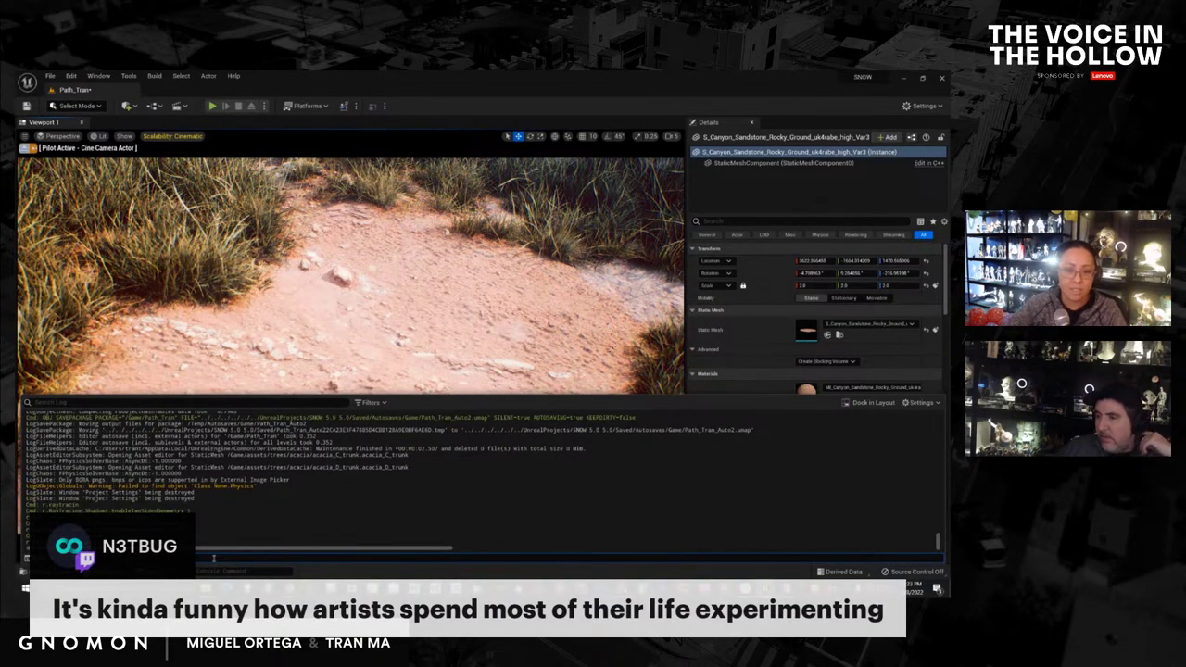
Step: Launch Epic Pen and circle four of the bright light leaks on the shaded, layered rock wall
right_click_drag(415, 296, 496, 307)
right_click_drag(402, 352, 443, 293)
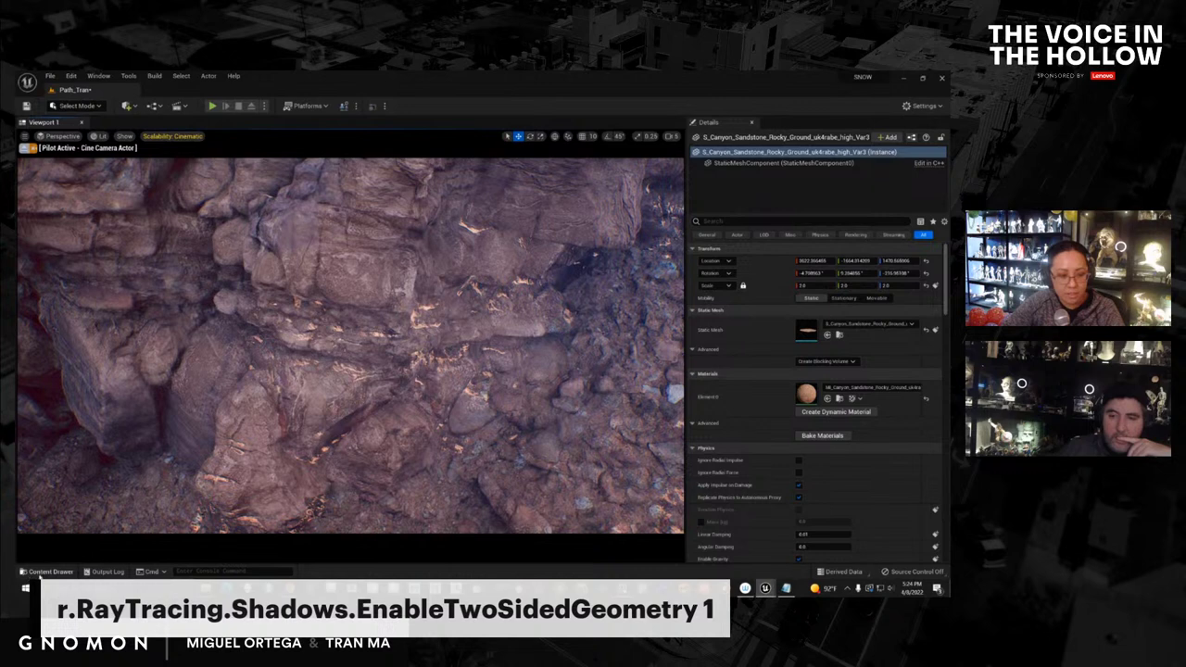
left_click(84, 589)
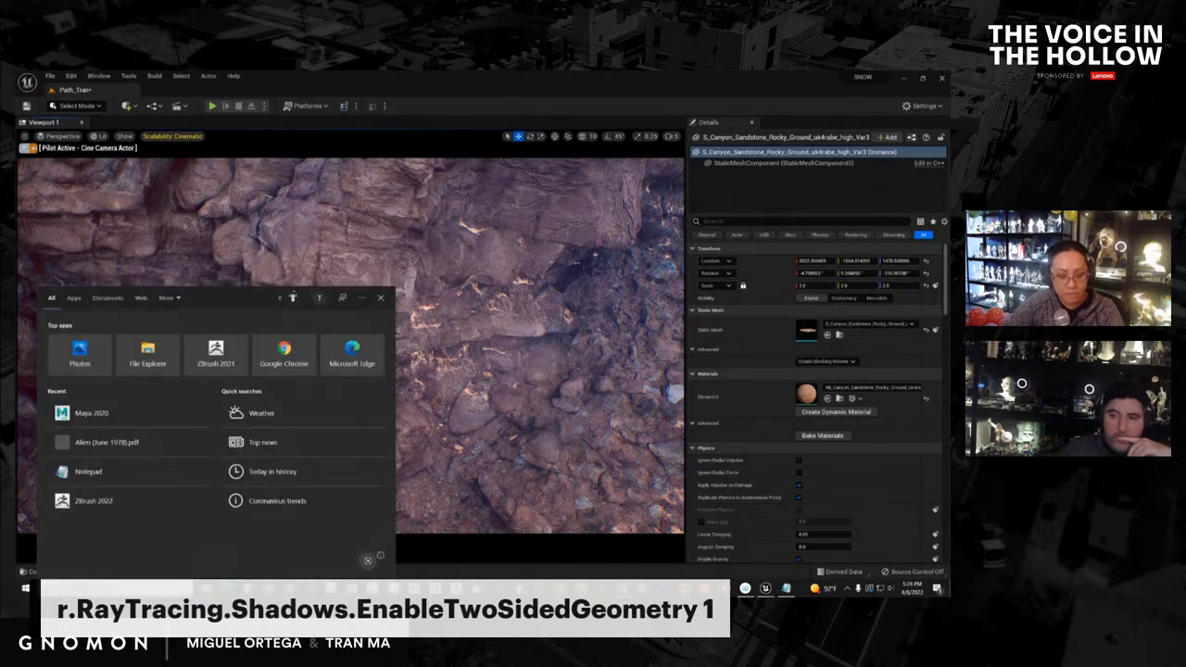
type("epic")
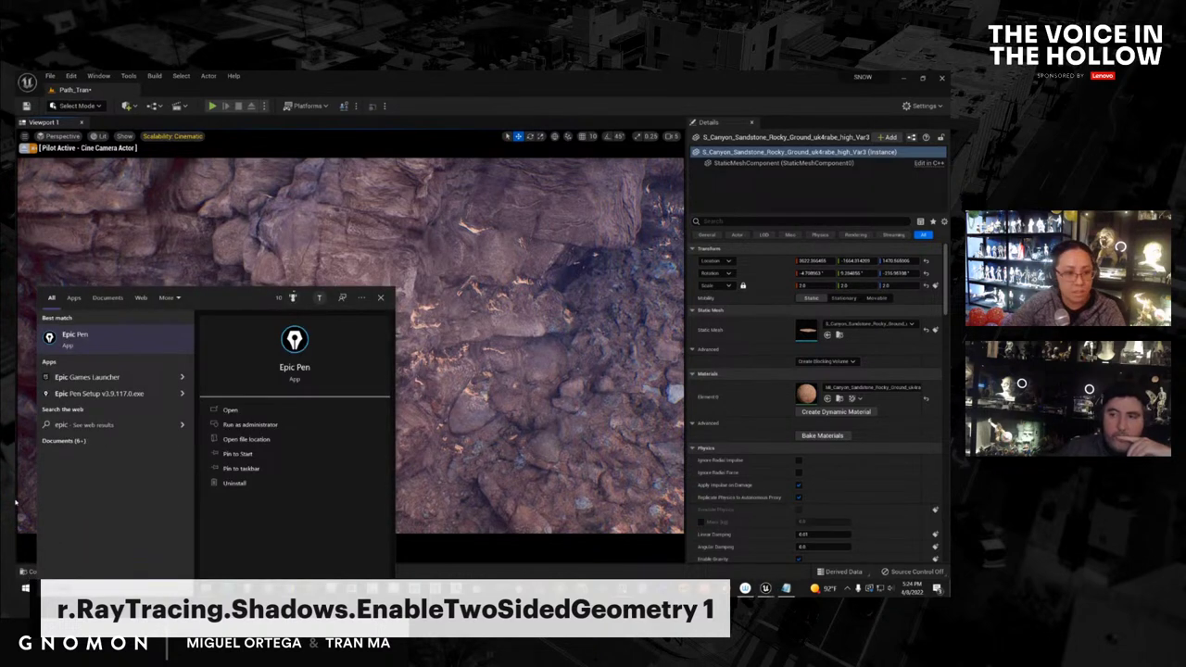
left_click(63, 335)
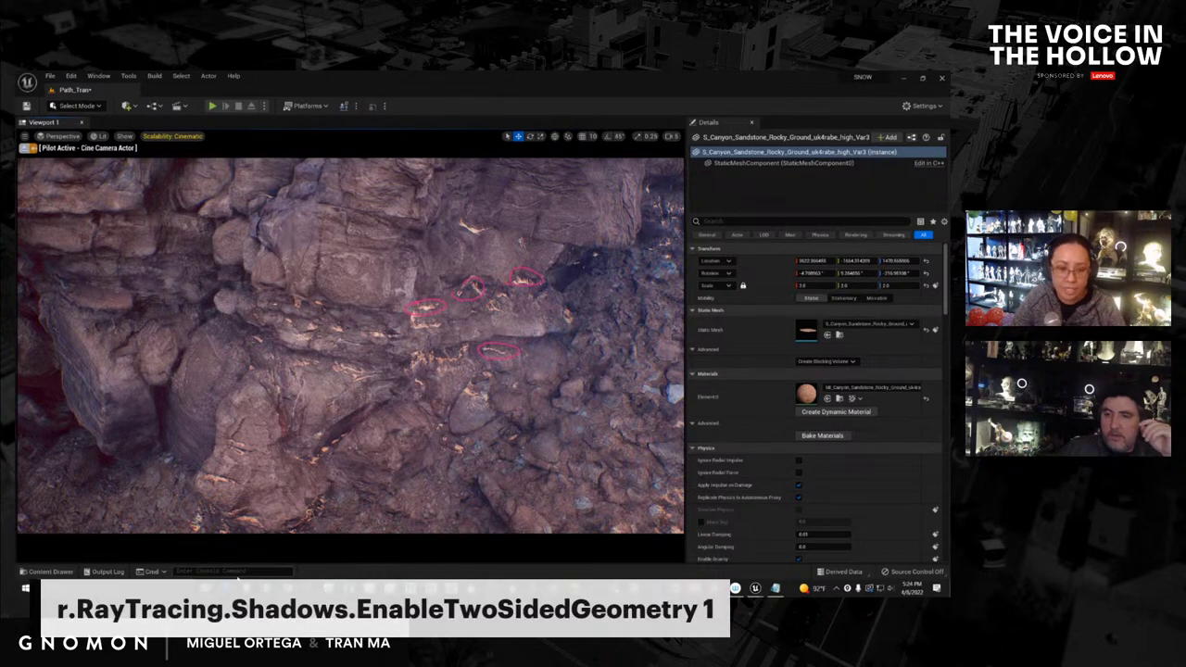
Step: Set the console variable r.RayTracing.Shadows.EnableTwoSidedGeometry to 1
left_click(234, 574)
type("ra")
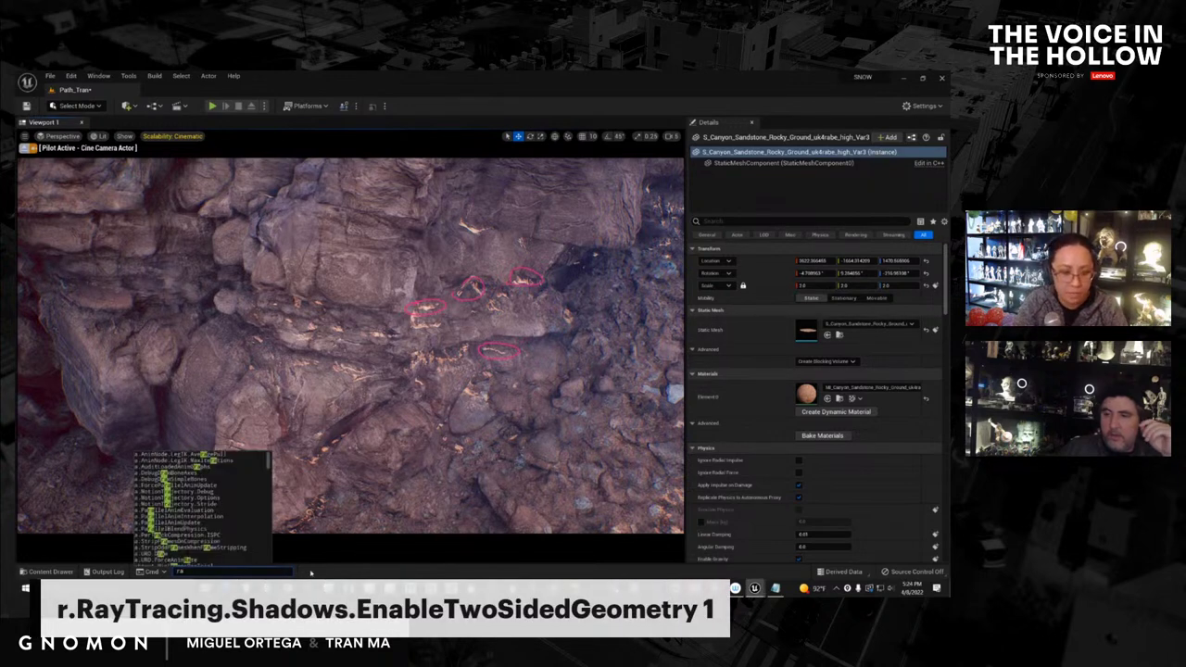
key("BackSpace")
type(".rayt")
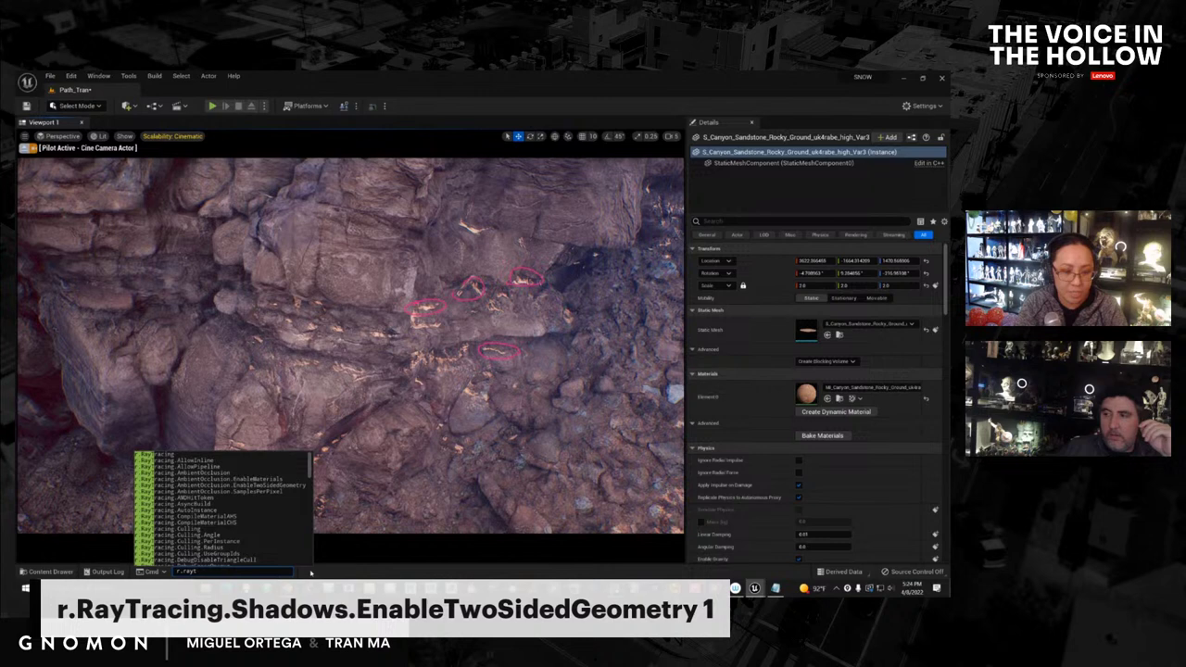
type("racing")
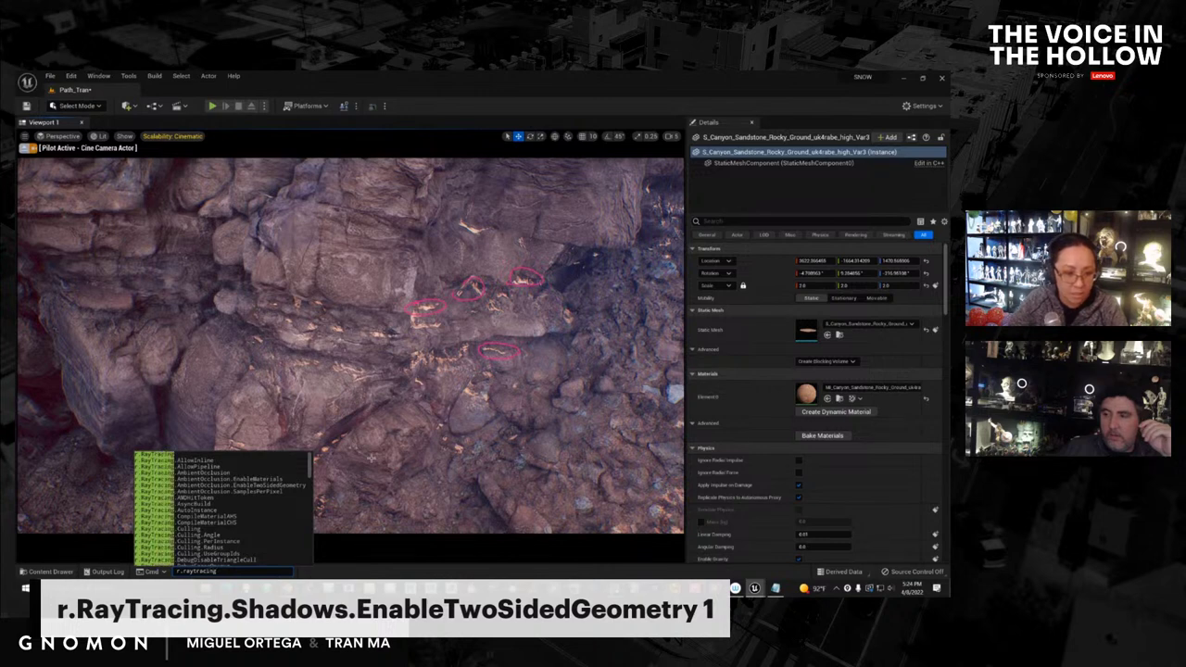
type(".sha")
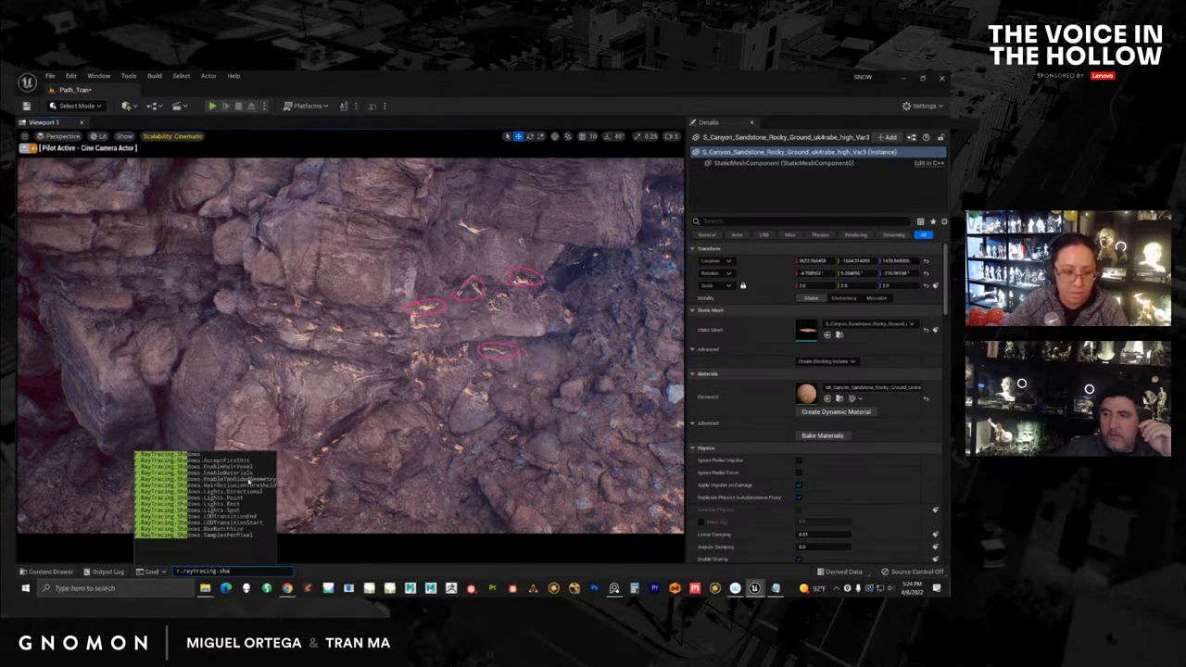
left_click(251, 480)
type("1")
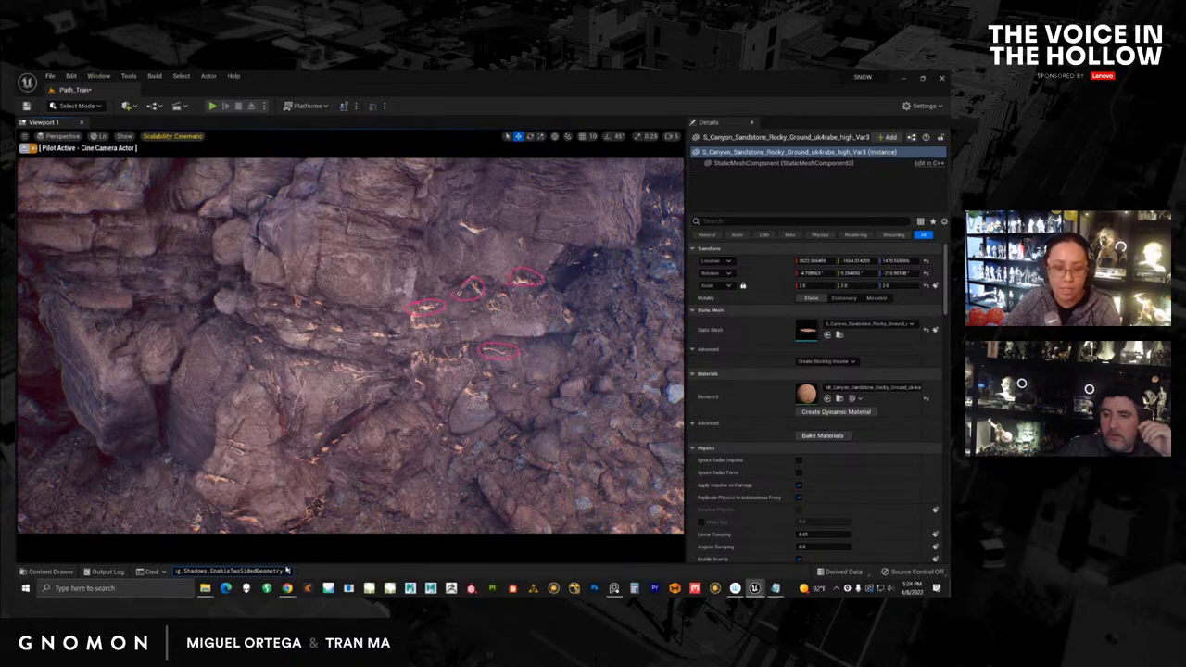
key("Return")
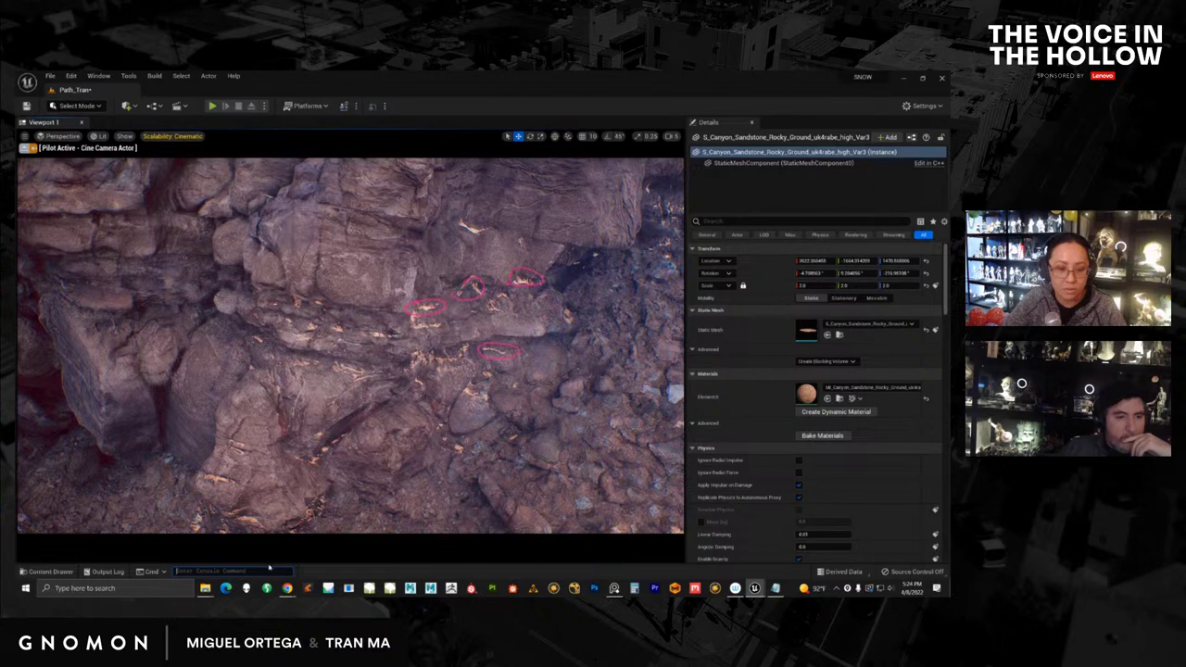
Step: Circle three bright light leaks in the shaded crevice at the base of the large sandstone cliff
scroll(302, 425, "down", 5)
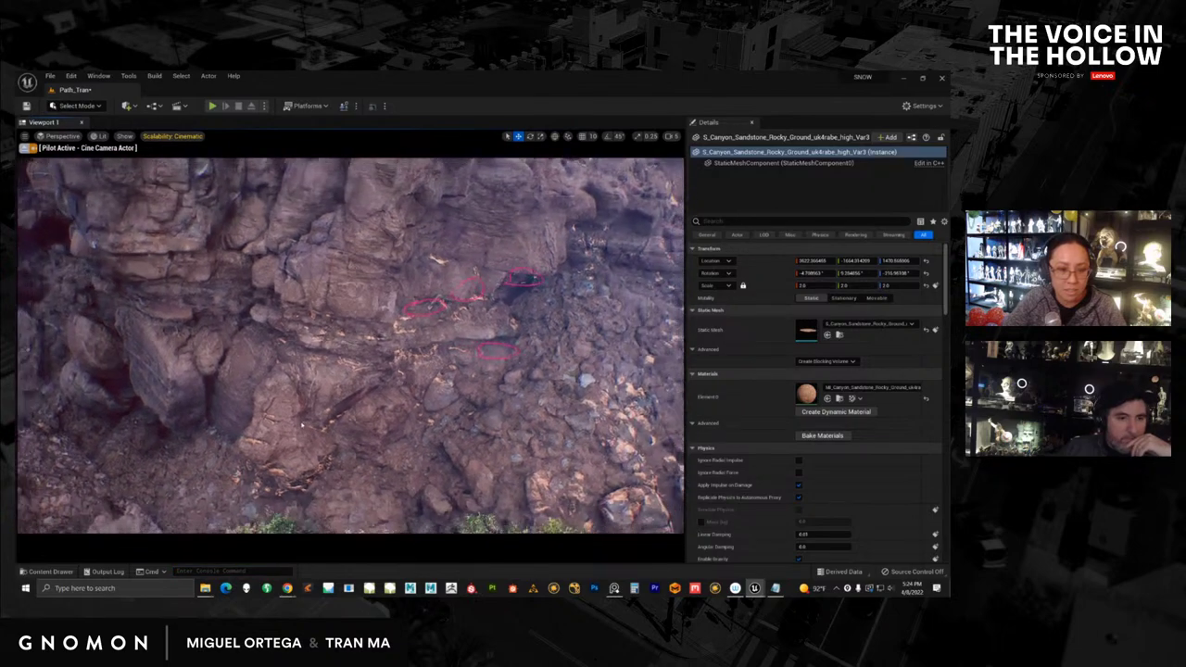
scroll(302, 425, "down", 3)
right_click_drag(303, 426, 250, 471)
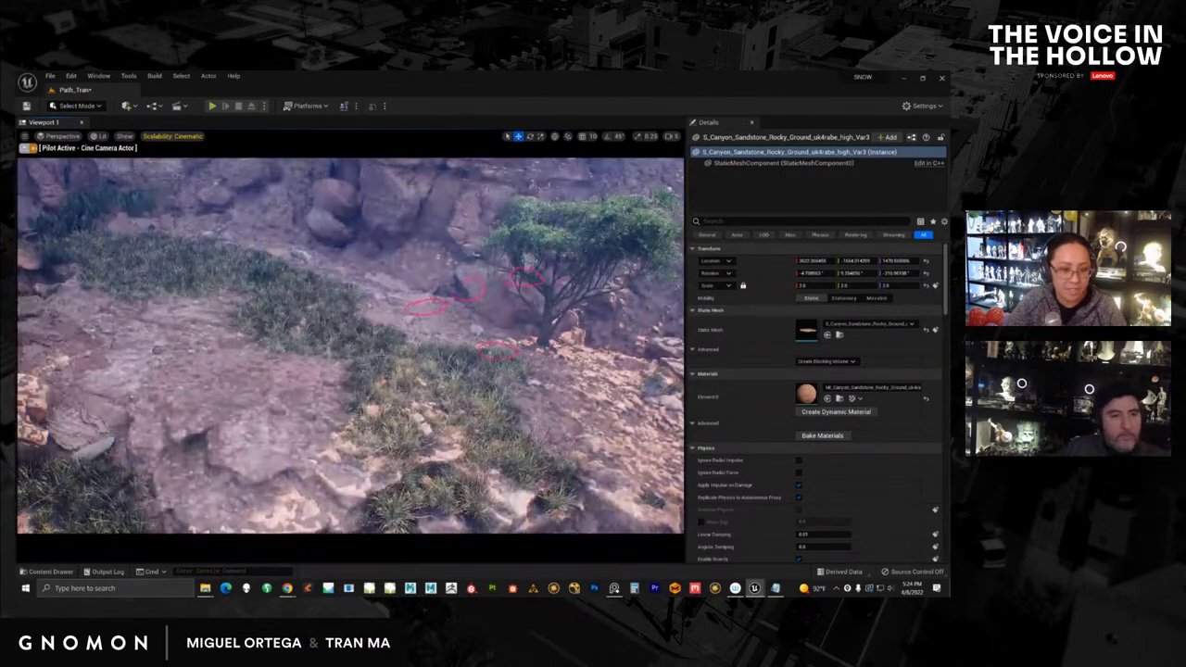
left_click_drag(265, 309, 313, 413, "alt")
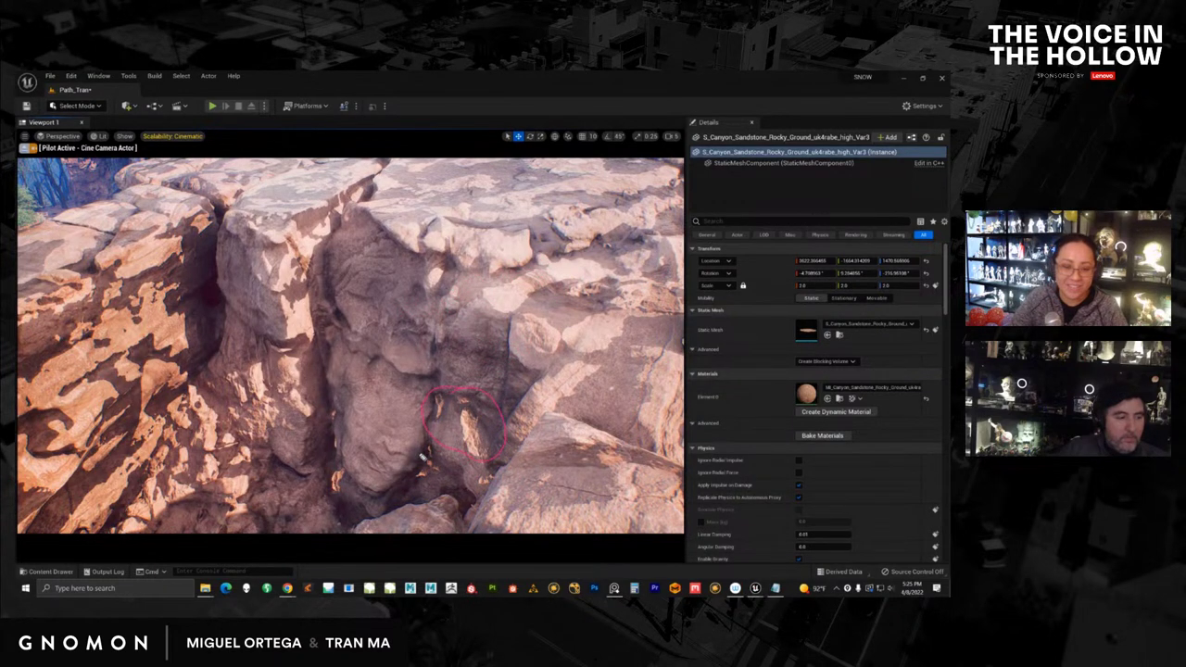
left_click_drag(417, 501, 428, 439)
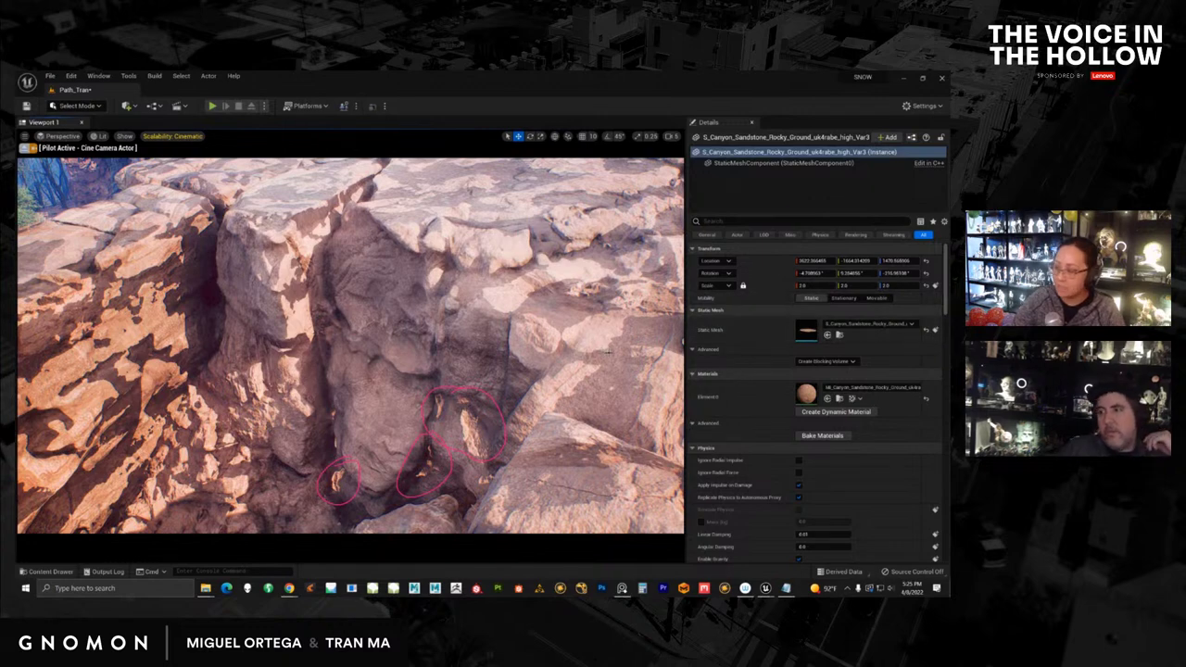
Step: Inspect the cliff's shadow pattern and set the console variable r.RayTracing.AmbientOcclusion.EnableTwoSidedGeometry to 0
scroll(522, 350, "down", 10)
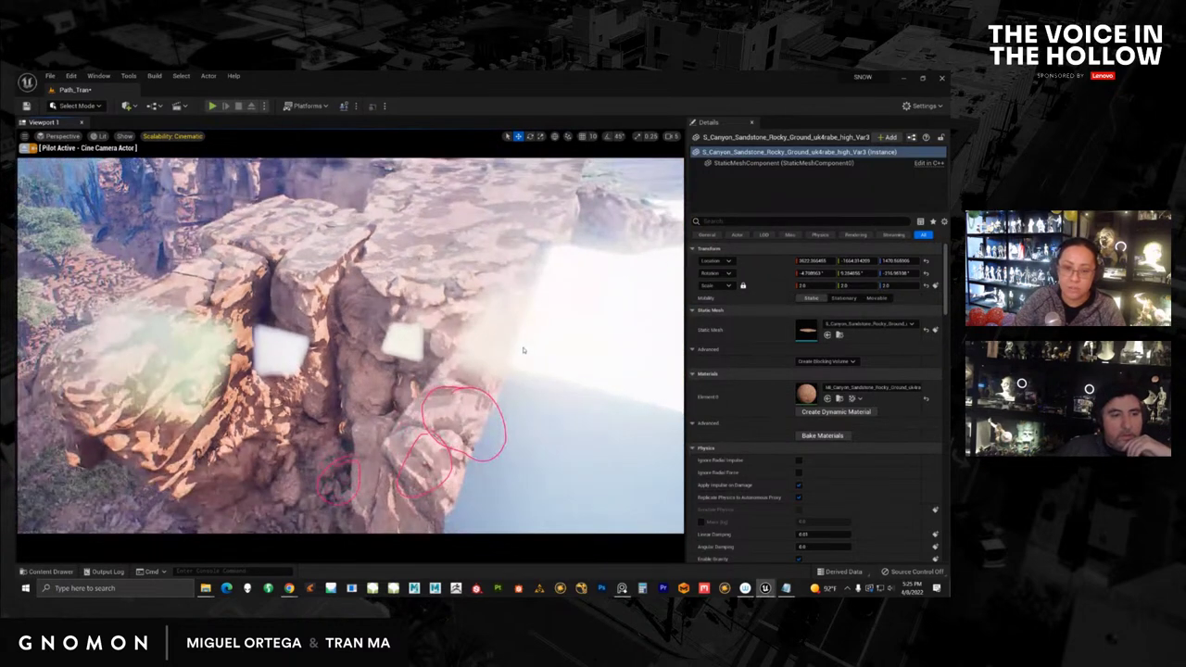
scroll(534, 349, "up", 10)
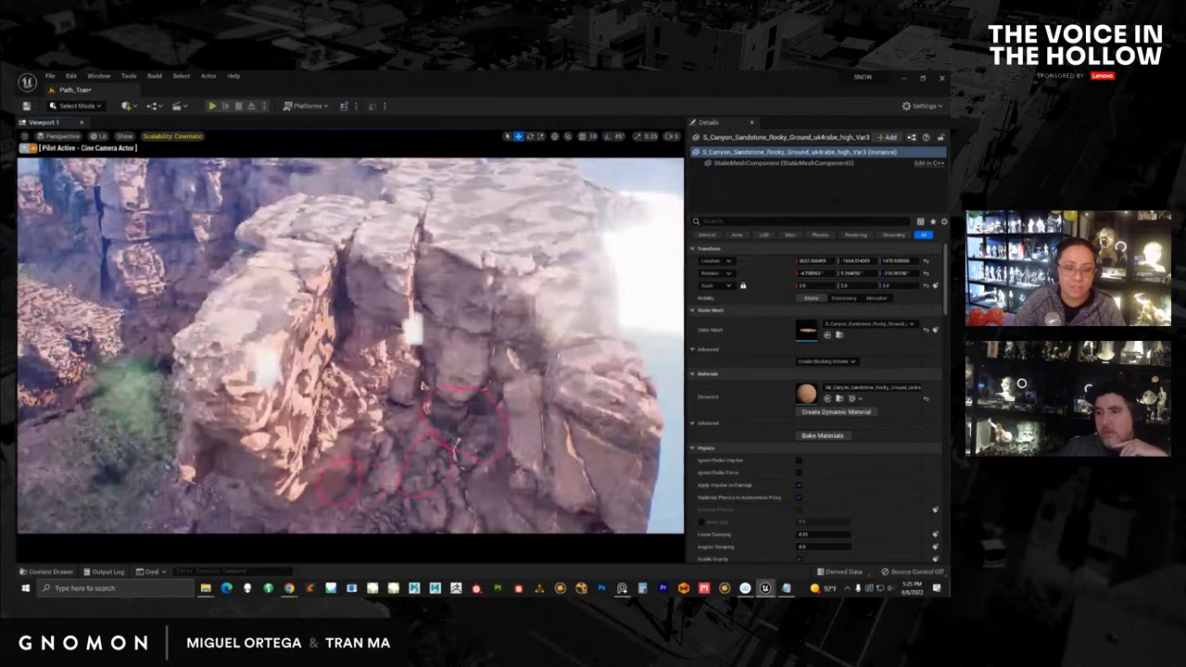
left_click_drag(578, 421, 550, 396, "alt")
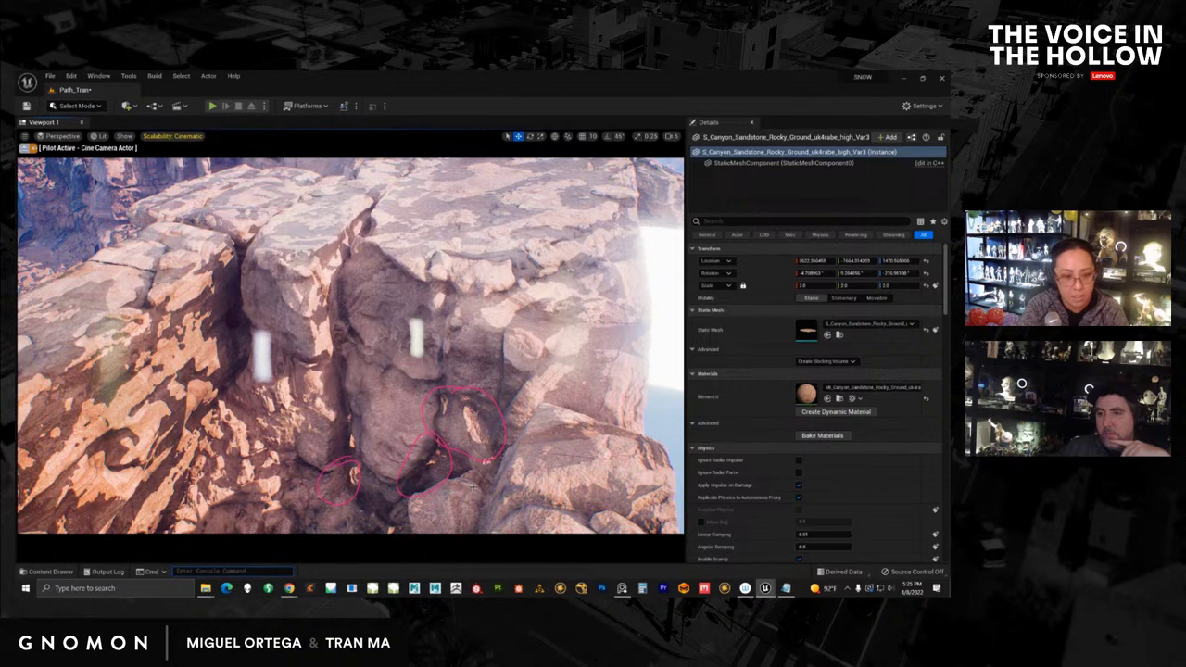
type("raytra")
key("BackSpace")
key("BackSpace")
key("BackSpace")
key("BackSpace")
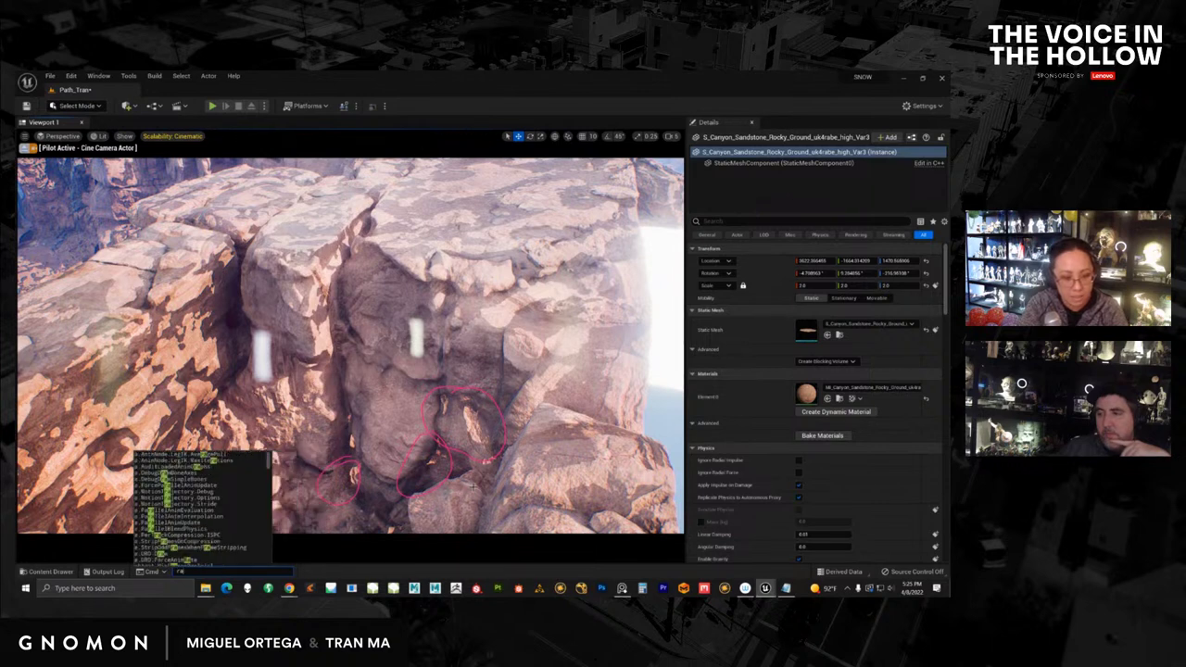
key("BackSpace")
type(".rayt")
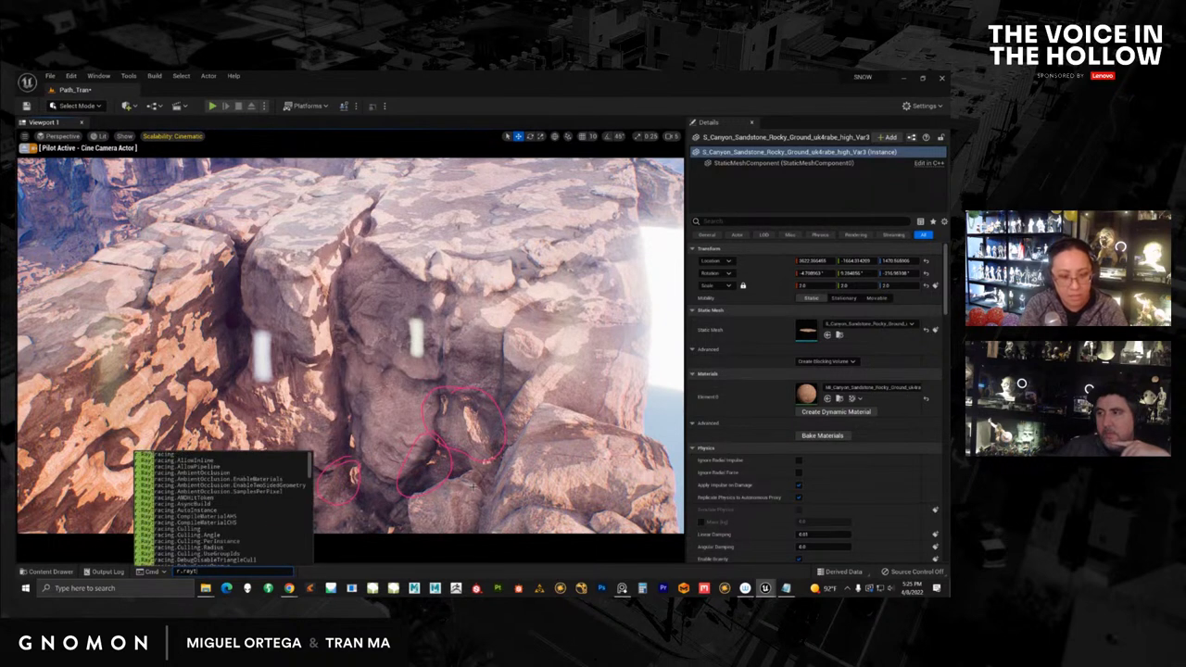
type("racing")
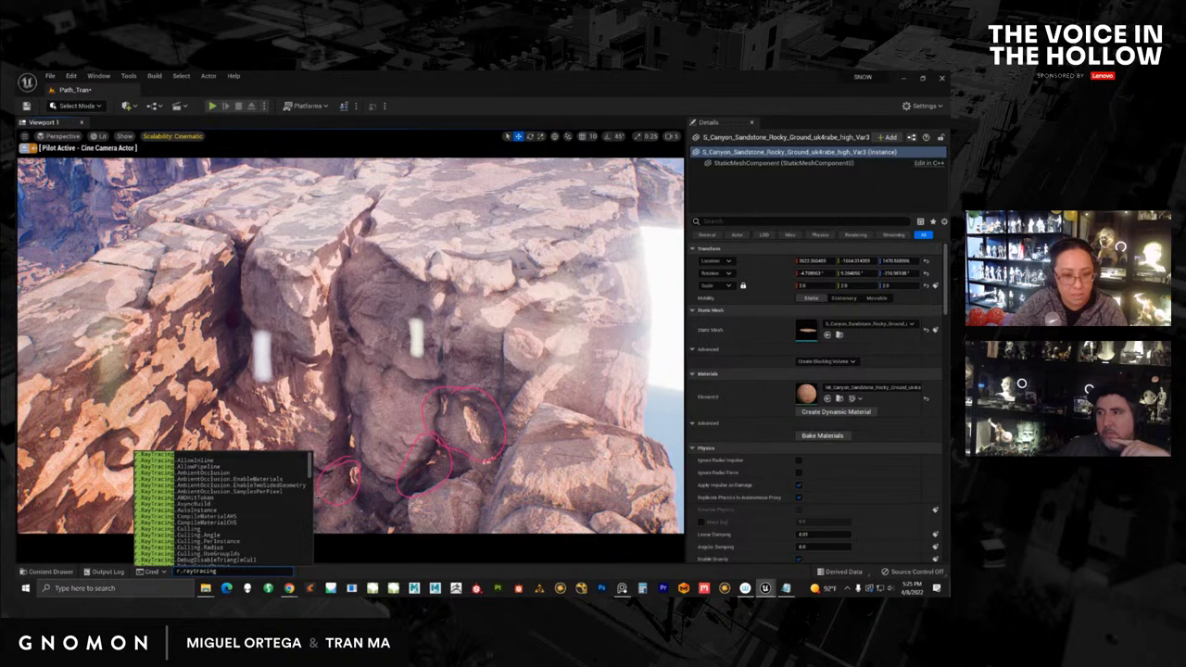
left_click(297, 486)
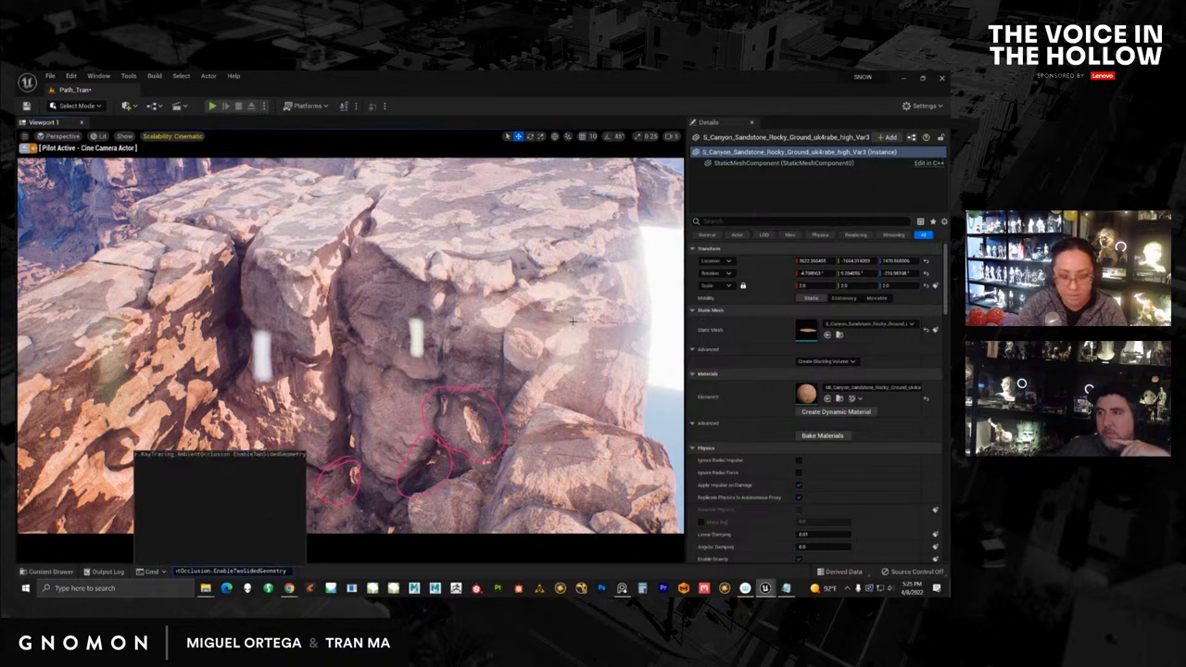
type("0")
key("Return")
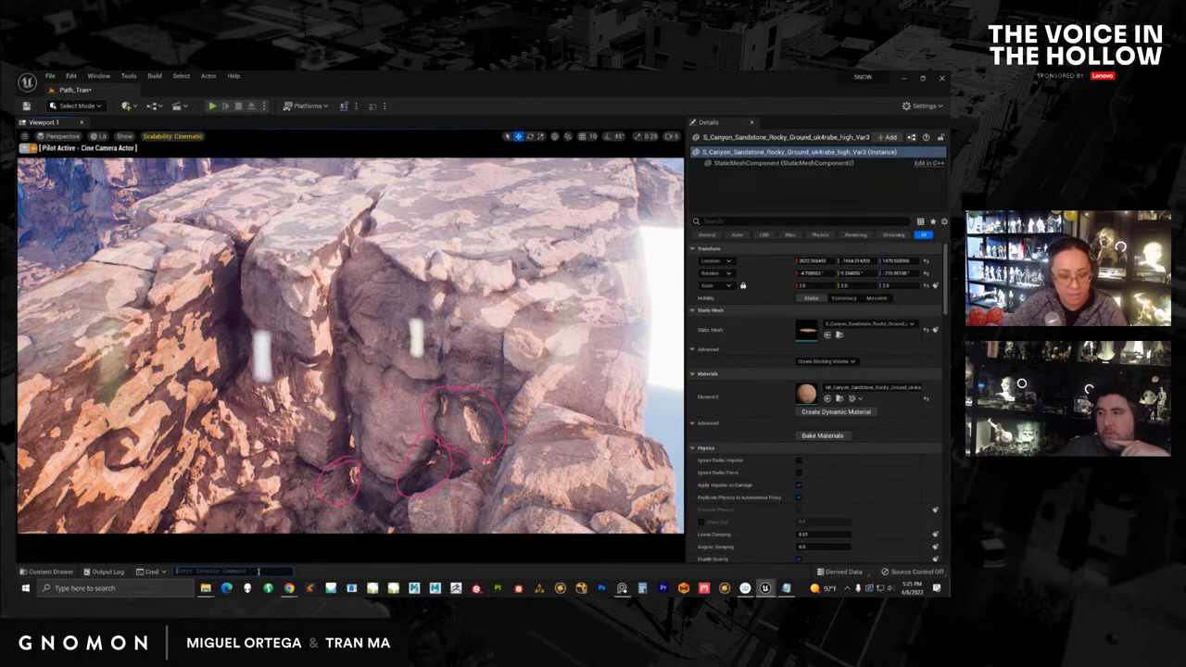
Step: Set the console variable r.RayTracing.AmbientOcclusion.EnableTwoSidedGeometry to 1
key("grave")
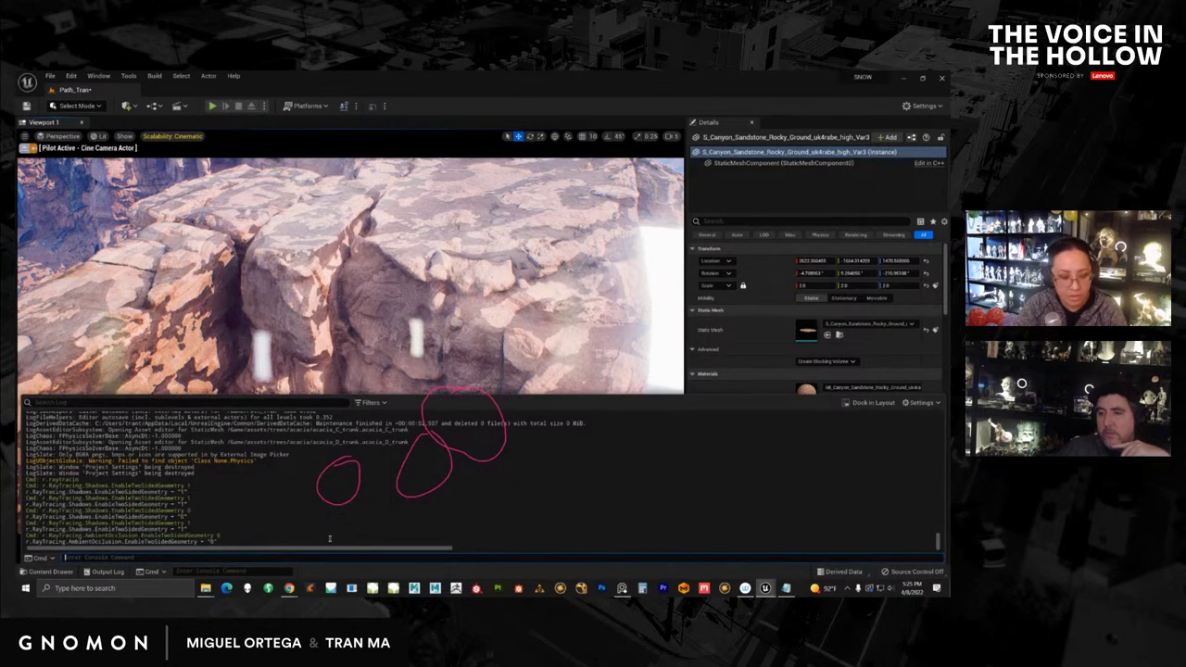
type("r")
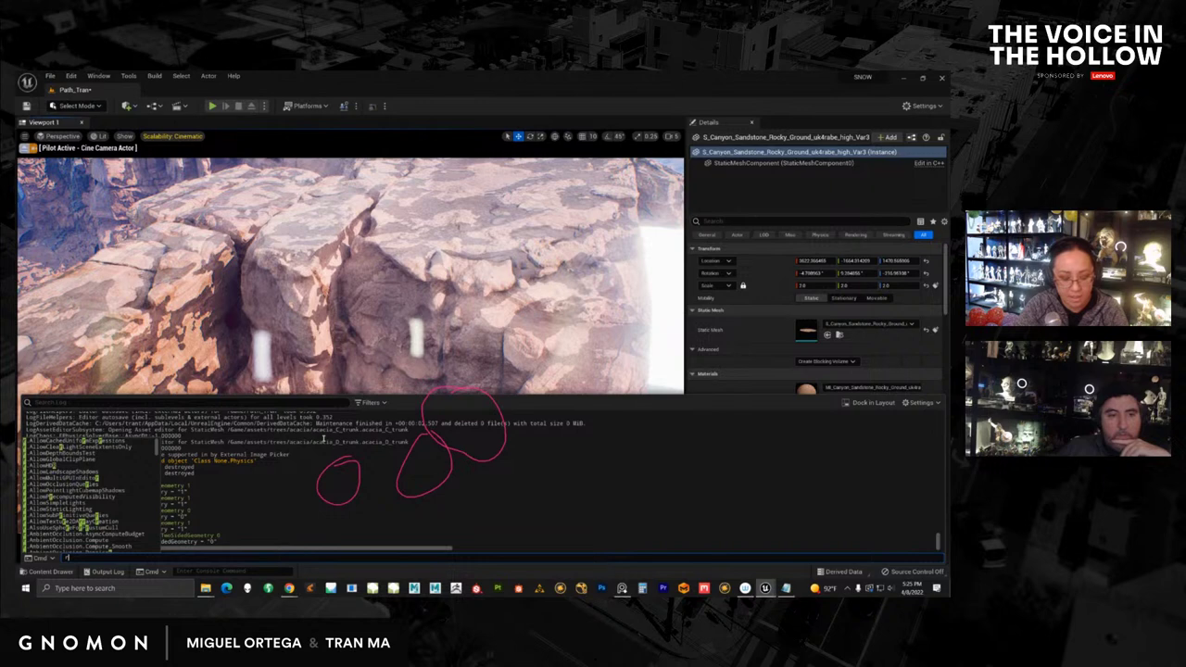
type(".raytracing.")
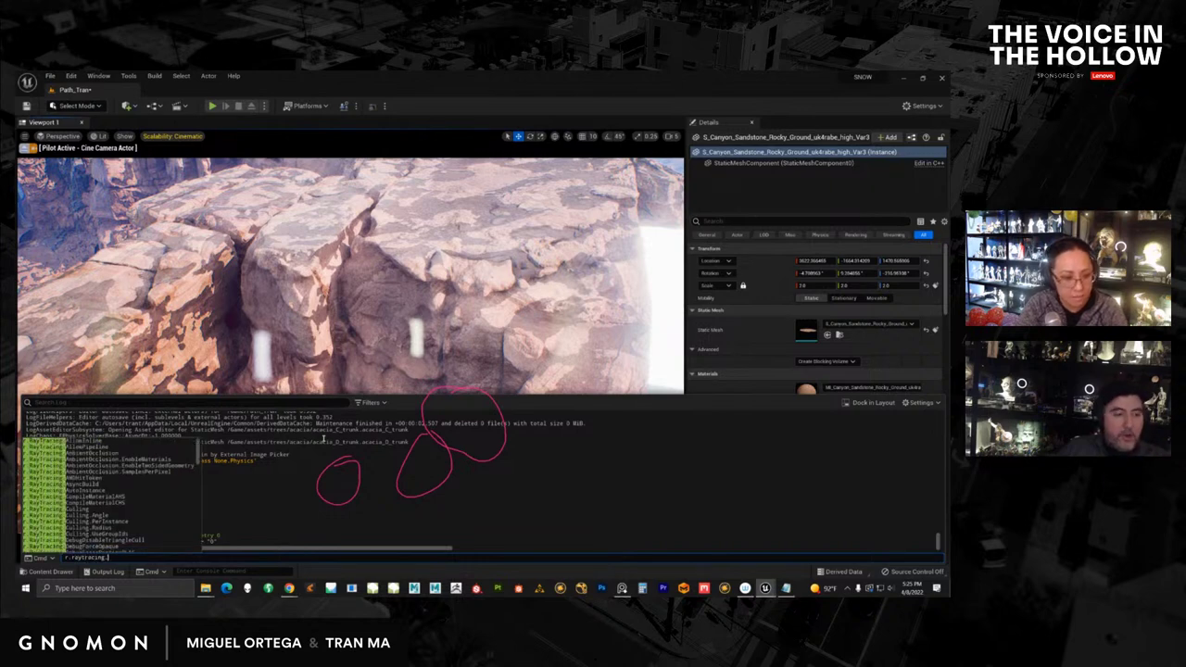
left_click(185, 469)
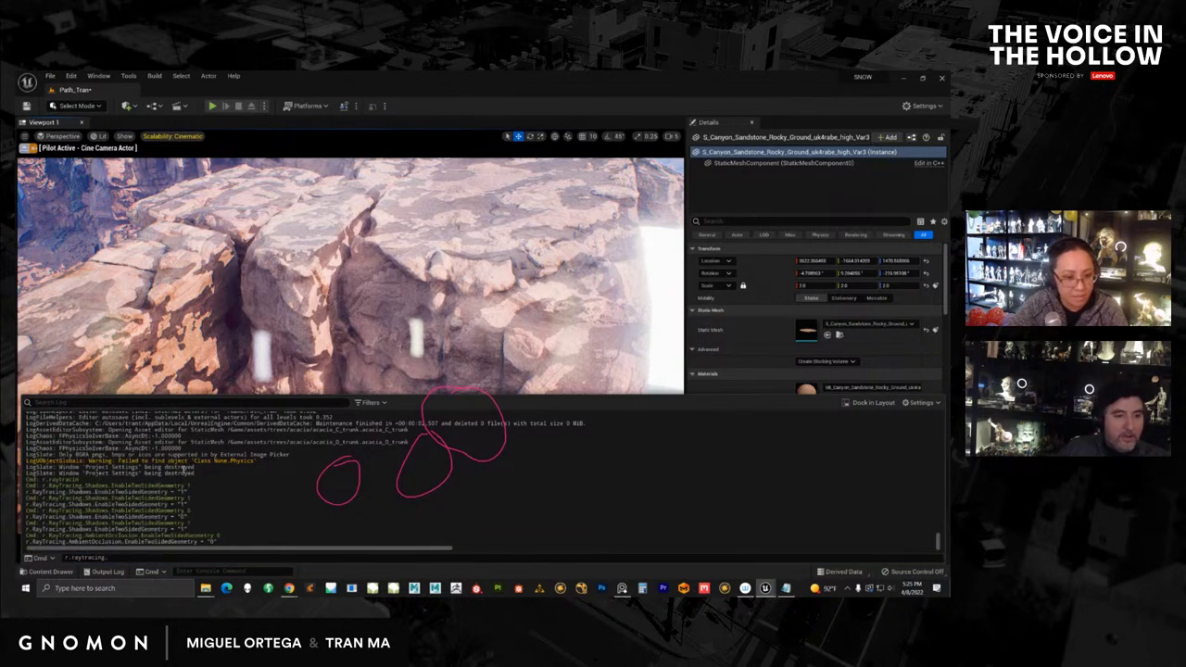
left_click(241, 558)
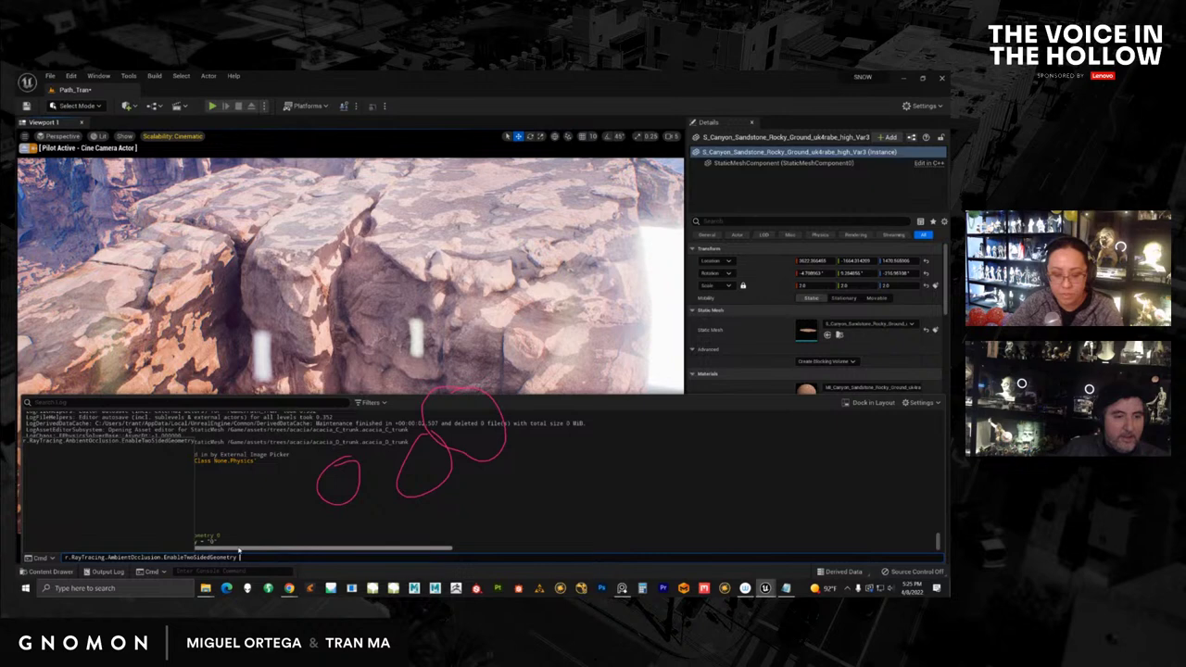
type("0")
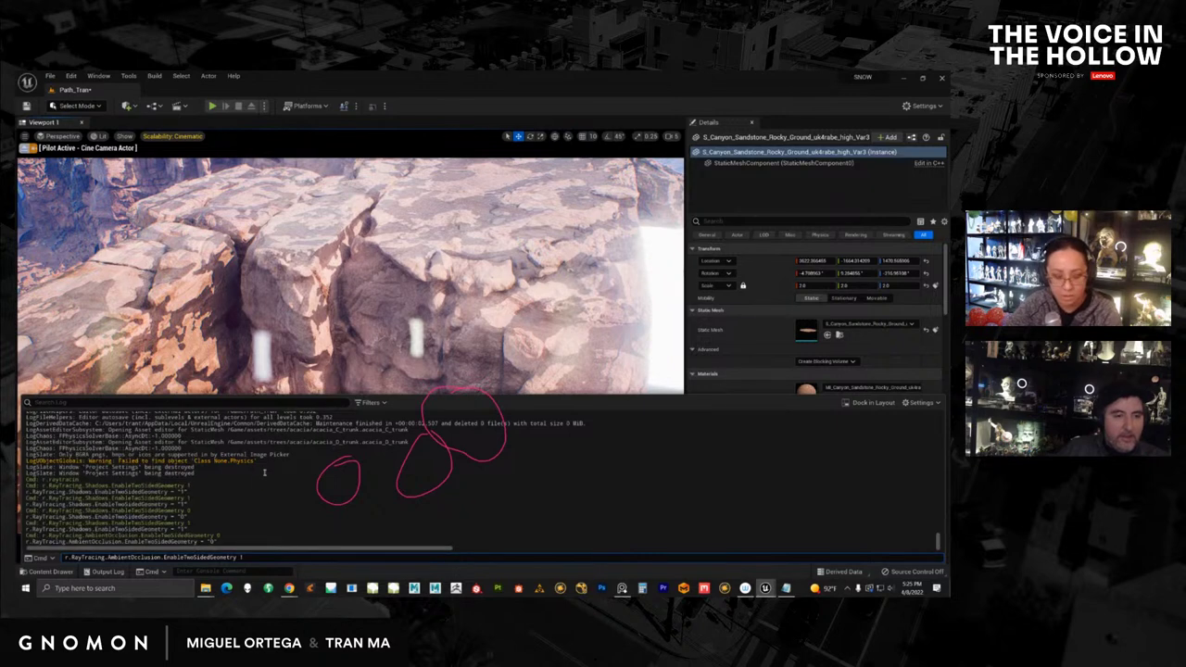
key("Return")
Step: Disable two-sided geometry for ray-traced shadows through the console variable r.RayTracing.Shadows.EnableTwoSidedGeometry
left_click(224, 571)
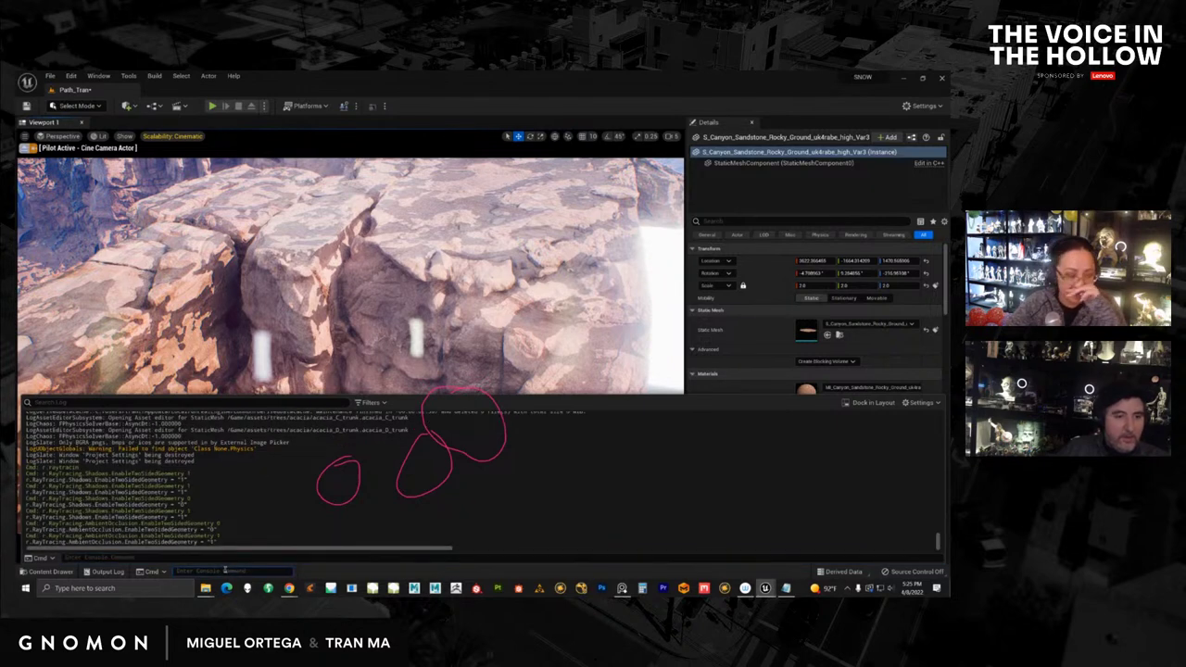
type("r.ray")
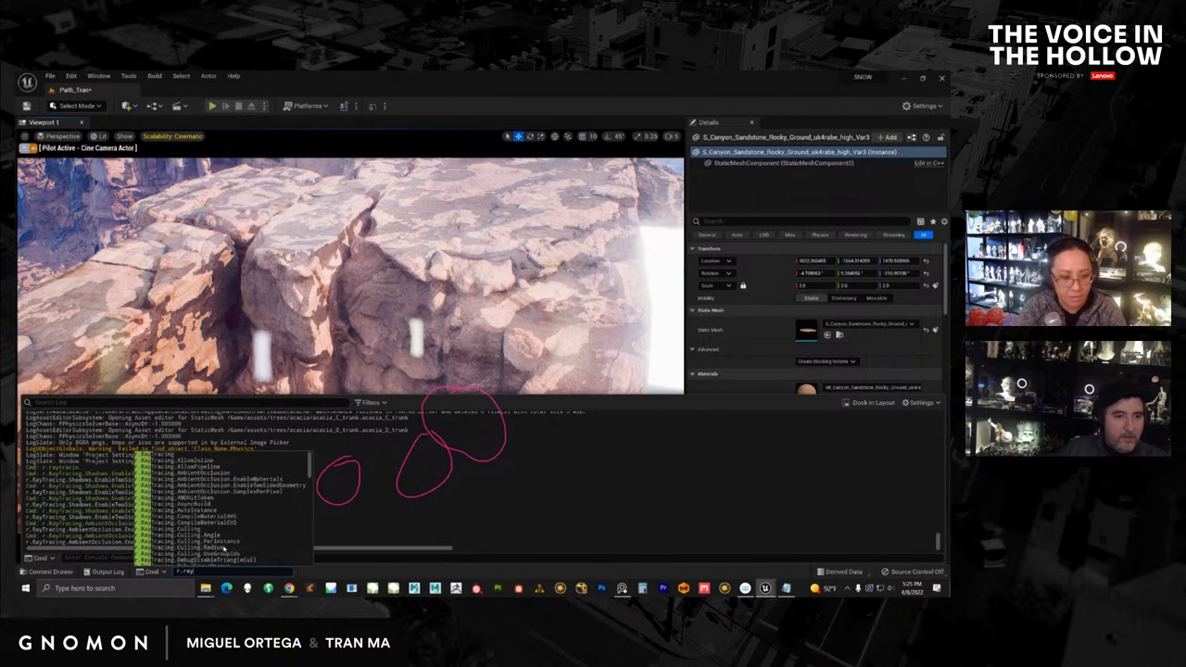
type("tracing.shadows.")
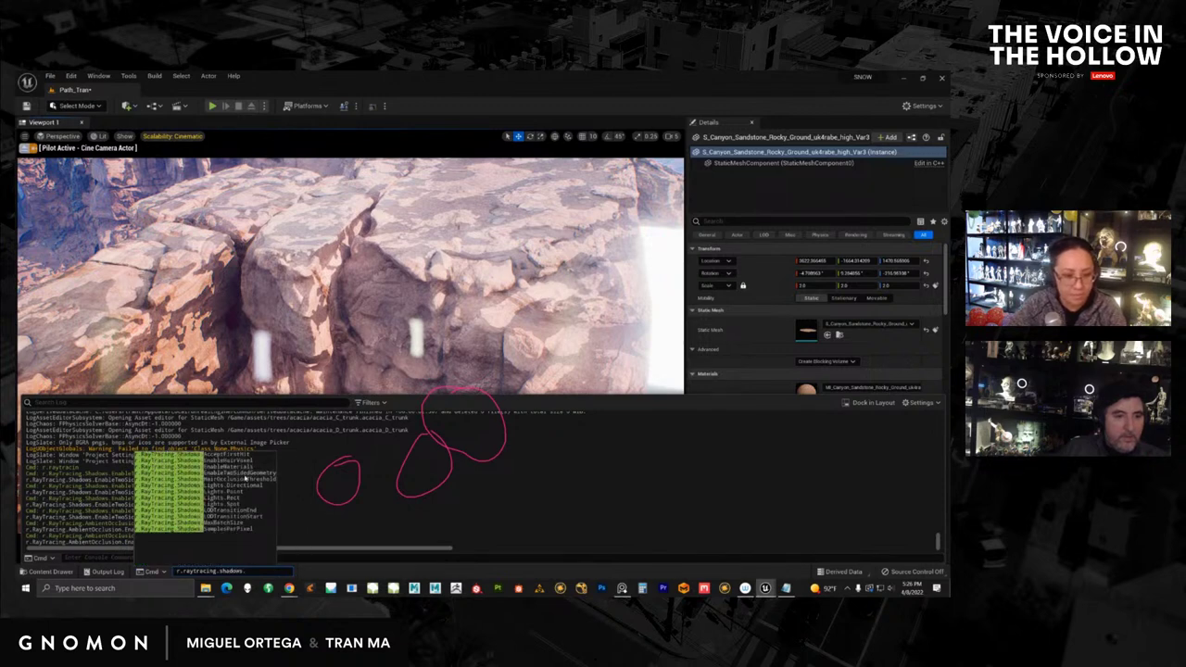
left_click(246, 475)
key("Return")
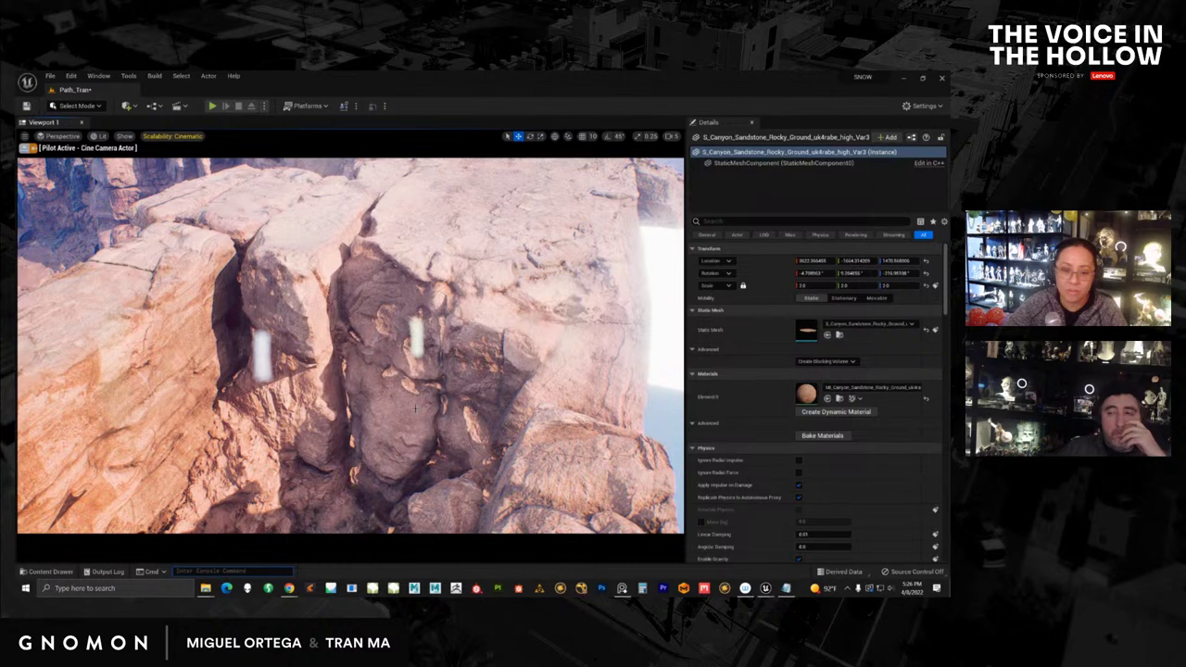
Step: Inspect the cliff from several angles and delete the large white Cube4 mesh beside it
mouse_move(415, 409)
left_mouse_down("alt")
mouse_move(583, 431)
mouse_move(469, 363)
mouse_move(546, 410)
mouse_move(533, 403)
left_mouse_up("alt")
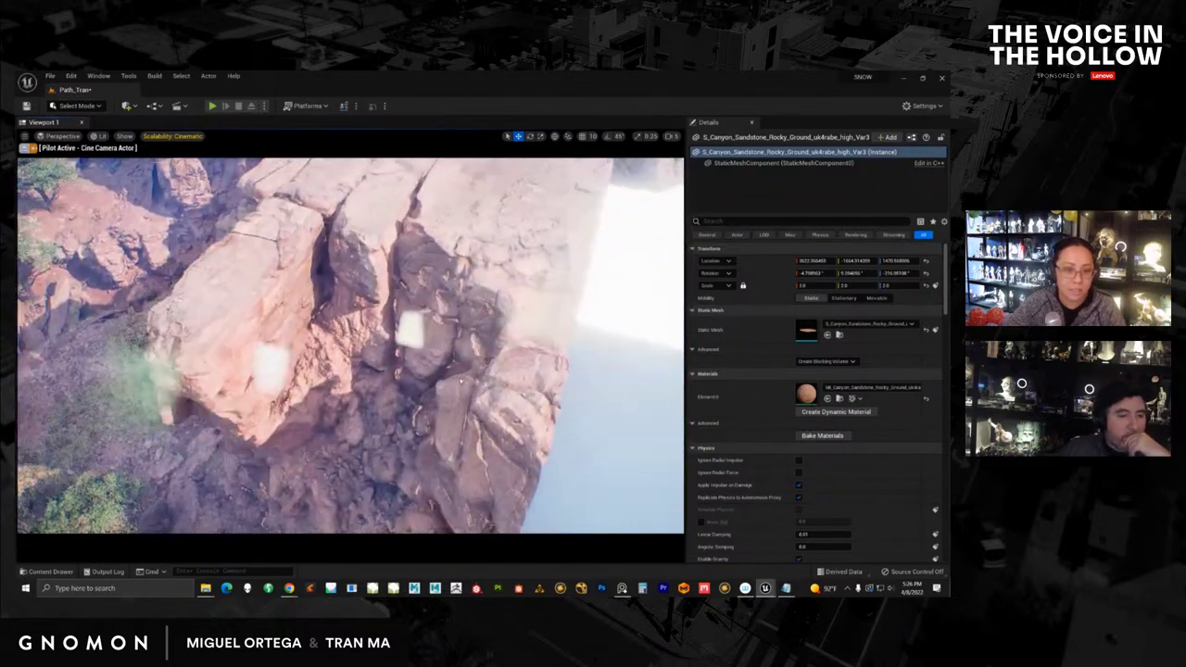
left_click_drag(461, 380, 512, 348, "alt")
left_click_drag(499, 351, 502, 357, "alt")
right_click_drag(502, 356, 442, 357, "alt")
left_click_drag(442, 358, 429, 392, "alt")
right_click_drag(429, 392, 441, 370, "alt")
left_click(459, 371)
left_click(579, 390)
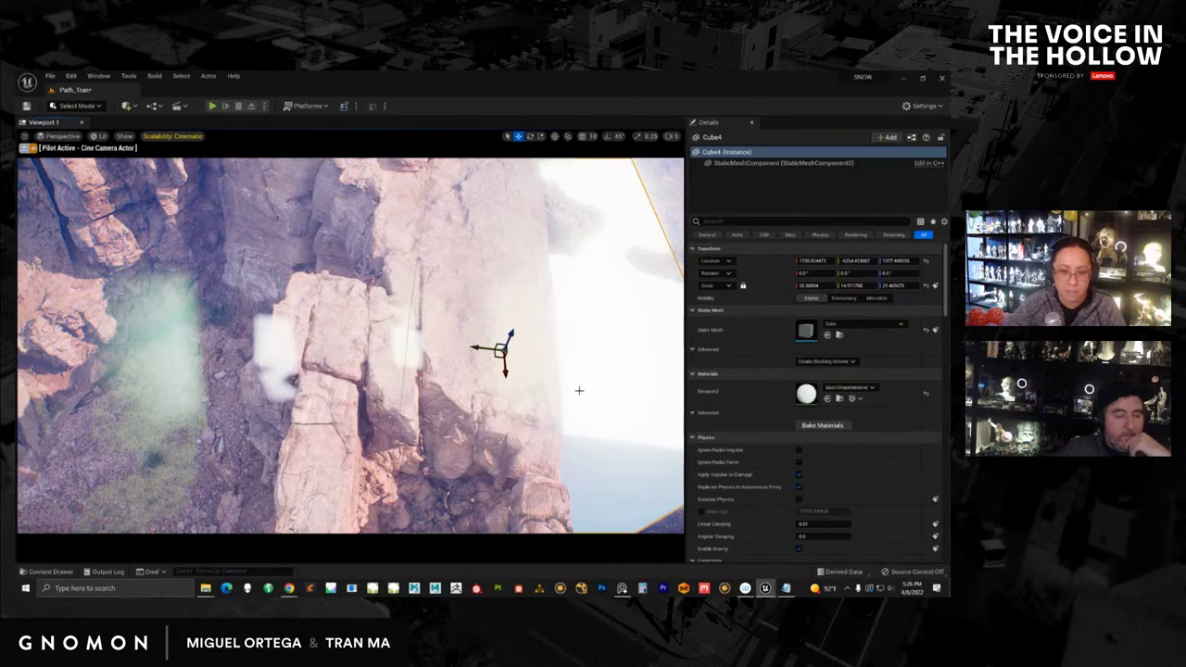
key("Delete")
Step: Examine the burnt firewood material instance's parameters and texture maps, and close its editor window
left_click_drag(488, 395, 405, 320, "alt")
right_click_drag(406, 320, 517, 386)
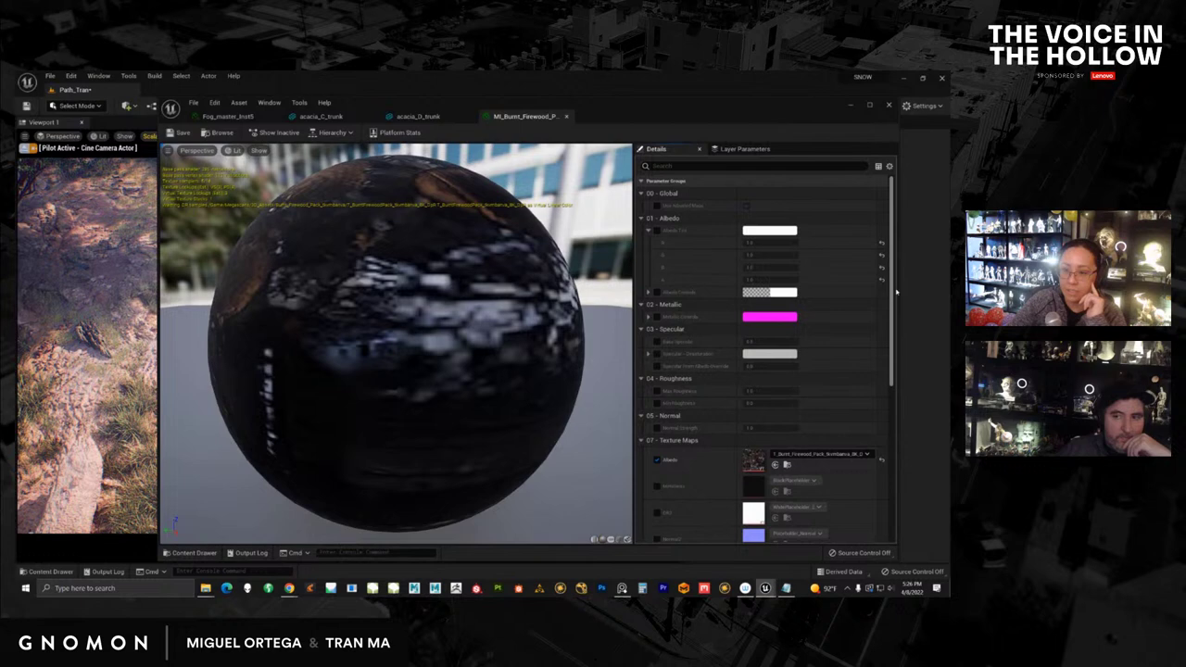
scroll(896, 292, "down", 4)
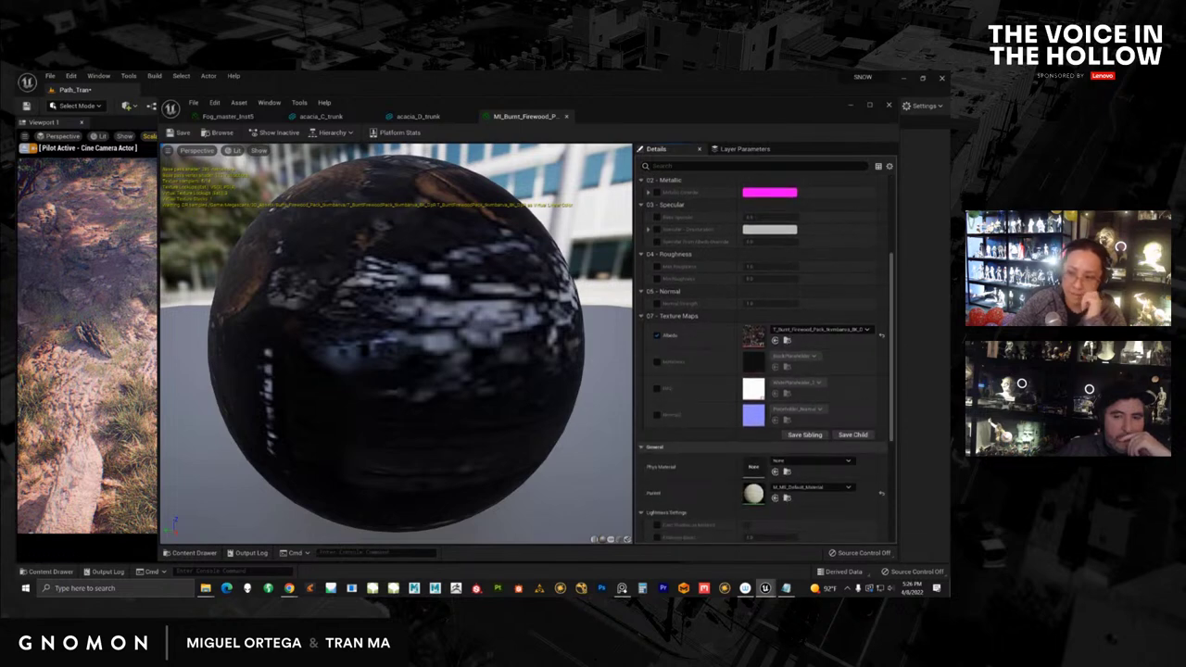
mouse_move(807, 383)
left_mouse_down()
mouse_move(848, 384)
mouse_move(740, 400)
left_mouse_up()
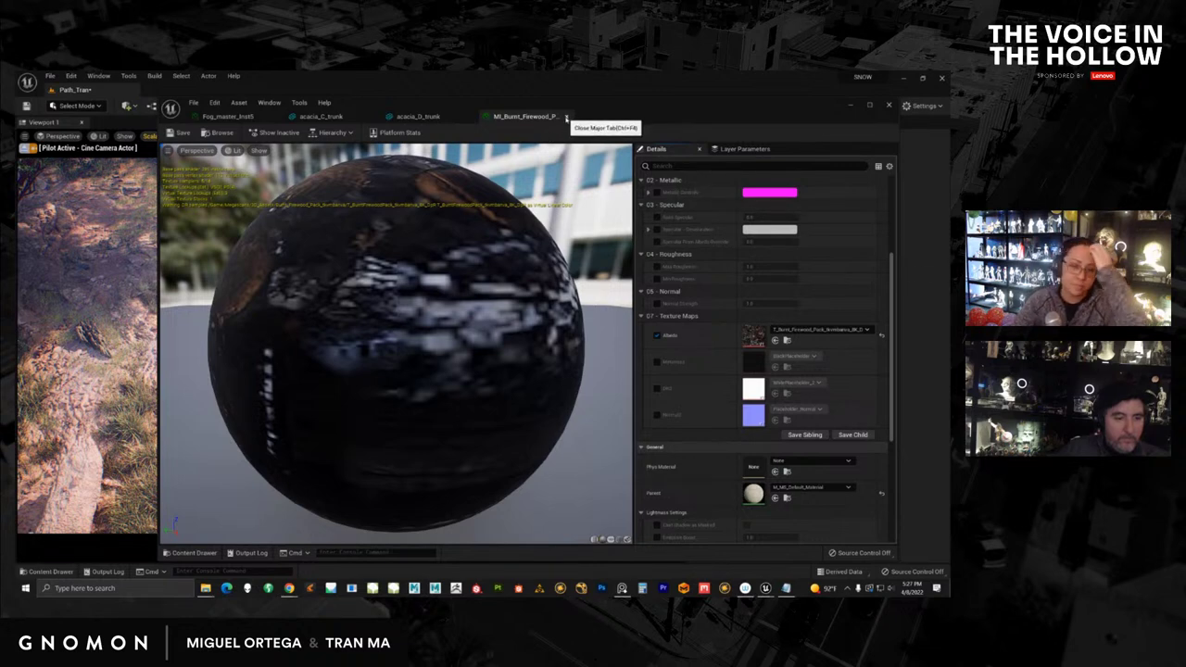
left_click(568, 117)
left_click(889, 105)
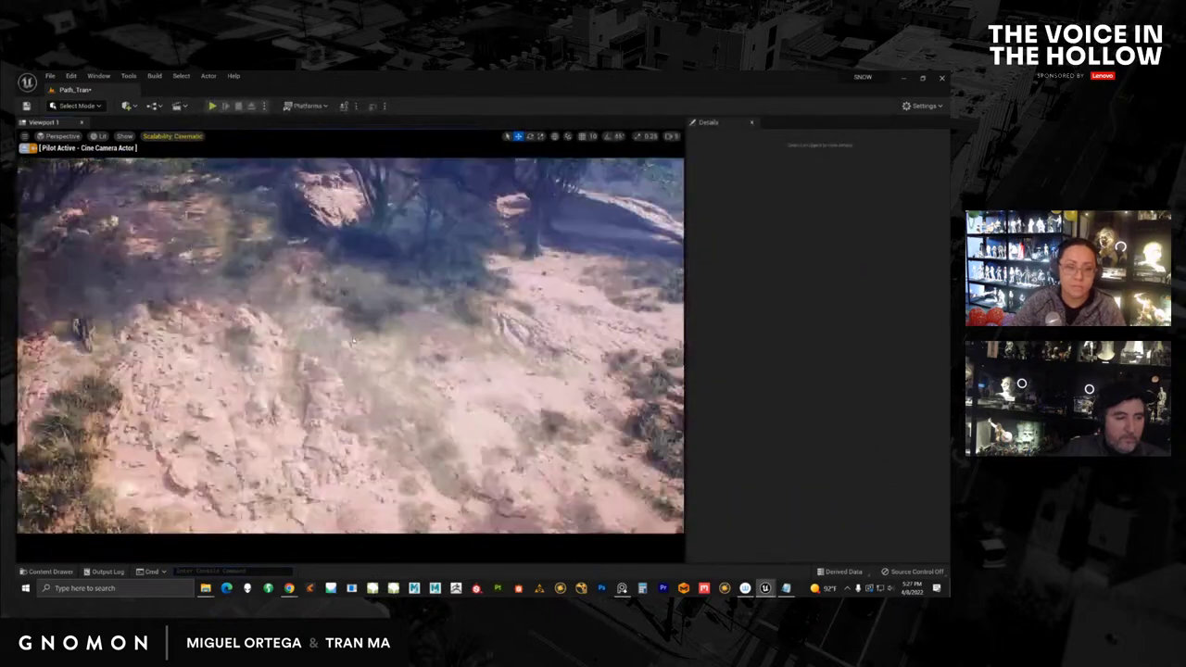
scroll(459, 394, "down", 8)
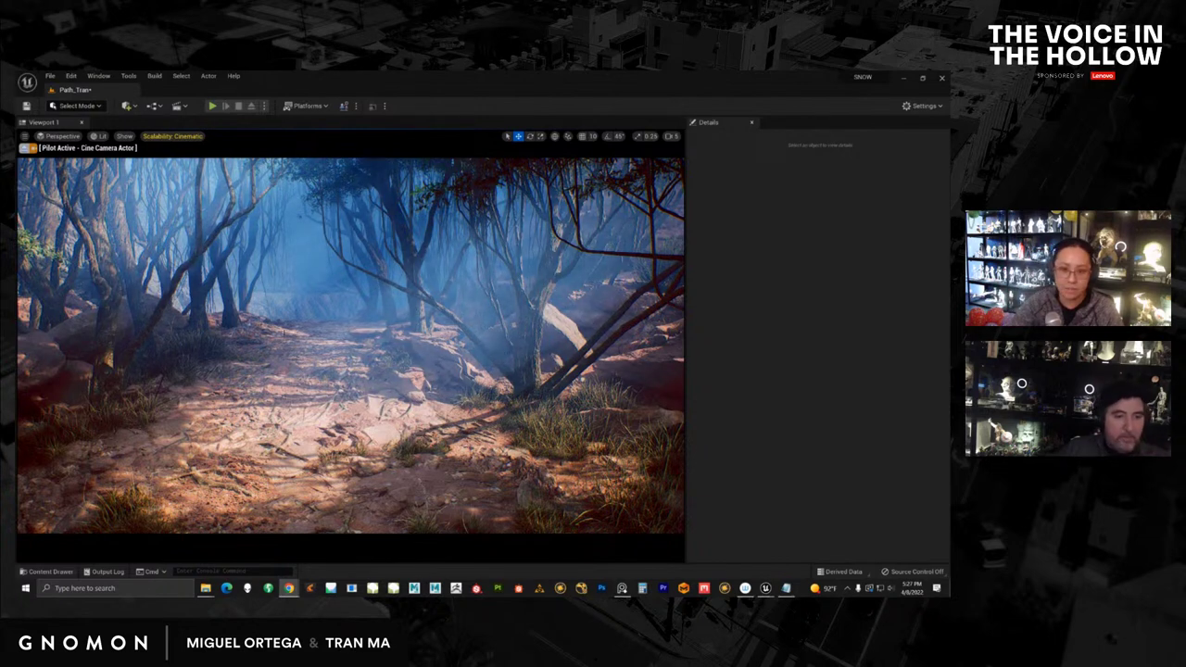
Step: Select the fog cube above the forest path, try moving it, and undo the move
right_click_drag(292, 391, 271, 372)
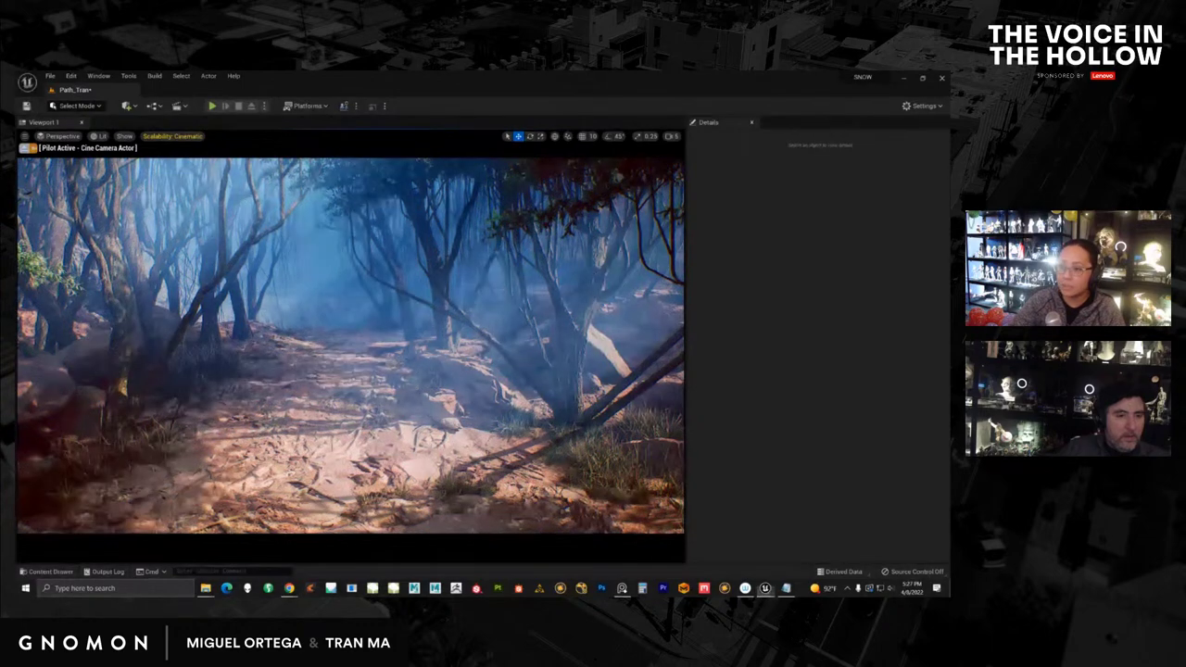
left_click(364, 348)
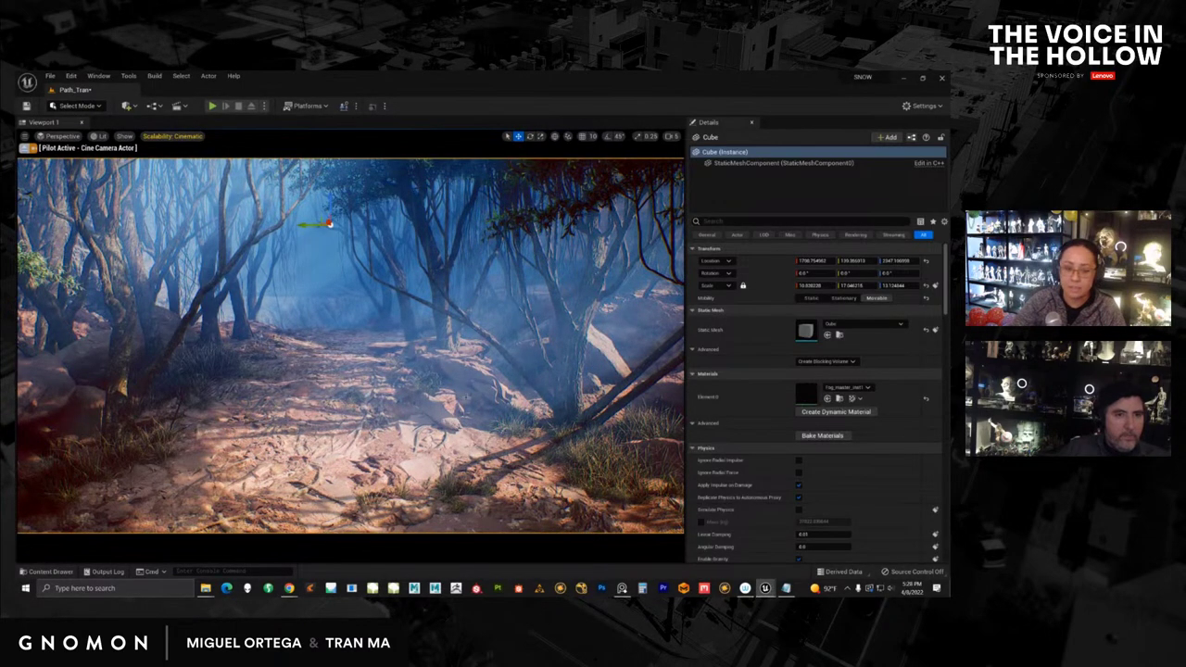
right_click_drag(365, 348, 360, 344)
mouse_move(342, 322)
left_mouse_down()
mouse_move(340, 262)
mouse_move(341, 348)
mouse_move(341, 302)
left_mouse_up()
key("ctrl+z")
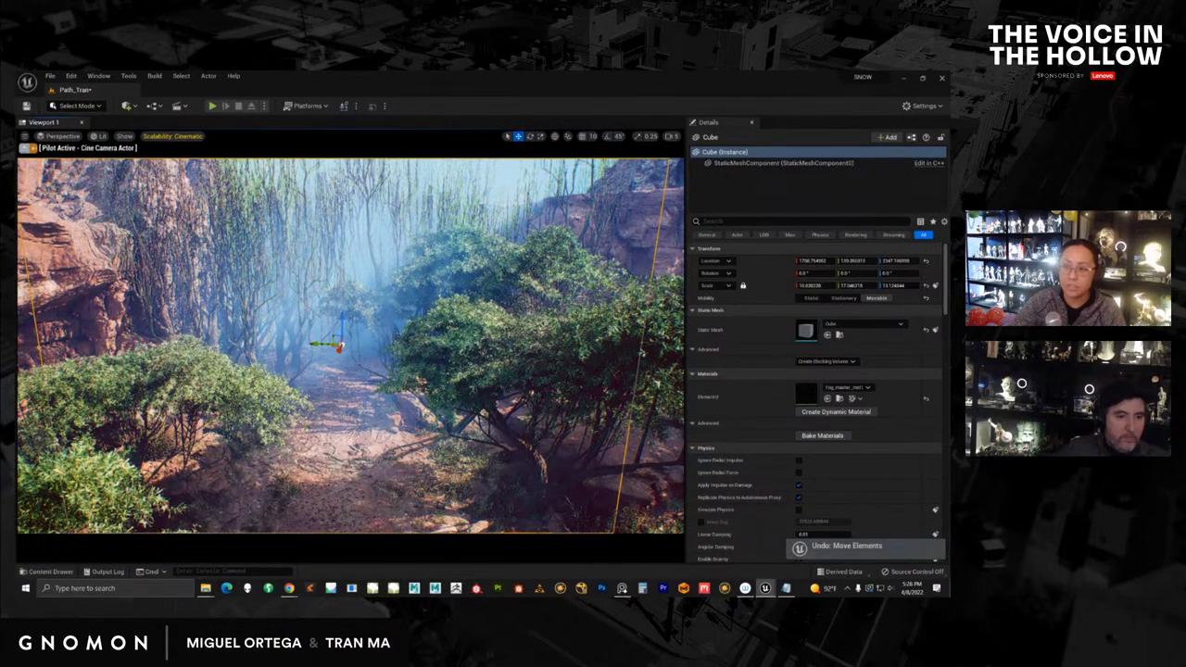
Step: Inspect the fog along the path from high and low viewpoints, and select the Cube3 fog volume
scroll(340, 347, "up", 2)
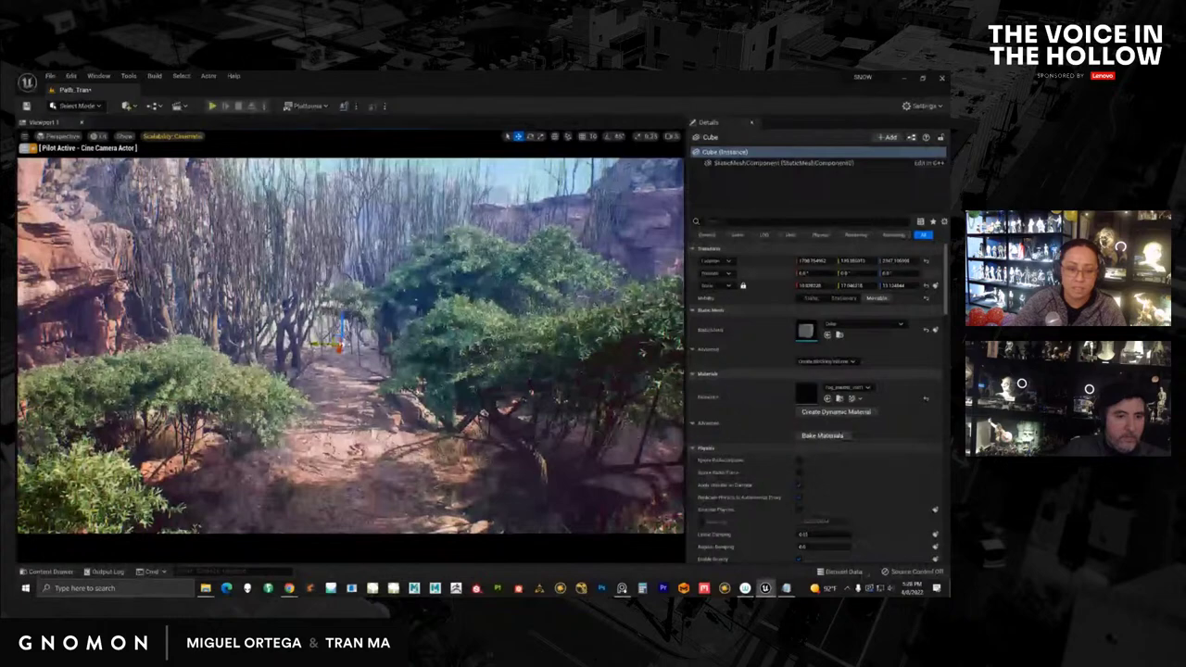
scroll(340, 347, "up", 3)
middle_click_drag(451, 424, 453, 467)
scroll(350, 346, "down", 2)
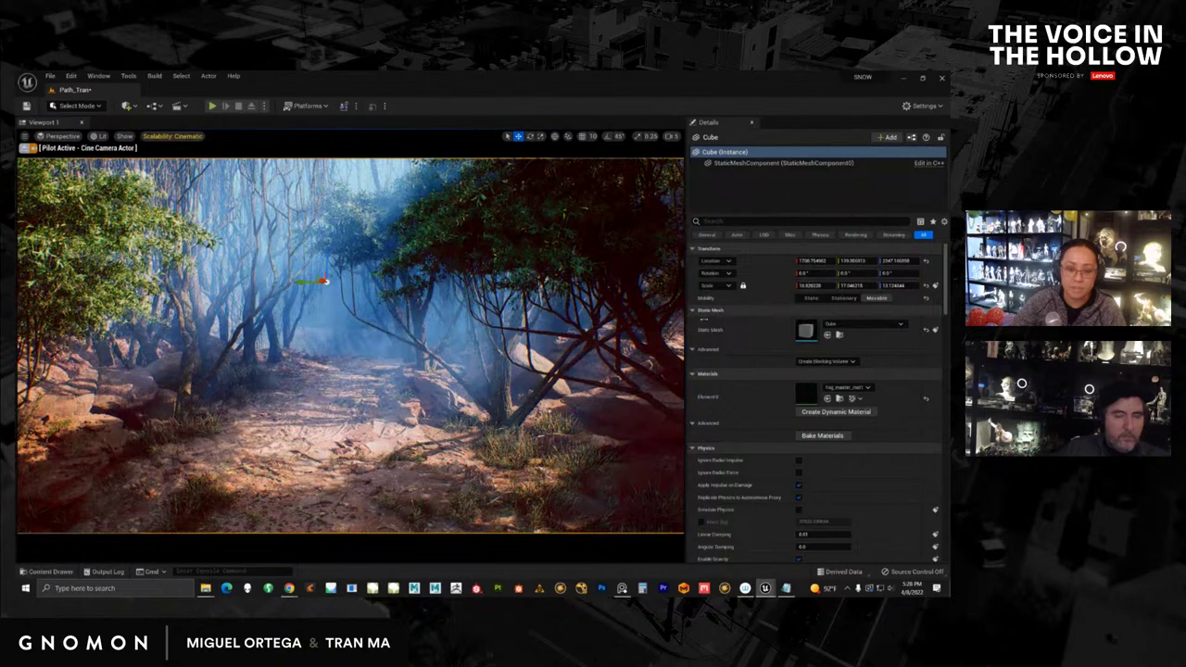
scroll(350, 346, "down", 4)
left_click(421, 397)
scroll(421, 397, "up", 2)
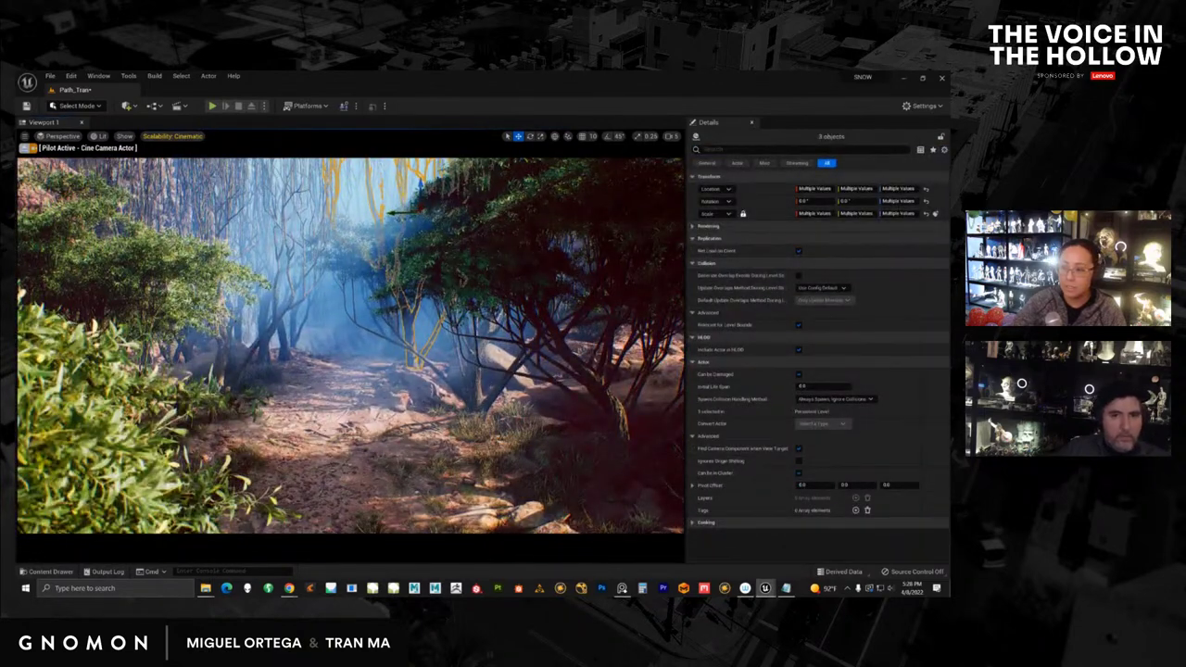
left_click(425, 271)
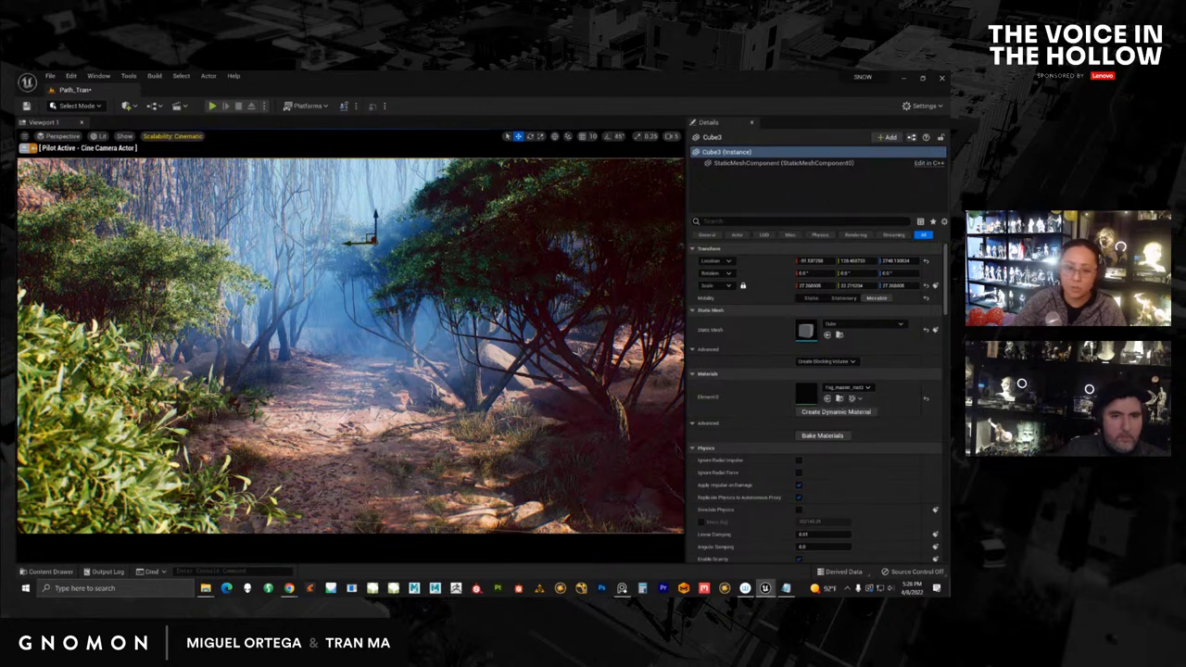
Step: Bring up the fog_material folder's assets and open the Fog_master material
left_click_drag(949, 157, 625, 131)
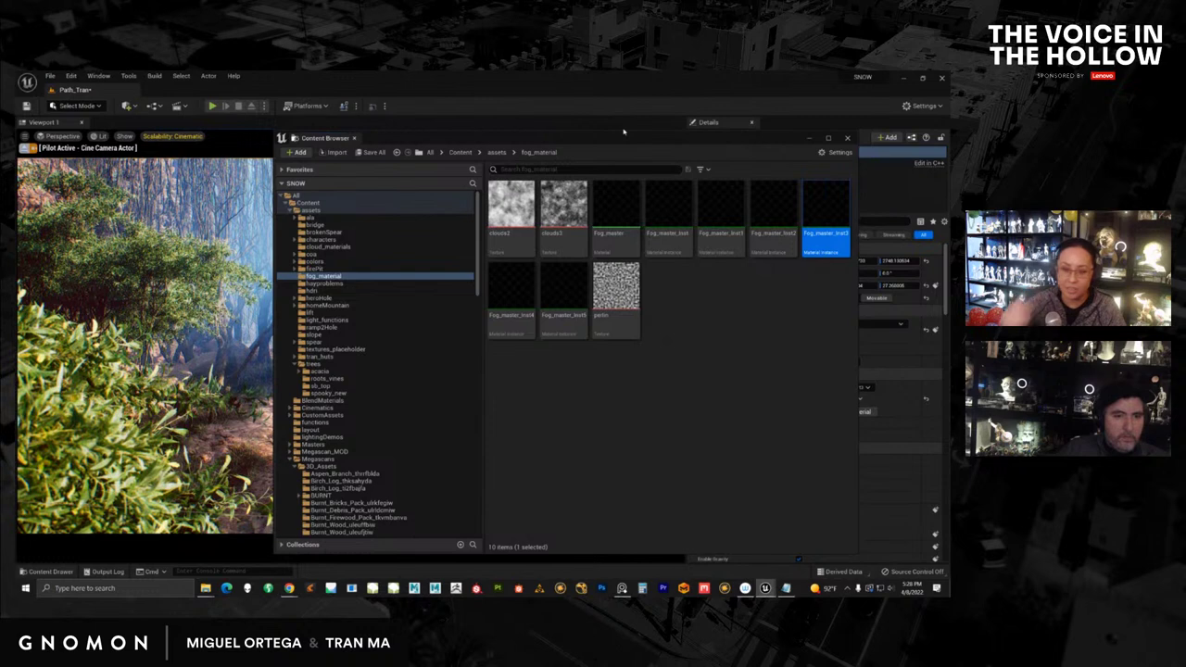
left_click_drag(724, 139, 710, 148)
double_click(604, 236)
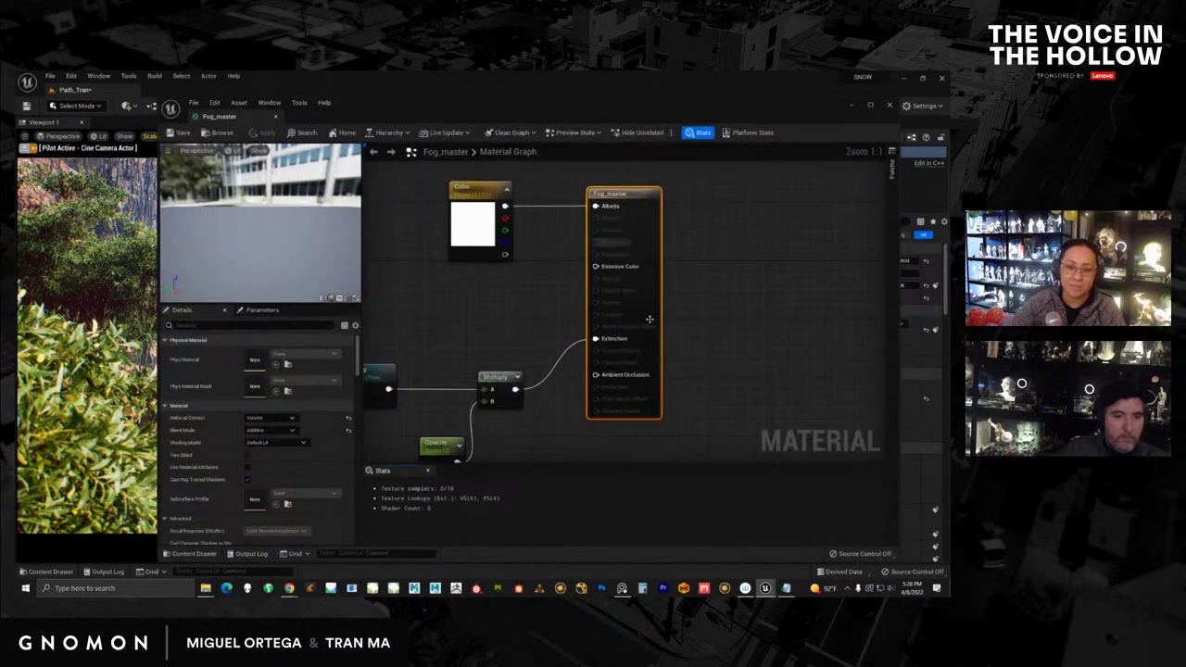
Step: Examine the Fog_master output node with its Albedo and Extinction connections, and the material's domain and blend mode settings
scroll(673, 388, "down", 9)
scroll(619, 374, "up", 5)
scroll(658, 363, "up", 2)
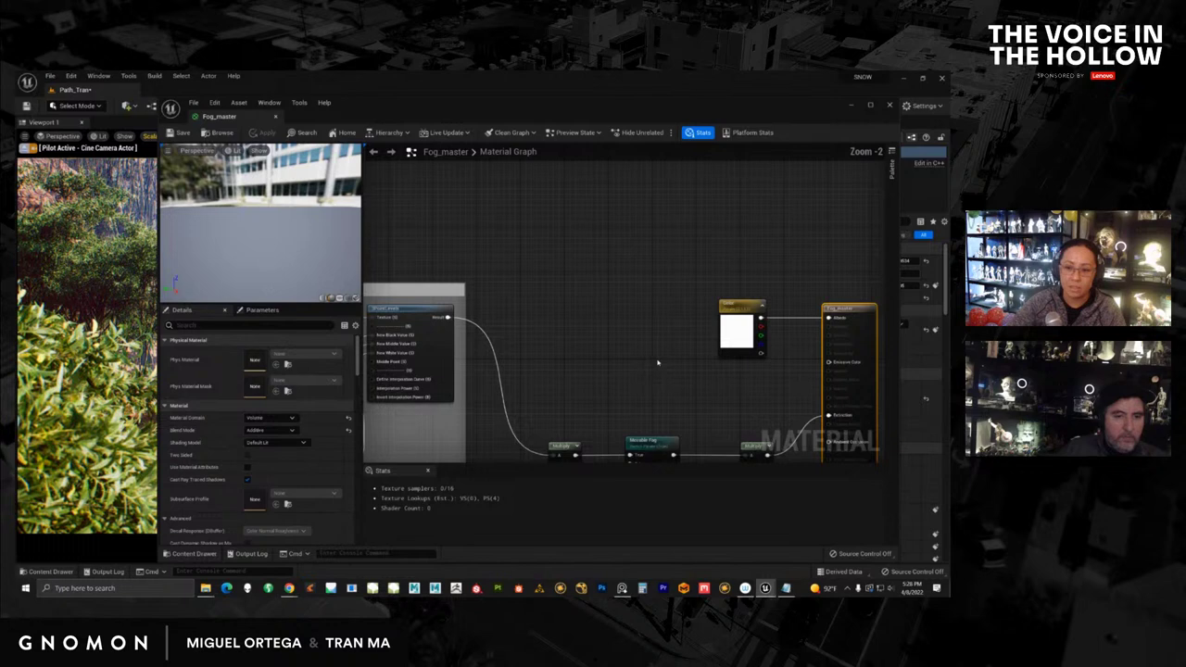
right_click_drag(675, 370, 522, 307)
scroll(590, 344, "up", 2)
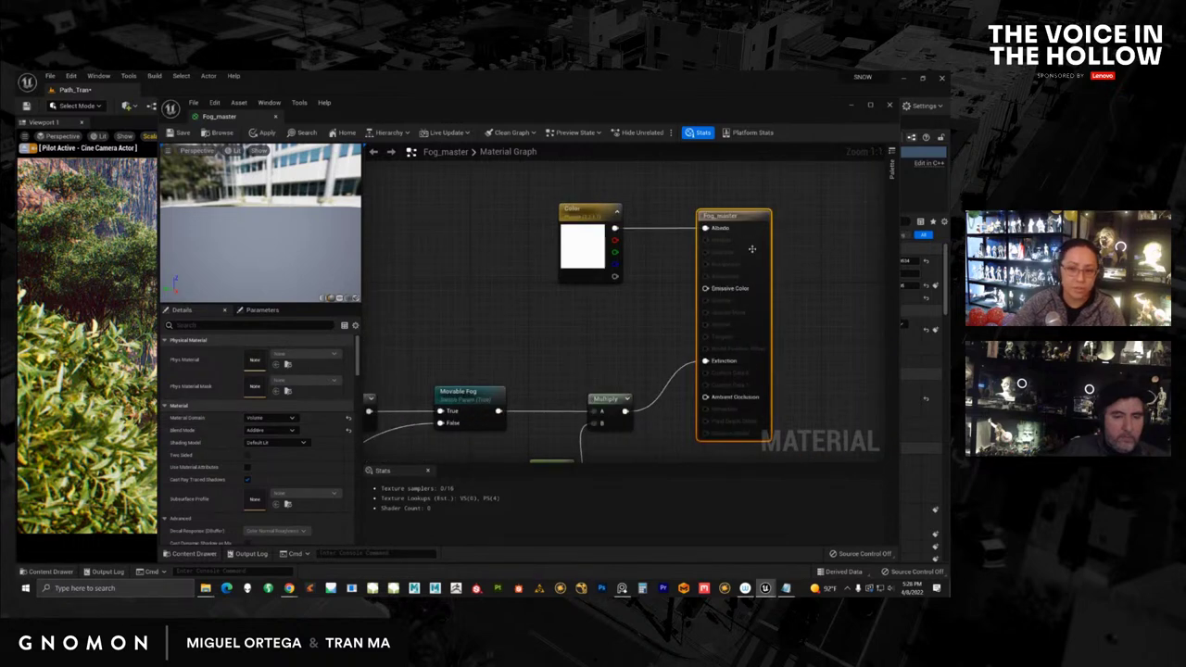
left_click_drag(752, 249, 760, 242)
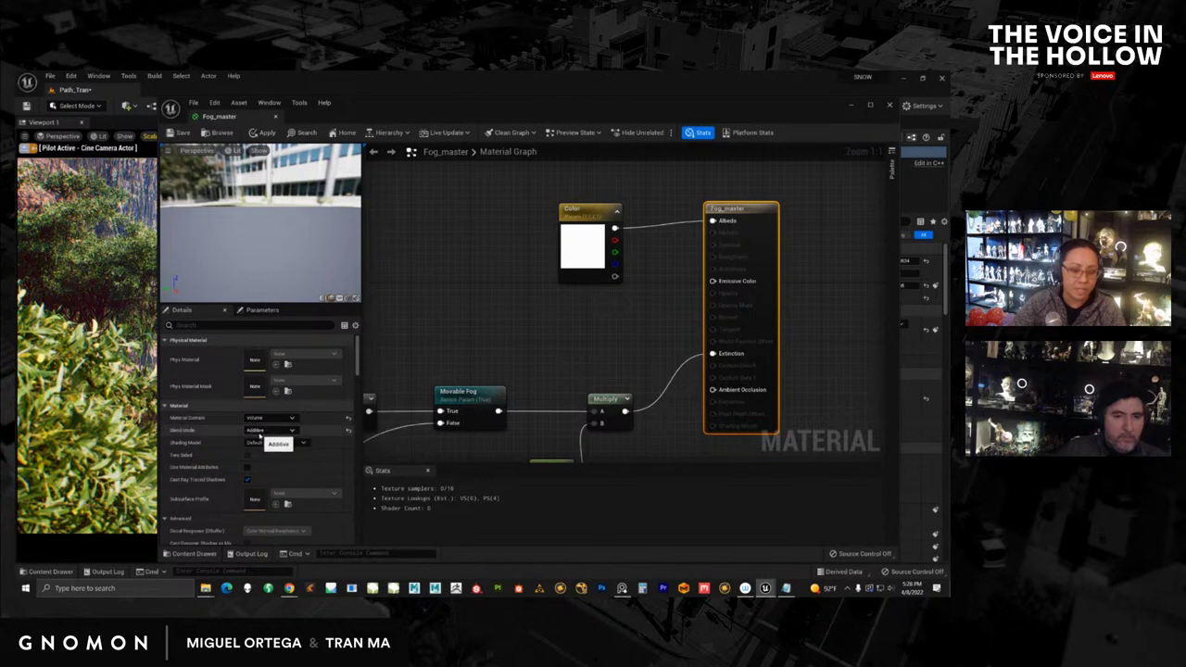
right_click_drag(627, 364, 693, 380)
left_click(564, 244)
left_click(604, 296)
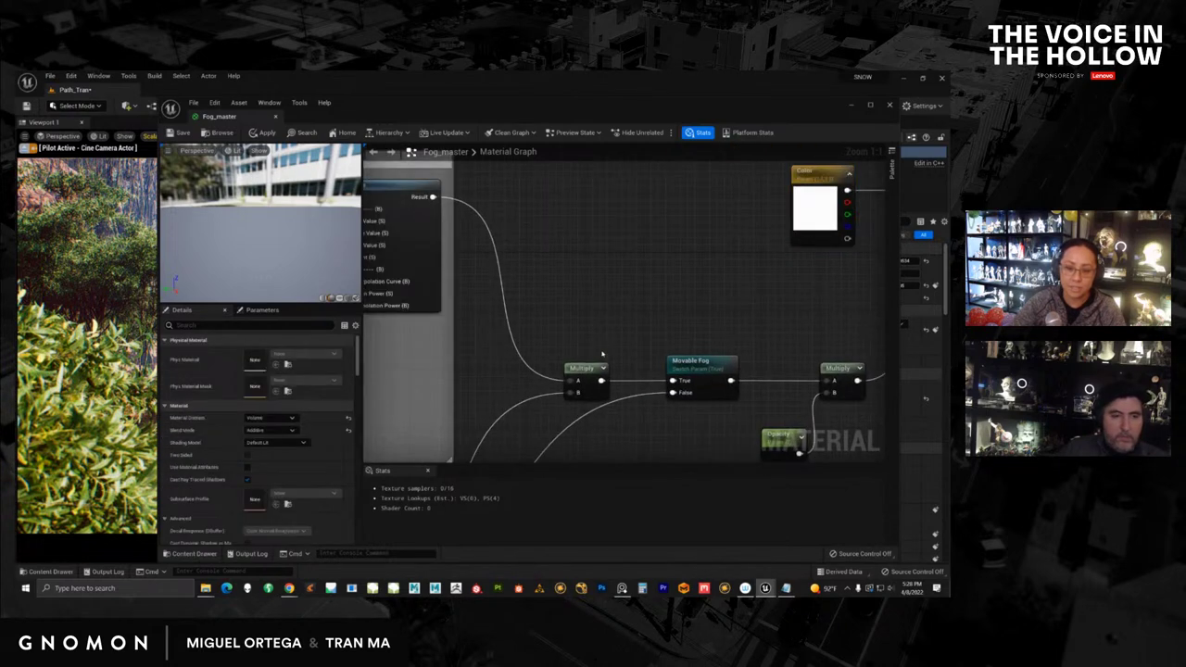
Step: Trace the Movable Fog switch's inputs back through the graph and examine the Local Fog node group
right_click_drag(604, 355, 637, 307)
right_click_drag(630, 382, 714, 270)
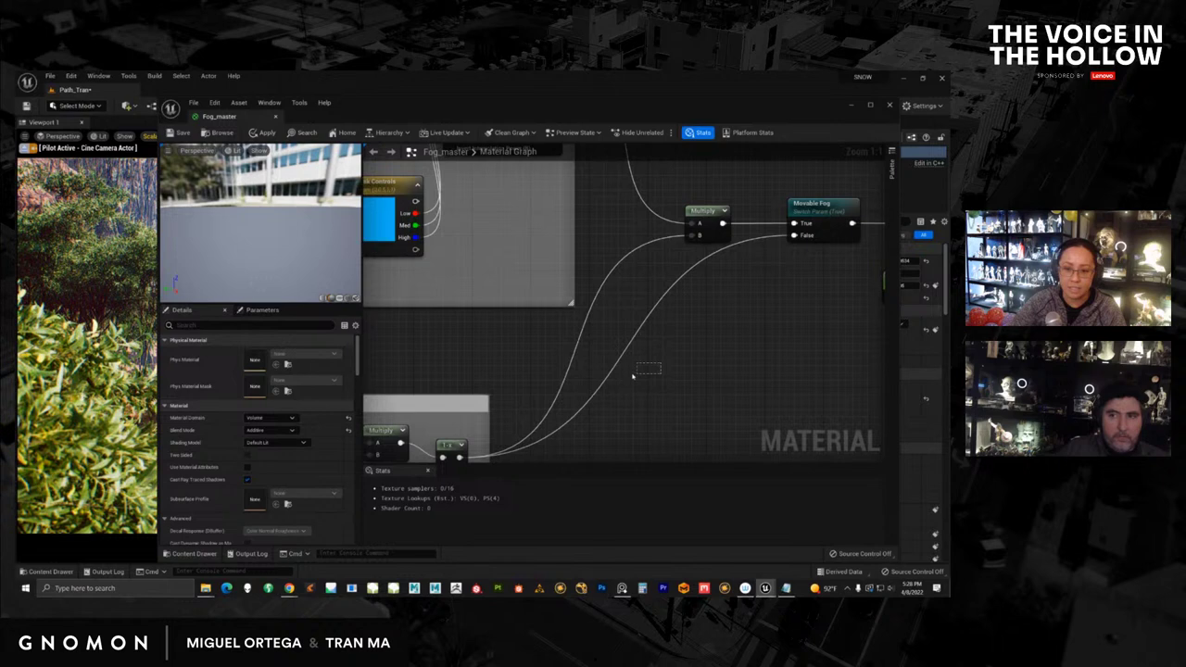
left_click_drag(633, 376, 630, 380)
right_click_drag(626, 394, 763, 291)
scroll(678, 256, "down", 3)
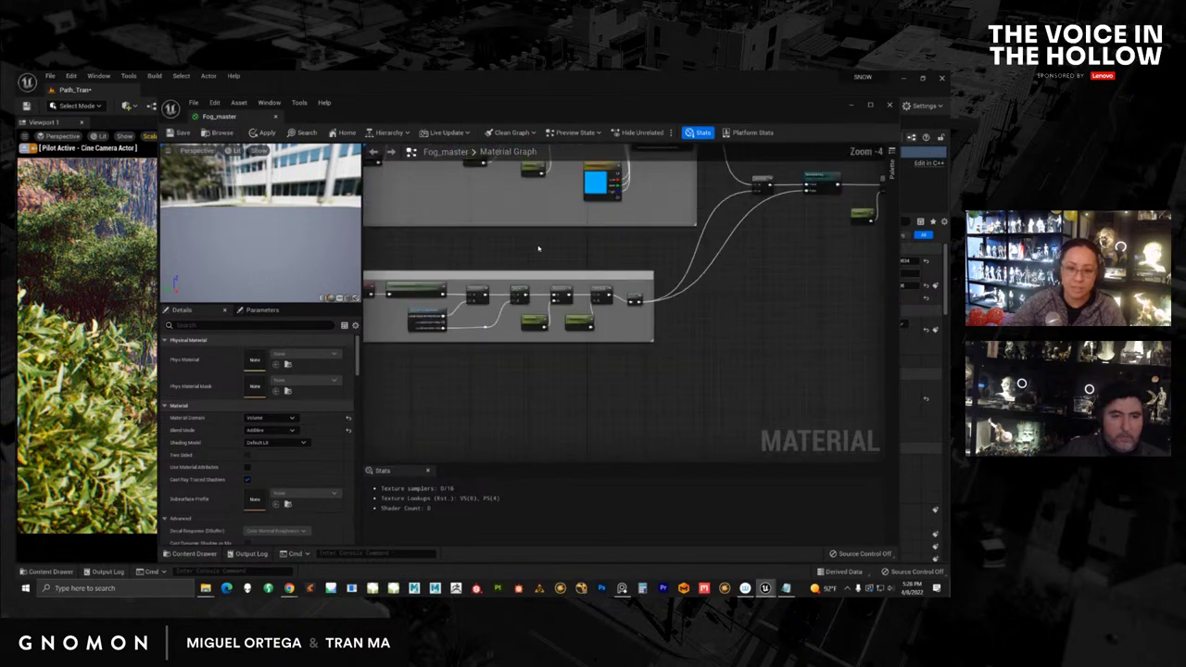
scroll(699, 281, "up", 1)
scroll(700, 280, "up", 1)
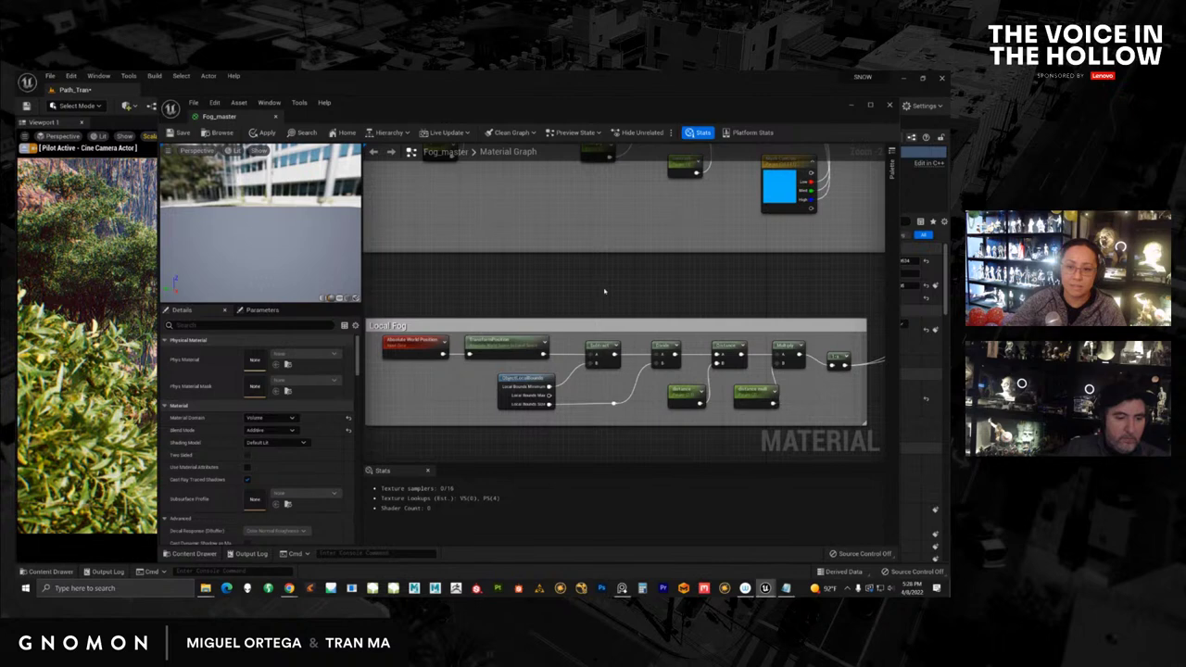
Step: Examine the Movable Fog node group and select all of its nodes
right_click_drag(604, 291, 498, 421)
scroll(529, 408, "down", 1)
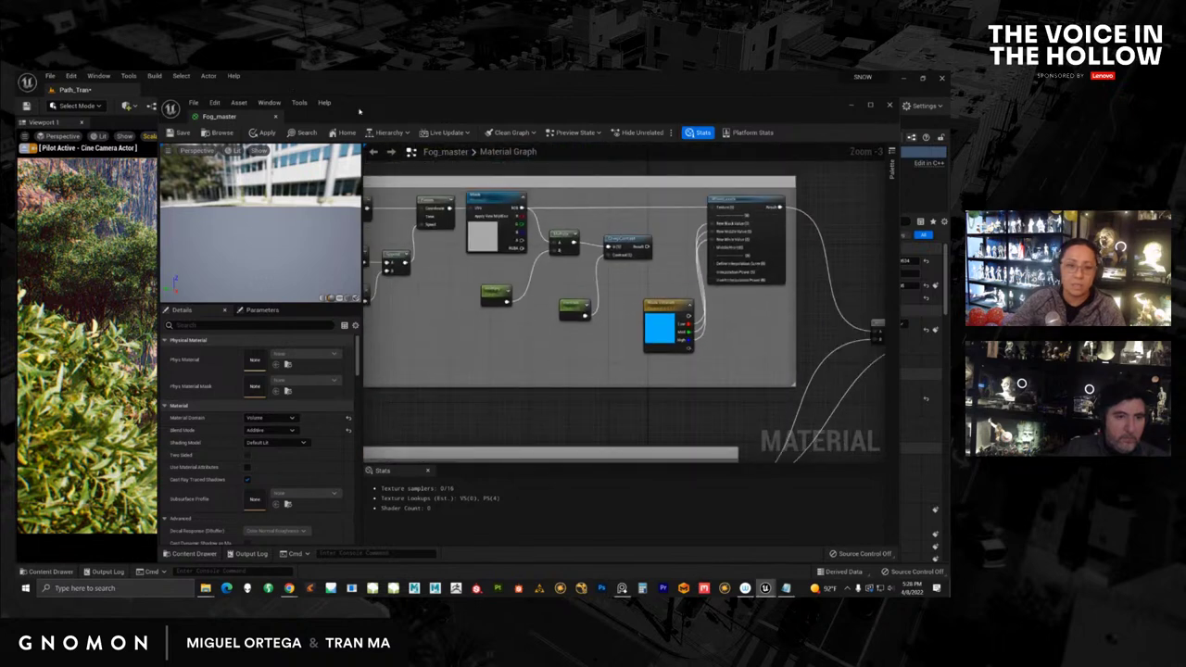
scroll(616, 208, "down", 2)
right_click_drag(532, 165, 559, 193)
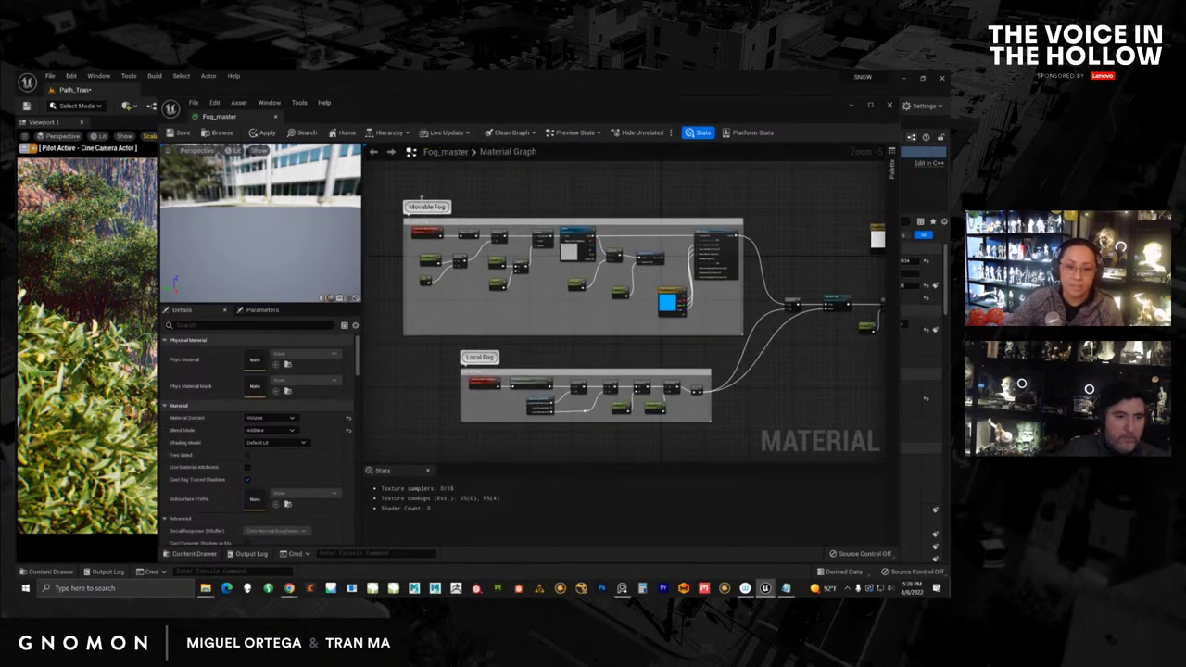
left_click_drag(378, 195, 754, 318)
scroll(649, 257, "up", 2)
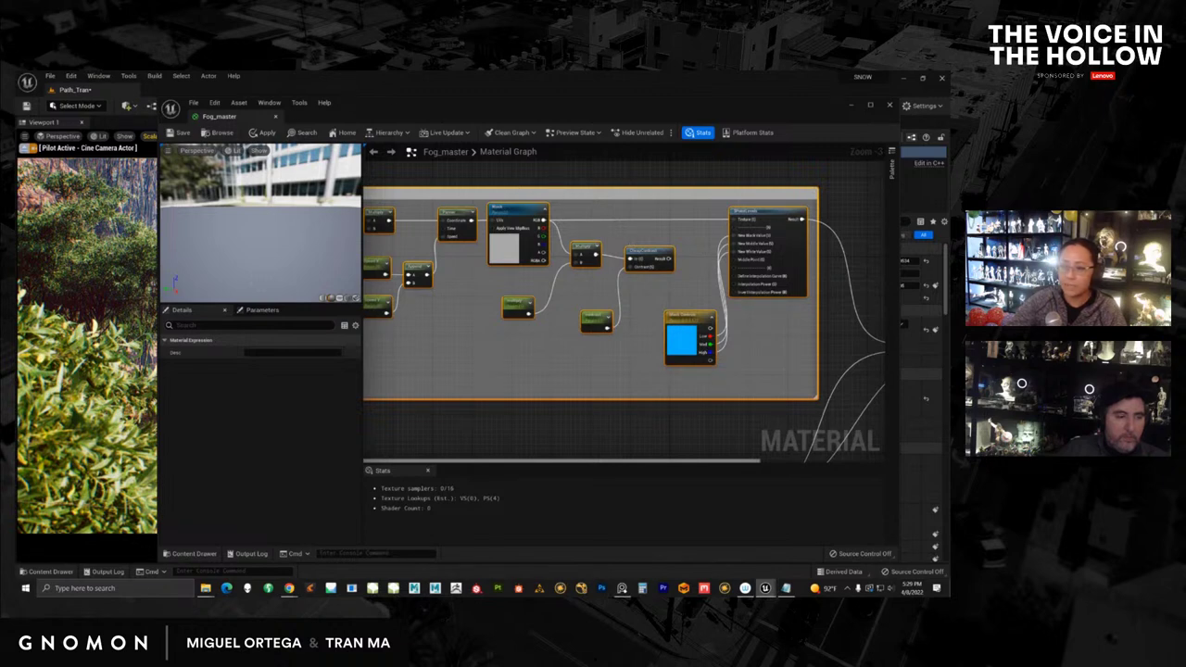
Step: Close the Fog_master material editor without applying the changes to the original material
left_click_drag(662, 78, 865, 132)
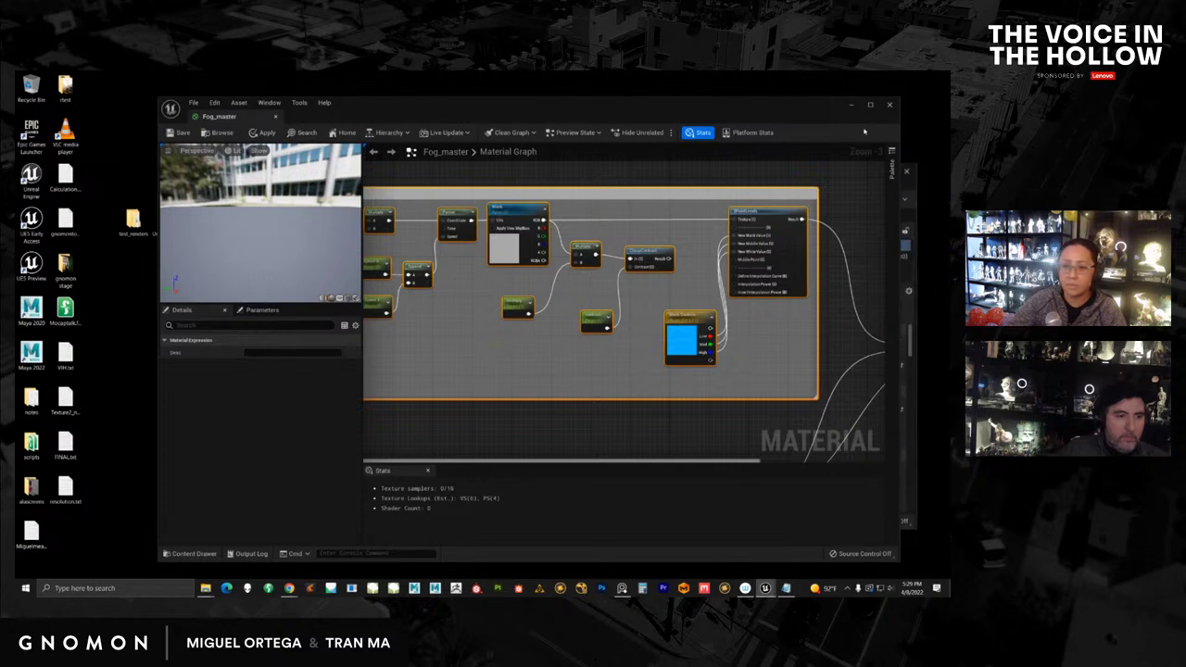
left_click(906, 172)
left_click(540, 355)
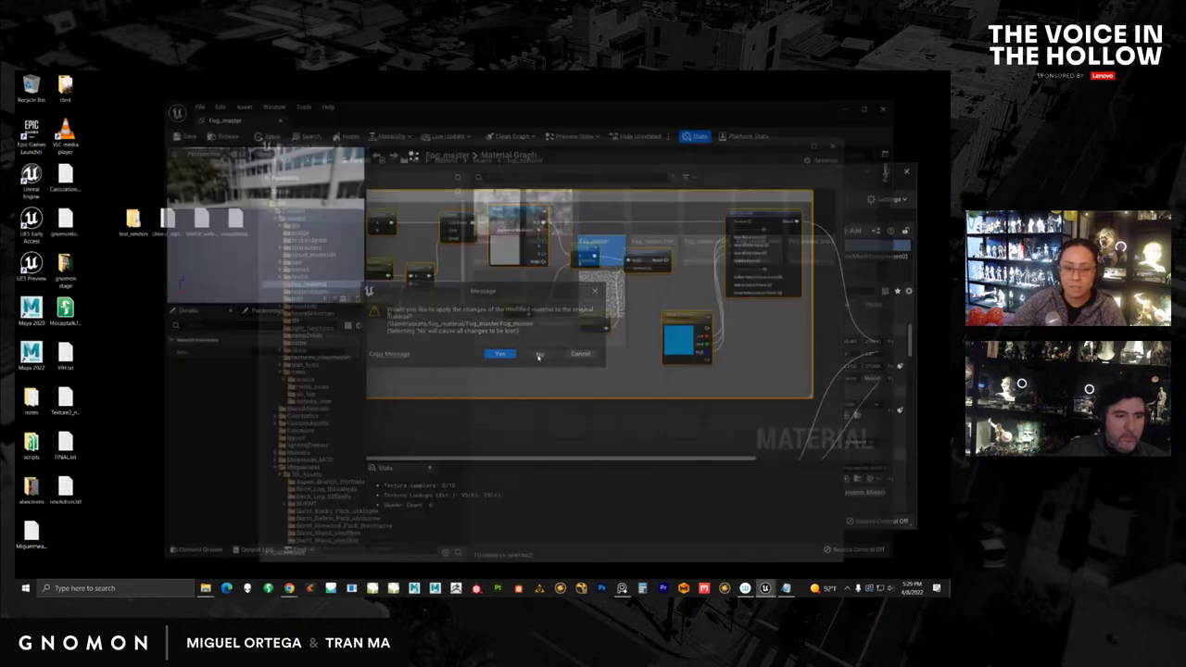
Step: Examine the mask texture and parameters of the Fog_master_Inst material instance, and close it along with the Content Browser
left_click(887, 173)
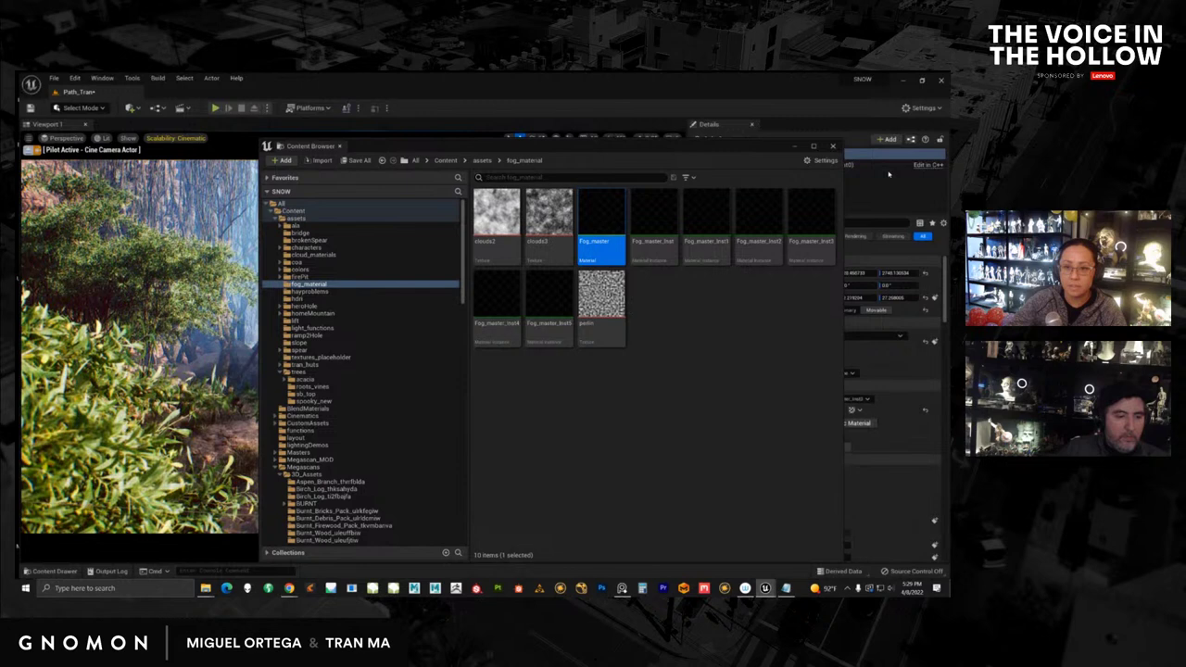
left_click_drag(677, 148, 699, 143)
double_click(691, 231)
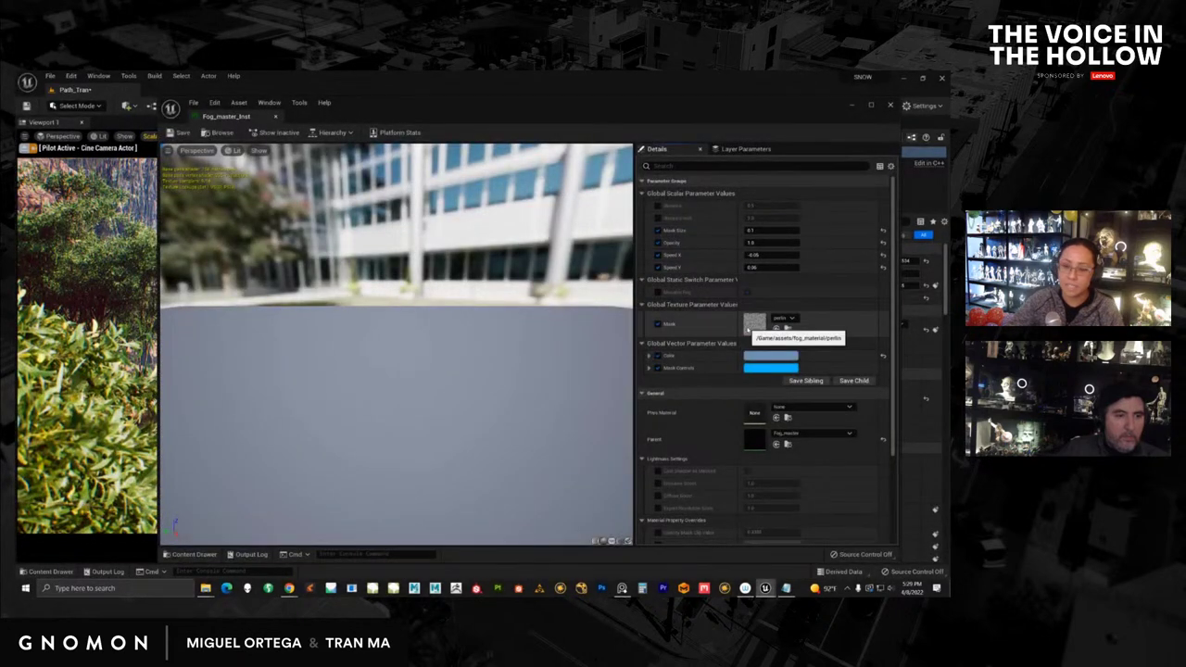
left_click(852, 105)
left_click(815, 142)
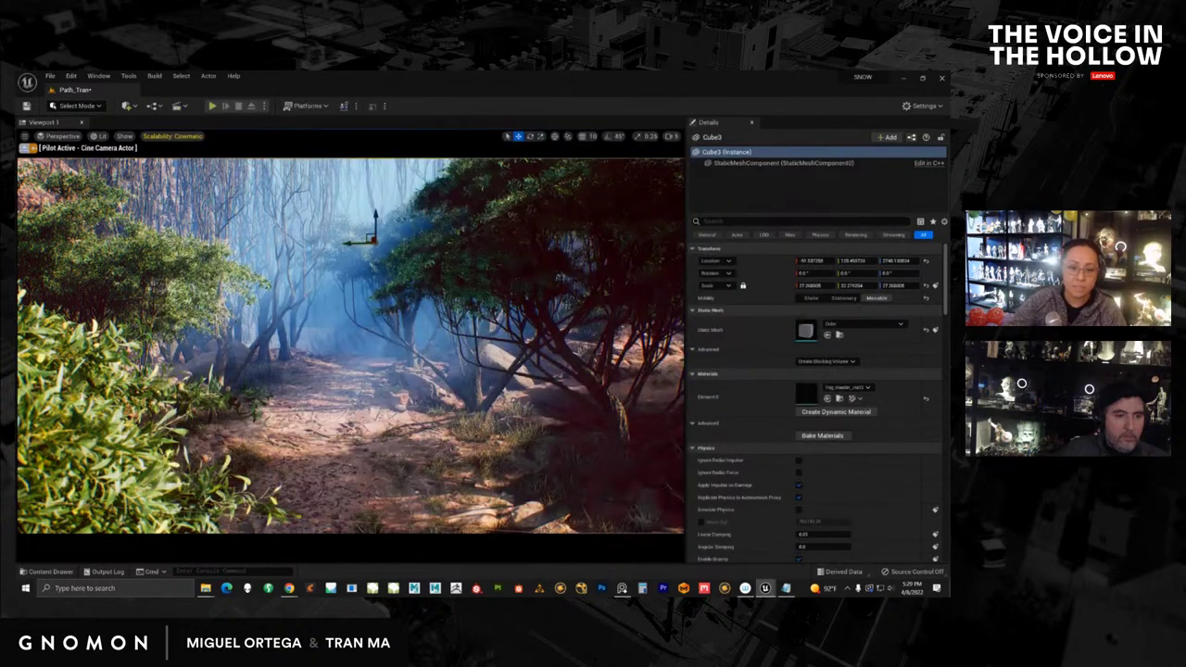
Step: Move the view along the forest path to a spot framed by foreground tree trunks
scroll(425, 416, "up", 2)
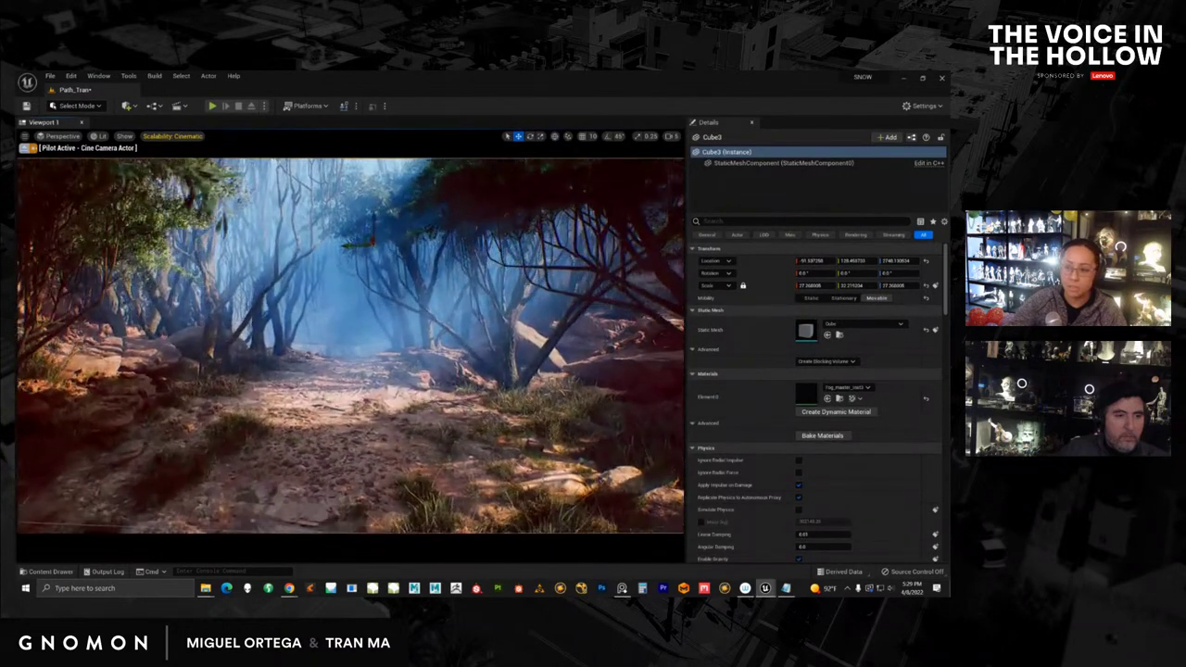
left_click(426, 414)
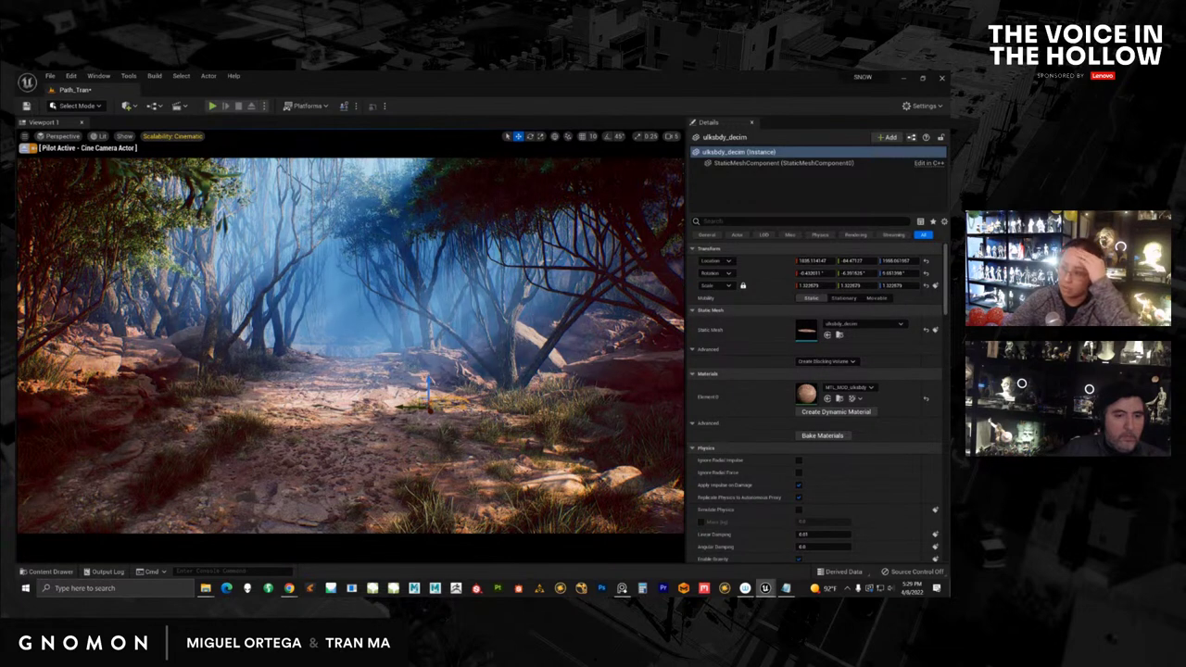
key("ctrl+shift+p")
key("ctrl+shift+p")
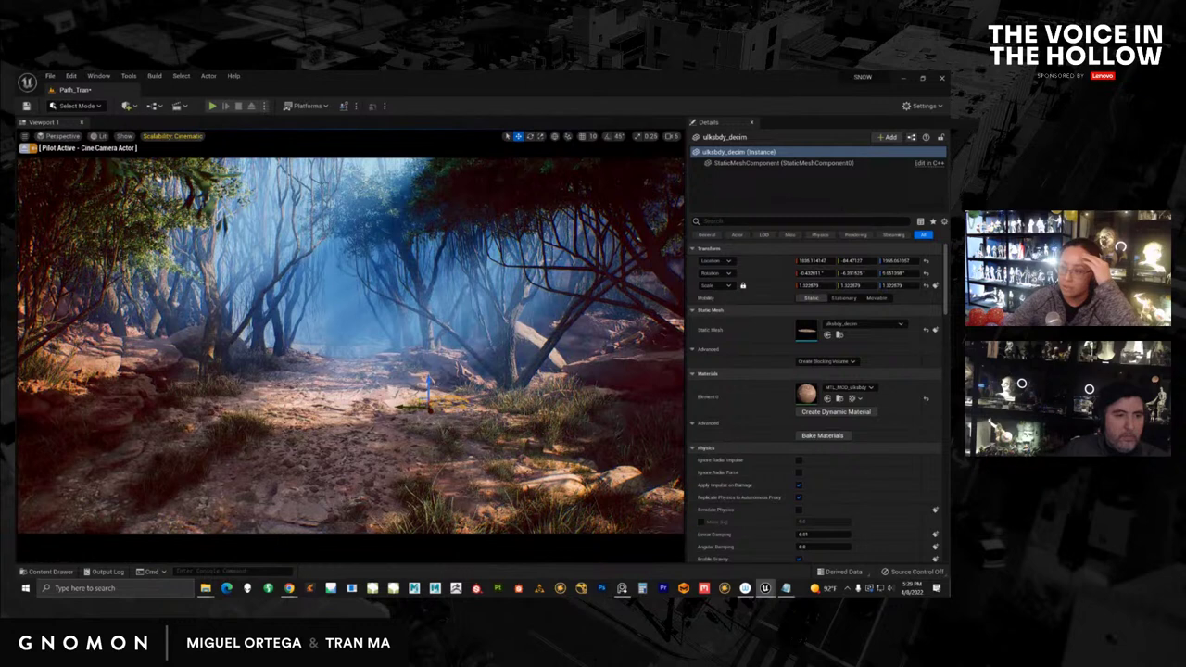
key("1")
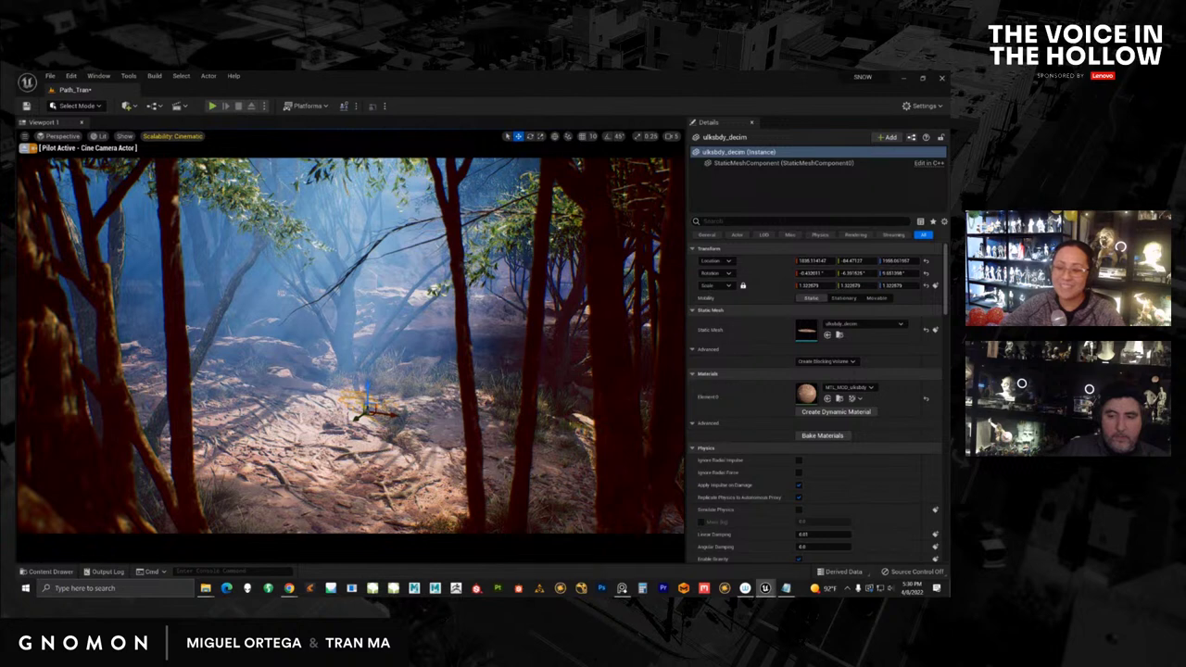
Step: Set Light_SUN_channel0's volumetric scattering intensity to 1 and its light intensity to 10 lux
key("ctrl+z")
key("ctrl+z")
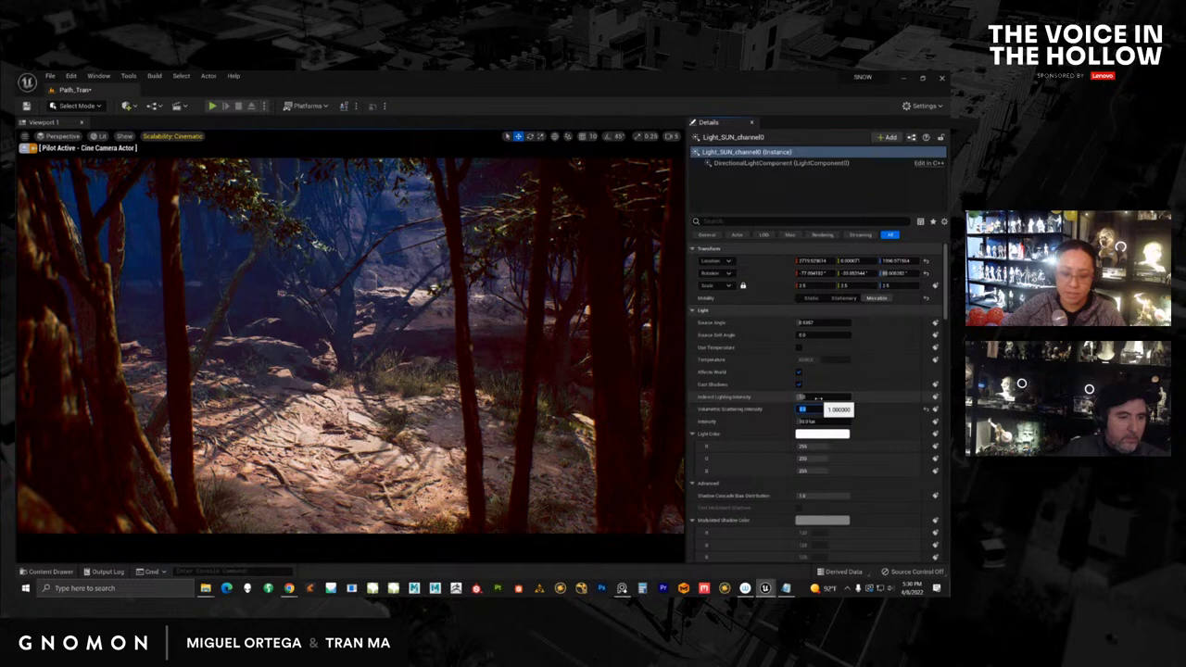
type("1")
left_click(818, 399)
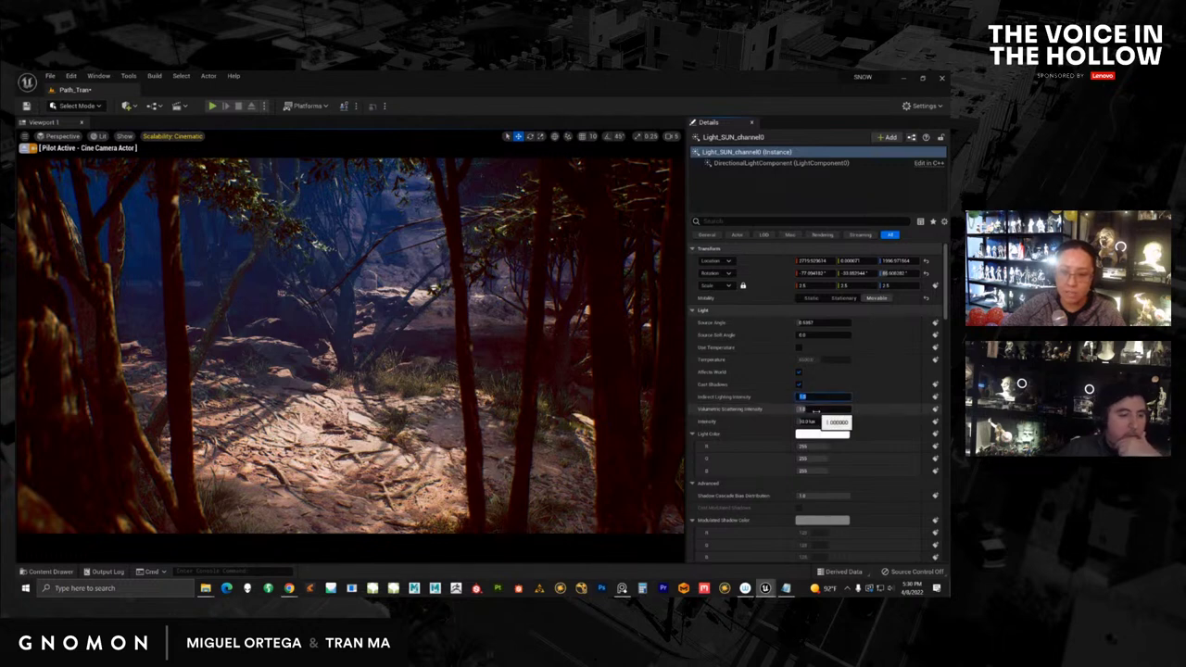
left_click(829, 423)
type("10")
key("Return")
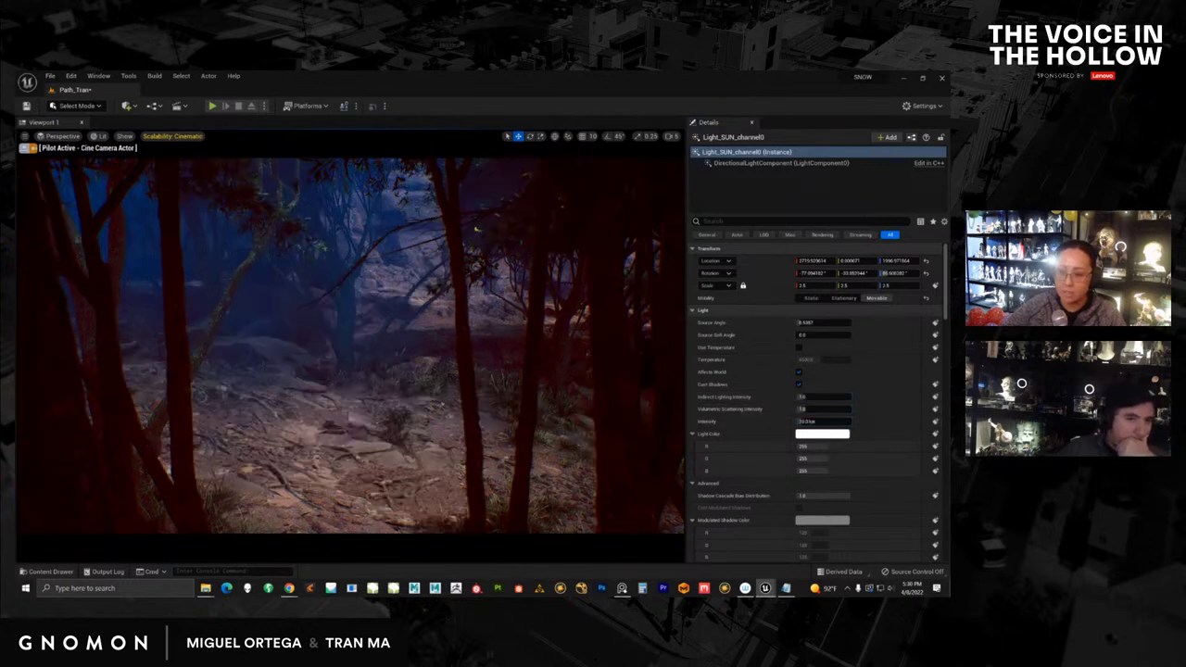
Step: Raise the sun light's volumetric scattering intensity to 2
left_click(819, 408)
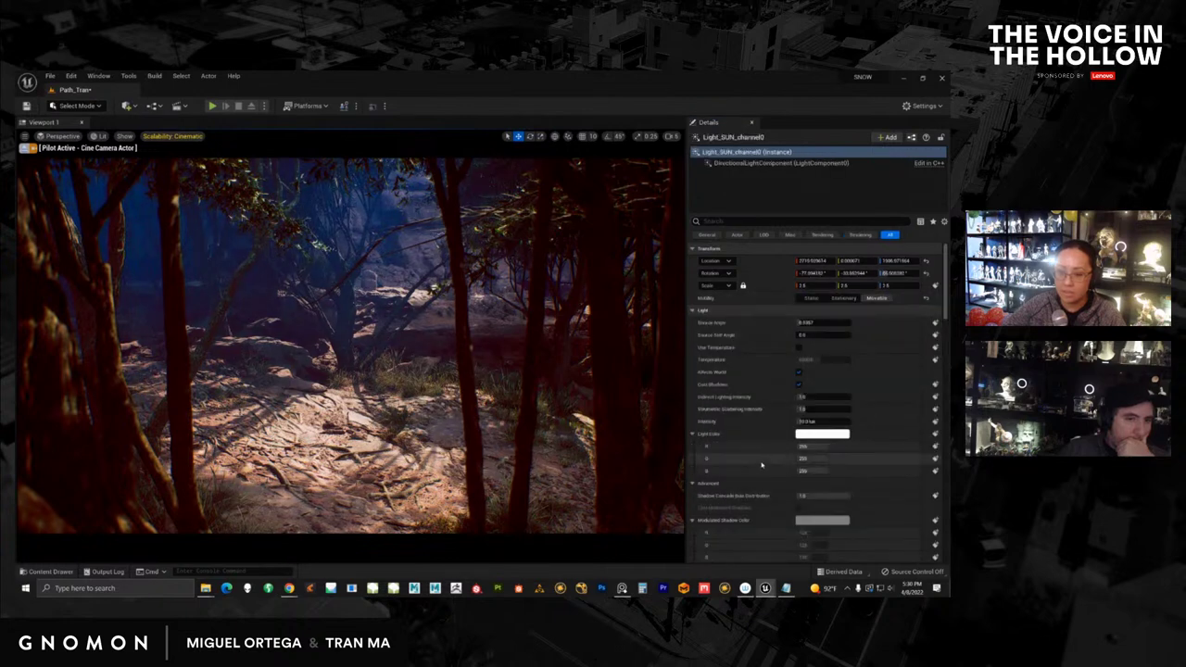
left_click(823, 410)
type("2")
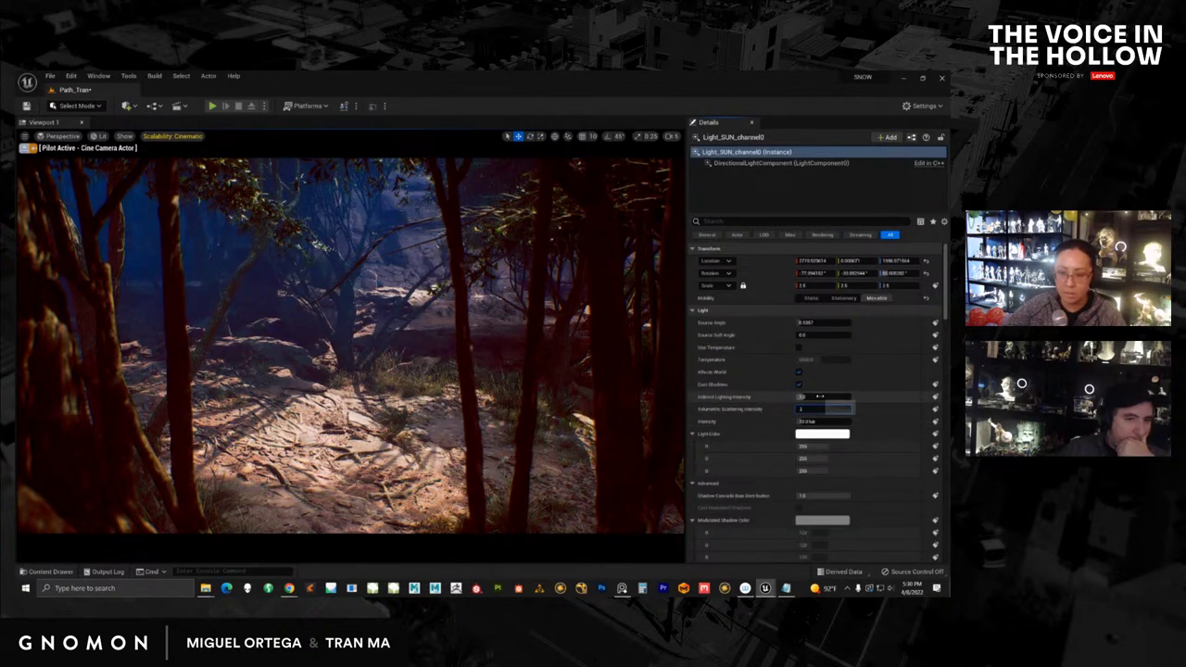
left_click(821, 398)
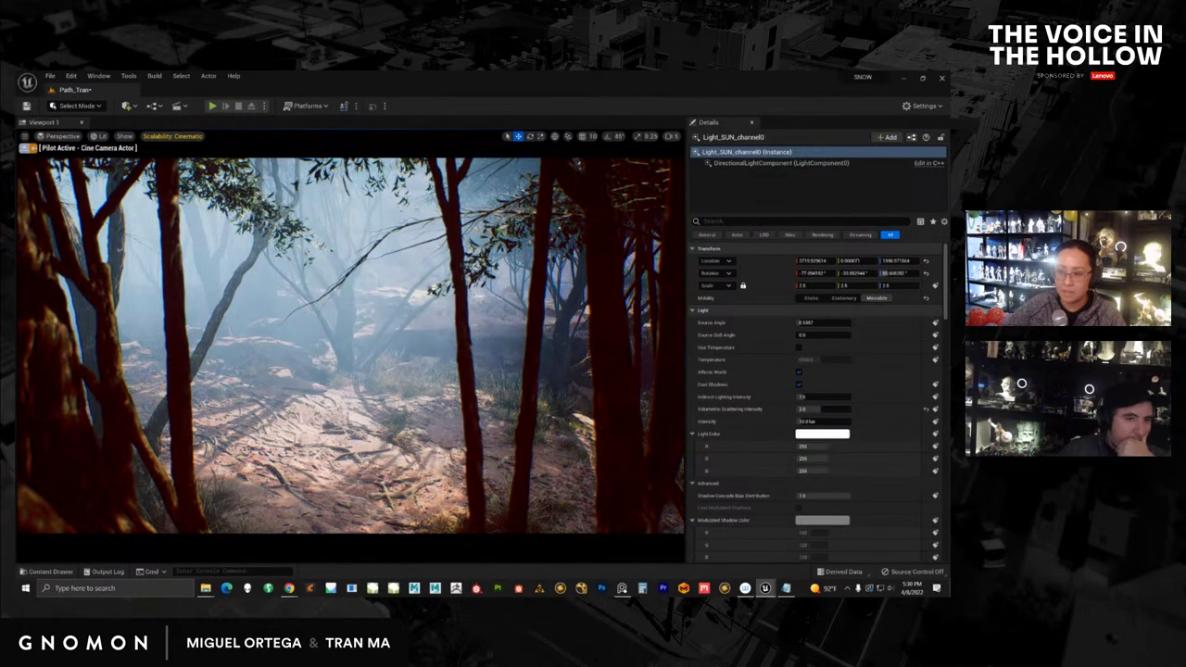
Step: Set the sun light's volumetric scattering intensity to 0
left_click(820, 410)
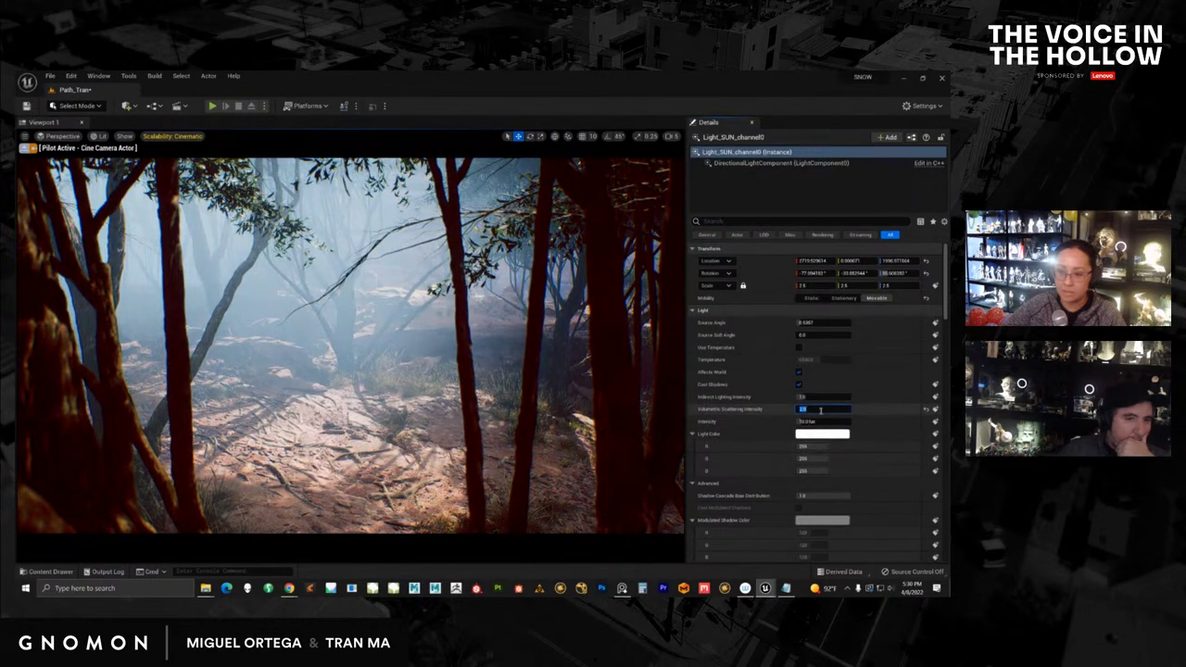
type("0")
key("Return")
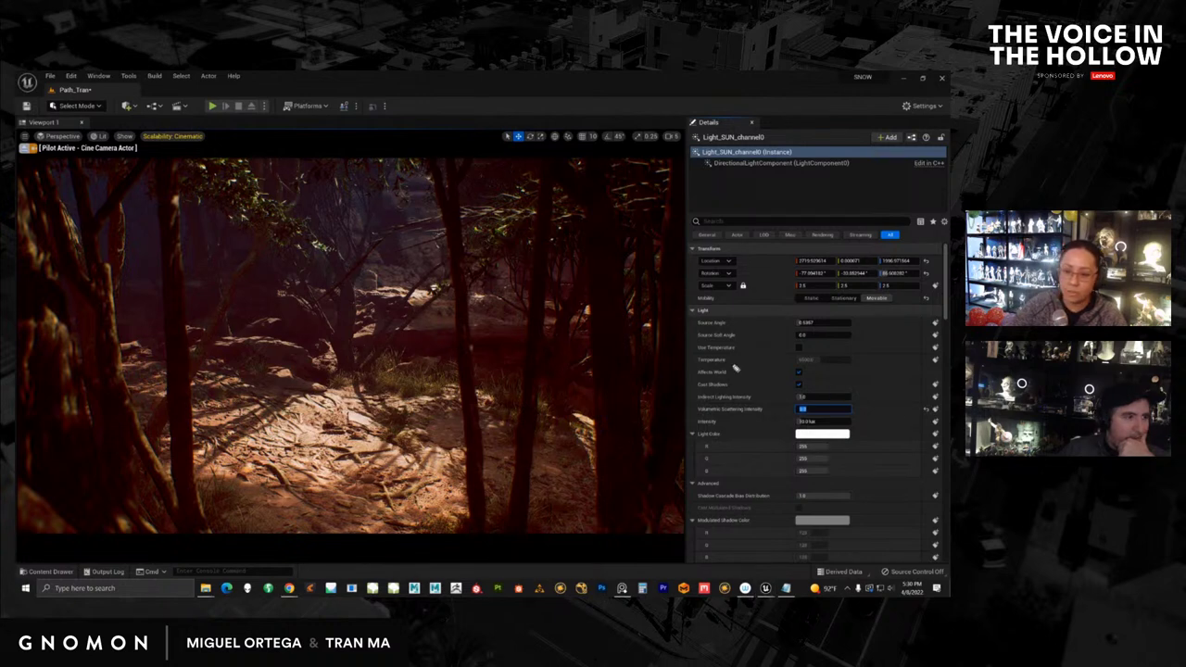
mouse_move(767, 407)
left_mouse_down()
mouse_move(702, 420)
mouse_move(694, 410)
left_mouse_up()
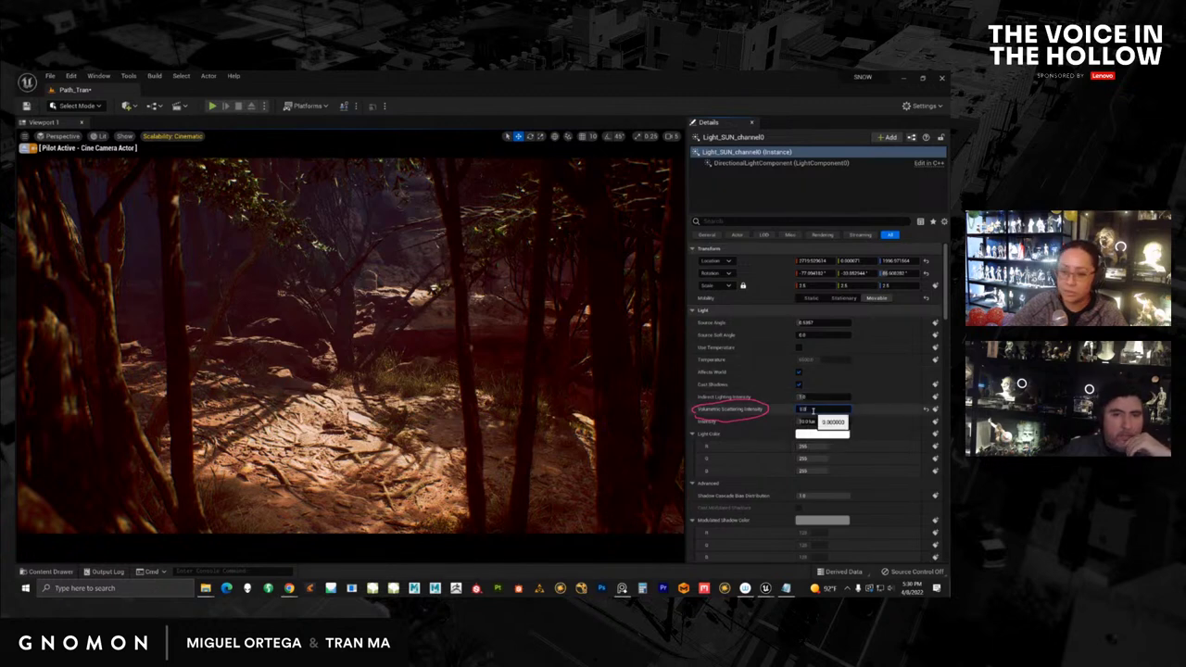
Step: Set the sun light's volumetric scattering intensity to 1
left_click(811, 409)
type("0")
left_click(818, 396)
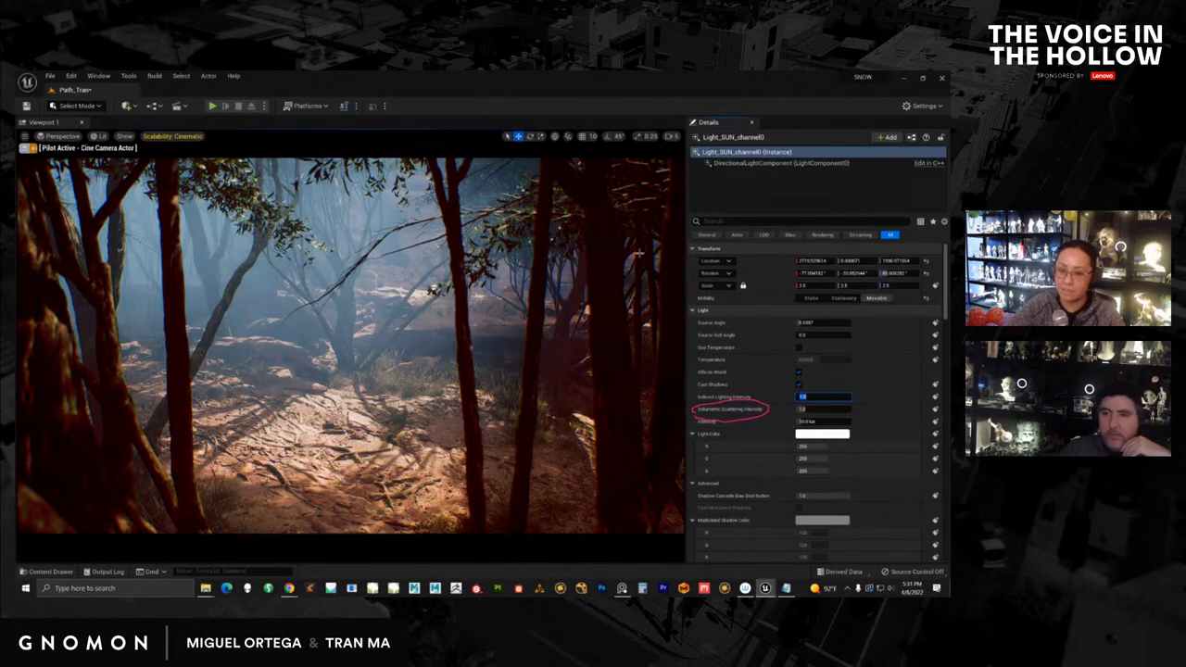
Step: Find the sun light's ray tracing properties by filtering for "raytra", and set Cast Ray Traced Shadows to Disabled
left_click(740, 221)
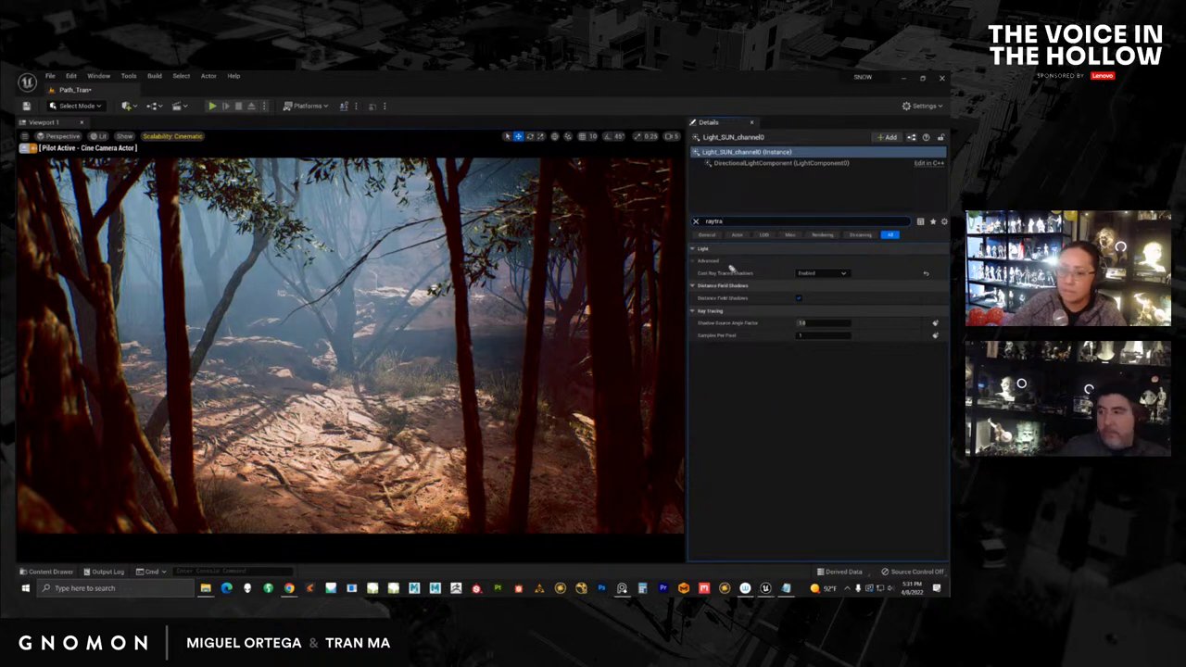
mouse_move(707, 280)
left_mouse_down()
mouse_move(741, 268)
mouse_move(708, 281)
left_mouse_up()
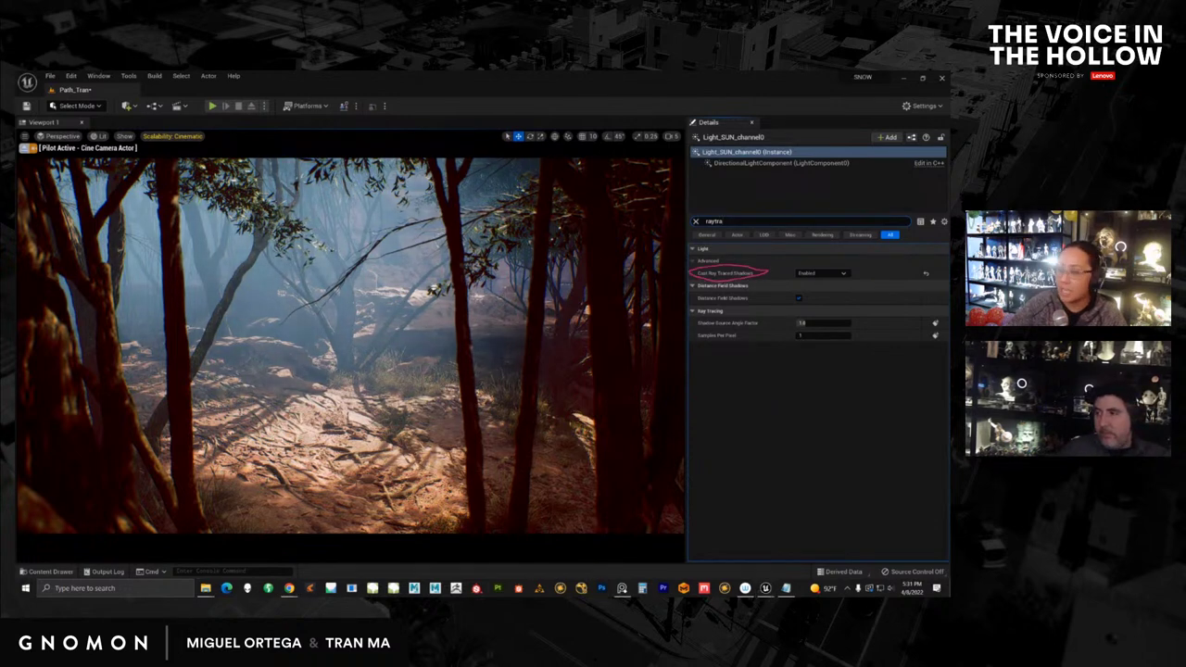
left_click(813, 275)
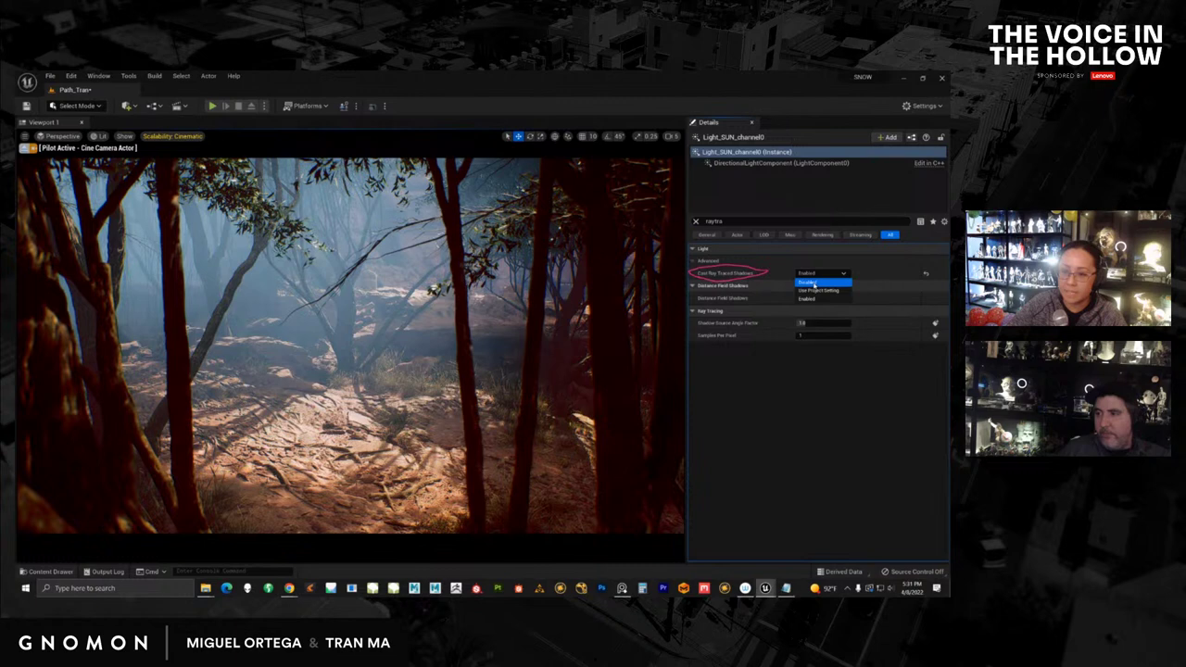
left_click(812, 283)
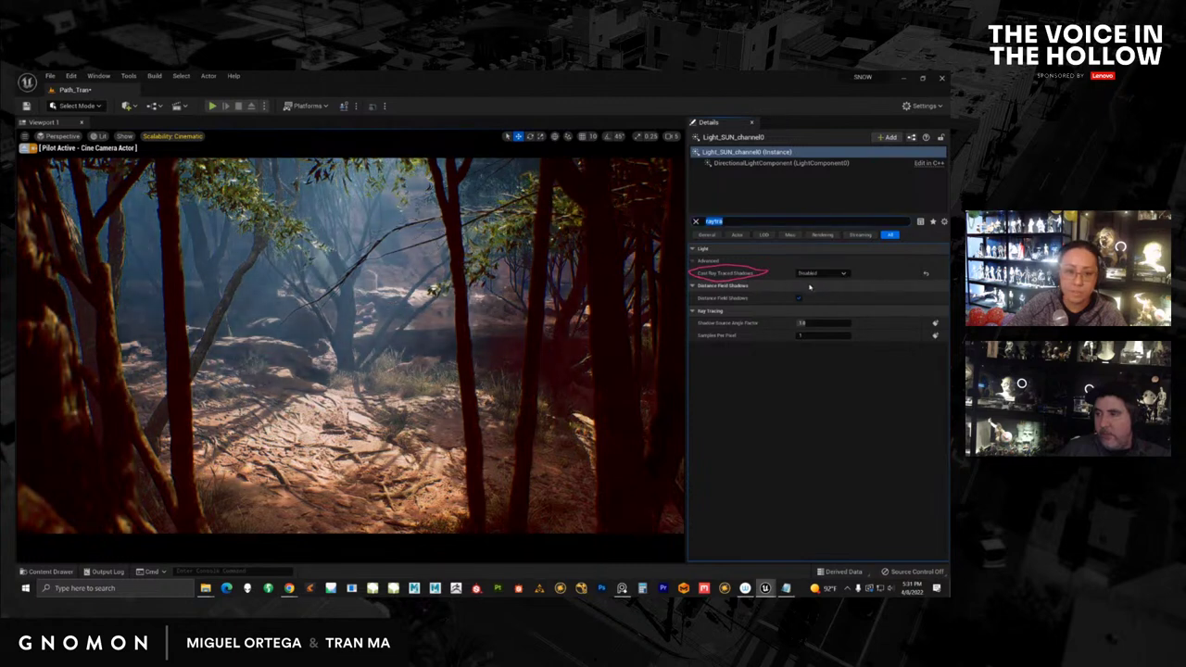
left_click(696, 222)
Step: Set the sun light's volumetric scattering intensity to 2
left_click(814, 409)
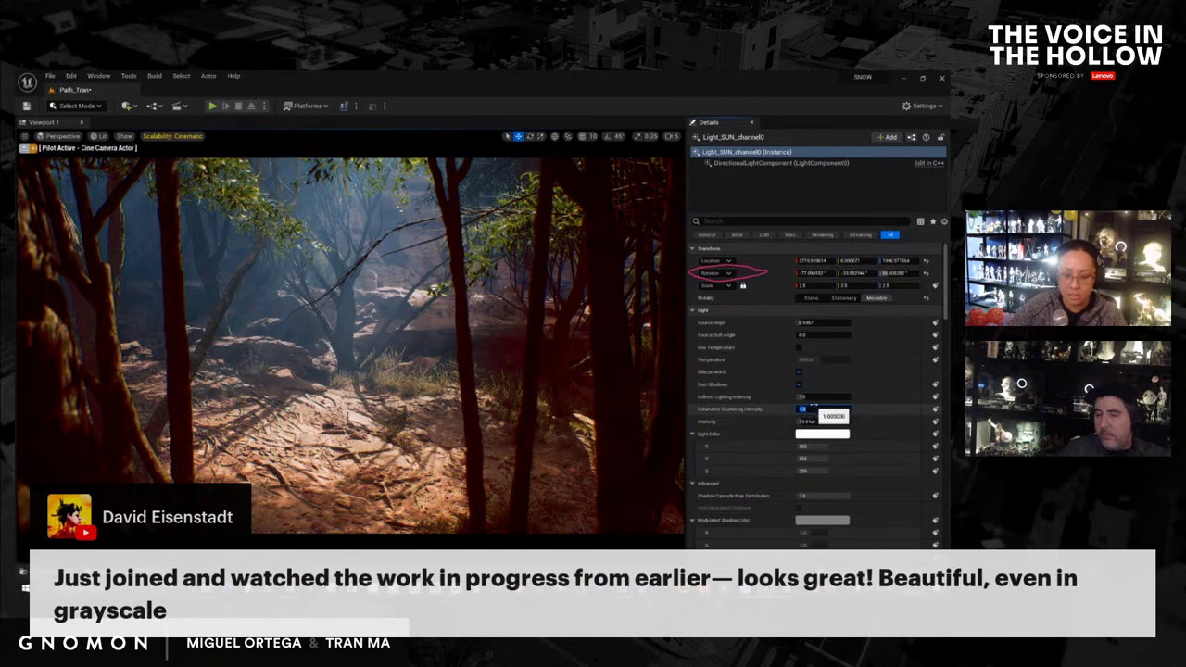
type("2")
left_click(815, 398)
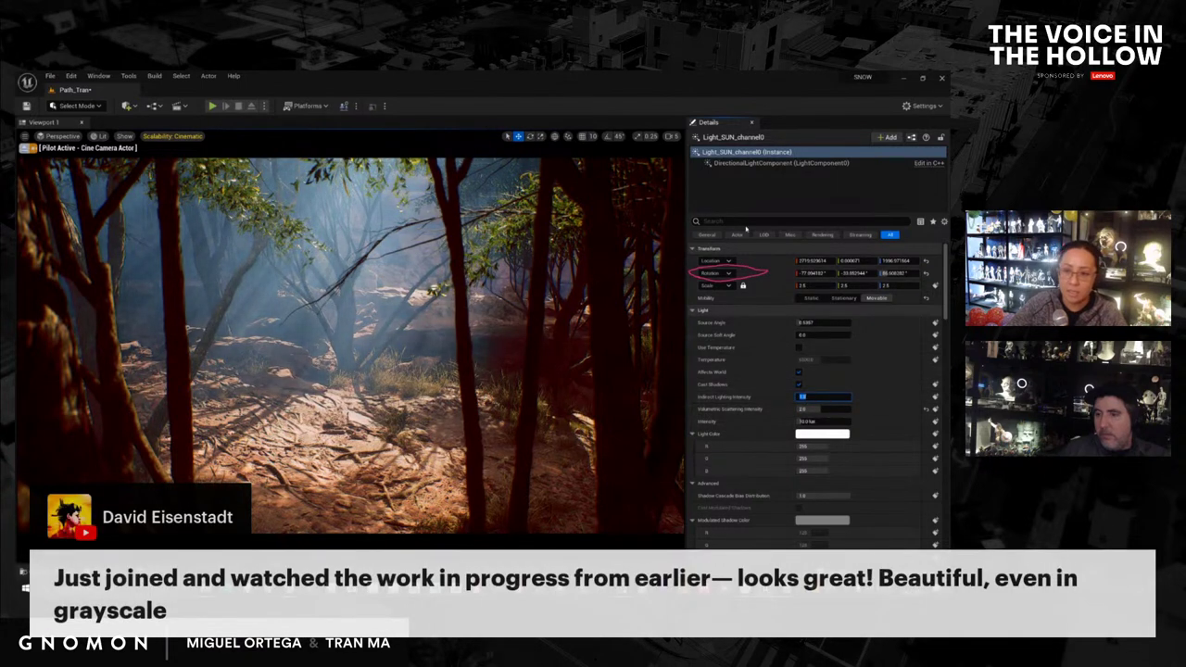
Step: Filter the sun light's properties for "ray", set Cast Ray Traced Shadows to Enabled, and clear the filter
left_click(742, 222)
type("ray")
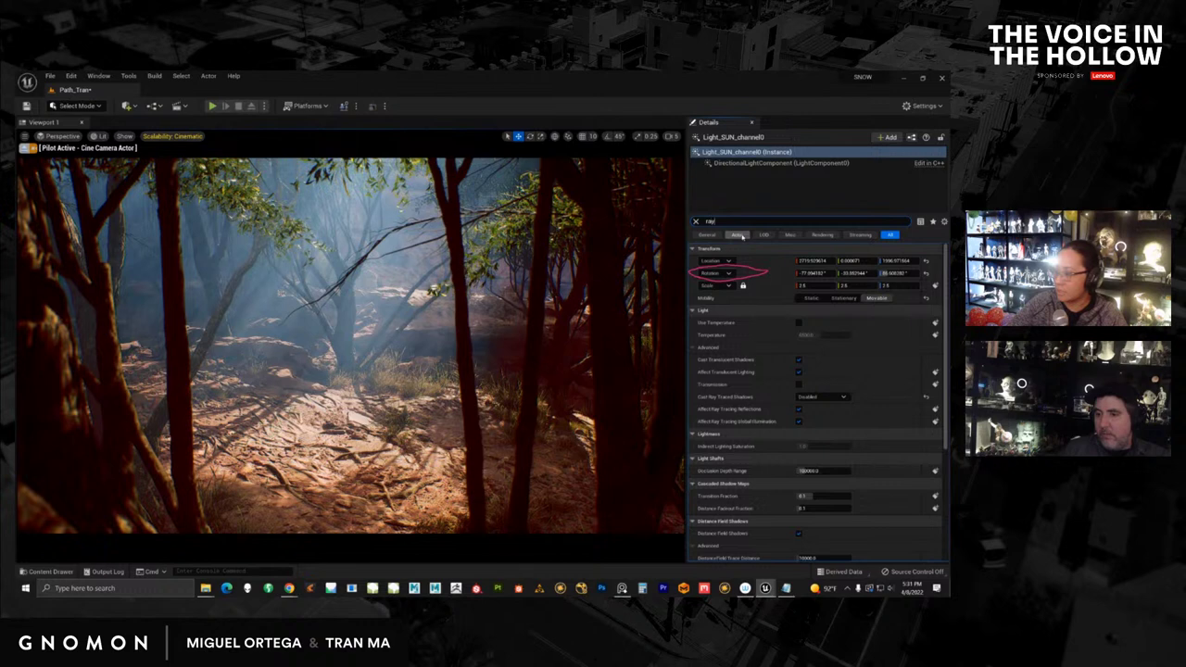
type("t")
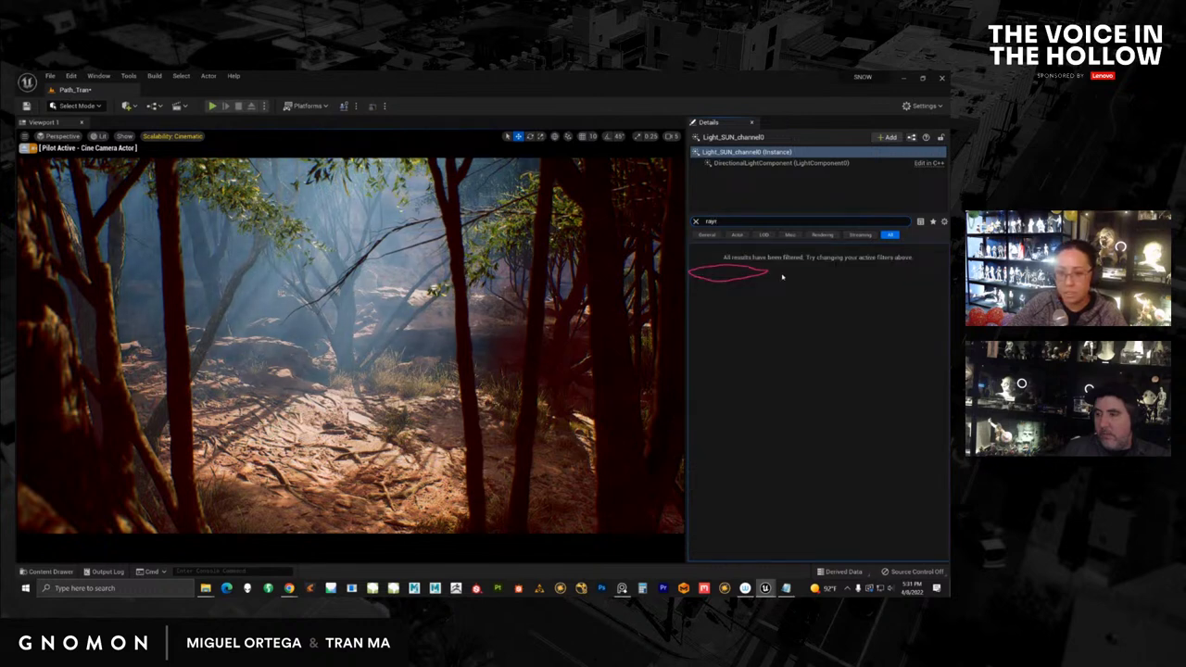
key("BackSpace")
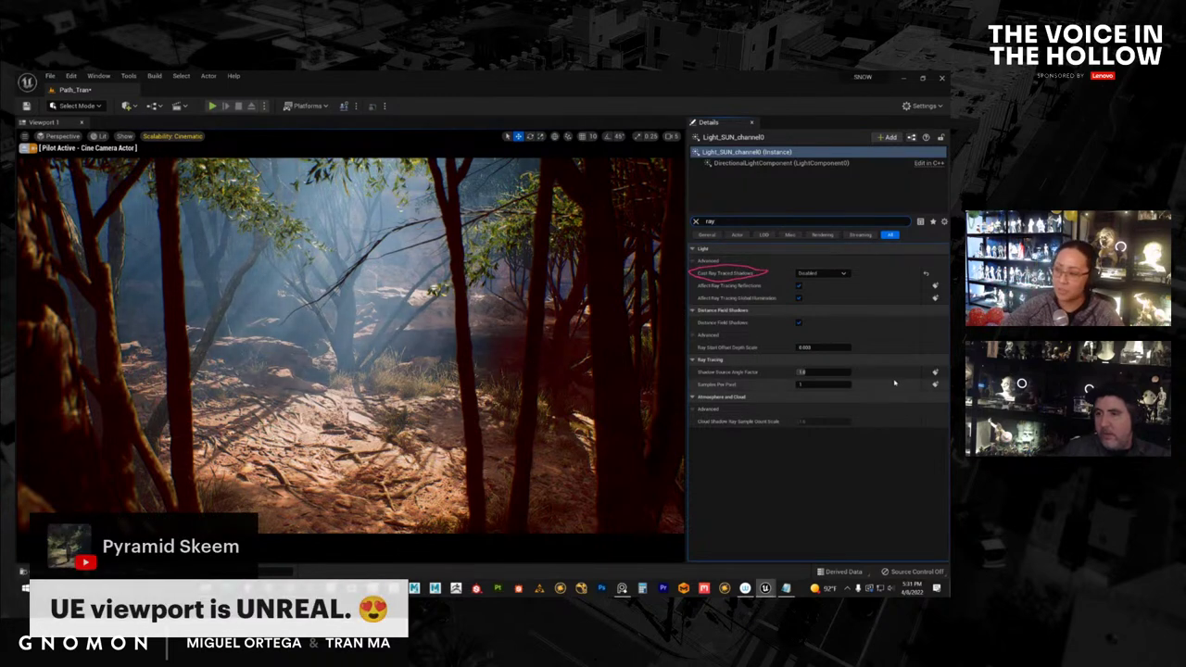
left_click(817, 275)
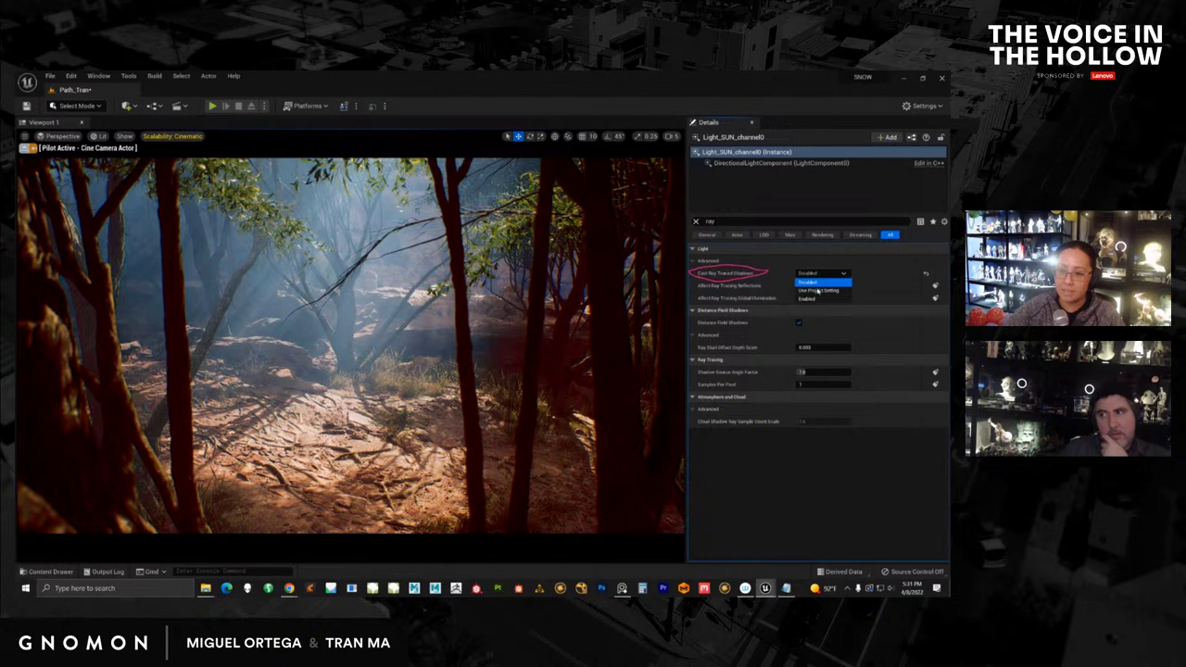
left_click(815, 299)
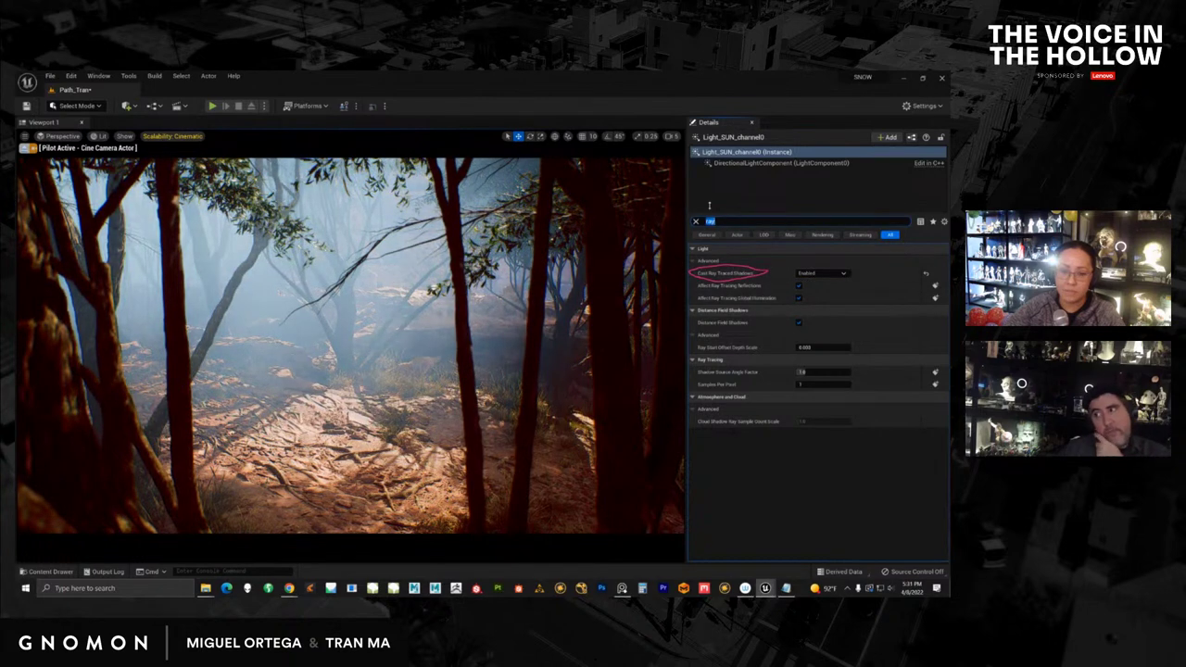
left_click(695, 221)
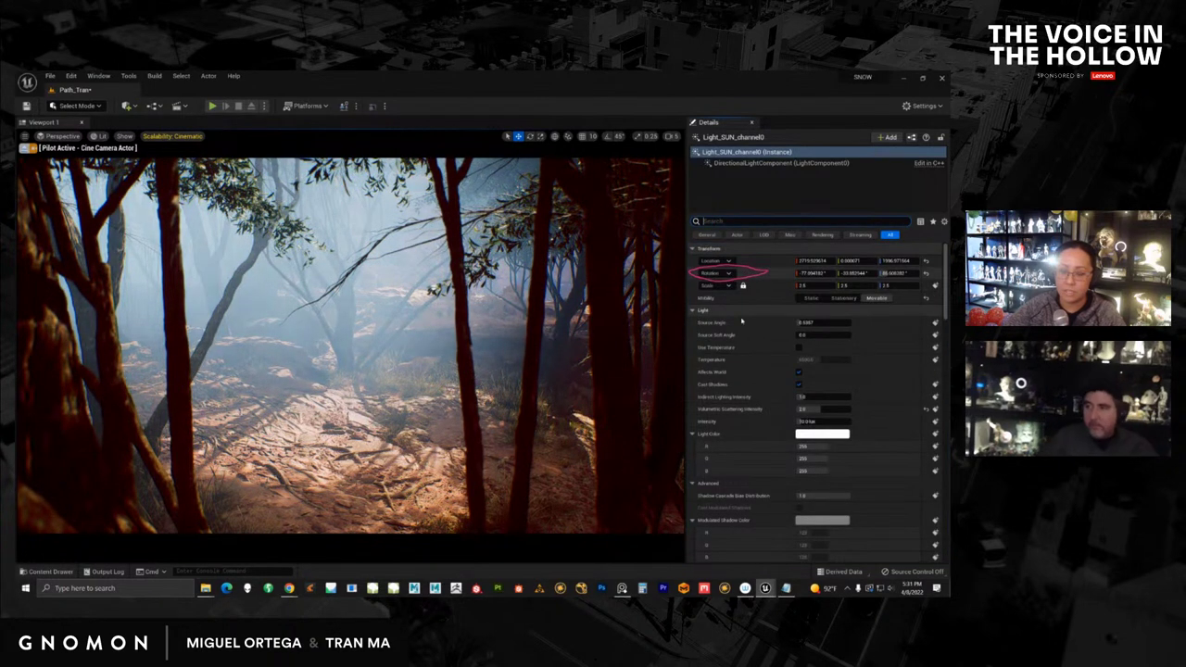
Step: Set Light_SUN_channel0's volumetric scattering intensity to 0
left_click(824, 411)
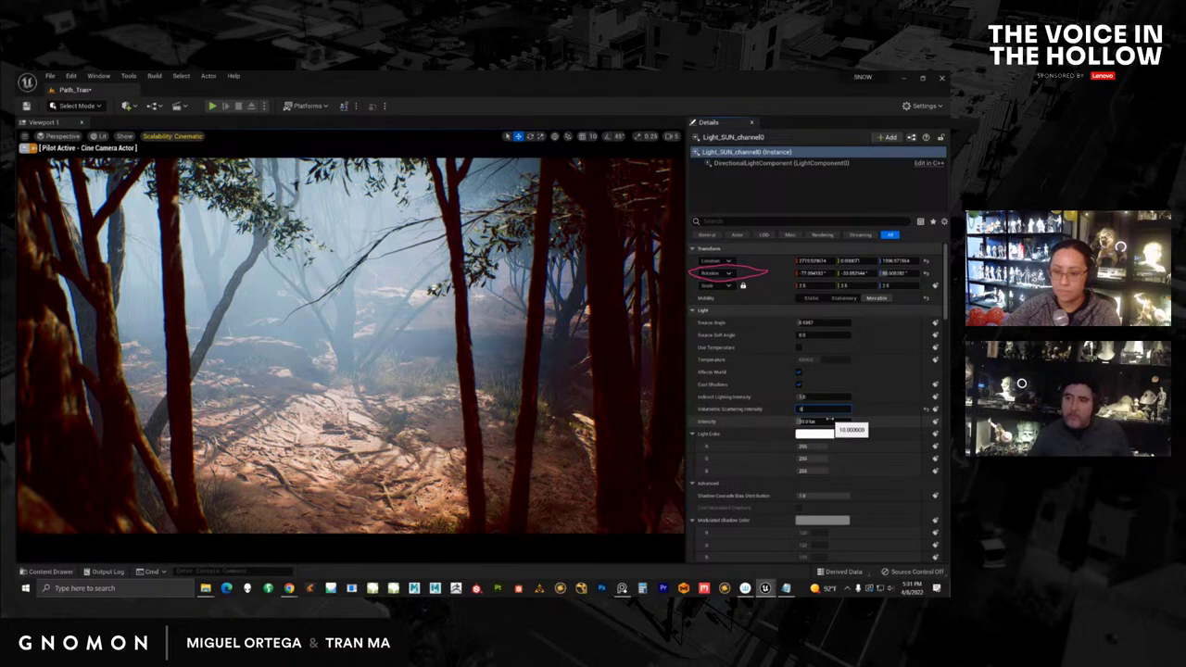
type("0")
key("Return")
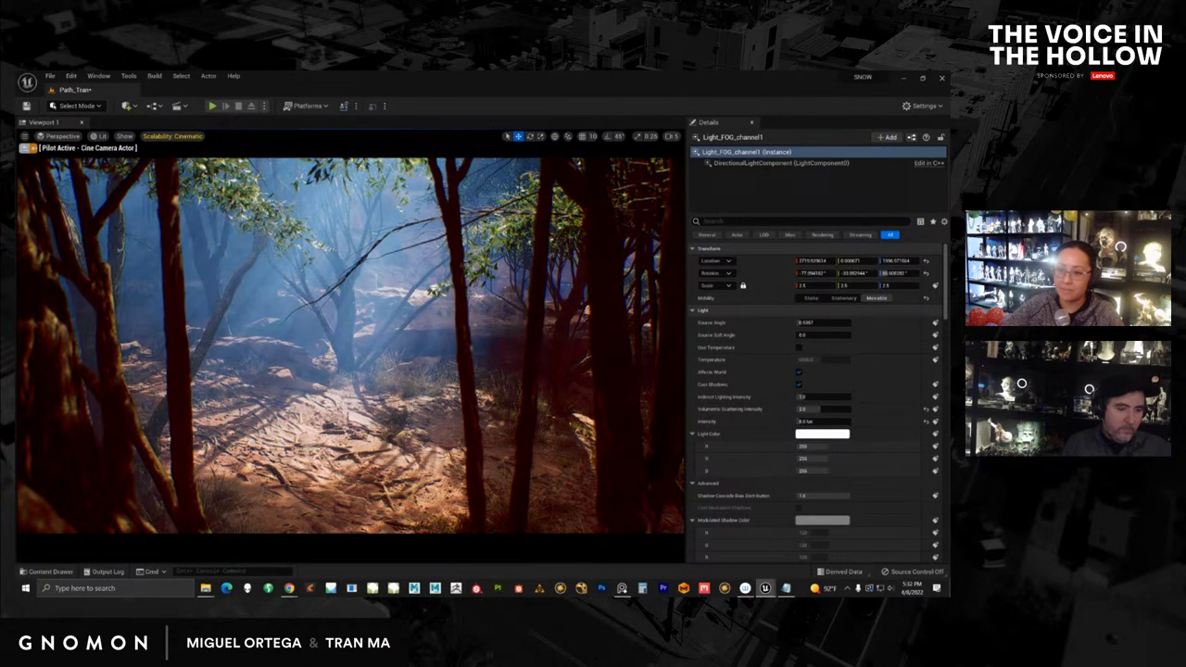
Step: Check Light_FOG_channel1's volumetric scattering, ray traced shadow and lighting channel settings by filtering its properties for "ray" and "chan"
left_click(822, 407)
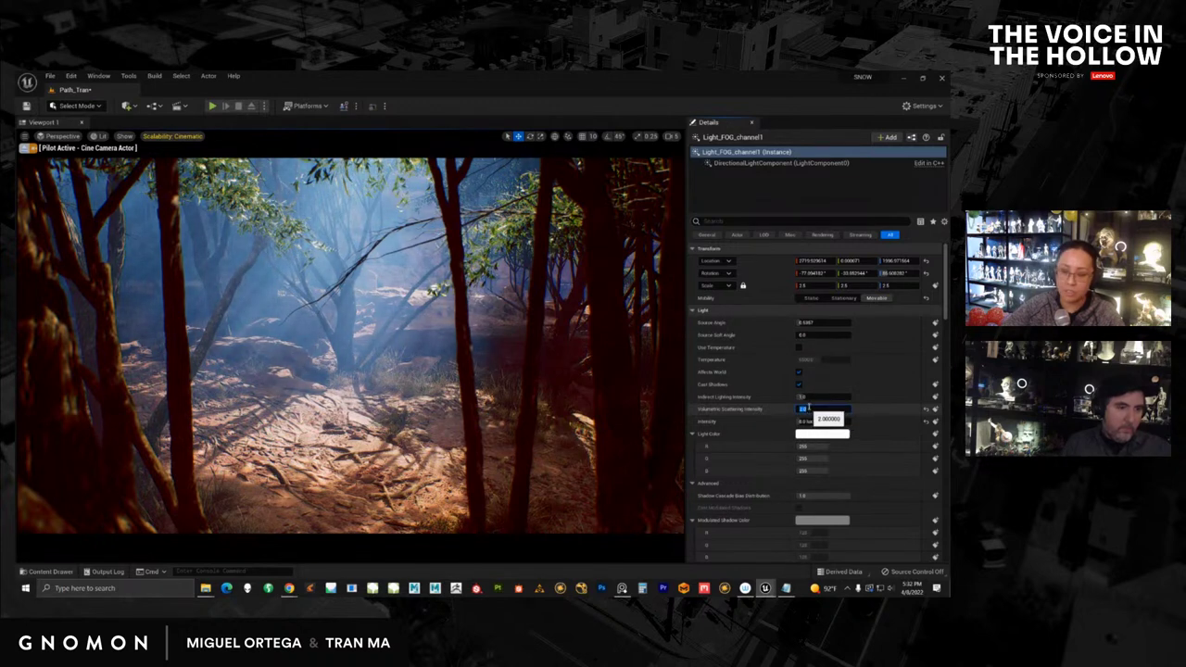
type("ra")
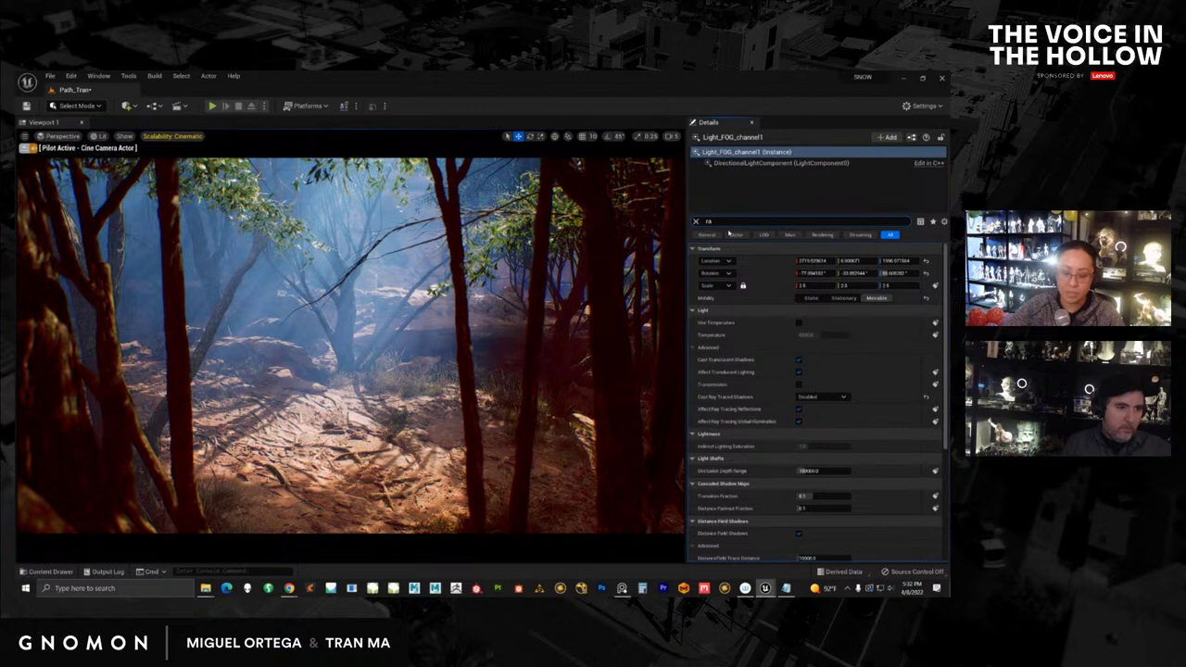
type("y")
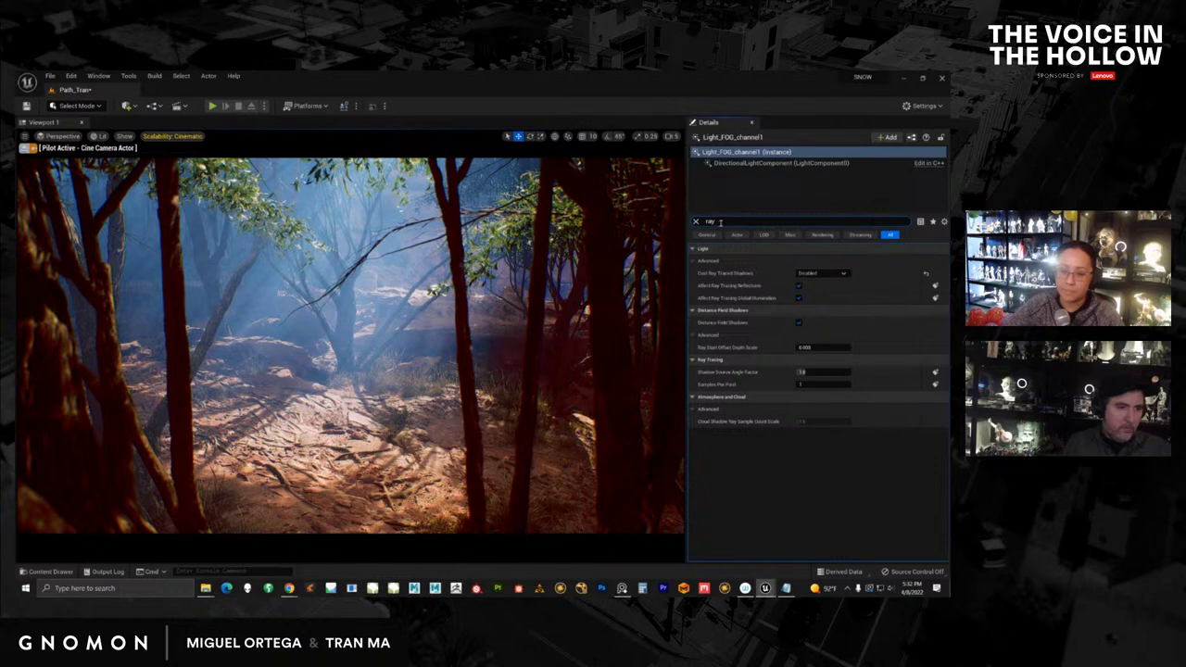
type("chan")
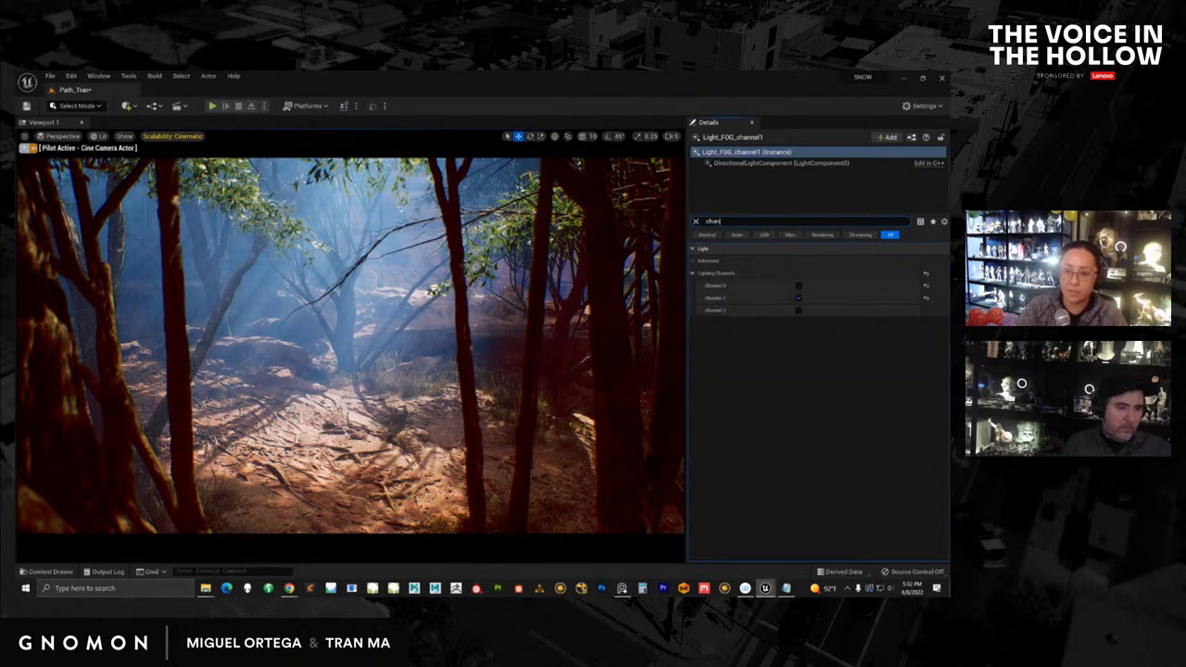
Step: Switch Light_FOG_channel1 from Channel 1 to Channel 0 and compare its lighting channels with those of Light_SUN_channel0
left_click(799, 298)
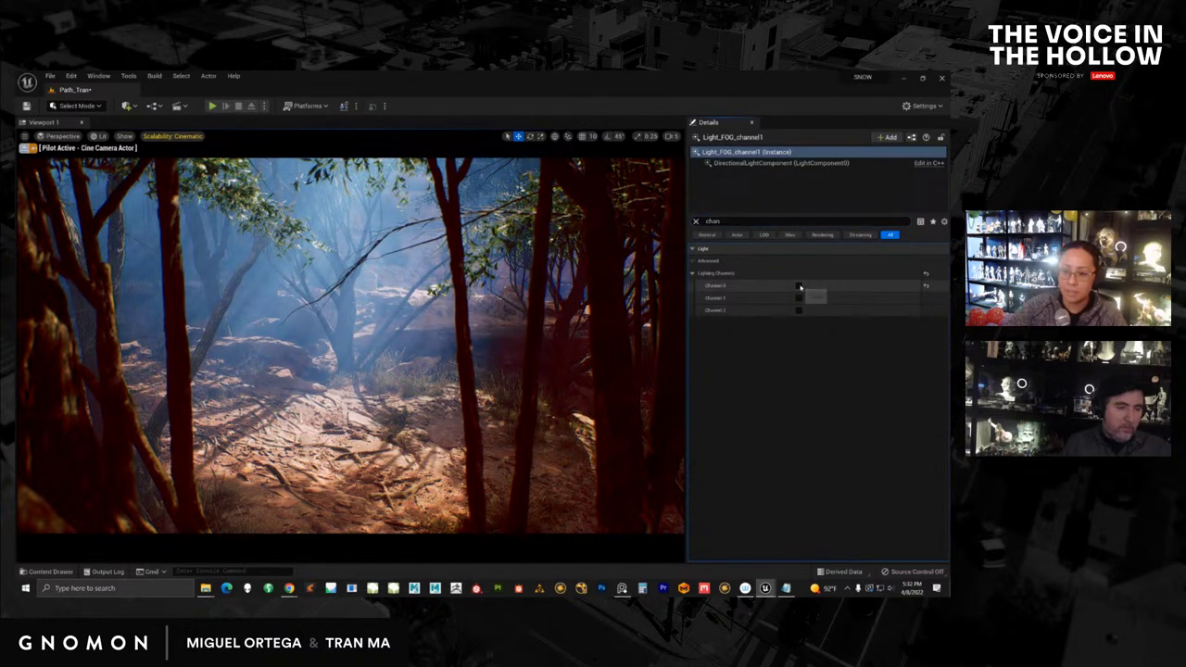
left_click(799, 286)
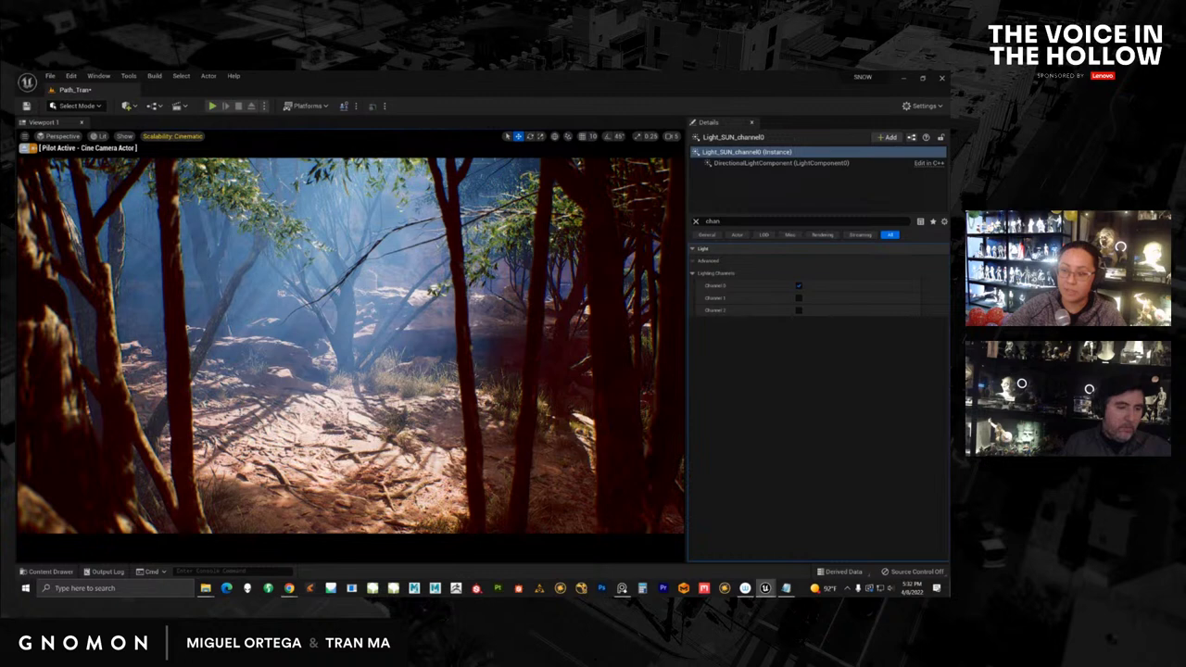
left_click_drag(947, 138, 605, 120)
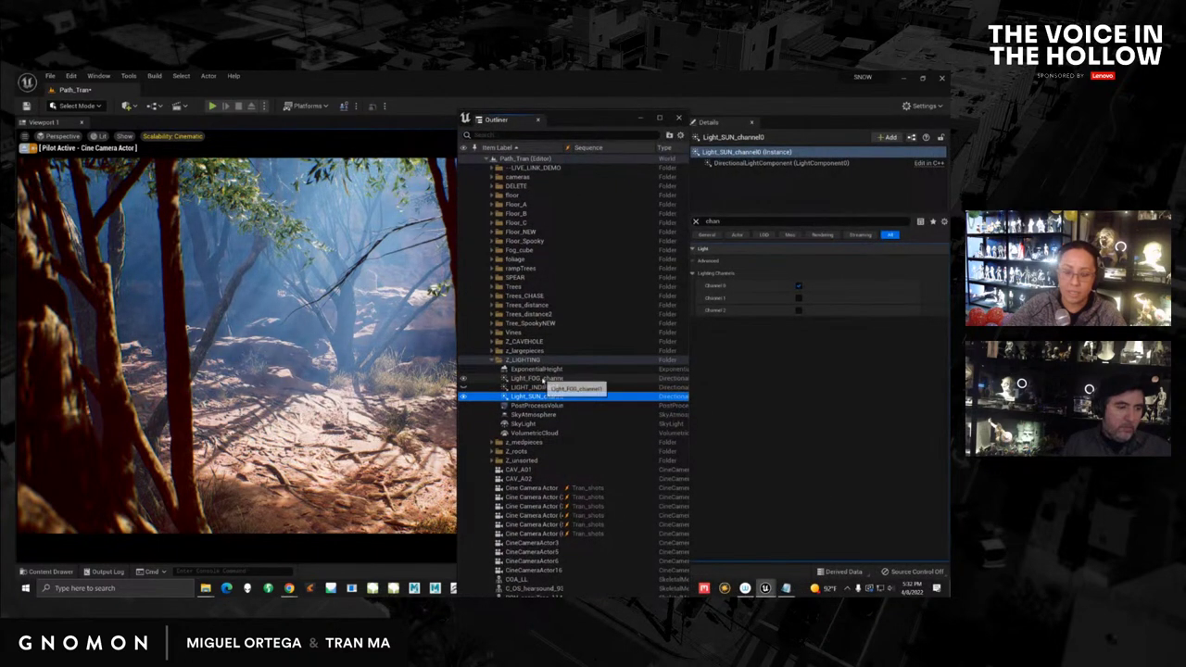
left_click(543, 378)
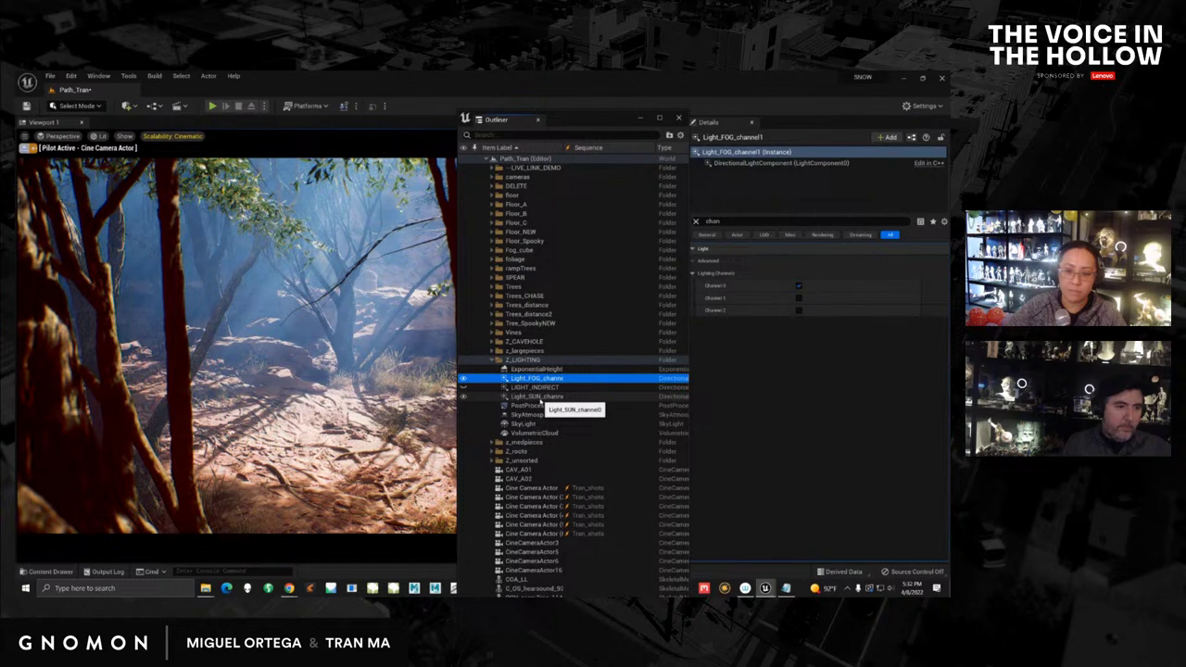
left_click(543, 397)
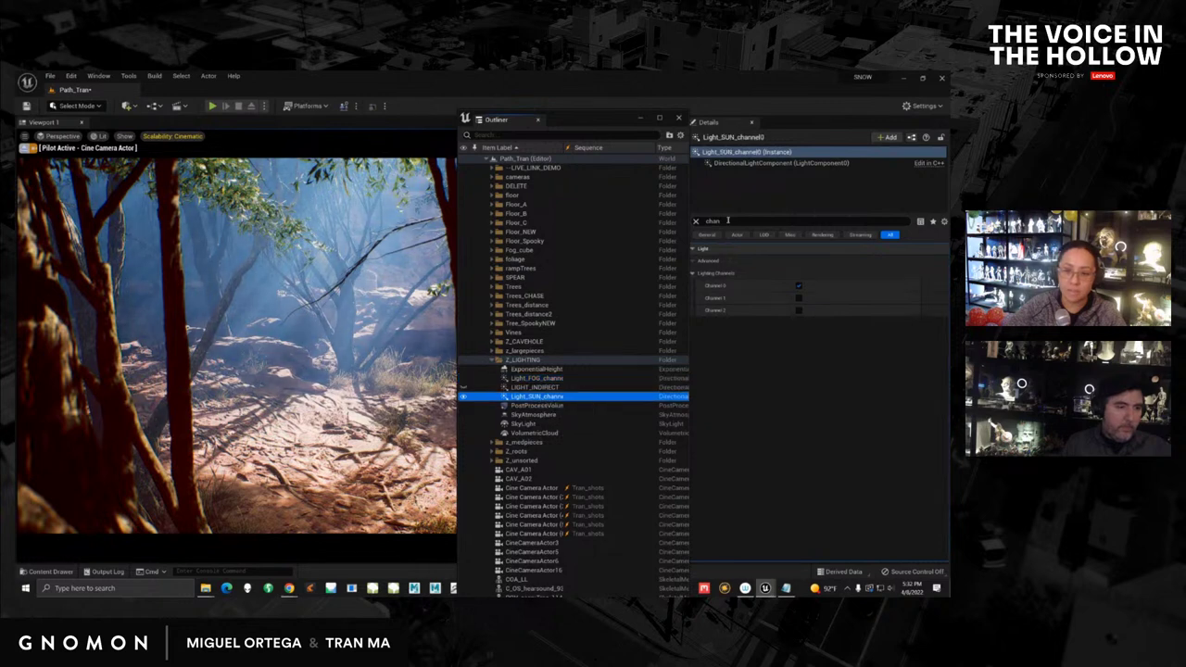
Step: Check the ray traced shadow and volumetric scattering settings of Light_SUN_channel0 and Light_FOG_channel1 by filtering their properties for "ray" and "vol"
left_click(696, 223)
type("ray")
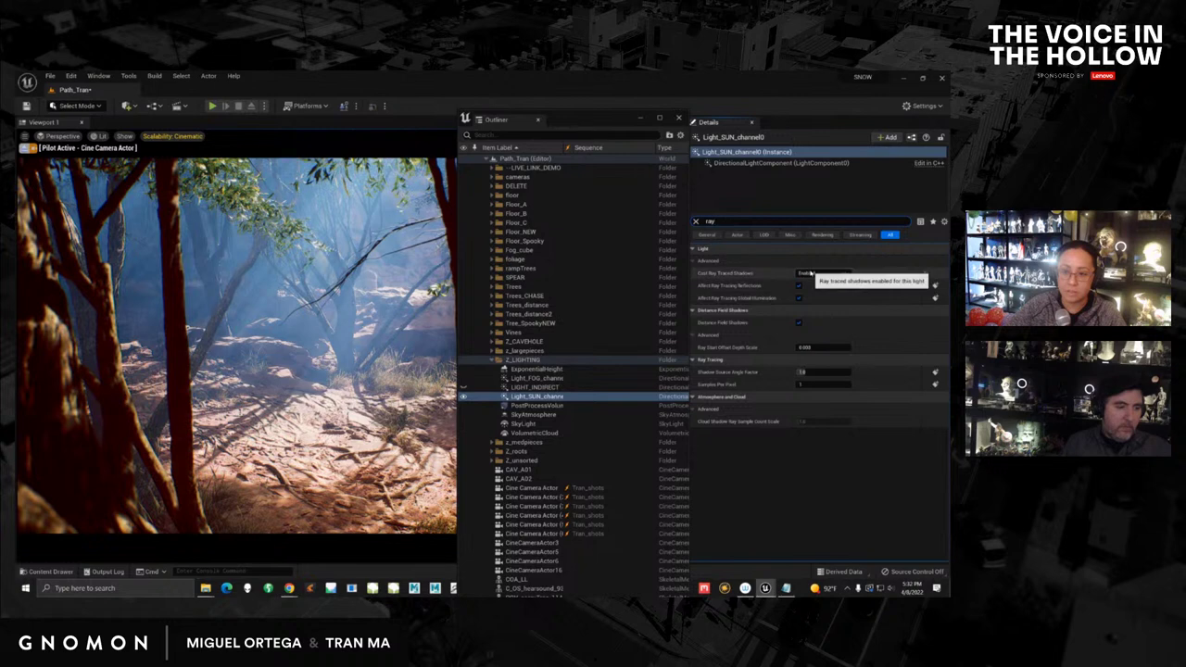
type("vol")
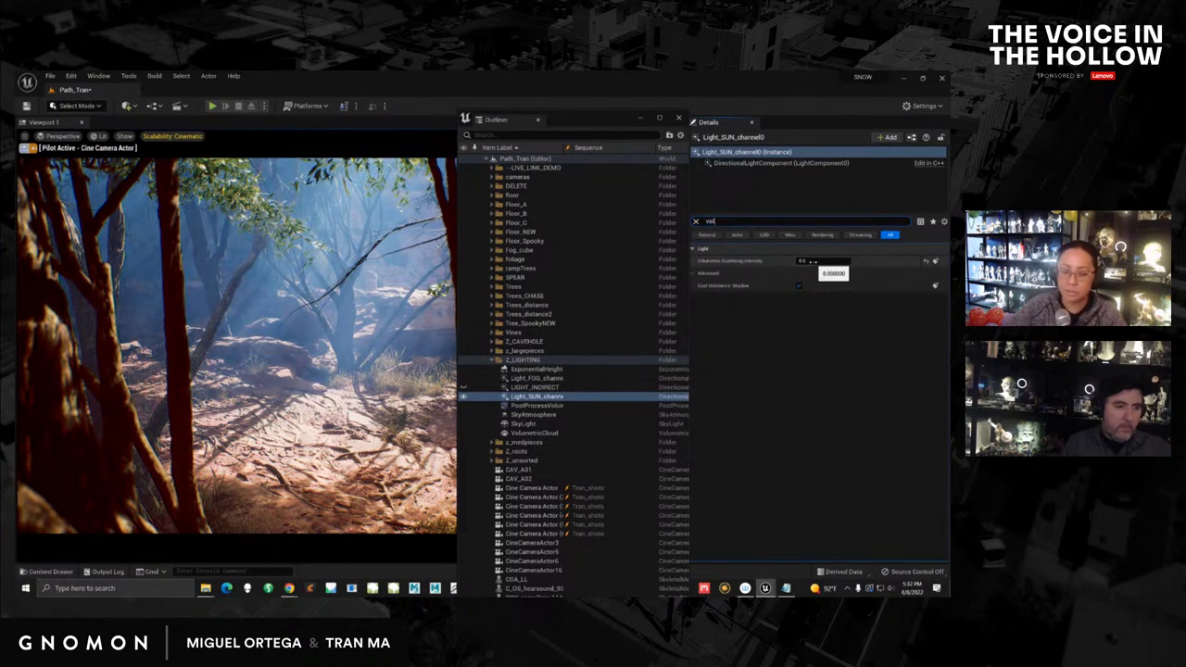
left_click(544, 379)
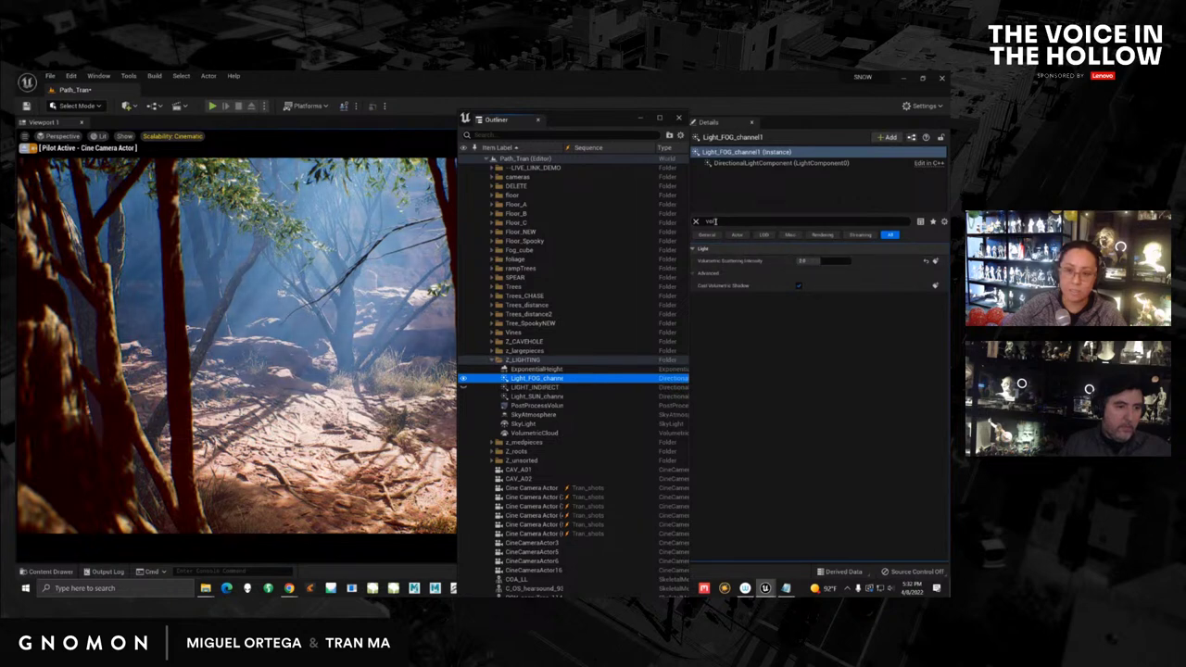
left_click(709, 223)
type("ray")
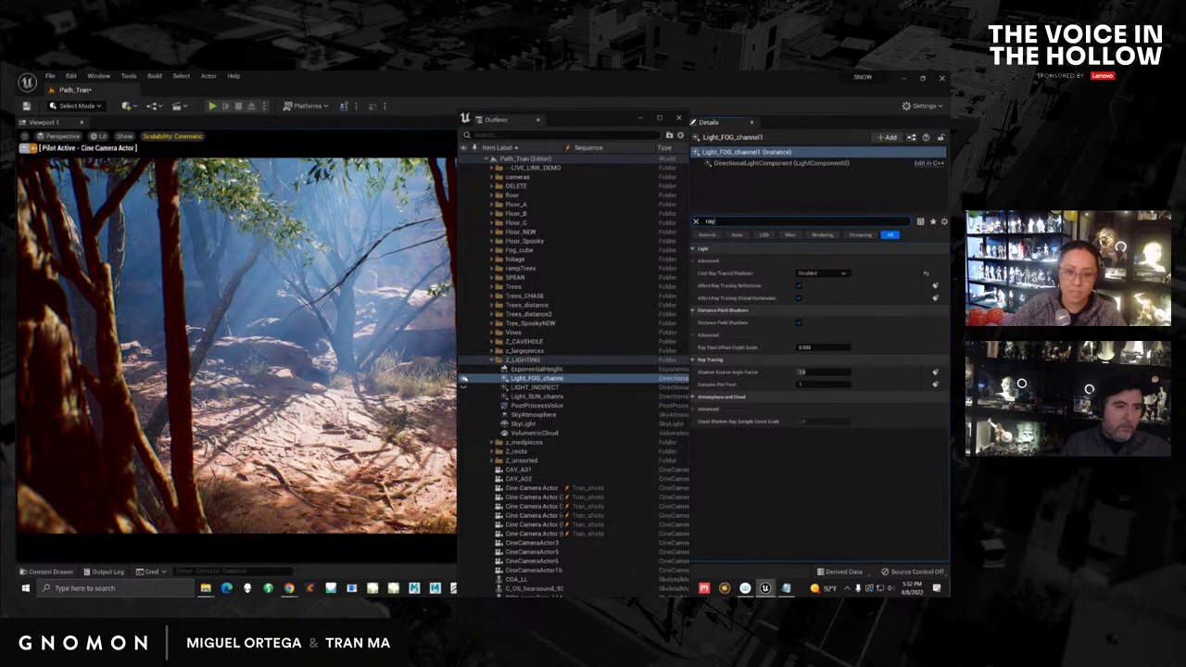
Step: Hide Light_FOG_channel1 and show it again to compare the forest with and without the fog light
left_click(463, 379)
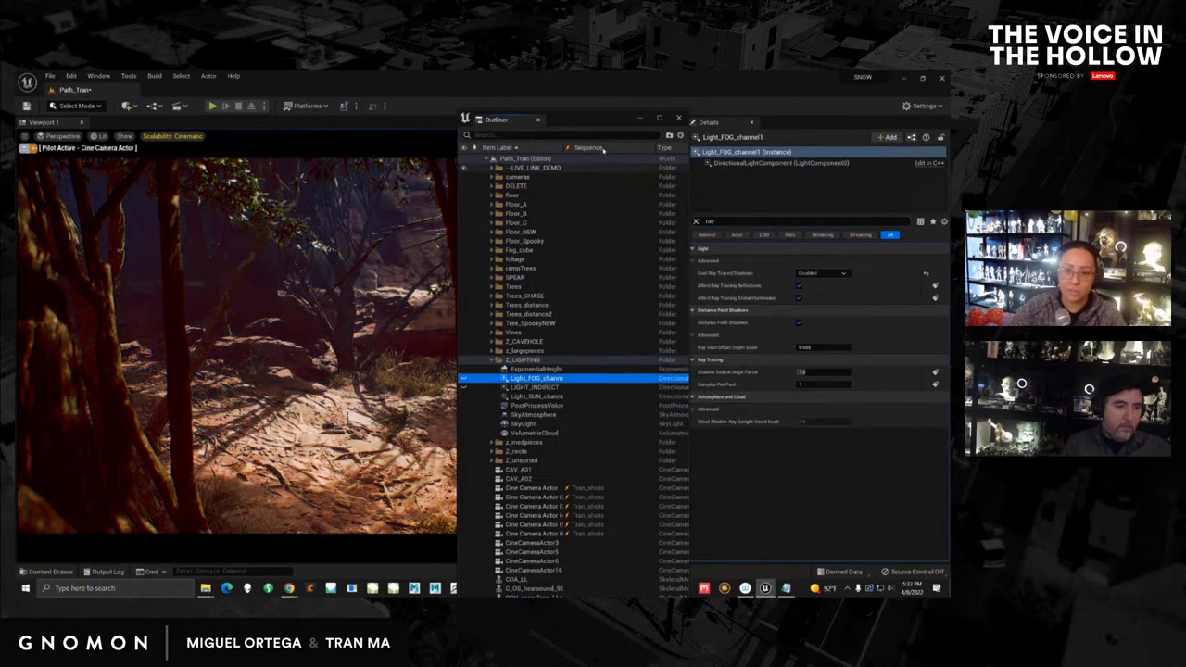
left_click_drag(600, 123, 628, 121)
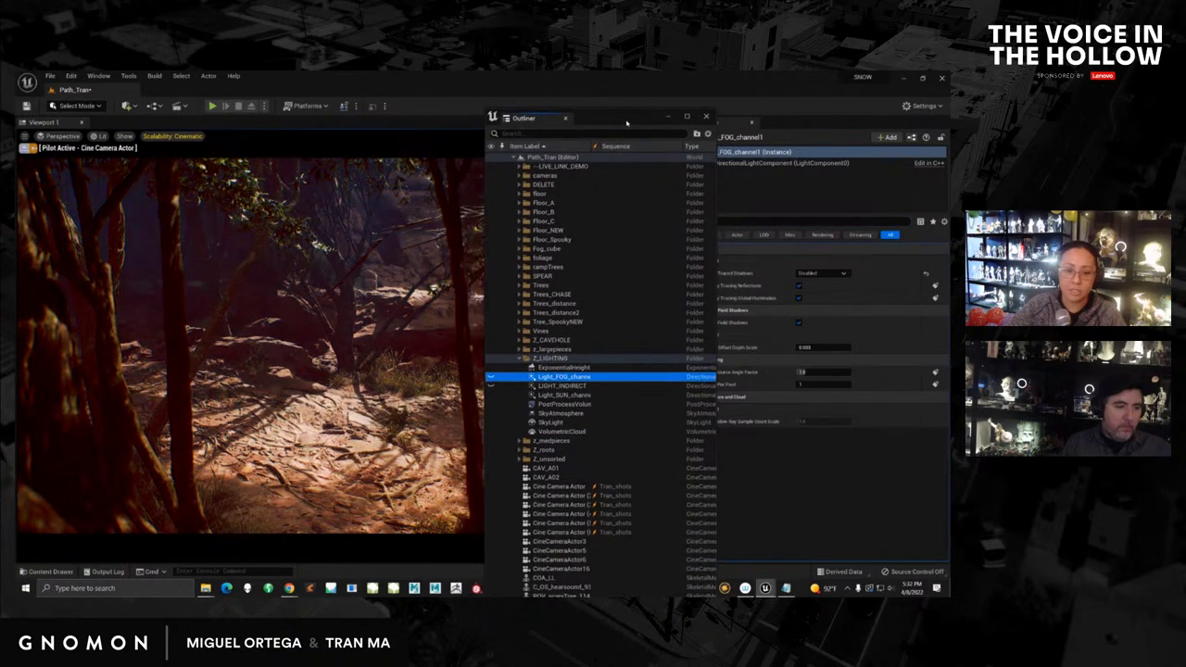
left_click(491, 377)
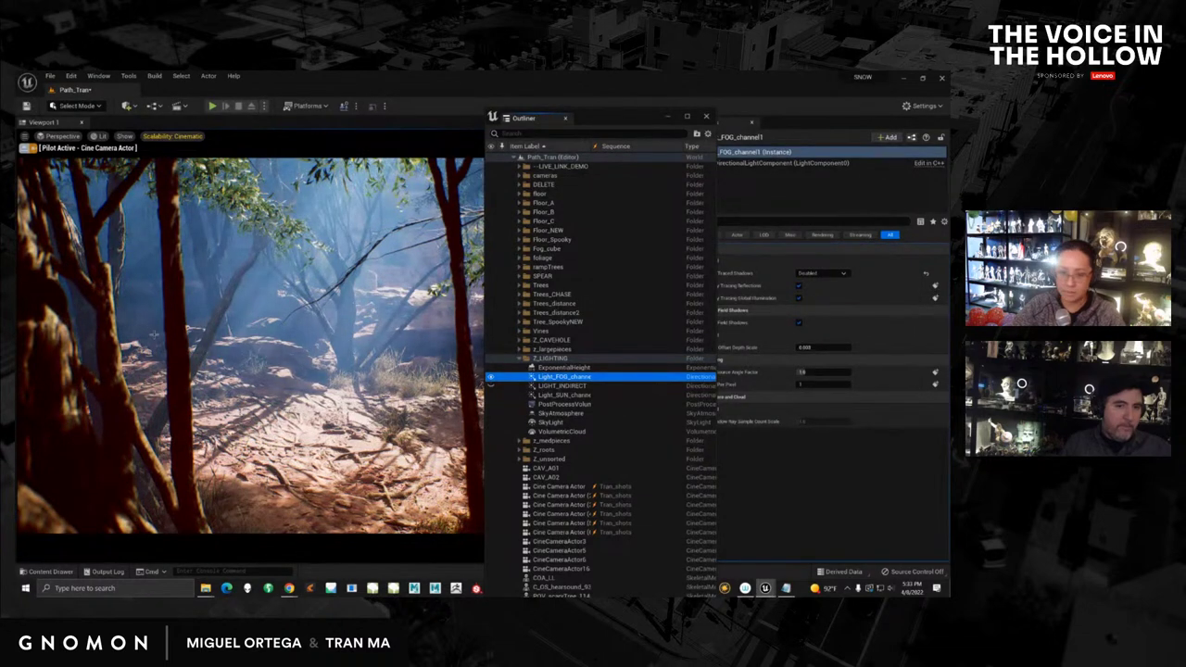
Step: Filter Light_FOG_channel1's properties for "chann" and switch its lighting channel from Channel 0 to Channel 1
left_click_drag(625, 115, 586, 114)
left_click(733, 218)
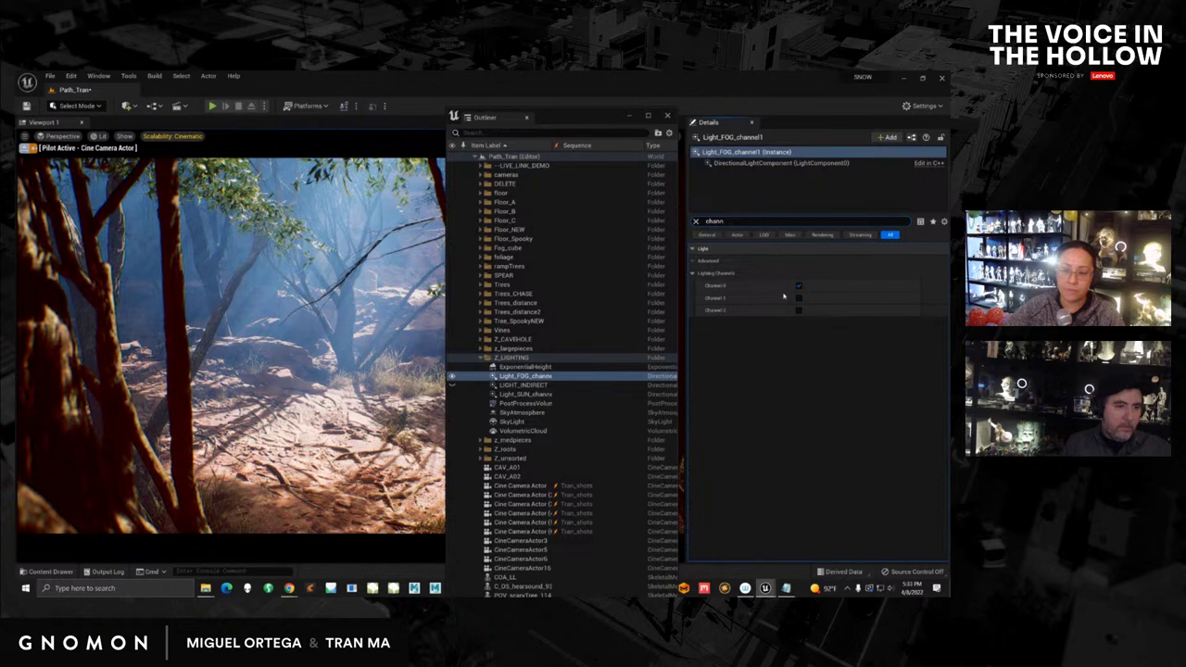
left_click(799, 286)
left_click(799, 296)
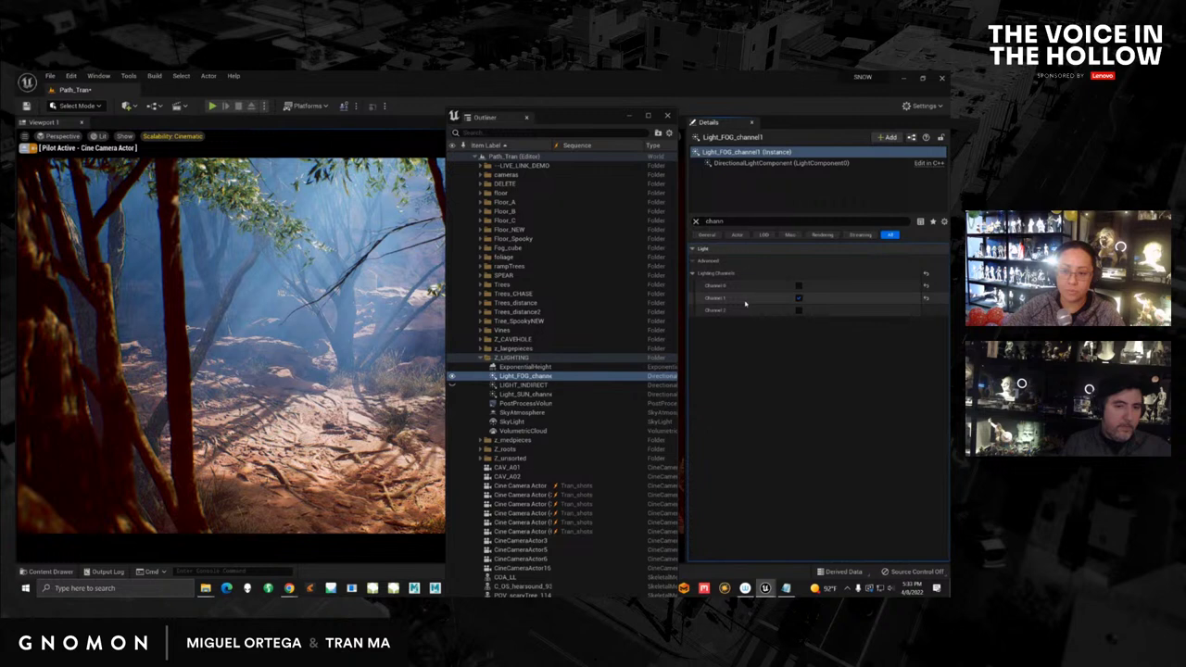
Step: Check the lighting channel settings of Light_SUN_channel0 and of the floorA_decim ground mesh
left_click(538, 395)
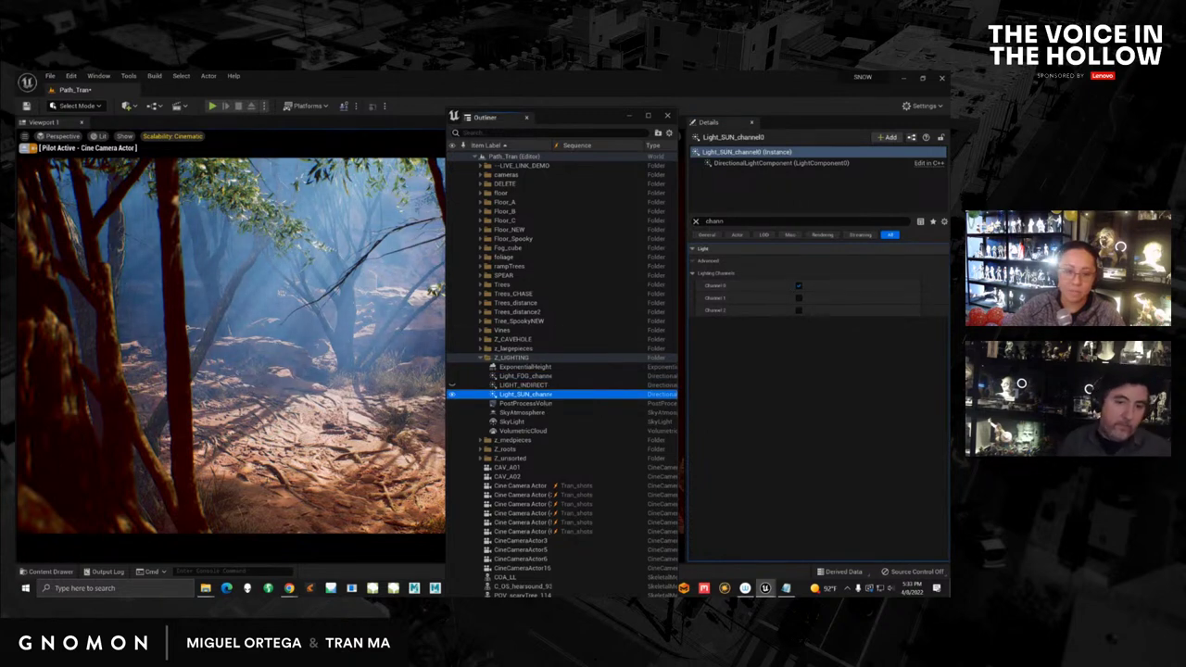
left_click(314, 374)
left_click(320, 439)
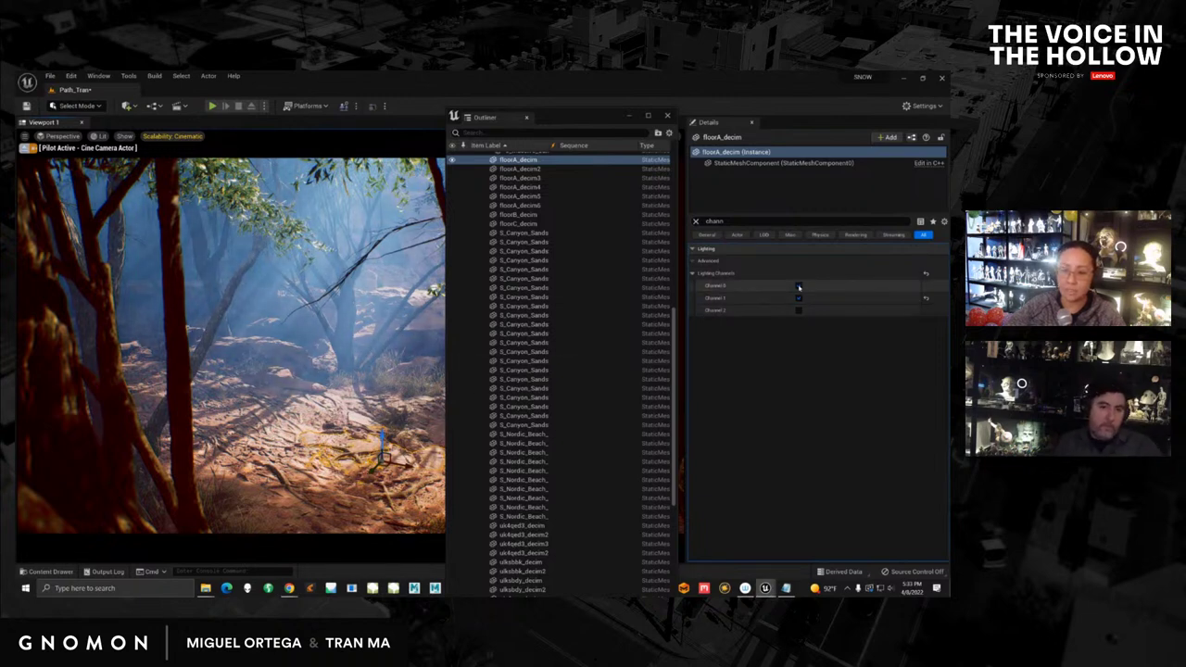
left_click(799, 285)
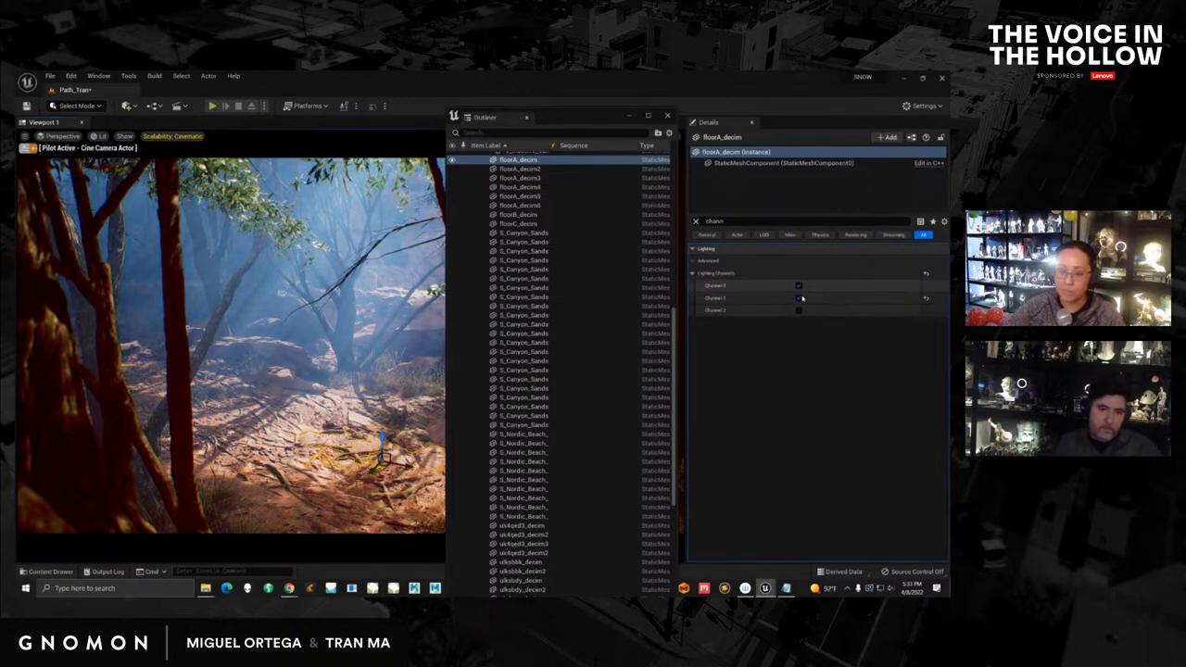
left_click(800, 300)
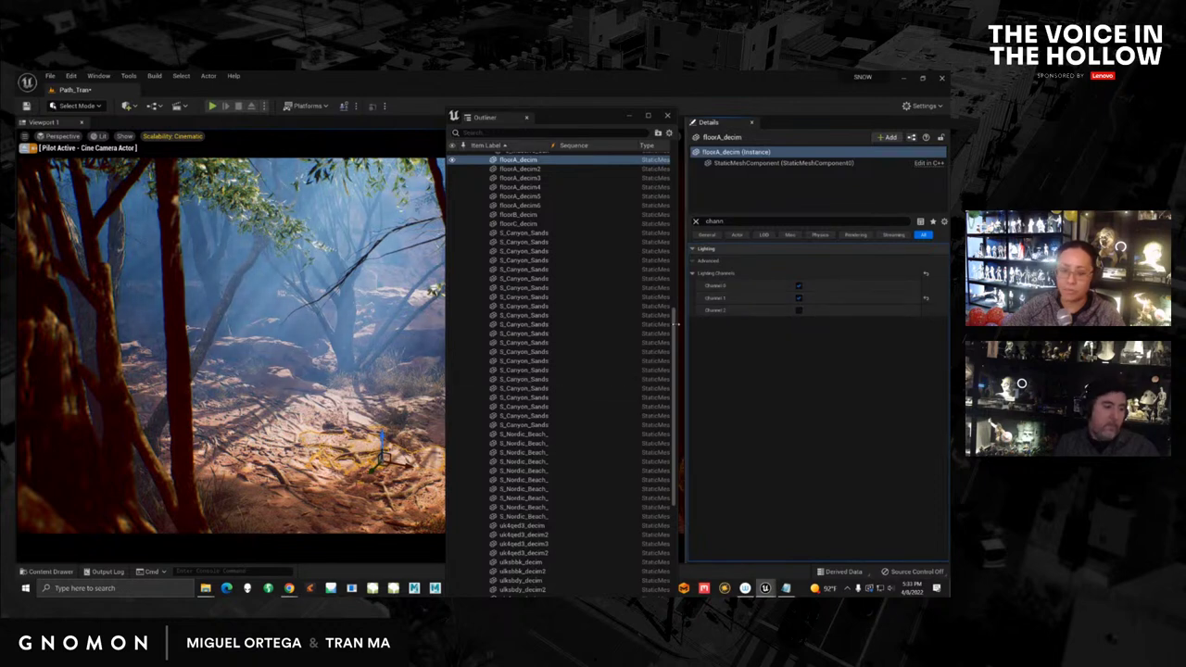
Step: Collapse the Floor_NEW folder in the Outliner and place the Outliner beside the viewport
scroll(455, 223, "up", 10)
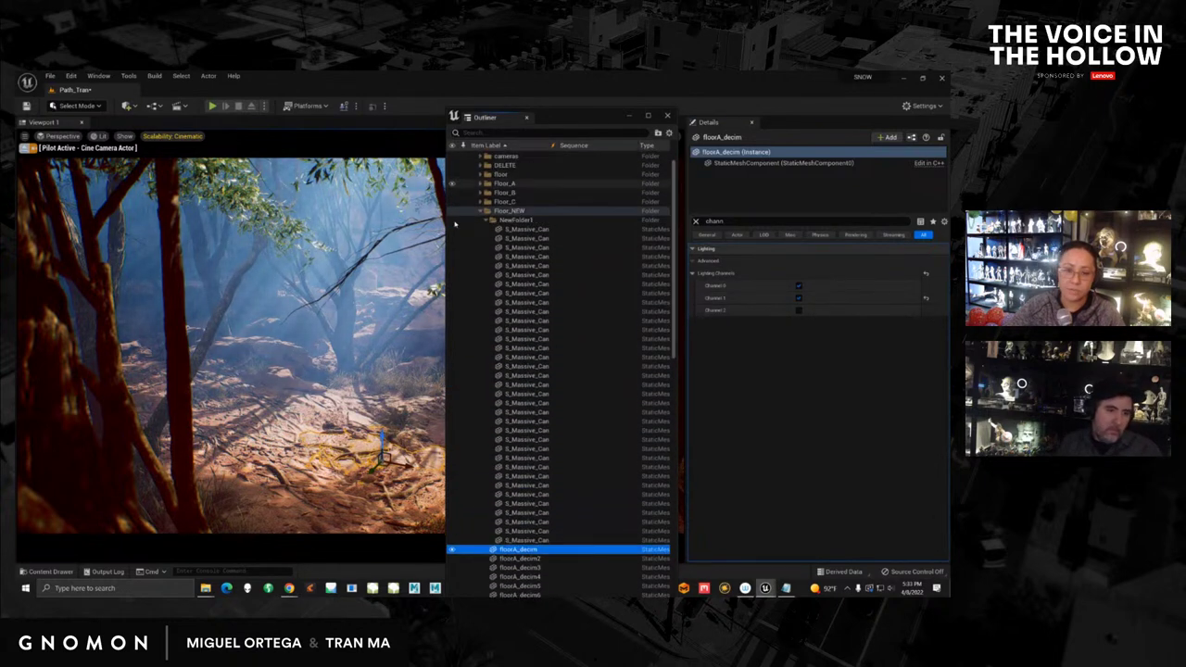
left_click(480, 211)
left_click(629, 116)
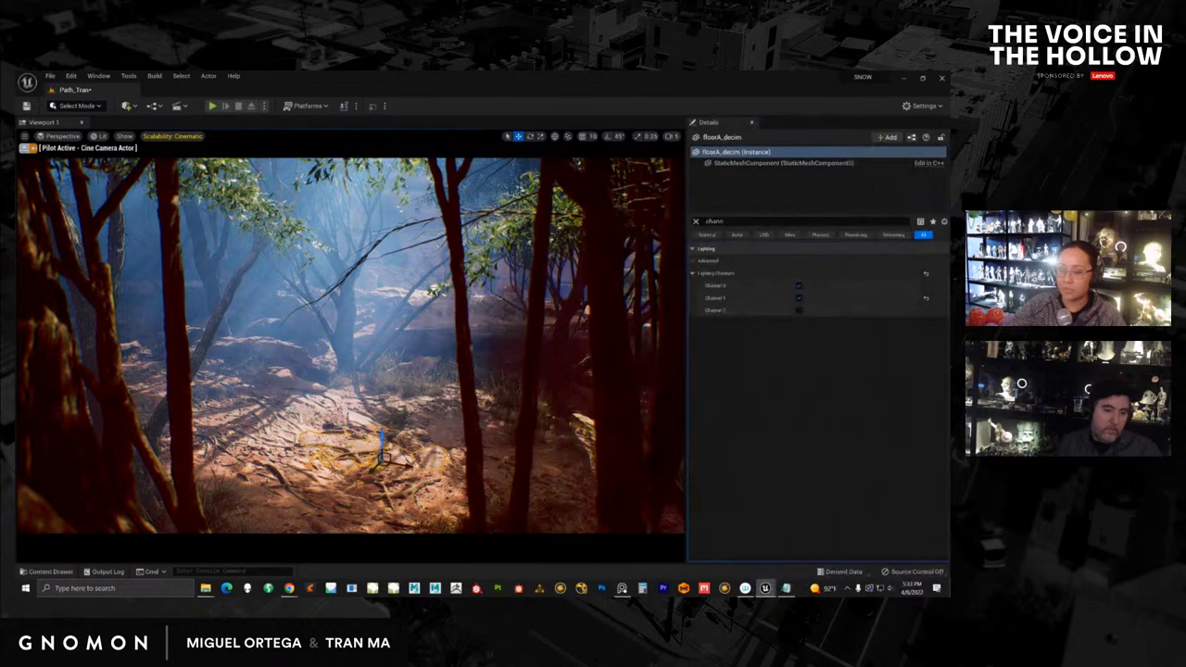
left_click_drag(949, 135, 822, 108)
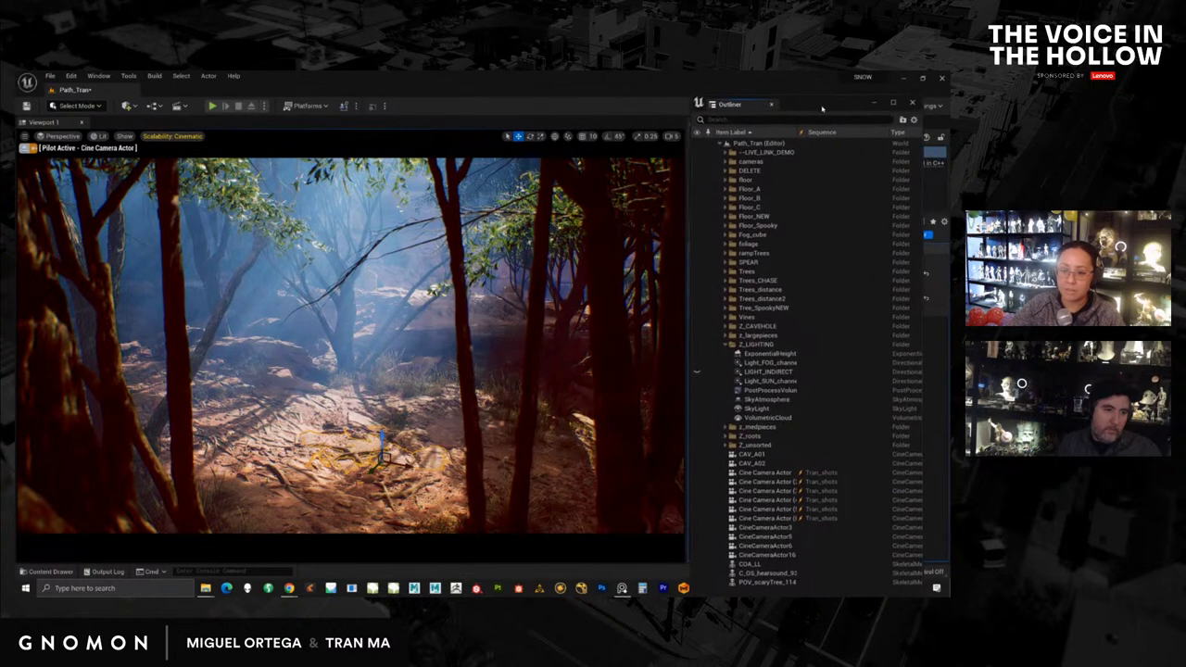
Step: Hide Light_SUN_channel0 to view the fog light alone, and switch Light_FOG_channel1's visibility off and on
left_click(697, 381)
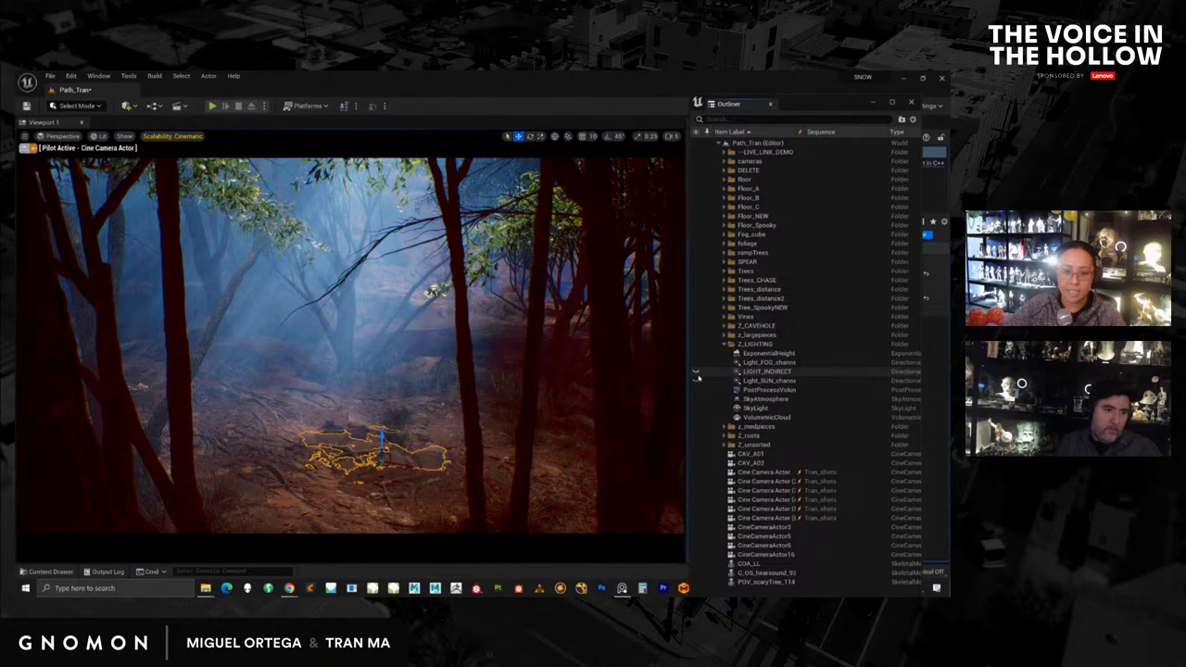
left_click(752, 366)
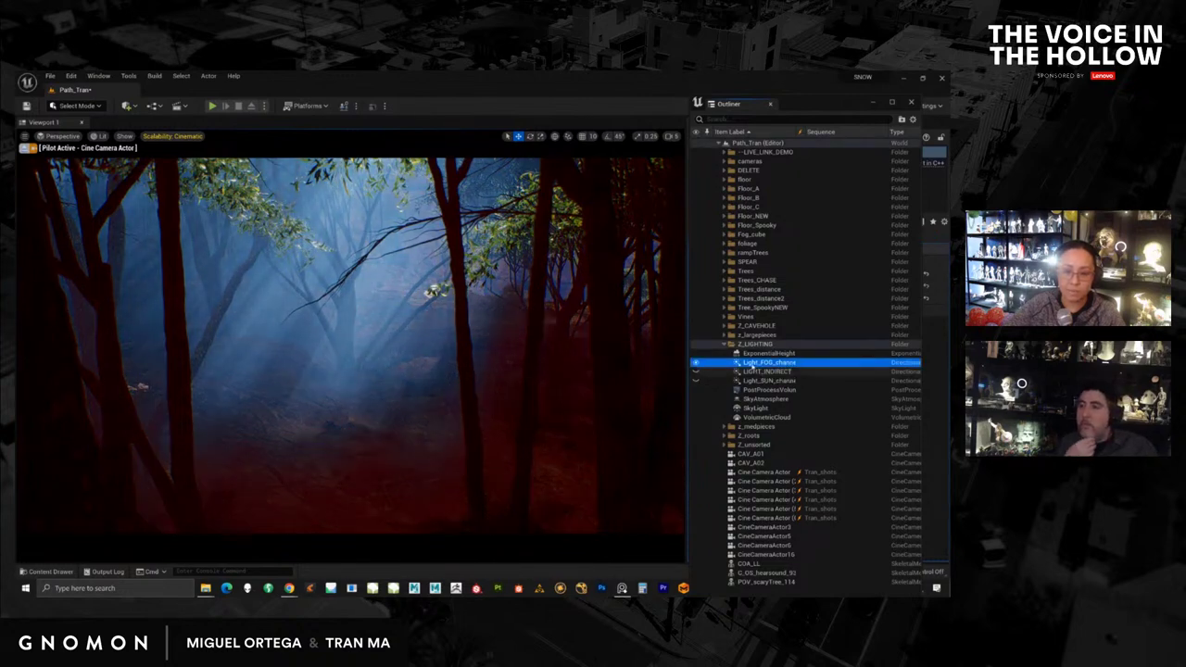
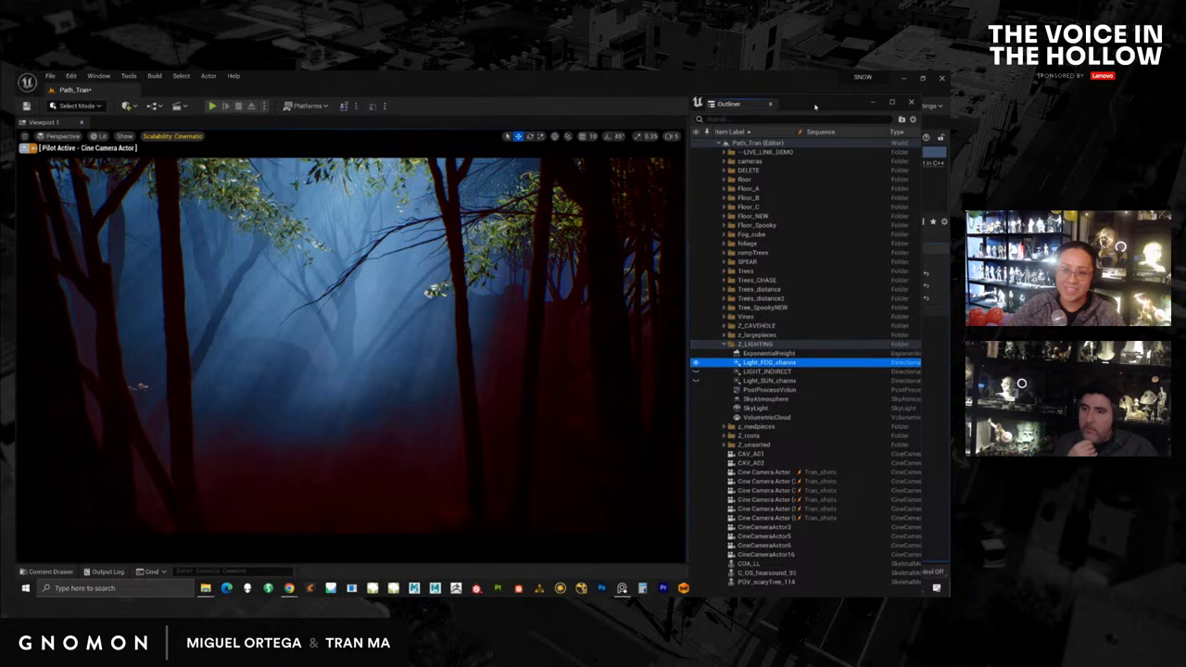
left_click_drag(813, 103, 735, 106)
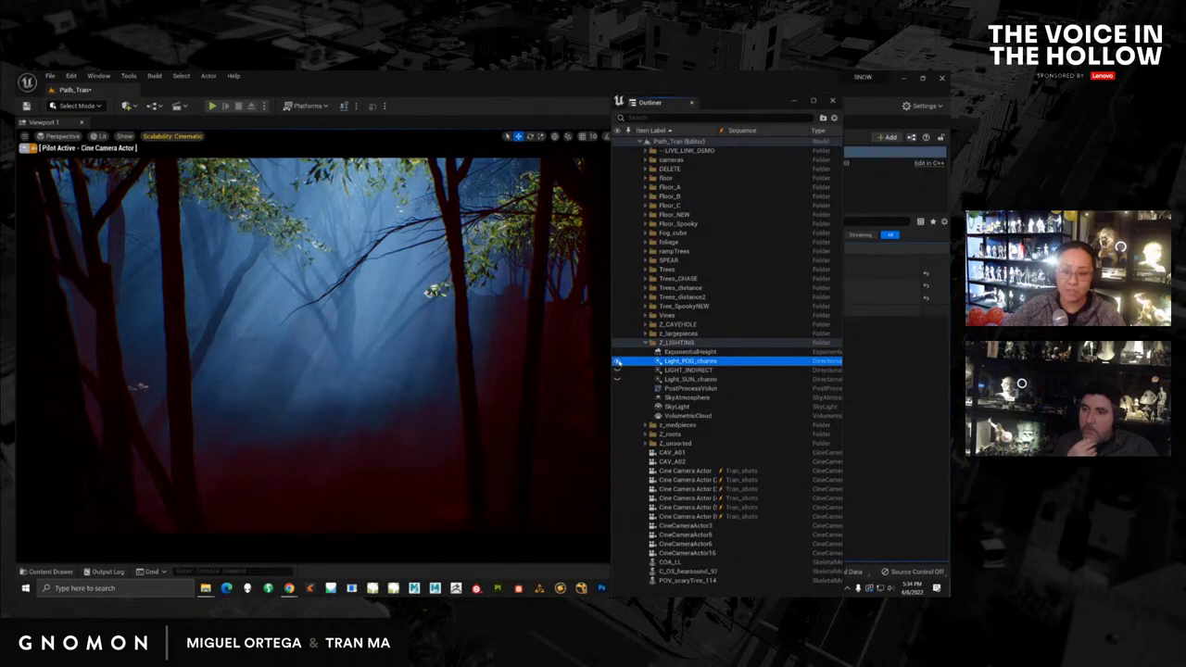
left_click(617, 363)
left_click(618, 361)
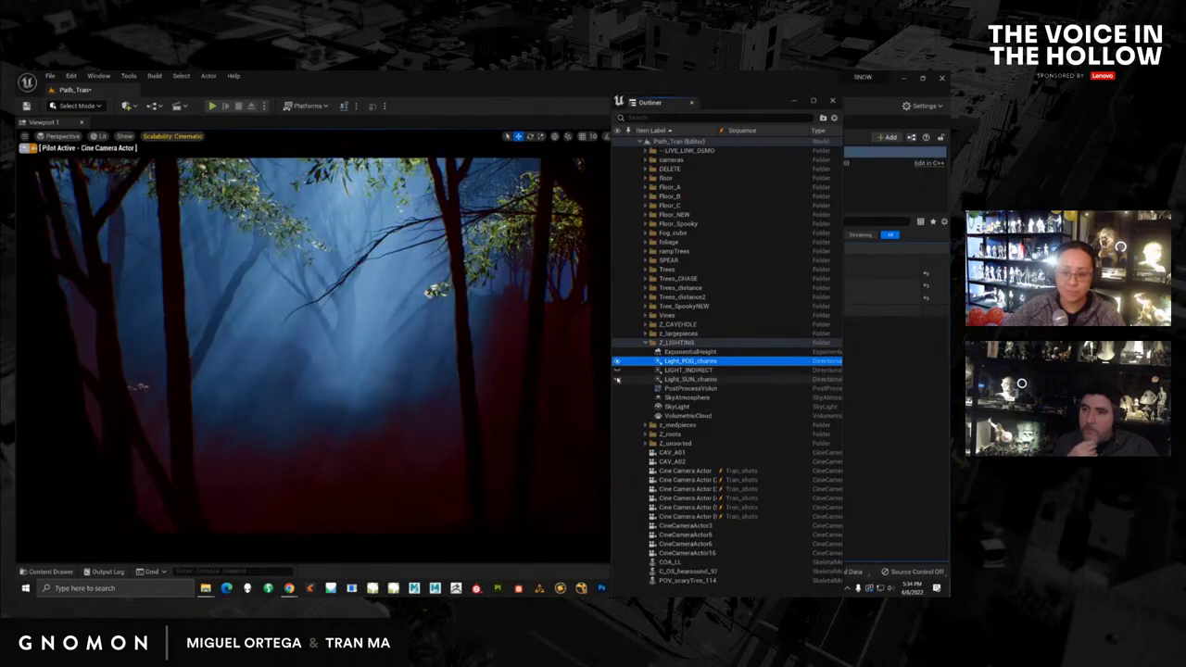
Step: Make Light_SUN_channel0 visible again and move the Outliner clear of the editor window
left_click(618, 379)
left_click(683, 380)
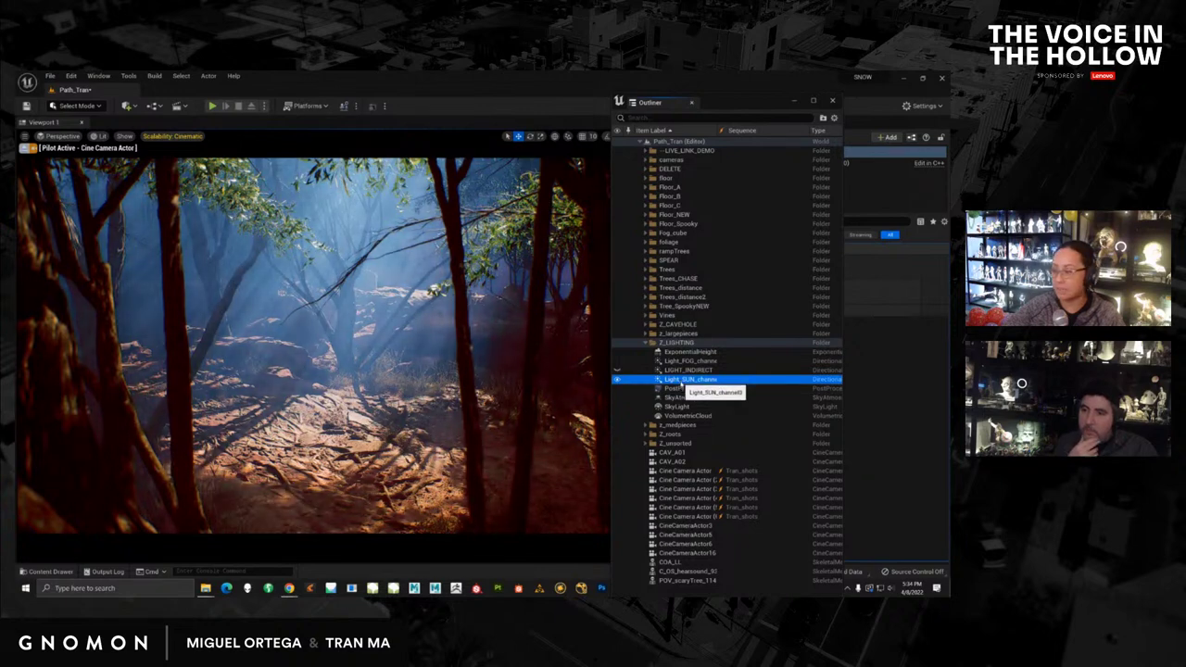
left_click(684, 362)
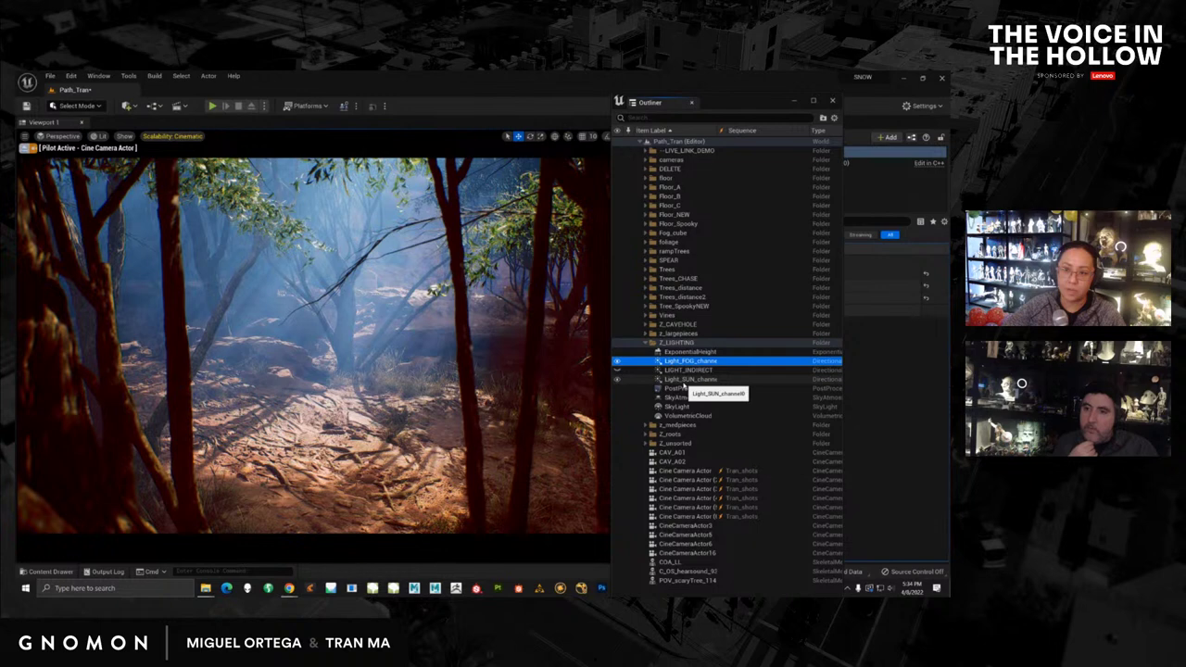
left_click_drag(759, 104, 1103, 109)
key("Down")
key("Down")
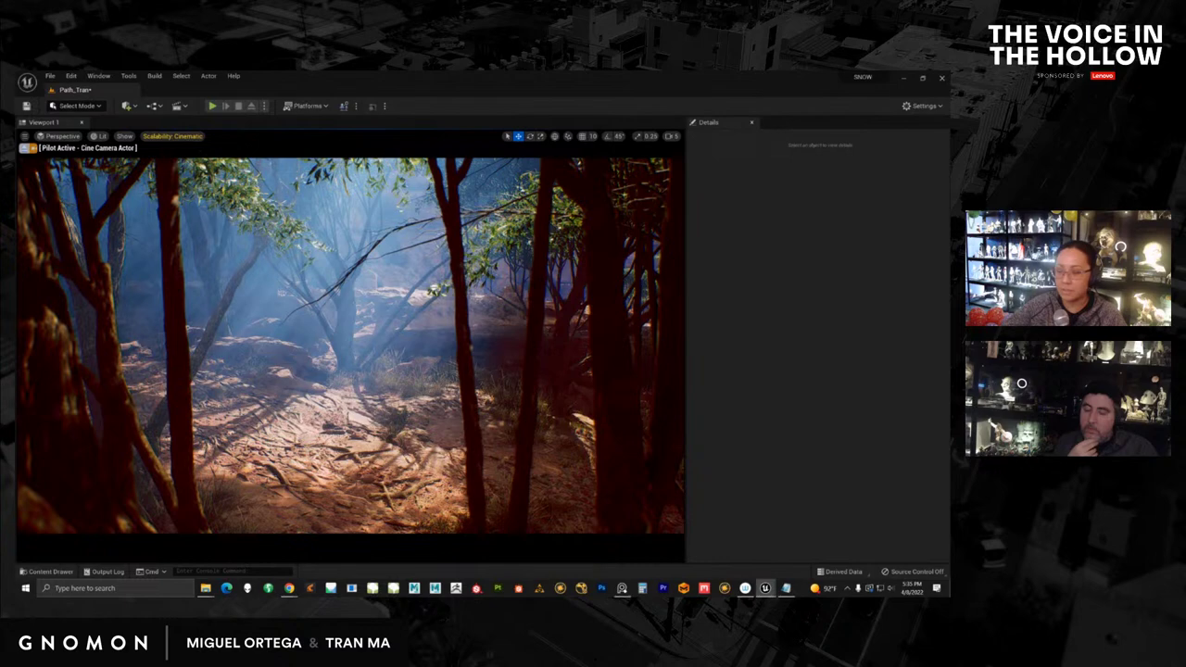
Step: Stop piloting the Cine Camera Actor and fly out of the forest to view the desert landscape and clouds
left_click(25, 148)
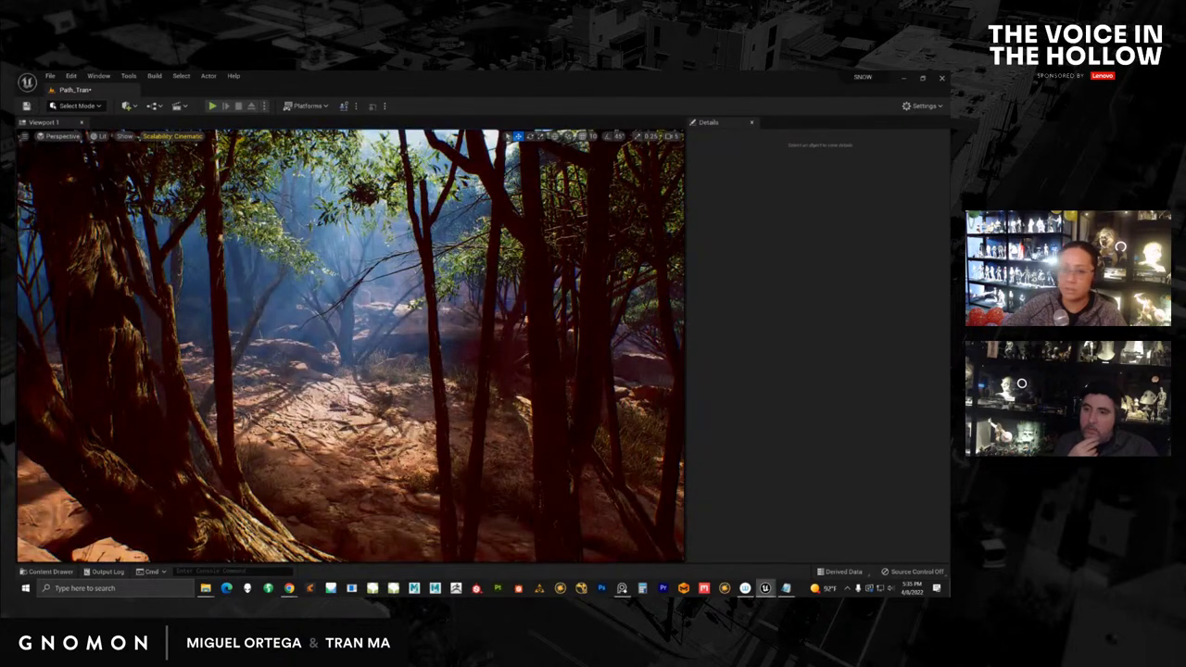
right_click_drag(427, 399, 427, 398)
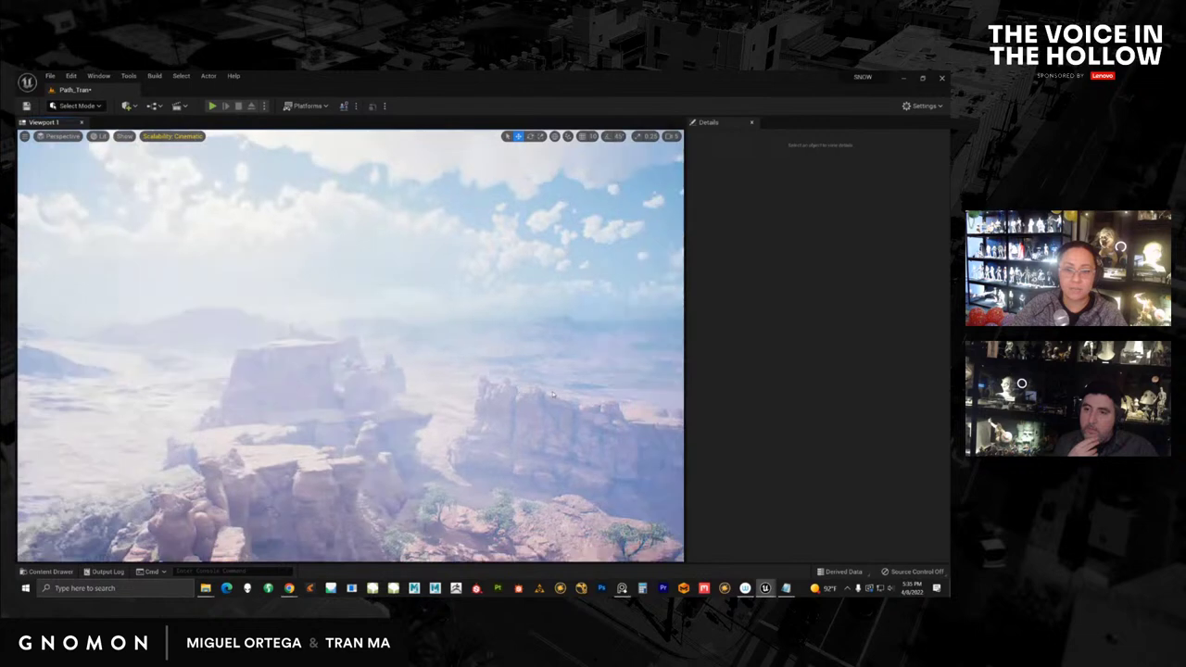
right_click_drag(533, 337, 518, 336)
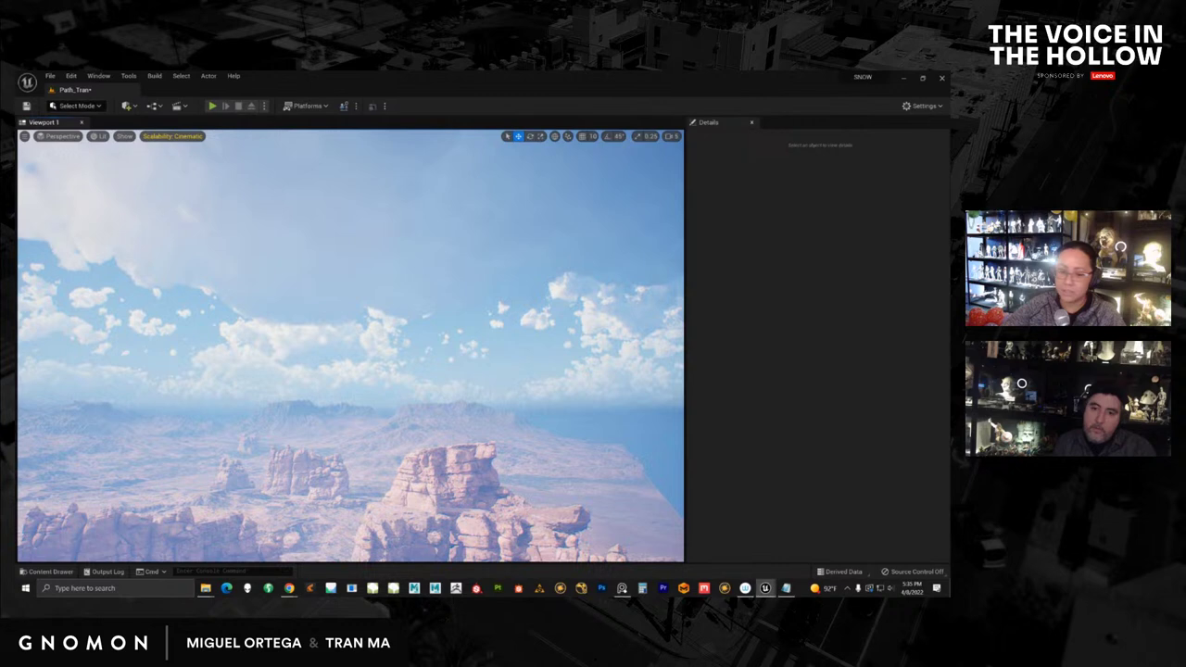
Step: Select the VolumetricCloud in the sky and clear the property filter to list all its settings
left_click(48, 572)
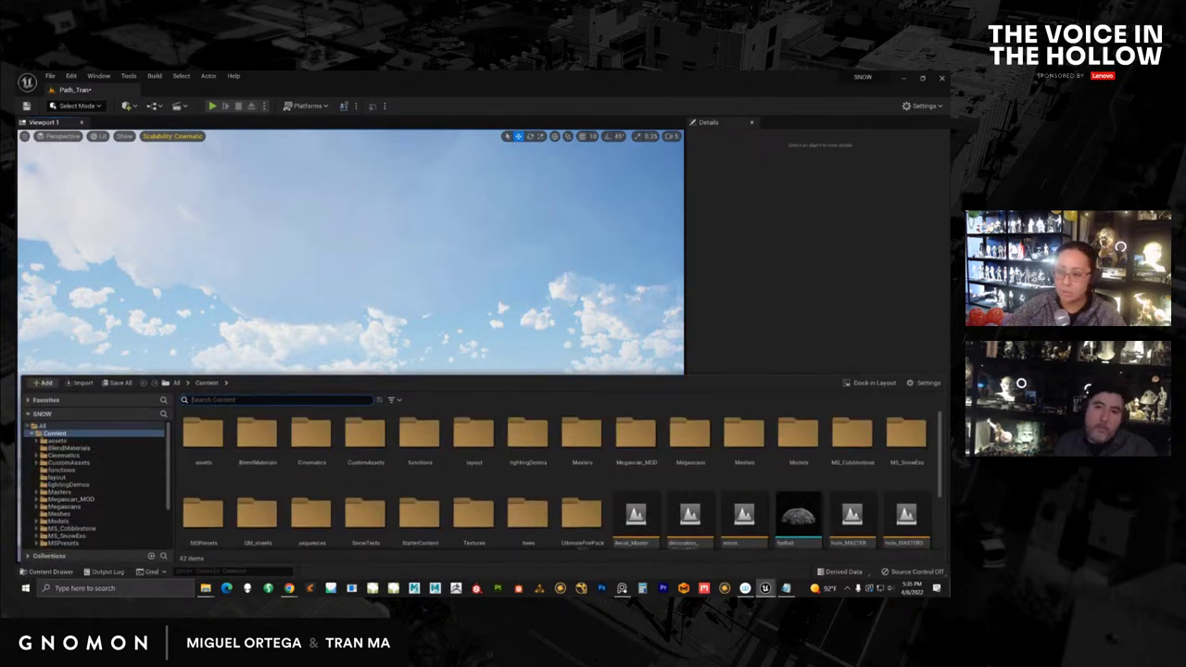
left_click(352, 250)
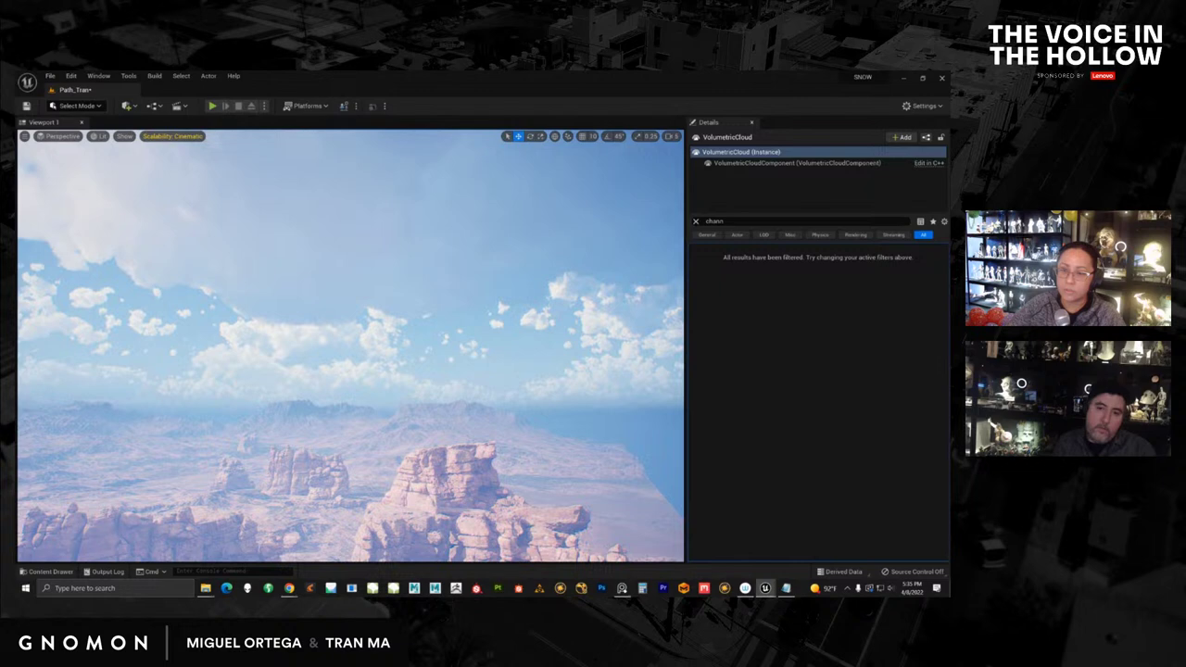
left_click(696, 220)
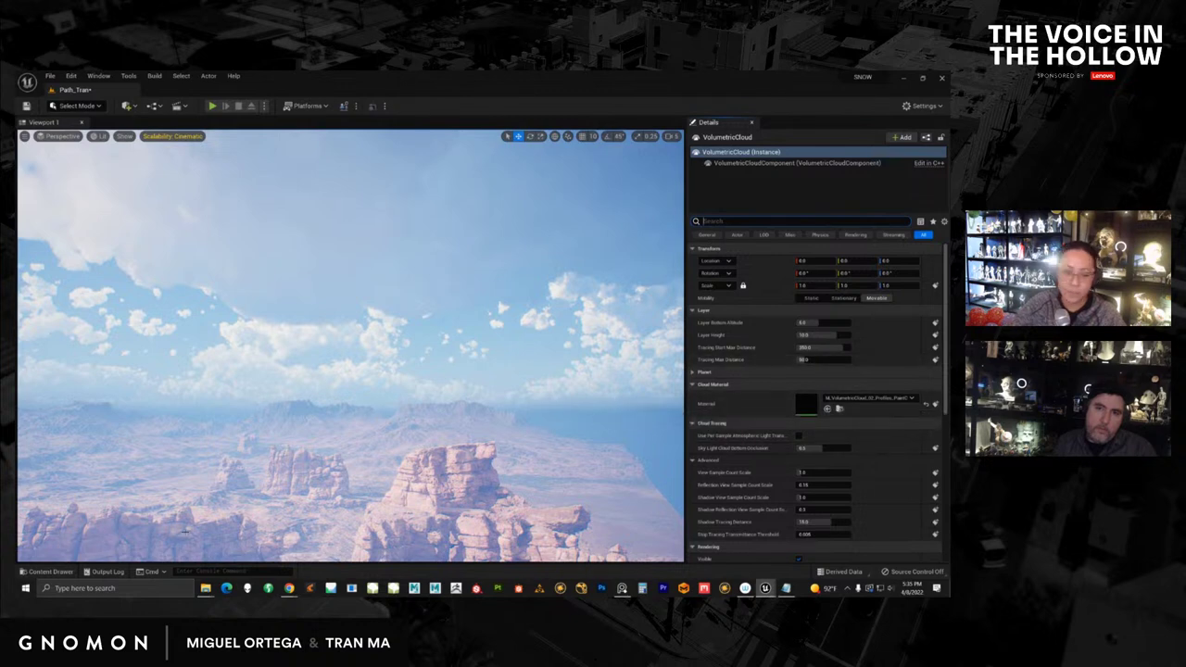
Step: Browse the Content Drawer to Engine > Plugins > Volumetrics Content > Content > Sky > Materials to show the supplied cloud materials
left_click(50, 571)
left_click(31, 432)
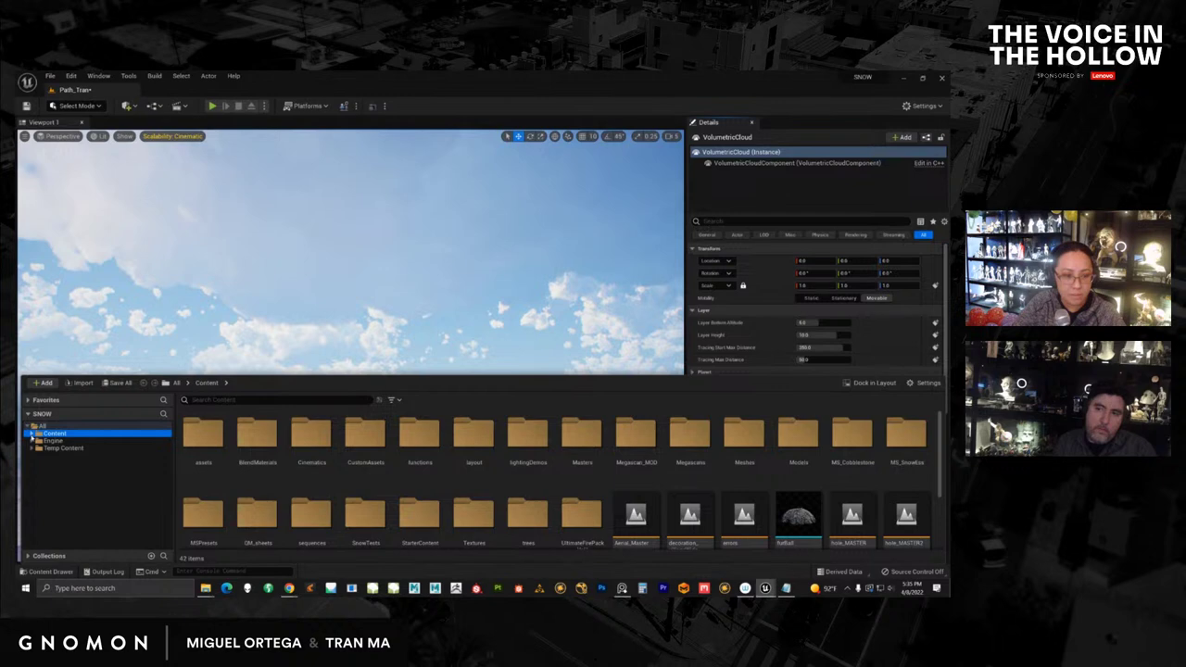
left_click(32, 441)
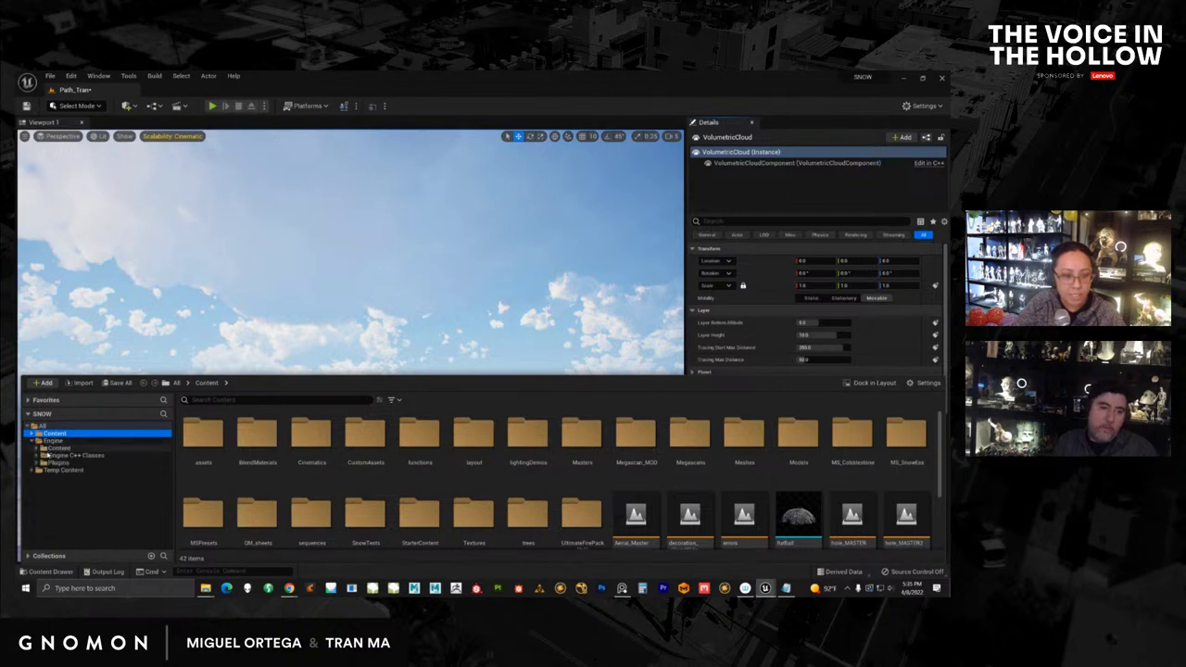
left_click(37, 463)
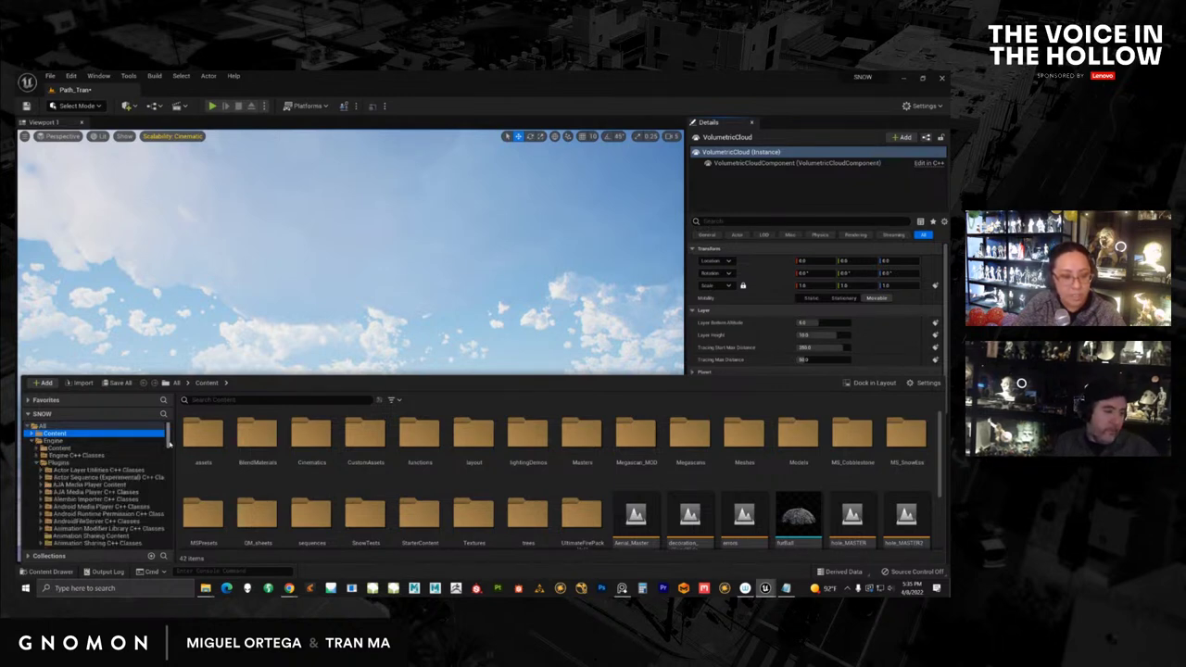
left_click_drag(167, 447, 168, 536)
scroll(164, 489, "down", 4)
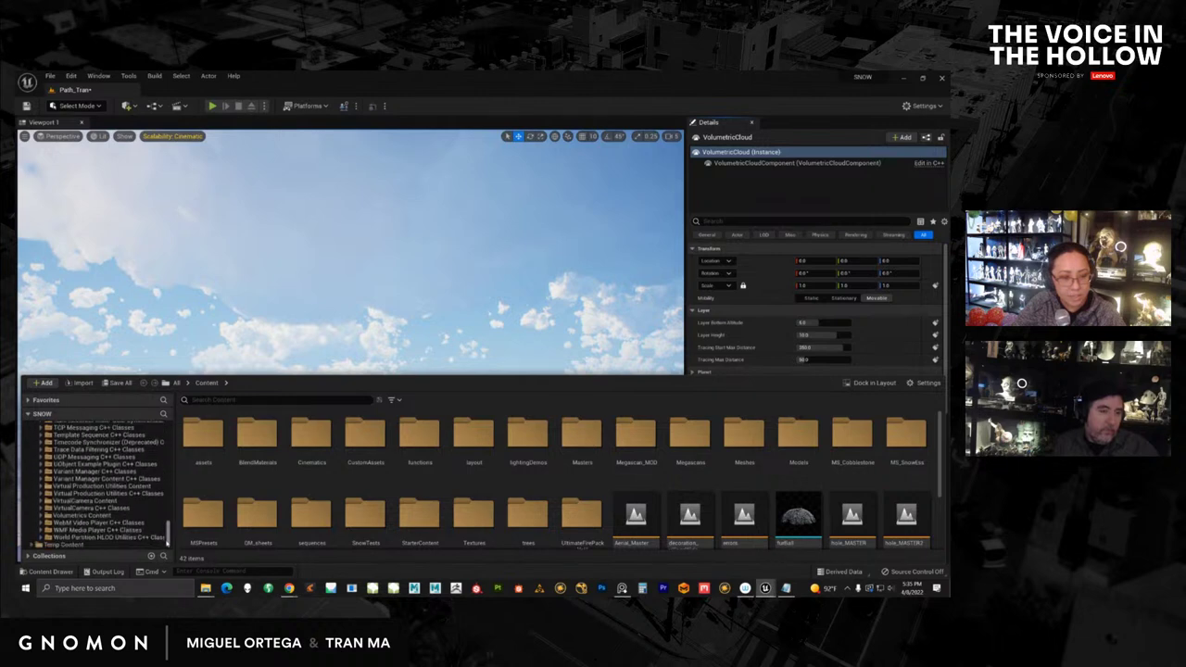
left_click(88, 515)
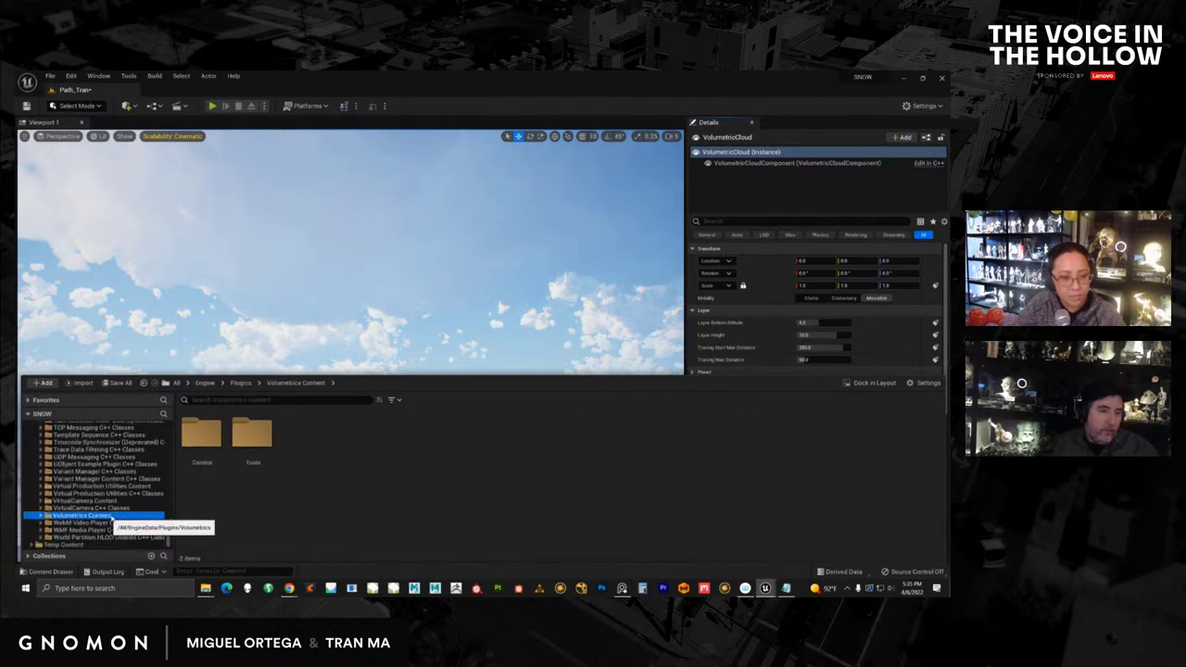
left_click(41, 516)
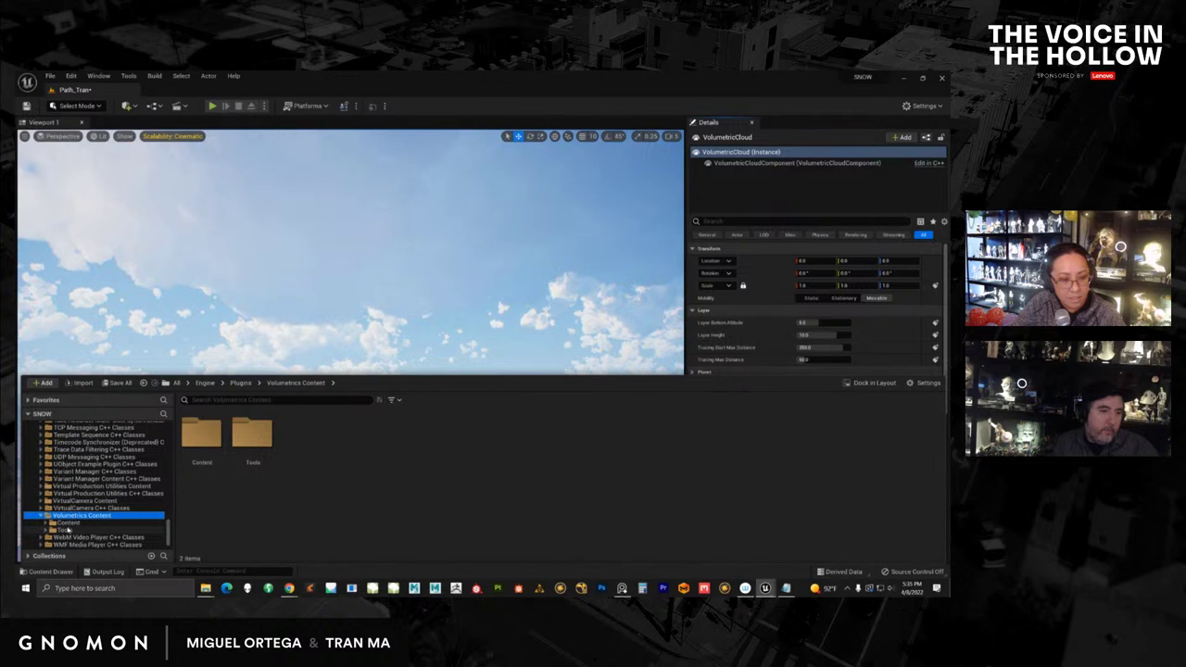
left_click(45, 524)
left_click(82, 546)
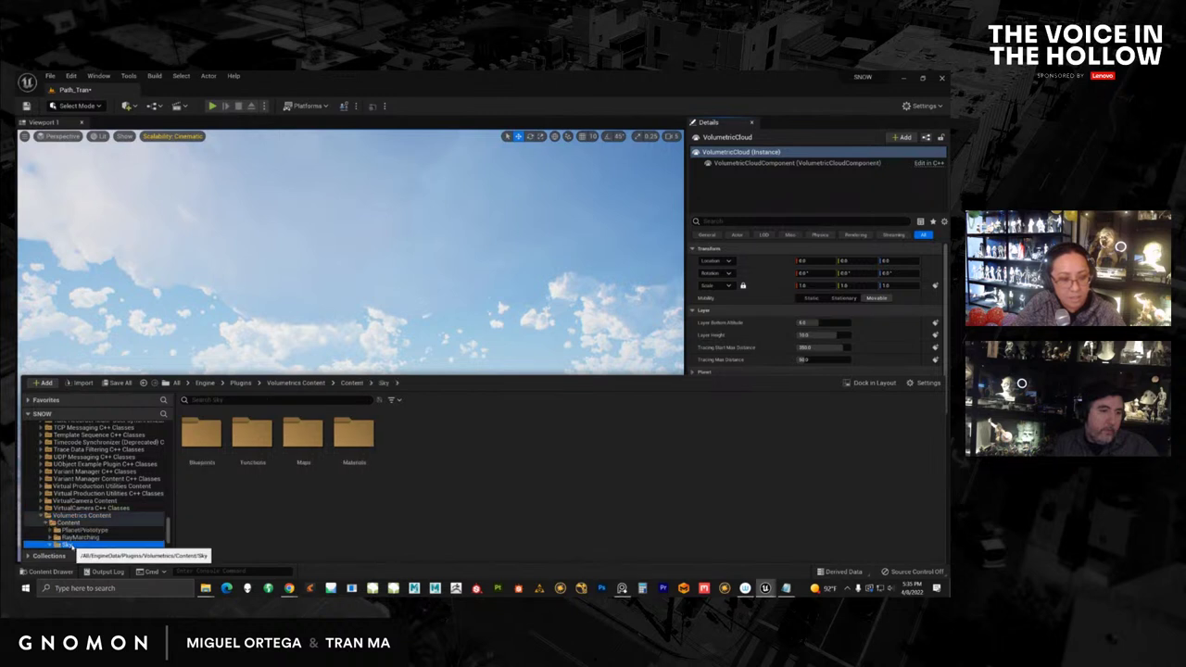
double_click(355, 435)
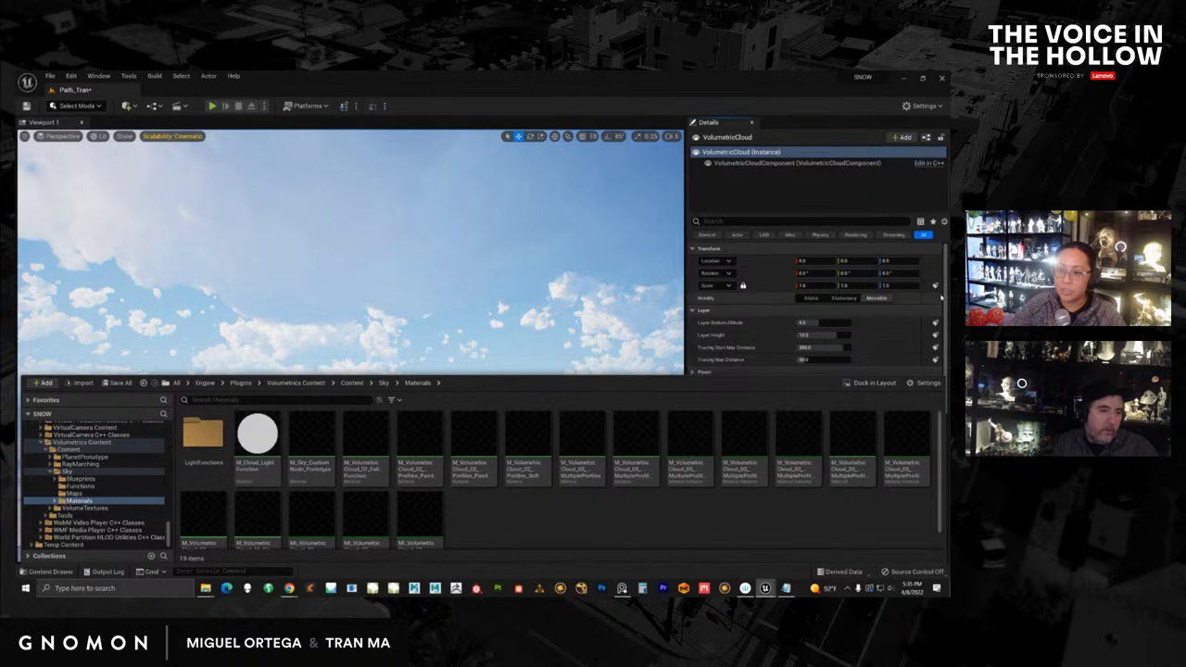
Step: Check which cloud material the VolumetricCloud uses, and open the Content Drawer settings holding Show Engine Content and Show Plugin Content
left_click_drag(945, 298, 938, 332)
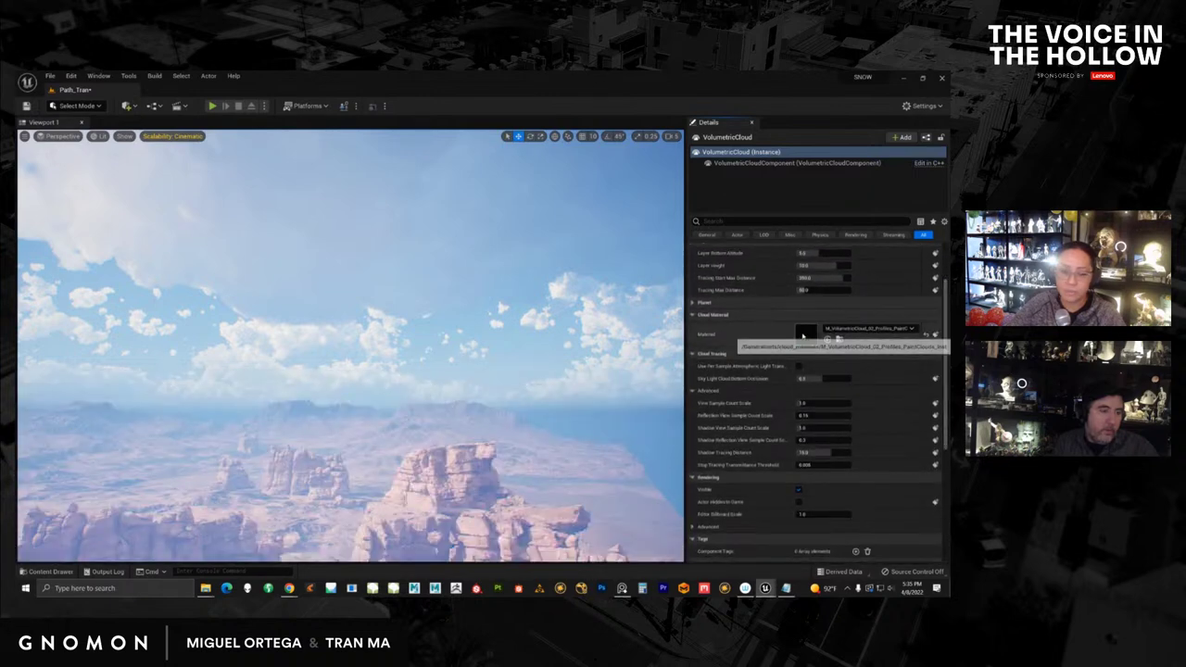
left_click(49, 571)
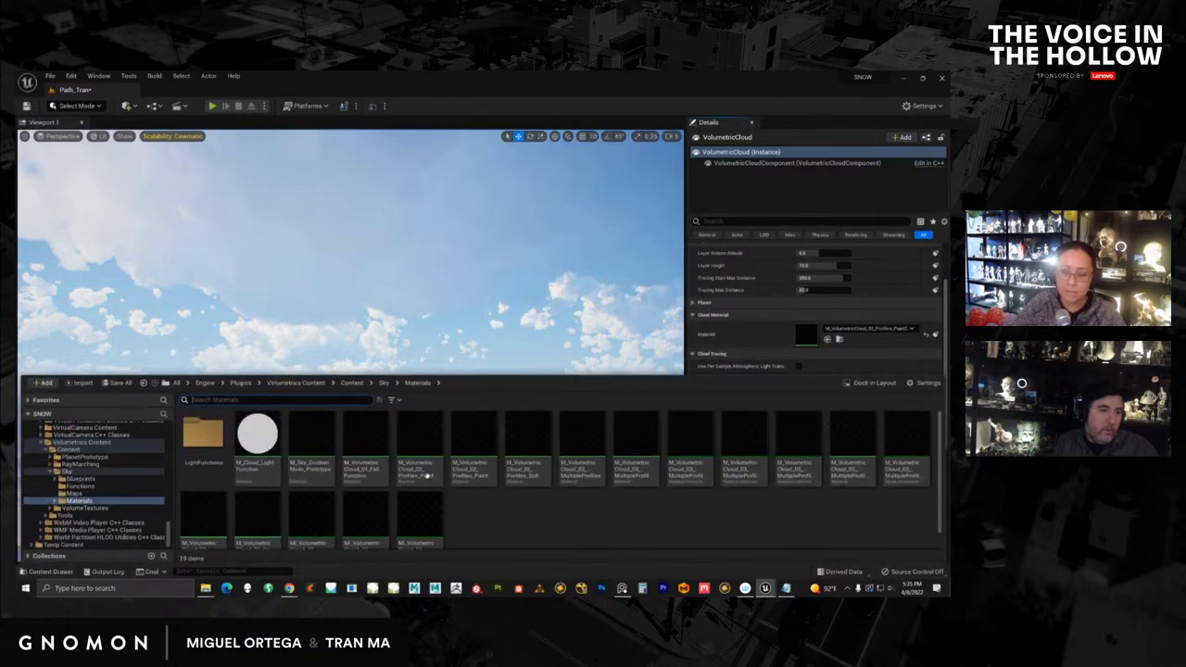
left_click(924, 383)
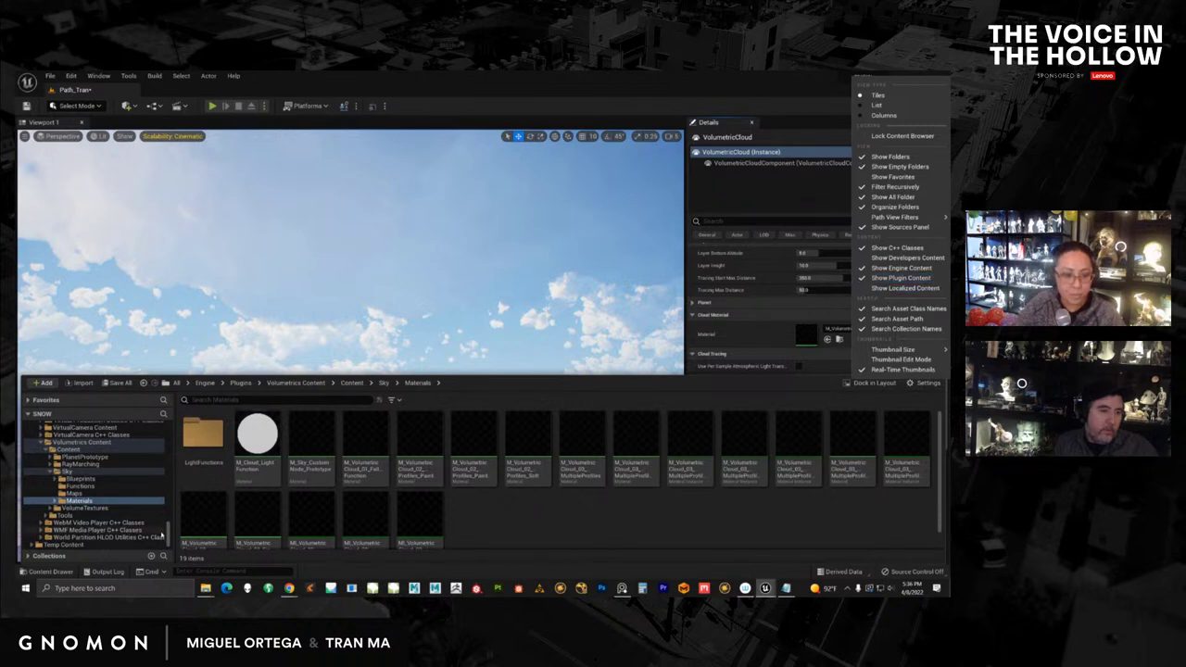
Step: Retrace the folder path from Engine through Volumetrics Content and Sky to the cloud Materials folder
left_click_drag(161, 533, 165, 421)
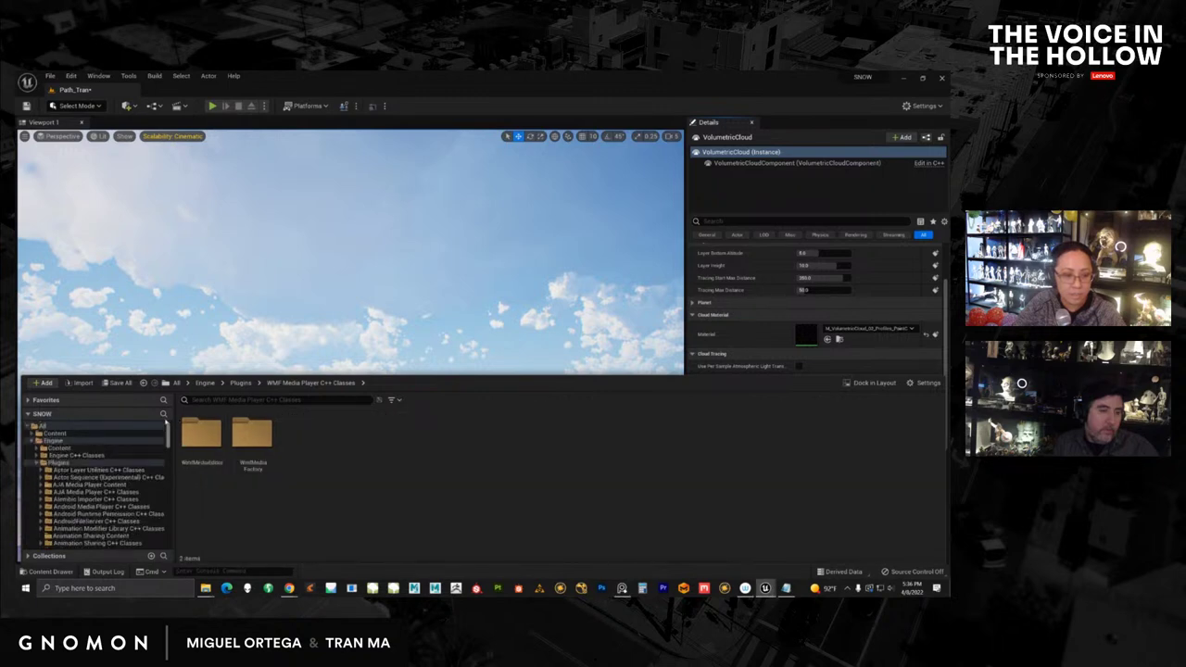
left_click(52, 442)
left_click(31, 442)
left_click(32, 442)
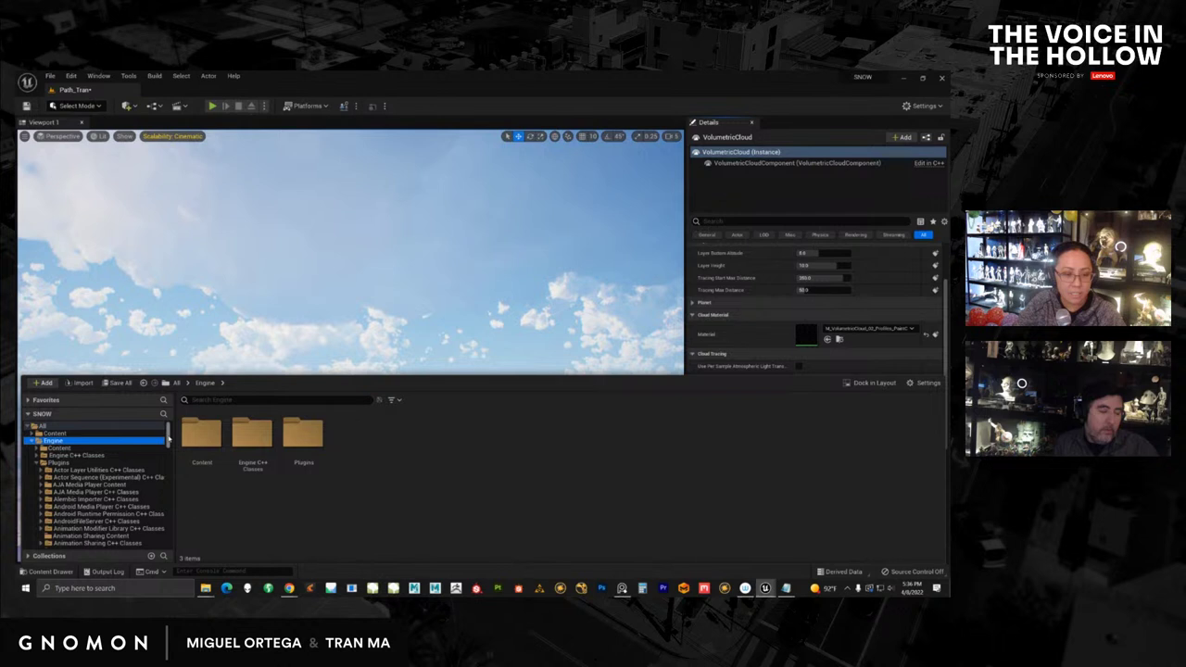
left_click_drag(169, 442, 169, 538)
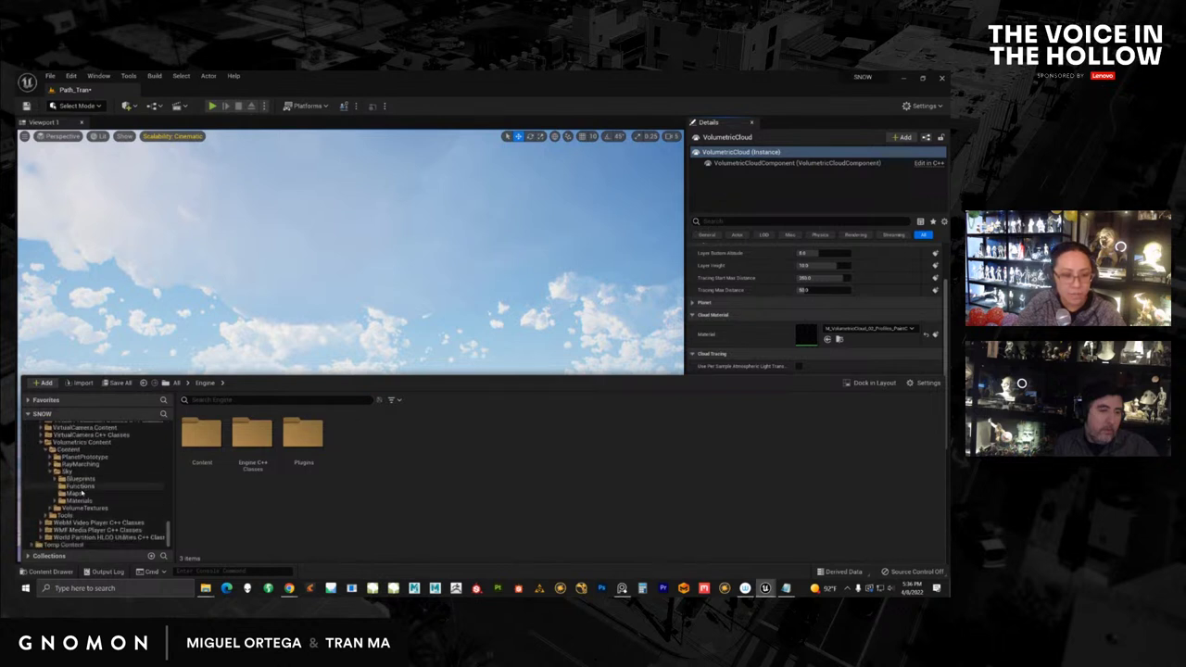
left_click(73, 443)
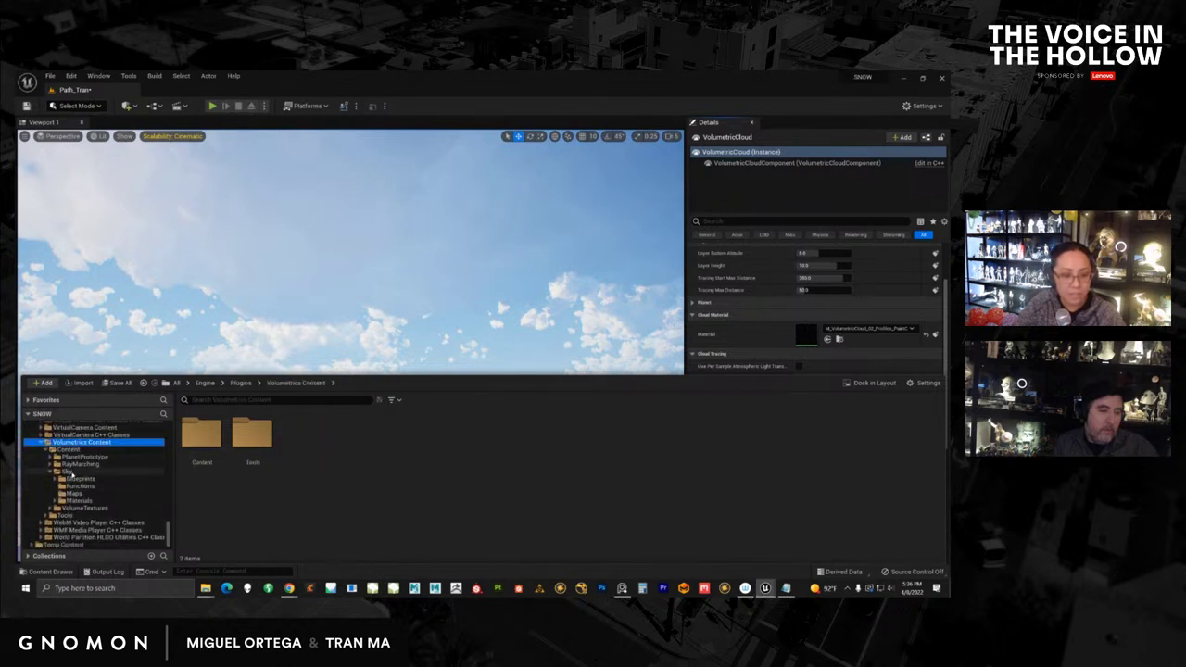
left_click(88, 471)
left_click(82, 501)
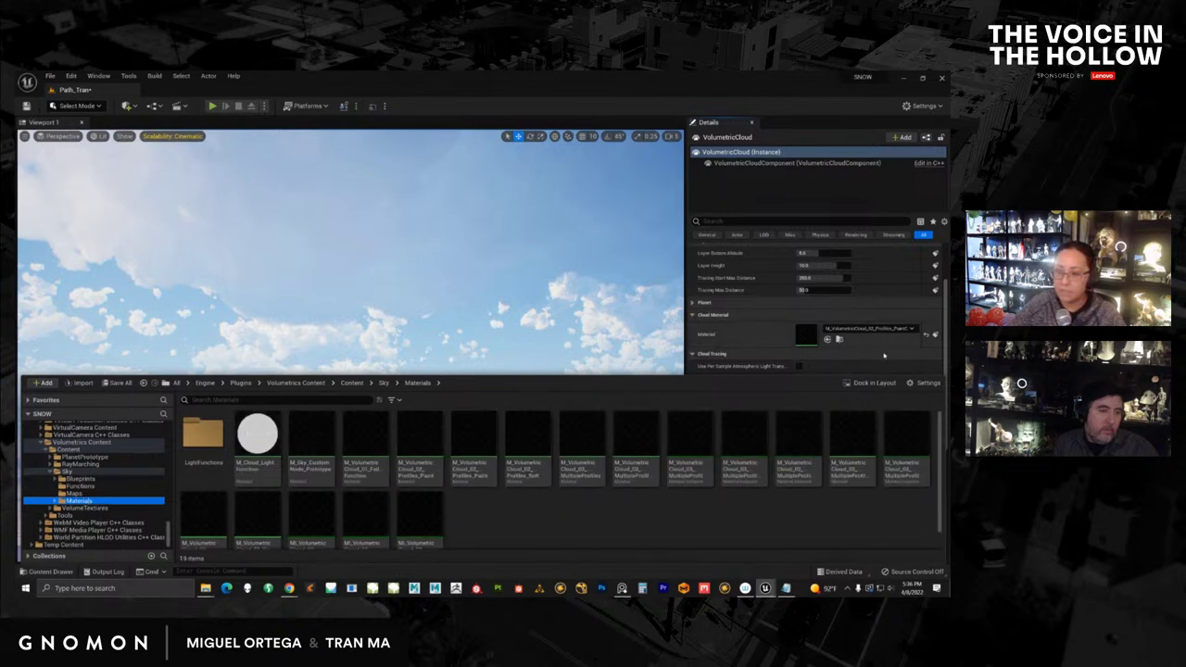
Step: Locate the VolumetricCloud's assigned M_VolumetricCloud_02_Profiles material instance among the assets and open it for editing
left_click(840, 340)
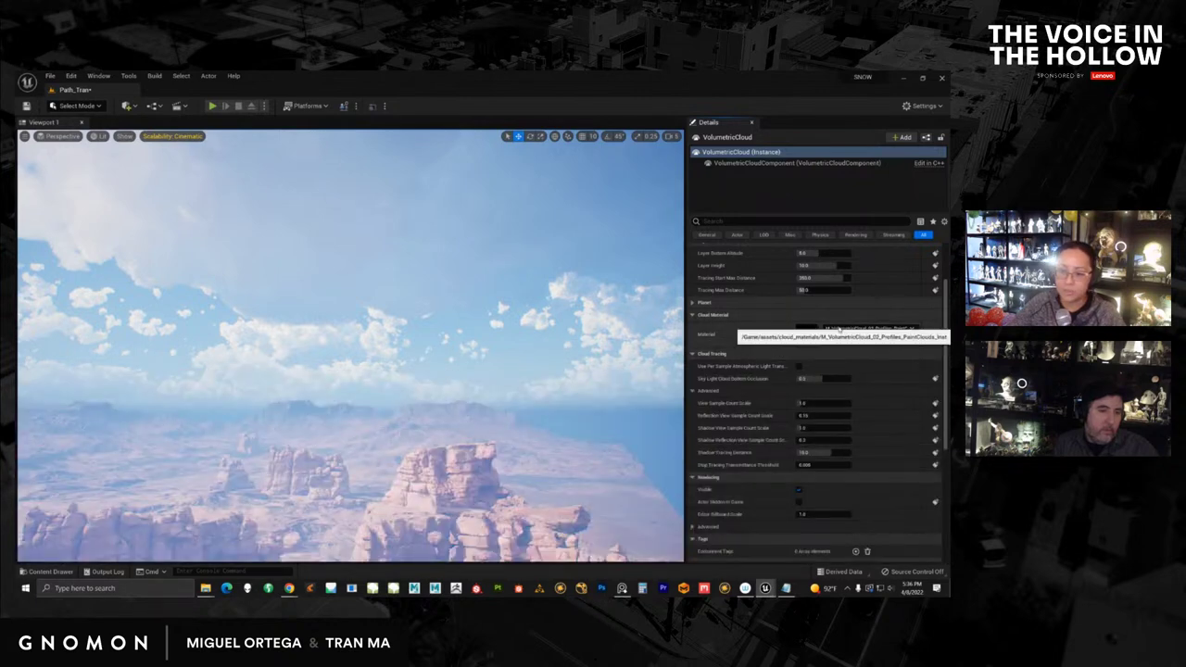
left_click(840, 340)
left_click(839, 340)
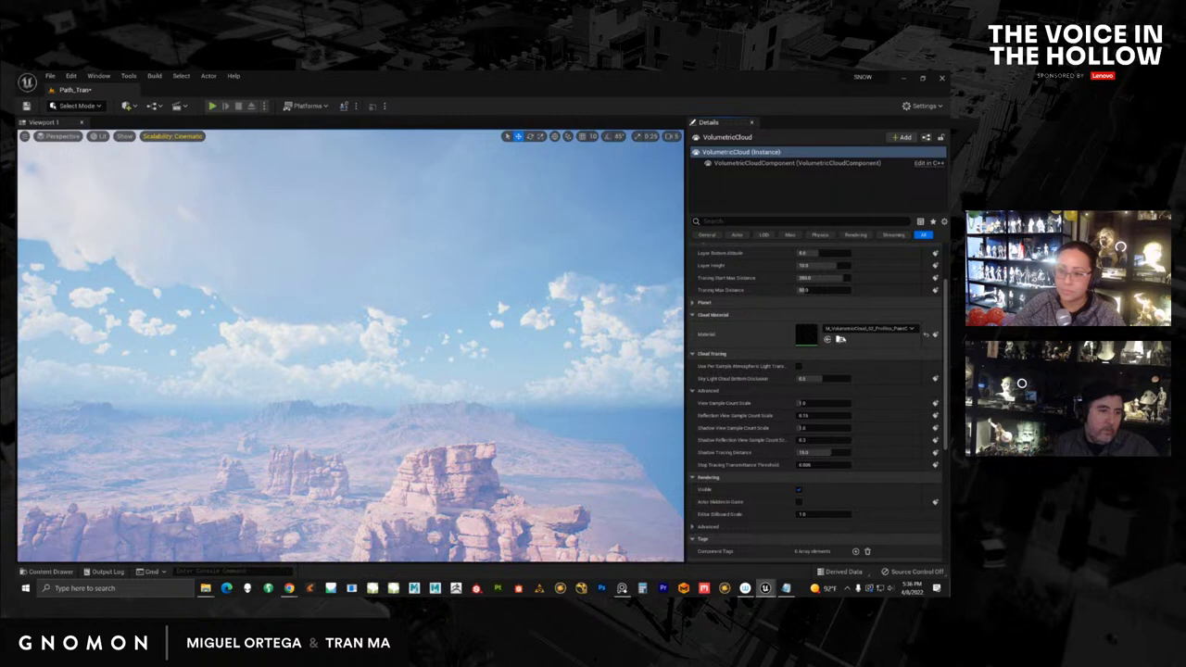
left_click(839, 339)
double_click(252, 449)
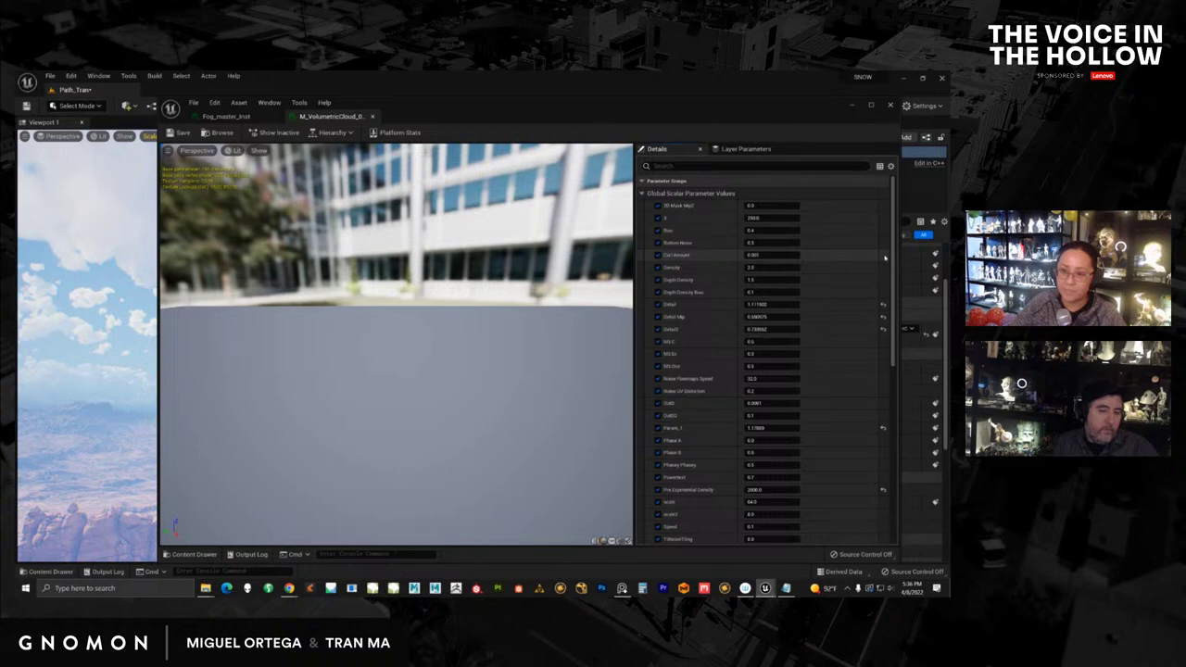
Step: Review the scalar and vector parameters of the cloud material instance, and move its editor window out of the way
left_click_drag(892, 255, 889, 313)
scroll(888, 311, "up", 1)
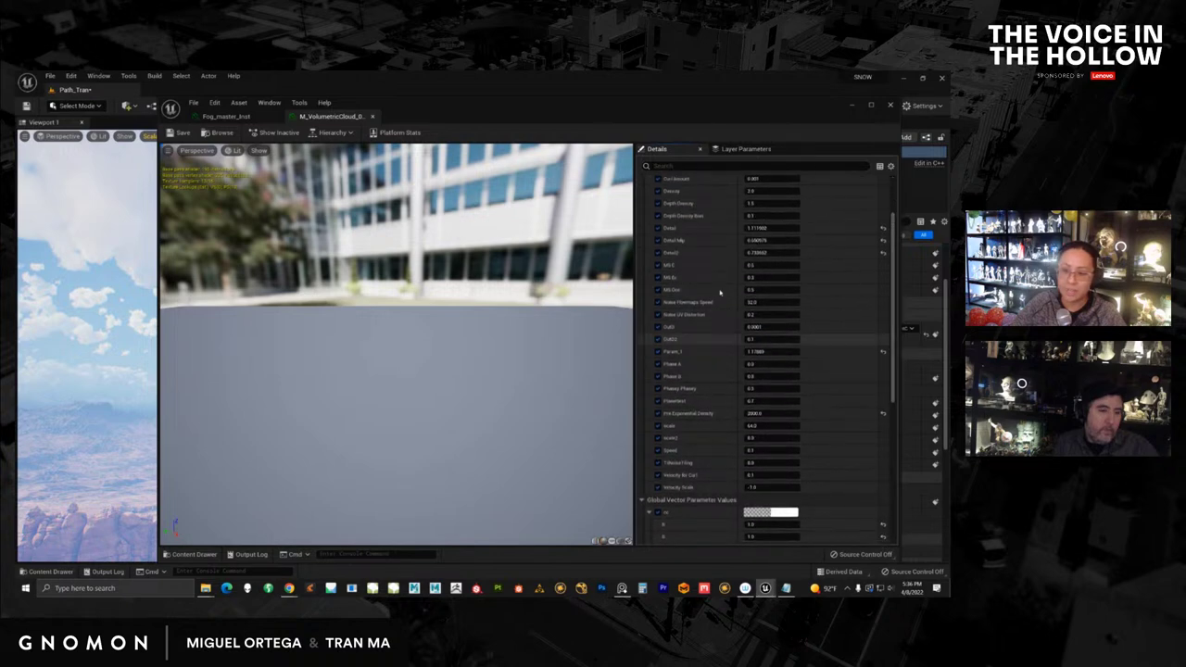
left_click_drag(895, 304, 900, 247)
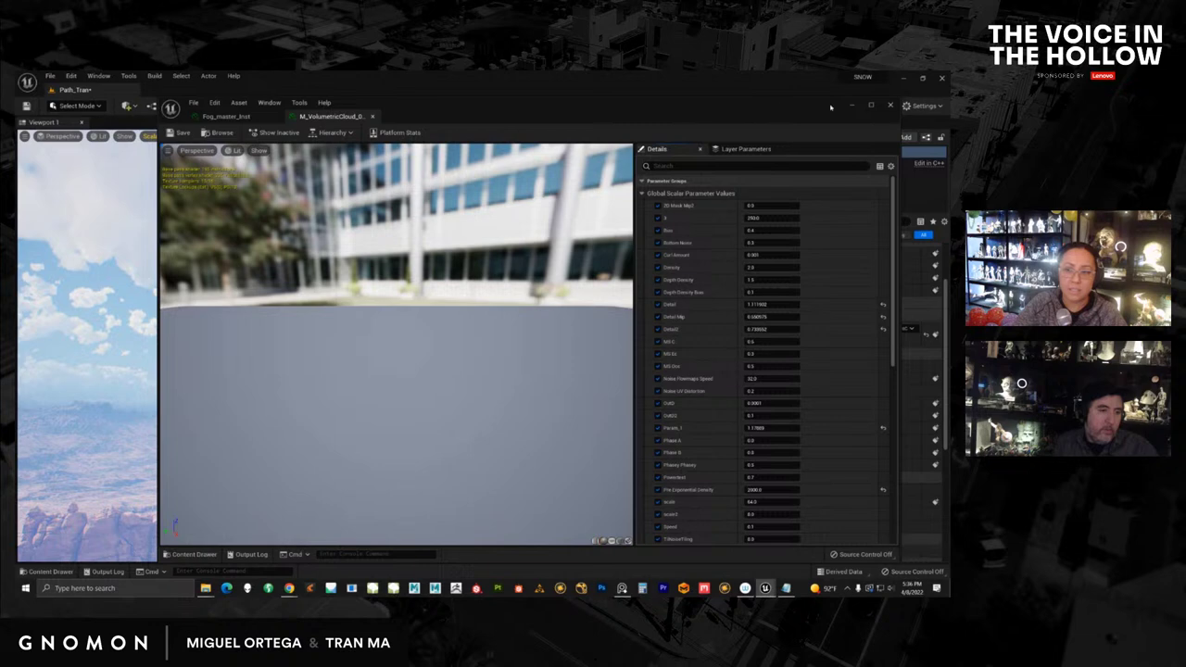
left_click_drag(837, 109, 761, 134)
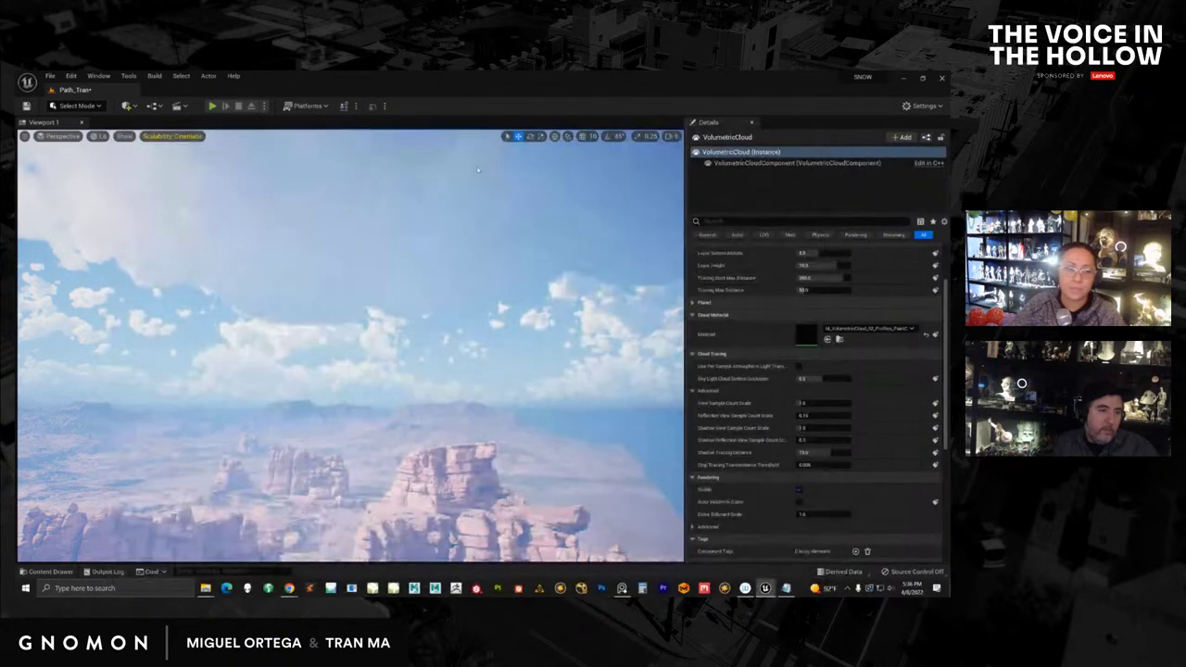
left_click(797, 133)
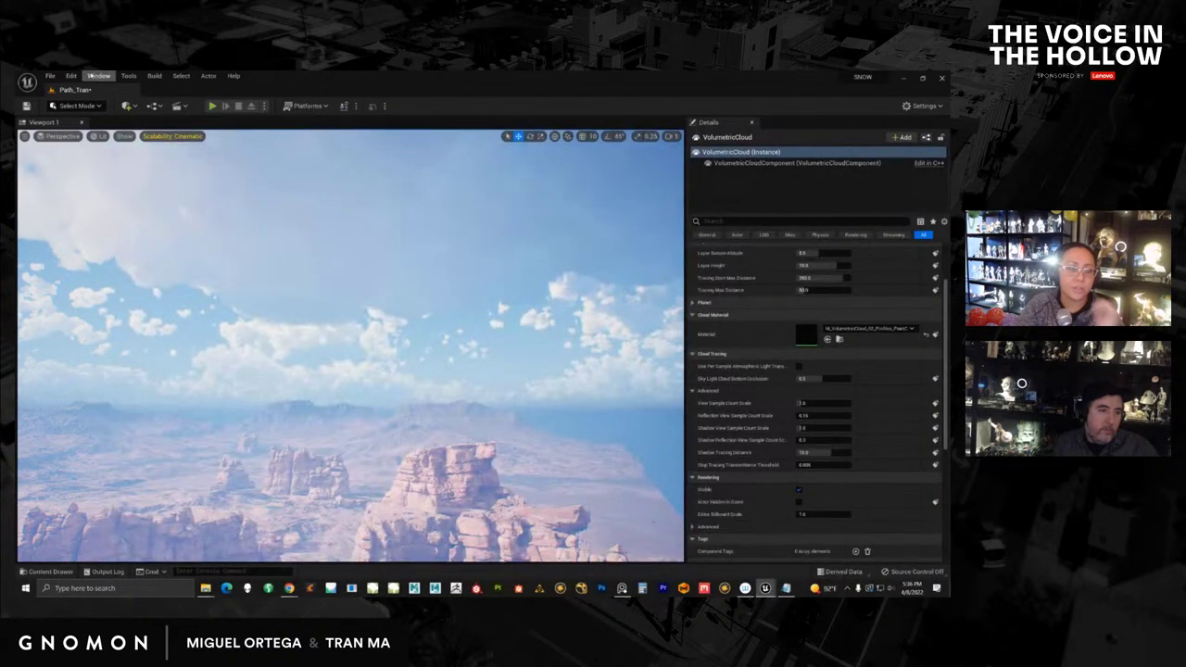
Step: Search the project's plugins for "vol" to show the Volumetrics plugin, and close the plugin list
left_click(73, 75)
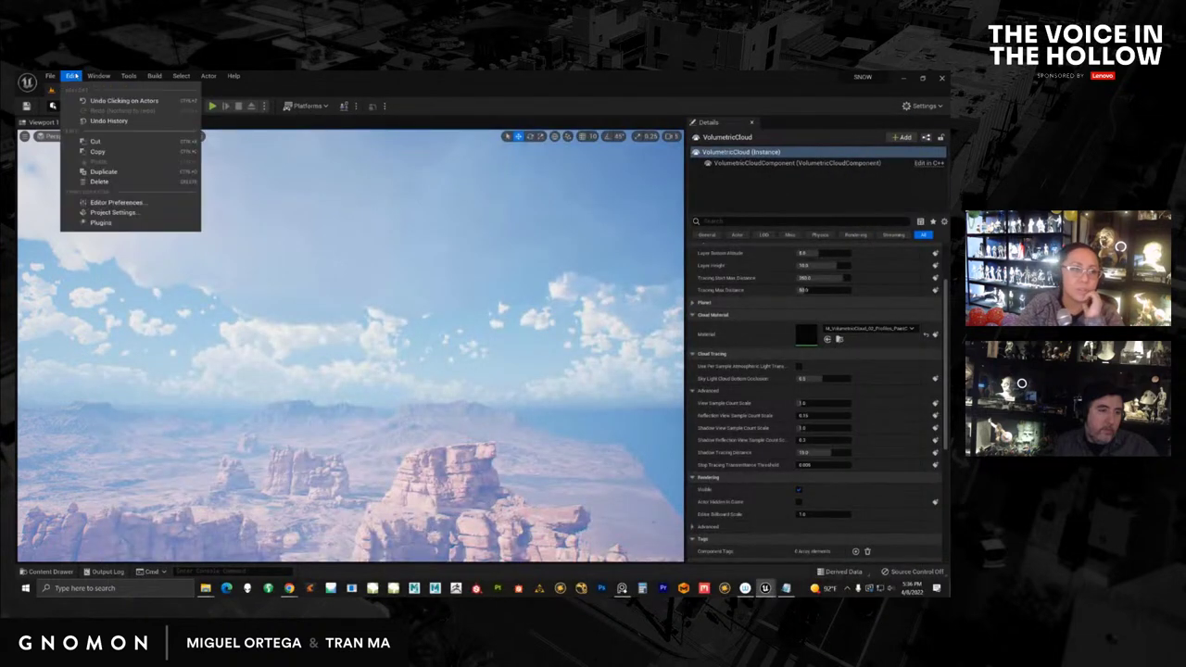
left_click(102, 223)
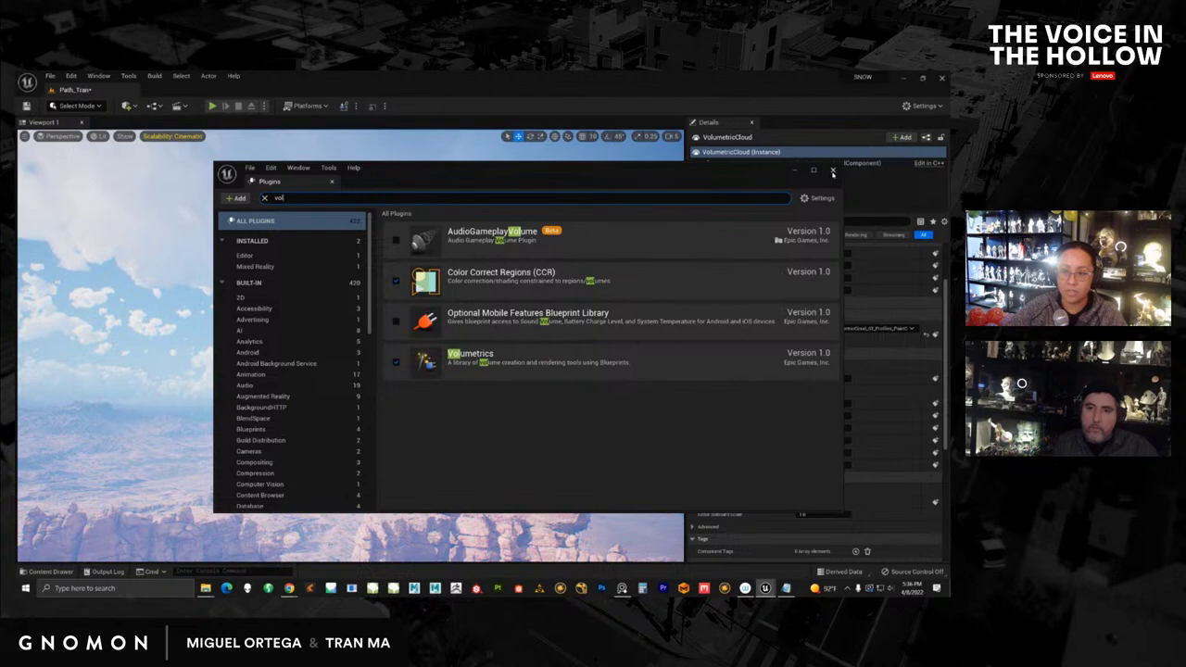
left_click(834, 170)
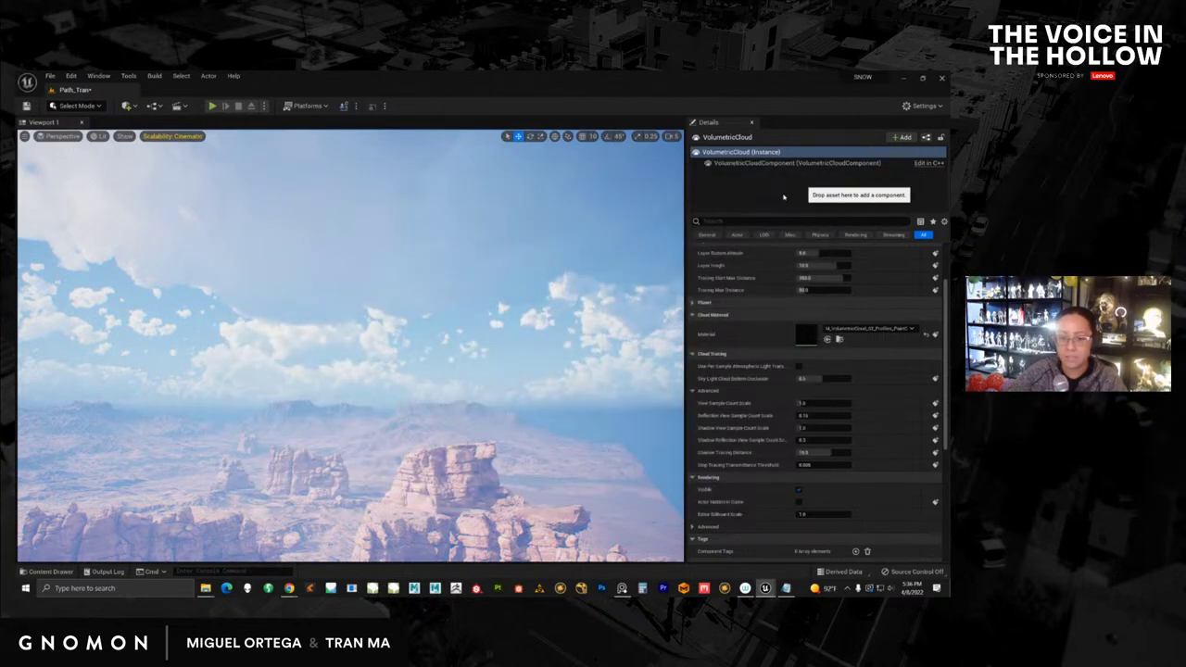
Step: Bring up the floating Content Browser showing the fog_material folder and move it clear of the editor window
right_click_drag(417, 332, 374, 401)
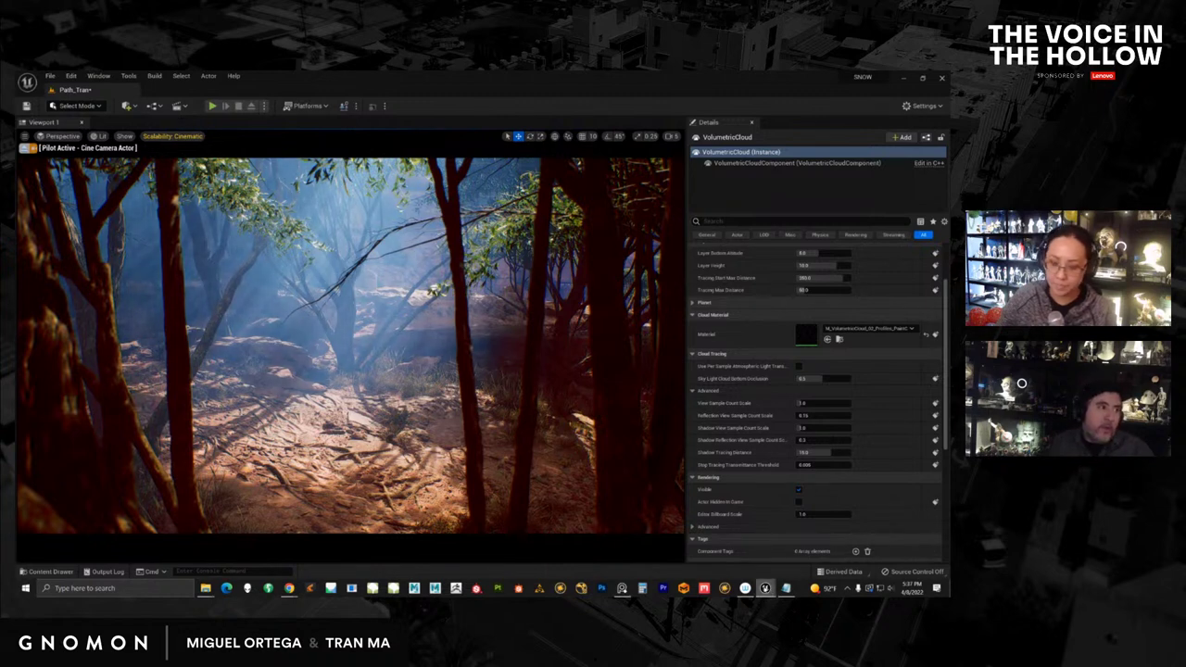
mouse_move(765, 588)
left_click(828, 550)
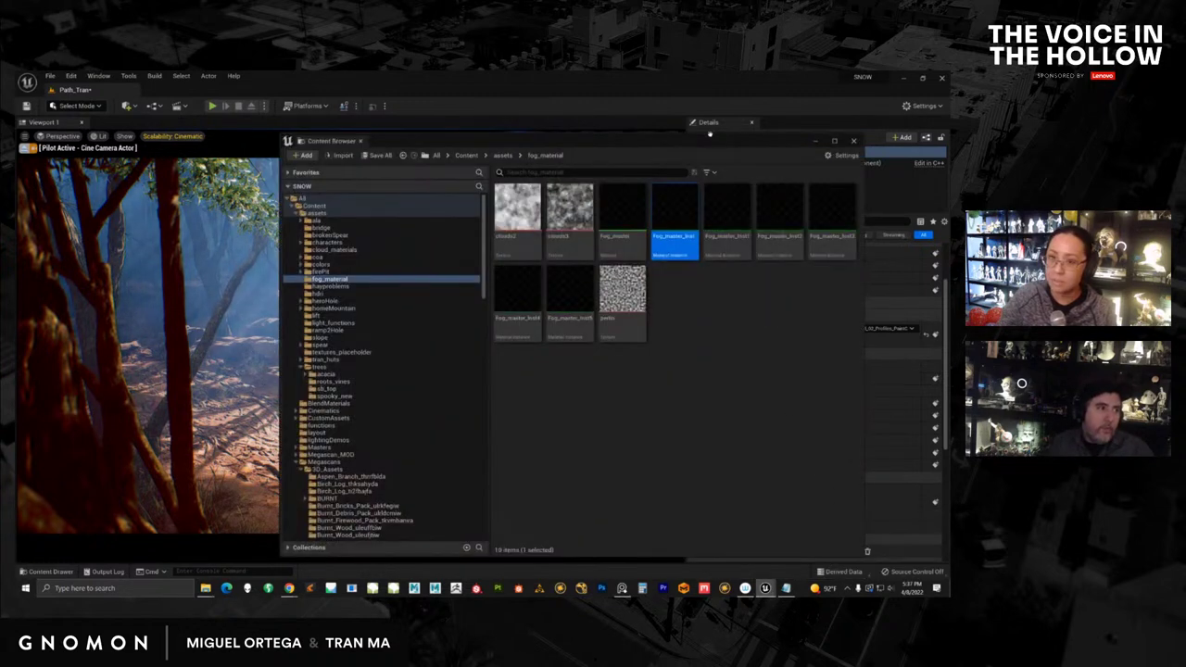
left_click_drag(710, 134, 950, 139)
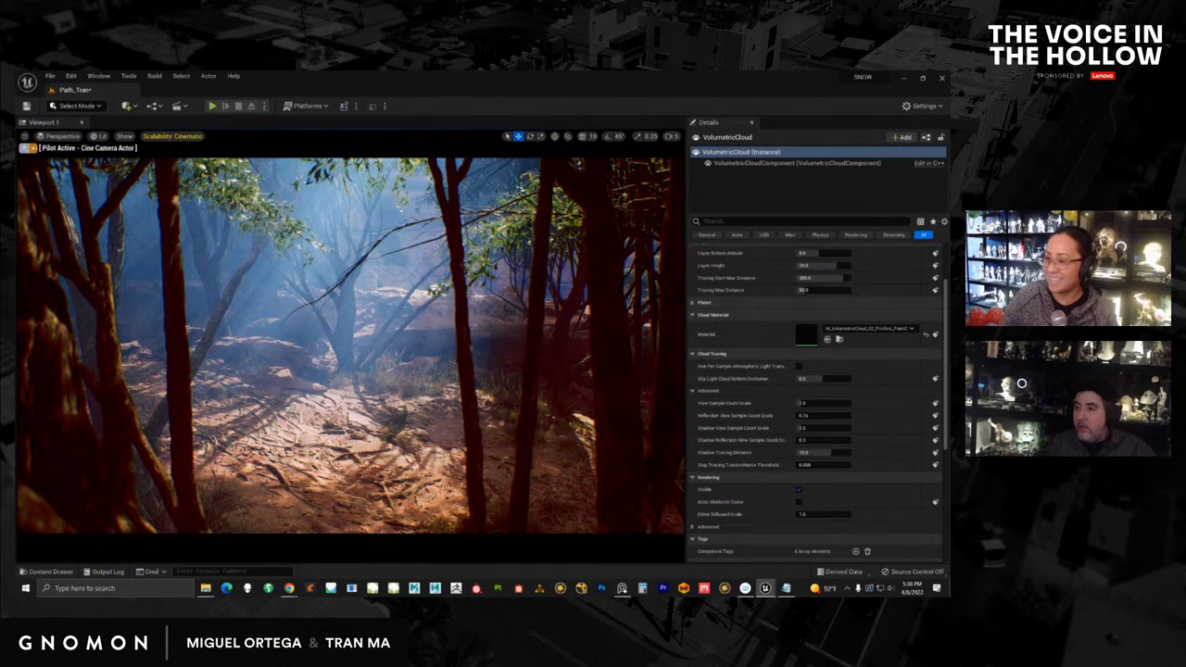
Step: Stop piloting the Cine Camera Actor, recall the bookmarked view looking down through the tree, and open the camera speed settings
left_click(26, 149)
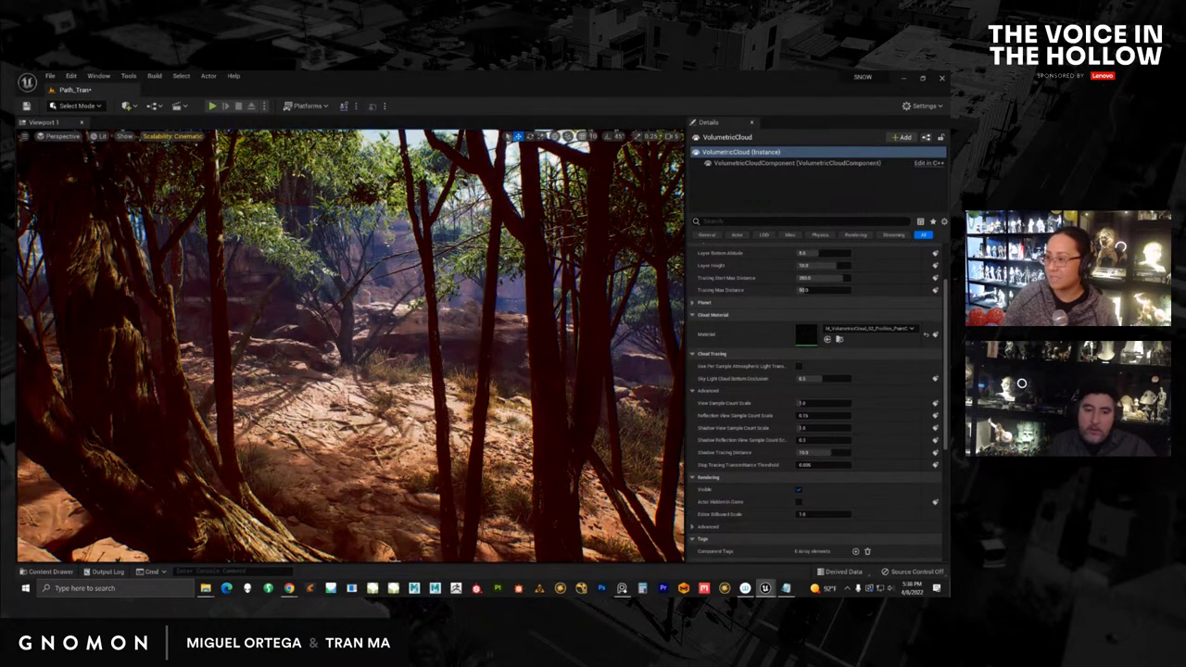
key("1")
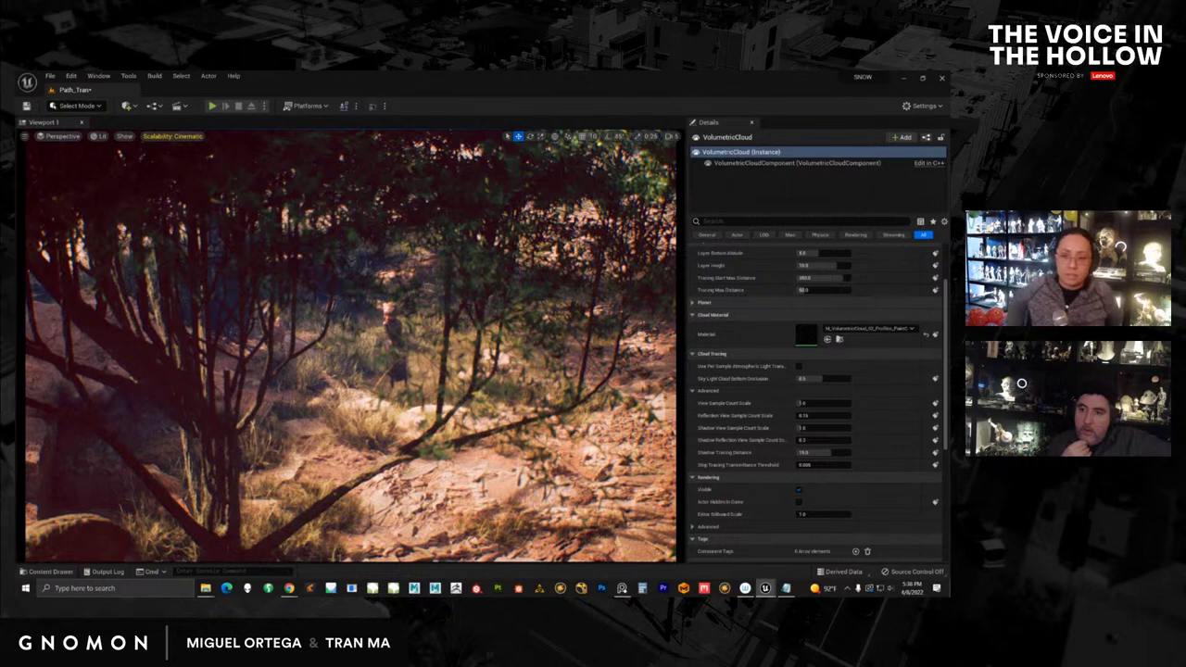
left_click(675, 139)
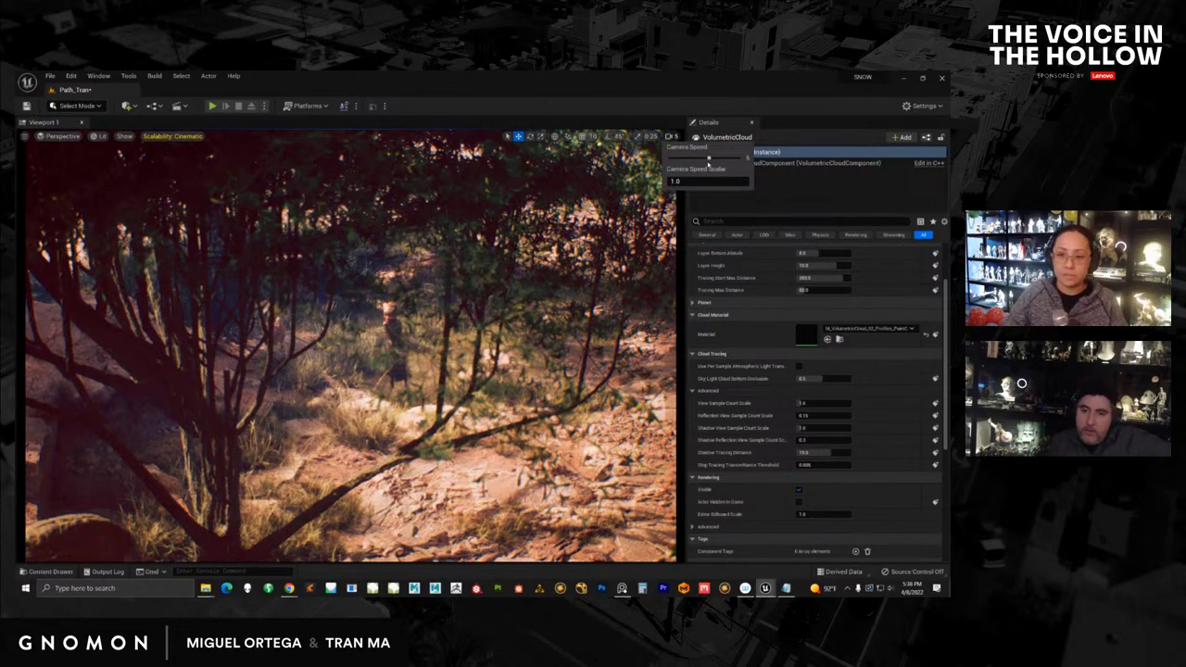
Step: Switch to the cinematic viewport and apply a letterbox mask with a 2.0 to 1.0 ratio and a fully opaque black tint
mouse_move(68, 139)
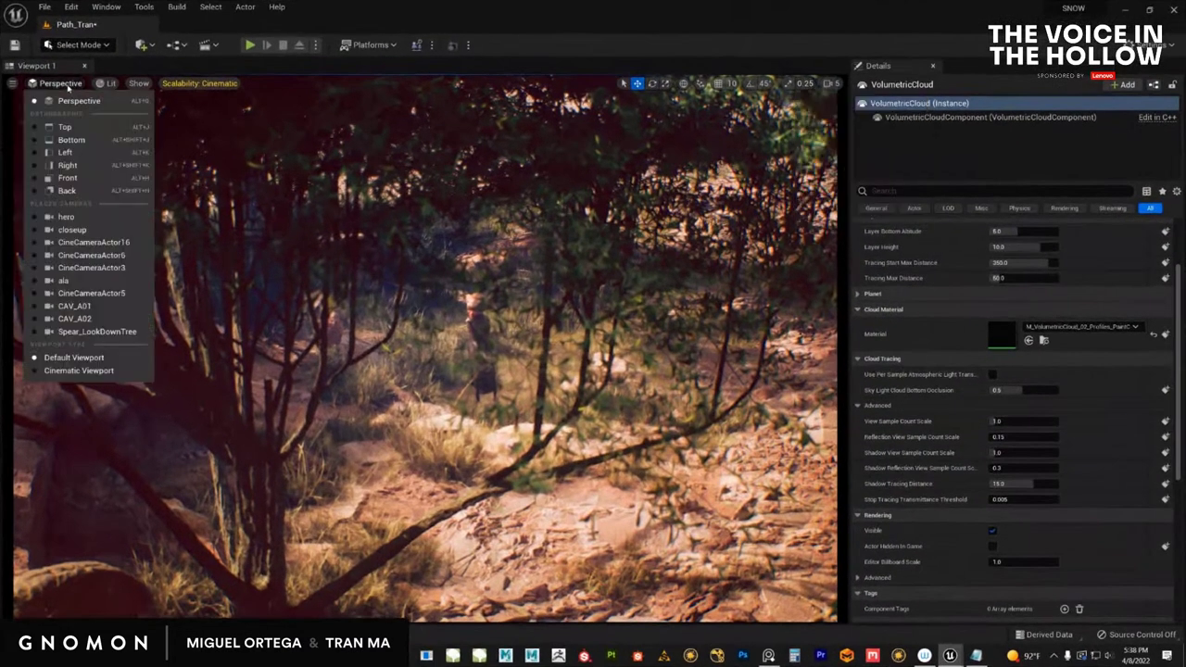
left_click(79, 371)
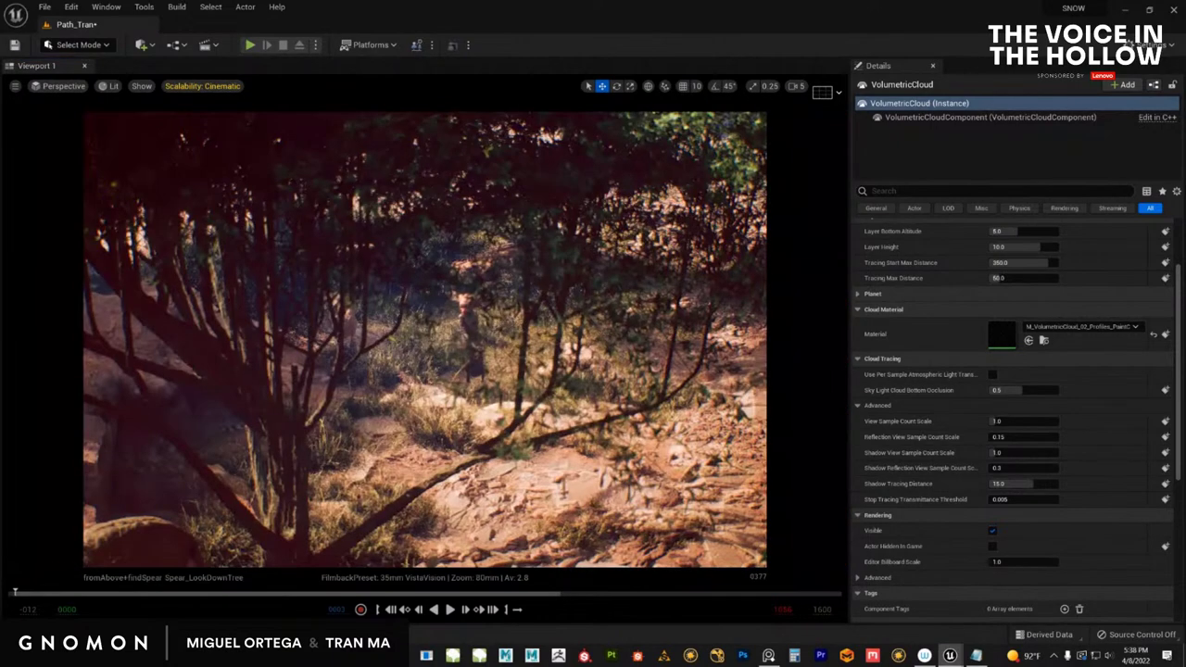
left_click(835, 93)
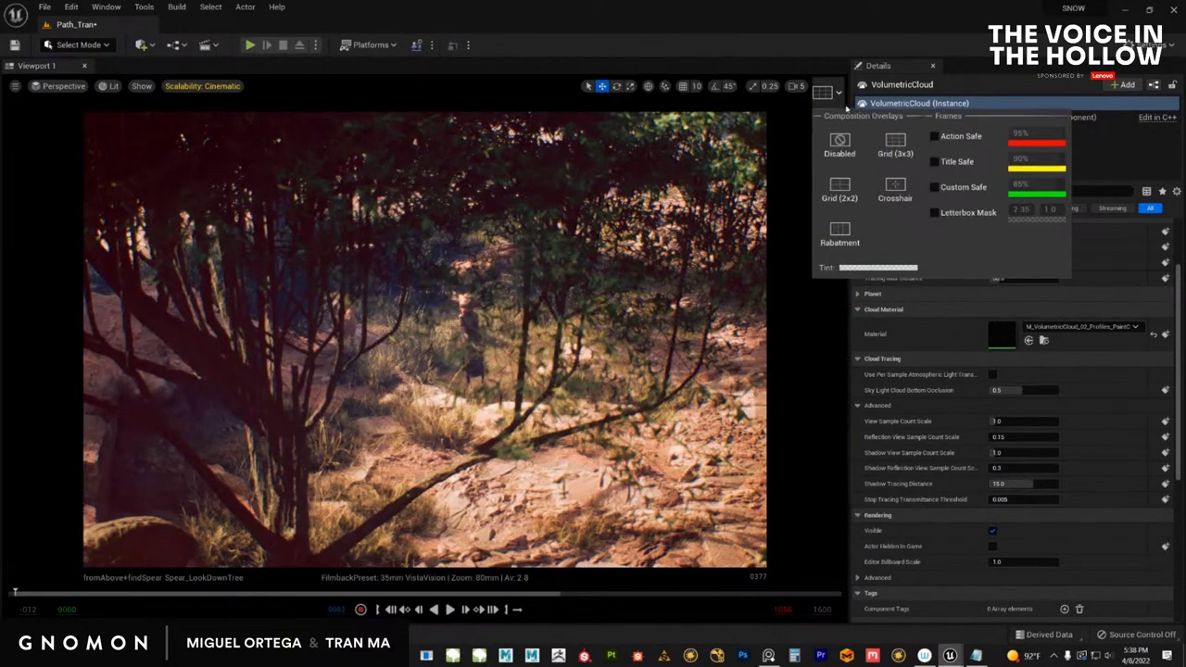
left_click(965, 213)
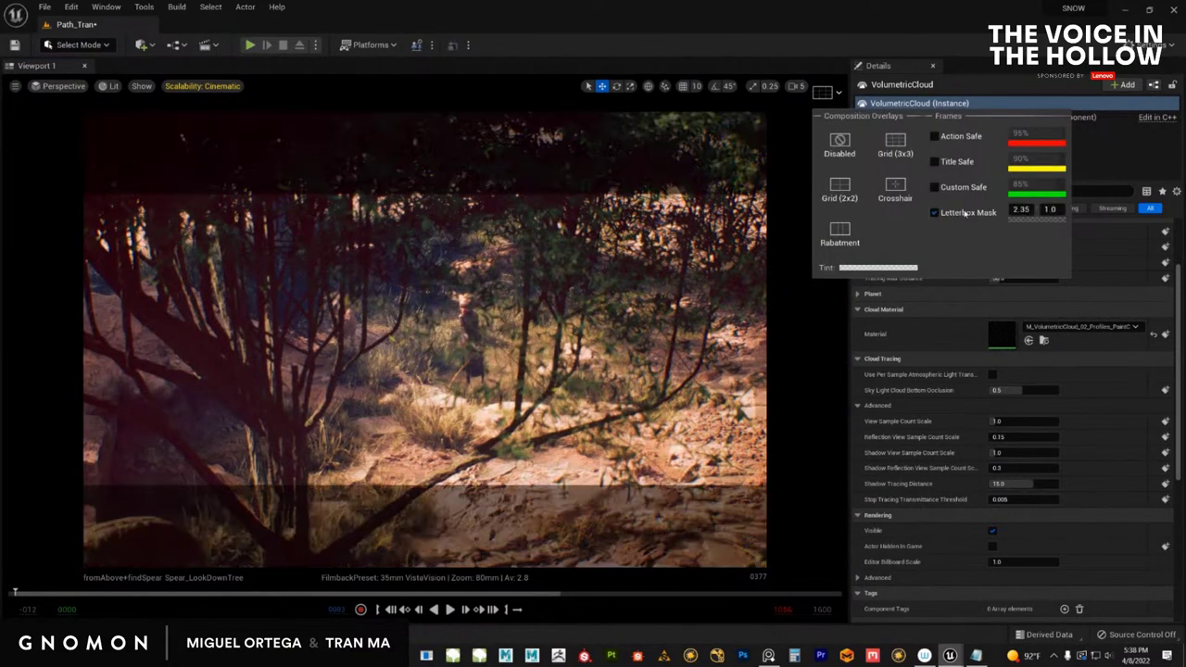
left_click(1037, 226)
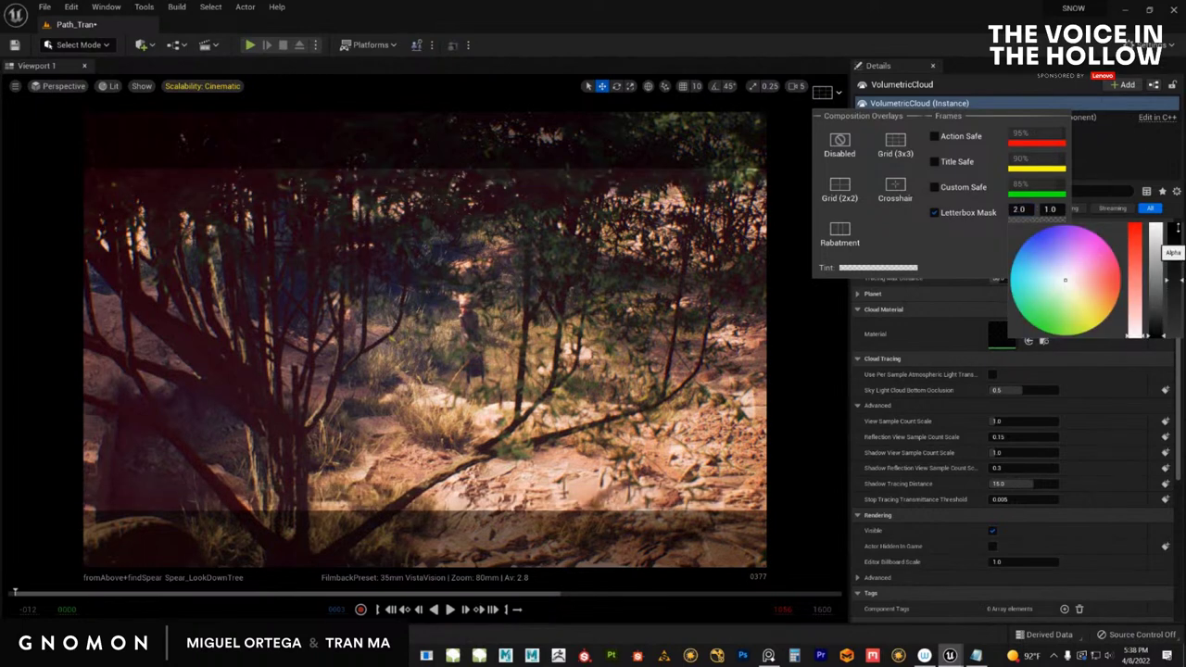
left_click(1176, 225)
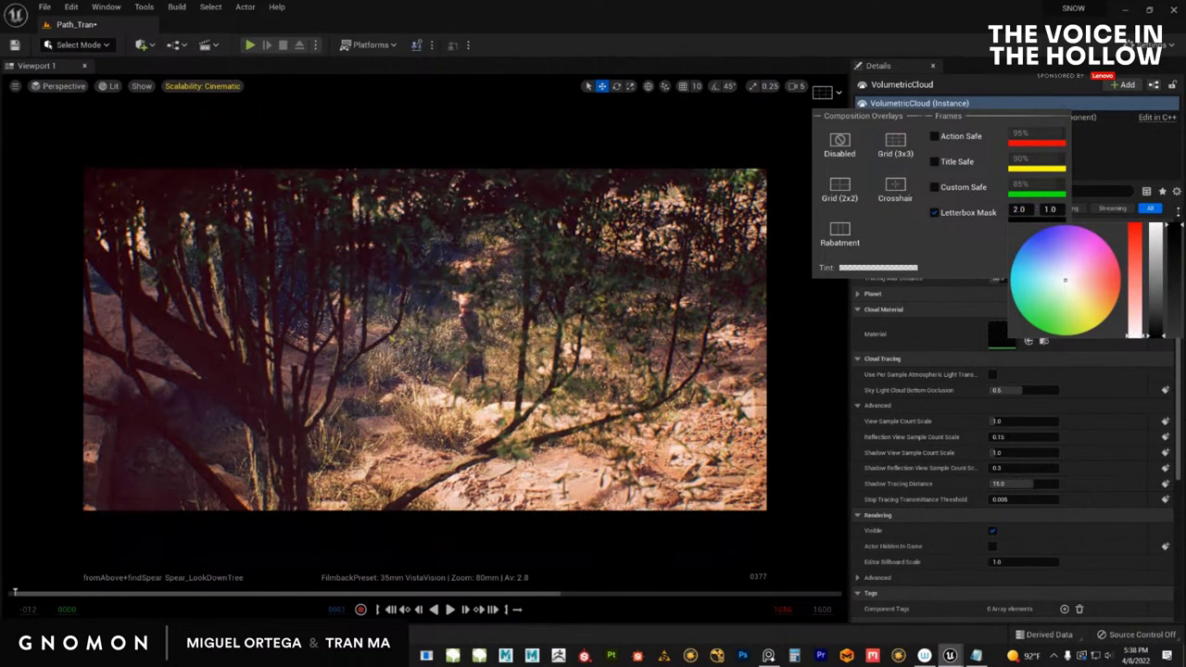
left_click(808, 389)
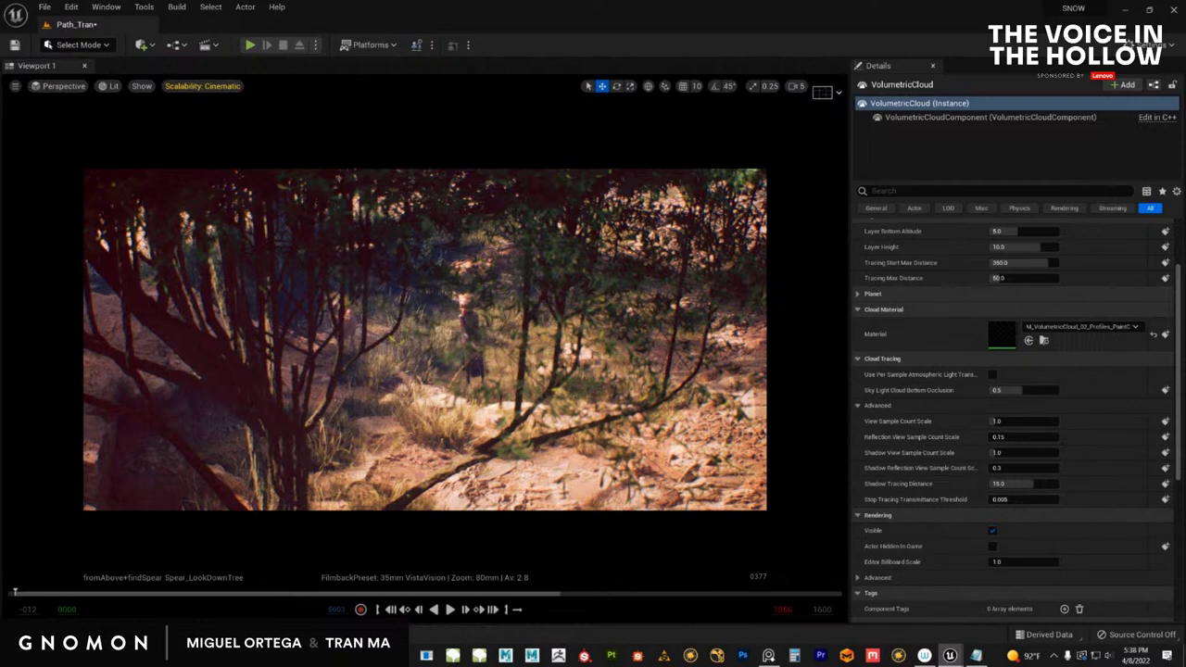
Step: Play and scrub through the sequence to review the shots with the letterbox mask applied
left_click_drag(15, 593, 55, 593)
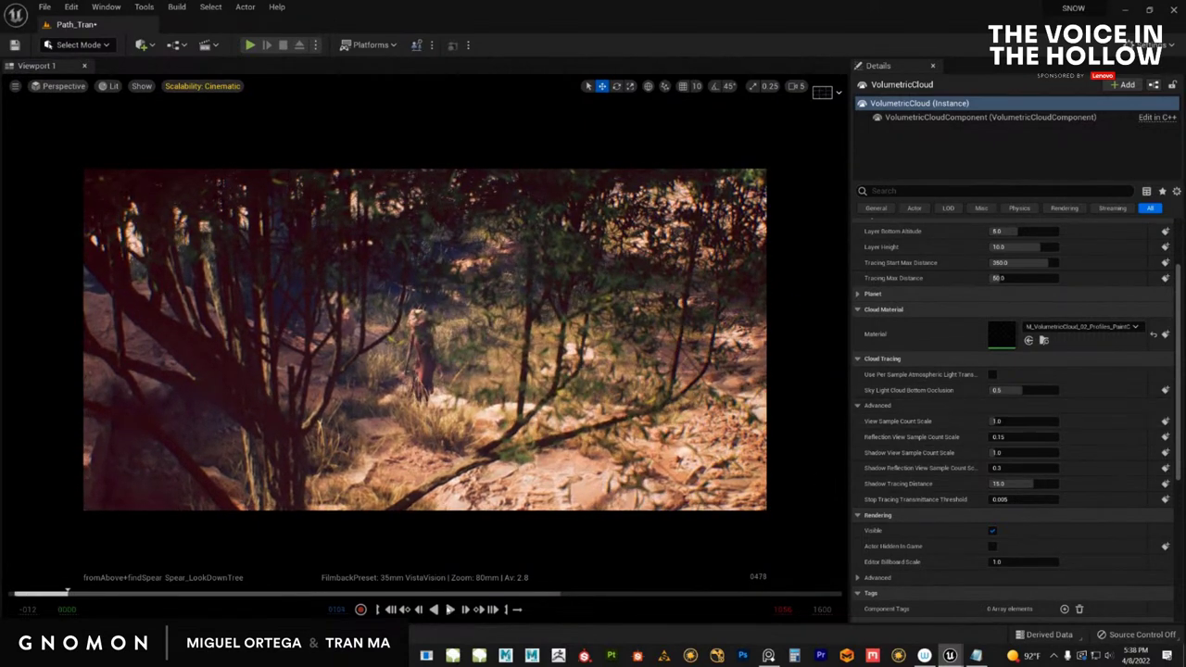
left_click(450, 609)
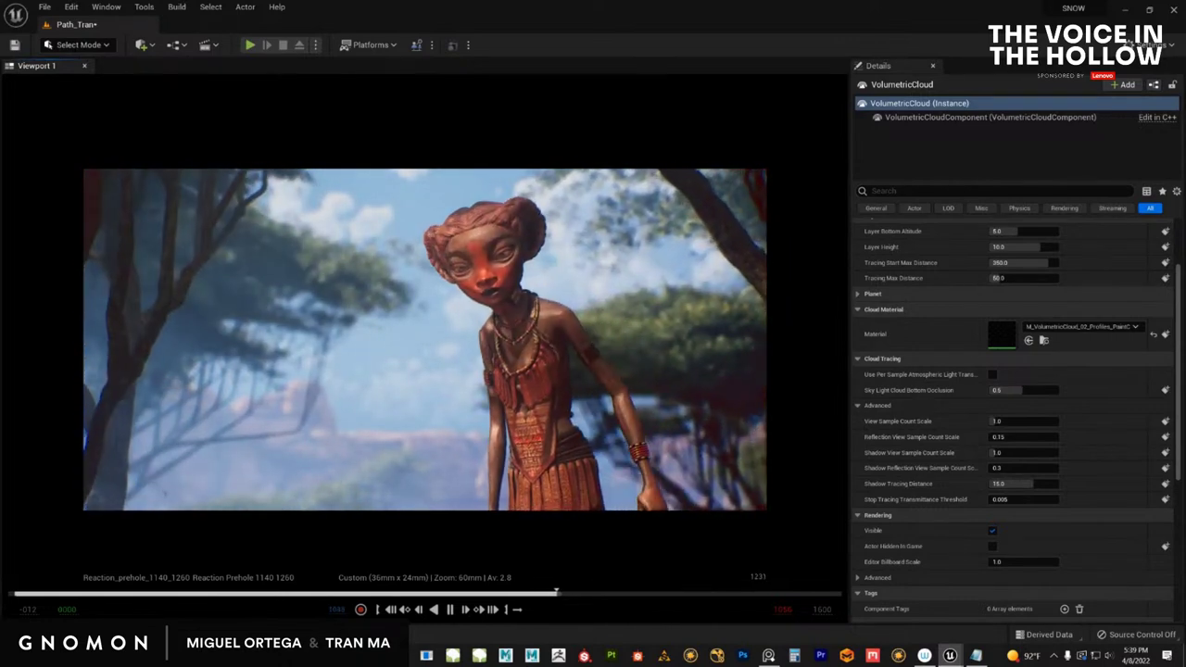
key("space")
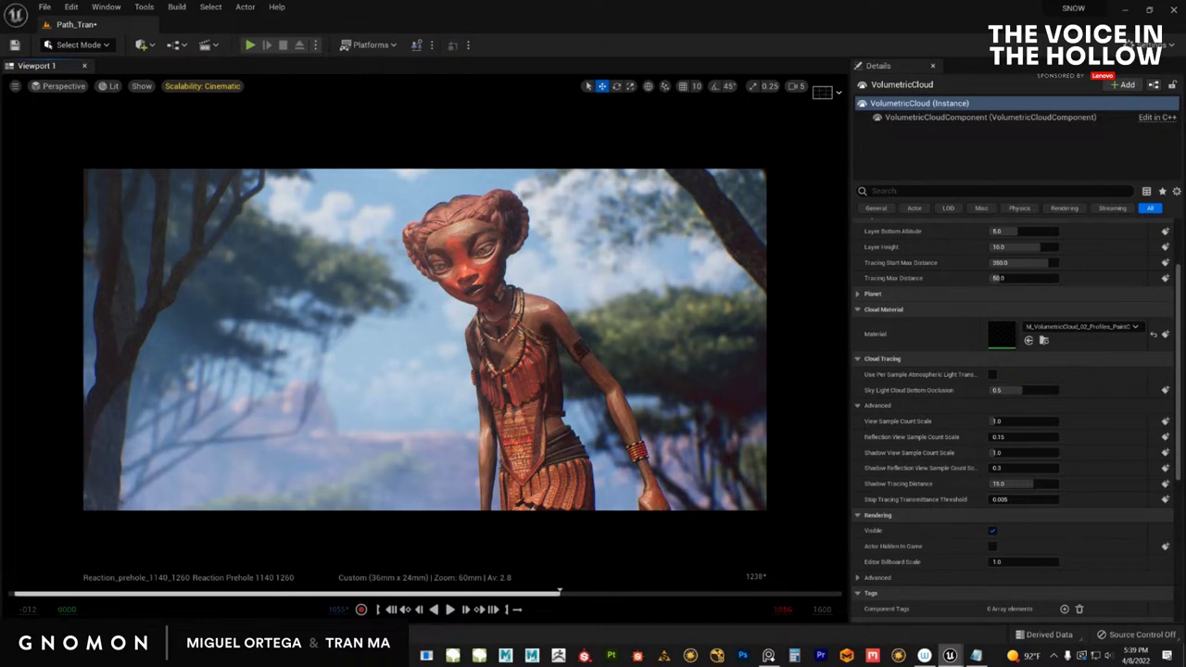
left_click_drag(559, 593, 151, 593)
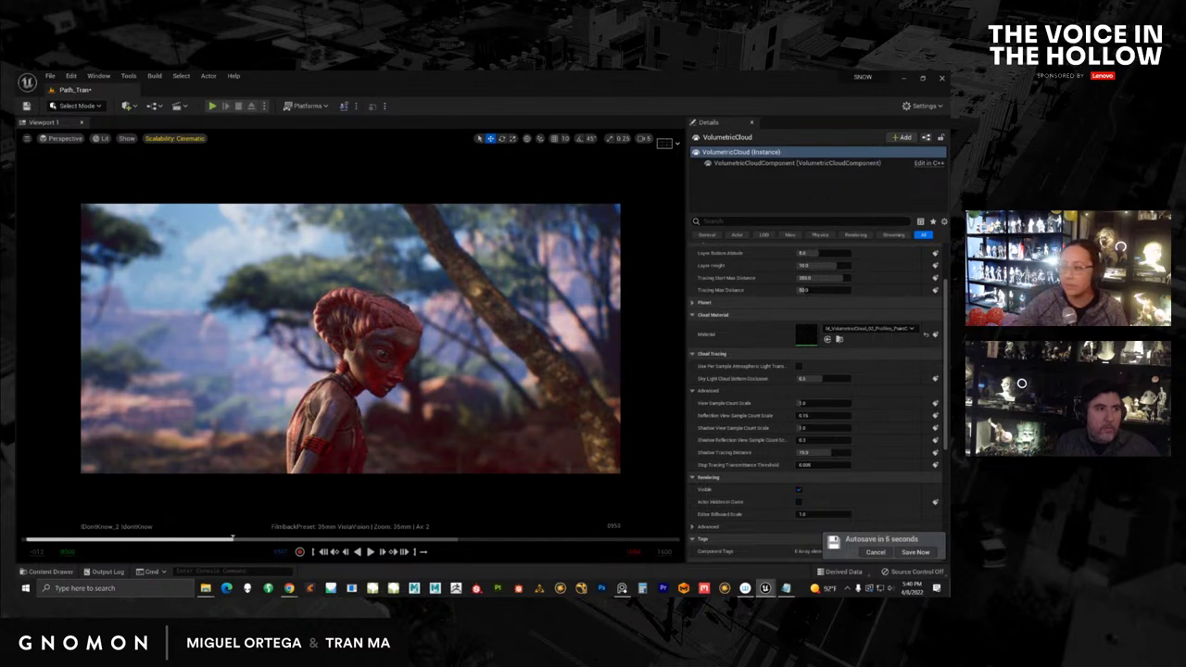
mouse_move(232, 539)
left_mouse_down()
mouse_move(248, 538)
mouse_move(204, 539)
mouse_move(246, 539)
left_mouse_up()
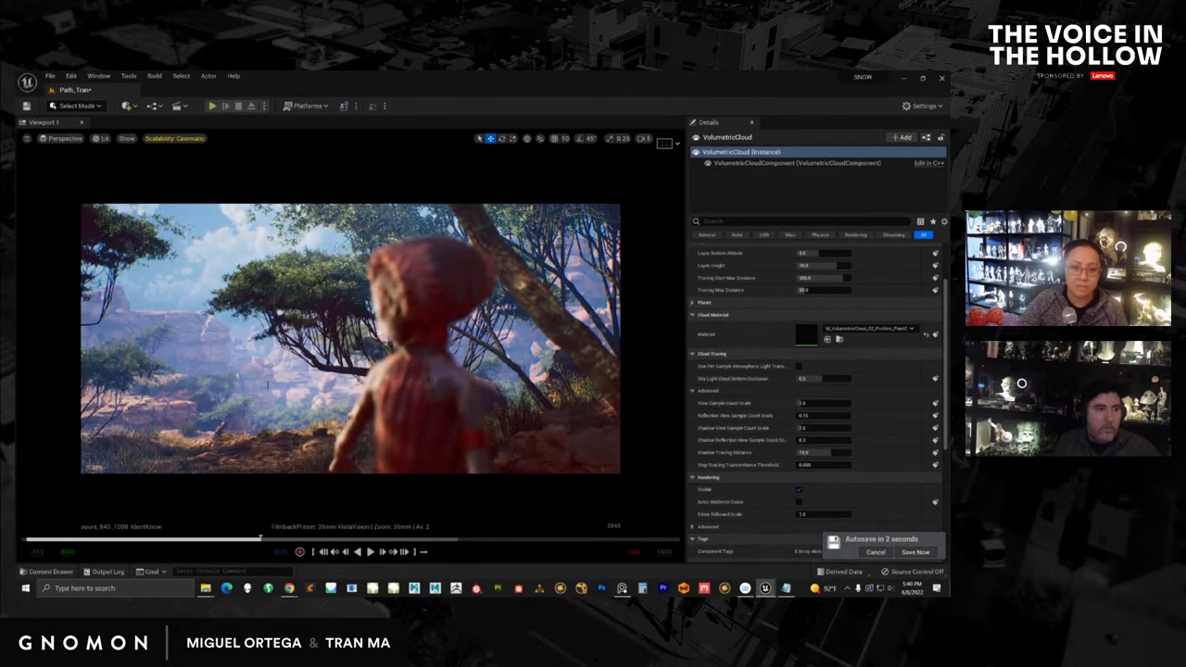
Step: Return to the default viewport and select the spot light above the character on the rocky path
key("alt+Tab")
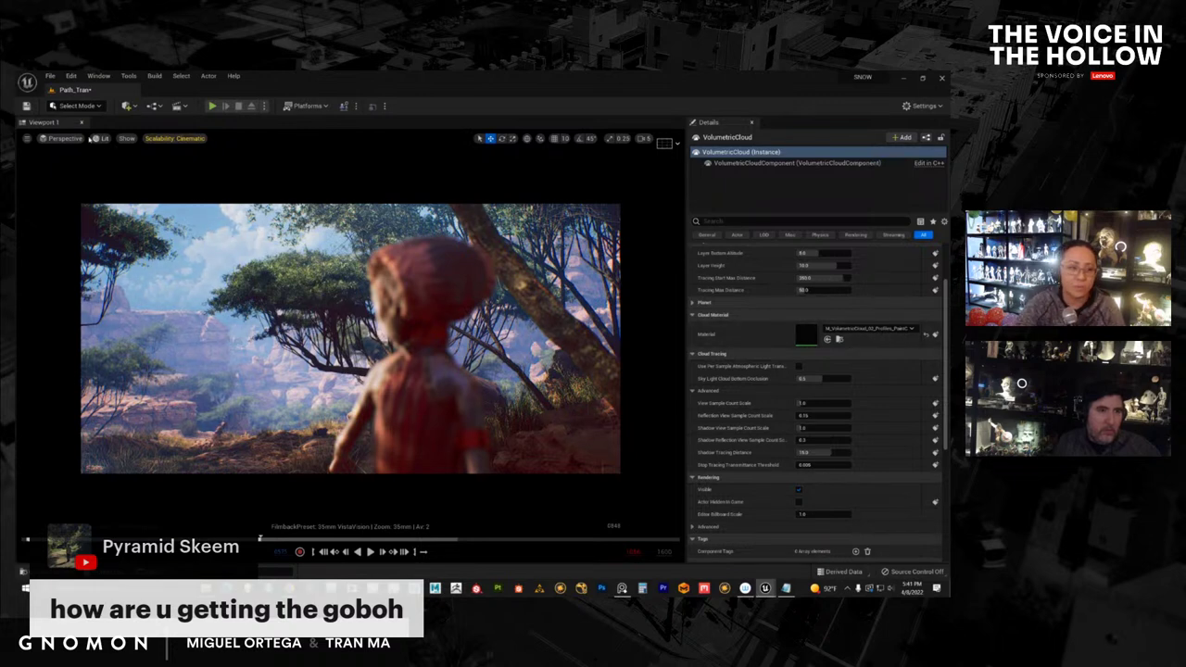
left_click(104, 140)
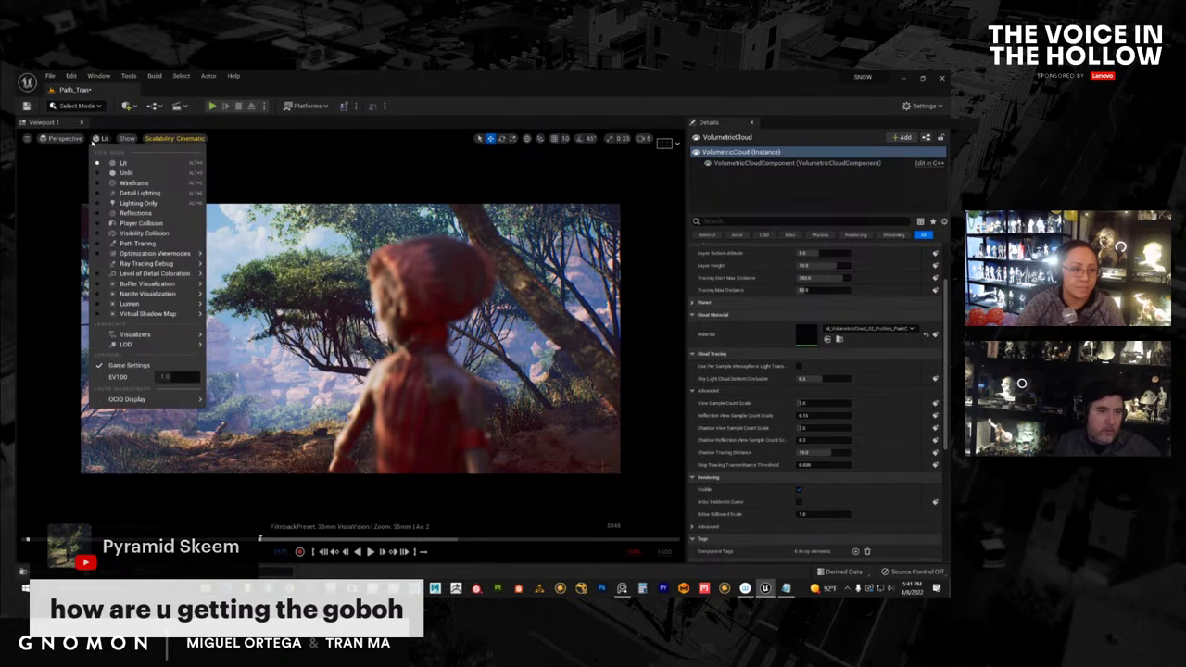
mouse_move(74, 139)
left_click(74, 355)
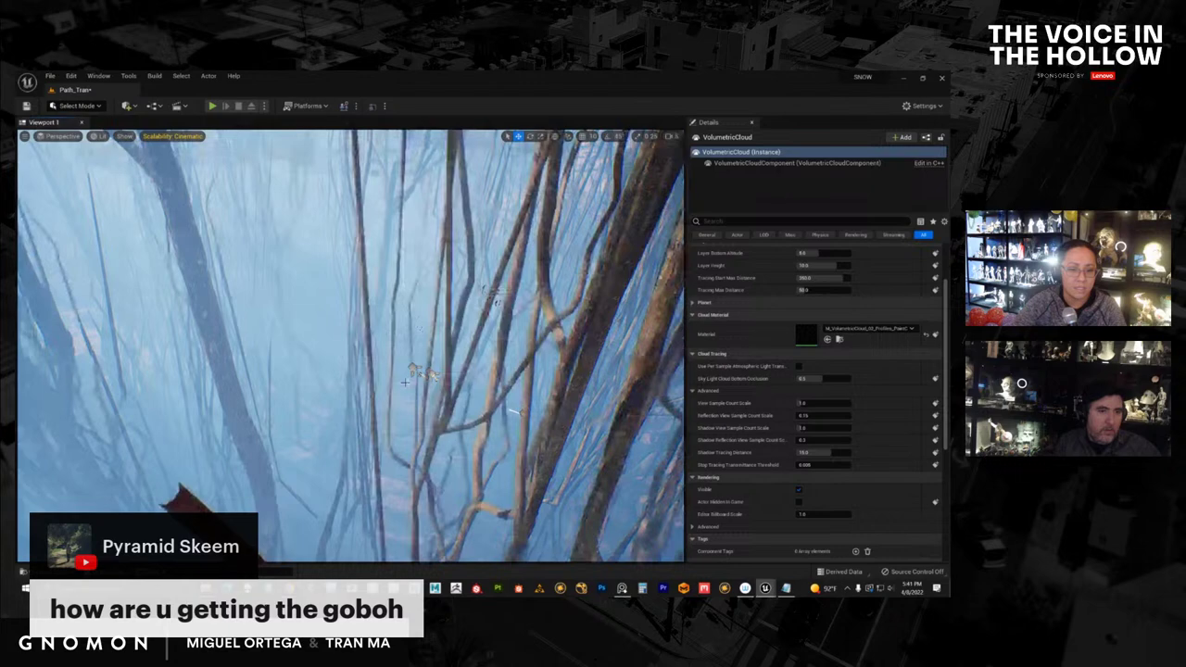
right_click_drag(548, 453, 549, 452)
left_click(332, 345)
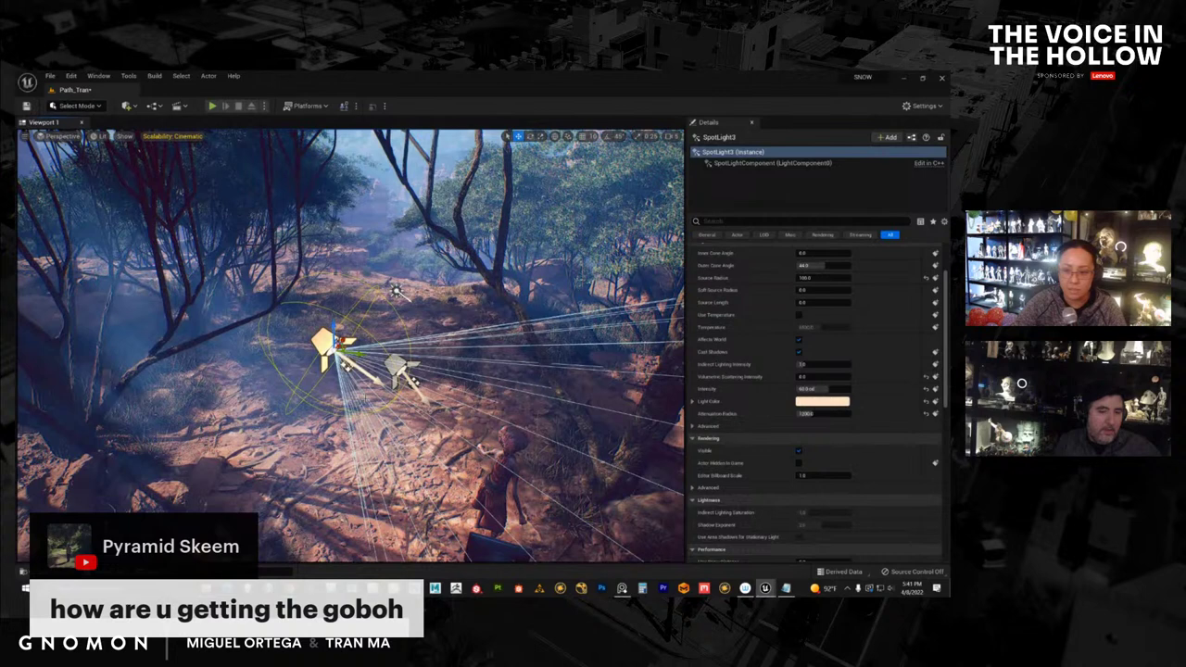
Step: Find the spot light's Light Function Material in its details and bring up the light_functions folder in the Content Browser
scroll(943, 407, "down", 5)
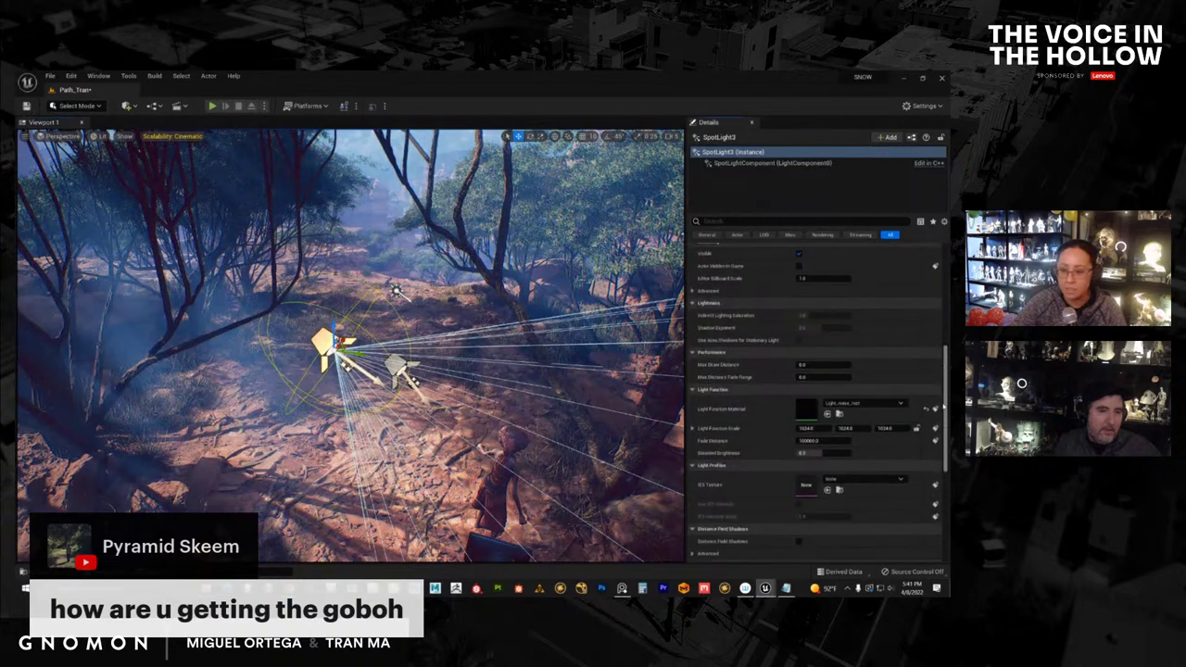
scroll(944, 408, "down", 1)
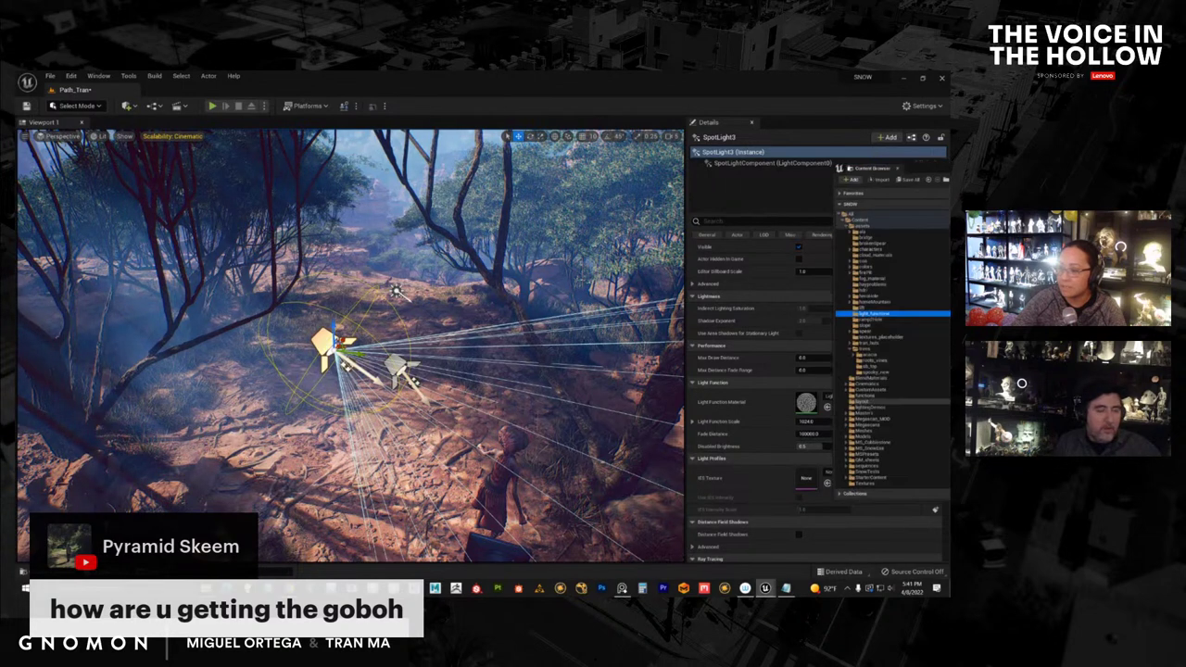
left_click(827, 407)
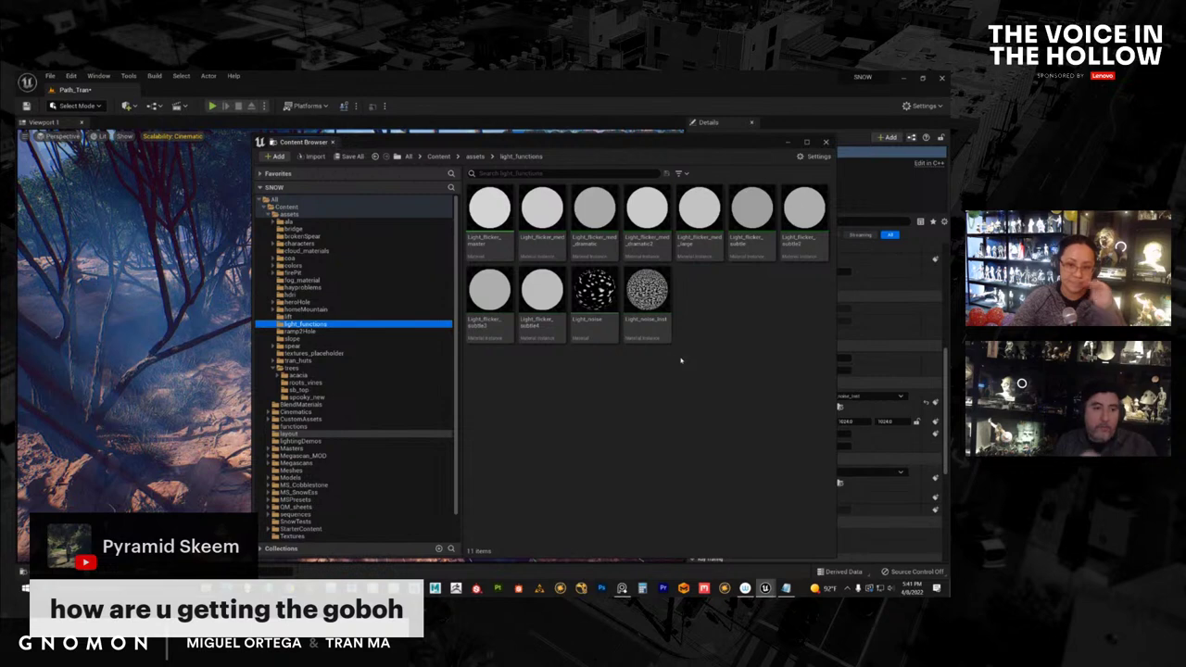
left_click(674, 322)
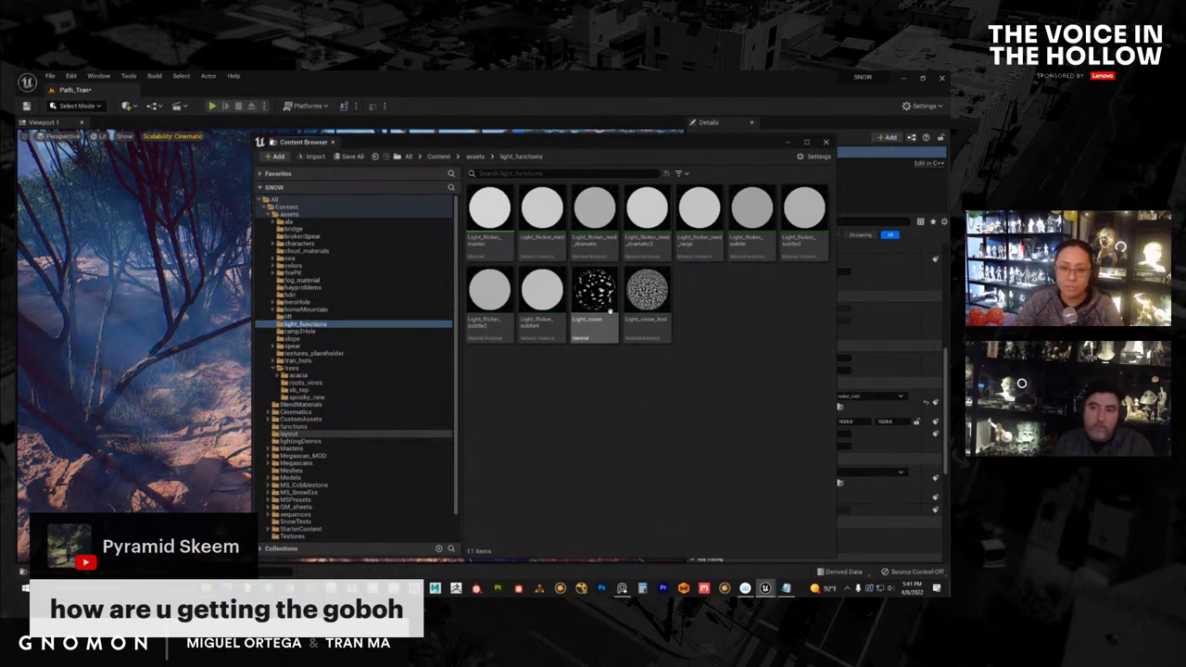
Step: Open the Light_noise material graph, move its editor aside, and select the Light_noise instance in the light_functions folder
double_click(594, 323)
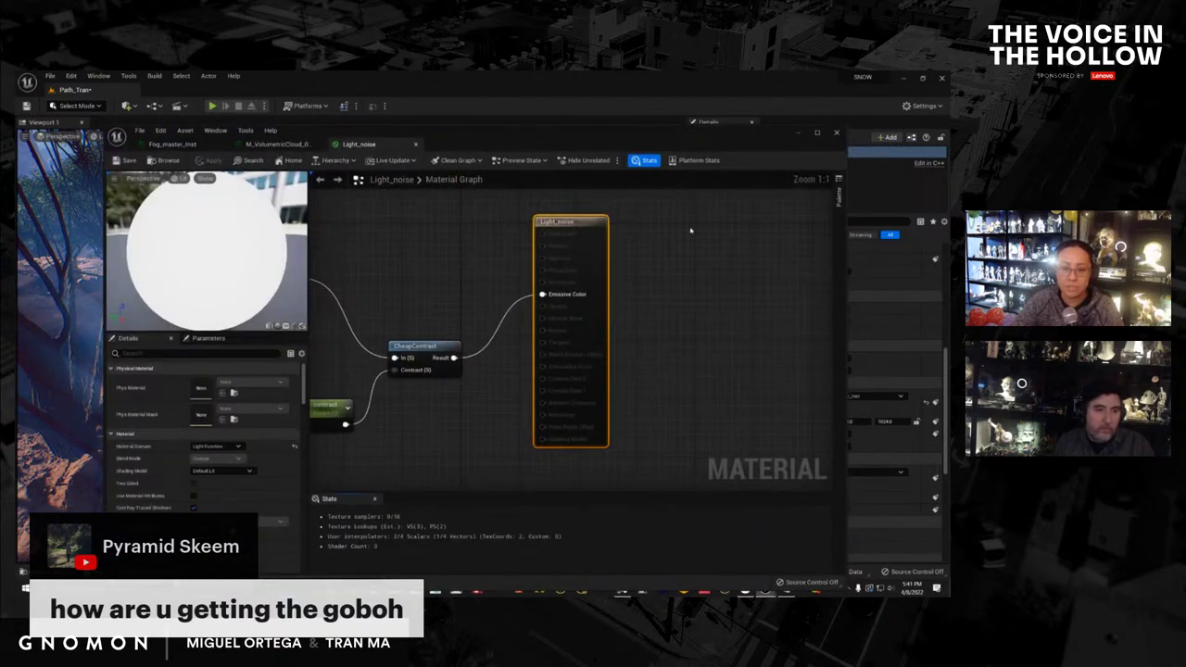
left_click_drag(740, 133, 679, 129)
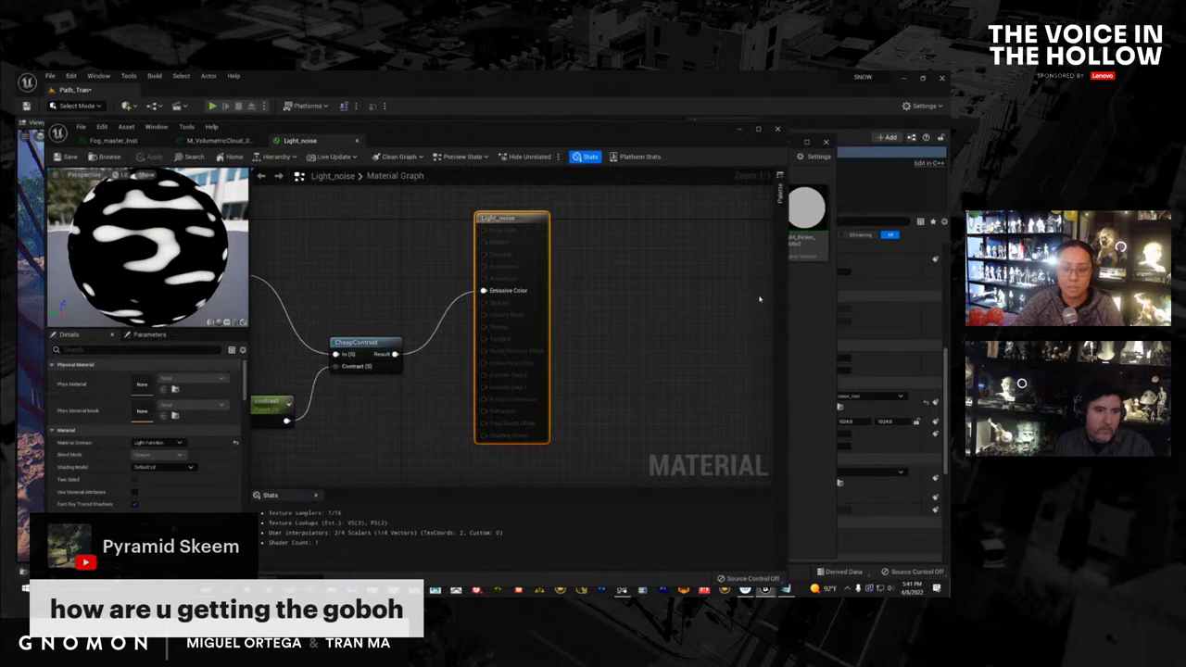
left_click(797, 320)
left_click(656, 304)
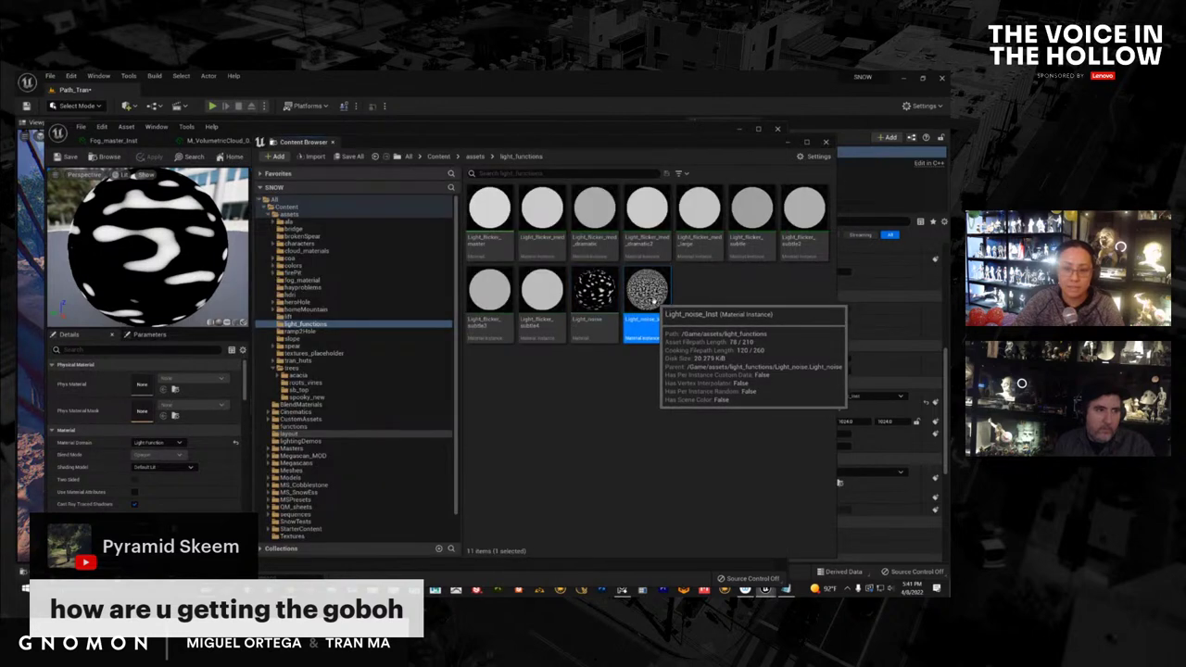
Step: Create a material named DEMO in the light_functions folder and derive a material instance from it
right_click(730, 318)
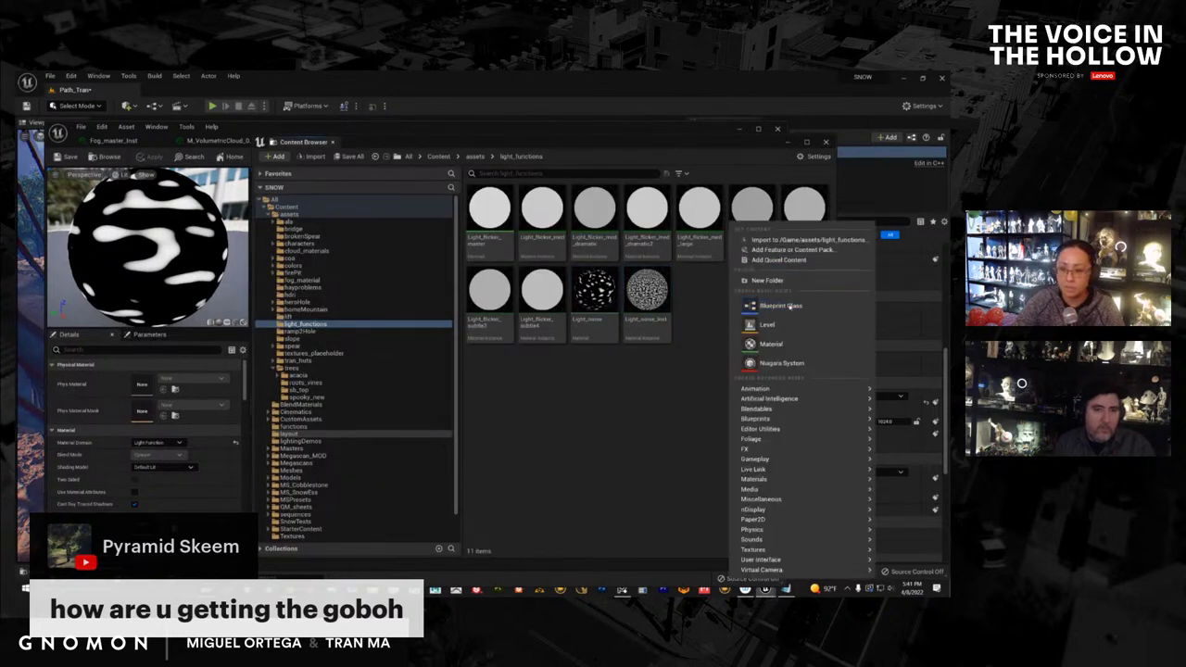
left_click(748, 345)
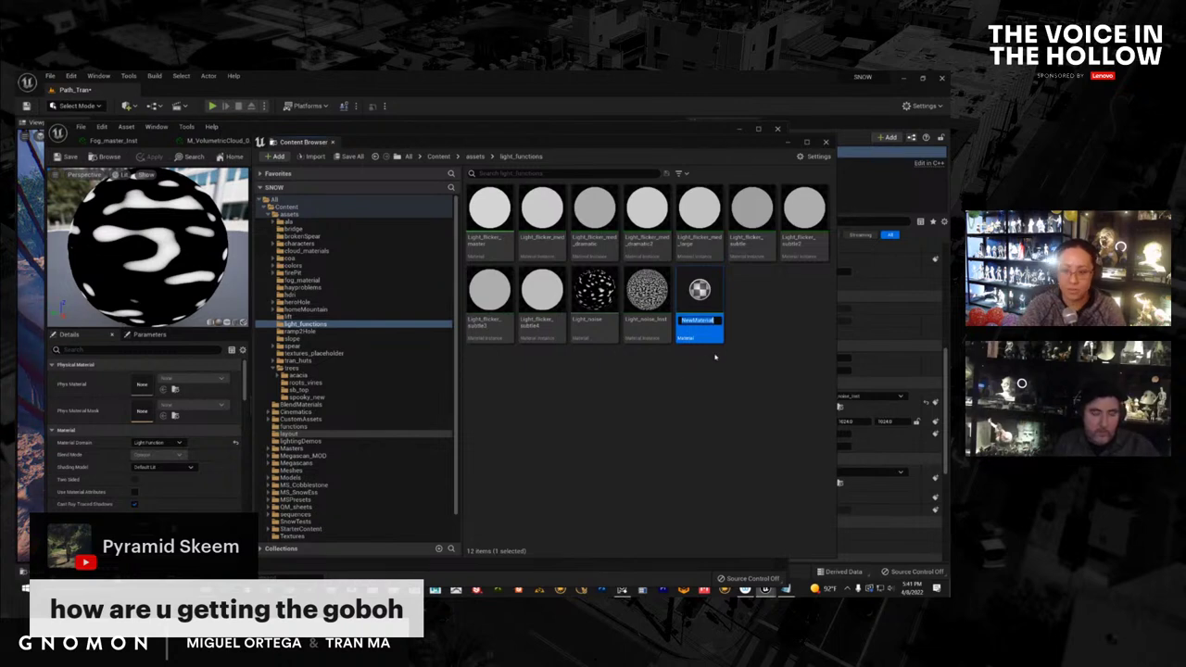
type("DEMO")
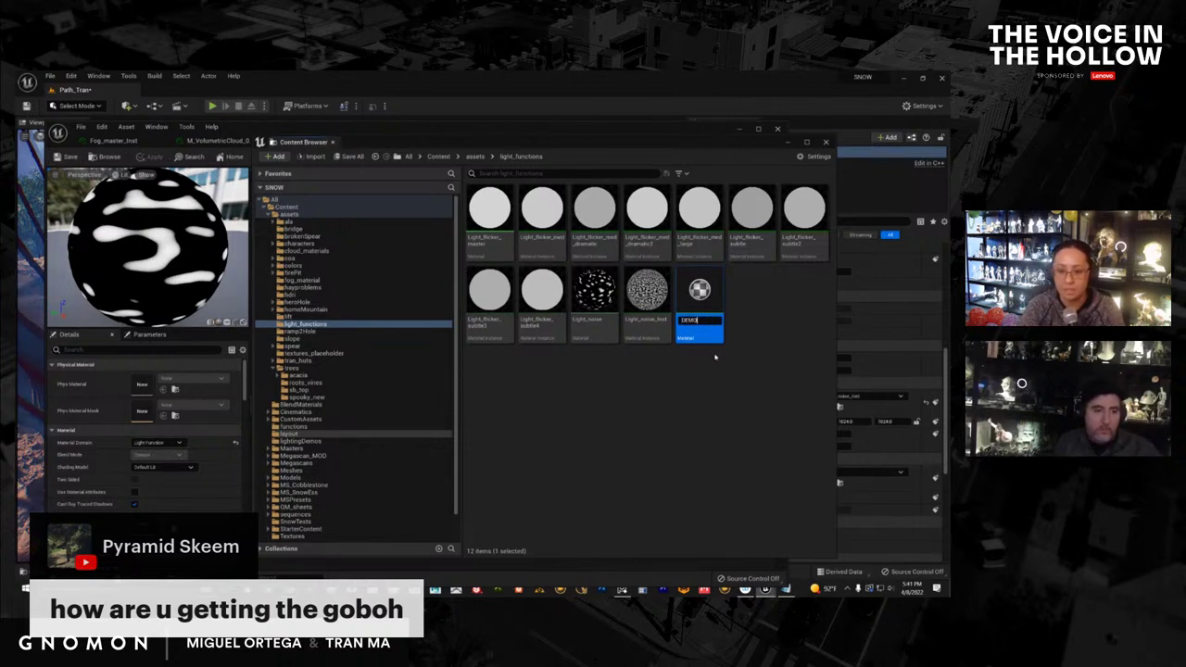
key("Return")
right_click(492, 233)
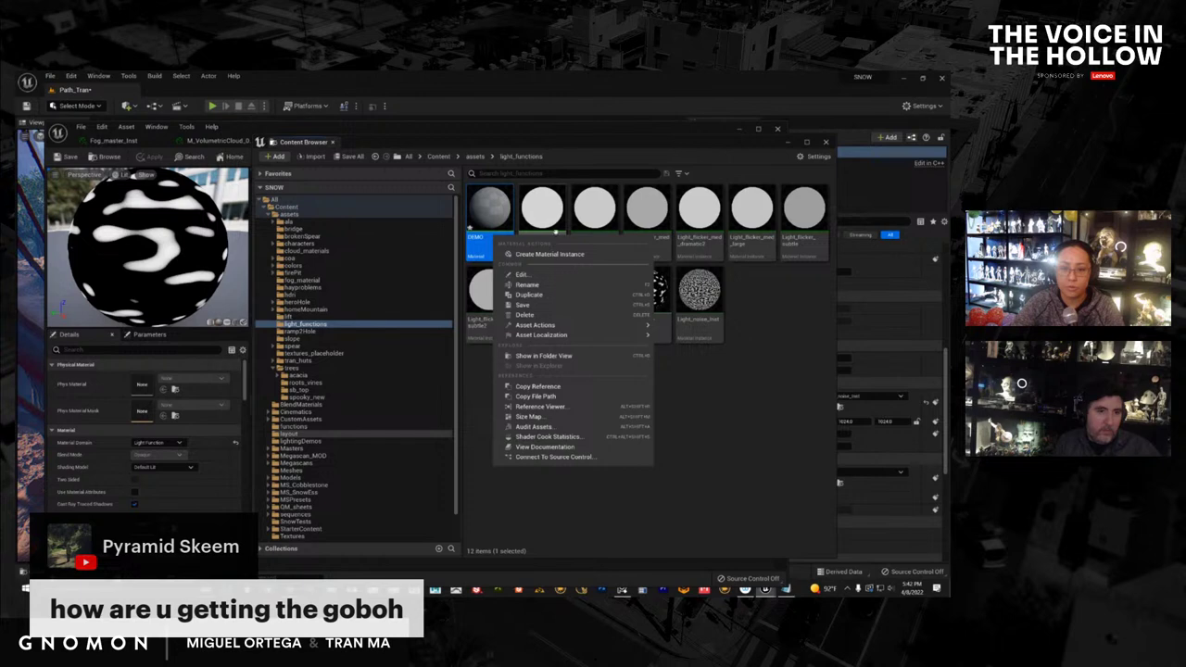
left_click(523, 257)
key("Return")
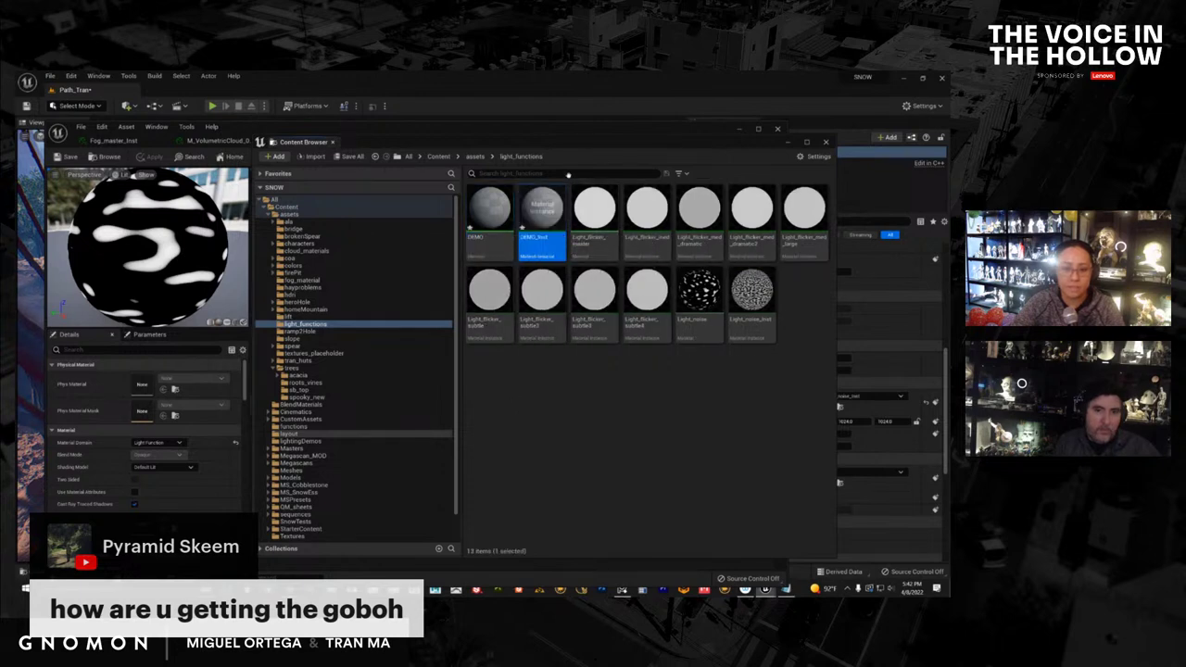
Step: Move the Content Browser aside, open the DEMO material, and make room in its graph beside the result node
left_click_drag(608, 144, 699, 149)
double_click(567, 214)
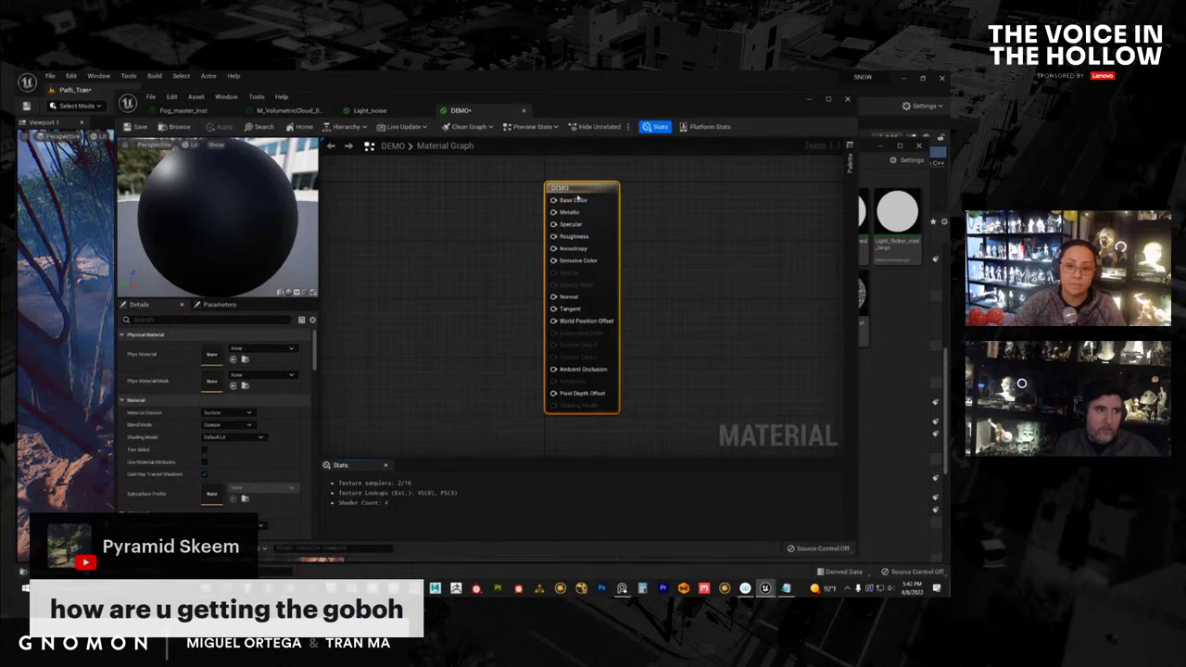
right_click_drag(600, 248, 693, 266)
left_click_drag(687, 235, 686, 225)
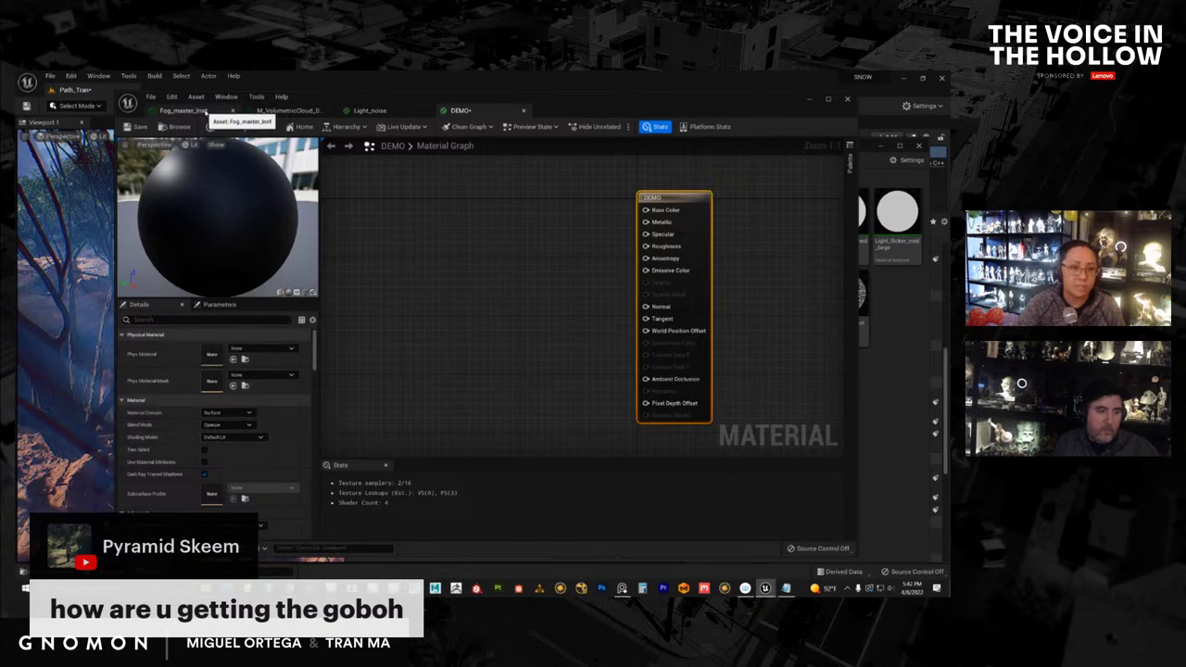
Step: Look through the other open material editors and check the Material Domain setting of Light_noise
left_click(184, 111)
left_click(293, 110)
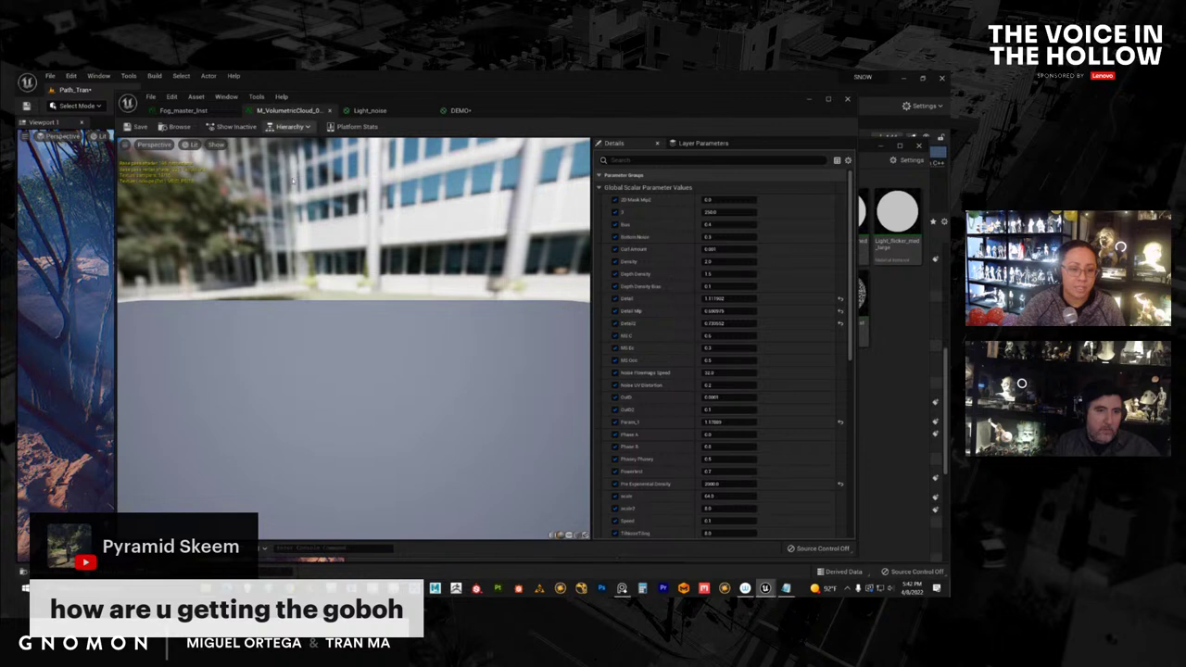
left_click(368, 110)
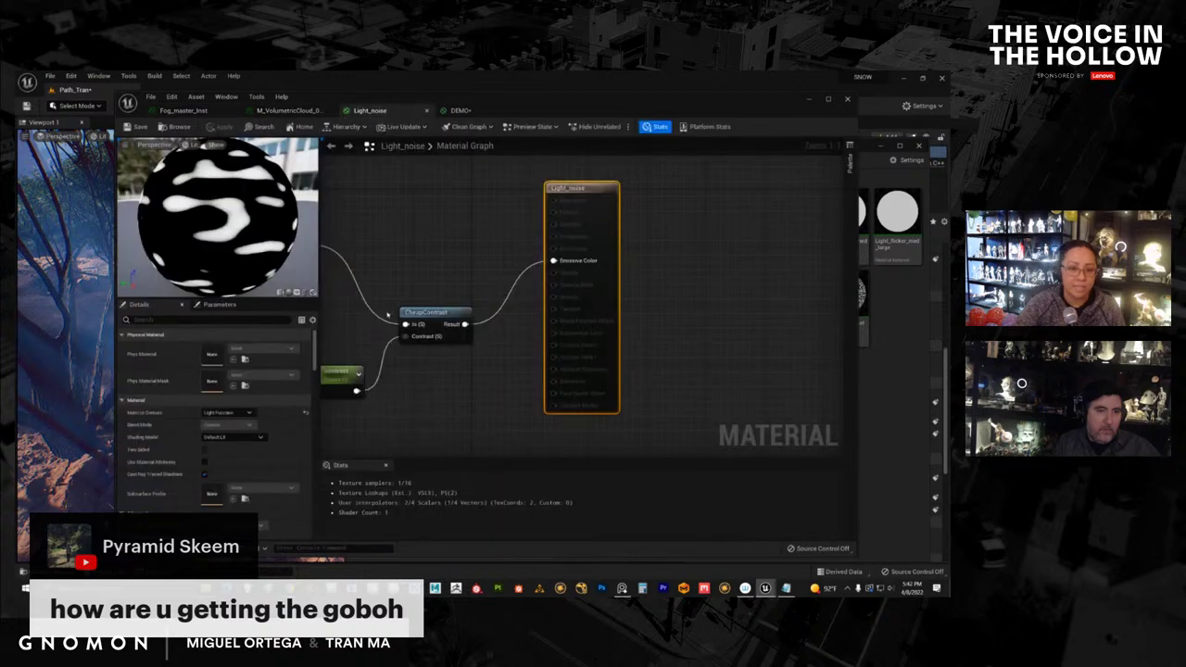
left_click_drag(574, 245, 559, 247)
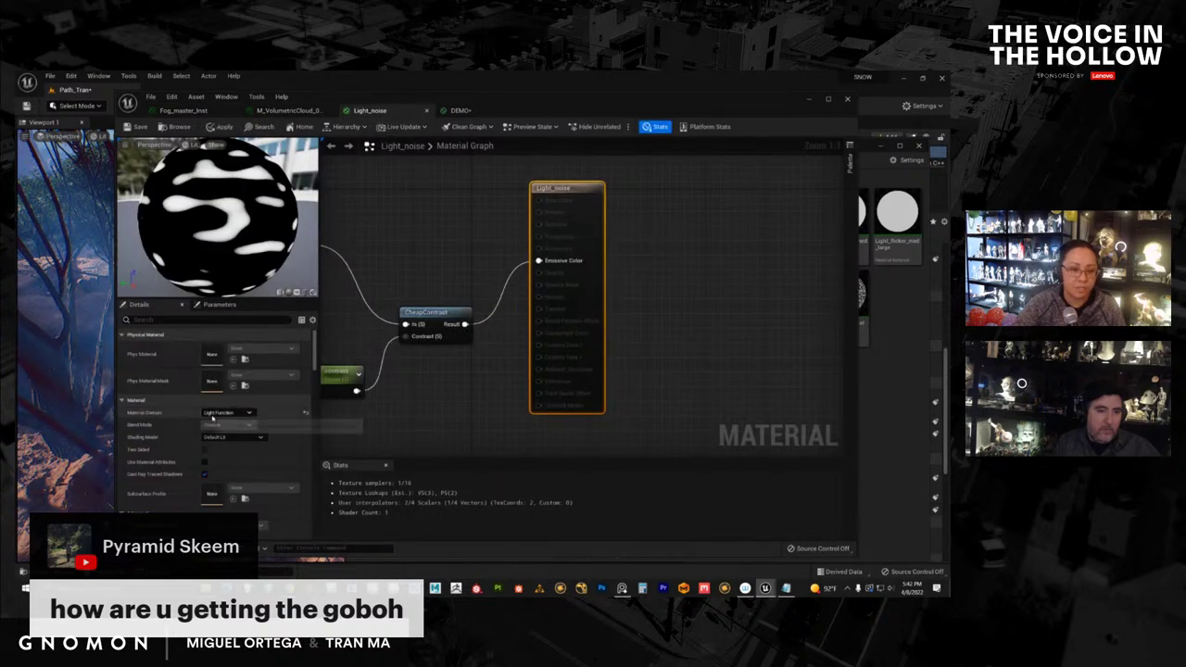
Step: Set the DEMO material's Material Domain to Light Function and reposition its result node in the graph
left_click(461, 111)
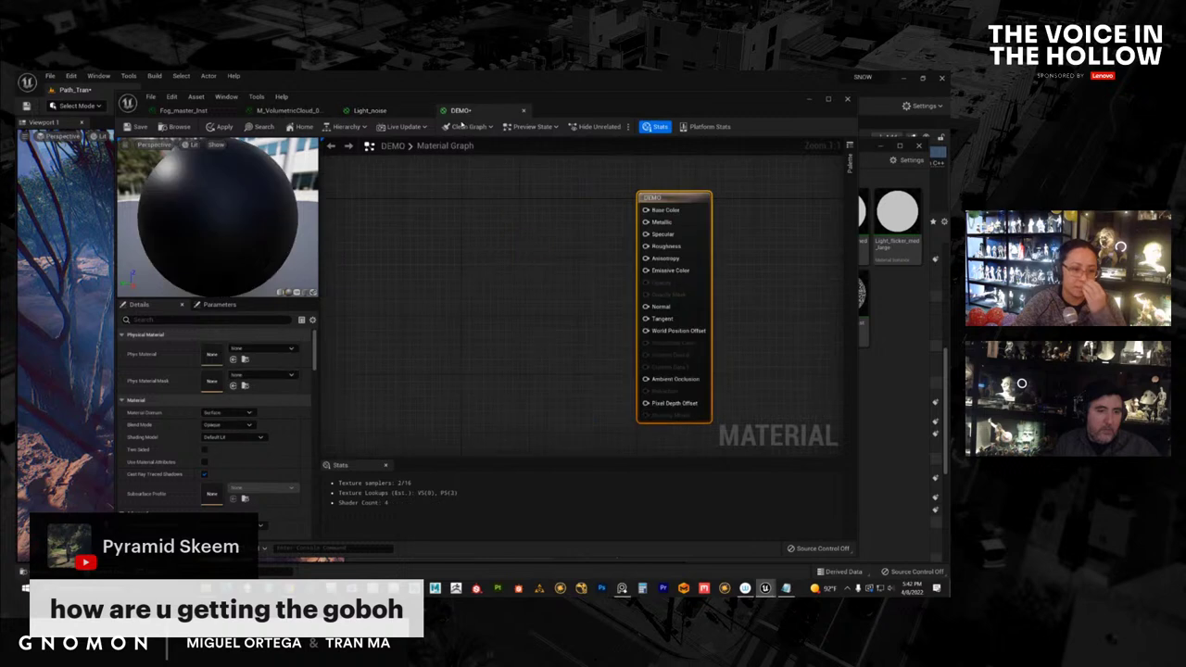
left_click(214, 414)
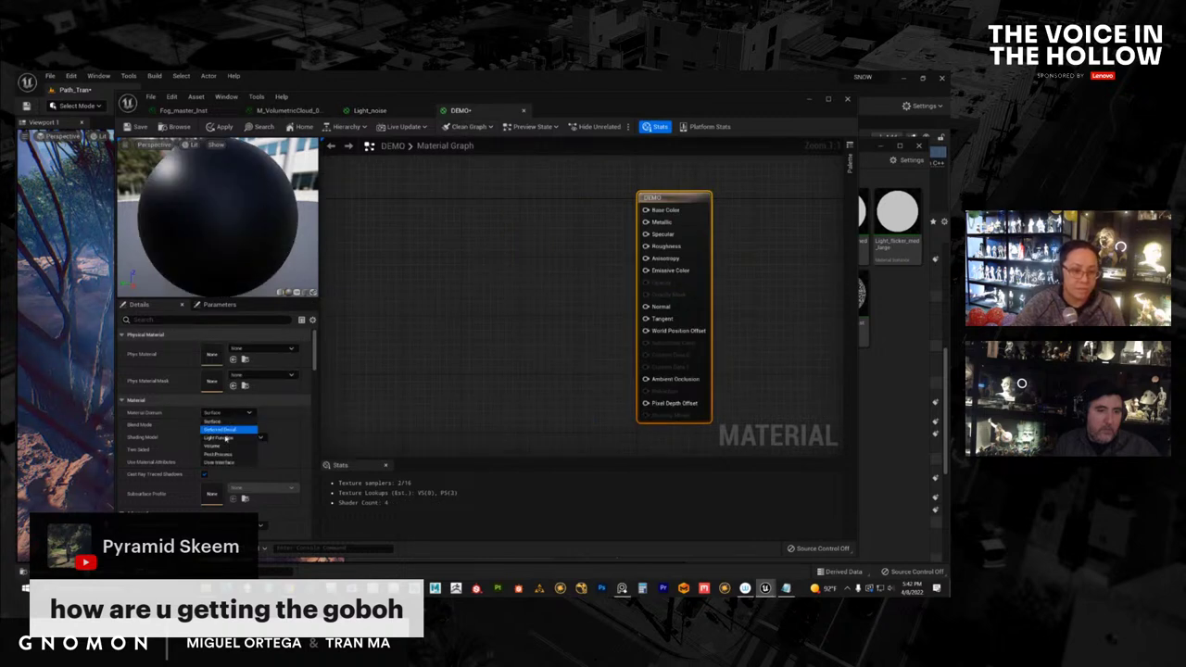
left_click(228, 427)
right_click_drag(525, 346, 553, 359)
left_click_drag(720, 252, 661, 216)
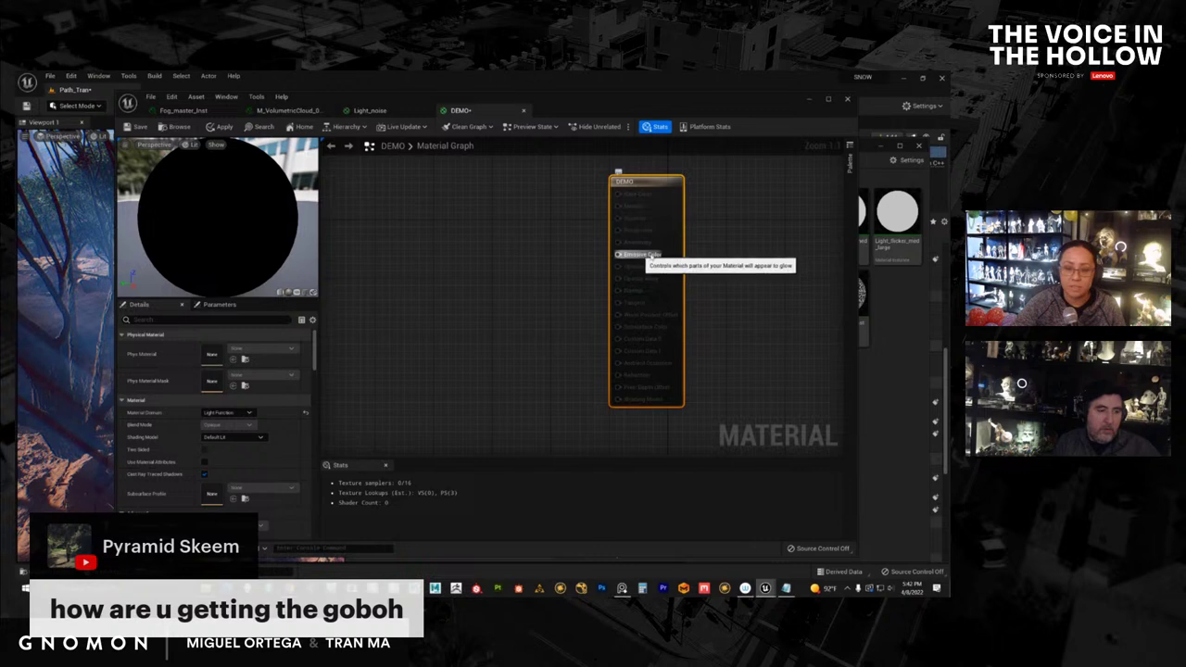
Step: Examine how the texture parameter feeds the contrast and Emissive Color in the Light_noise graph, and return to DEMO
left_click(367, 111)
right_click_drag(432, 280, 564, 307)
right_click_drag(417, 206, 444, 216)
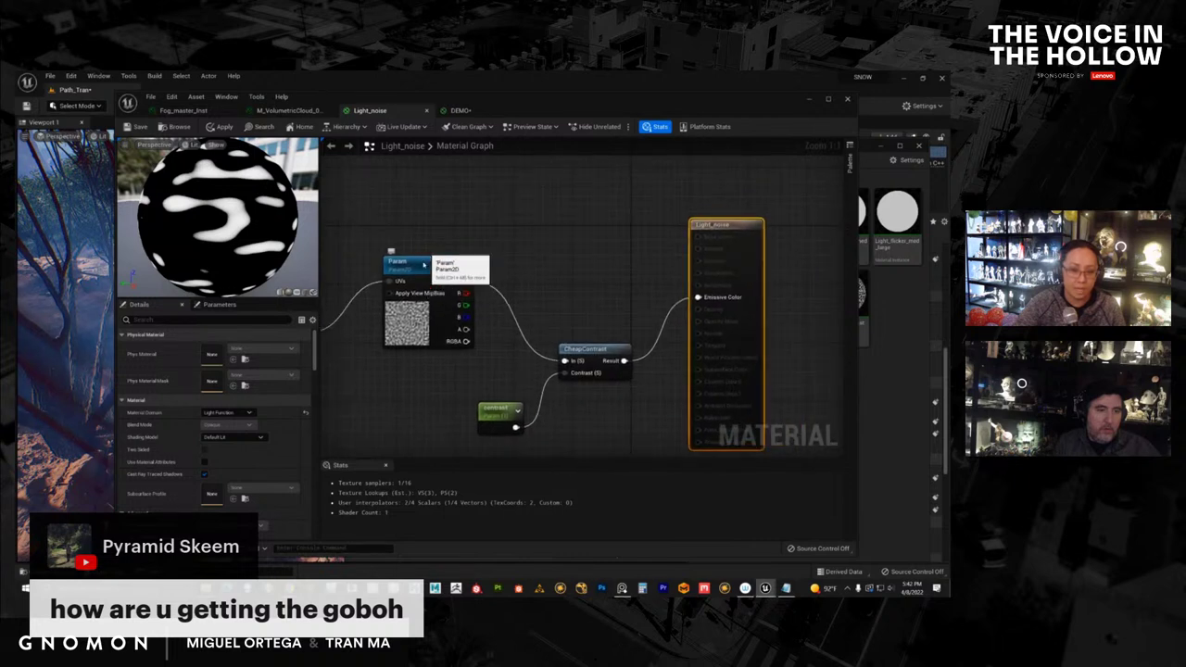
left_click_drag(423, 264, 422, 257)
left_click(463, 111)
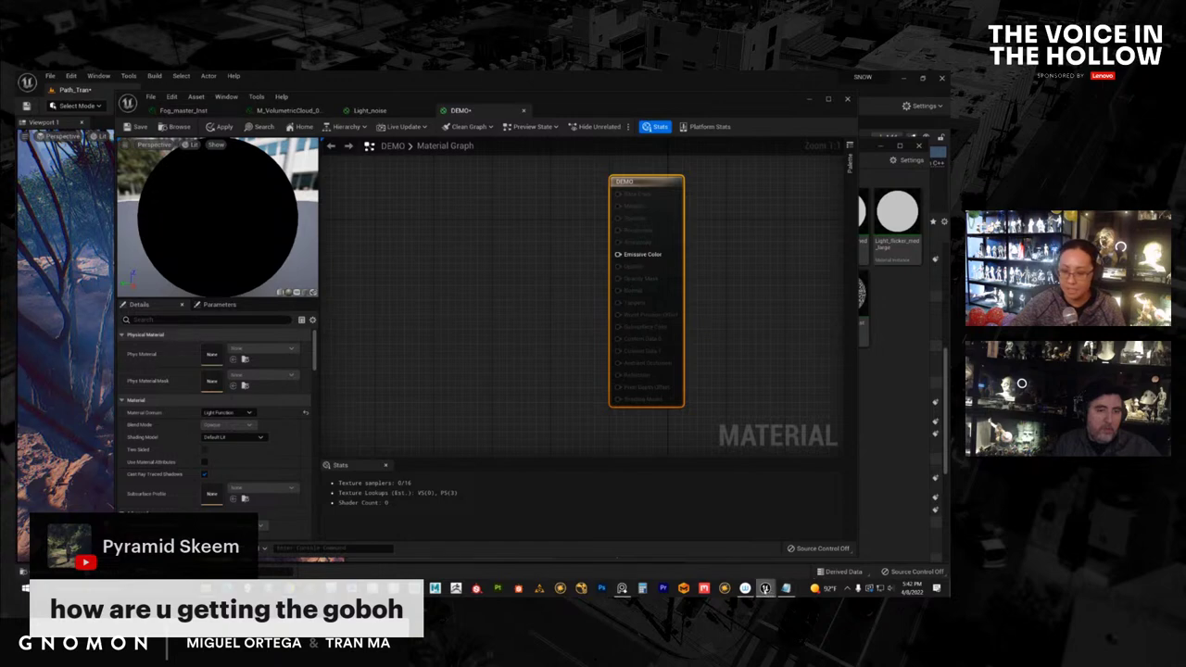
Step: Find the perlin noise texture in the fog_material folder of the project assets and select it
mouse_move(765, 591)
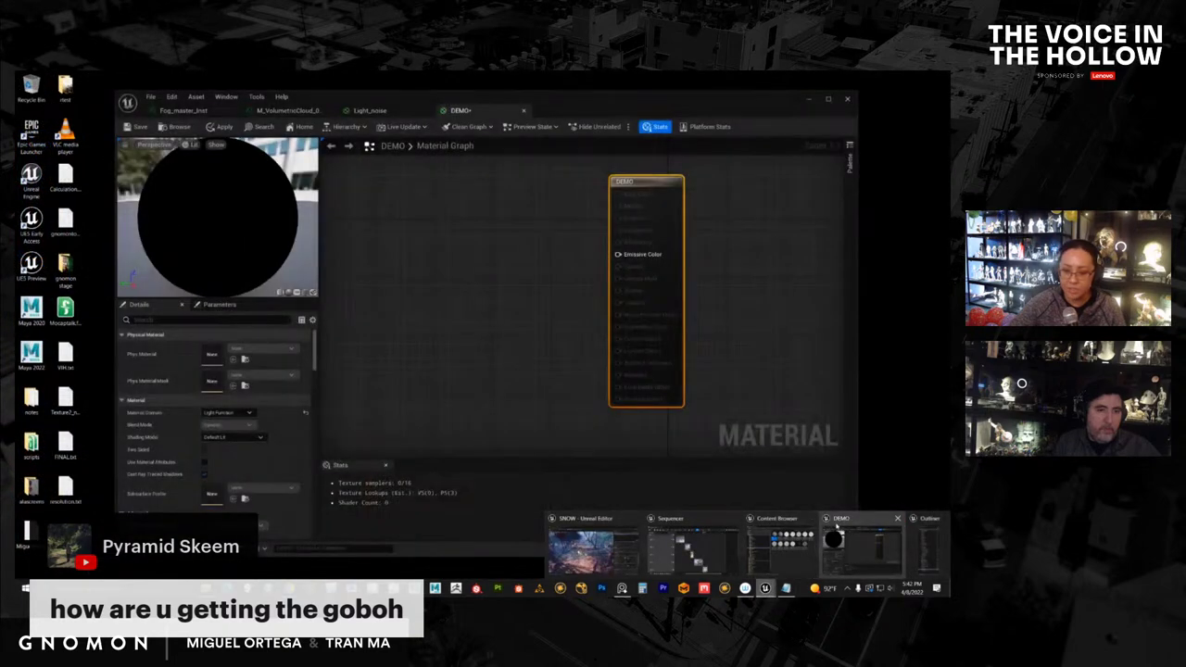
left_click(778, 533)
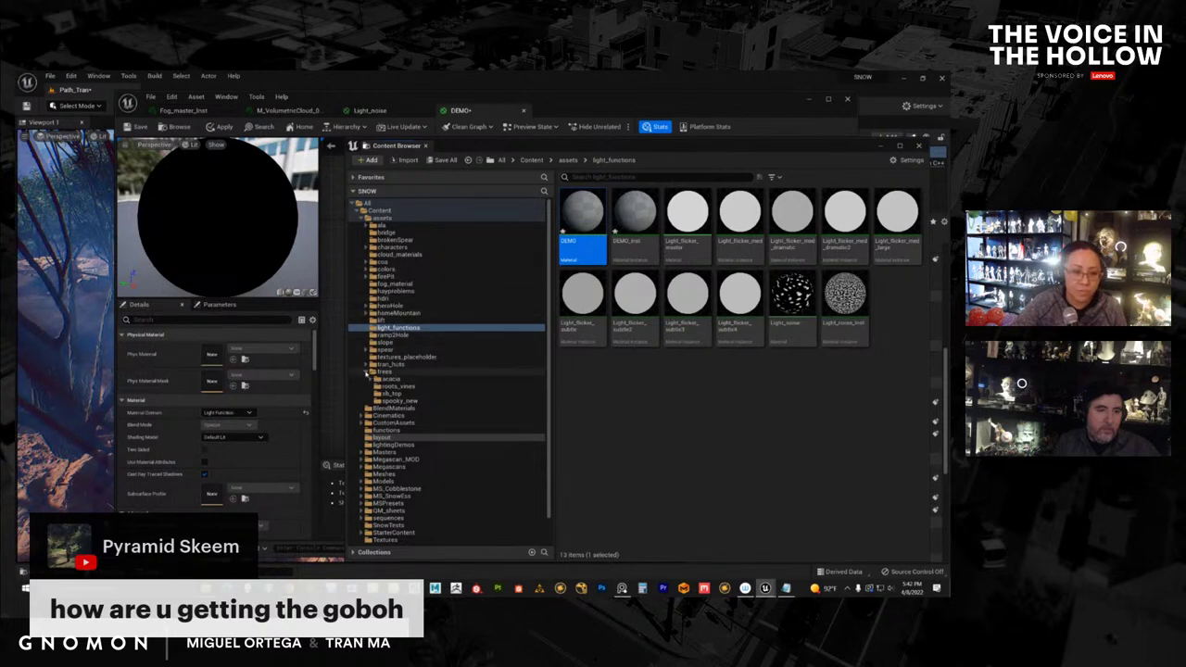
left_click(367, 371)
left_click(397, 284)
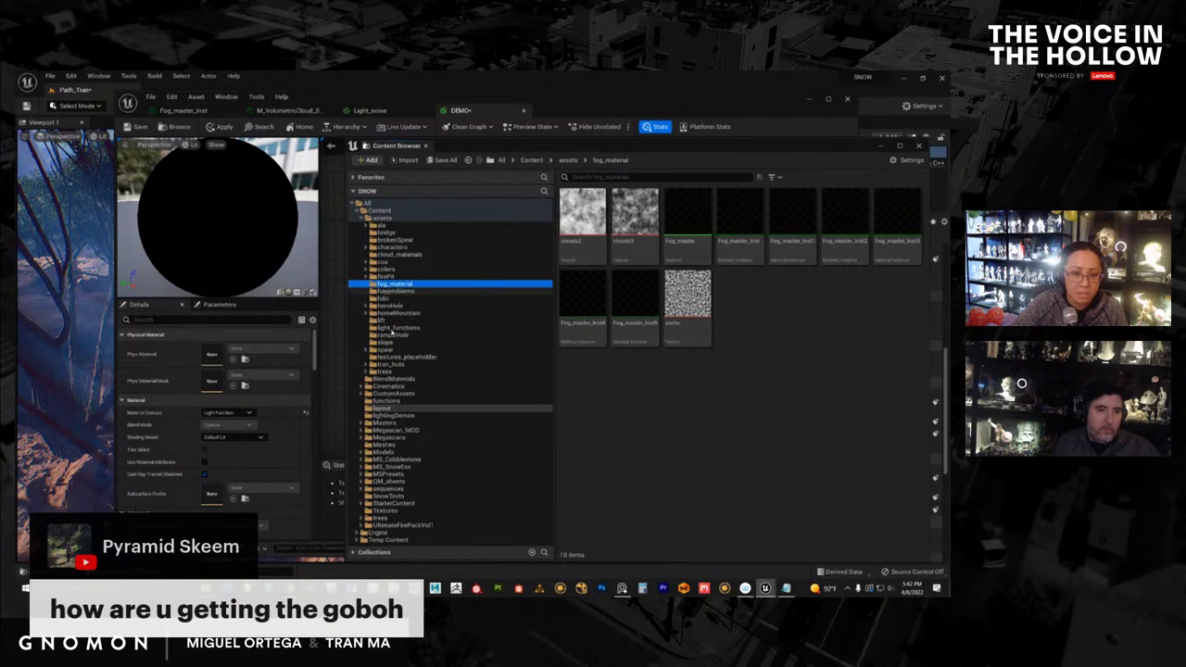
left_click(391, 330)
left_click(386, 365)
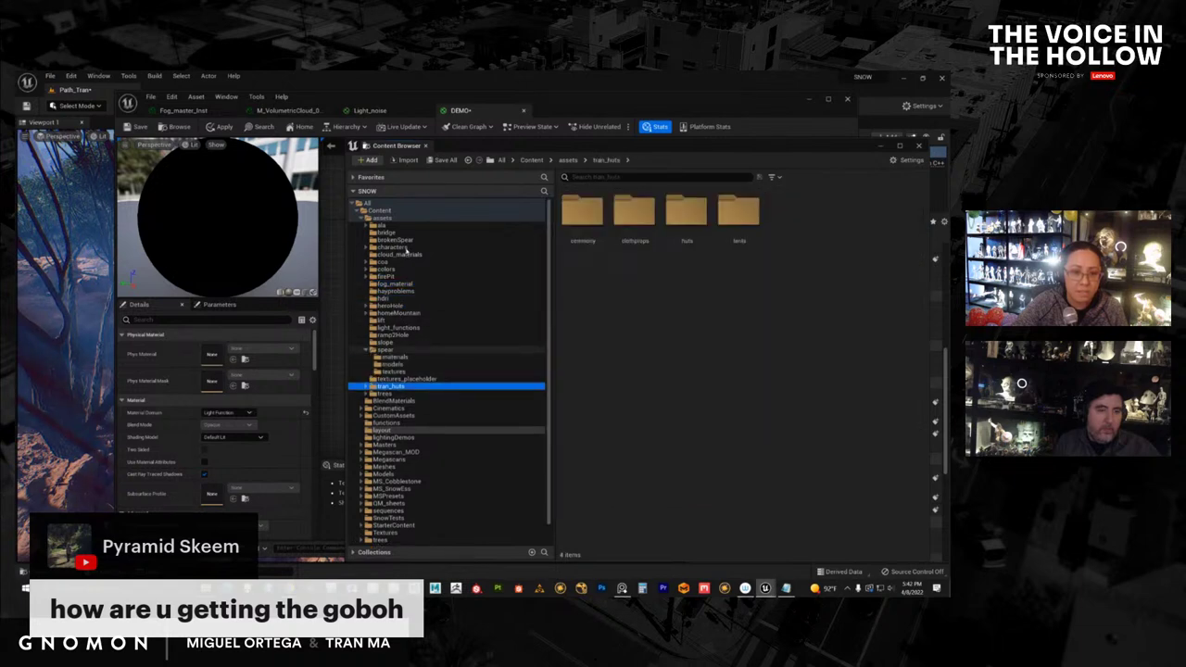
left_click(399, 111)
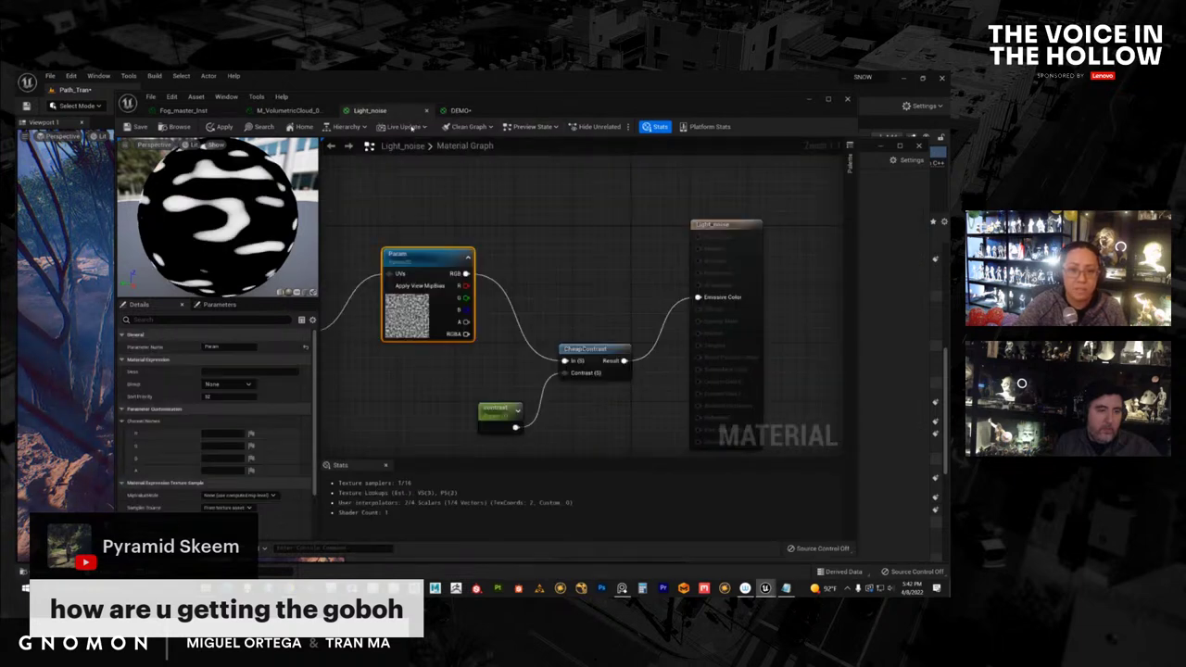
left_click(287, 110)
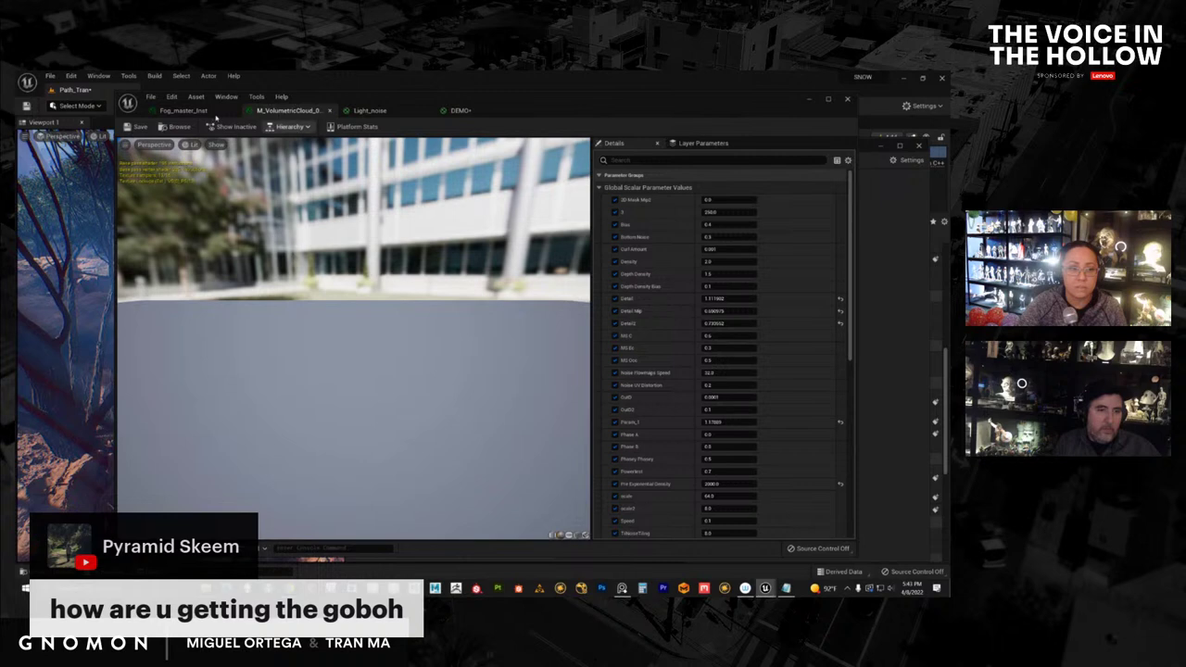
left_click(185, 110)
key("alt+Tab")
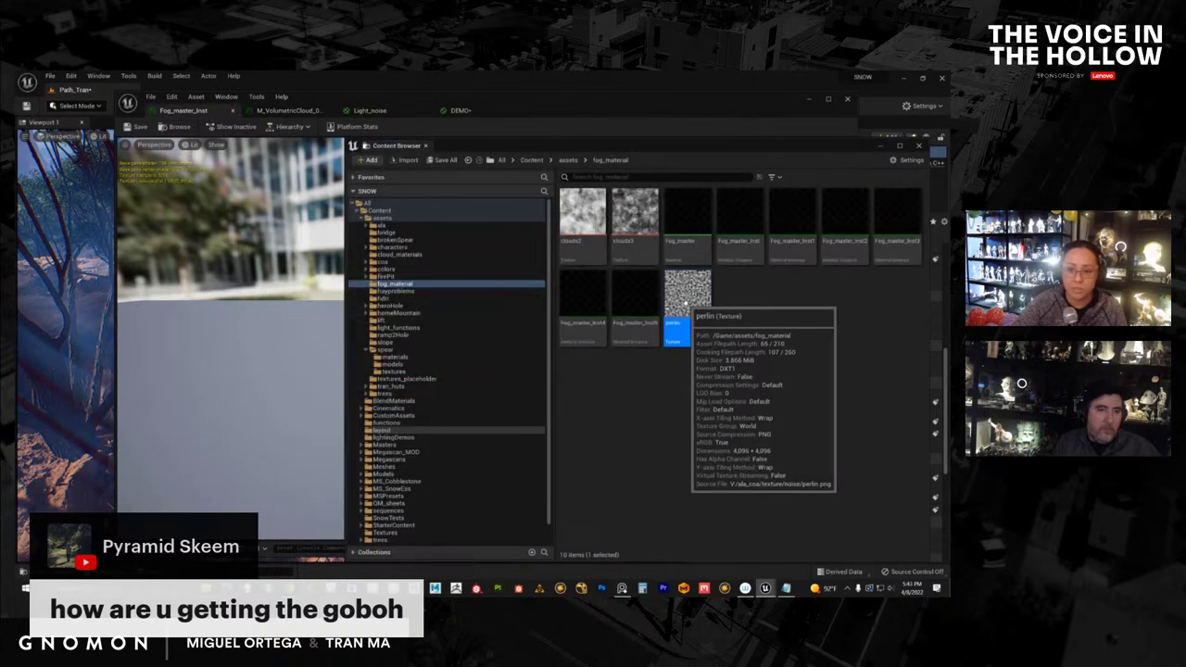
left_click_drag(685, 303, 690, 298)
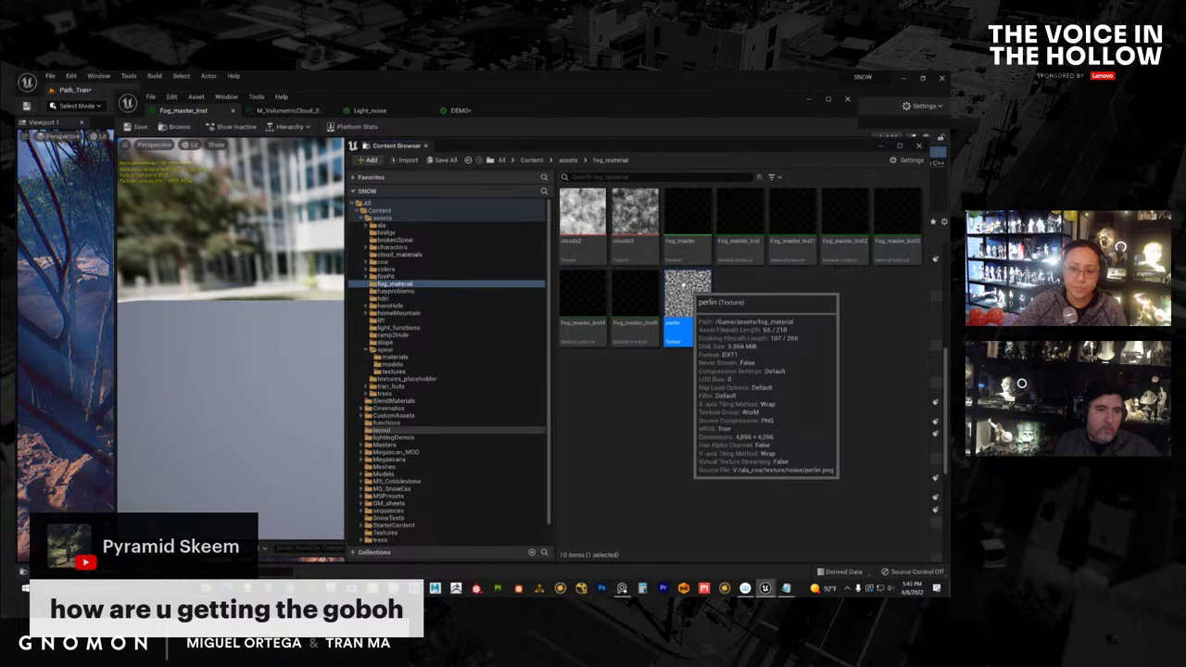
Step: Move the DEMO material editor beside the Content Browser and add the perlin texture to its graph as a texture sample
left_click(384, 110)
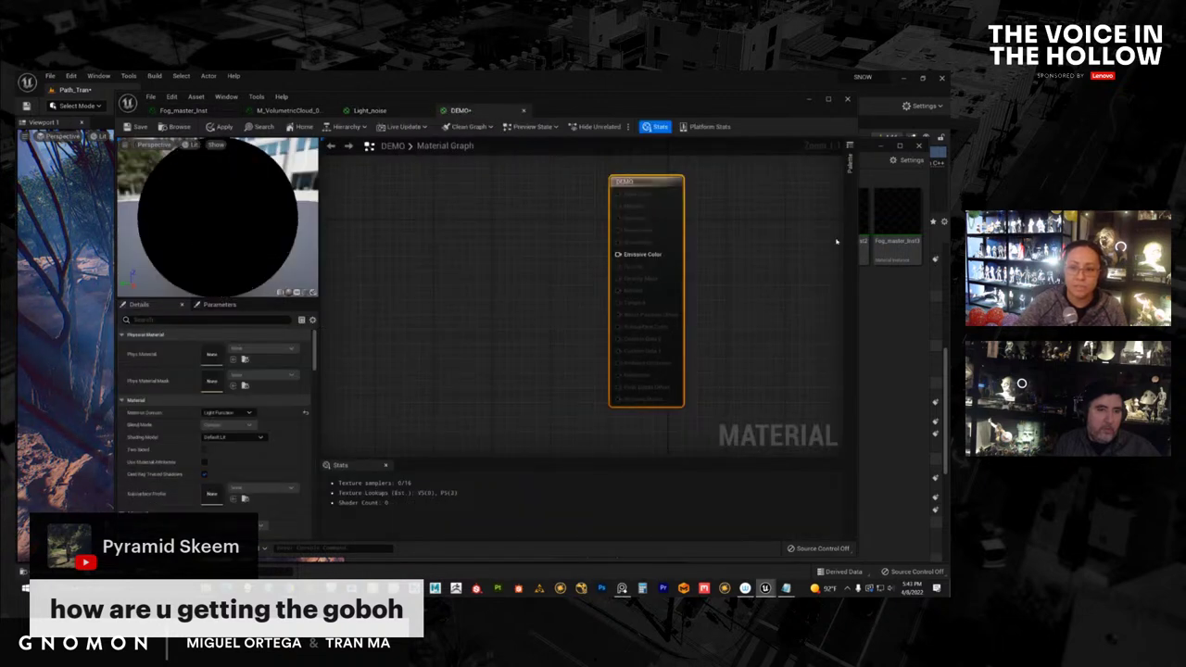
left_click(883, 315)
left_click_drag(604, 111, 529, 105)
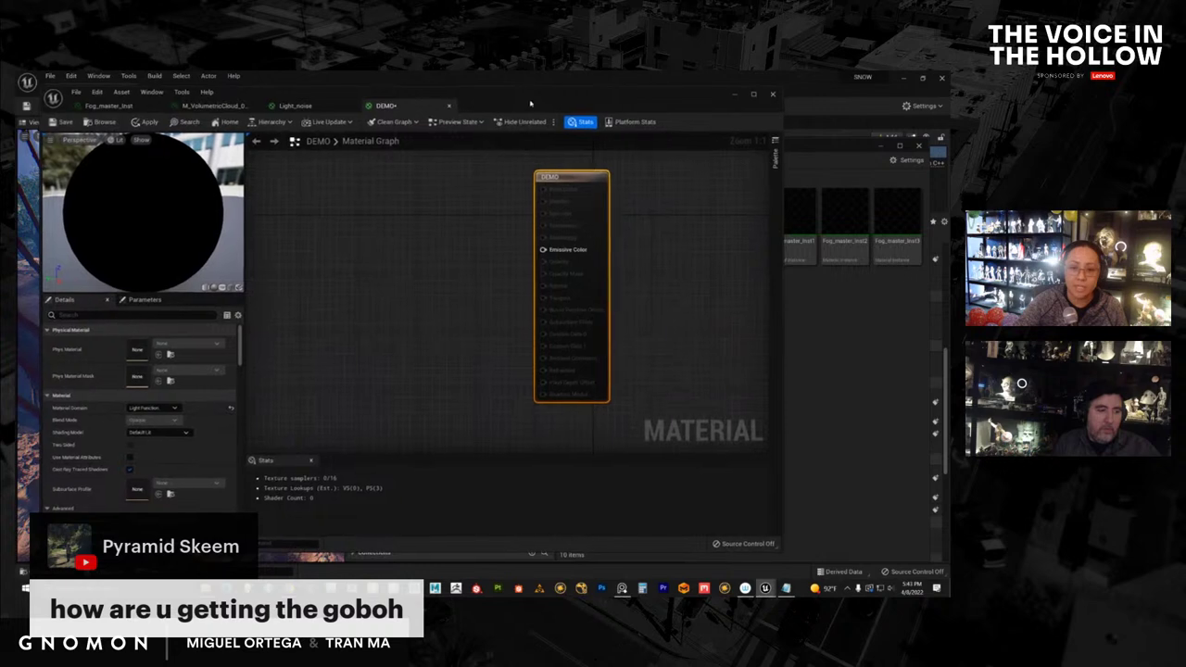
left_click(813, 155)
left_click_drag(687, 304, 305, 264)
right_click_drag(369, 276, 377, 284)
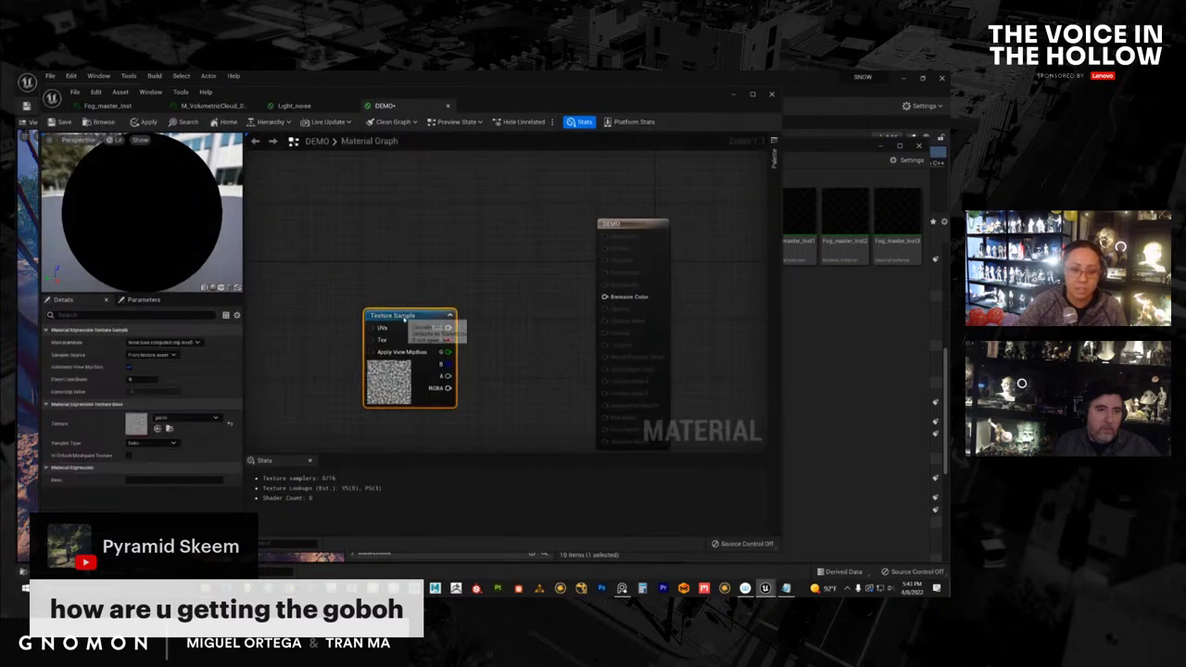
Step: Connect the texture sample's RGB output to DEMO's Emissive Color and leave free space before the sample
left_click_drag(426, 337, 423, 297)
left_click_drag(536, 288, 613, 306)
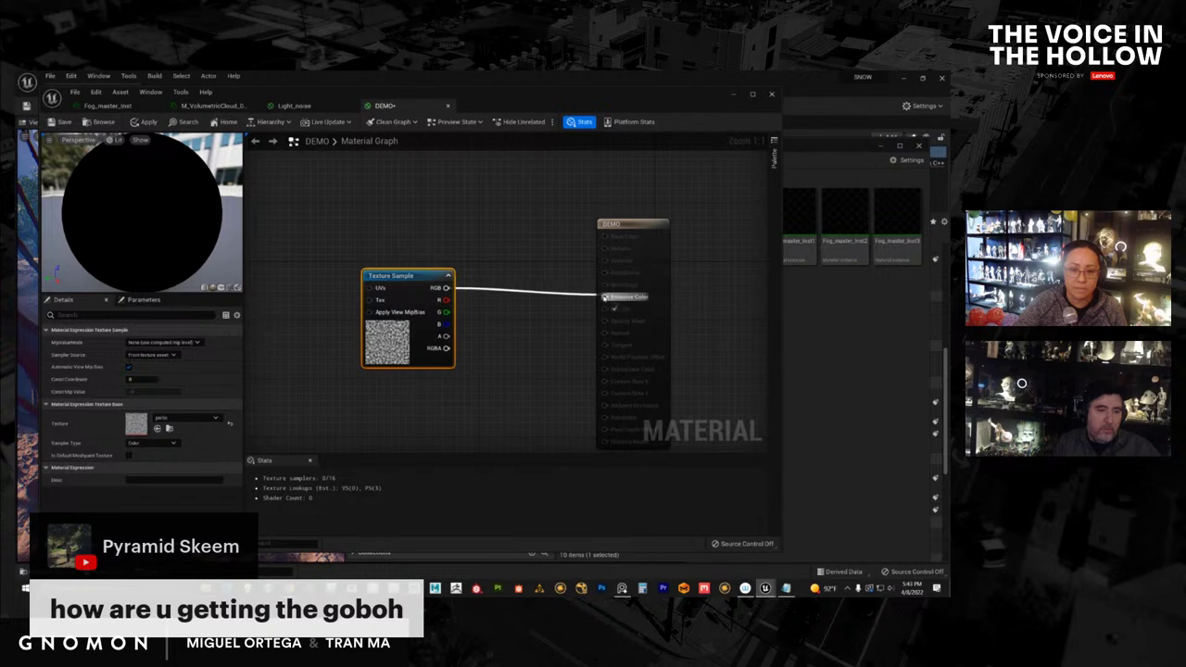
left_click_drag(402, 286, 394, 293)
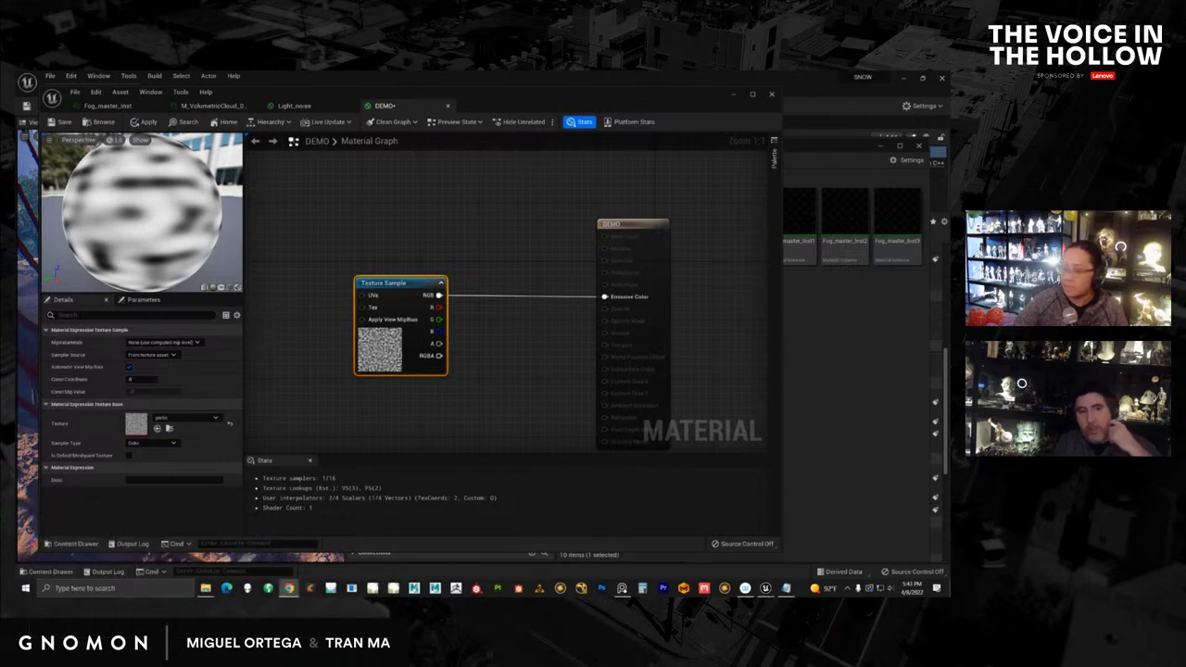
right_click_drag(450, 244, 499, 237)
left_click_drag(458, 278, 457, 270)
right_click_drag(479, 238, 526, 232)
left_click_drag(505, 262, 504, 269)
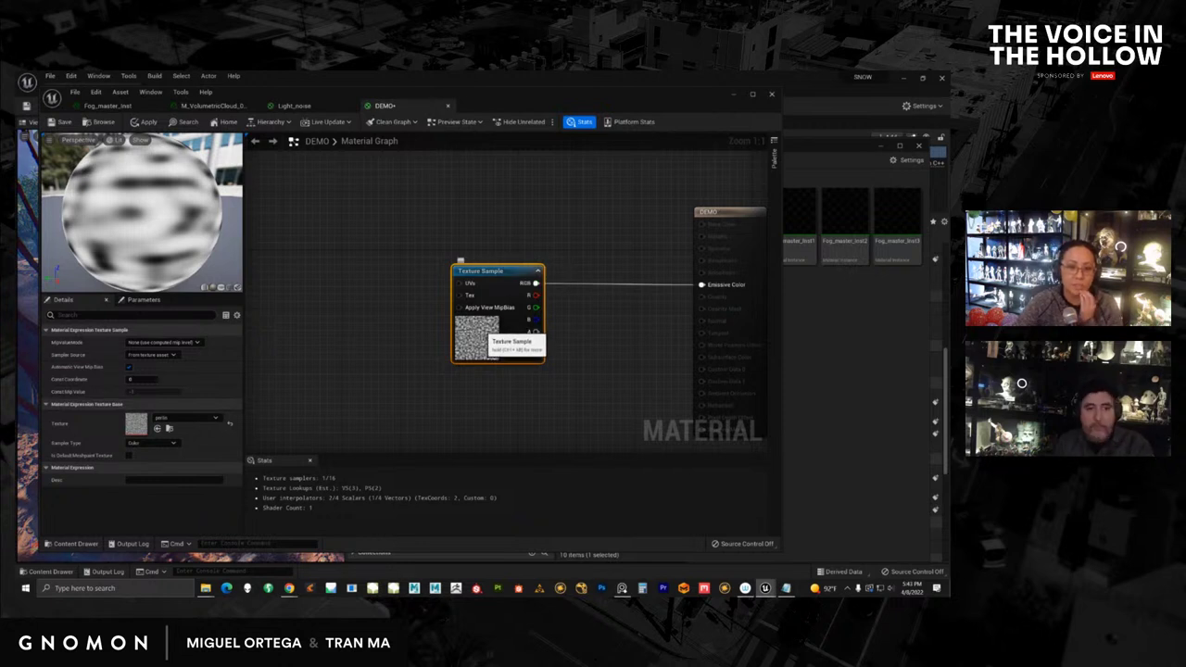
right_click_drag(381, 352, 443, 361)
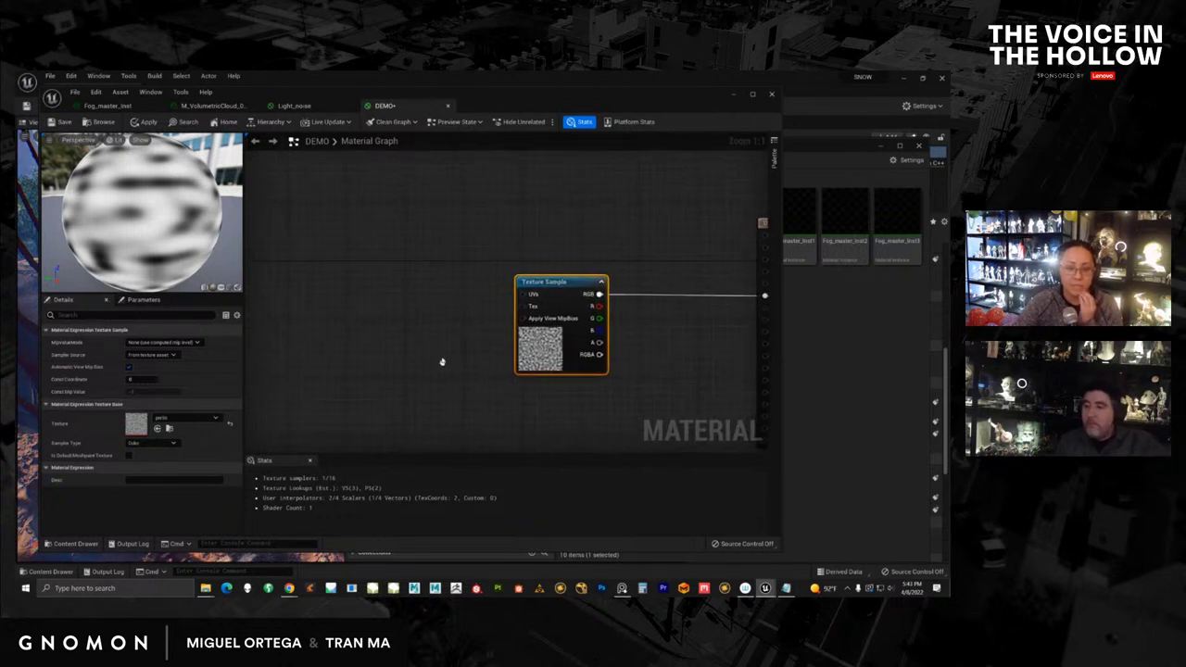
Step: Examine the TexCoord, Multiply and Append nodes that drive the texture's UVs in the Light_noise graph
left_click(306, 107)
right_click_drag(451, 225, 703, 210)
left_click(376, 261)
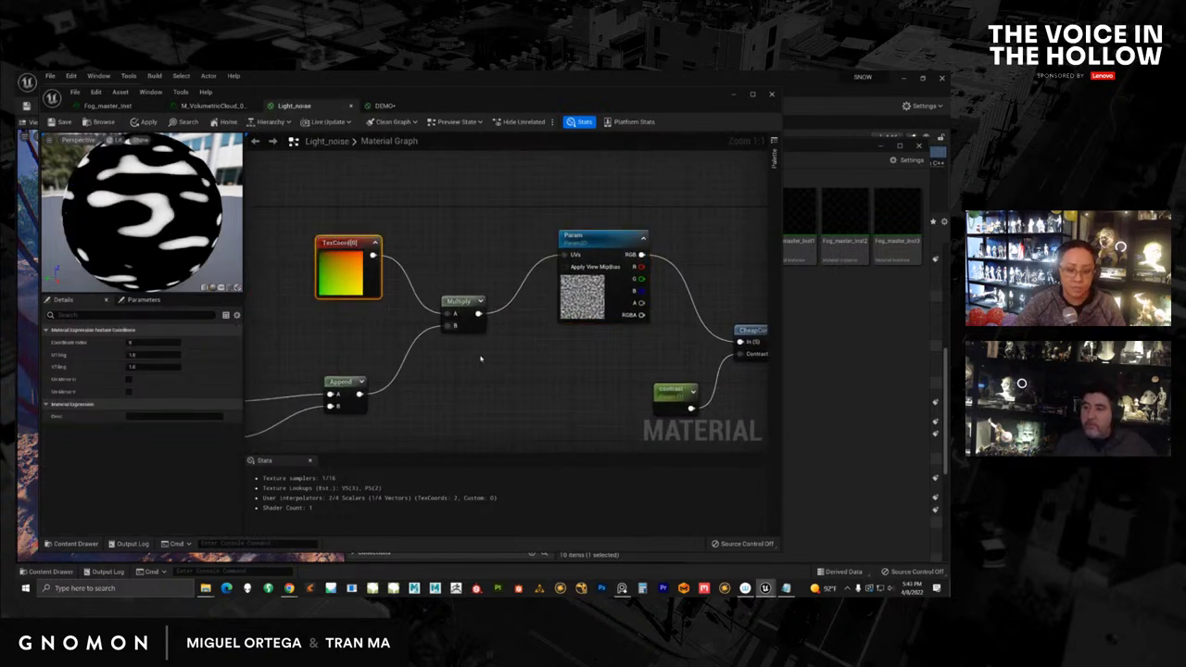
right_click_drag(475, 363, 507, 359)
left_click_drag(501, 374, 484, 372)
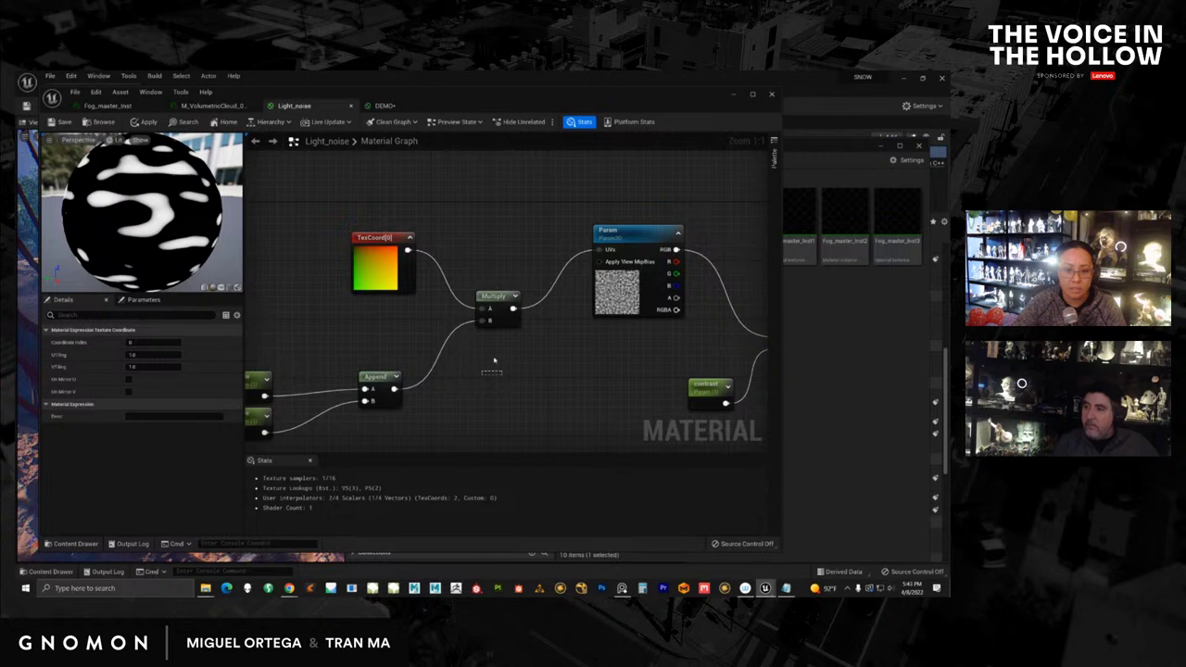
scroll(461, 339, "down", 3)
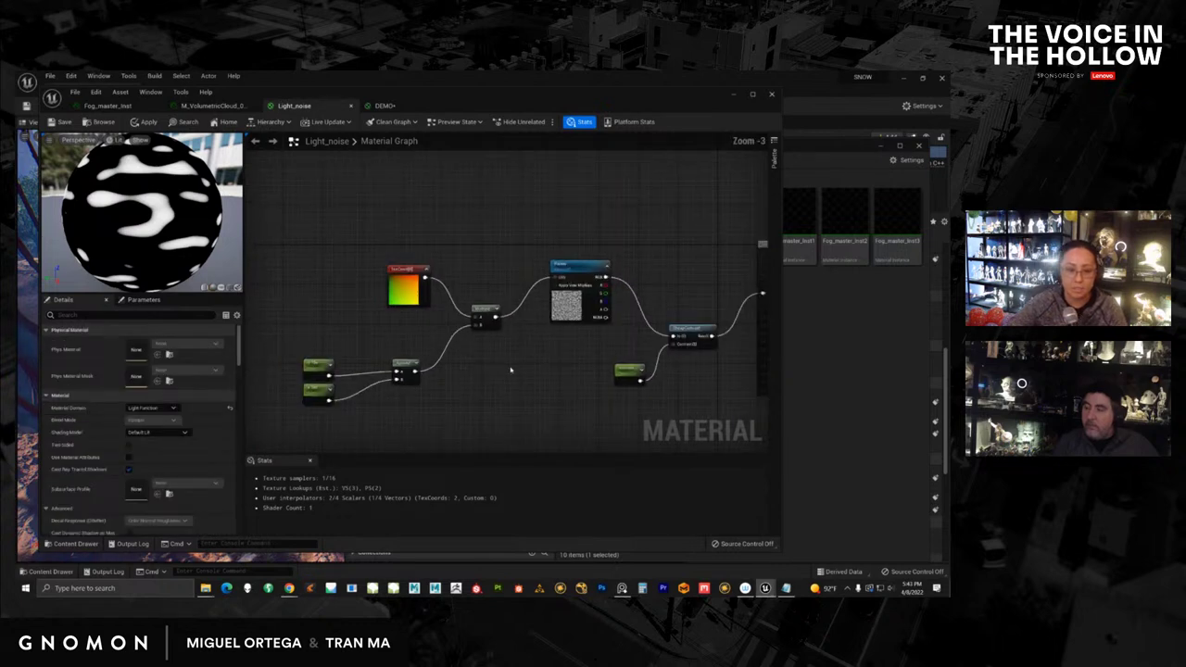
Step: Detach the DEMO material into its own window, move the other material editors away, and enlarge the DEMO window
left_click_drag(388, 106, 847, 323)
left_click_drag(1106, 315, 458, 173)
left_click_drag(512, 102, 1185, 113)
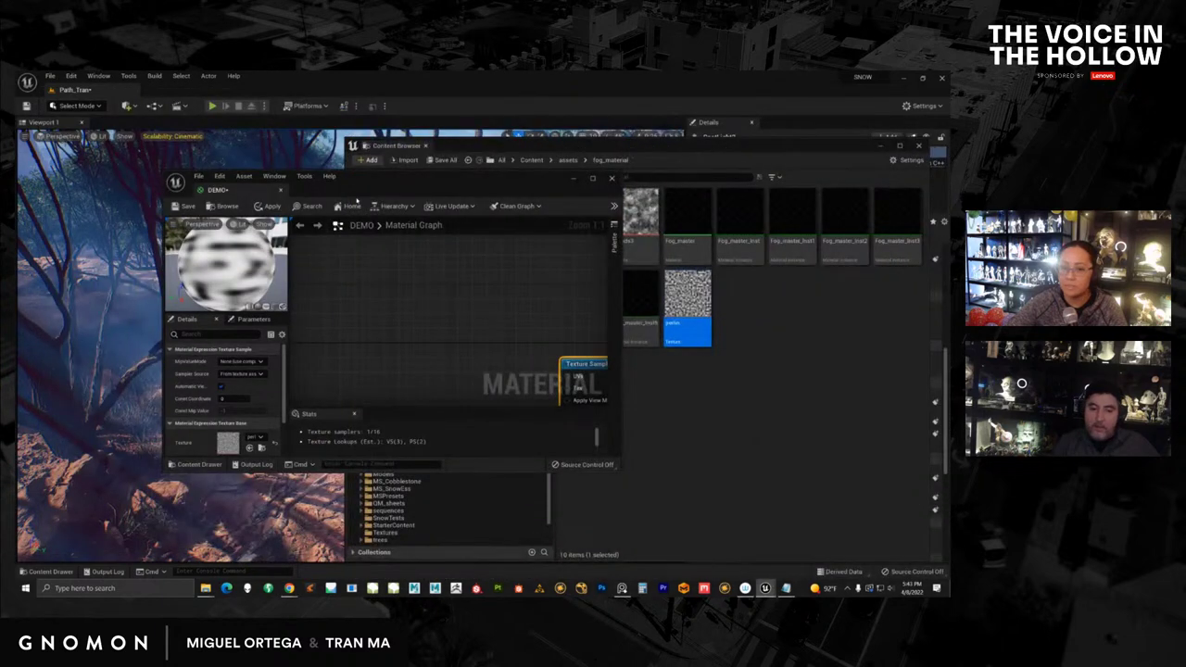
left_click_drag(385, 186, 325, 130)
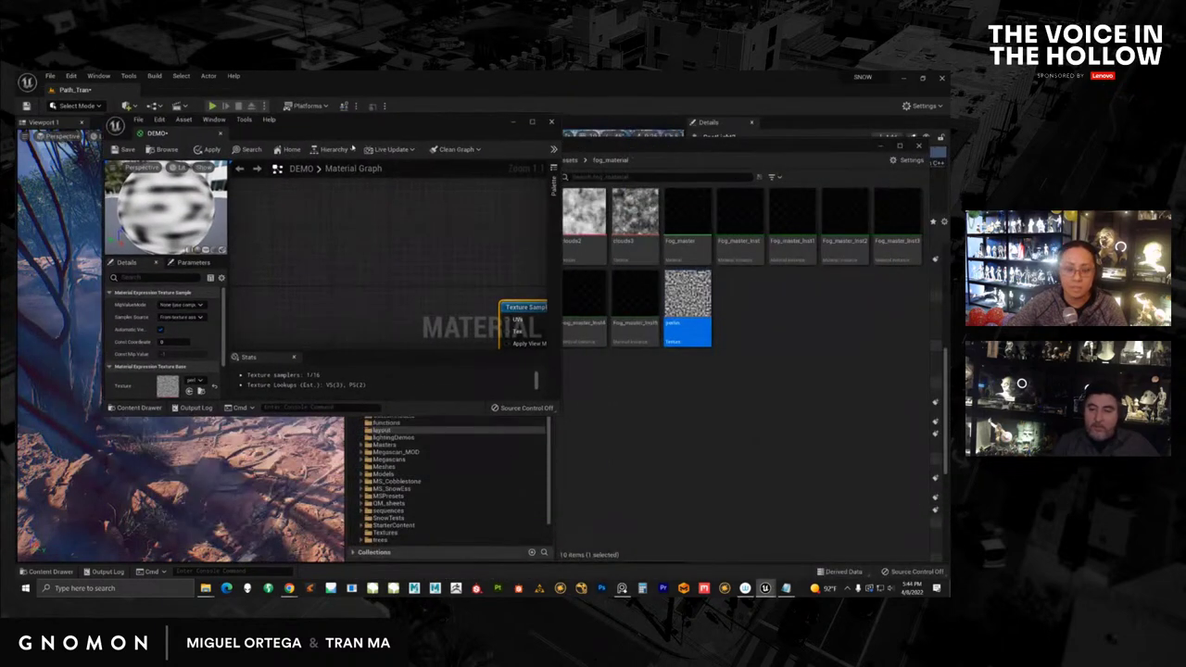
left_click(563, 418)
left_click(323, 280)
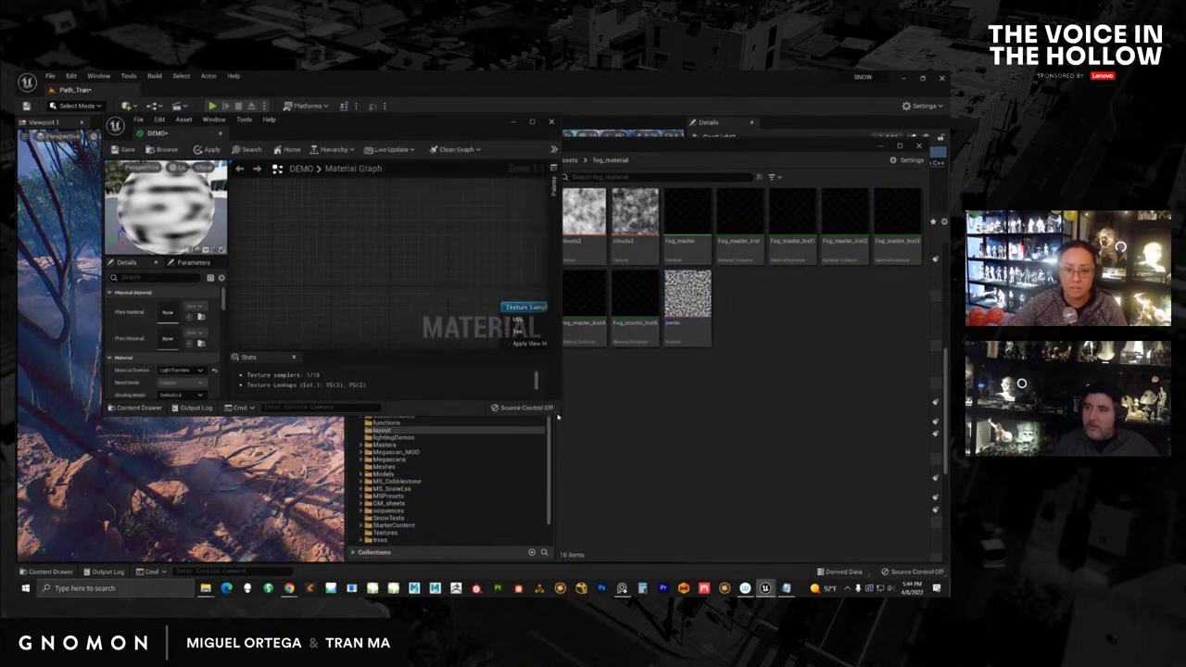
left_click_drag(560, 416, 862, 581)
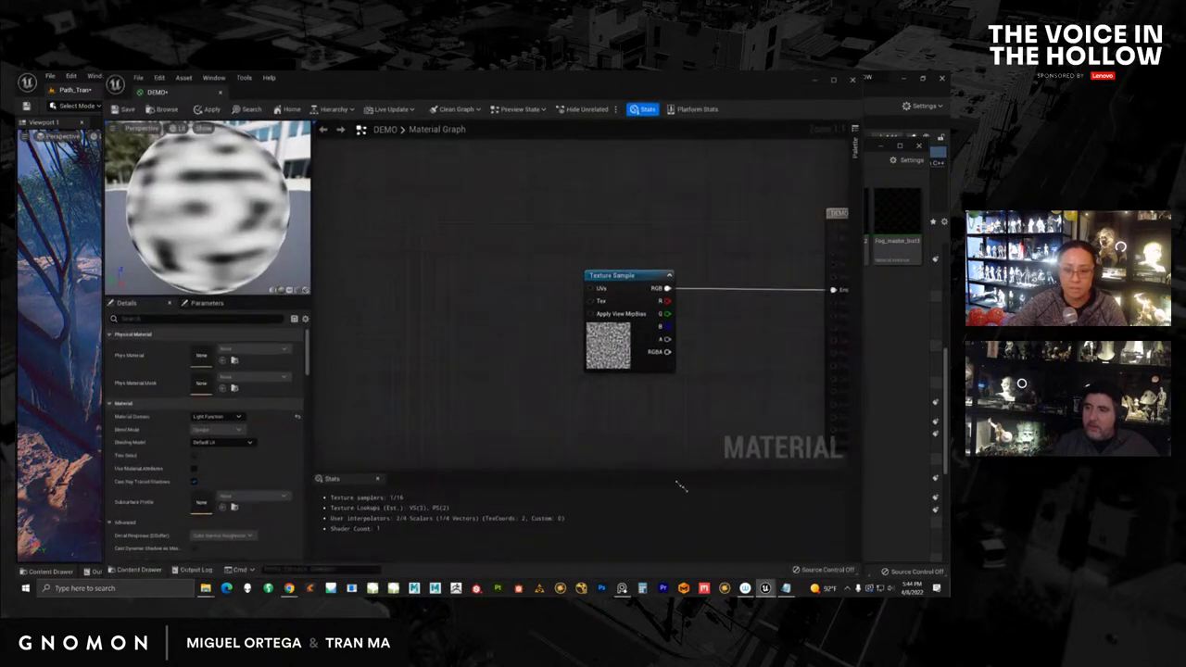
Step: Add a TextureCoordinate node before the texture sample and connect it to the sample's UVs input
right_click_drag(484, 344, 526, 343)
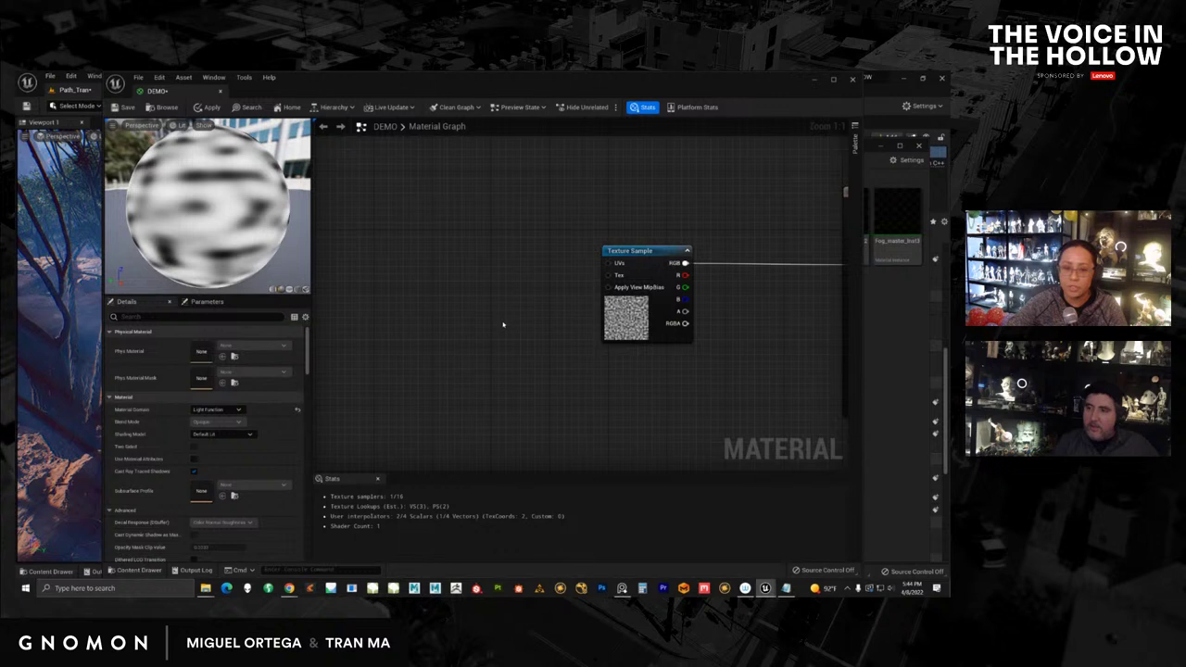
right_click(504, 325)
type("text")
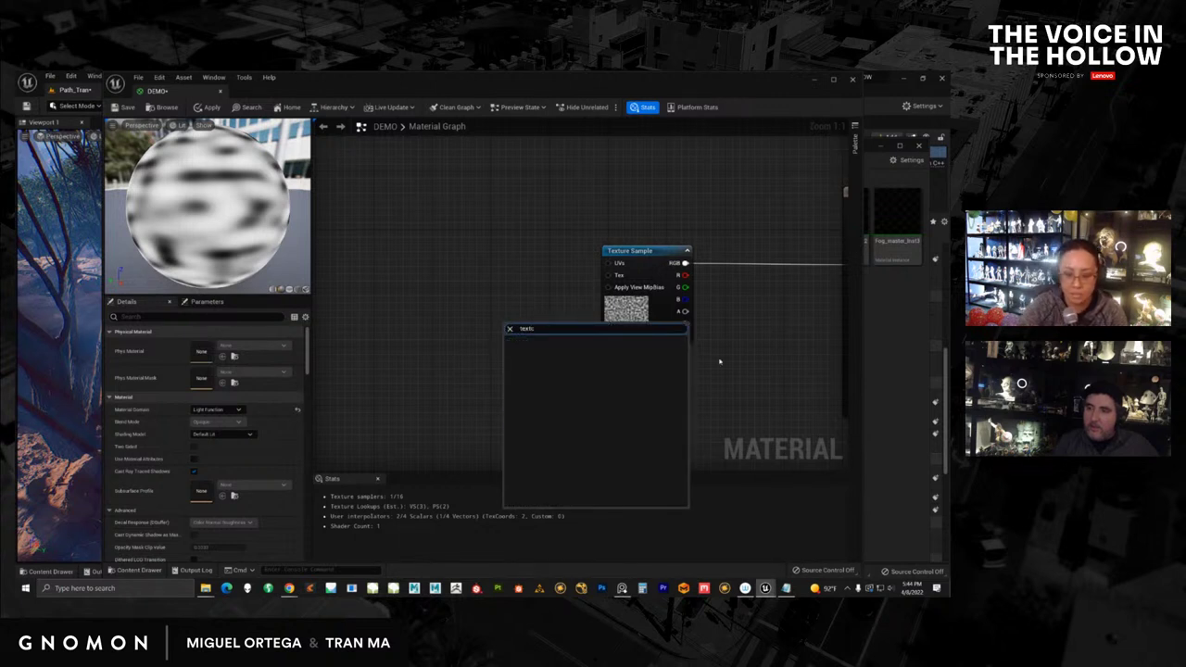
key("BackSpace")
type("coo")
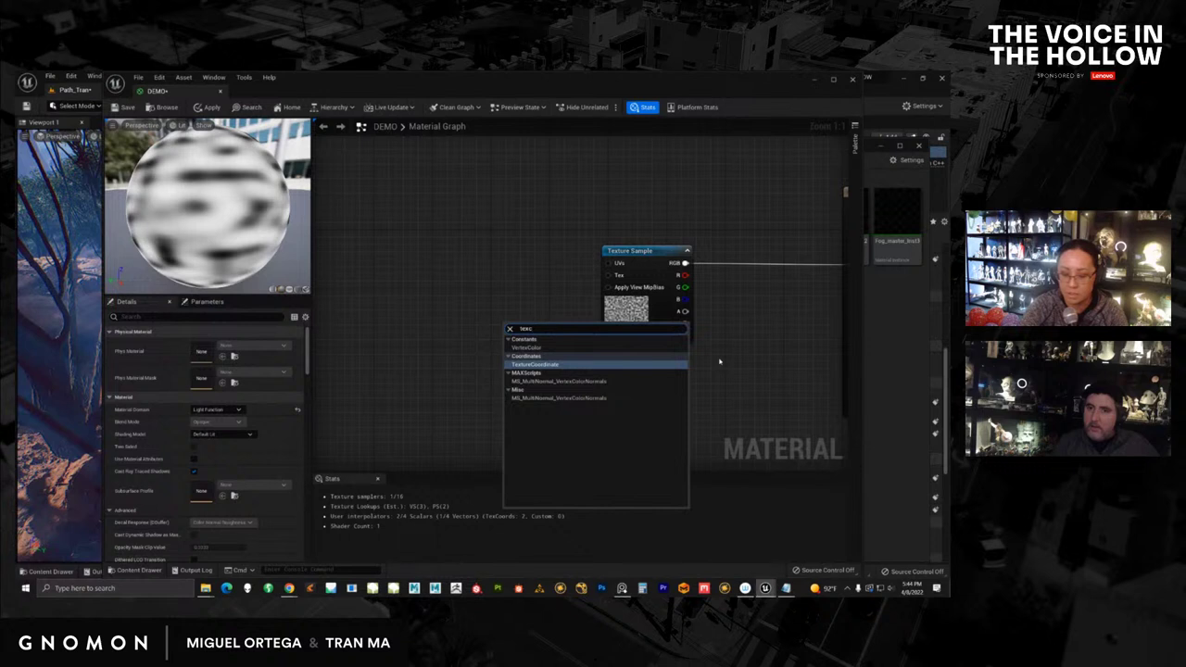
left_click(535, 348)
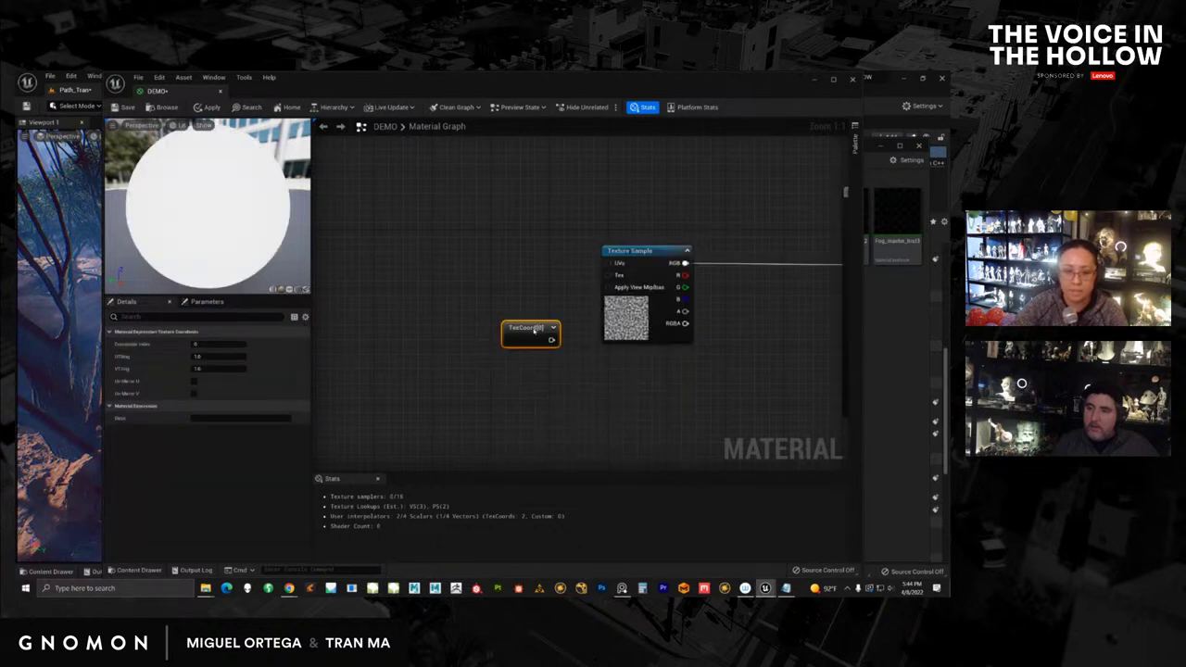
left_click_drag(528, 332, 610, 263)
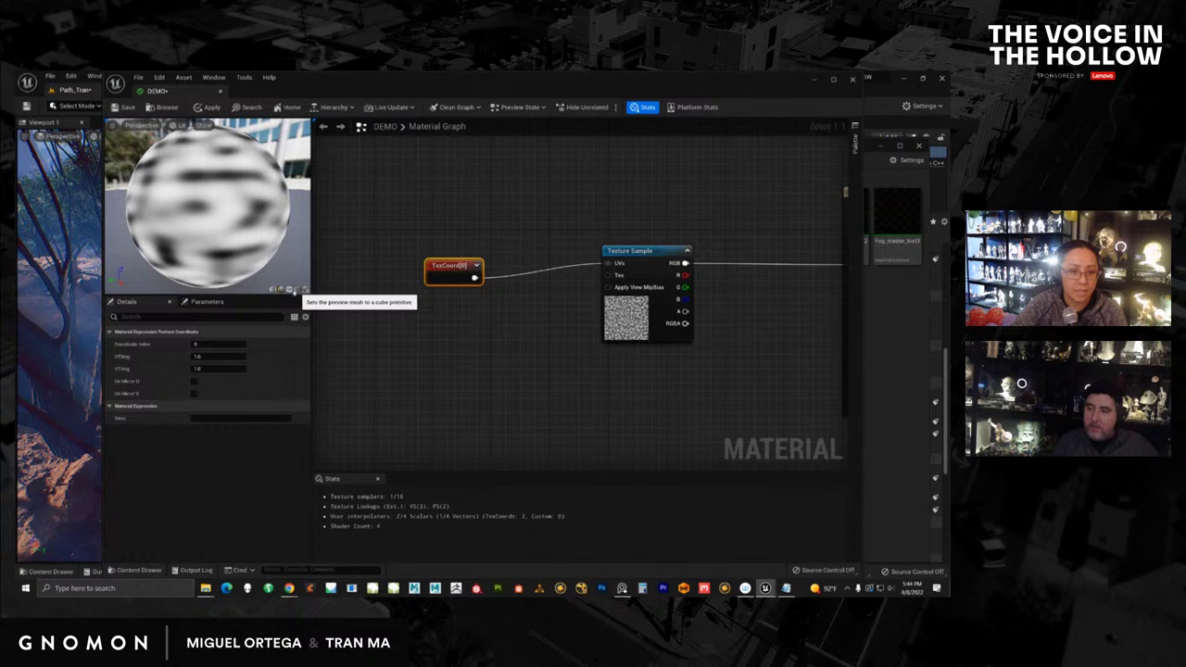
Step: Switch the material preview mesh to a cube and set the TexCoord node's UTiling and VTiling to 2
left_click(290, 289)
left_click_drag(247, 249, 250, 237)
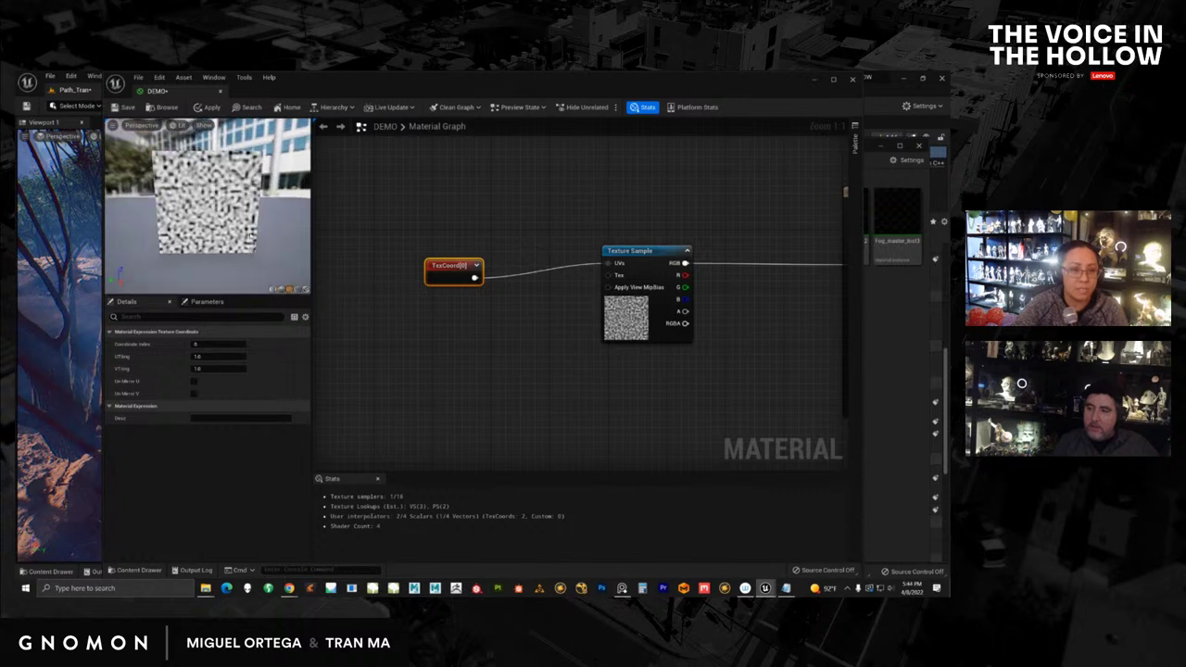
left_click(202, 355)
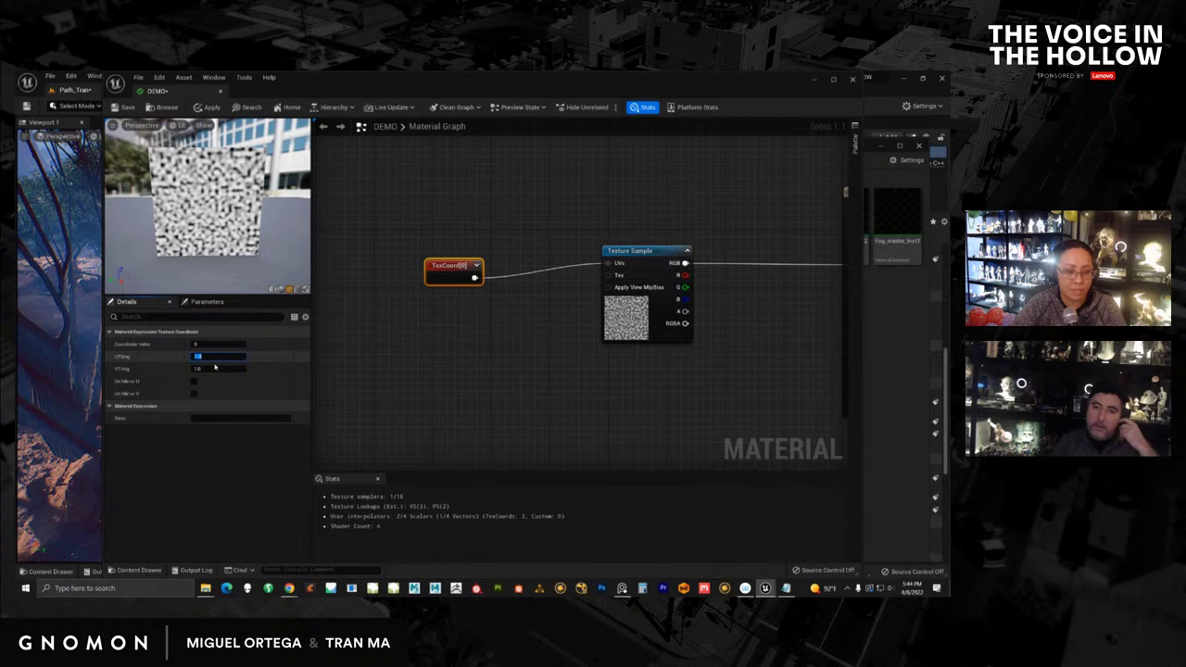
type("2")
left_click(214, 368)
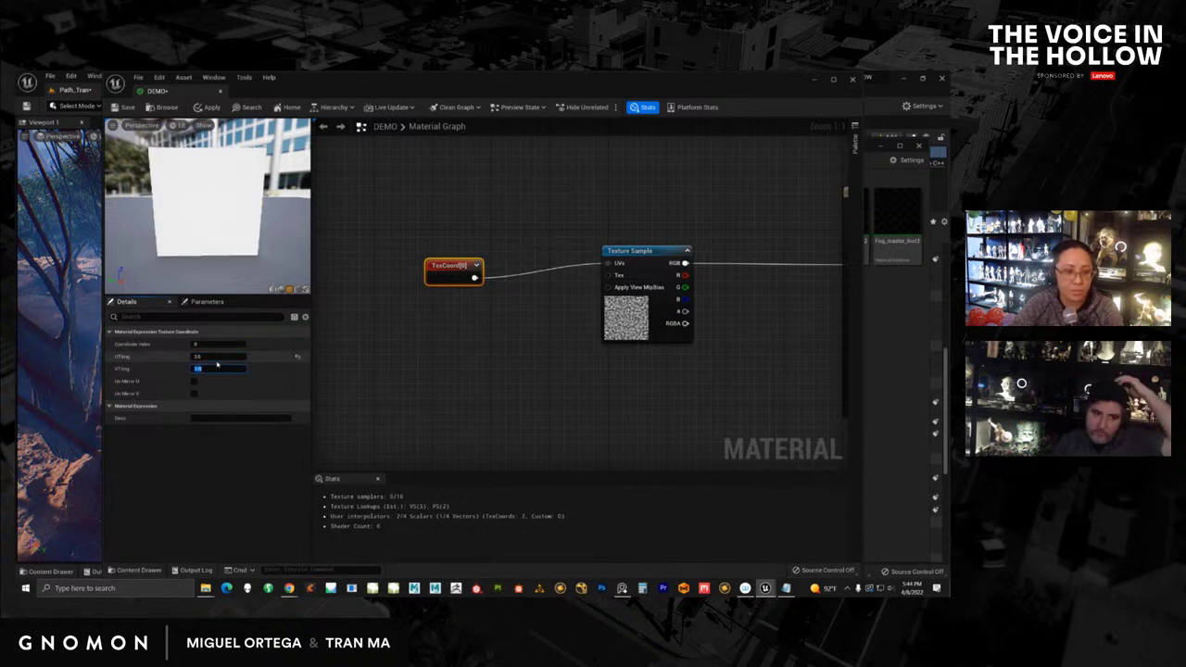
type("2")
Step: Set the TexCoord node's UTiling and VTiling back to 1
left_click(215, 356)
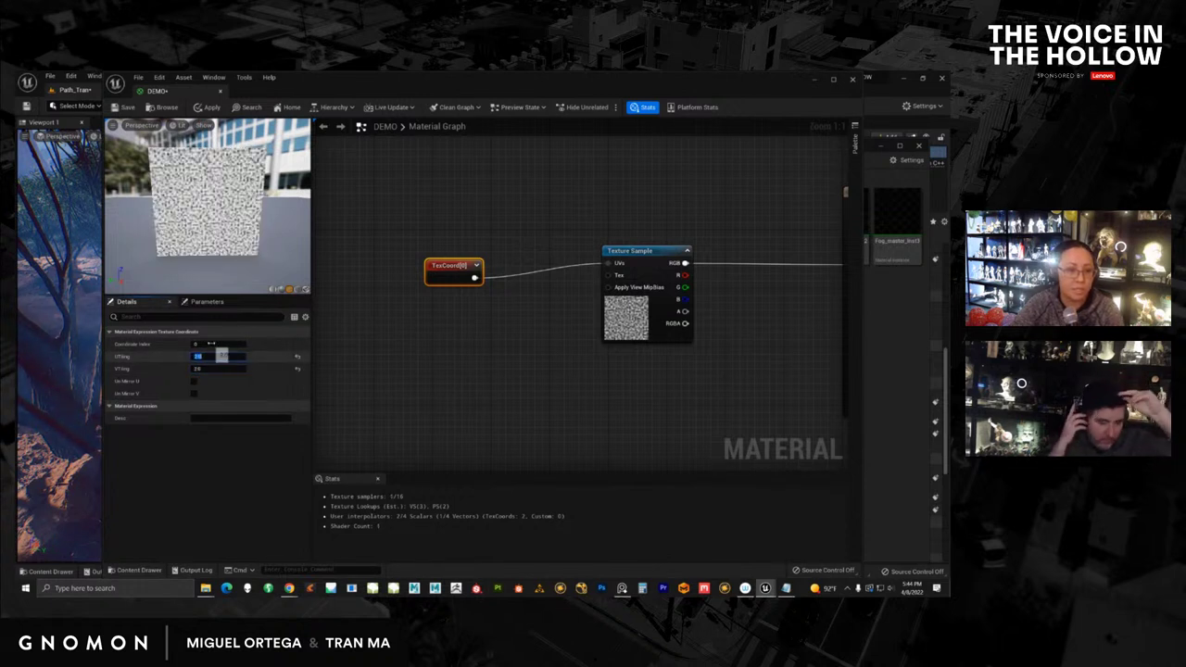
left_click(203, 343)
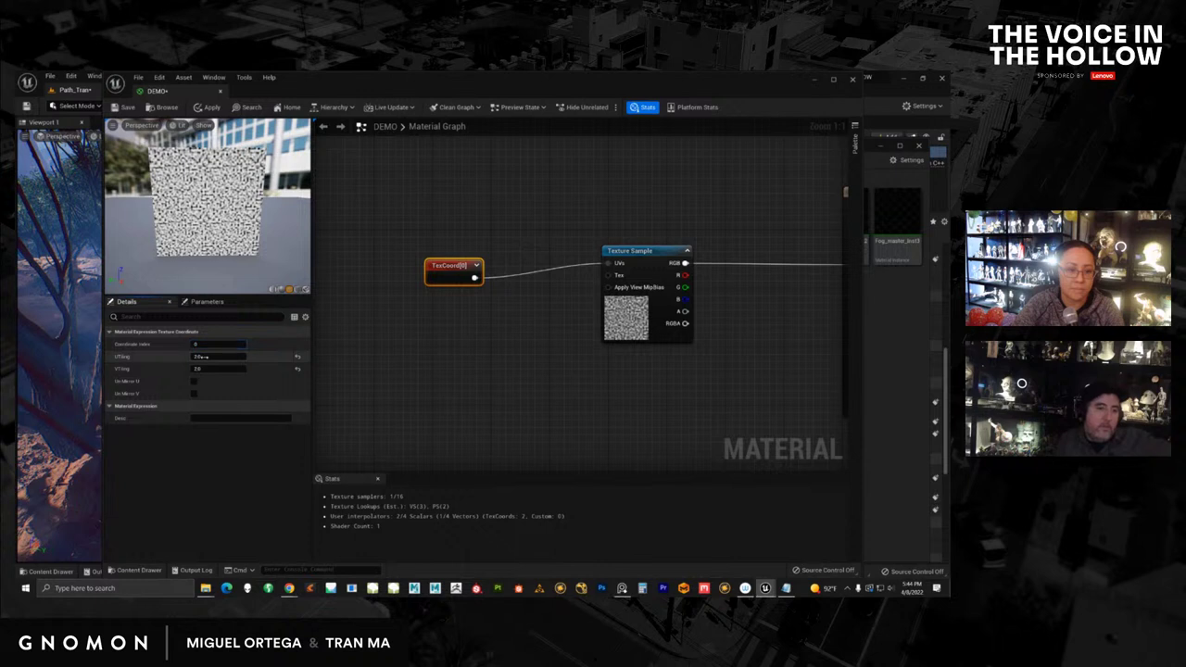
key("Return")
type("1")
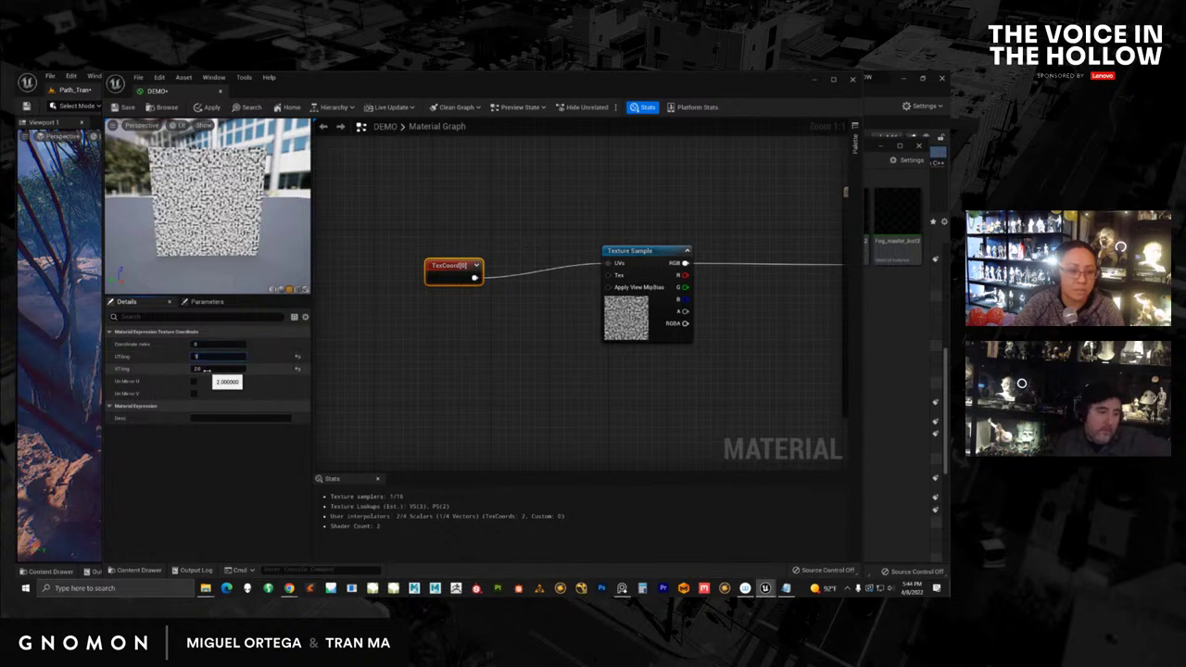
left_click(208, 368)
type("1")
left_click(212, 357)
Step: Line up the TexCoord node with the texture sample's UVs input, leaving room between the two nodes
left_click_drag(455, 268, 454, 252)
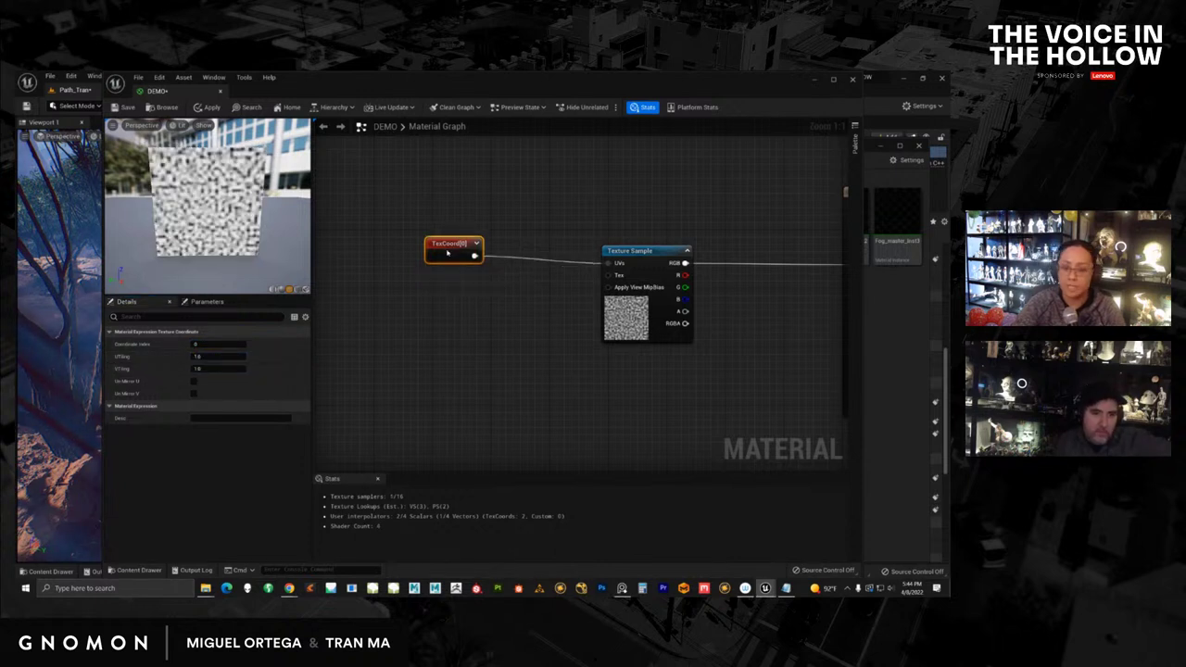
right_click(452, 264)
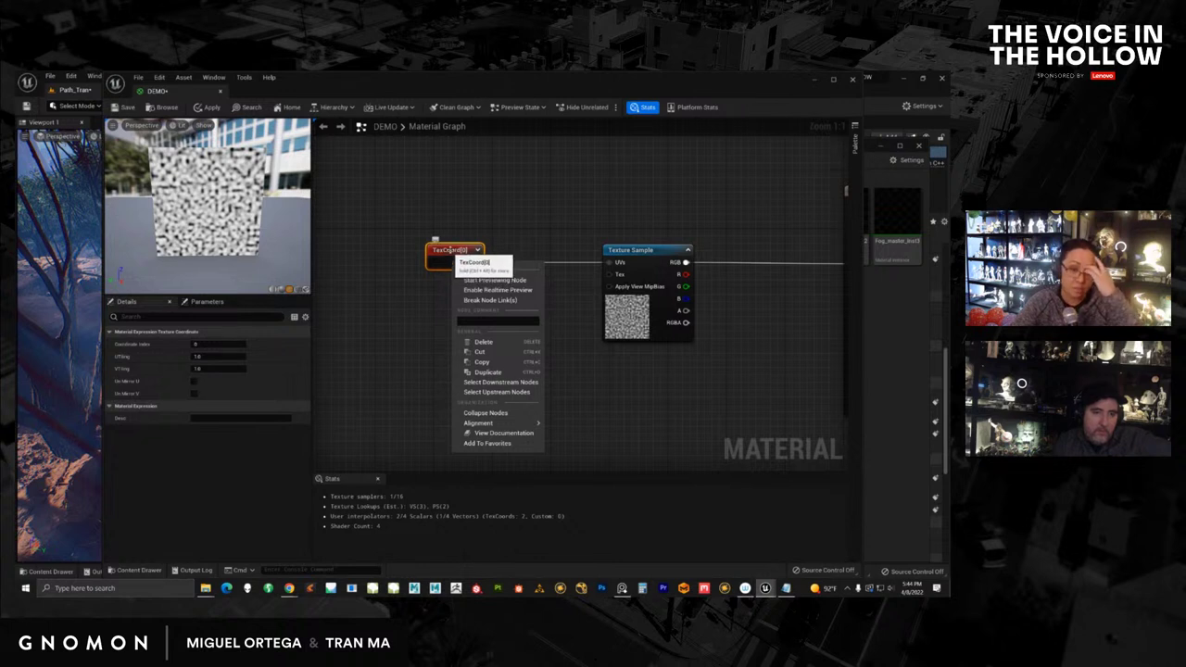
left_click(492, 223)
left_click_drag(447, 256, 430, 258)
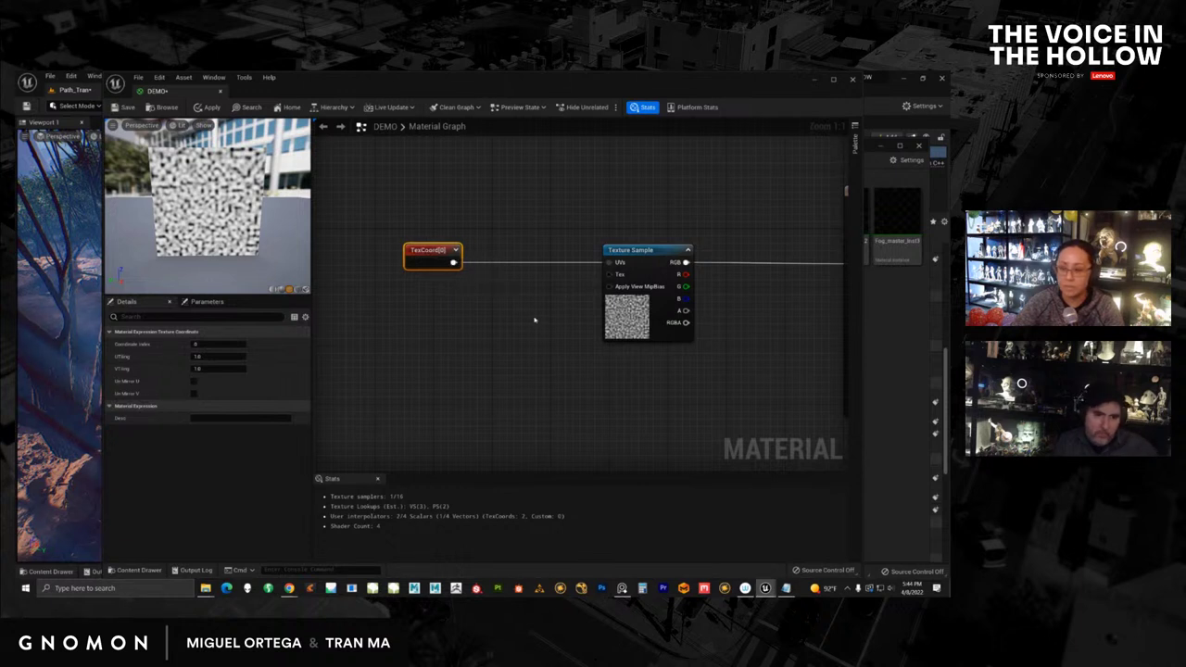
right_click_drag(515, 347, 542, 356)
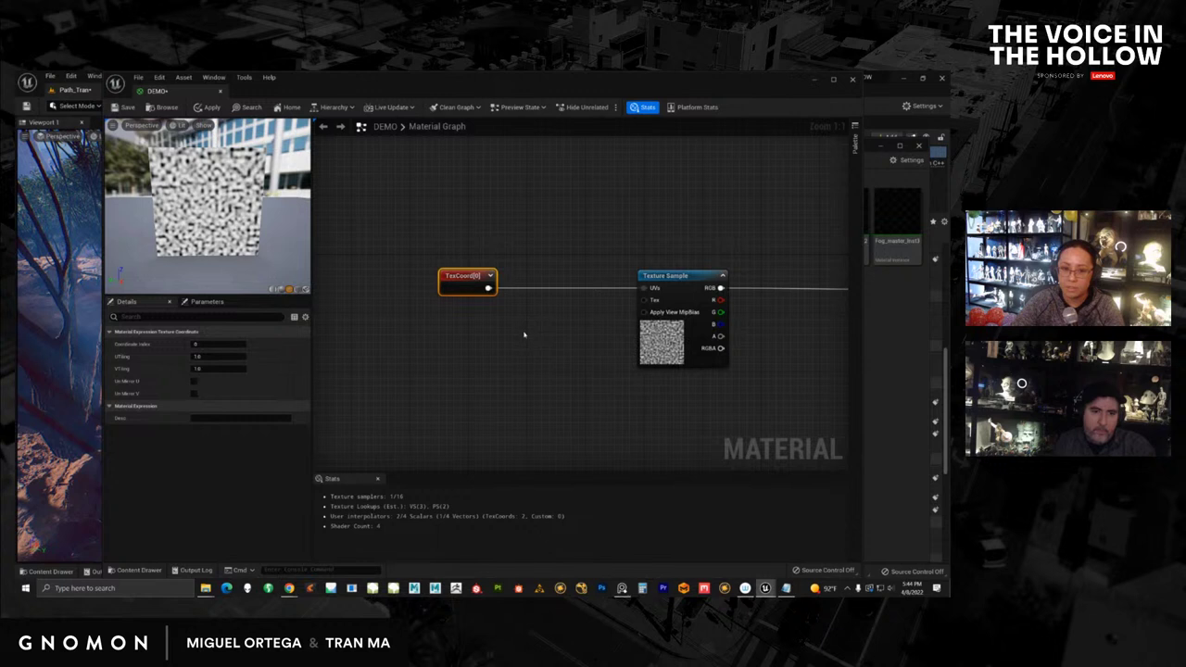
Step: Add a Multiply node between TexCoord and the texture sample and connect TexCoord's output to its A input
left_click(530, 337)
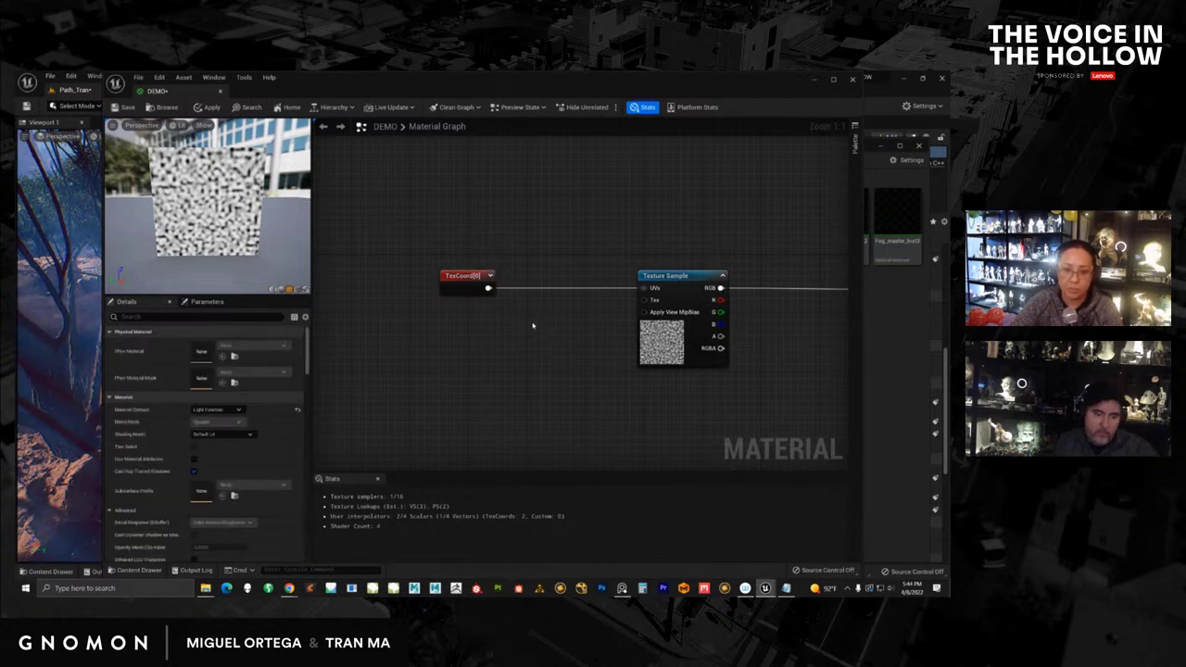
key("m")
left_click(532, 326)
left_click_drag(553, 327, 529, 318)
left_click_drag(463, 276, 440, 276)
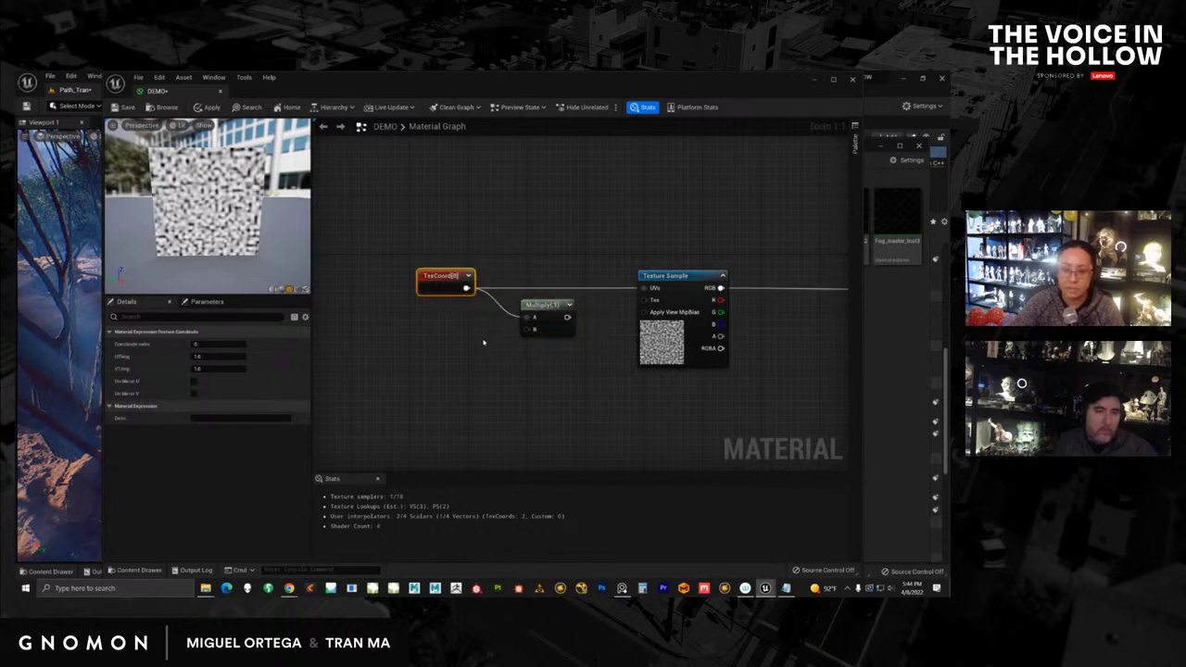
Step: Add an AppendVector node below TexCoord and connect its output to Multiply's B input
right_click_drag(475, 372, 530, 342)
left_click(520, 364)
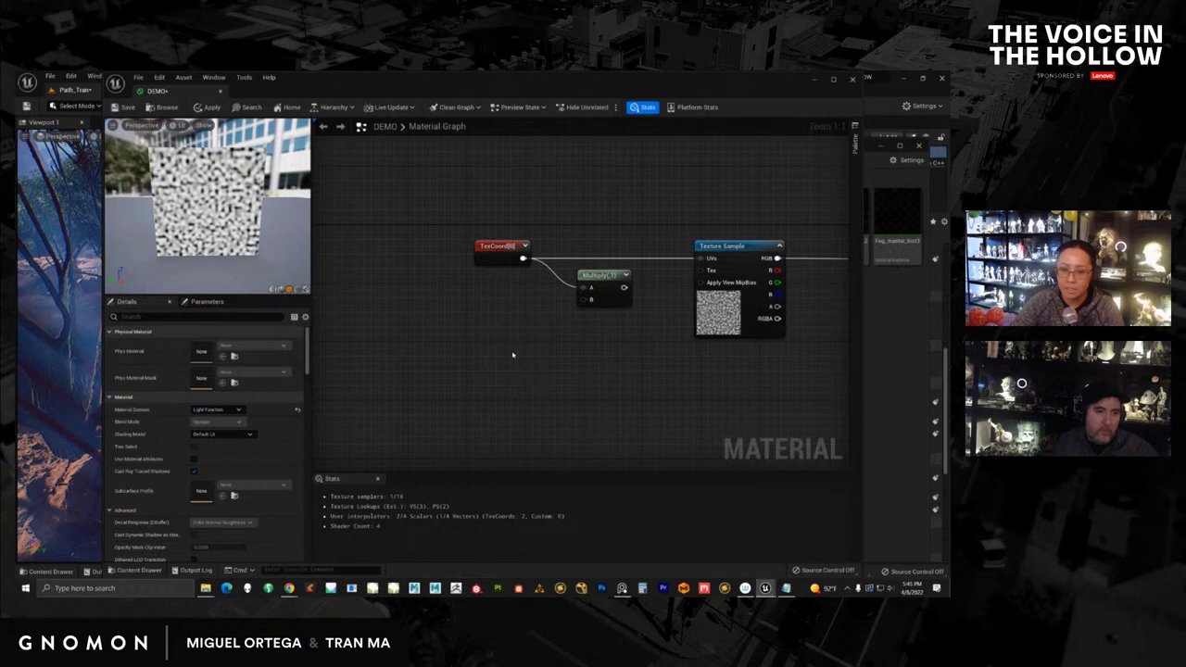
left_click(499, 244)
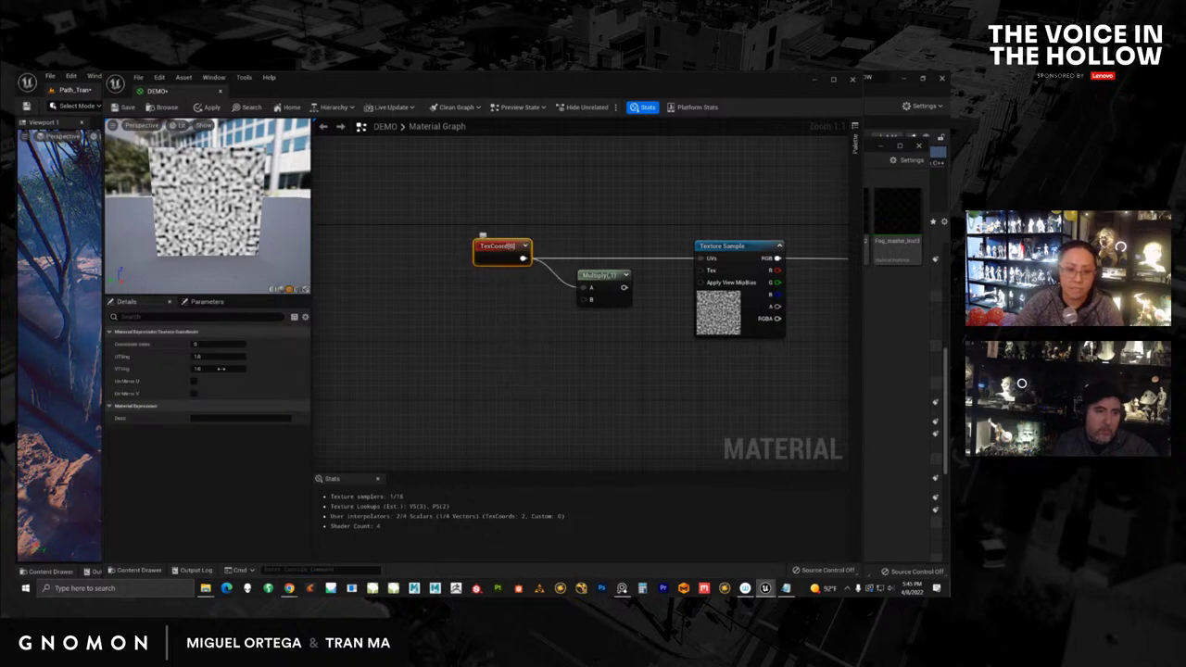
left_click(476, 350)
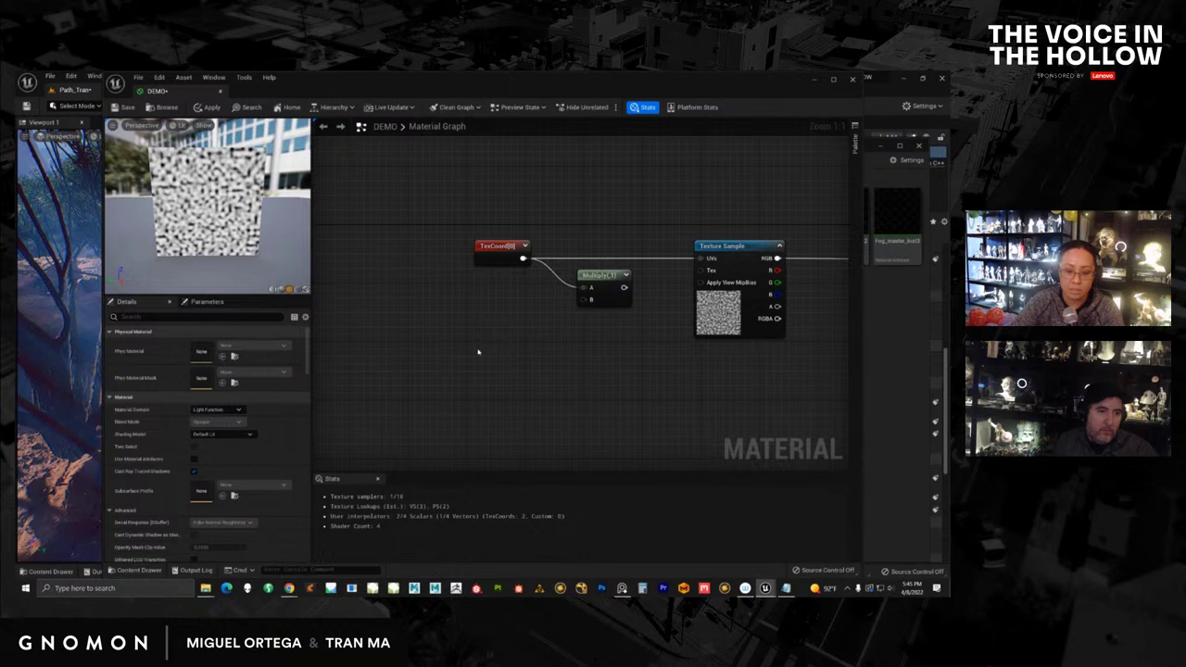
right_click(476, 352)
type("app")
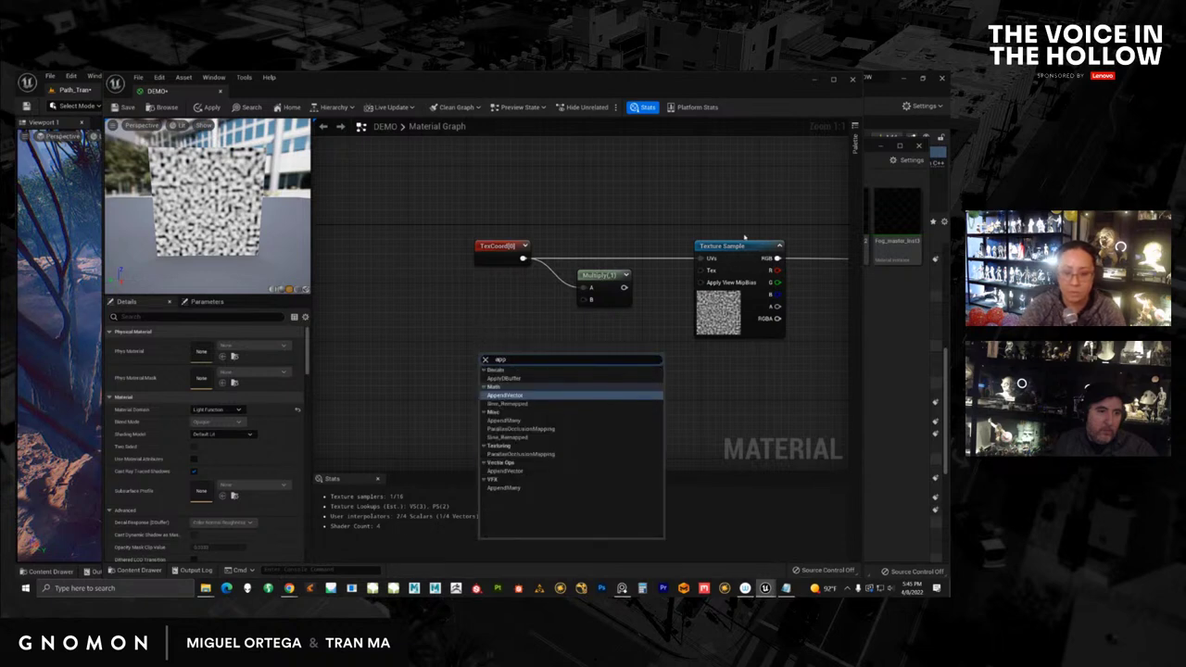
type("end")
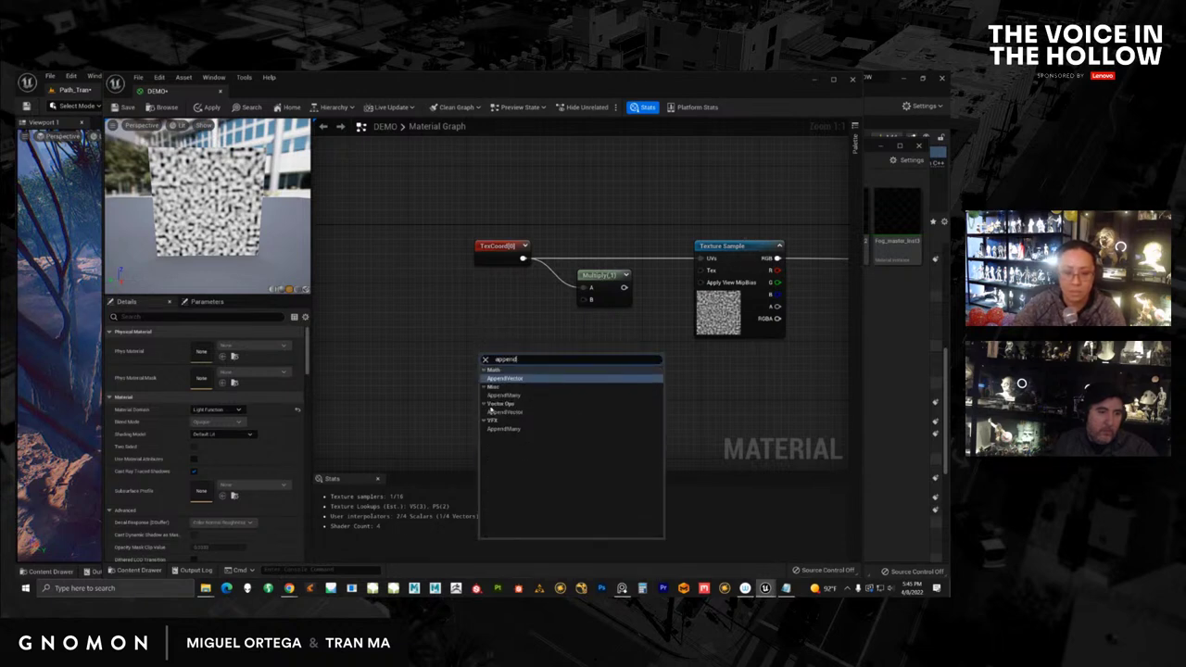
left_click(503, 411)
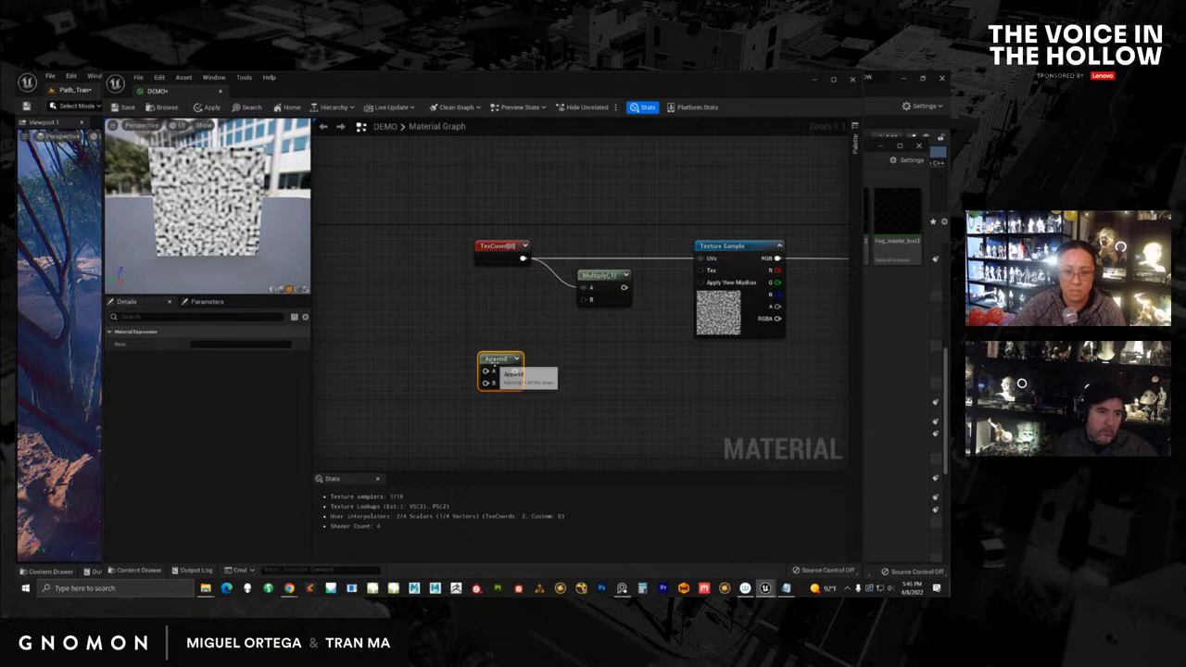
left_click_drag(493, 363, 579, 301)
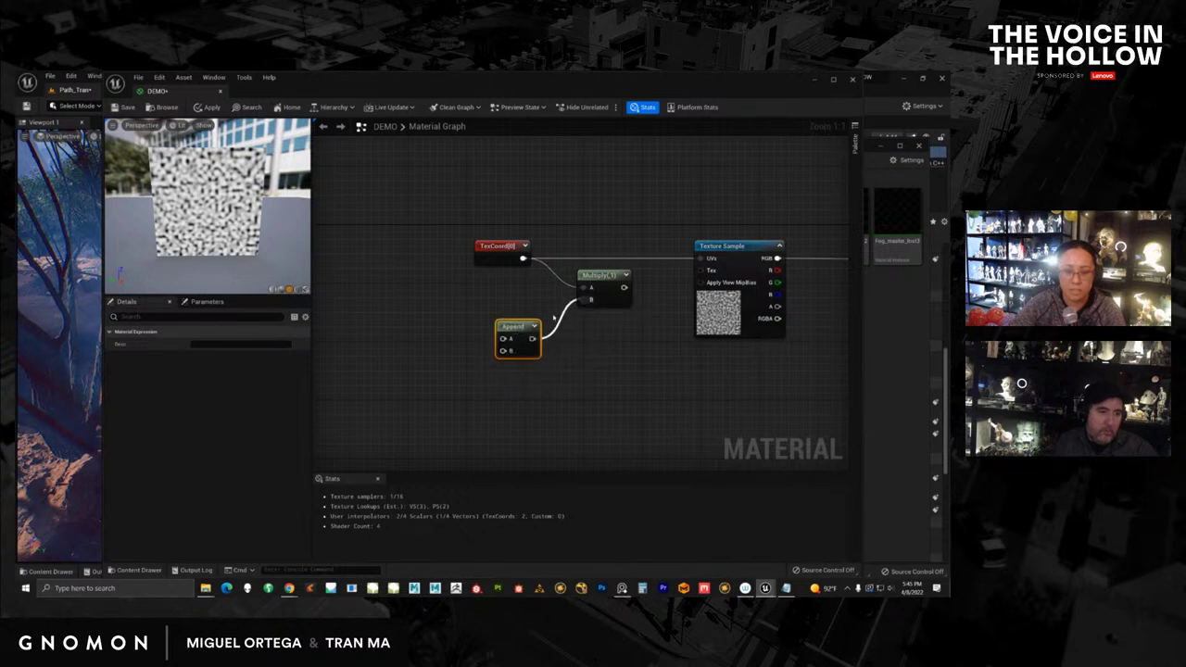
Step: Add a scalar parameter named ssss and place it before the Append node
right_click_drag(452, 417, 510, 406)
left_click(480, 383)
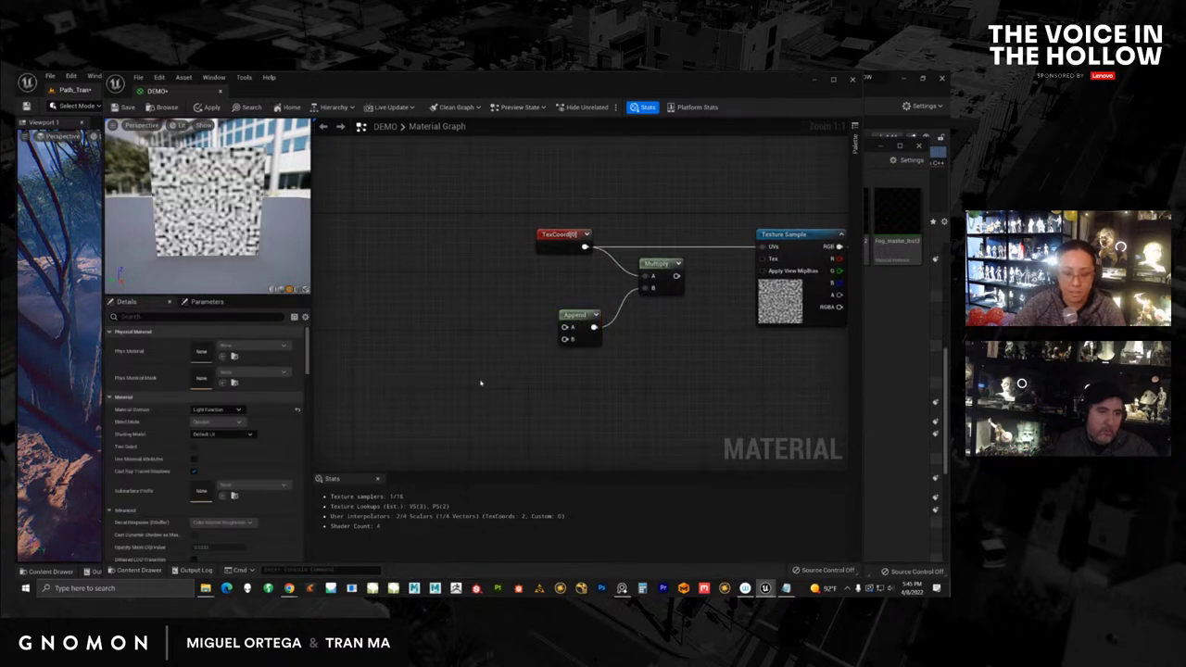
key("s")
left_click(480, 377)
type("ssss")
left_click_drag(494, 381, 478, 310)
left_click(198, 343)
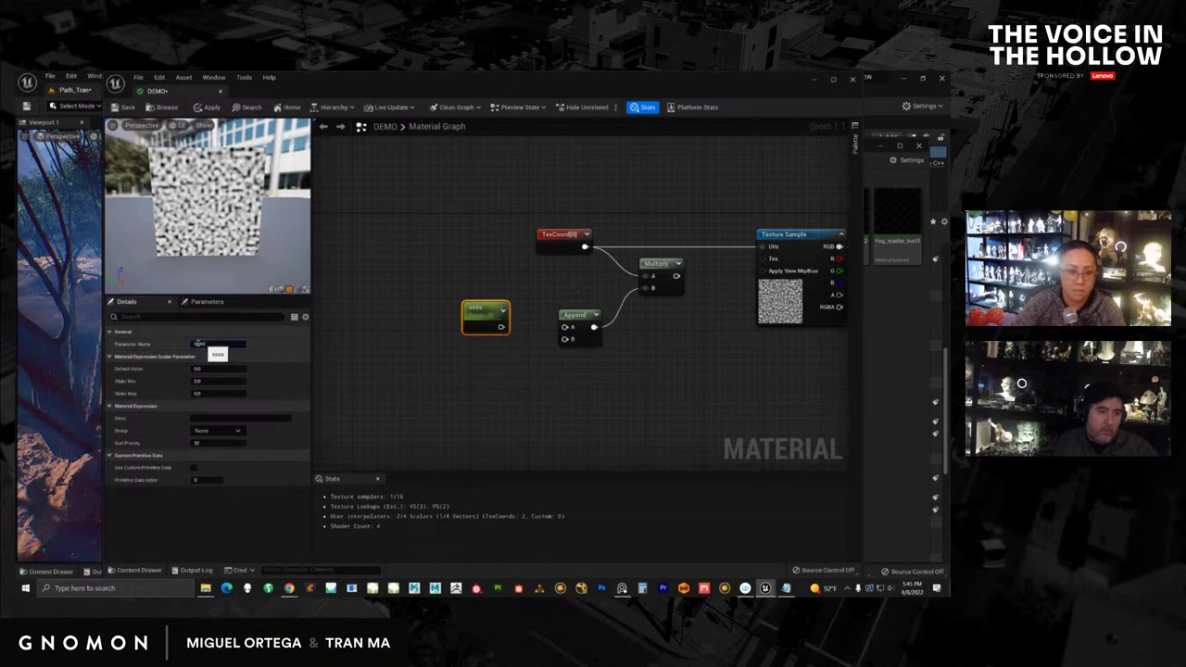
Step: Add a Constant below the scalar parameter, convert it to a parameter named U, and rename the ssss parameter V
right_click(490, 403)
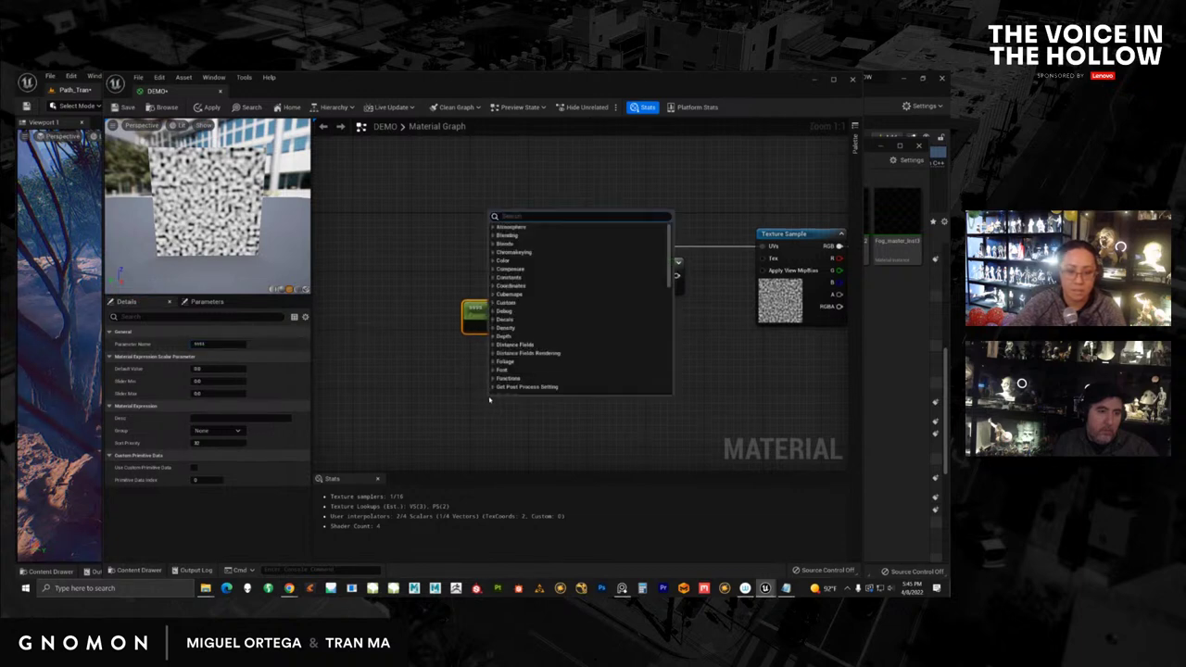
left_click(493, 280)
left_click(505, 288)
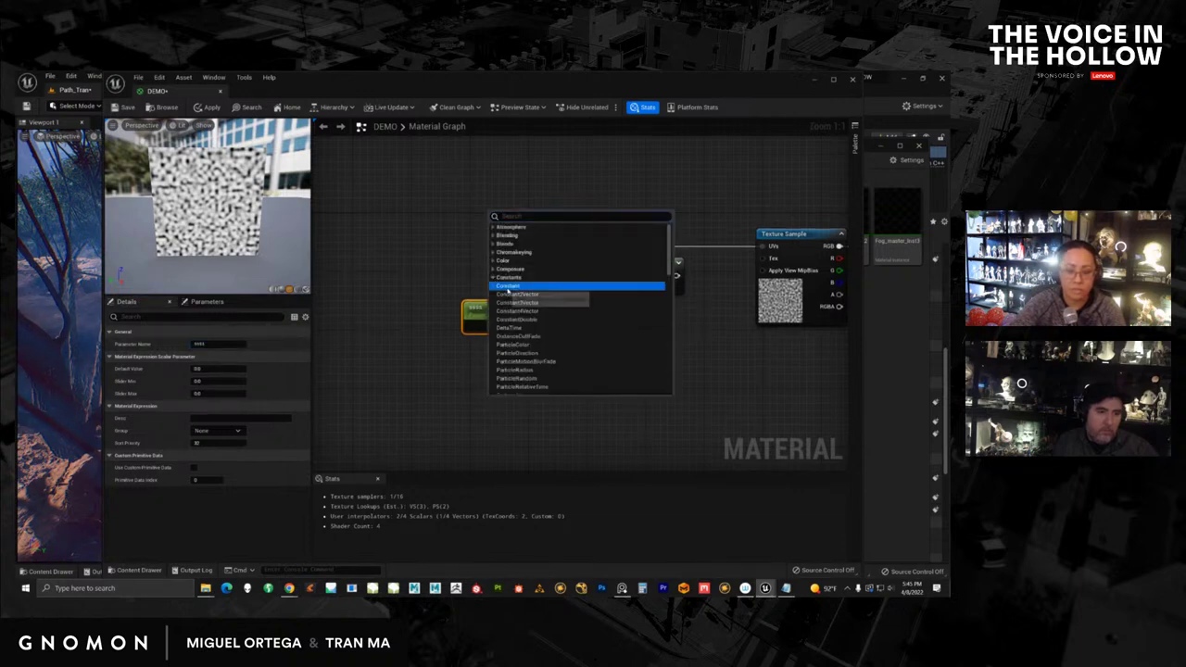
left_click_drag(493, 403, 475, 367)
right_click(483, 369)
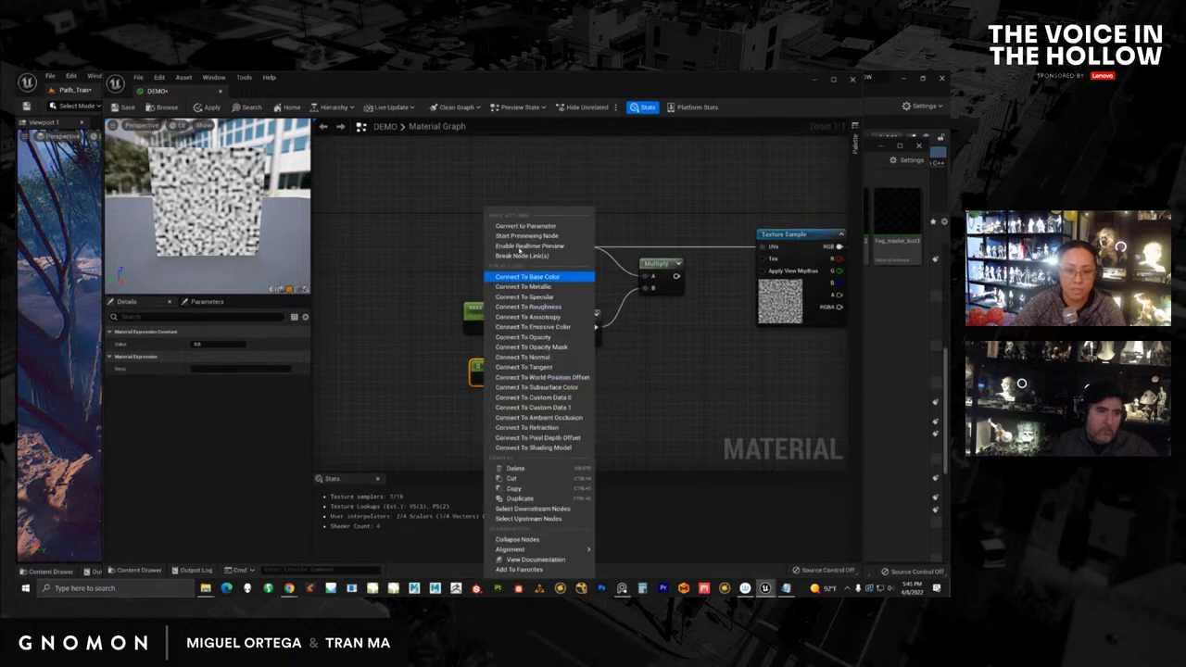
left_click(524, 226)
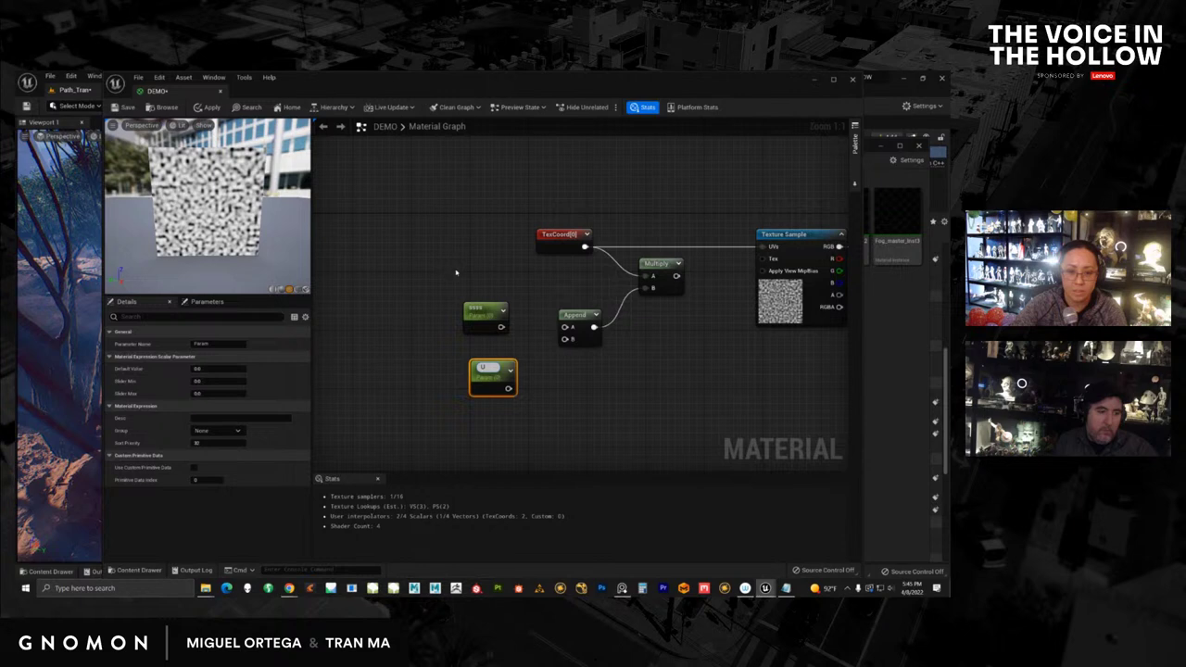
left_click(485, 316)
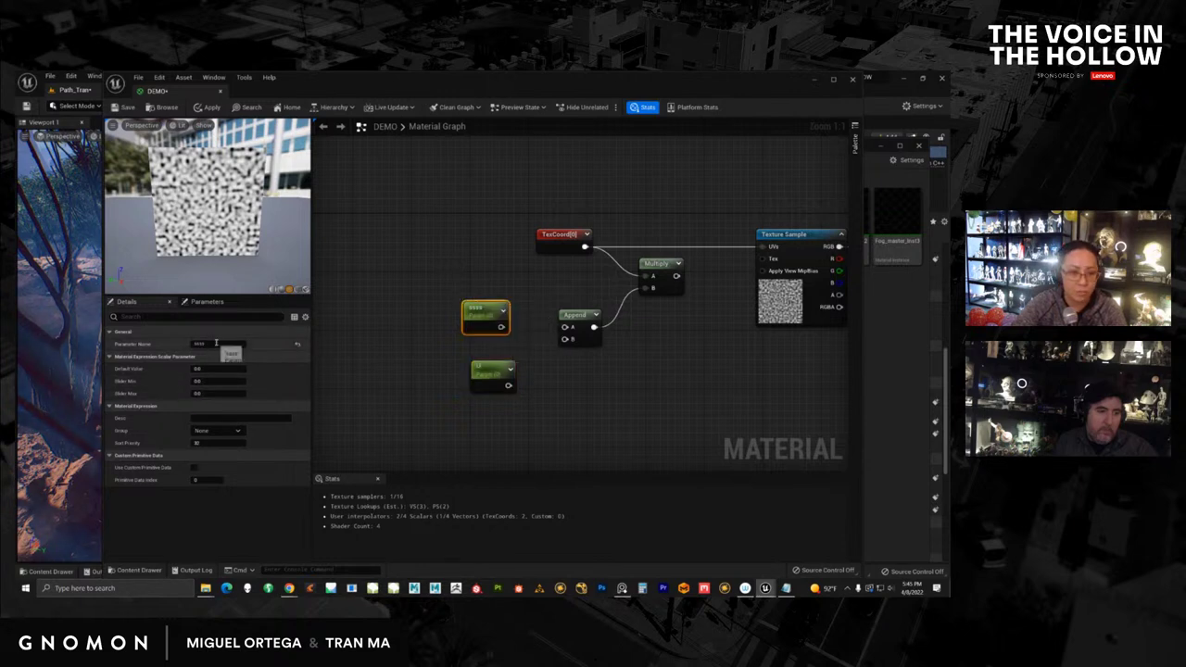
type("V")
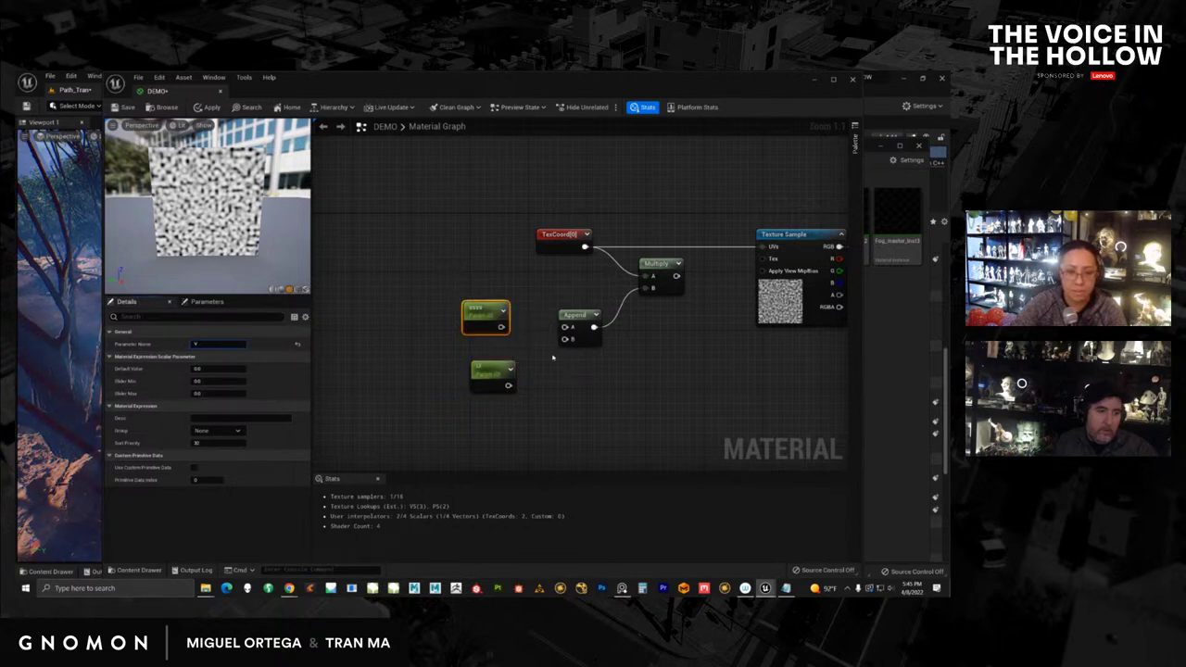
Step: Connect the V parameter to Append's A input and the U parameter to its B input, tidying both nodes
left_click(573, 345)
left_click_drag(501, 327, 563, 328)
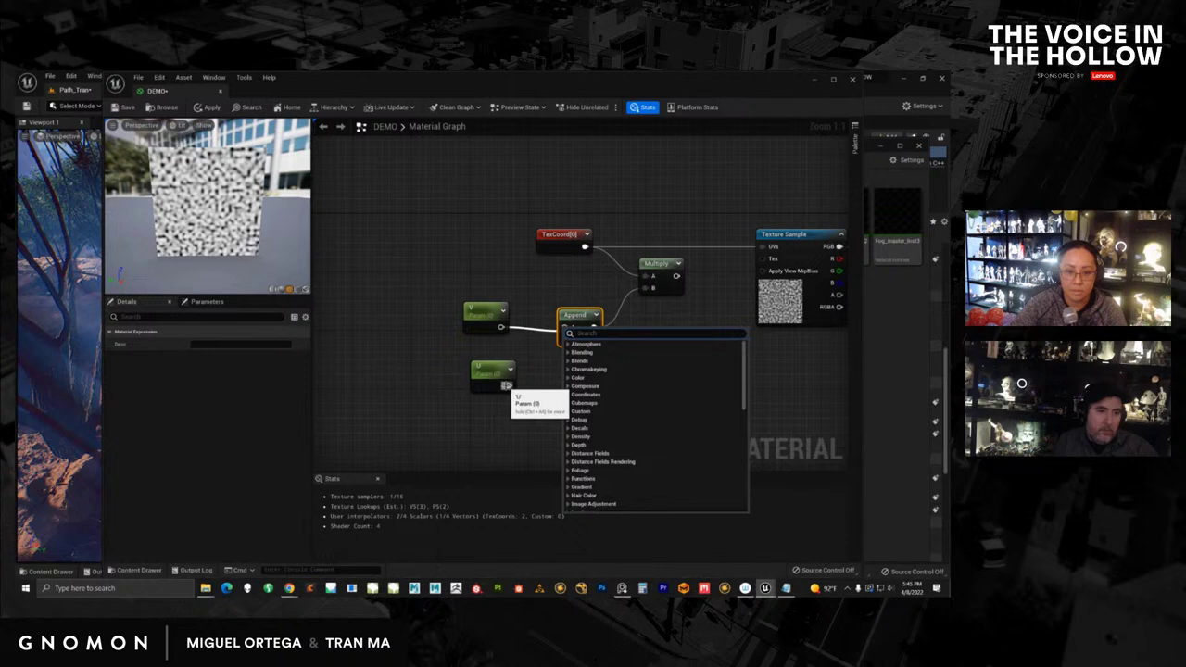
left_click_drag(507, 385, 566, 329)
left_click(494, 313)
left_click(490, 370)
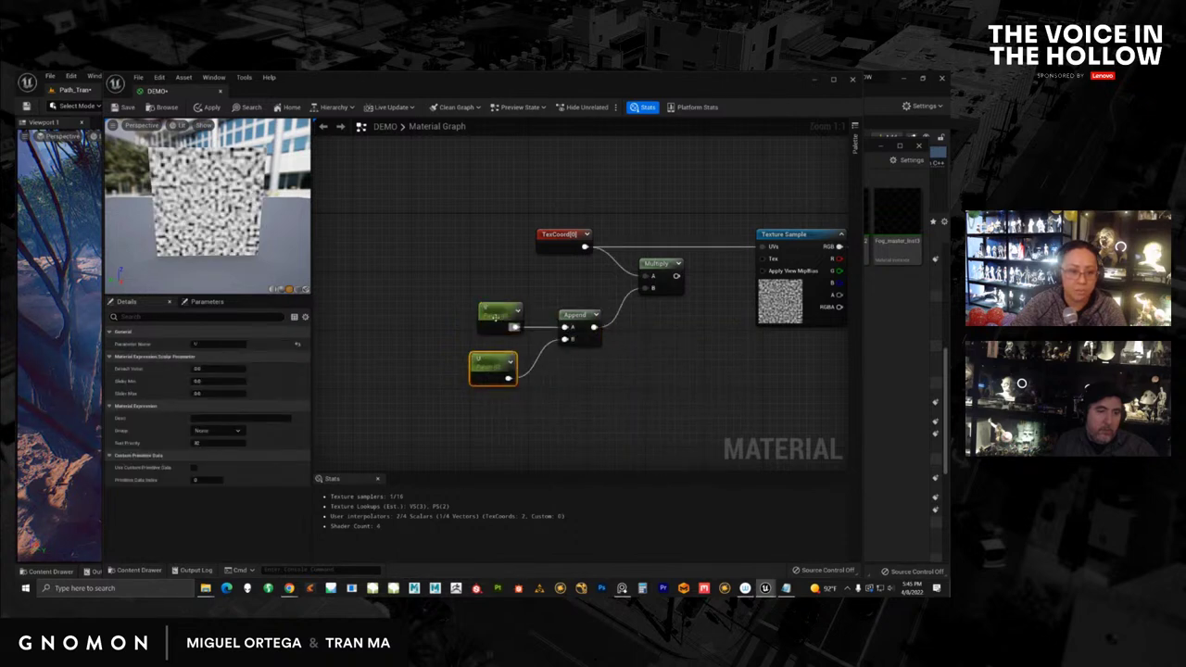
Step: Set the default values of the V and U parameters to 1
left_click_drag(496, 318, 487, 317)
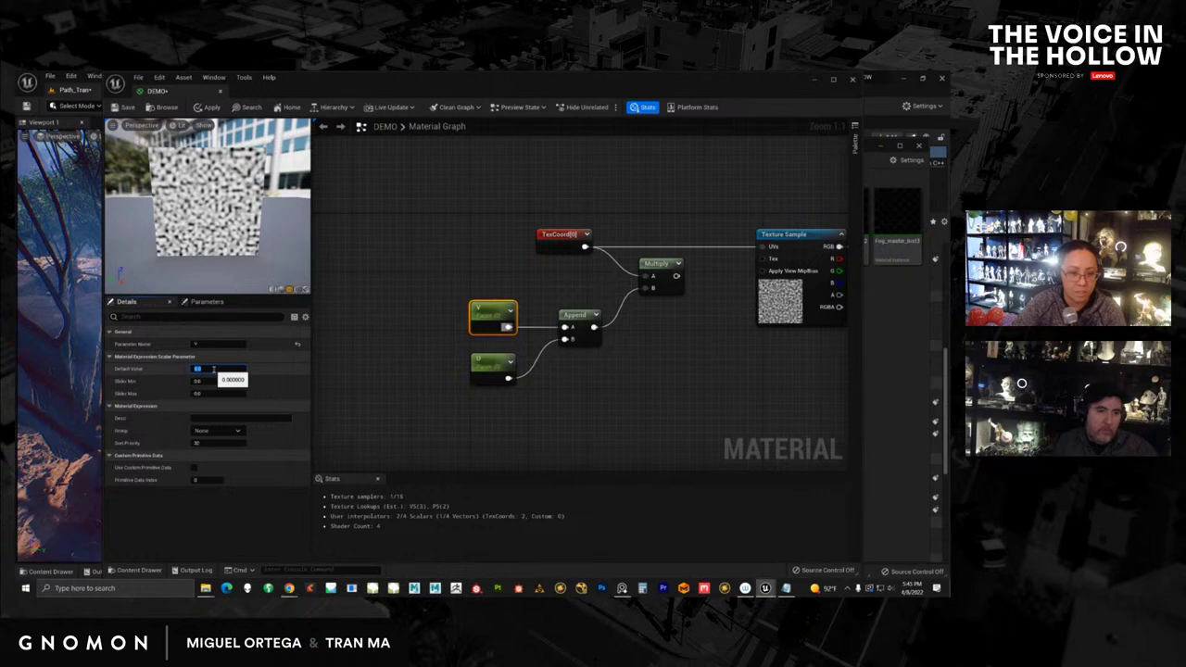
type("1")
left_click_drag(484, 367, 469, 367)
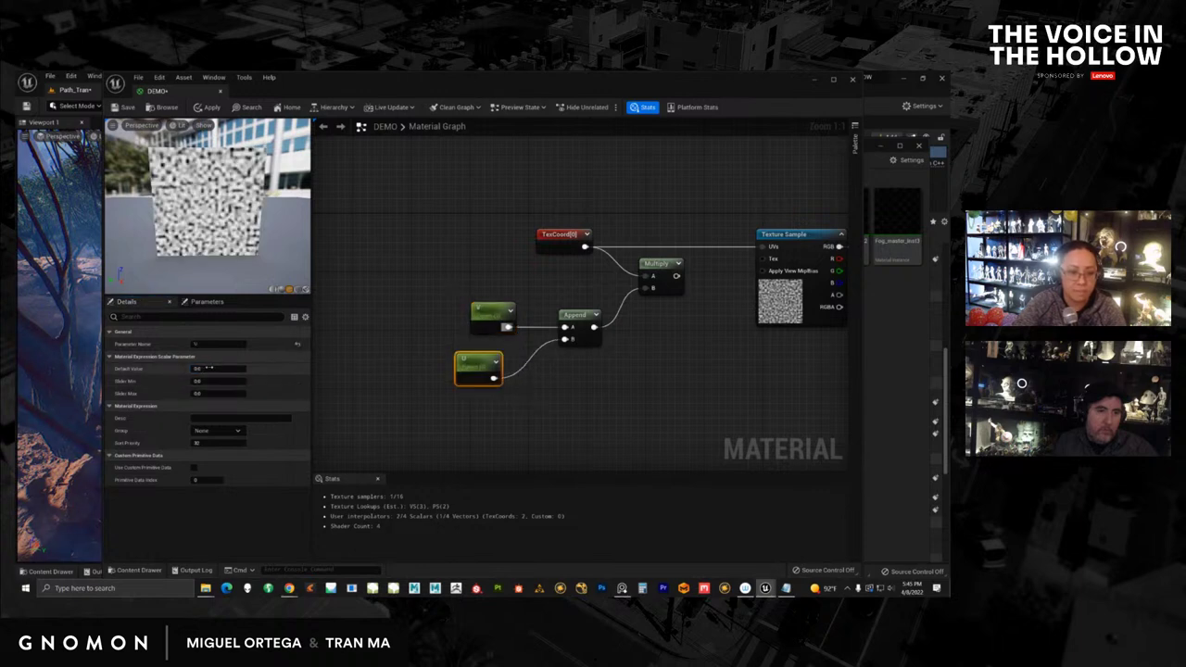
left_click(599, 399)
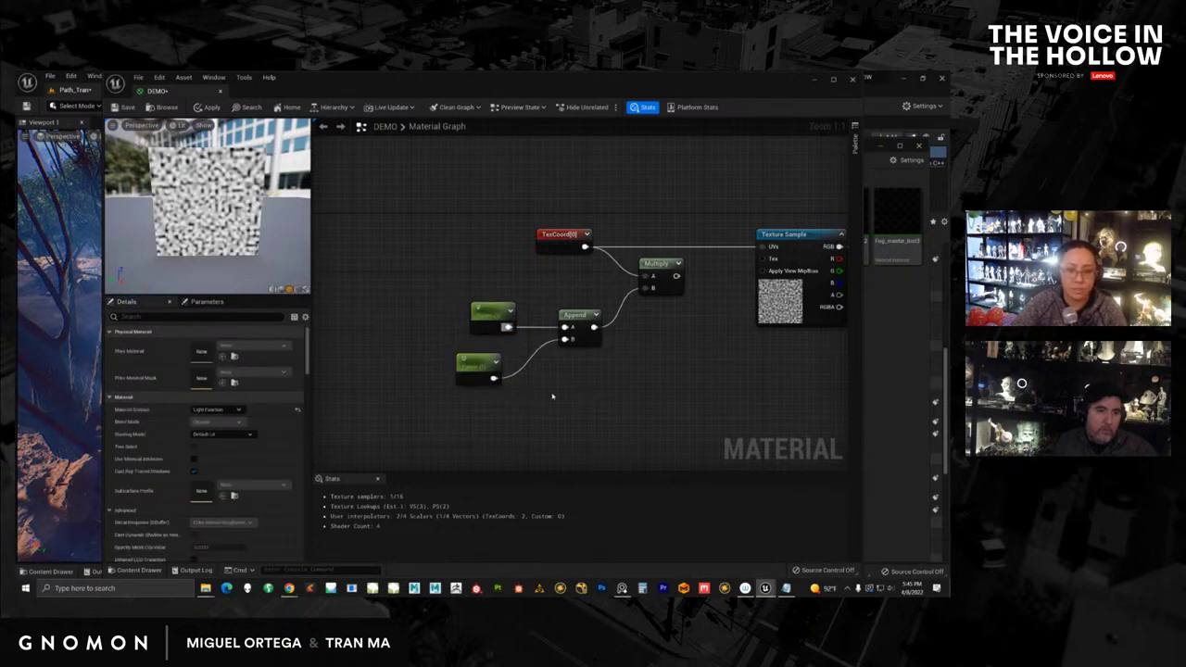
Step: Connect Multiply's output to the texture sample's UVs input and save the DEMO material
right_click_drag(552, 397, 491, 419)
left_click_drag(615, 297, 705, 272)
right_click_drag(643, 365, 549, 378)
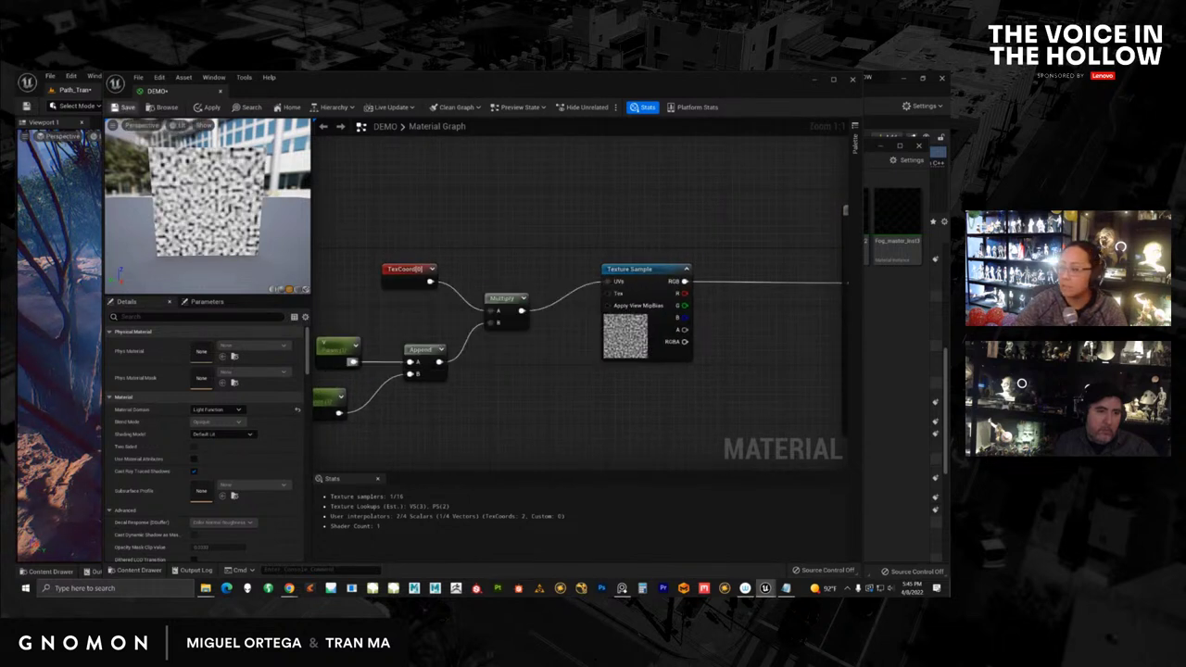
left_click(122, 106)
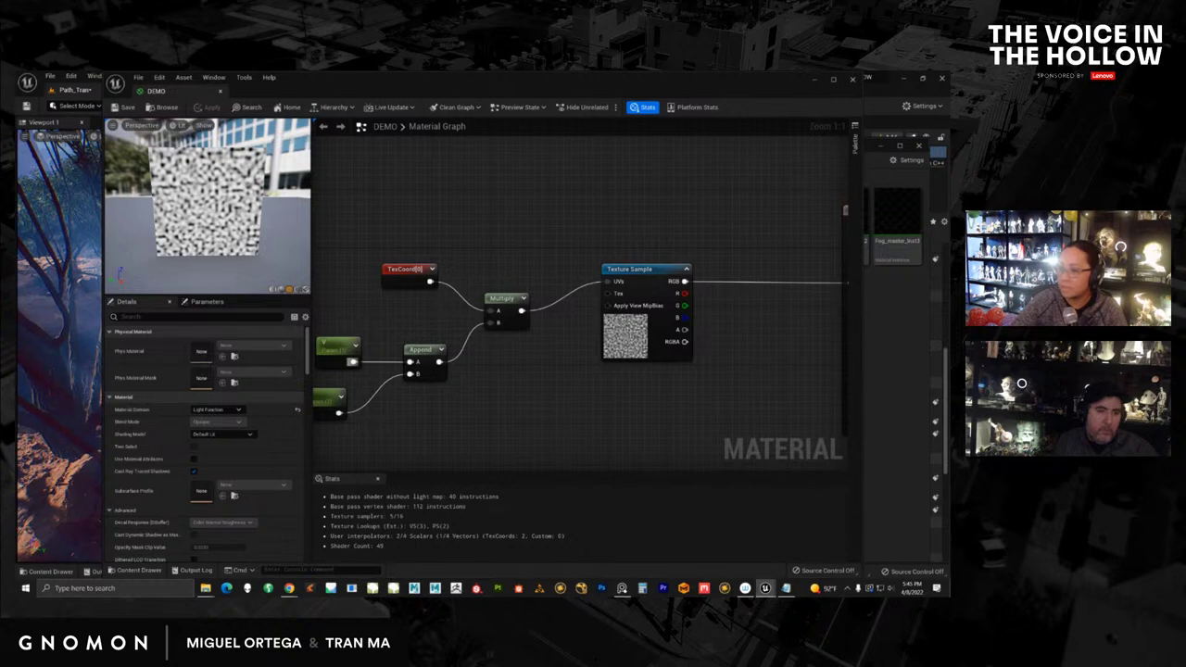
Step: Move the Content Browser clear of the material editor and open the DEMO_Inst material instance
left_click(882, 344)
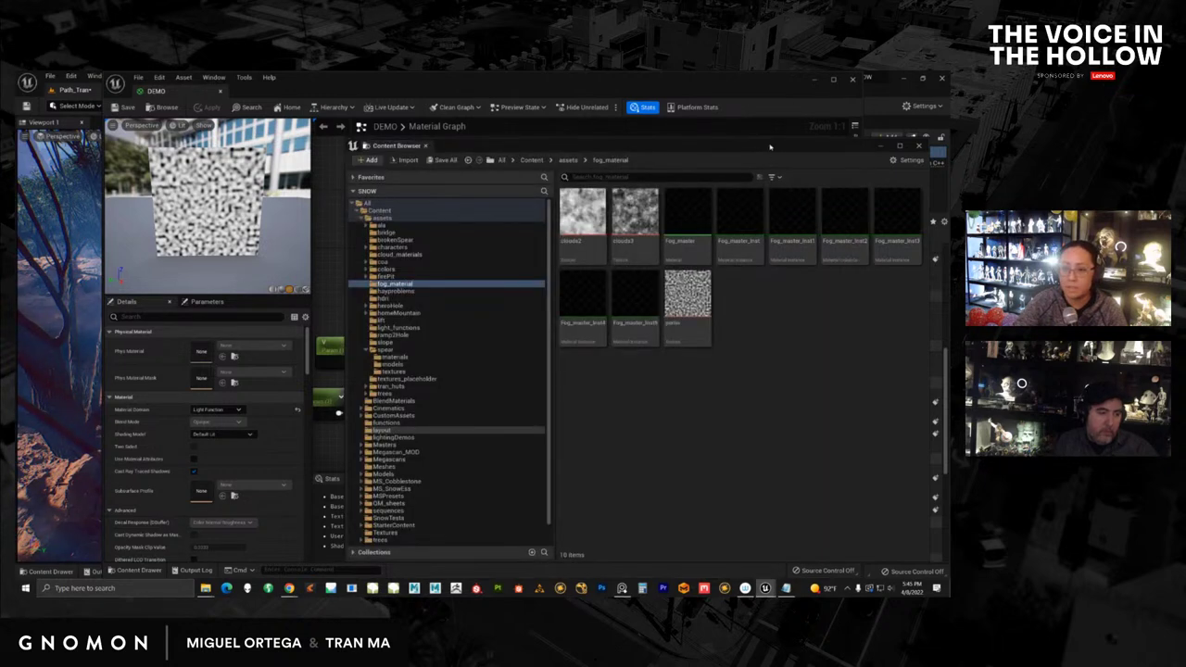
left_click_drag(771, 146, 950, 133)
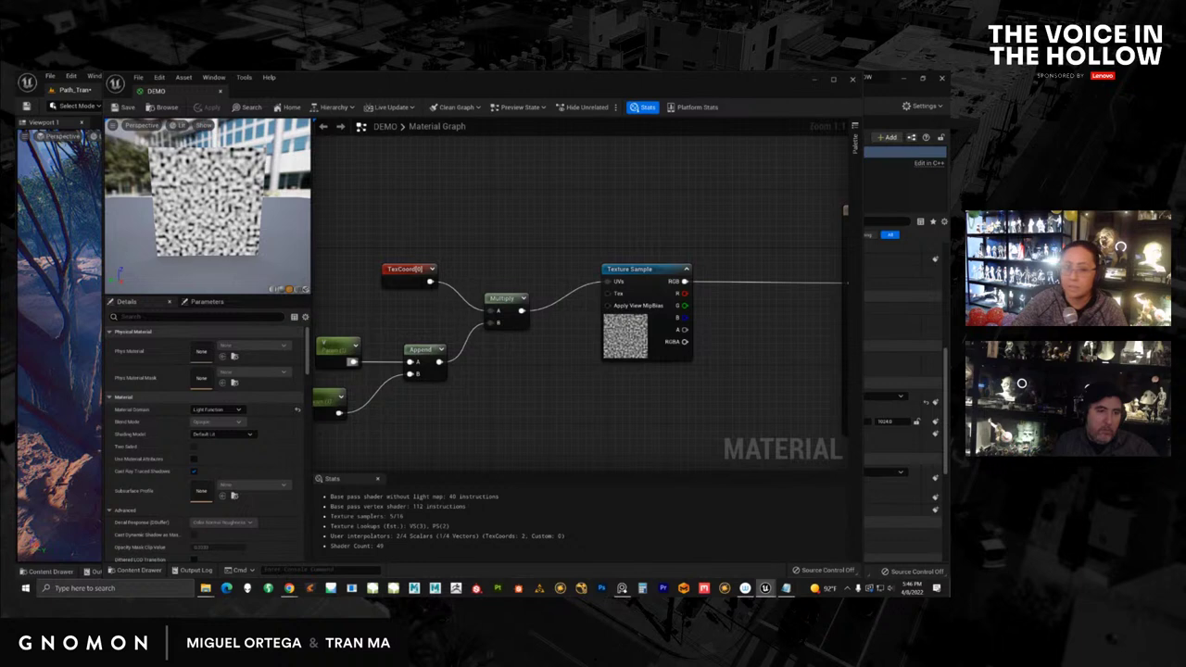
left_click_drag(945, 315, 338, 93)
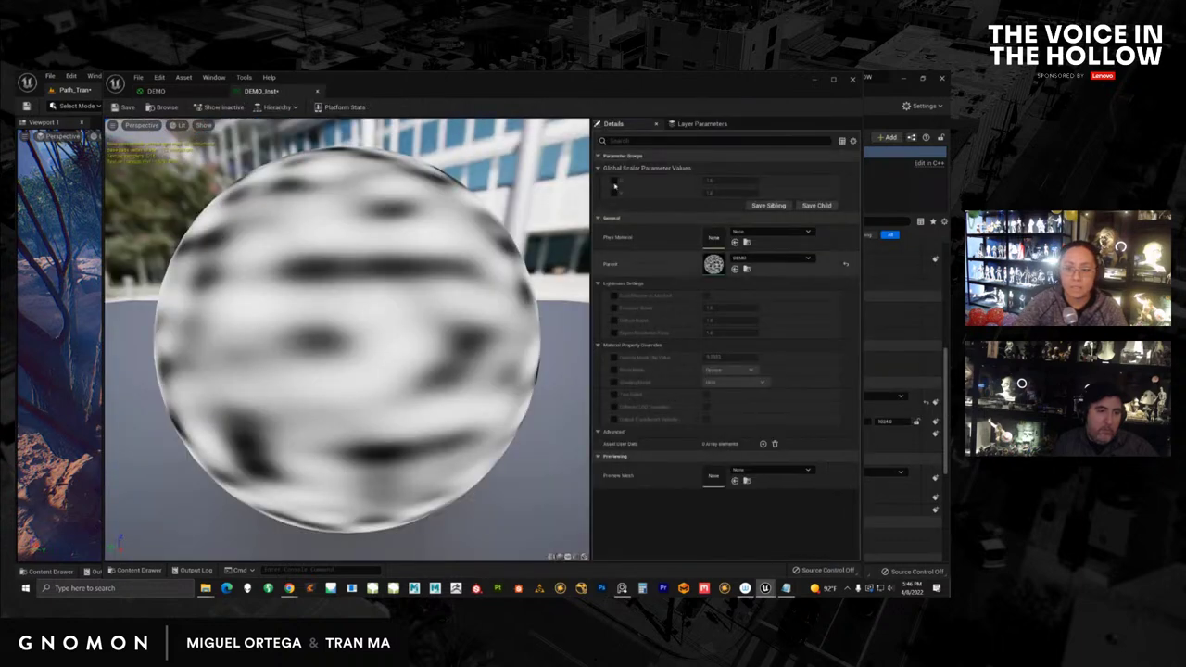
Step: Enable the U and V parameter overrides in DEMO_Inst and set both to 2
left_click(614, 195)
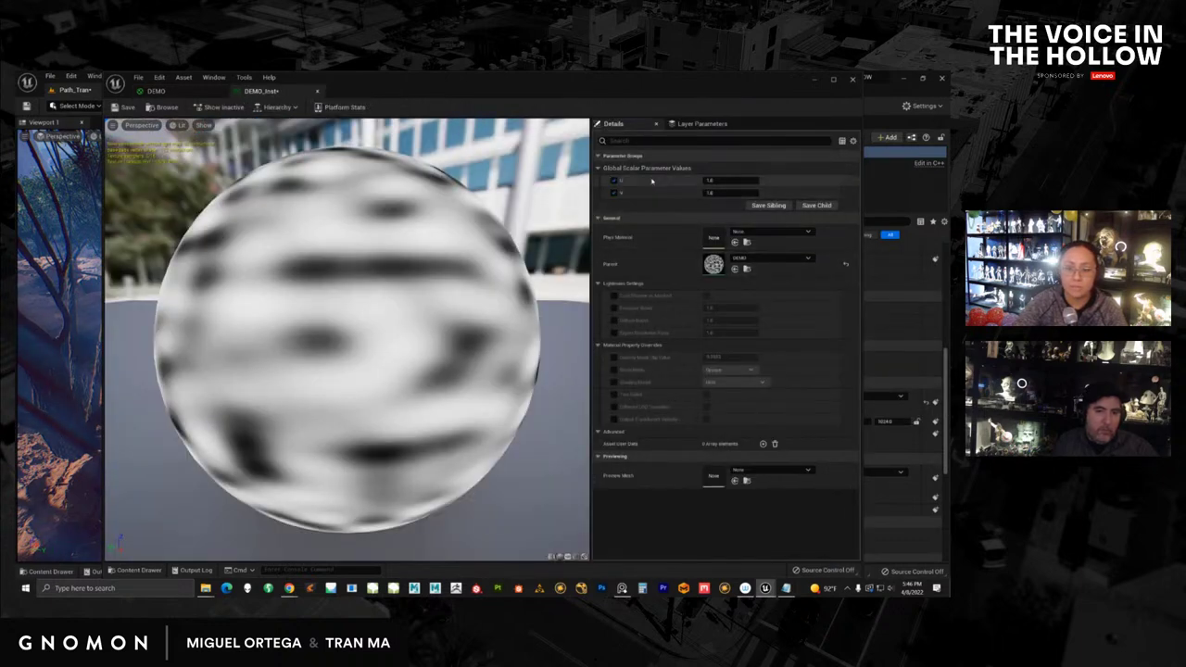
left_click(731, 181)
left_click(726, 193)
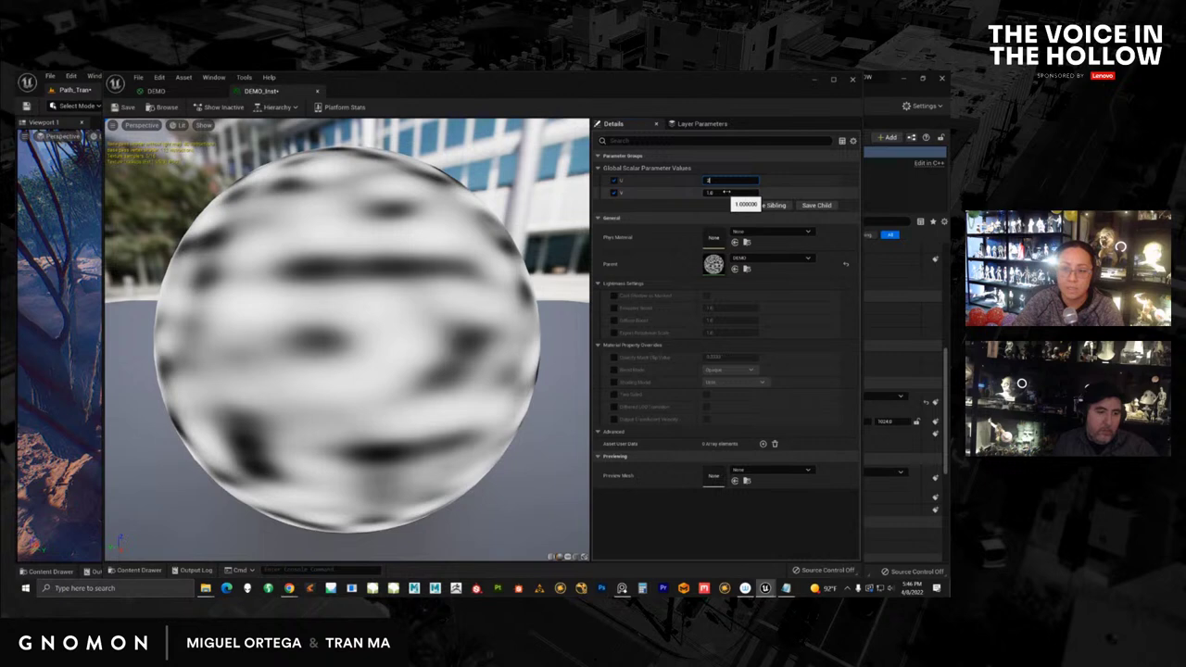
type("2")
key("Return")
left_click(724, 182)
type("2")
key("Return")
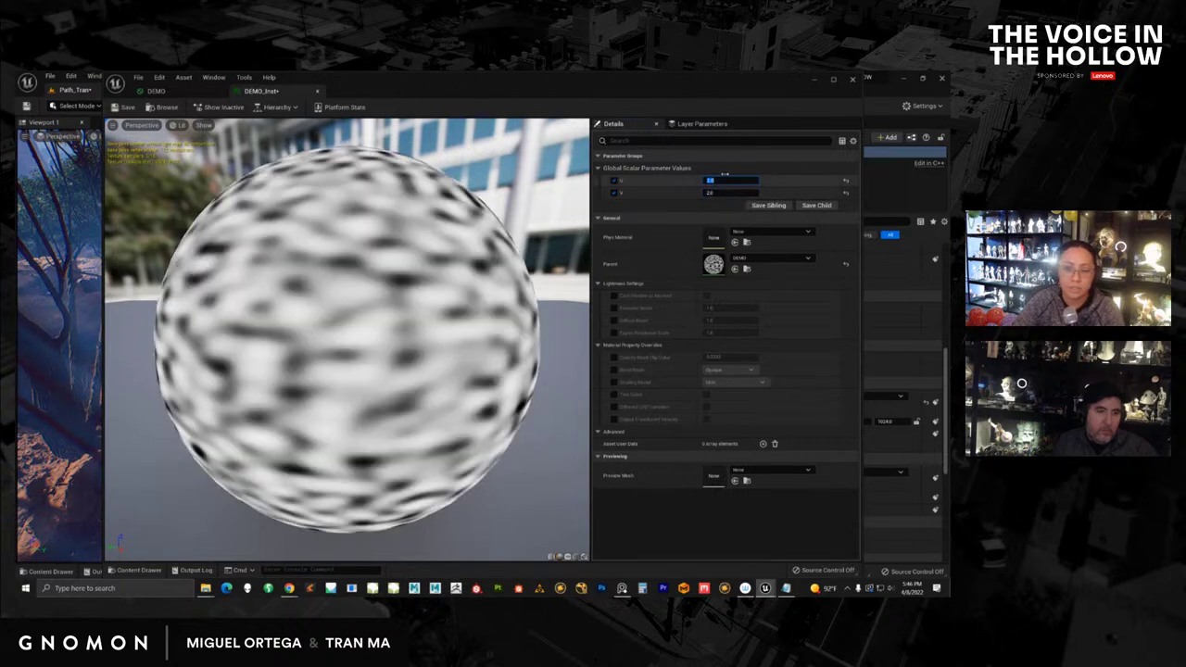
Step: Add a CheapContrast node to the DEMO material graph and connect the texture sample's RGB output to its In input
left_click(189, 92)
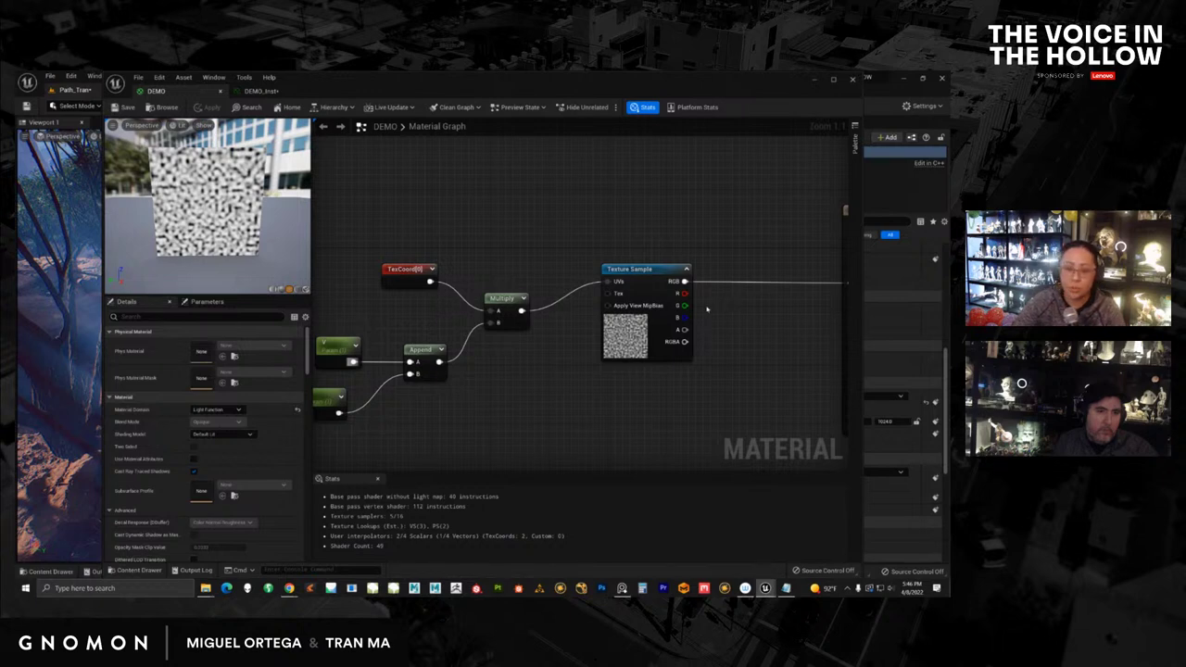
right_click_drag(725, 379, 619, 395)
left_click_drag(540, 293, 527, 294)
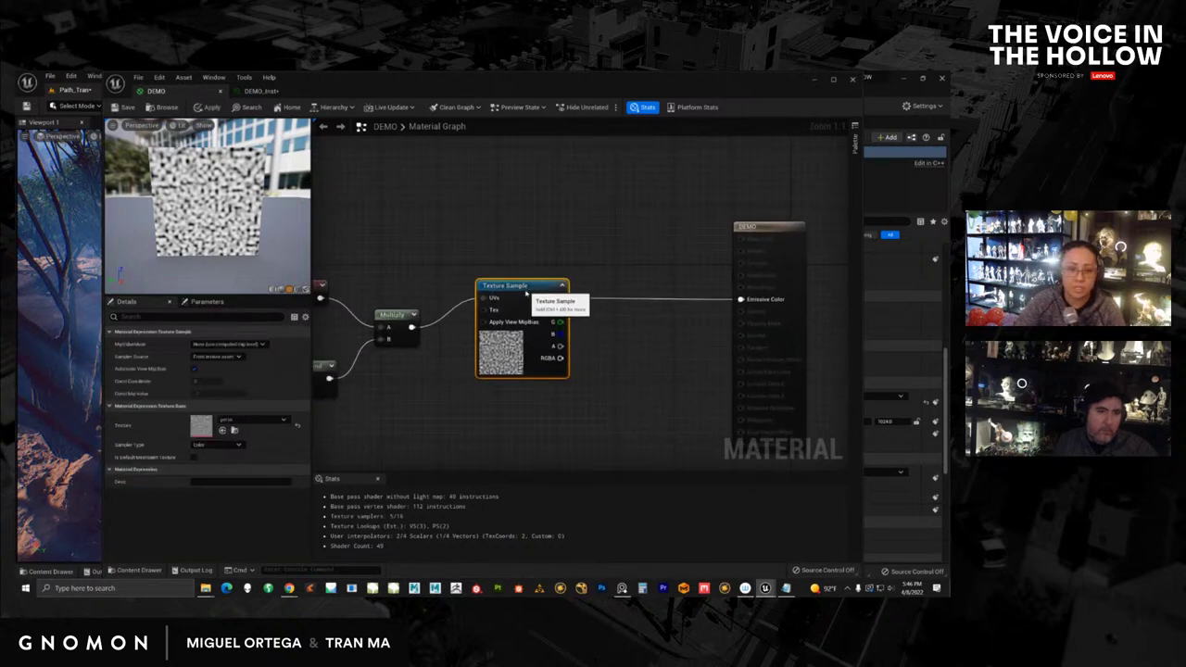
left_click(630, 356)
right_click(632, 358)
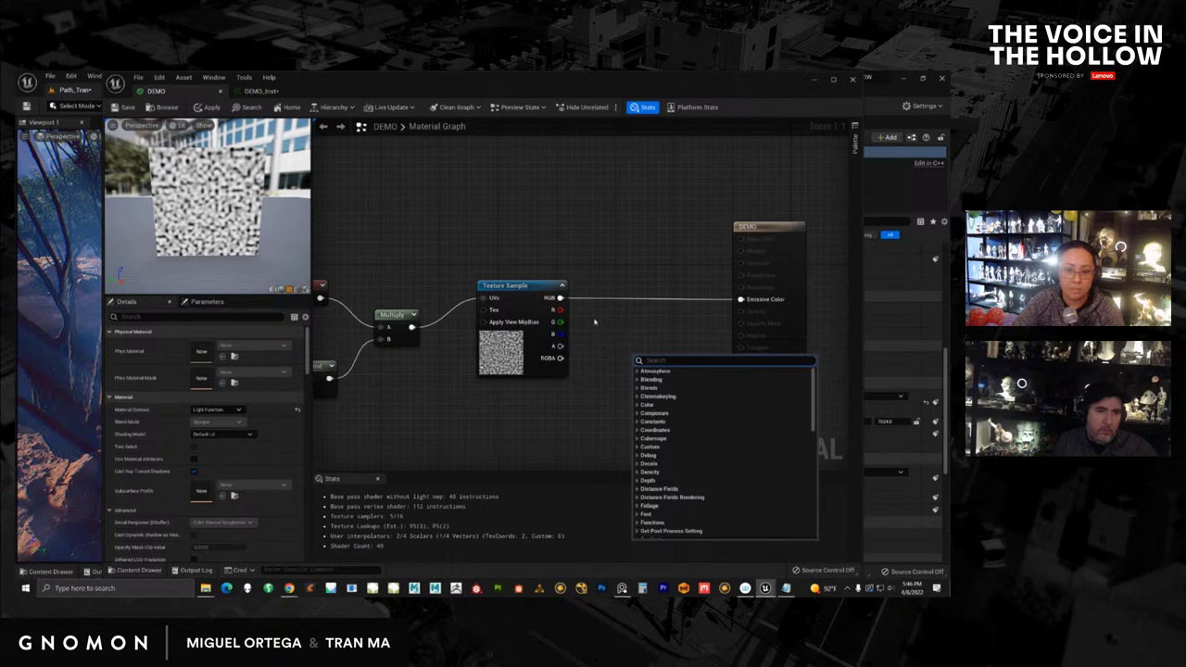
type("c")
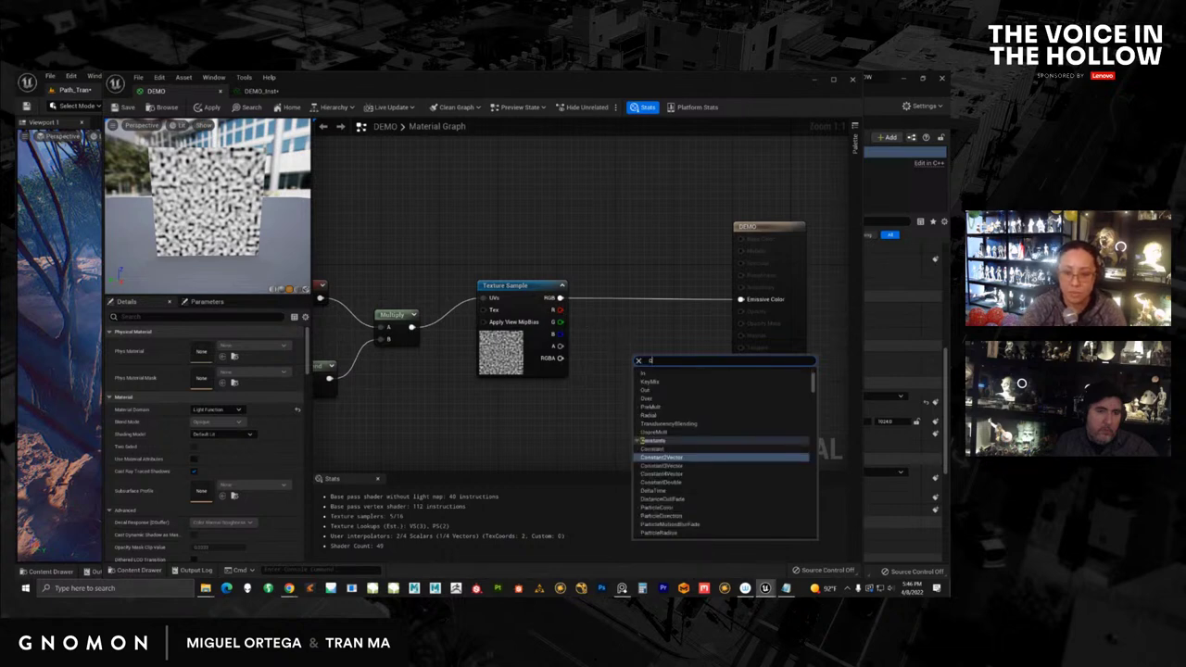
type("ontra")
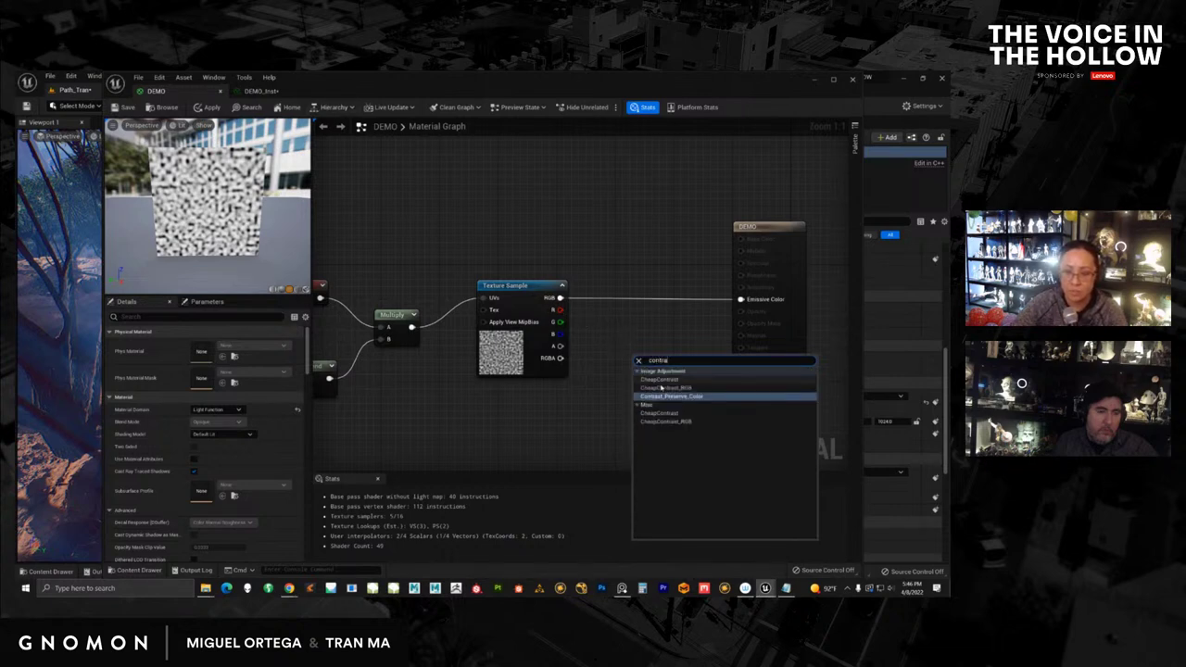
left_click(659, 380)
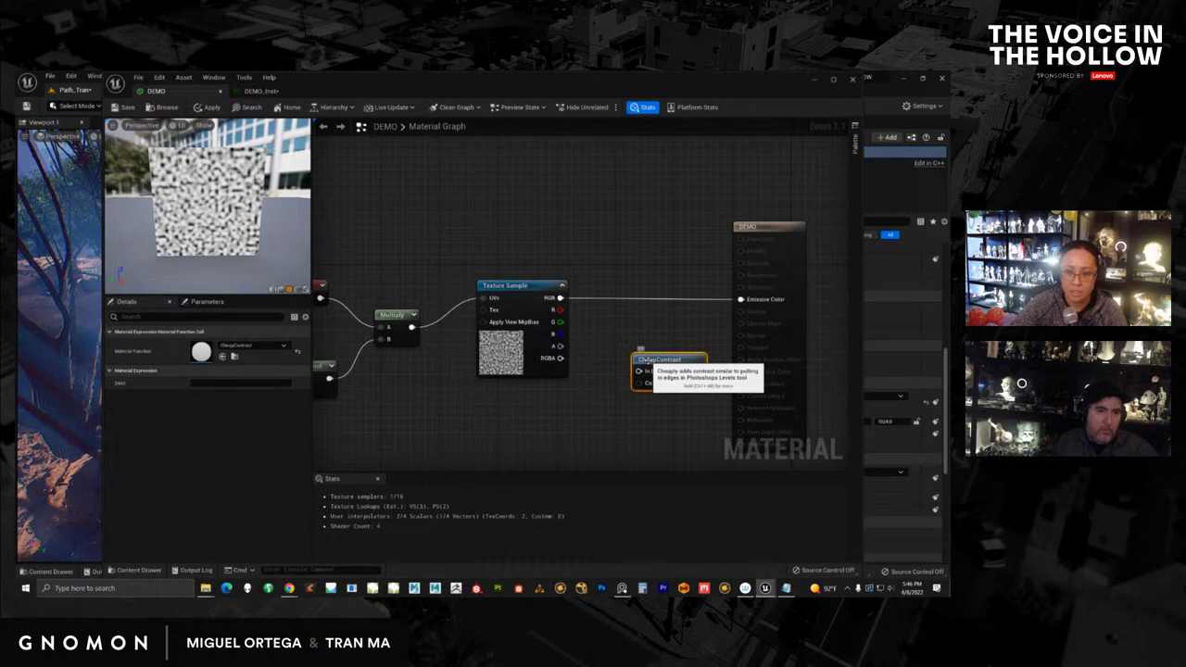
left_click_drag(647, 361, 616, 330)
left_click_drag(561, 298, 641, 331)
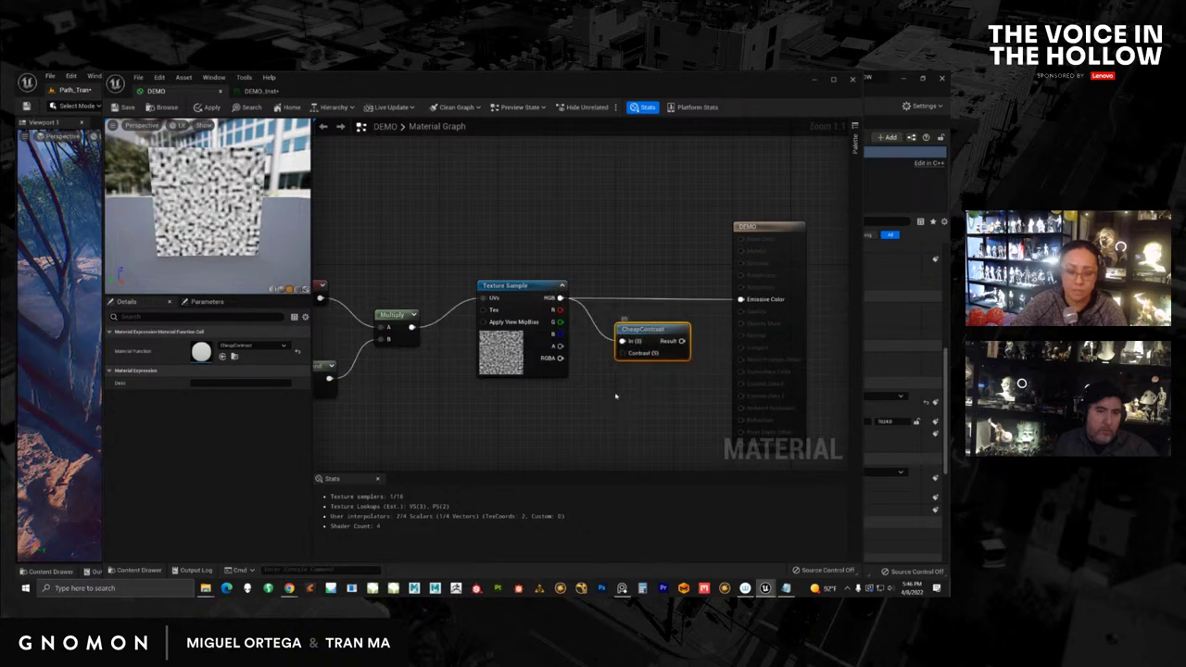
Step: Add a Constant below the CheapContrast node and convert it to a parameter
left_click(620, 399)
right_click(621, 399)
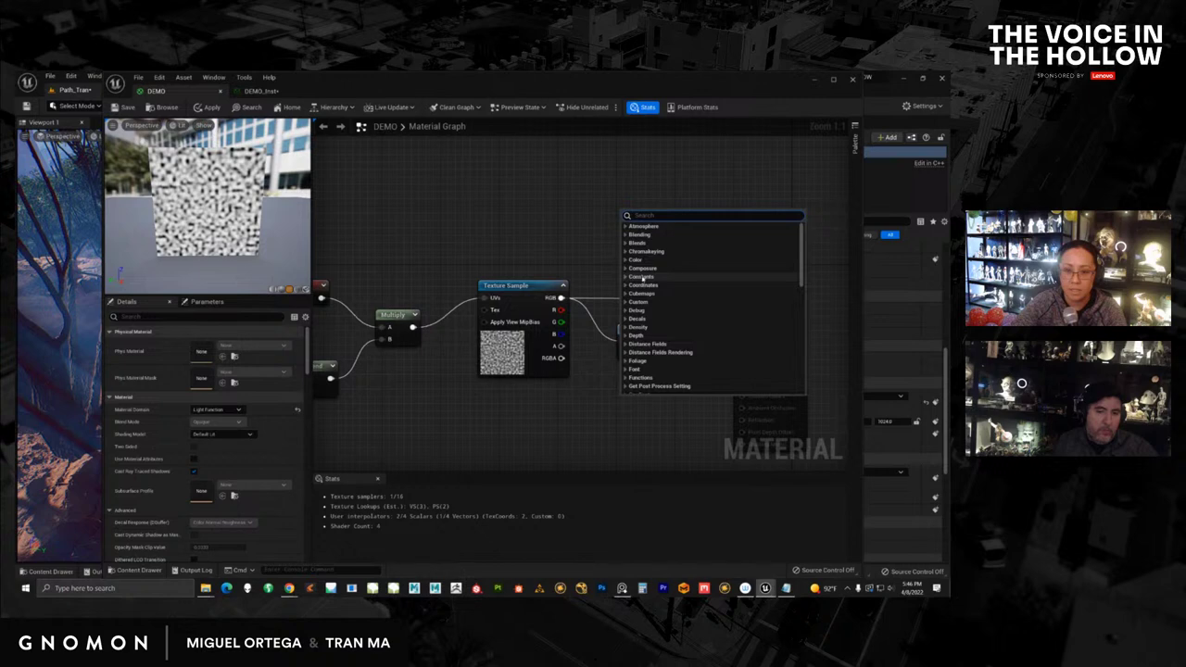
left_click(642, 278)
left_click(625, 277)
left_click(638, 285)
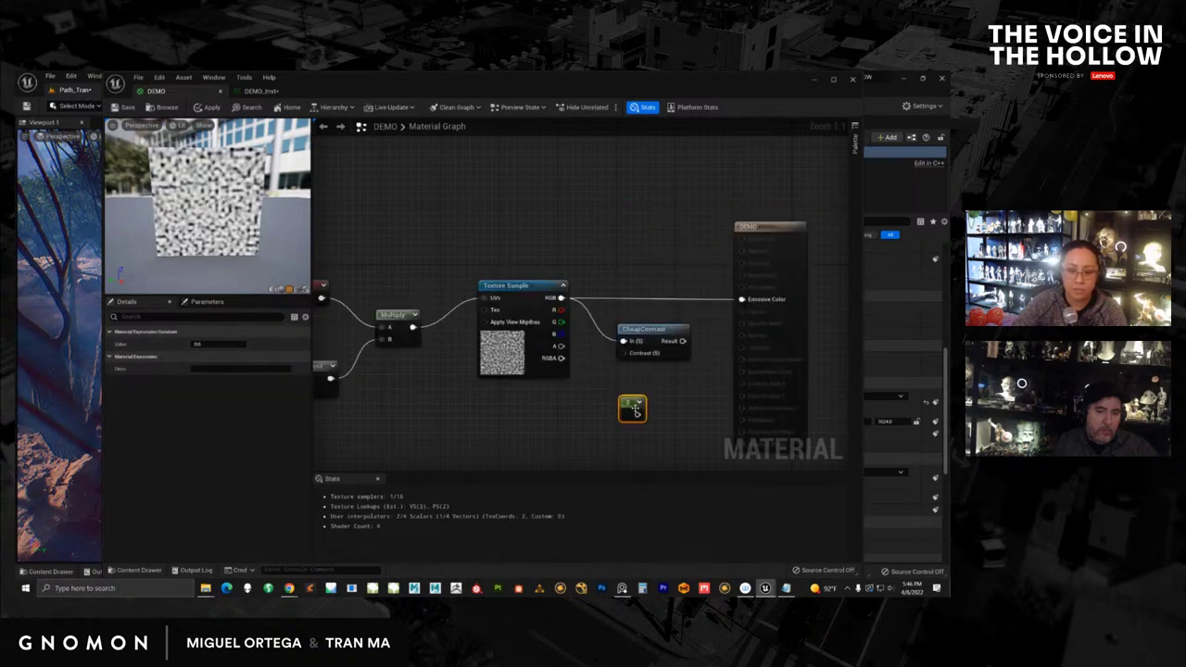
right_click(635, 410)
left_click(677, 238)
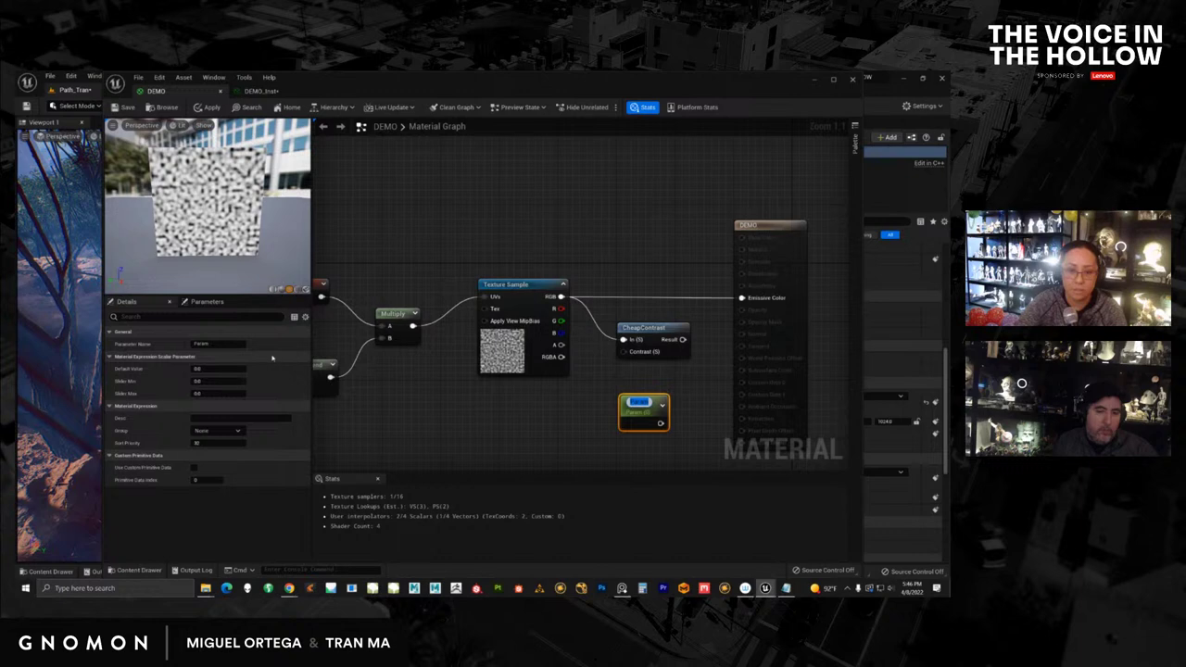
left_click(218, 344)
key("shift+c")
left_click(457, 294, "shift")
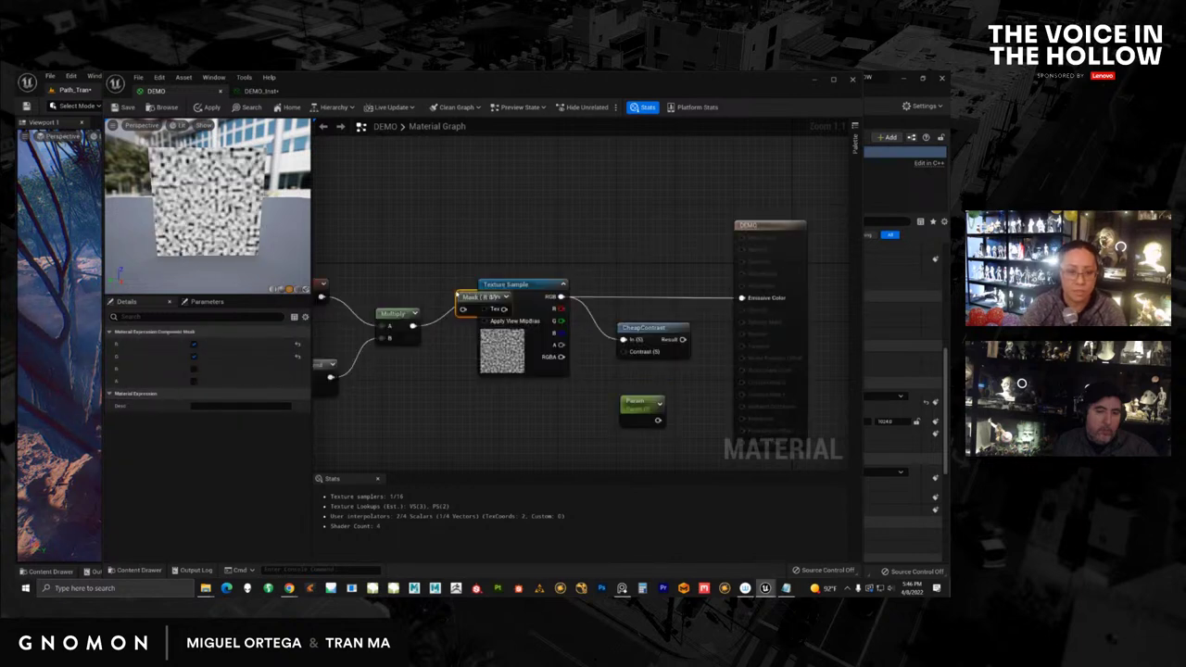
Step: Name the new scalar parameter contrast and set its default value to 1
left_click(639, 408)
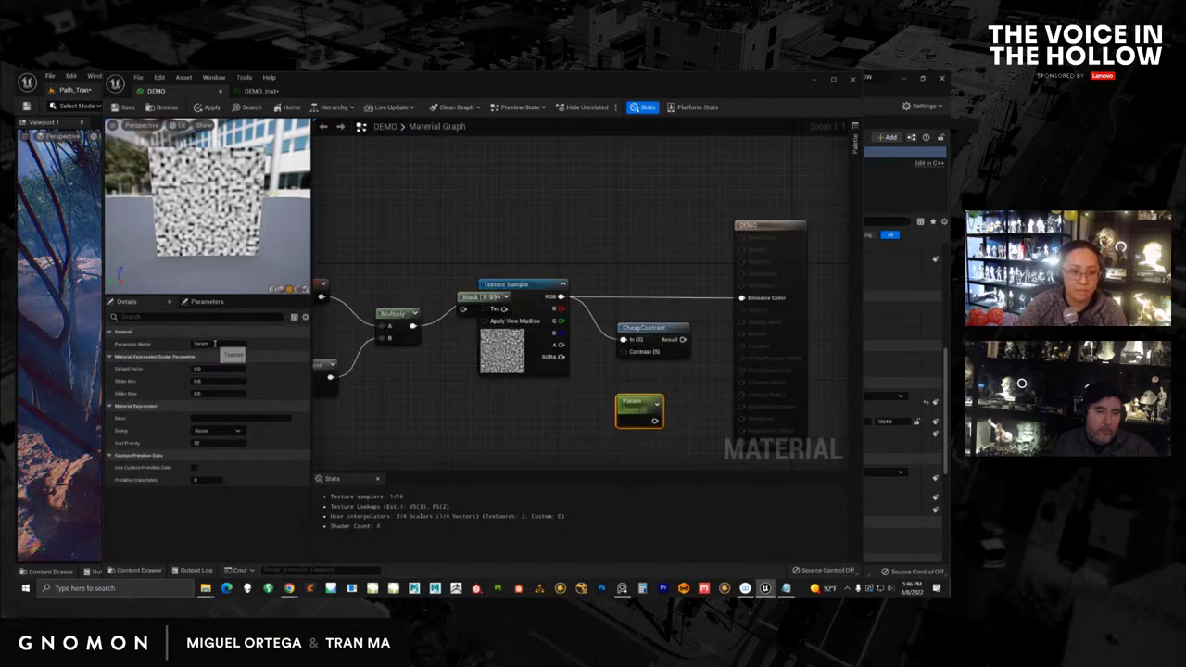
left_click(215, 344)
type("cont")
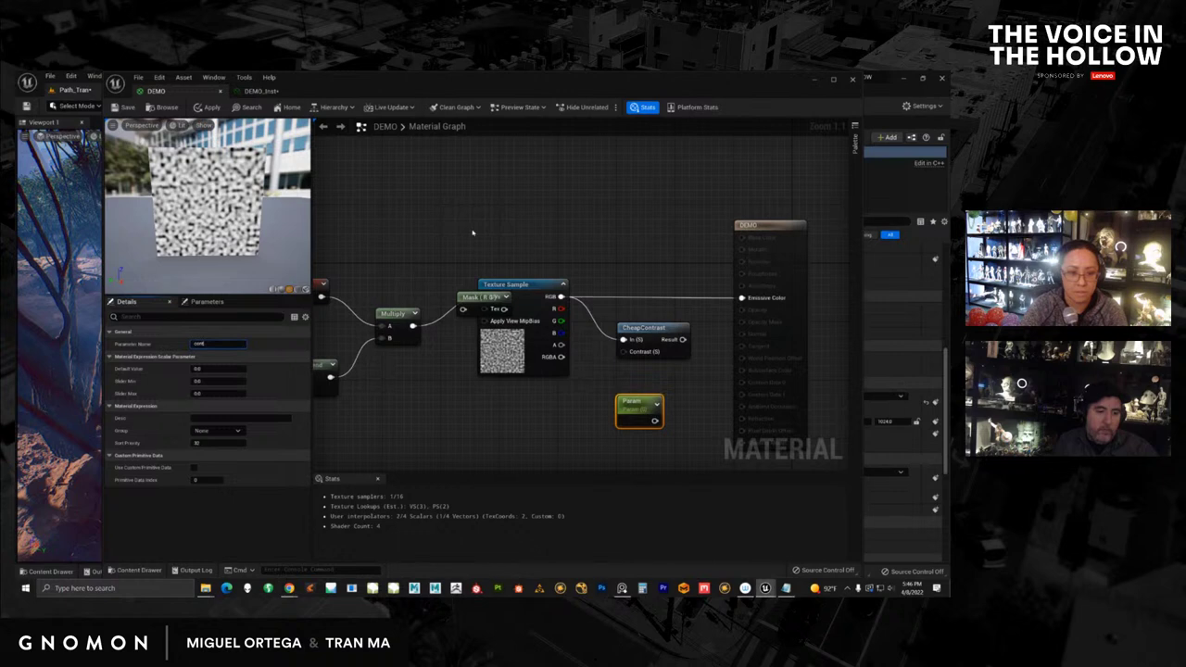
type("rast")
left_click(229, 370)
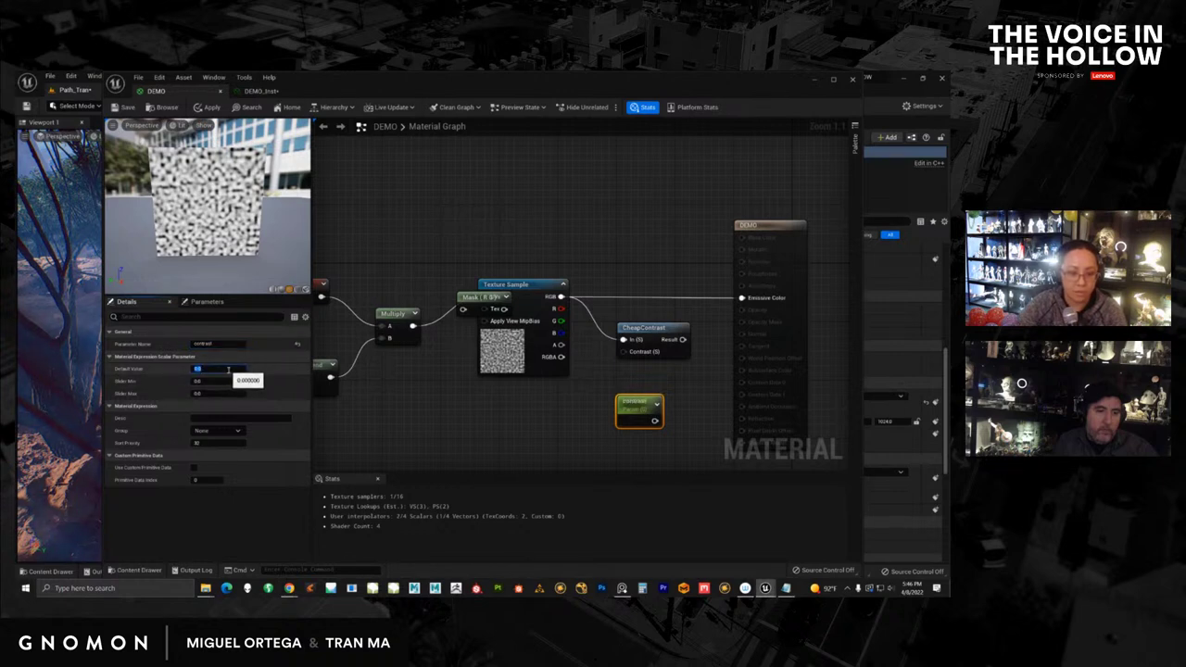
type("1")
key("Return")
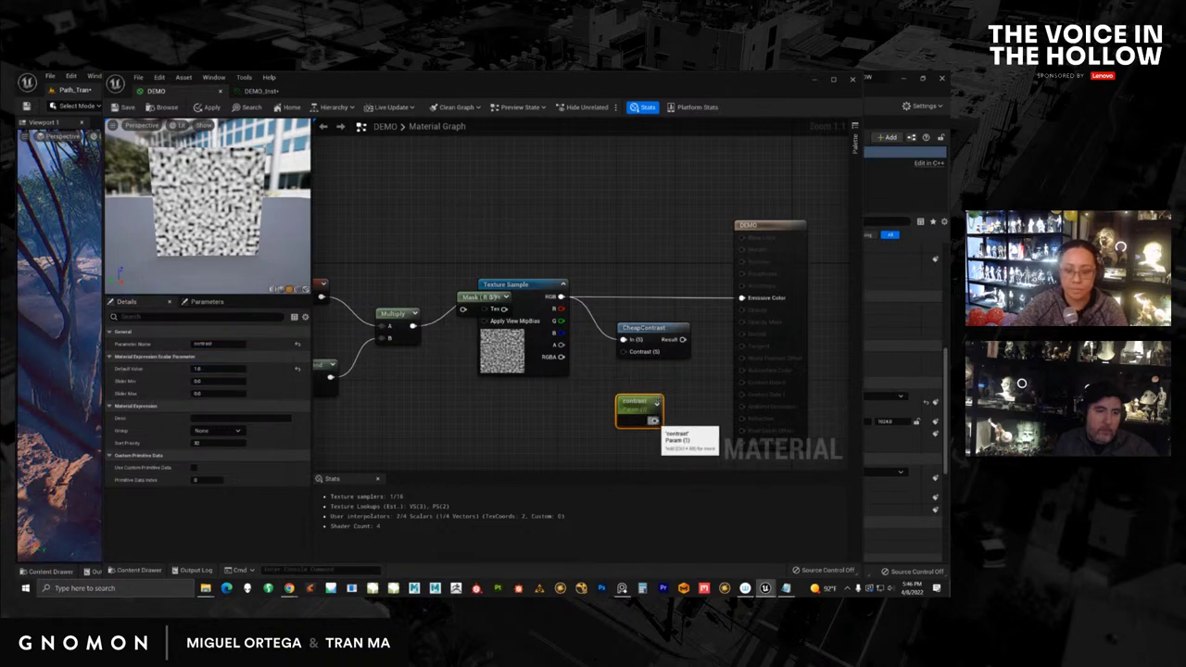
Step: Connect the contrast parameter to CheapContrast's Contrast input and its Result to Emissive Color, placing the parameter below the texture sample
left_click_drag(654, 420, 743, 299)
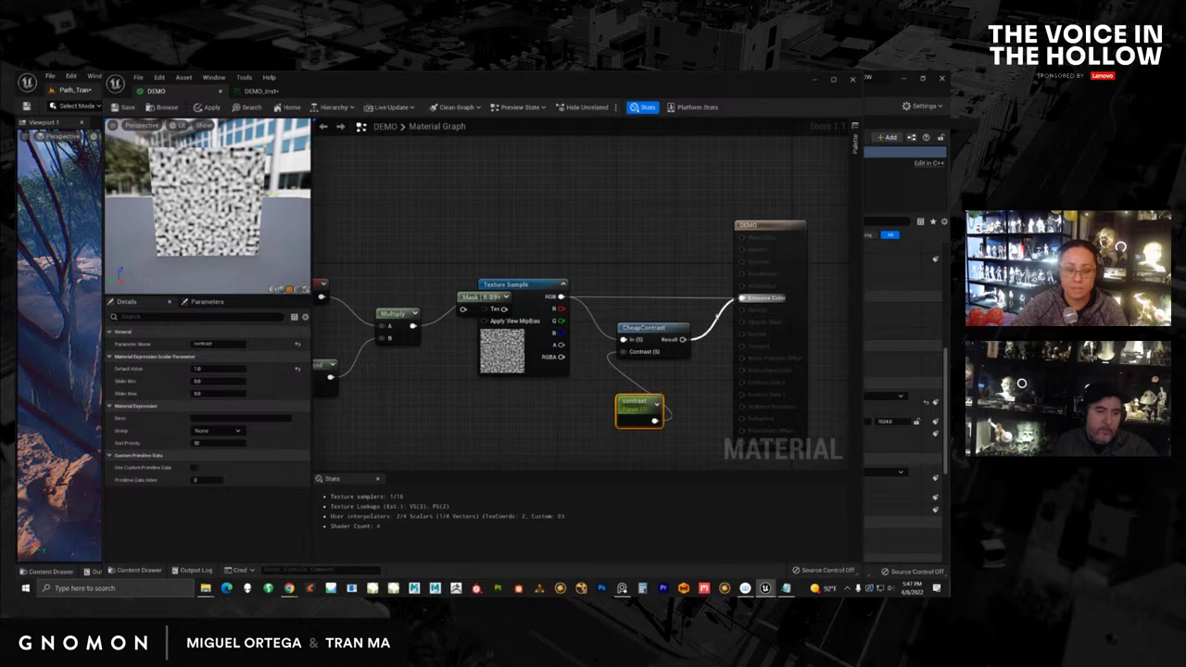
left_click_drag(633, 406, 532, 398)
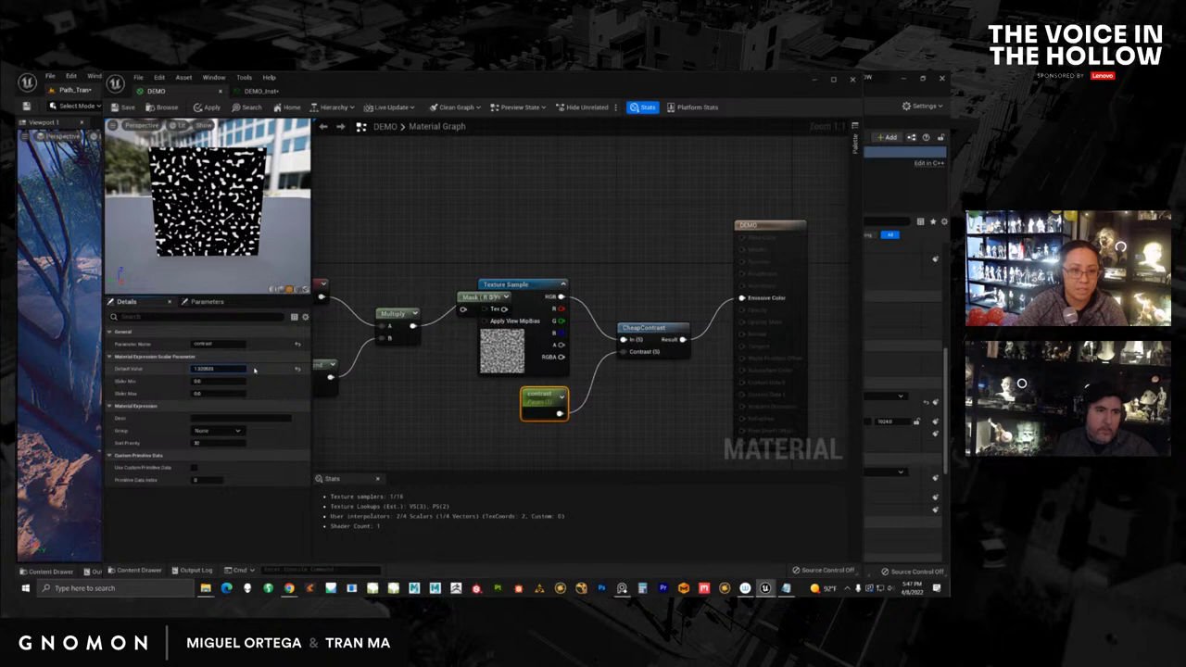
Step: Try higher default values for the contrast parameter, reset it to 0, and save the DEMO material
left_click_drag(352, 368, 369, 368)
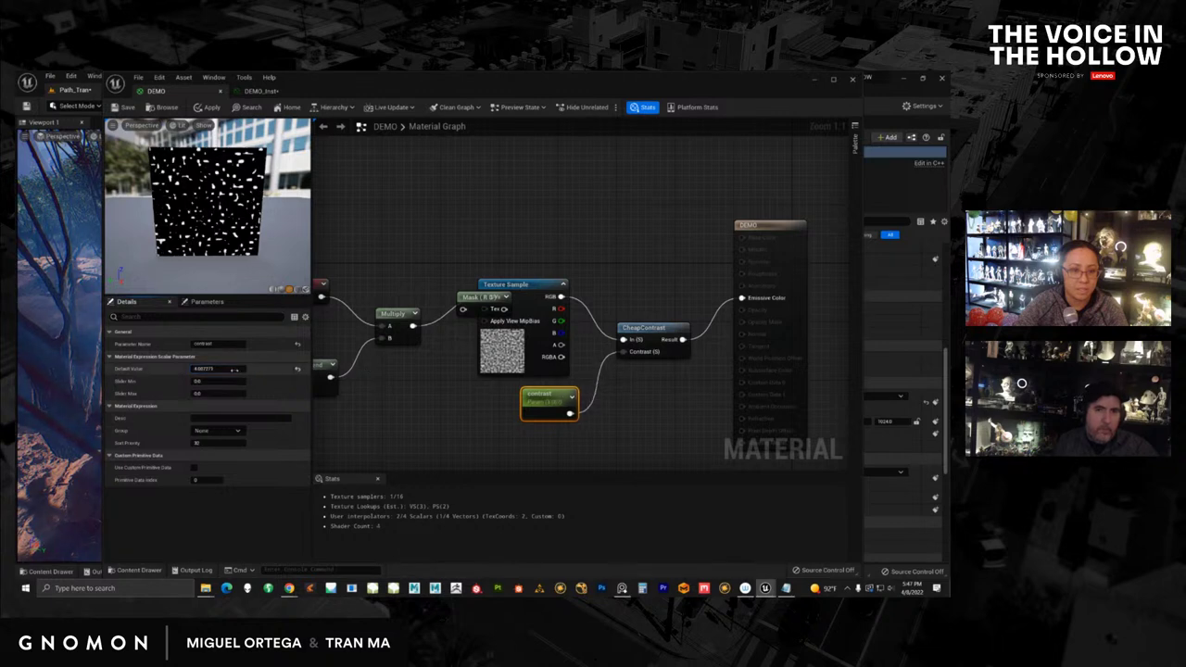
left_click(297, 369)
left_click(225, 369)
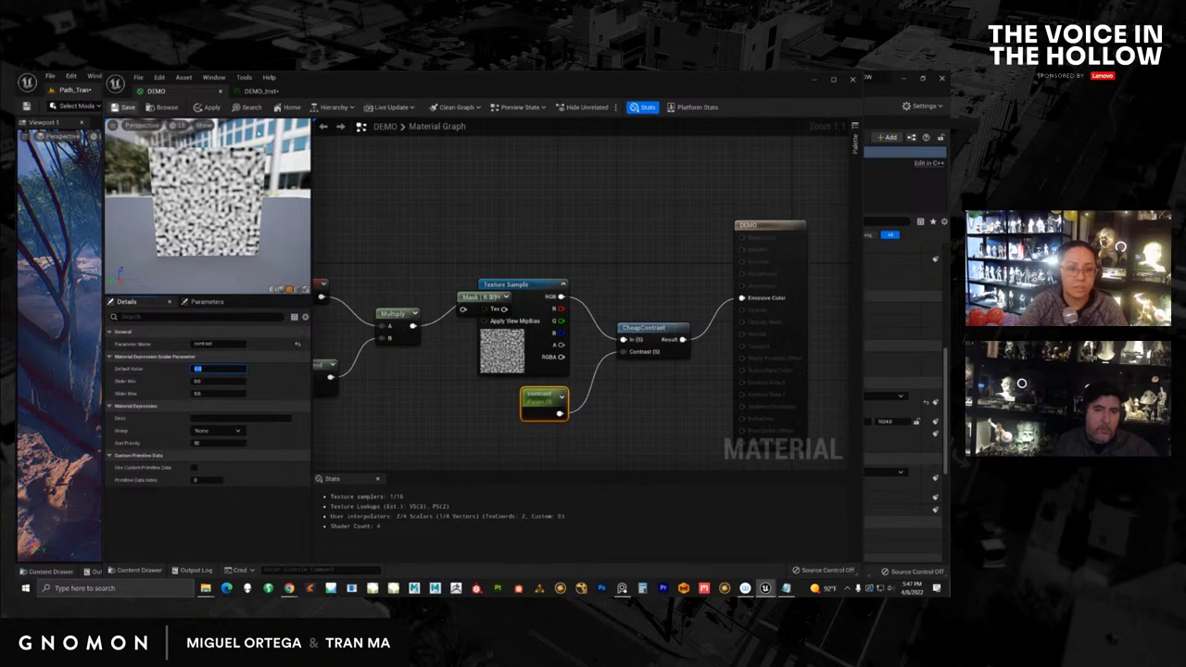
Step: Enable the contrast override in DEMO_Inst and raise its value to sharpen the noise pattern
left_click(261, 91)
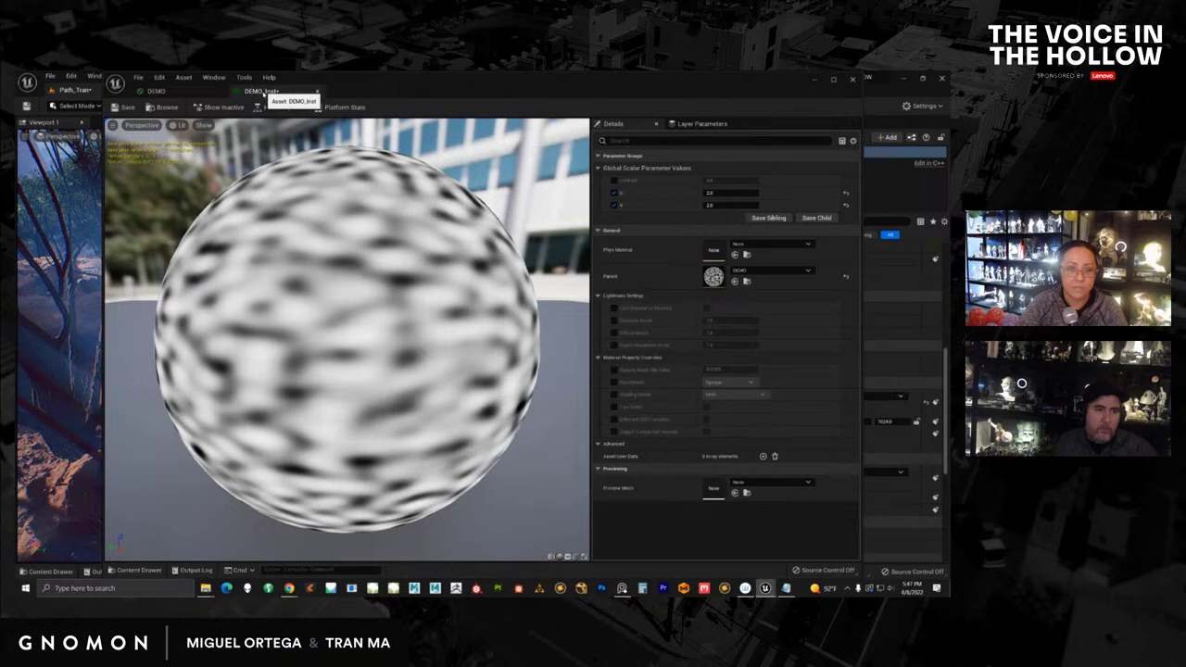
left_click(615, 180)
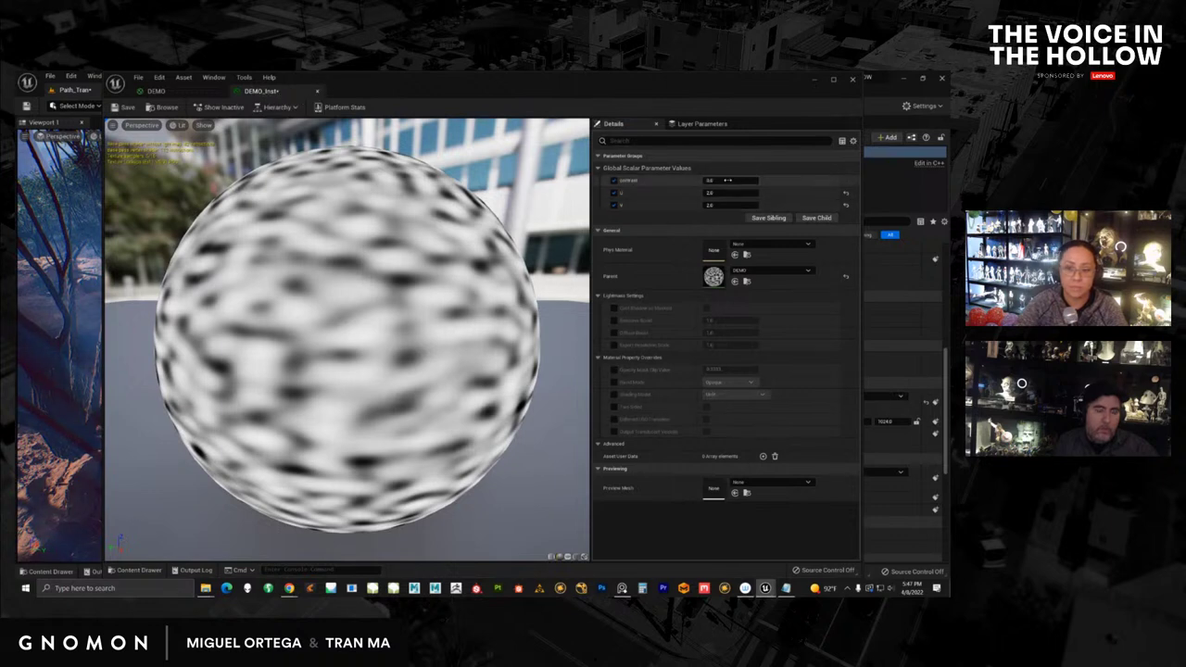
left_click_drag(723, 181, 769, 181)
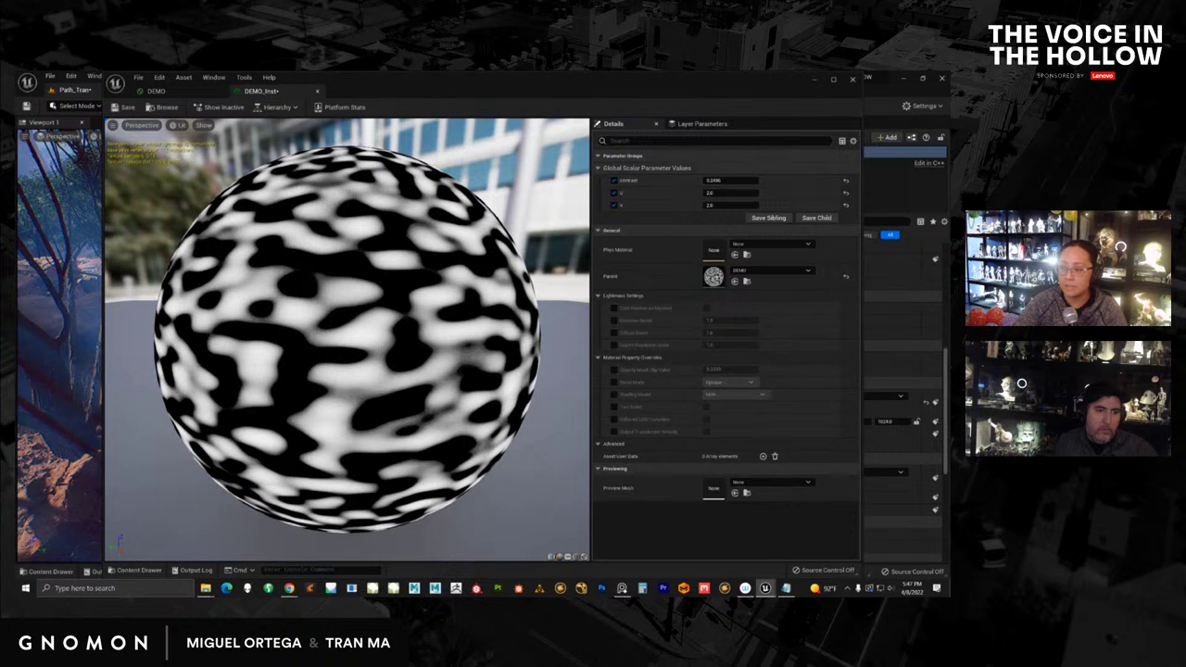
mouse_move(1185, 167)
left_mouse_down()
mouse_move(600, 150)
mouse_move(1185, 146)
left_mouse_up()
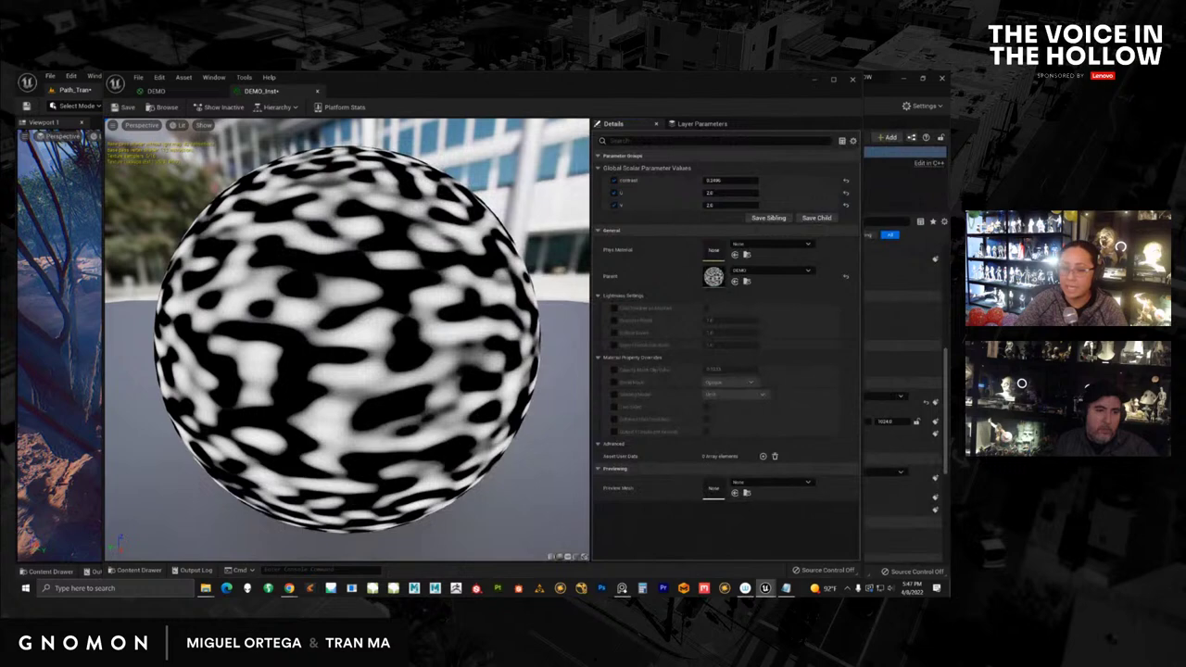
Step: Return to the level viewport and switch it to Game View to see the shot without light icons
left_click(814, 80)
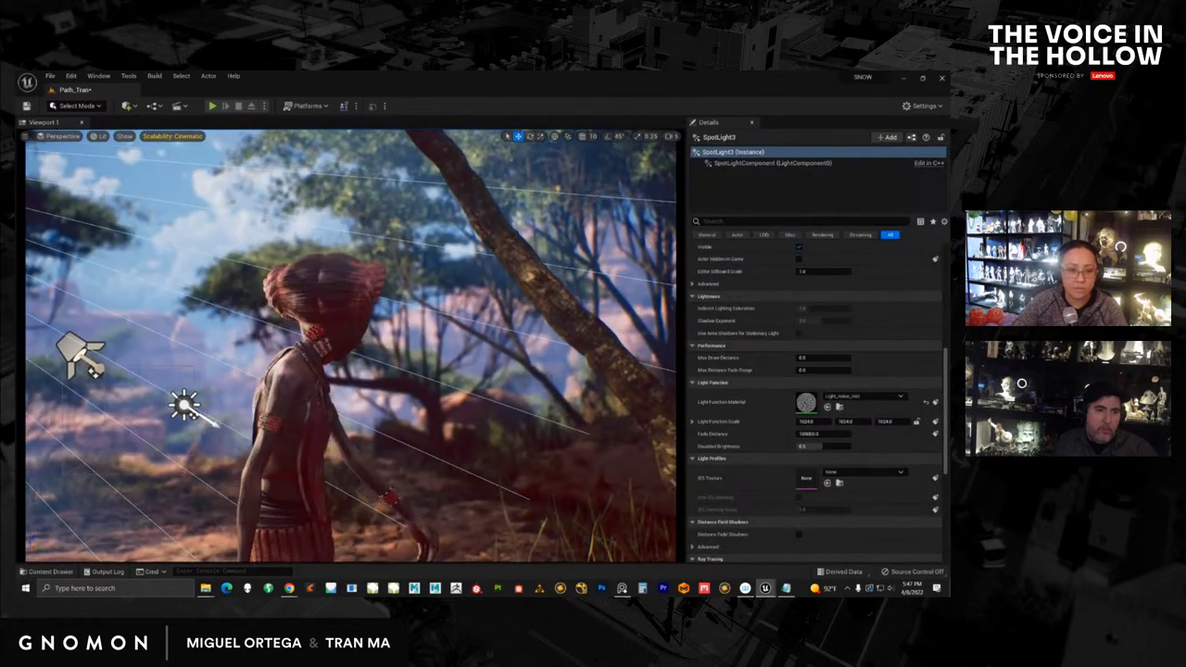
left_click(499, 387)
key("g")
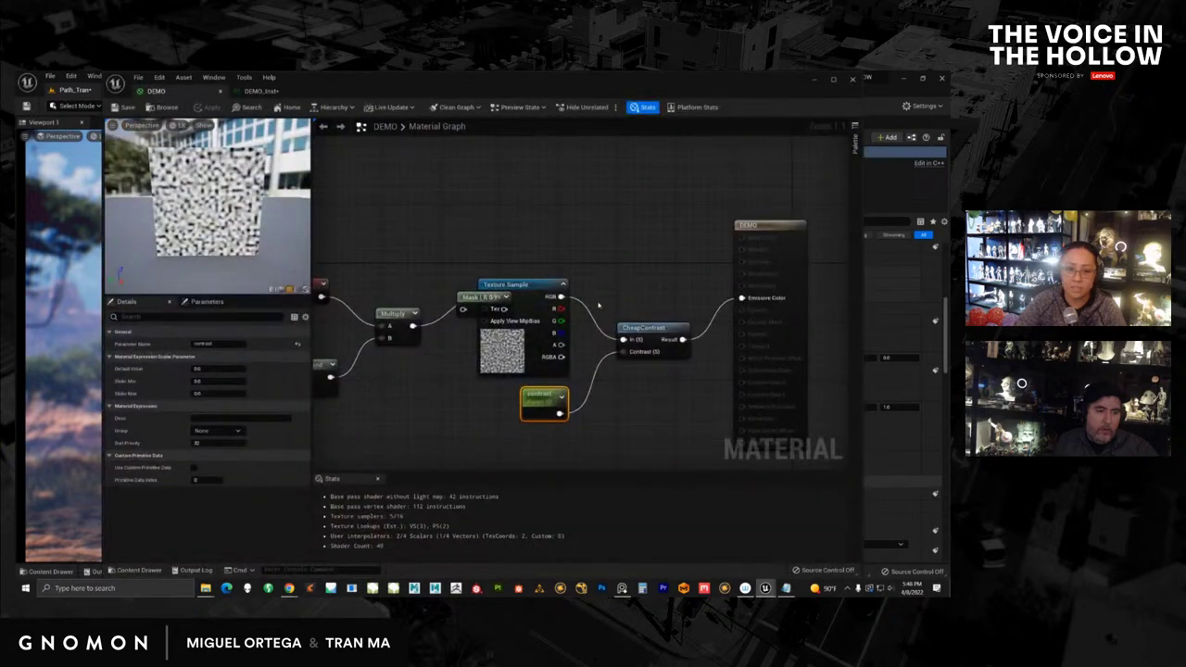
Step: Delete the stray Mask (R G) node from the DEMO material graph and return to the level viewport
left_click(771, 228)
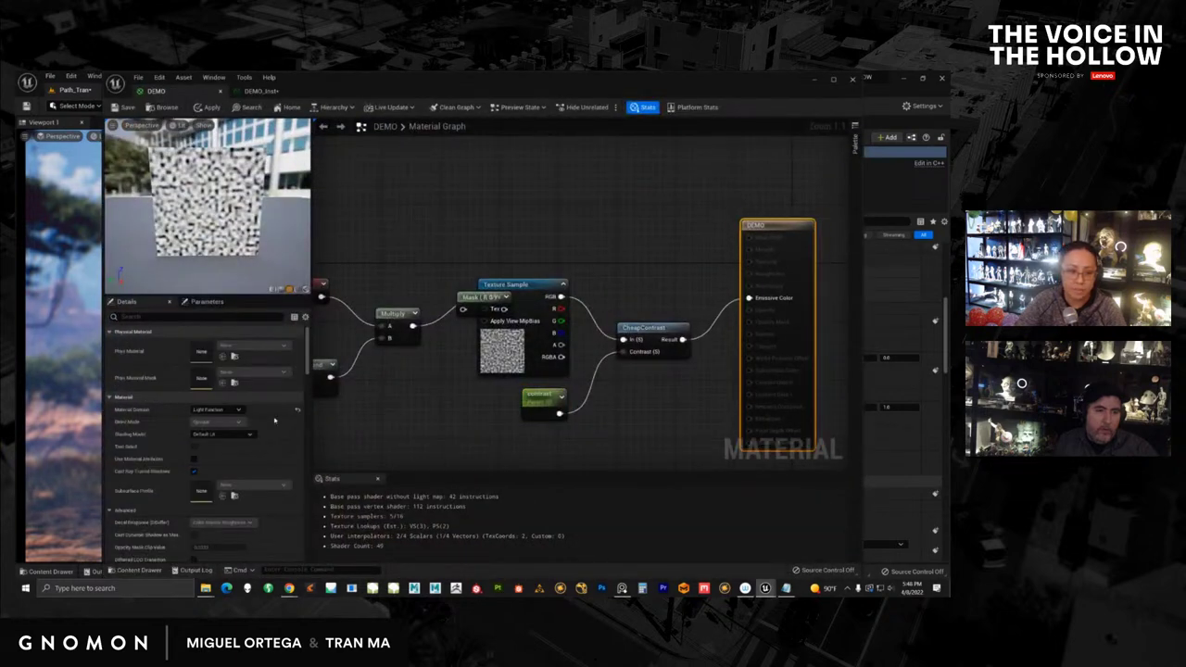
left_click_drag(485, 298, 461, 245)
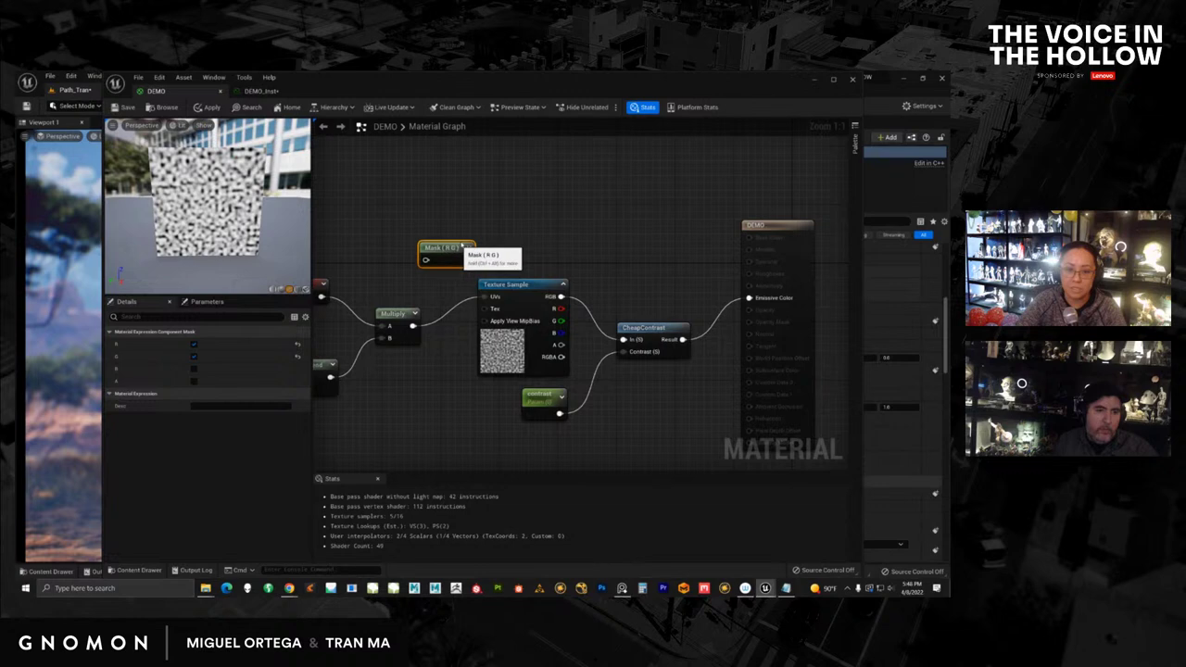
key("Delete")
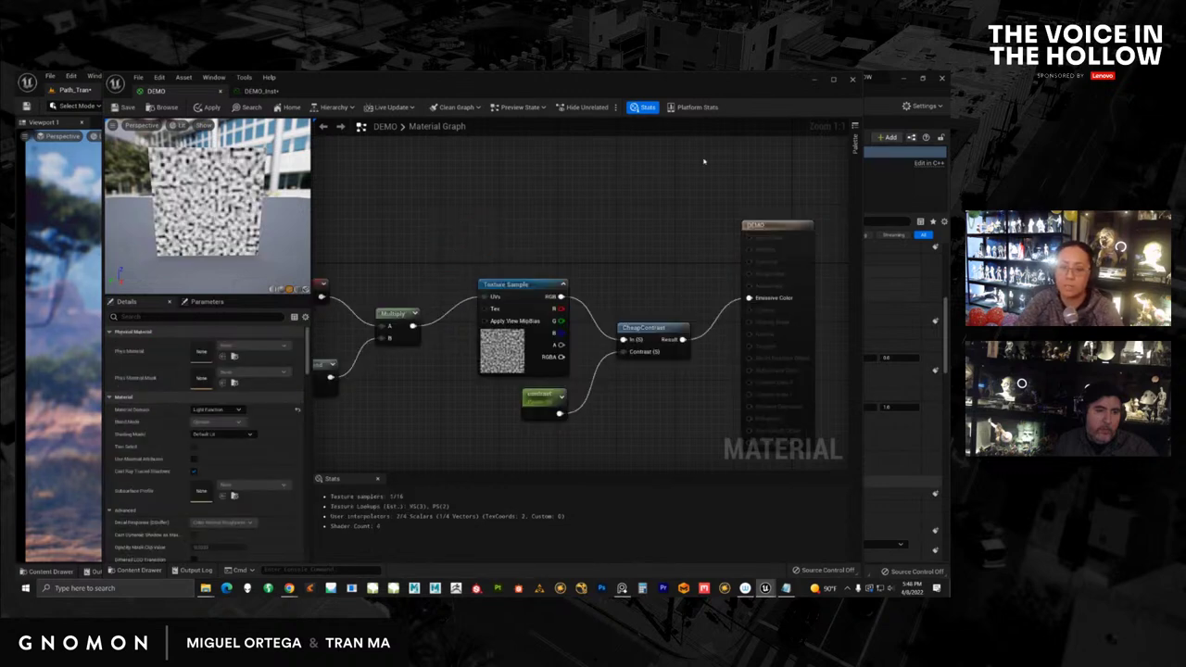
left_click(814, 81)
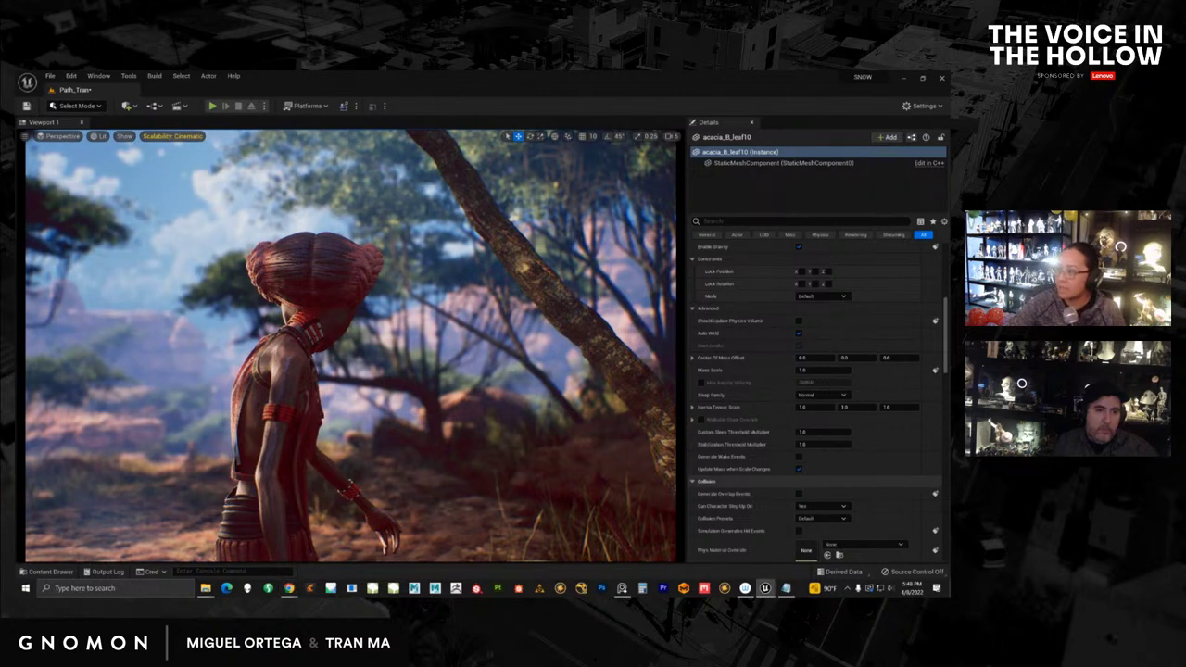
Step: Clear the leaf selection and filter the details of the Light_FOG_channel1 directional light by "chan"
key("Escape")
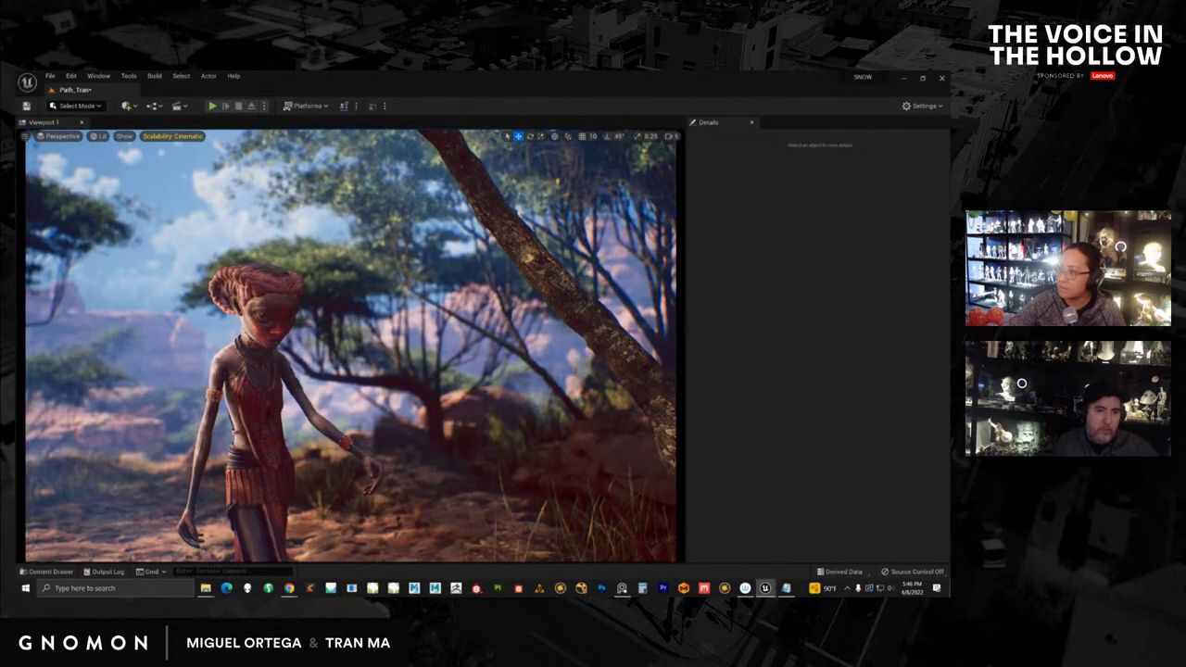
key("alt+Tab")
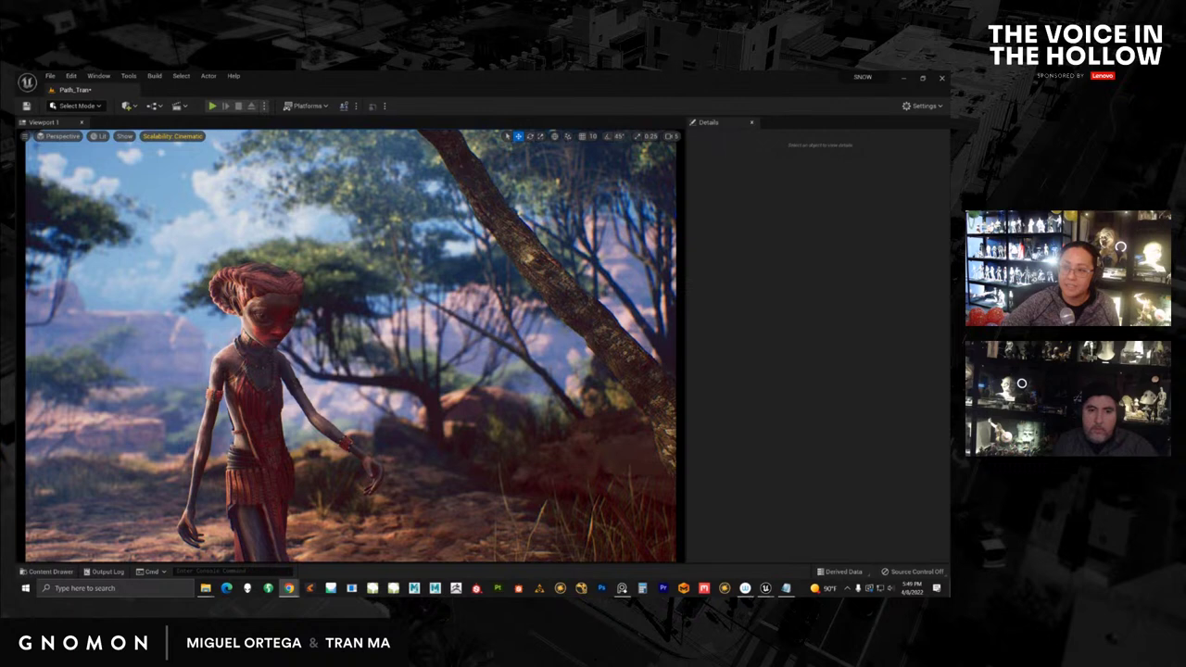
key("alt+Tab")
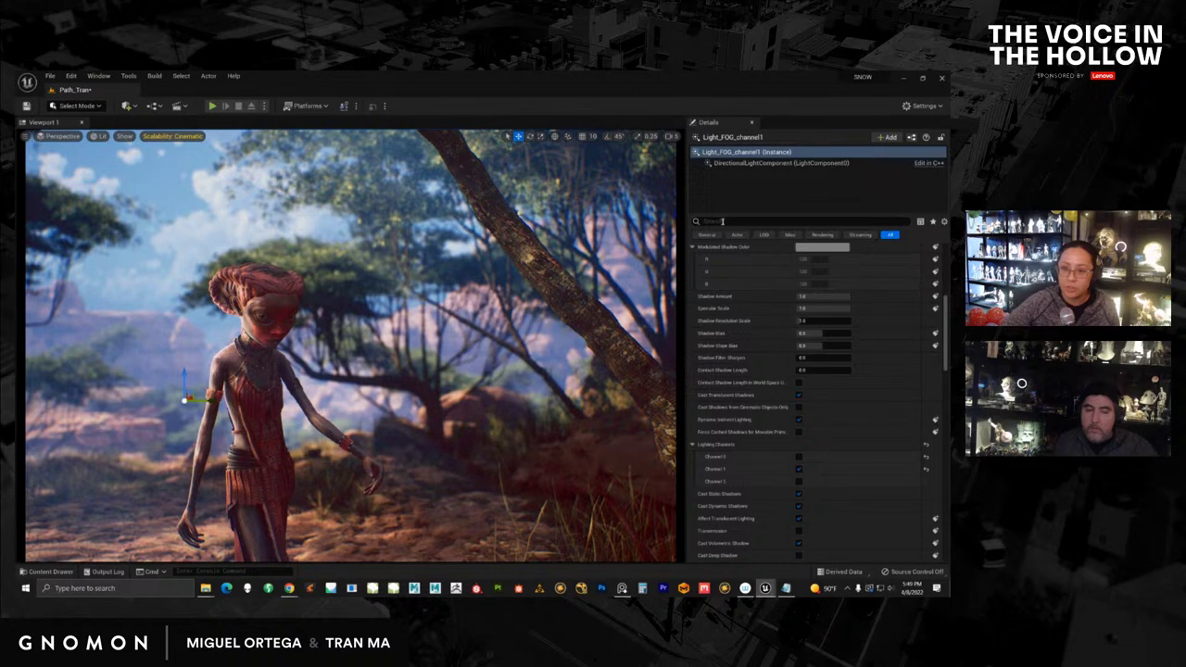
left_click(722, 222)
type("cha")
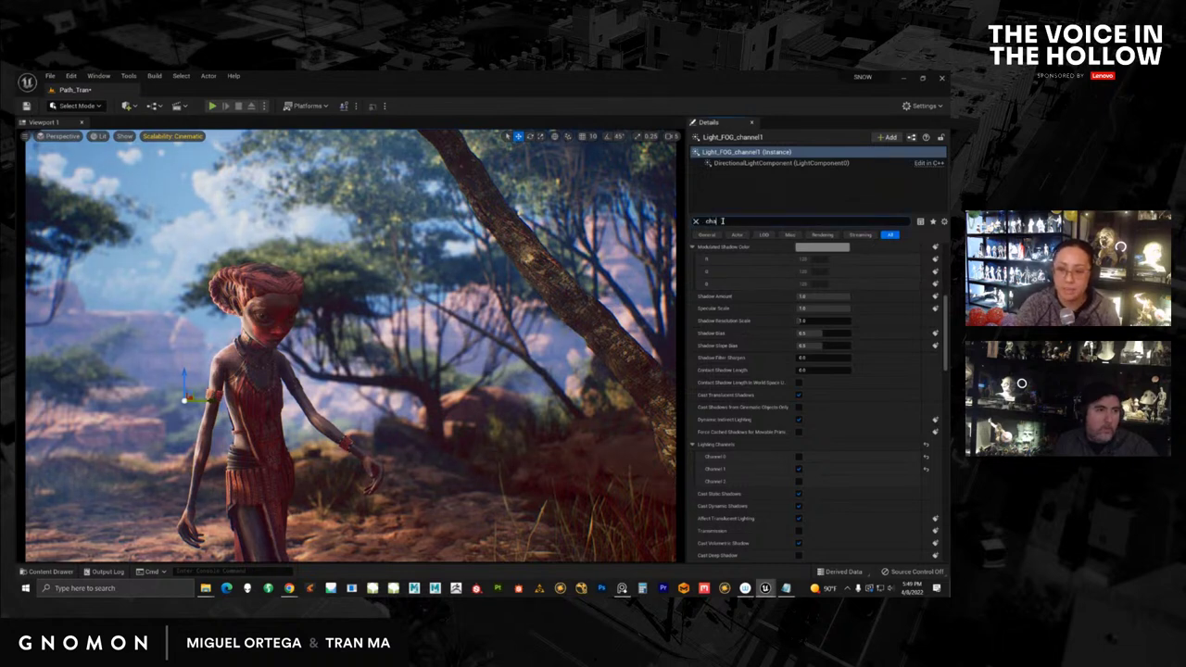
type("n")
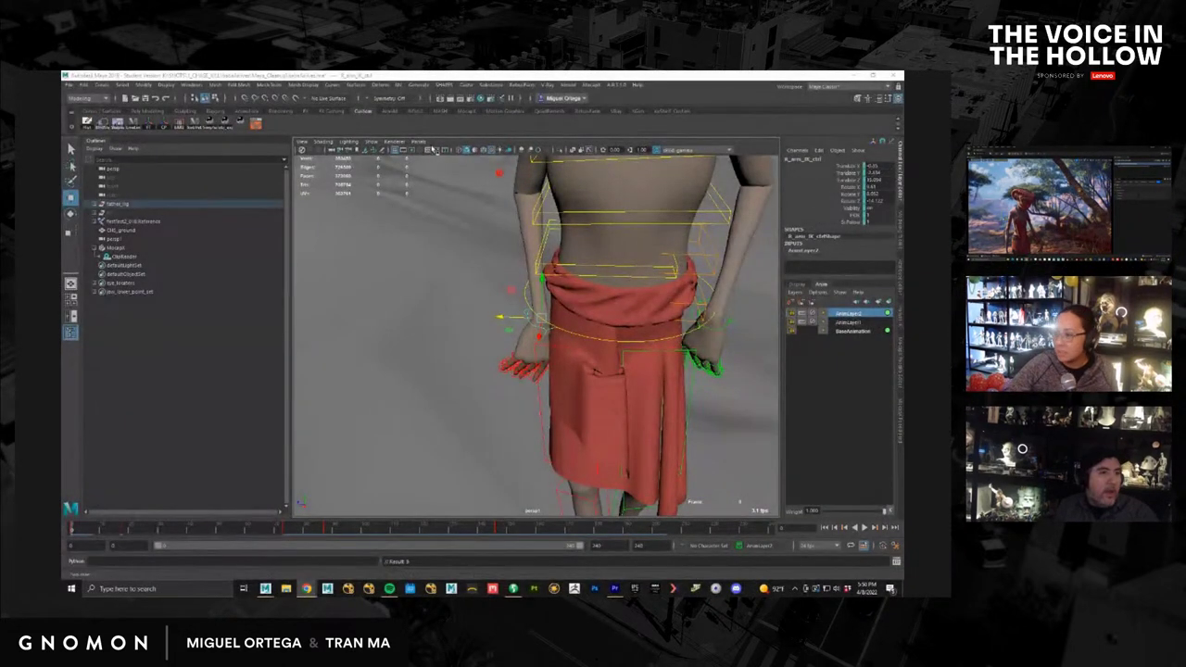
Step: In the Maya scene, look through the persp camera and deselect the arm control
left_click(419, 142)
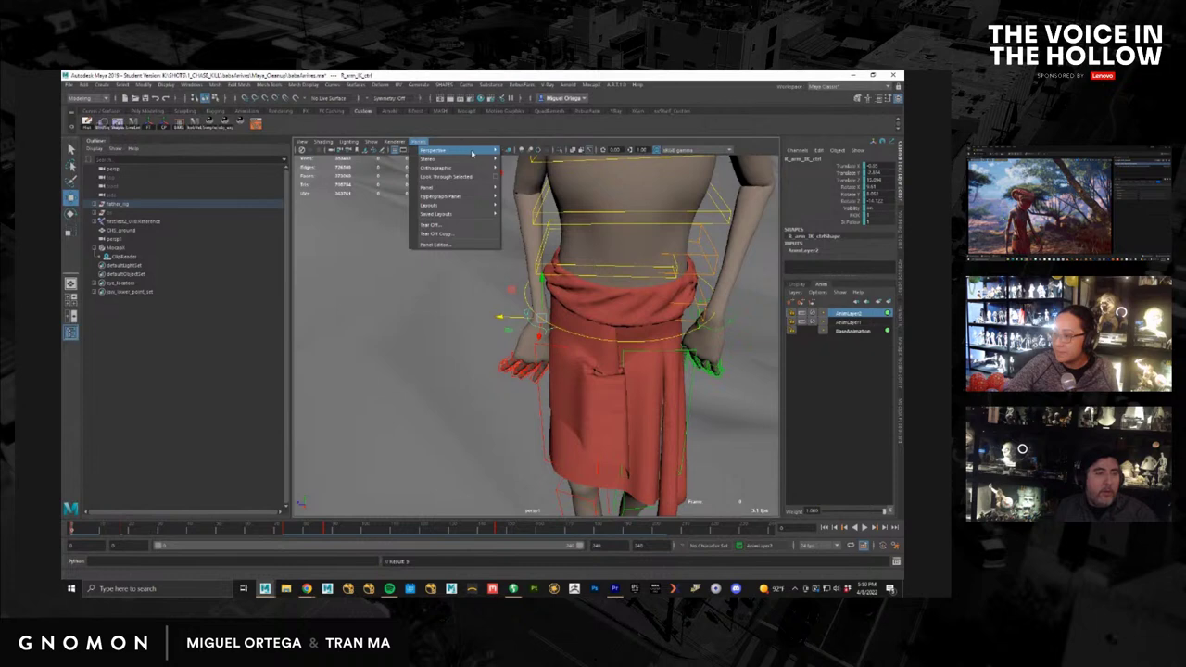
mouse_move(459, 153)
left_click(515, 152)
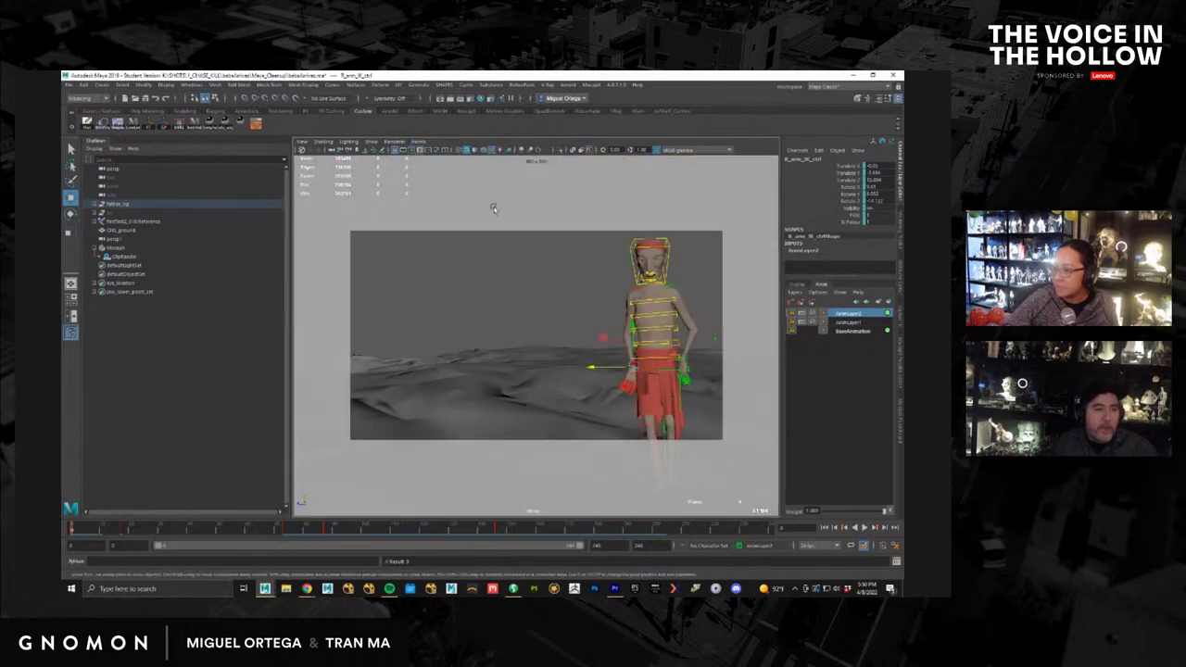
left_click(500, 223)
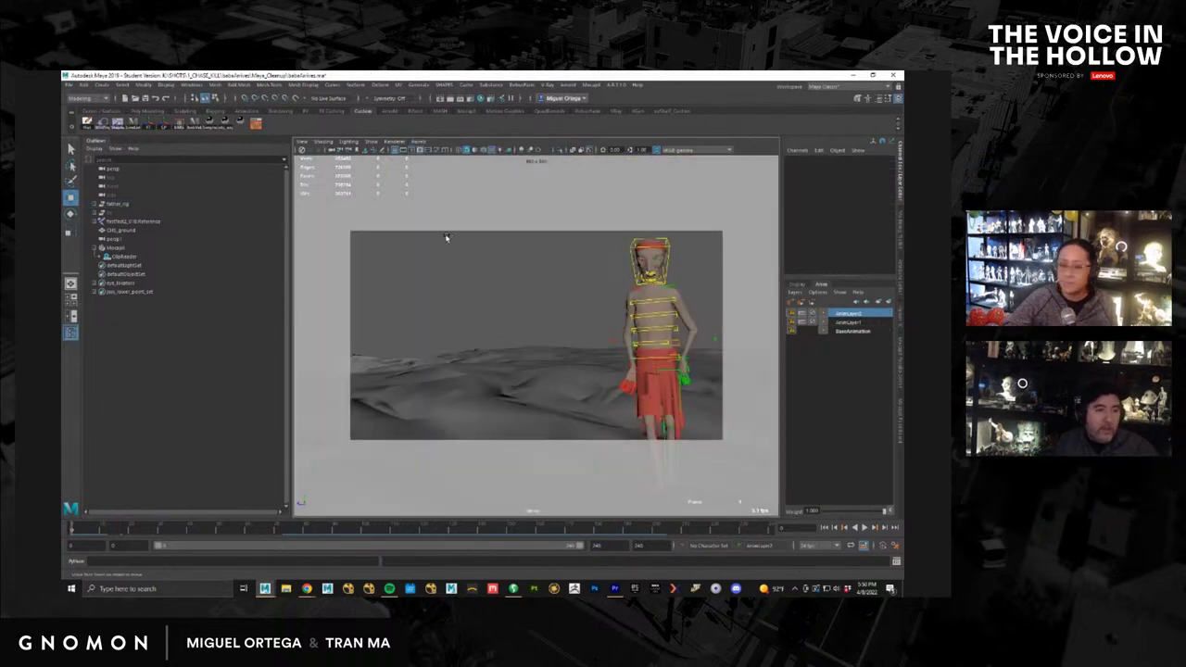
Step: Save the Maya scene and continue past the student version notice
key("ctrl+s")
left_click(461, 340)
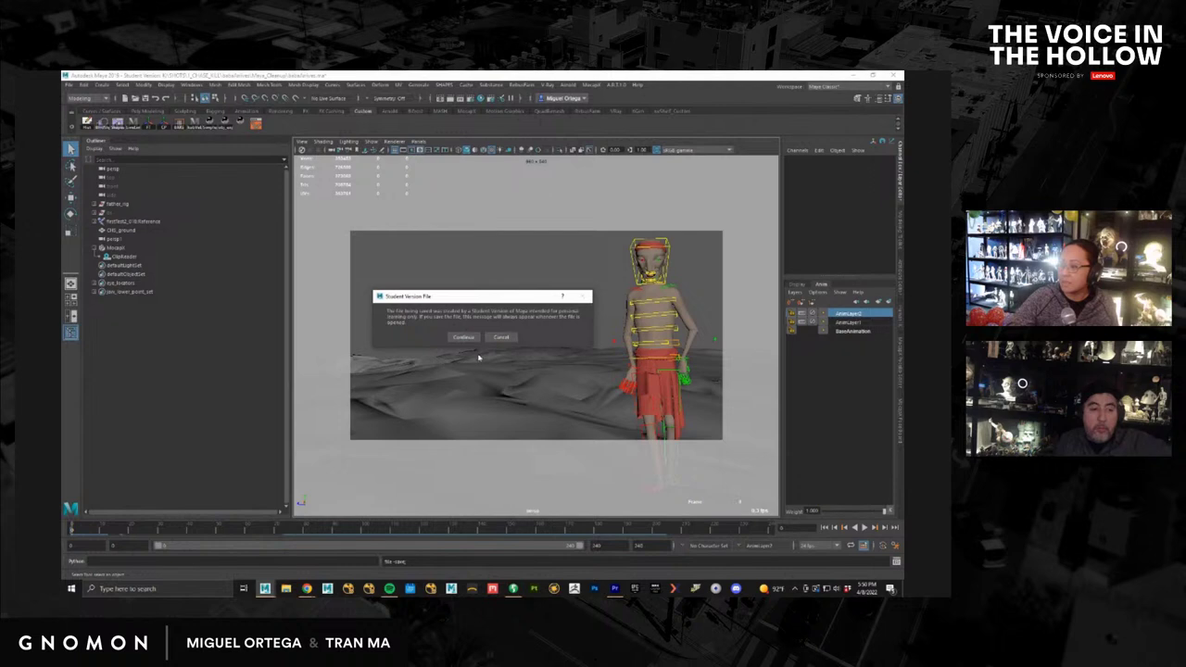
left_click(475, 340)
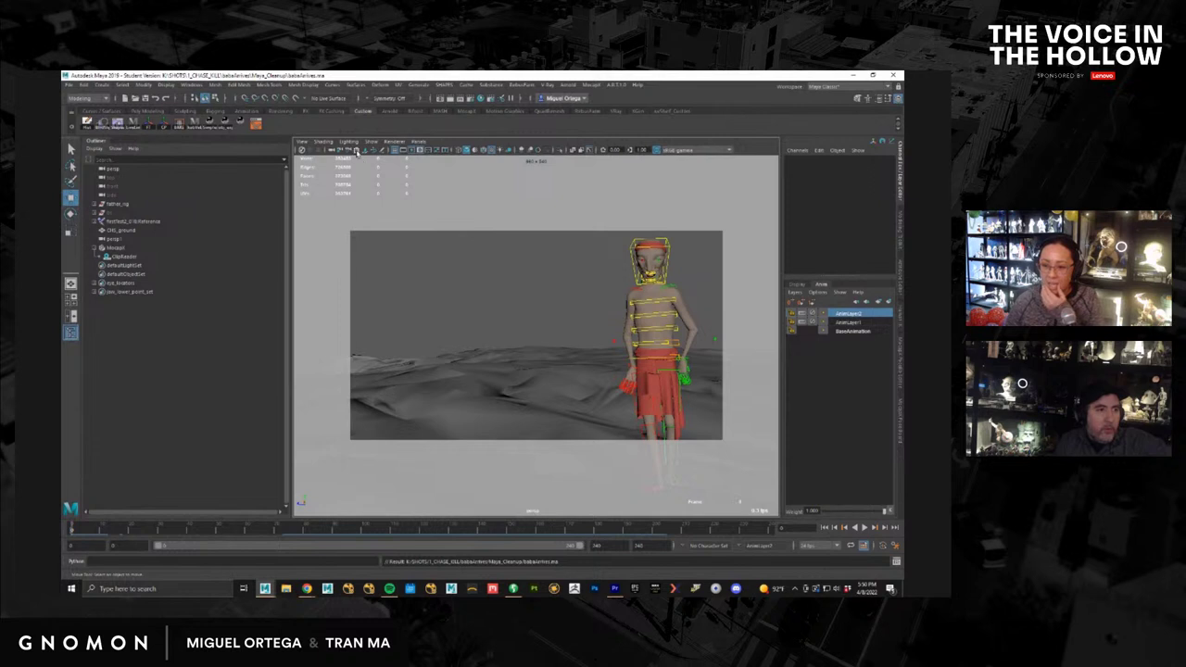
Step: Turn off X-Ray Joints shading and hide the NURBS curves in the viewport
left_click(325, 144)
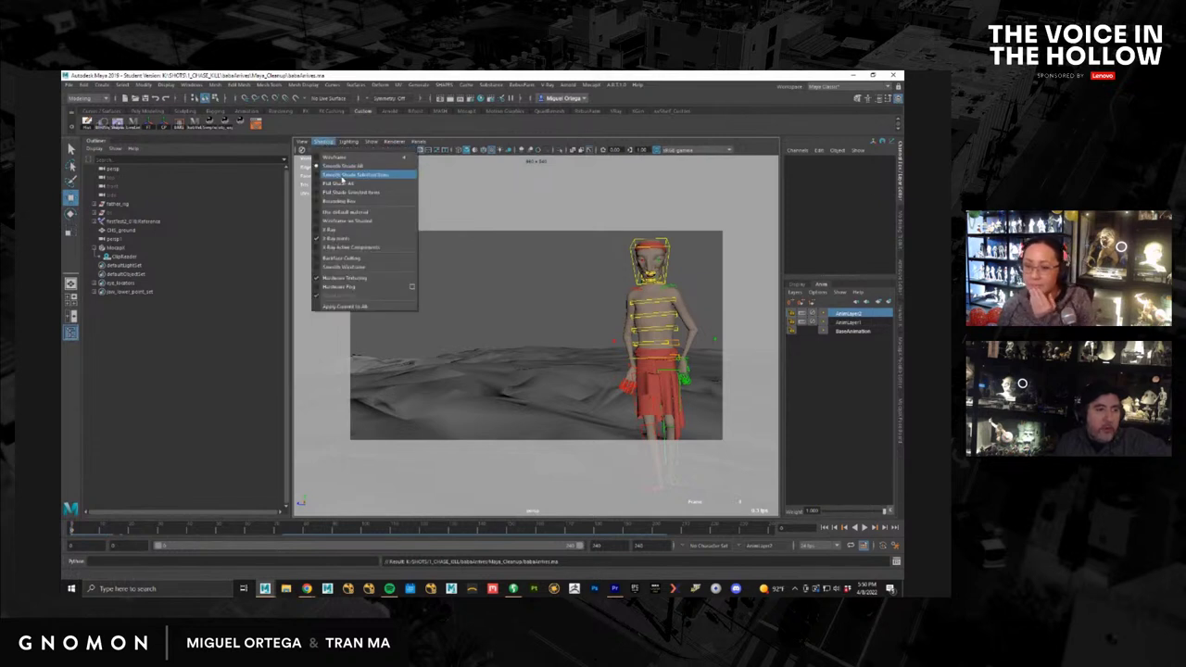
left_click(365, 239)
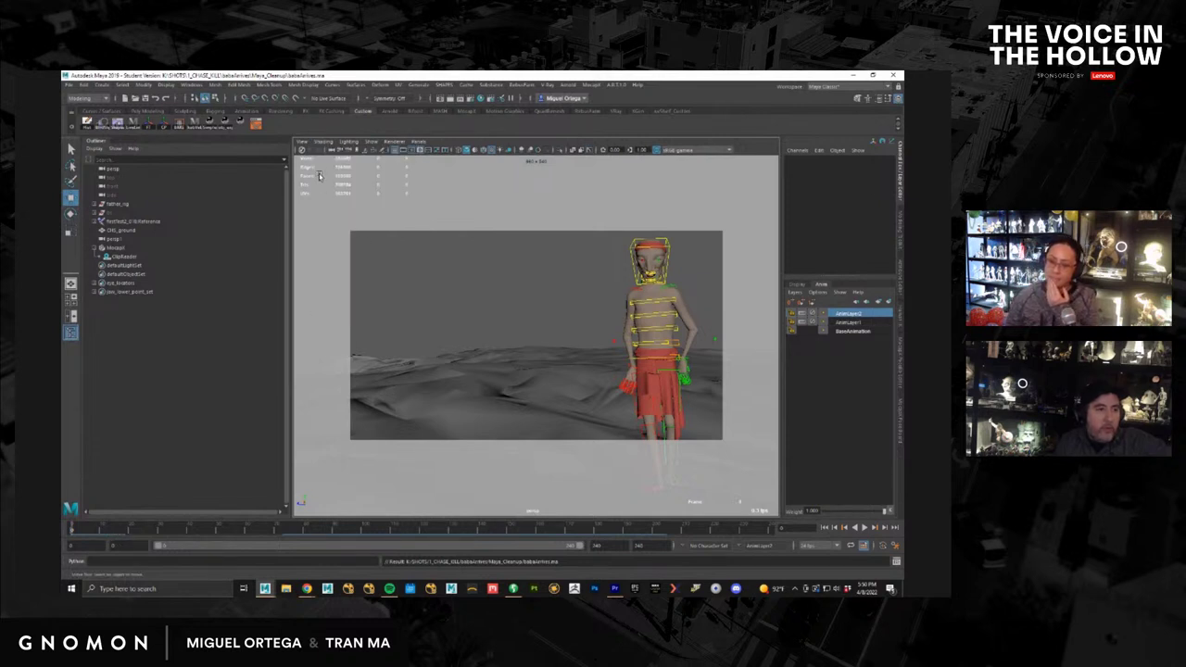
left_click(324, 145)
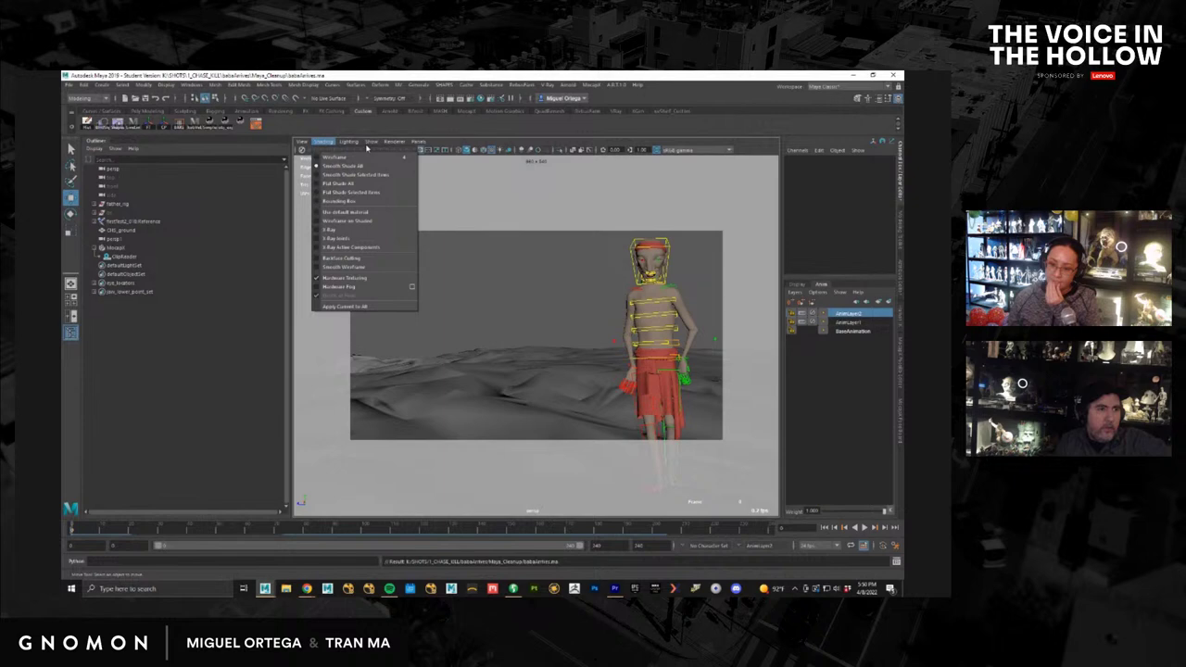
mouse_move(373, 146)
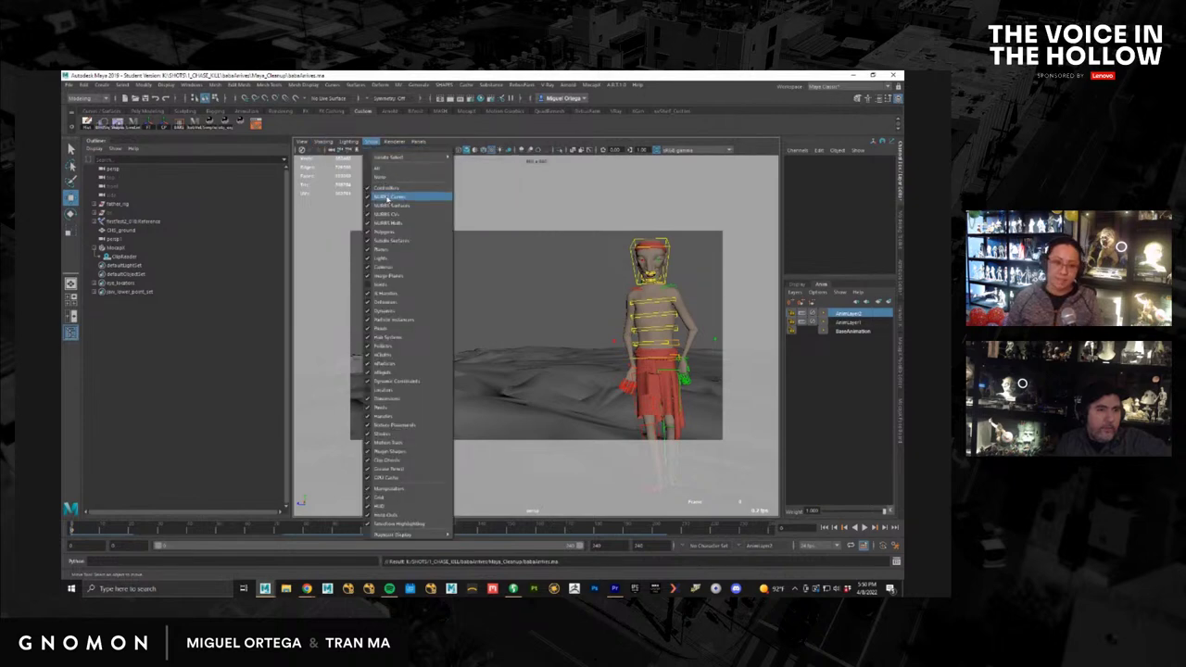
left_click(388, 197)
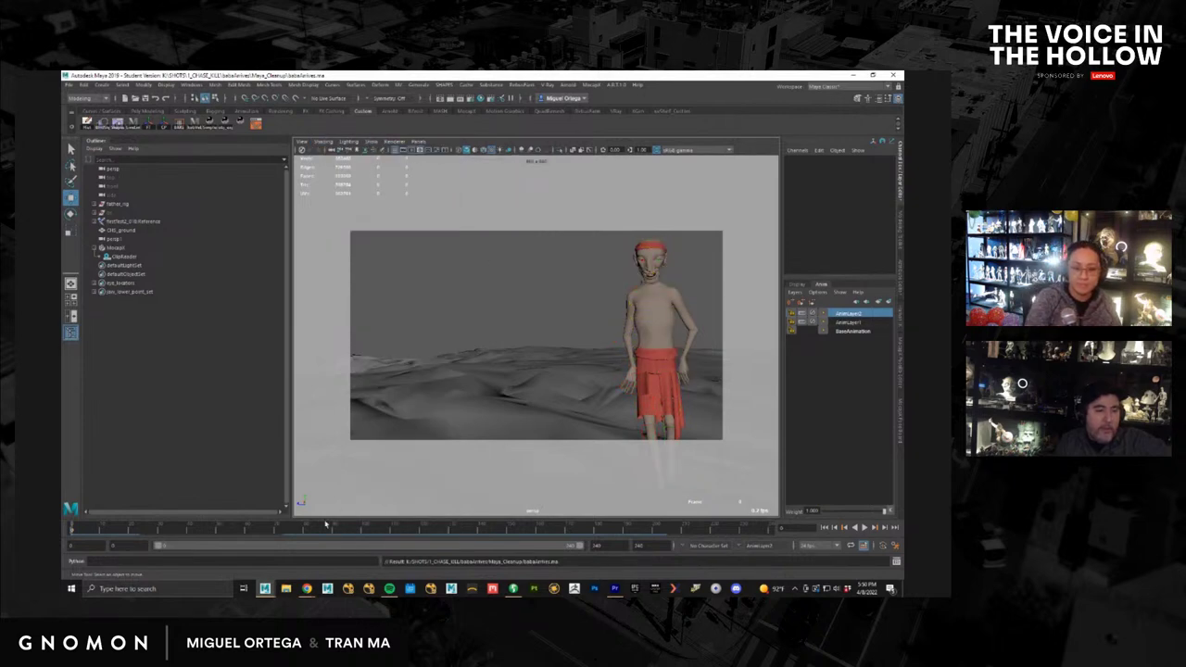
Step: Scrub and play the character's animation through the walk, the bend and the arm raise, closing the news popup
mouse_move(289, 532)
left_mouse_down()
mouse_move(61, 547)
mouse_move(94, 538)
left_mouse_up()
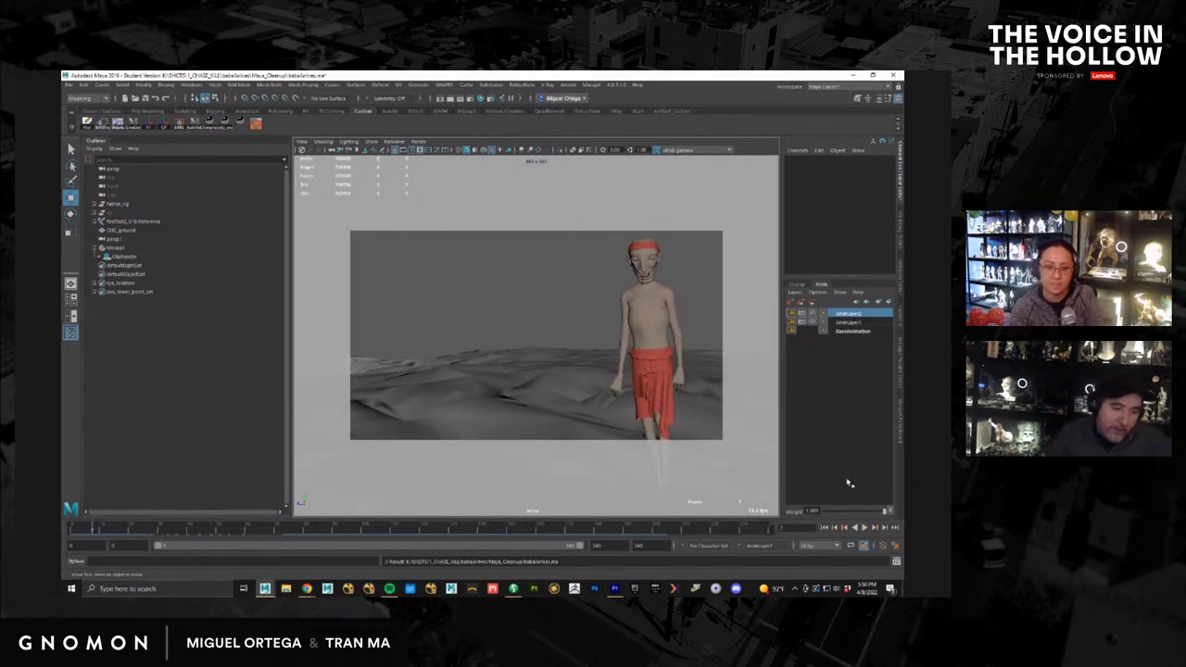
mouse_move(772, 589)
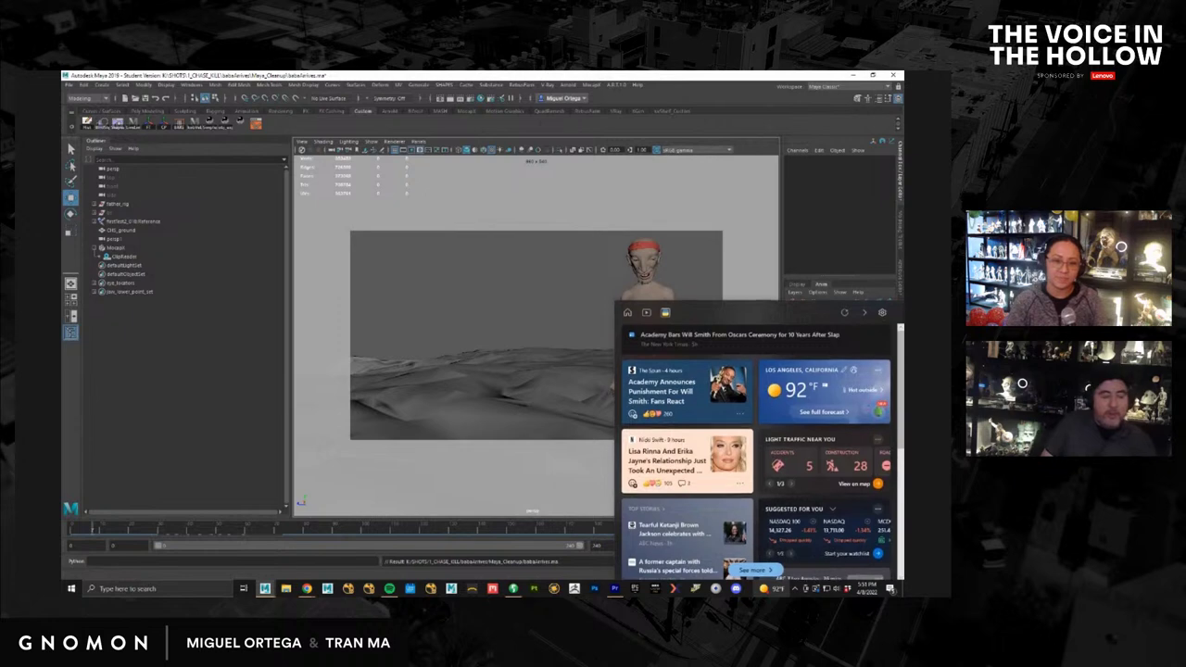
left_click(246, 210)
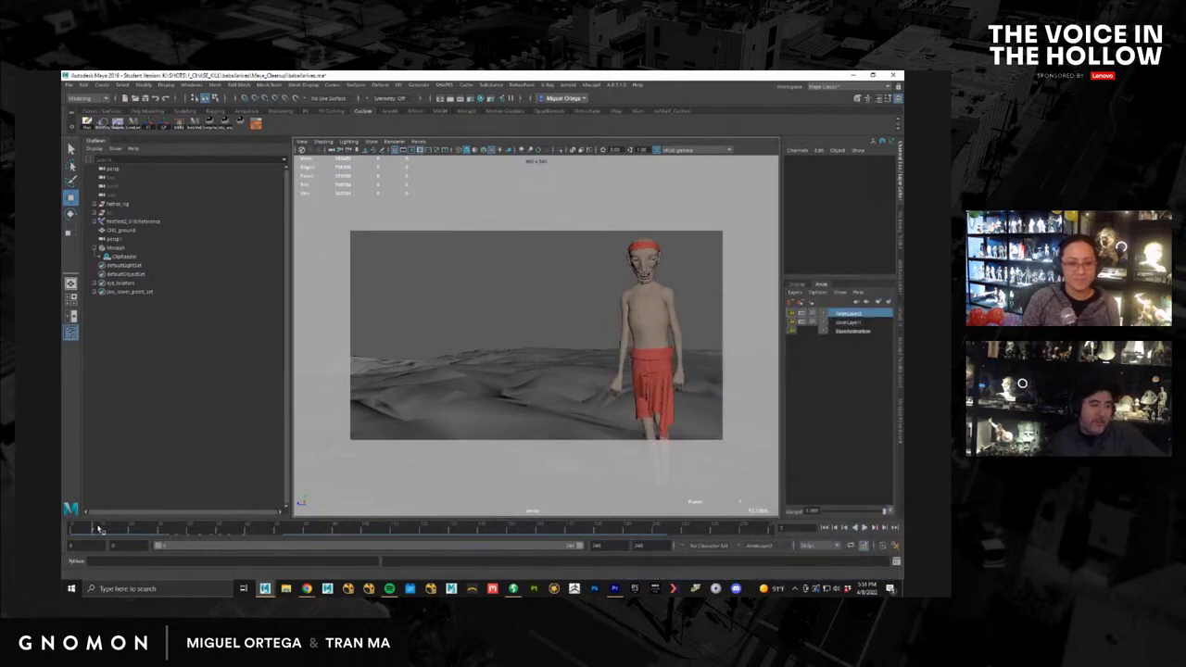
key("alt+v")
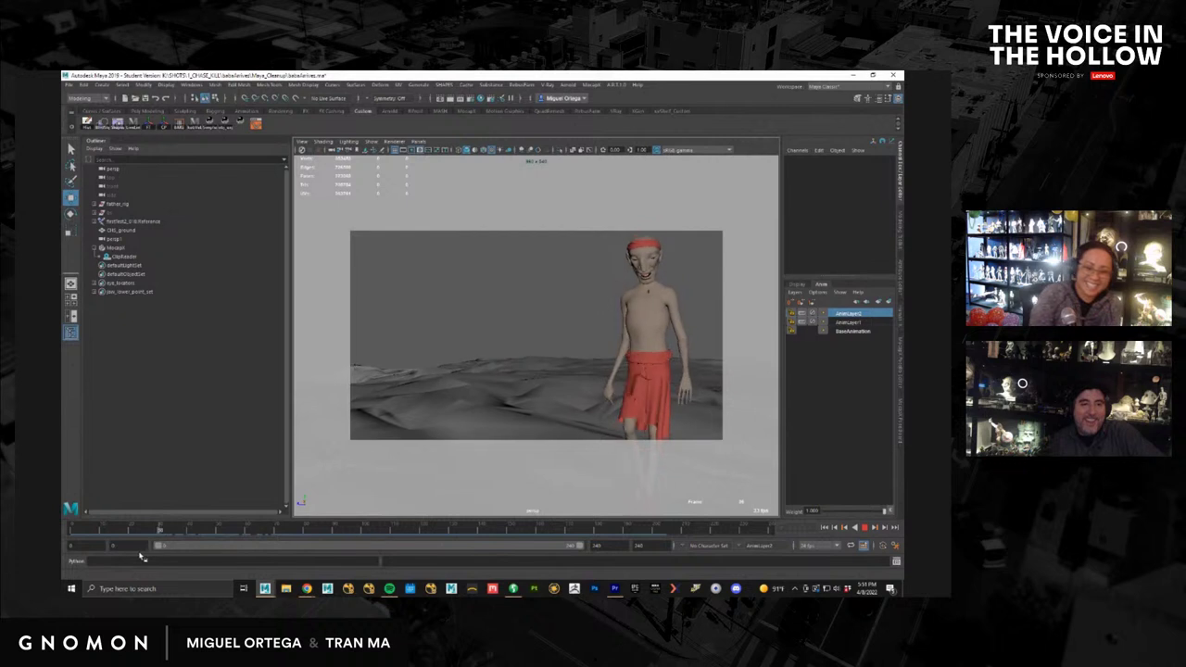
left_click_drag(99, 535, 279, 537)
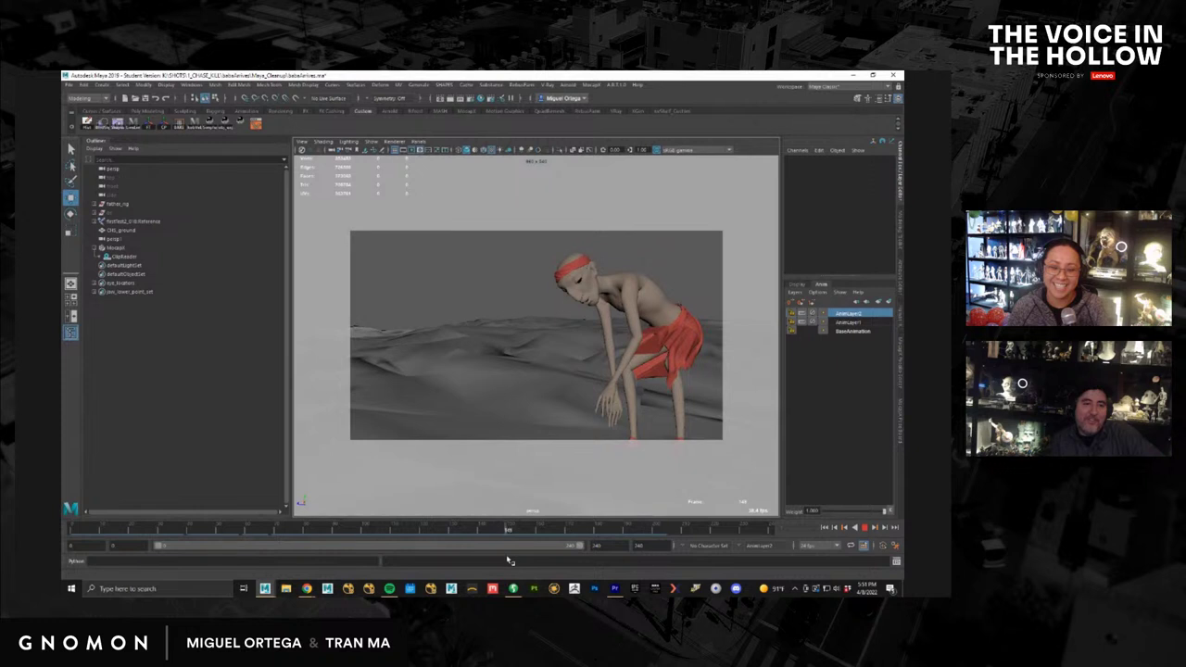
left_click_drag(509, 561, 612, 565)
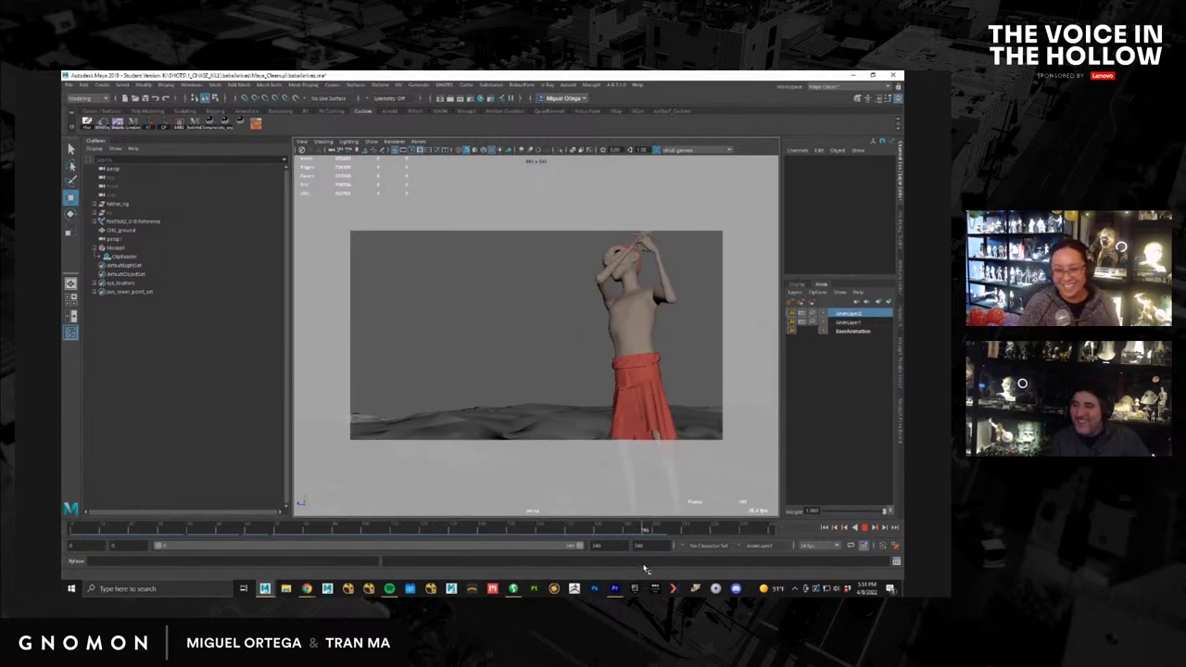
left_click_drag(629, 568, 439, 555)
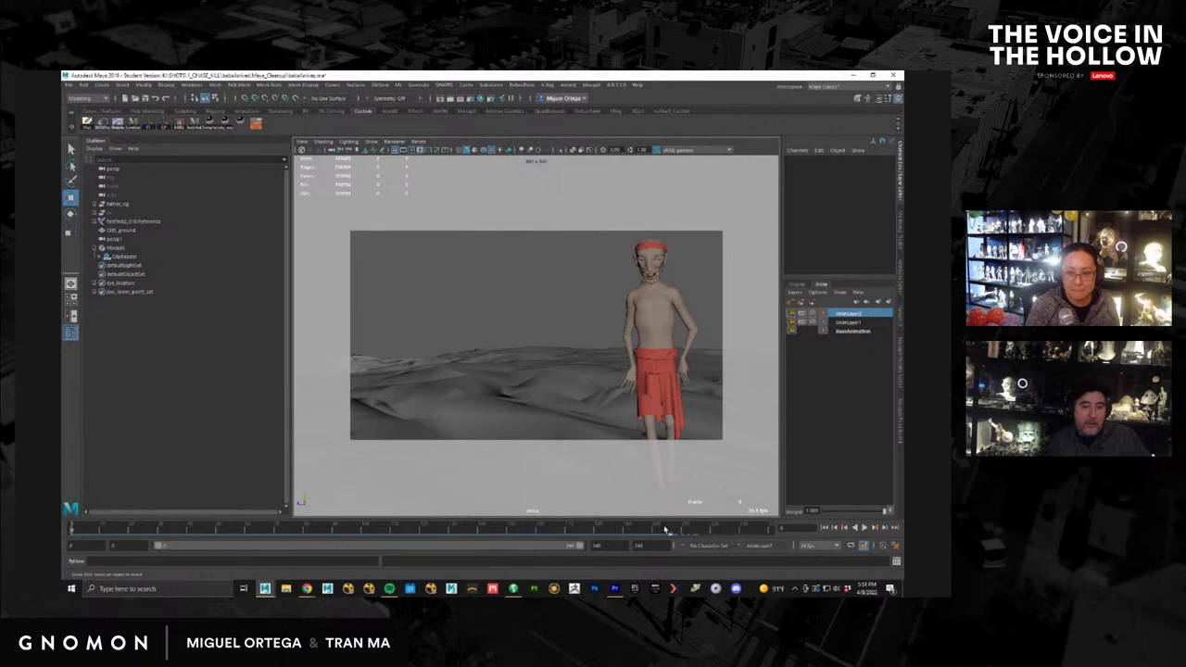
Step: Play the animation in real time, stop it, and return to the first frame
left_click(864, 527)
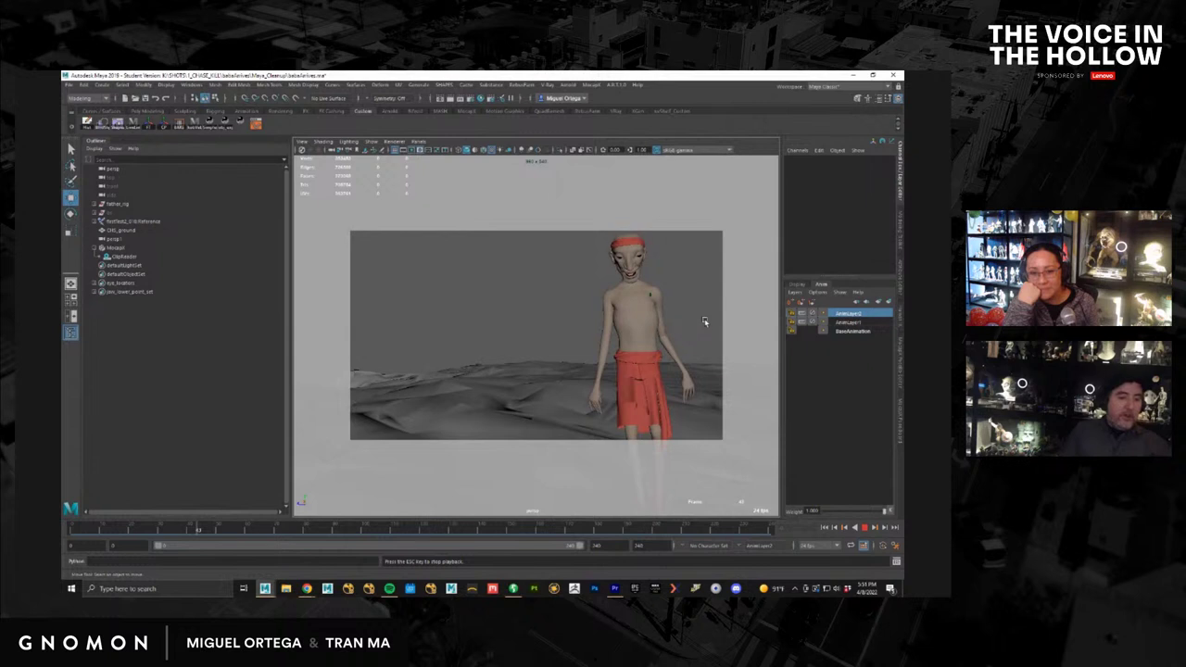
left_click(863, 528)
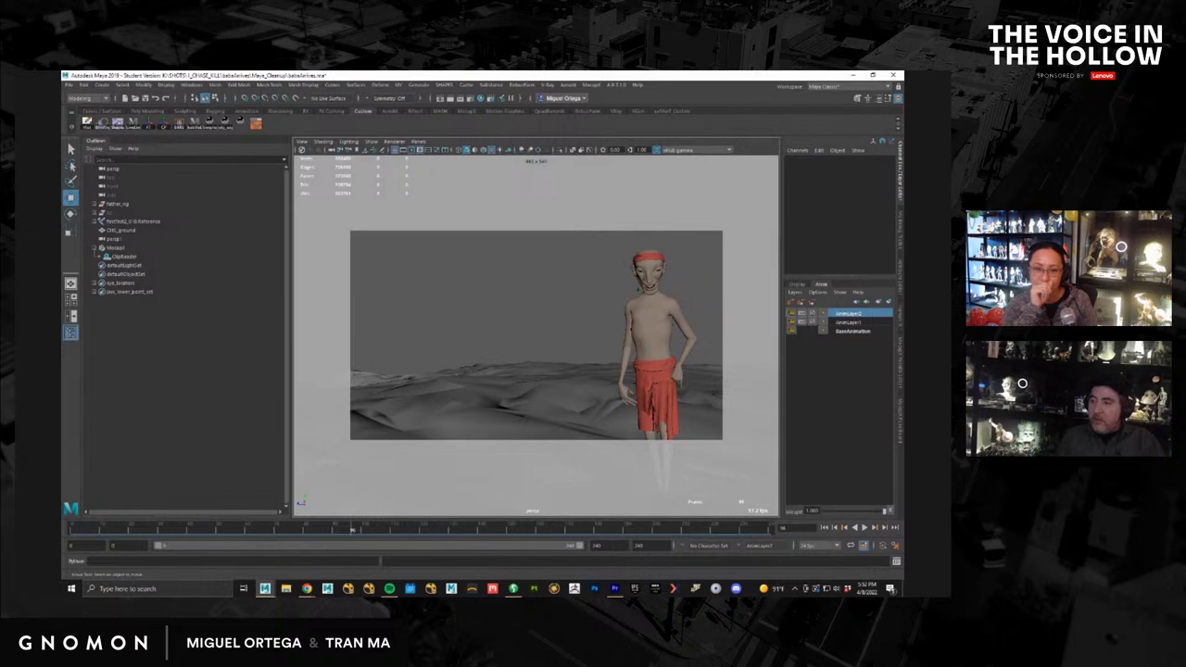
left_click(824, 528)
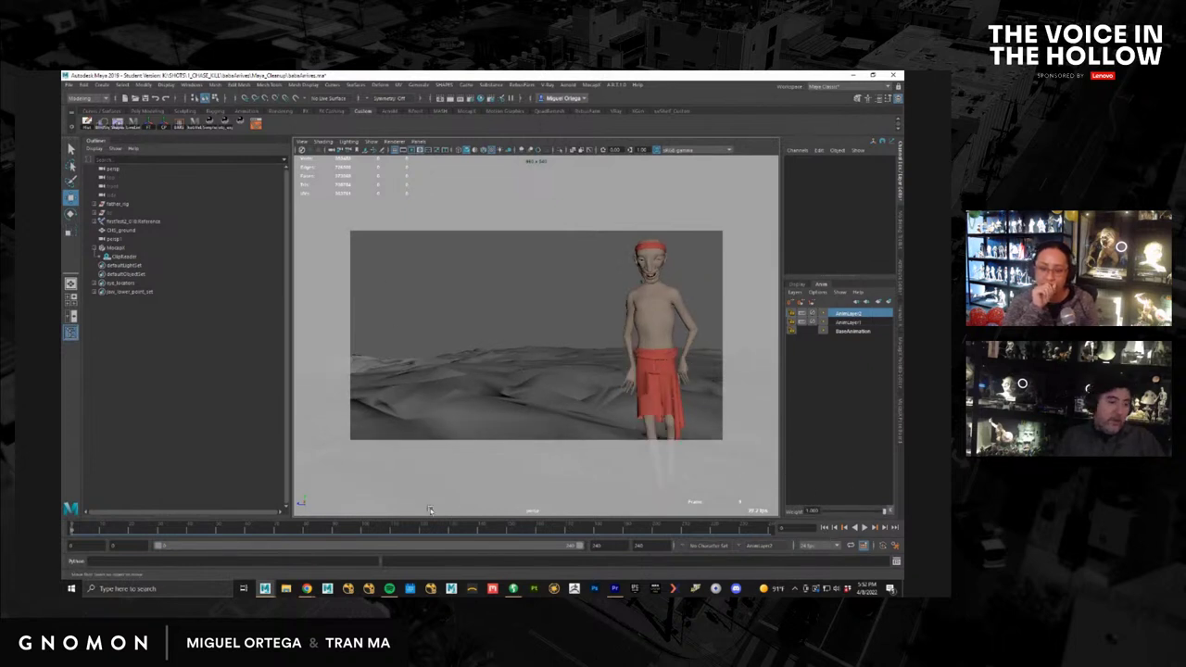
Step: Briefly mute AnimLayer1 to check its contribution, unmute it, and rename the layer MAINCNTRLS
left_click(815, 322)
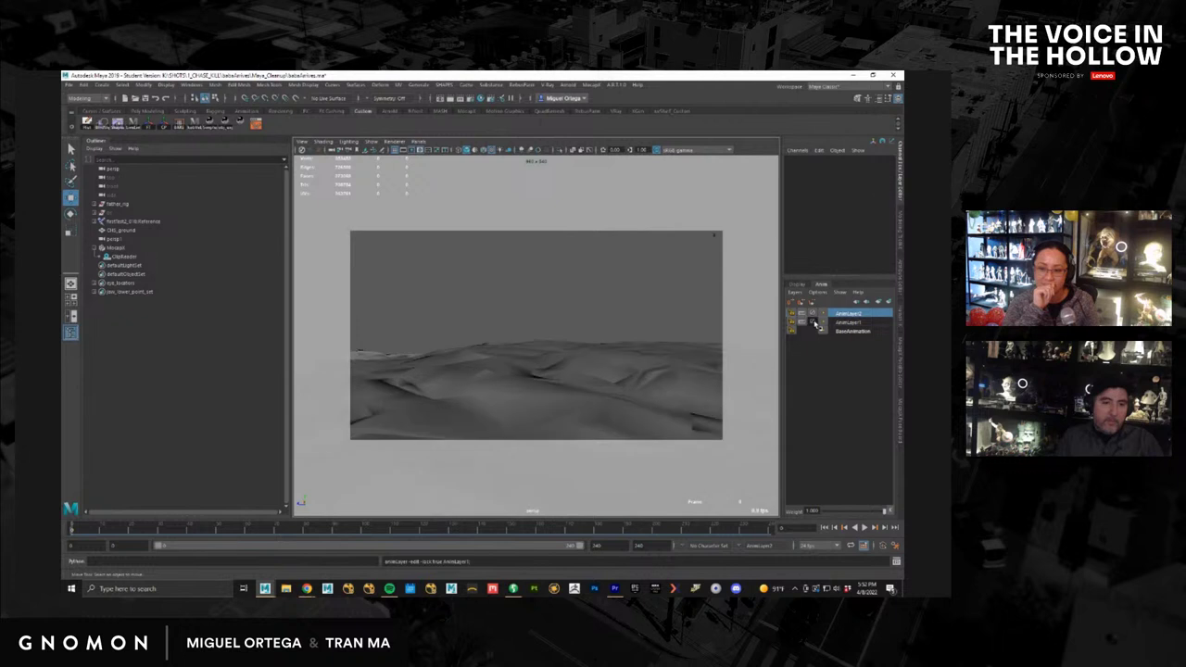
left_click(814, 322)
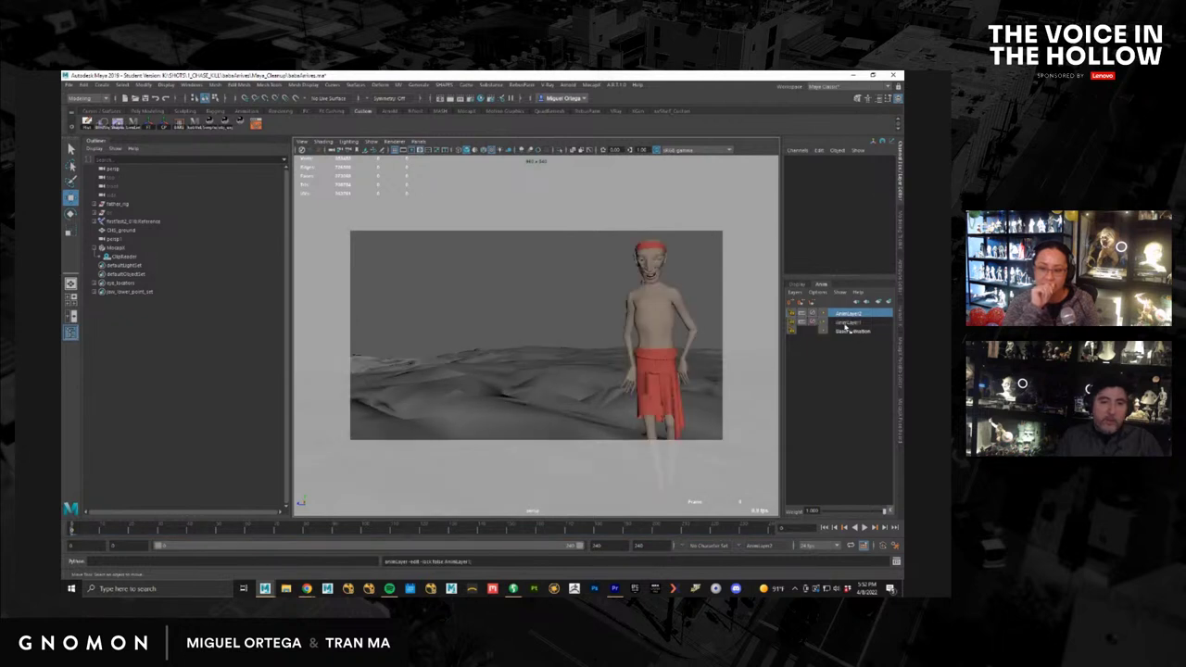
left_click(847, 322)
type("move")
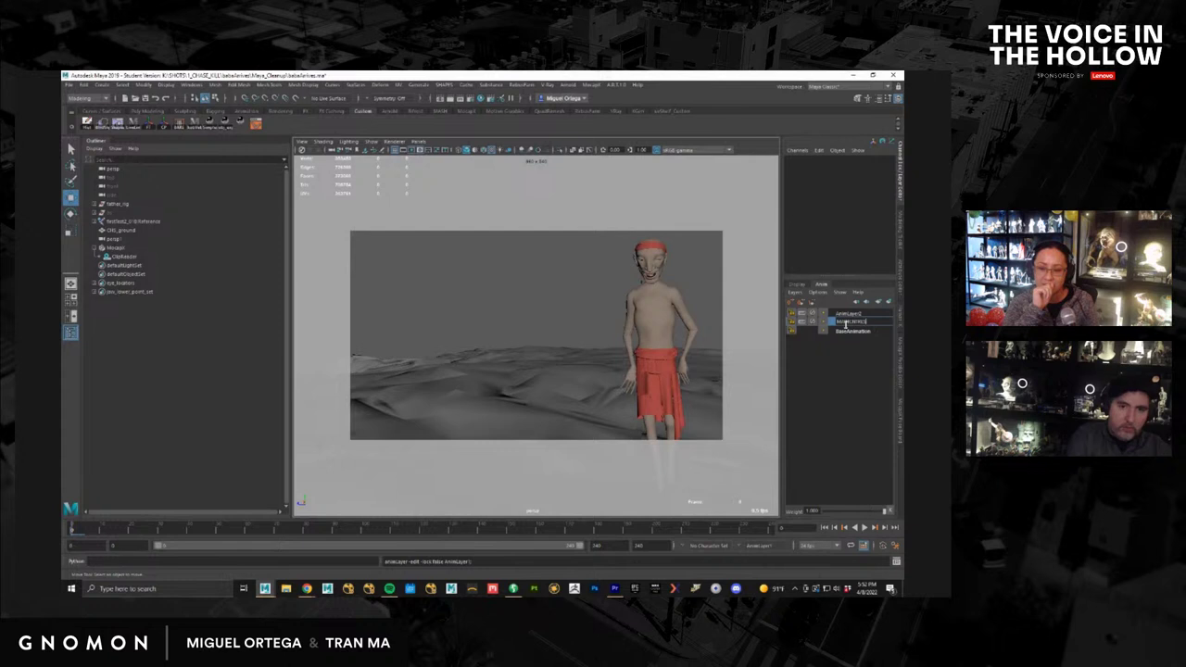
key("Return")
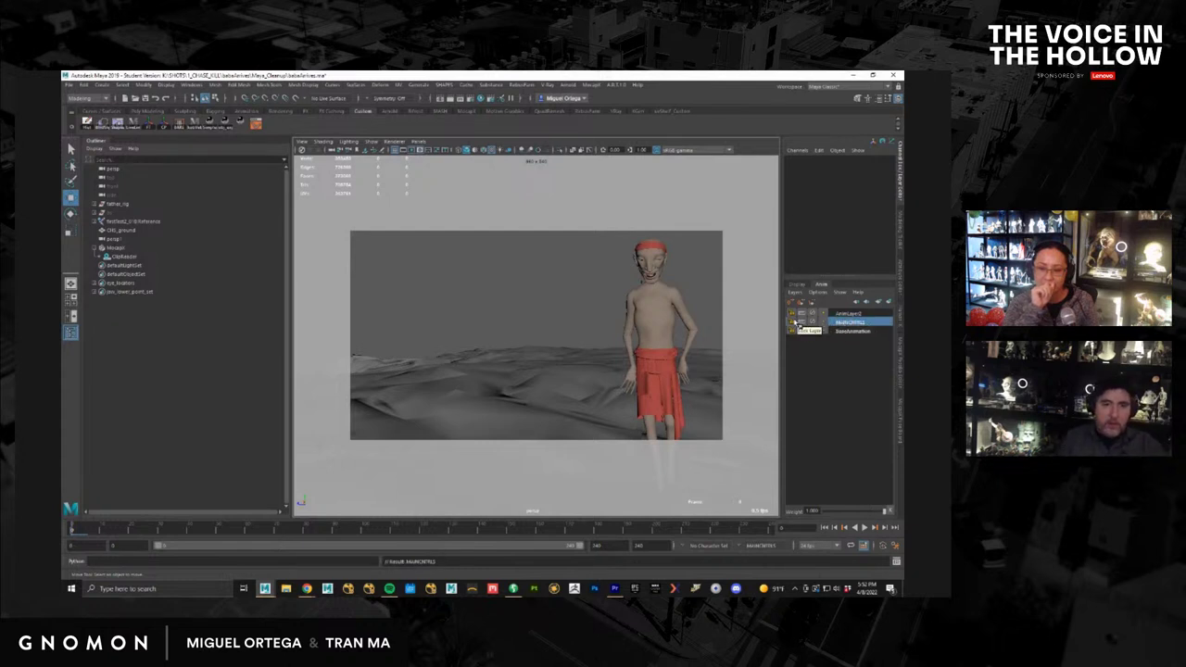
Step: Lock the MAINCNTRLS animation layer after selecting its objects, and make AnimLayer2 active with nothing selected
right_click(850, 322)
left_click(851, 355)
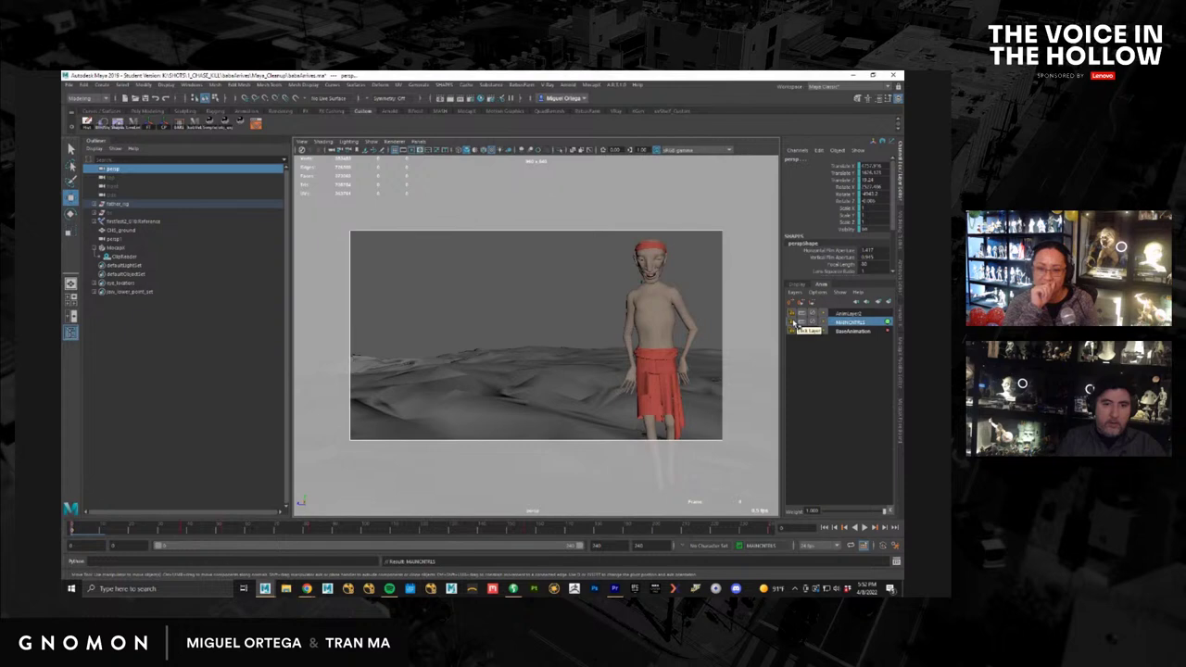
right_click(848, 317)
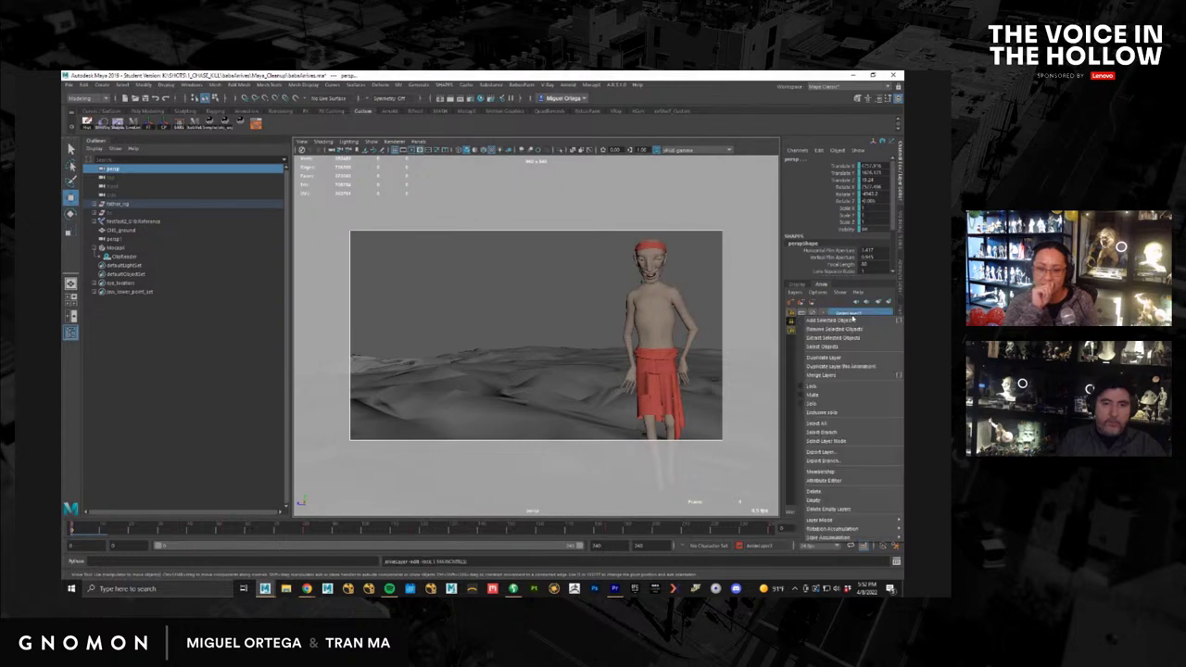
left_click(844, 348)
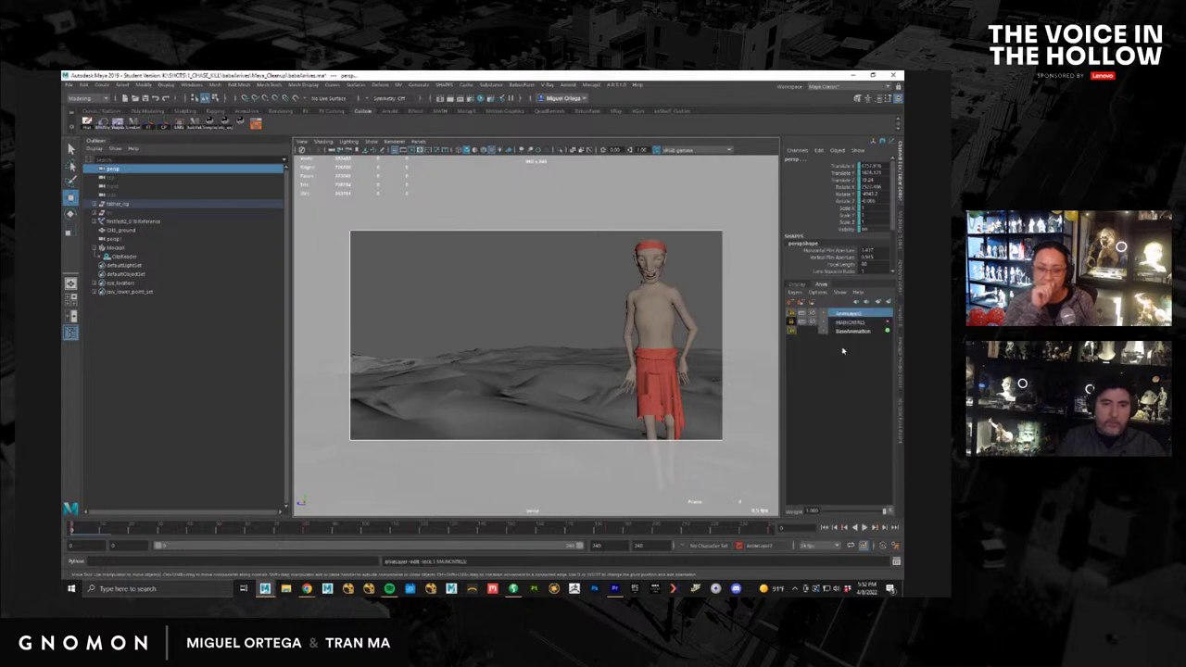
left_click(535, 309)
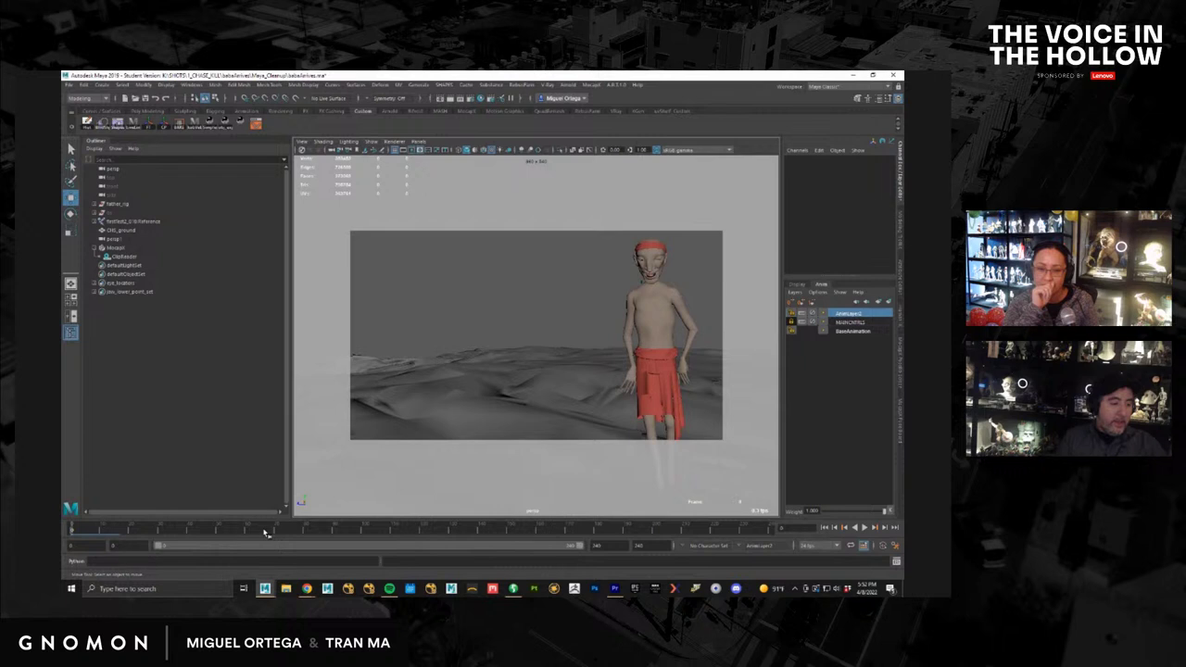
Step: Scrub and play through the character's shot, select the persp camera, and review its movement across the timeline
left_click_drag(263, 532, 747, 536)
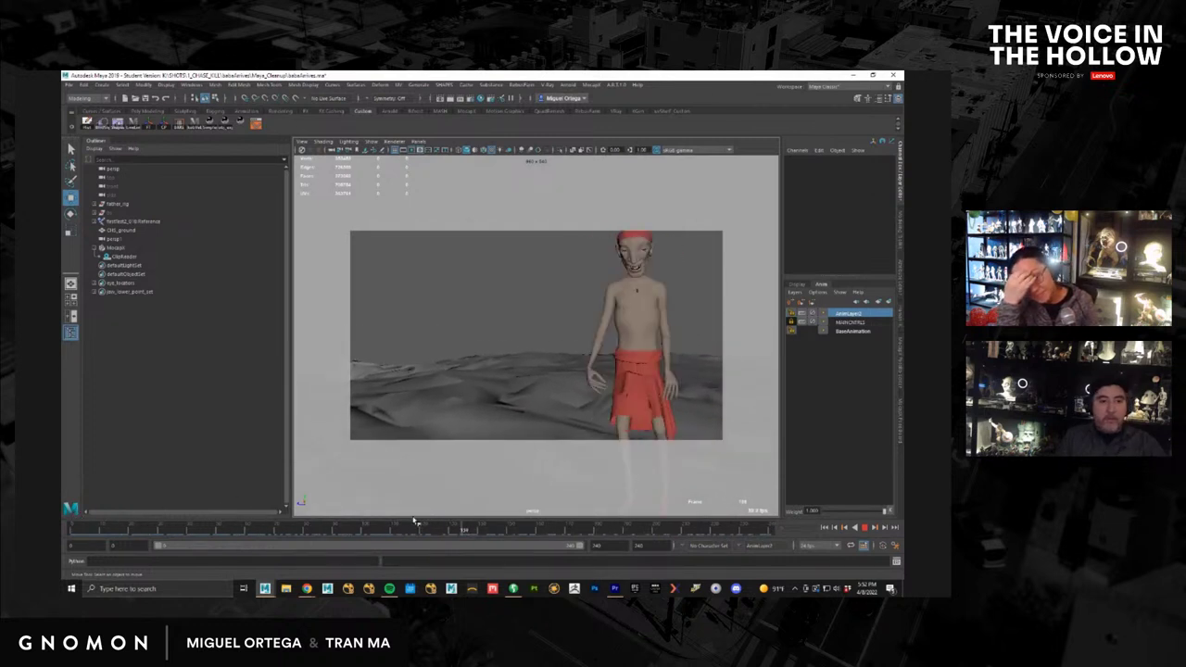
left_click(168, 525)
left_click(303, 142)
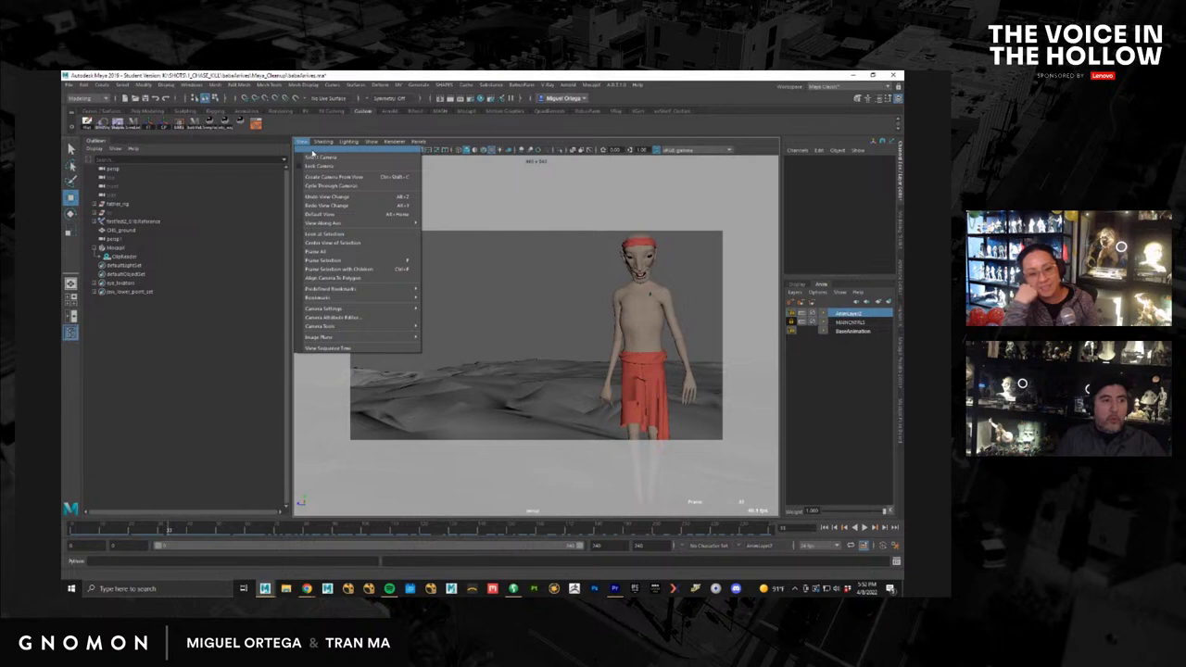
left_click(317, 157)
left_click_drag(280, 527, 766, 527)
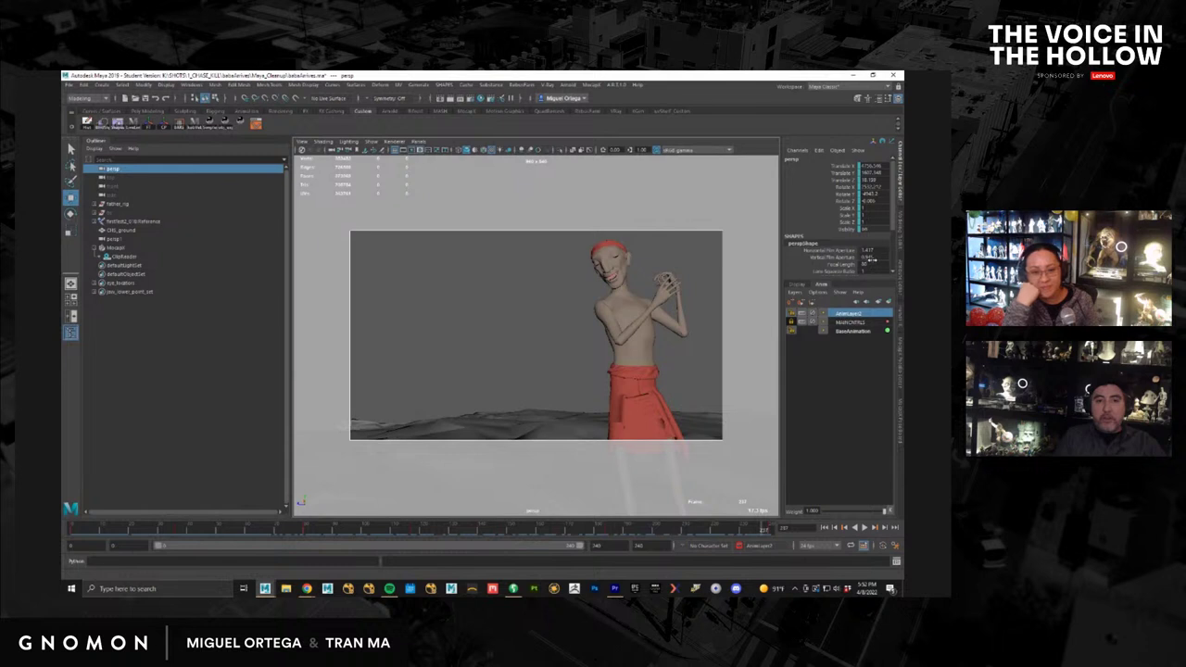
mouse_move(226, 532)
left_mouse_down()
mouse_move(63, 530)
mouse_move(335, 522)
left_mouse_up()
key("alt+v")
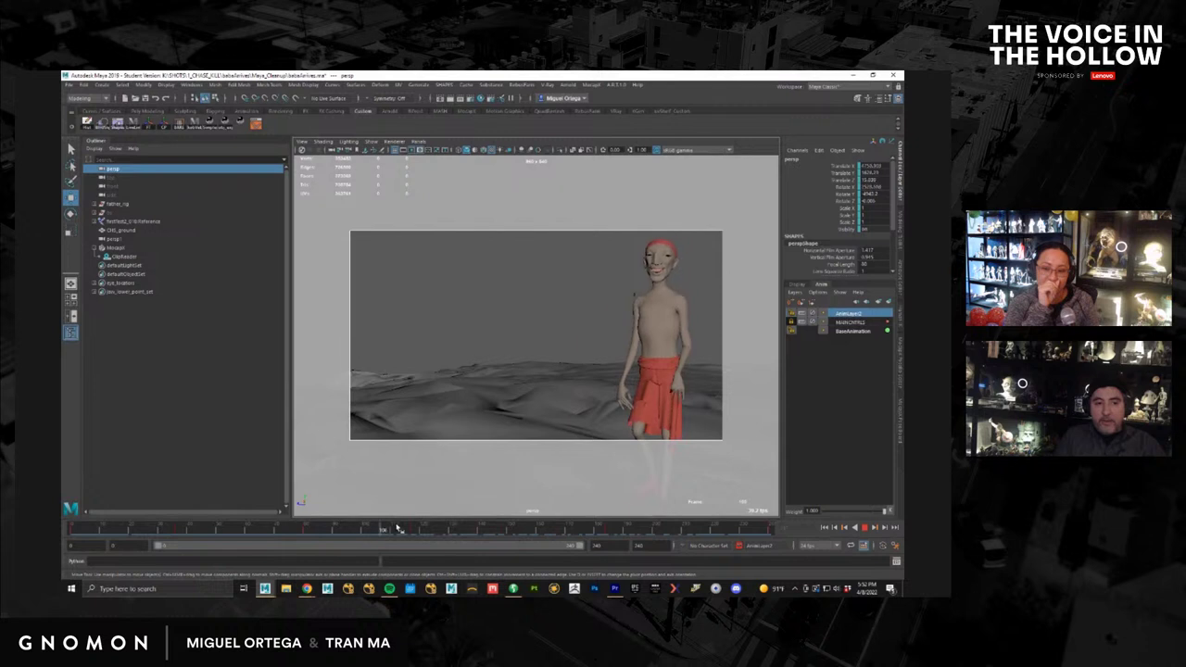
left_click_drag(408, 550, 67, 551)
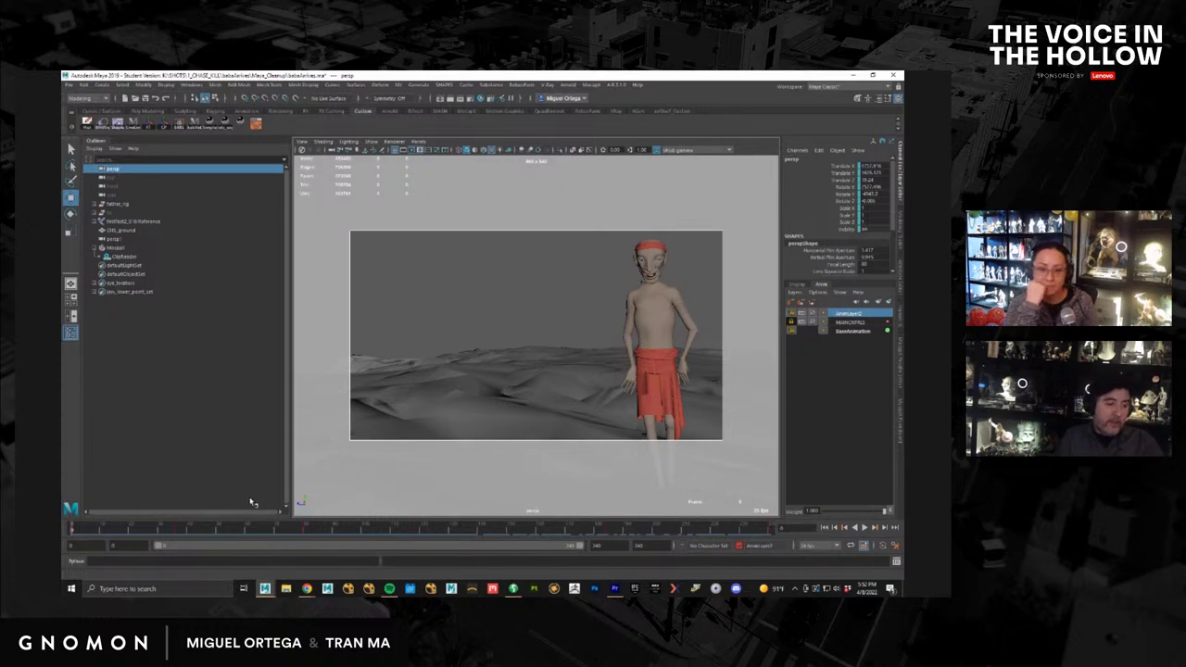
left_click_drag(247, 529, 451, 529)
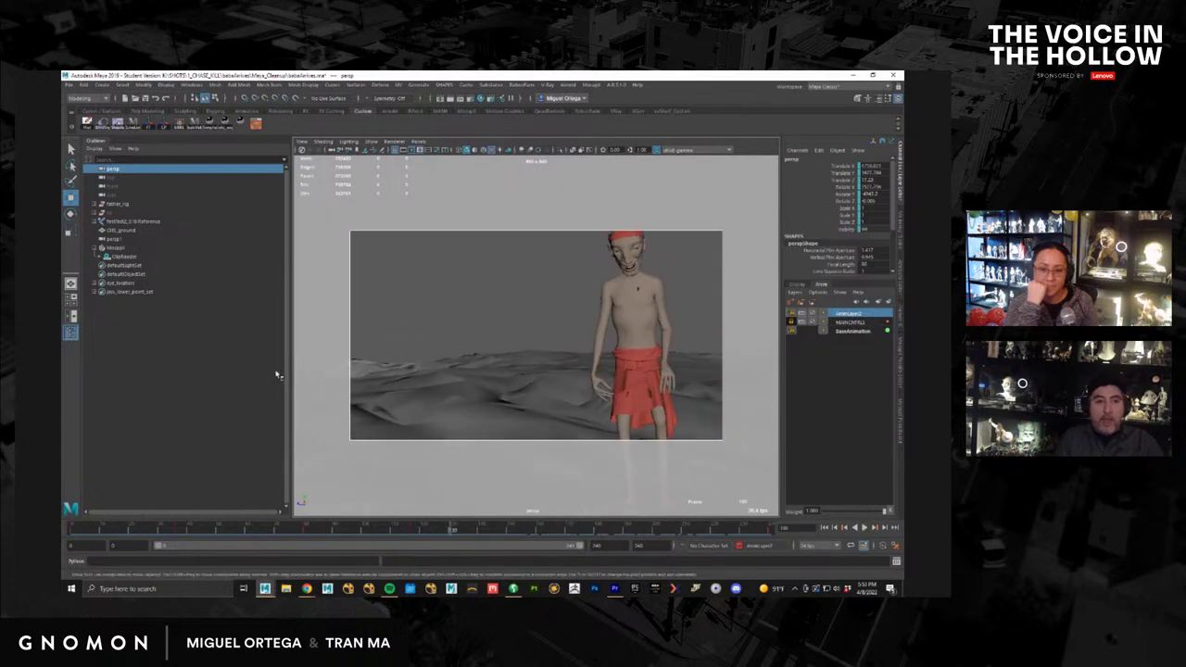
Step: Create a new animation layer above AnimLayer2 and rename it camera
left_click(889, 302)
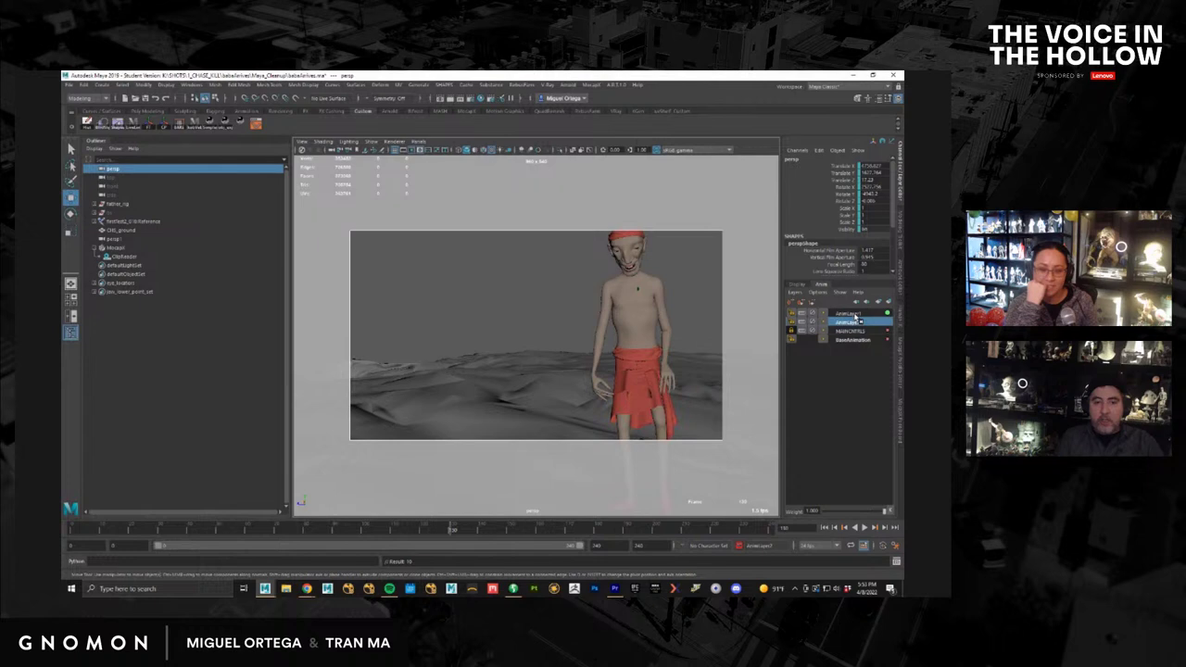
double_click(855, 315)
type("c")
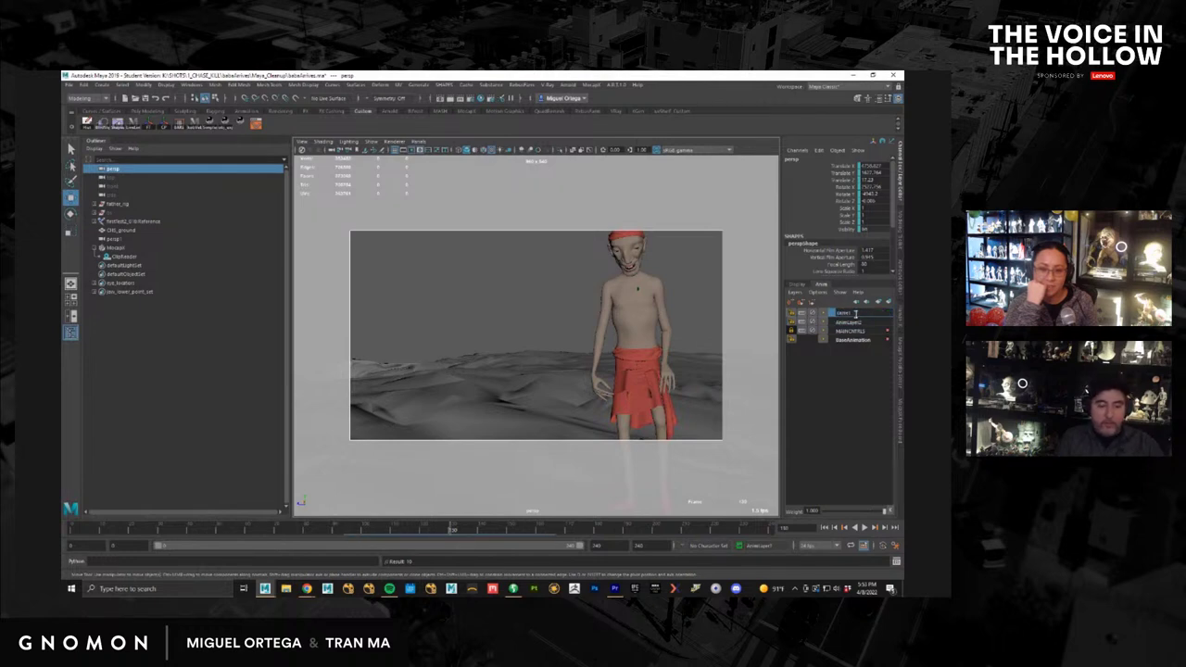
key("Return")
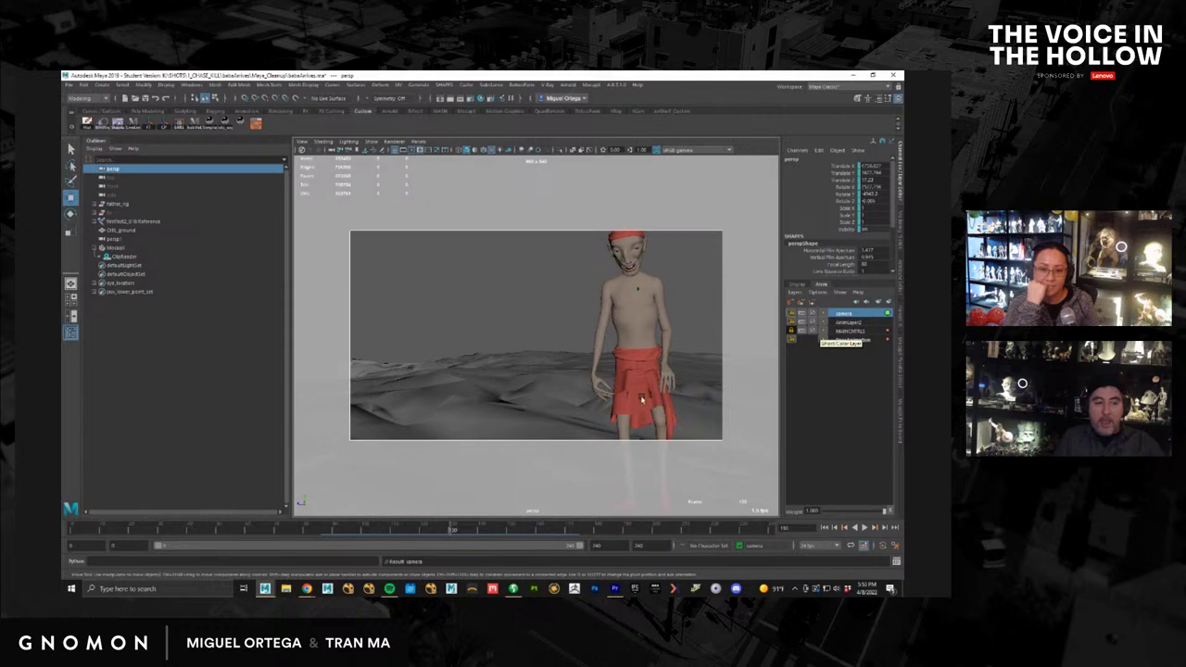
Step: Add the selected persp camera to the camera animation layer and clear the selection
left_click(303, 144)
left_click(320, 157)
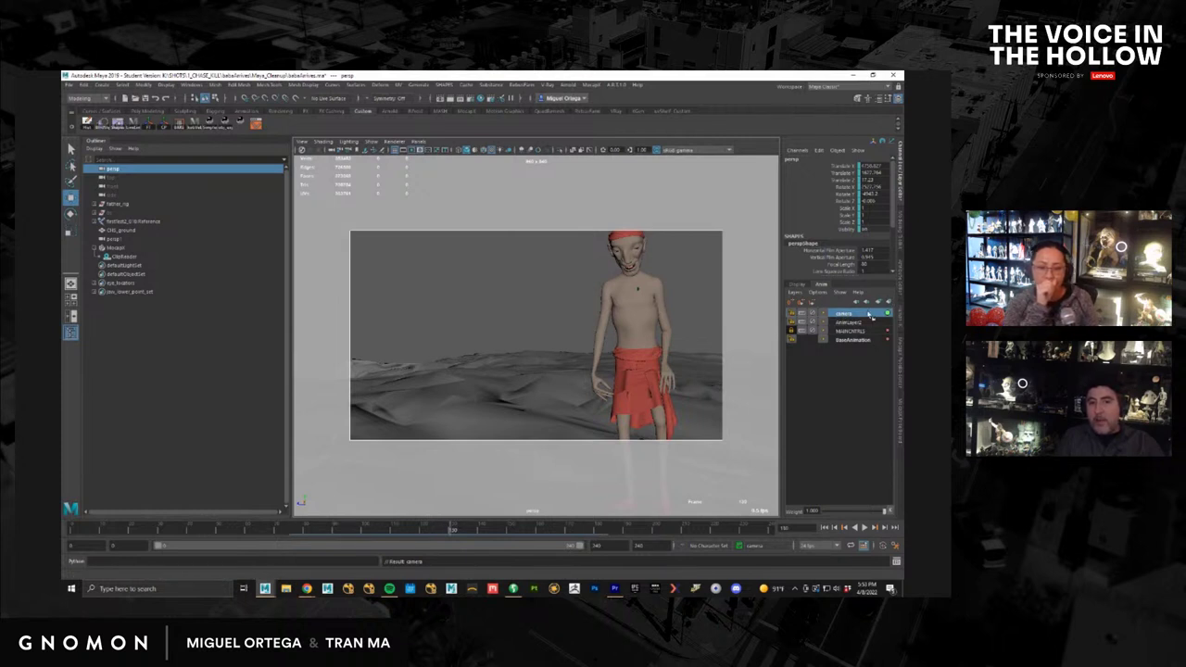
right_click(871, 316)
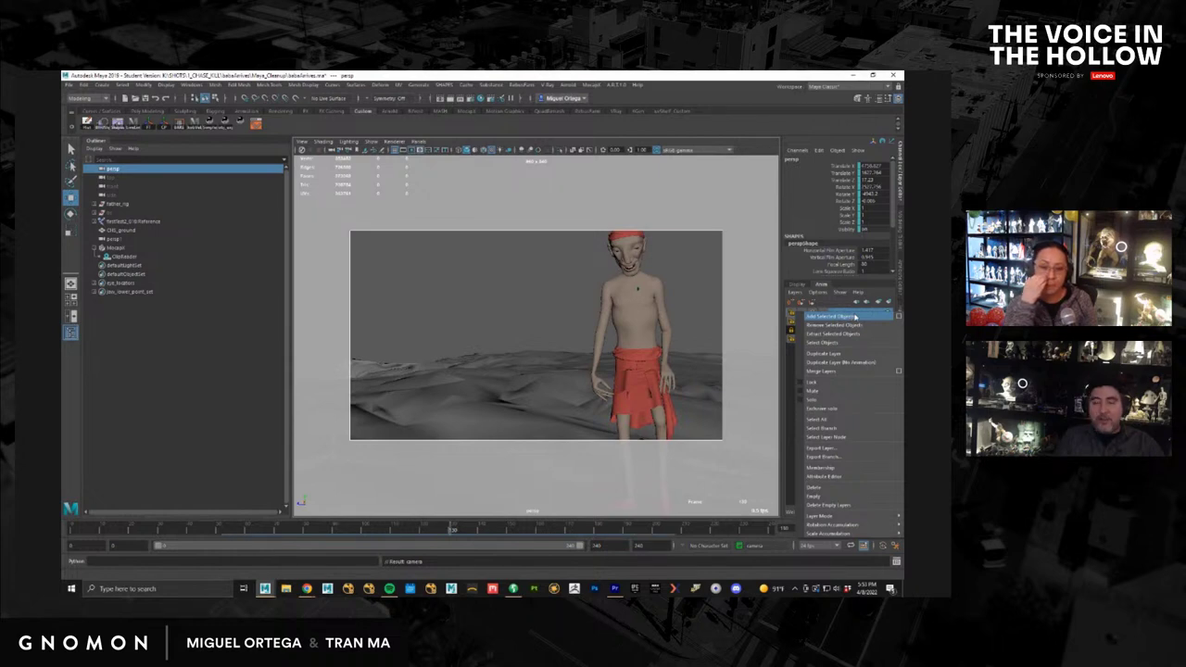
left_click(855, 317)
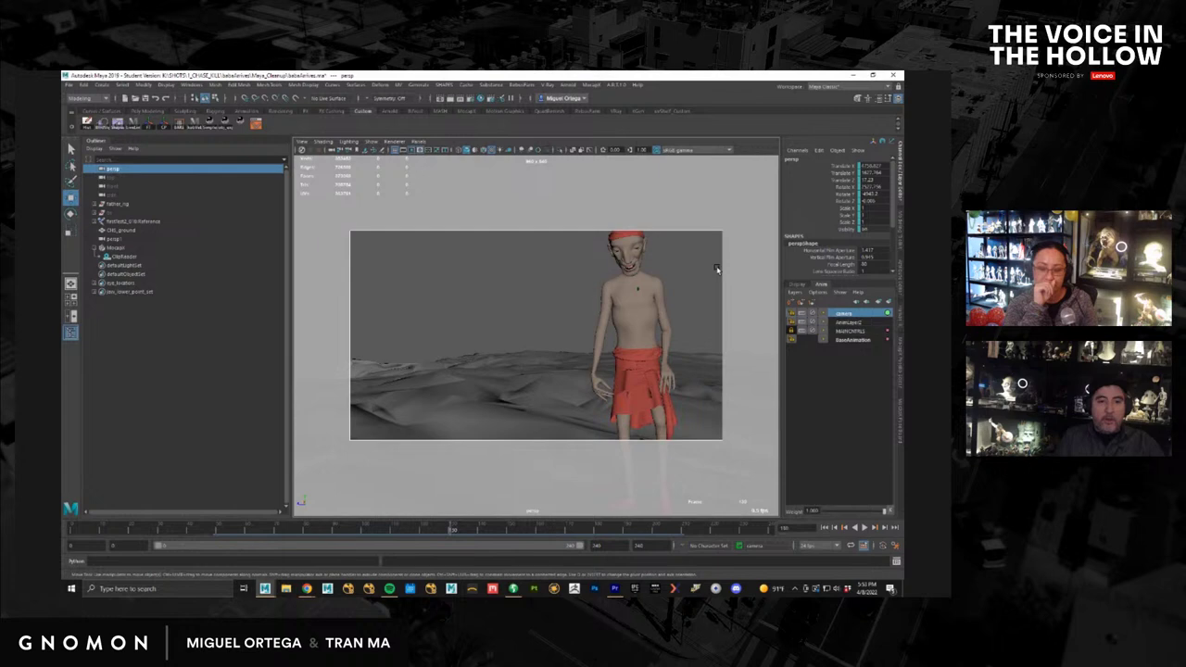
left_click(717, 270)
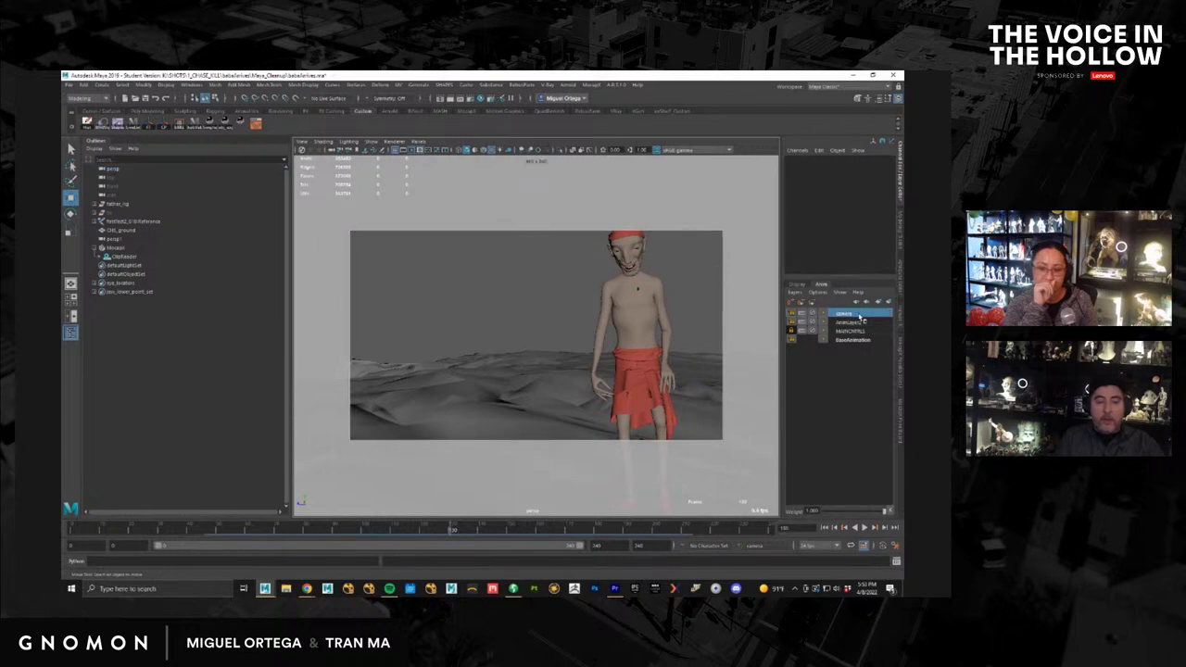
Step: Reselect the persp camera, replay the shot, and pull the view back on the camera layer at the first frame
left_click(303, 142)
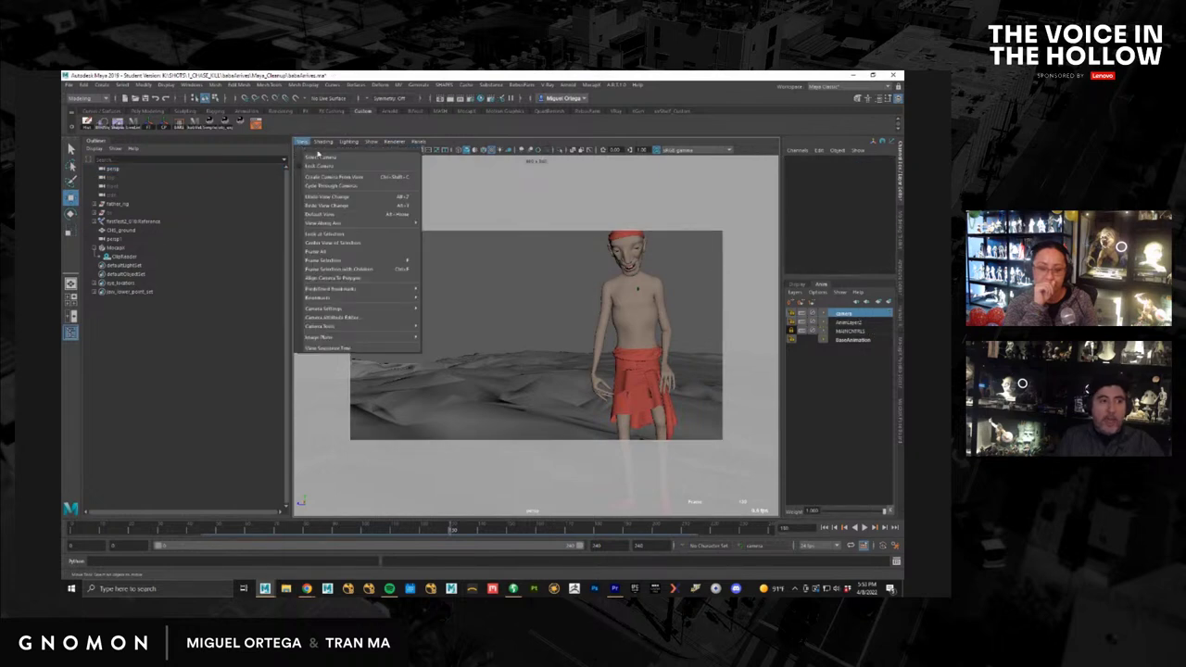
left_click(316, 156)
mouse_move(291, 529)
left_mouse_down()
mouse_move(136, 532)
mouse_move(523, 525)
left_mouse_up()
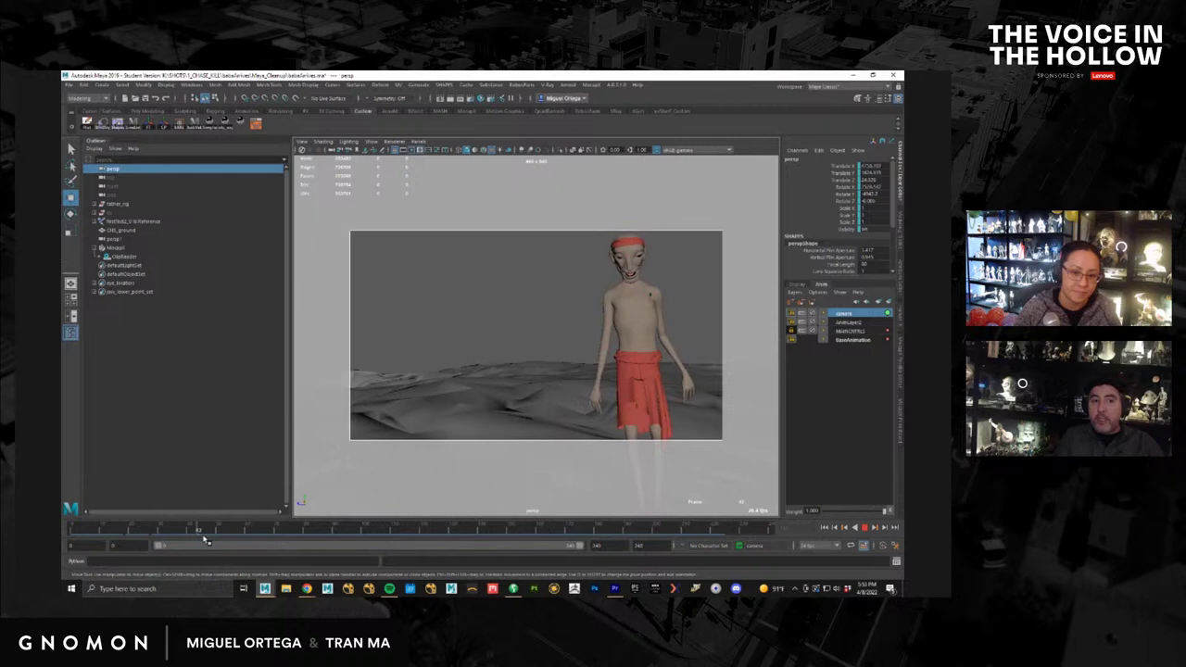
mouse_move(212, 547)
left_mouse_down()
mouse_move(774, 554)
mouse_move(499, 566)
mouse_move(63, 560)
left_mouse_up()
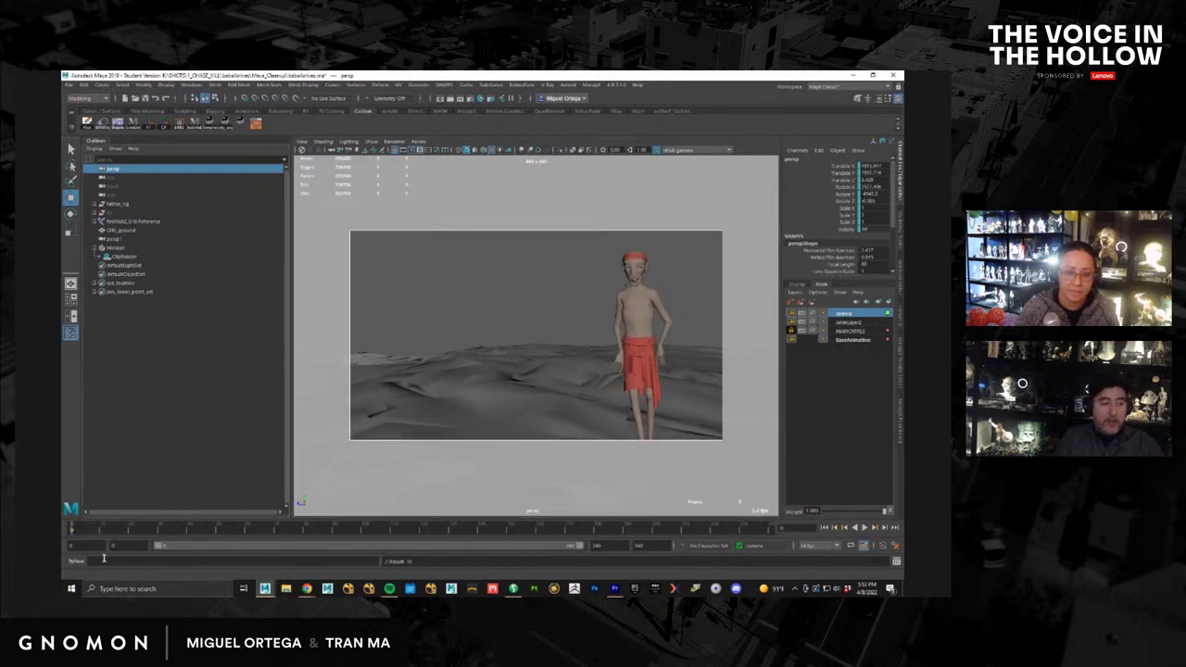
mouse_move(95, 529)
left_mouse_down()
mouse_move(692, 526)
mouse_move(66, 525)
left_mouse_up()
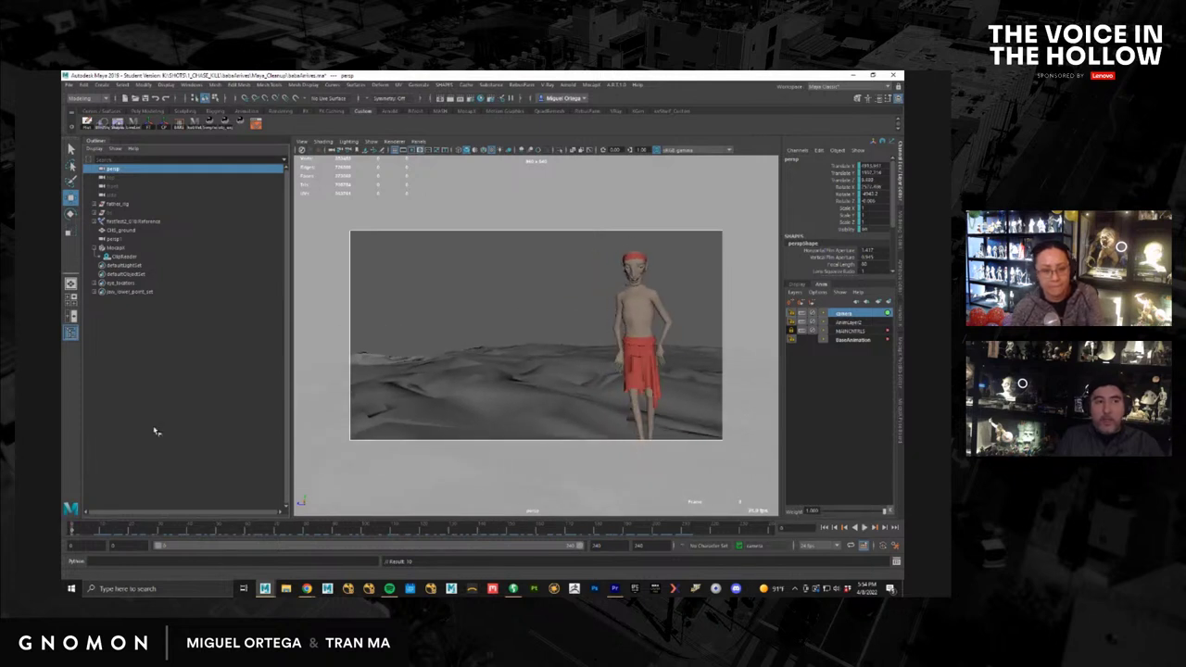
Step: Select the camera layer's objects and bake their animation across the whole timeline
right_click(859, 315)
left_click(838, 345)
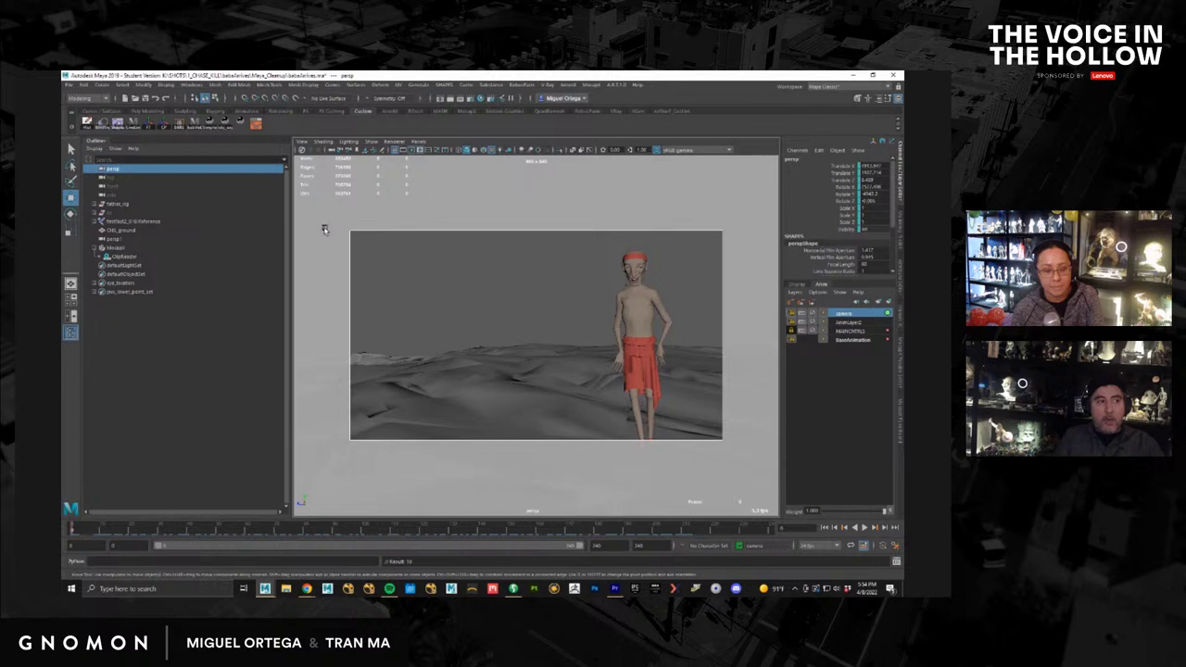
left_click(177, 122)
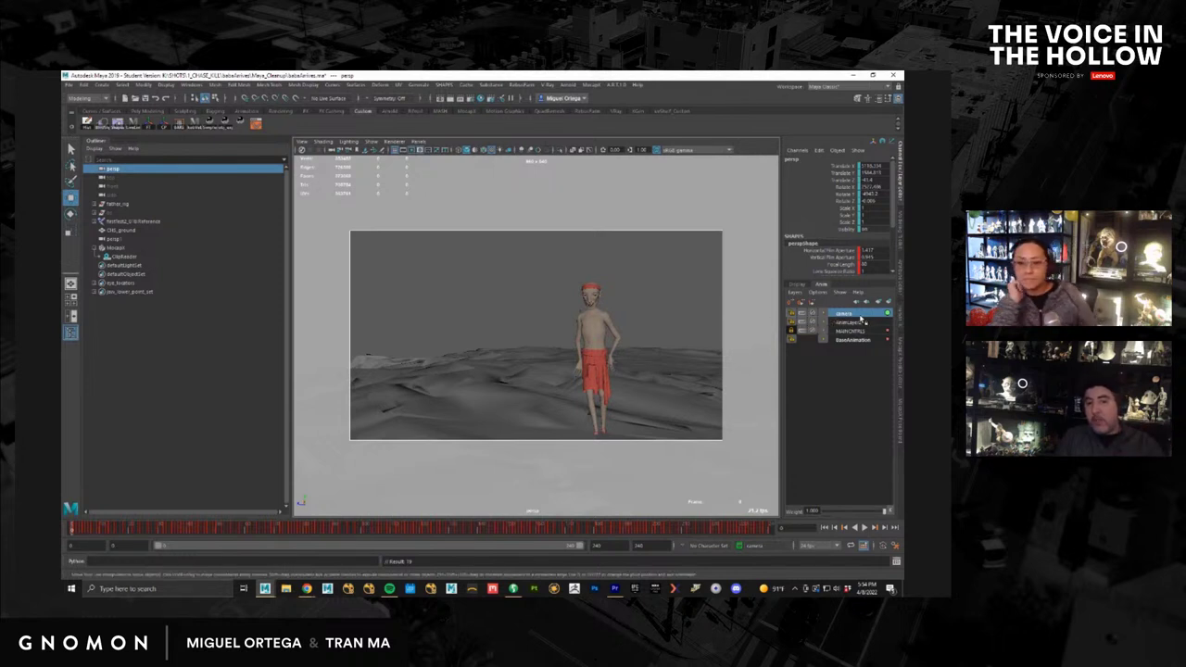
Step: Delete the camera animation layer and play the baked shot through to its end
right_click(860, 319)
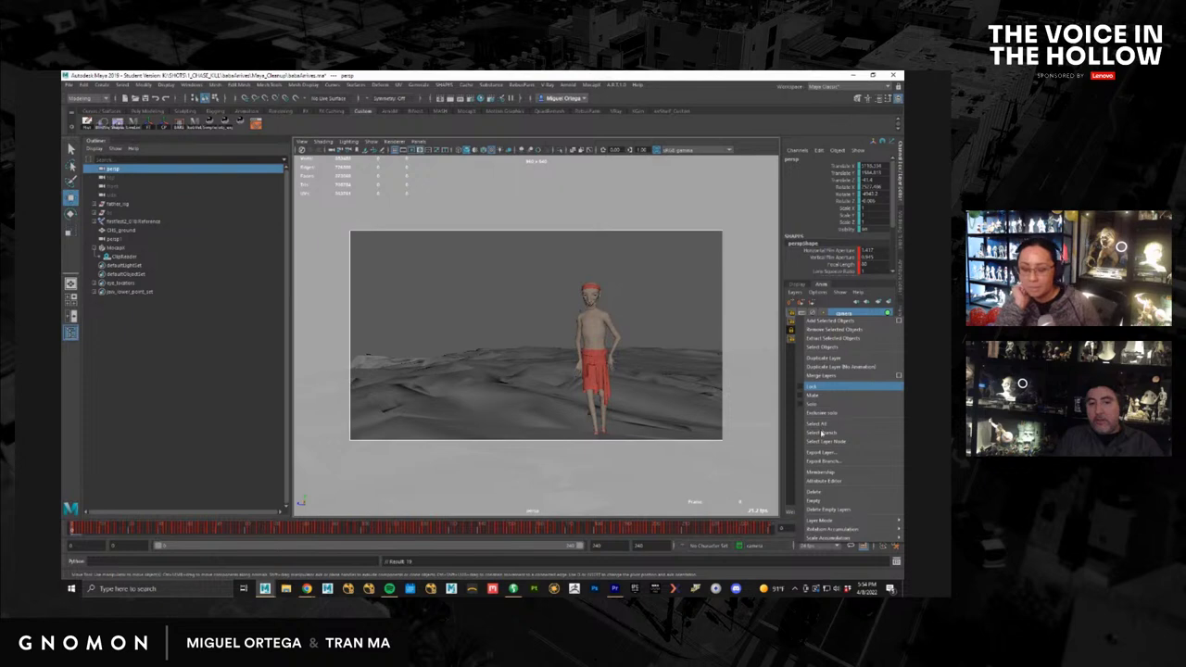
left_click(825, 491)
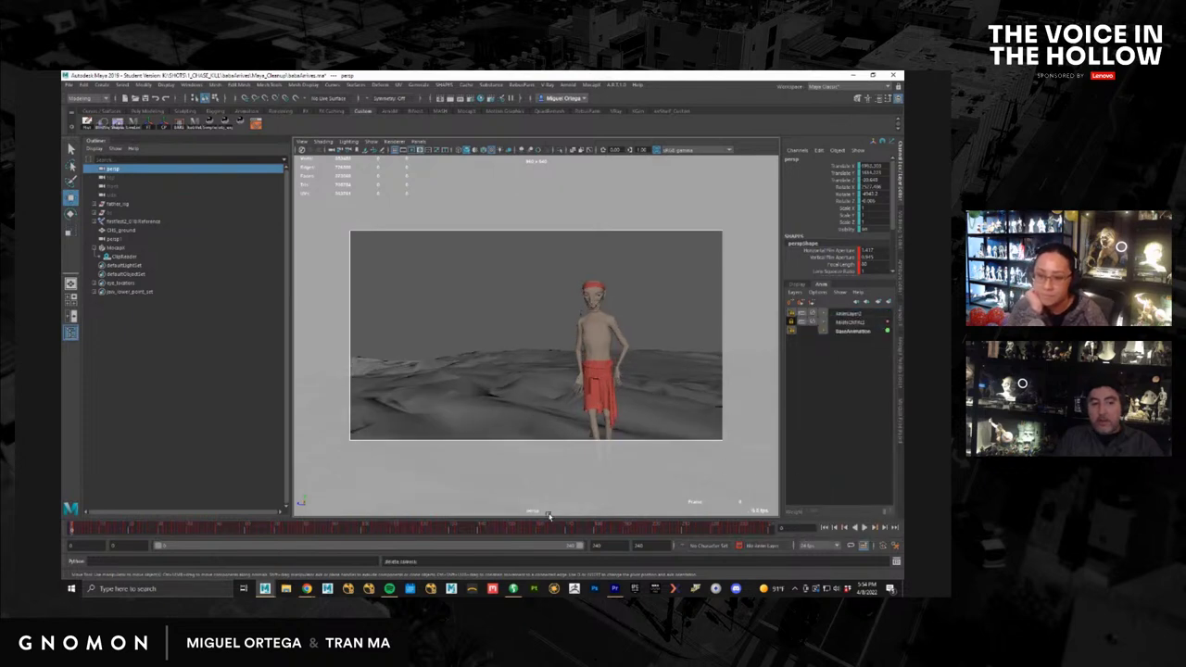
left_click_drag(535, 532, 73, 556)
key("alt+v")
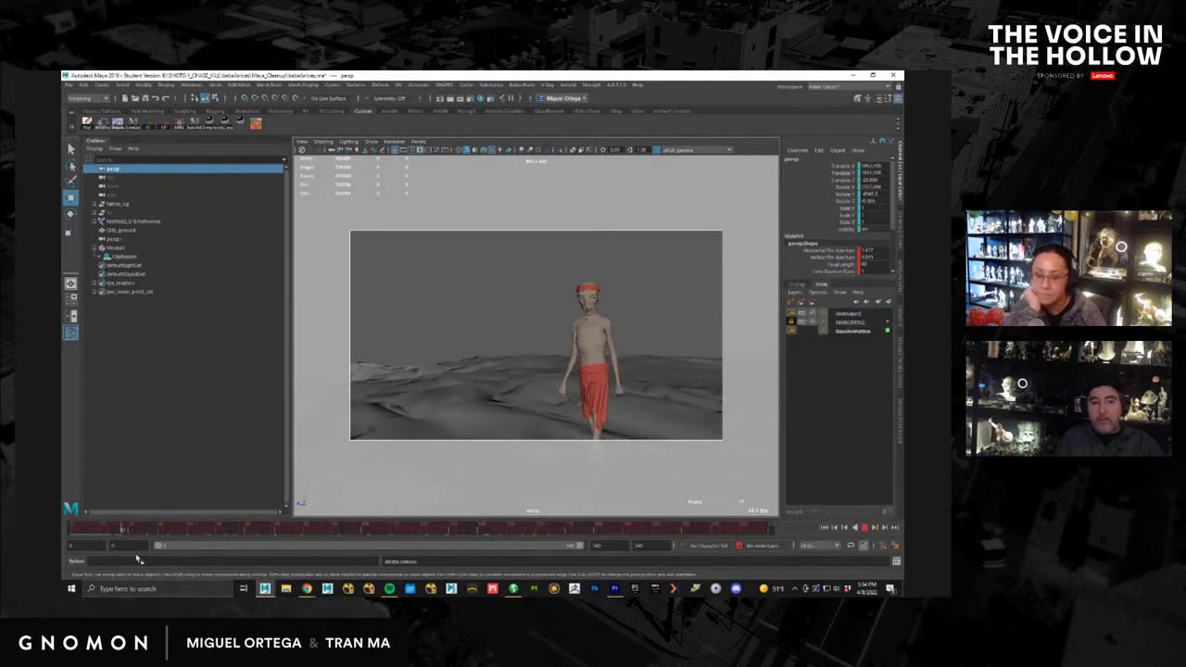
left_click_drag(352, 550, 773, 540)
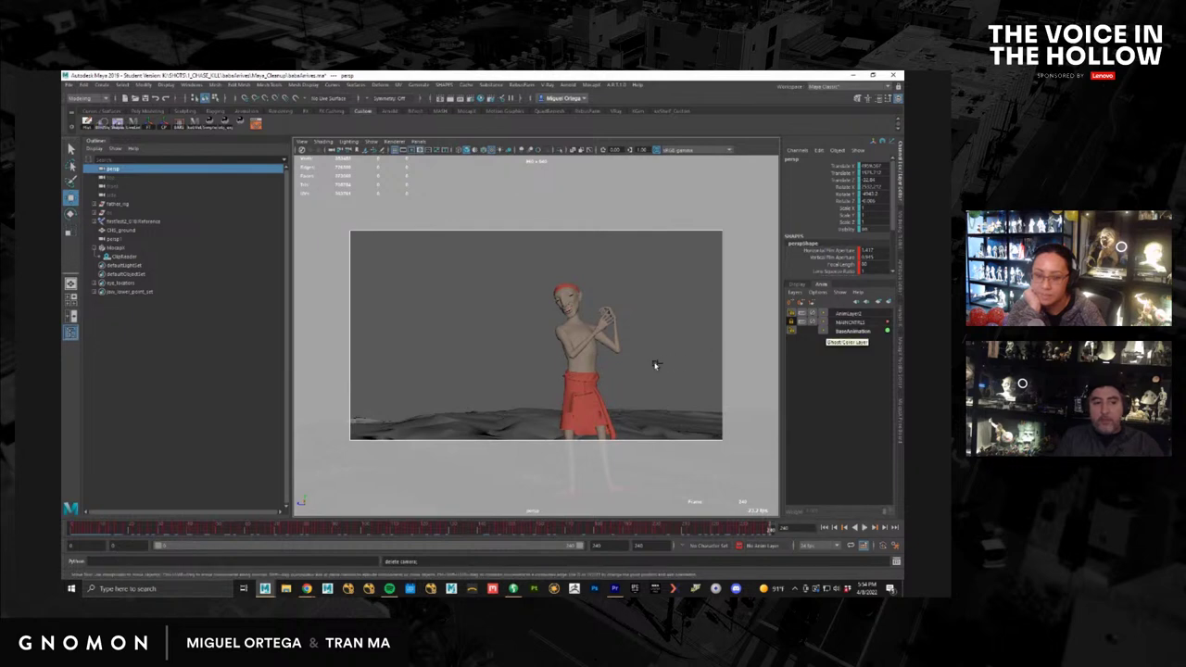
Step: Undo the layer deletion and the bake, and scrub the layered animation to the character's bend
key("ctrl+z")
key("ctrl+z")
key("ctrl+z")
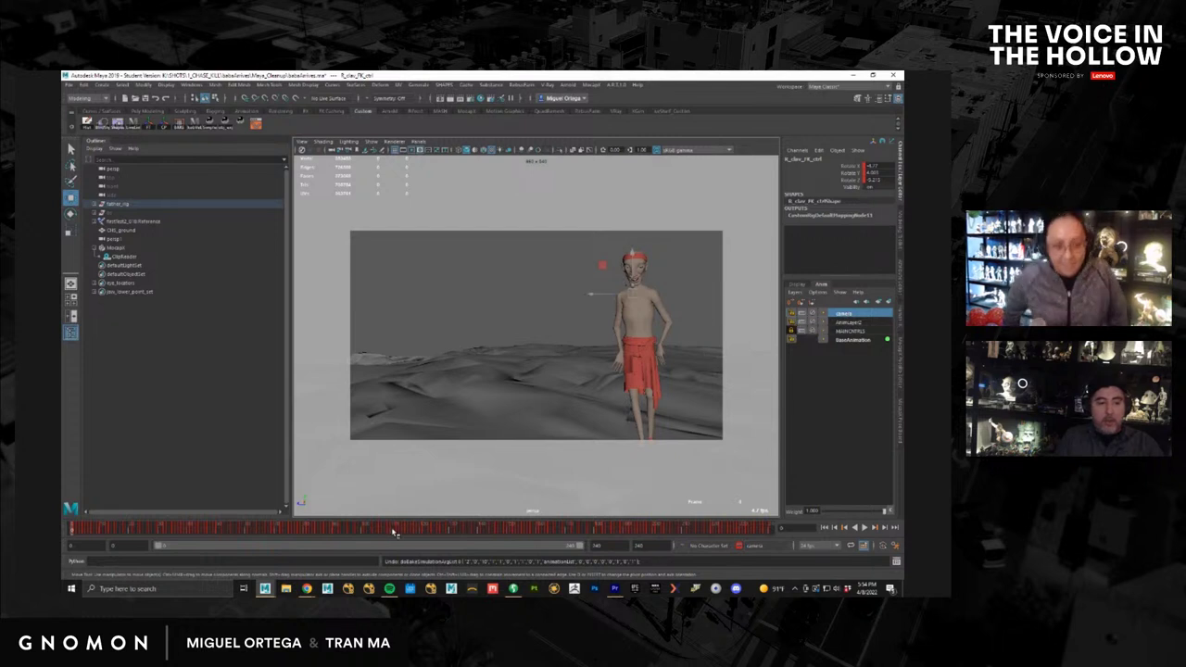
left_click_drag(183, 533, 559, 507)
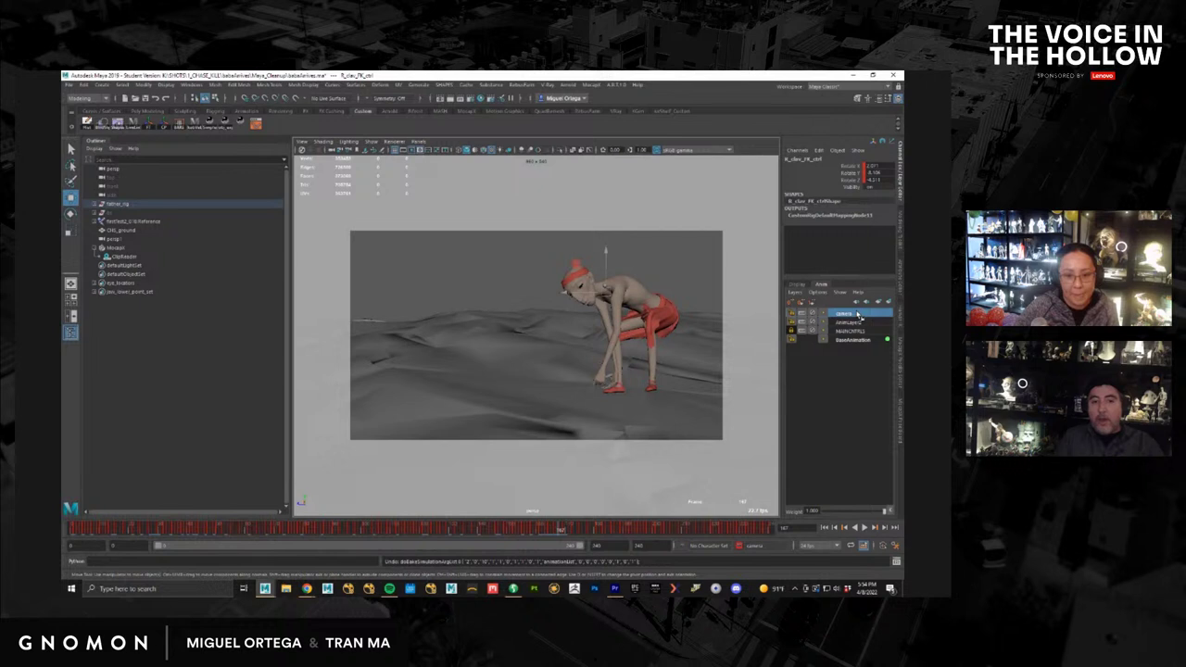
right_click(859, 315)
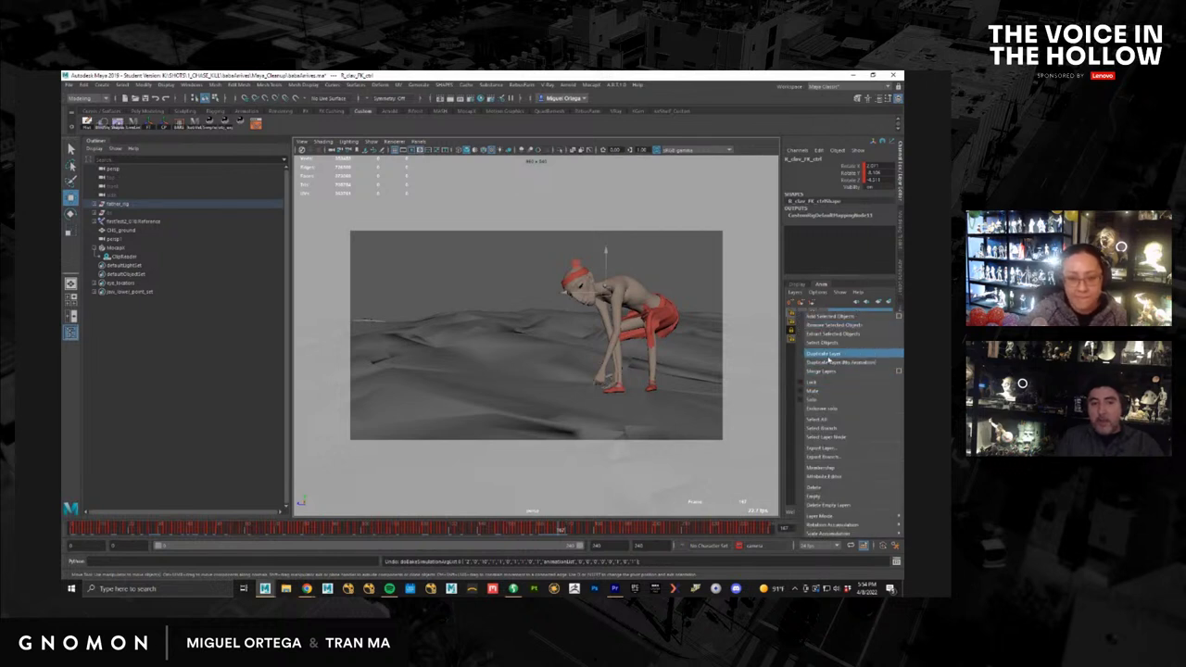
left_click(703, 265)
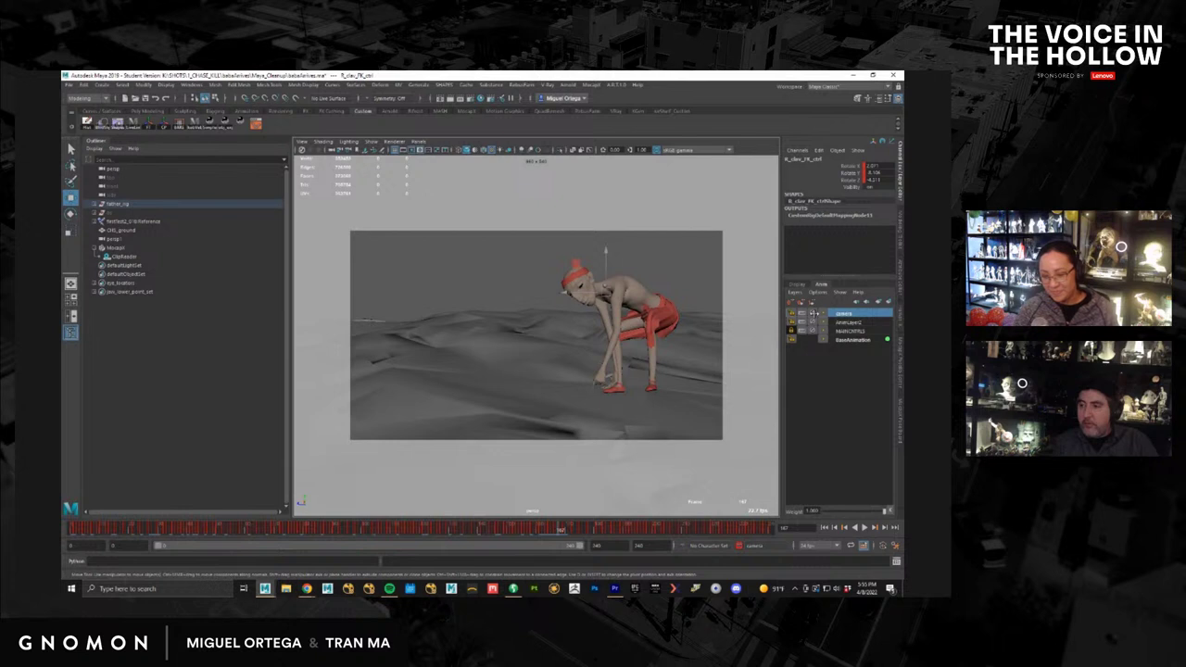
Step: Try muting and locking the camera layer, and undo these changes back to the first frame
left_click(814, 314)
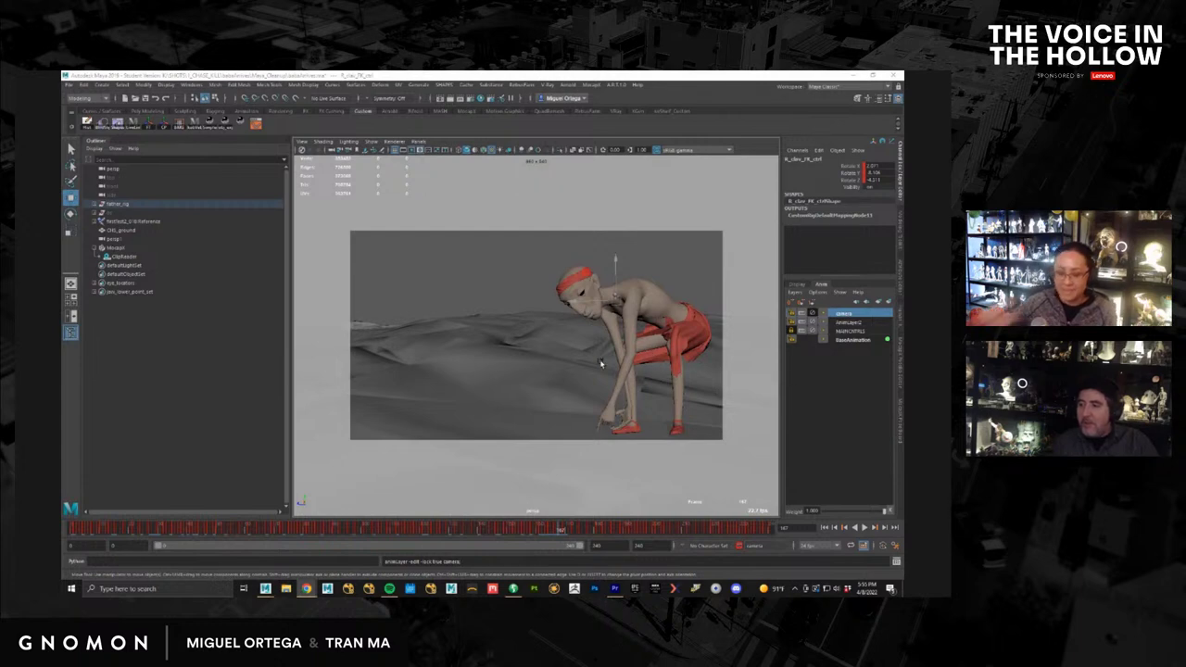
left_click(472, 289)
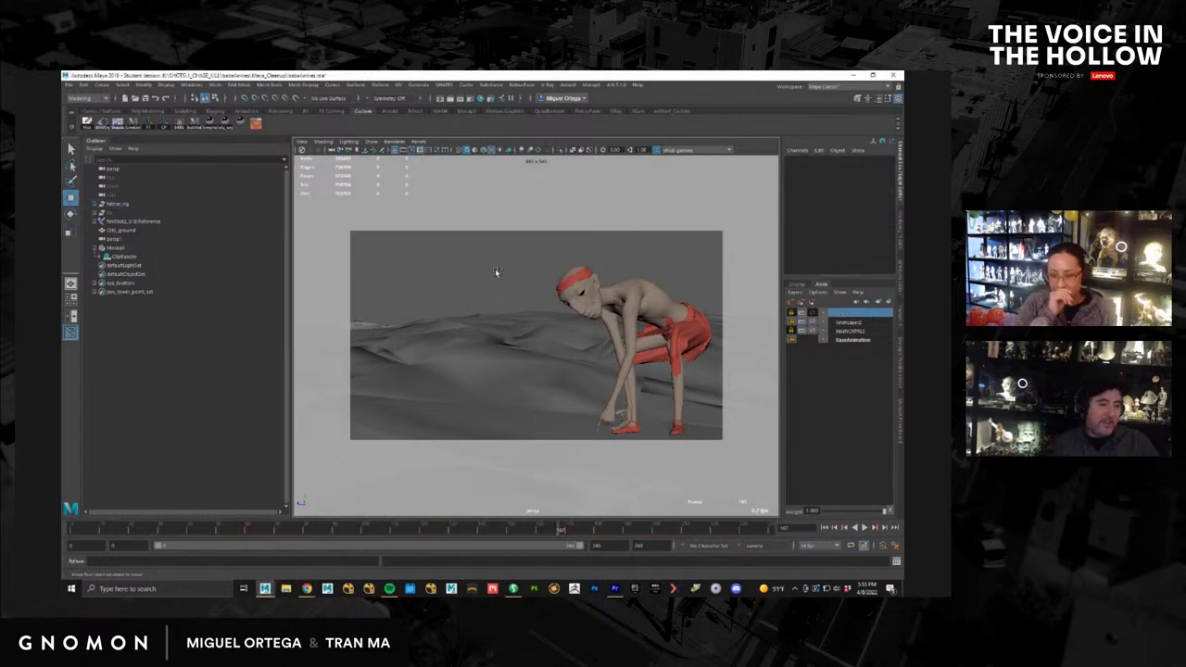
key("ctrl+z")
key("ctrl+z")
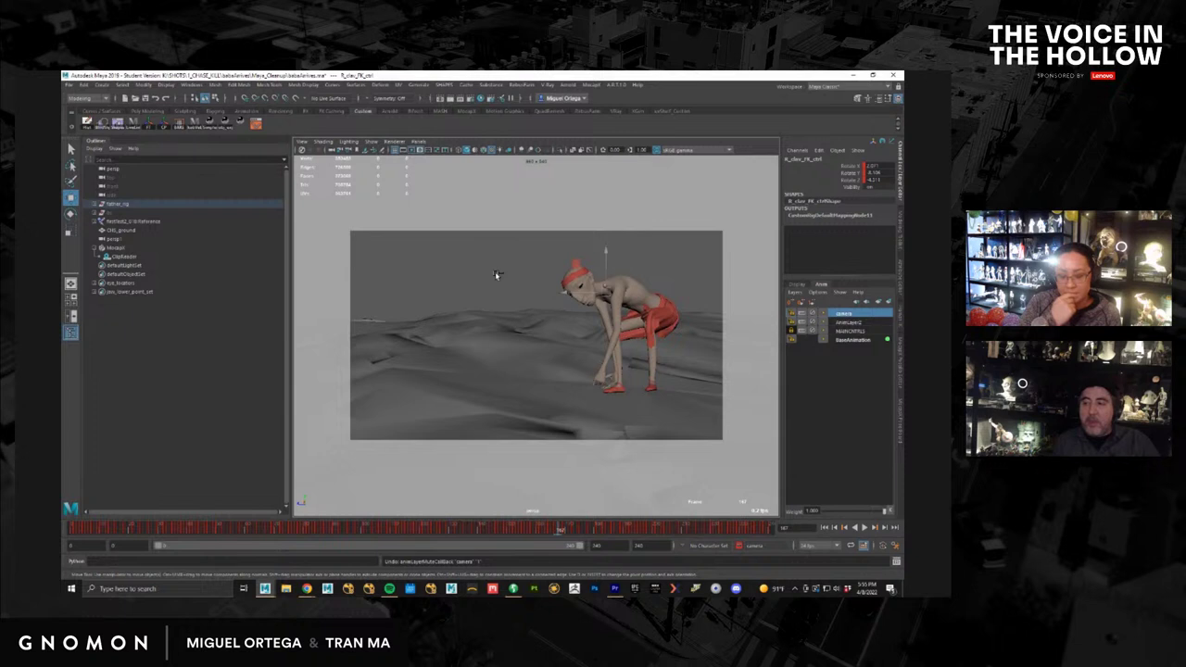
key("ctrl+z")
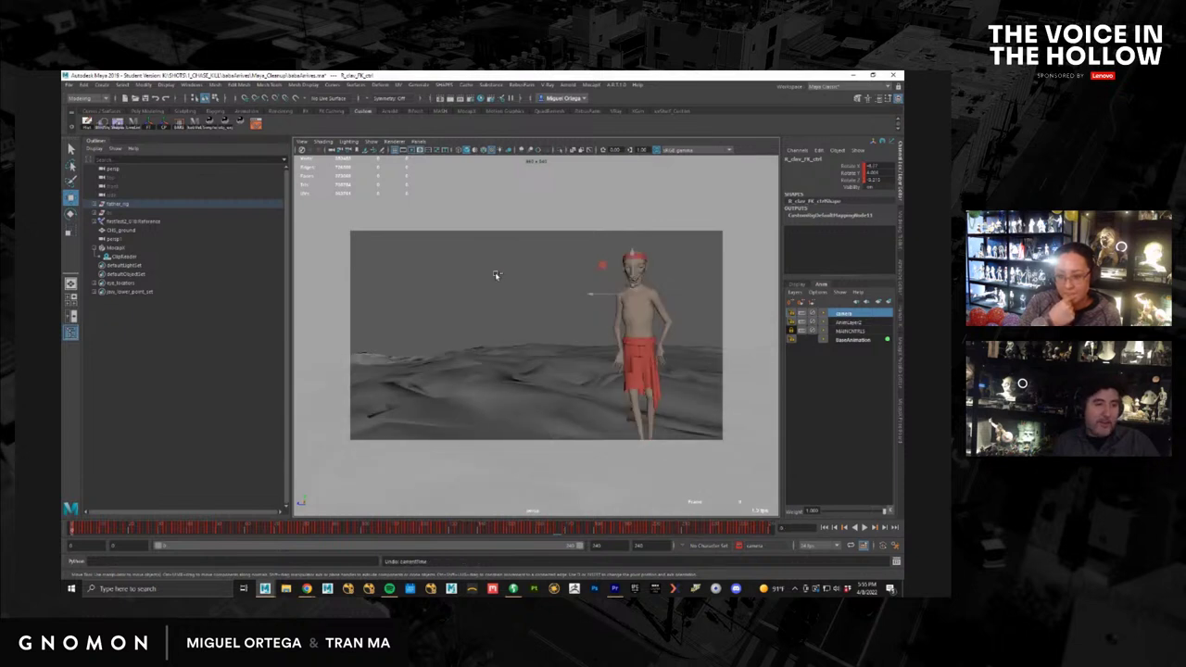
key("ctrl+z")
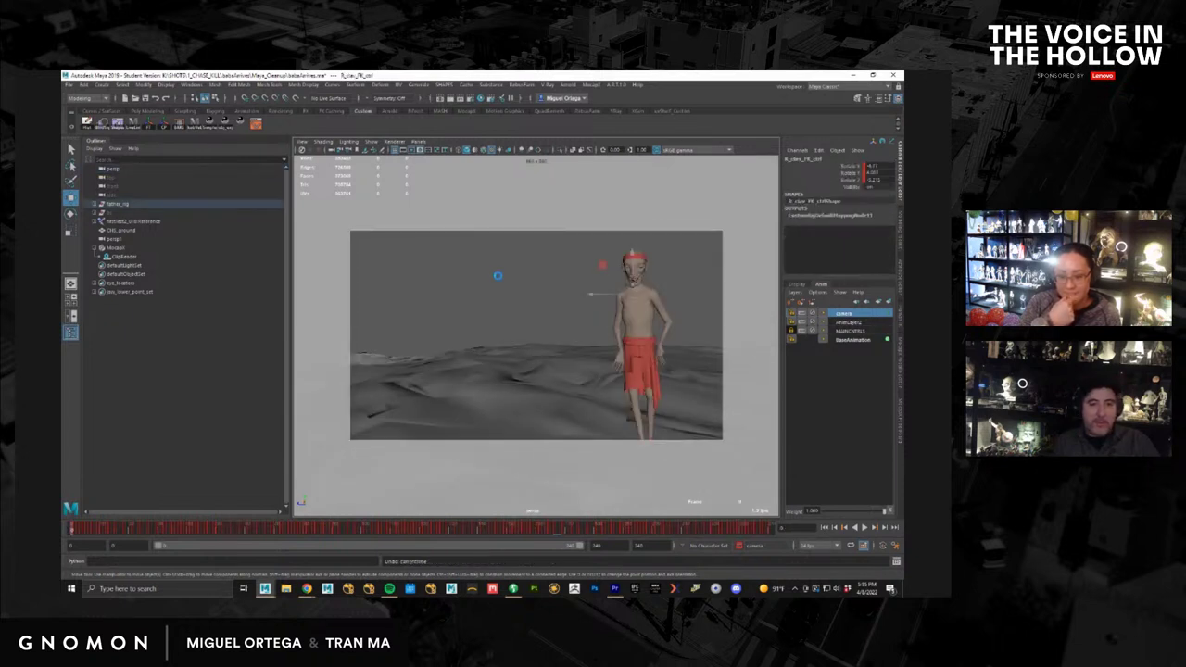
key("ctrl+z")
Step: Delete the camera animation layer without baking and clear the control selection
right_click(867, 316)
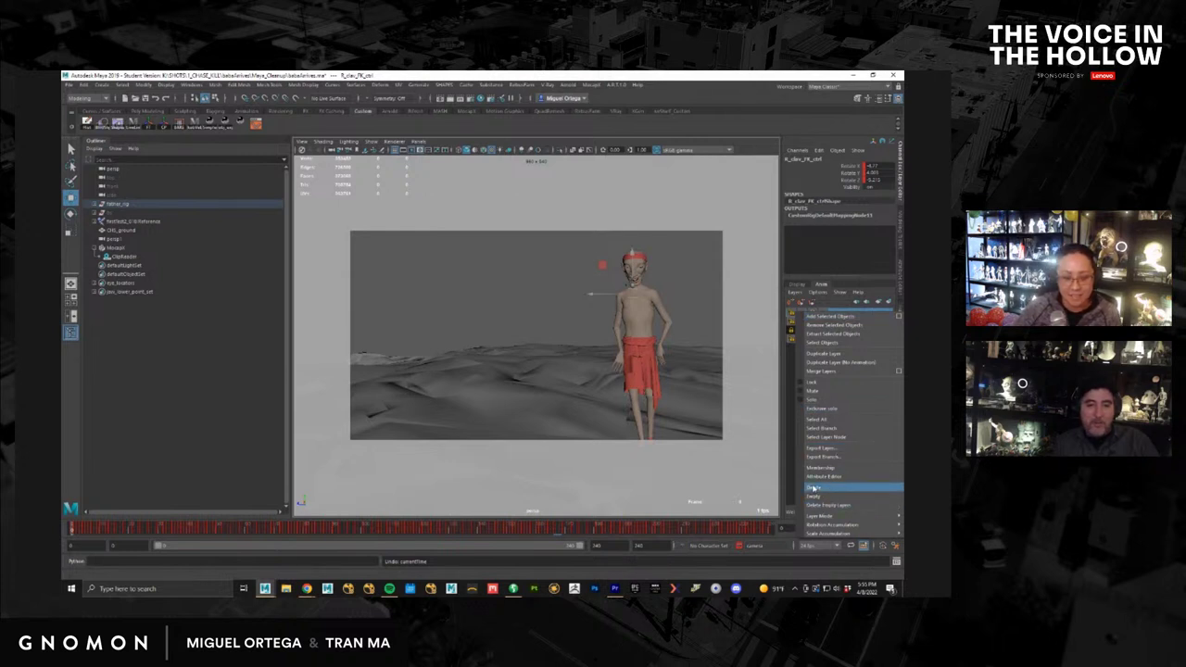
left_click(813, 488)
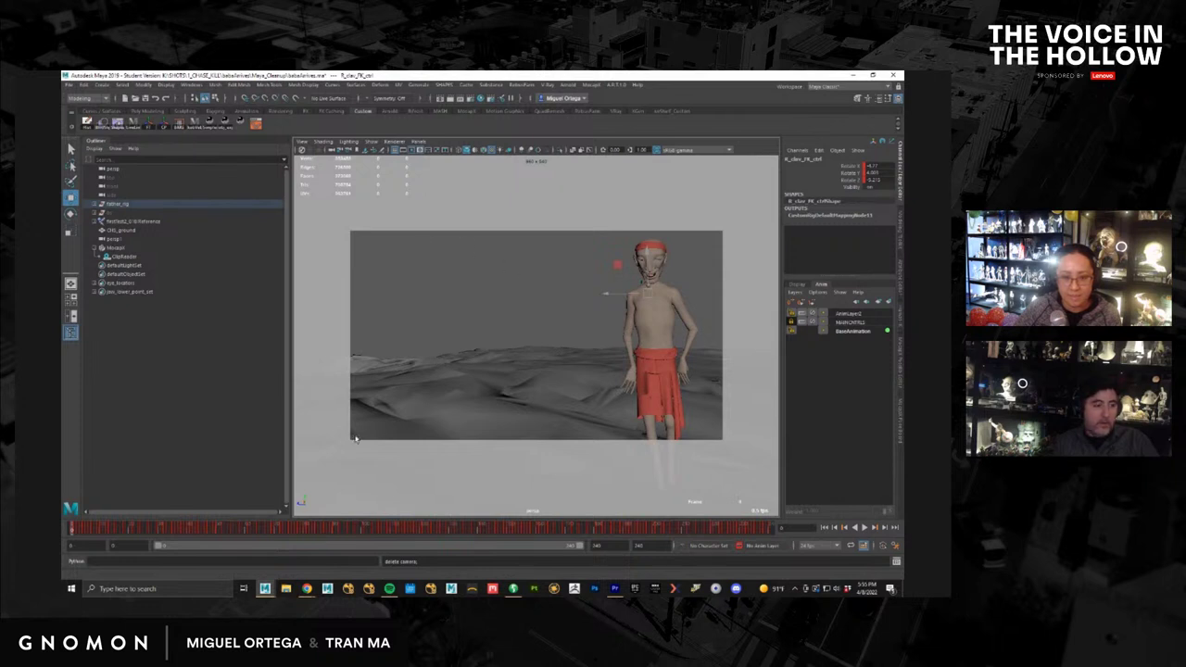
left_click(356, 440)
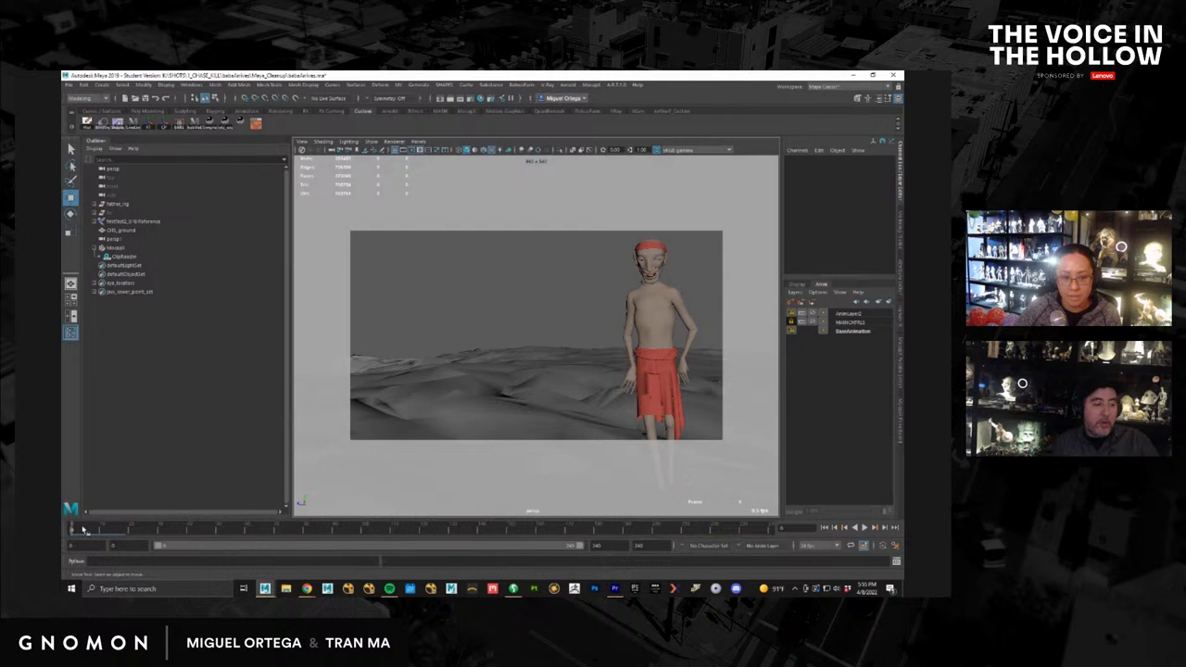
Step: Scrub through the Maya shot, switch to Premiere Pro and preview the girl's close-up near the end of the Beginning_spear sequence full screen
mouse_move(84, 528)
left_mouse_down()
mouse_move(265, 547)
mouse_move(260, 535)
mouse_move(375, 528)
mouse_move(773, 532)
mouse_move(745, 535)
left_mouse_up()
left_click(618, 591)
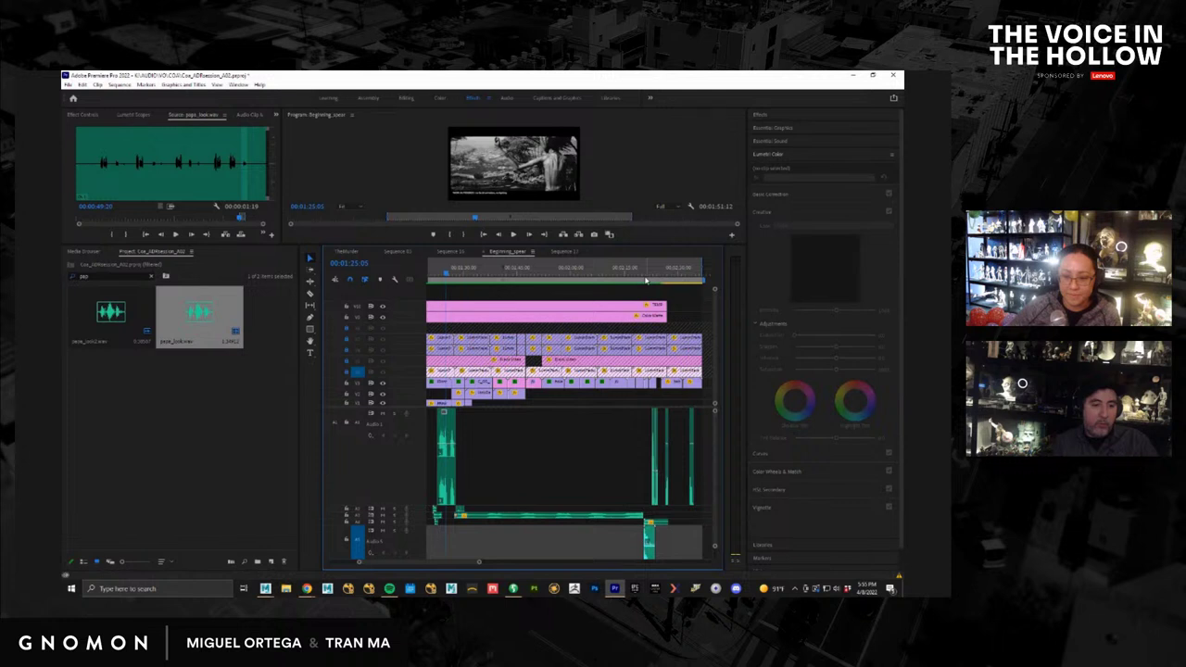
left_click_drag(644, 275, 573, 312)
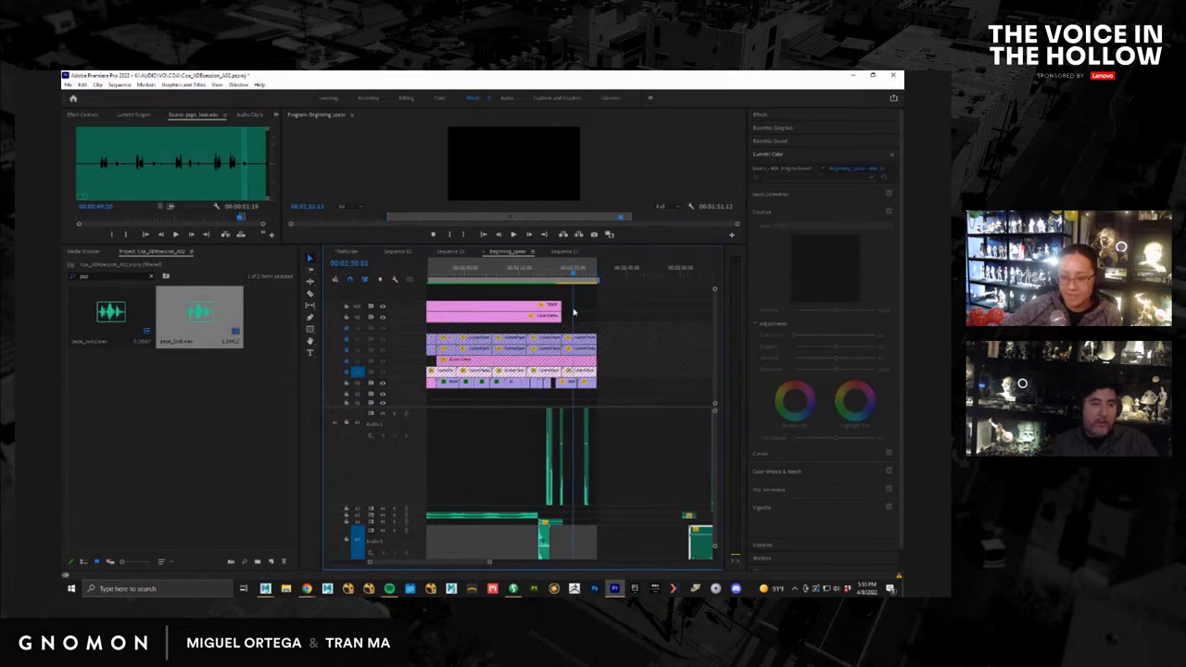
left_click_drag(573, 312, 534, 275)
left_click(543, 277)
key("ctrl+grave")
key("space")
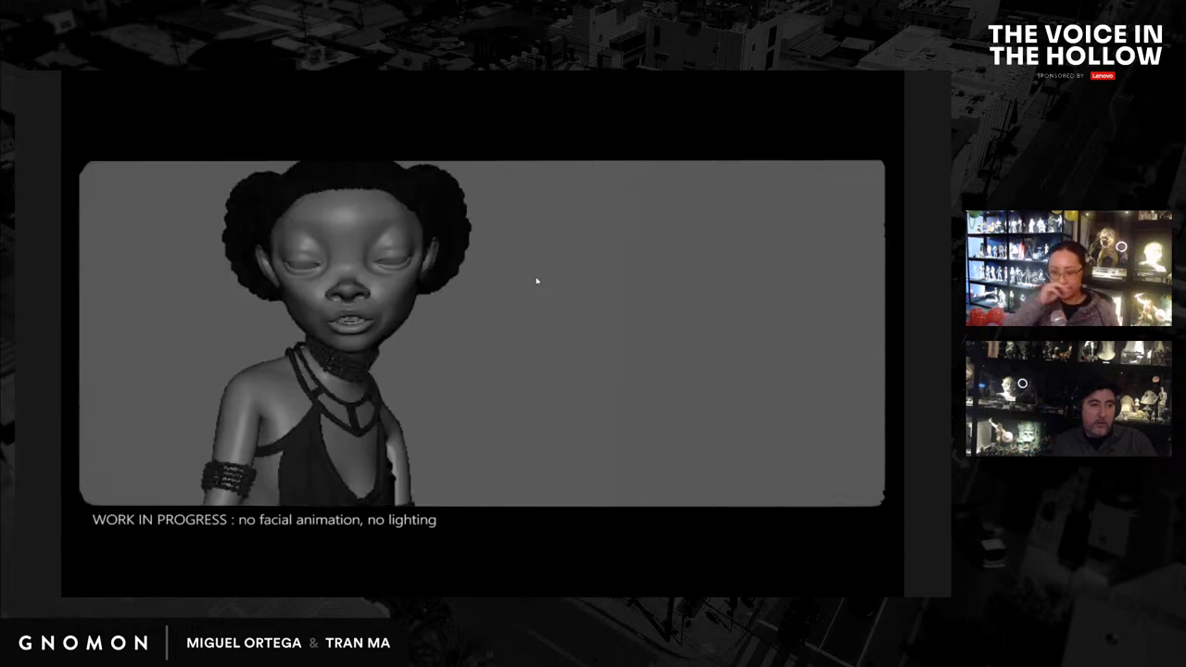
key("Escape")
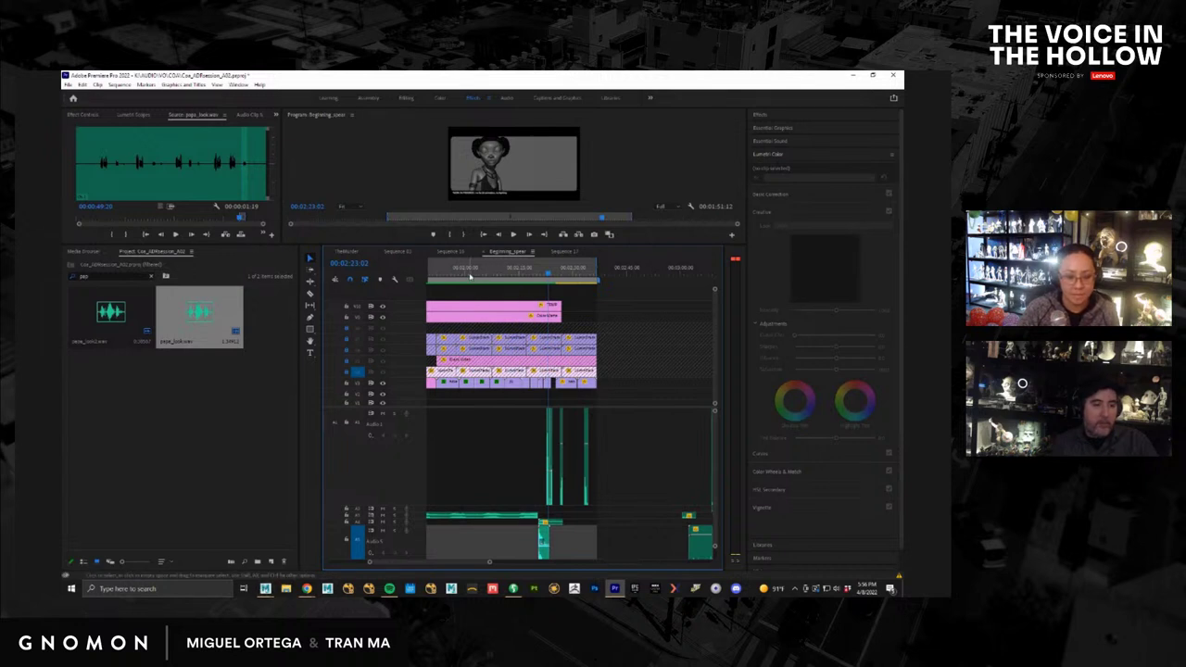
Step: Move the playhead back to the sequence's opening and preview the grey hand animation full screen
mouse_move(470, 275)
left_mouse_down()
mouse_move(332, 281)
mouse_move(489, 279)
left_mouse_up()
key("ctrl+grave")
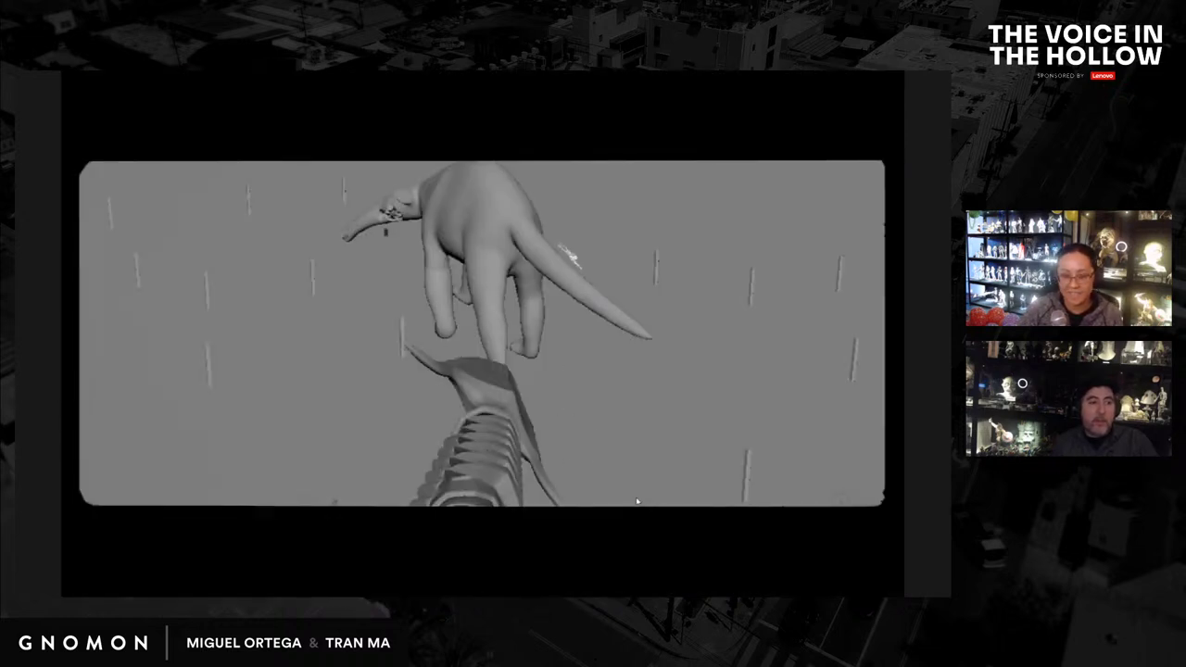
key("Escape")
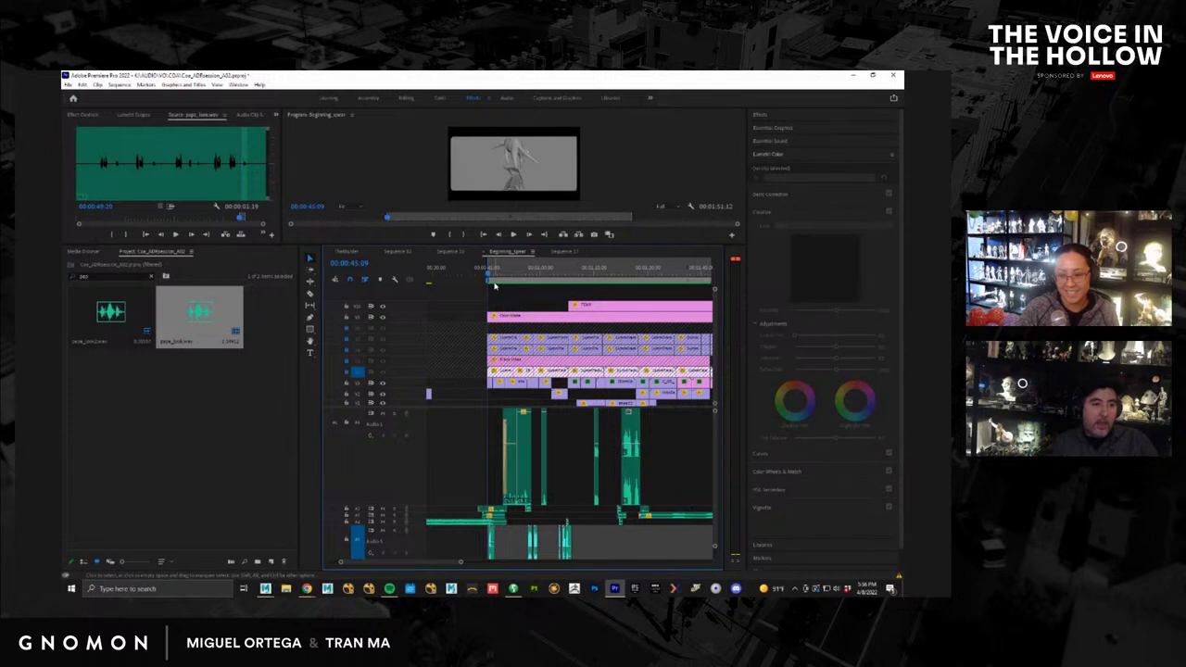
Step: Play the sequence full screen from its first shot to the tangled tree branches, and return the playhead to the opening
left_click(487, 276)
left_click_drag(488, 277, 490, 277)
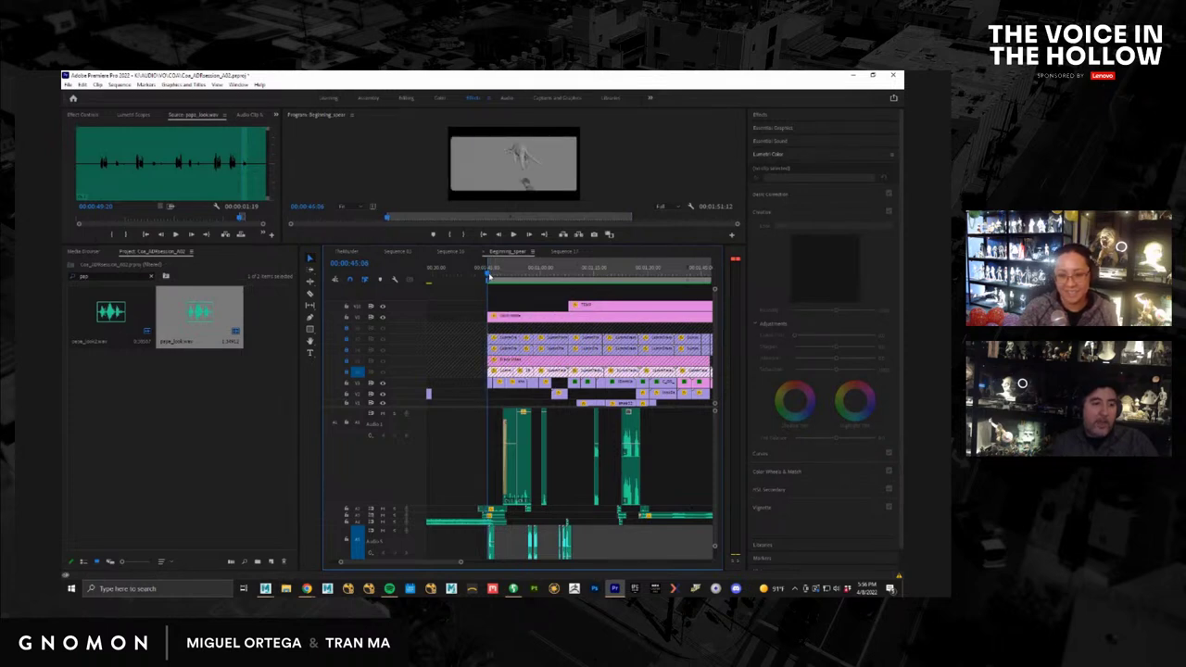
key("ctrl+grave")
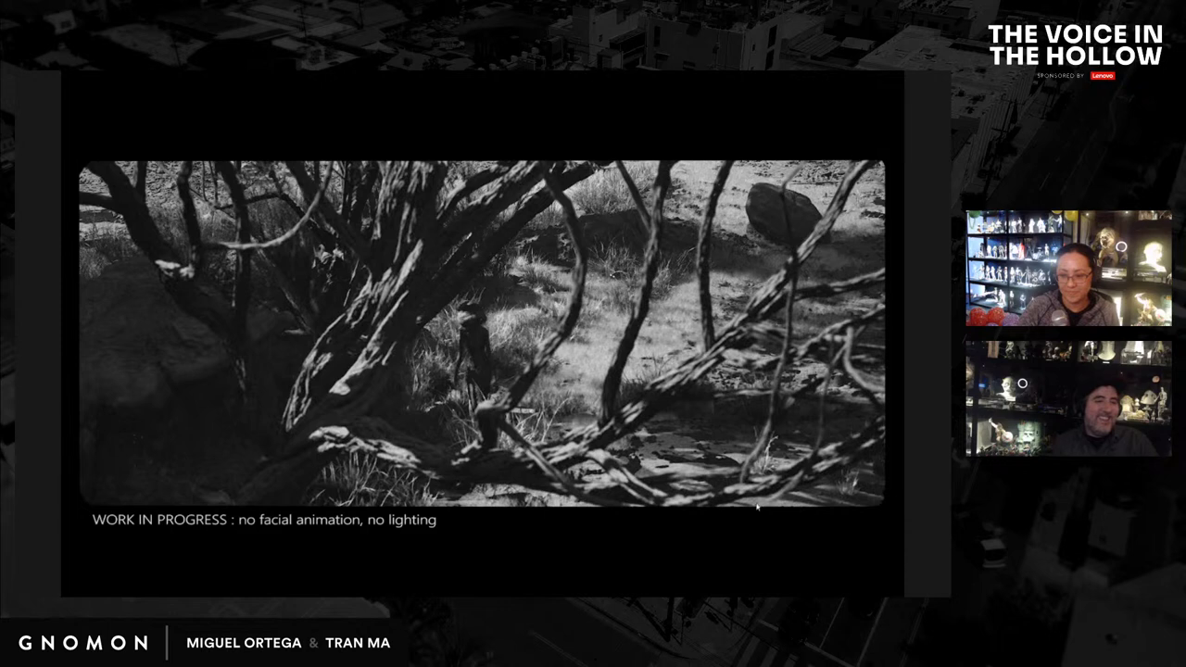
key("Escape")
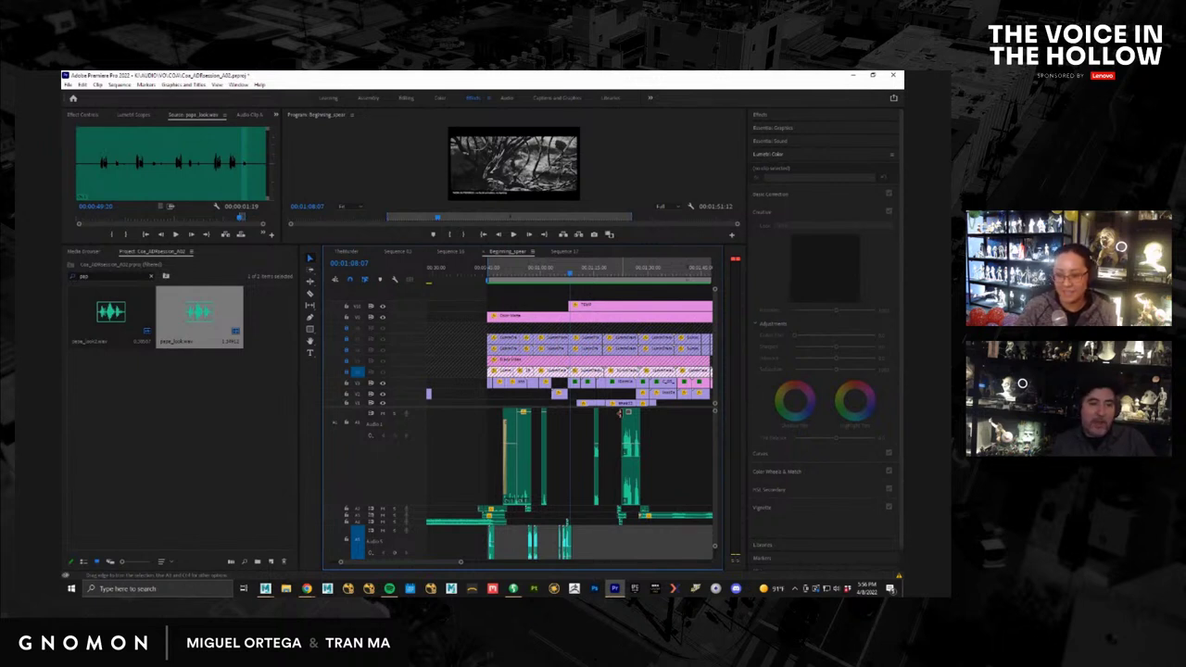
left_click(491, 274)
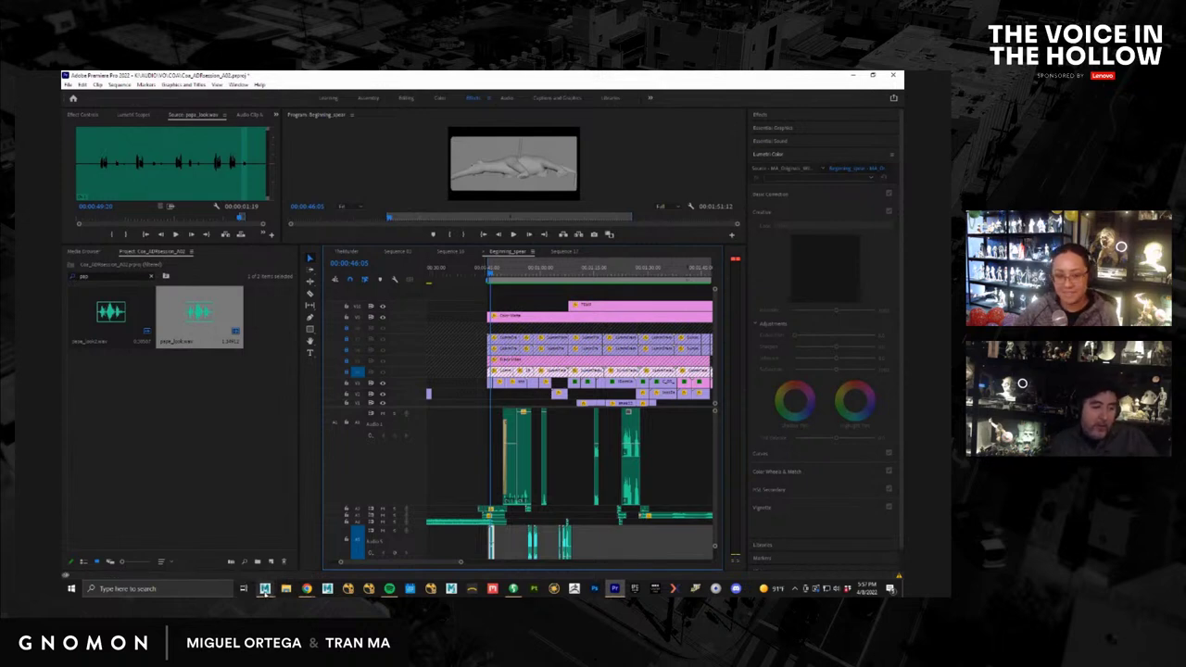
Step: Switch back to Maya, play the red-skirted character's shot and scrub through its earlier standing poses
left_click(265, 589)
left_click(302, 564)
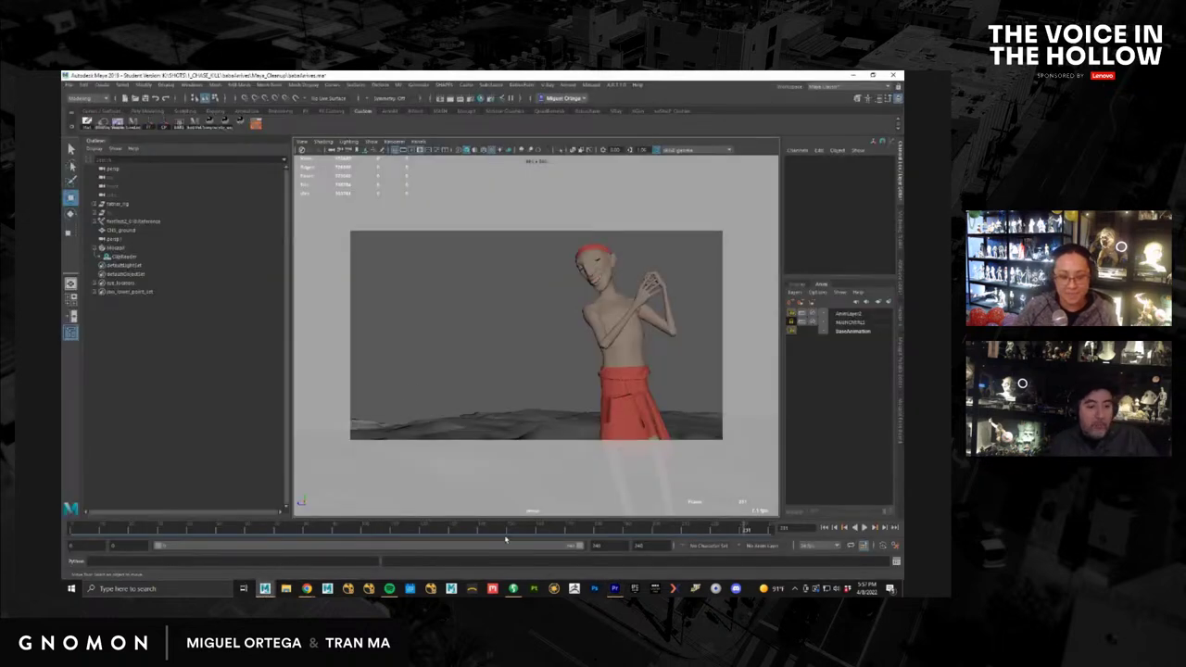
key("alt+v")
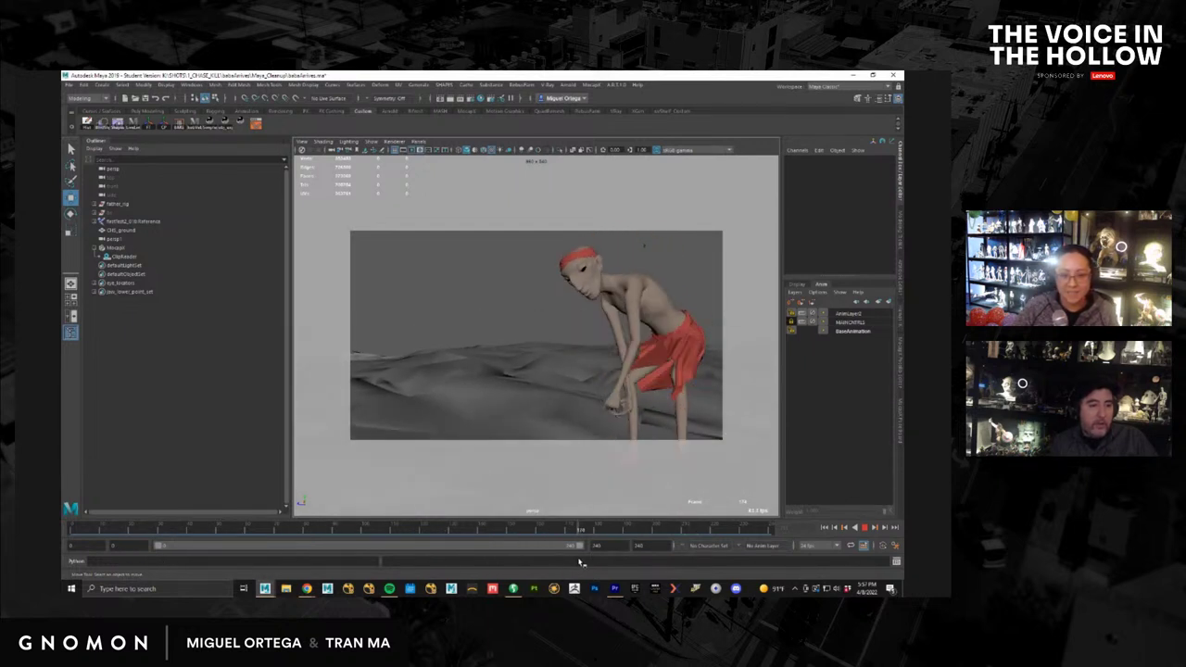
left_click_drag(580, 562, 344, 567)
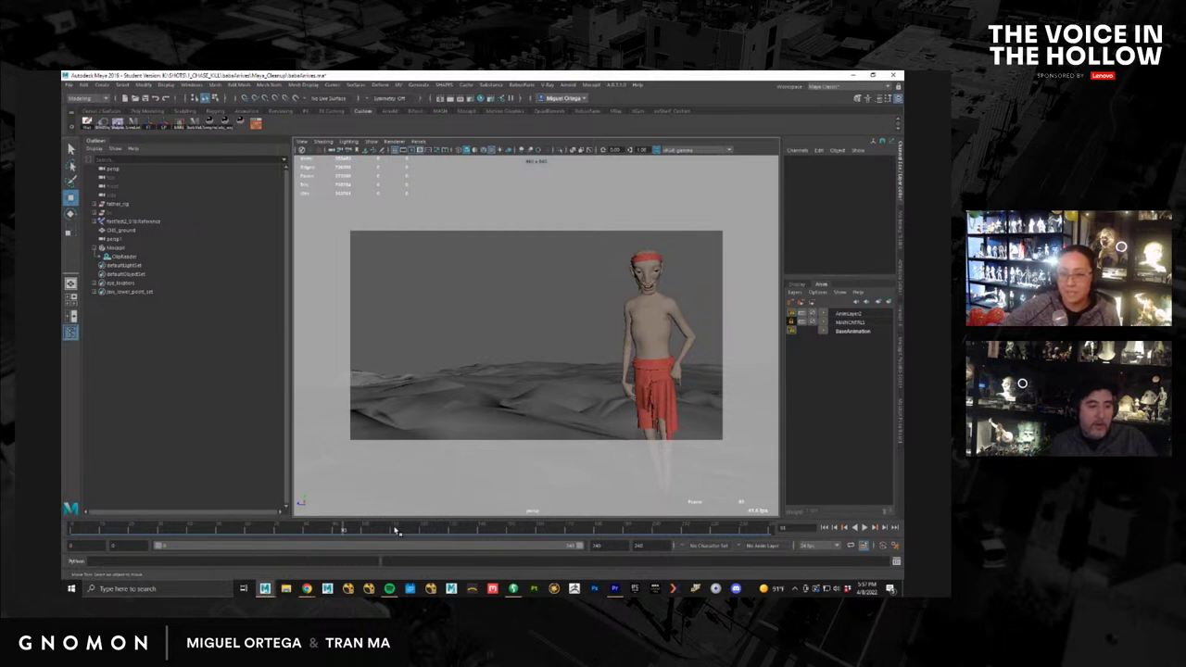
left_click_drag(143, 531, 261, 530)
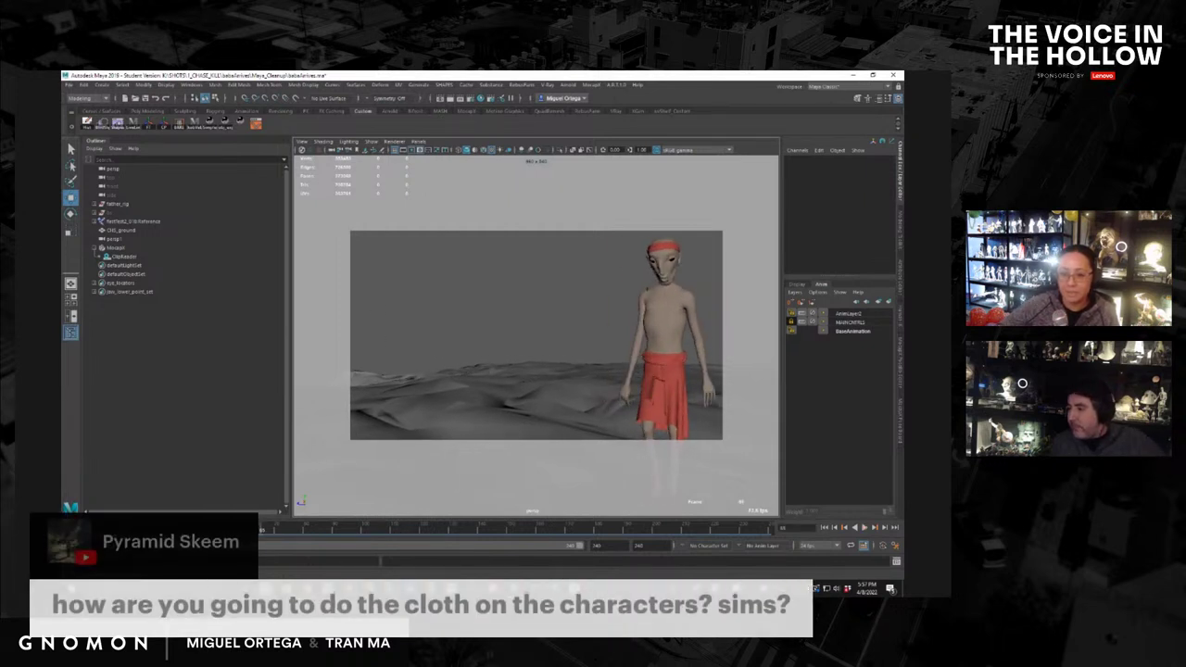